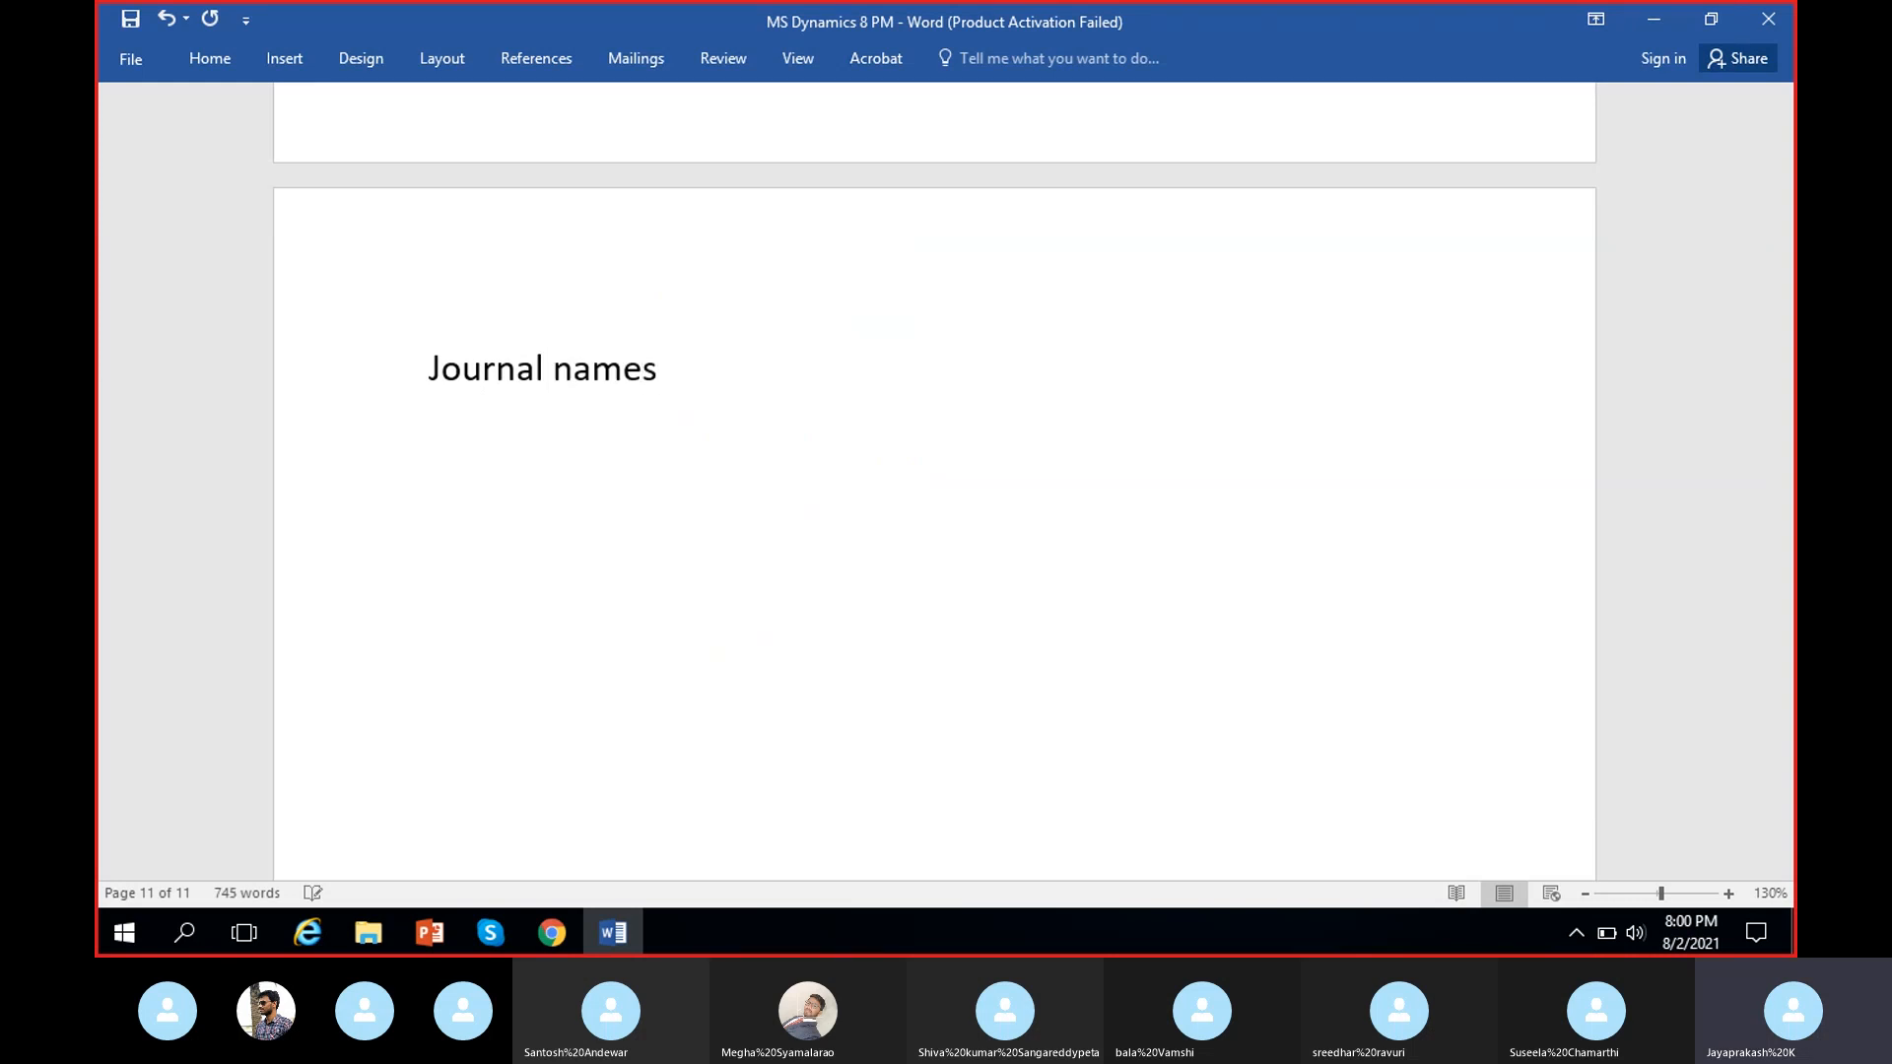
# Add a colon after the "Journal names" heading on the document's last page.
pyautogui.write(':')
pyautogui.press('Return')
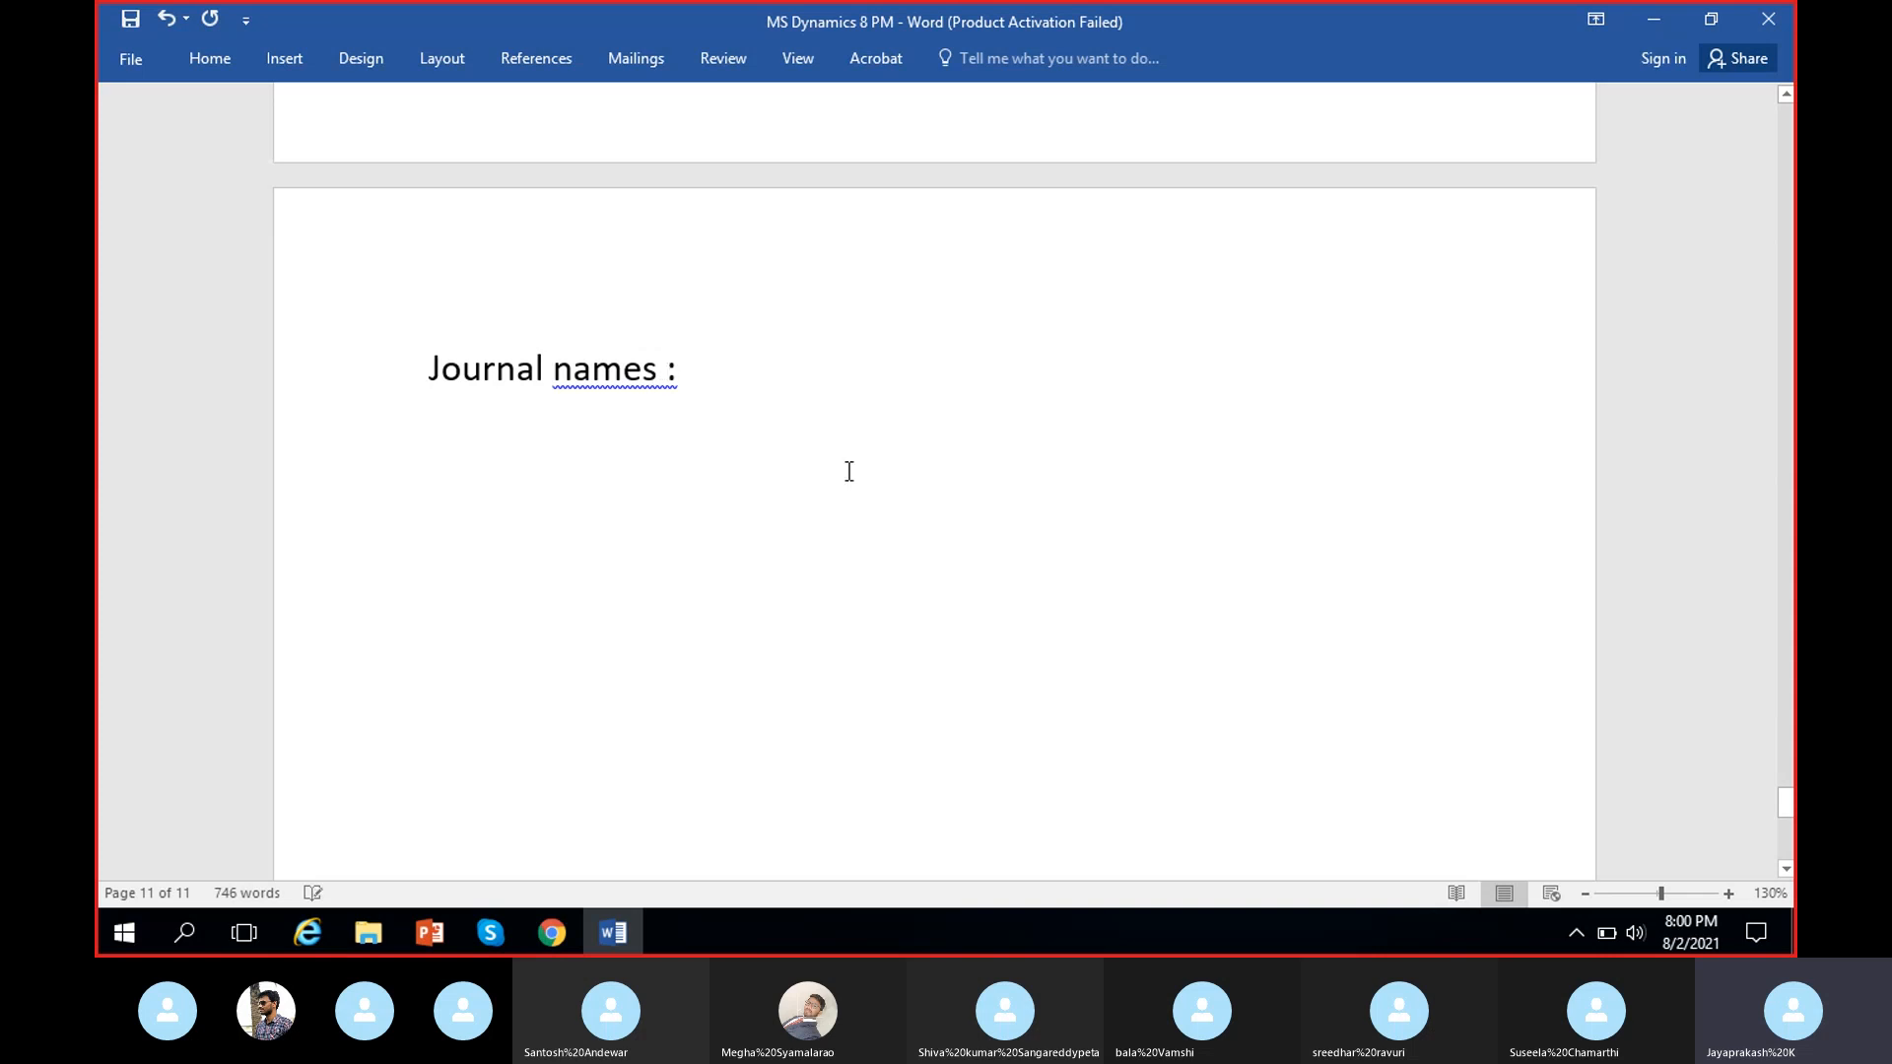
pyautogui.press('BackSpace')
pyautogui.click(509, 485)
pyautogui.scroll(1, 473, 527)
pyautogui.scroll(-1, 474, 526)
# Switch to Dynamics 365 in Chrome and display the General ledger module's pages through to the Journal setup group.
pyautogui.click(558, 936)
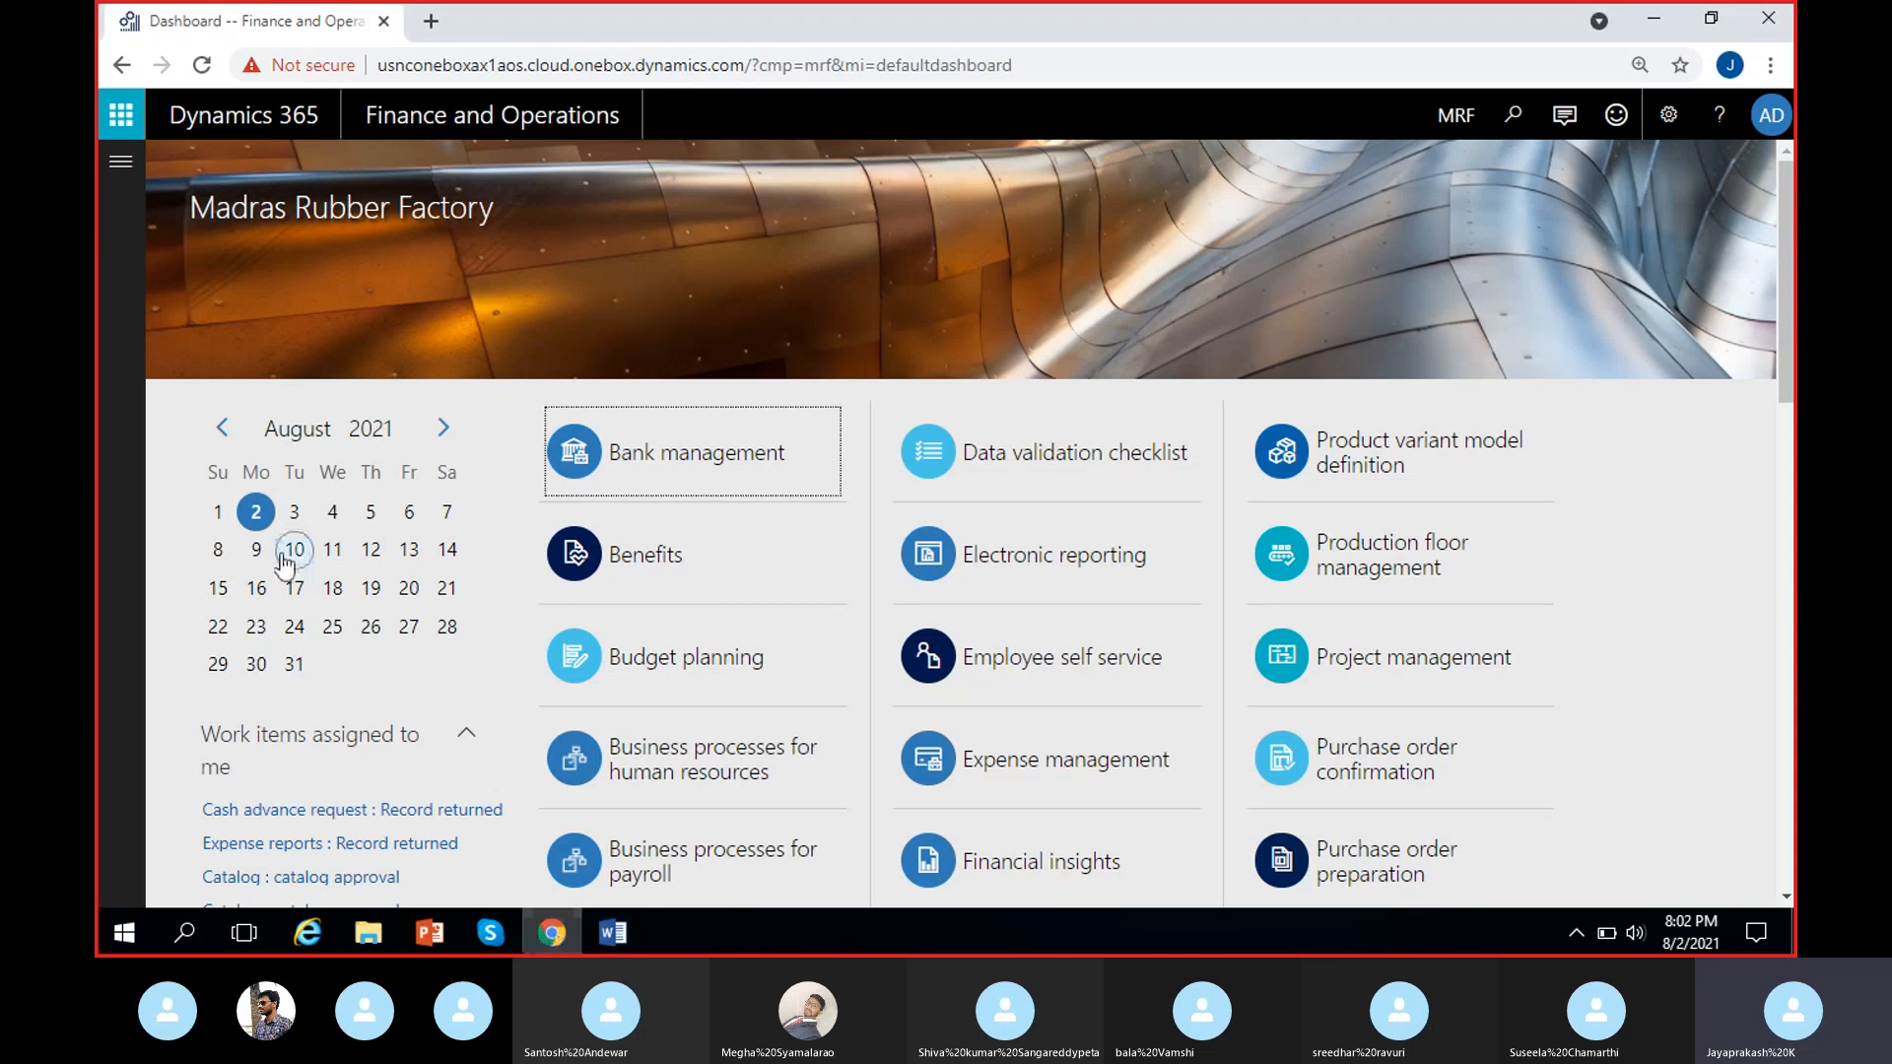
pyautogui.click(120, 161)
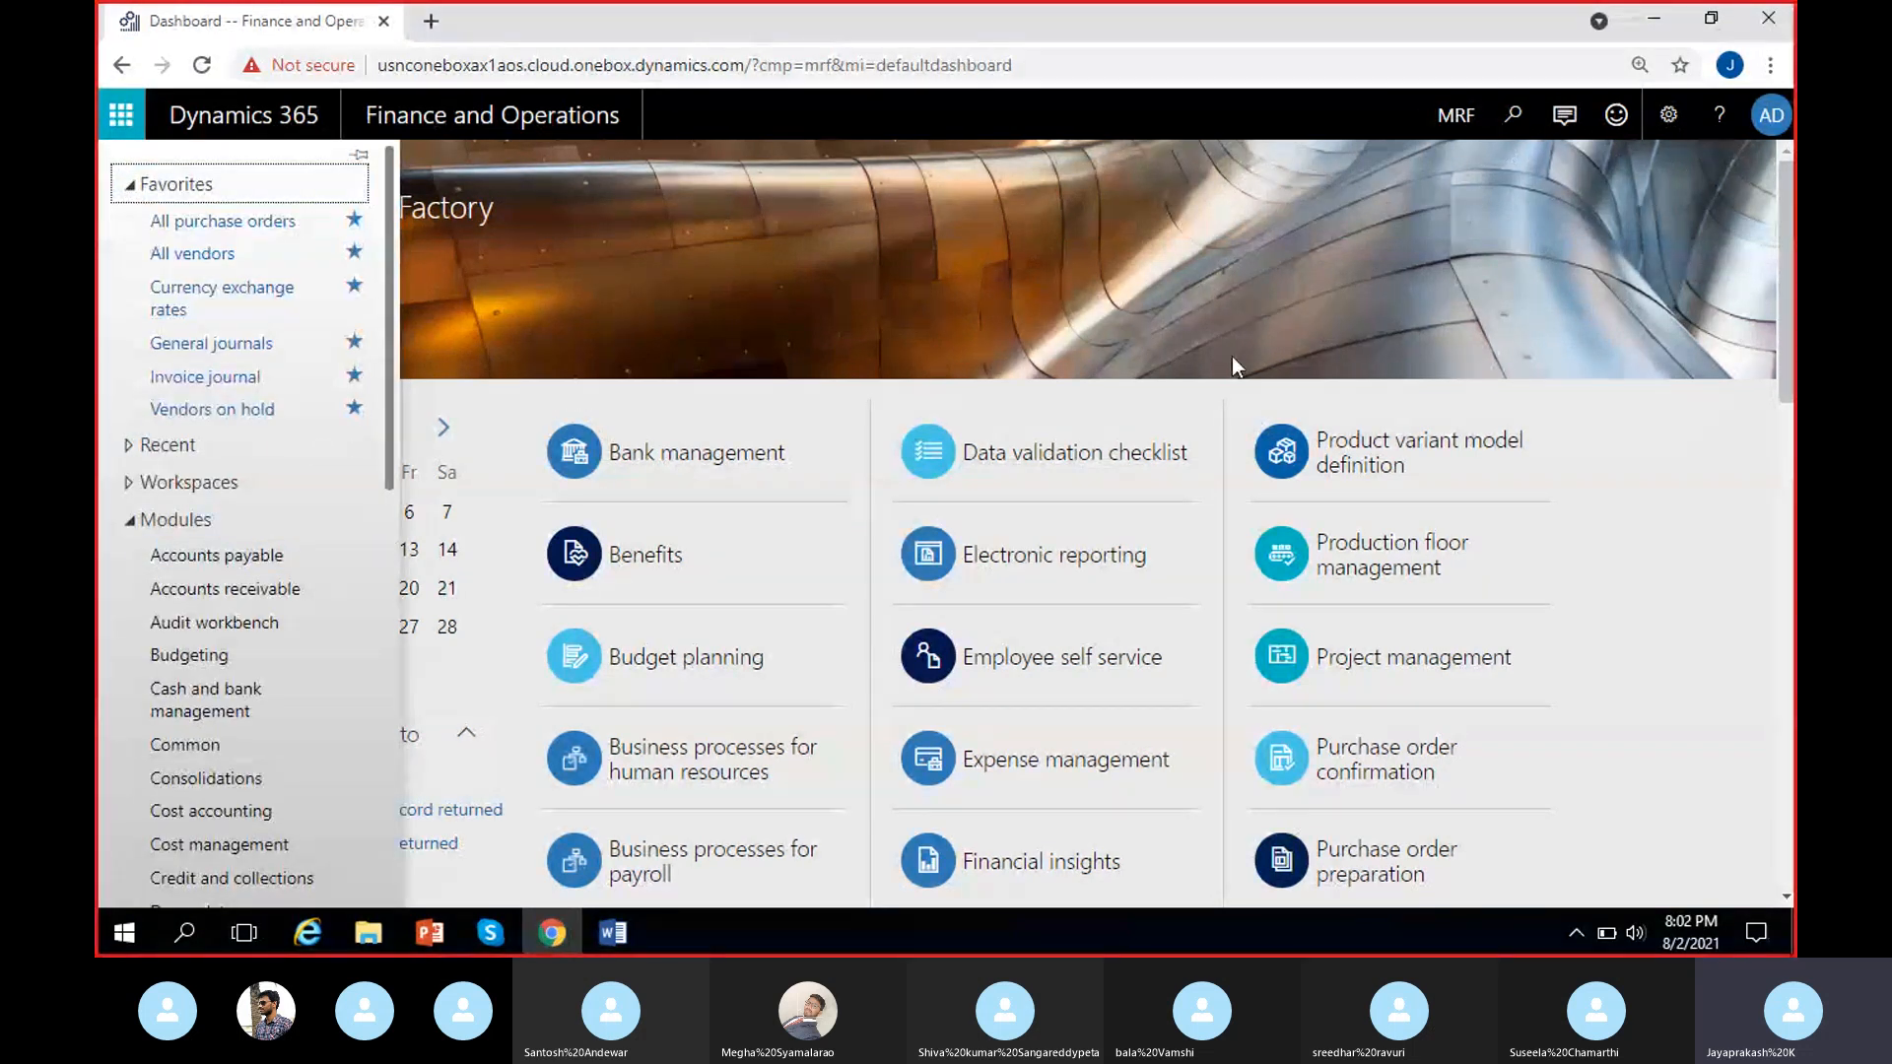
pyautogui.scroll(-3, 317, 562)
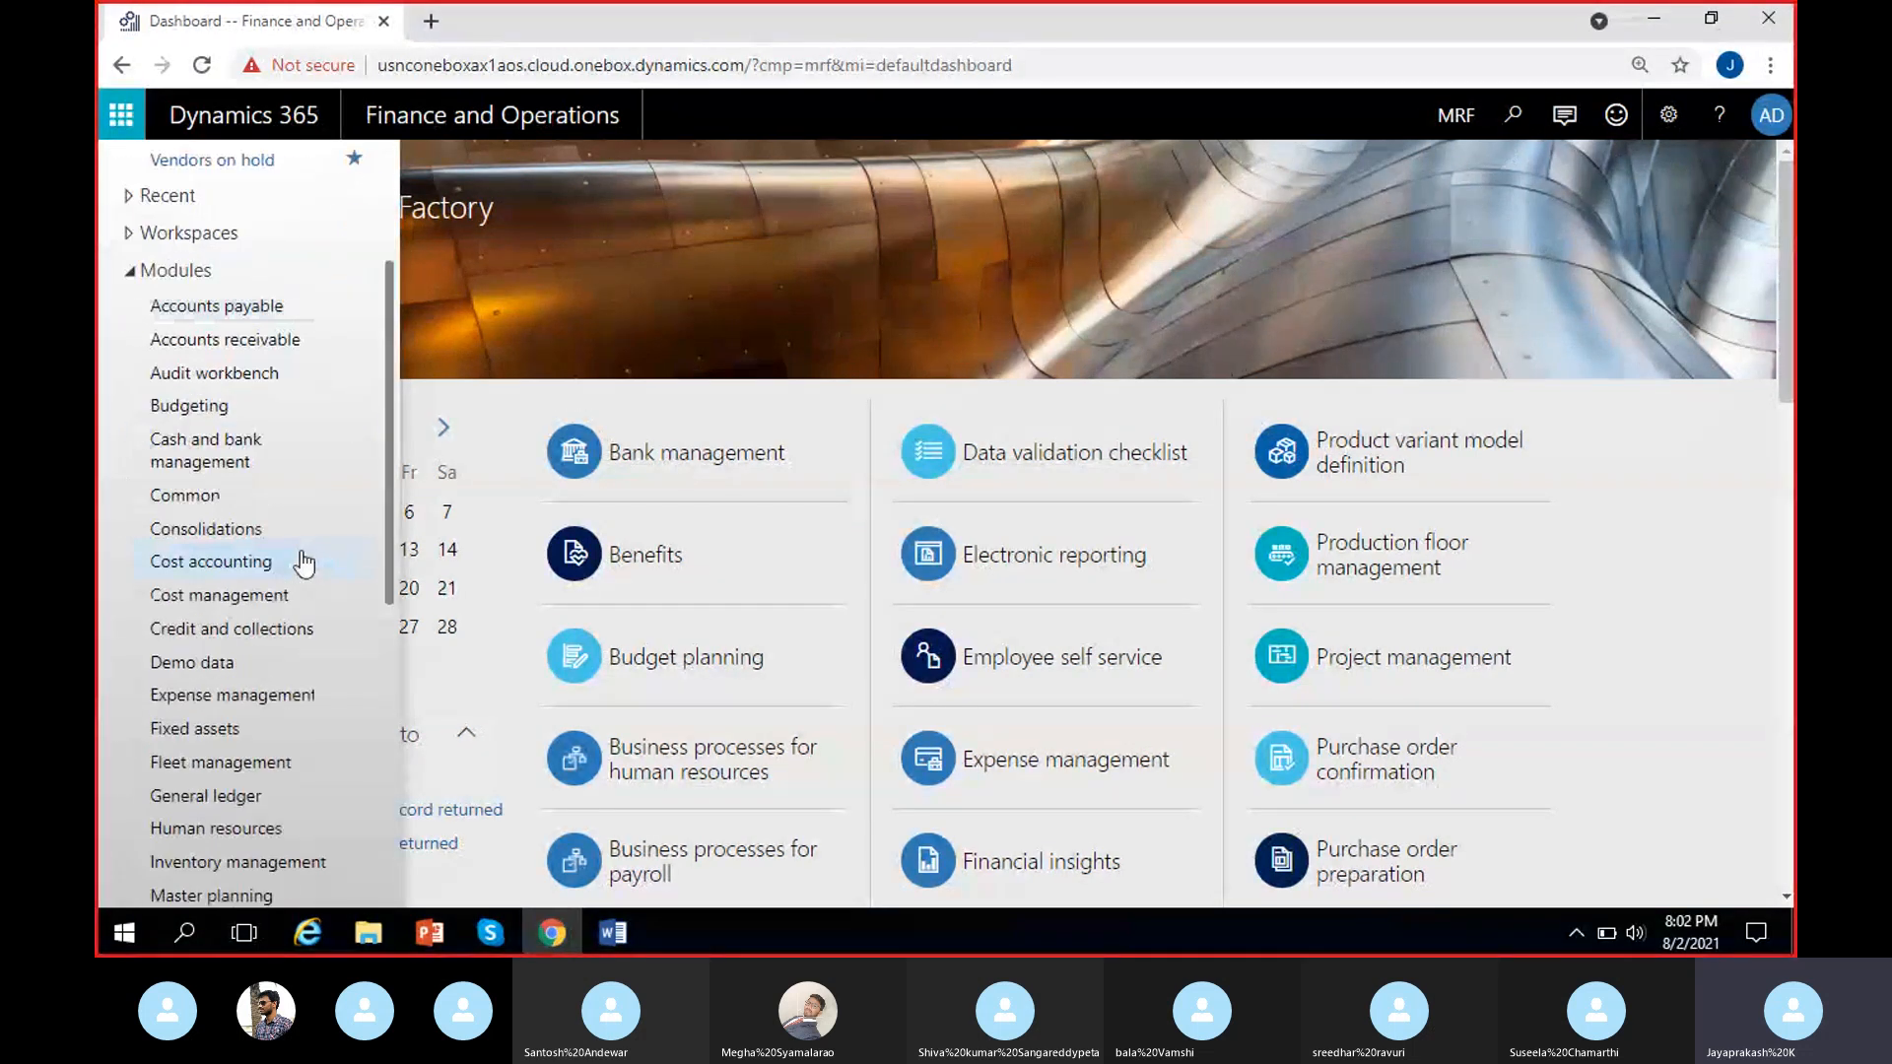
pyautogui.click(204, 798)
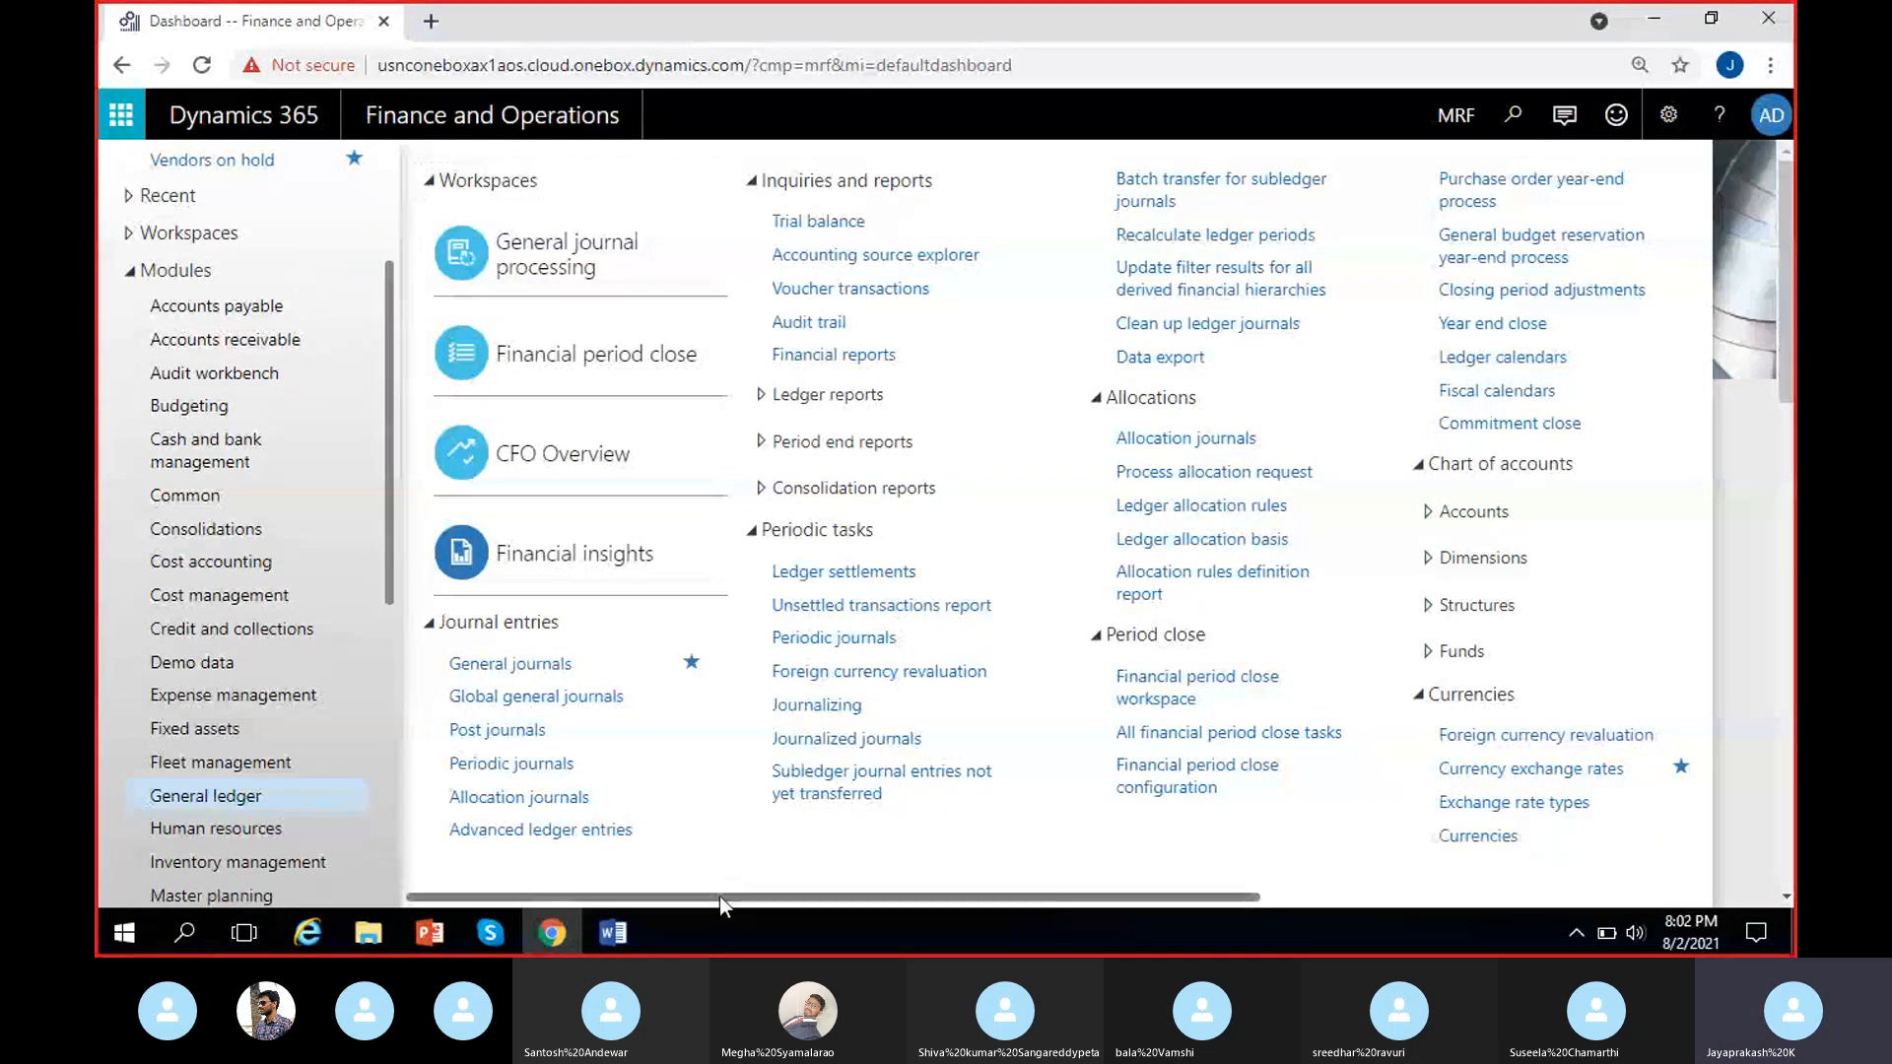
pyautogui.moveTo(720, 895); pyautogui.dragTo(1224, 902)
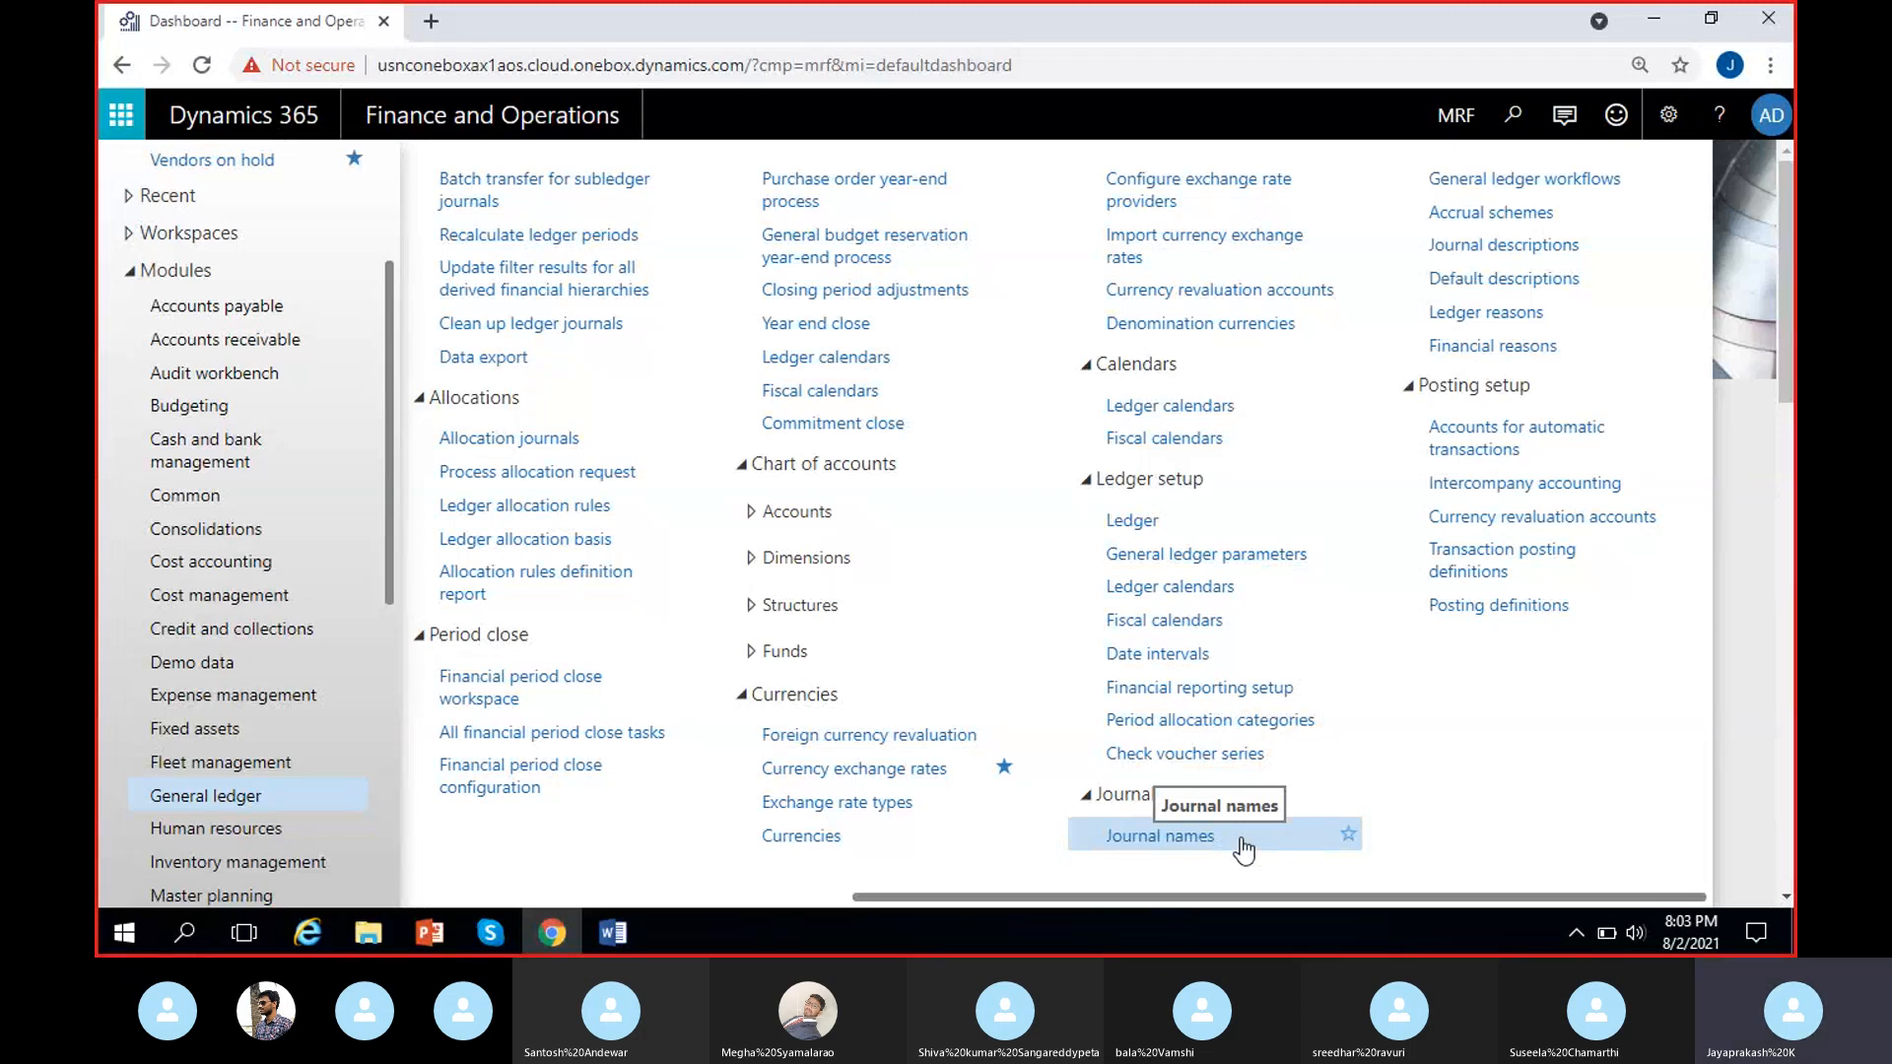
# Switch to the Word notes and review the setup topics list down to "Creation of Journal names".
pyautogui.click(613, 932)
pyautogui.scroll(5, 766, 674)
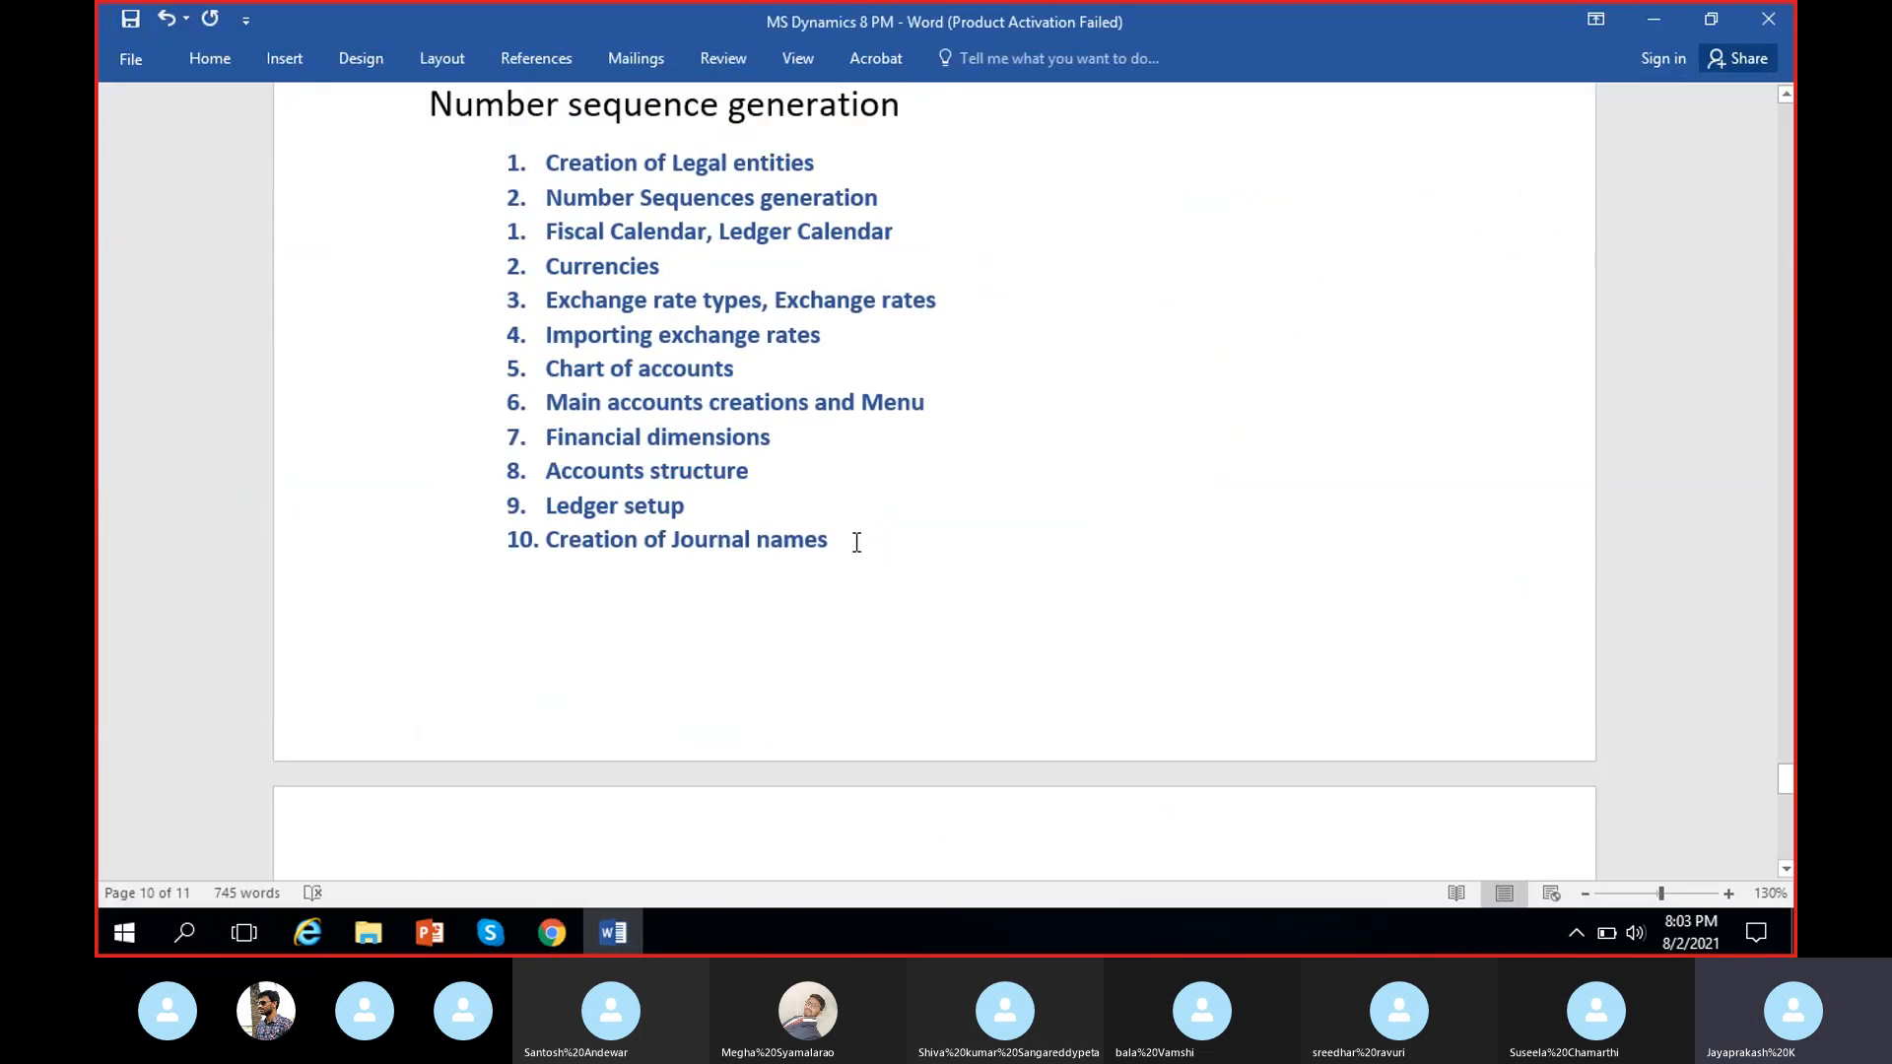
pyautogui.moveTo(857, 541); pyautogui.dragTo(541, 781)
pyautogui.scroll(-5, 1173, 697)
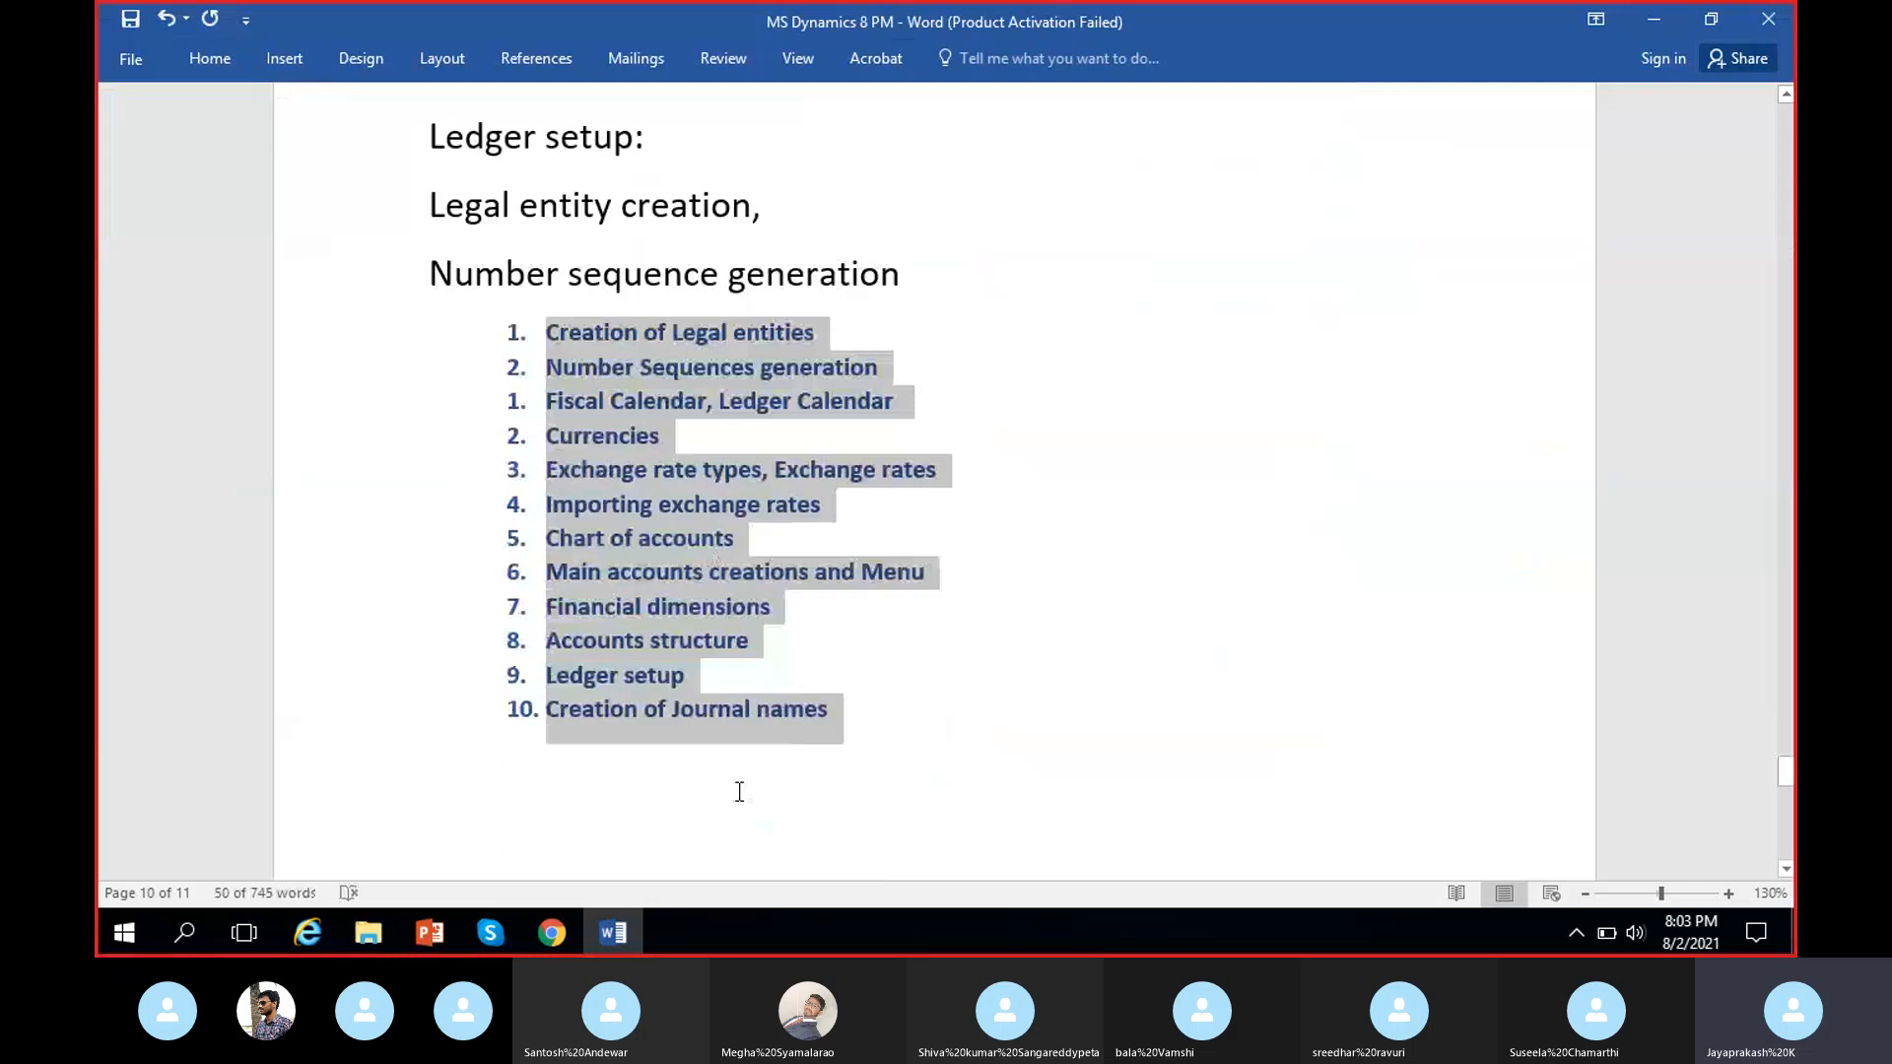
pyautogui.click(690, 602)
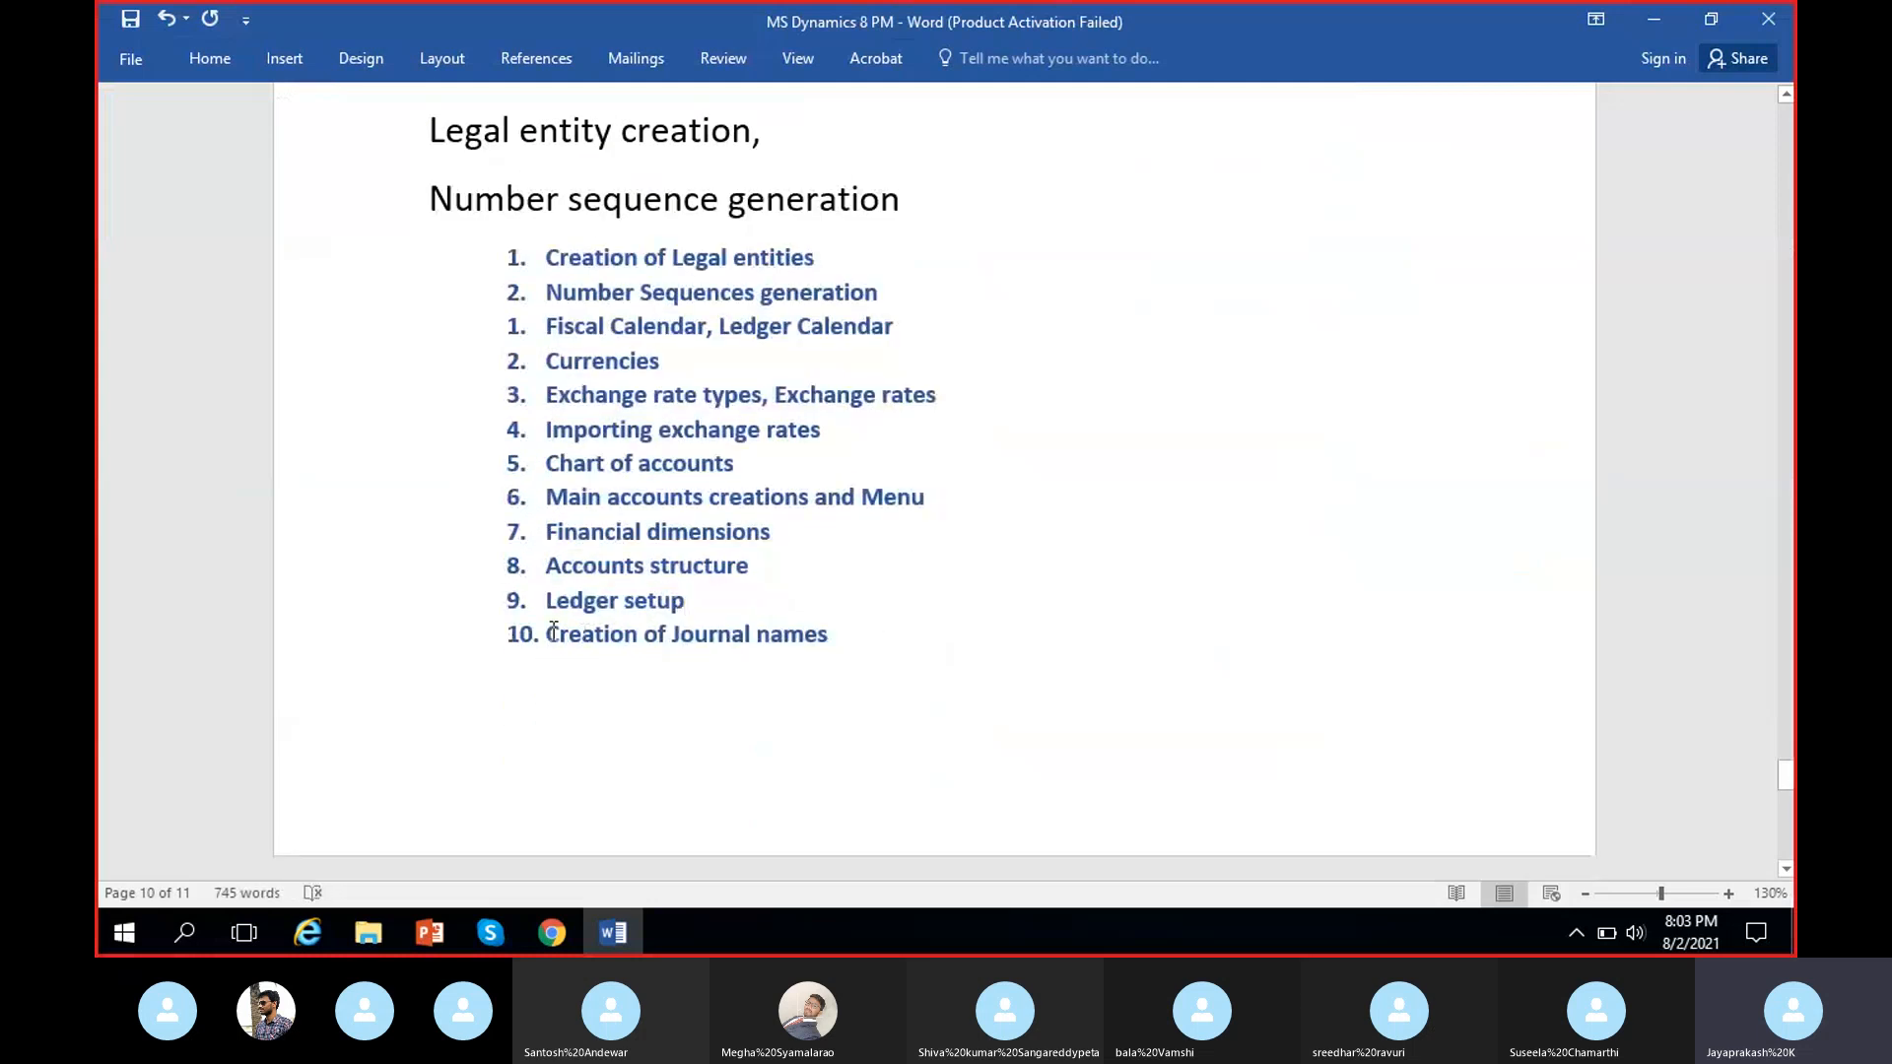
pyautogui.moveTo(549, 633); pyautogui.dragTo(823, 665)
pyautogui.click(823, 665)
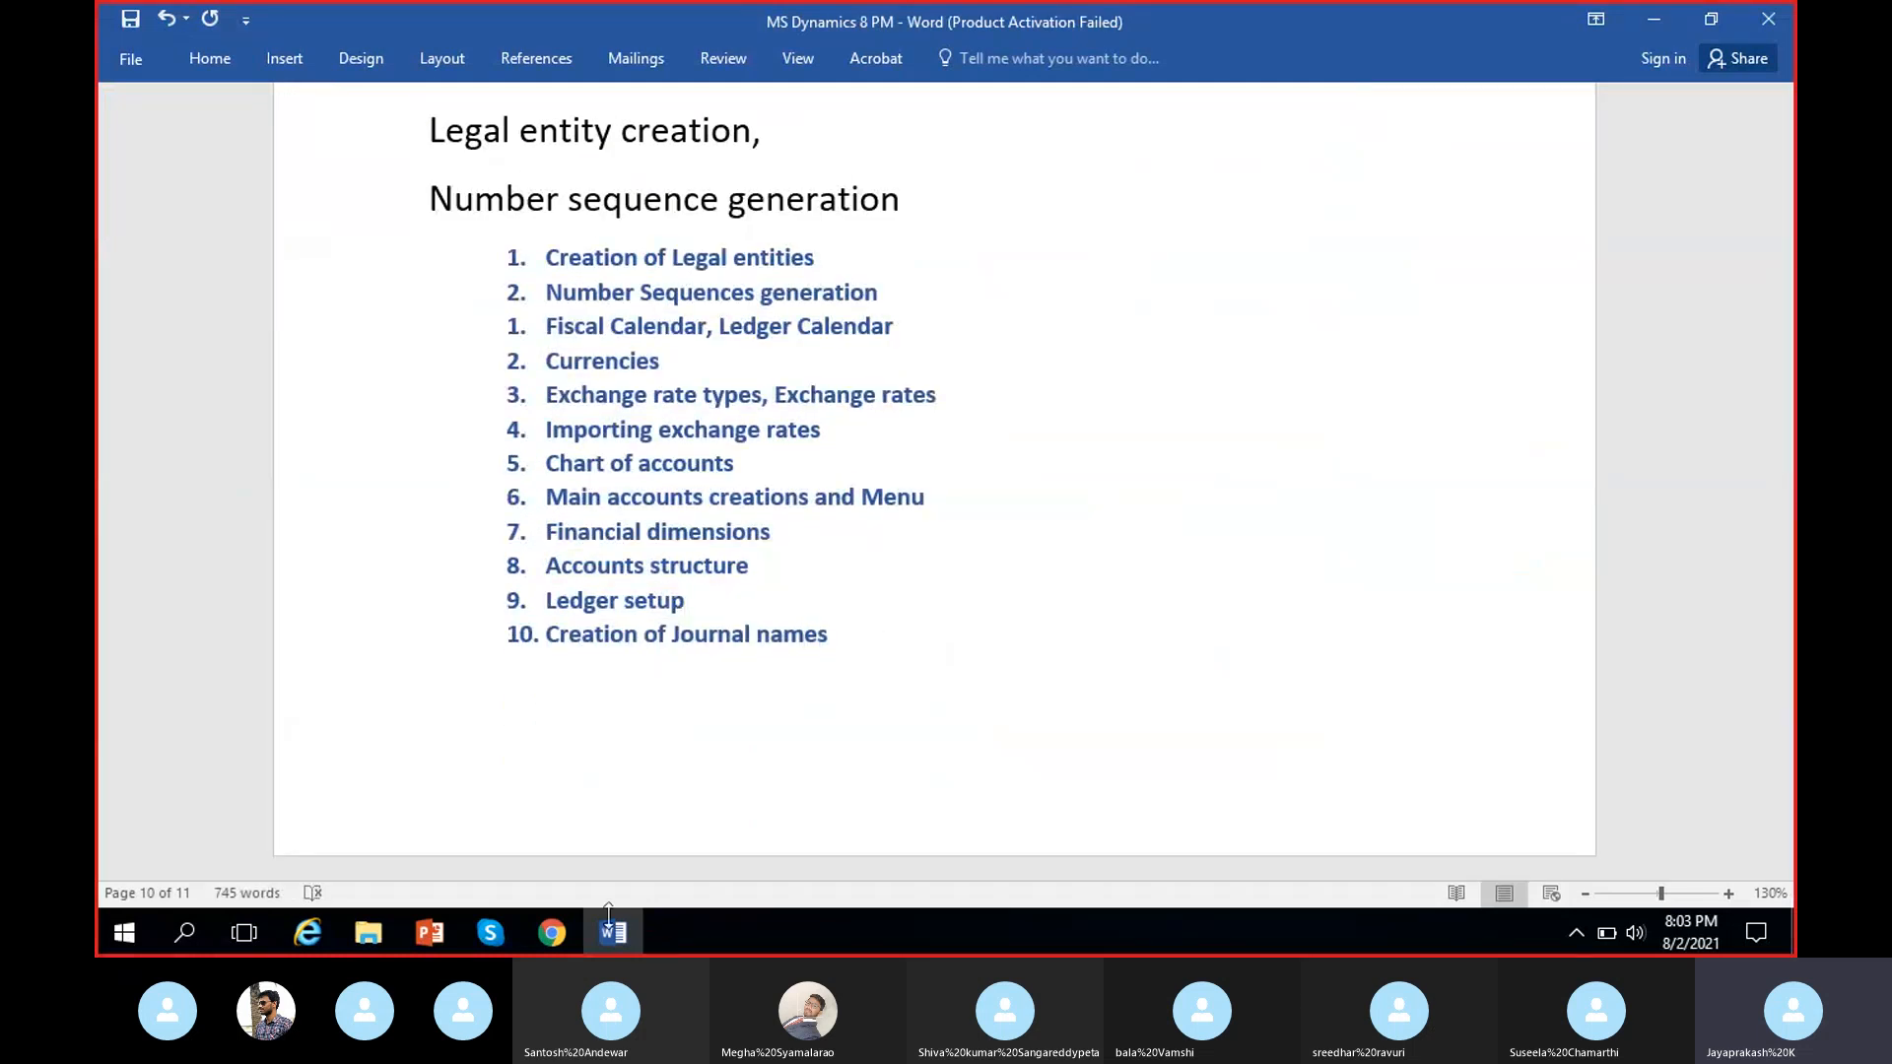
# Switch back to Chrome, open the Journal names page under Journal setup, and dismiss its edit notice.
pyautogui.click(552, 933)
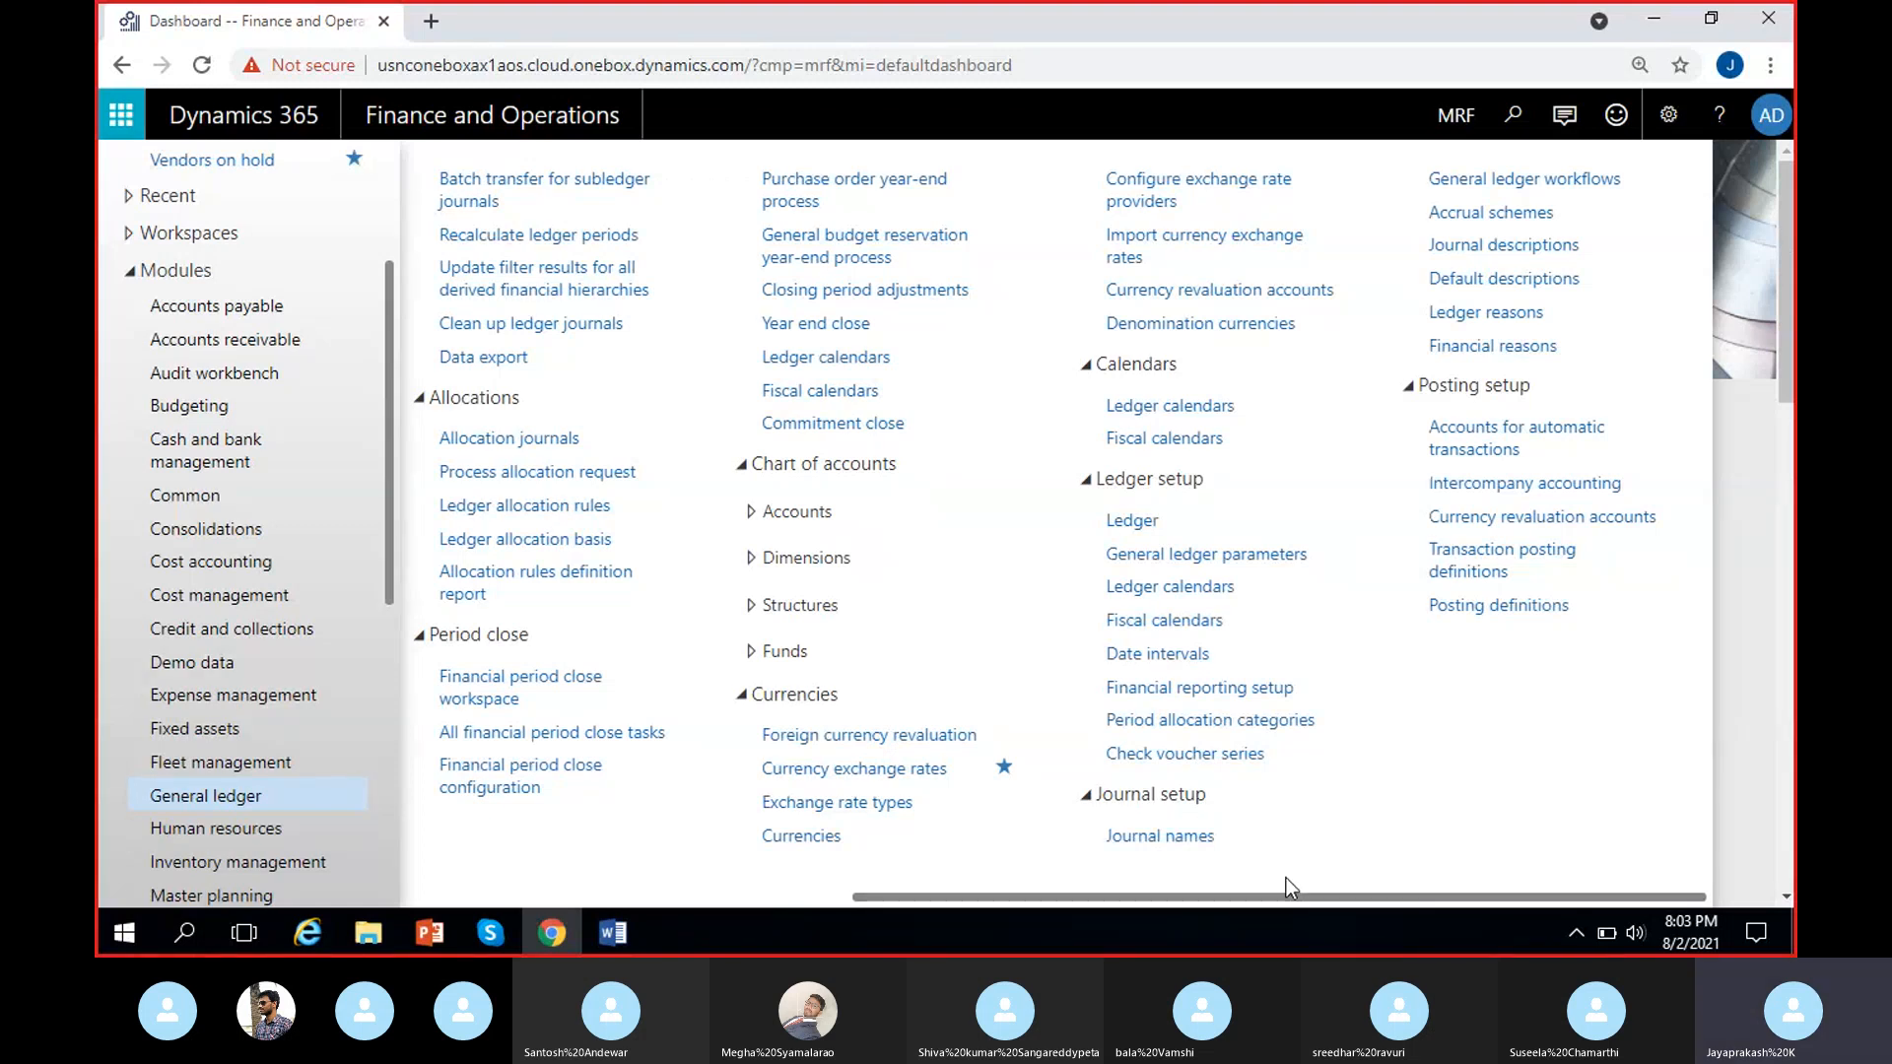
pyautogui.click(1175, 840)
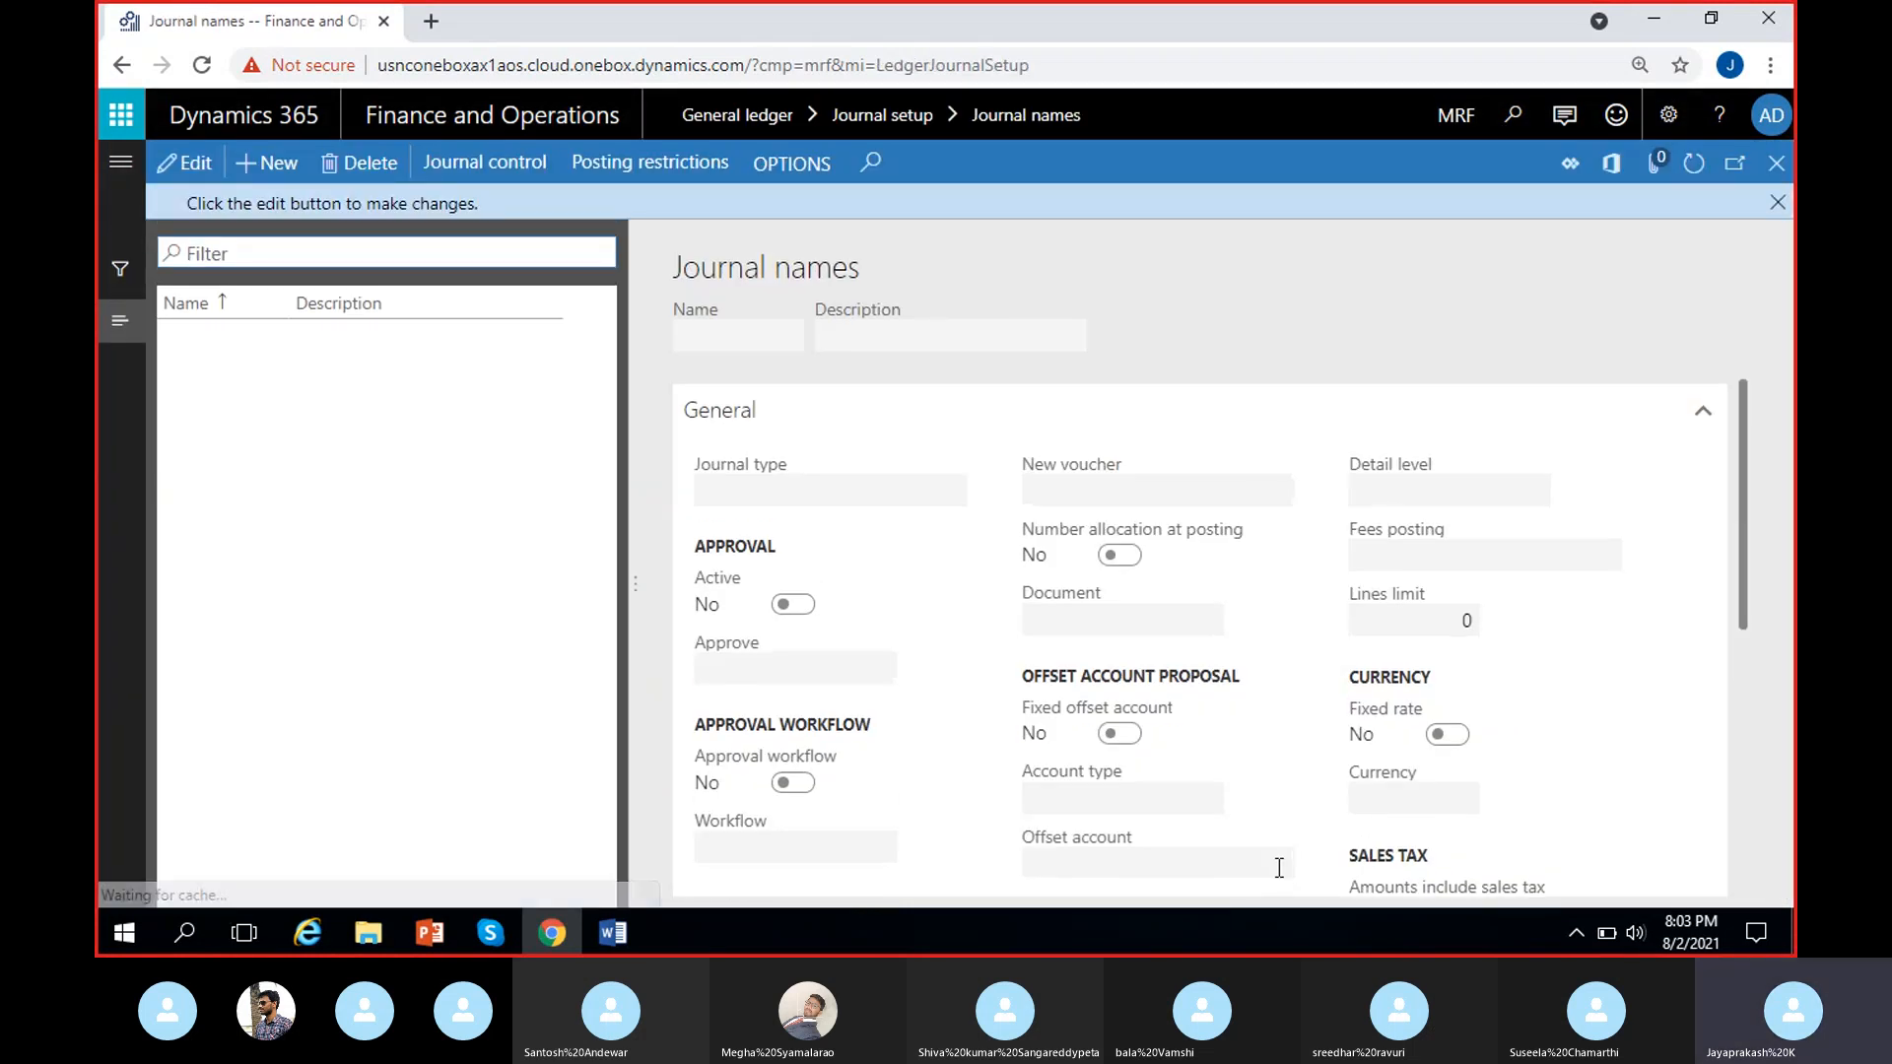
pyautogui.click(1778, 202)
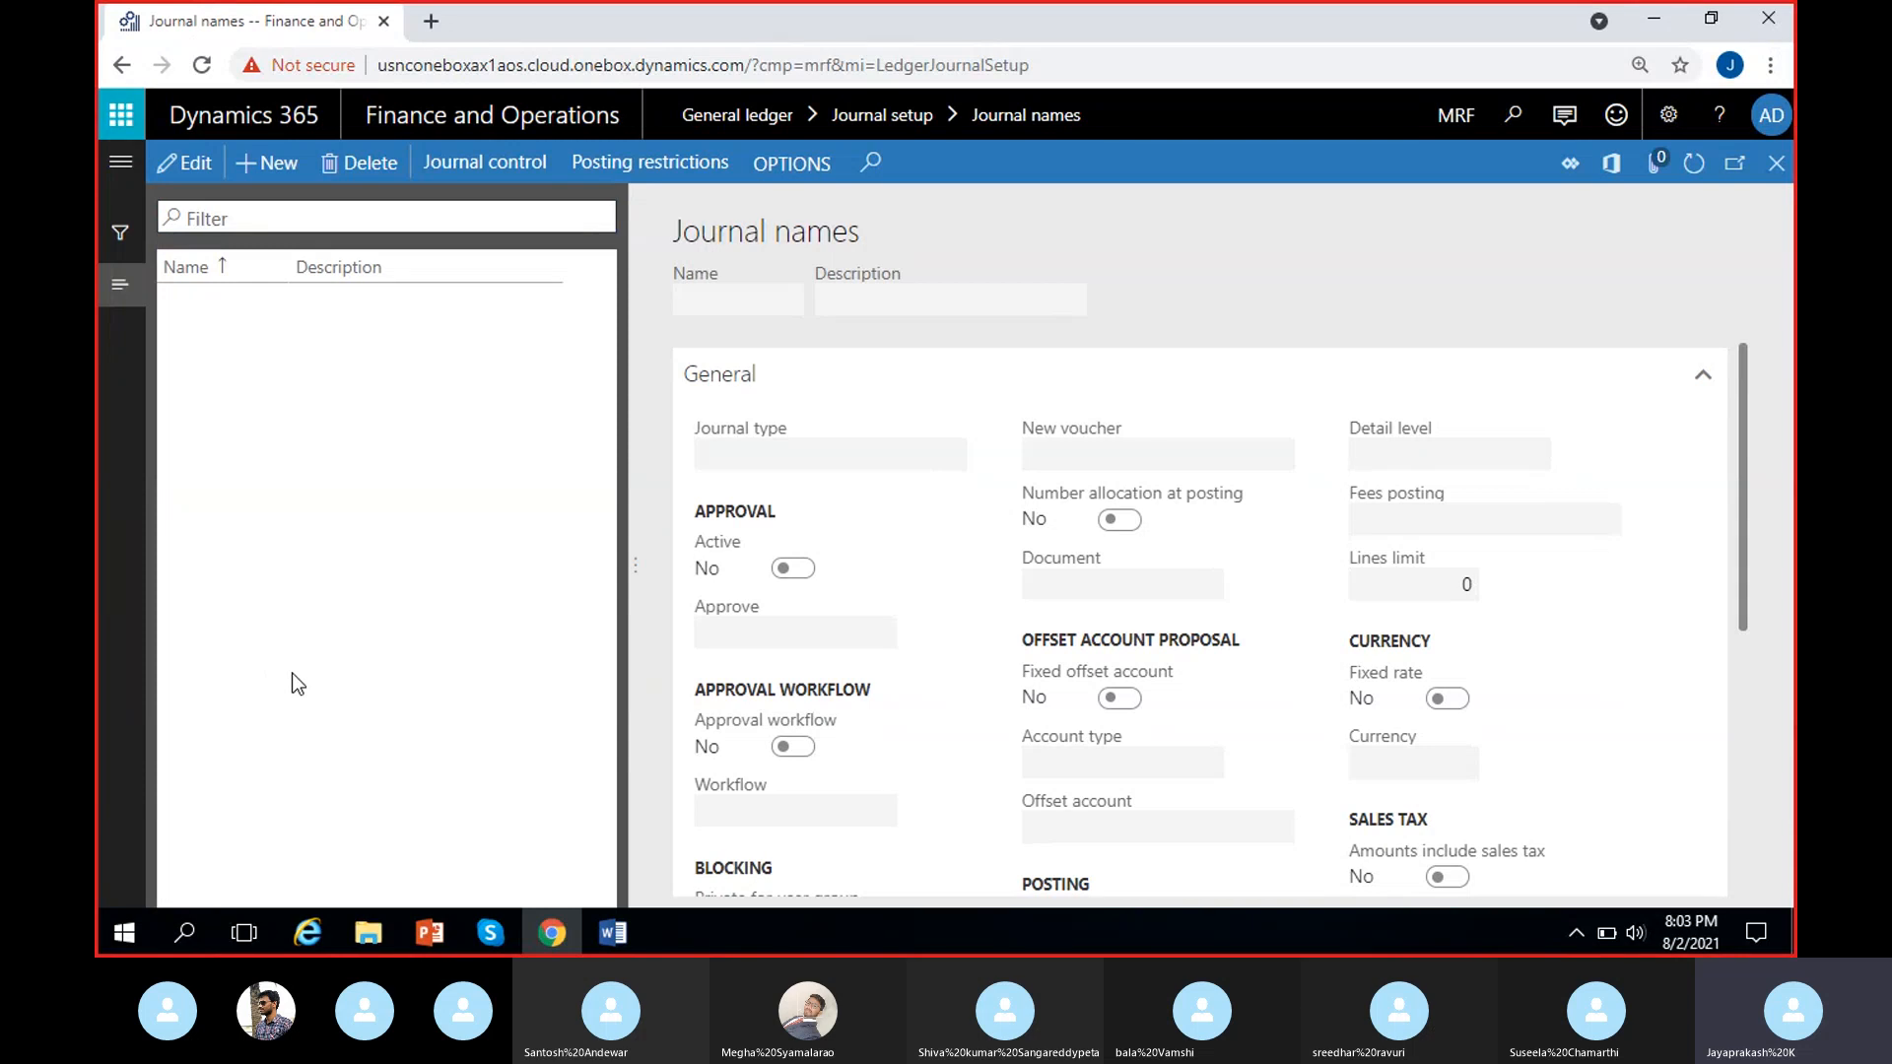
# Create a new journal name GenJournal with the description "General journal".
pyautogui.click(264, 170)
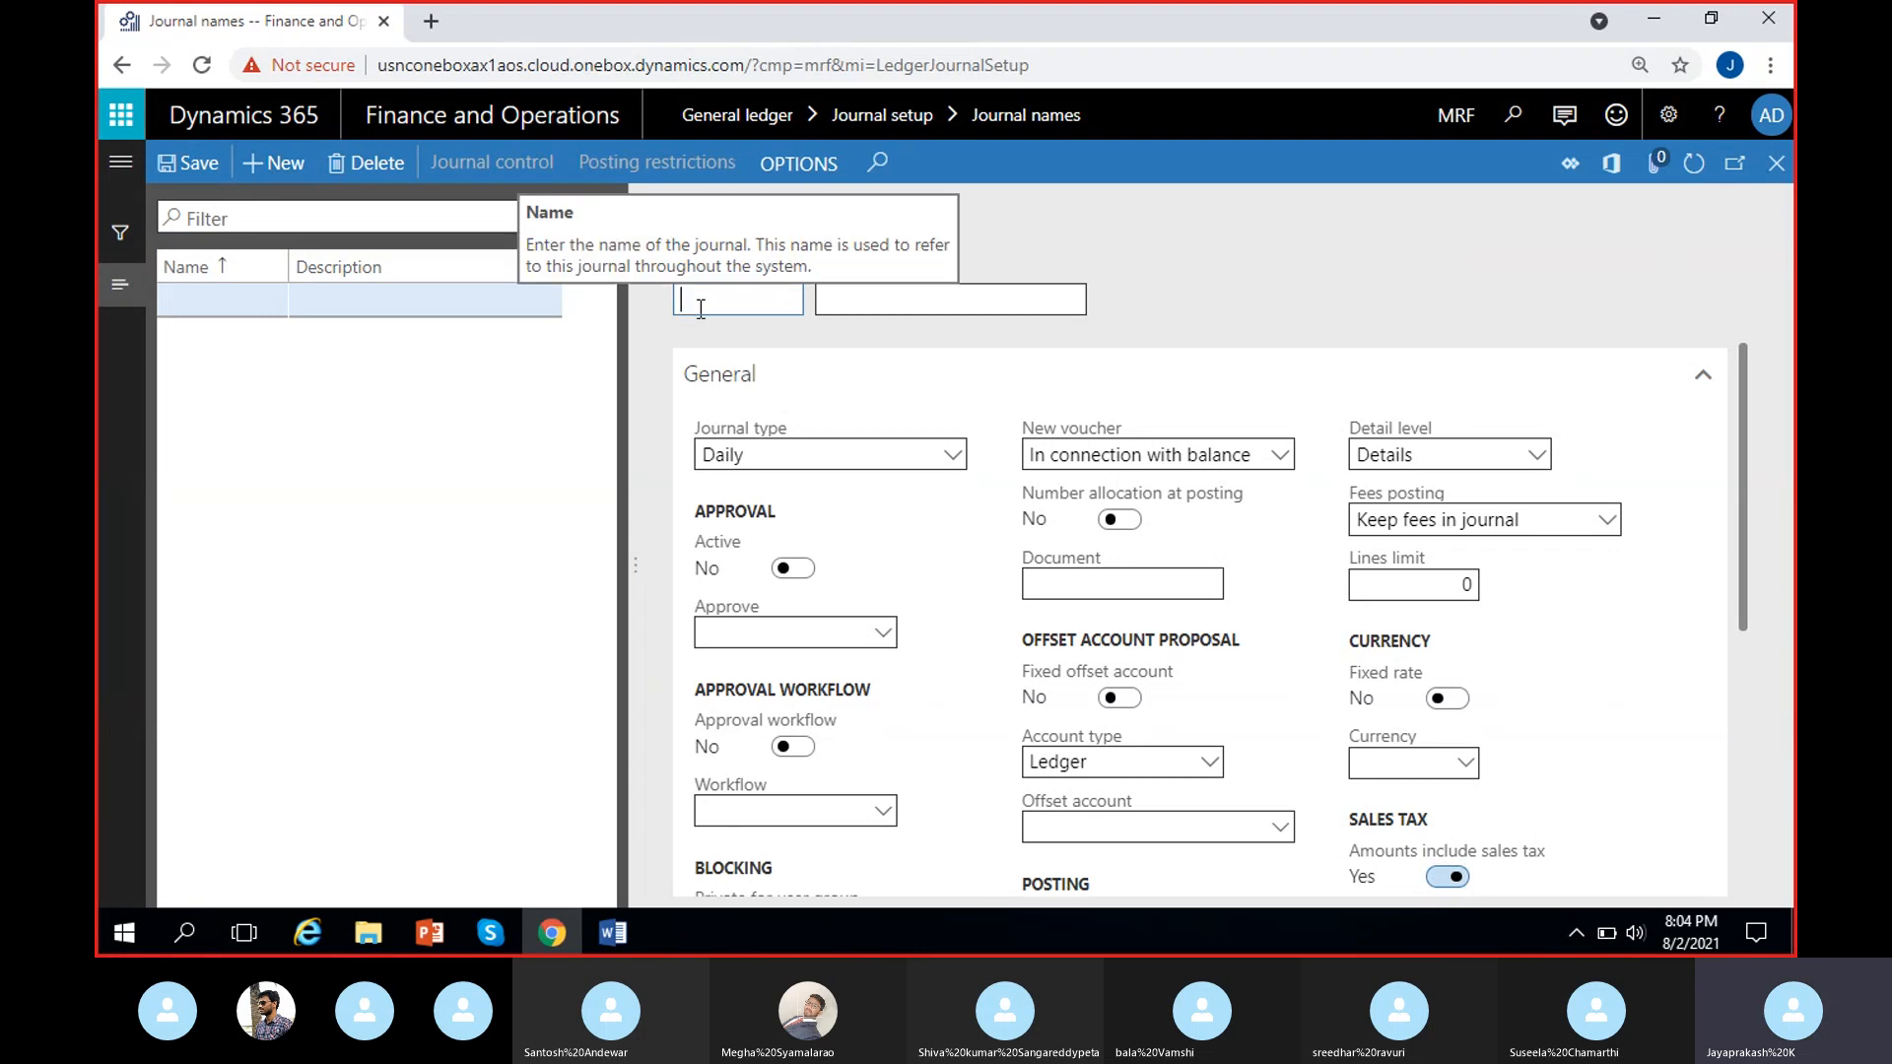
pyautogui.write('GenJournal')
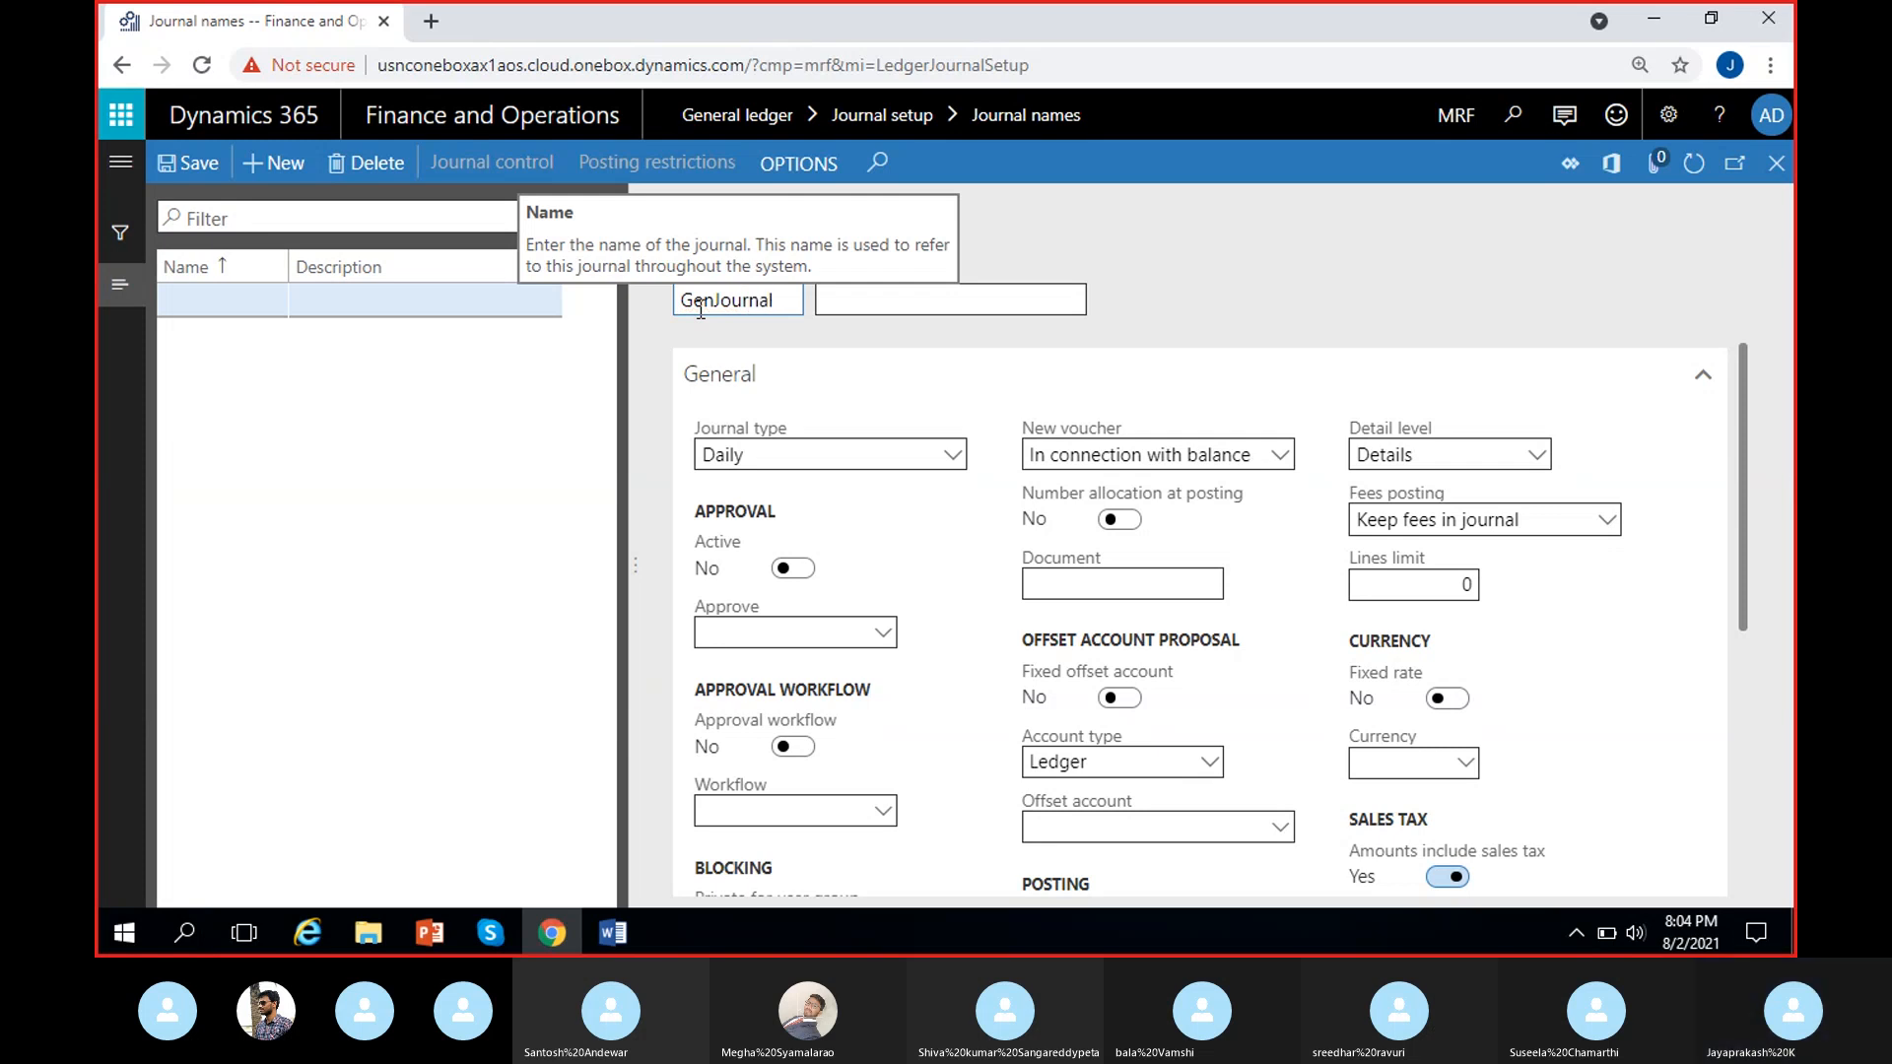
pyautogui.click(830, 299)
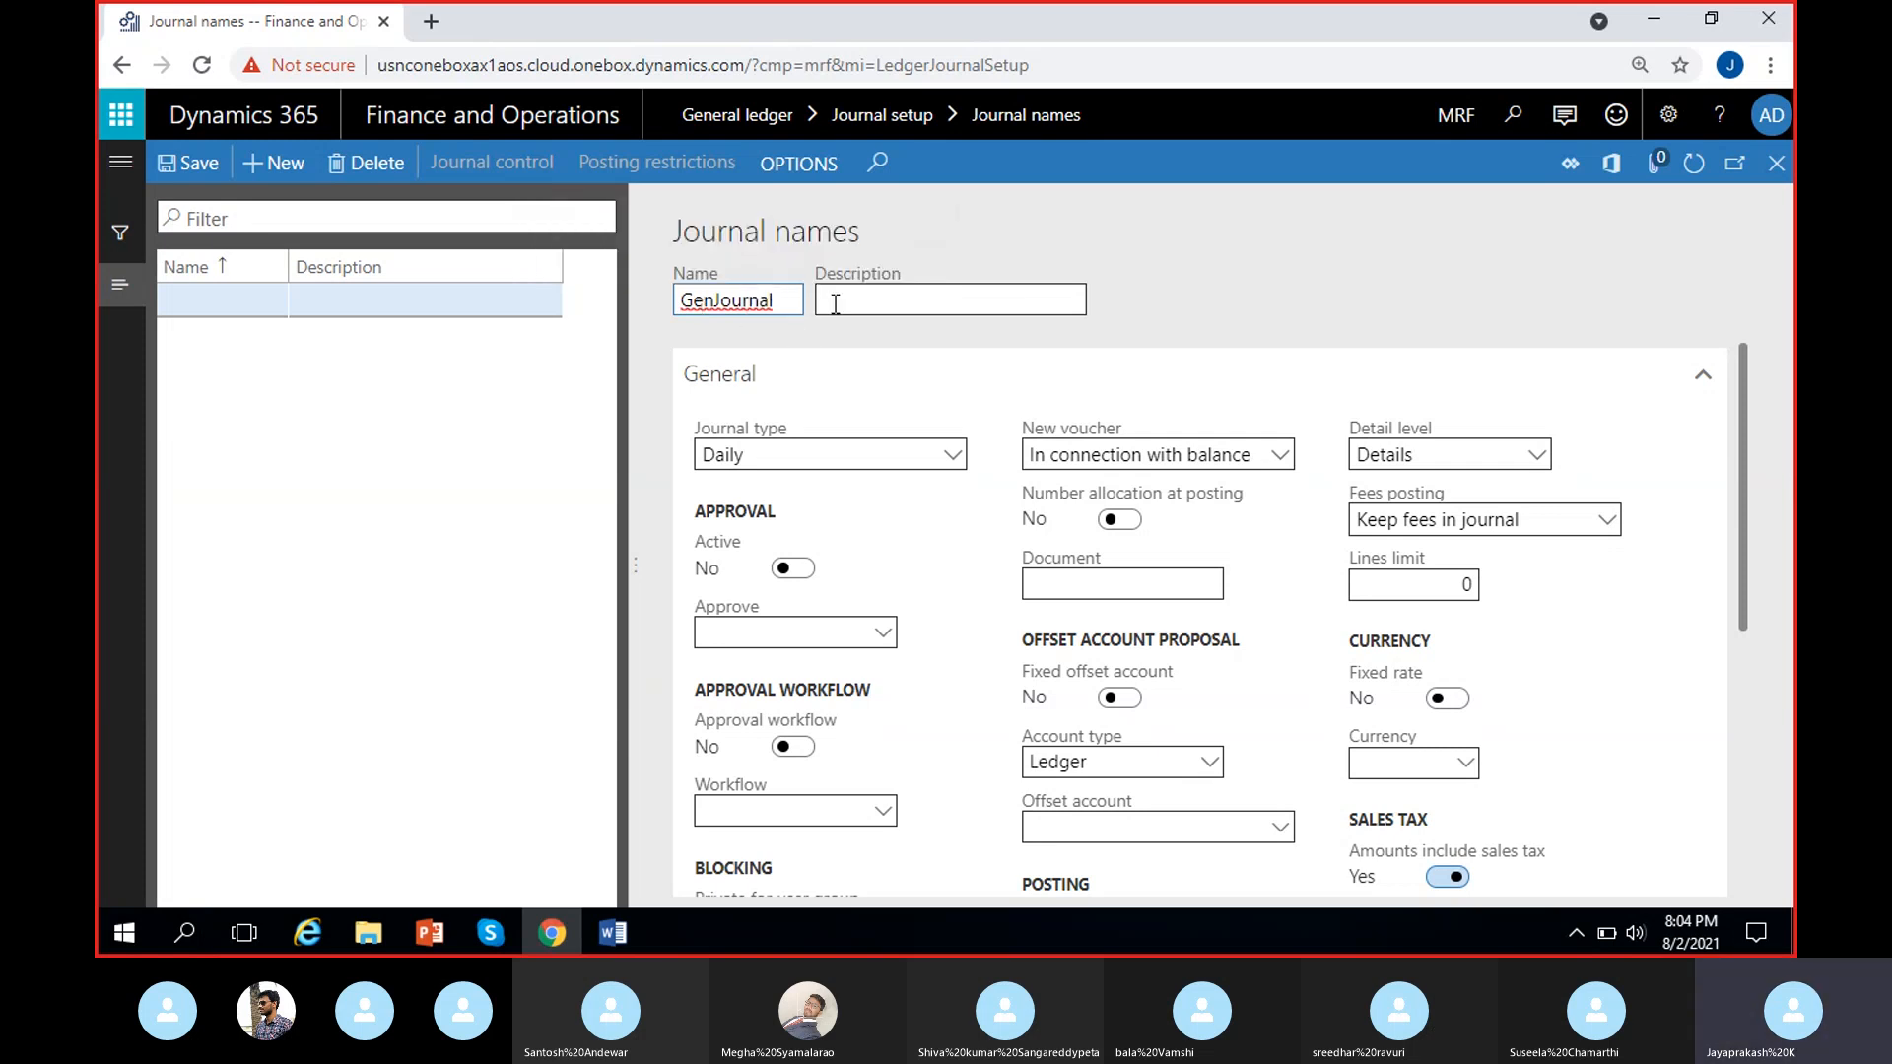
pyautogui.write('Gen')
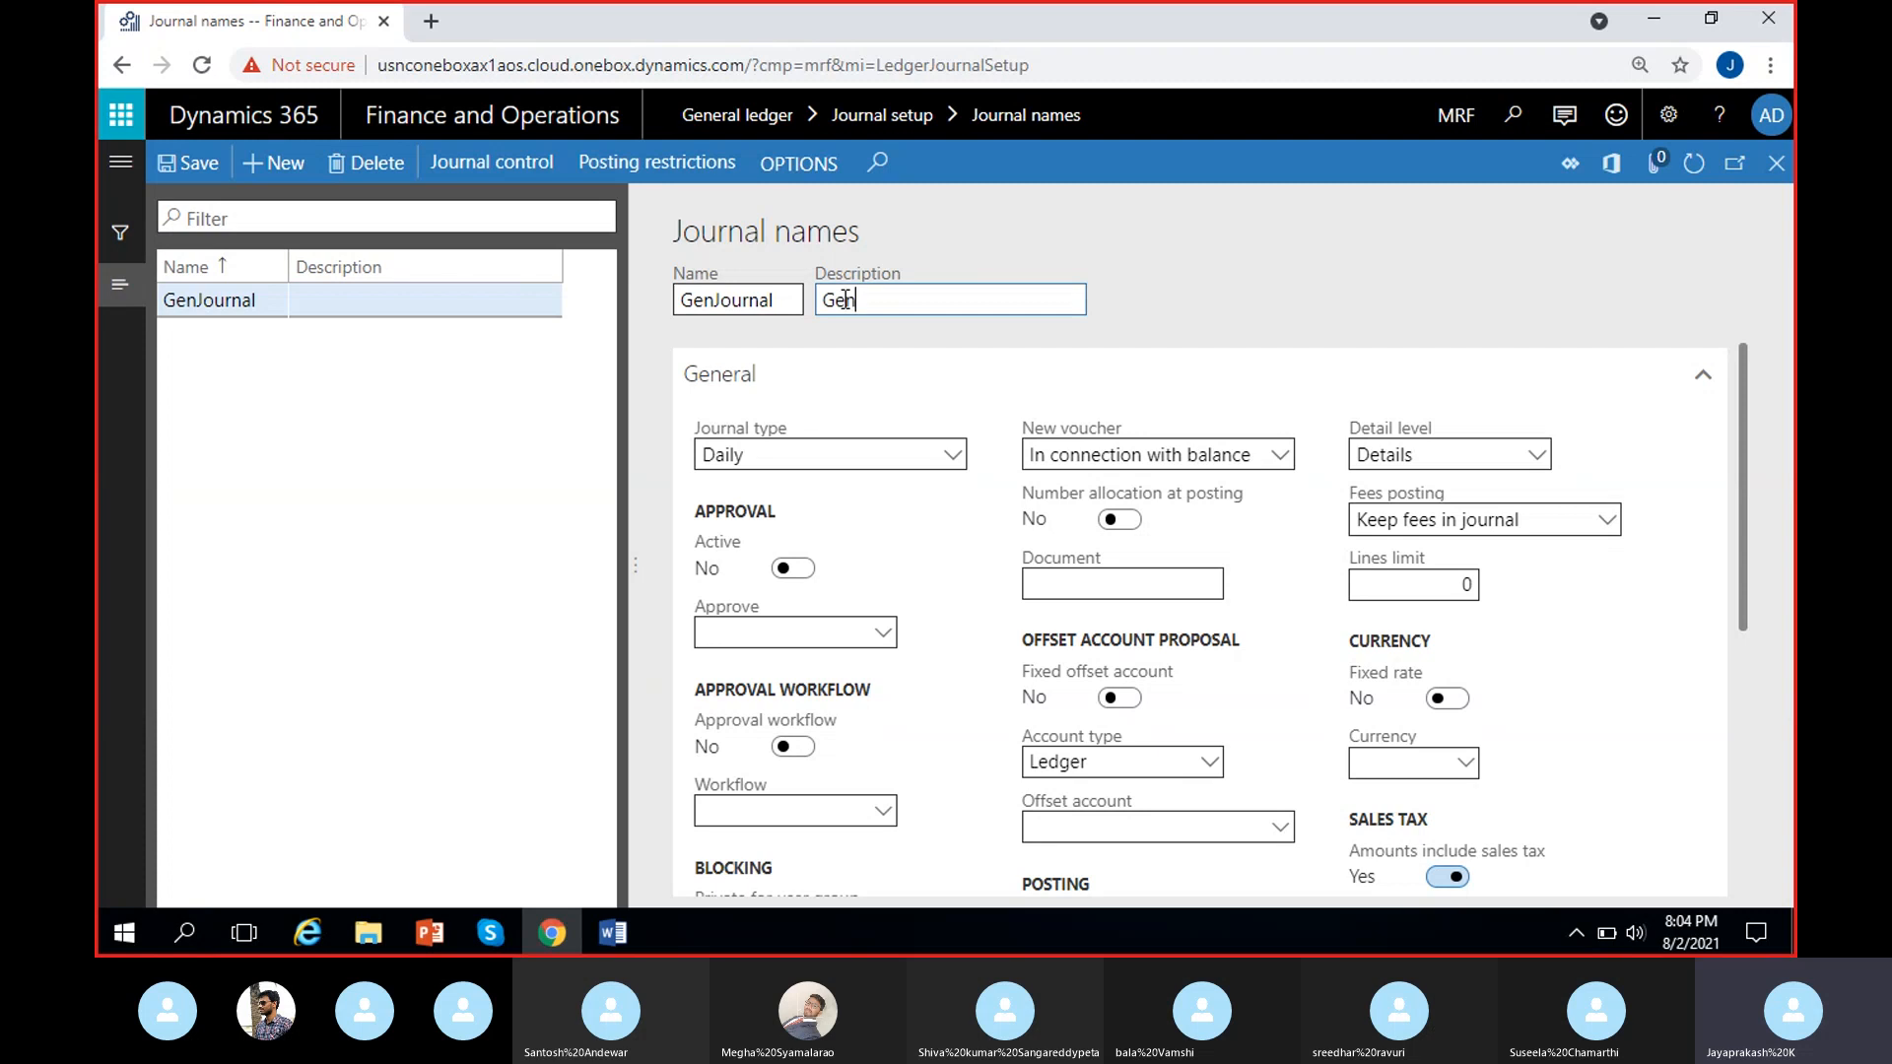
pyautogui.write('eral journal')
pyautogui.click(1380, 322)
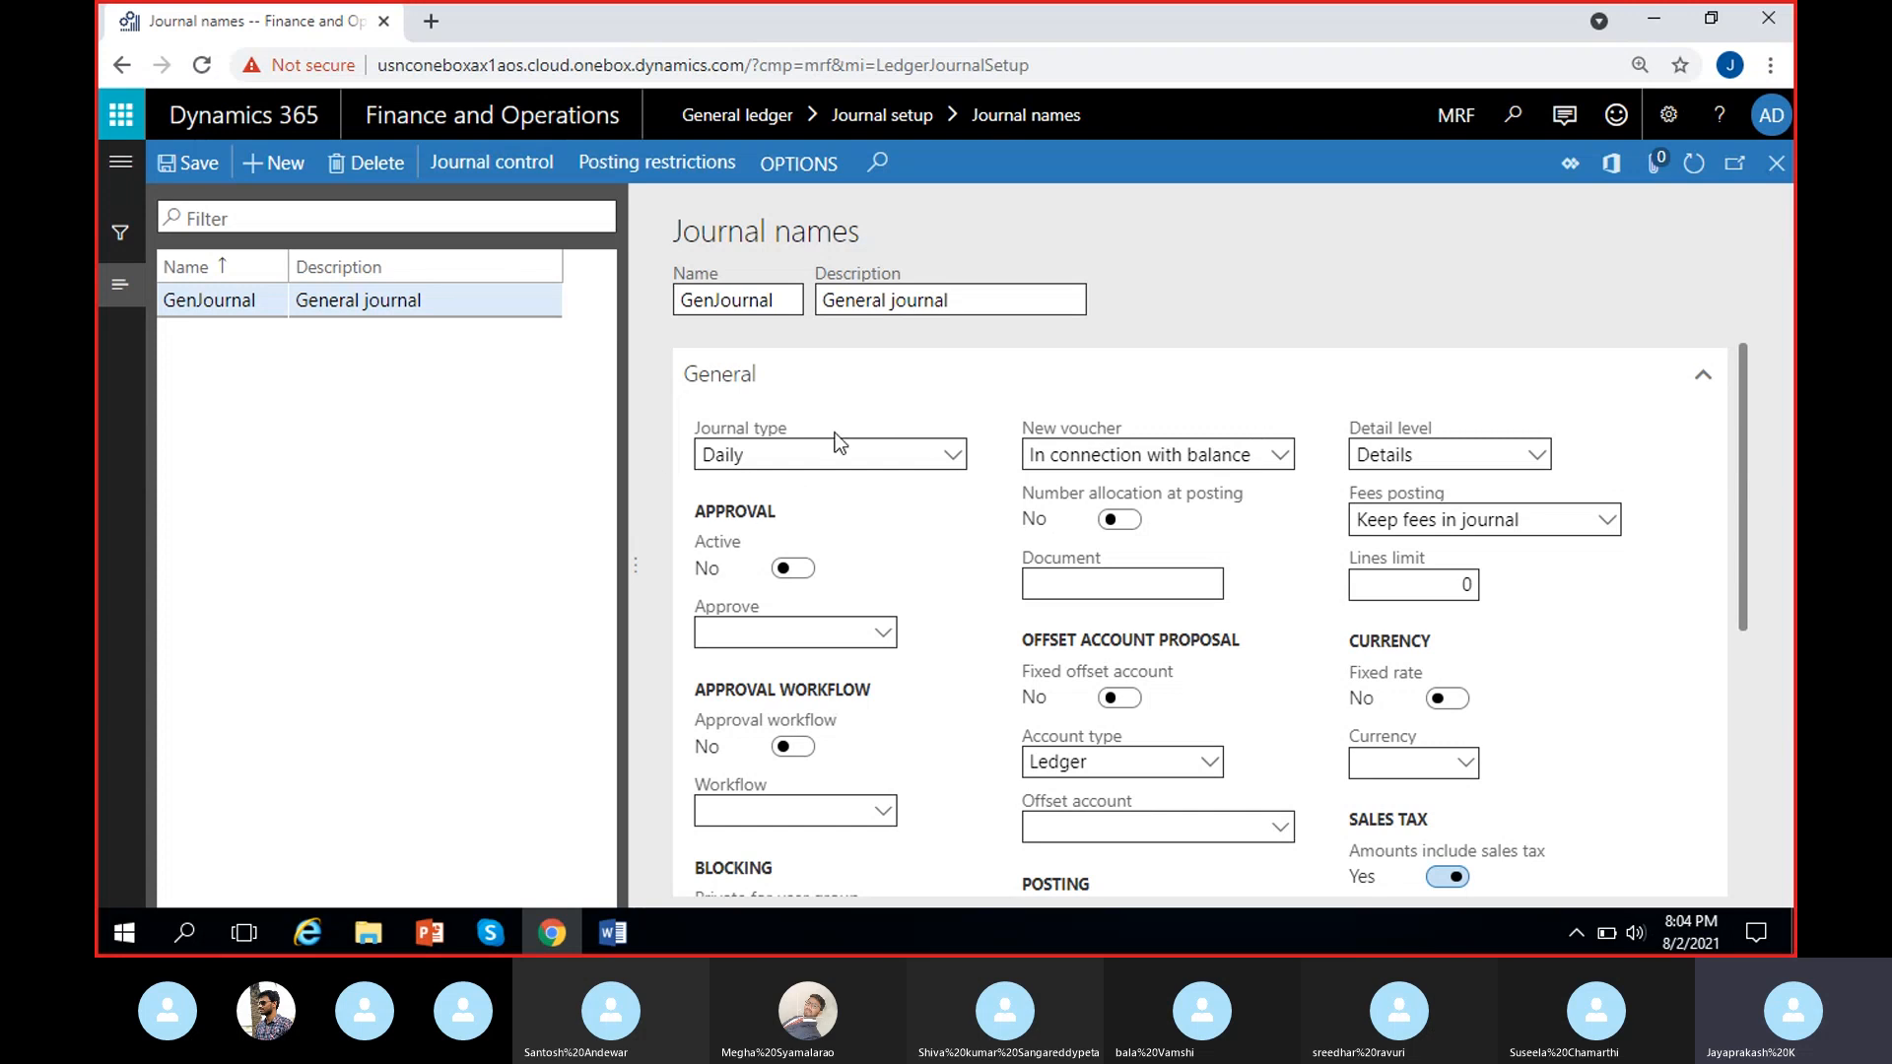
# Set the GenJournal record's journal type to Customer payment after browsing the available types.
pyautogui.click(952, 457)
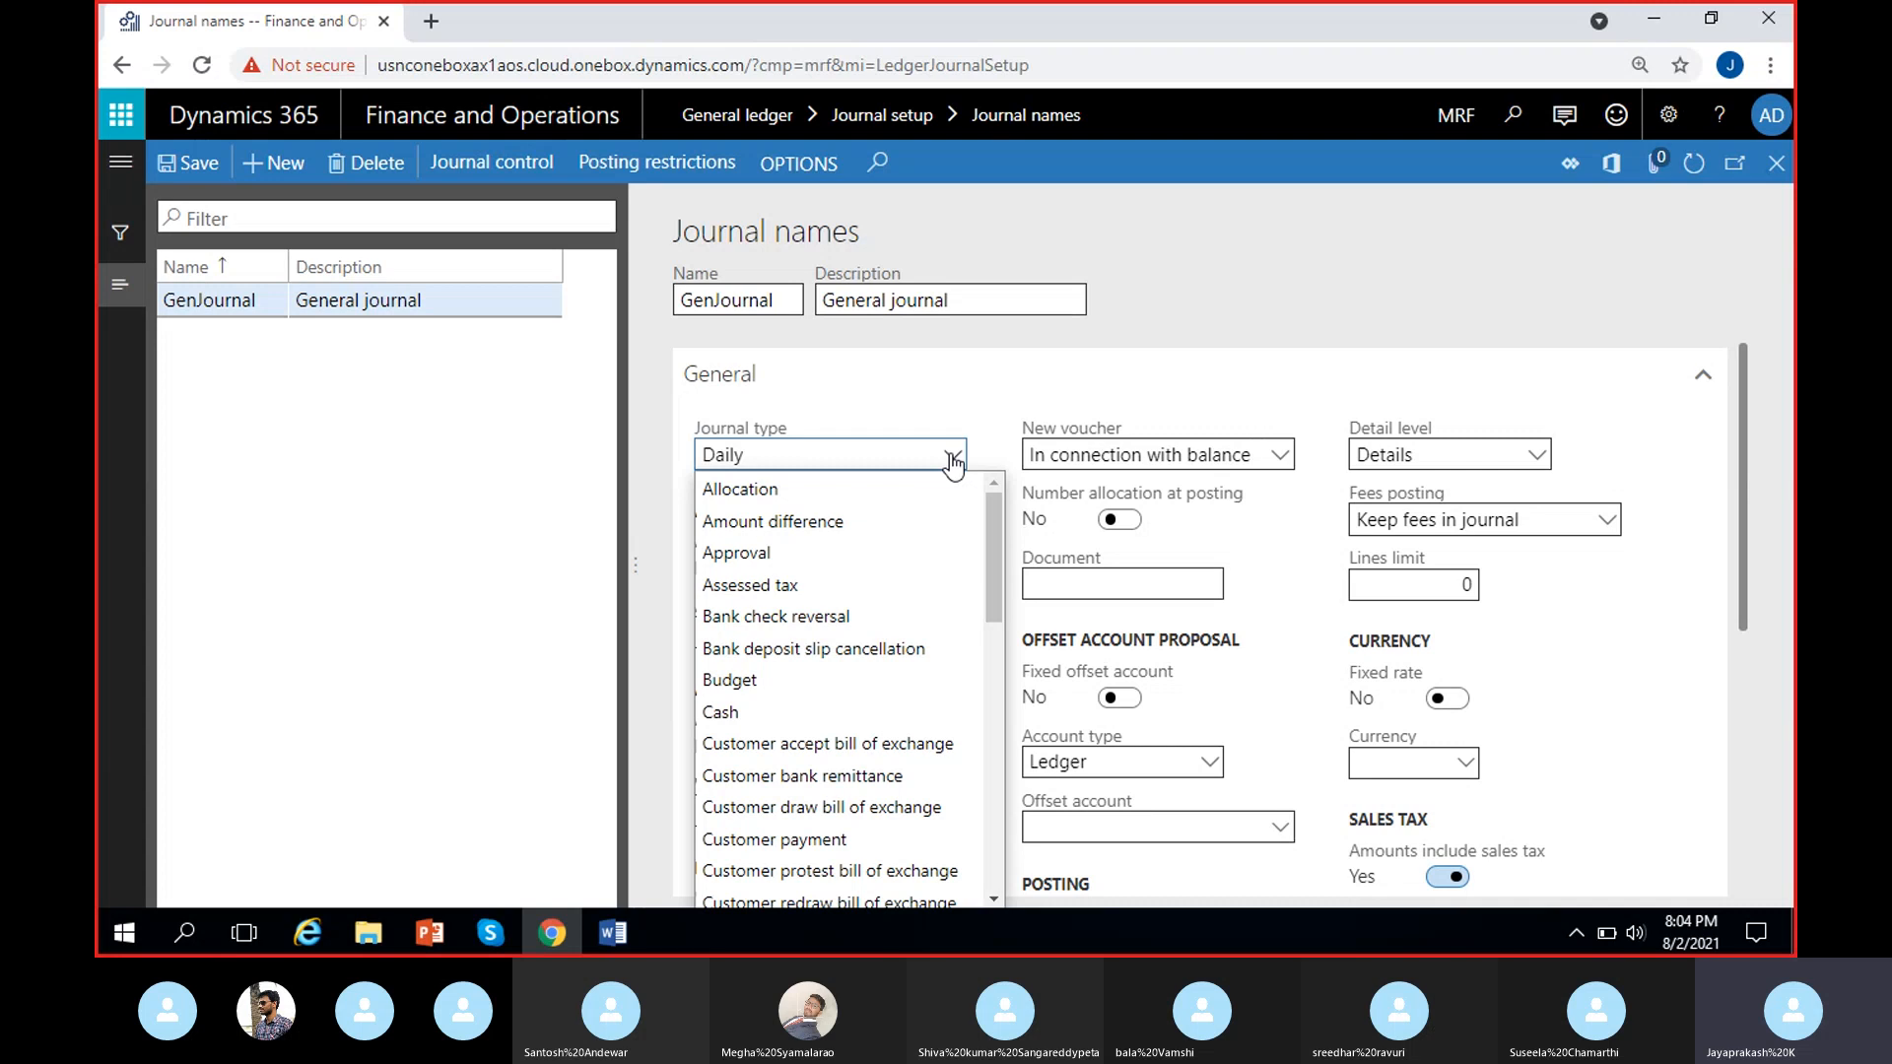
pyautogui.scroll(-5, 897, 655)
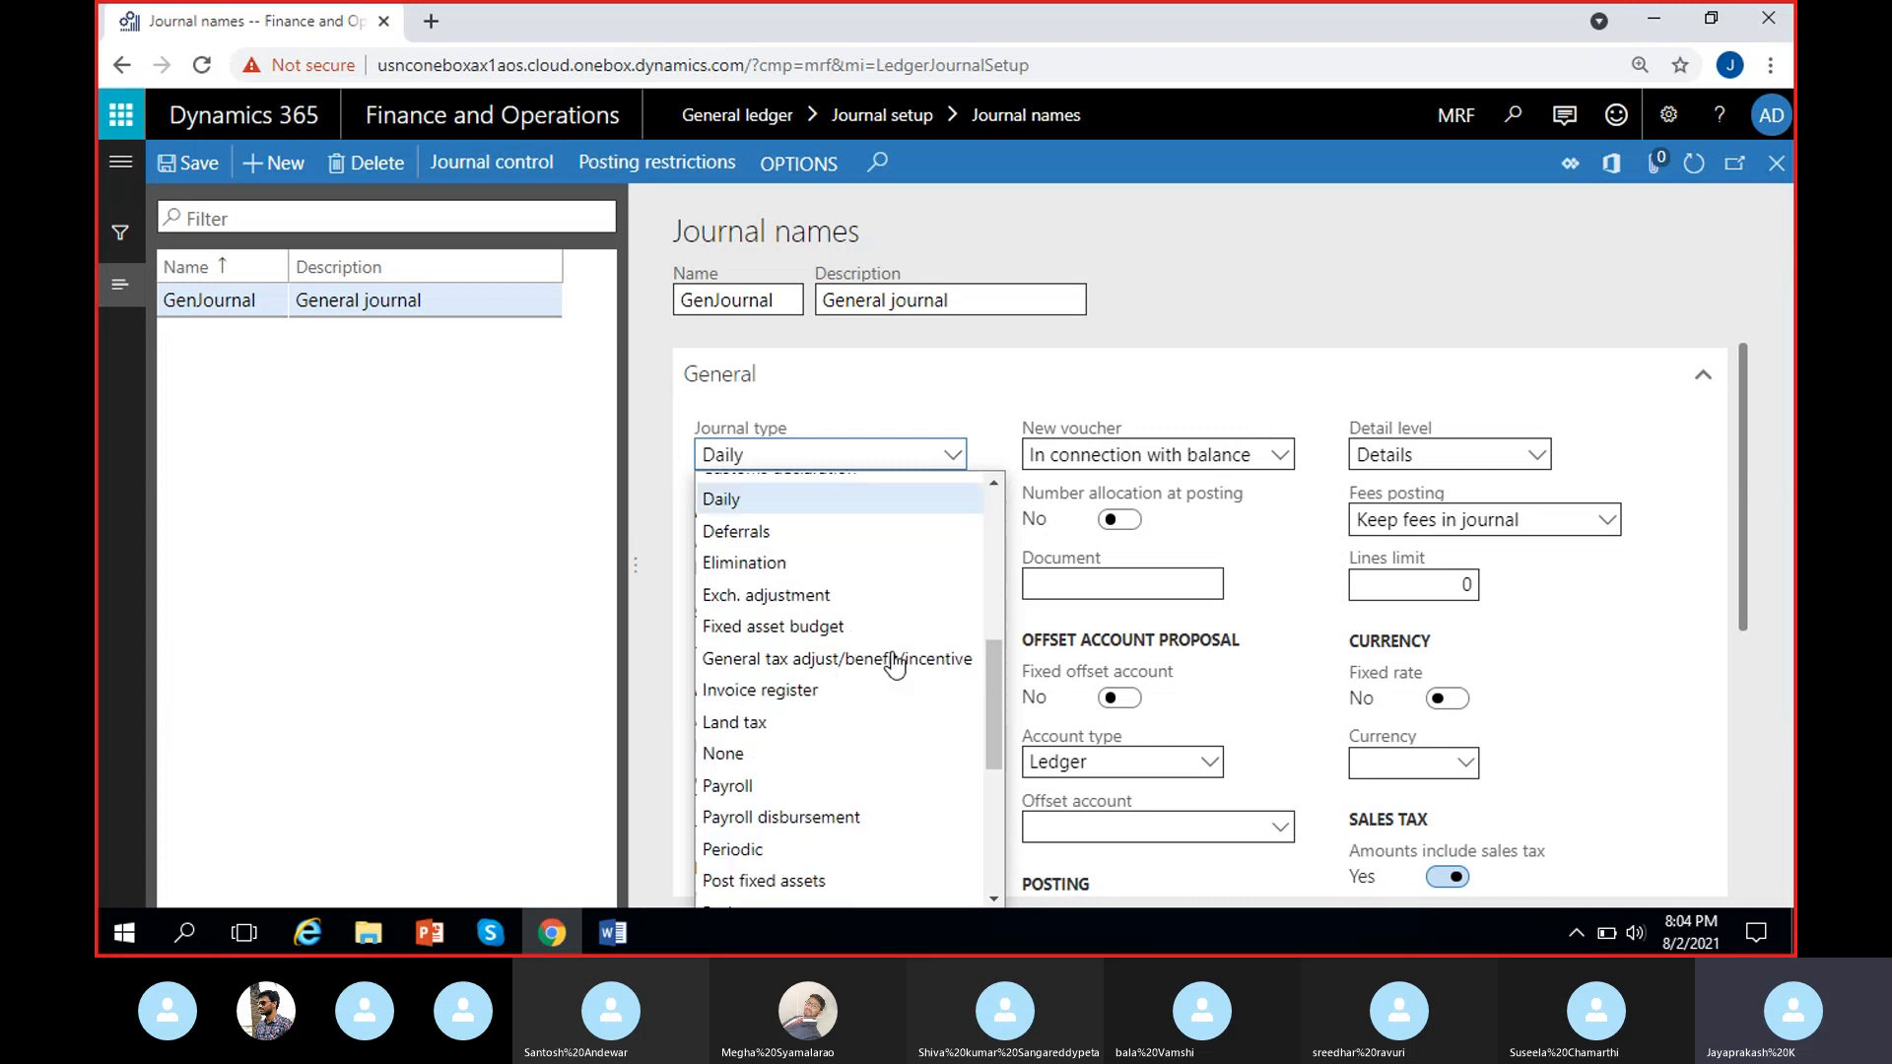
pyautogui.scroll(-4, 894, 665)
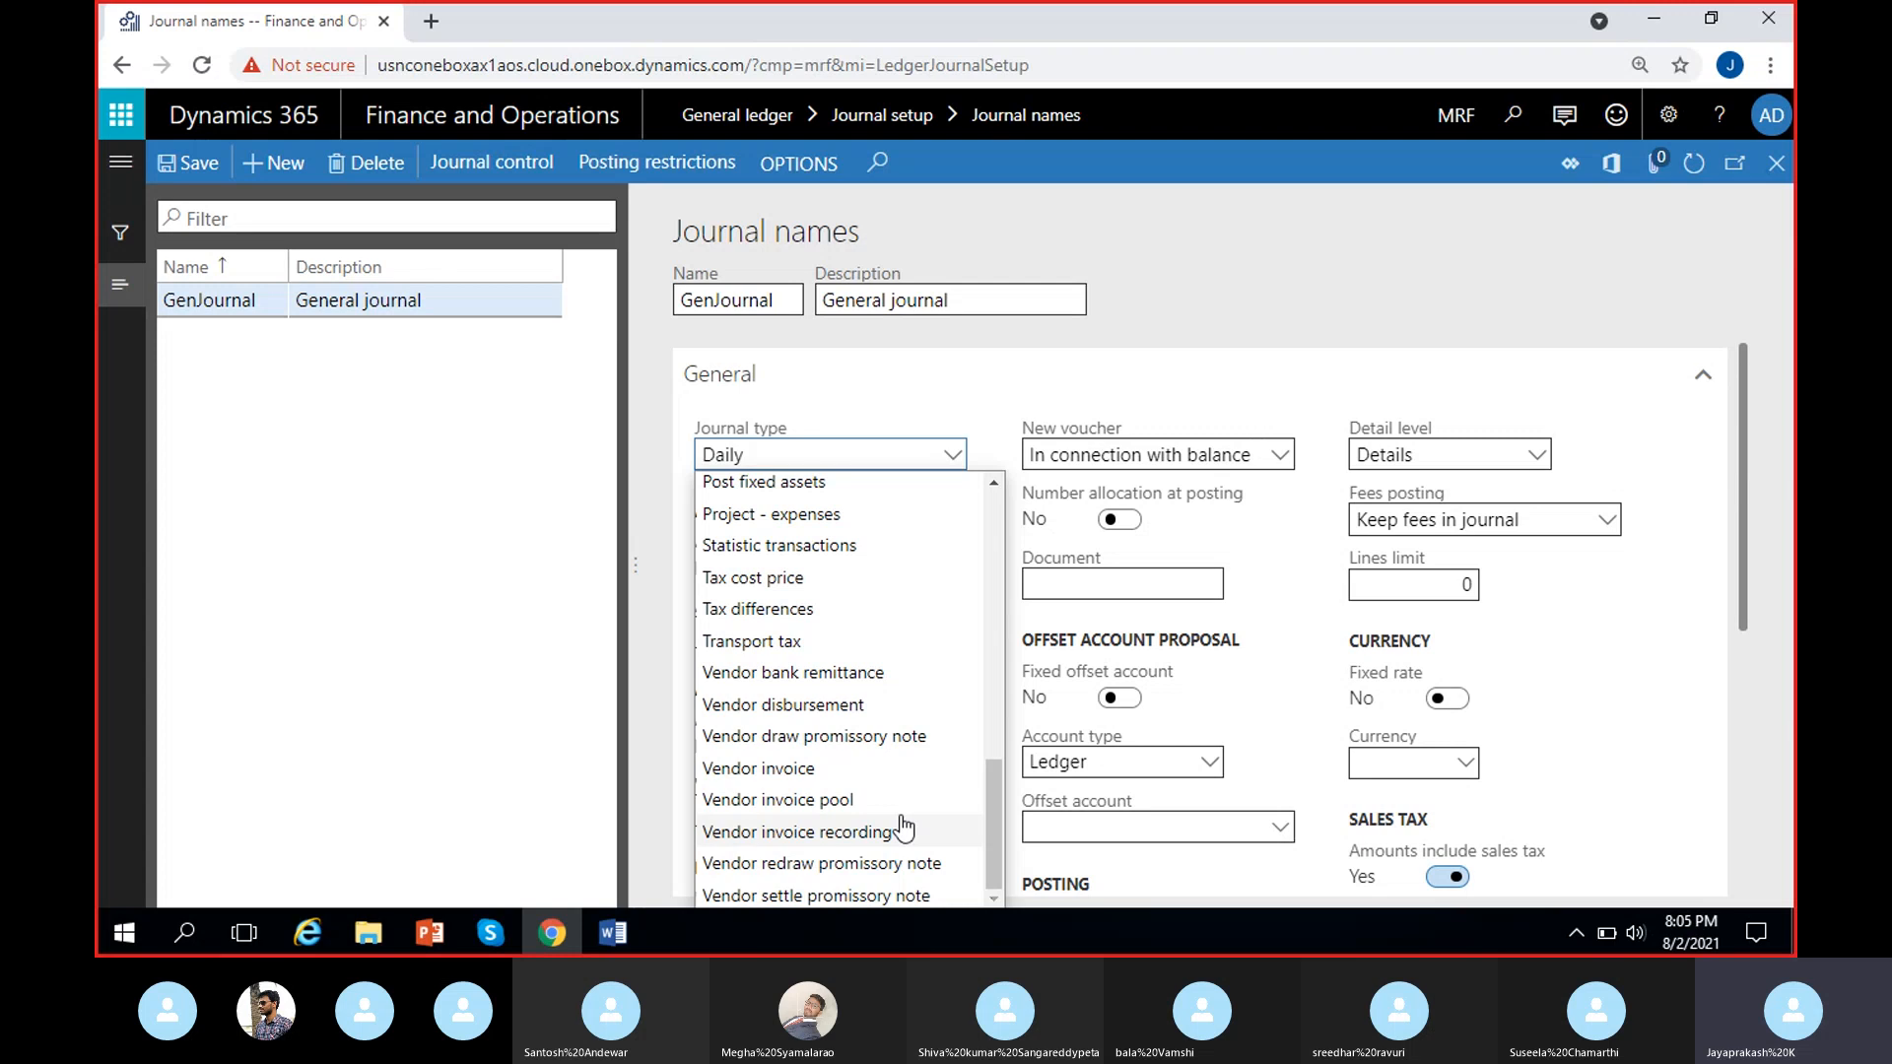
pyautogui.click(960, 402)
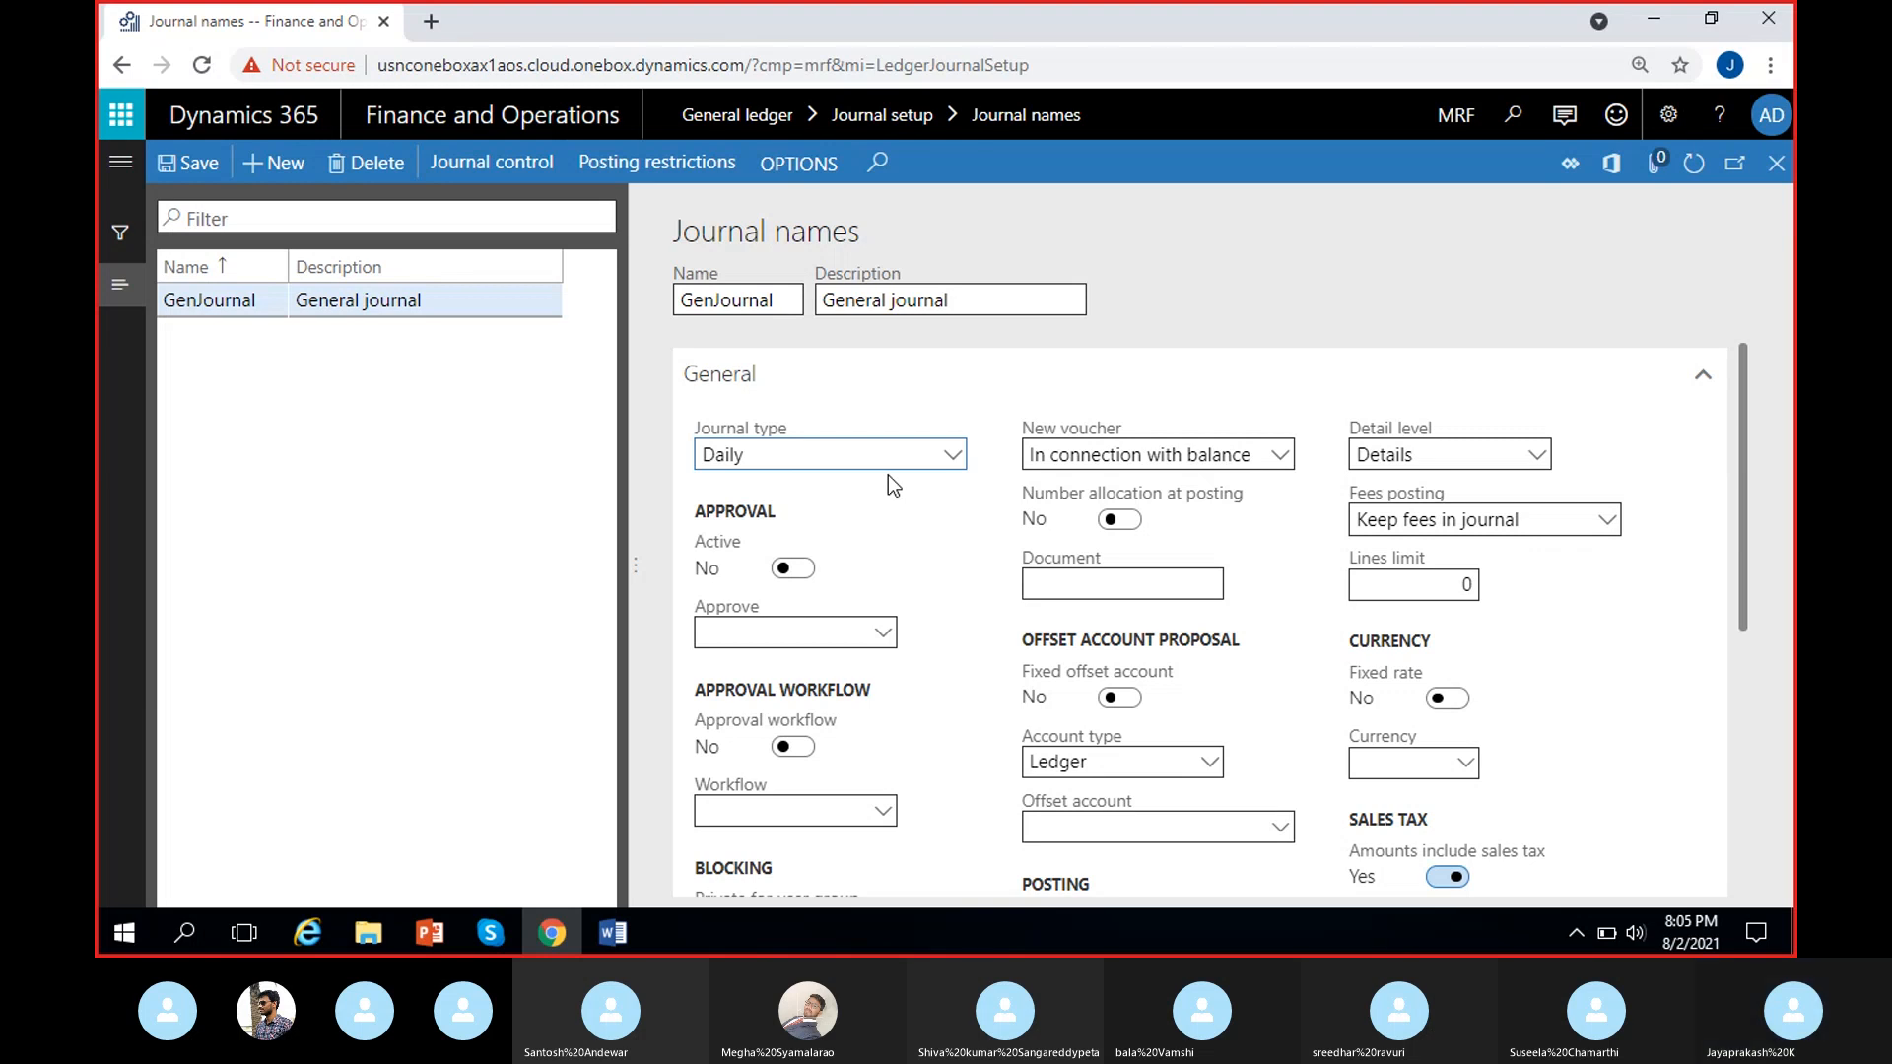
pyautogui.click(814, 451)
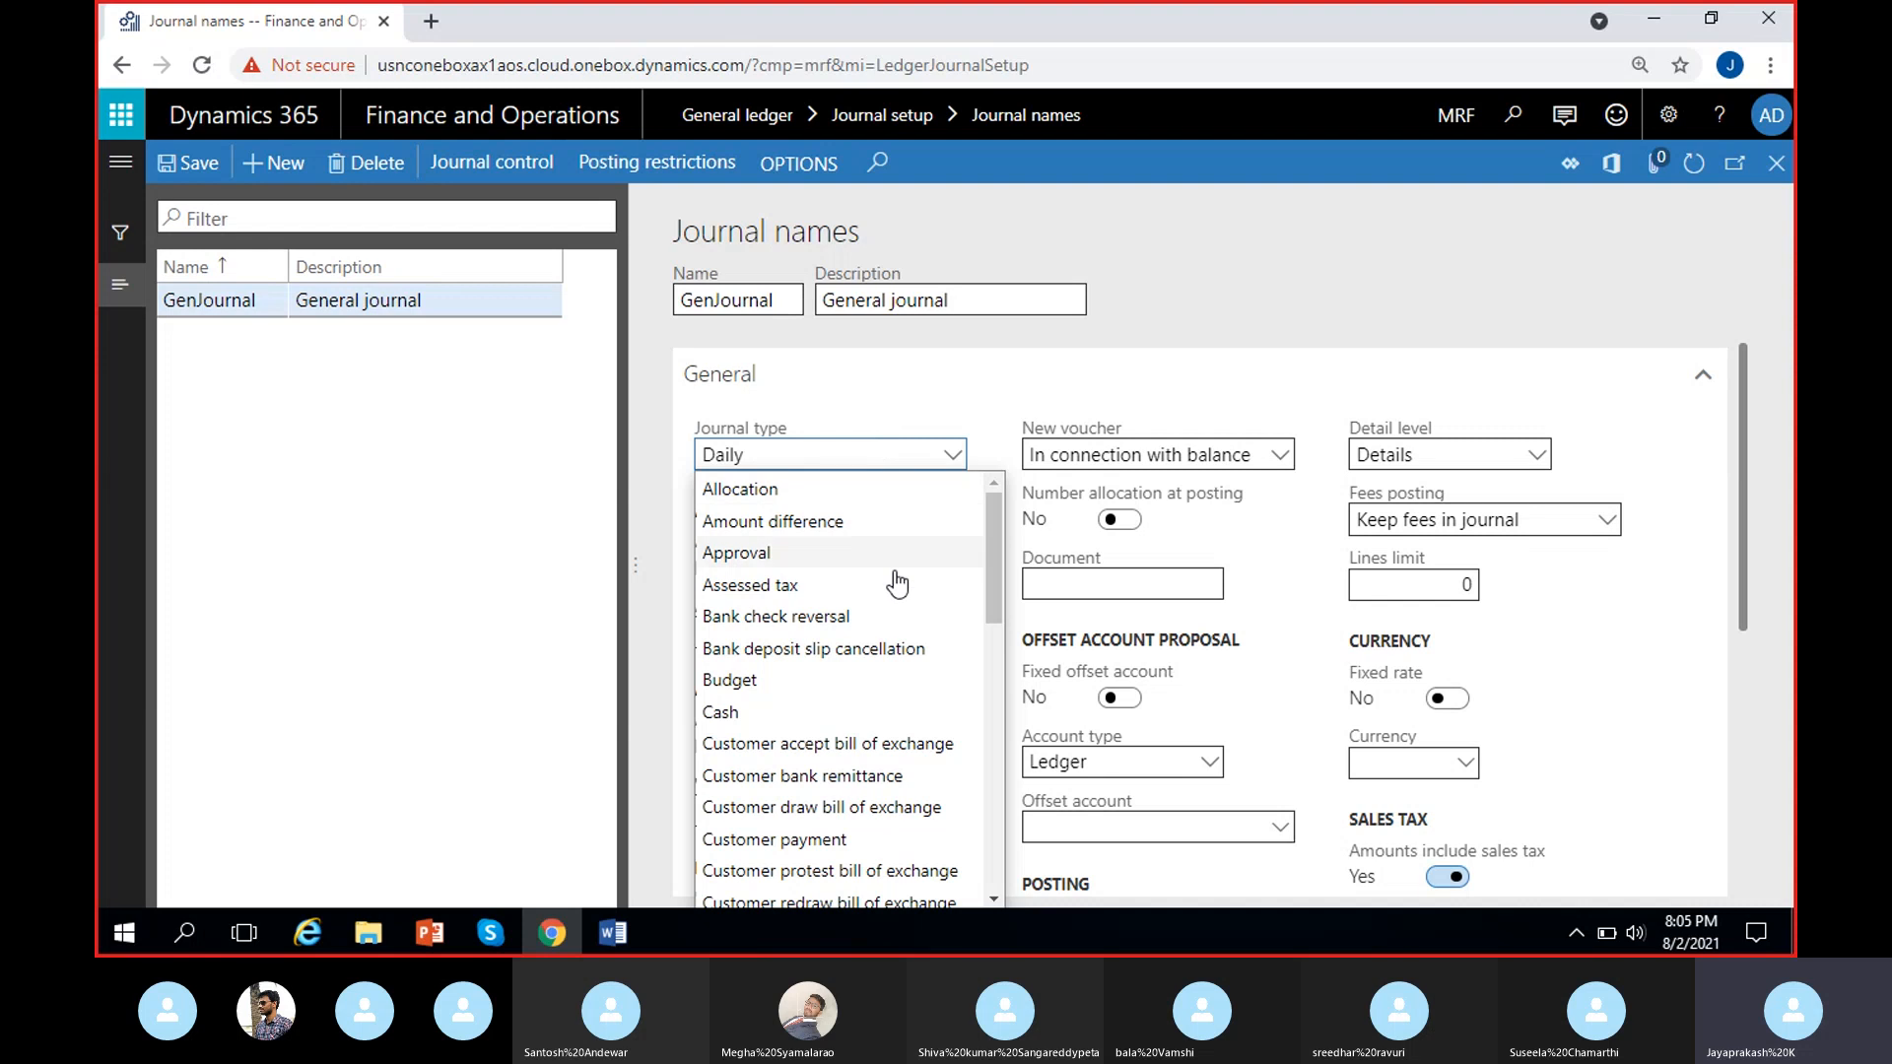
pyautogui.scroll(-2, 922, 613)
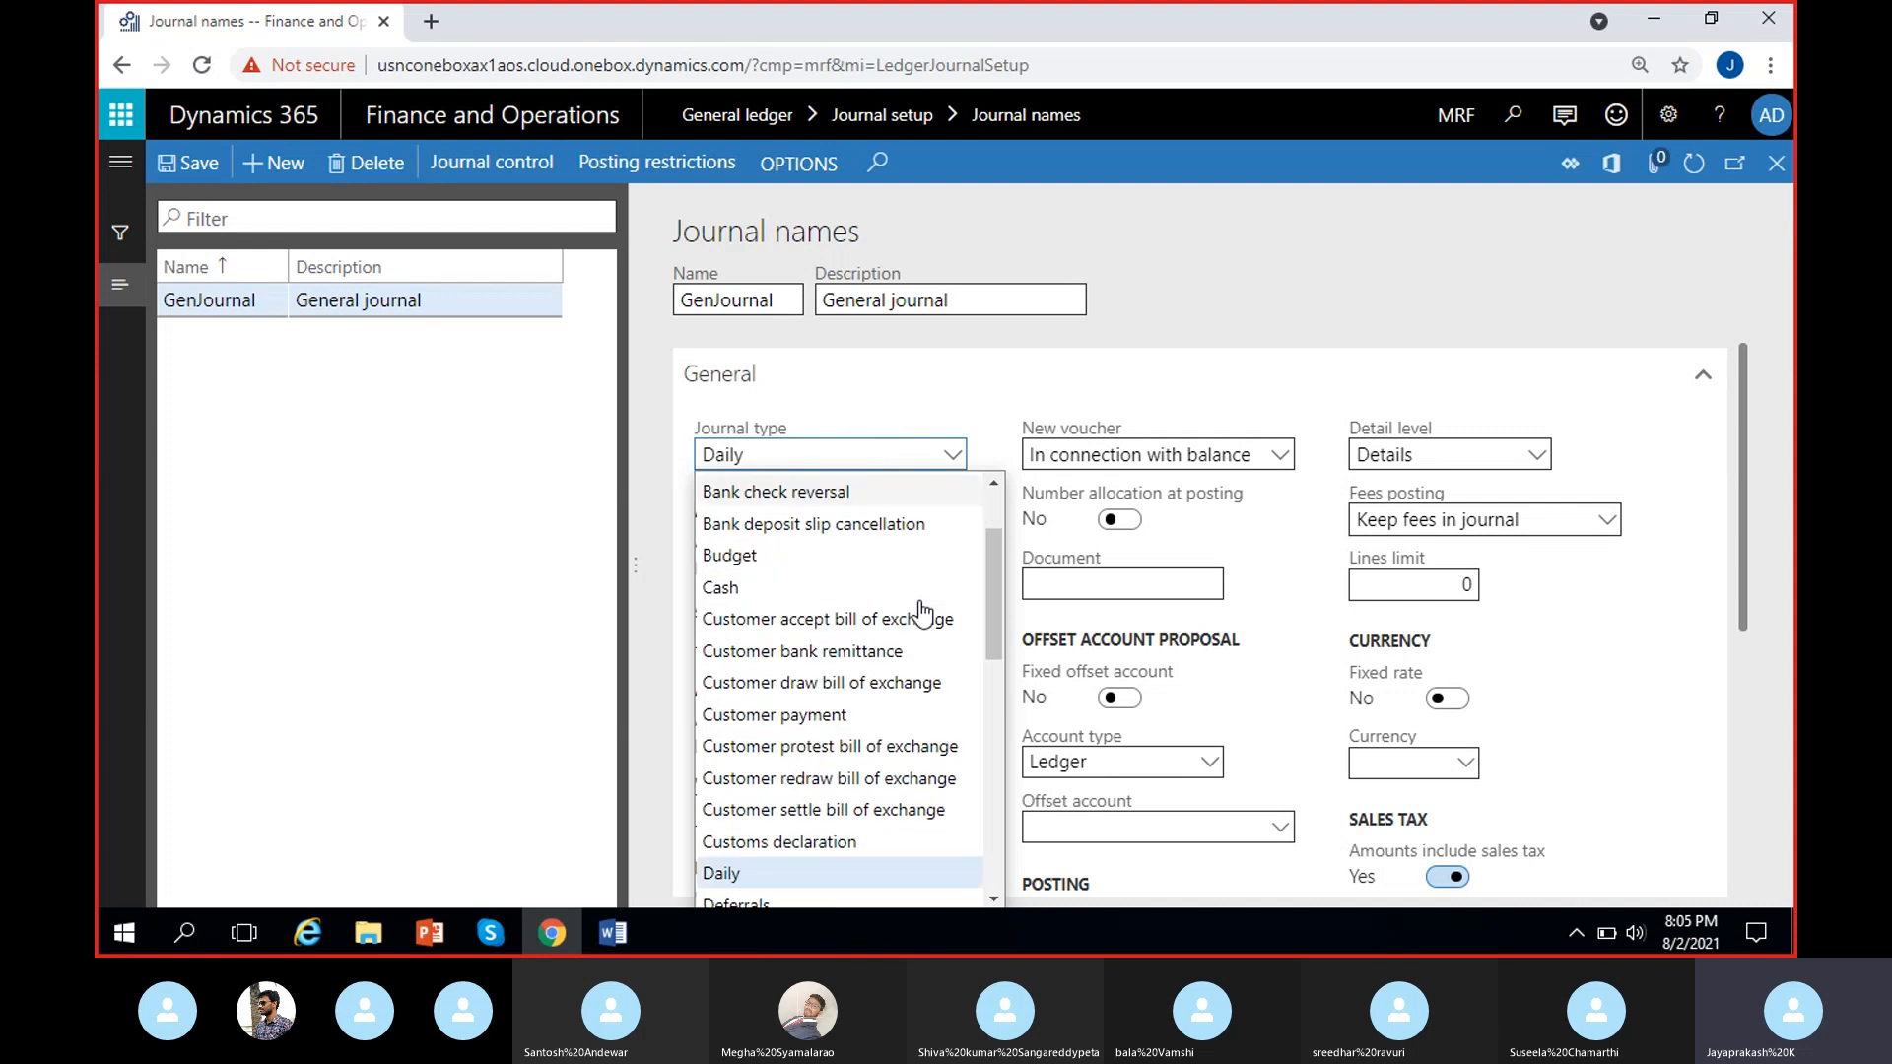
pyautogui.click(793, 715)
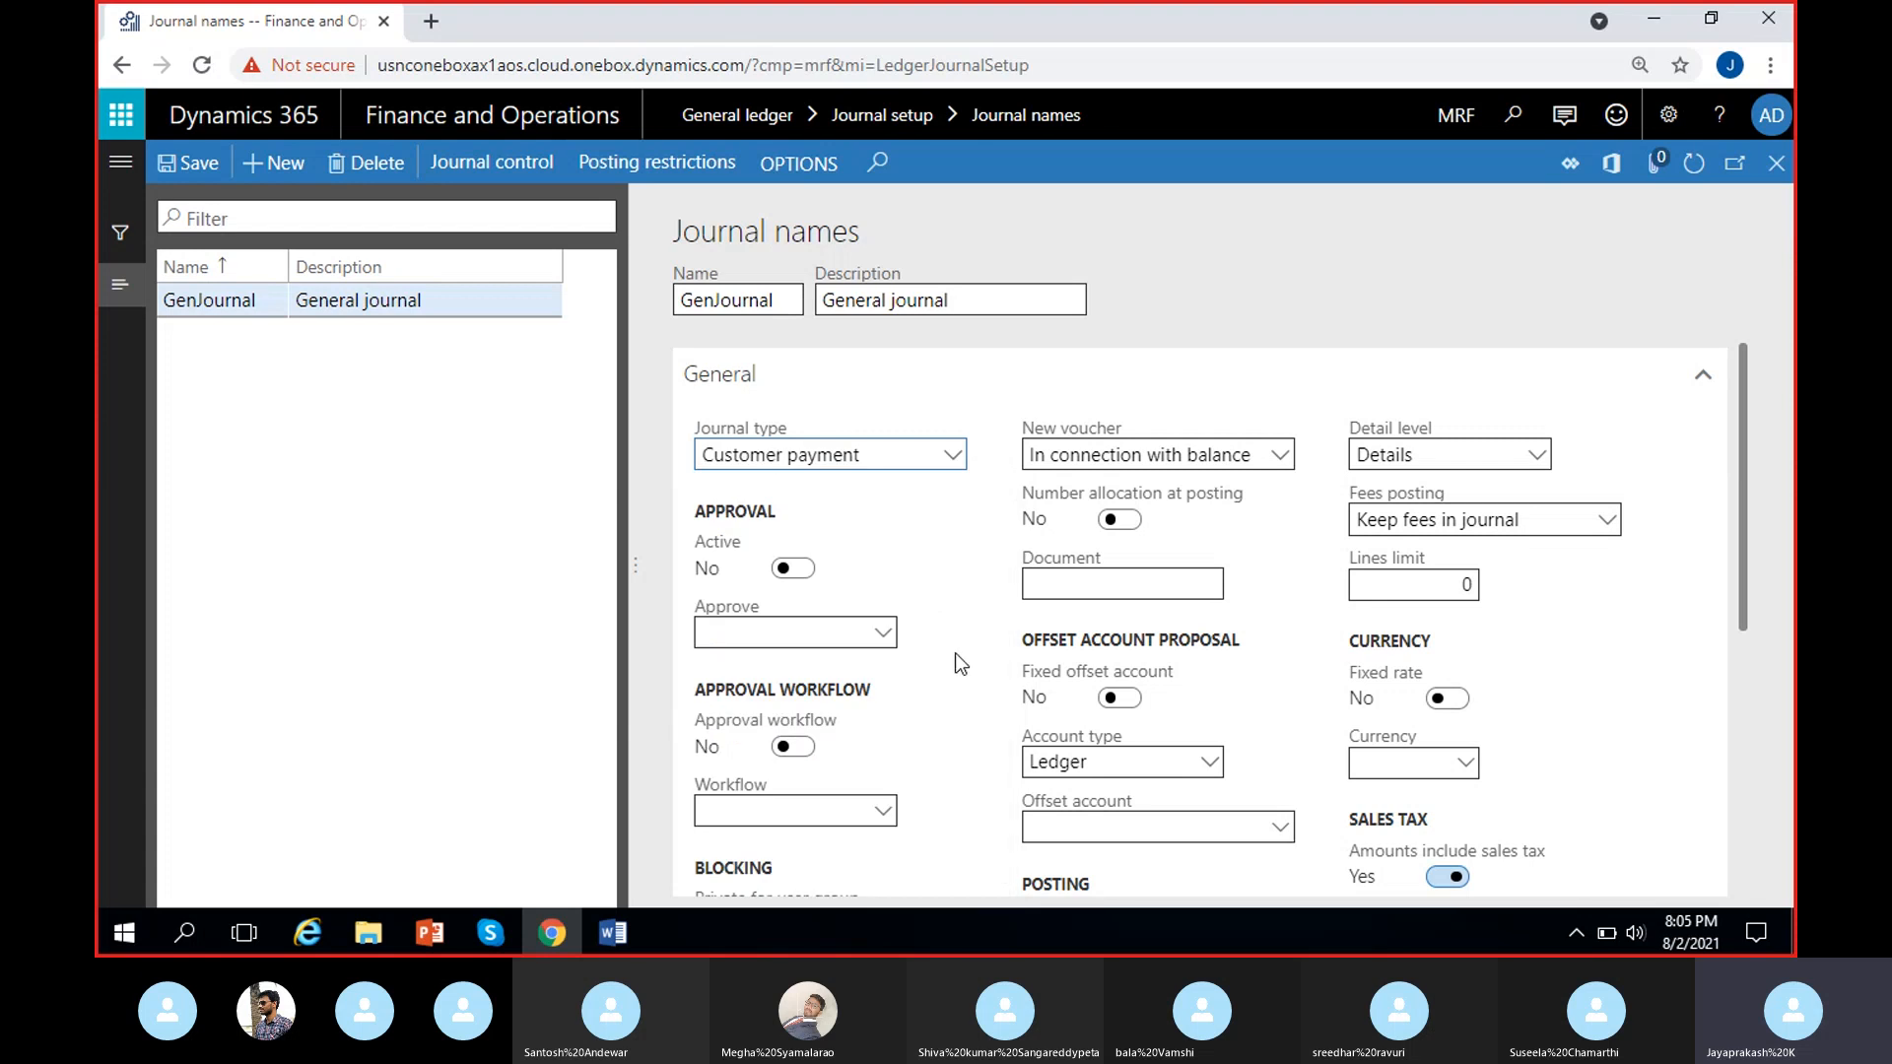
# Change the GenJournal record's journal type to Vendor disbursement.
pyautogui.click(937, 458)
pyautogui.scroll(-10, 908, 739)
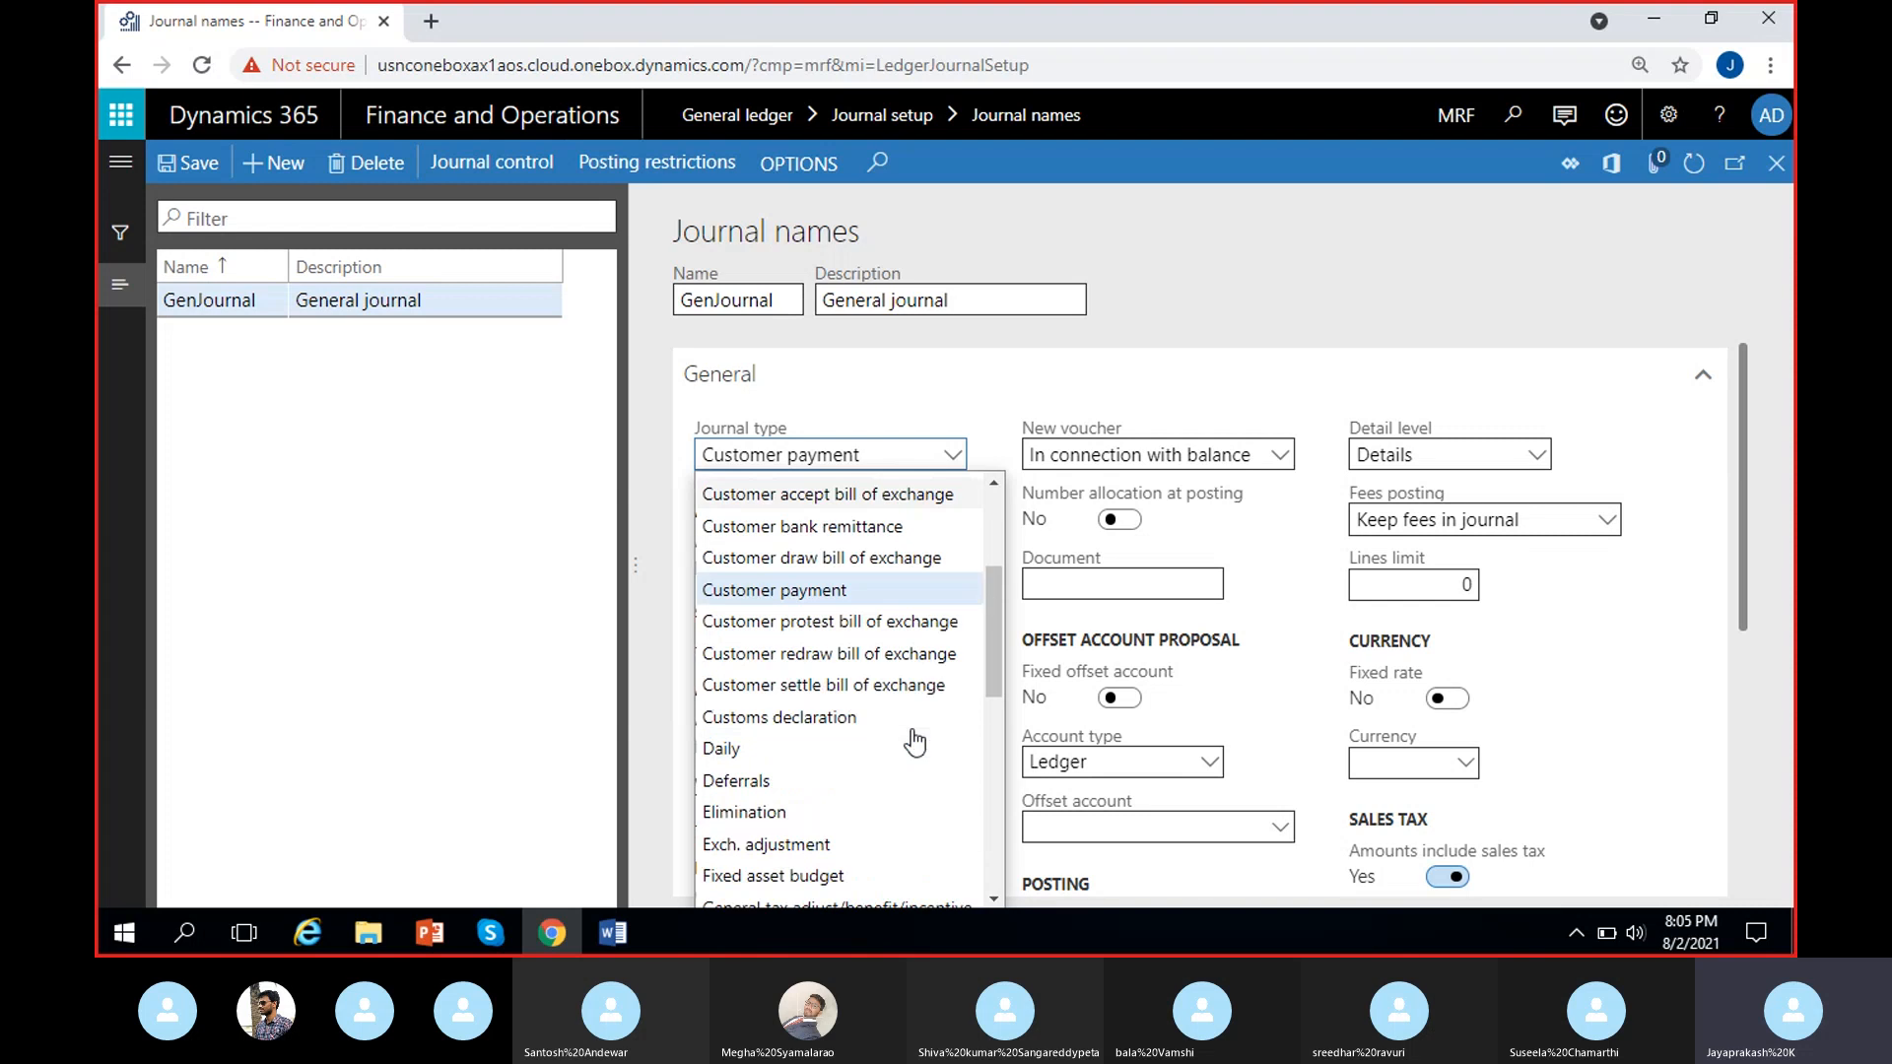
pyautogui.scroll(-3, 907, 739)
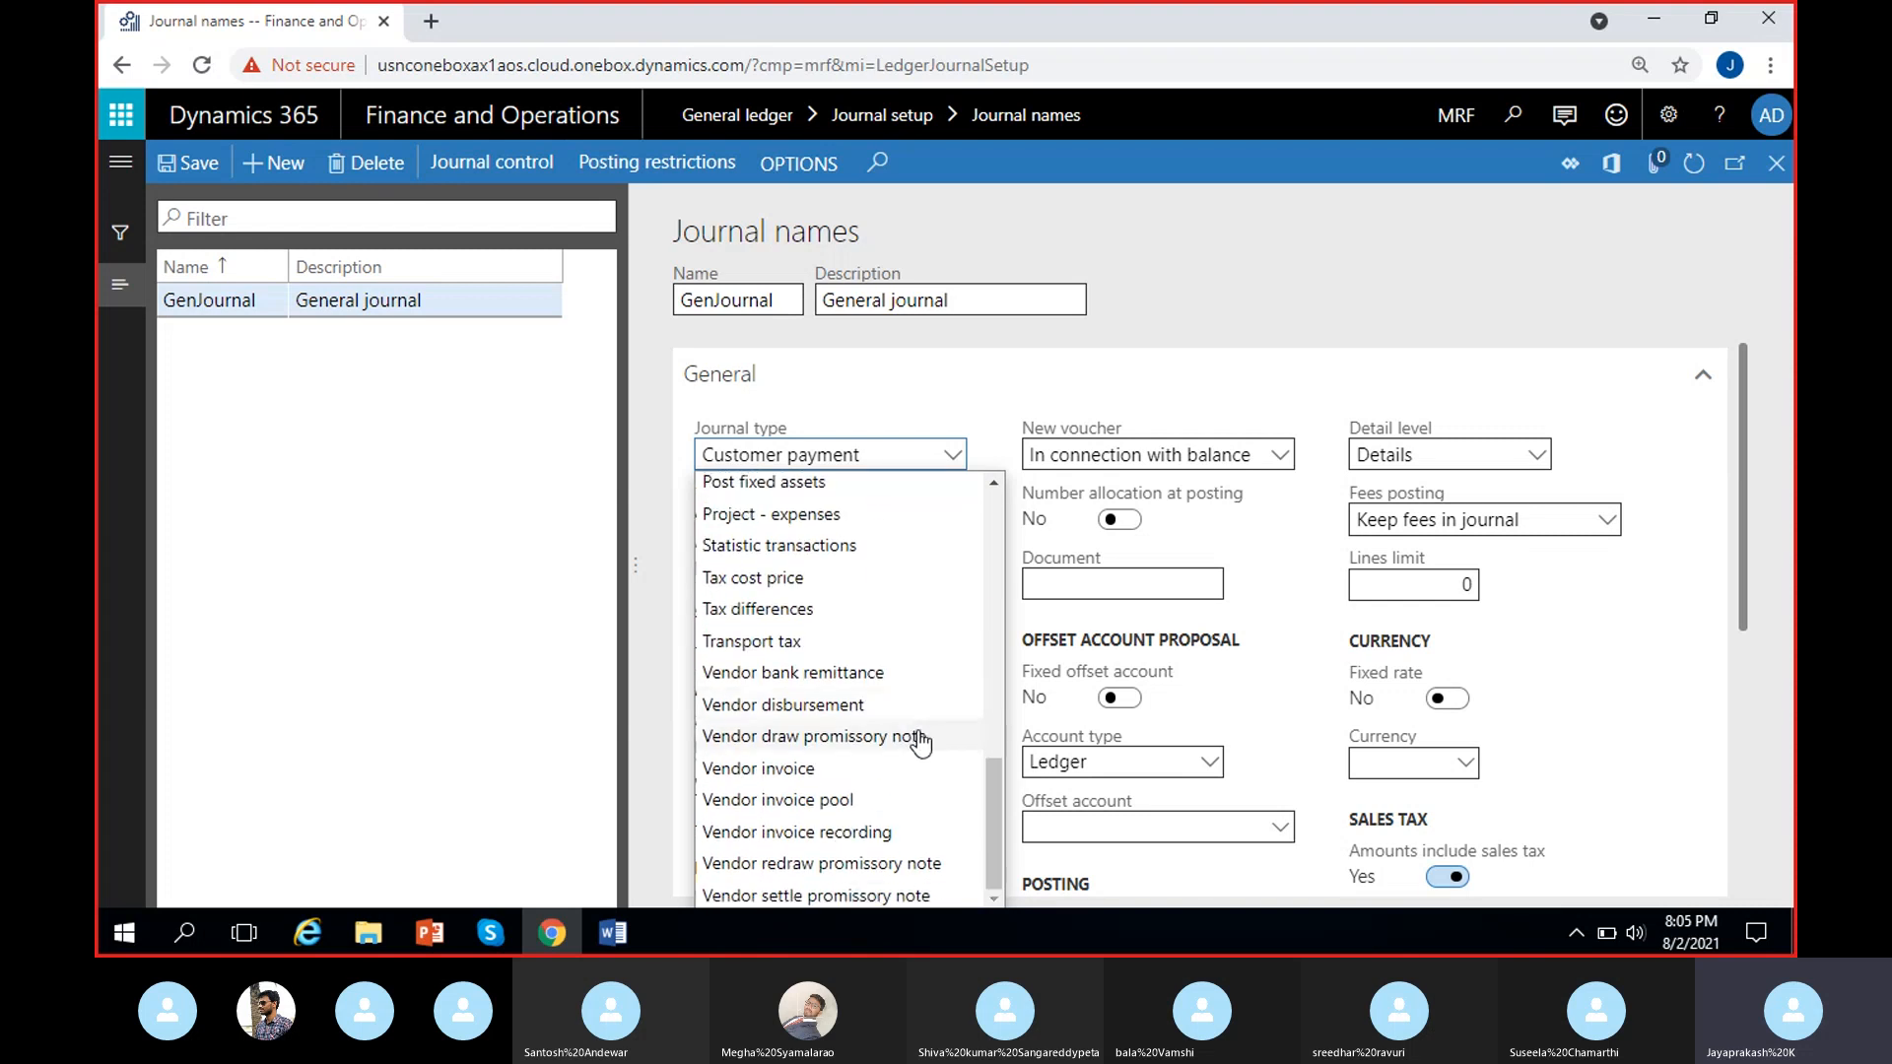
pyautogui.click(817, 705)
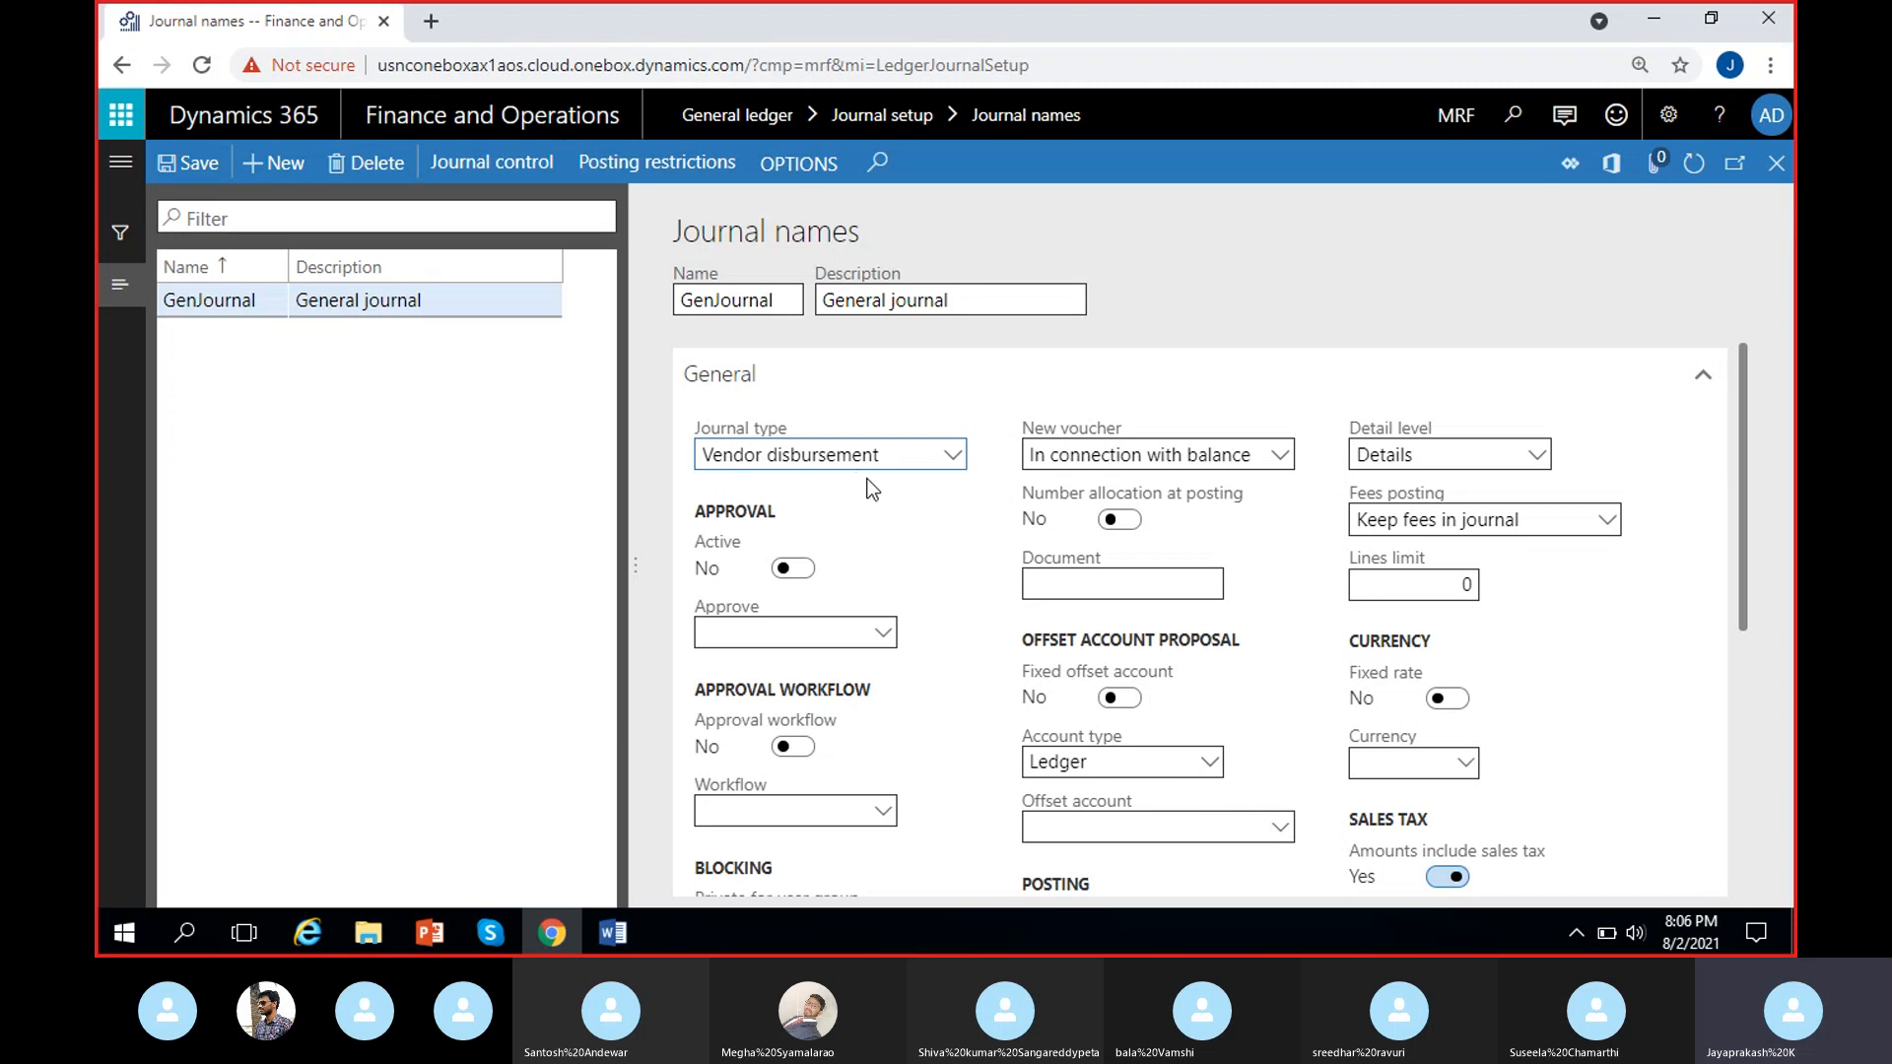
# Browse the available journal types and set the GenJournal record's journal type to Daily.
pyautogui.click(934, 456)
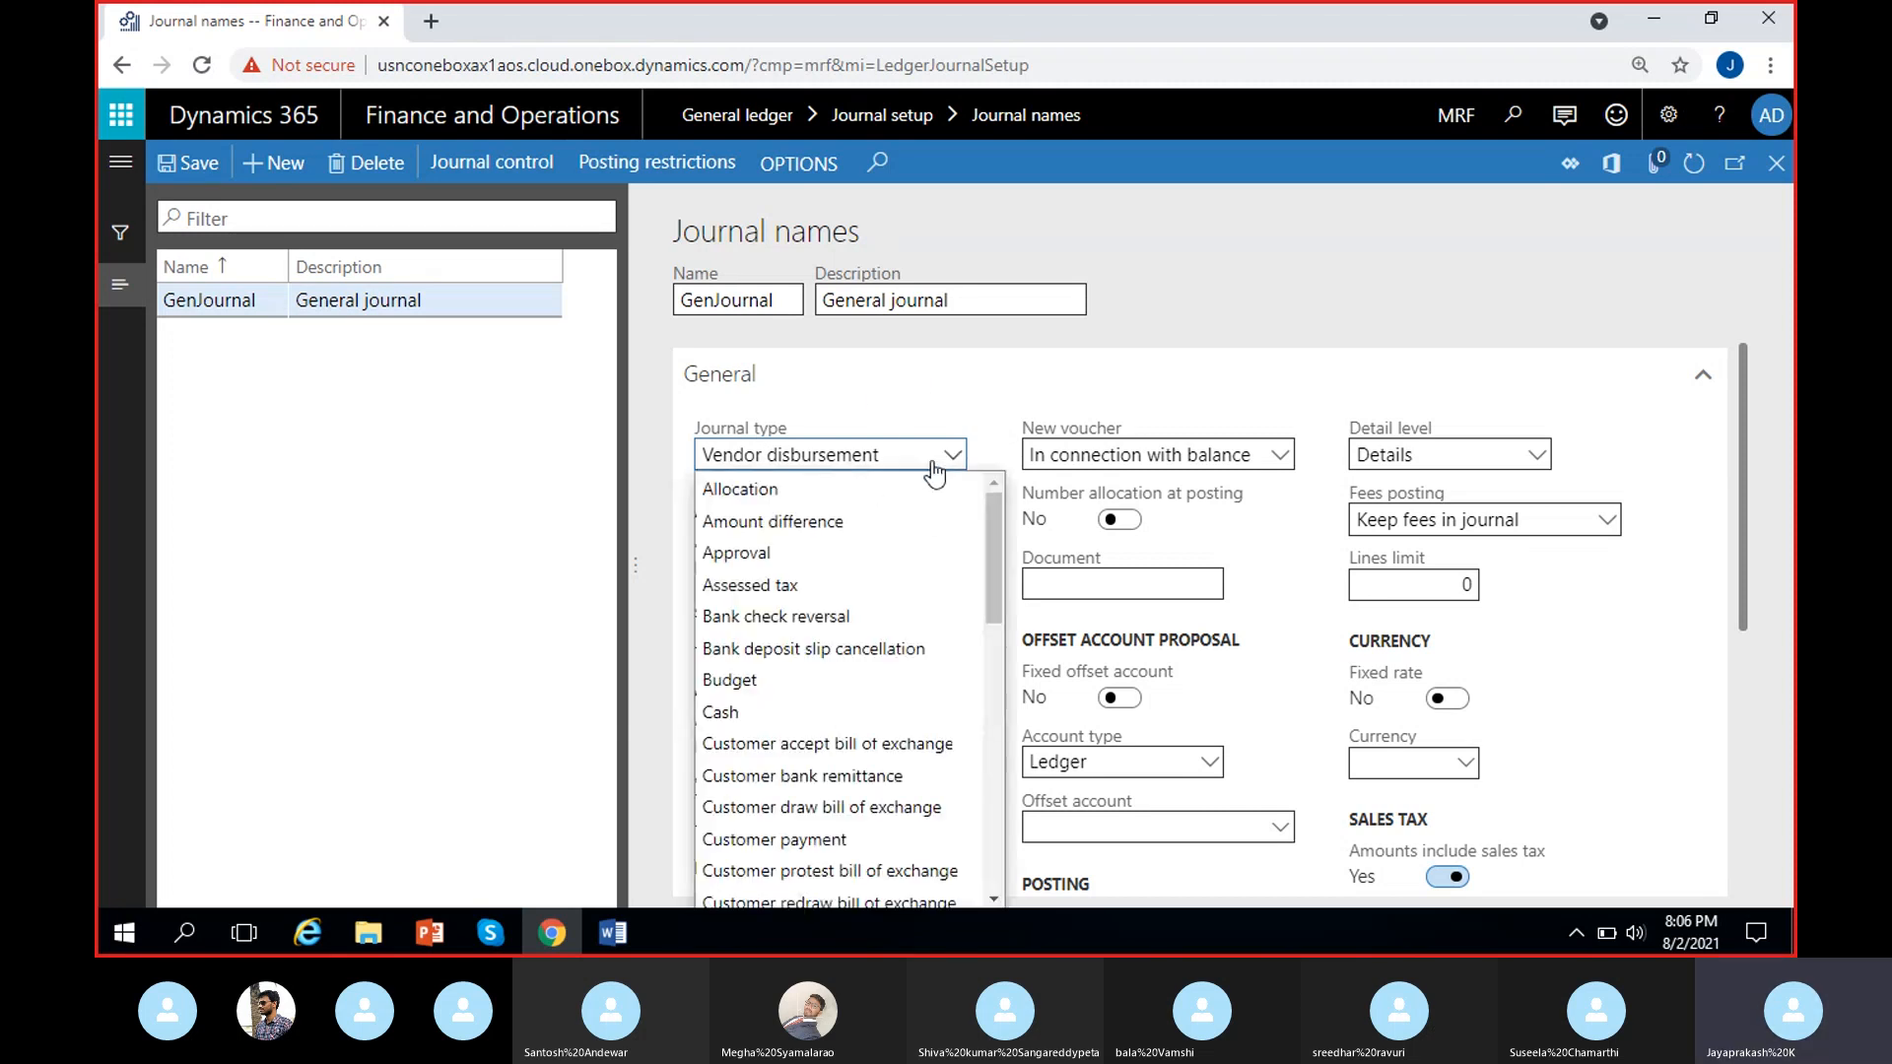
pyautogui.scroll(-1, 936, 749)
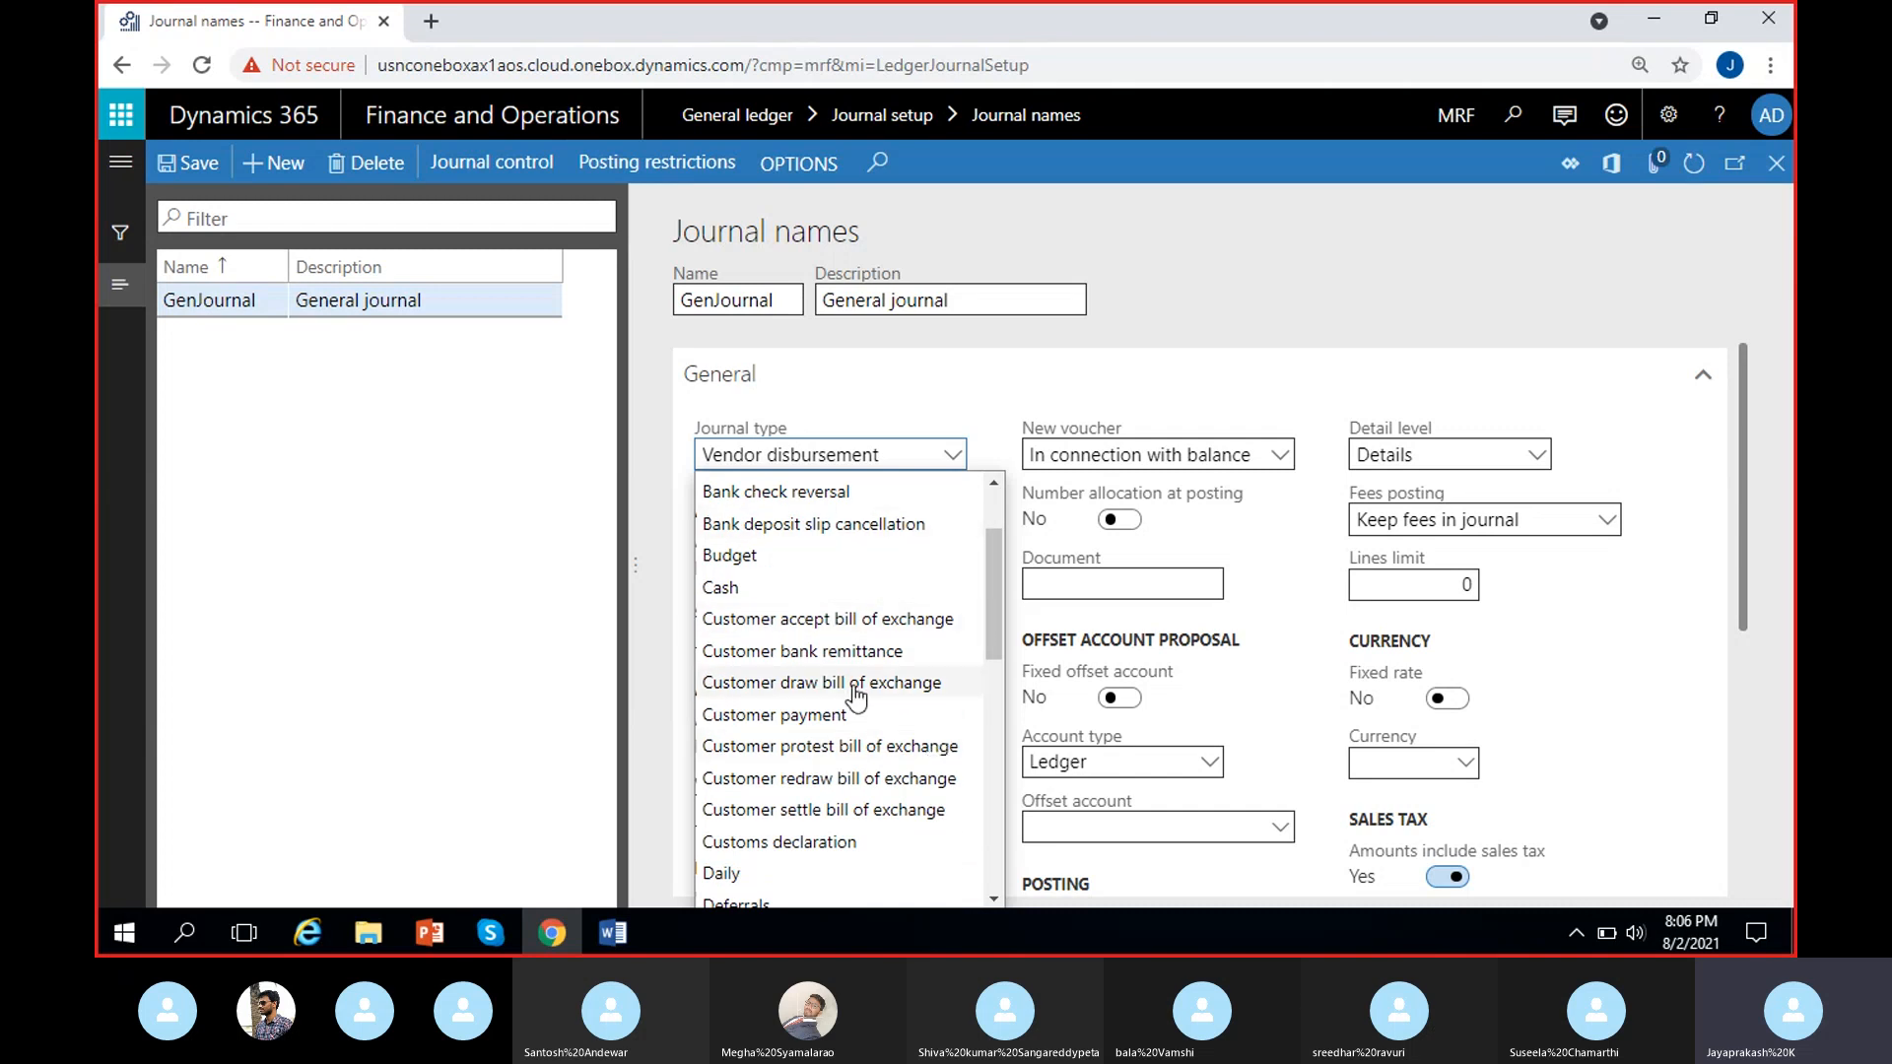
pyautogui.scroll(1, 872, 708)
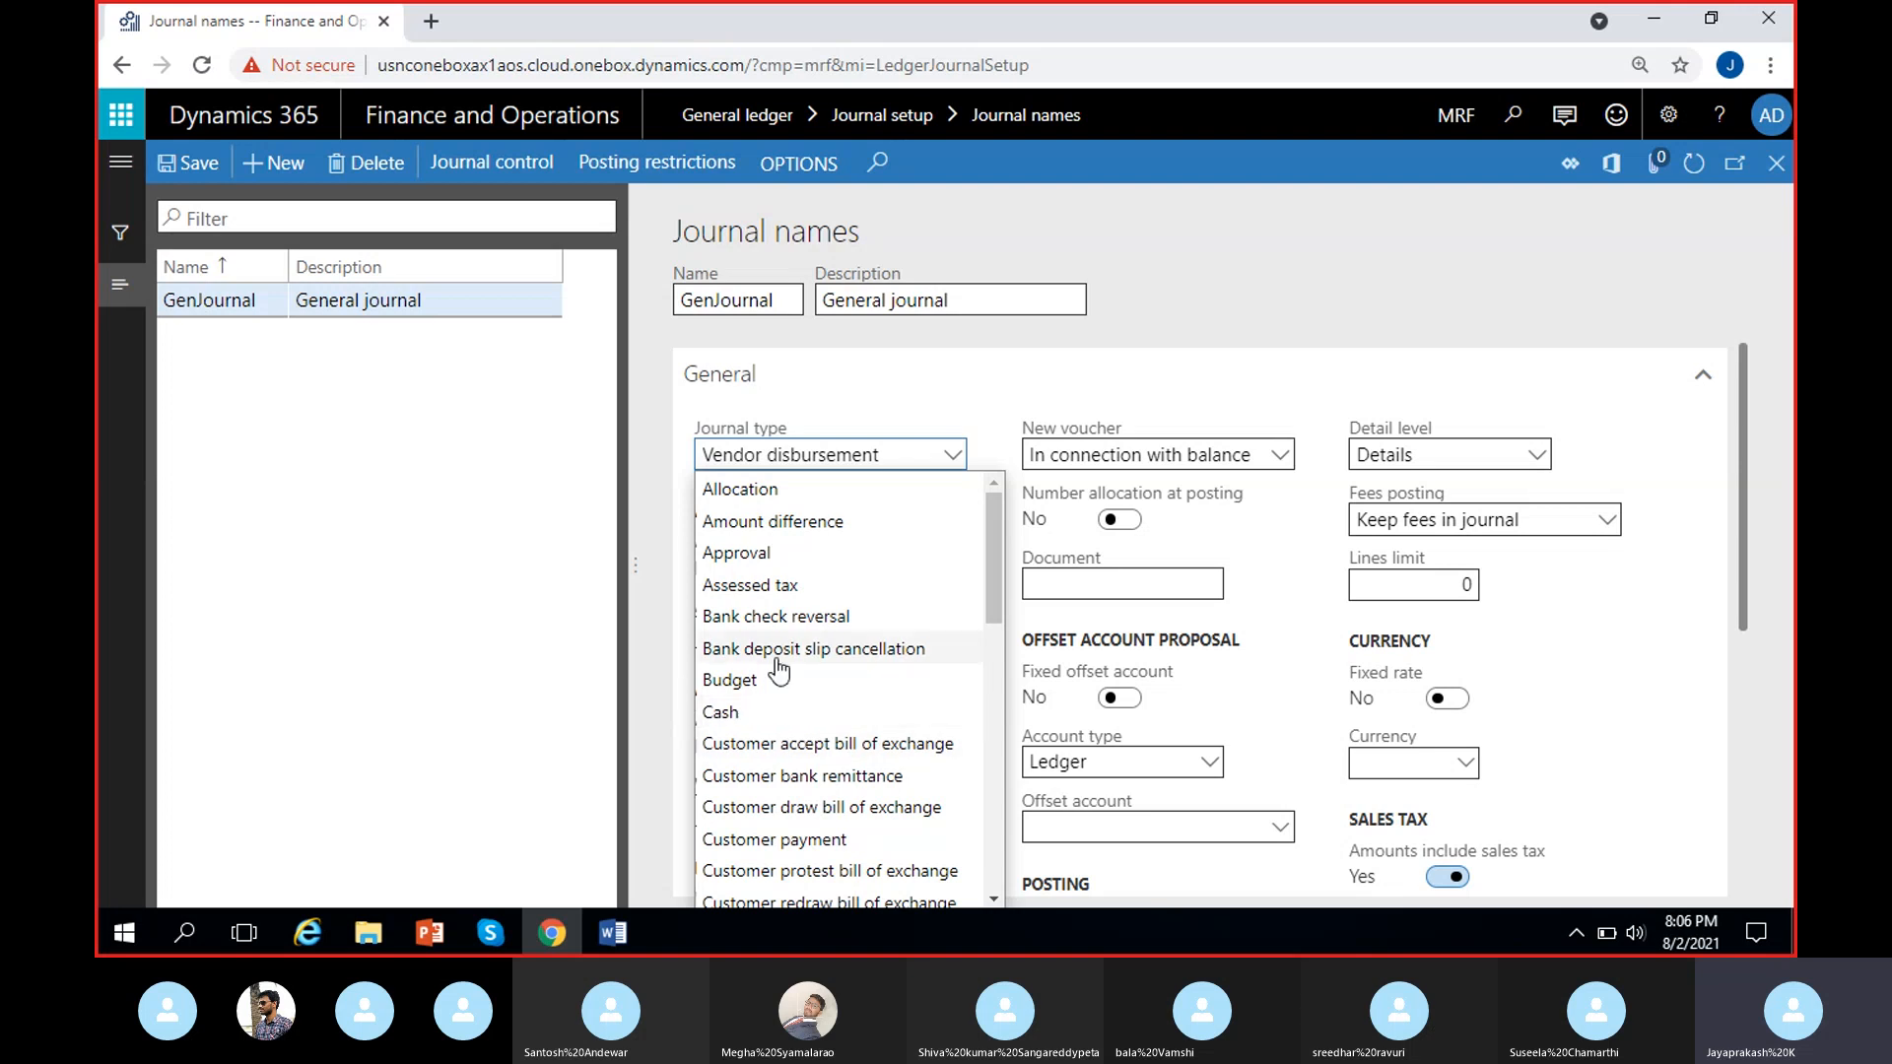
pyautogui.scroll(-10, 872, 806)
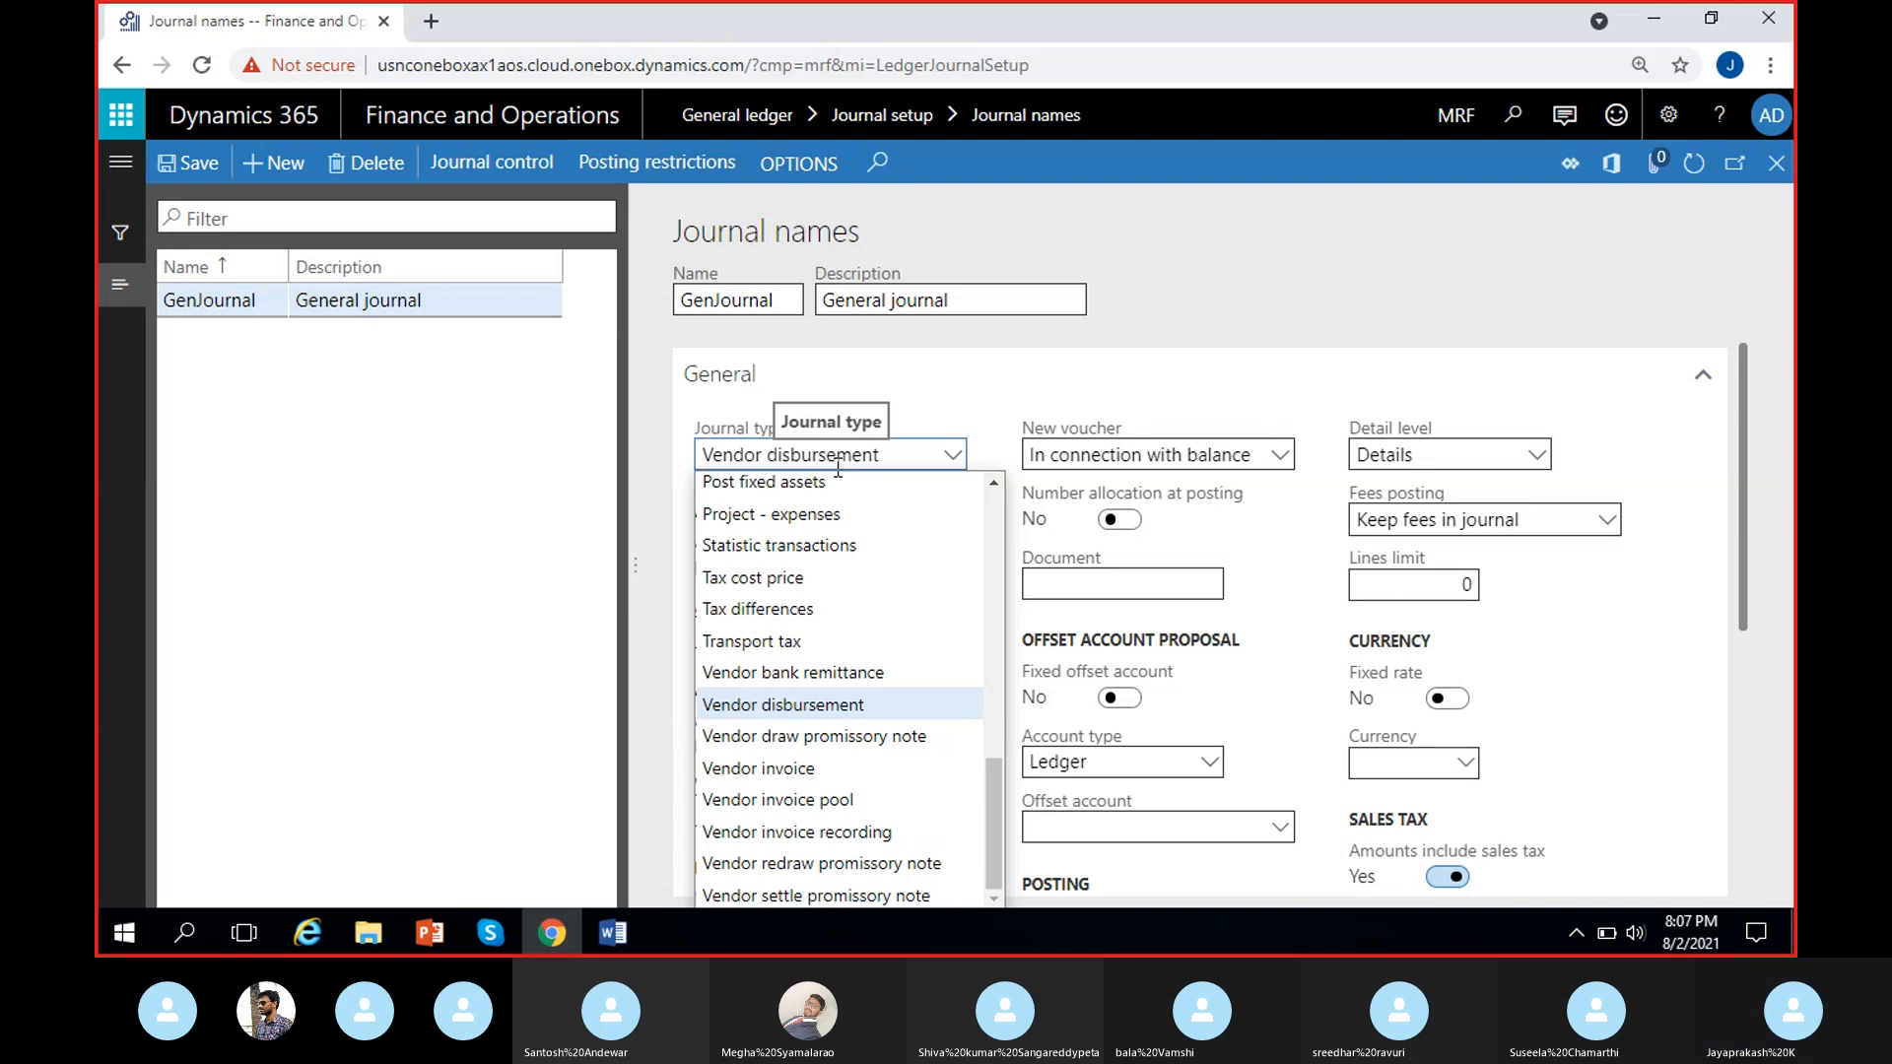
pyautogui.click(891, 449)
pyautogui.click(891, 450)
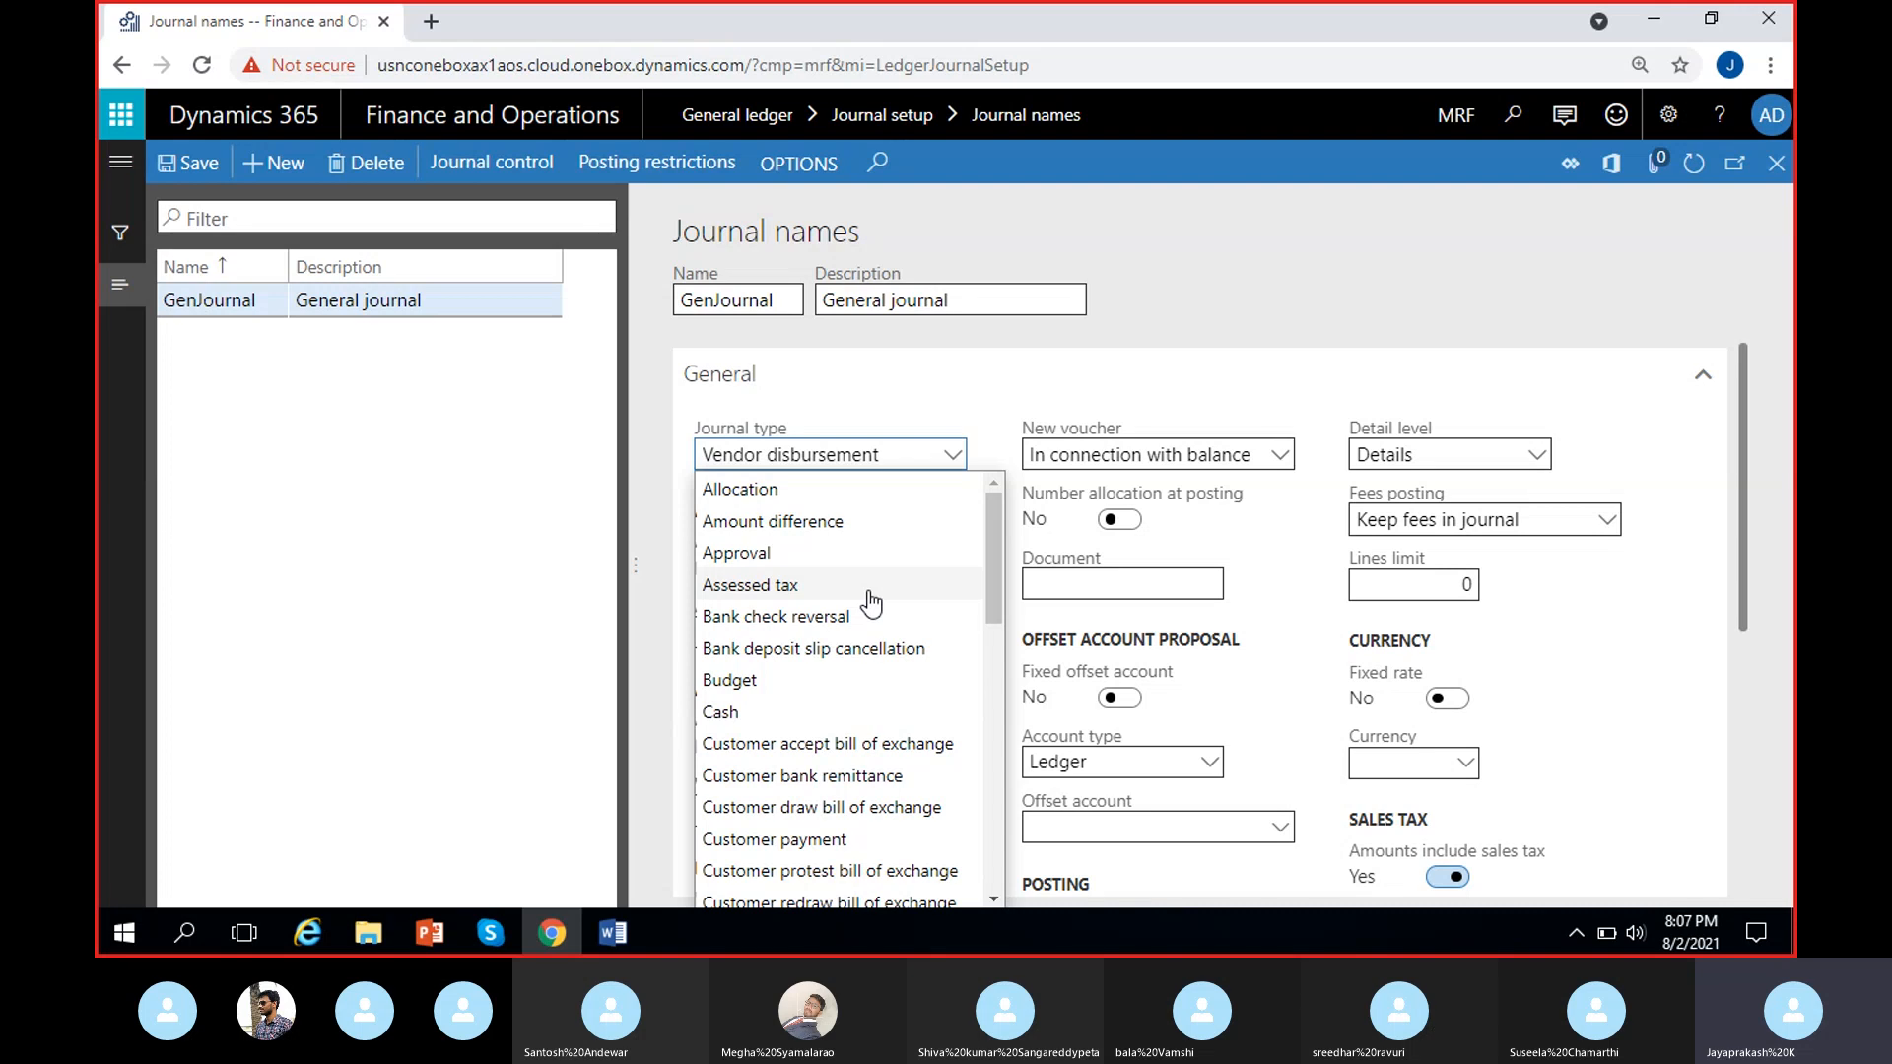
pyautogui.click(943, 454)
pyautogui.click(944, 454)
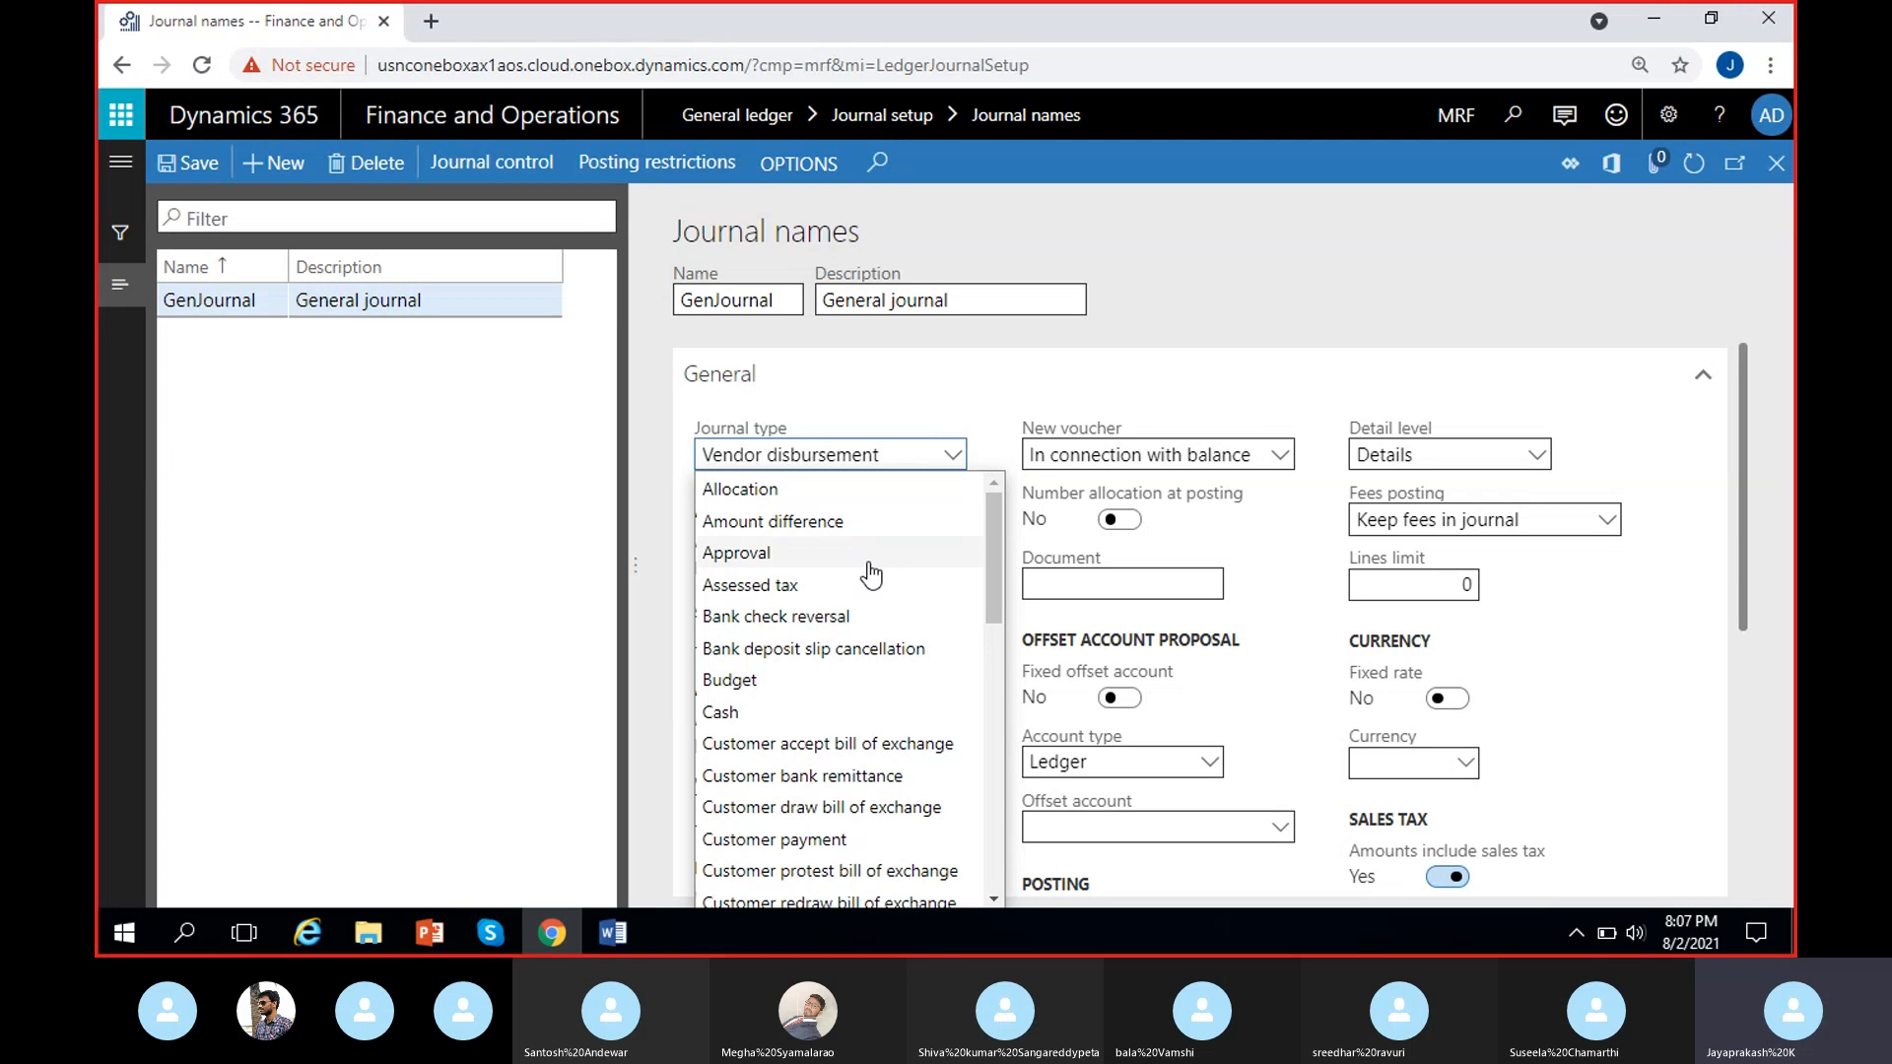
pyautogui.scroll(-3, 857, 586)
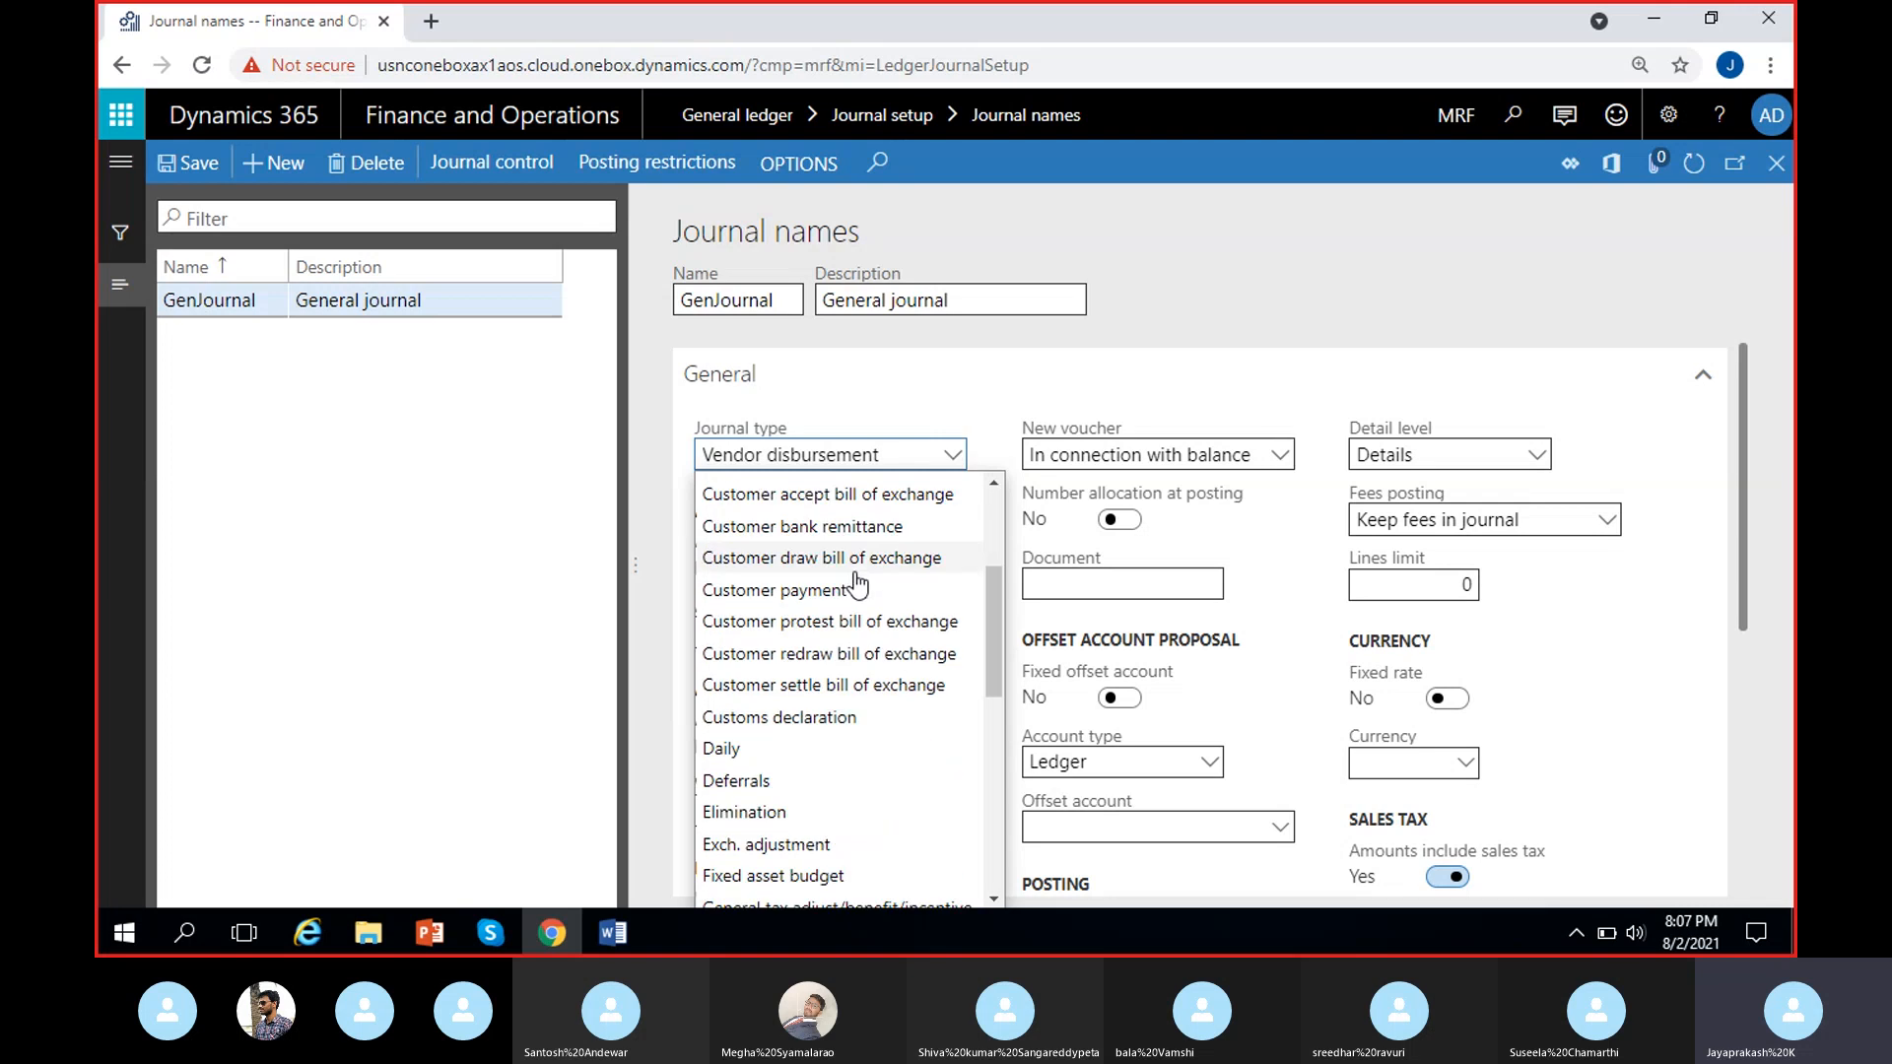
pyautogui.click(787, 764)
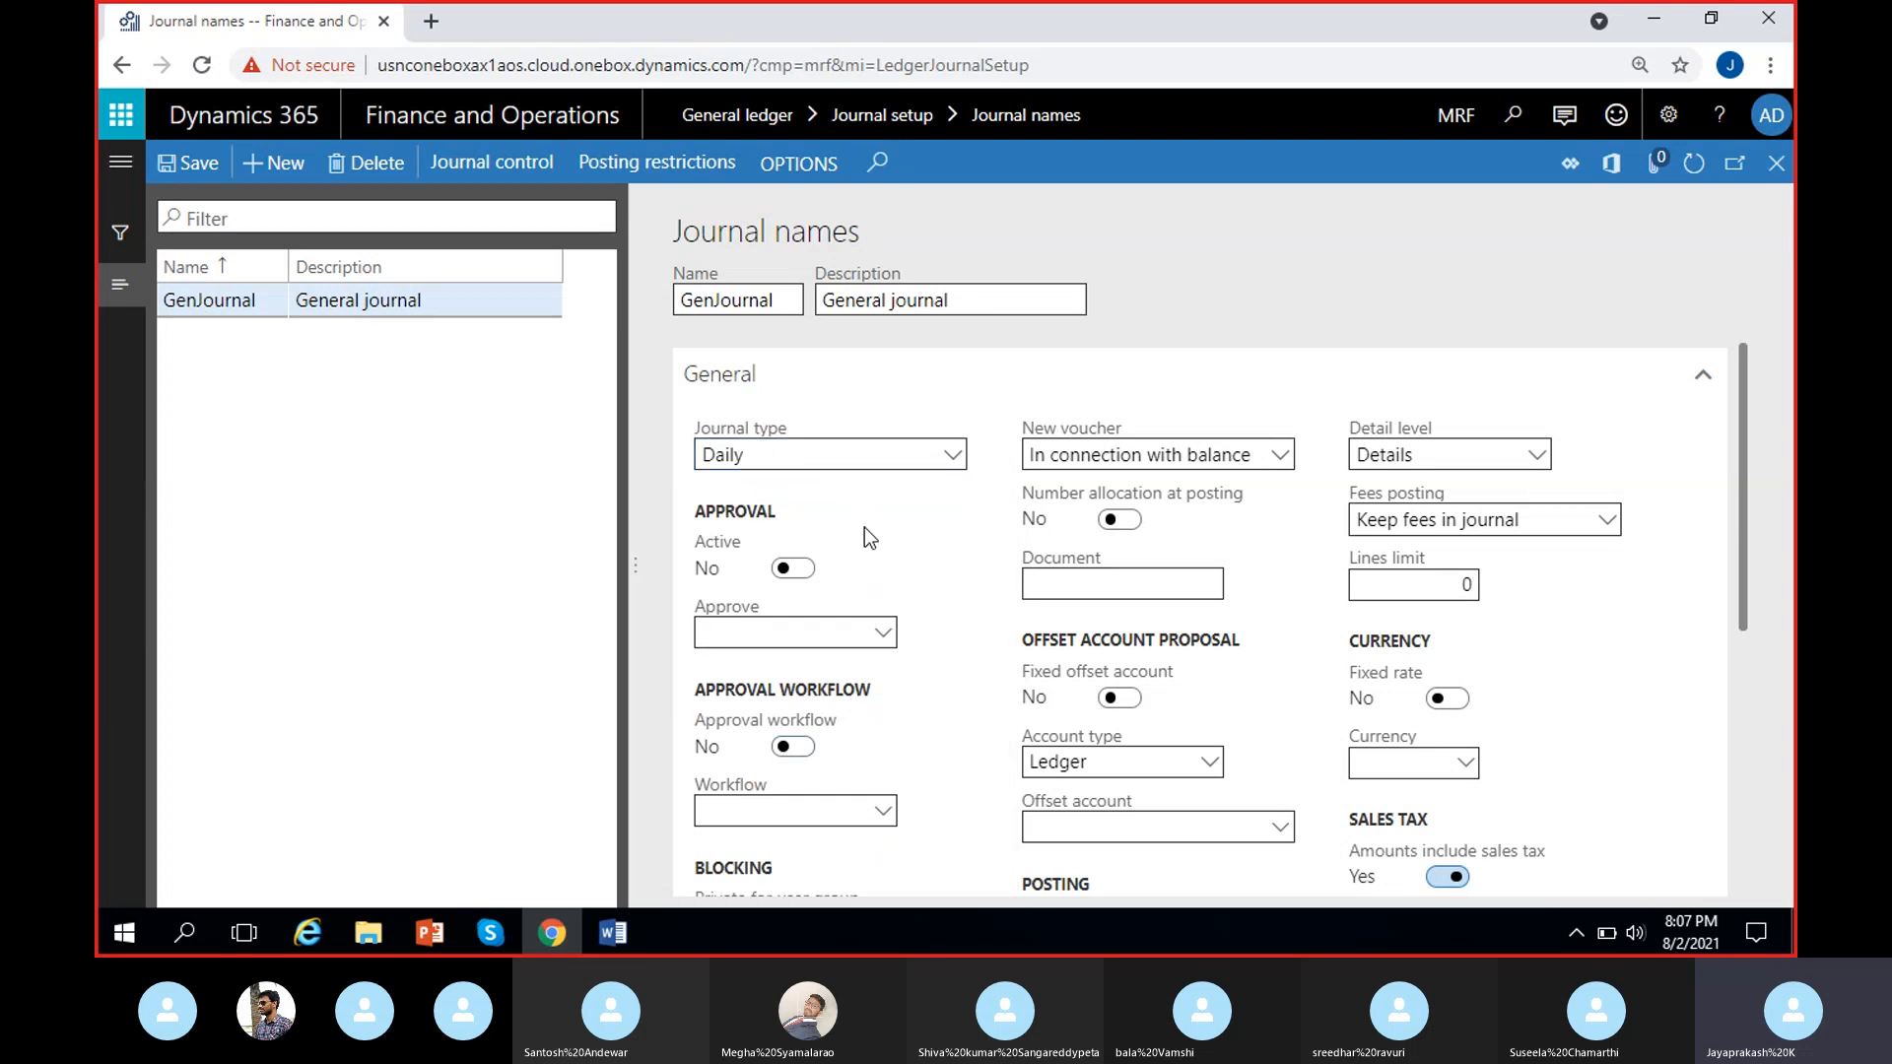
# Enter the GenJournal record's Voucher series field, leave it empty, and dismiss the notice about it.
pyautogui.scroll(-2, 941, 557)
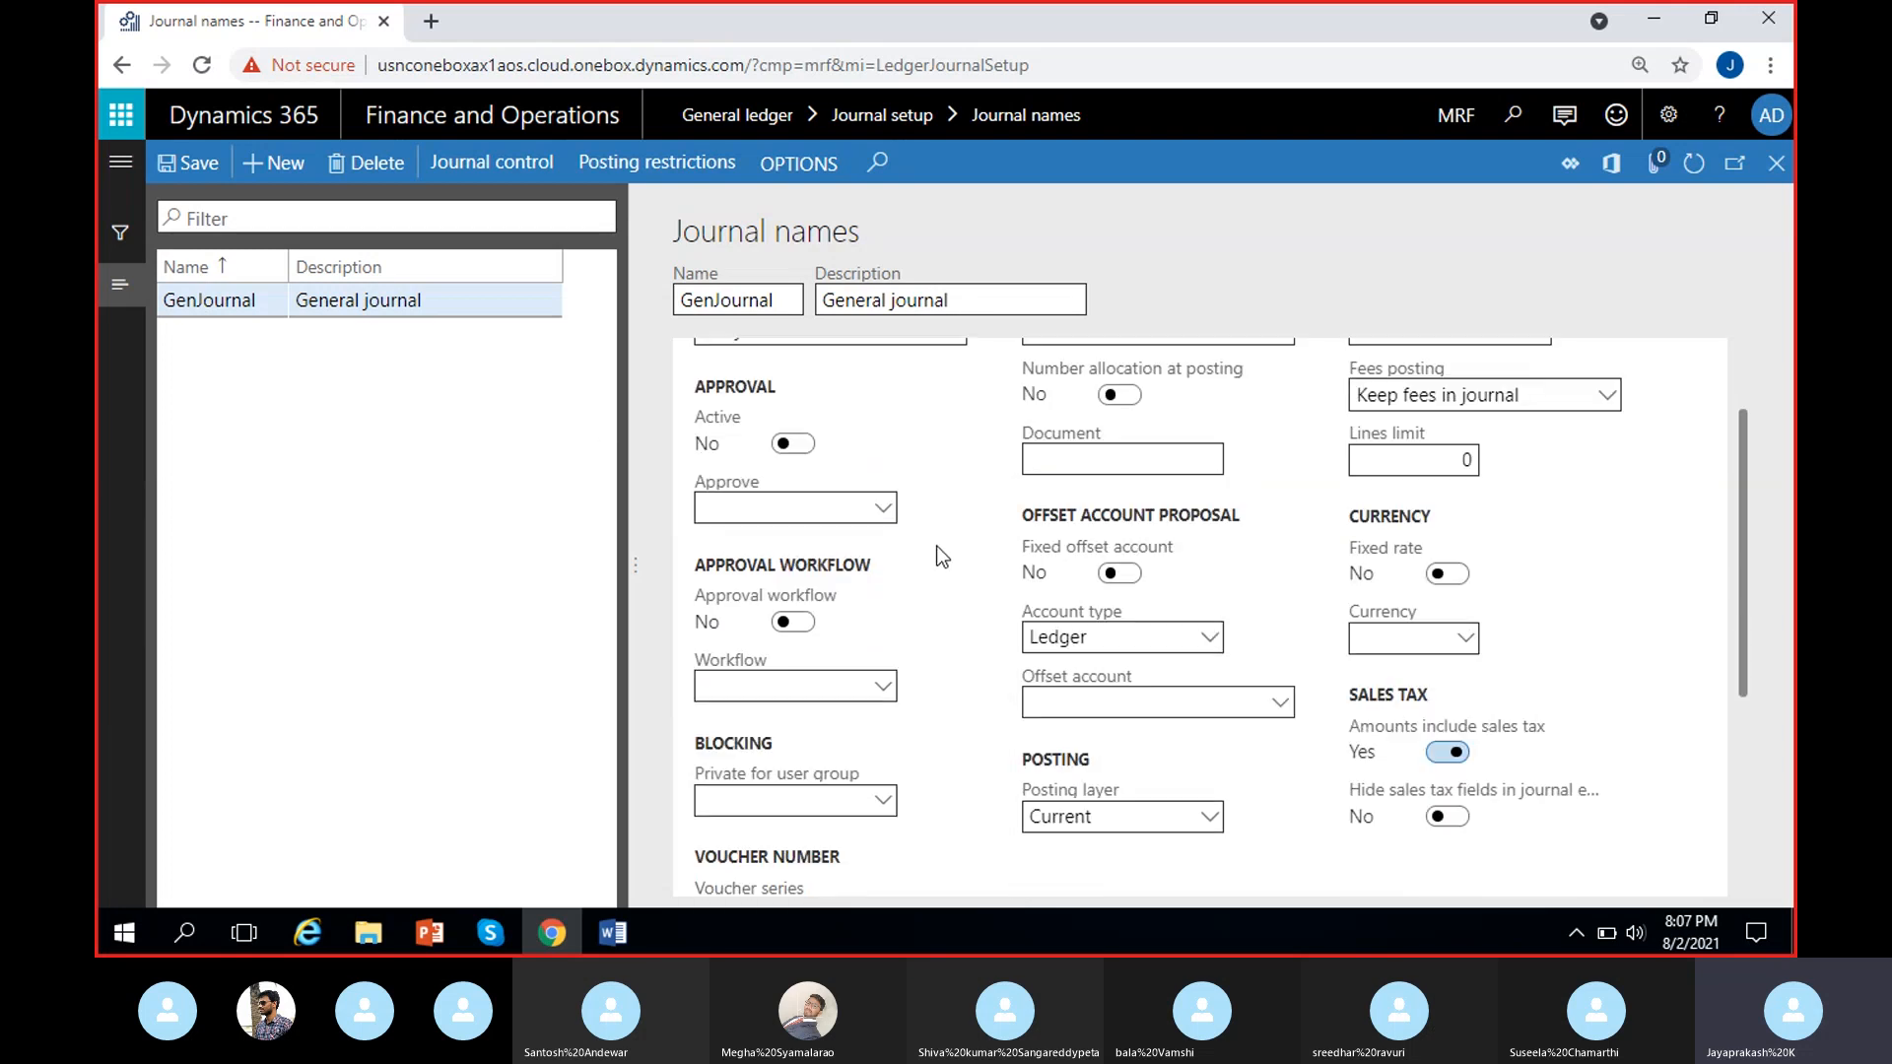
pyautogui.scroll(2, 887, 473)
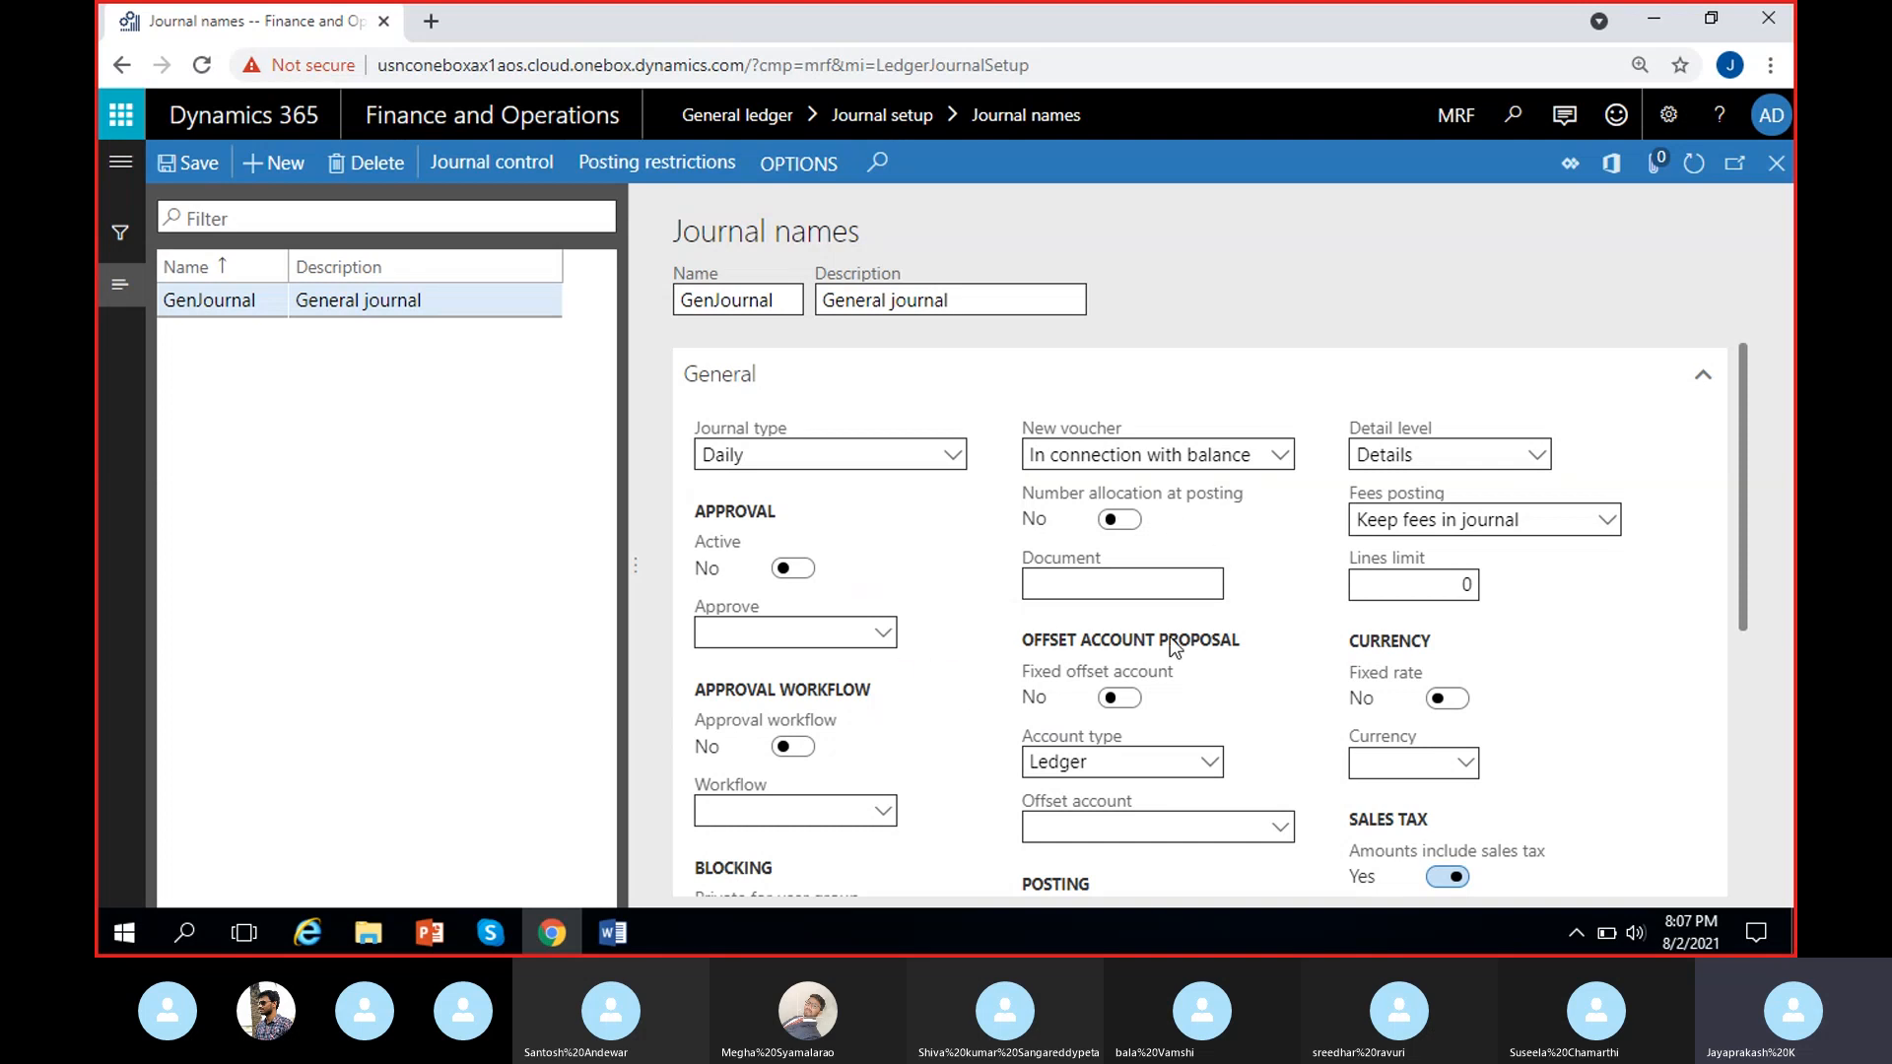
pyautogui.scroll(-3, 997, 690)
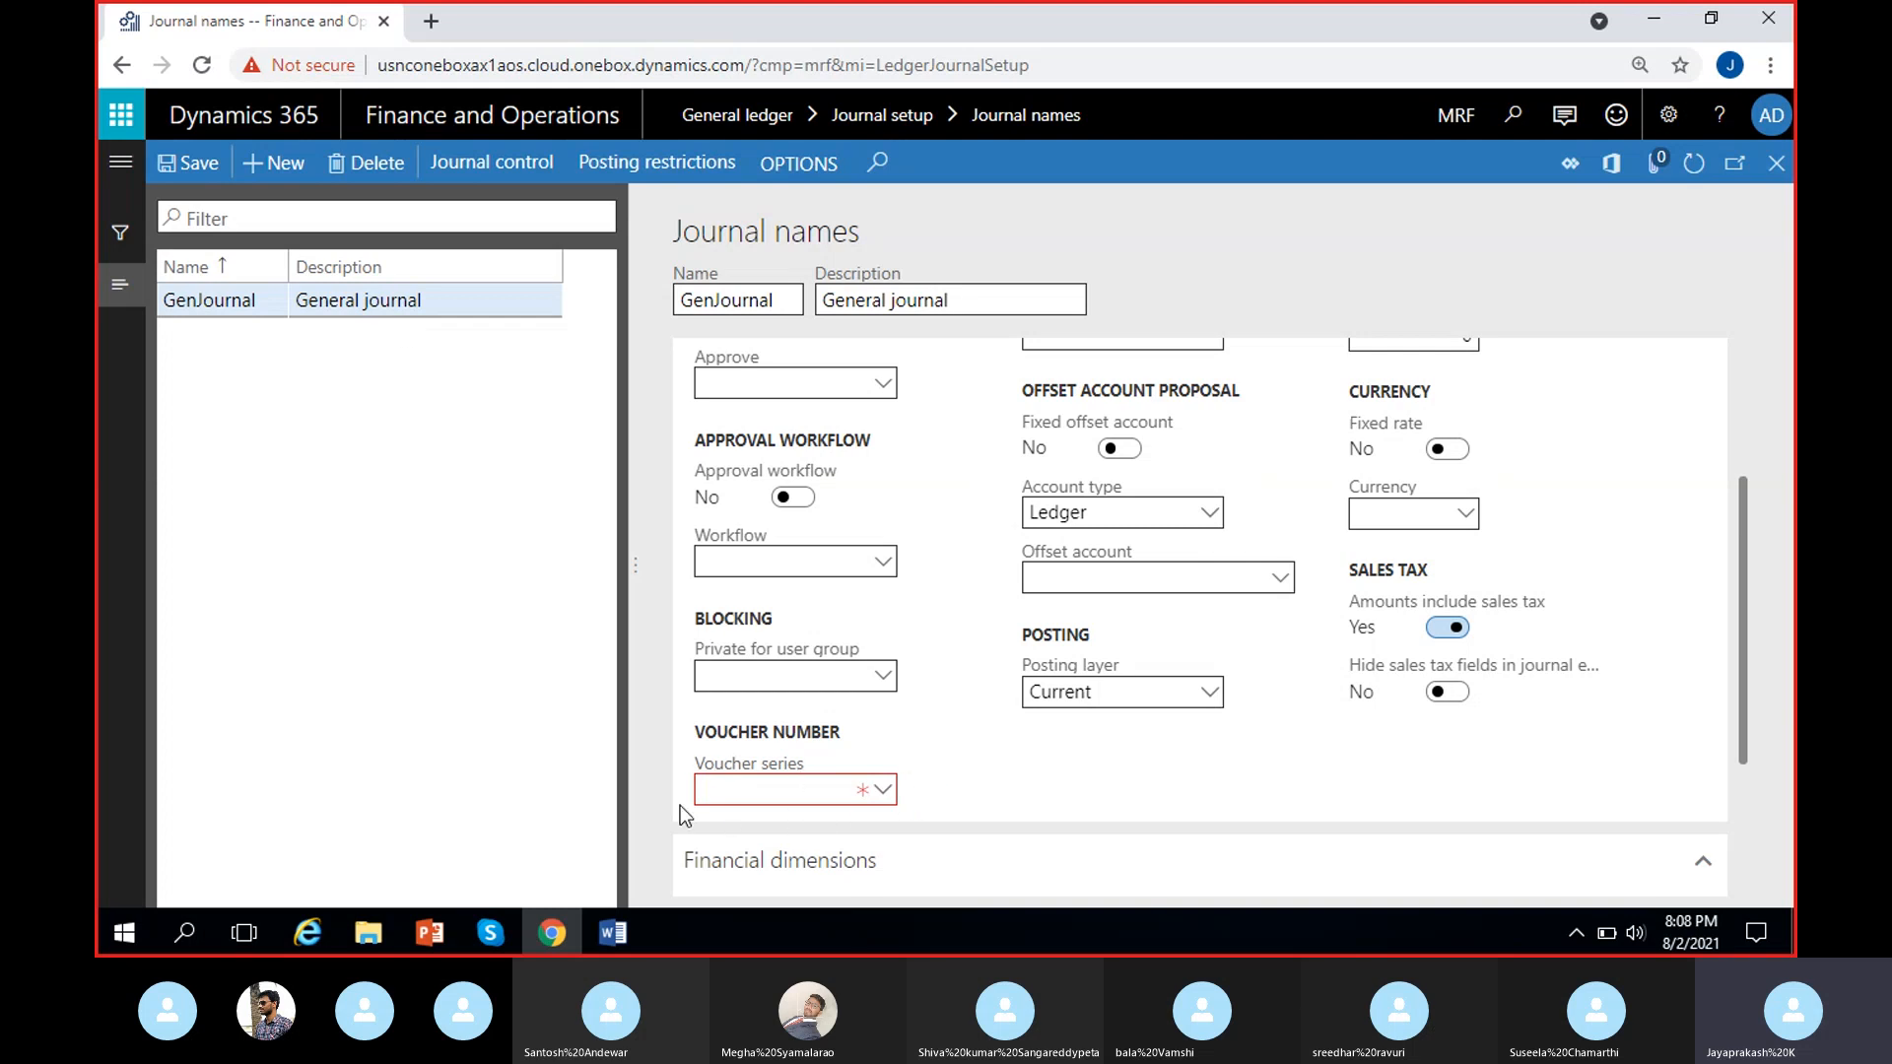
pyautogui.click(816, 788)
pyautogui.click(919, 781)
pyautogui.click(820, 787)
pyautogui.click(902, 758)
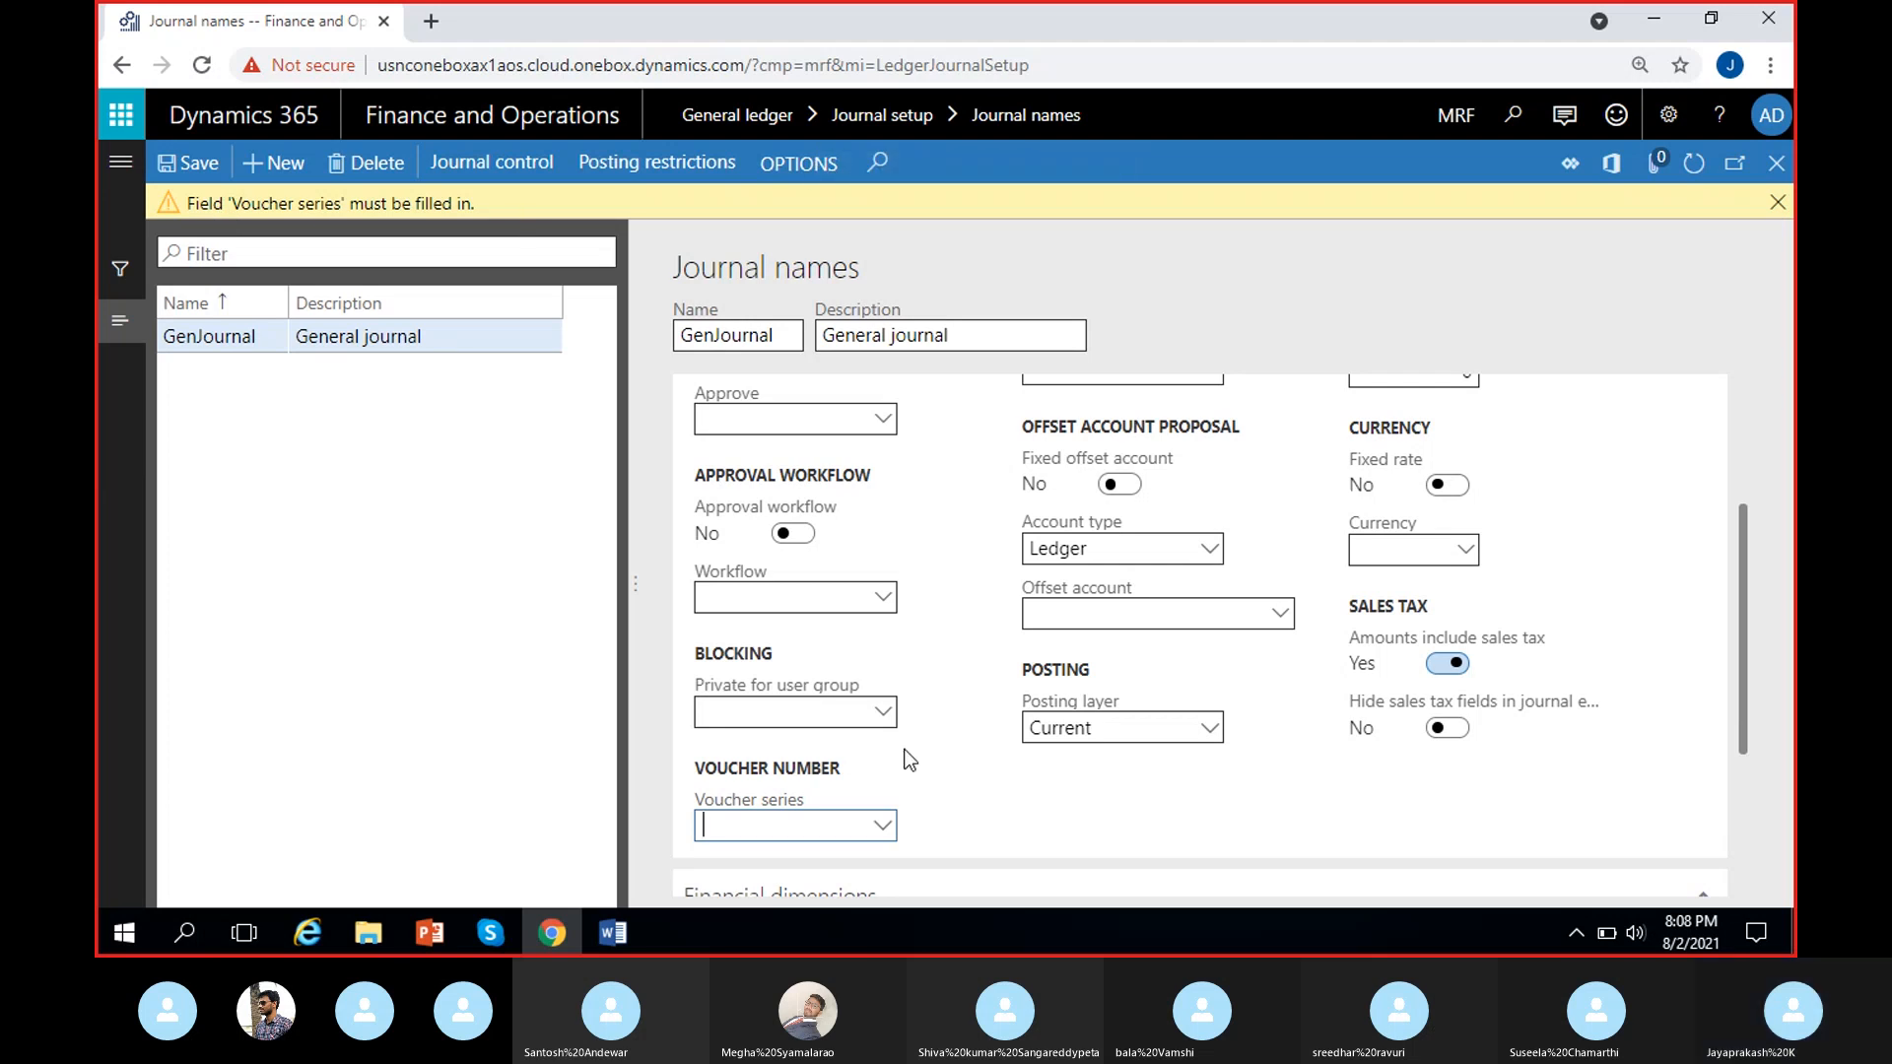
pyautogui.click(937, 751)
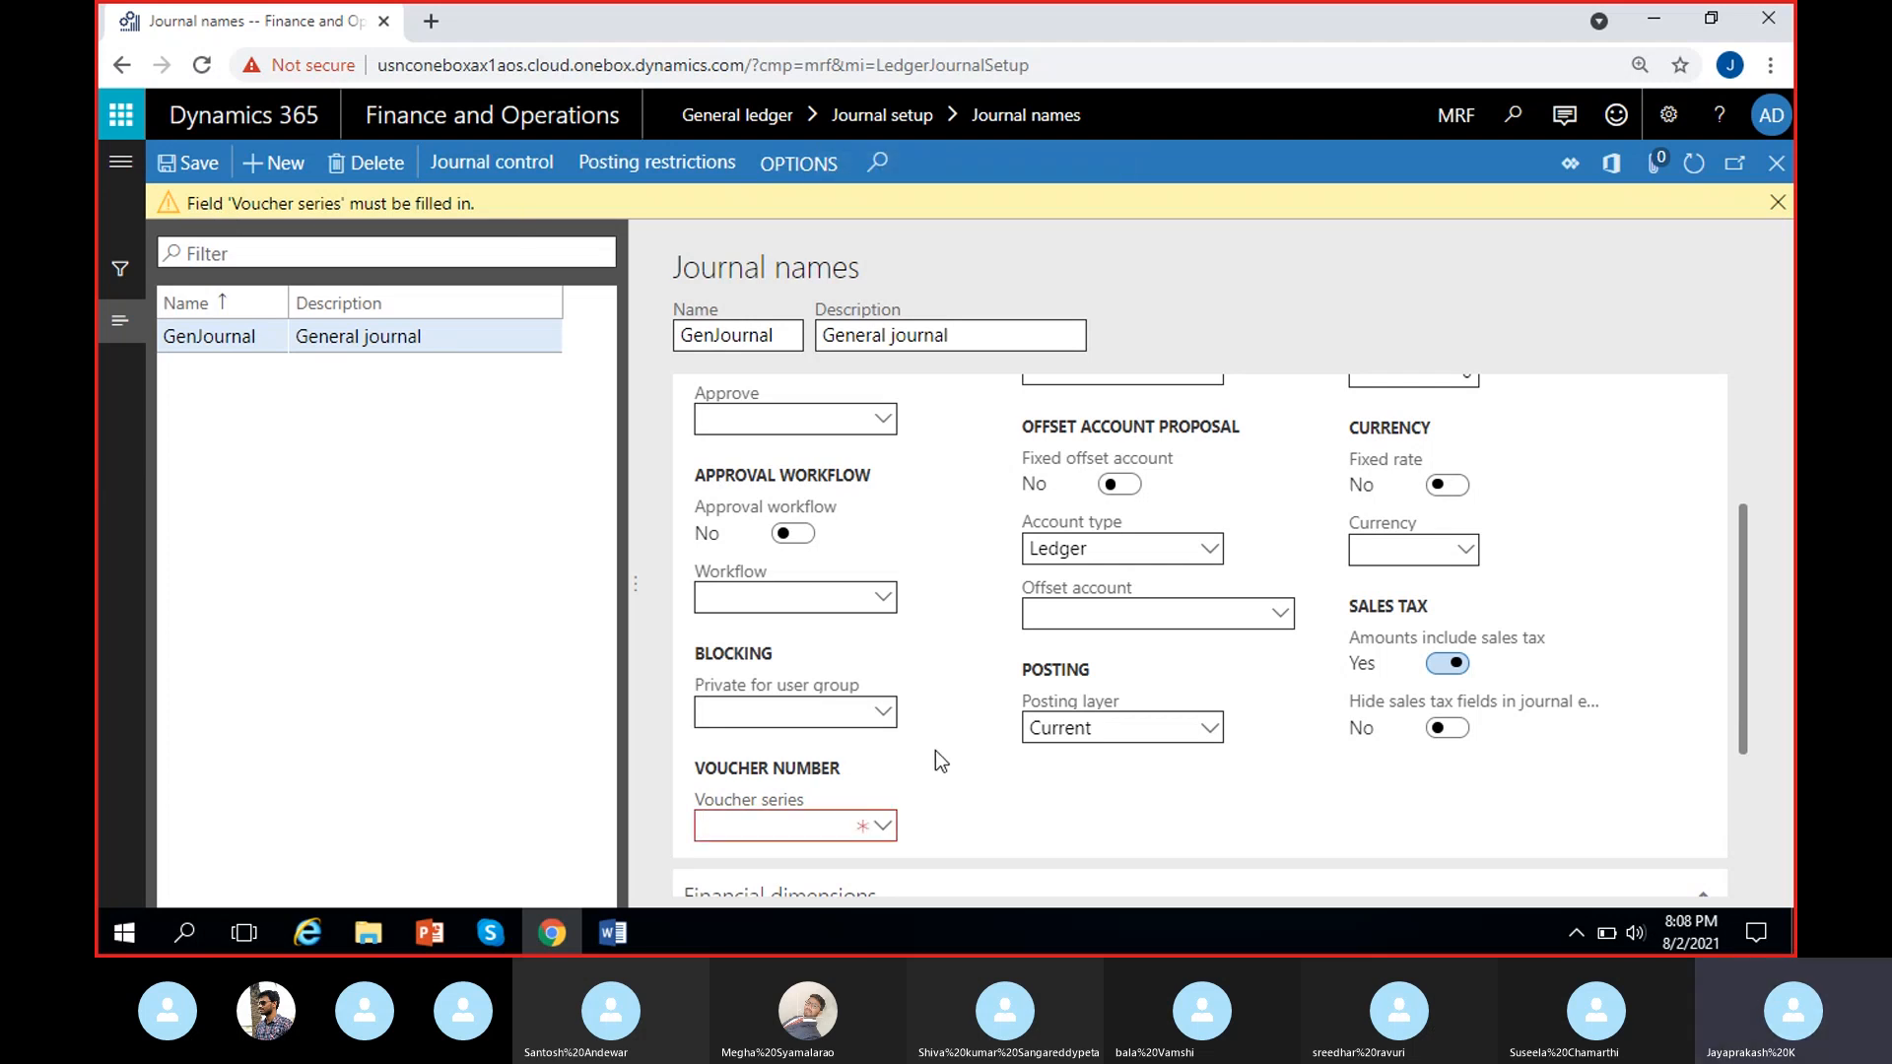
pyautogui.click(1775, 212)
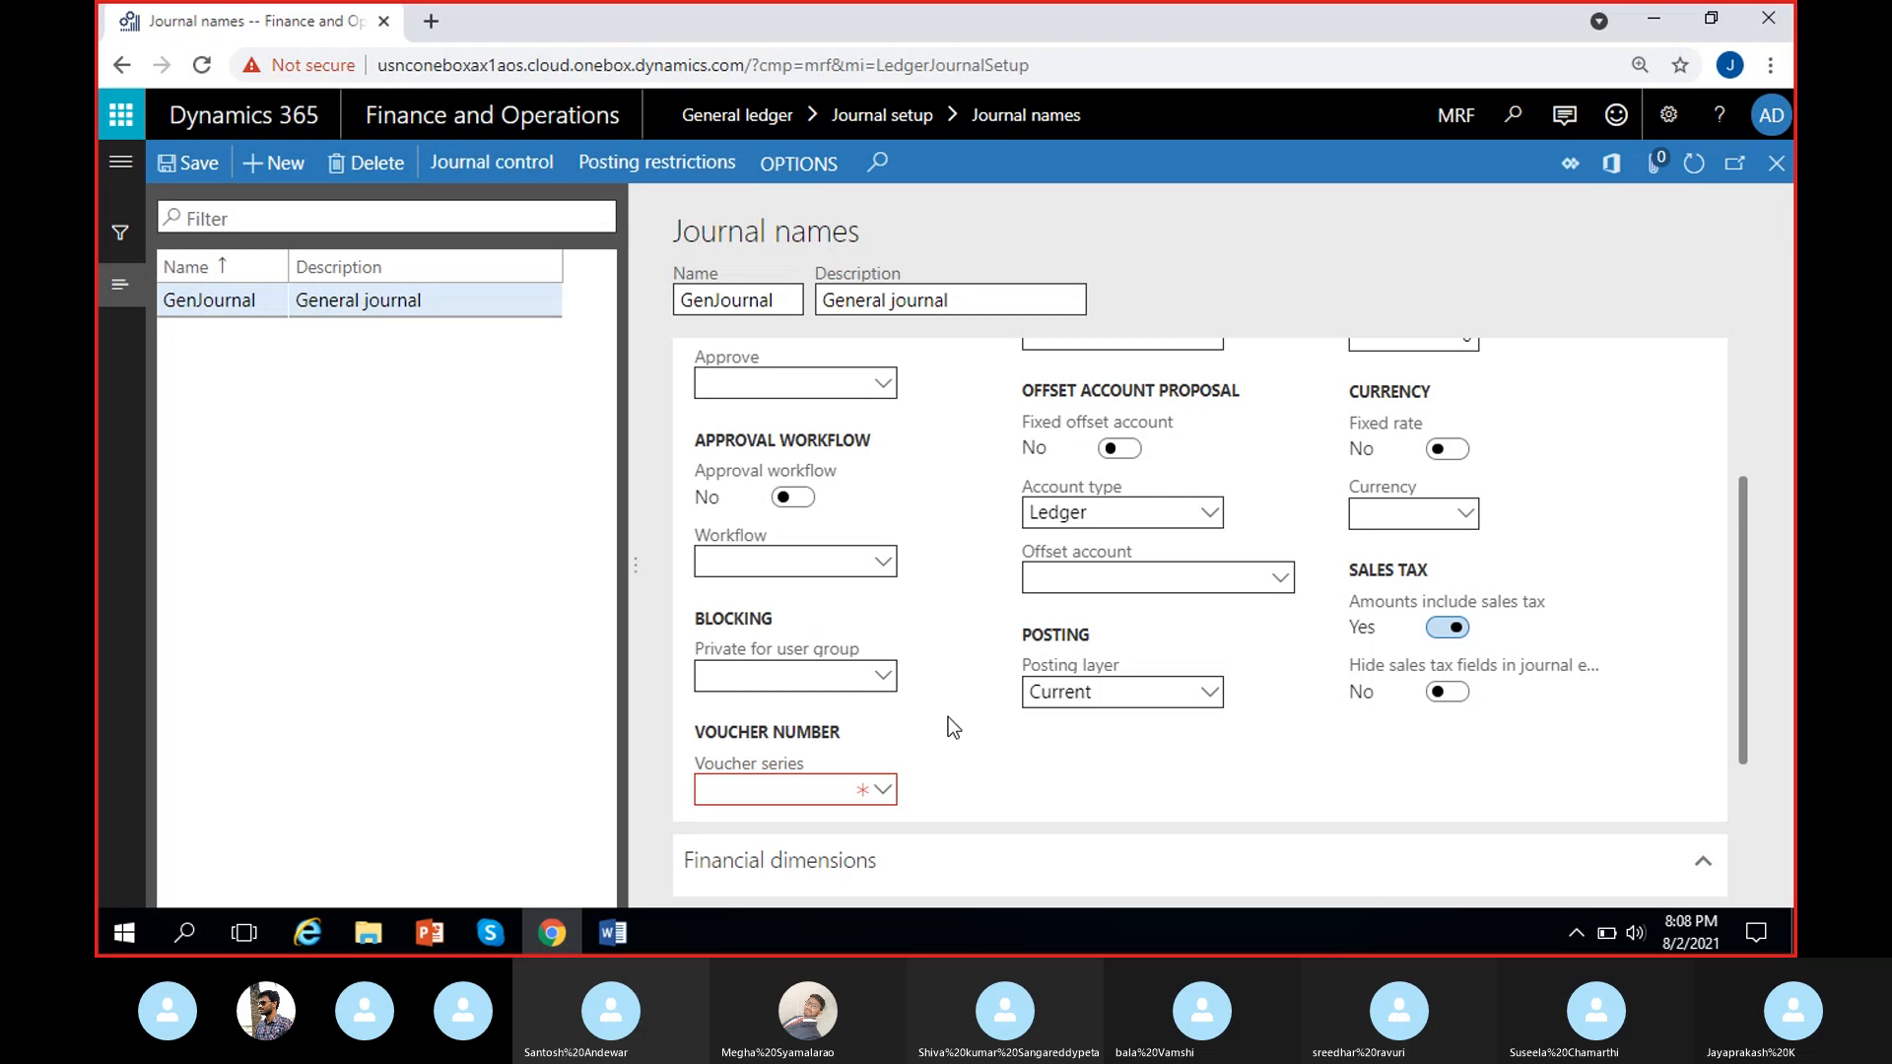
# Examine the GenJournal record's settings, from journal type and approval through voucher series and default financial dimensions.
pyautogui.scroll(5, 941, 739)
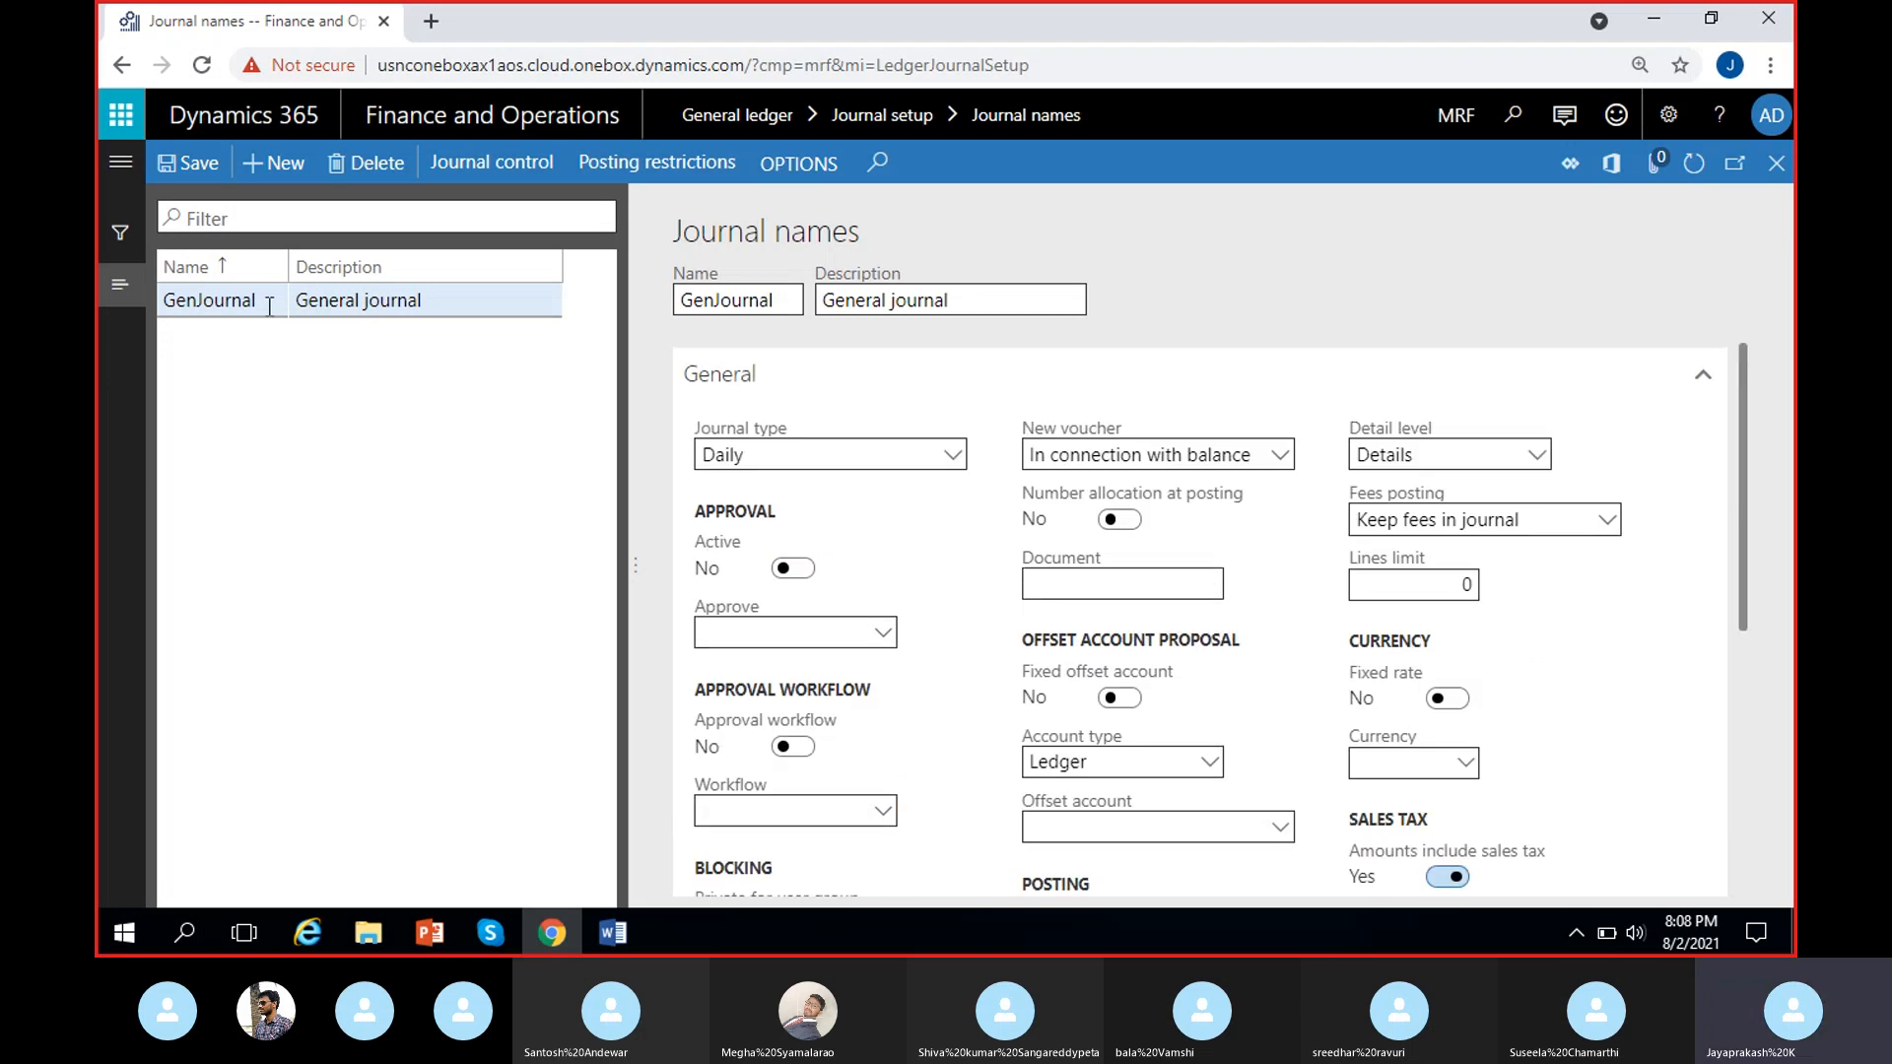
pyautogui.scroll(-4, 973, 623)
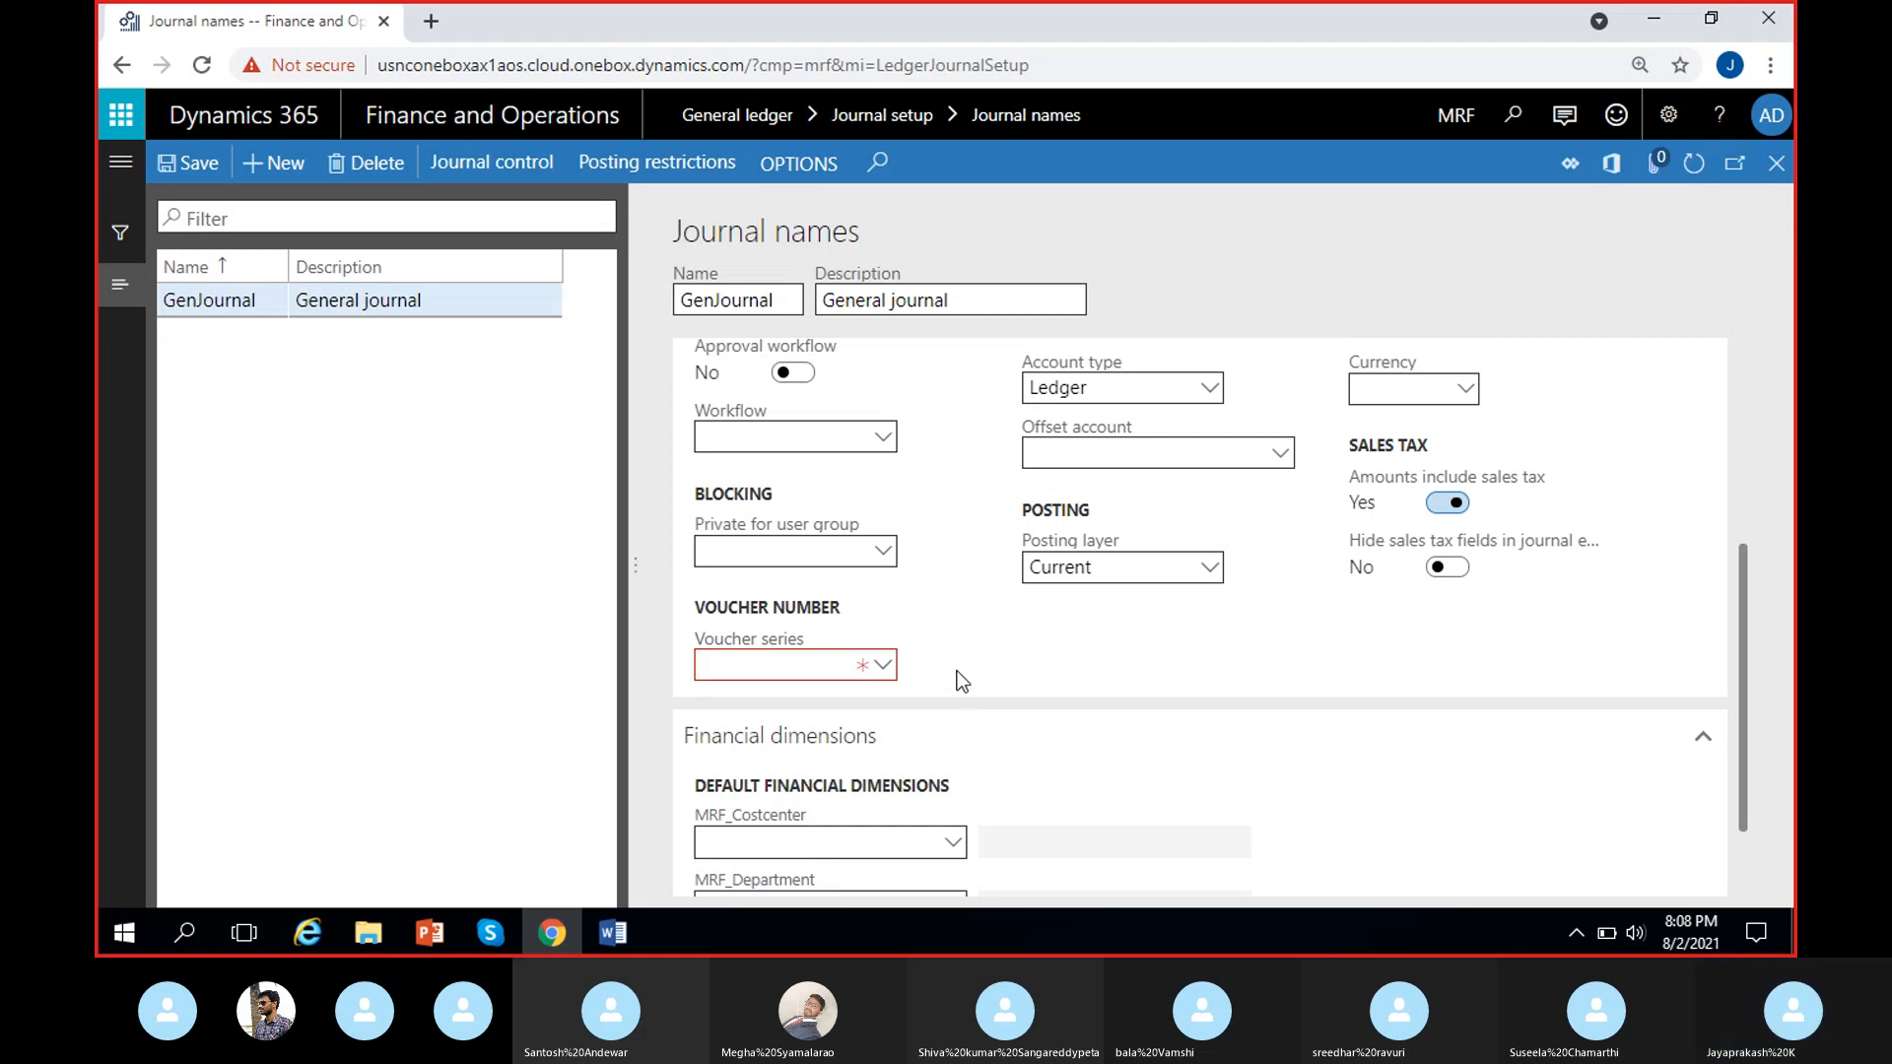
pyautogui.scroll(3, 954, 678)
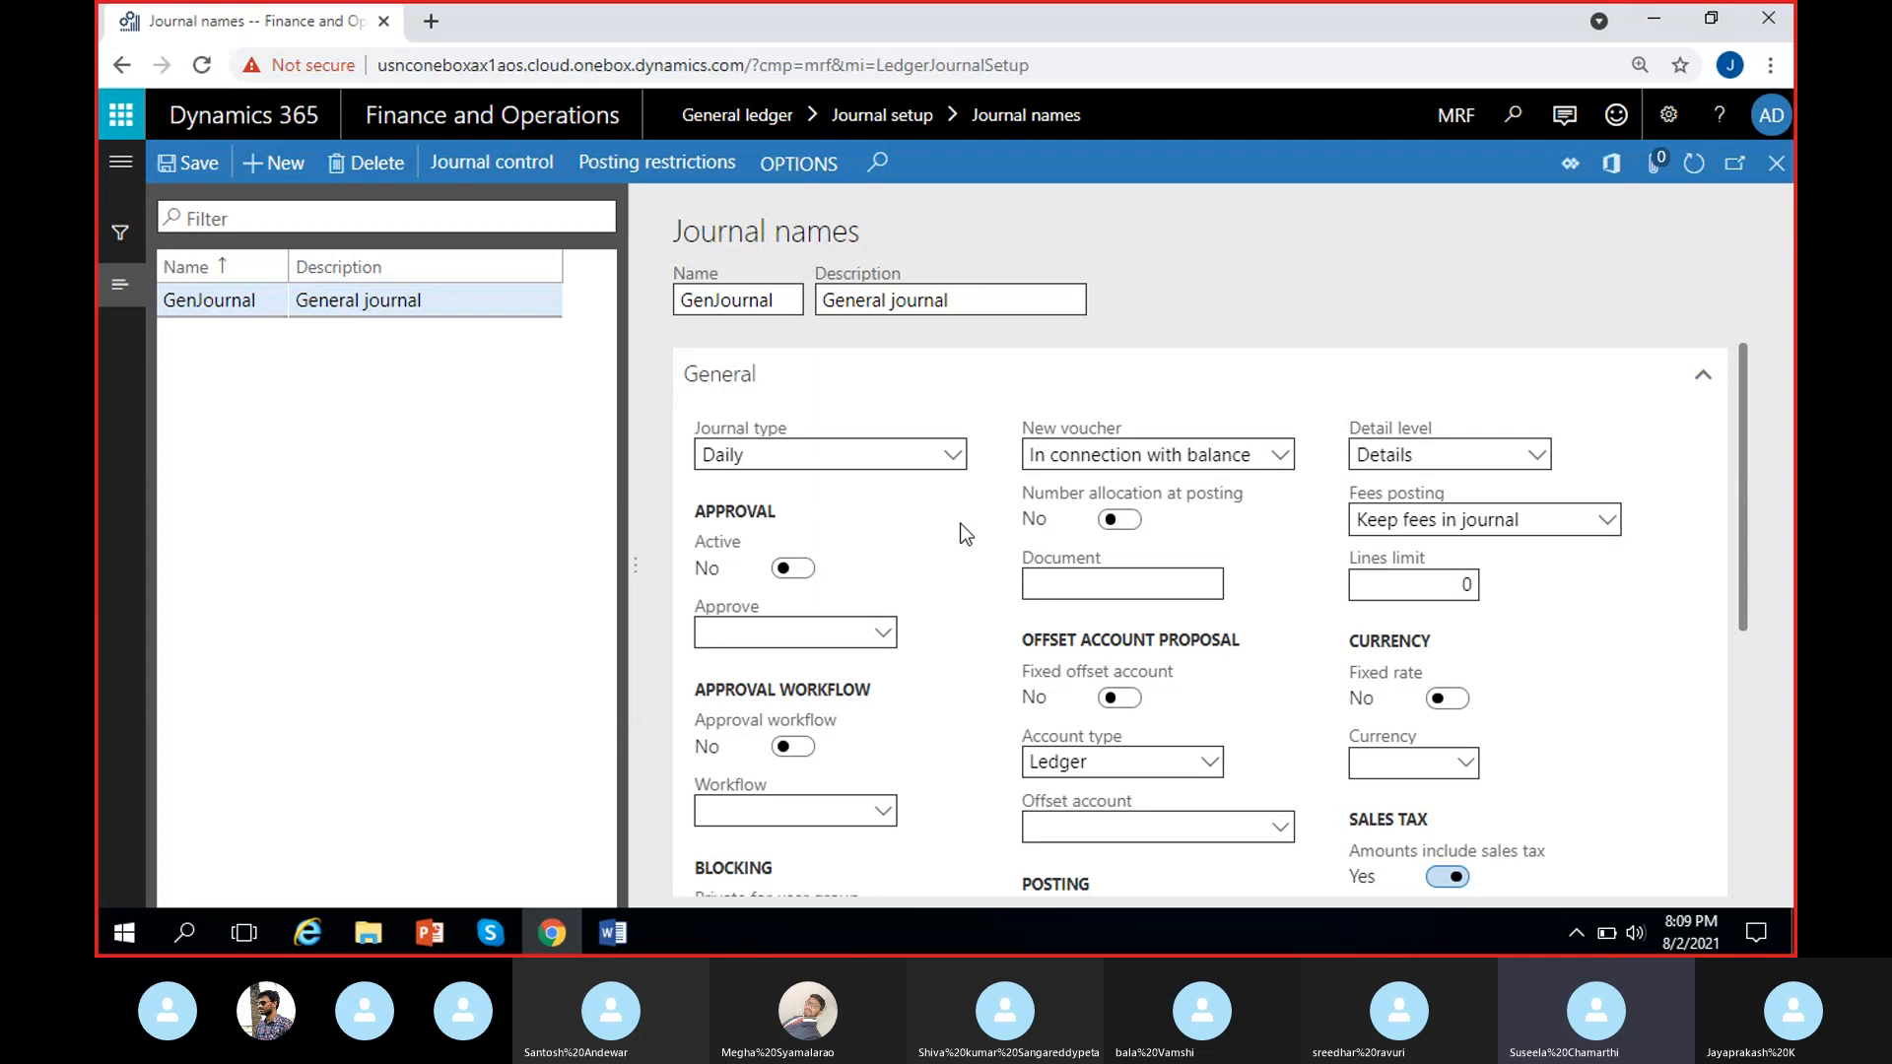
pyautogui.scroll(-3, 966, 535)
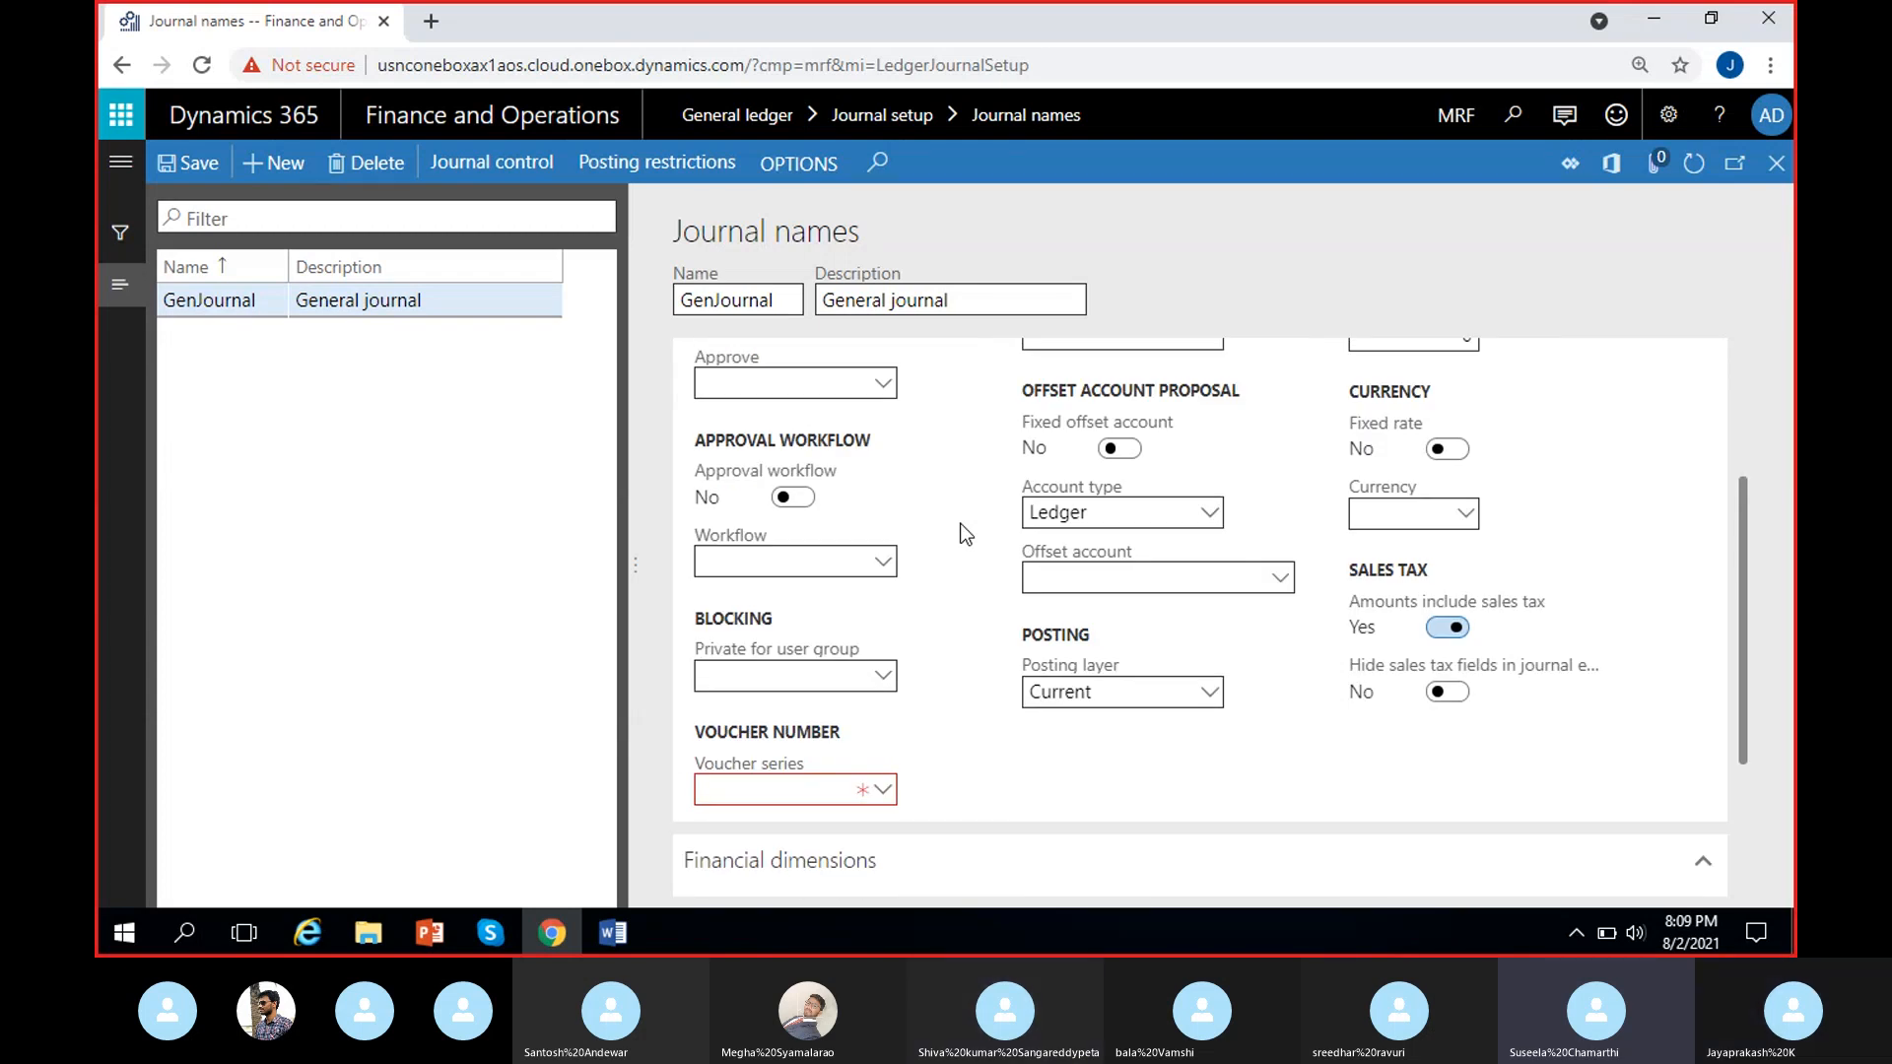
pyautogui.scroll(2, 965, 535)
pyautogui.scroll(-3, 965, 535)
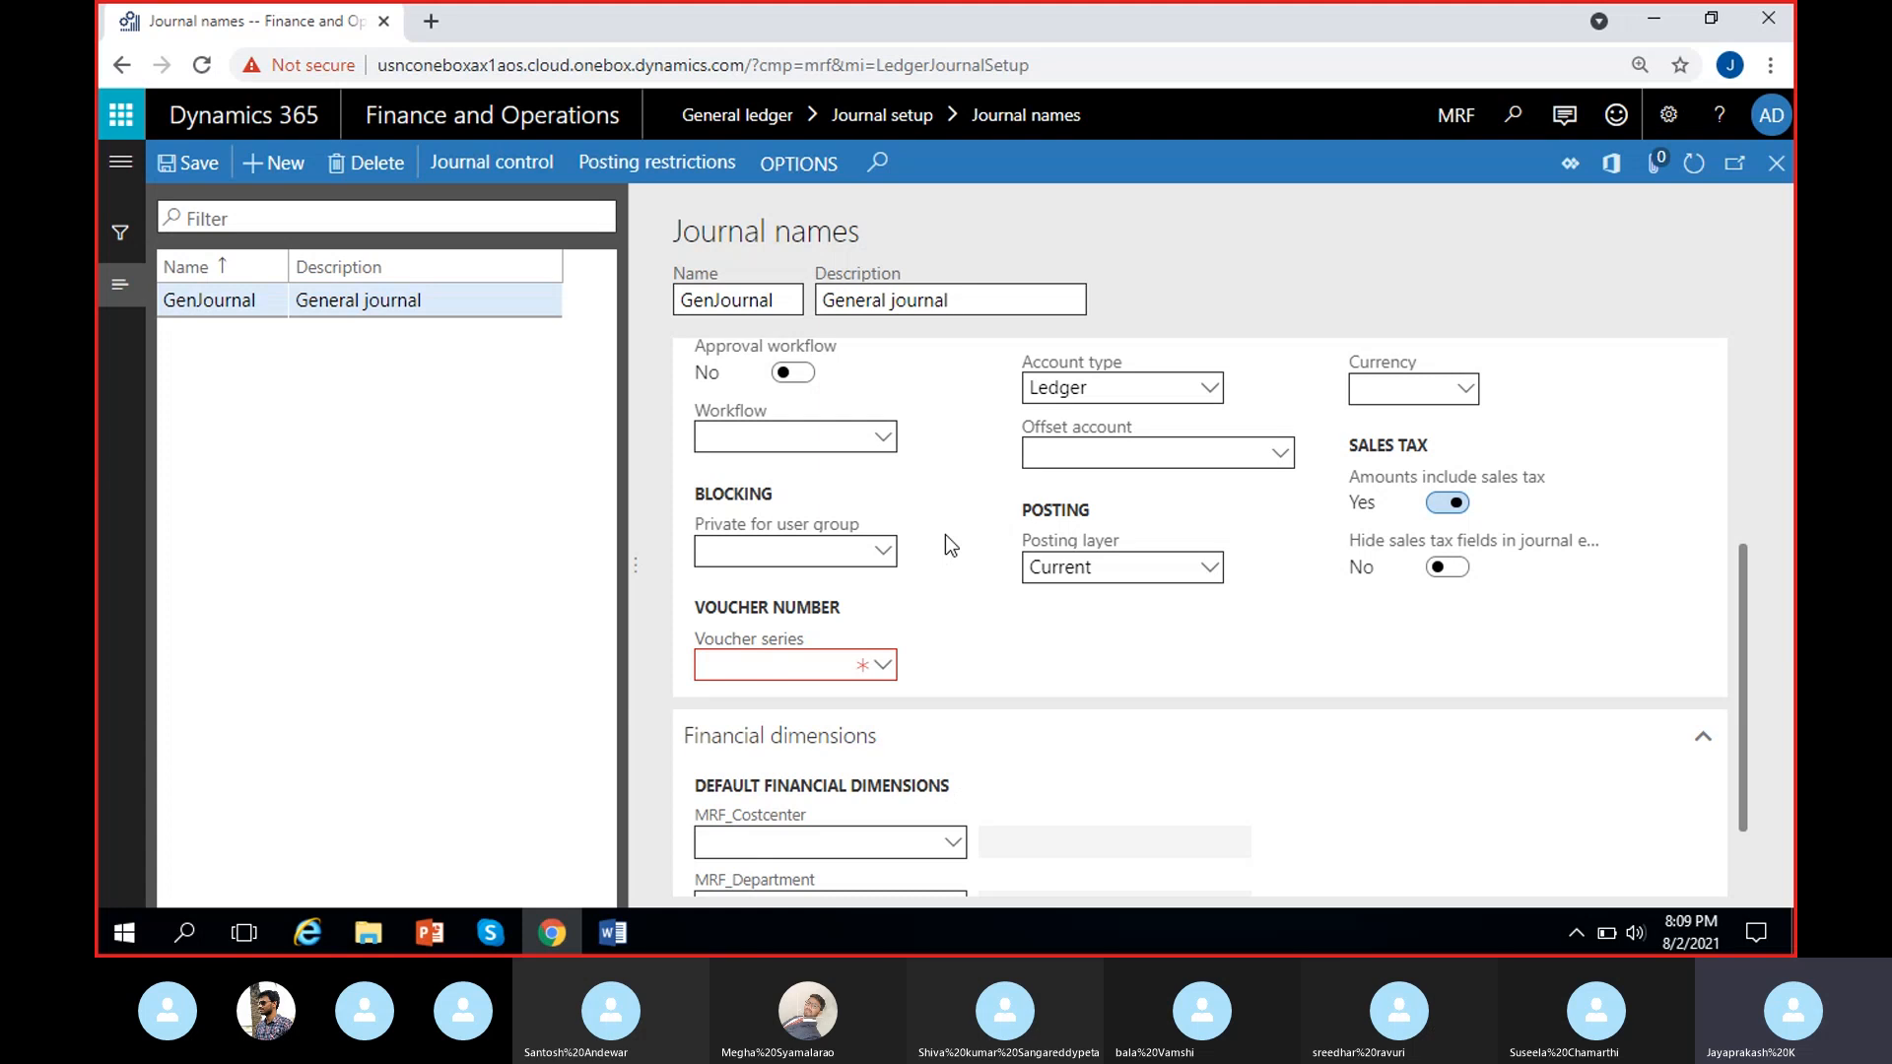
pyautogui.scroll(4, 930, 548)
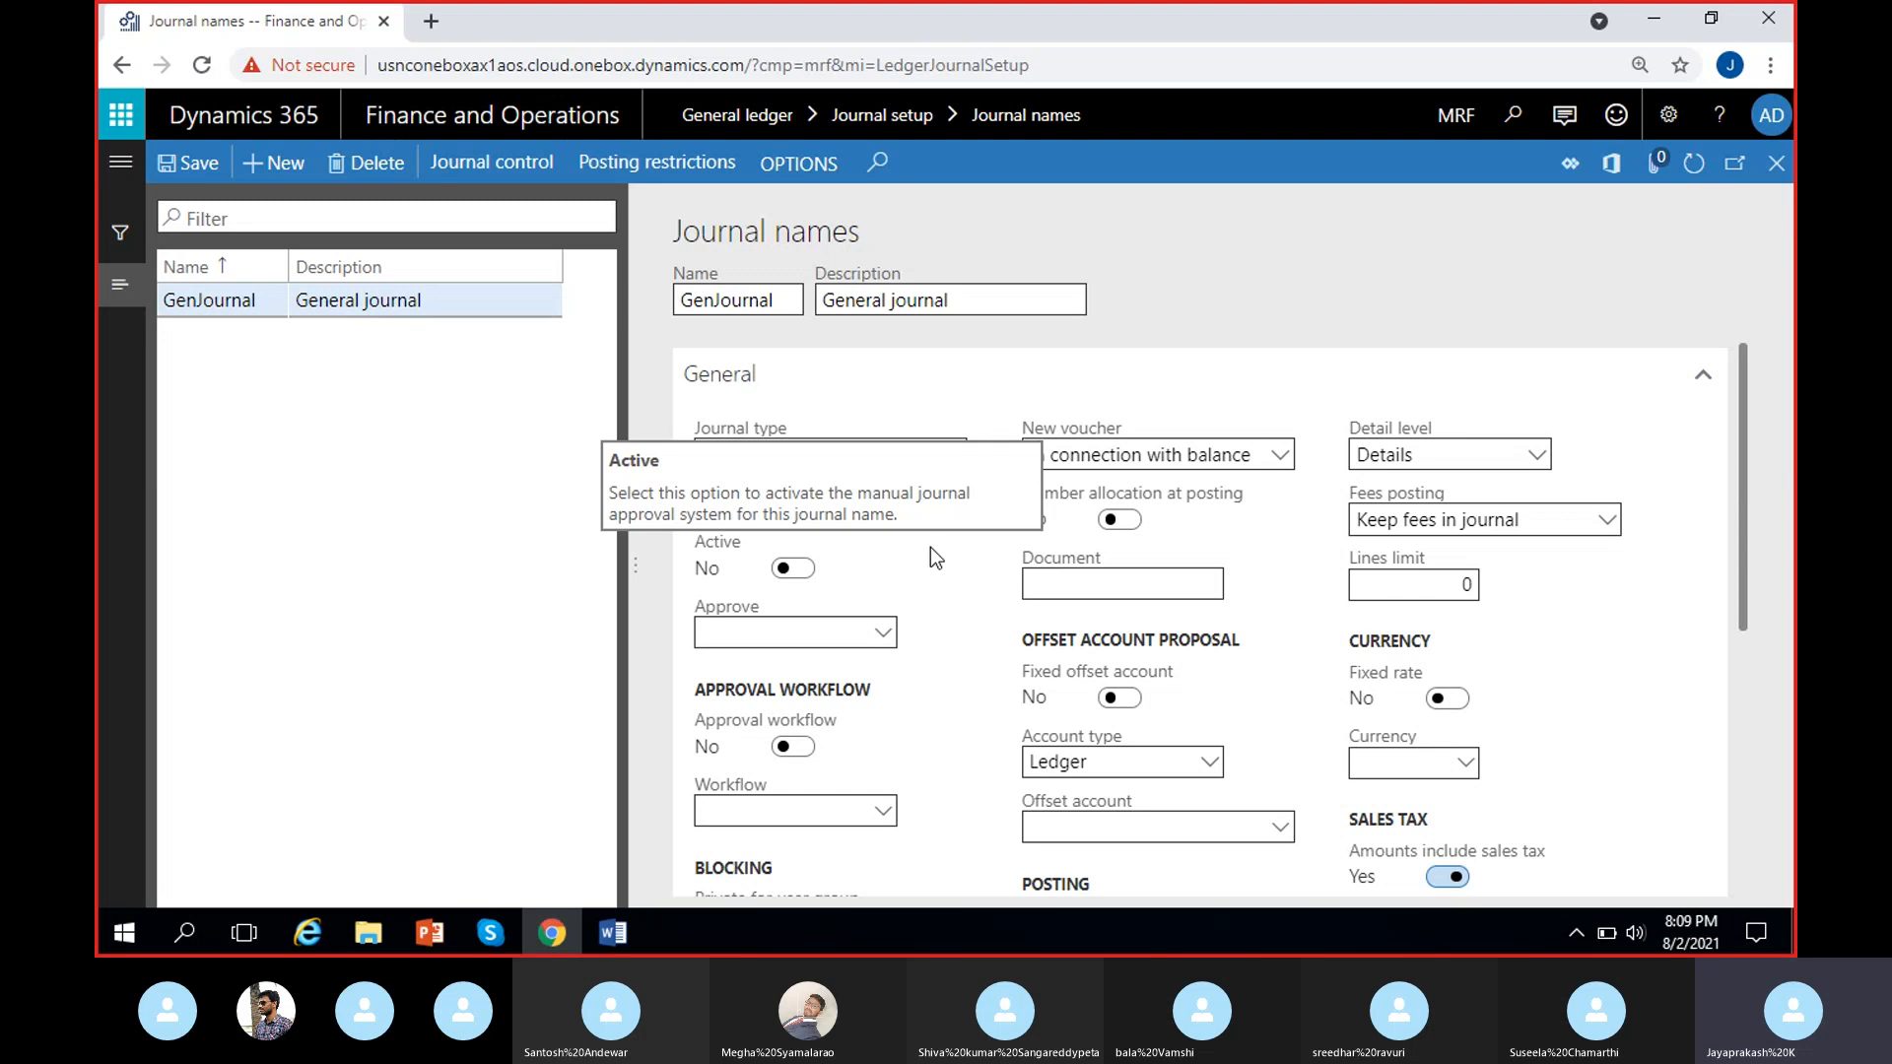
pyautogui.scroll(-3, 930, 549)
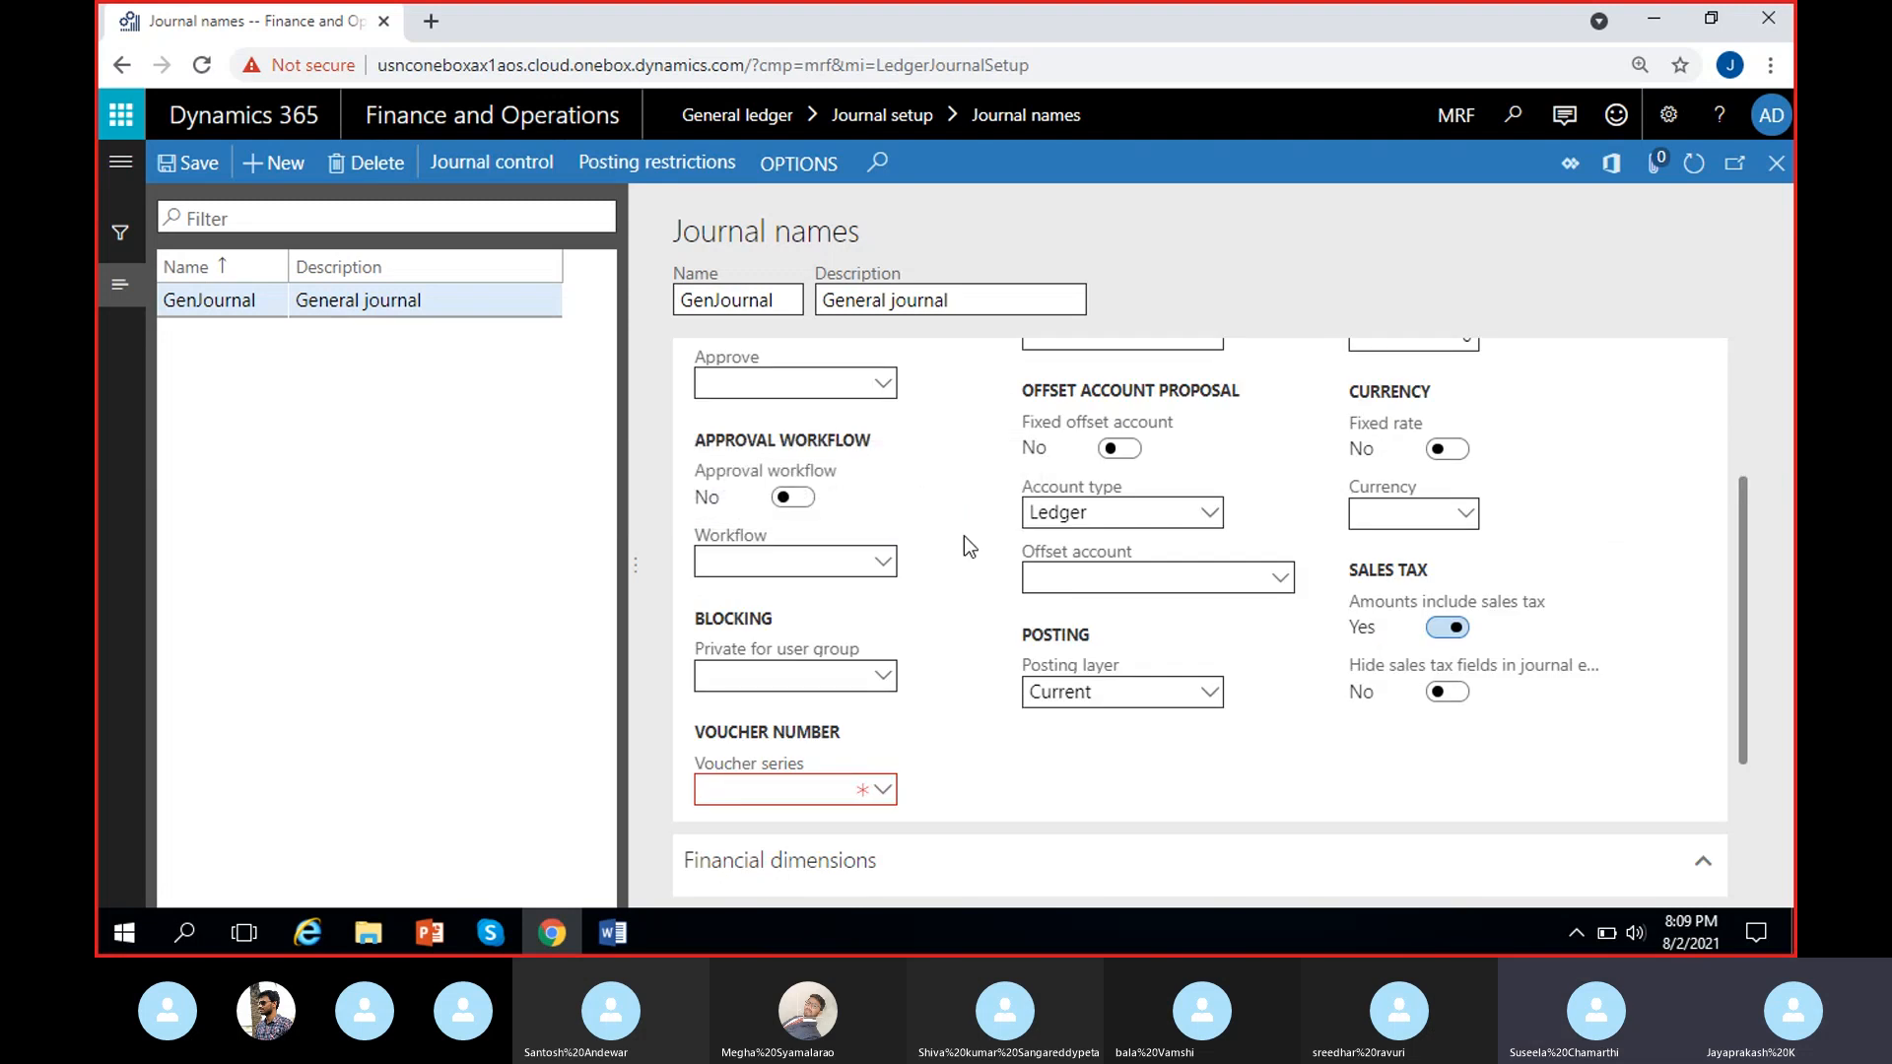
pyautogui.scroll(3, 968, 523)
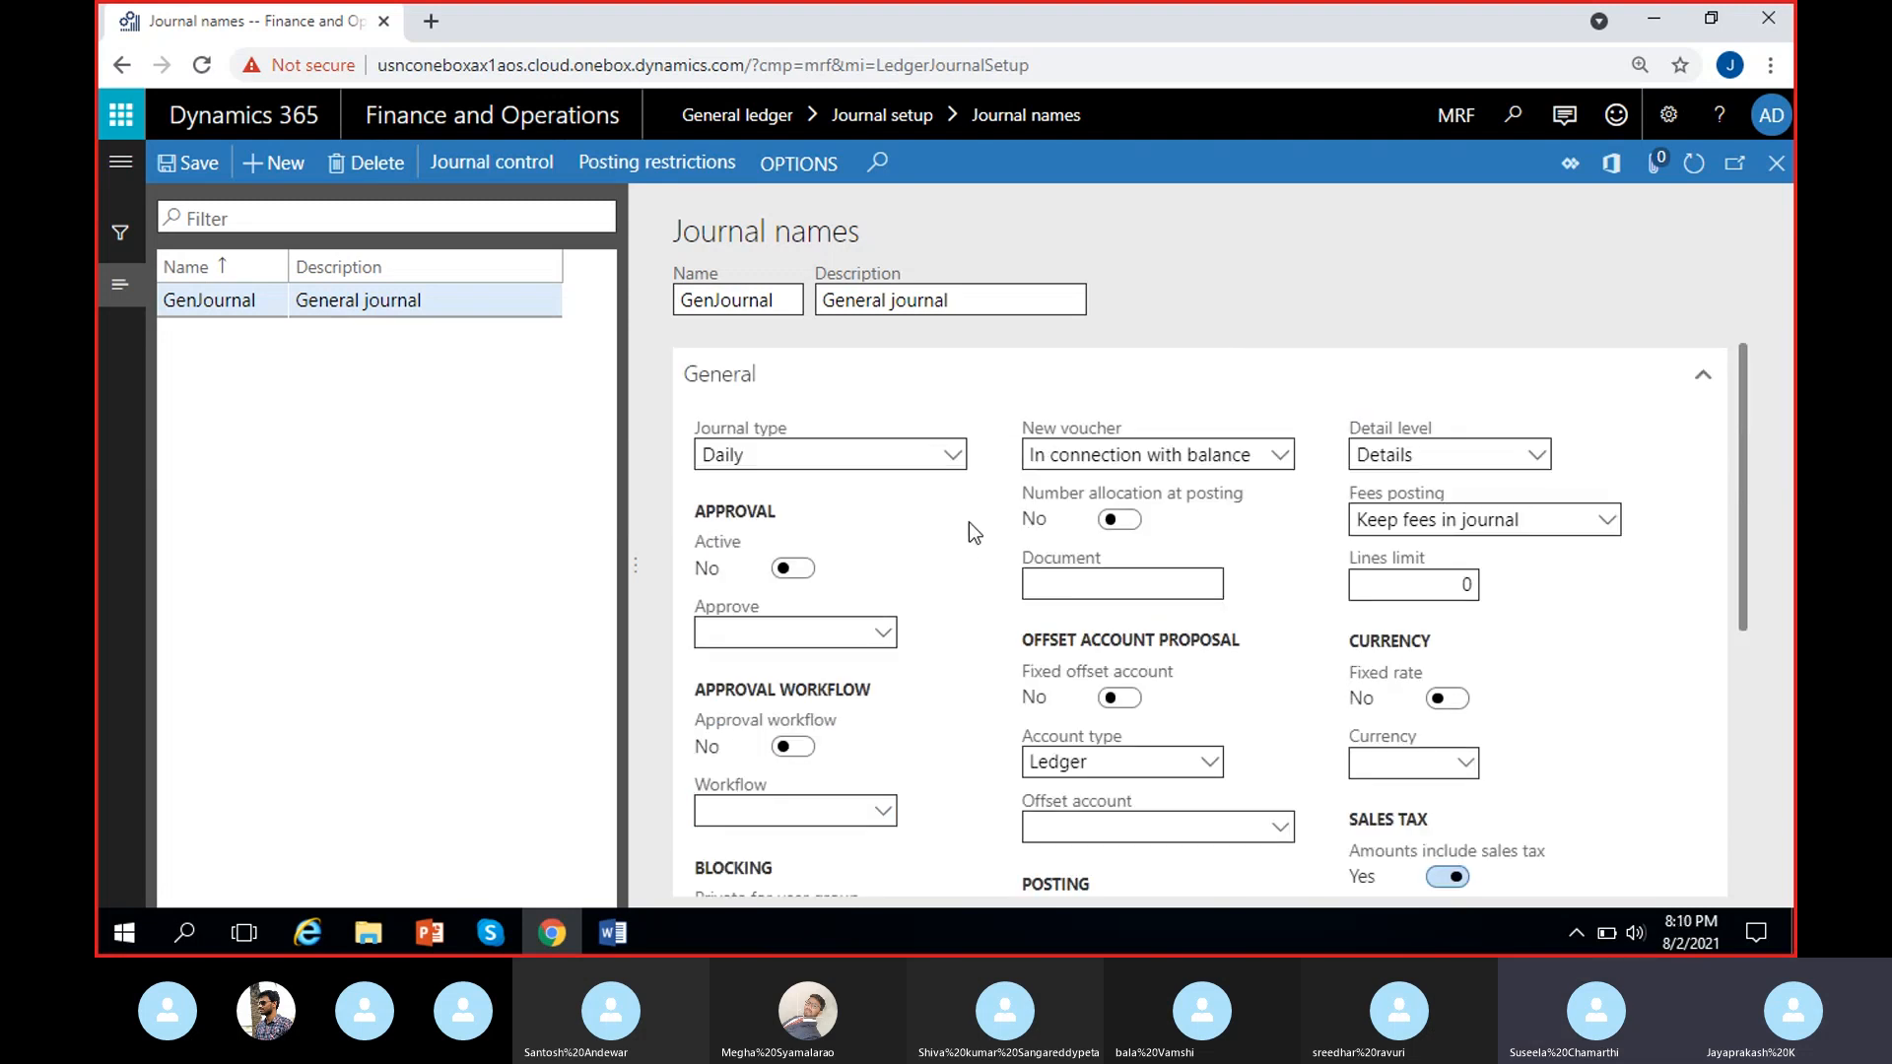
pyautogui.scroll(-3, 968, 522)
pyautogui.scroll(3, 967, 522)
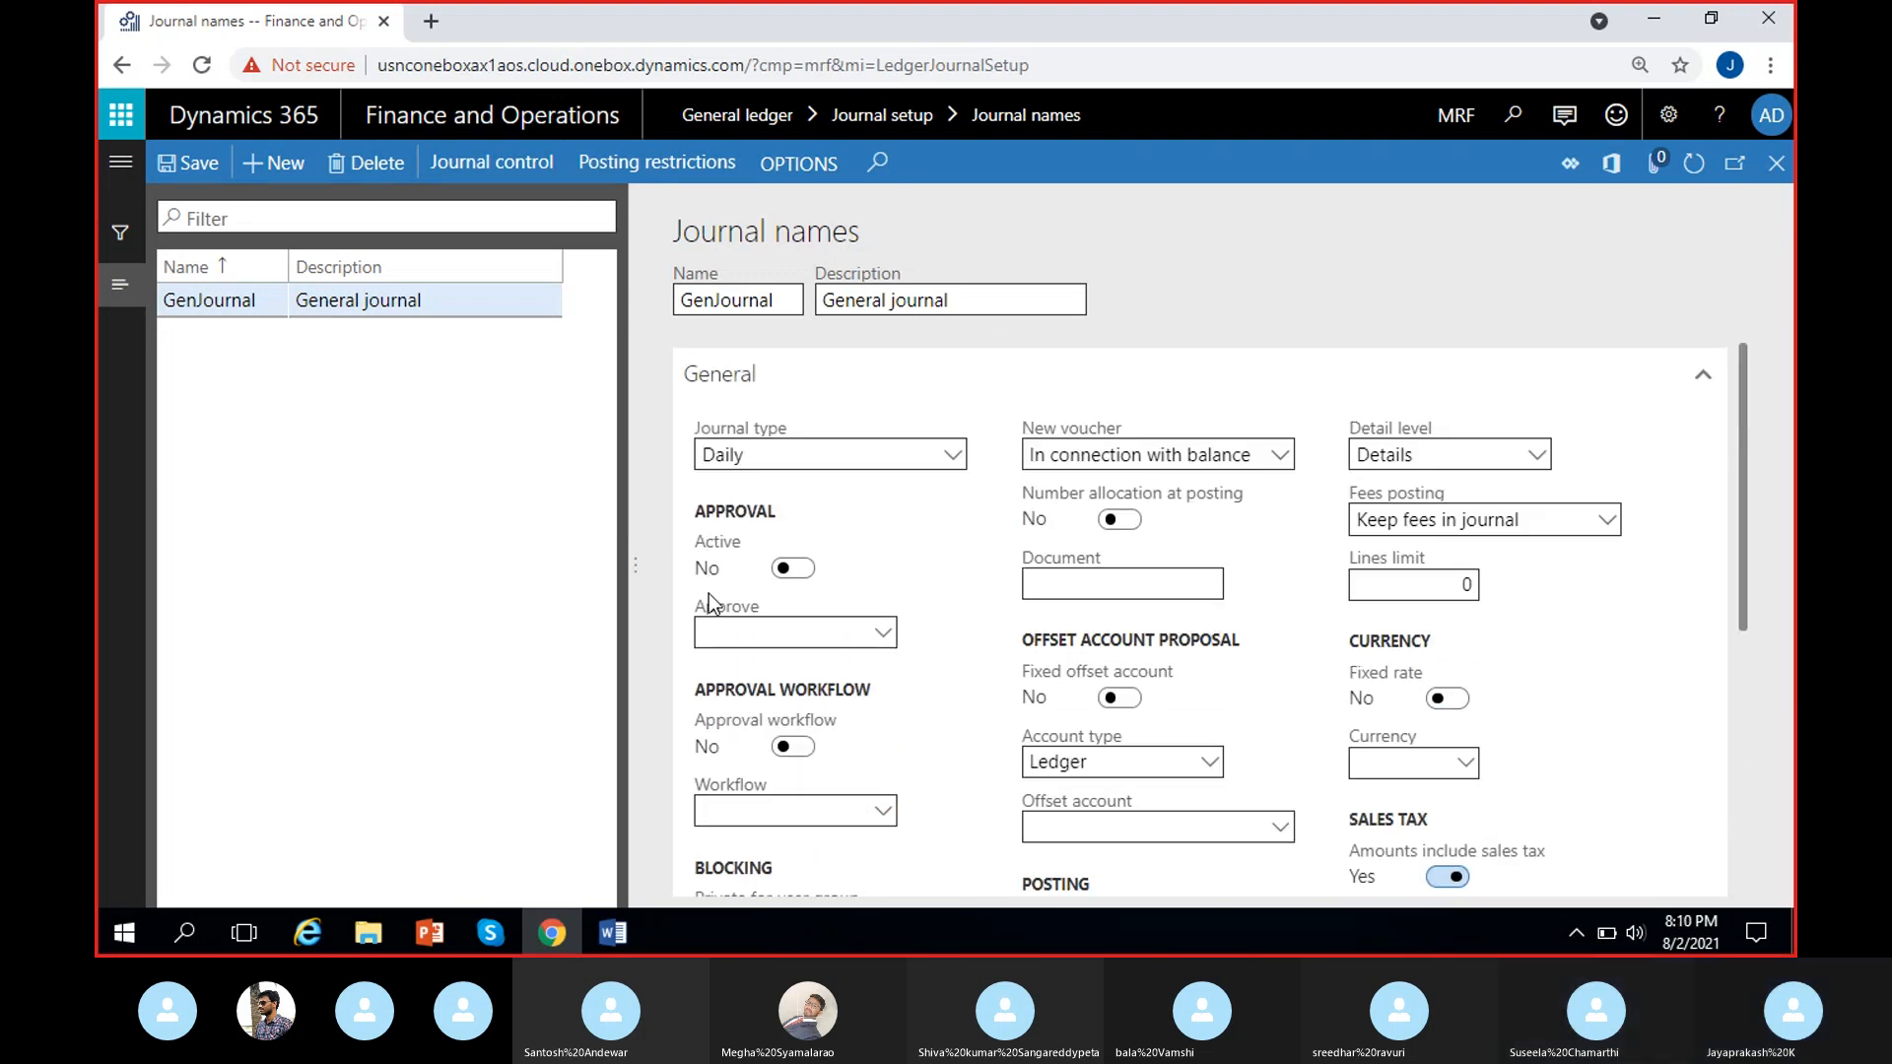
# Open Finance and Operations in a second browser tab and switch the company to USMF.
pyautogui.click(427, 25)
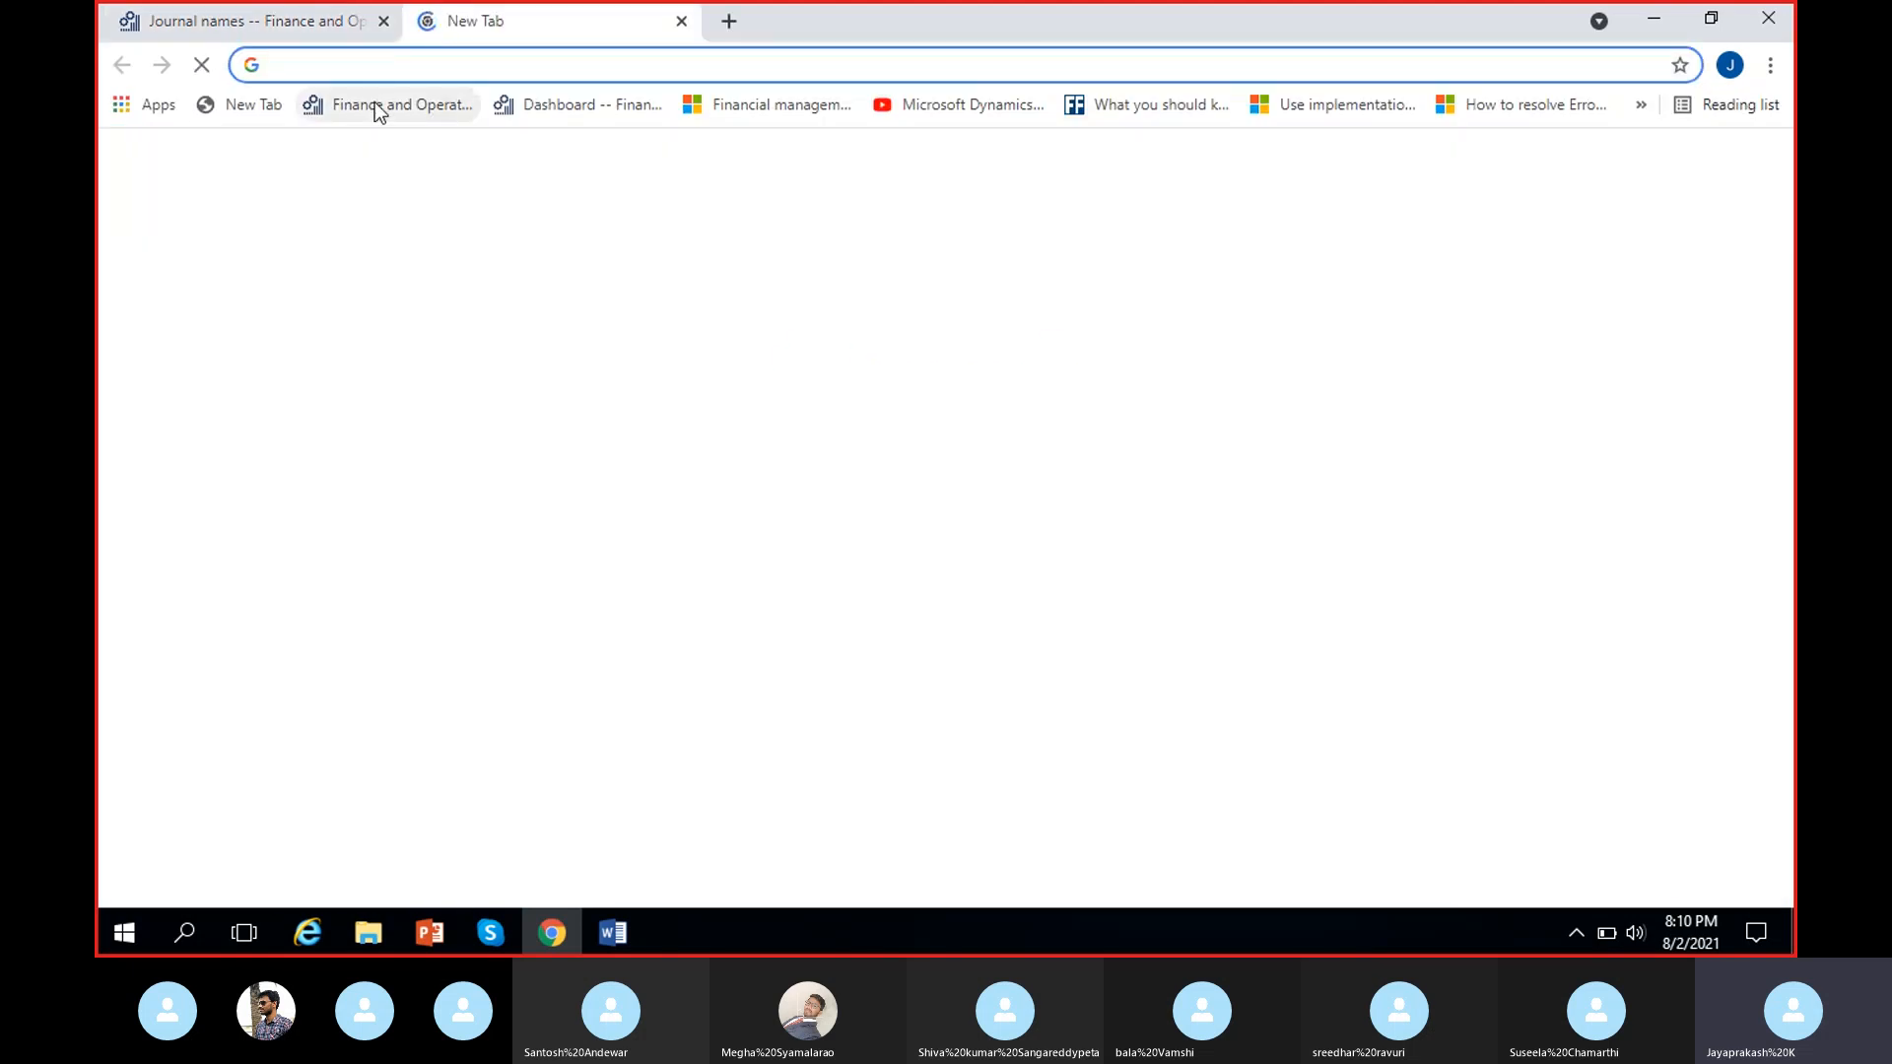
pyautogui.click(380, 106)
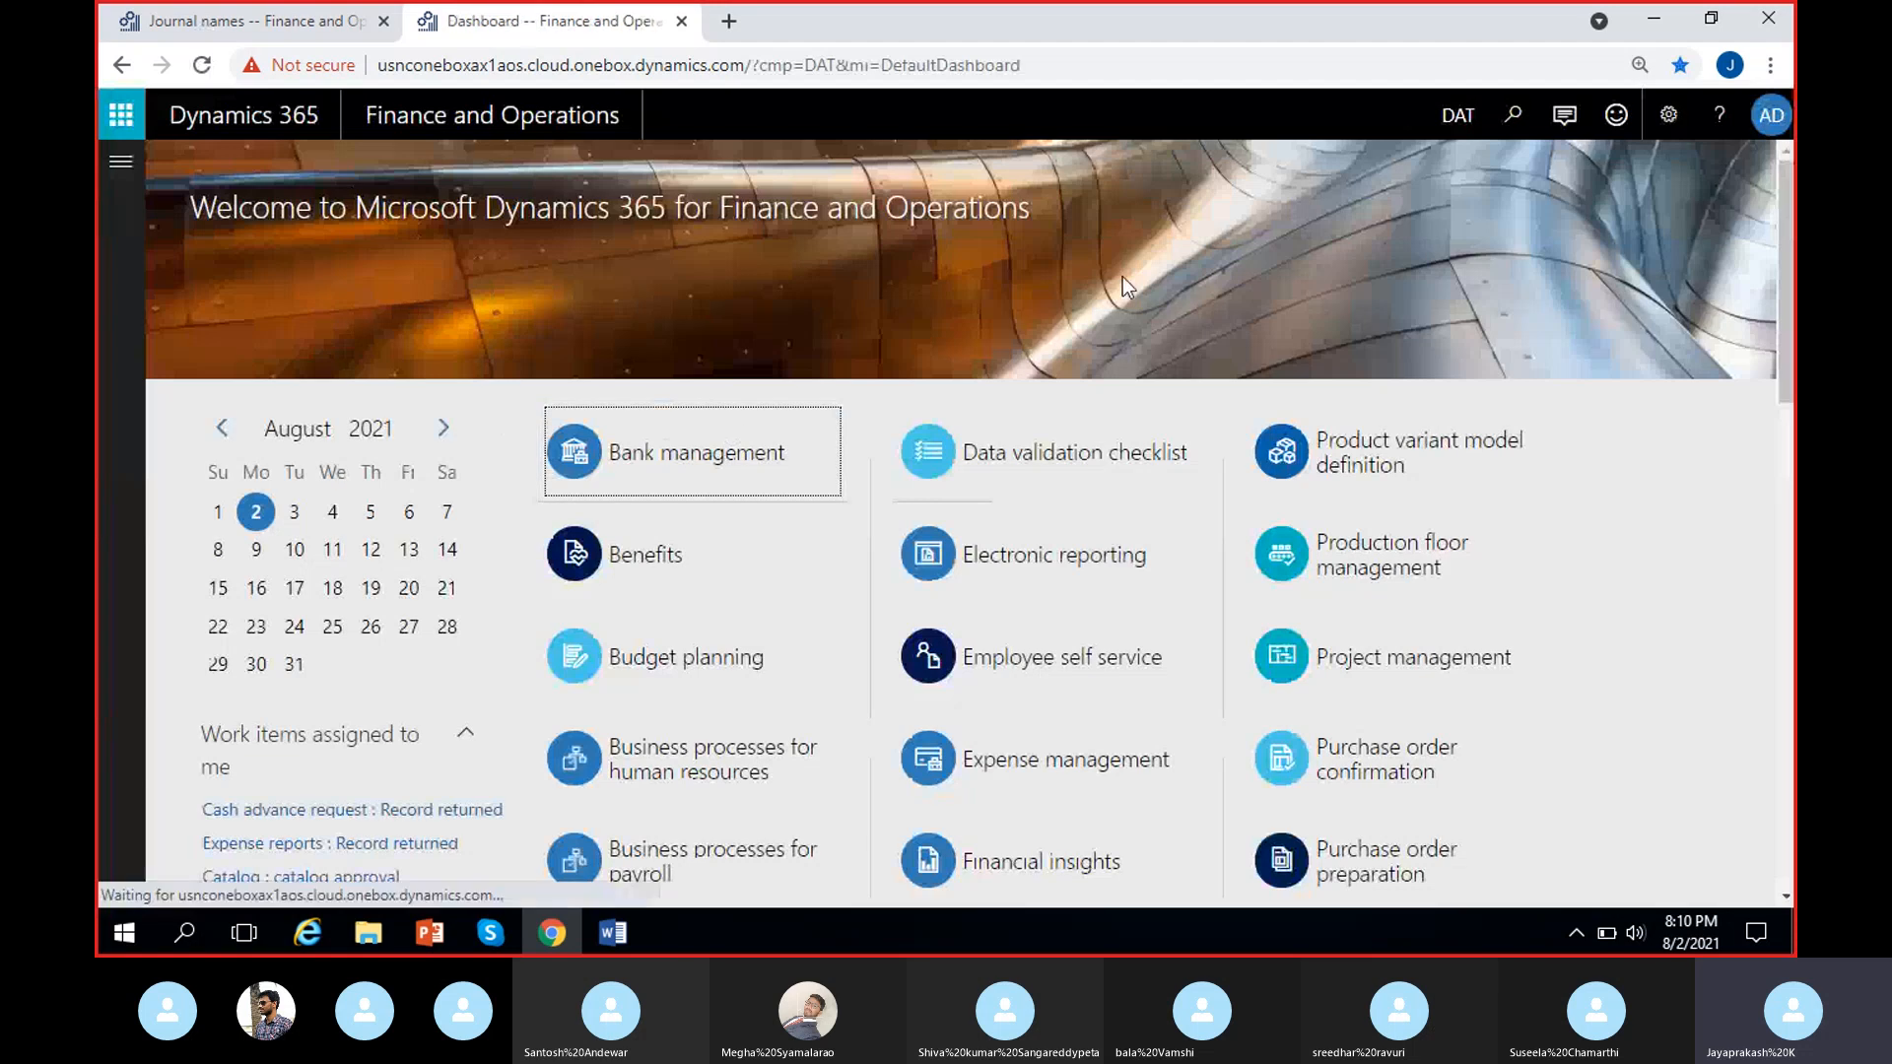
pyautogui.click(1456, 115)
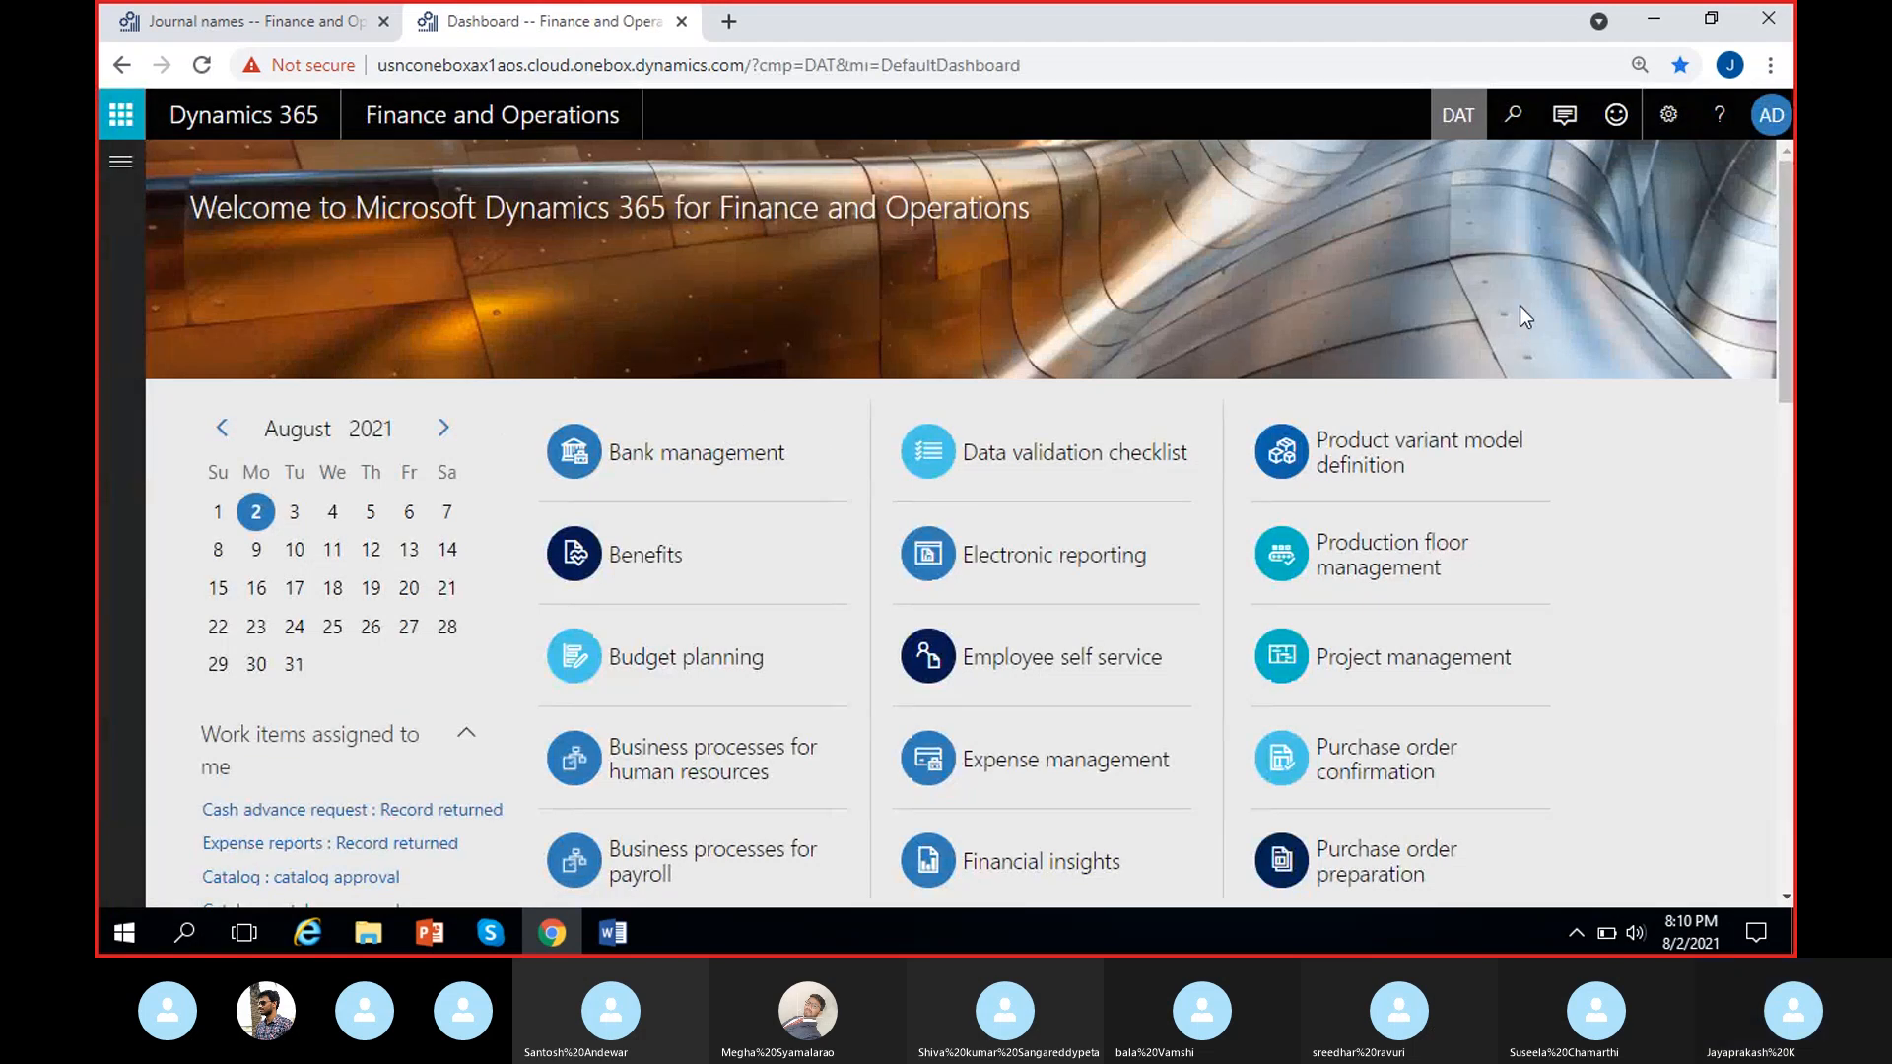
pyautogui.write('UASMF')
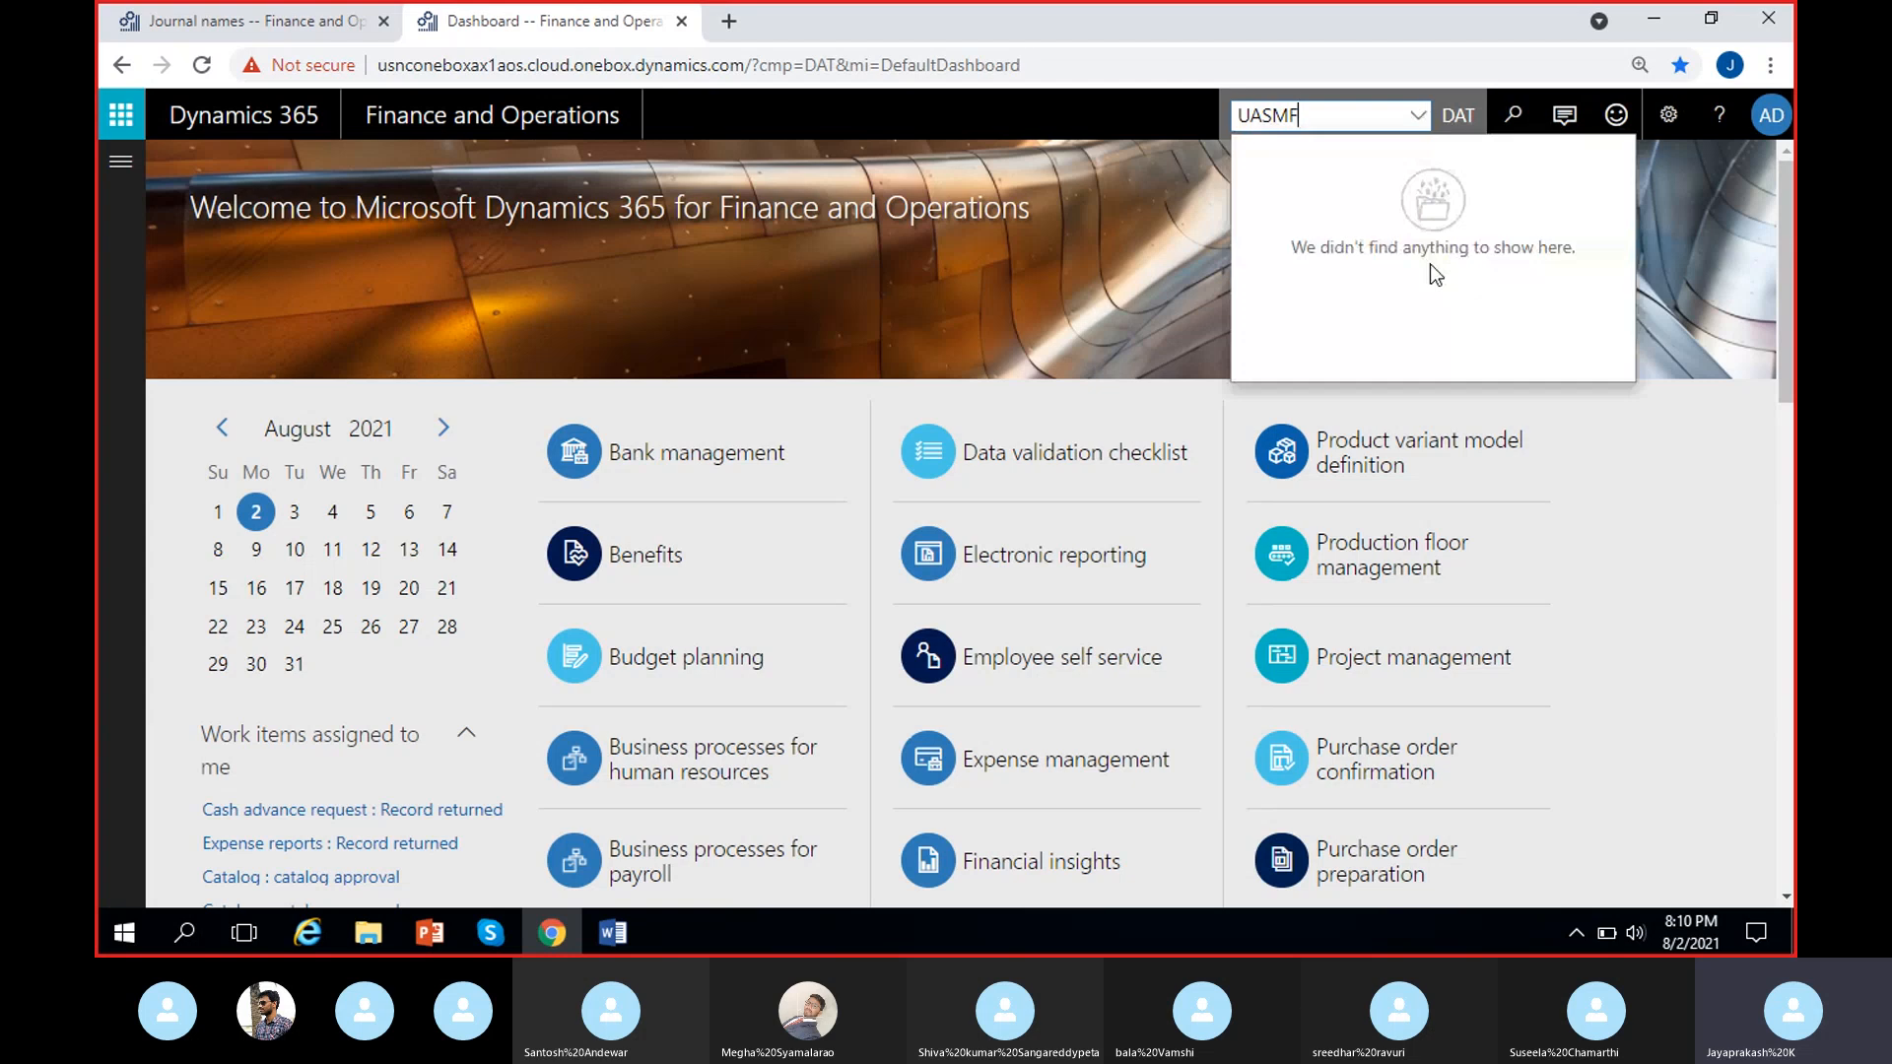
pyautogui.click(1266, 117)
pyautogui.press('BackSpace')
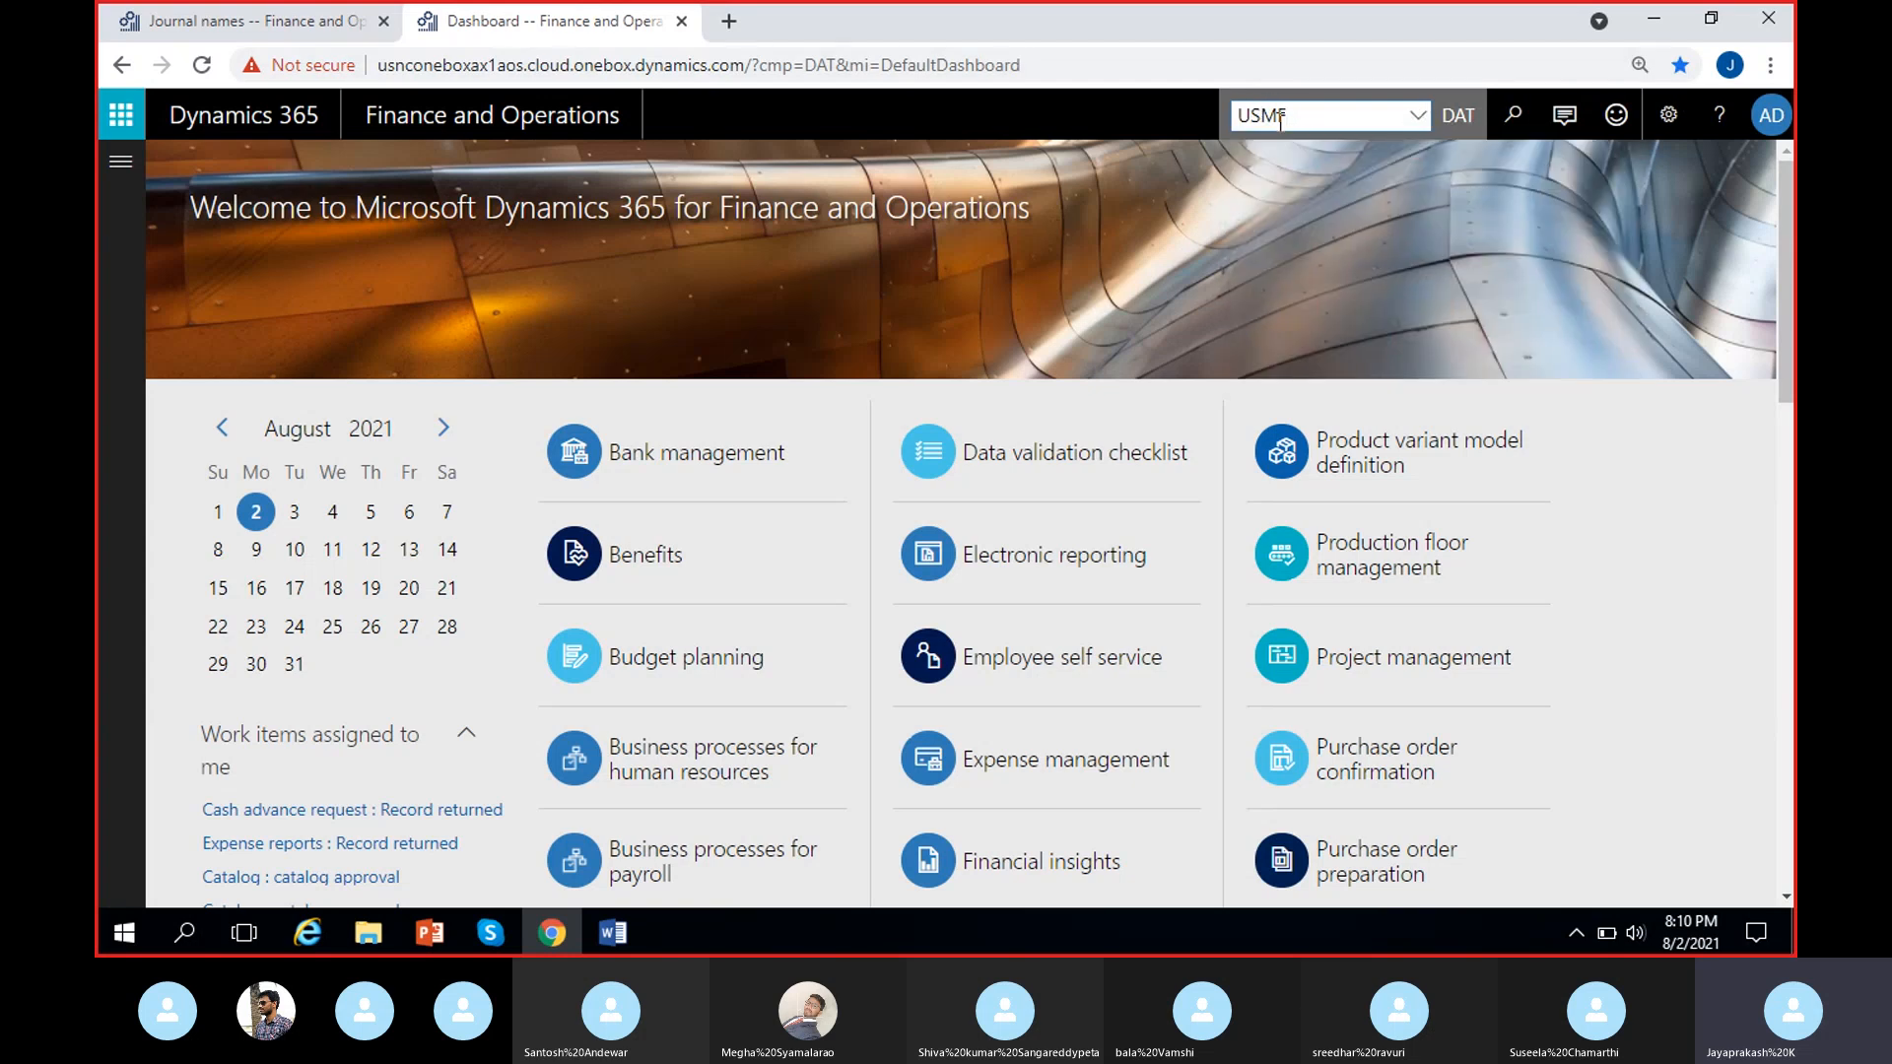
pyautogui.press('Return')
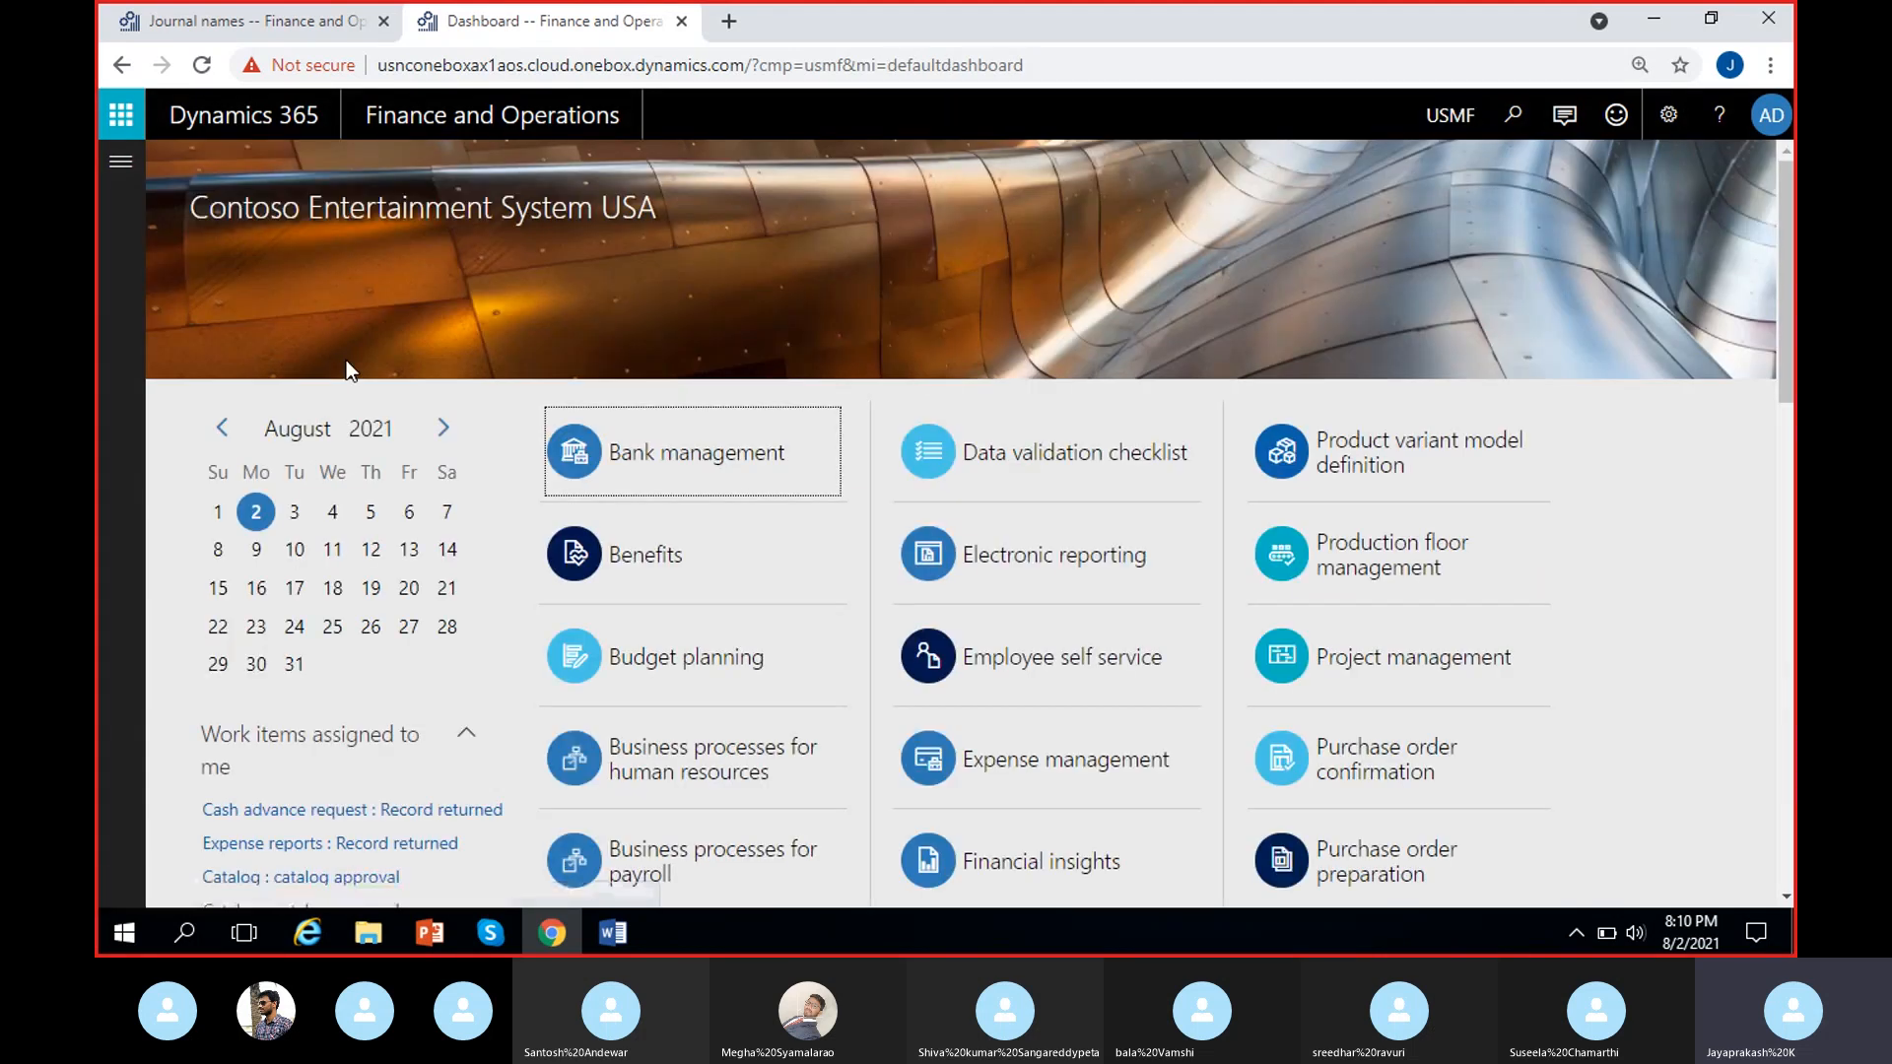
# Open the General journals page under General ledger's journal entries and look over the unposted journals.
pyautogui.click(116, 161)
pyautogui.scroll(-1, 271, 569)
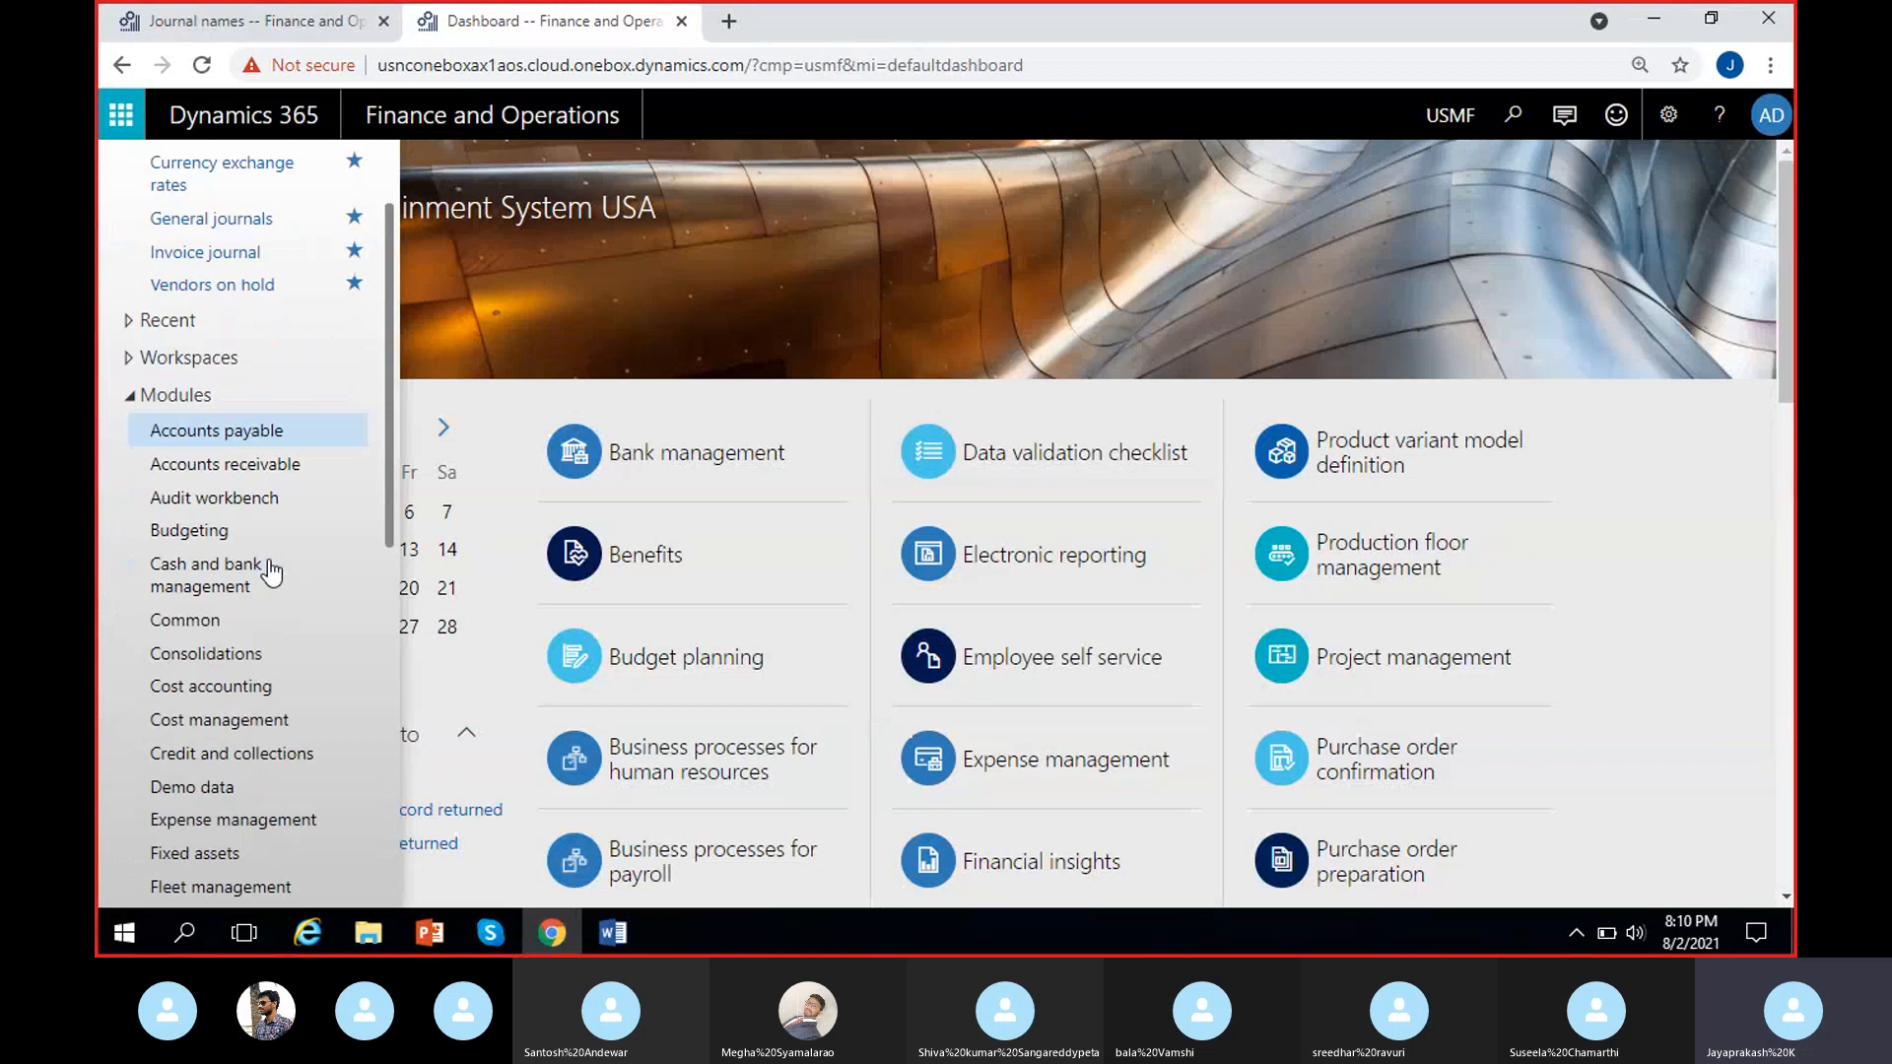
pyautogui.scroll(-3, 241, 641)
pyautogui.click(223, 682)
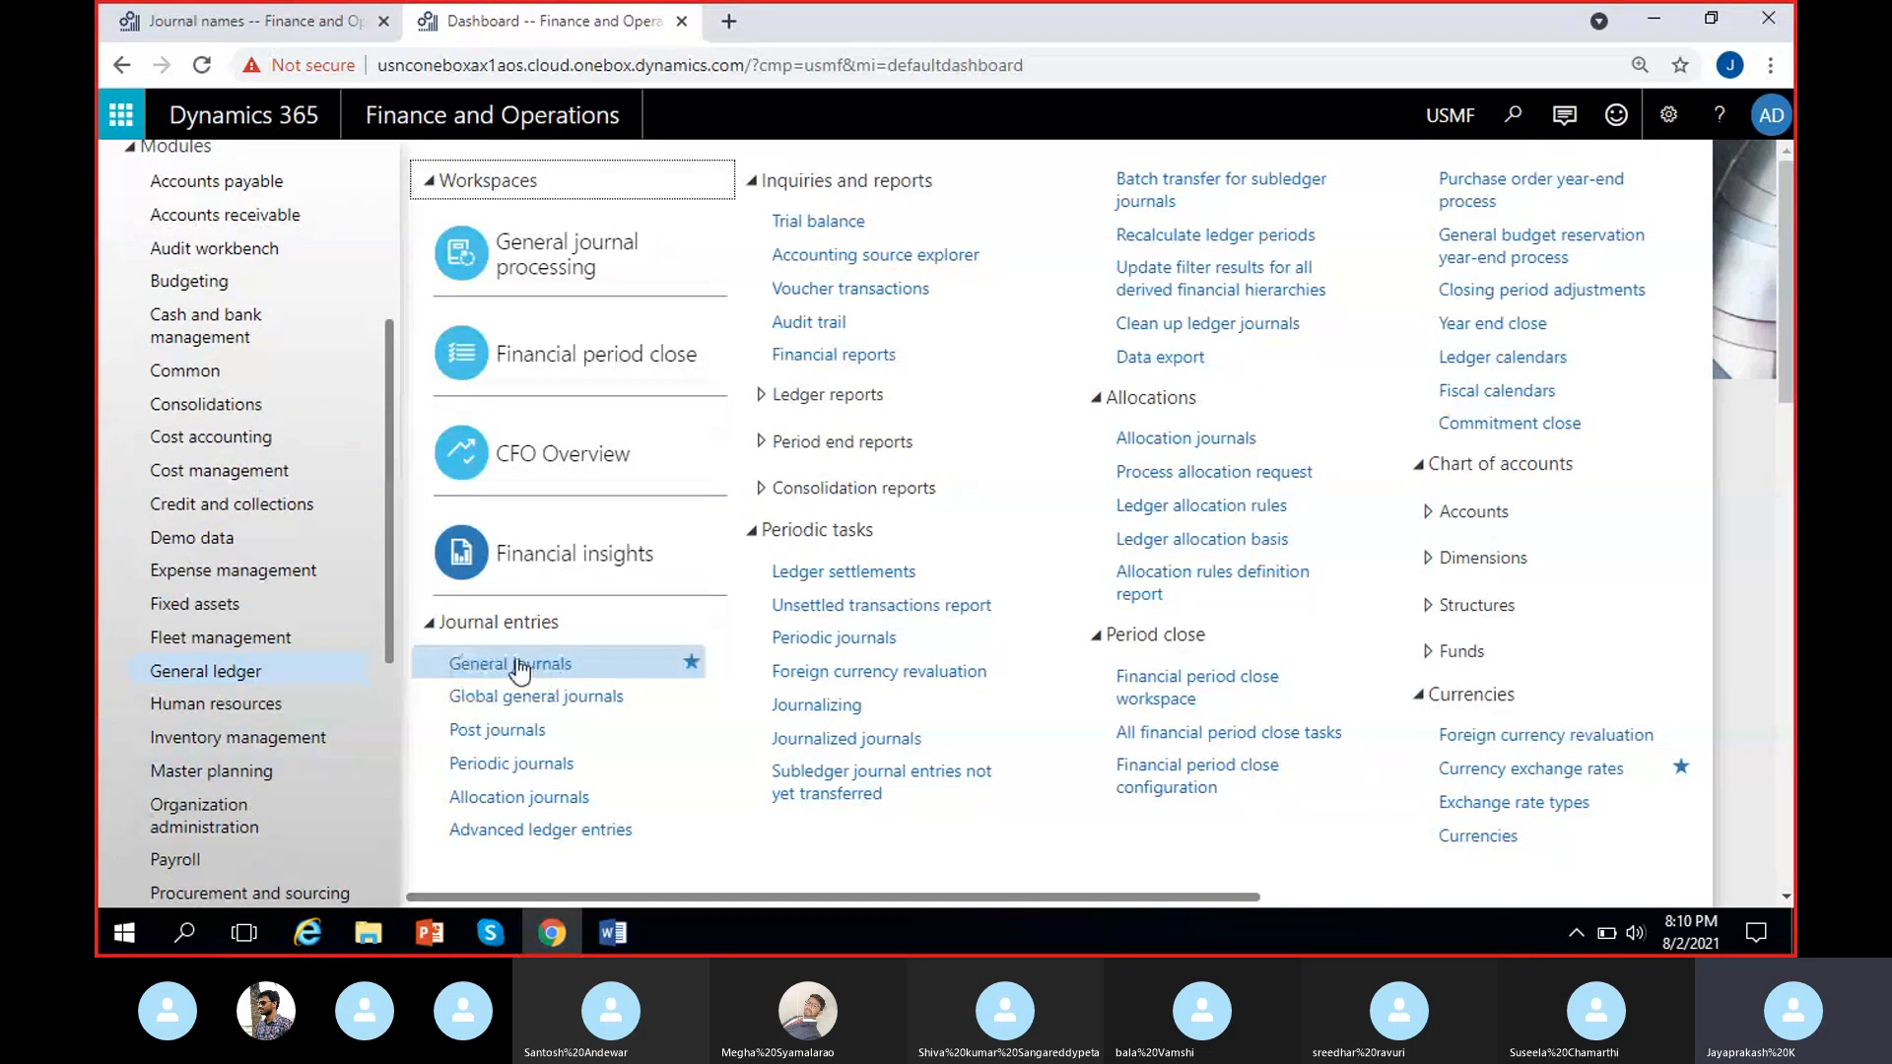
pyautogui.click(516, 661)
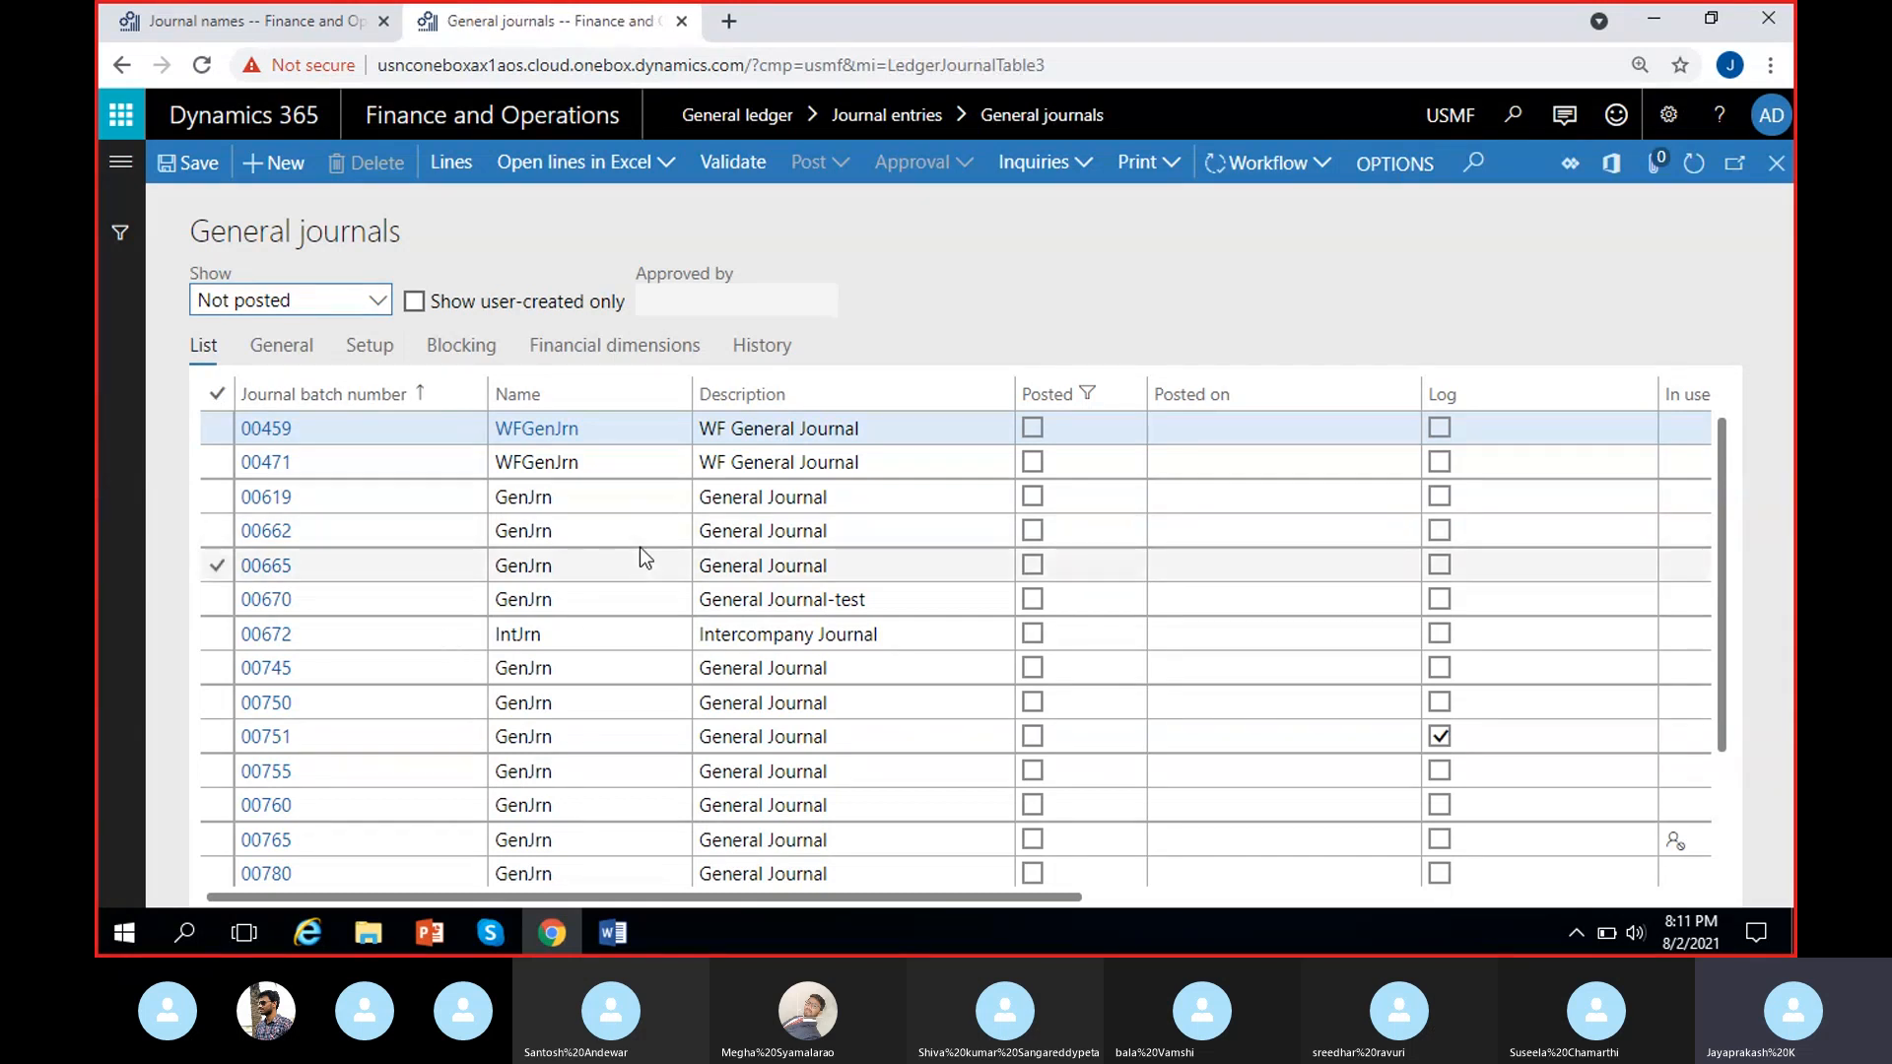
pyautogui.scroll(-2, 641, 549)
pyautogui.scroll(2, 654, 680)
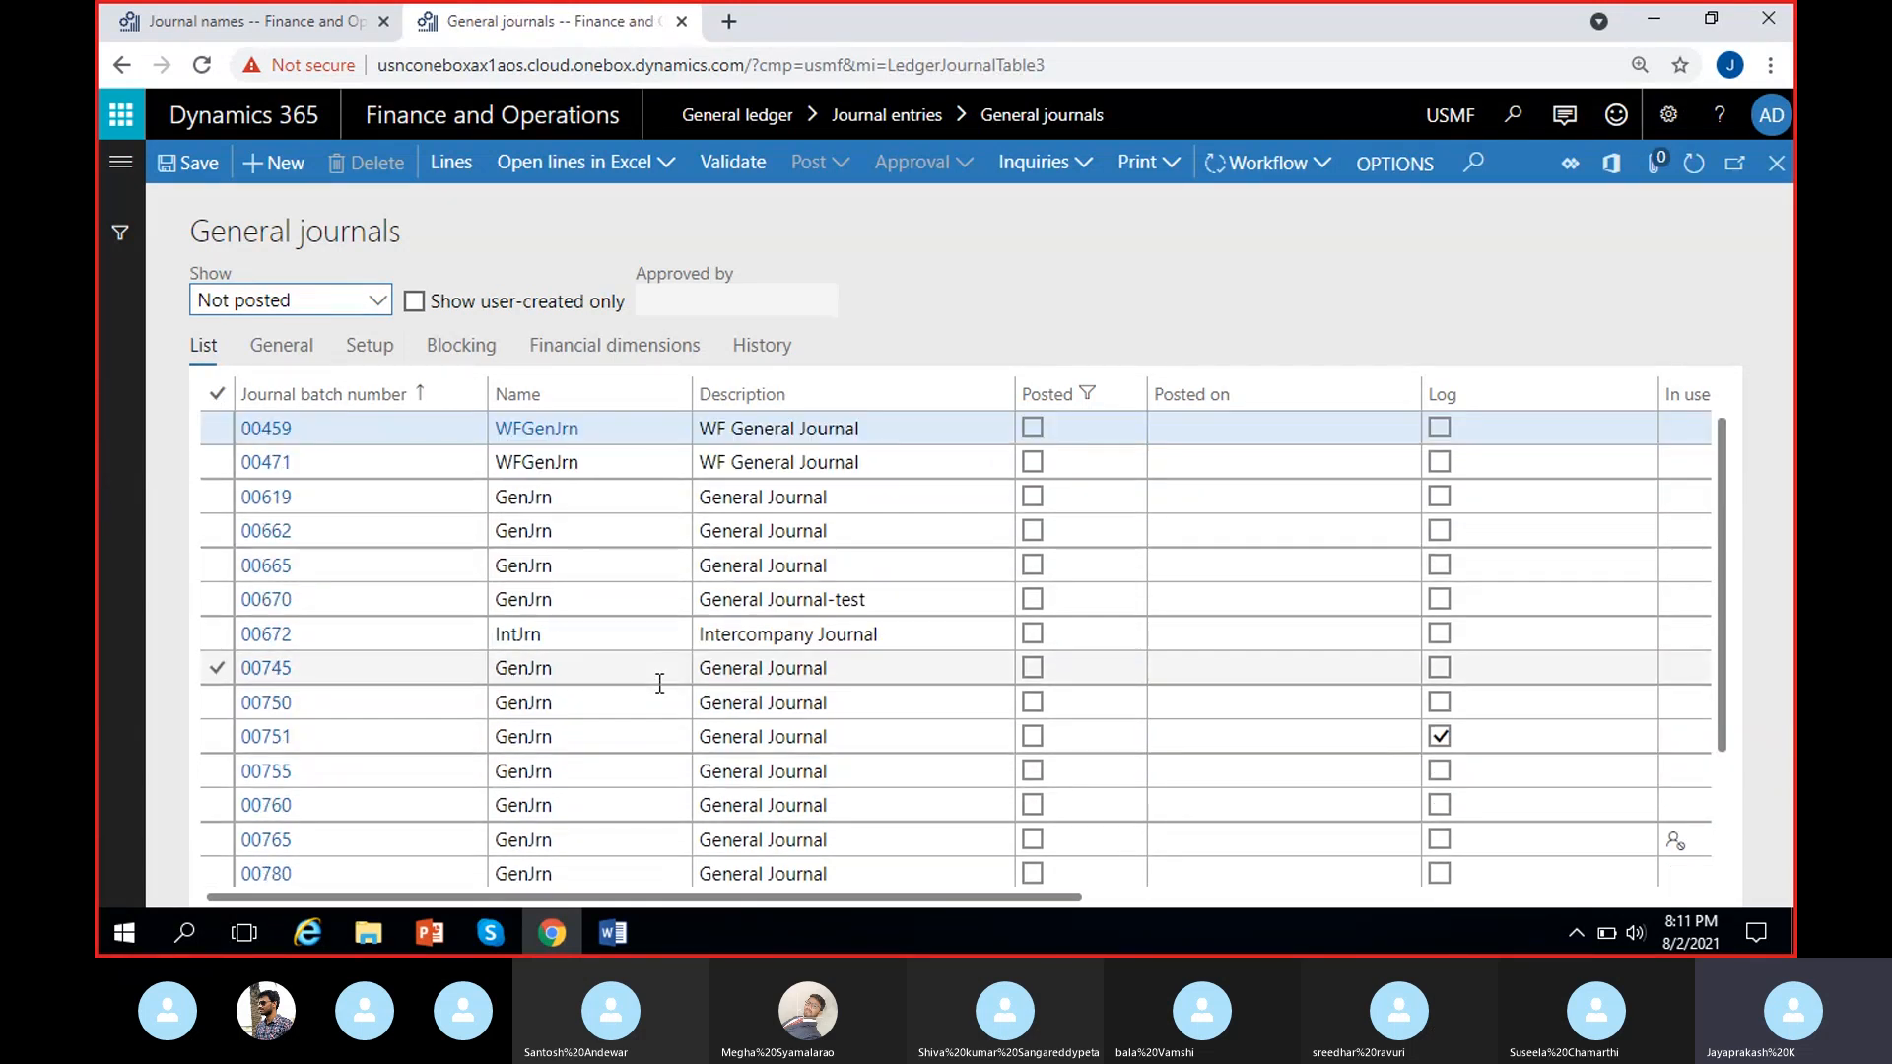
# Create a new general journal in USMF, look through the available journal names, and choose GenJrn.
pyautogui.click(274, 162)
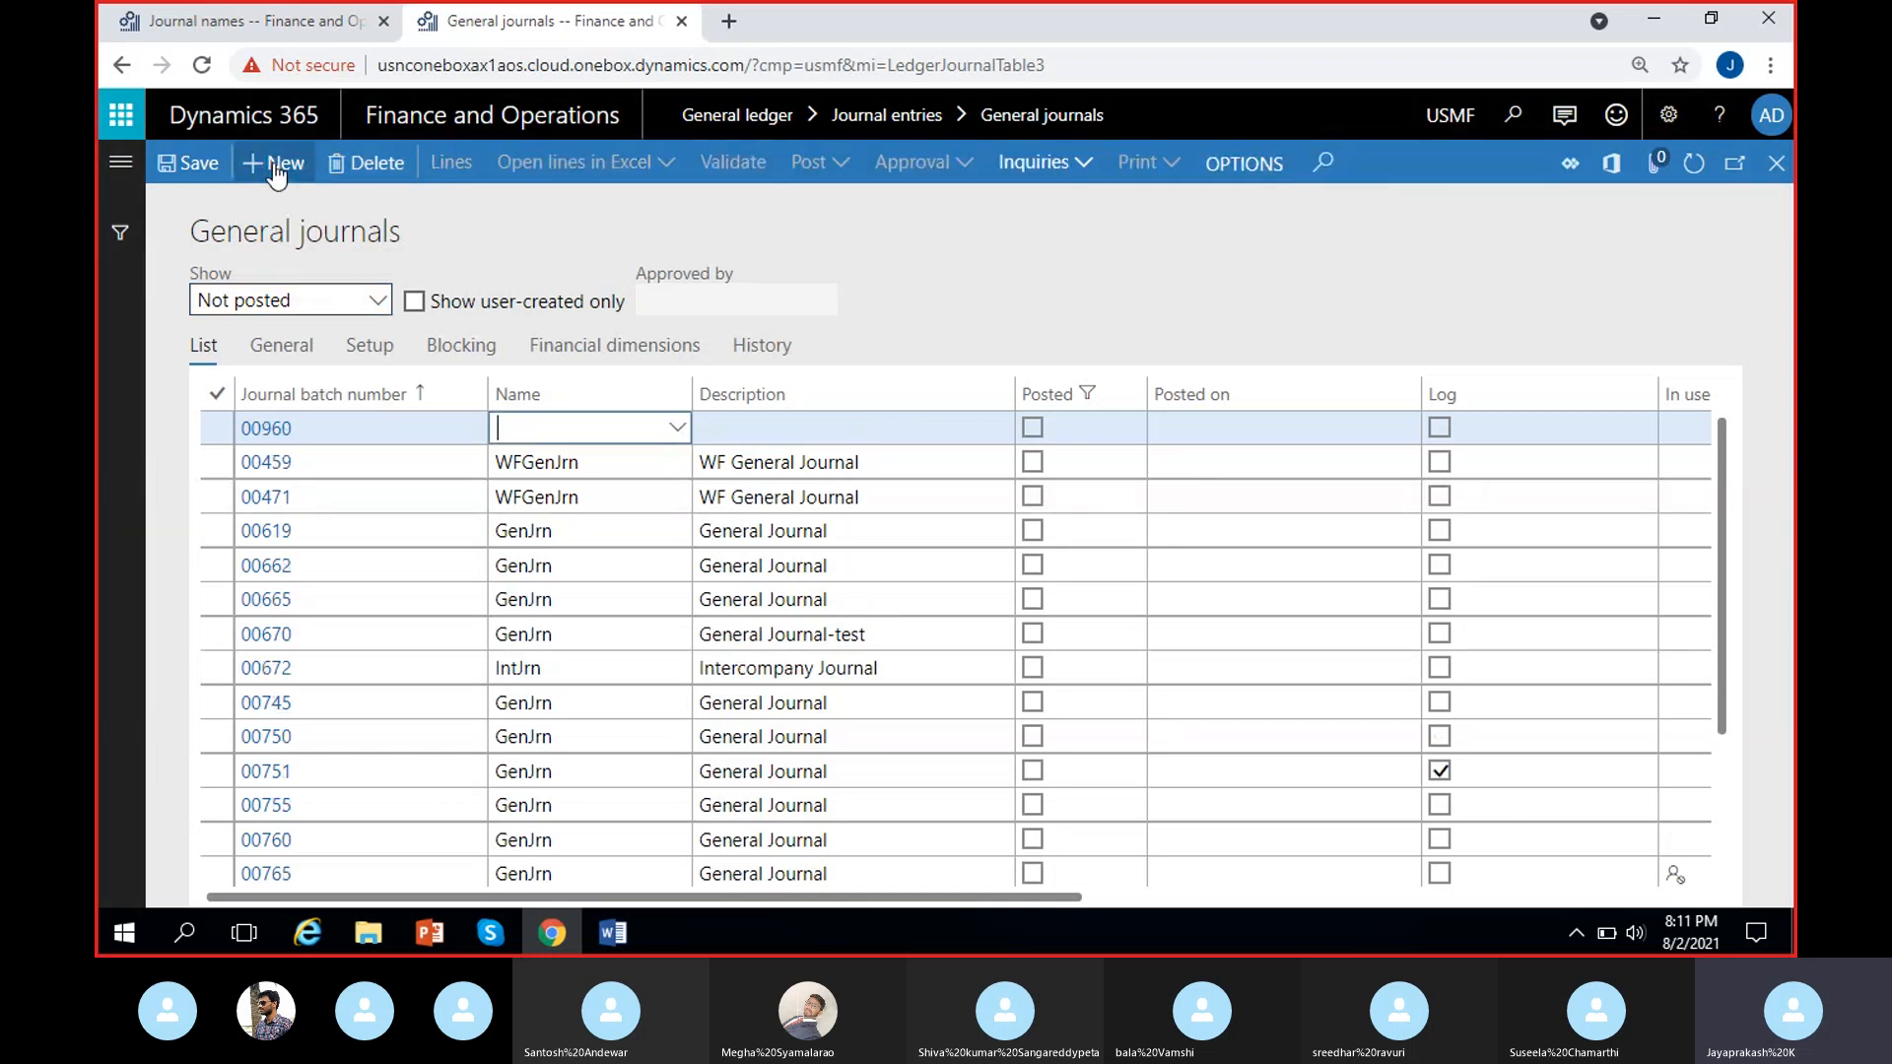
pyautogui.click(676, 434)
pyautogui.click(676, 431)
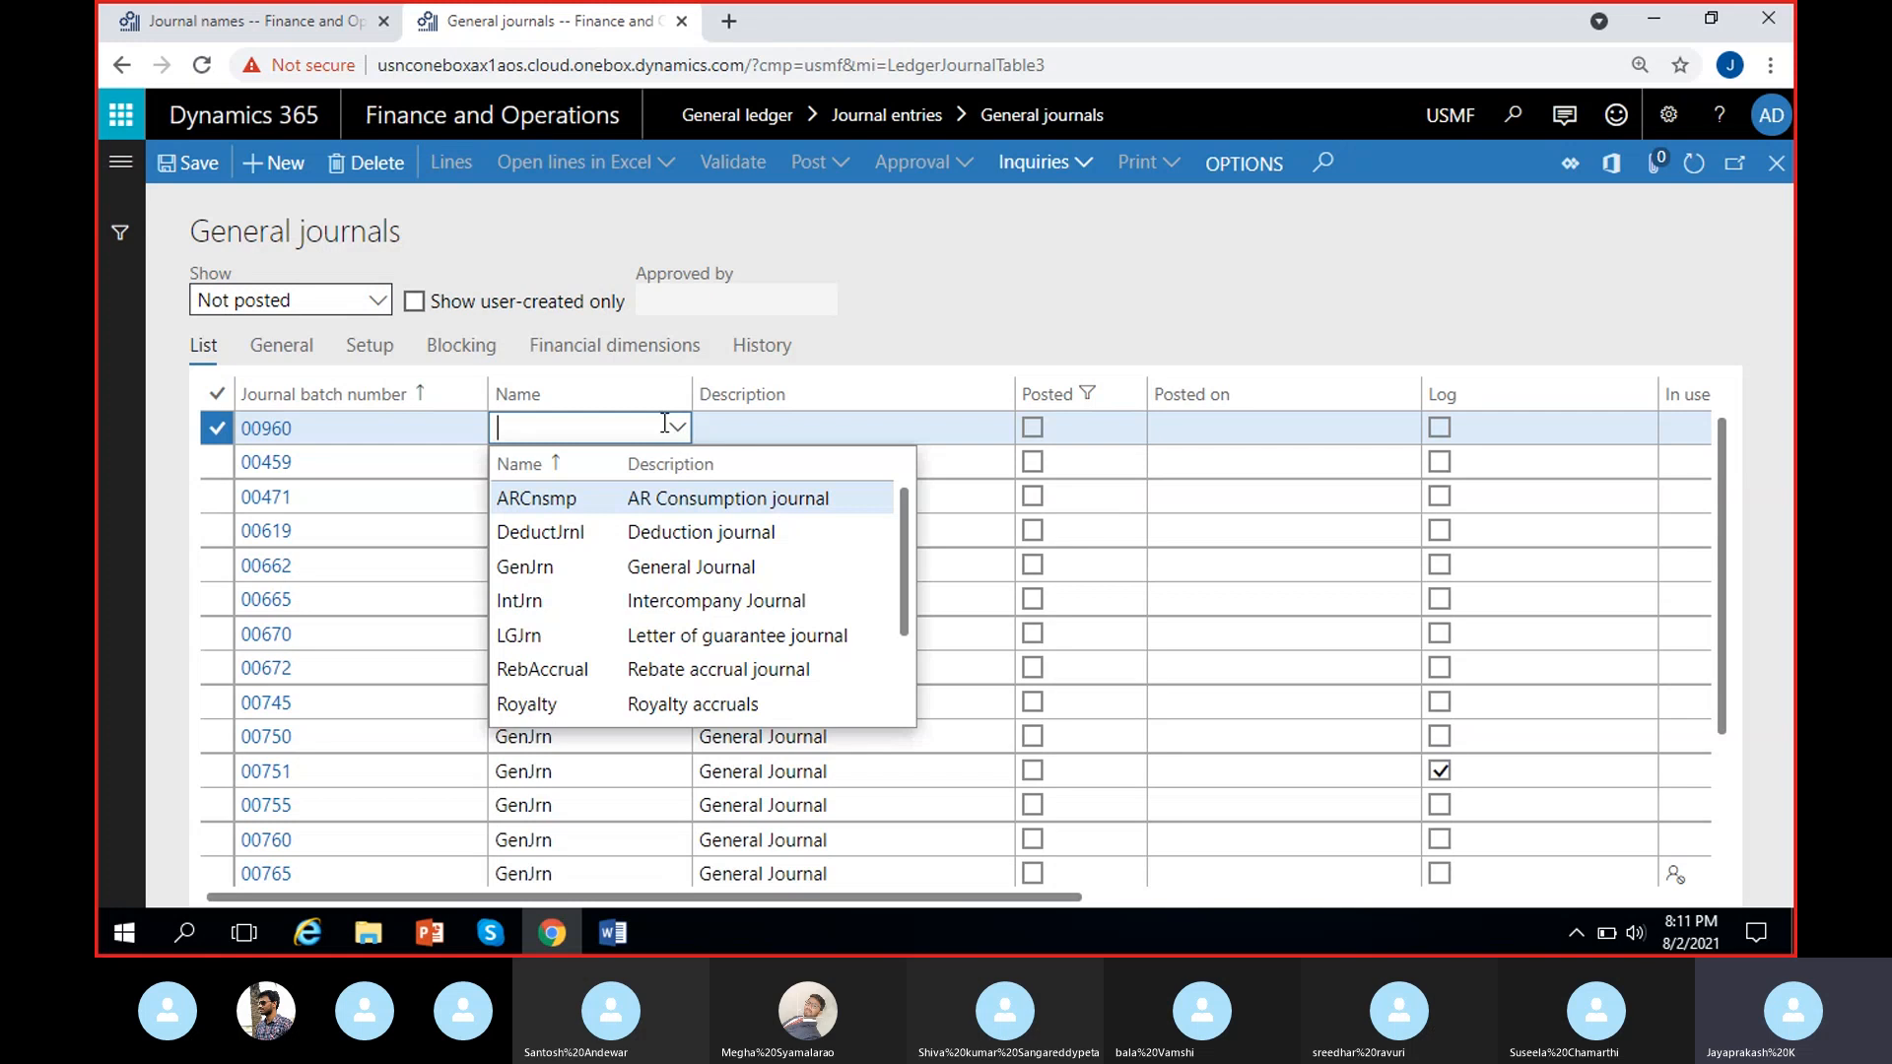
pyautogui.scroll(-2, 645, 523)
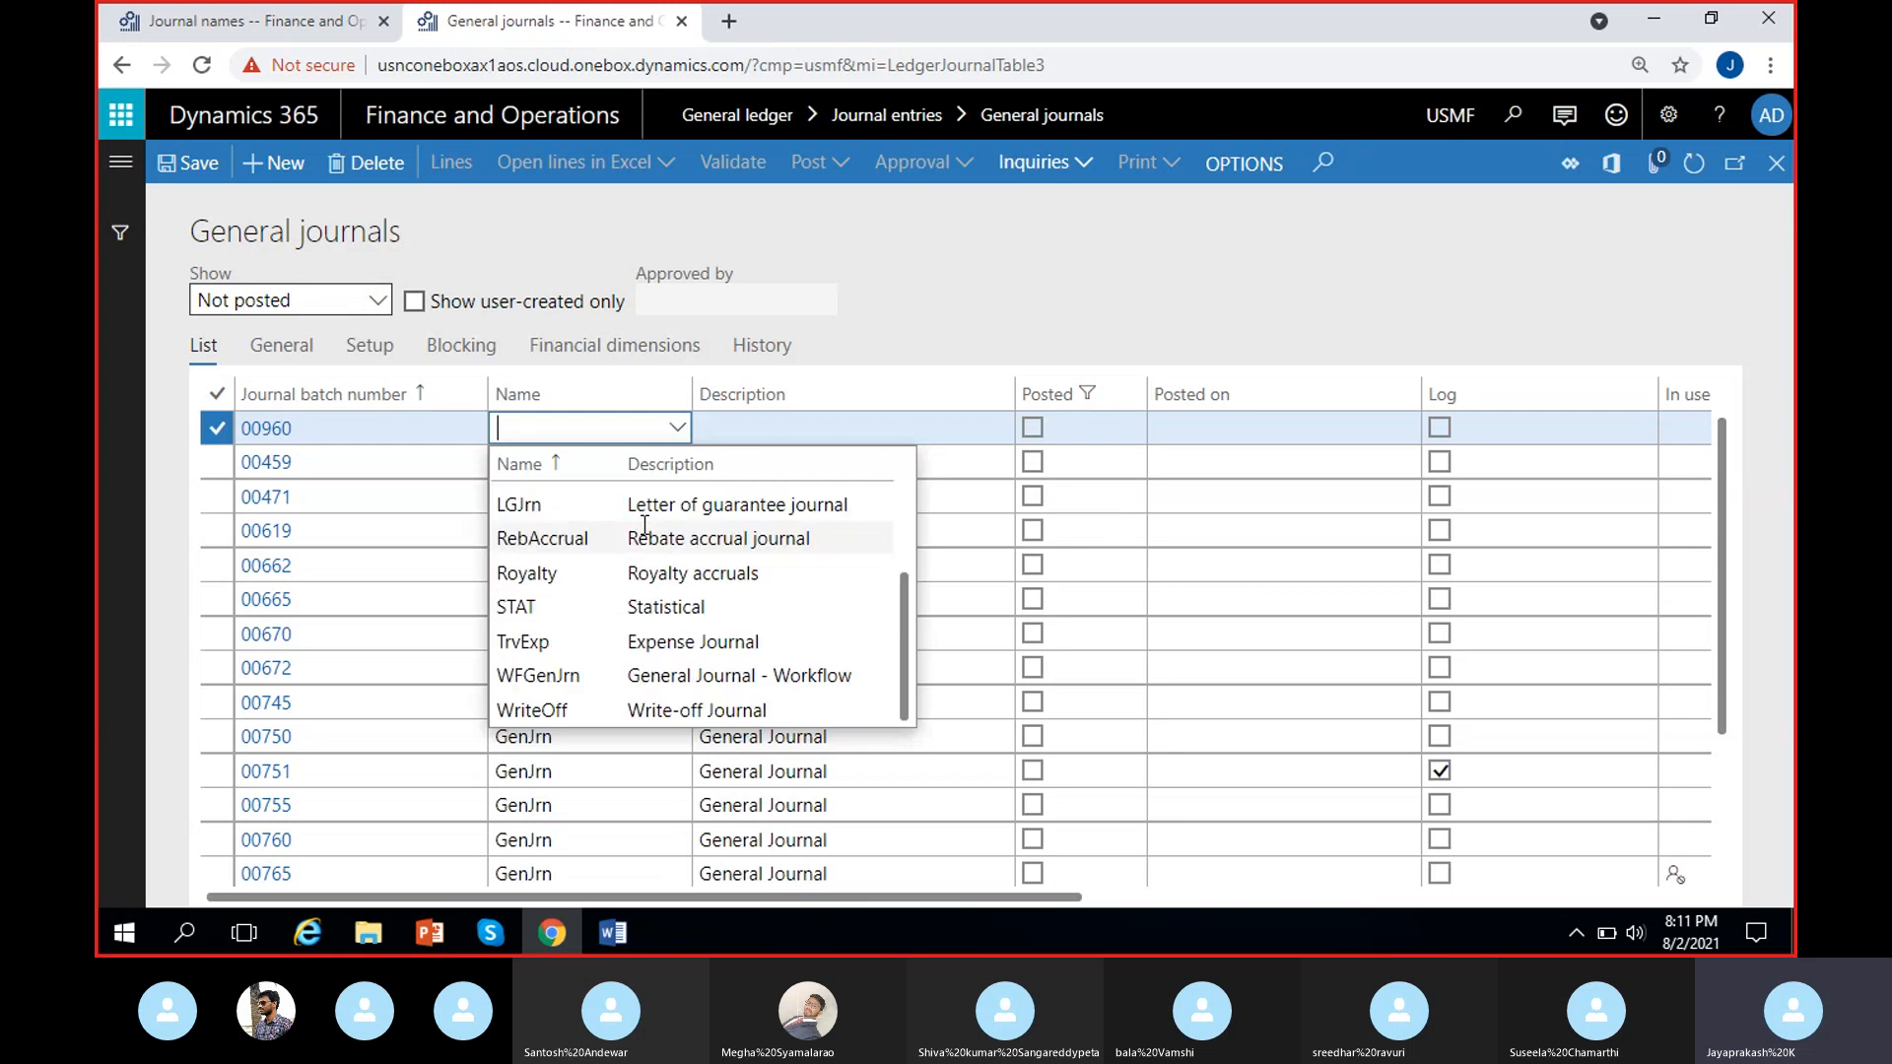
pyautogui.scroll(2, 621, 571)
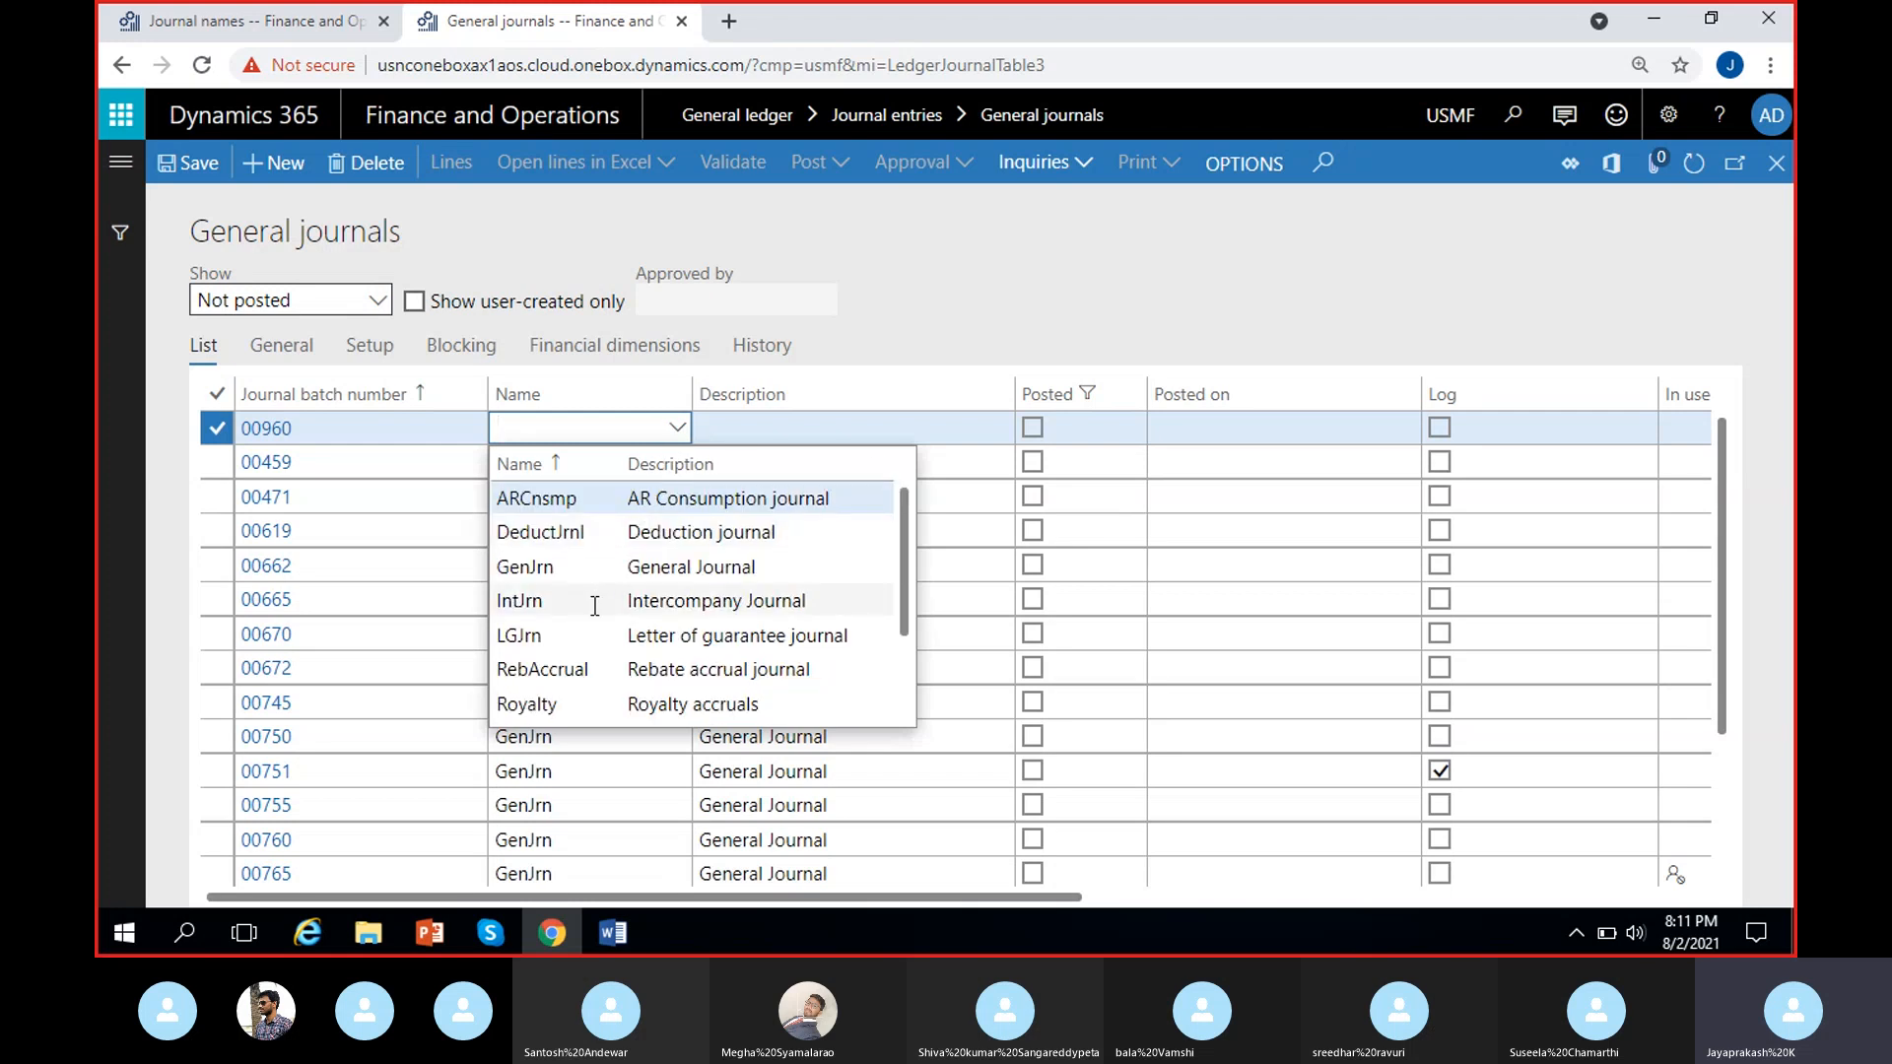
pyautogui.scroll(-2, 648, 625)
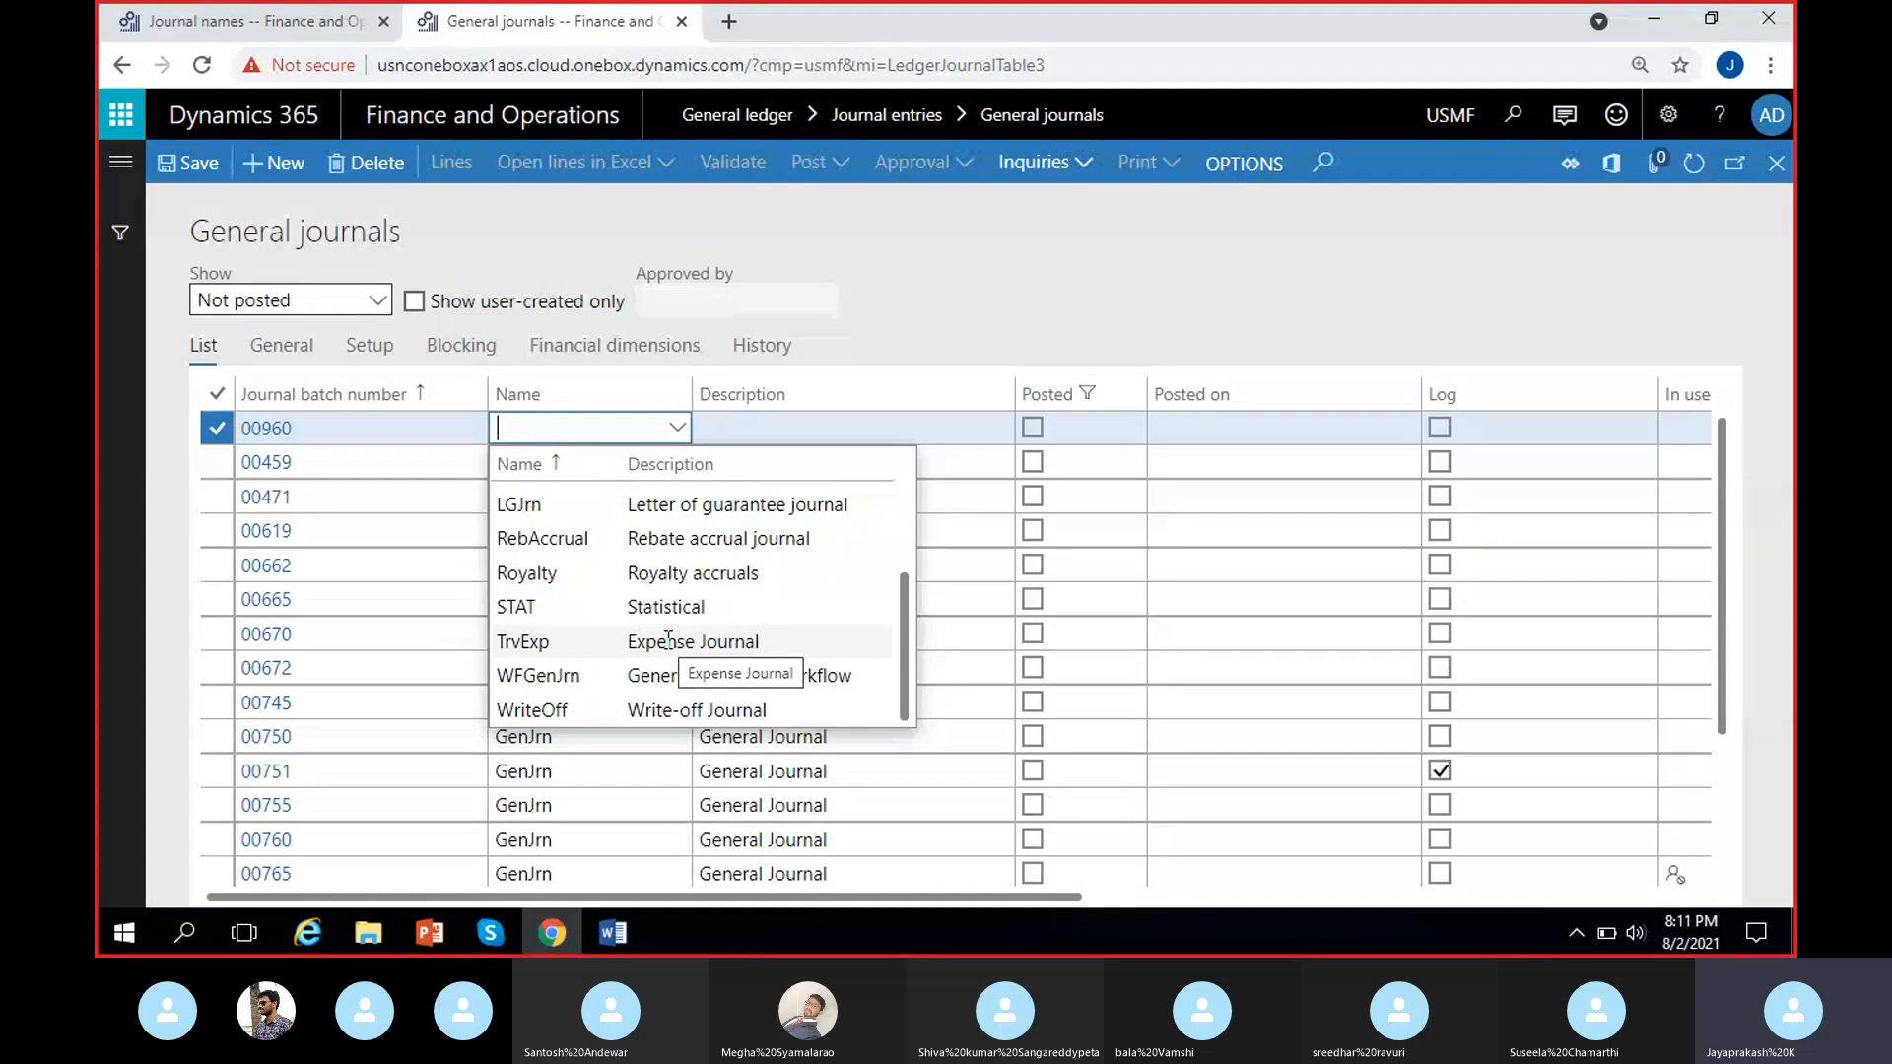
pyautogui.scroll(3, 669, 638)
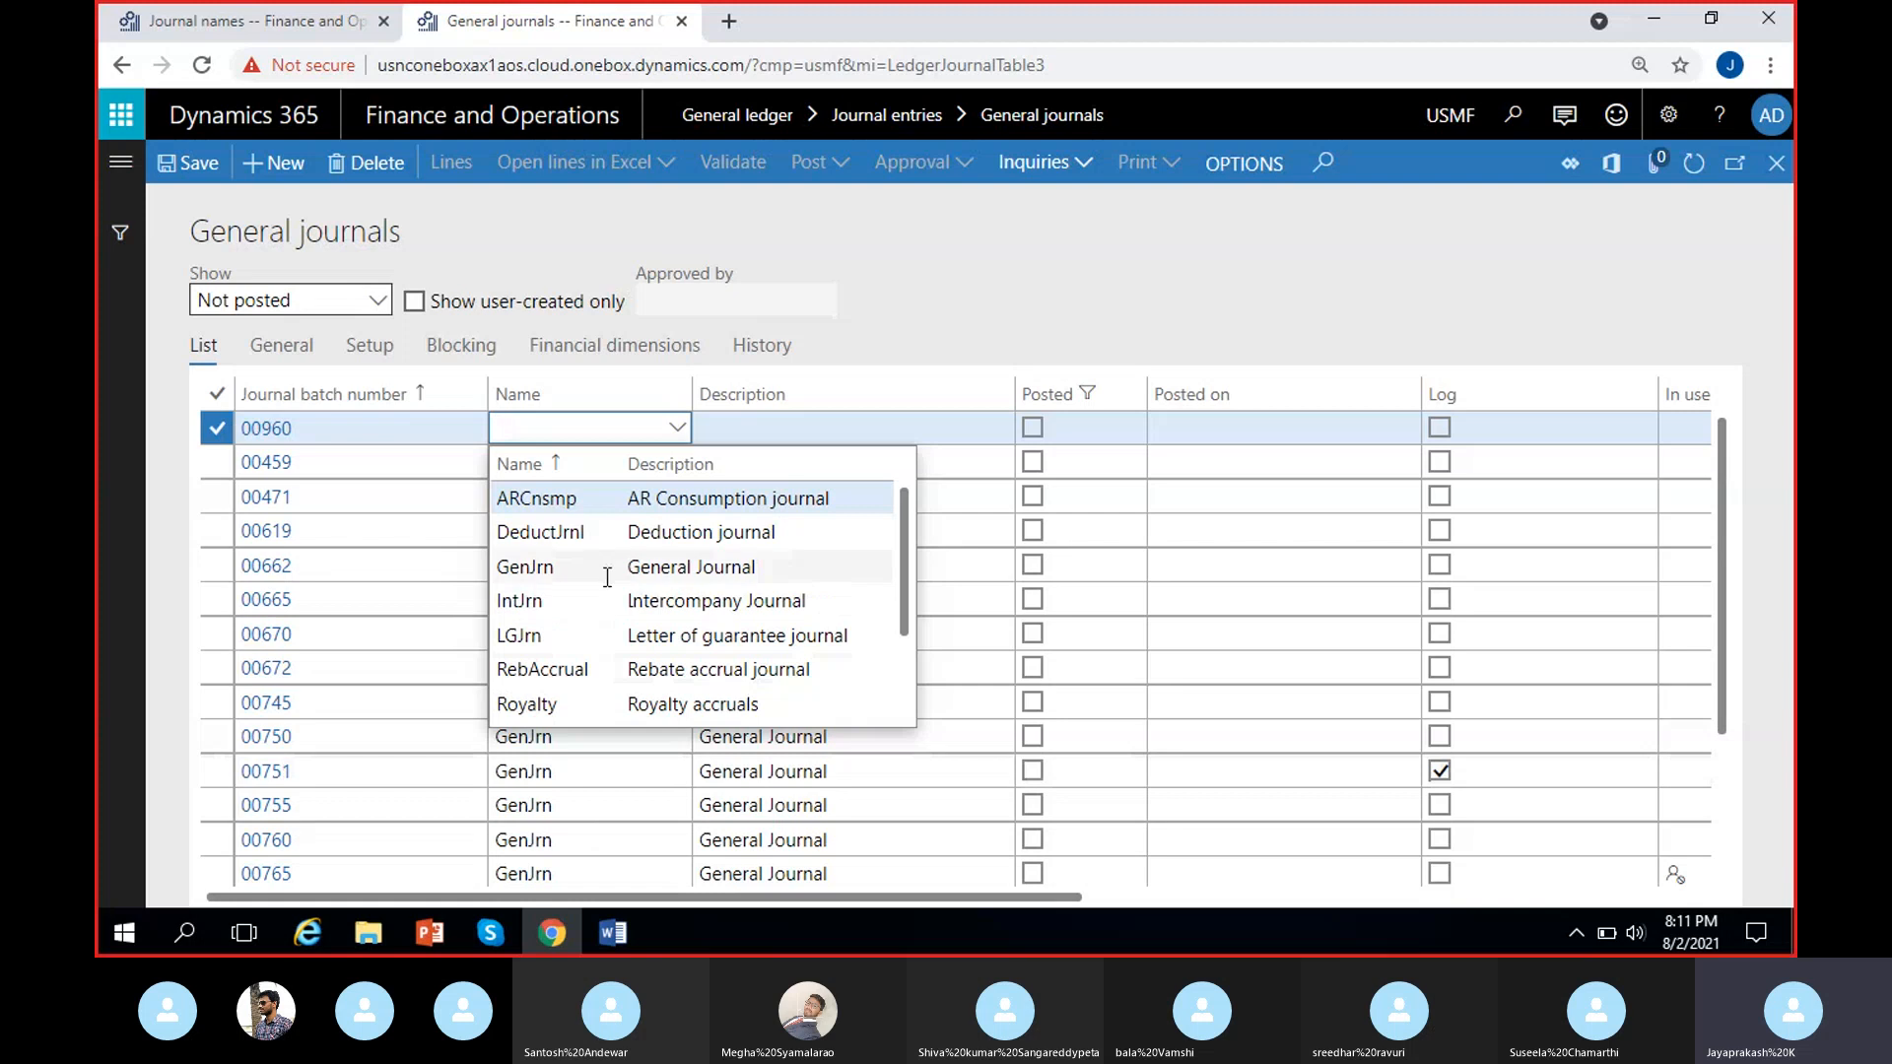
pyautogui.click(670, 574)
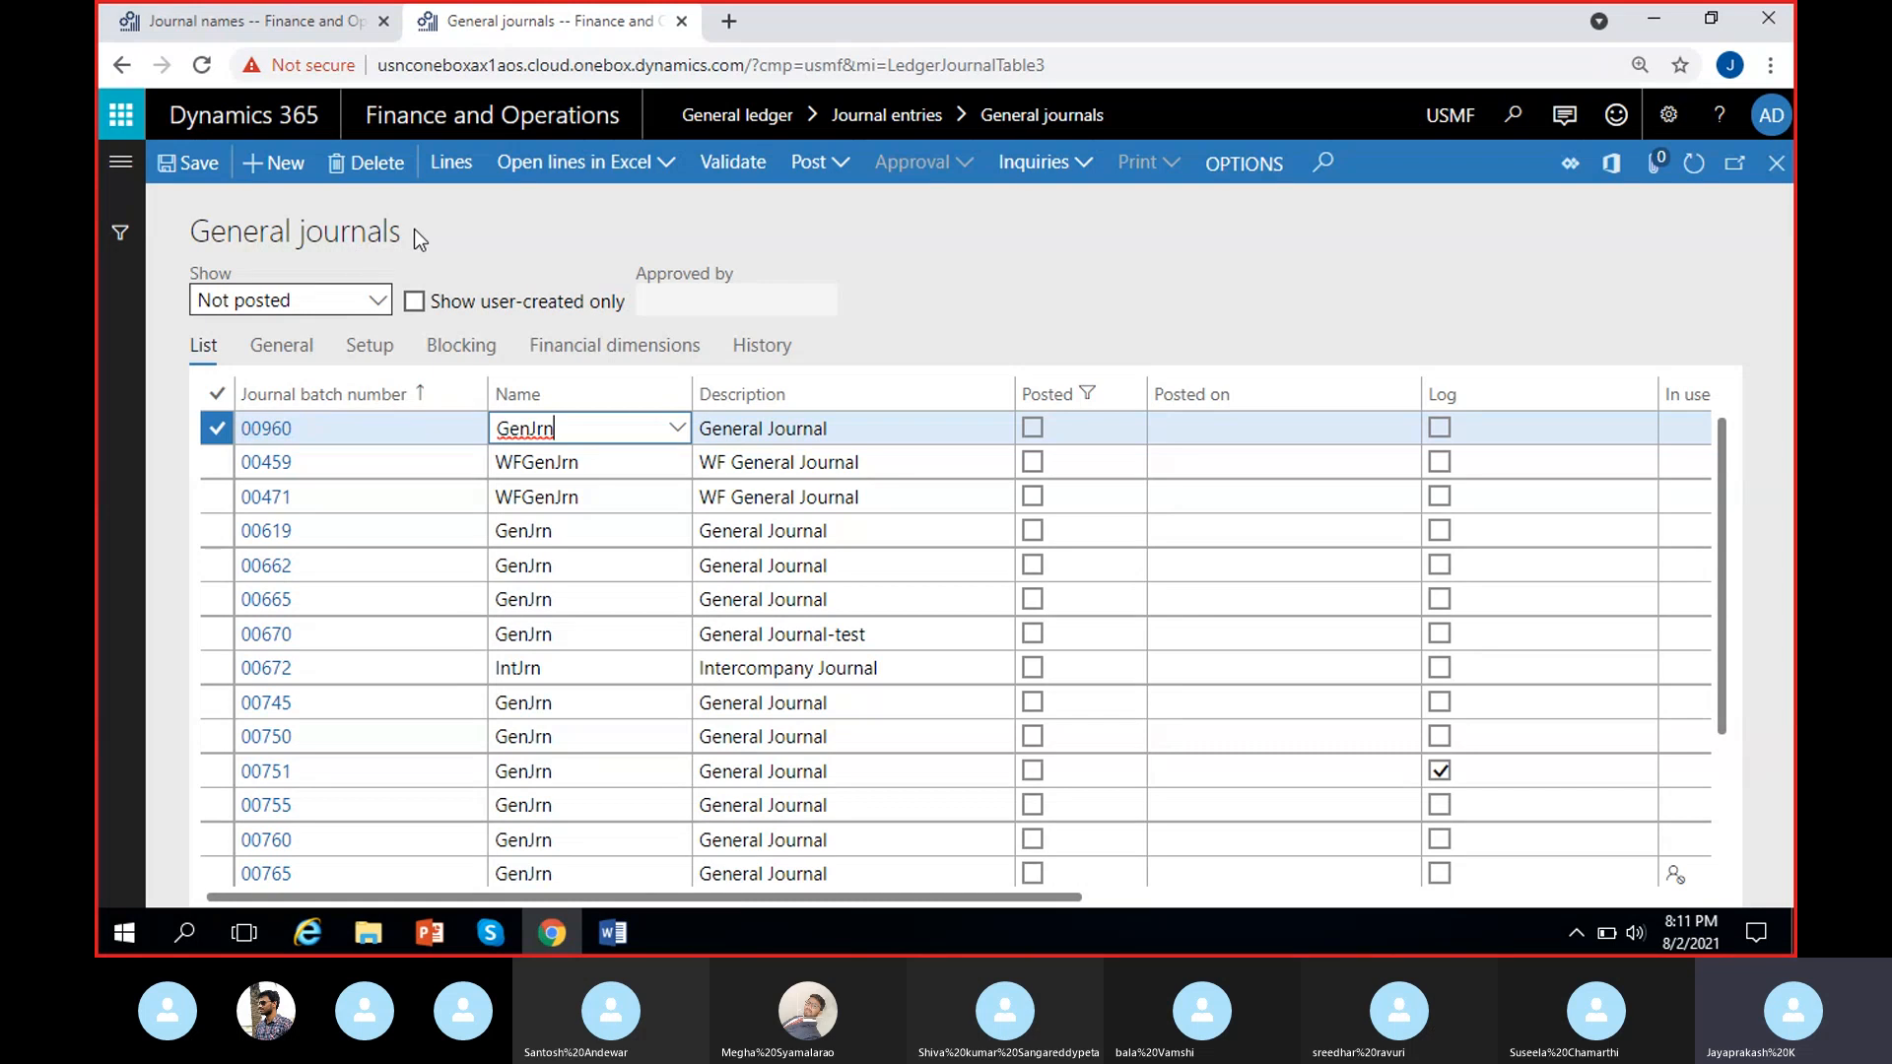
# Open the new GenJrn journal's lines and examine the voucher number on the first line.
pyautogui.click(456, 170)
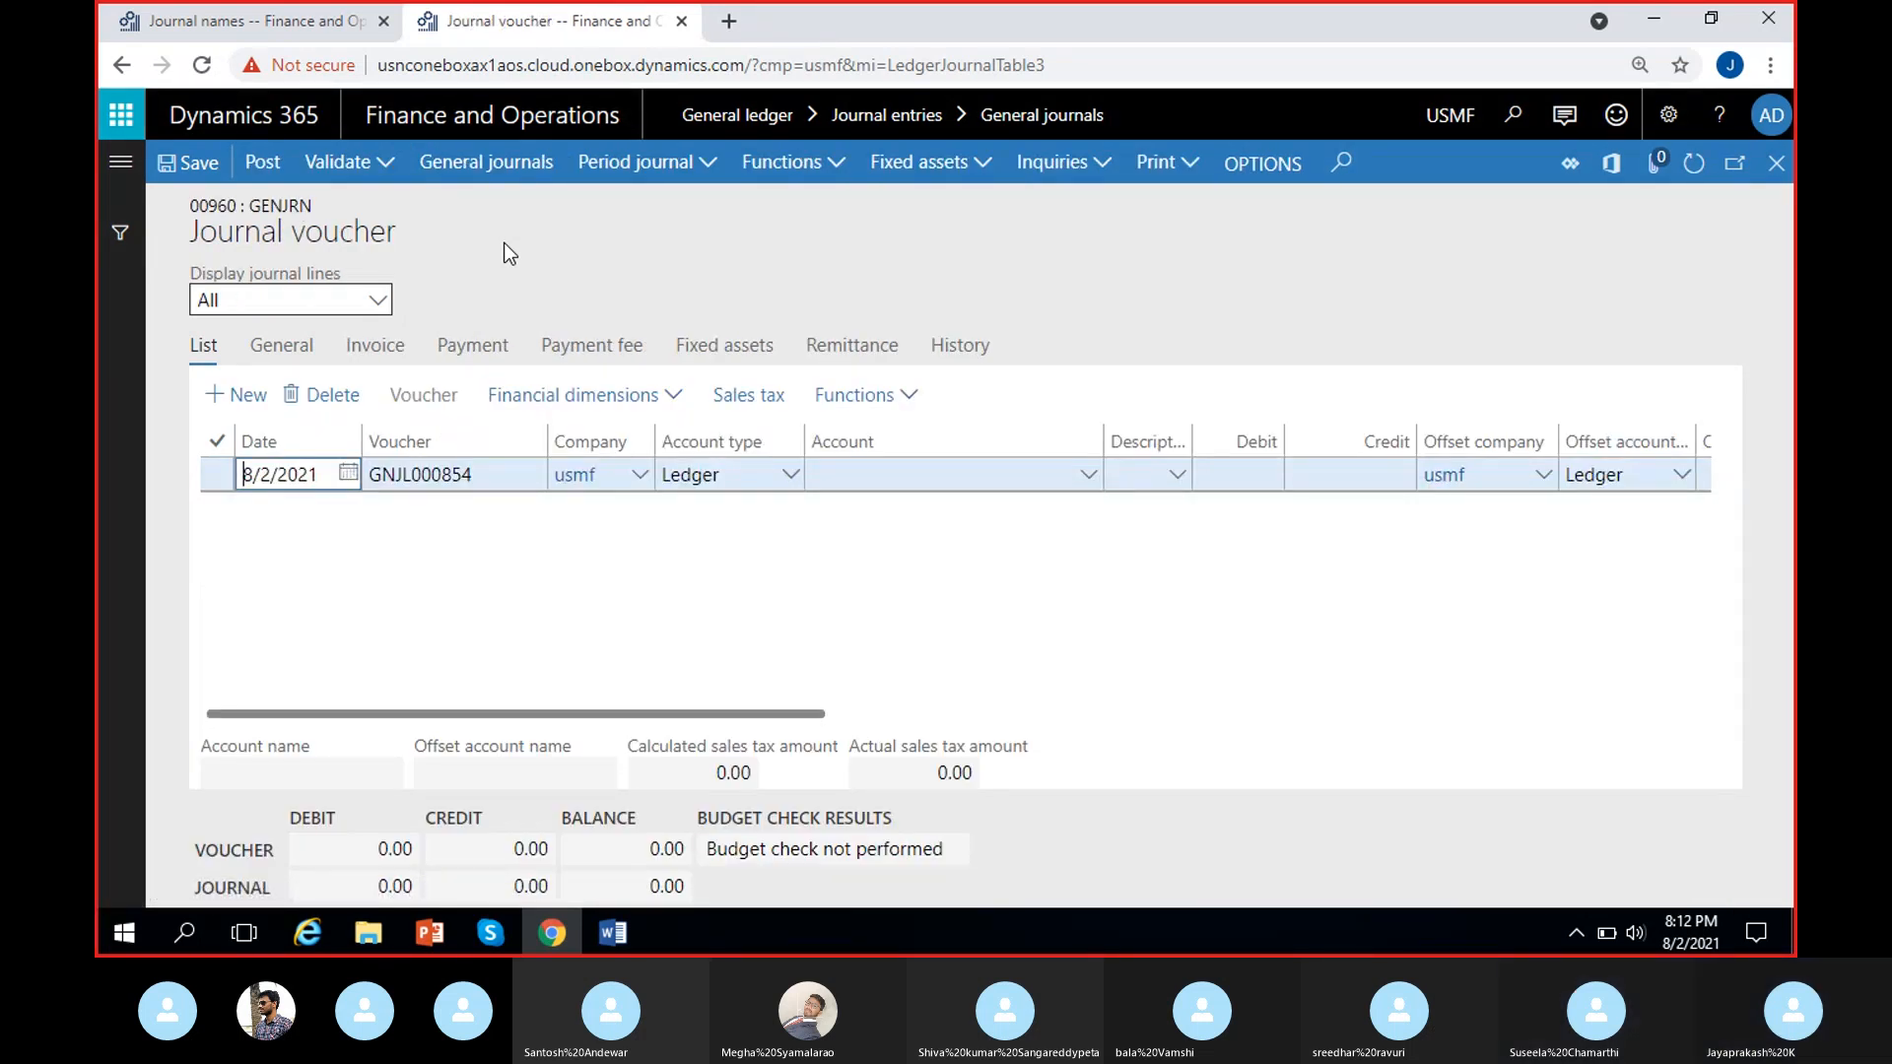
pyautogui.click(471, 538)
pyautogui.click(514, 474)
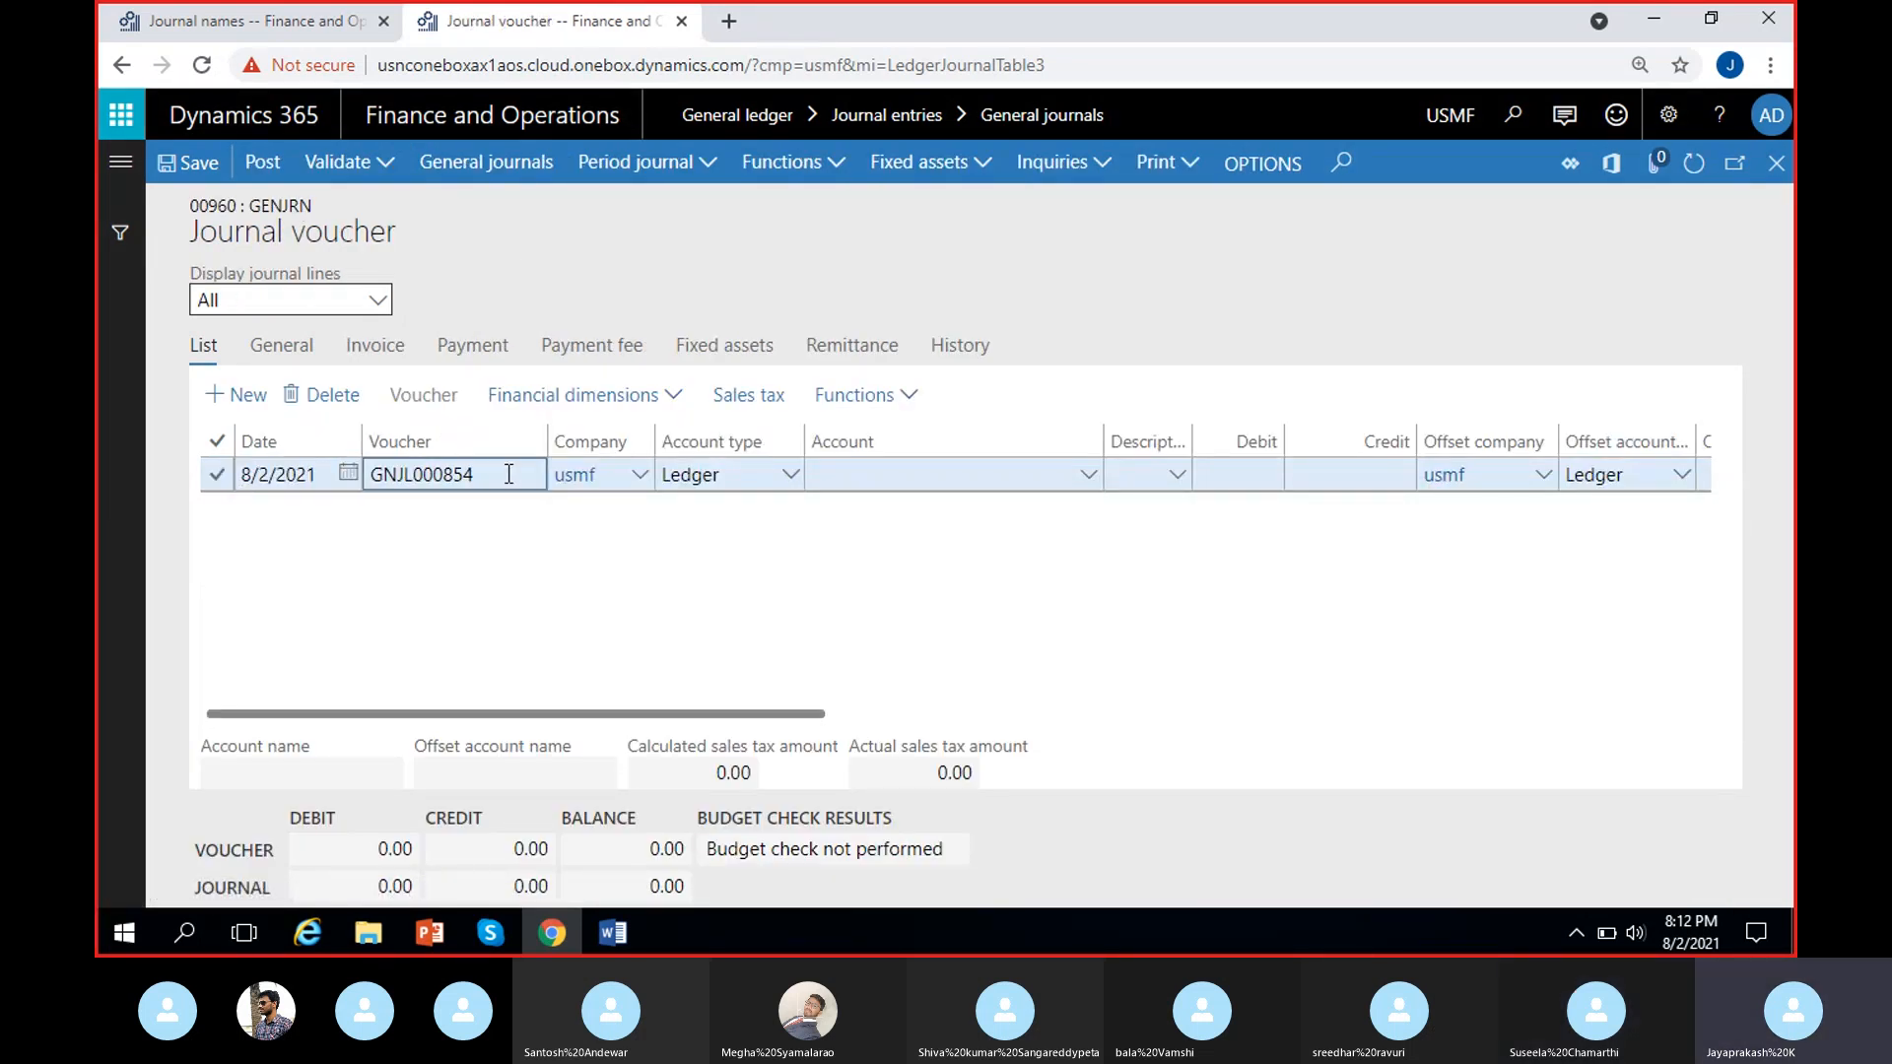
pyautogui.moveTo(510, 474); pyautogui.dragTo(372, 475)
pyautogui.click(370, 523)
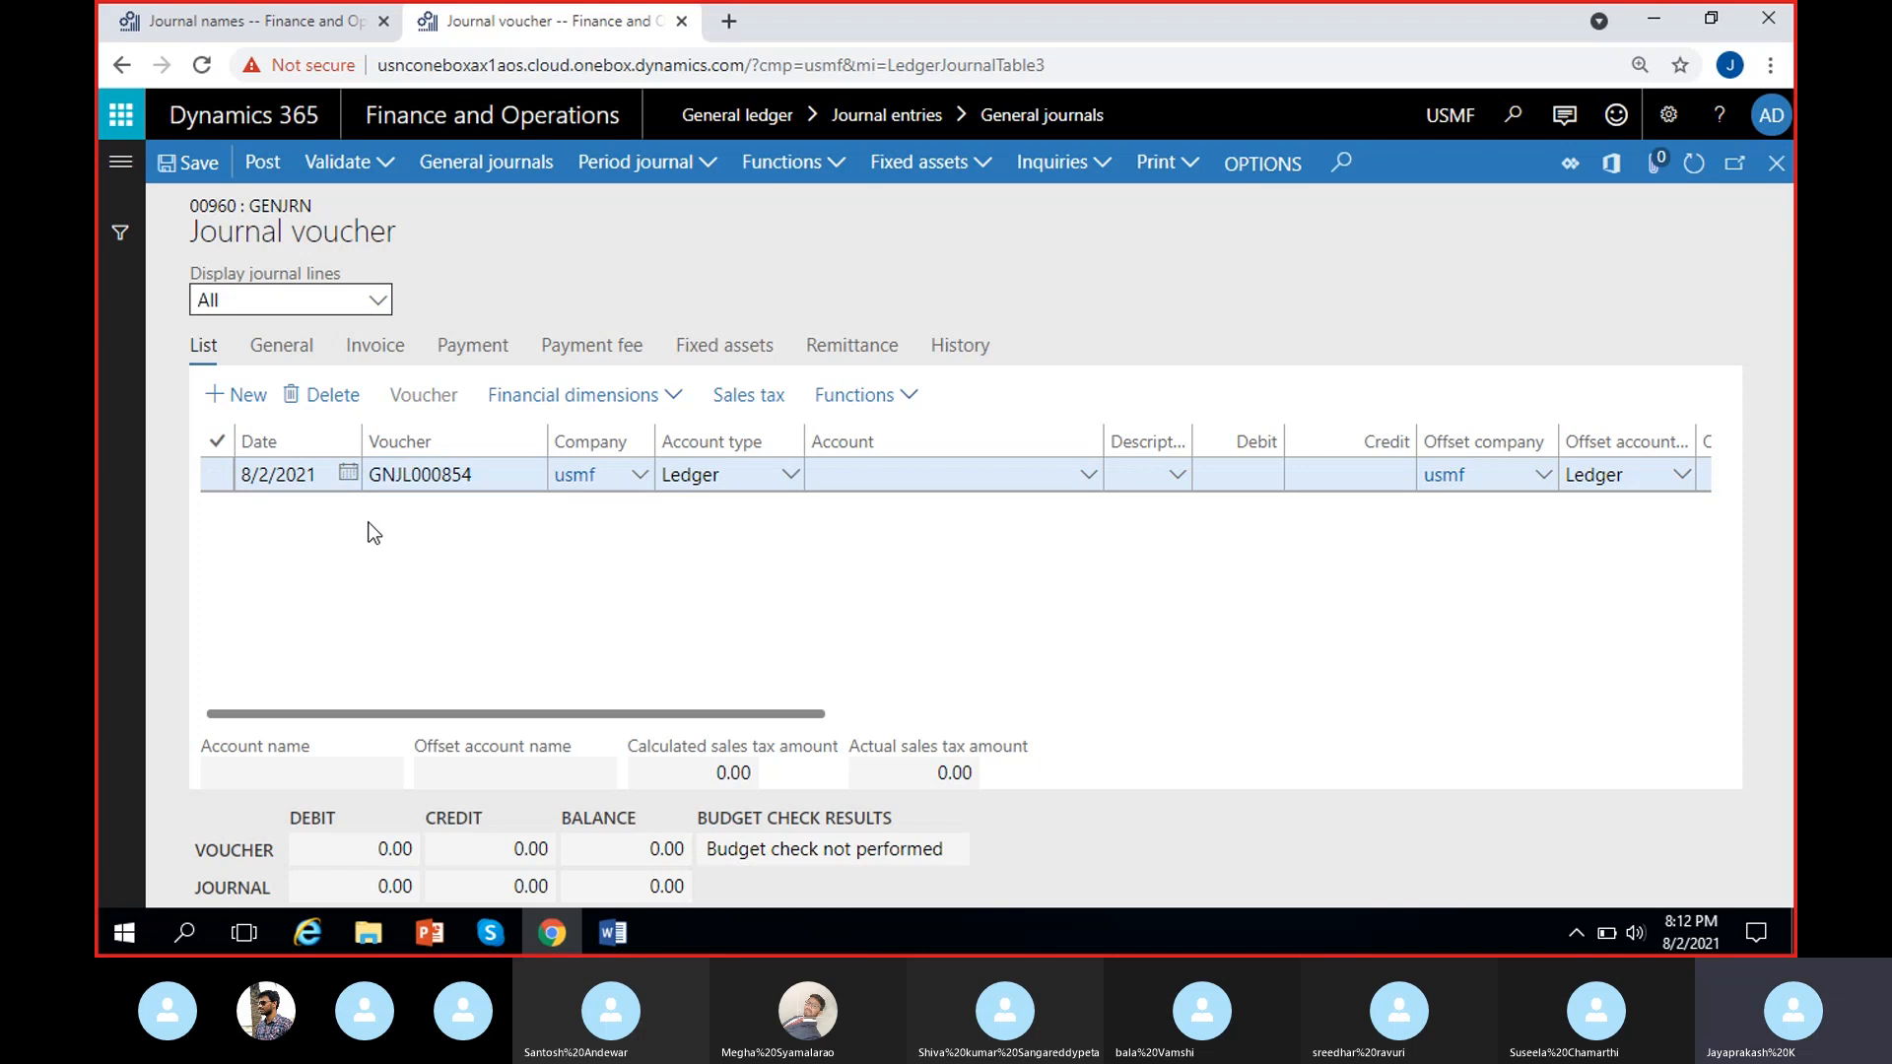
pyautogui.click(372, 474)
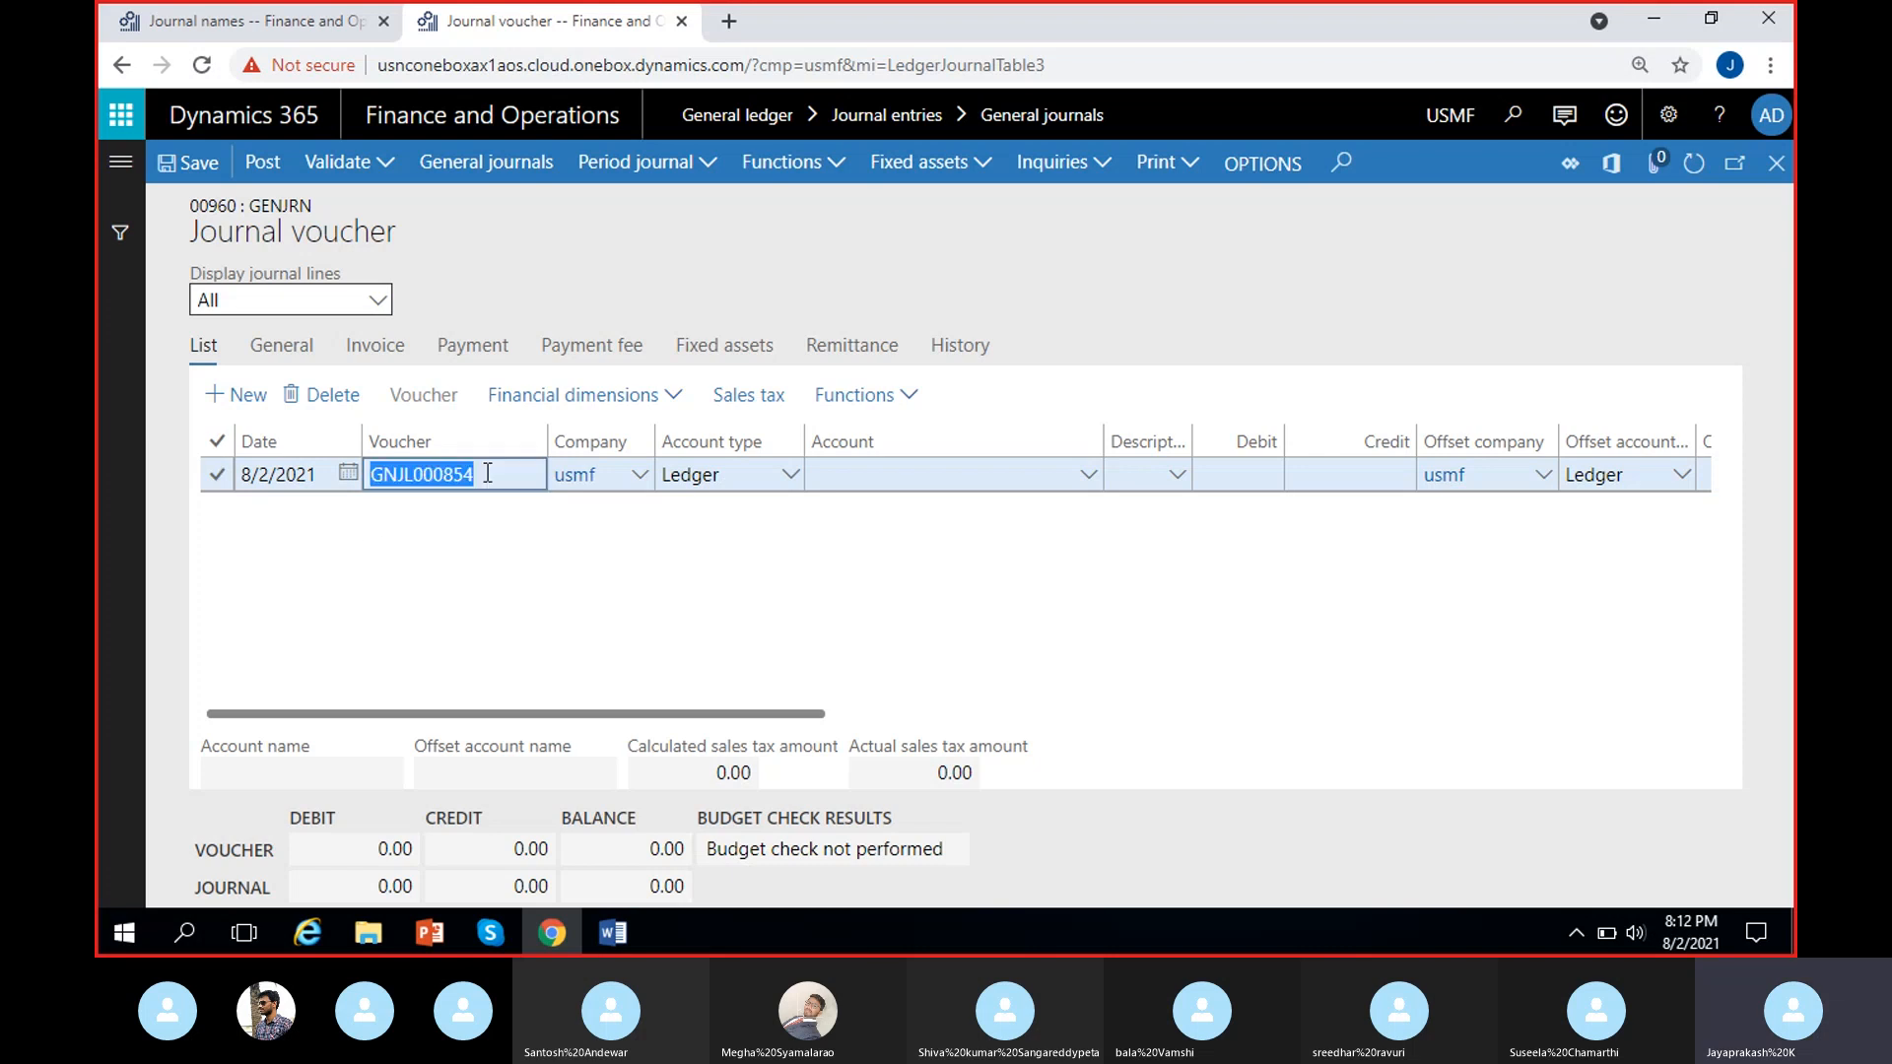
pyautogui.click(434, 478)
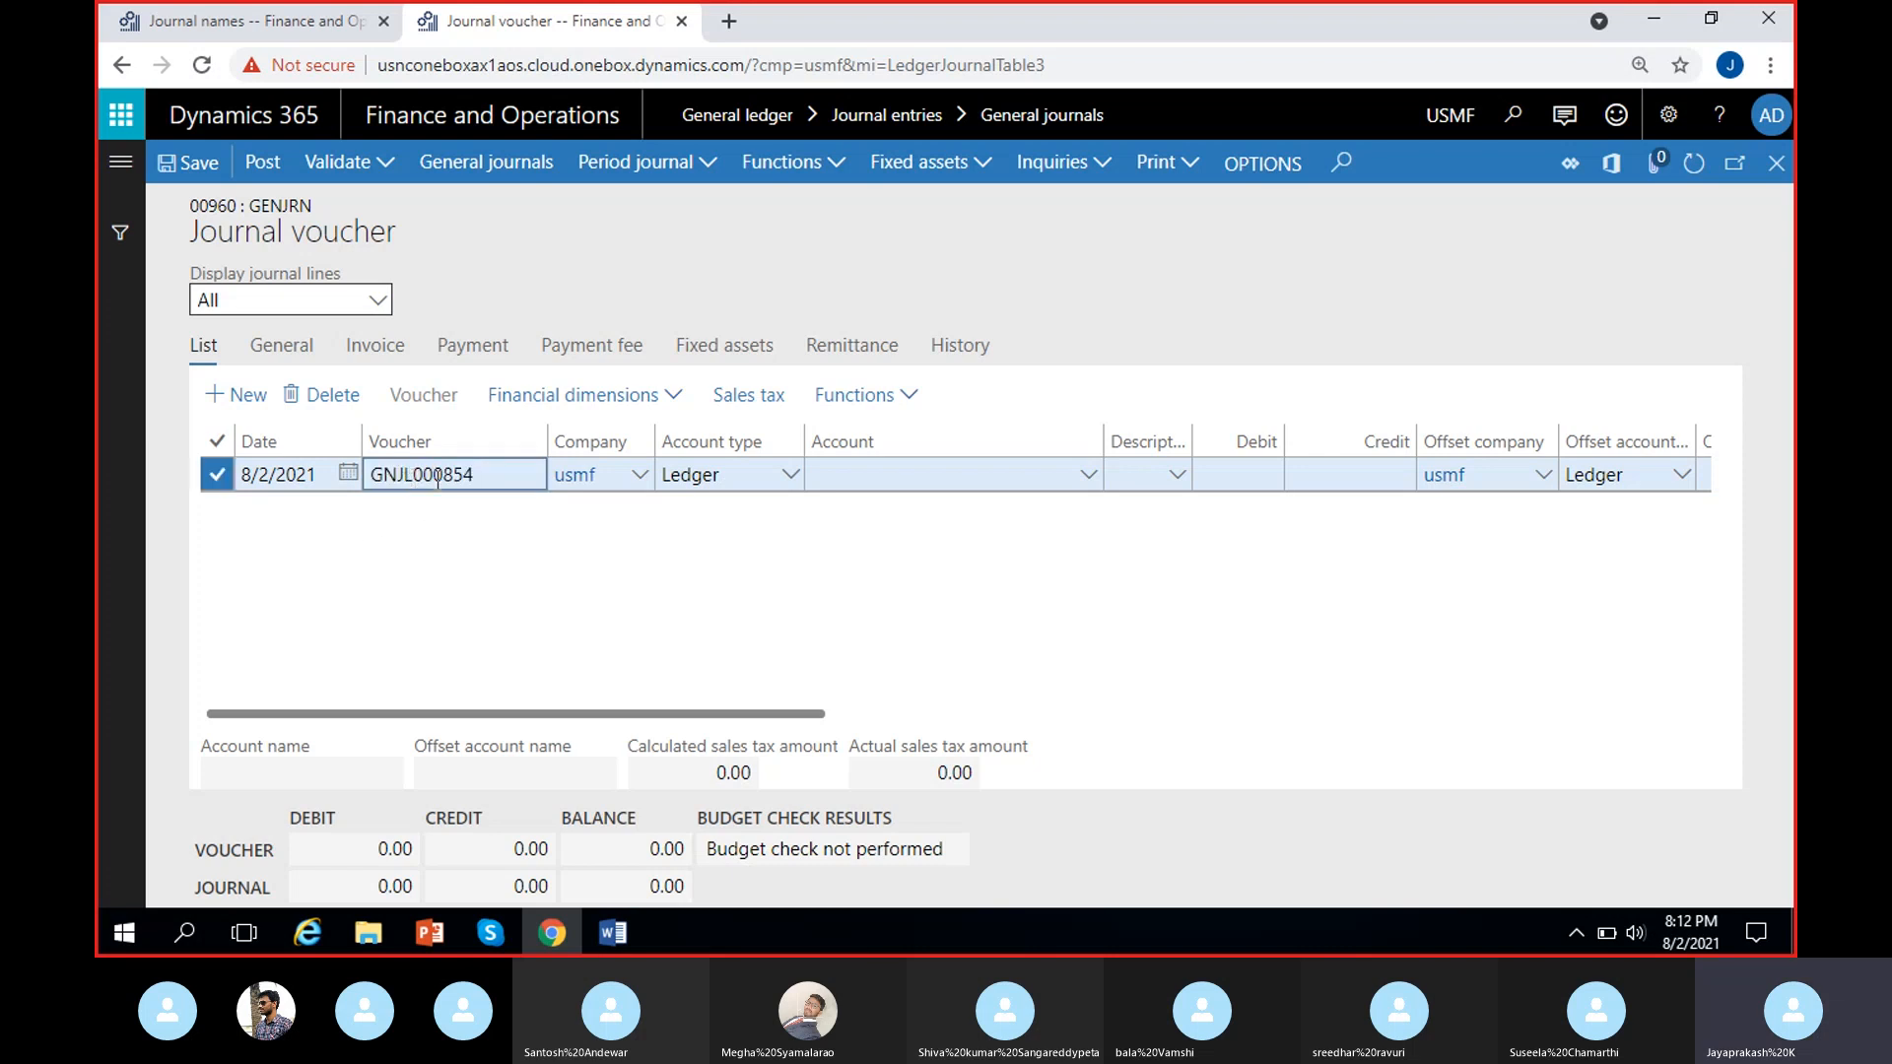
pyautogui.moveTo(494, 475); pyautogui.dragTo(344, 497)
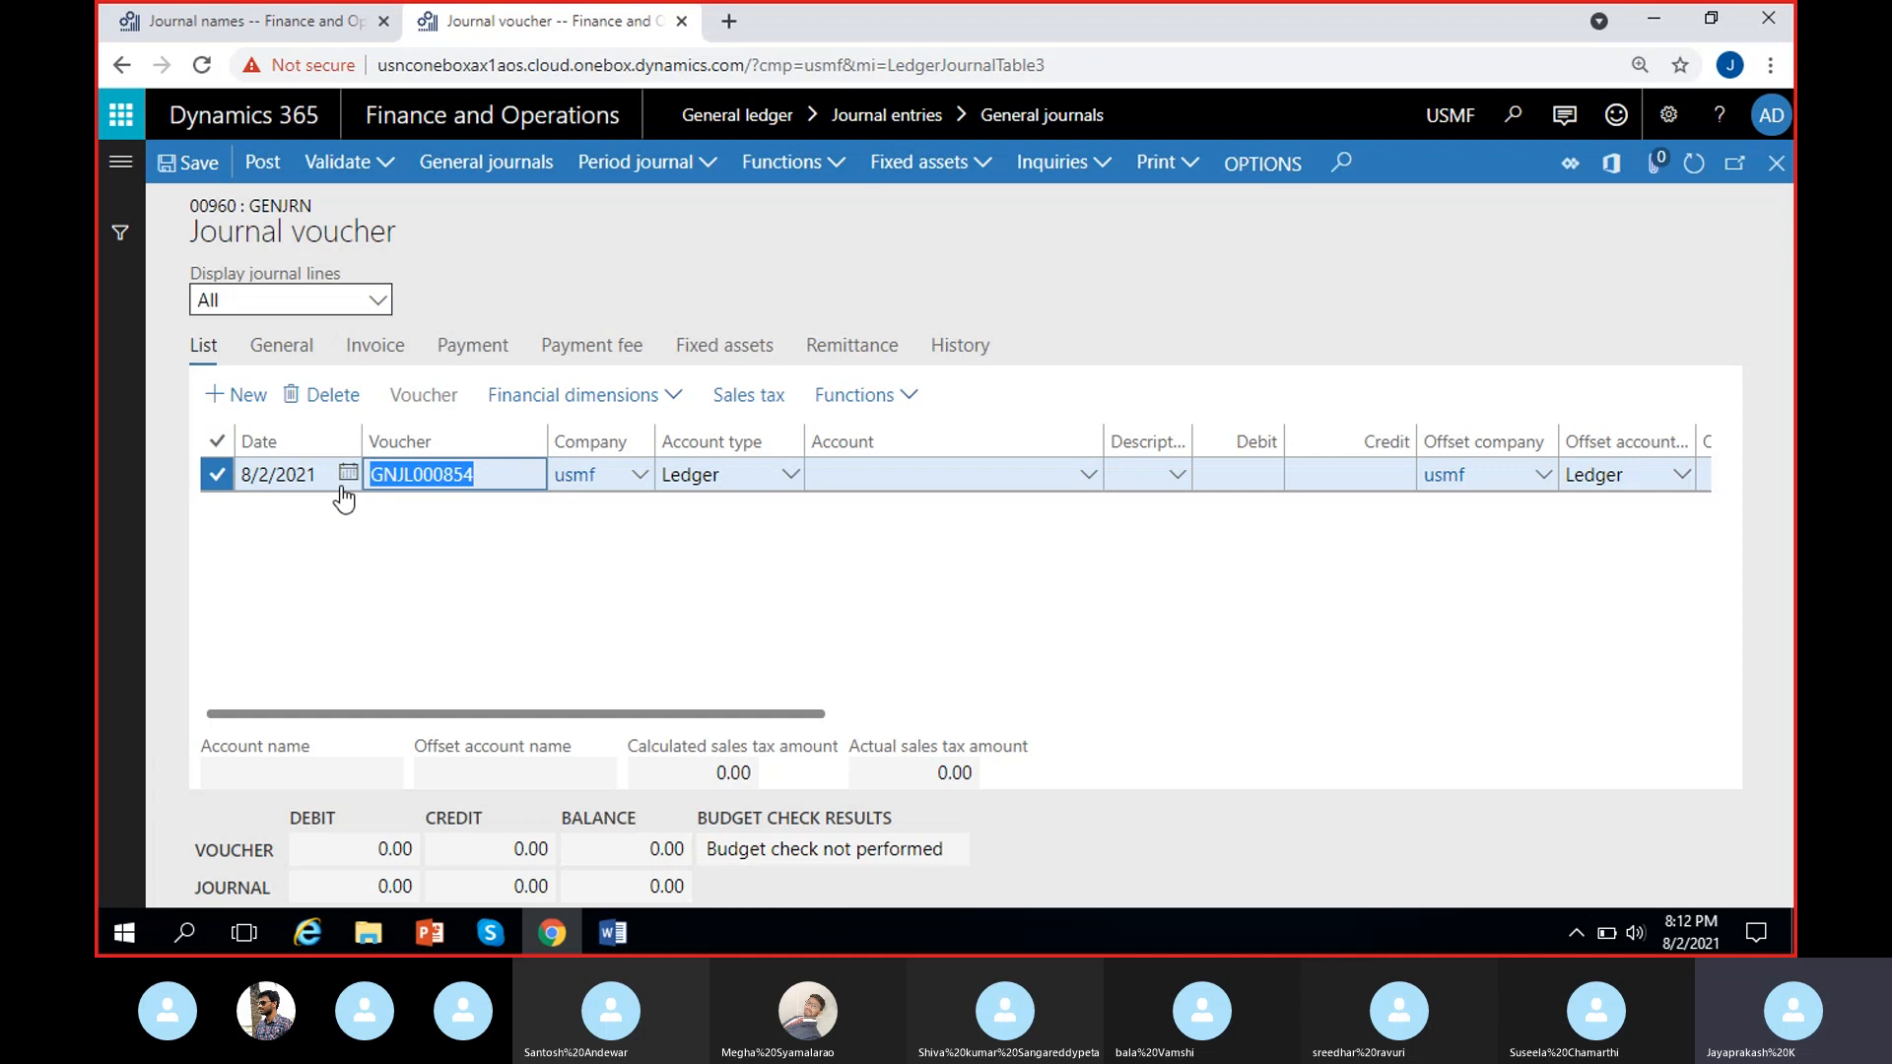
pyautogui.click(398, 483)
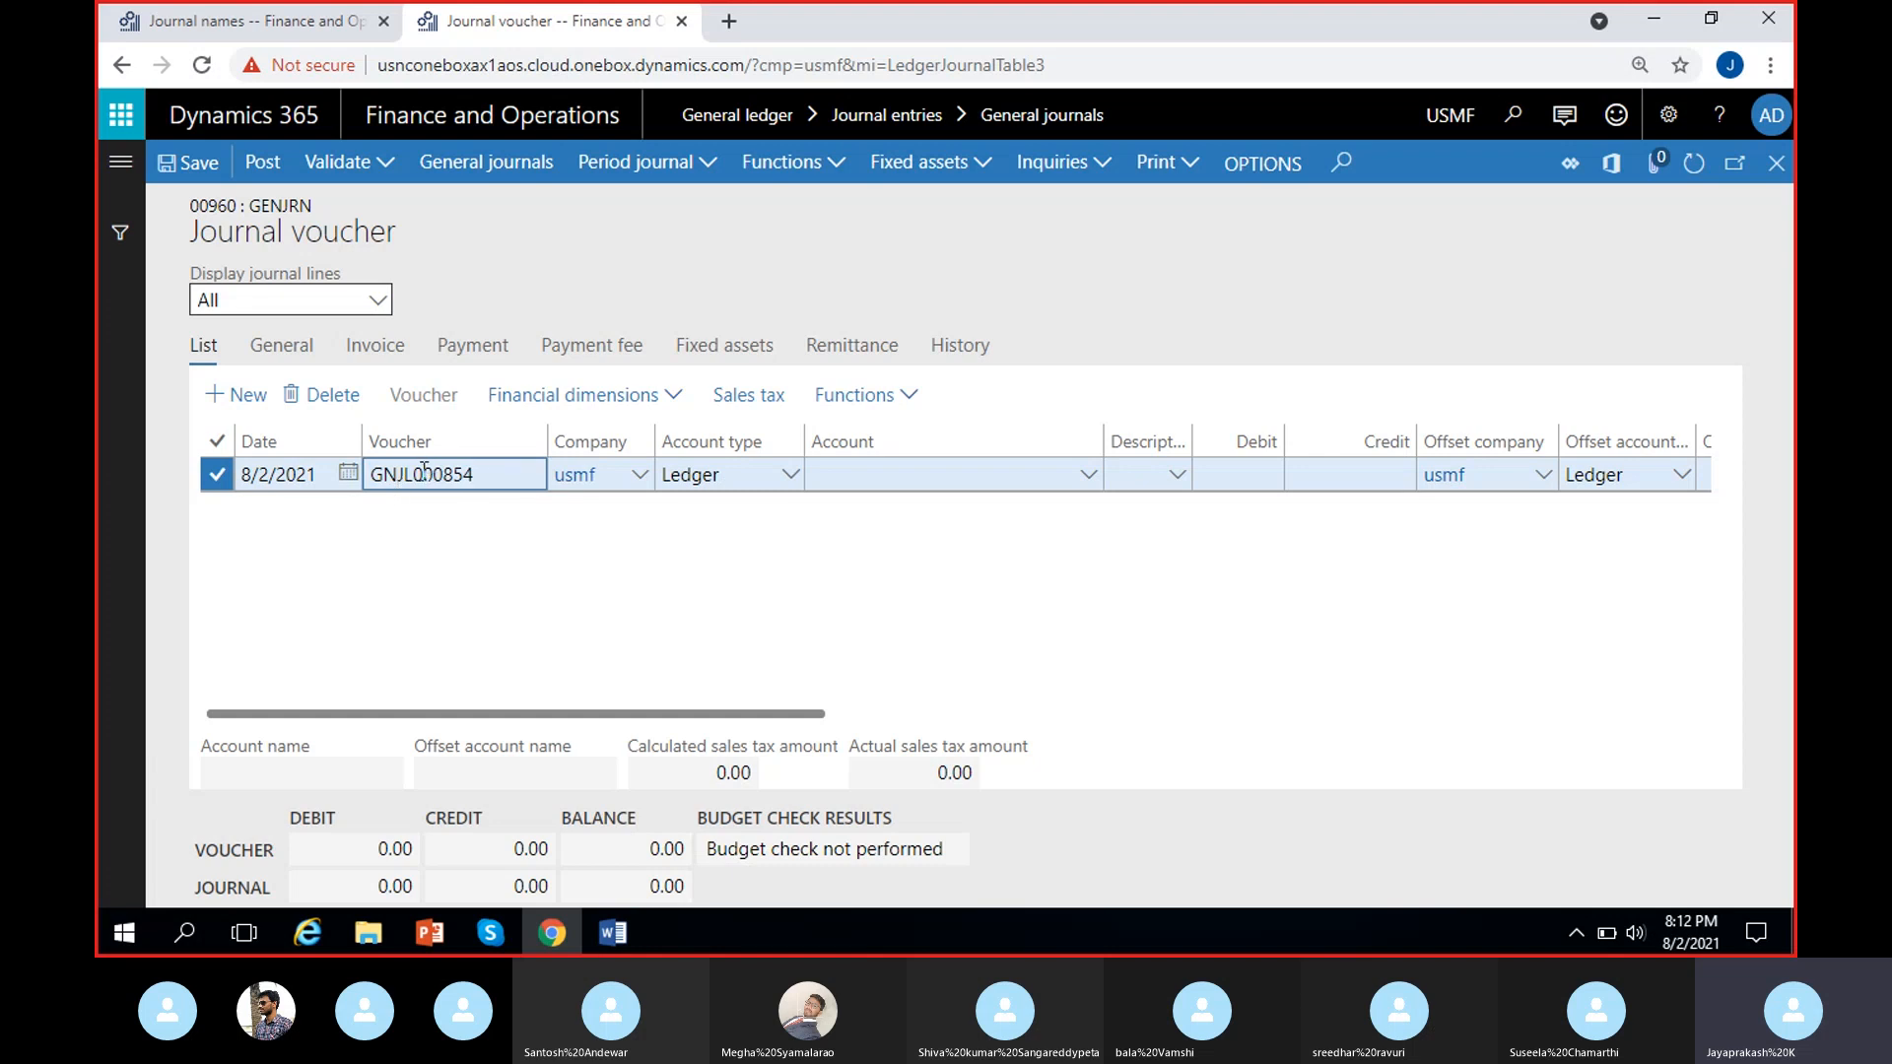
pyautogui.moveTo(413, 475); pyautogui.dragTo(503, 471)
pyautogui.click(389, 549)
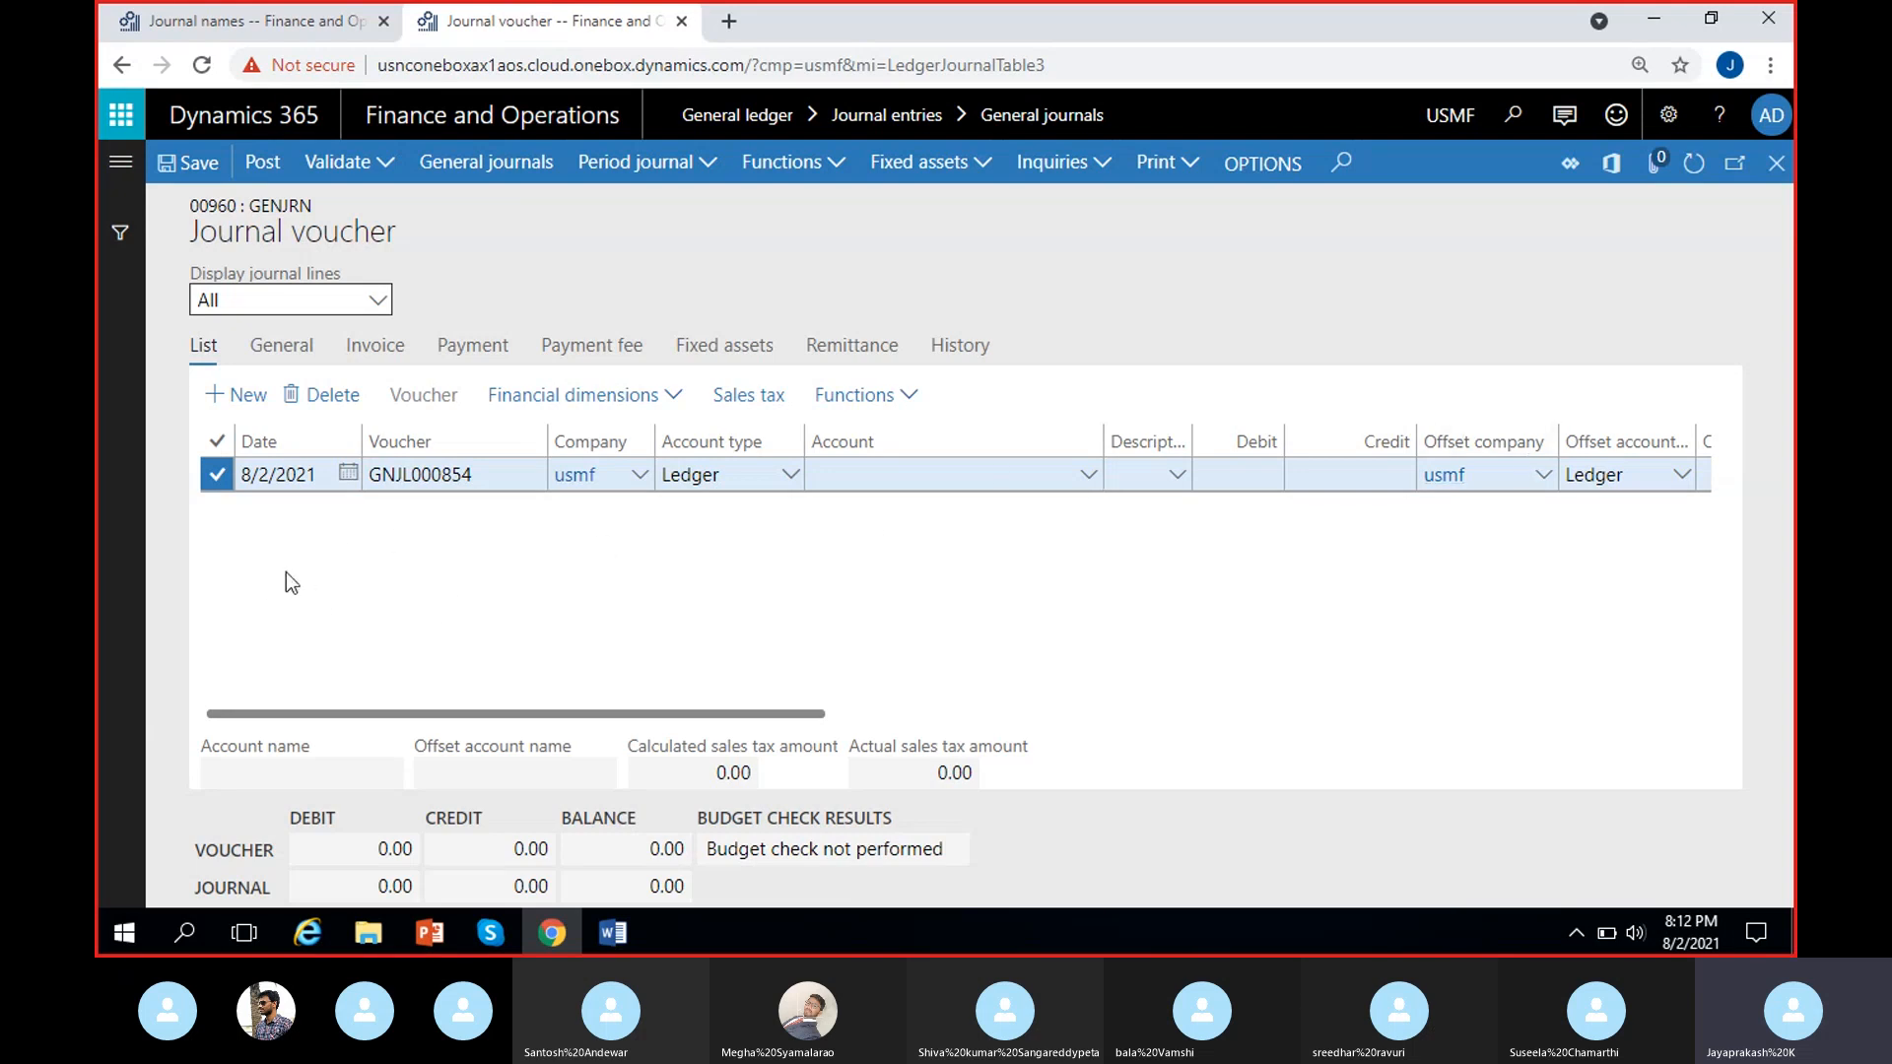
pyautogui.moveTo(488, 484)
pyautogui.mouseDown()
pyautogui.moveTo(375, 477)
pyautogui.moveTo(480, 479)
pyautogui.mouseUp()
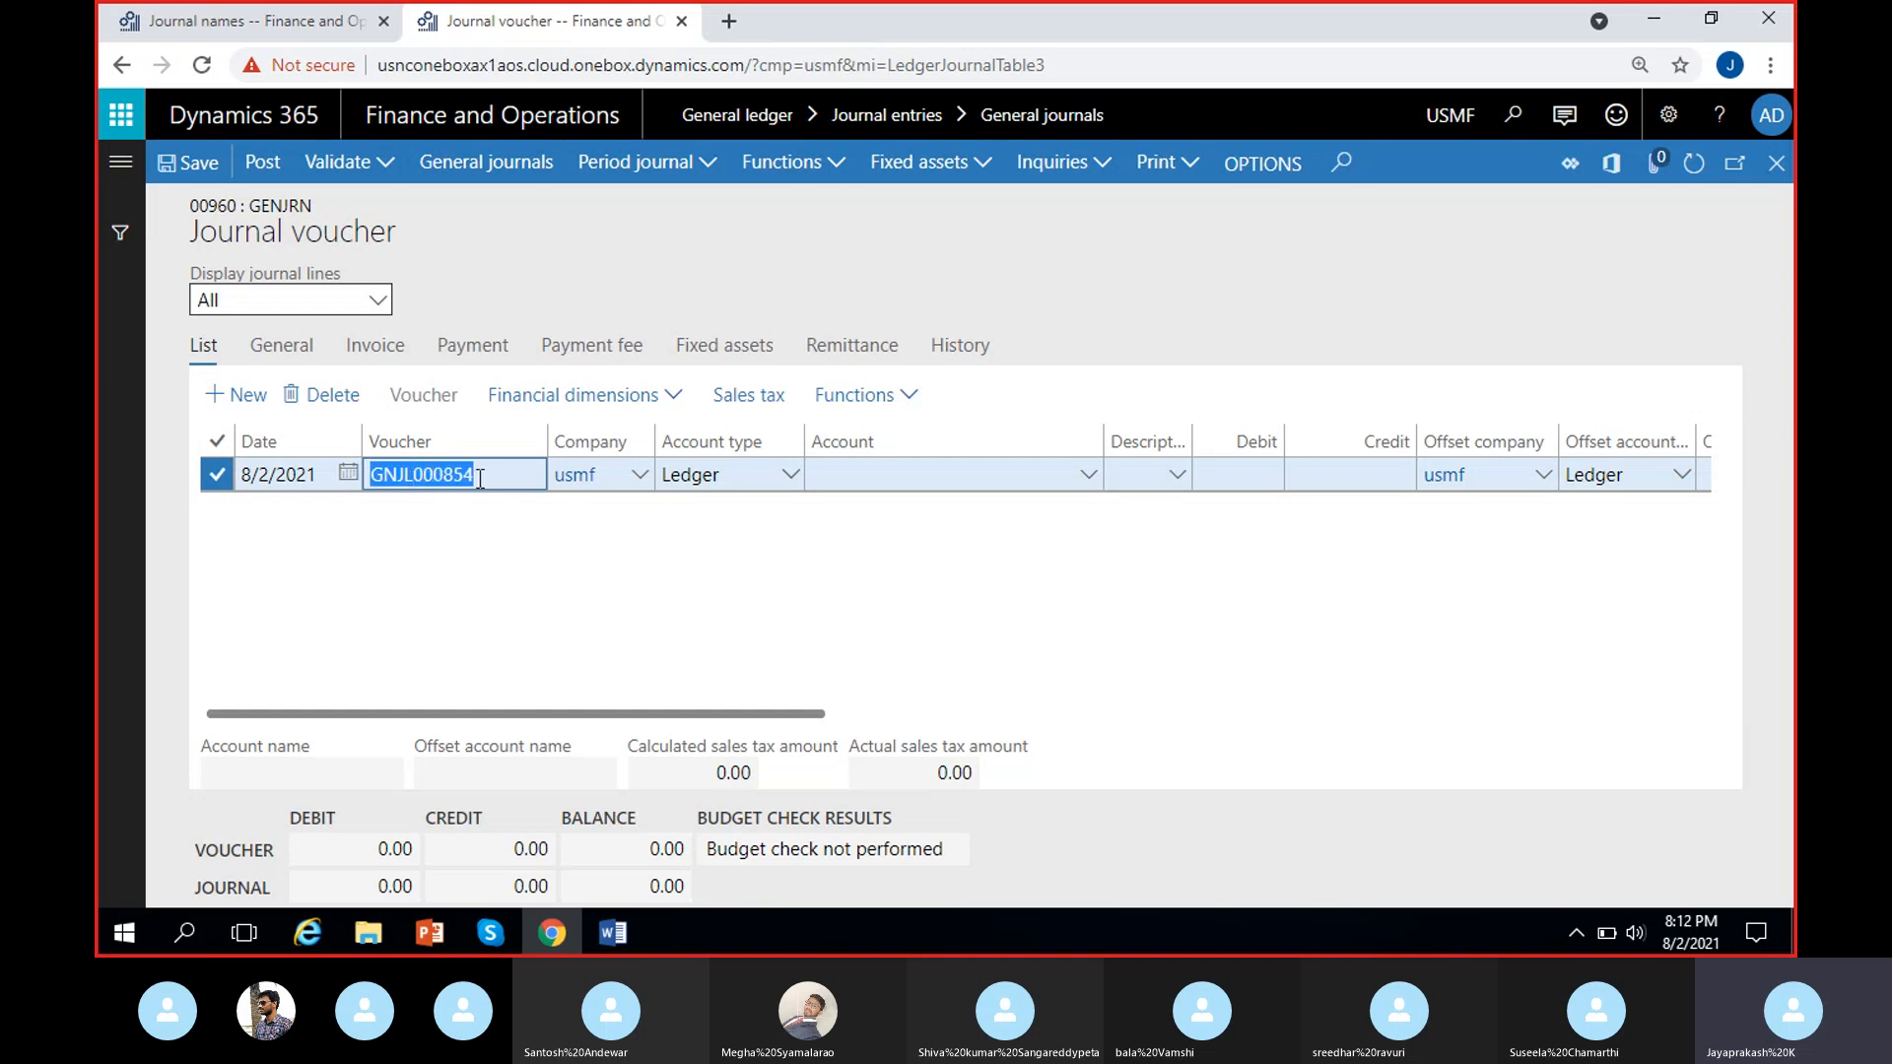
pyautogui.click(475, 567)
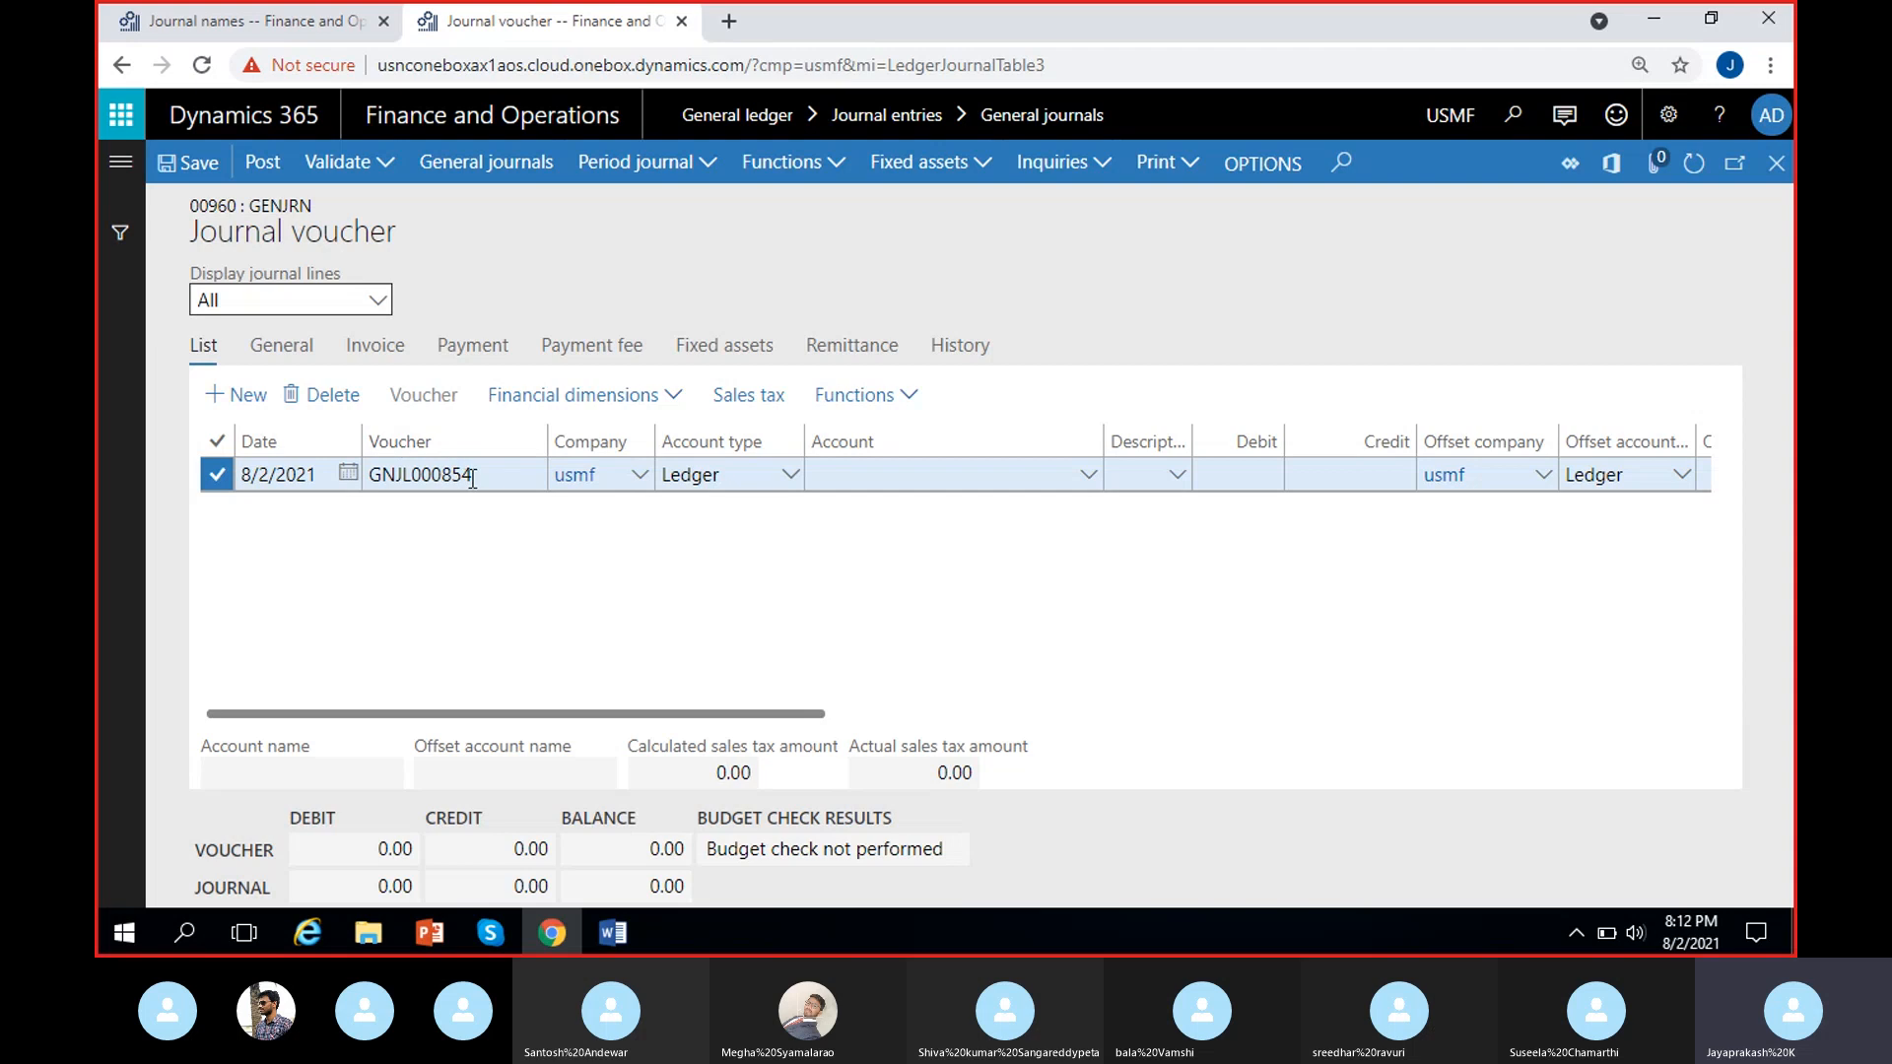
pyautogui.moveTo(476, 477); pyautogui.dragTo(383, 477)
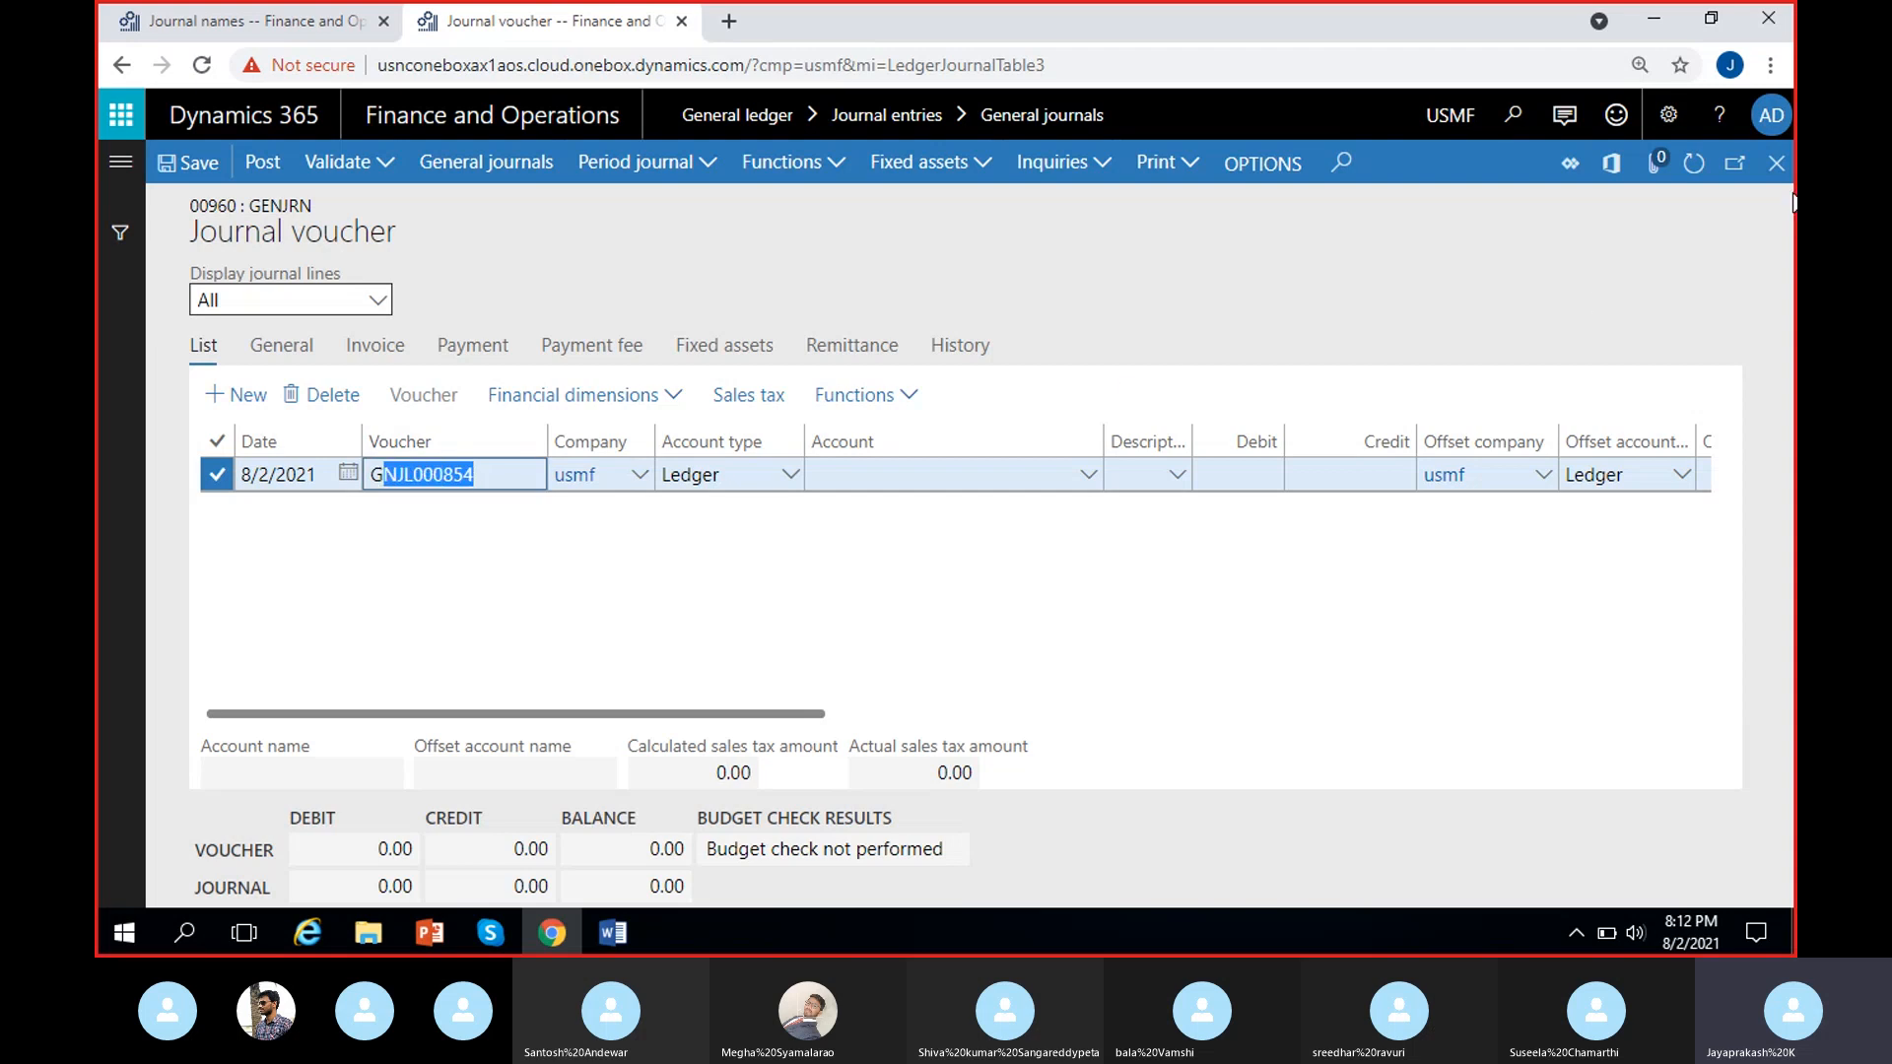
# Return to the General journals list and check the Voucher series field of MRF's GenJournal journal name.
pyautogui.click(1643, 352)
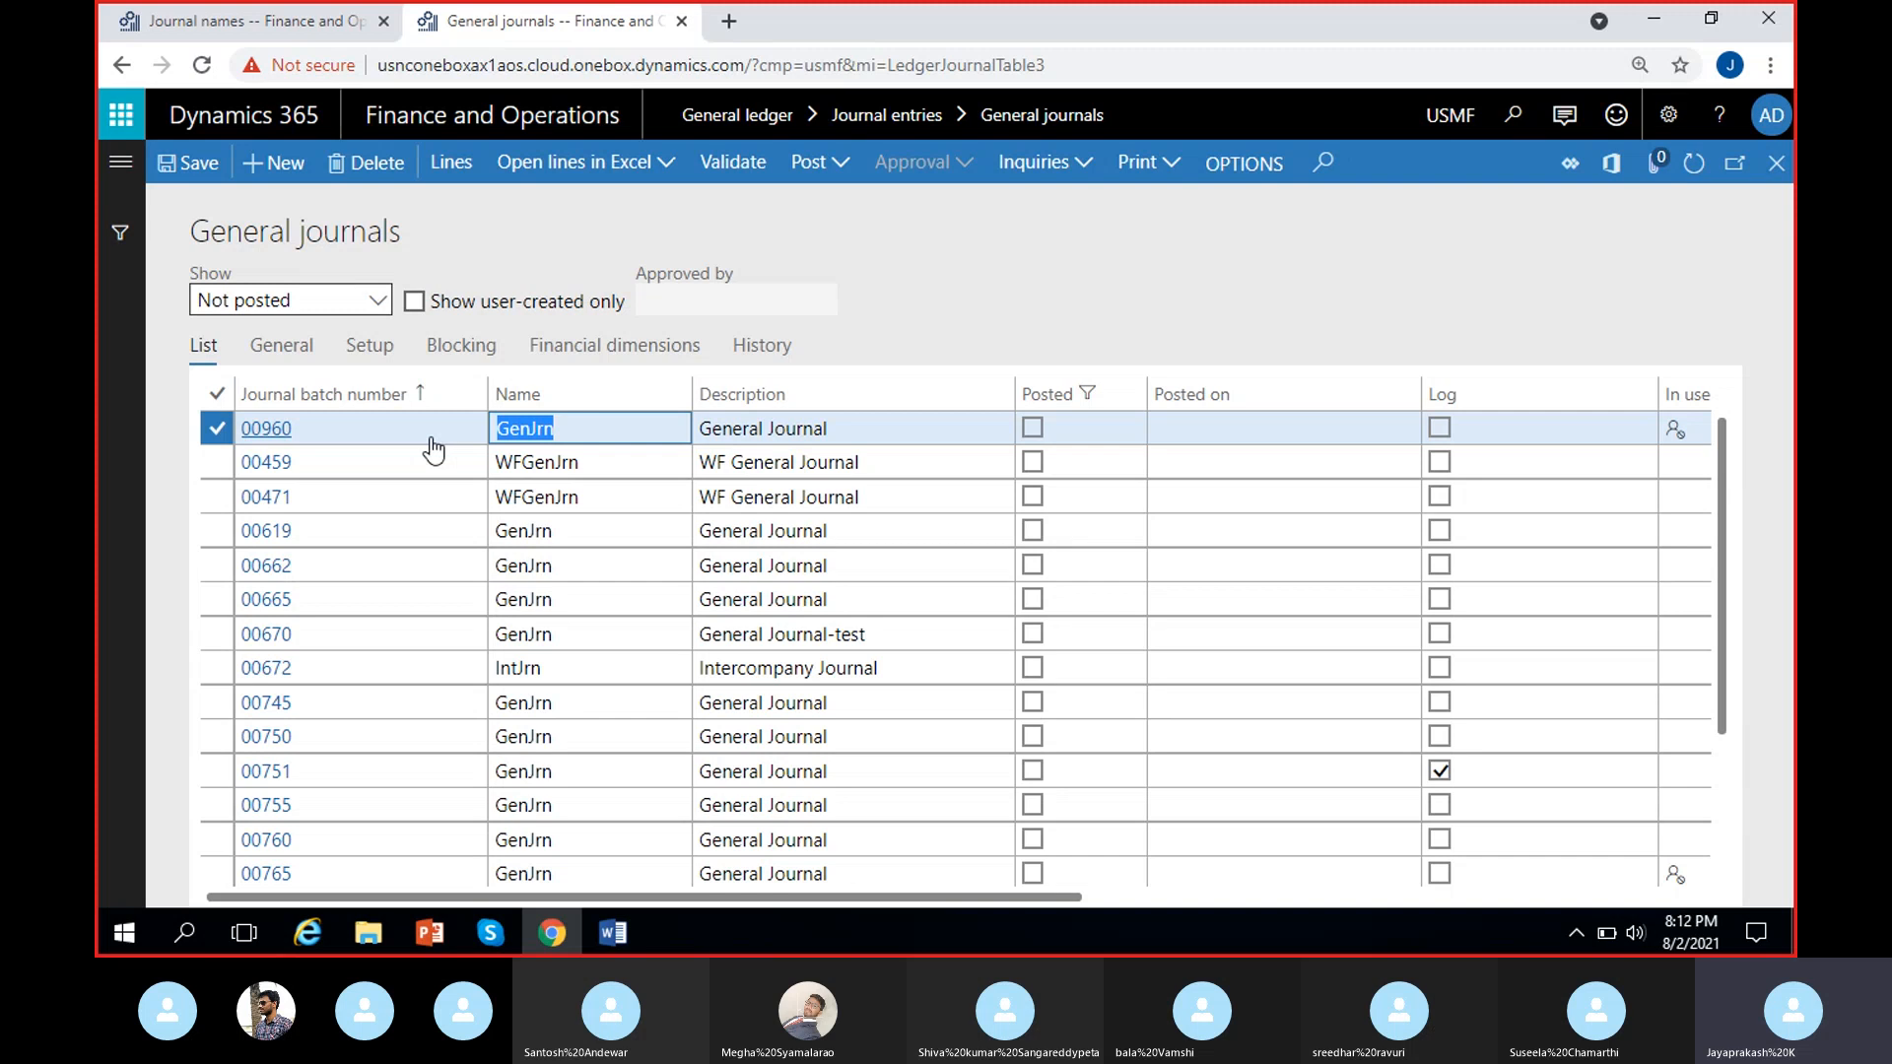
pyautogui.click(603, 433)
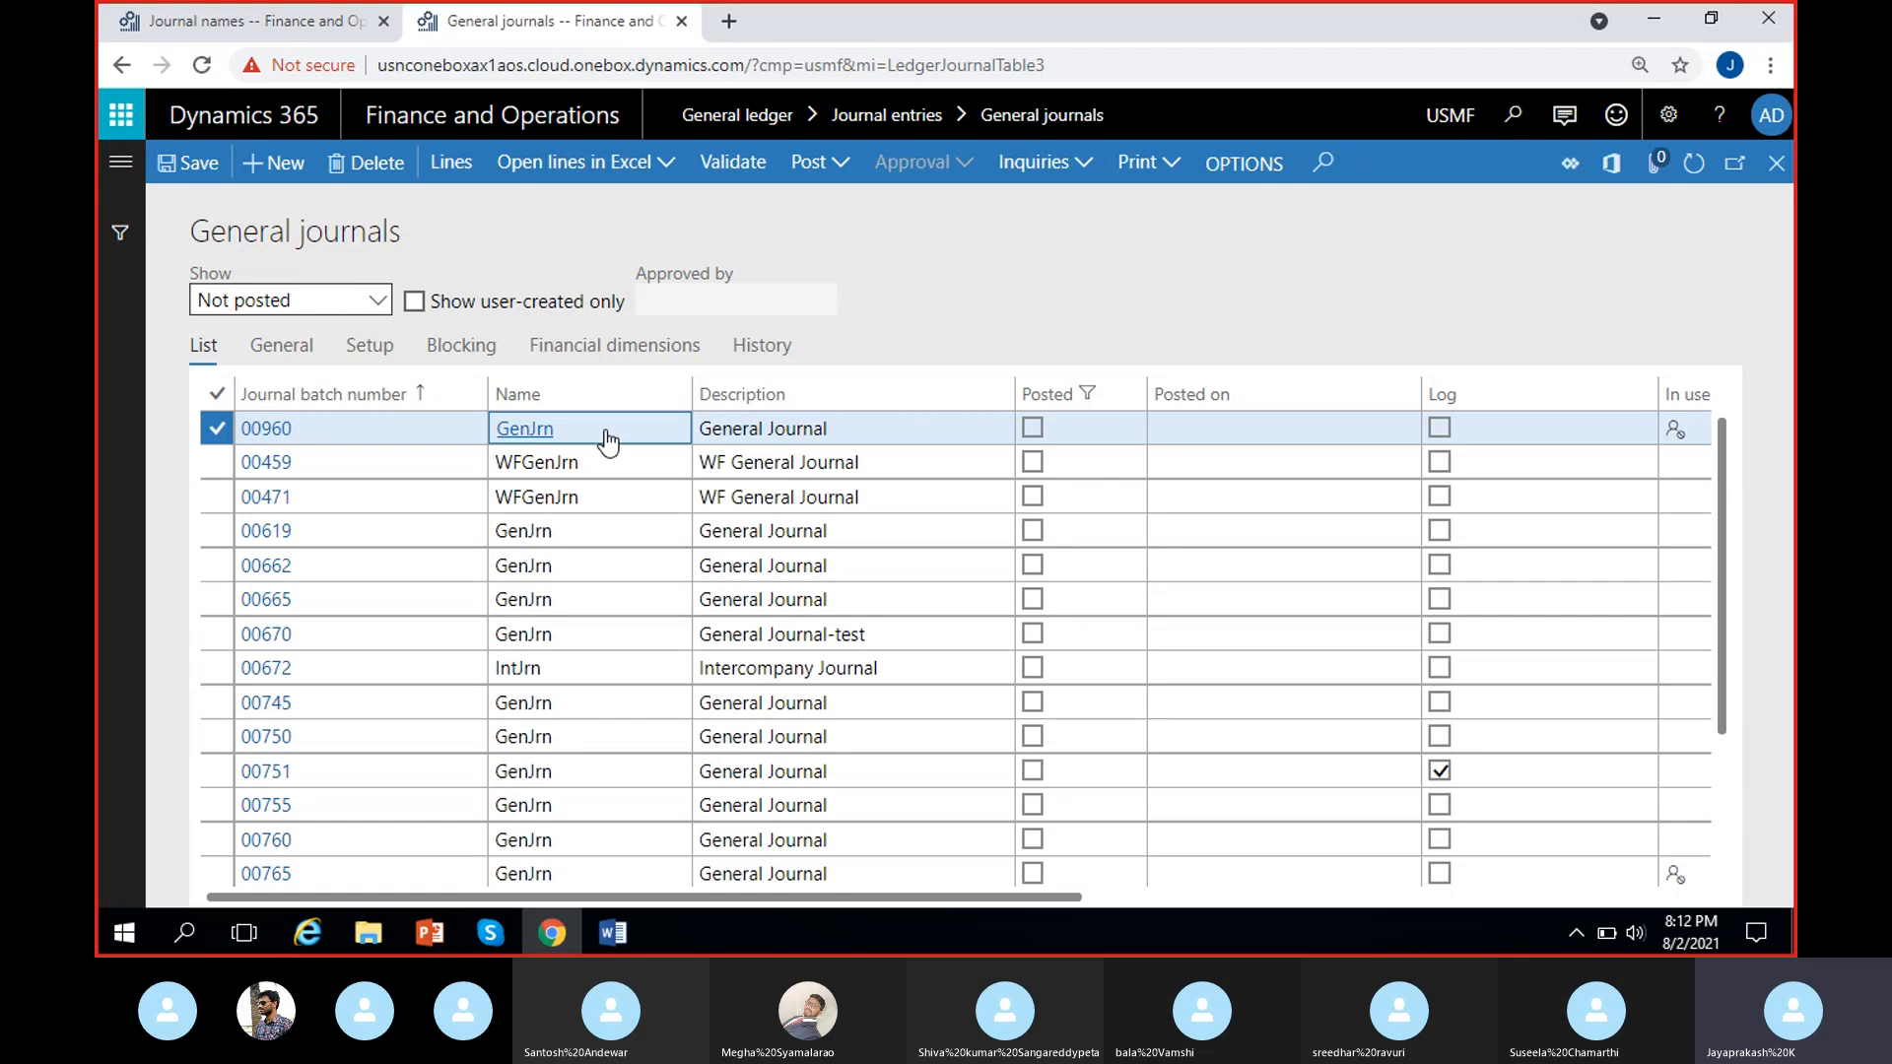
pyautogui.click(247, 20)
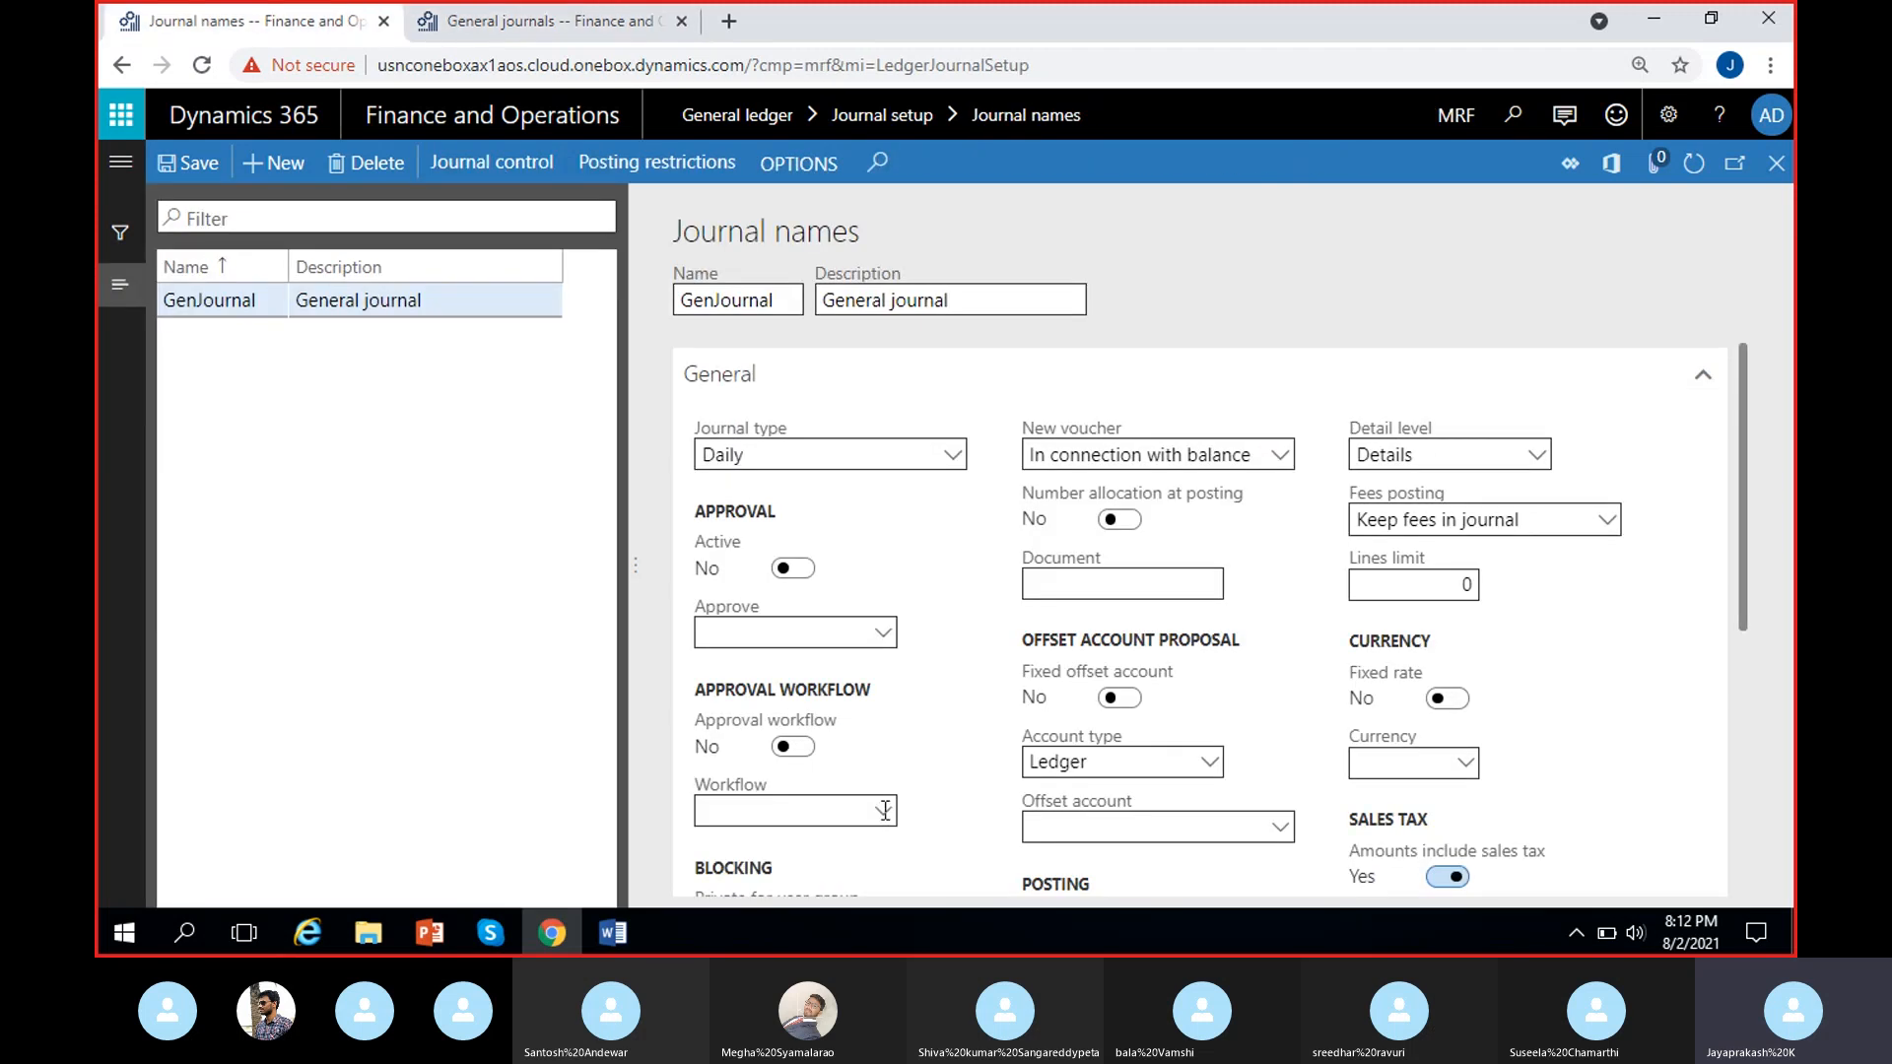
pyautogui.scroll(-5, 907, 719)
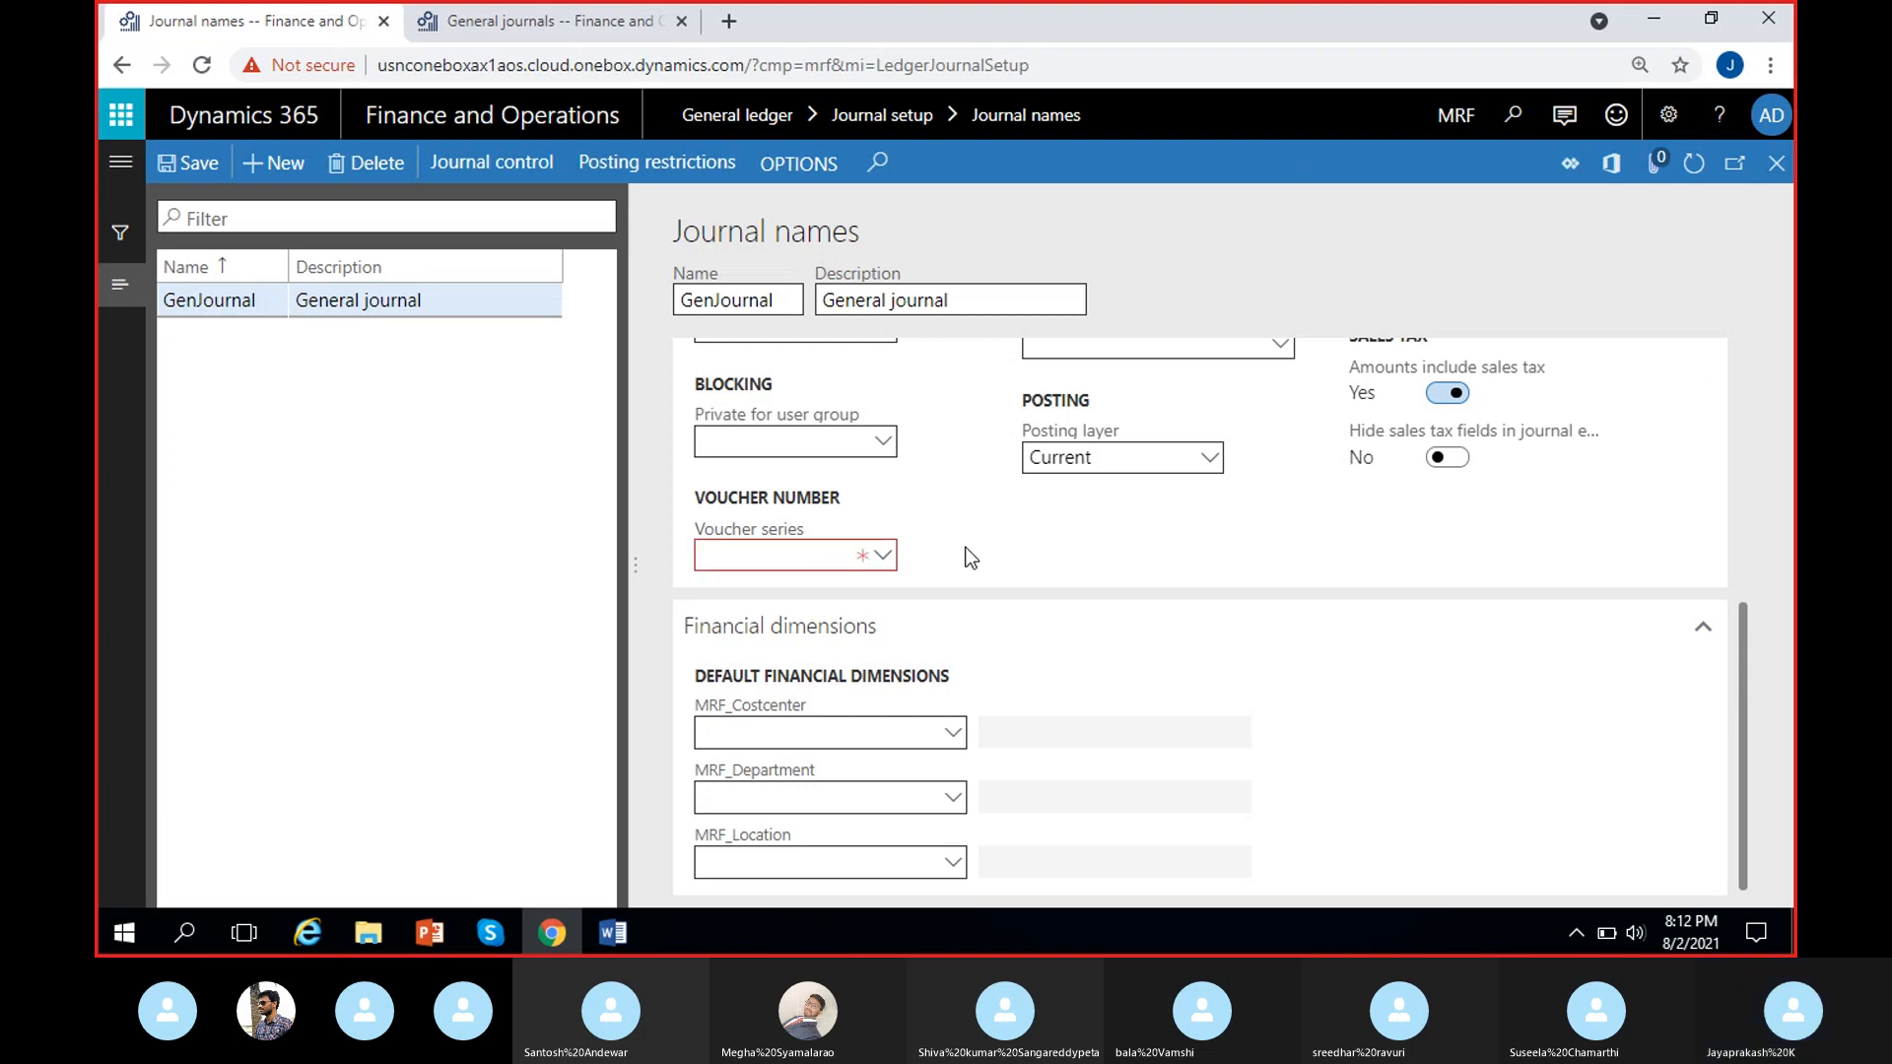
# Reopen the lines of the new USMF journal and examine the prefix of the voucher number.
pyautogui.click(529, 28)
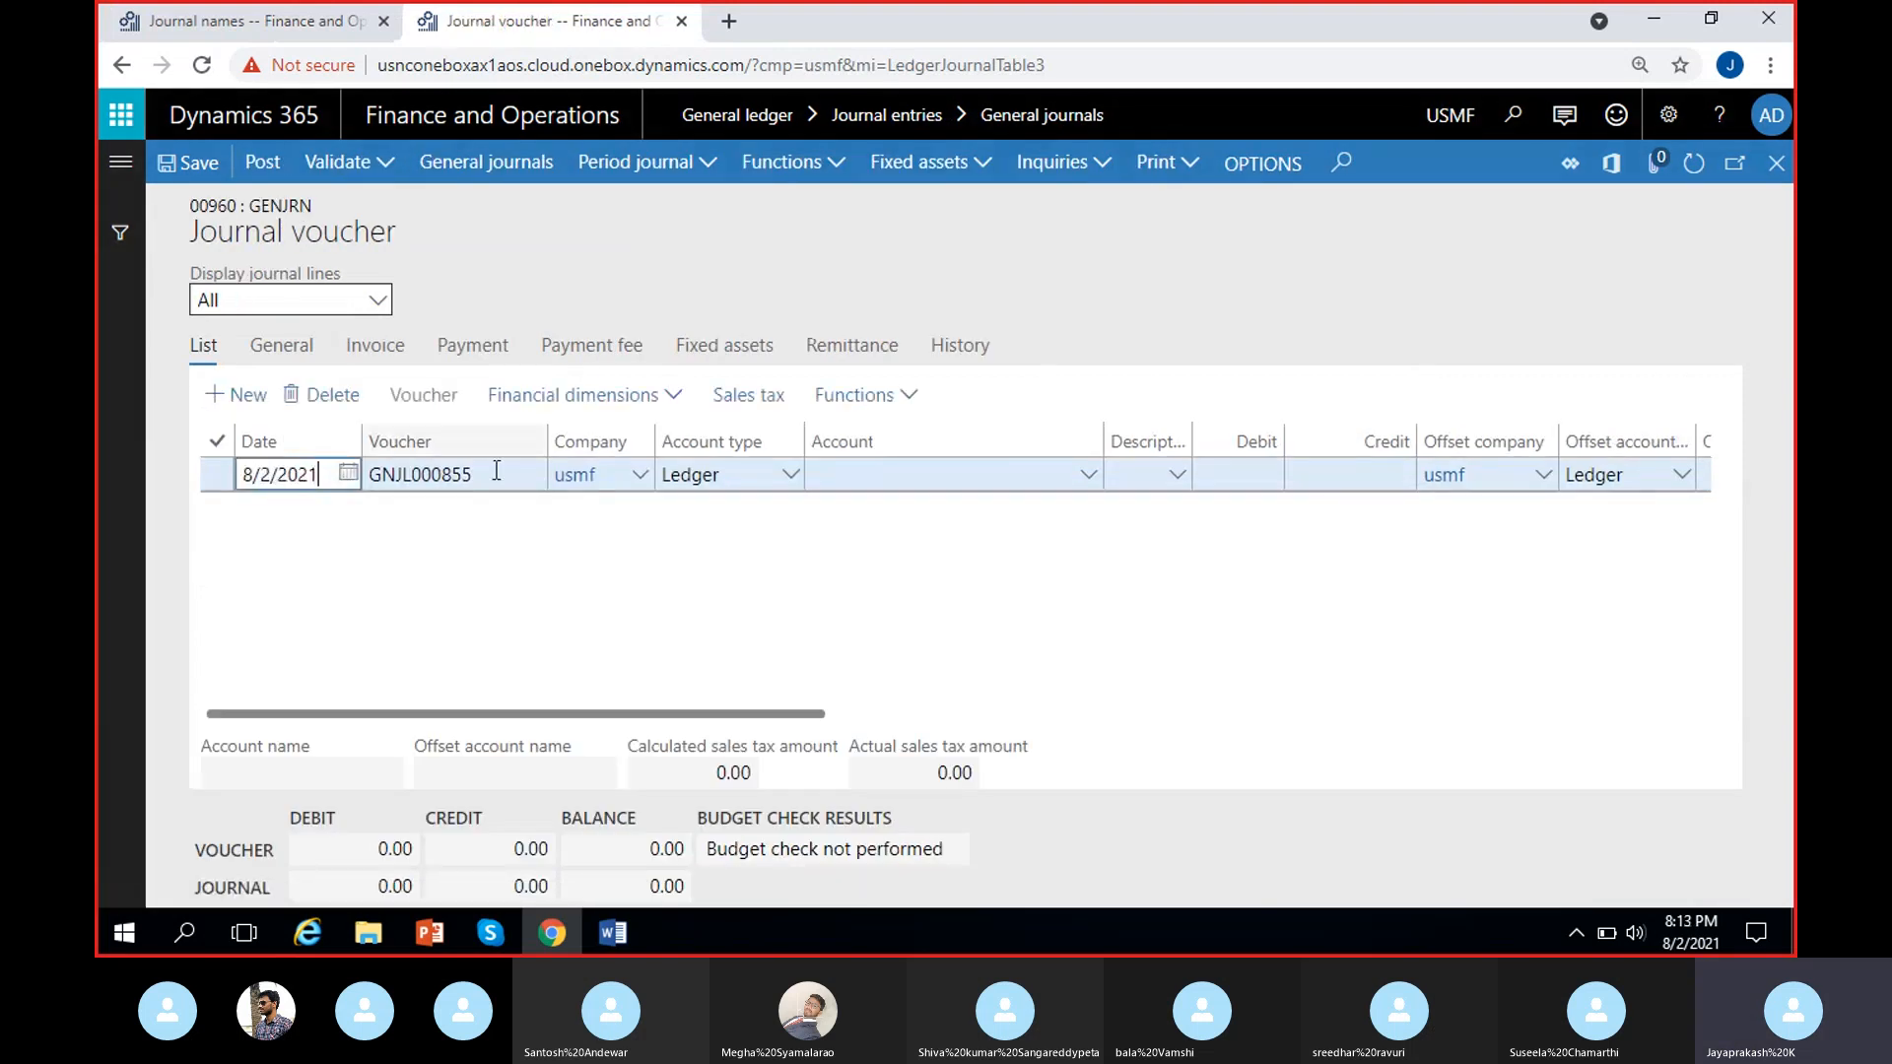
pyautogui.click(496, 471)
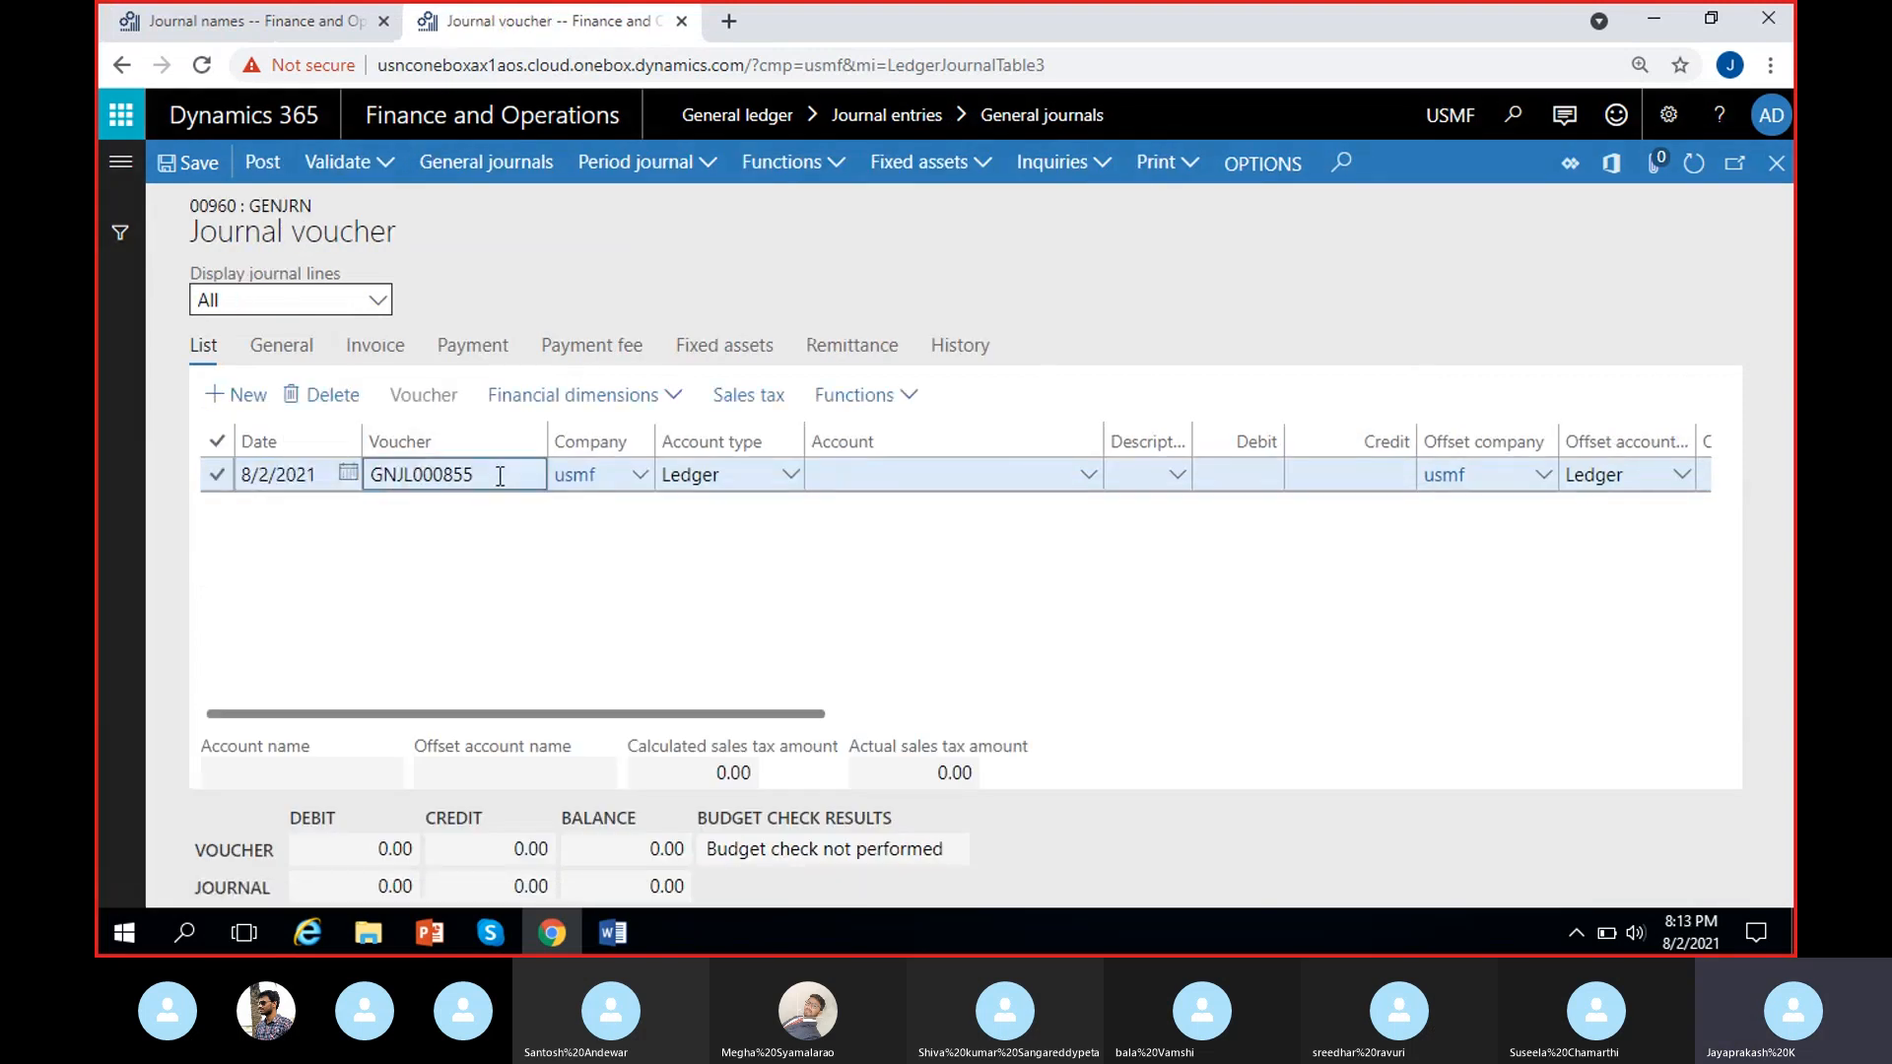
pyautogui.click(489, 536)
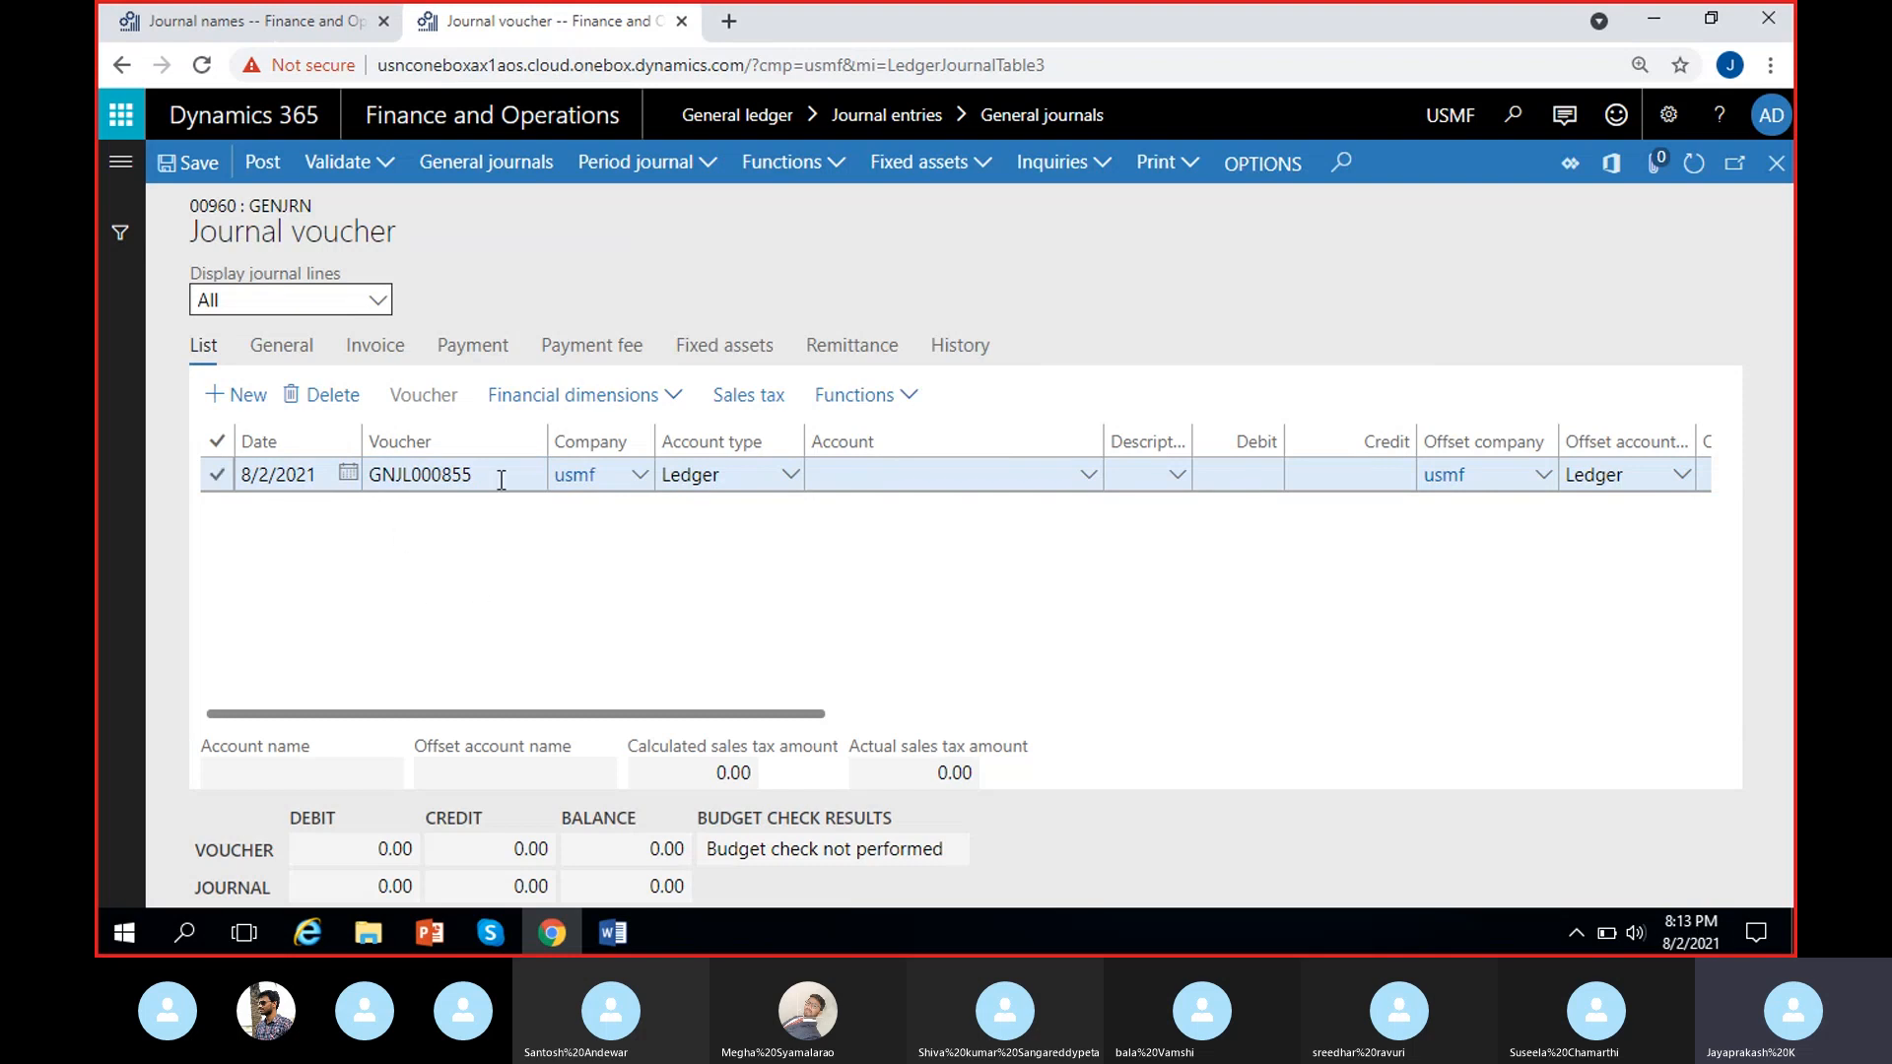
pyautogui.click(499, 477)
pyautogui.click(463, 512)
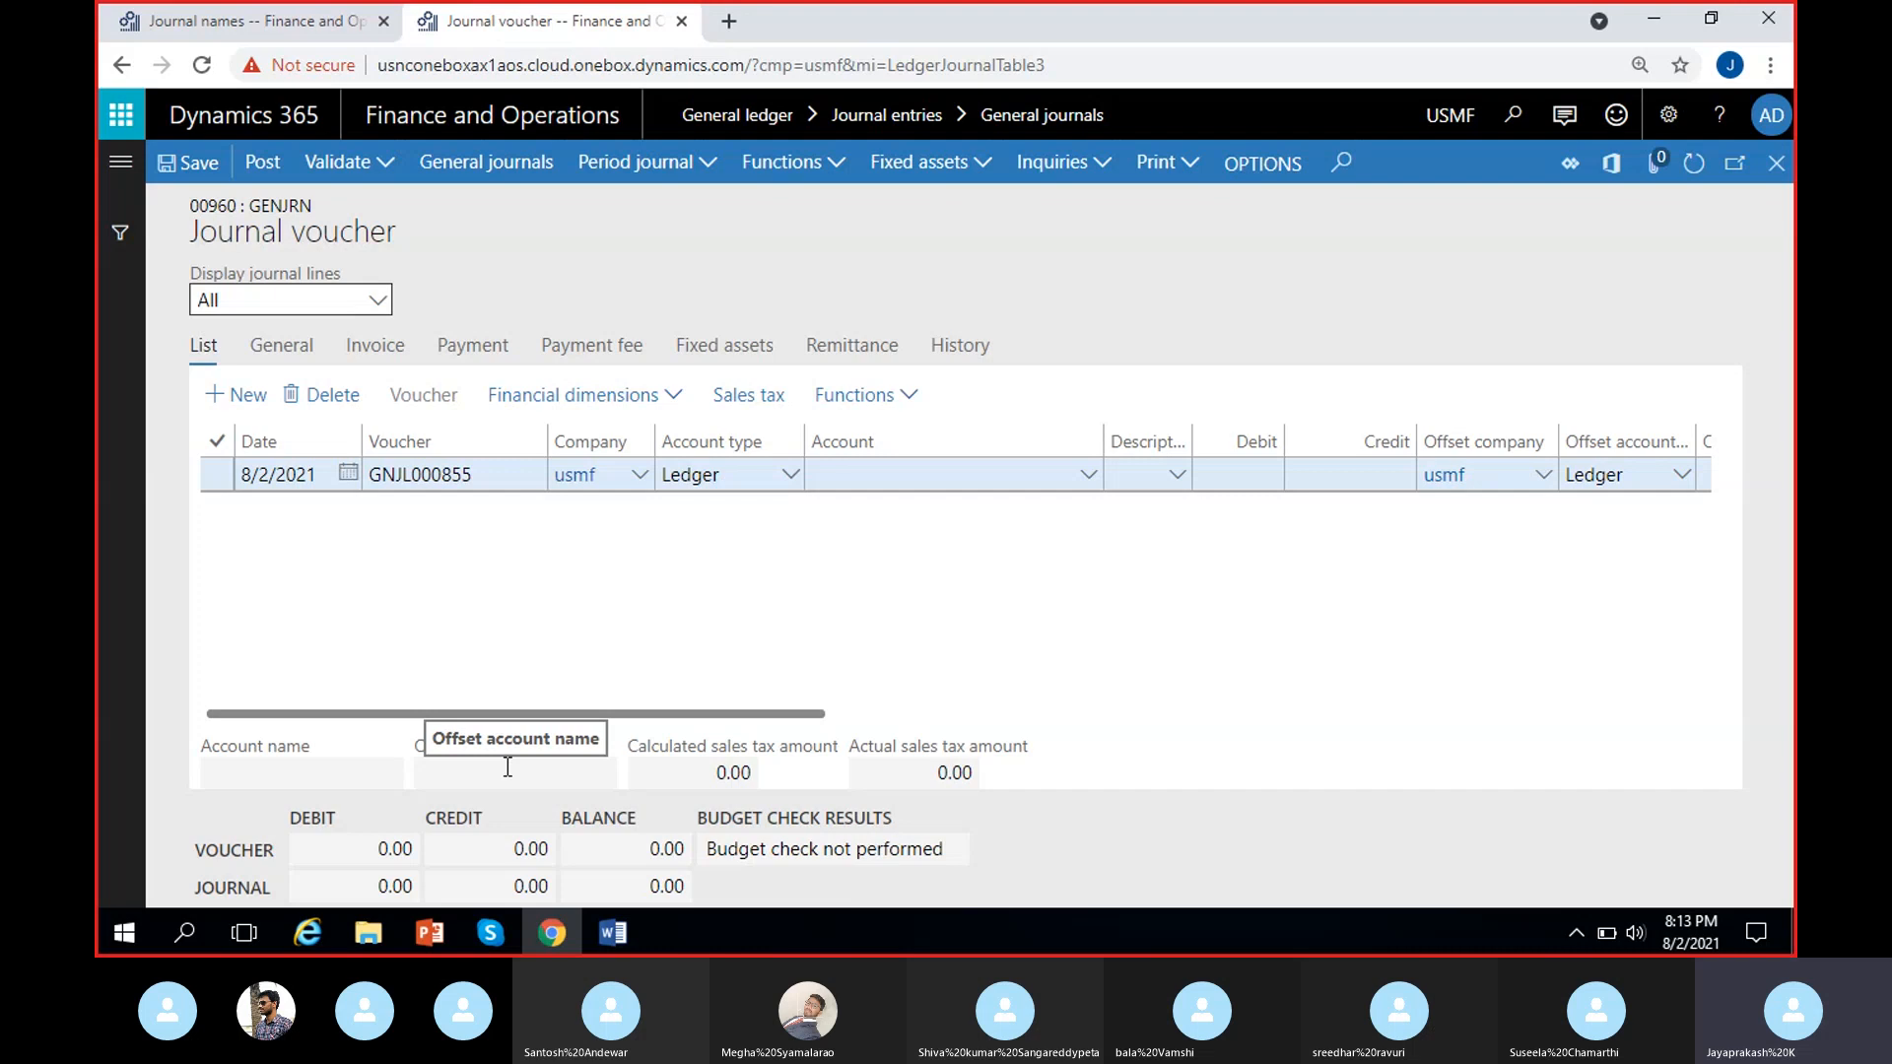
pyautogui.moveTo(412, 475)
pyautogui.mouseDown()
pyautogui.moveTo(469, 477)
pyautogui.moveTo(385, 475)
pyautogui.moveTo(418, 475)
pyautogui.mouseUp()
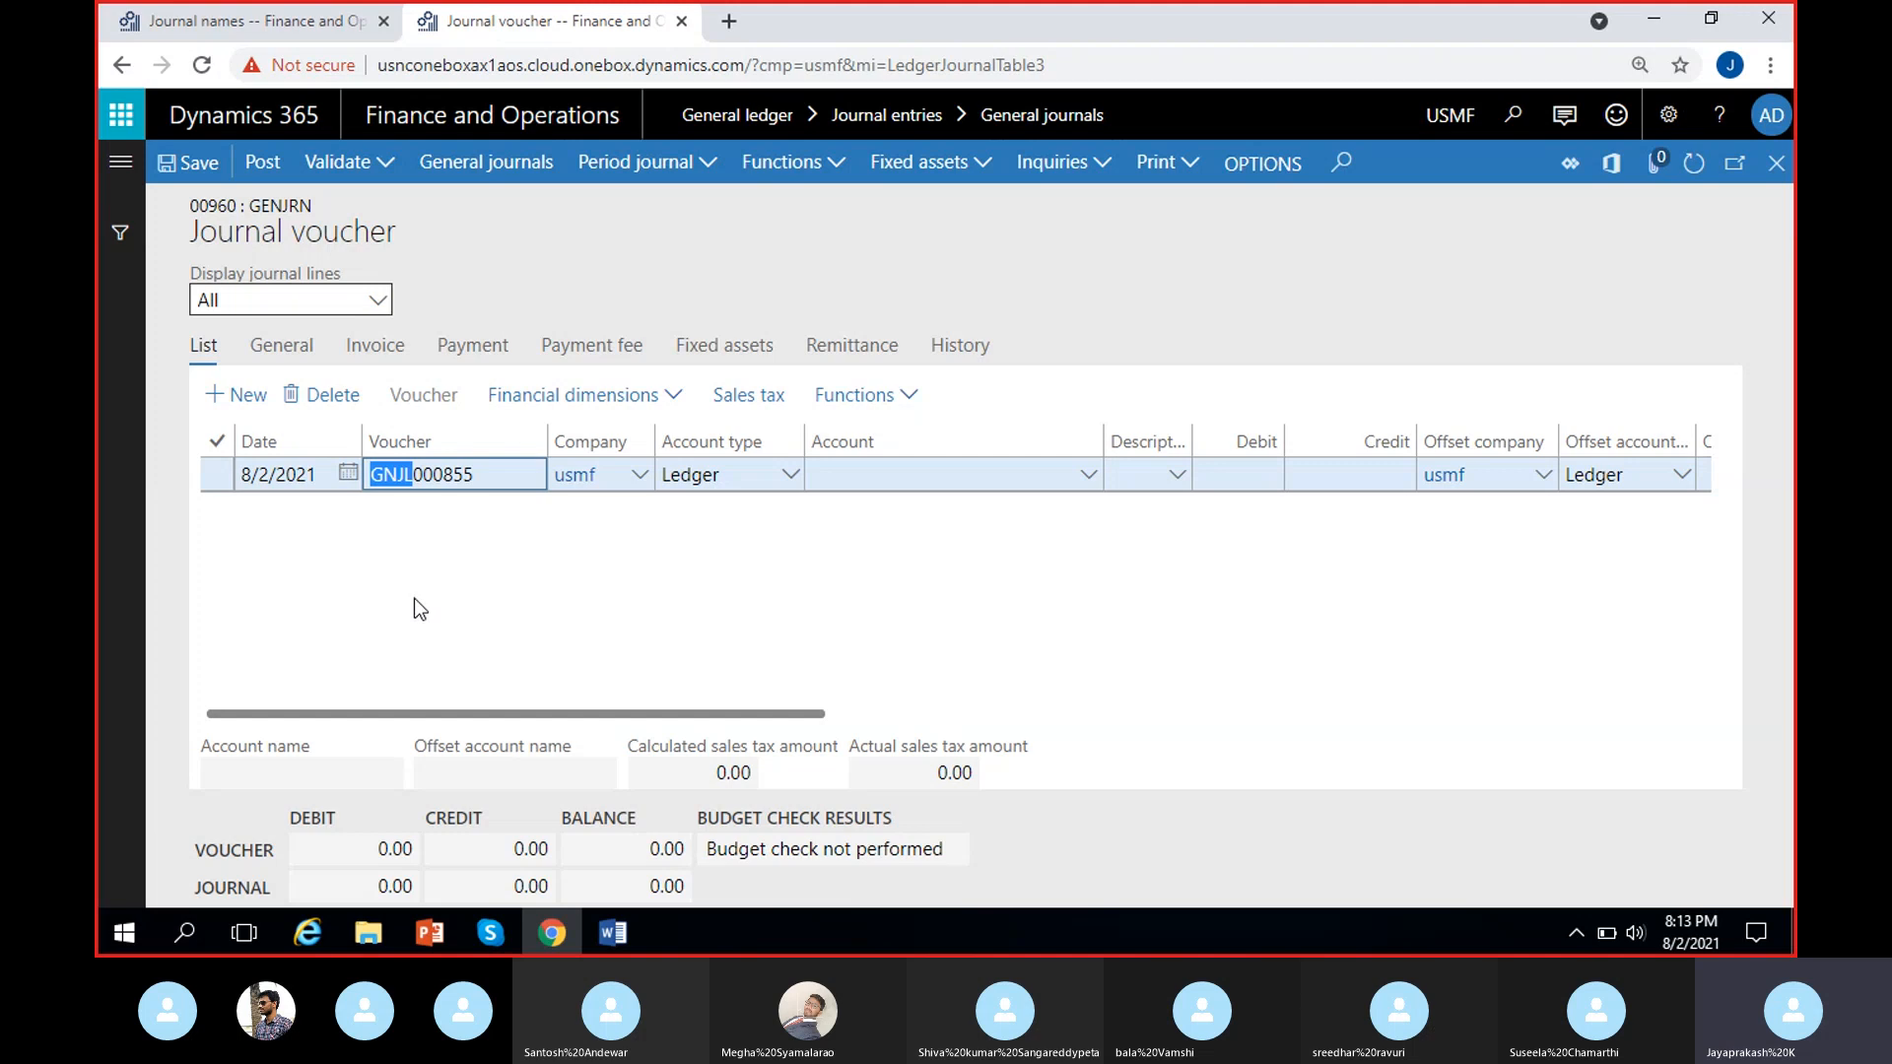
# Compare the Voucher series setting of MRF's GenJournal record with the voucher number in the USMF journal voucher.
pyautogui.click(222, 18)
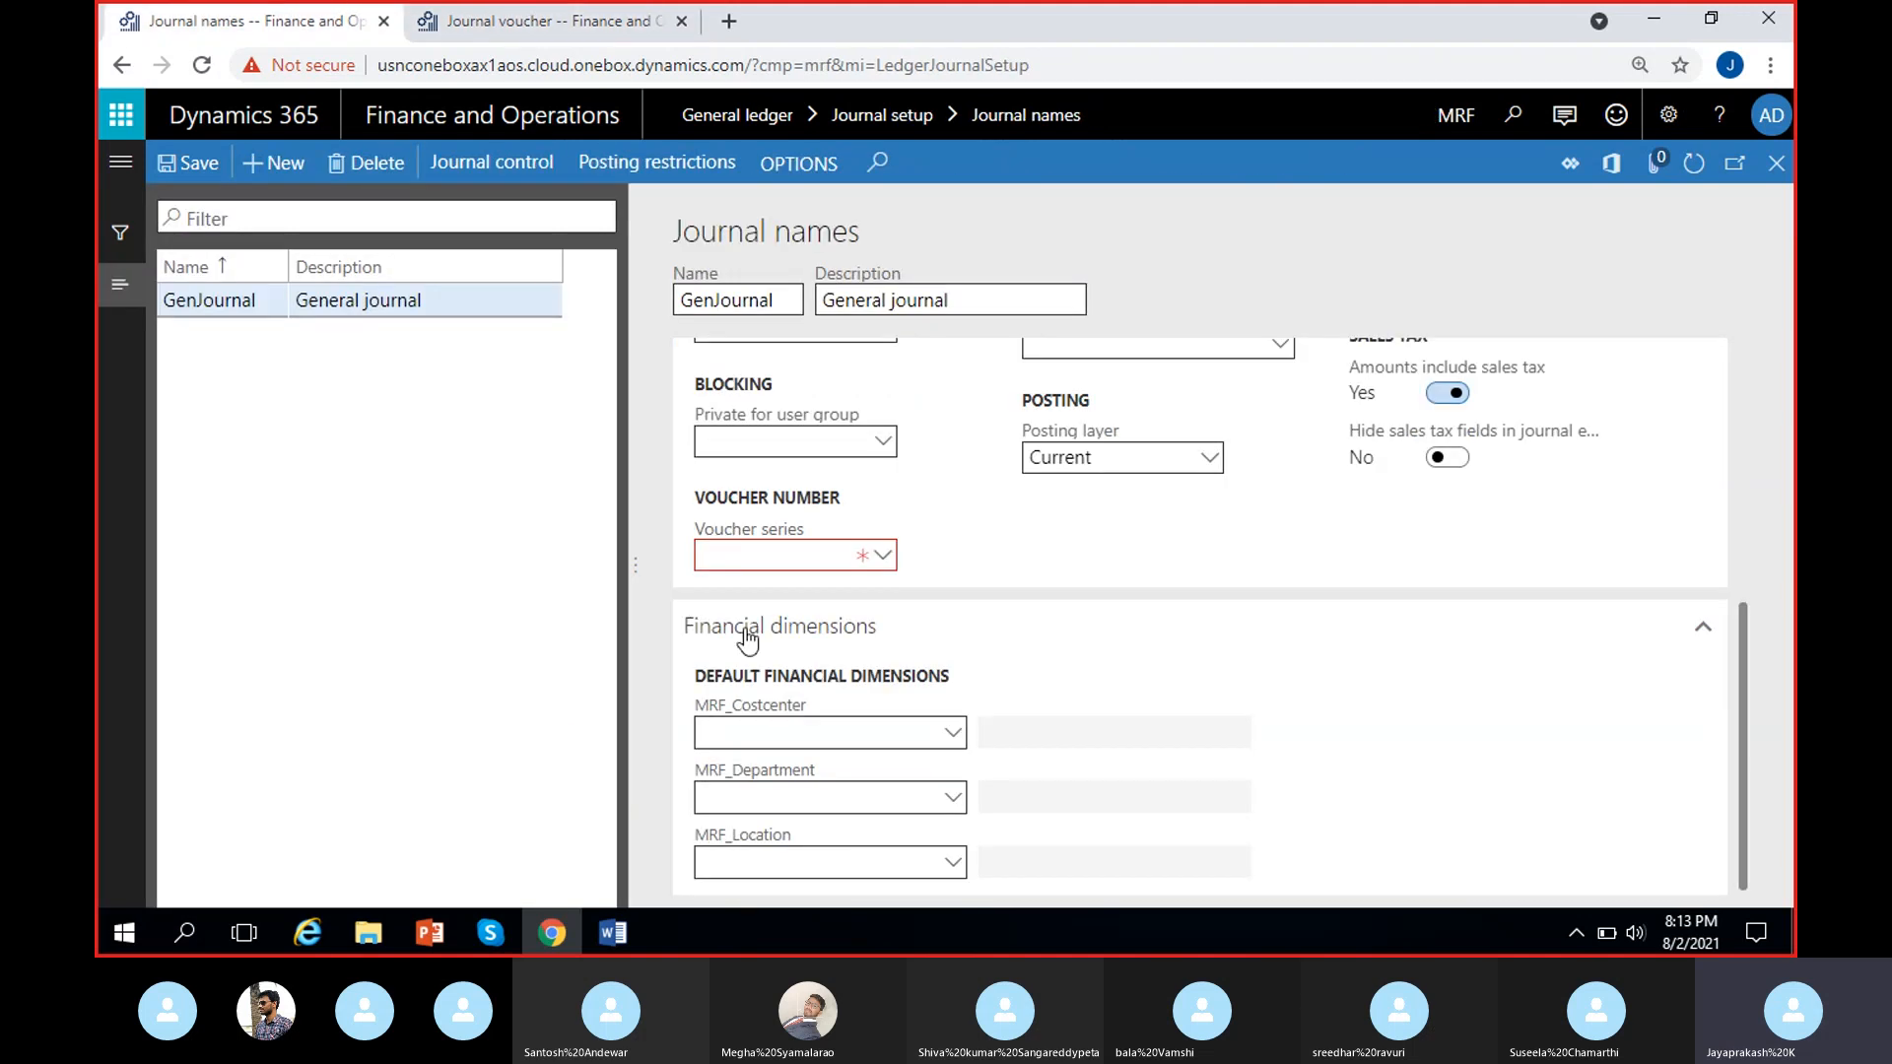
pyautogui.click(761, 554)
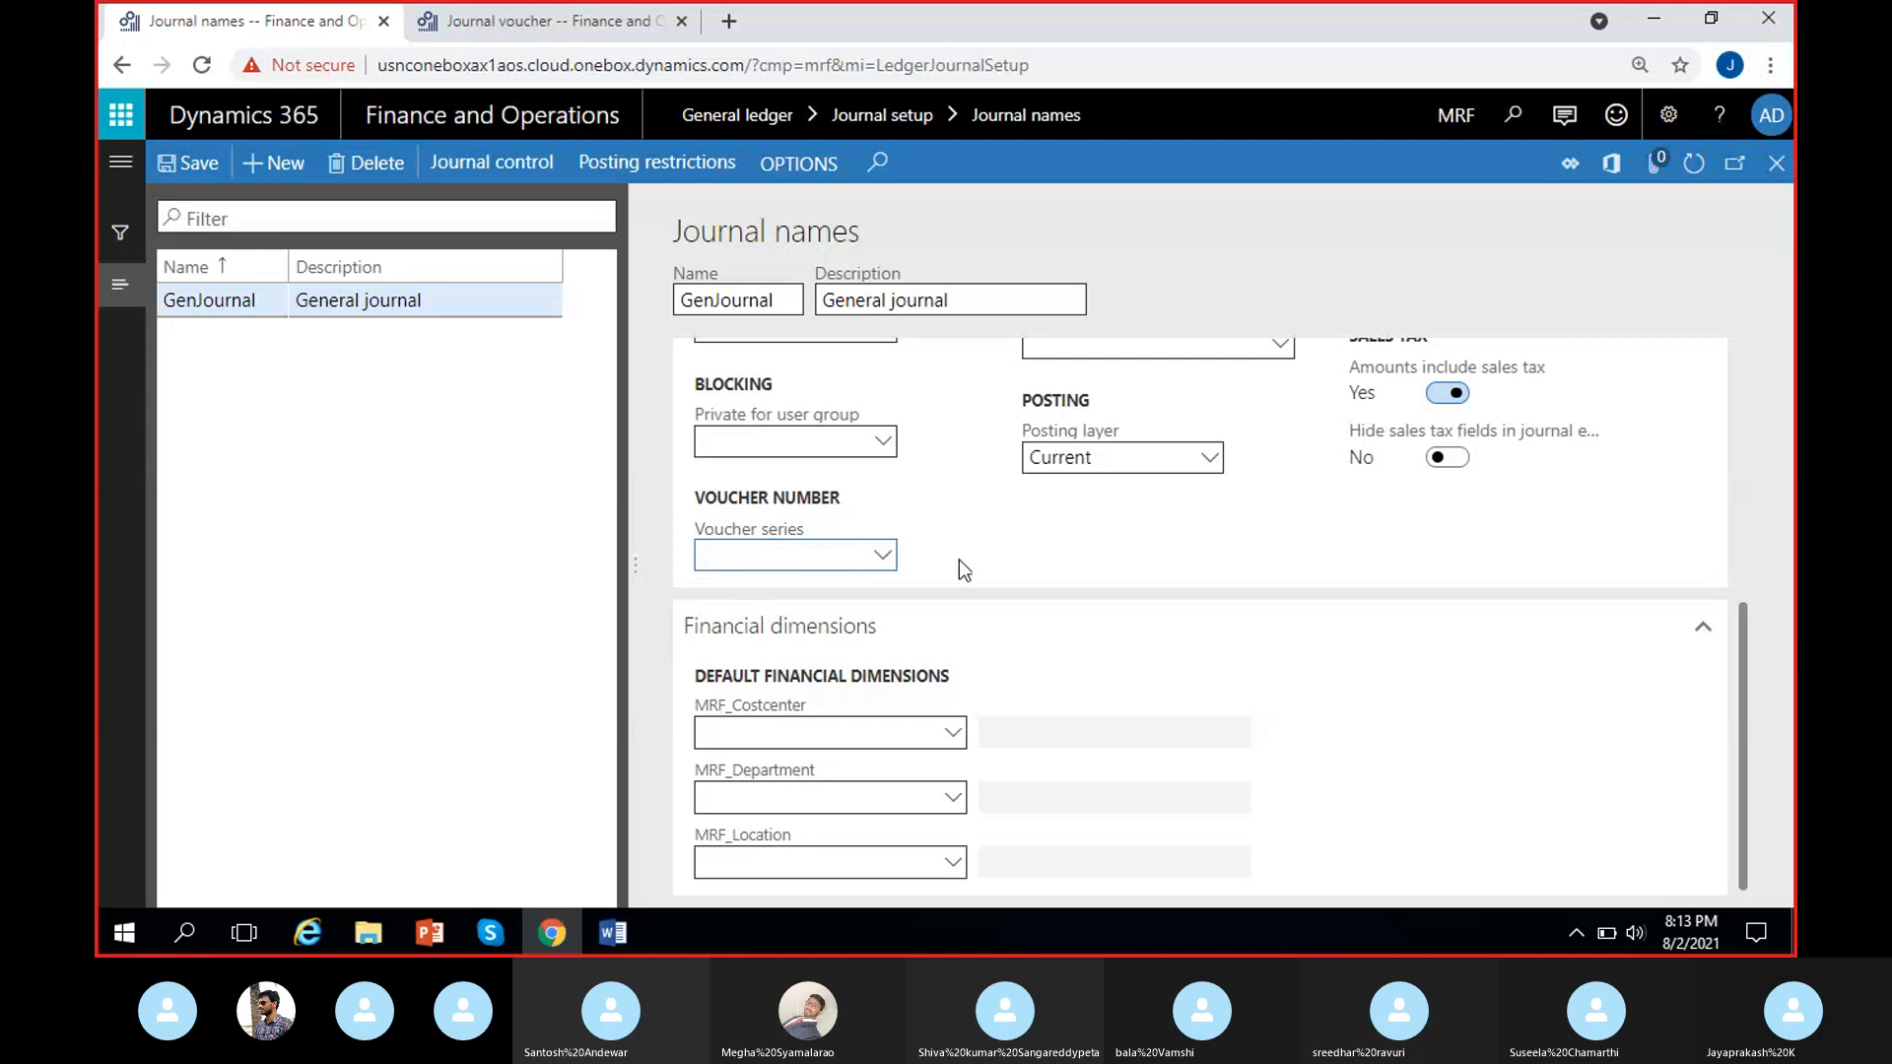
pyautogui.click(964, 506)
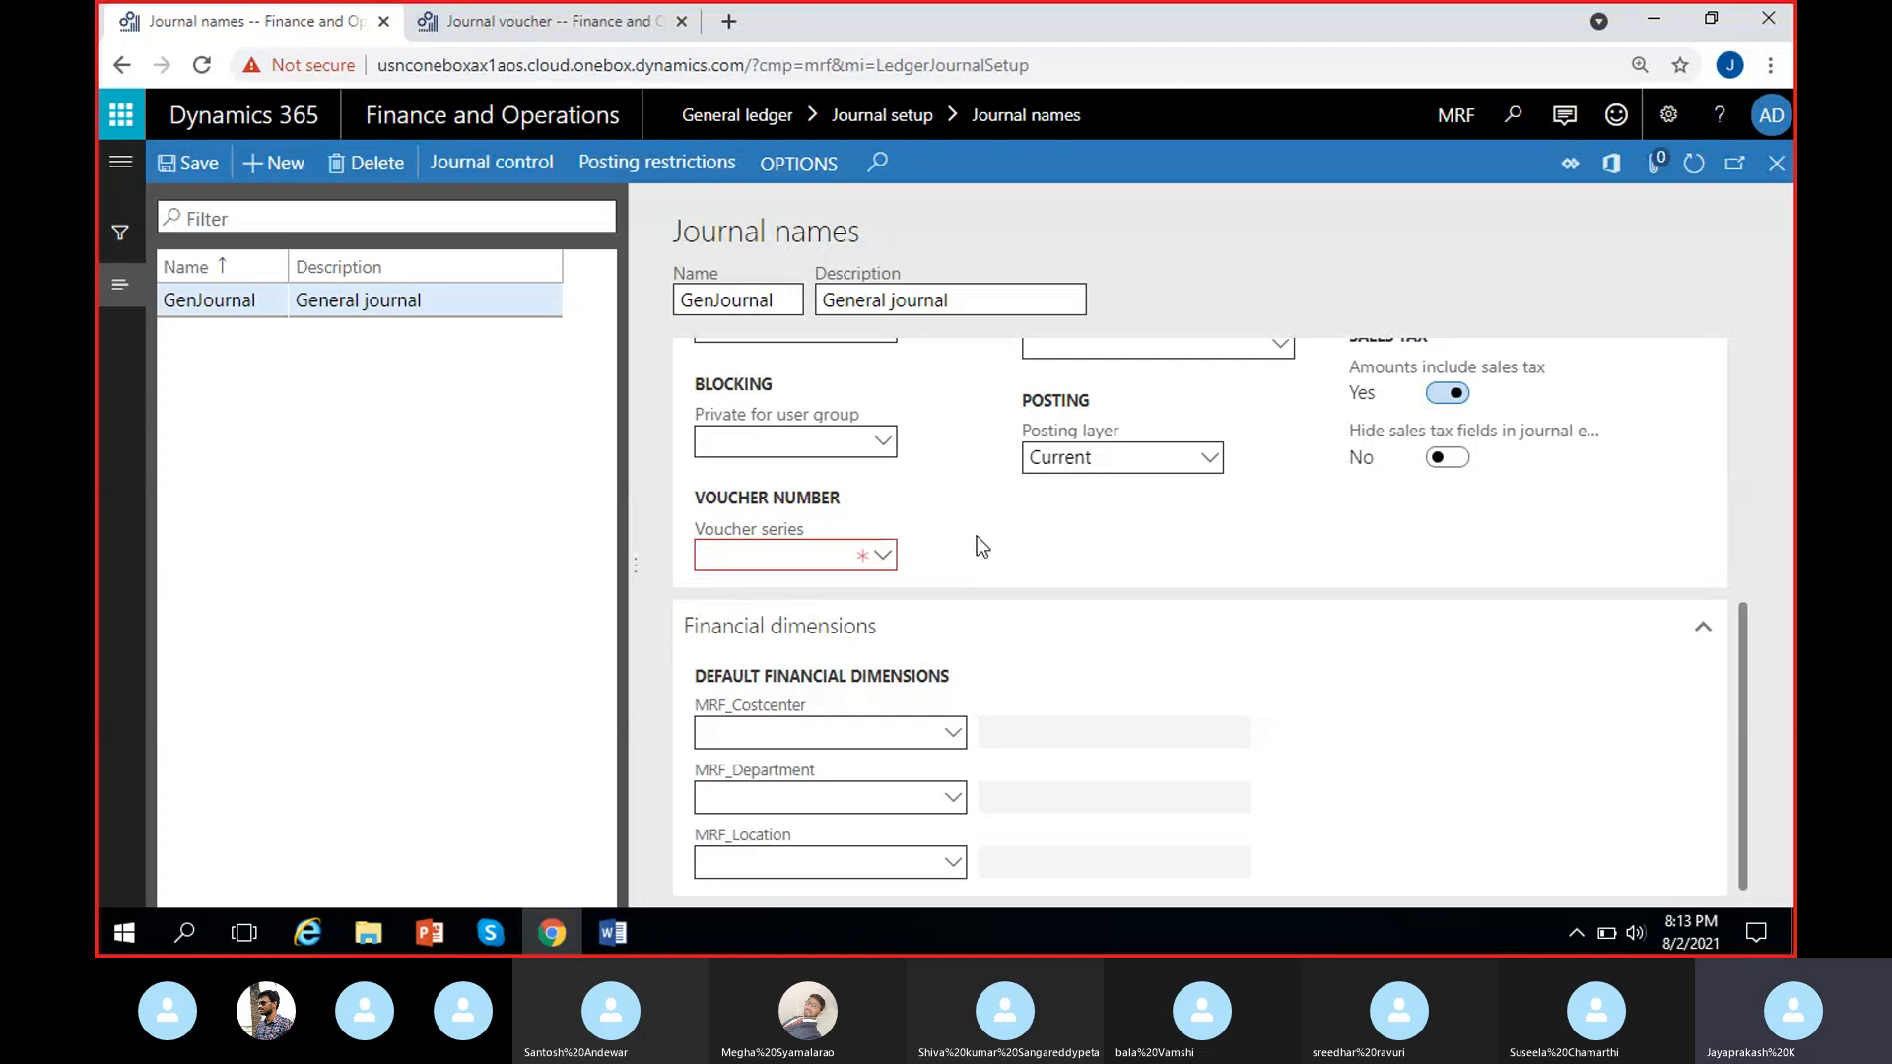
pyautogui.scroll(3, 972, 572)
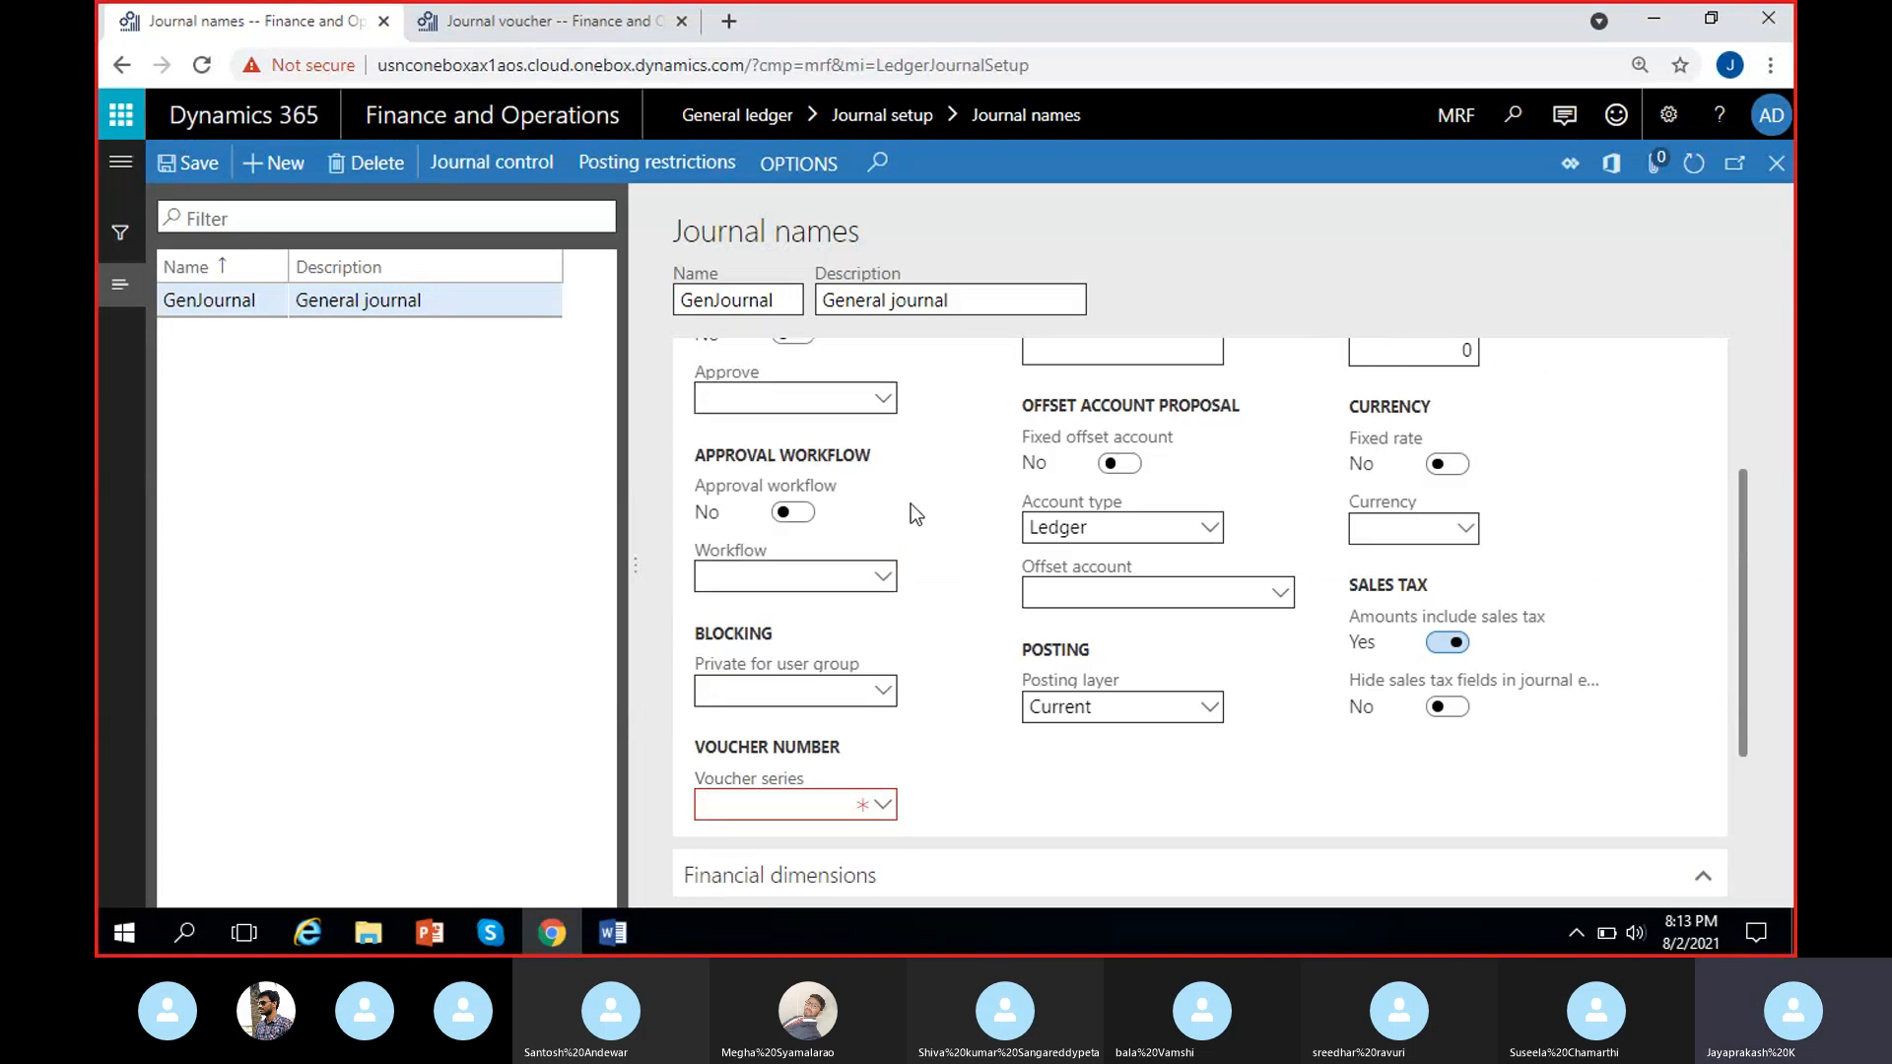
pyautogui.scroll(2, 914, 680)
pyautogui.click(572, 21)
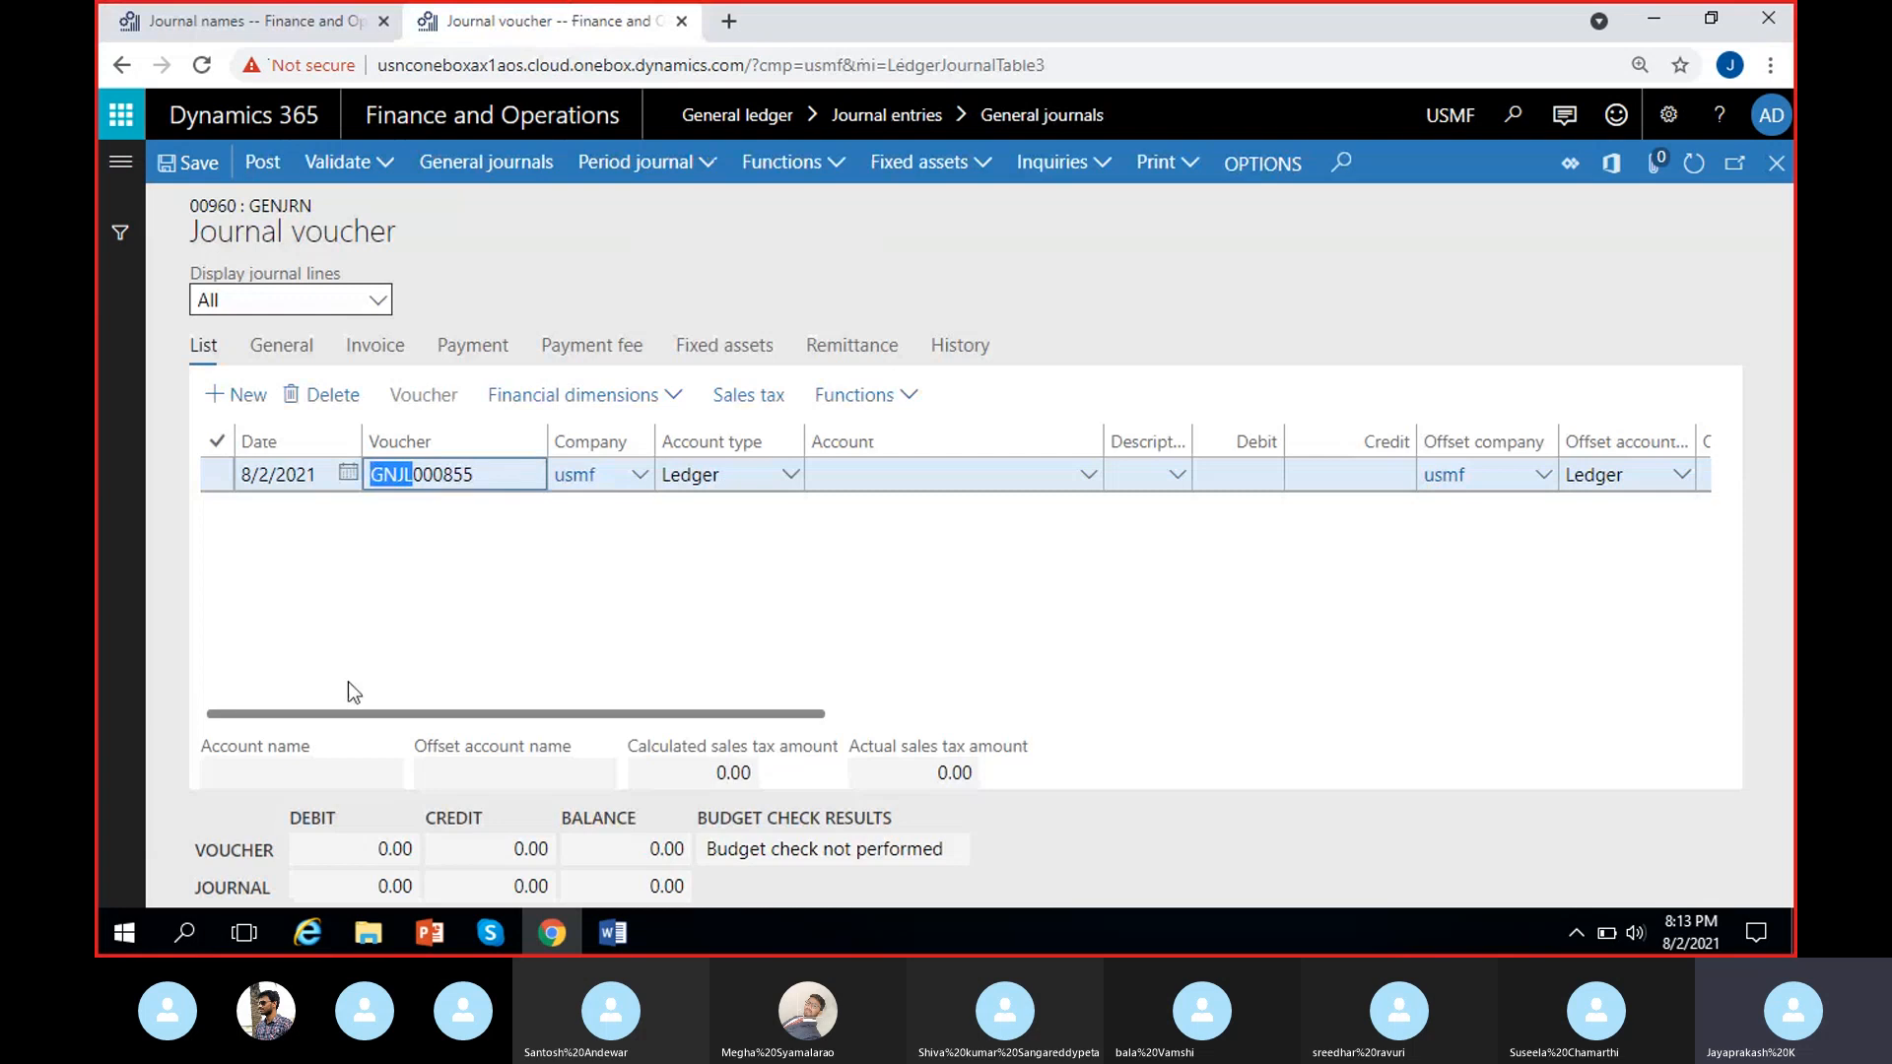
pyautogui.click(461, 506)
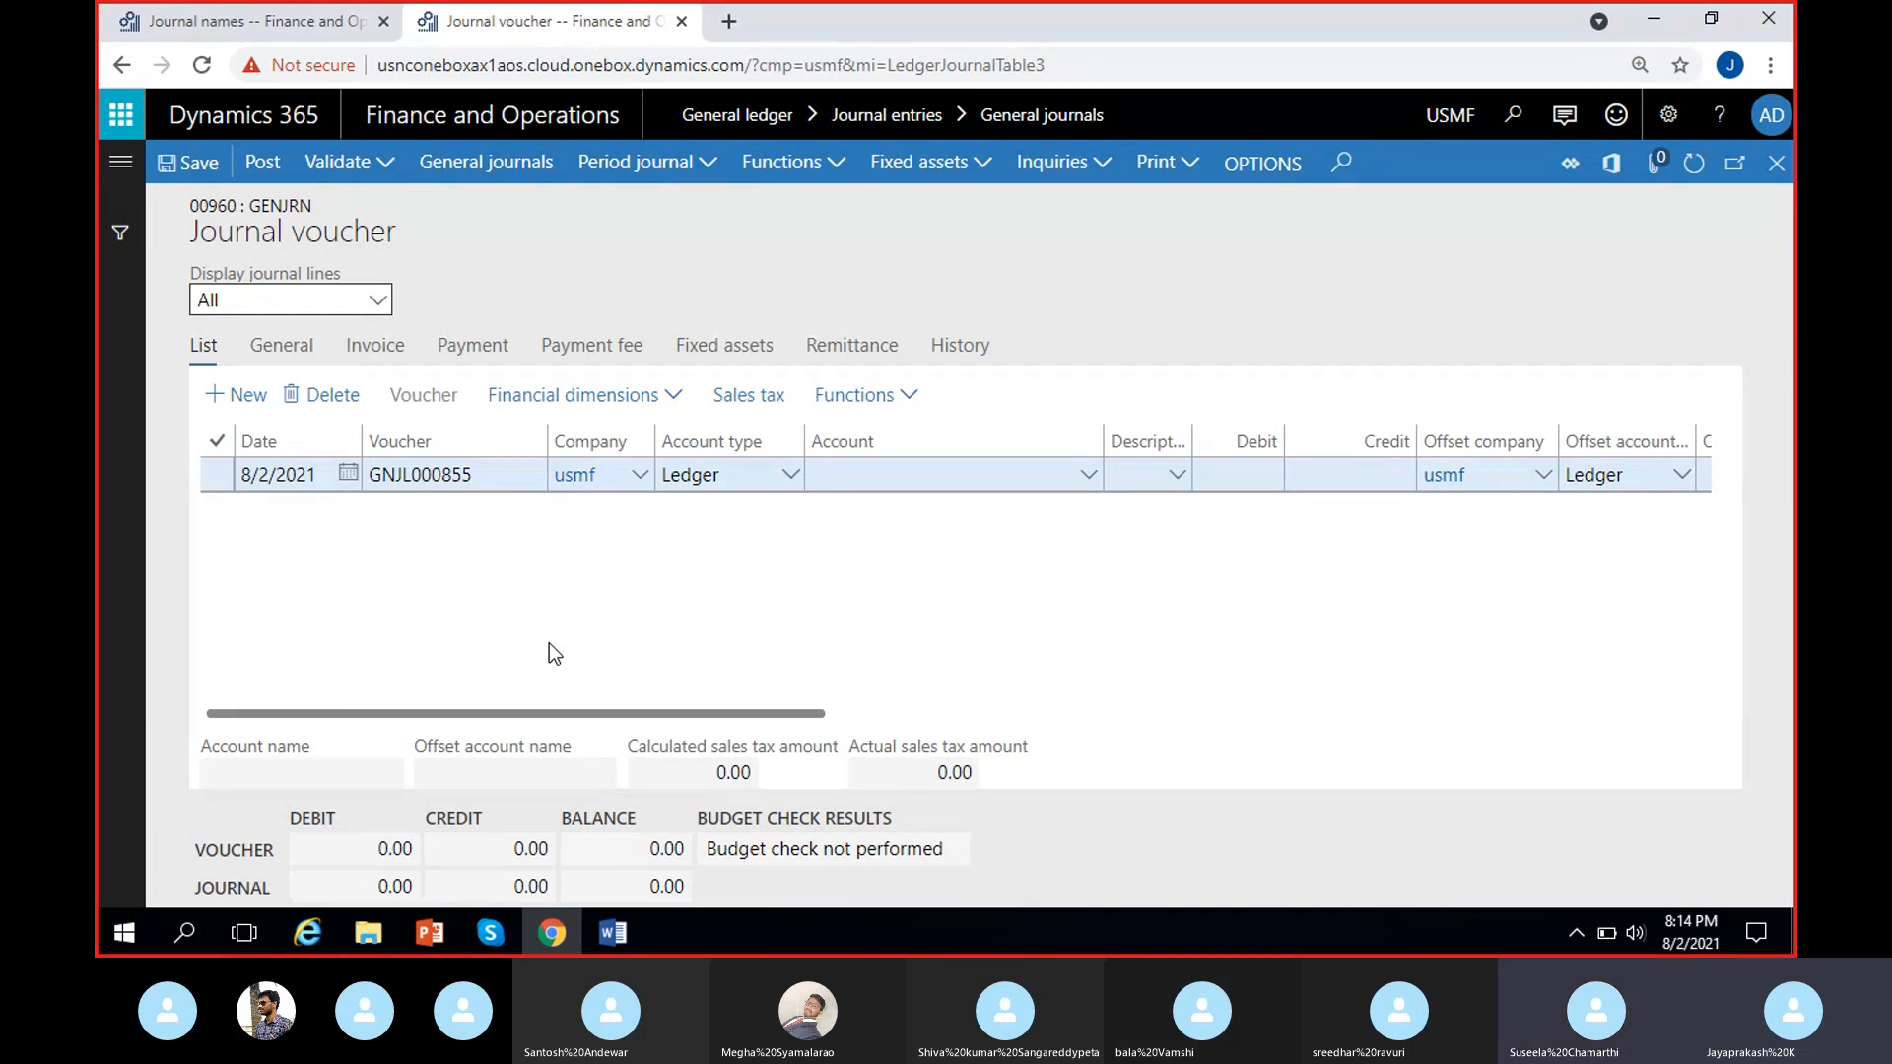
# Open the number sequence details form from the Voucher series field of MRF's GenJournal journal name.
pyautogui.click(253, 31)
pyautogui.scroll(-3, 890, 751)
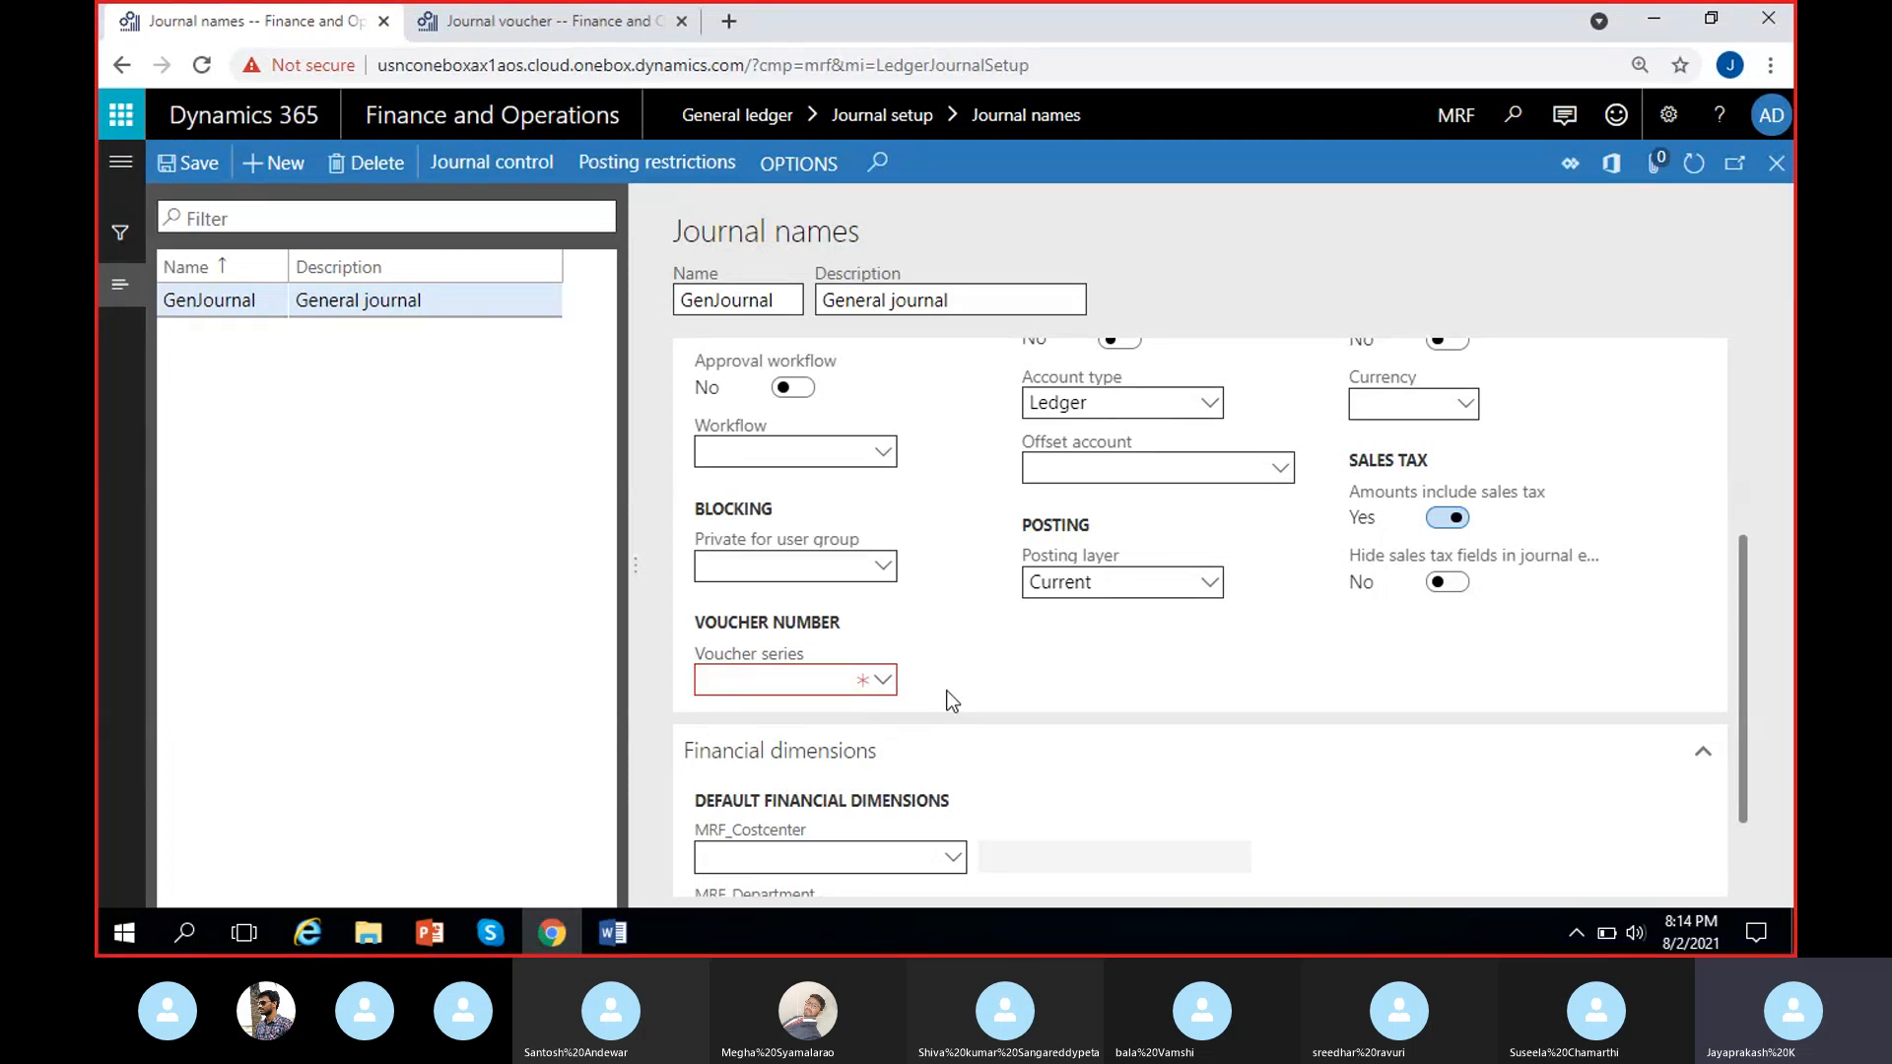
pyautogui.rightClick(885, 685)
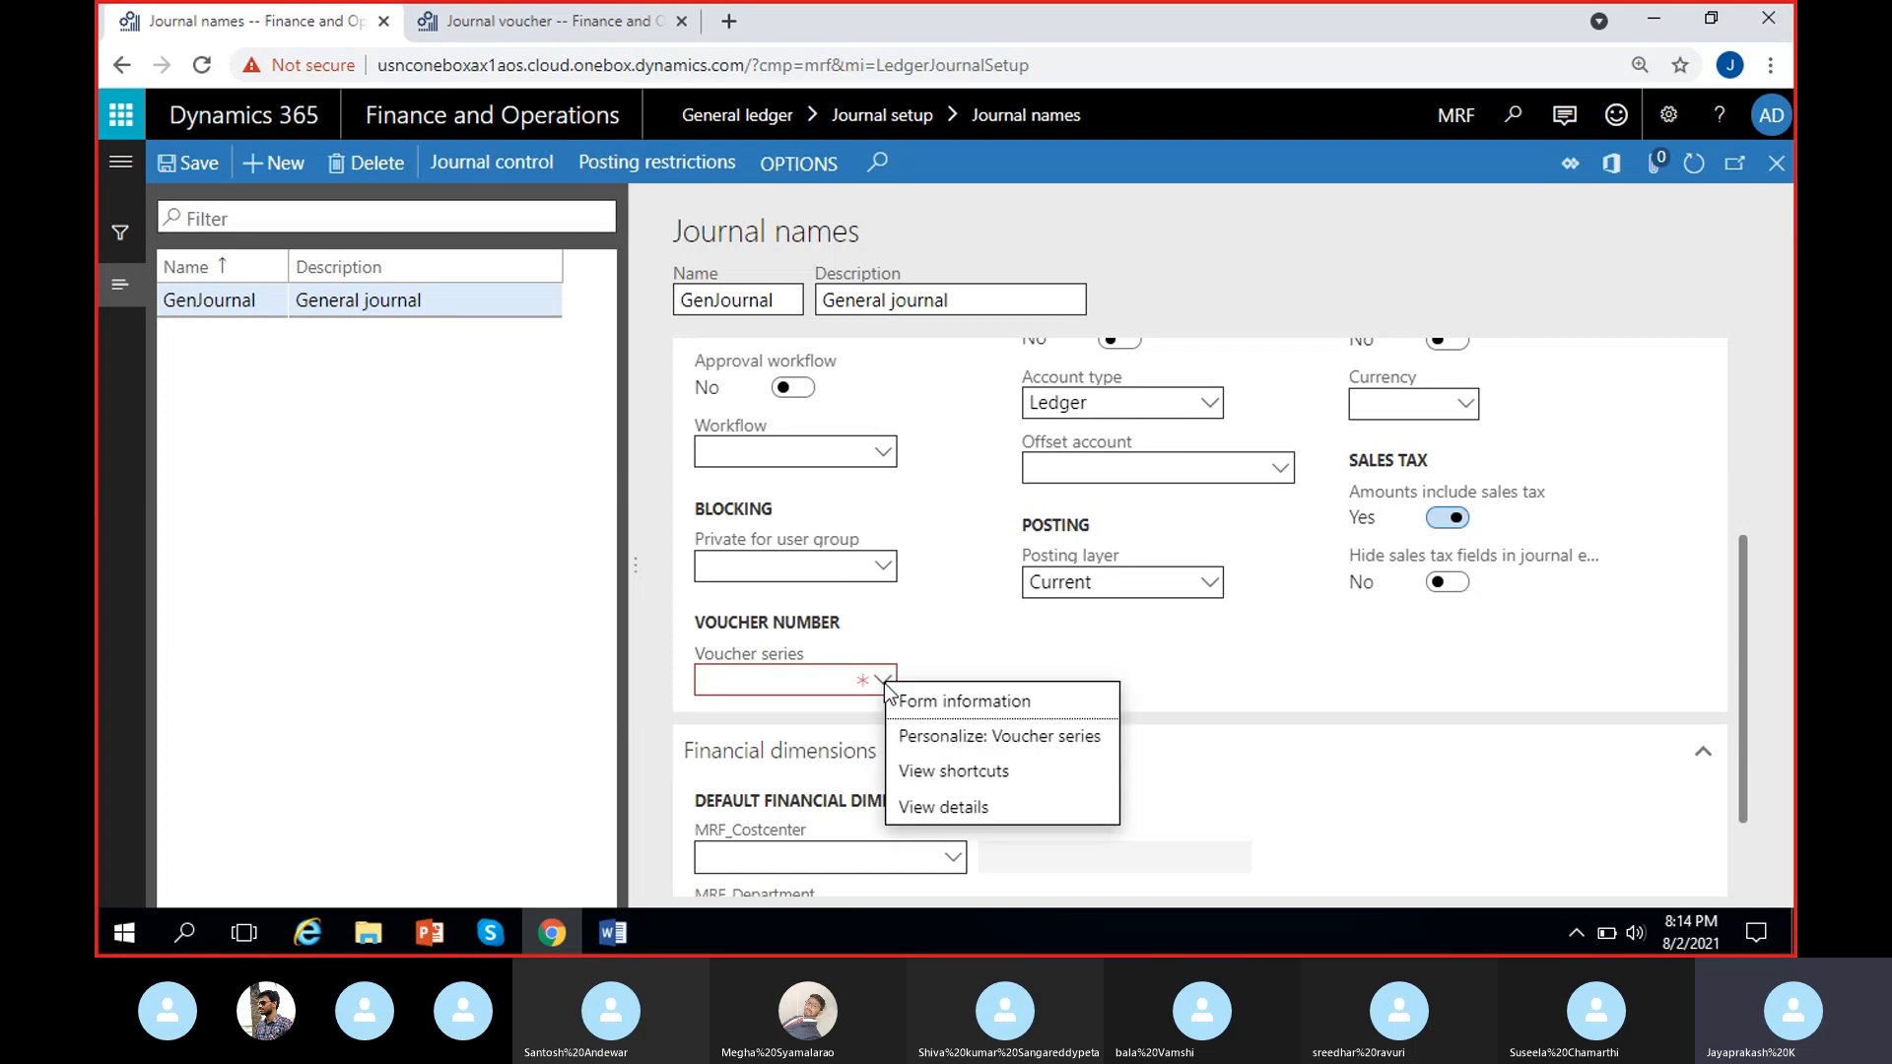
pyautogui.moveTo(890, 693)
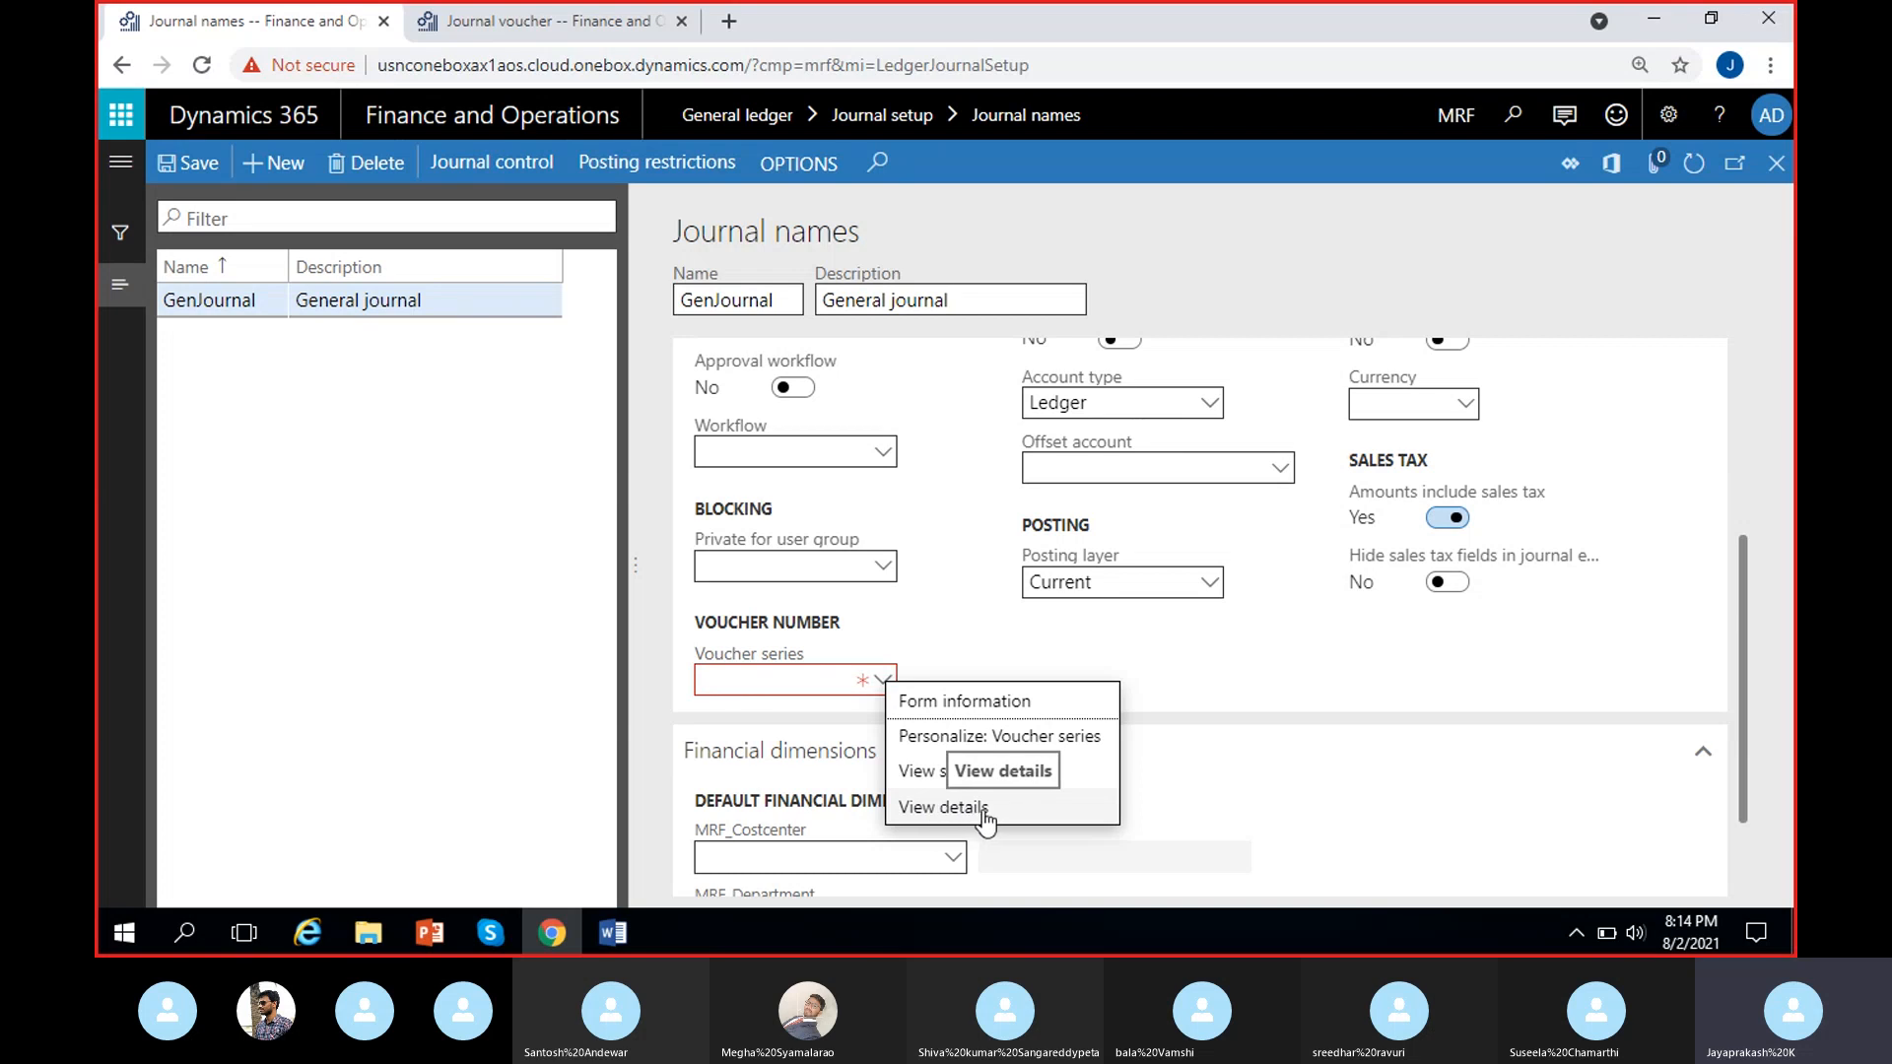
pyautogui.click(1025, 816)
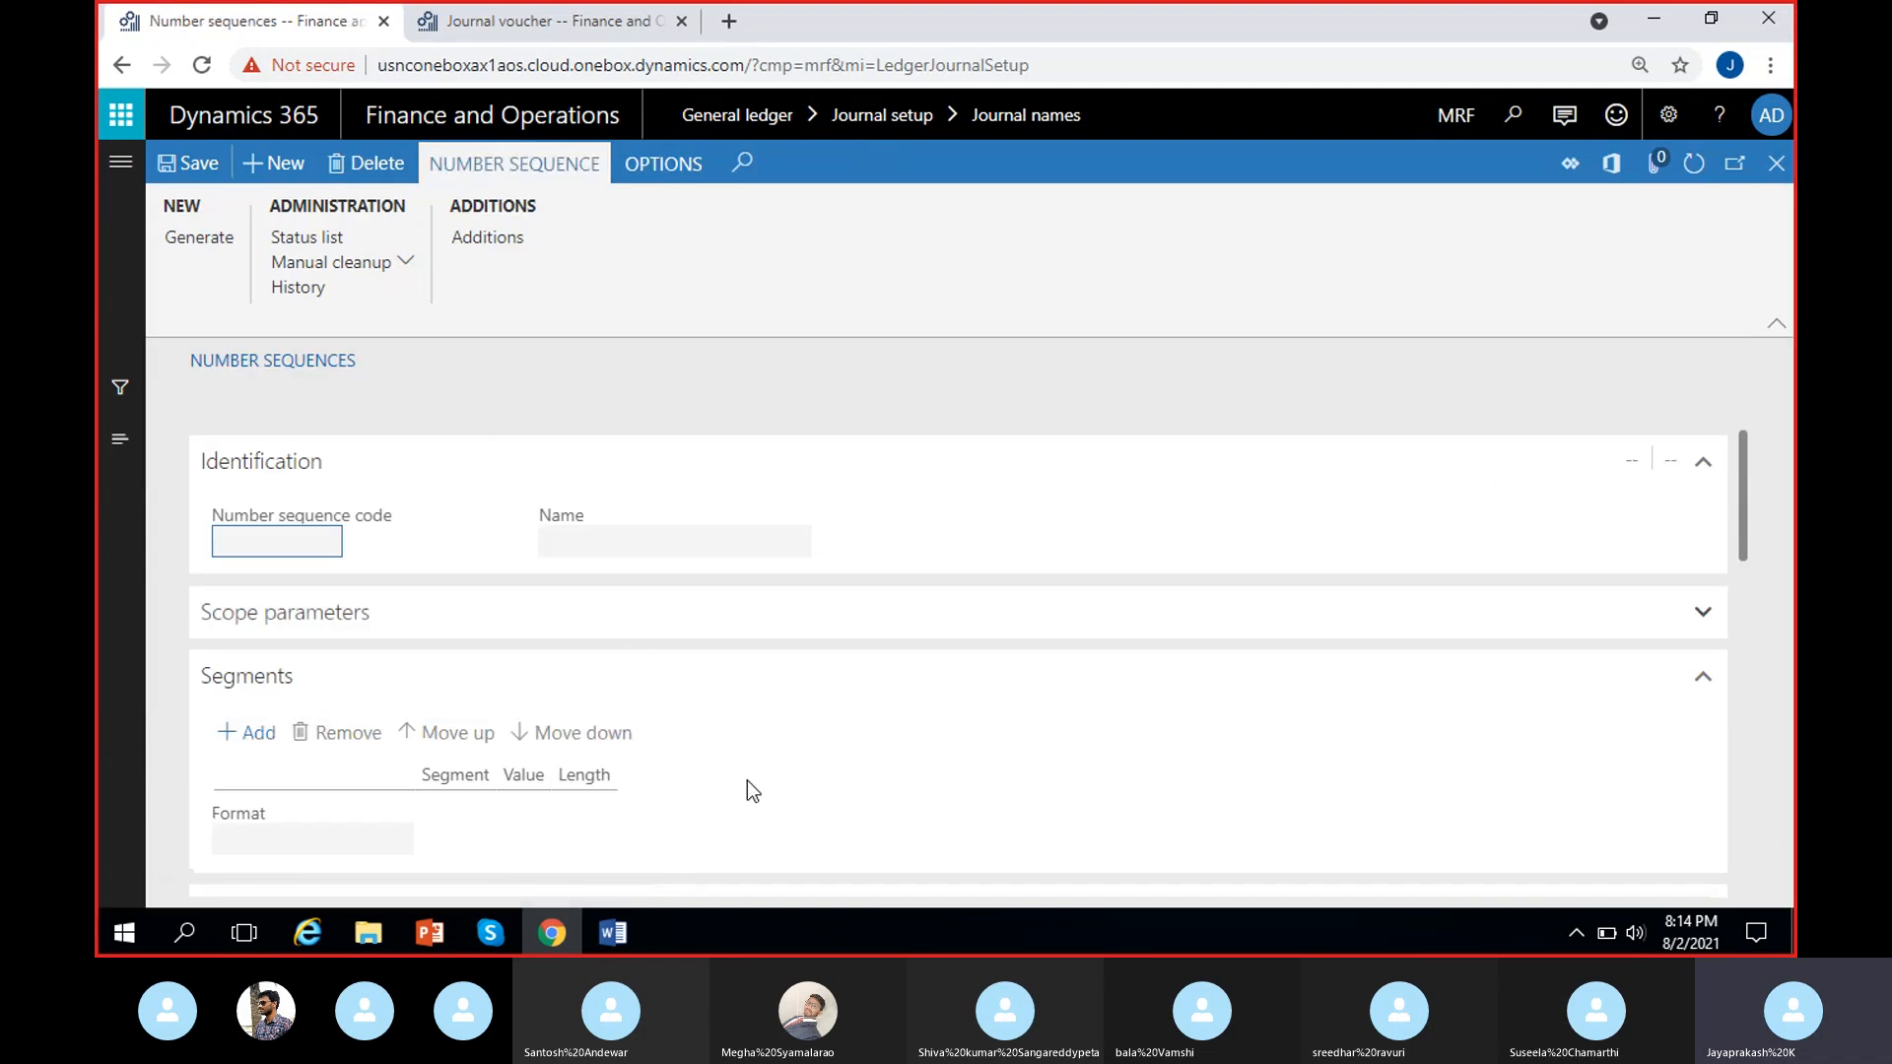
# Create a new number sequence record with the code GenJour and the name General Journal.
pyautogui.scroll(-5, 690, 705)
pyautogui.scroll(5, 680, 706)
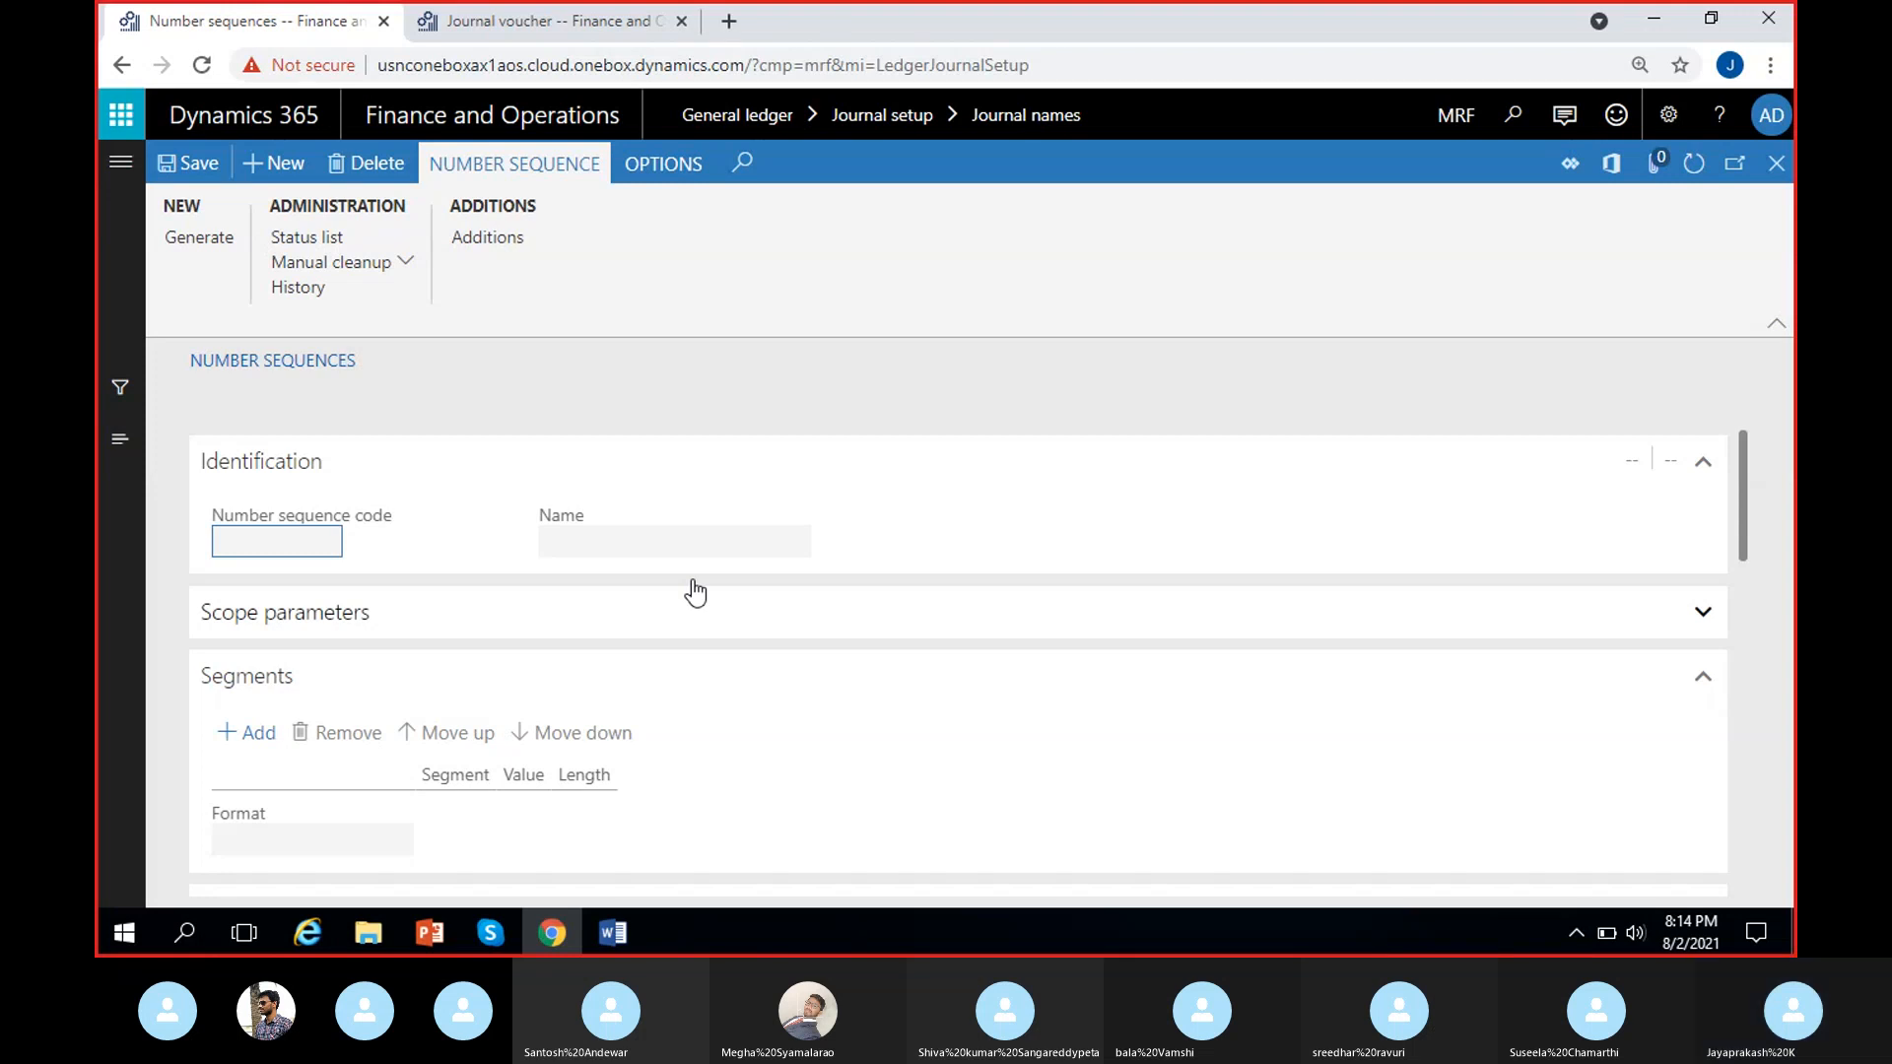
pyautogui.click(274, 170)
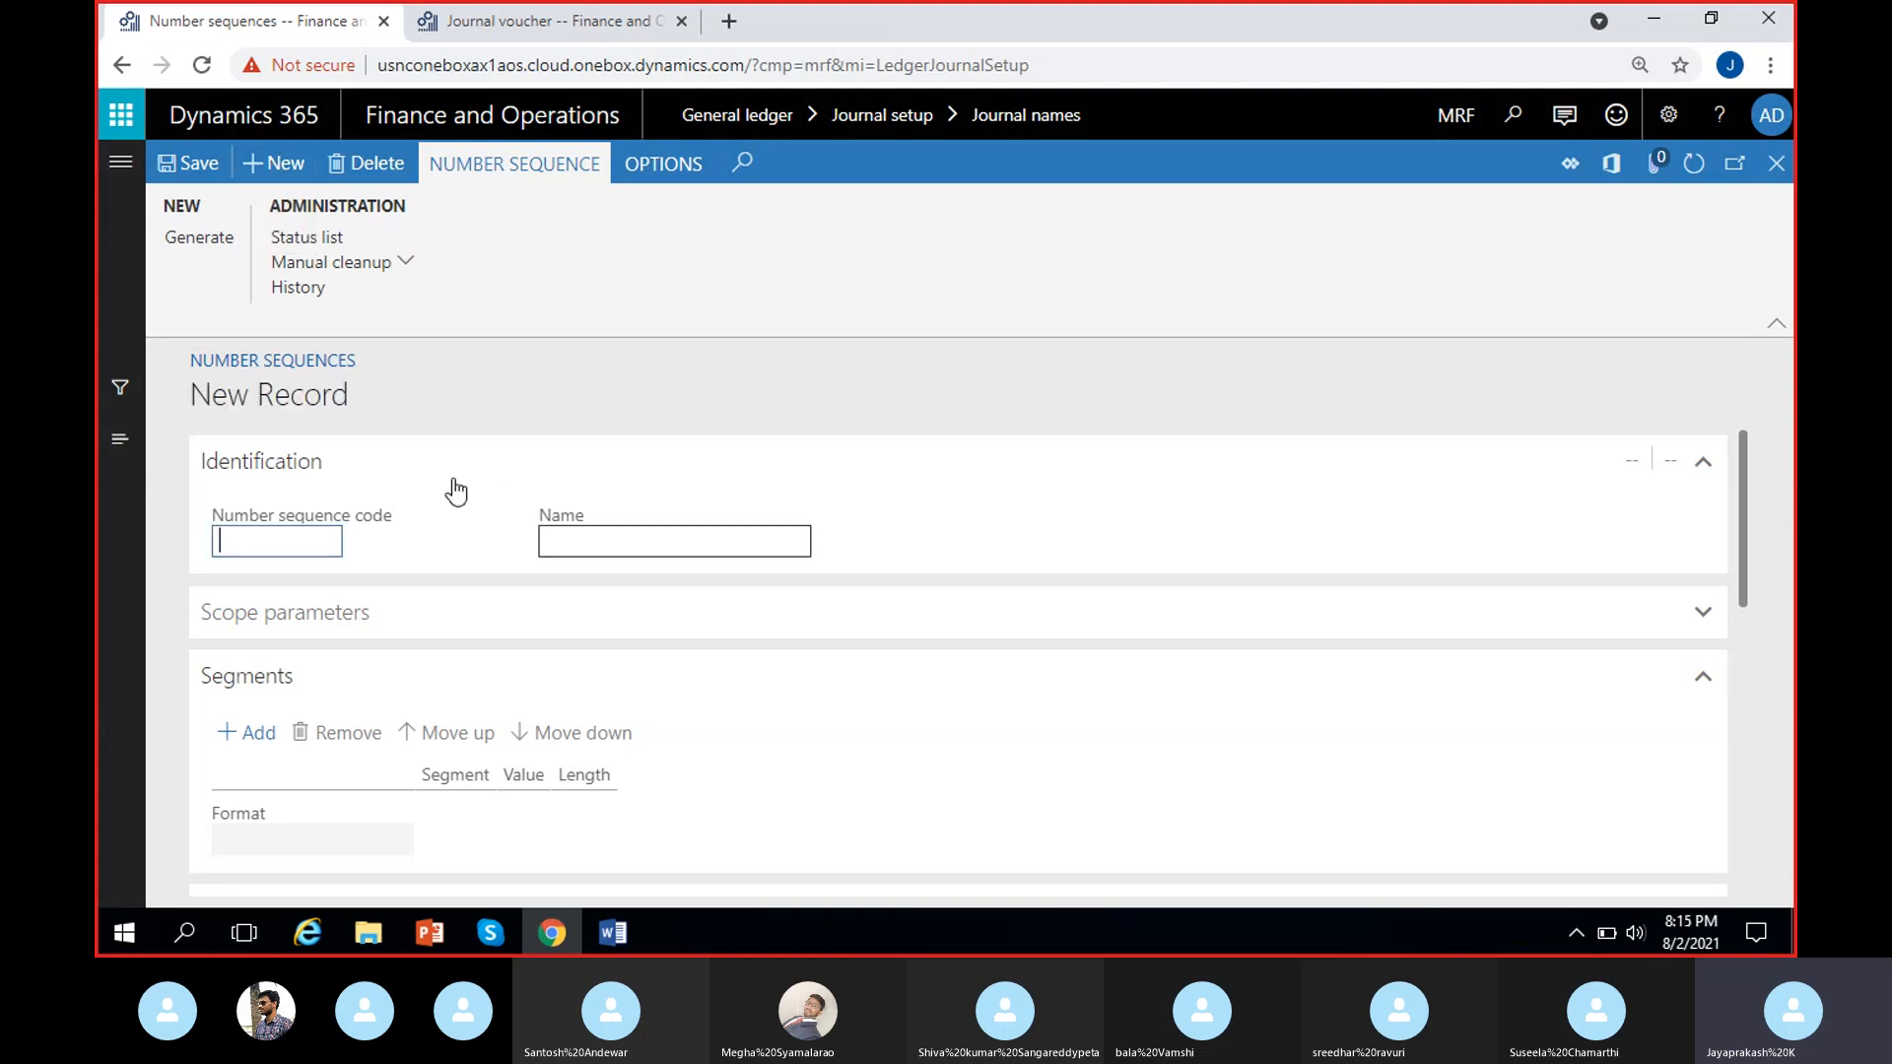
pyautogui.click(690, 542)
pyautogui.click(304, 538)
pyautogui.write('GenJour')
pyautogui.click(574, 534)
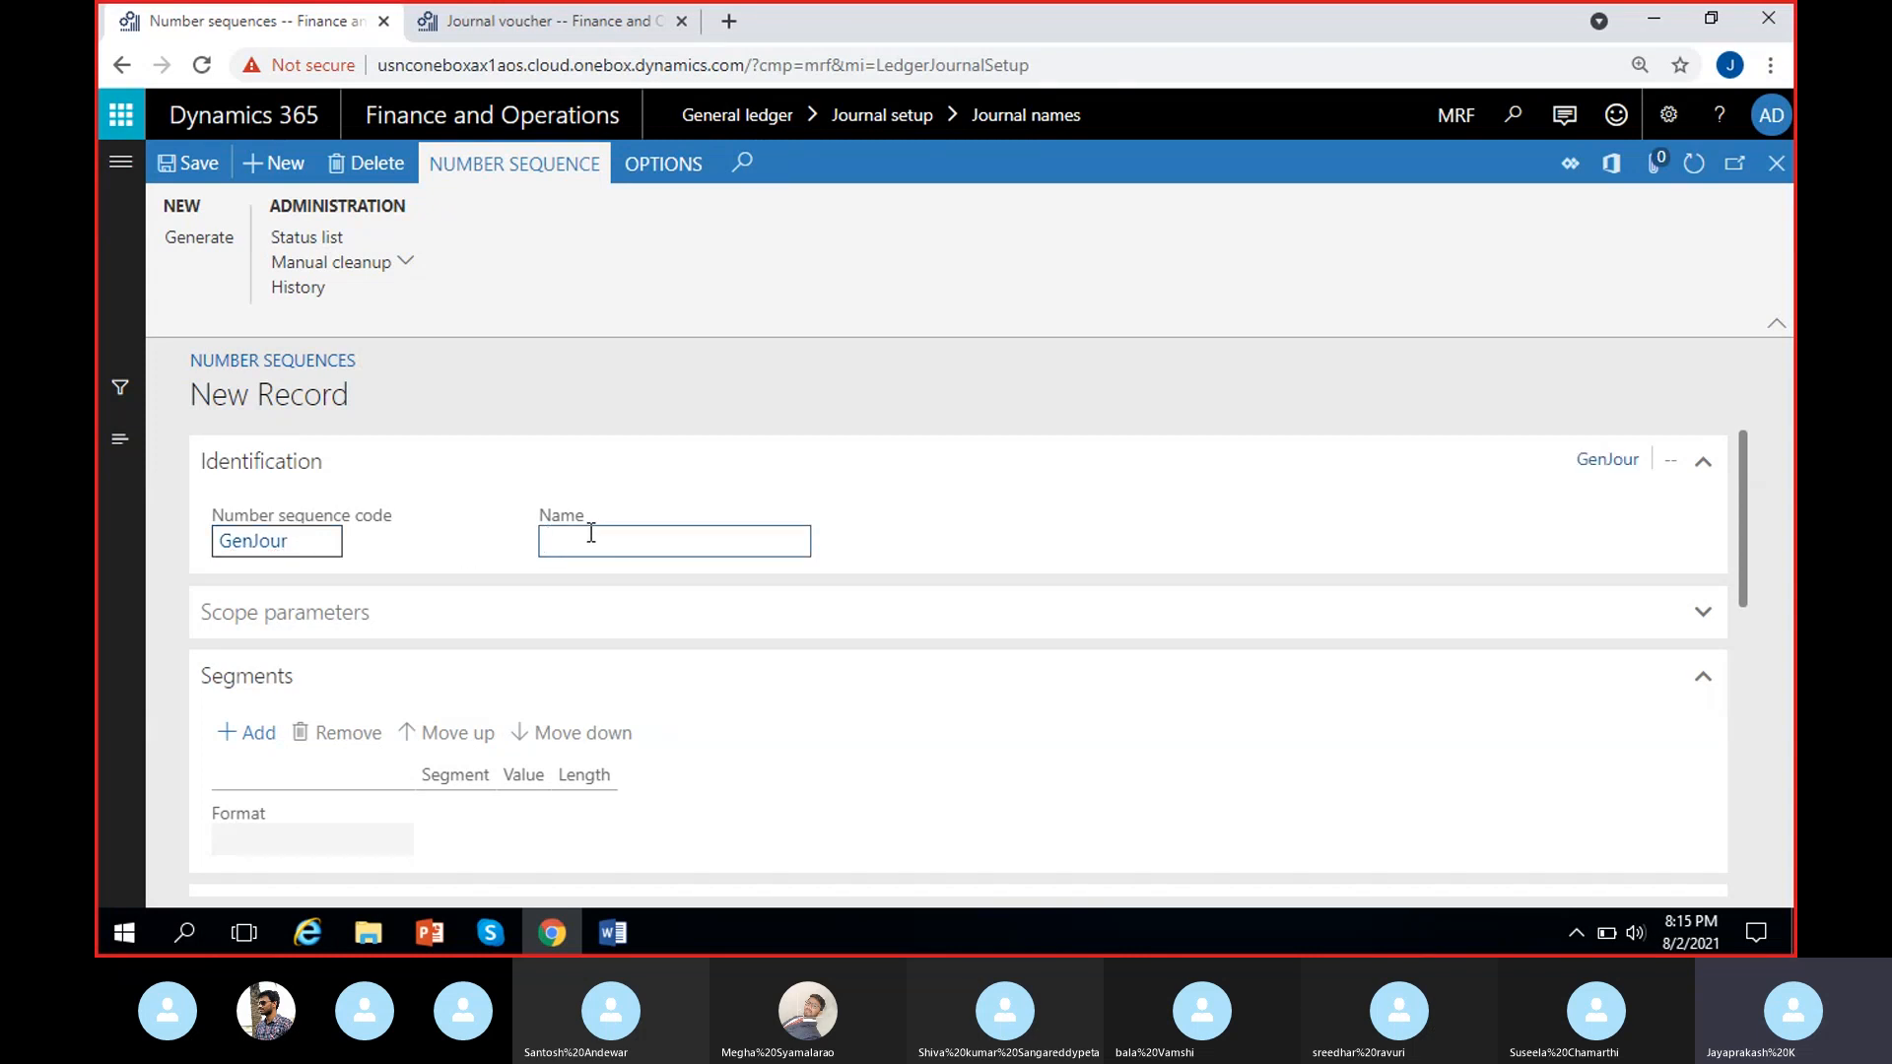
pyautogui.write('General Journal')
pyautogui.hotkey('shift', 'Tab')
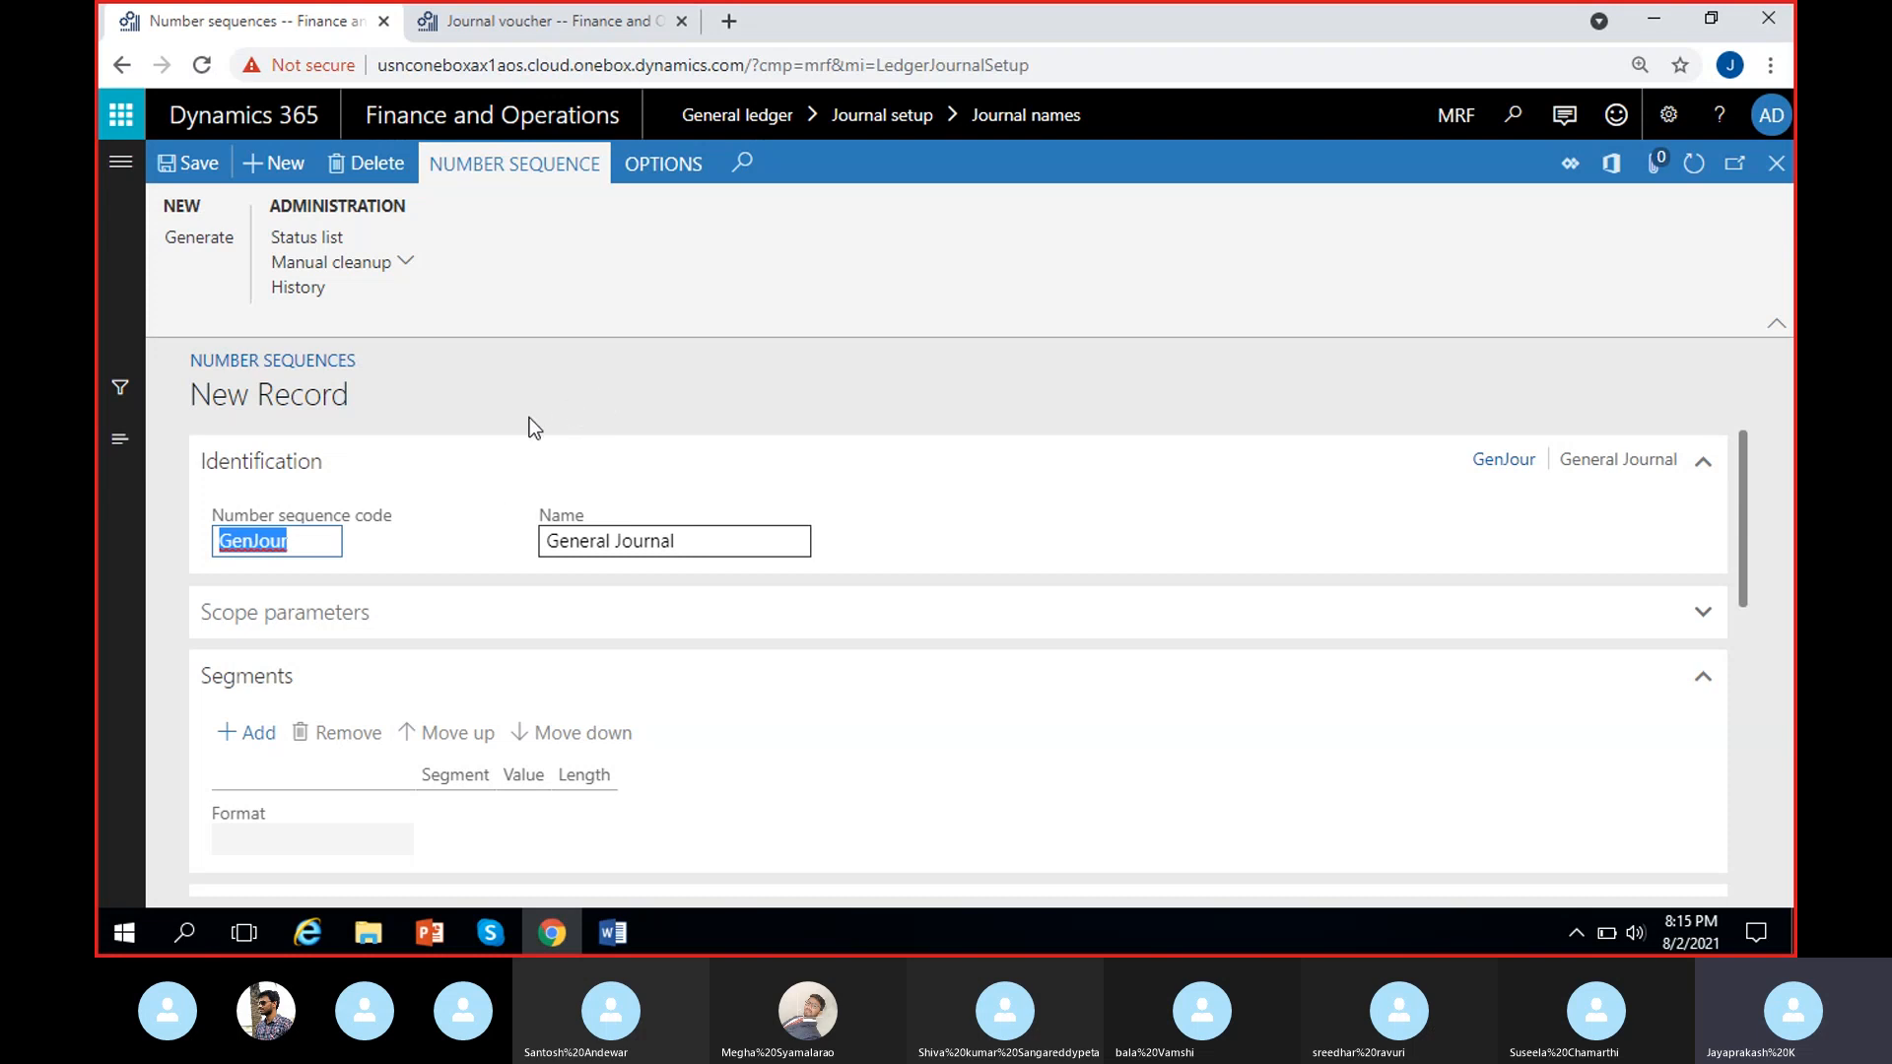
# Set the number sequence's scope to Company and assign it to company MRF.
pyautogui.click(448, 608)
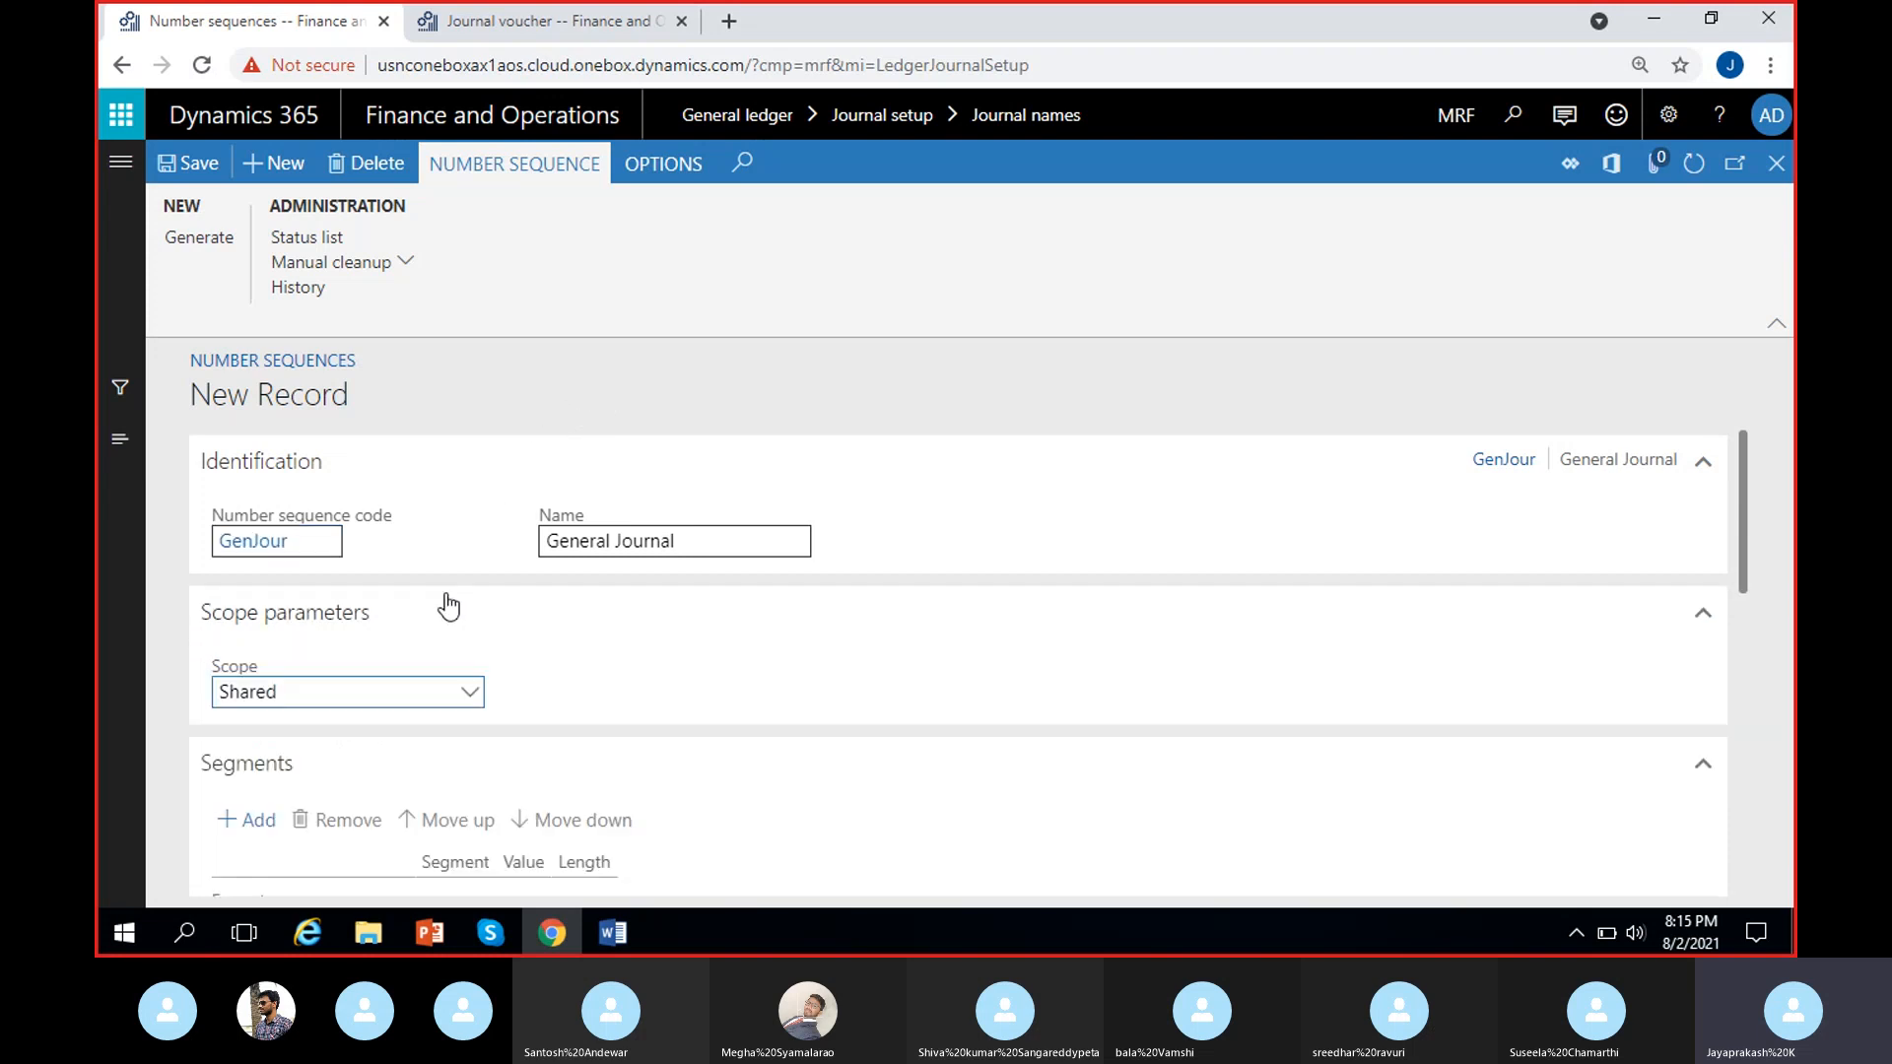
pyautogui.scroll(-3, 562, 595)
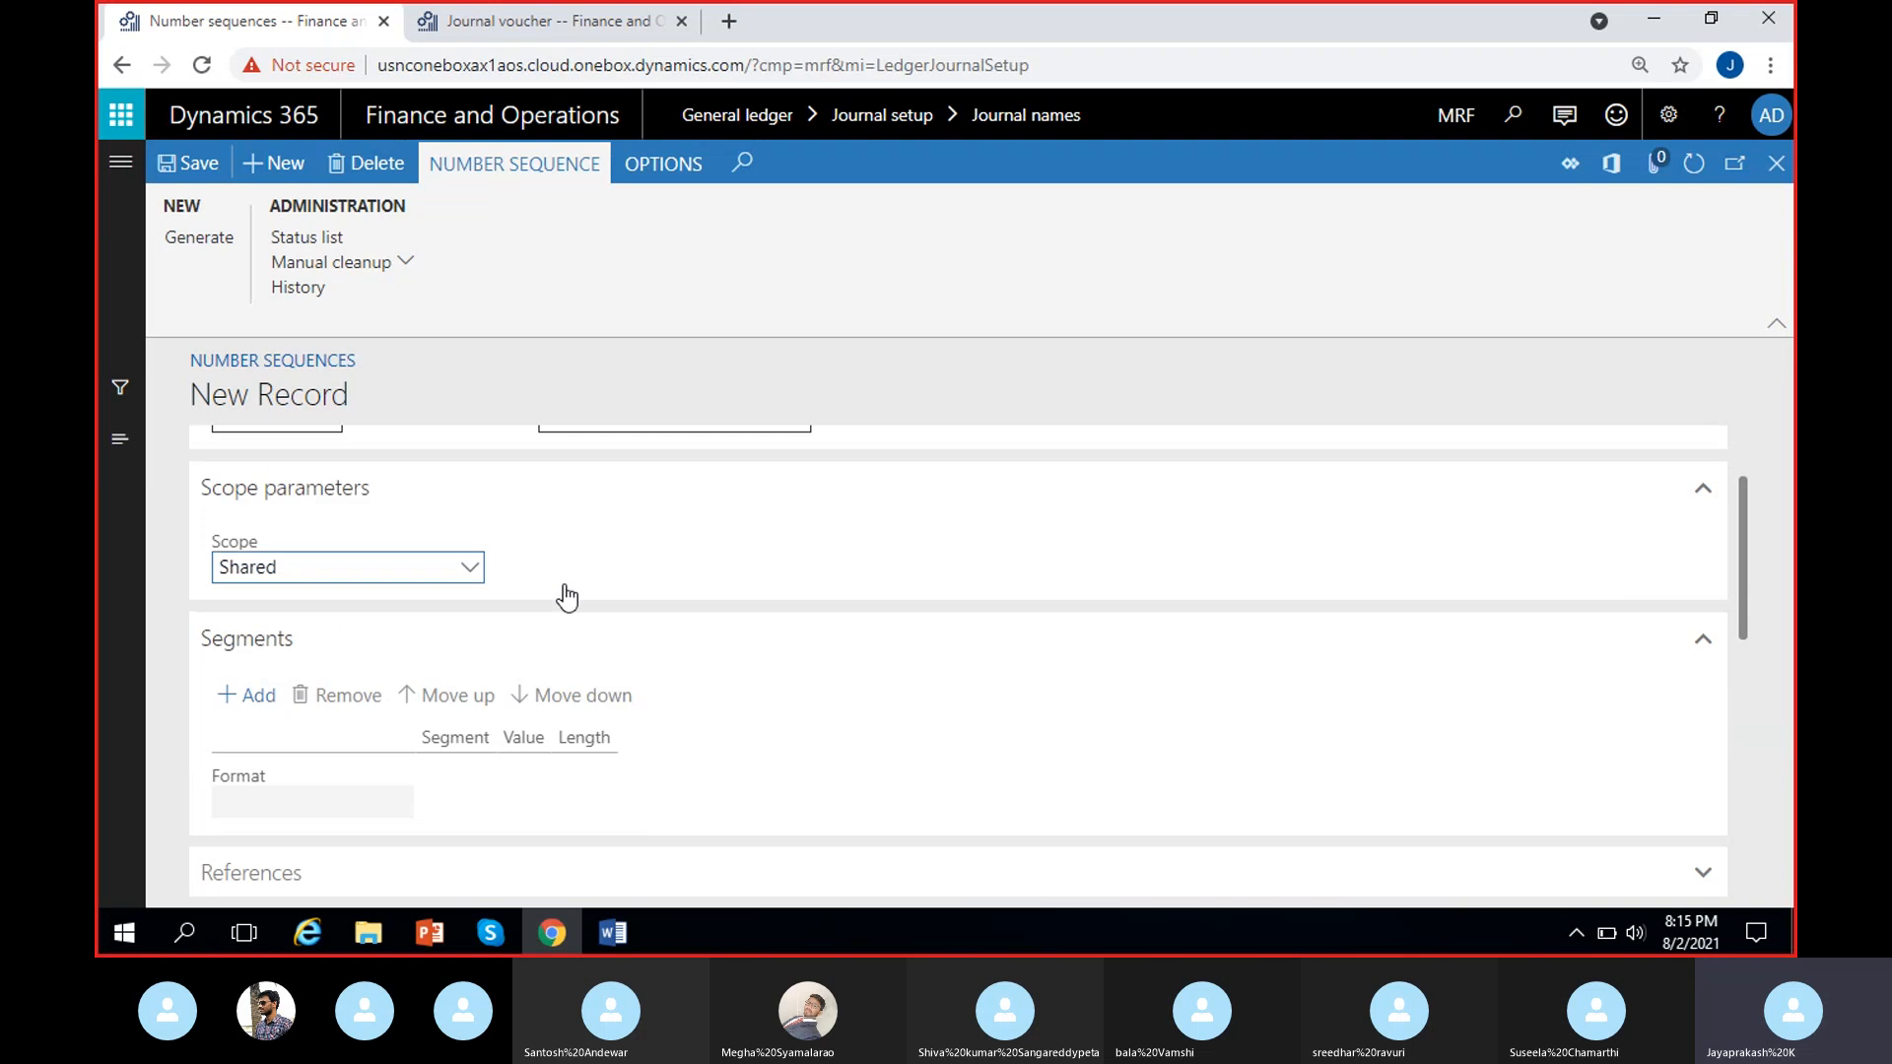
pyautogui.scroll(3, 565, 595)
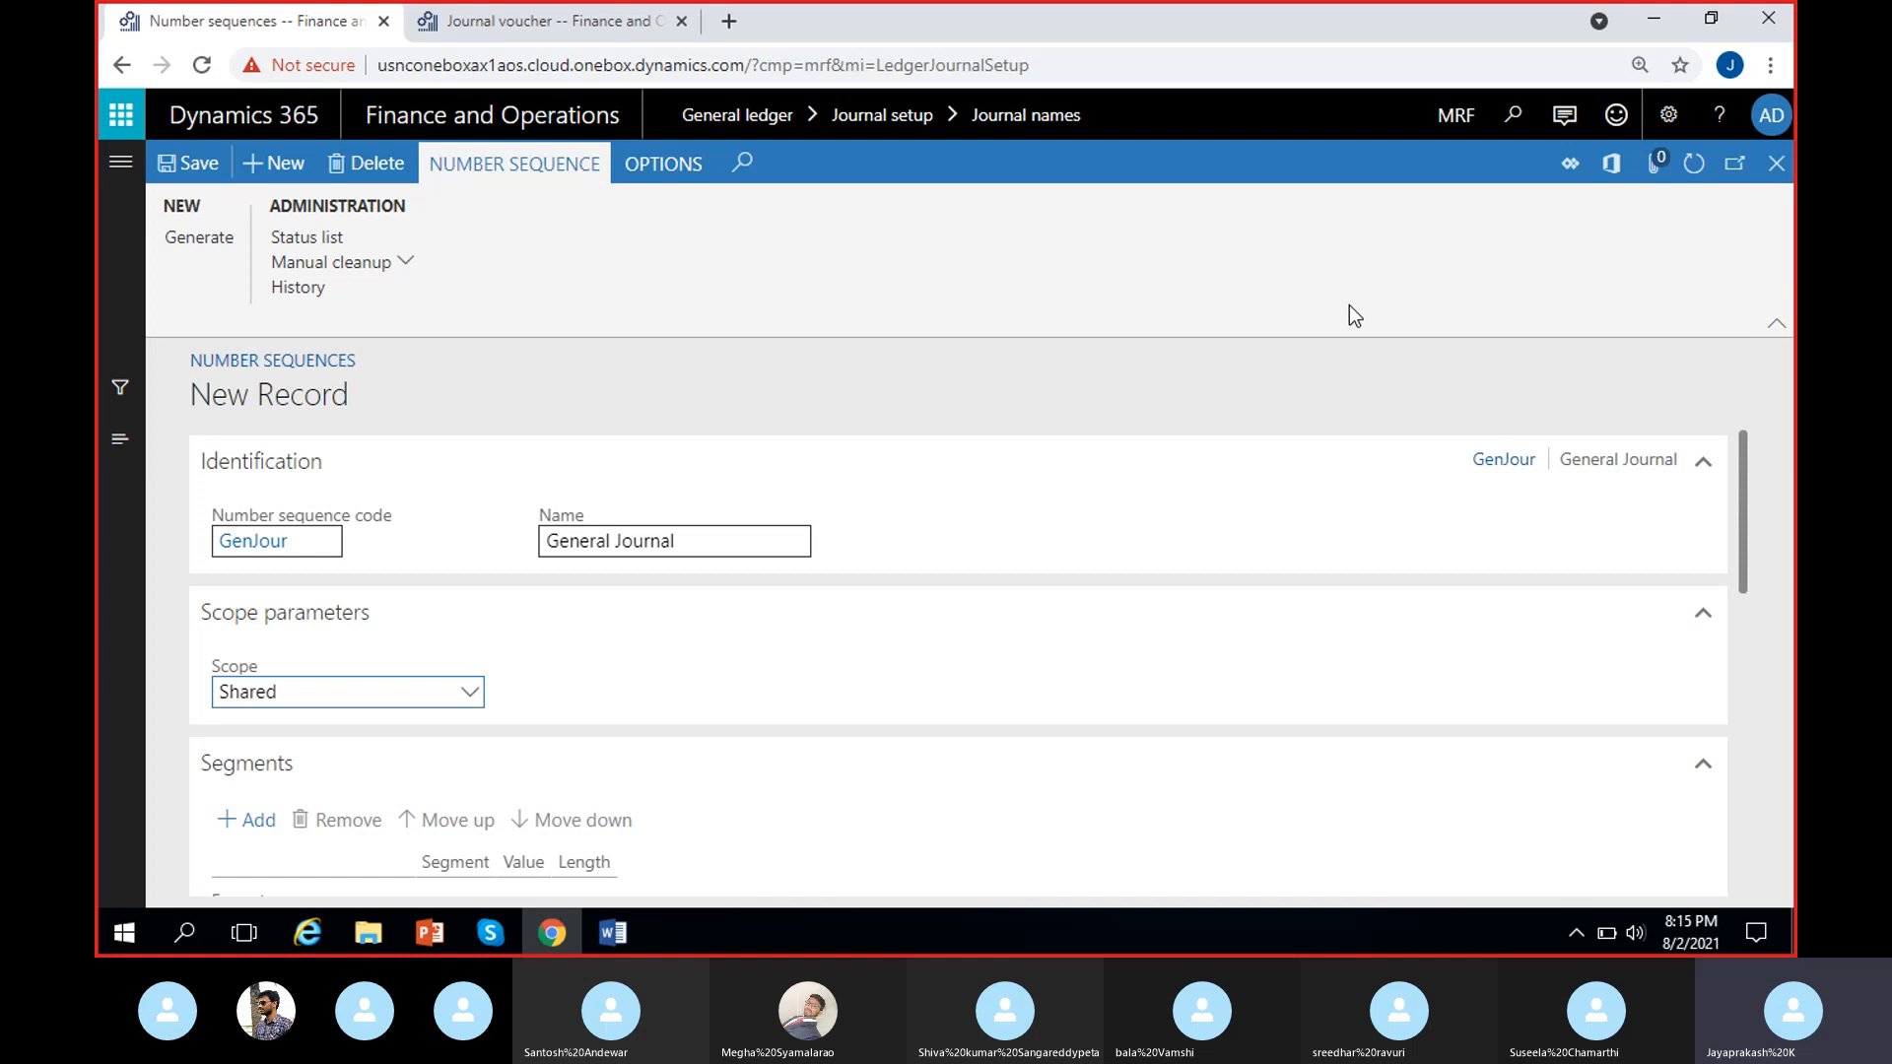
pyautogui.click(470, 693)
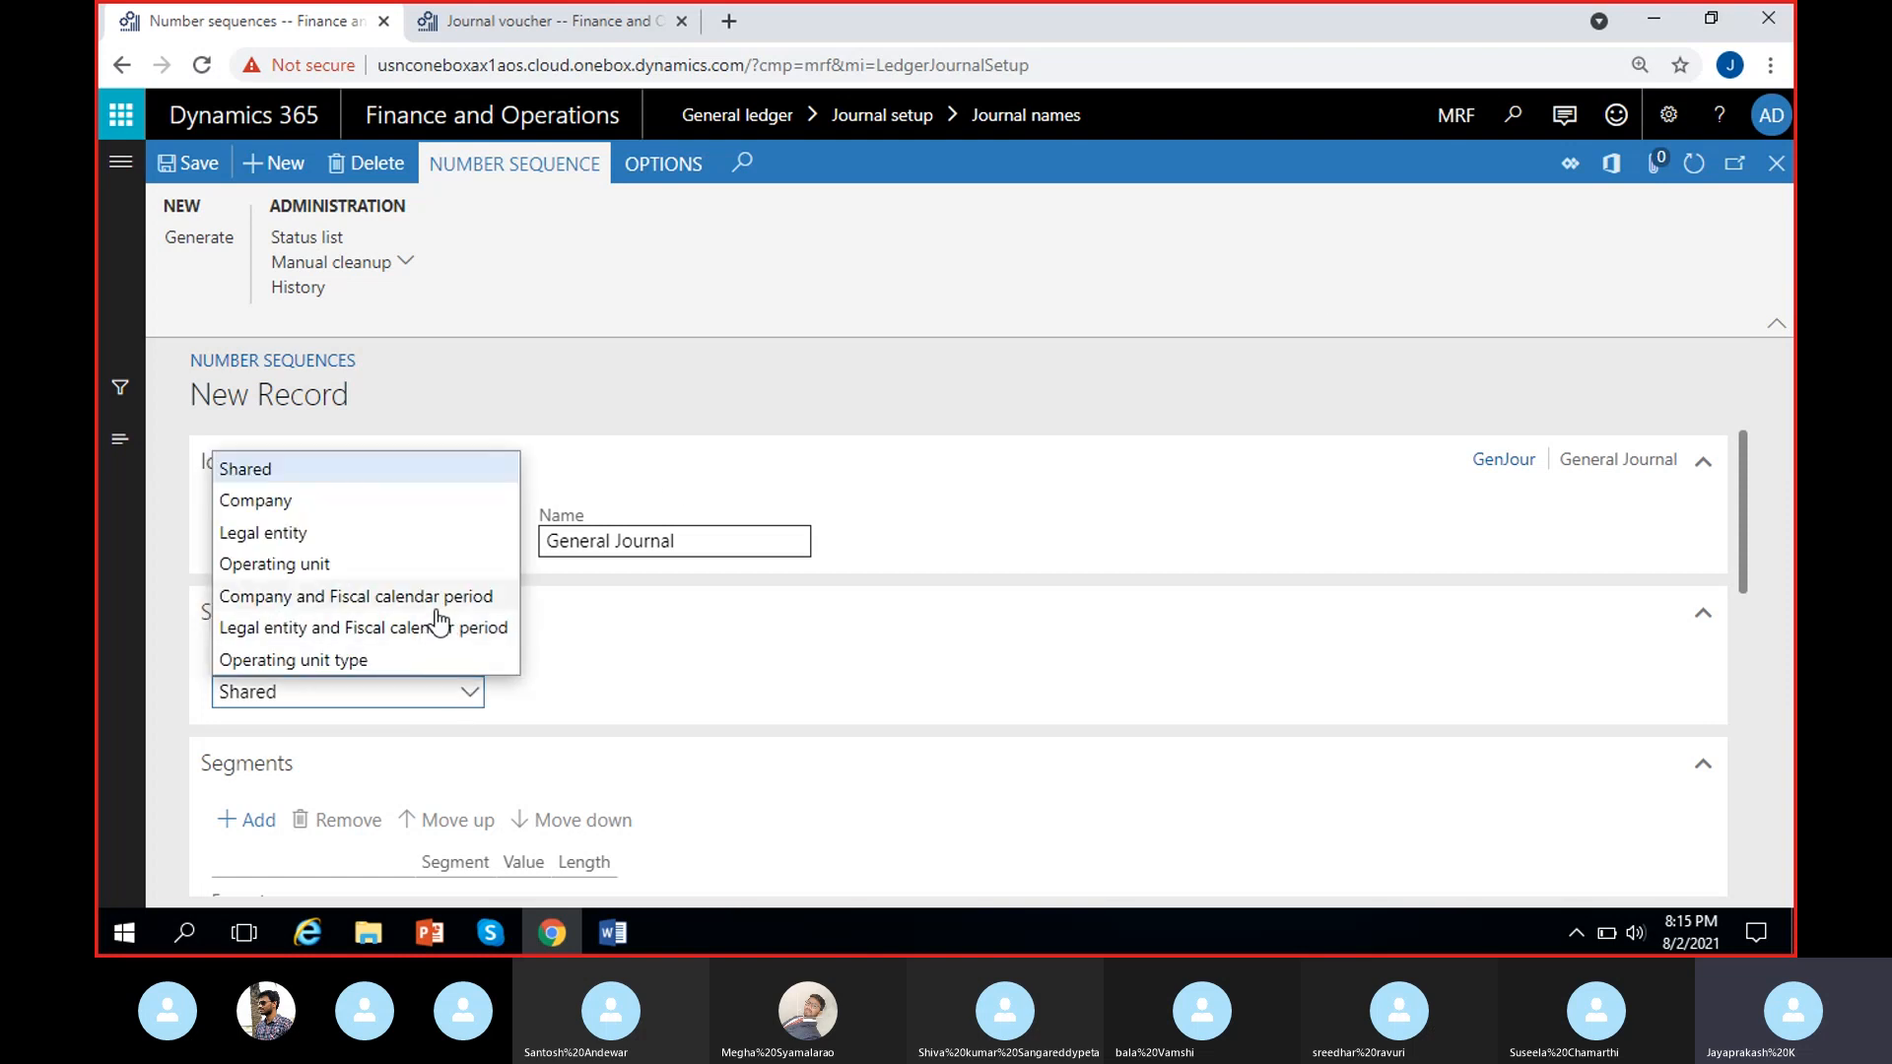
pyautogui.click(334, 504)
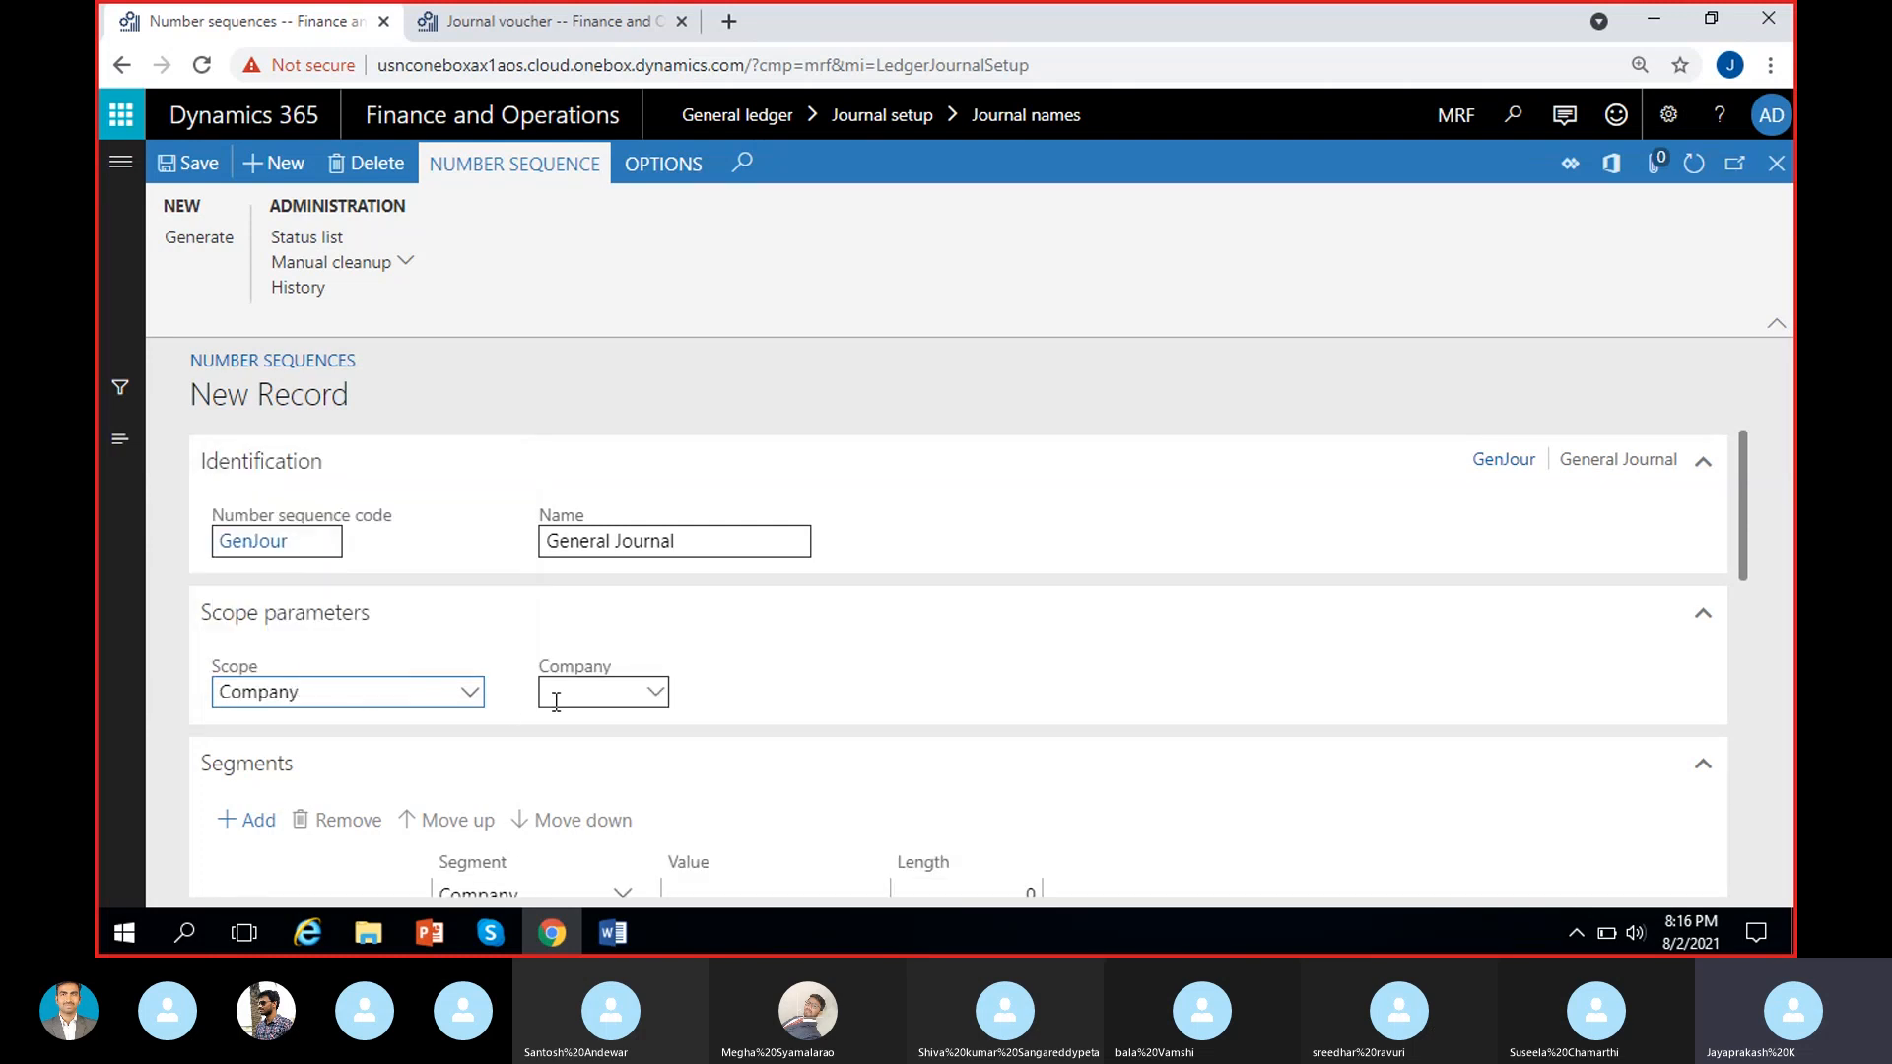
pyautogui.click(556, 702)
pyautogui.write('MRF')
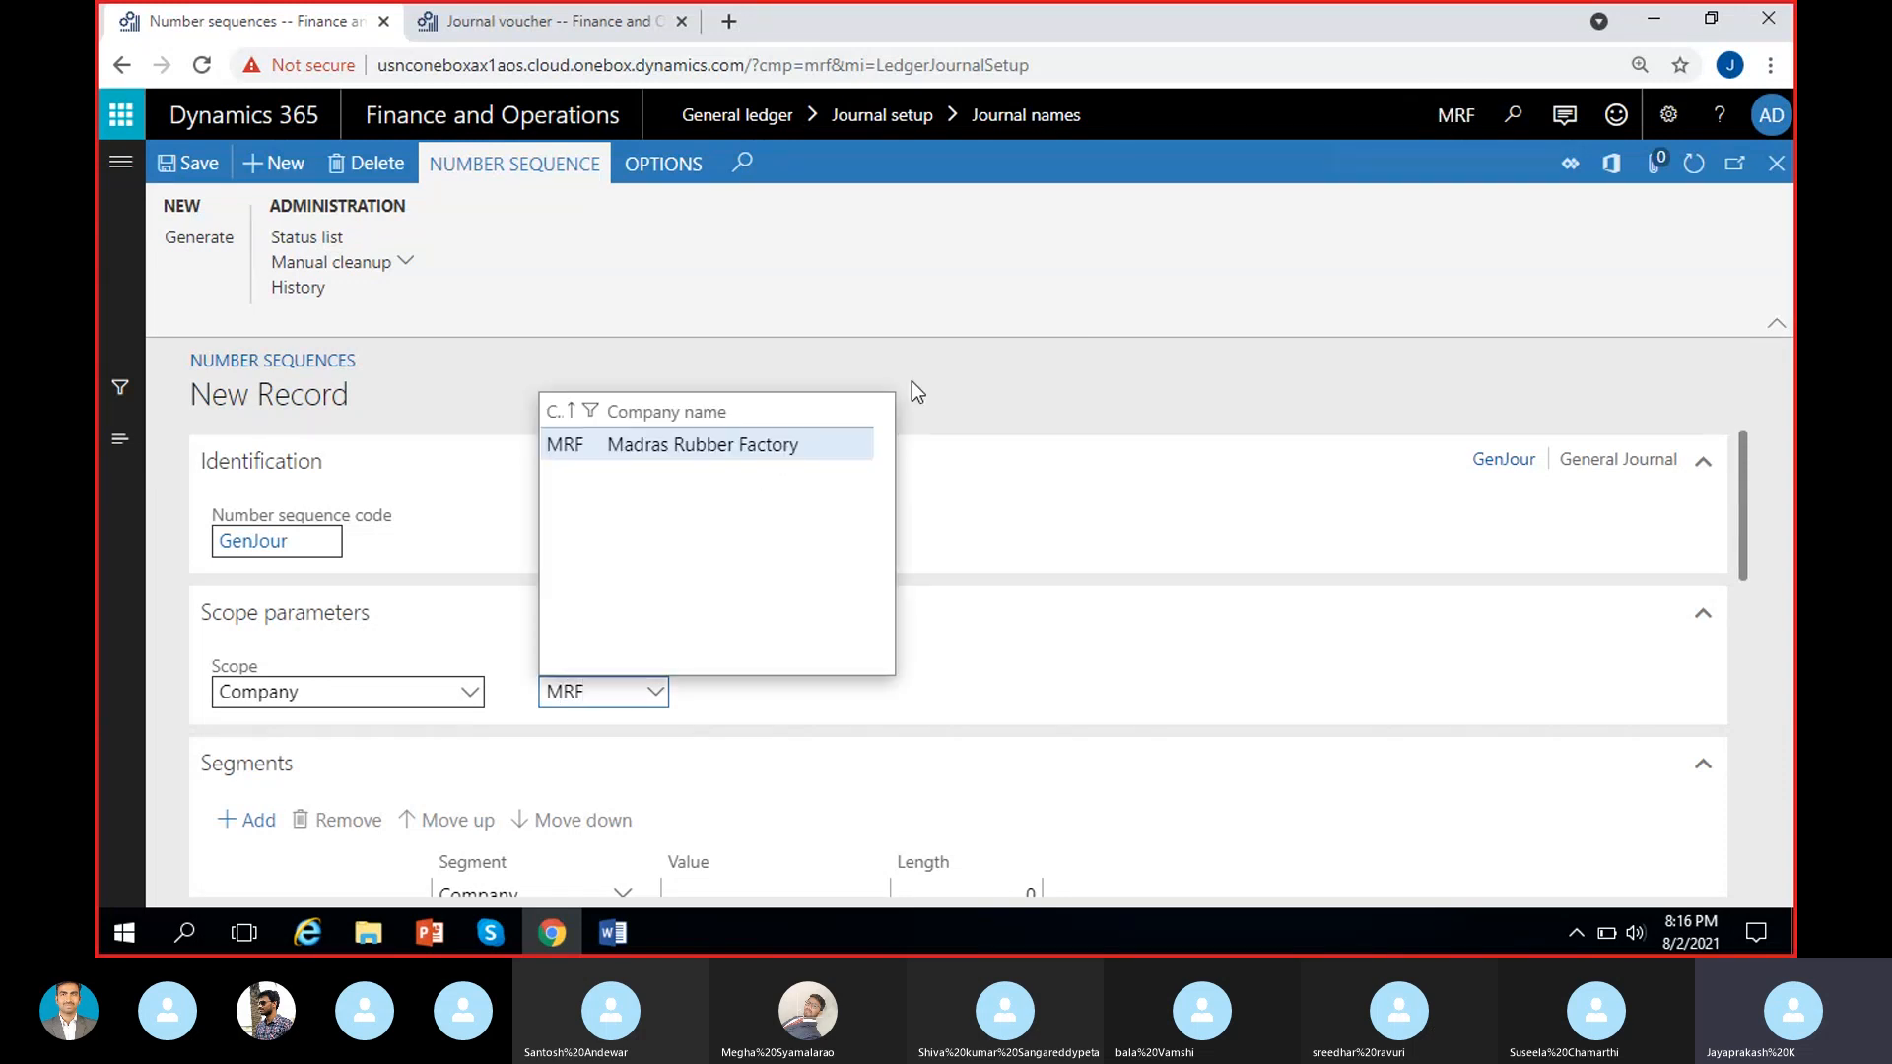
pyautogui.click(794, 448)
pyautogui.click(758, 691)
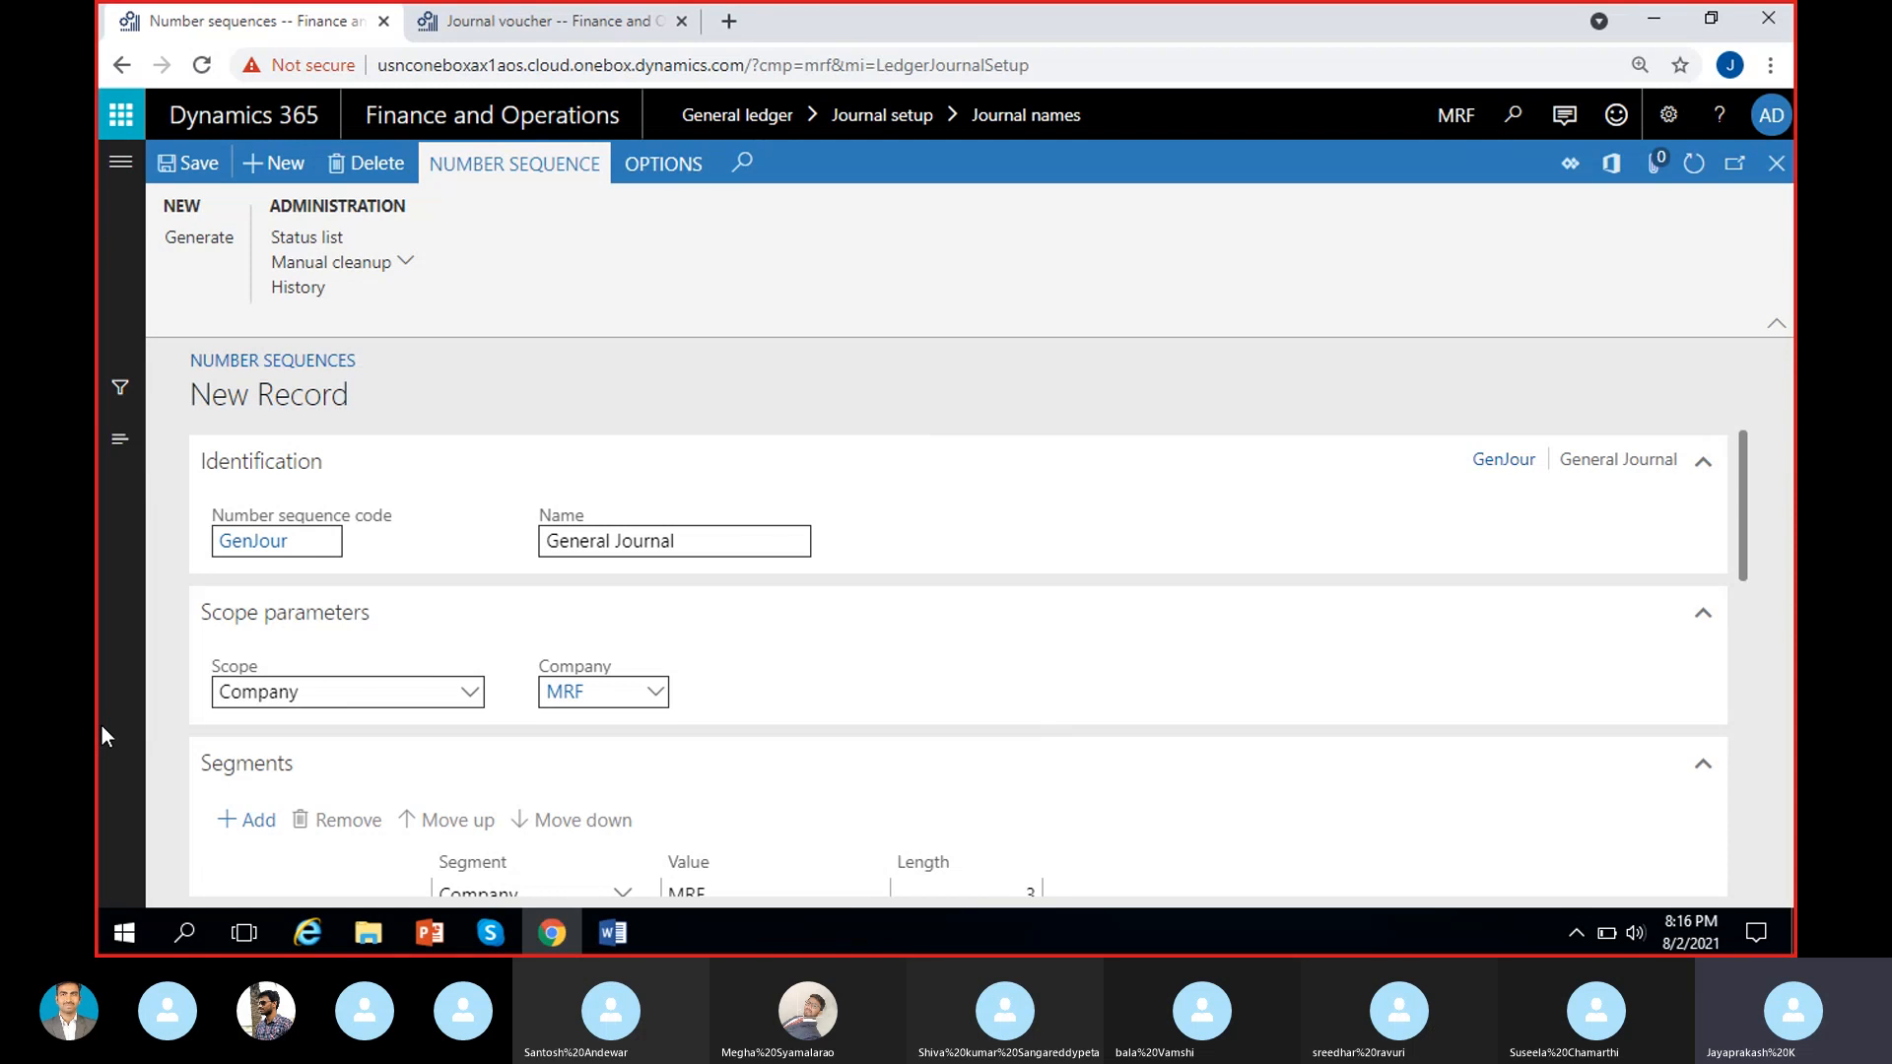
# Compare the default segments and format of the new number sequence with the voucher number in the USMF journal voucher.
pyautogui.click(317, 541)
pyautogui.hotkey('ctrl', 'c')
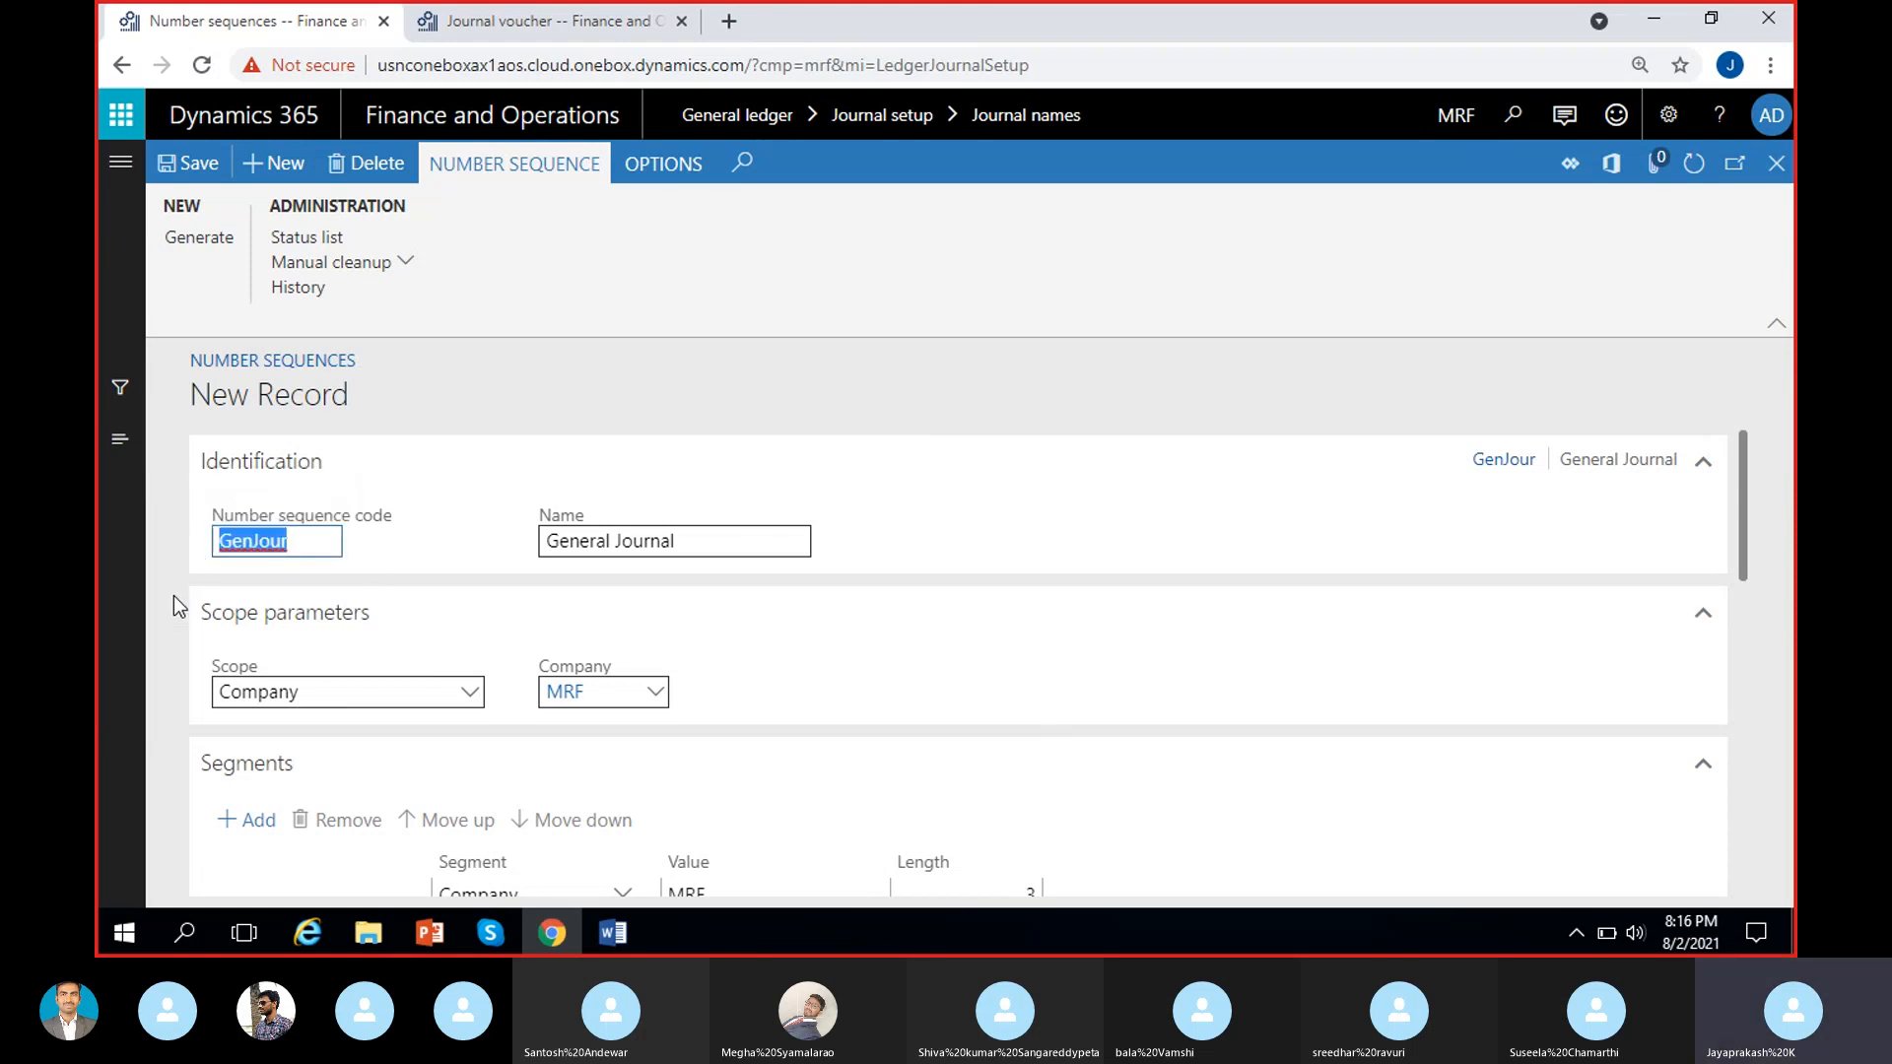
pyautogui.click(860, 665)
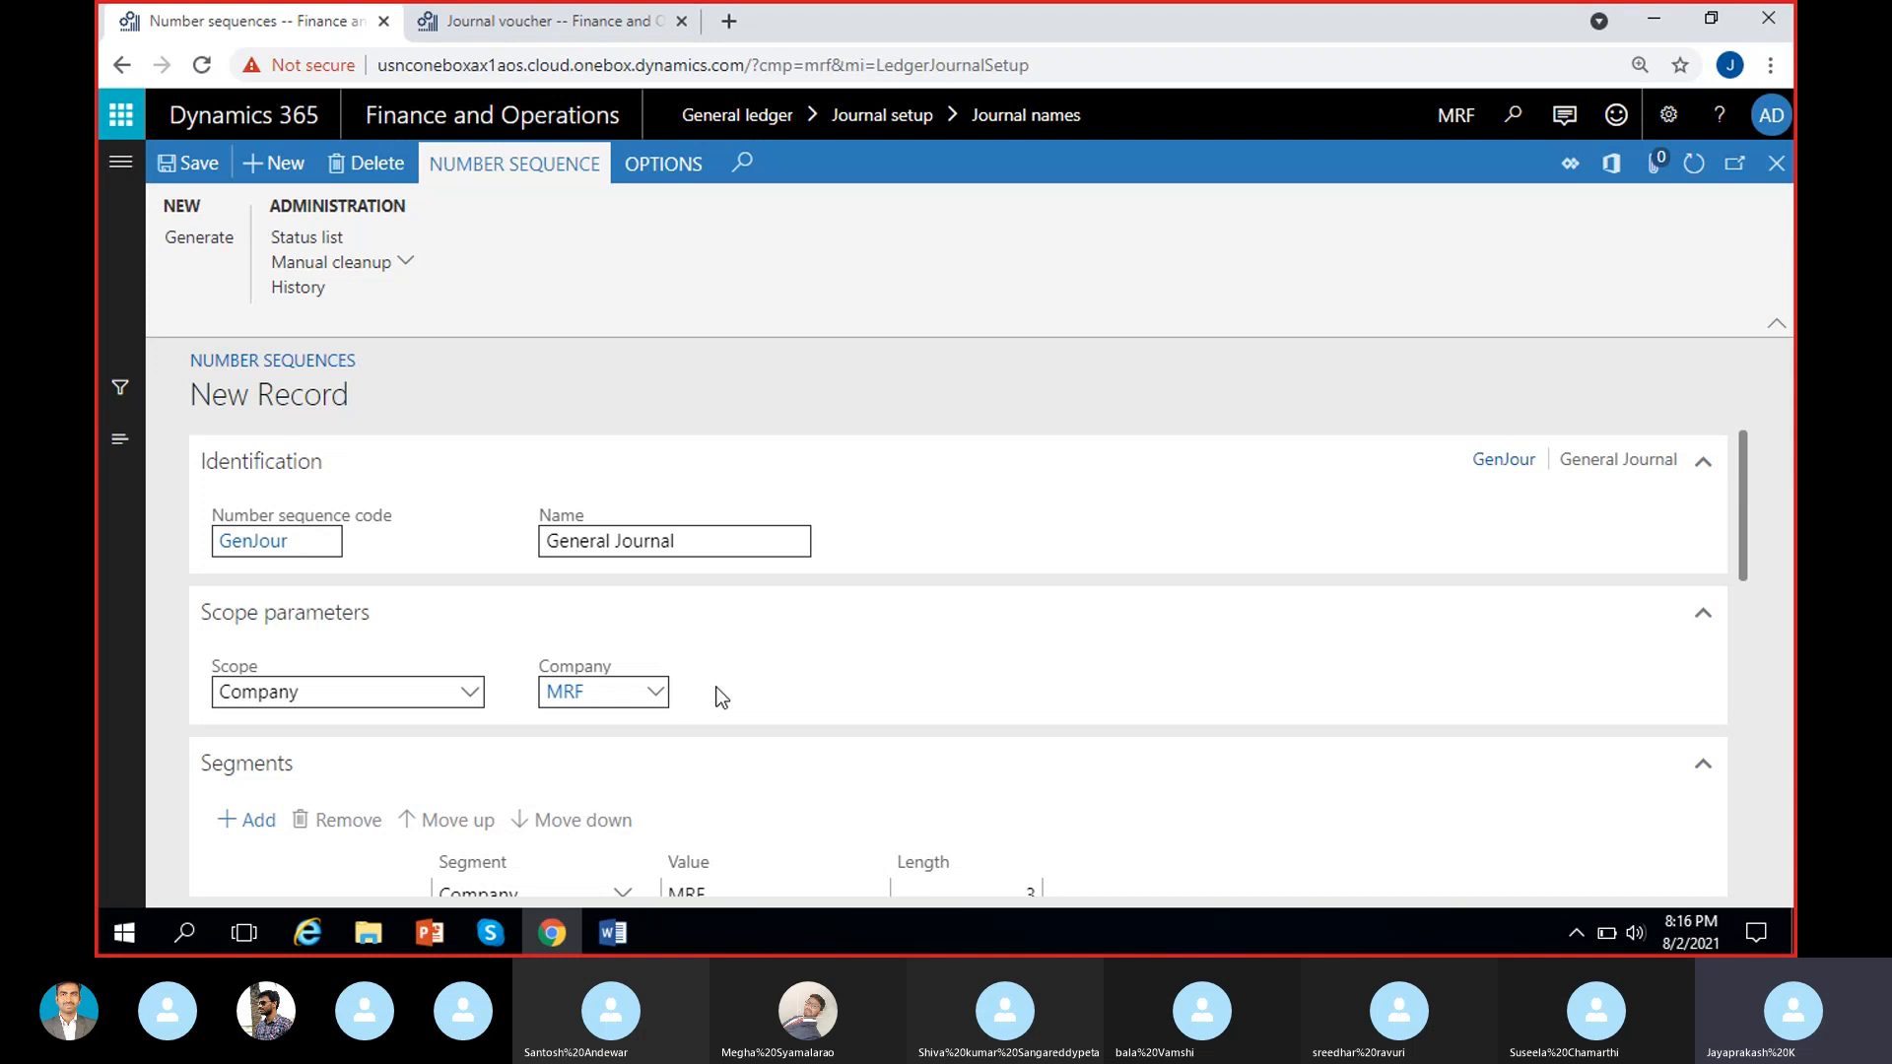
pyautogui.scroll(-1, 720, 697)
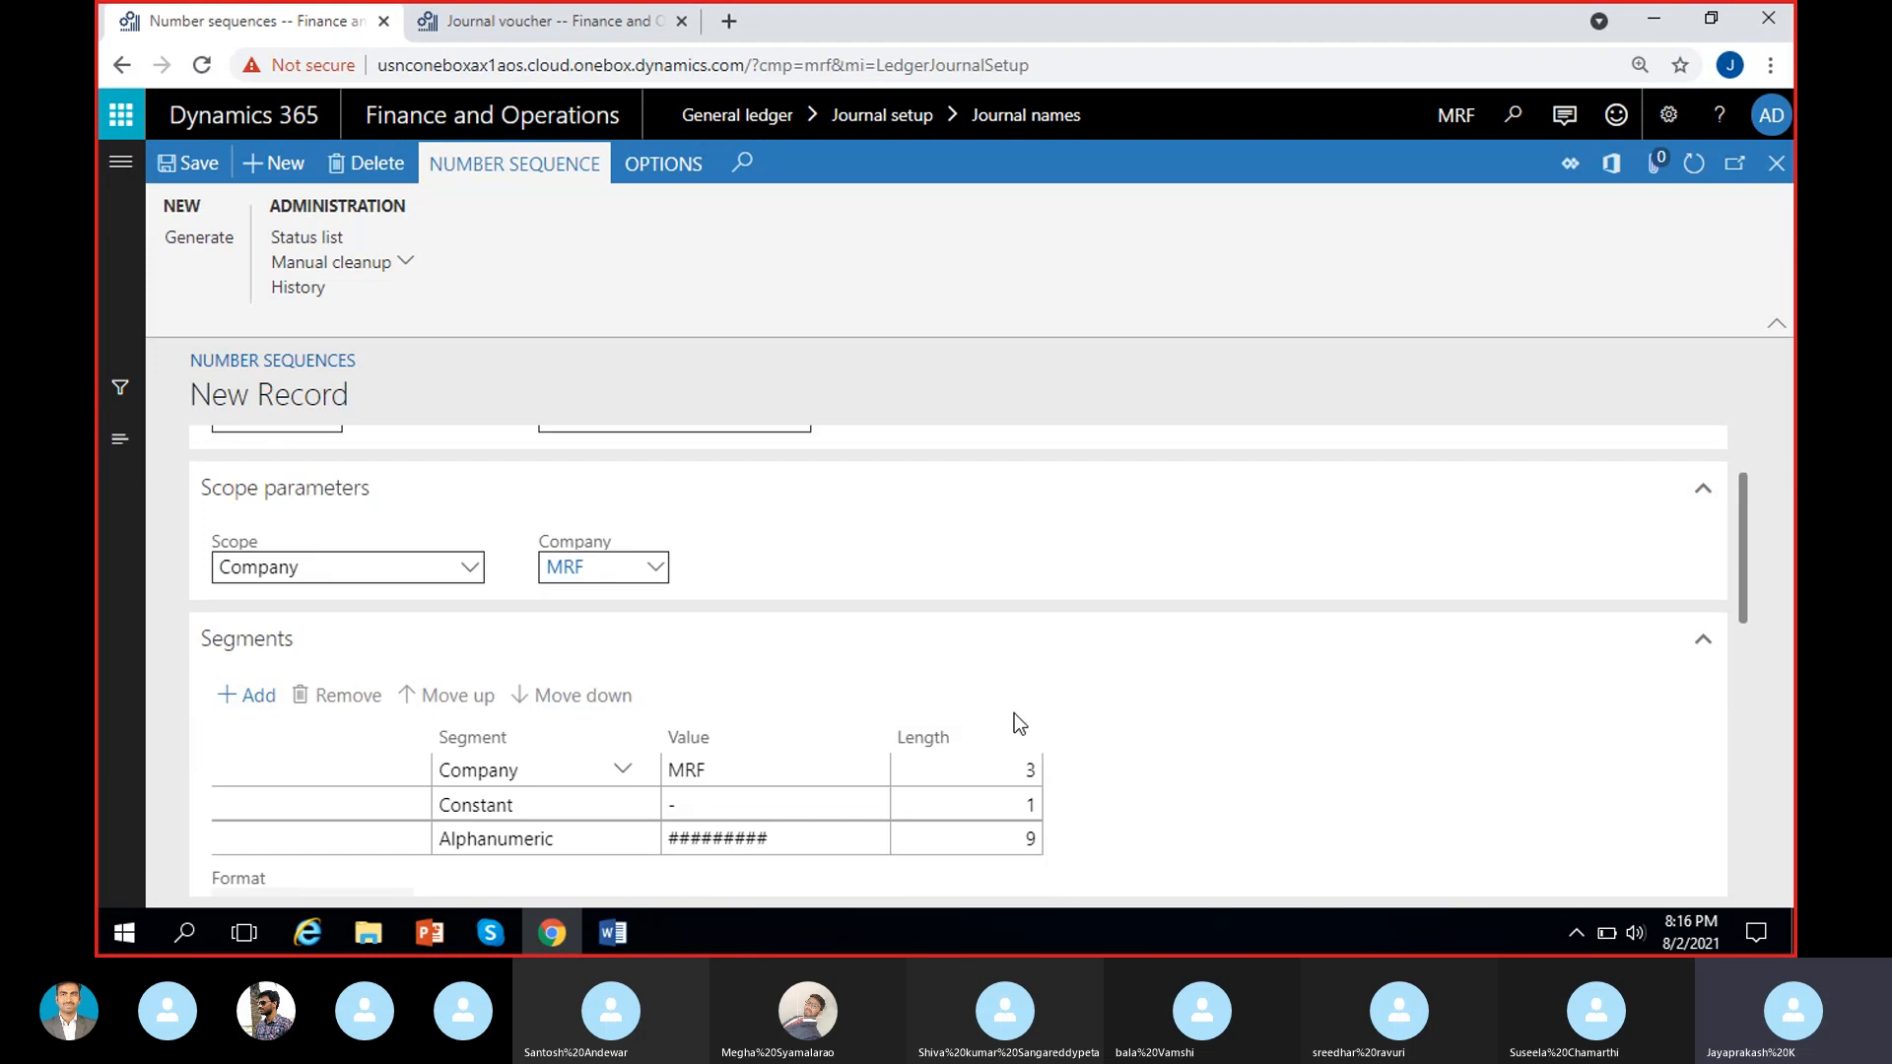
pyautogui.scroll(-1, 1016, 717)
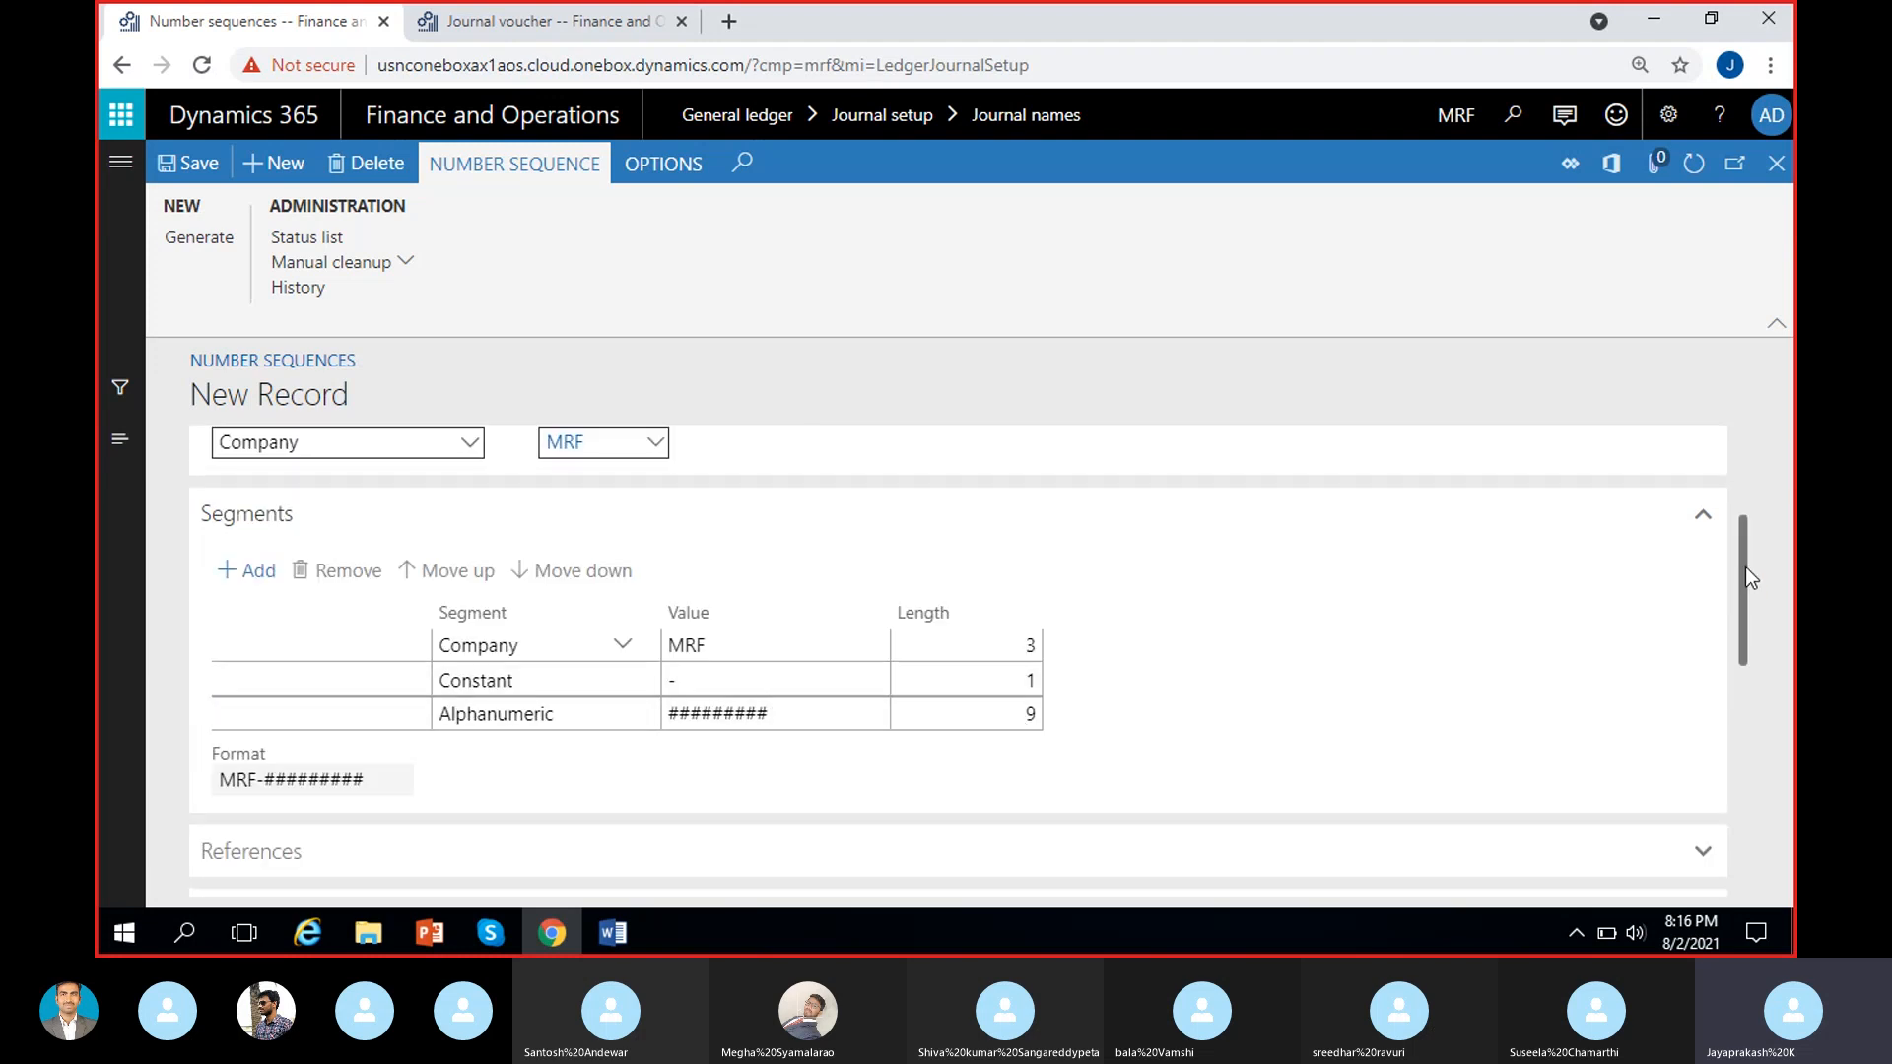
pyautogui.moveTo(1747, 566); pyautogui.dragTo(1746, 587)
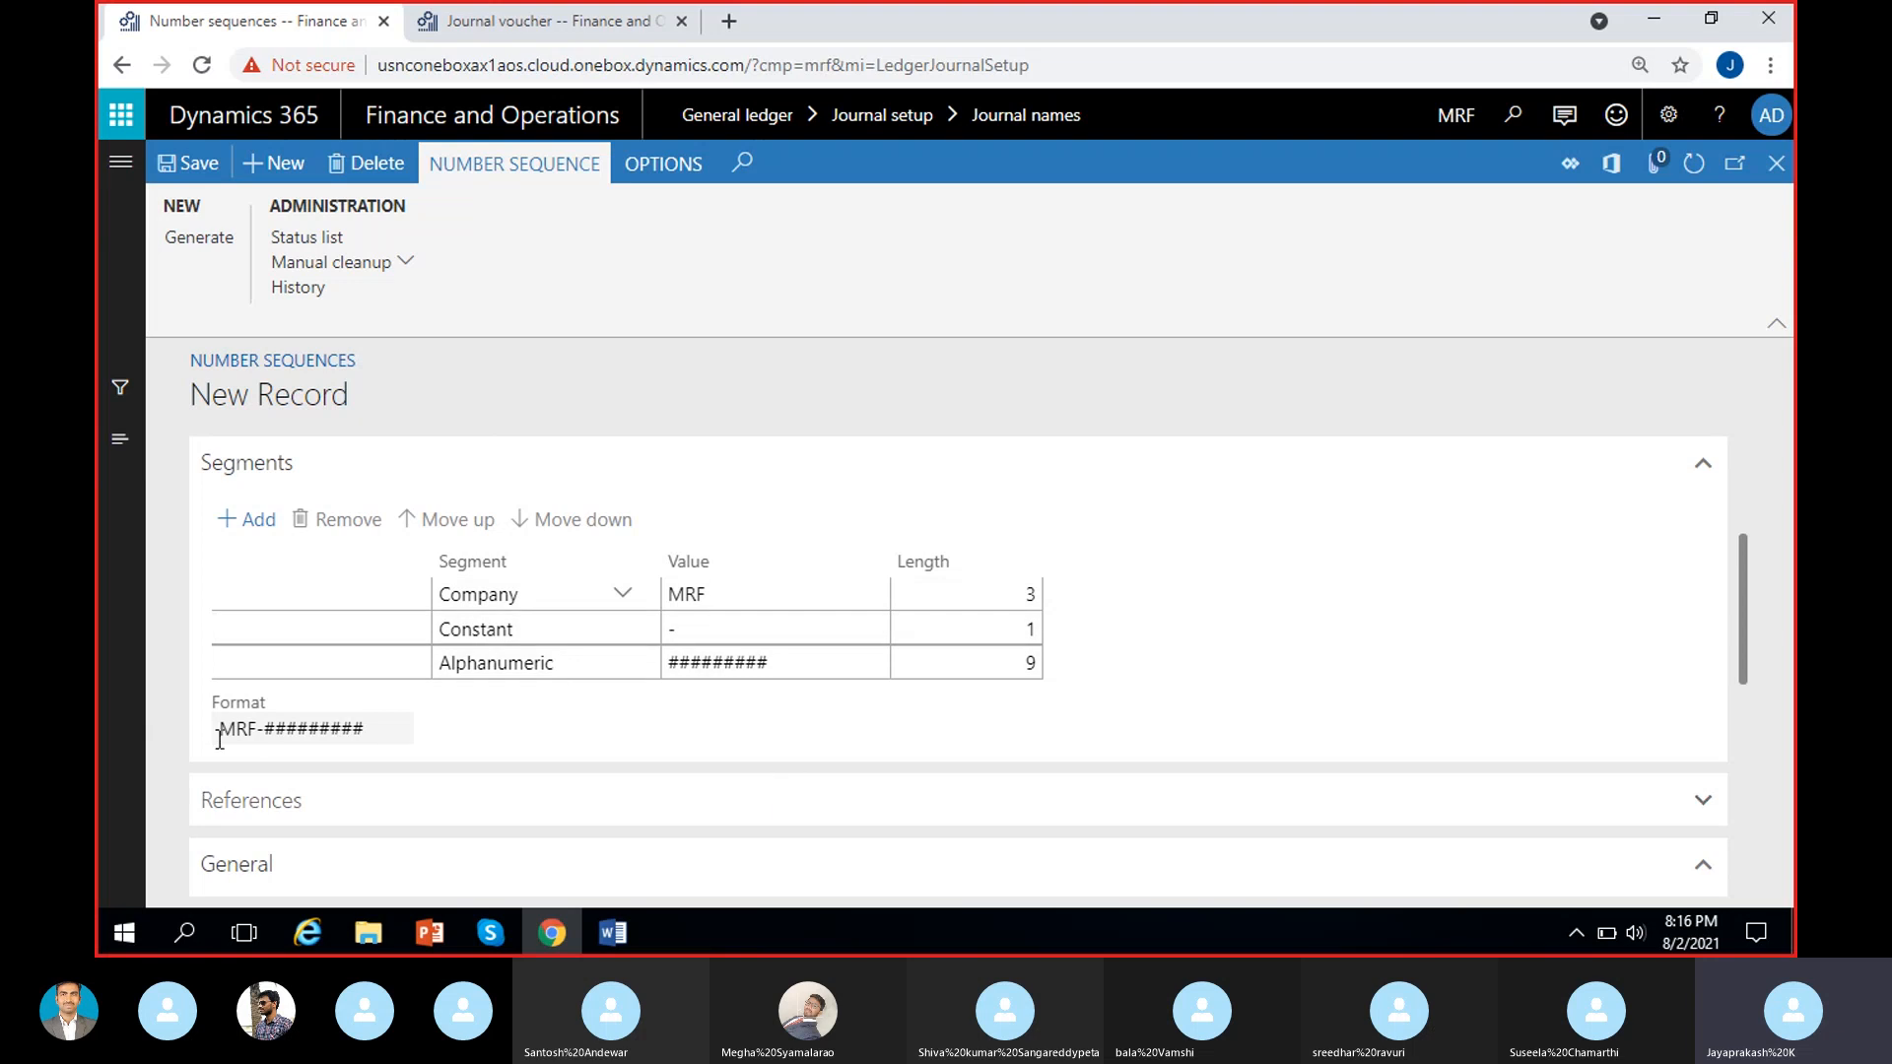
pyautogui.moveTo(218, 739); pyautogui.dragTo(391, 730)
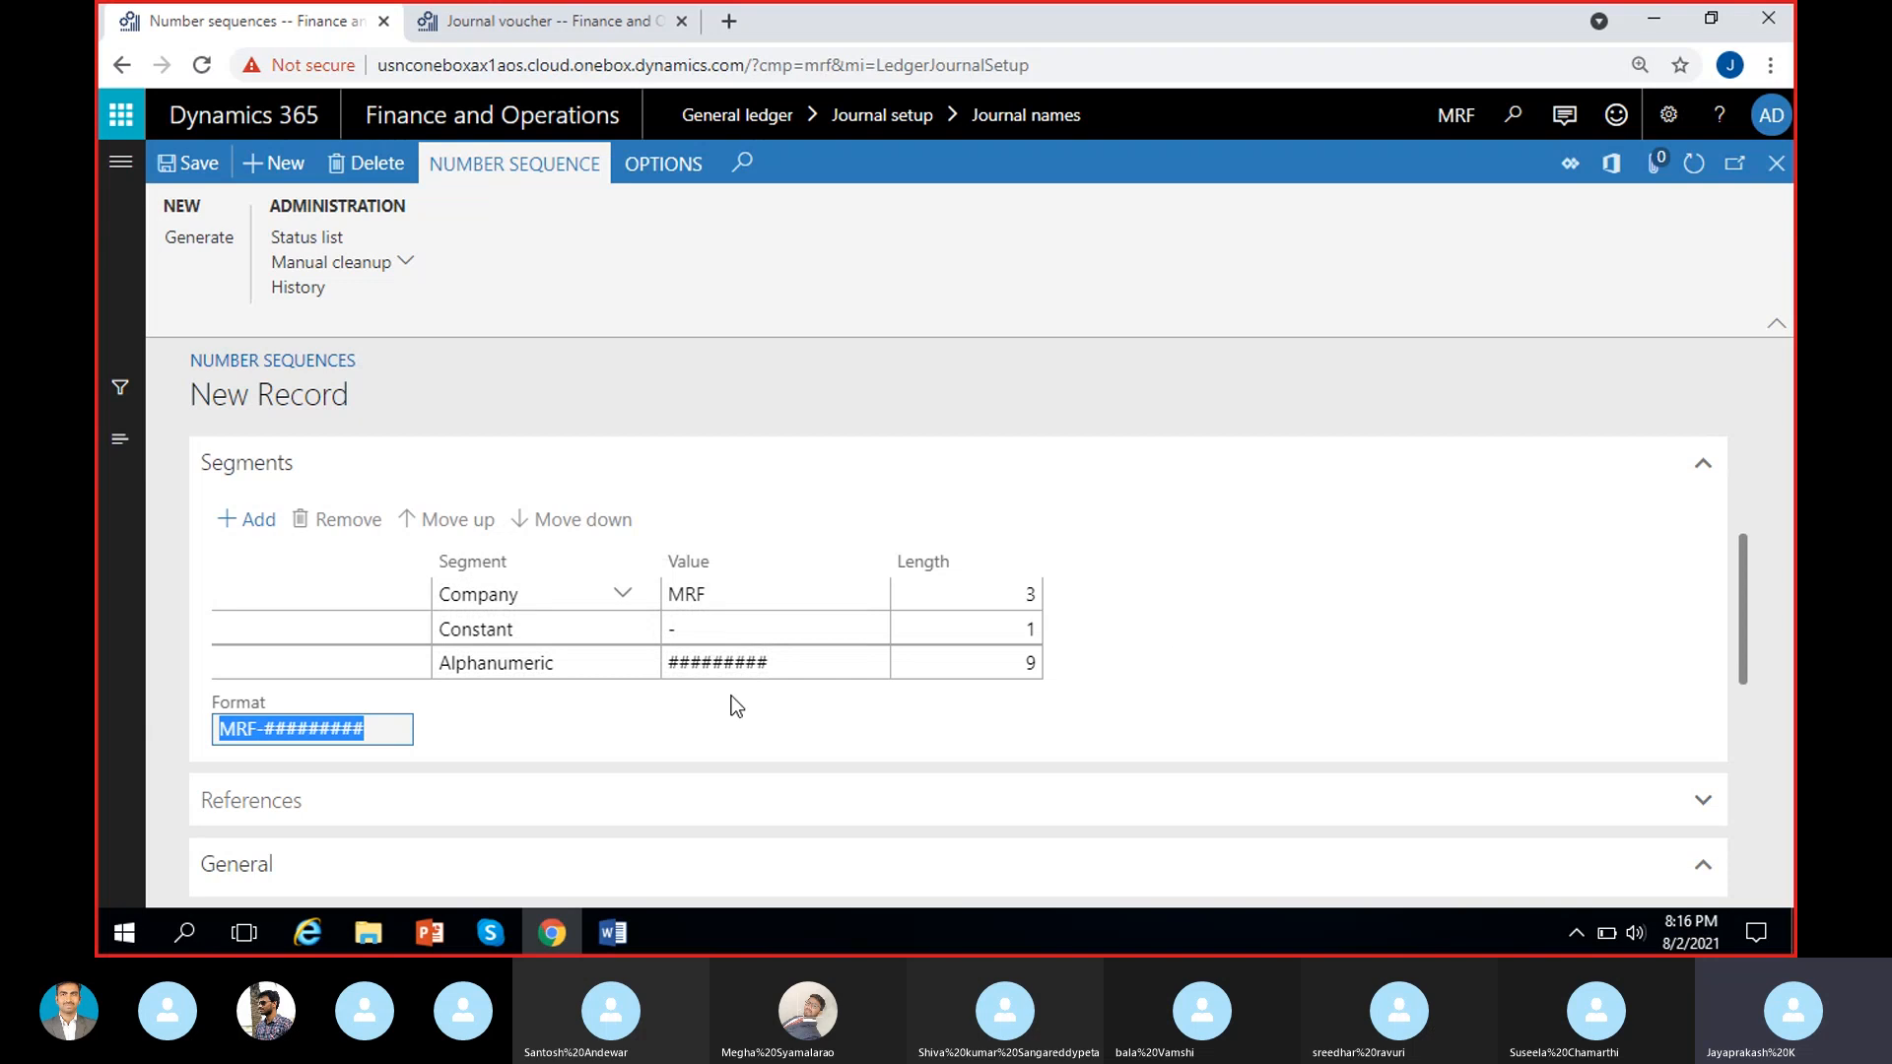
pyautogui.click(275, 742)
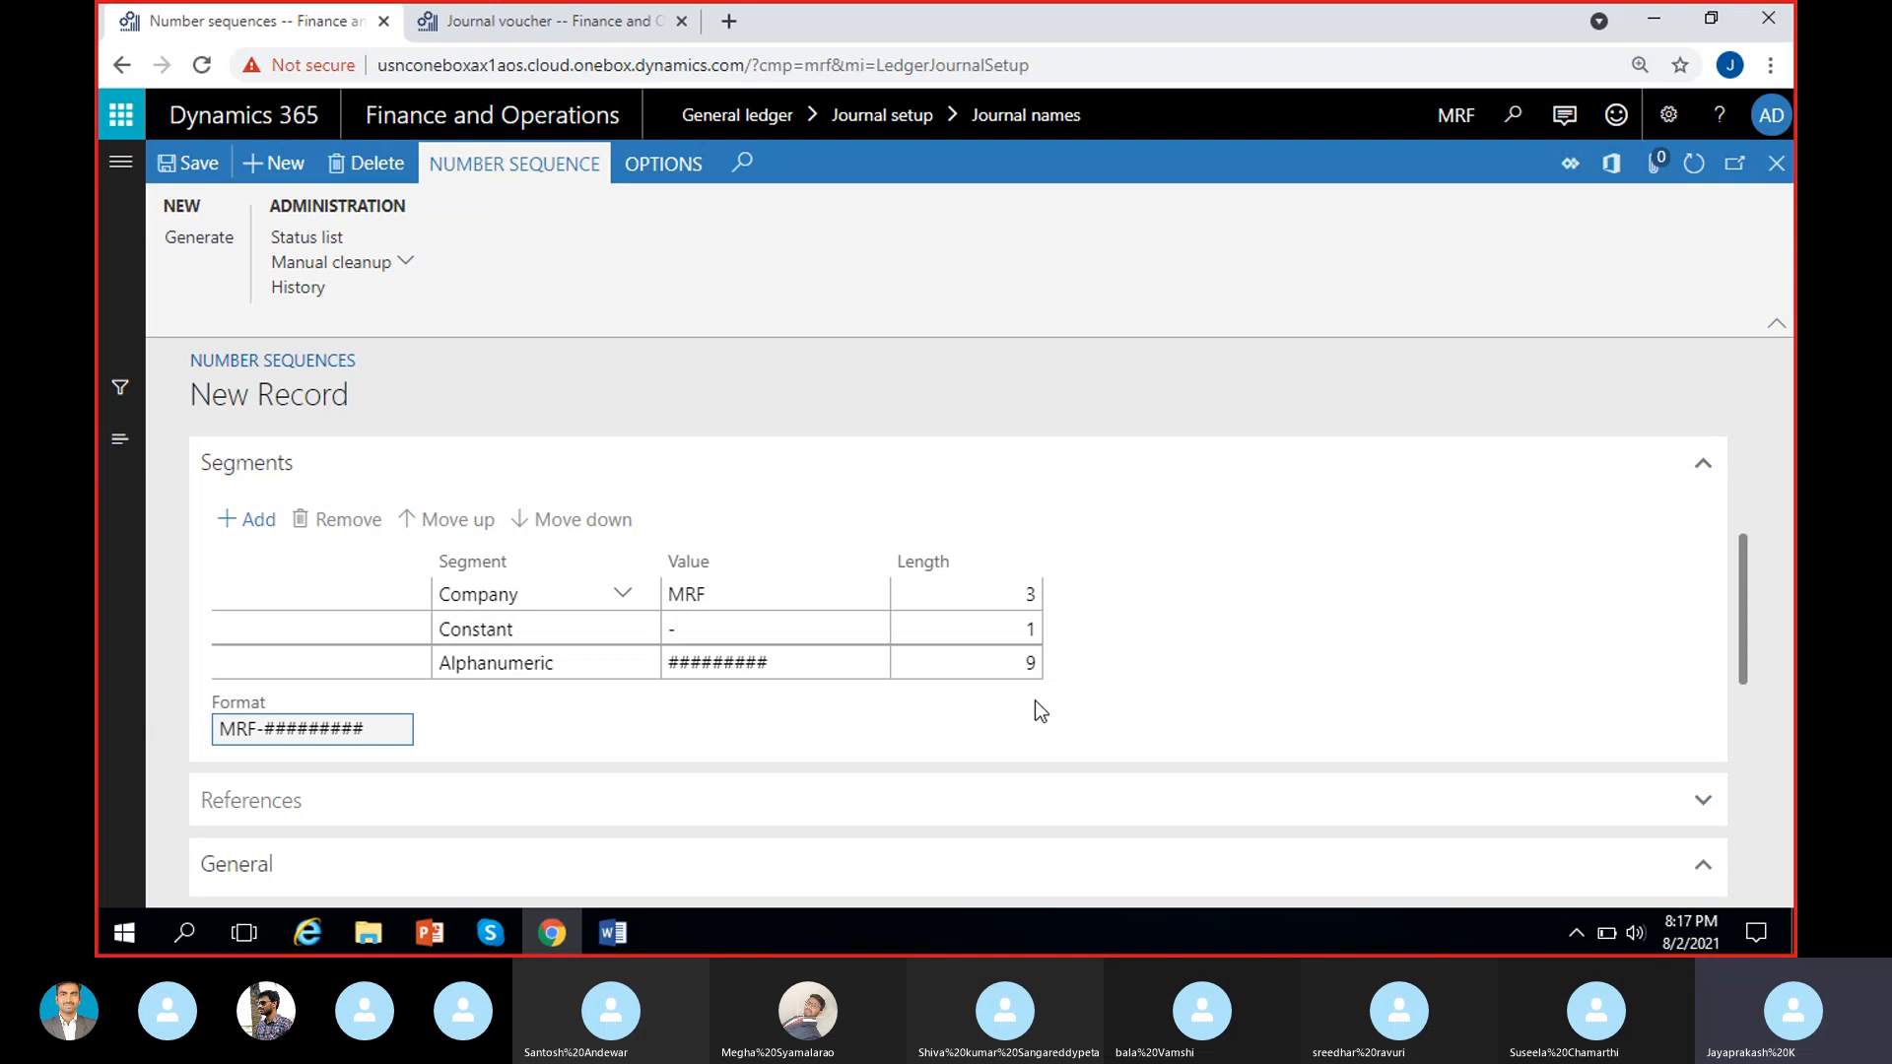
pyautogui.click(623, 26)
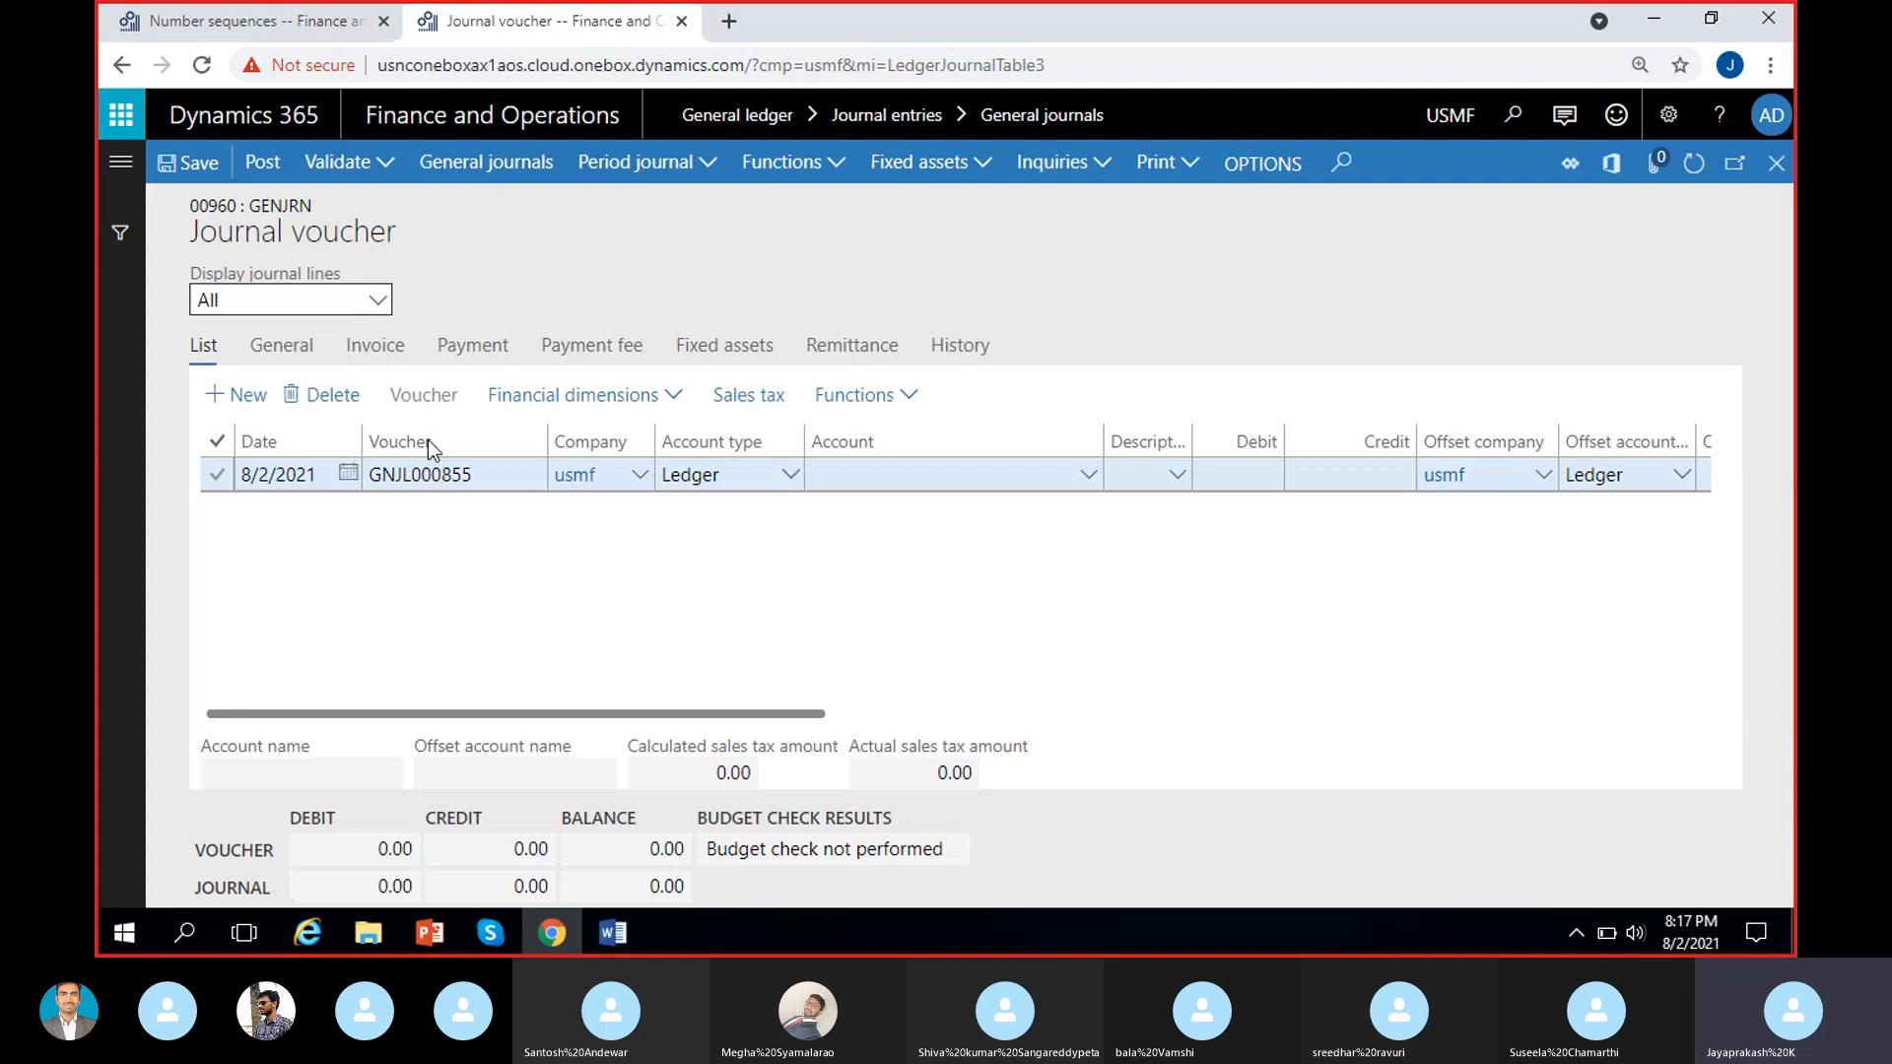
pyautogui.click(325, 23)
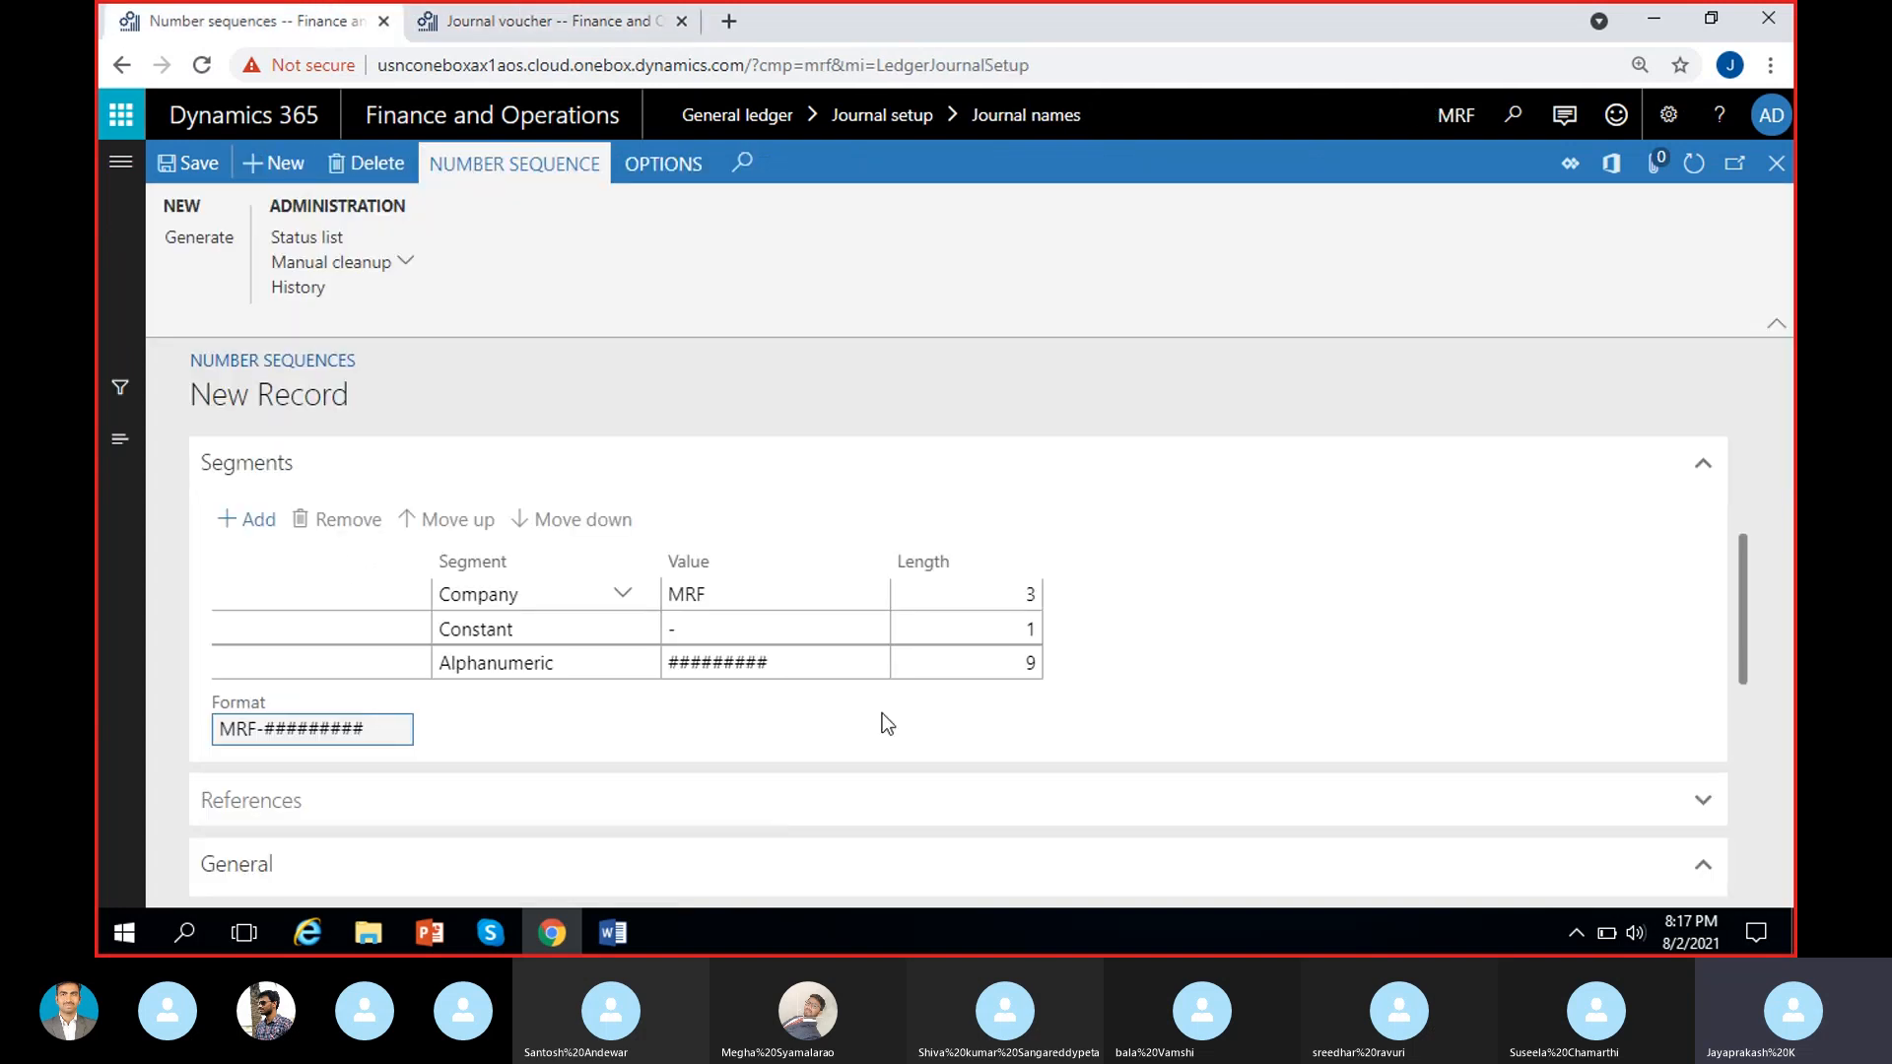
pyautogui.click(759, 594)
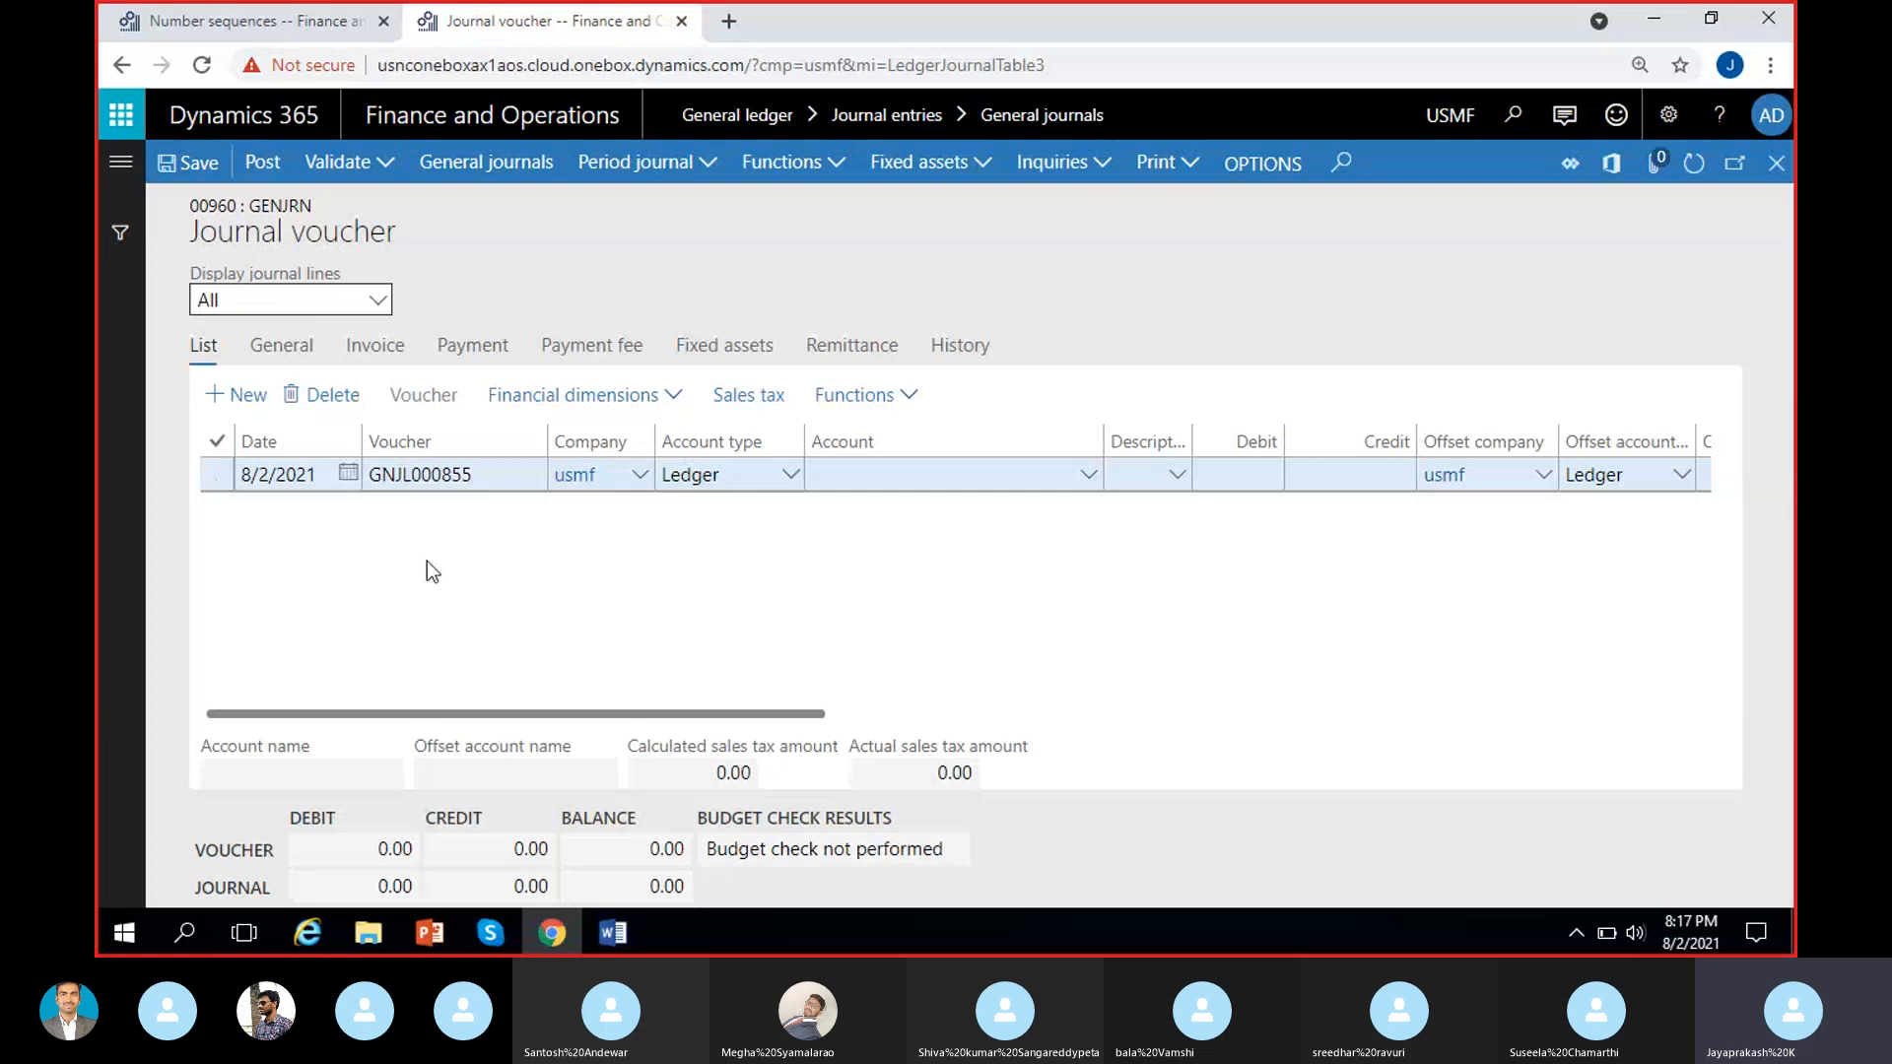
pyautogui.click(296, 21)
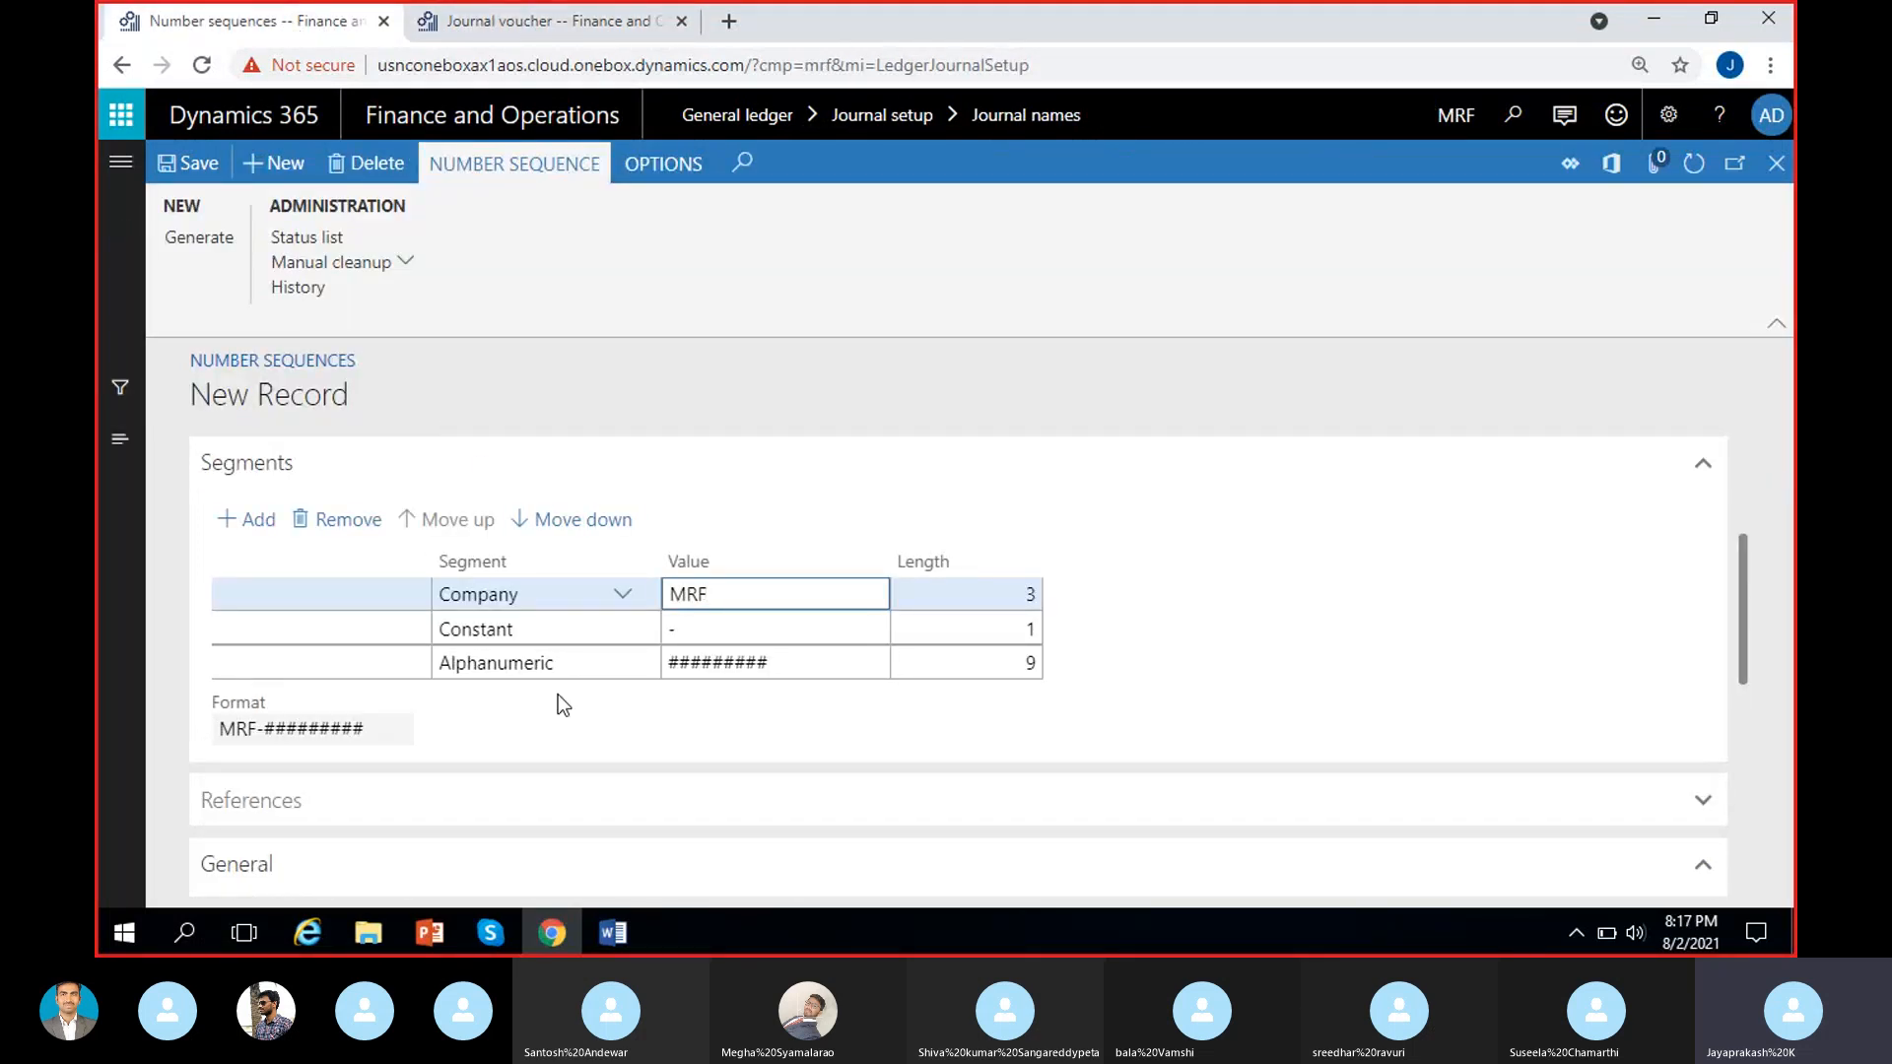
pyautogui.click(1179, 587)
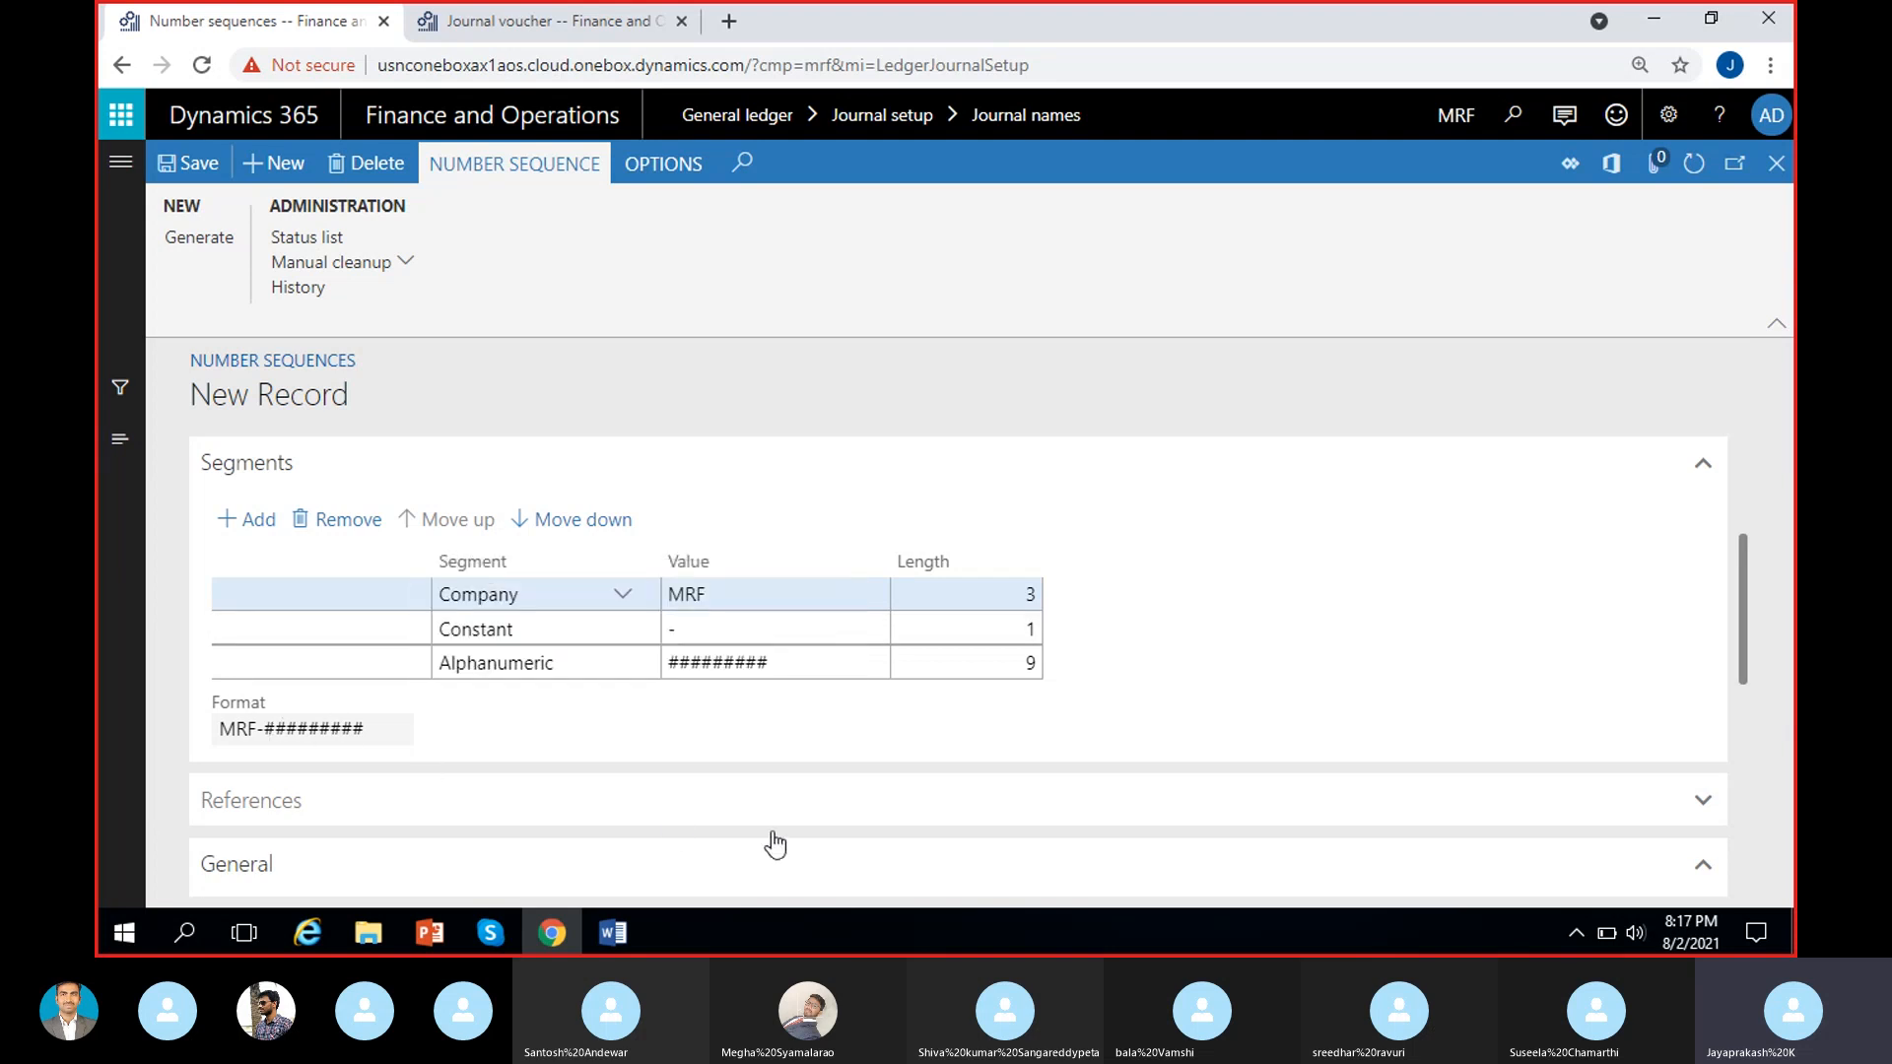
# Remove the Company segment and set the Constant segment's value to GenJour-.
pyautogui.click(778, 595)
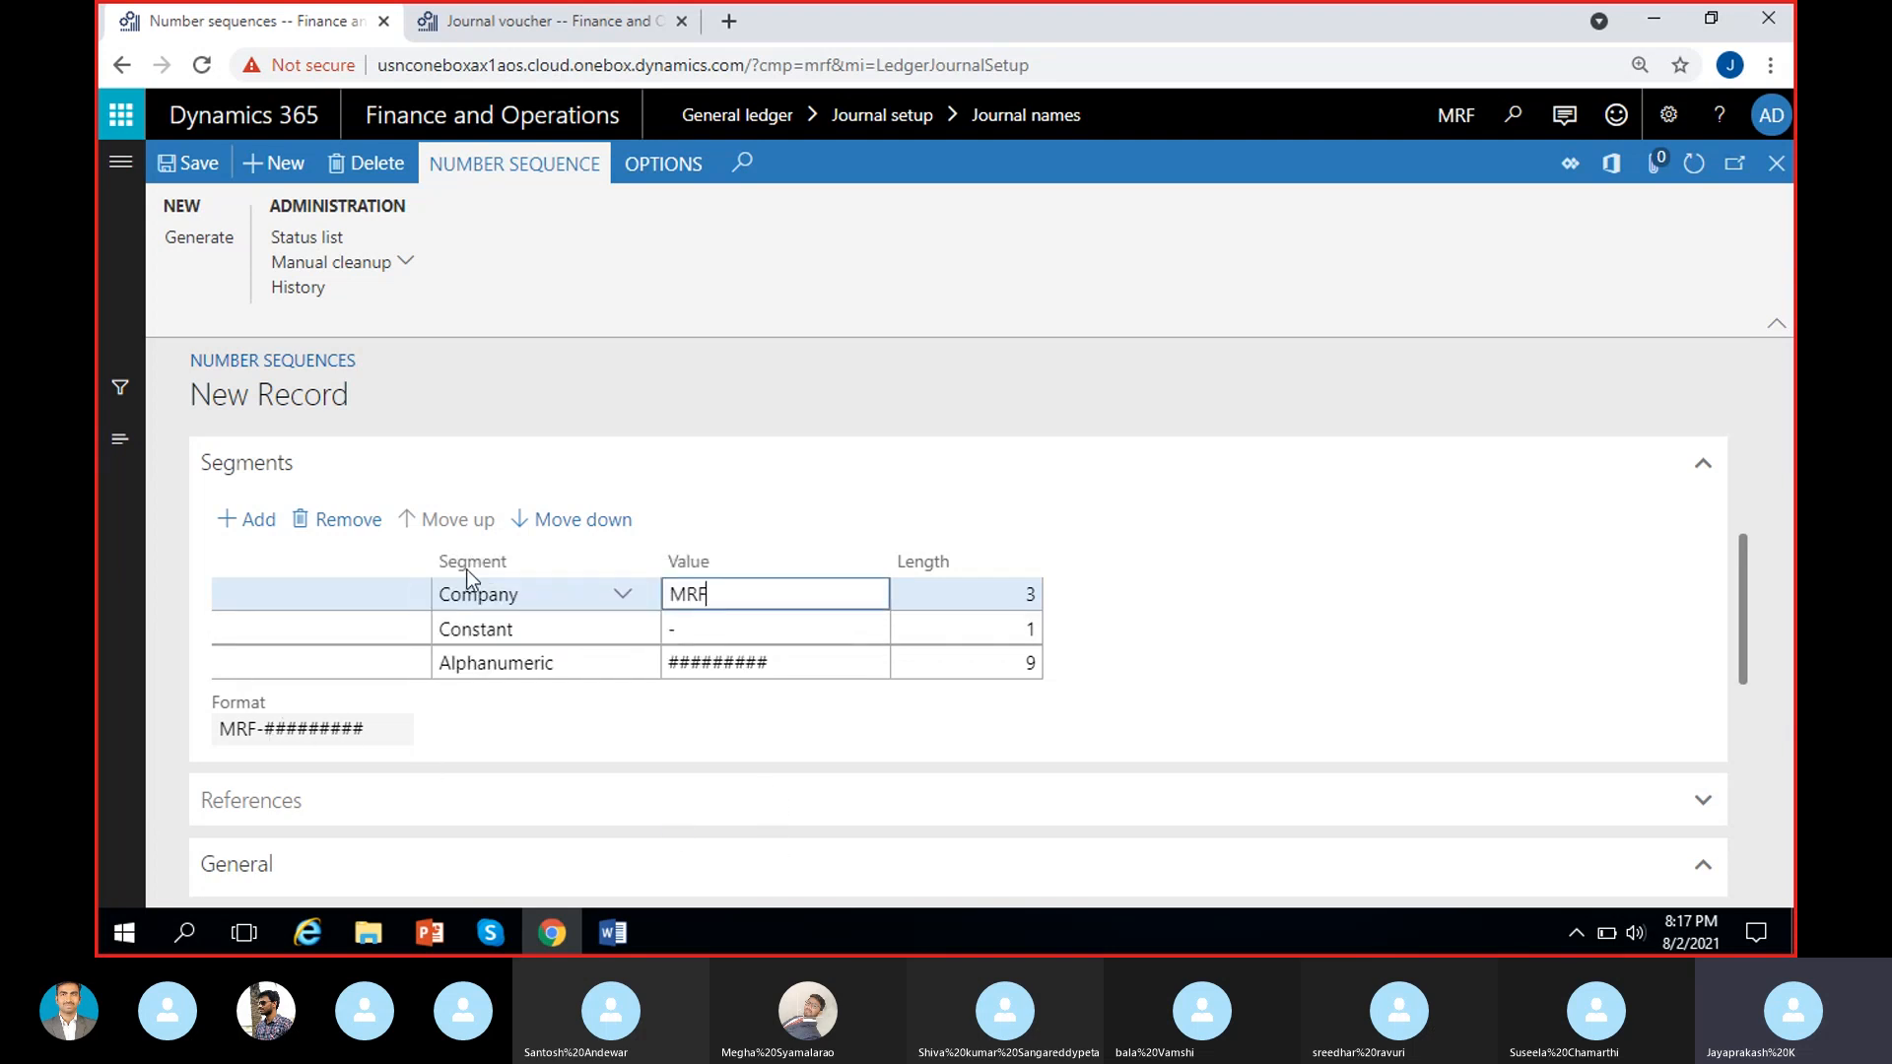
pyautogui.click(368, 529)
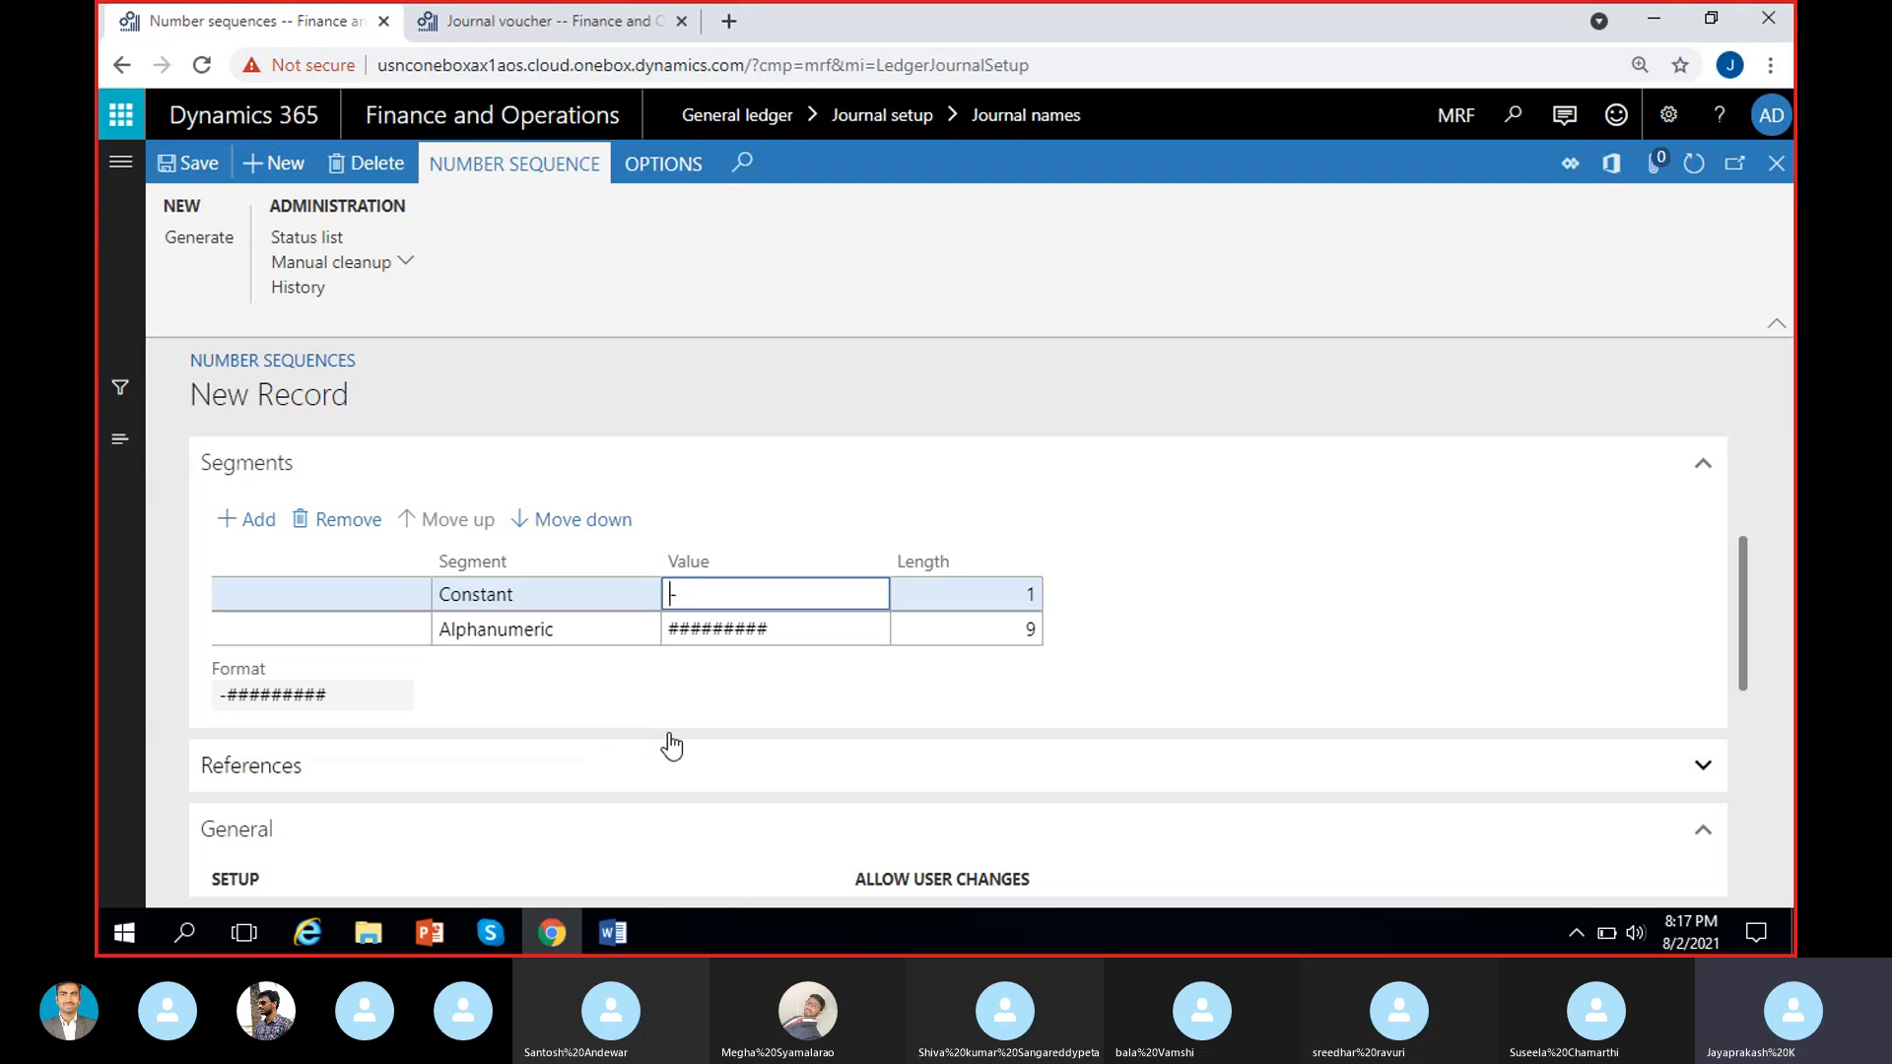
pyautogui.hotkey('ctrl', 'v')
pyautogui.click(1210, 563)
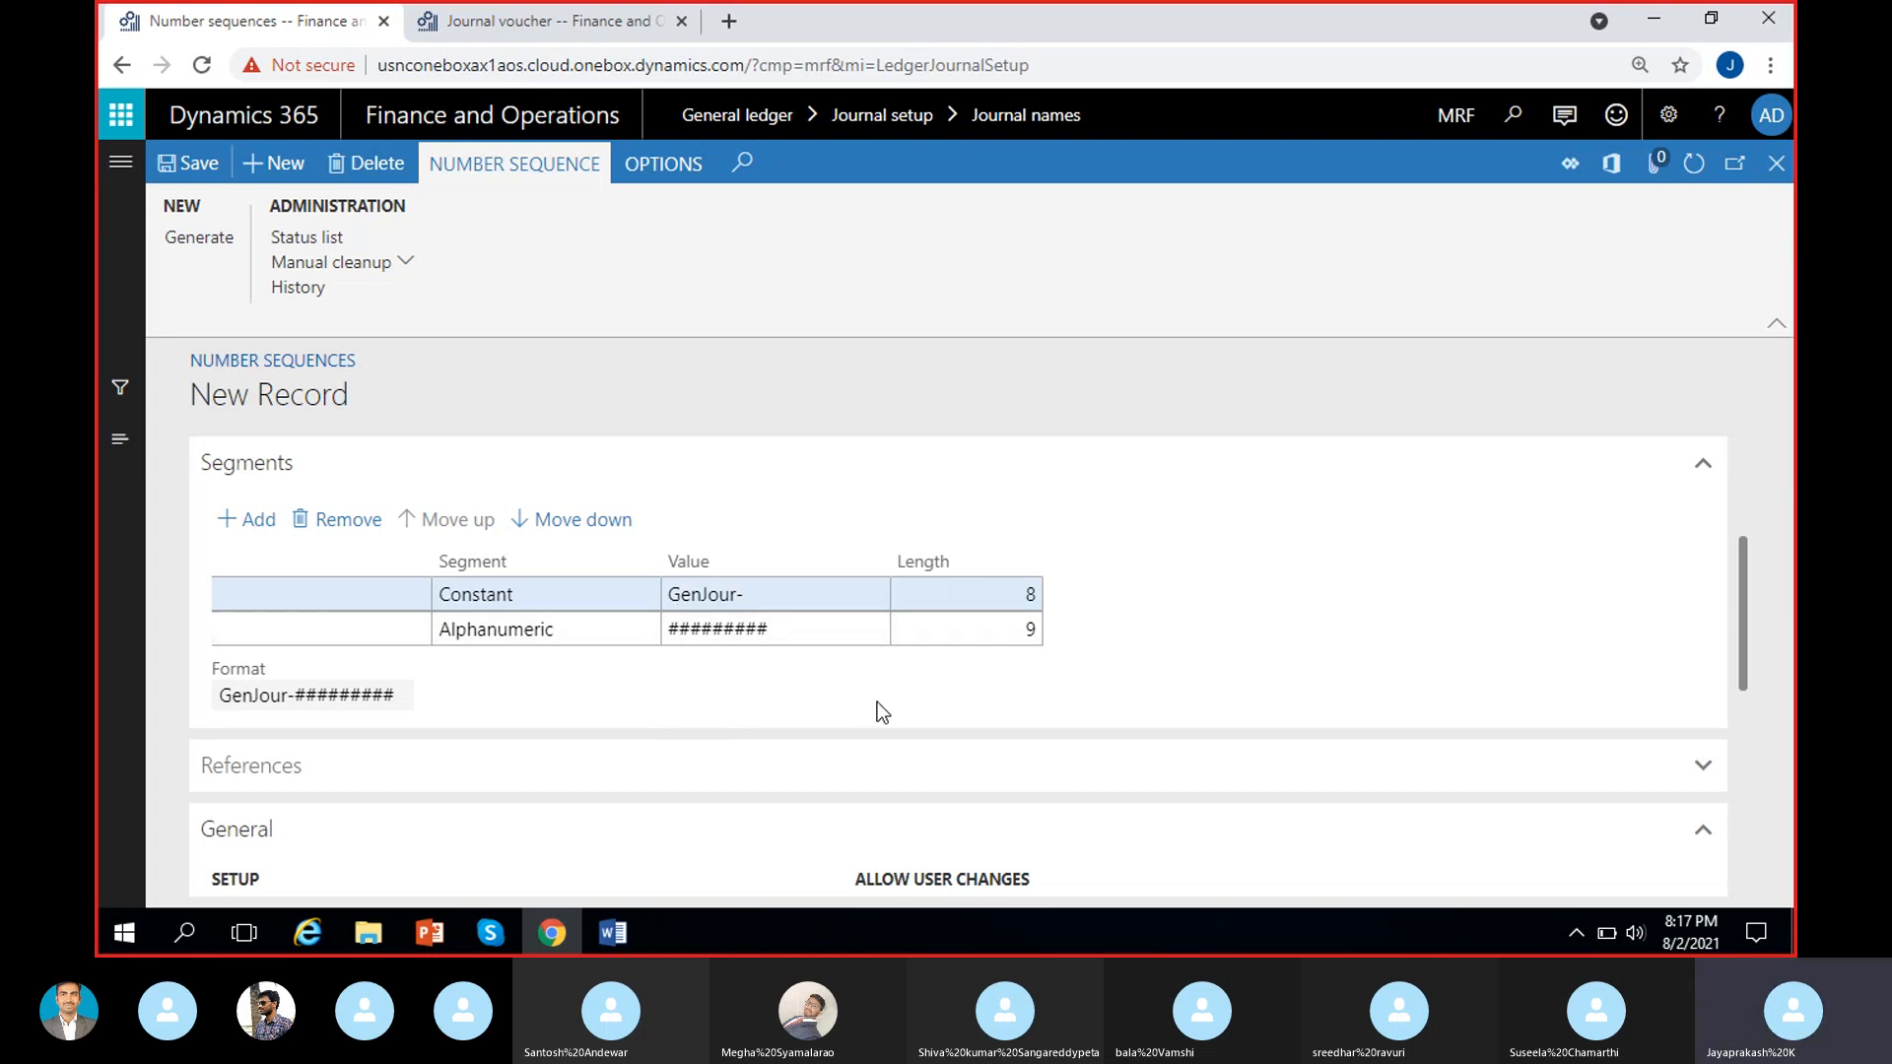
# Shorten the Alphanumeric segment's value to ###### and check the format preview of the number sequence.
pyautogui.click(838, 628)
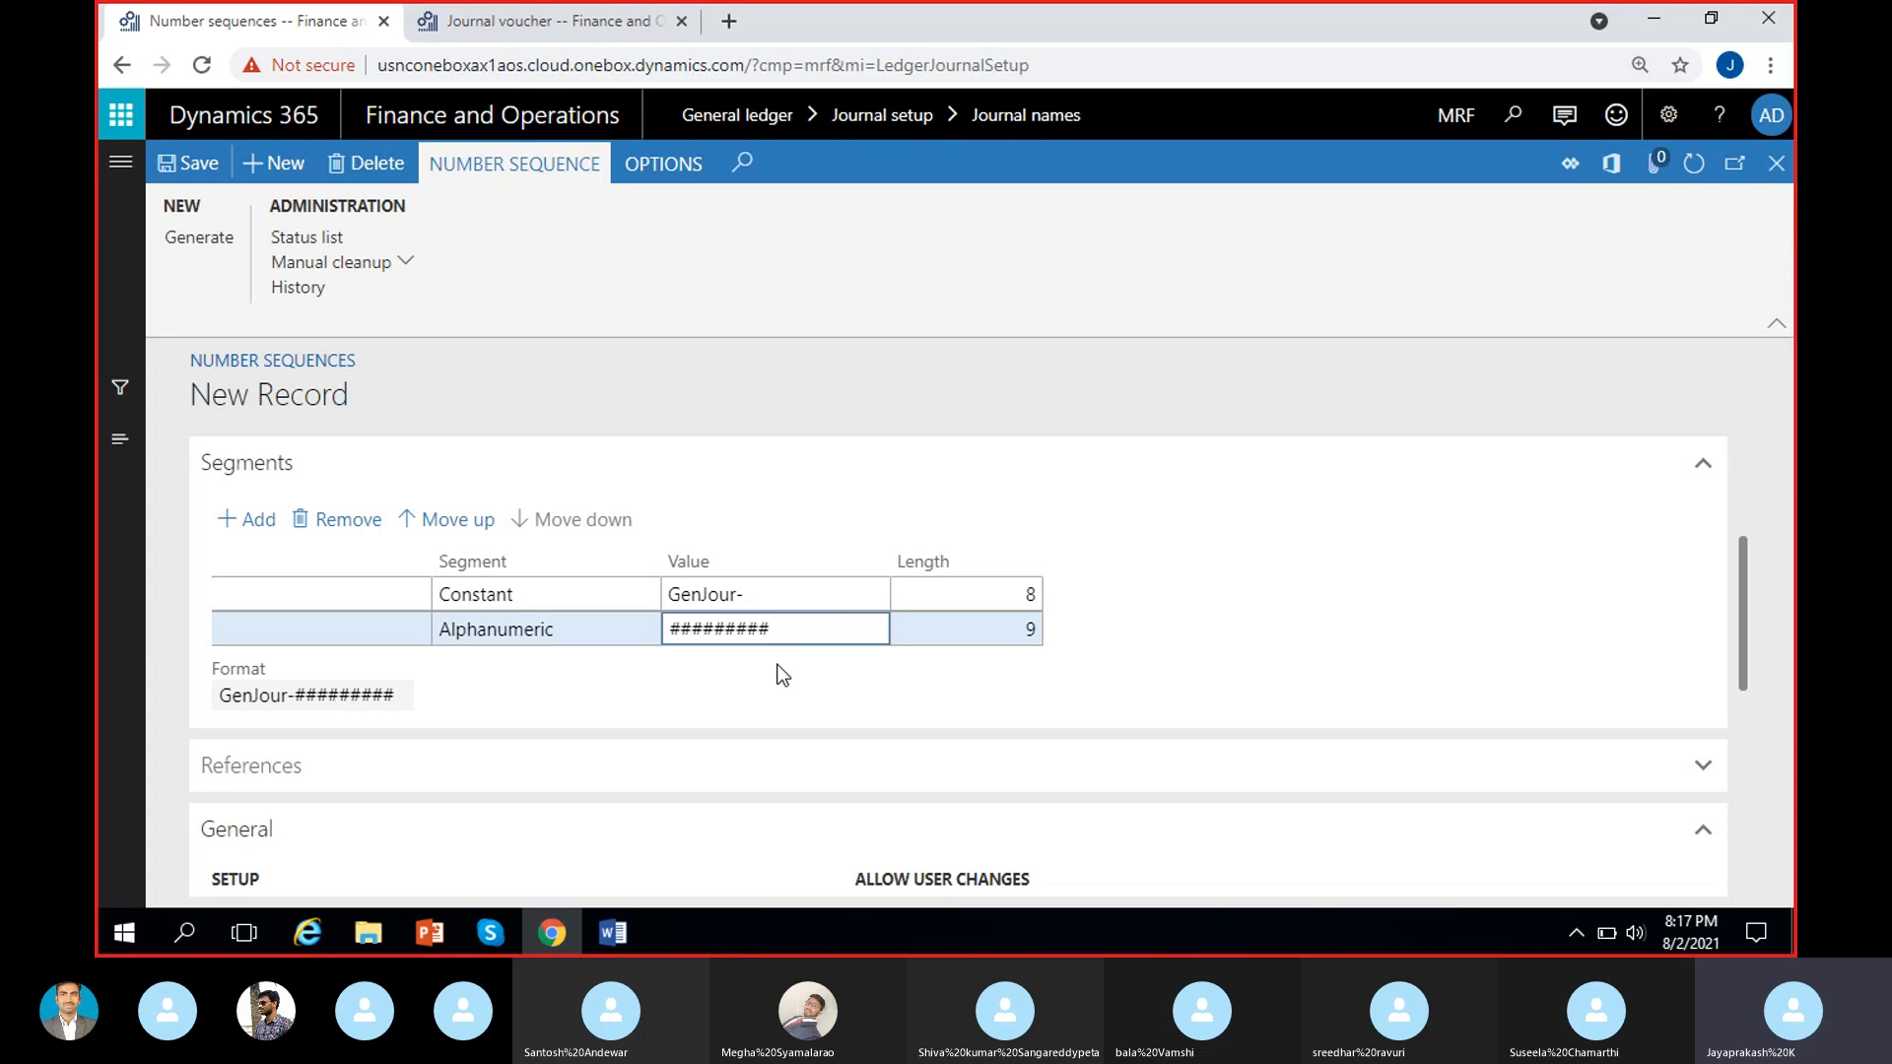
pyautogui.click(759, 661)
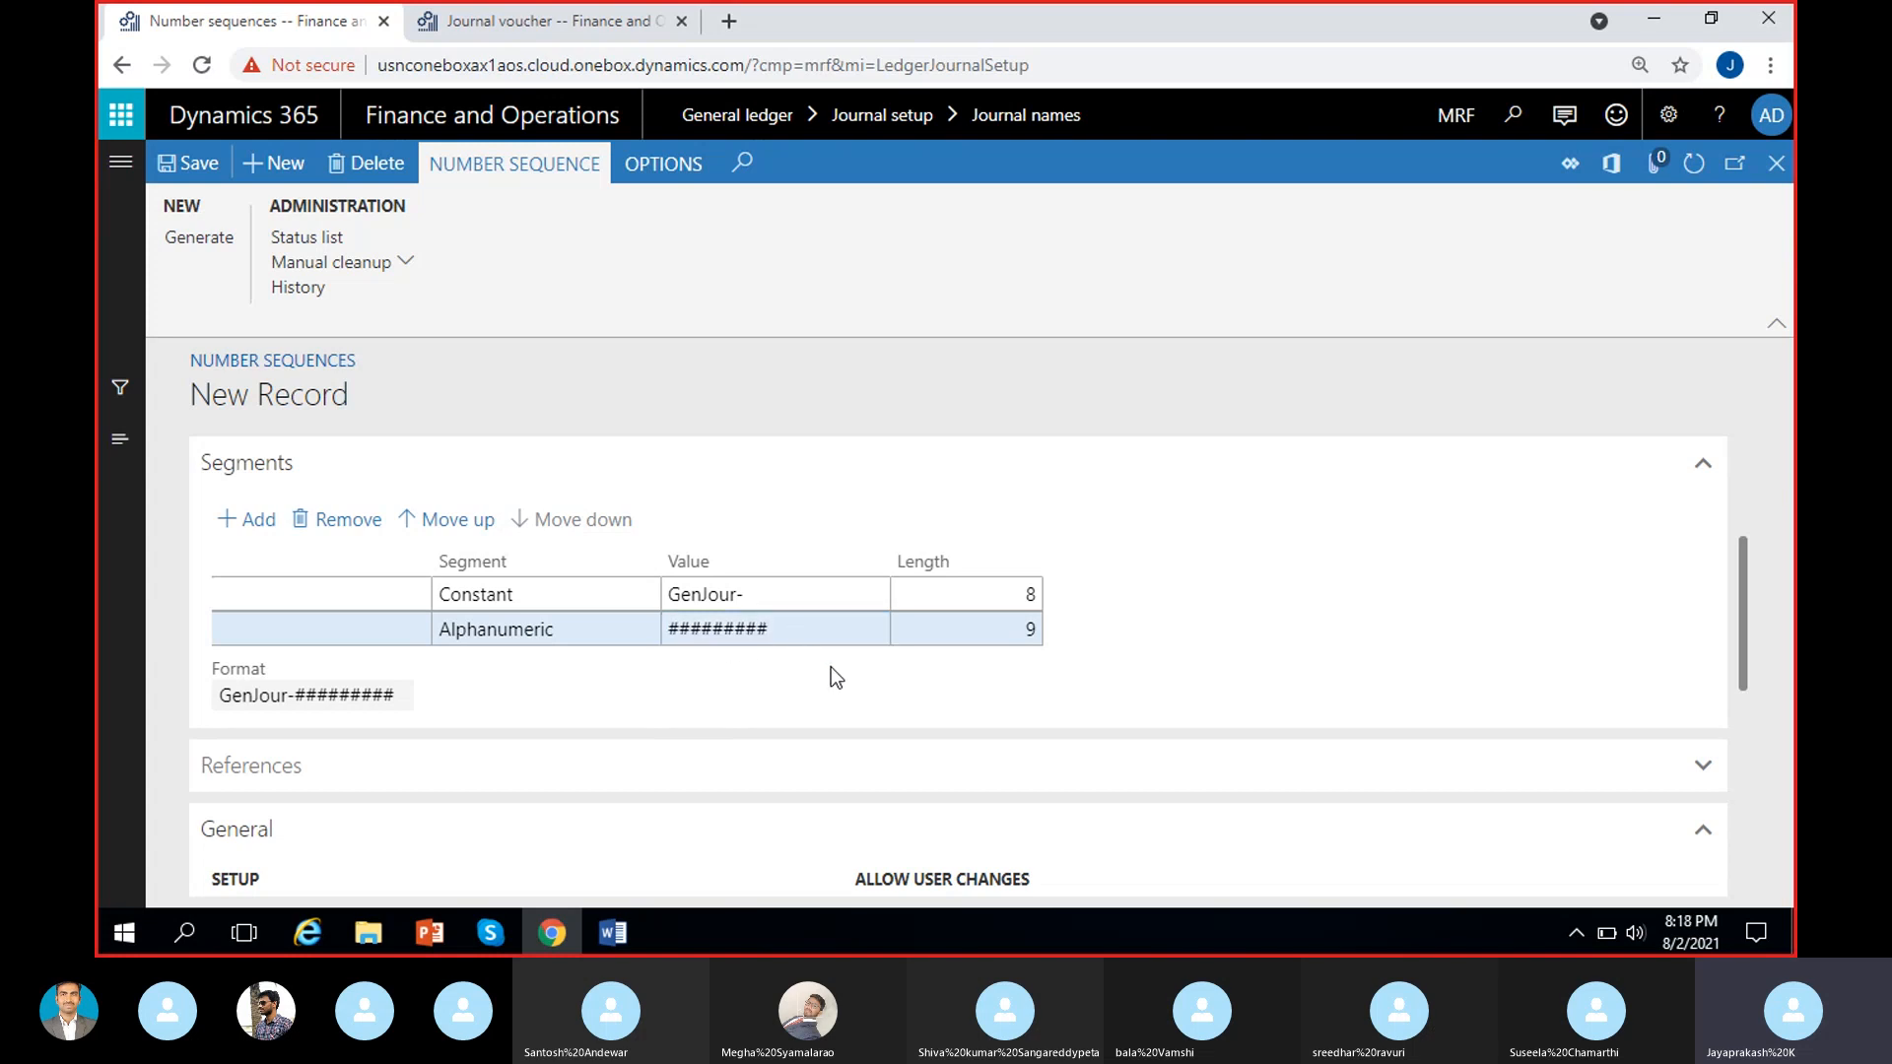
pyautogui.click(797, 622)
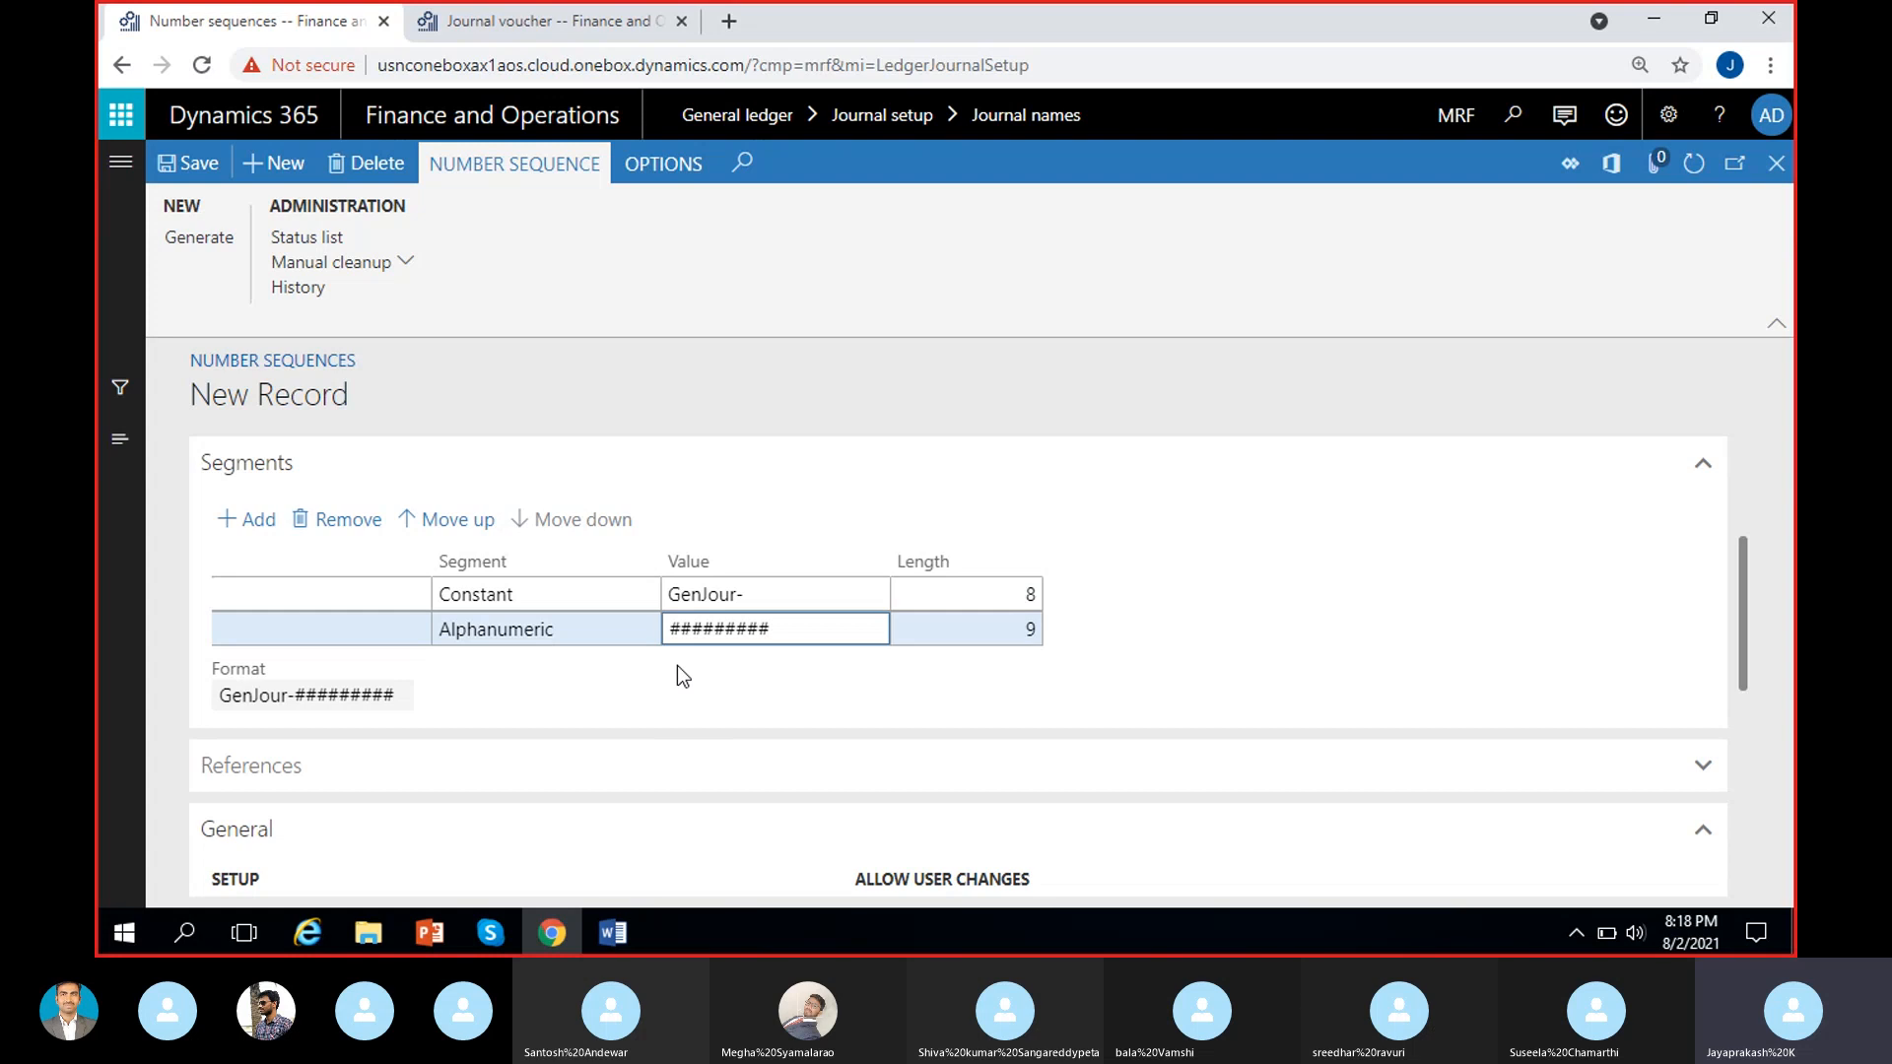
pyautogui.click(777, 658)
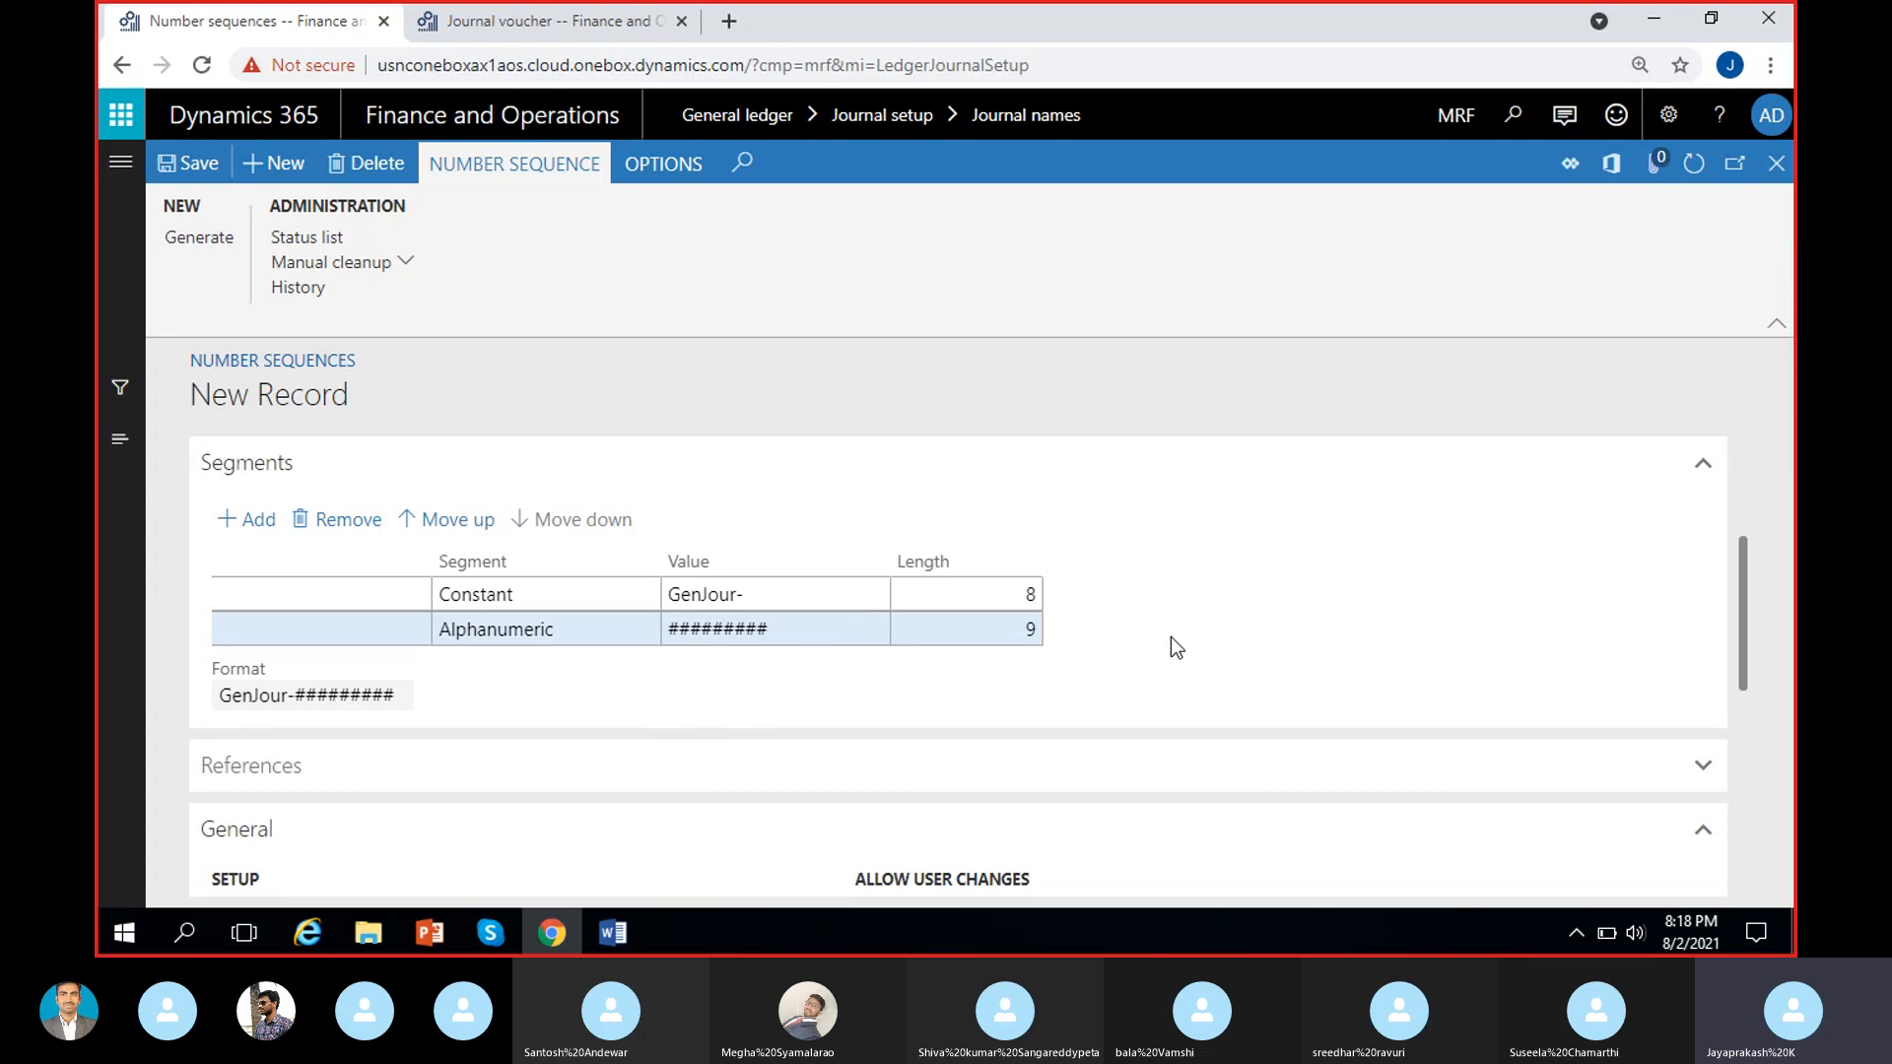
pyautogui.click(836, 630)
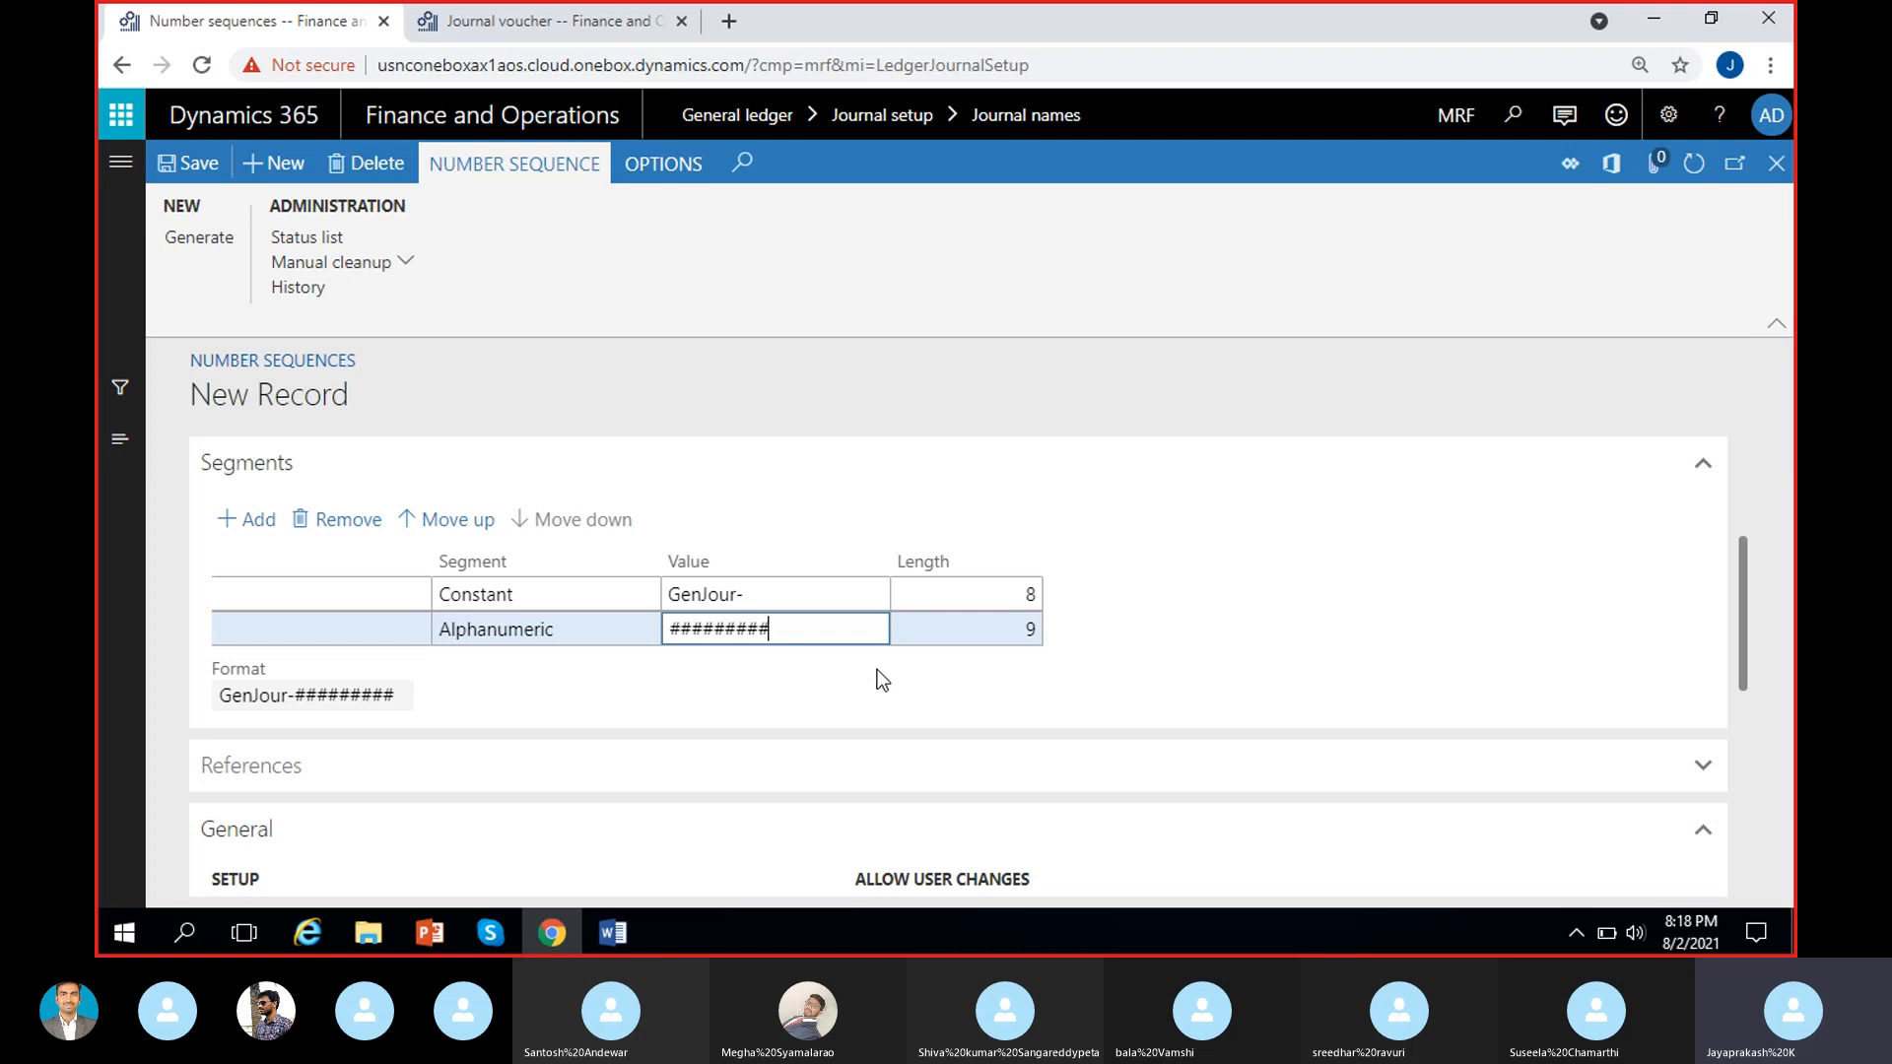
pyautogui.press('BackSpace')
pyautogui.press('BackSpace')
pyautogui.press('BackSpace')
pyautogui.click(806, 658)
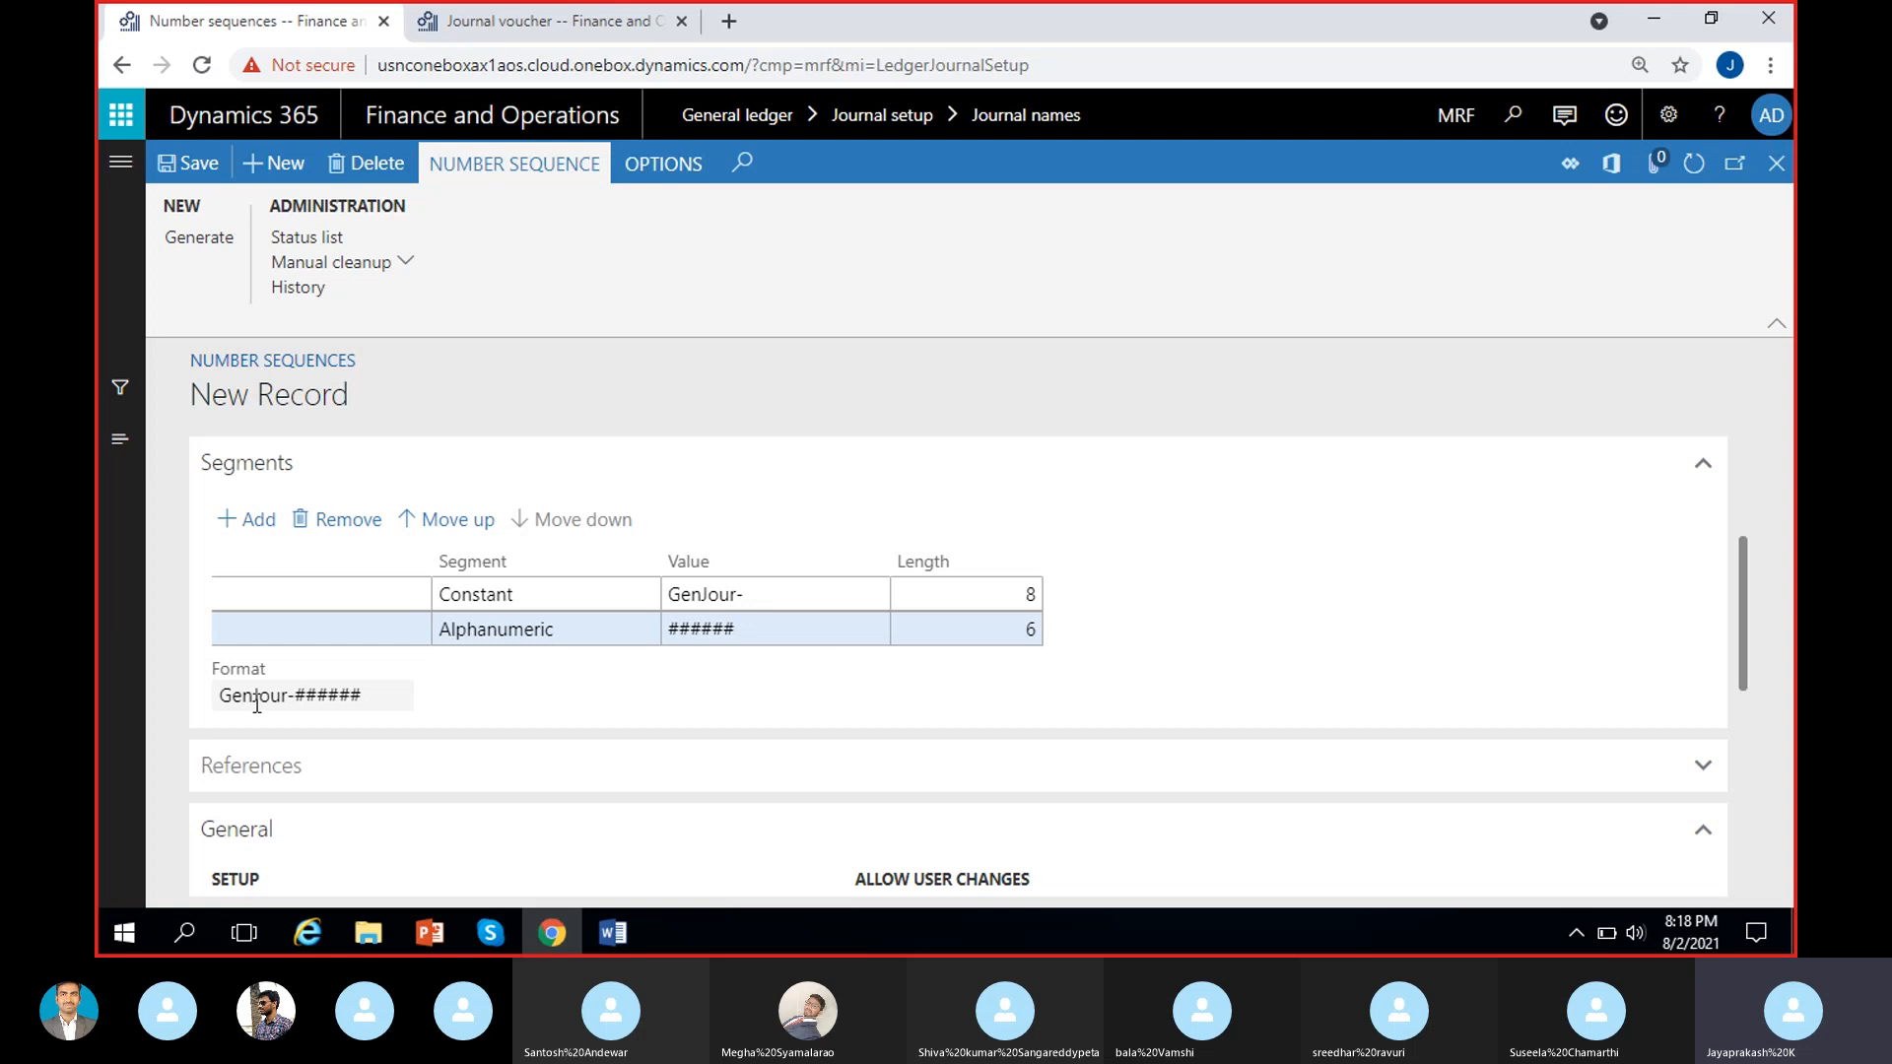
pyautogui.moveTo(221, 695); pyautogui.dragTo(392, 694)
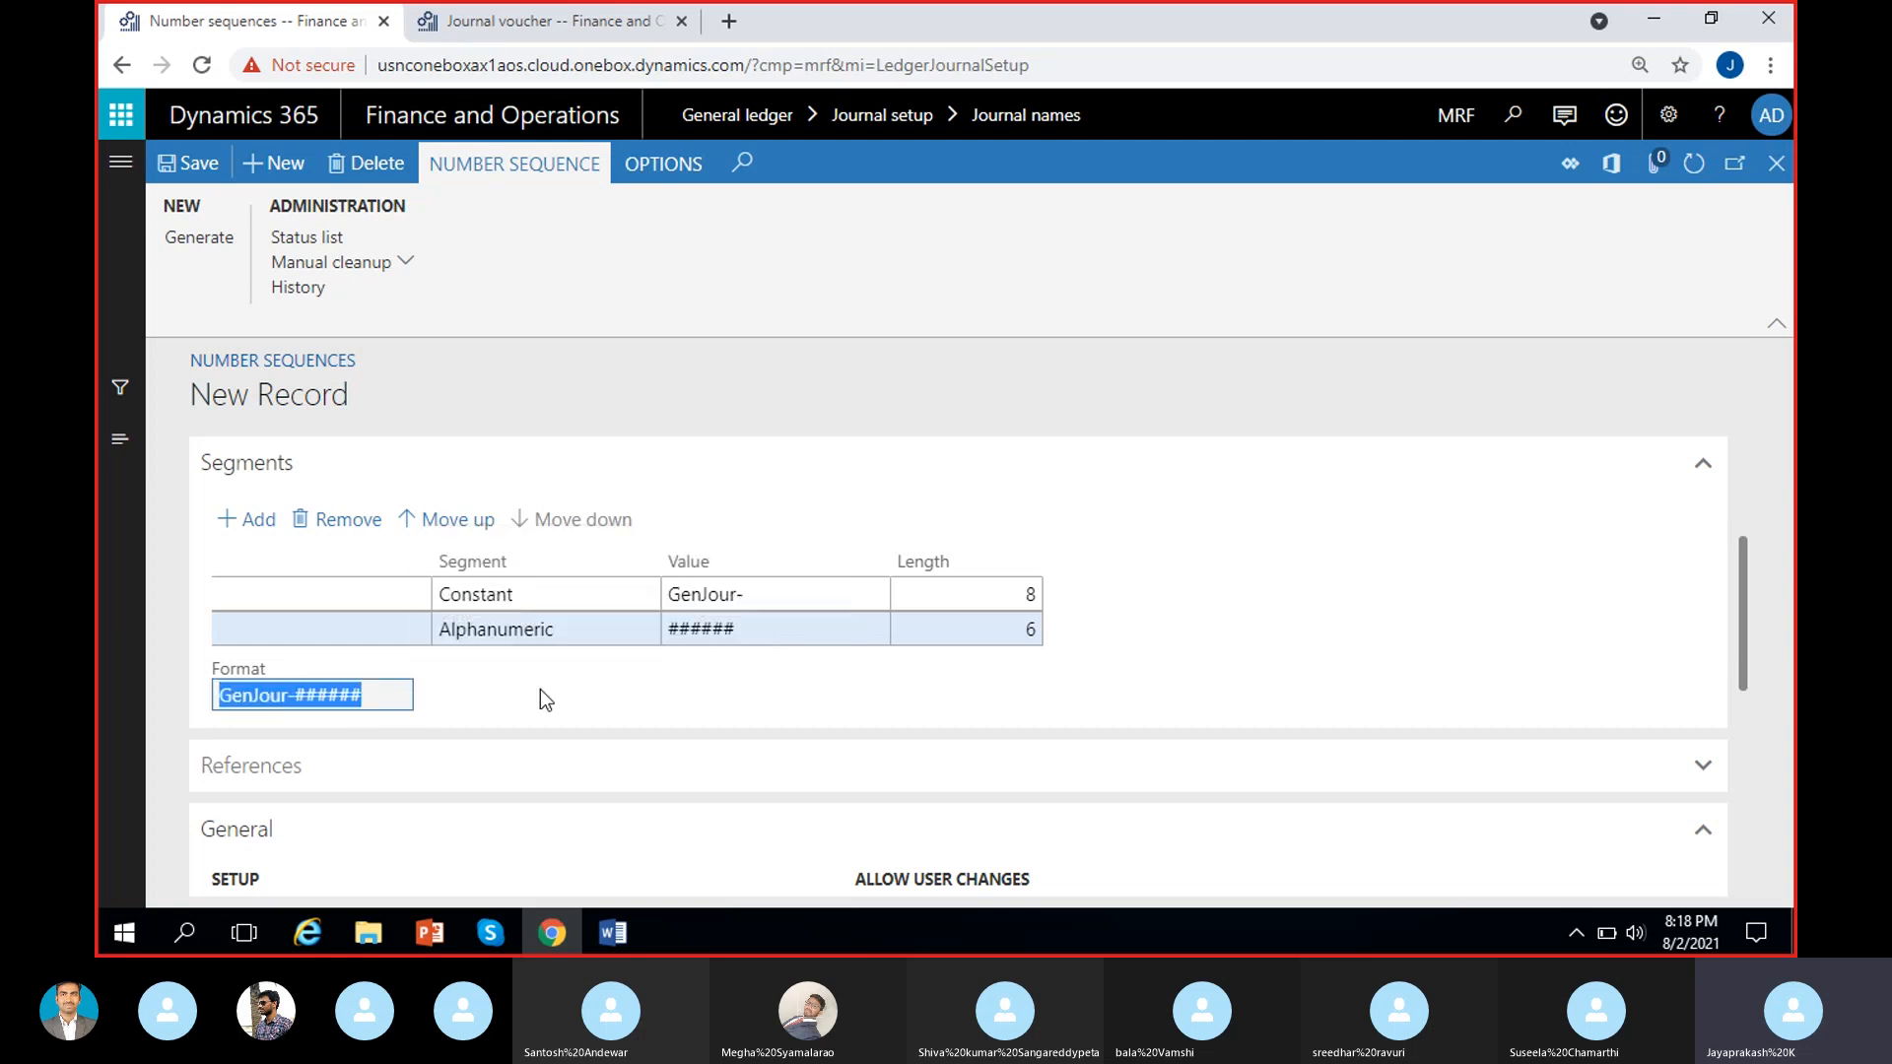
pyautogui.click(227, 700)
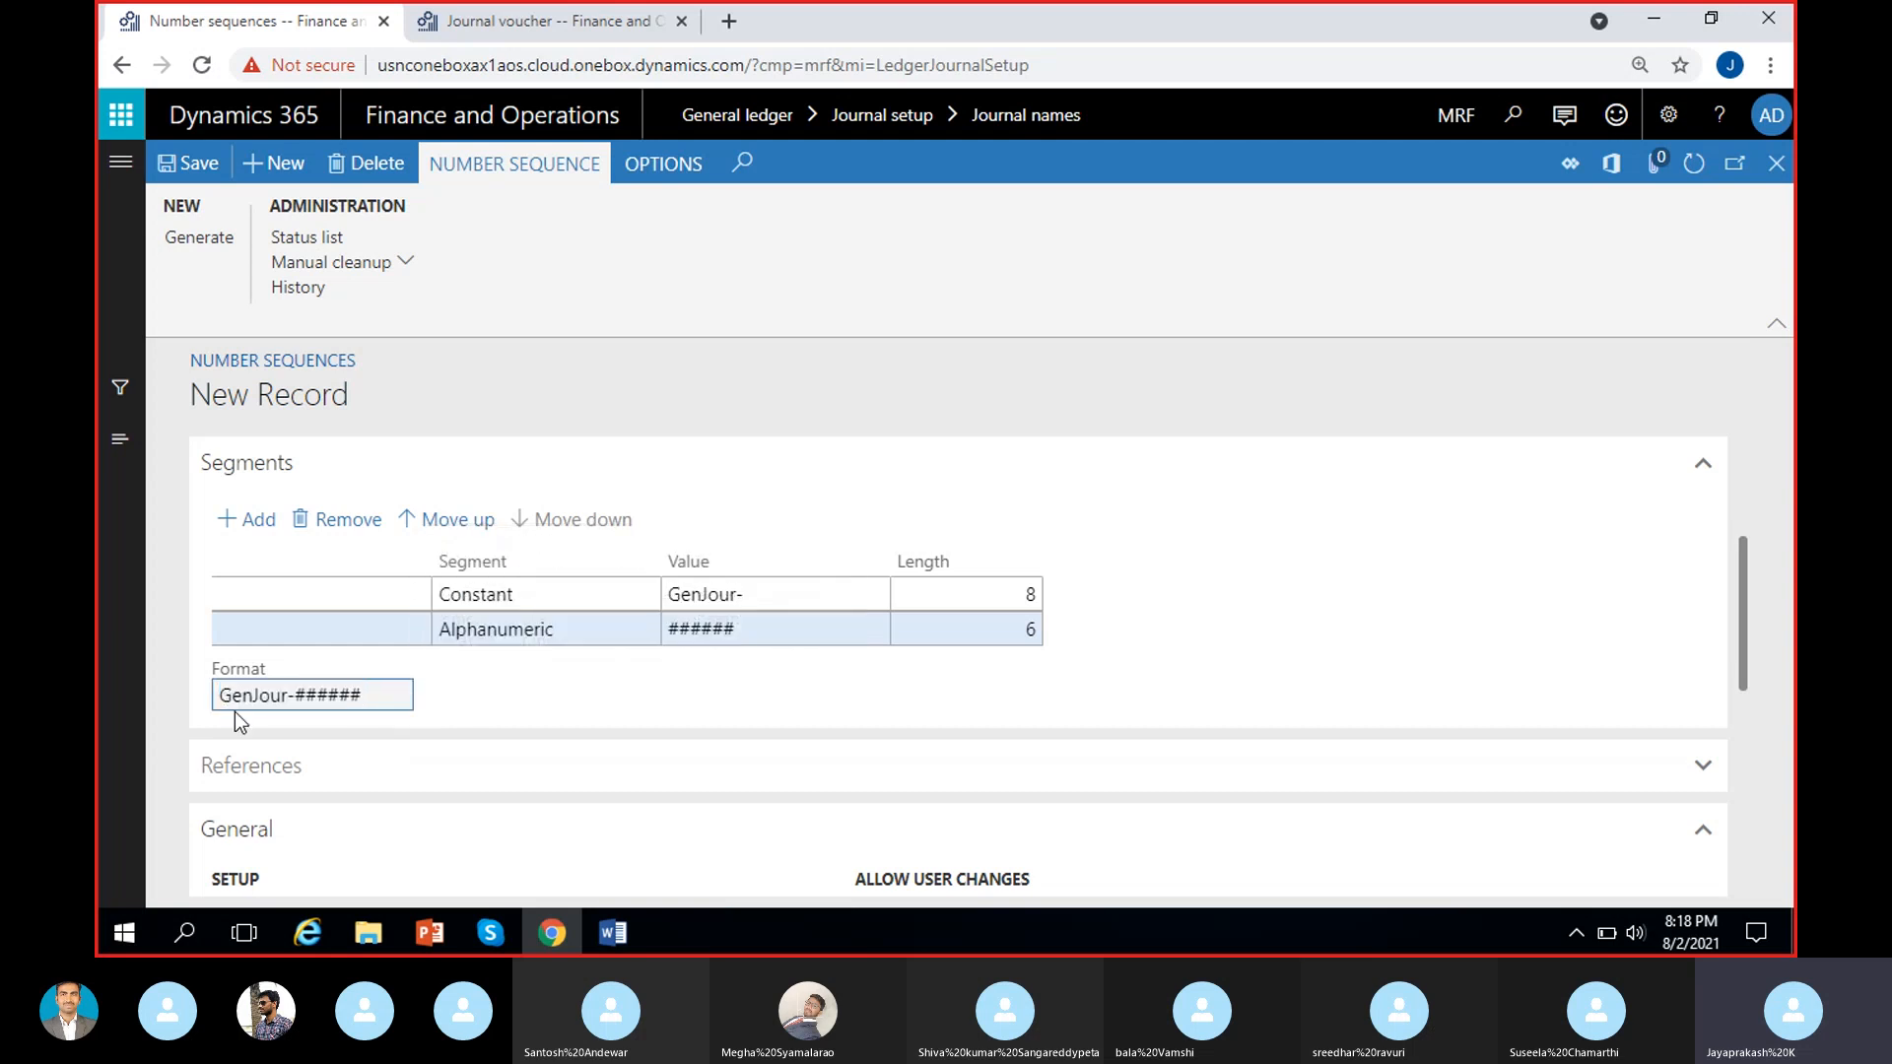
pyautogui.moveTo(226, 710)
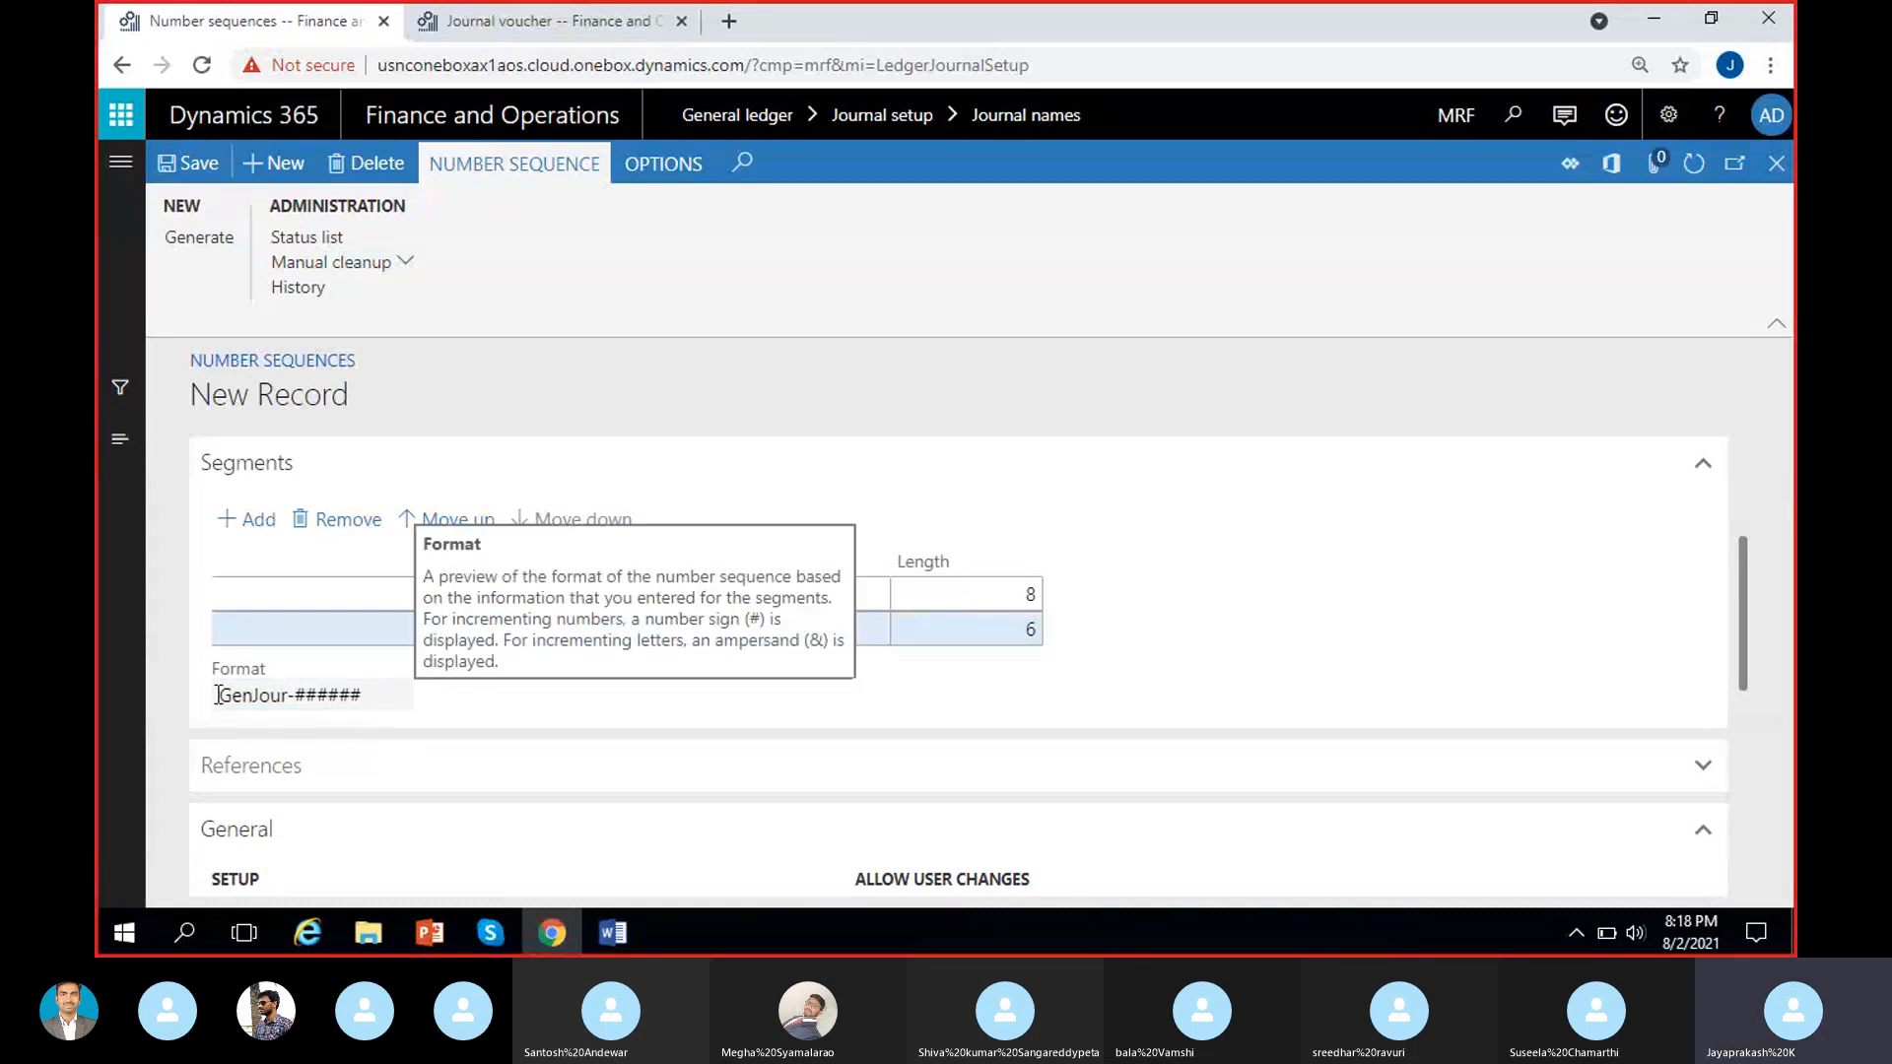
# Review the new number sequence's format preview, Constant segment, code, name and scope parameters.
pyautogui.moveTo(219, 696); pyautogui.dragTo(402, 698)
pyautogui.click(486, 694)
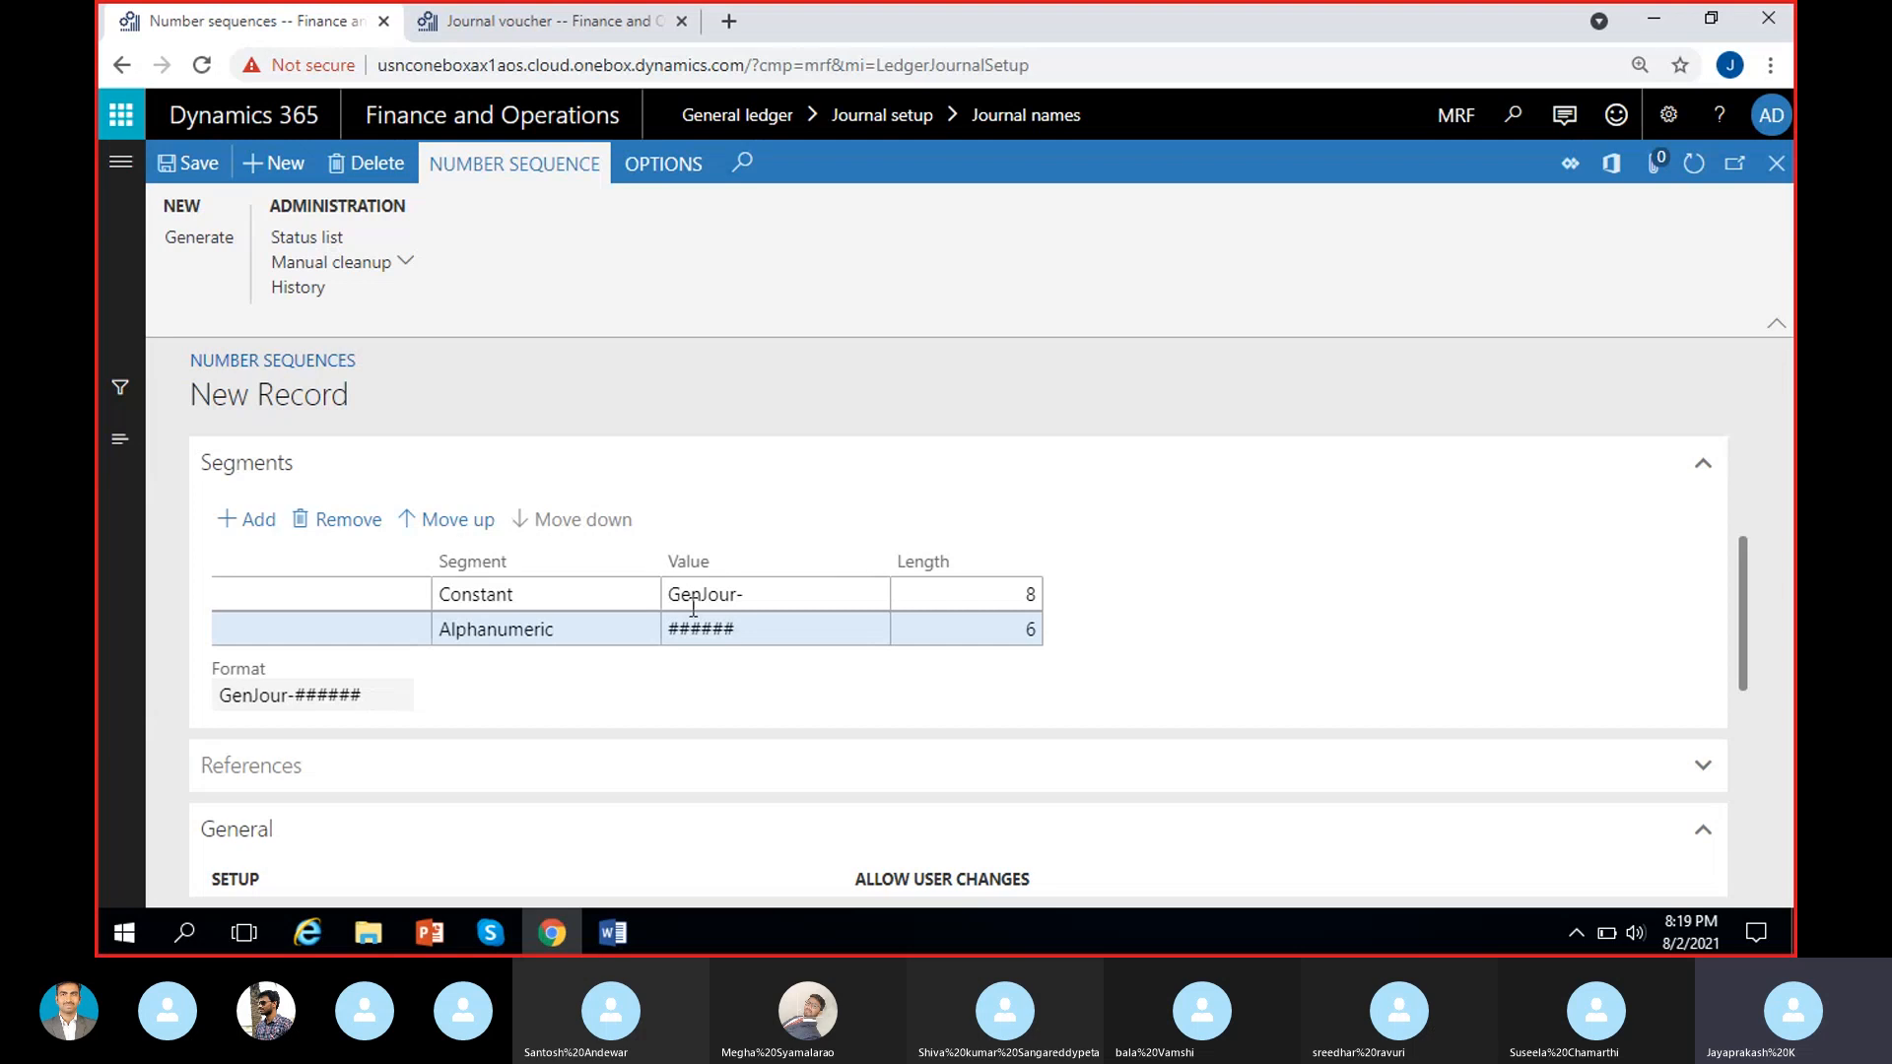
pyautogui.click(732, 594)
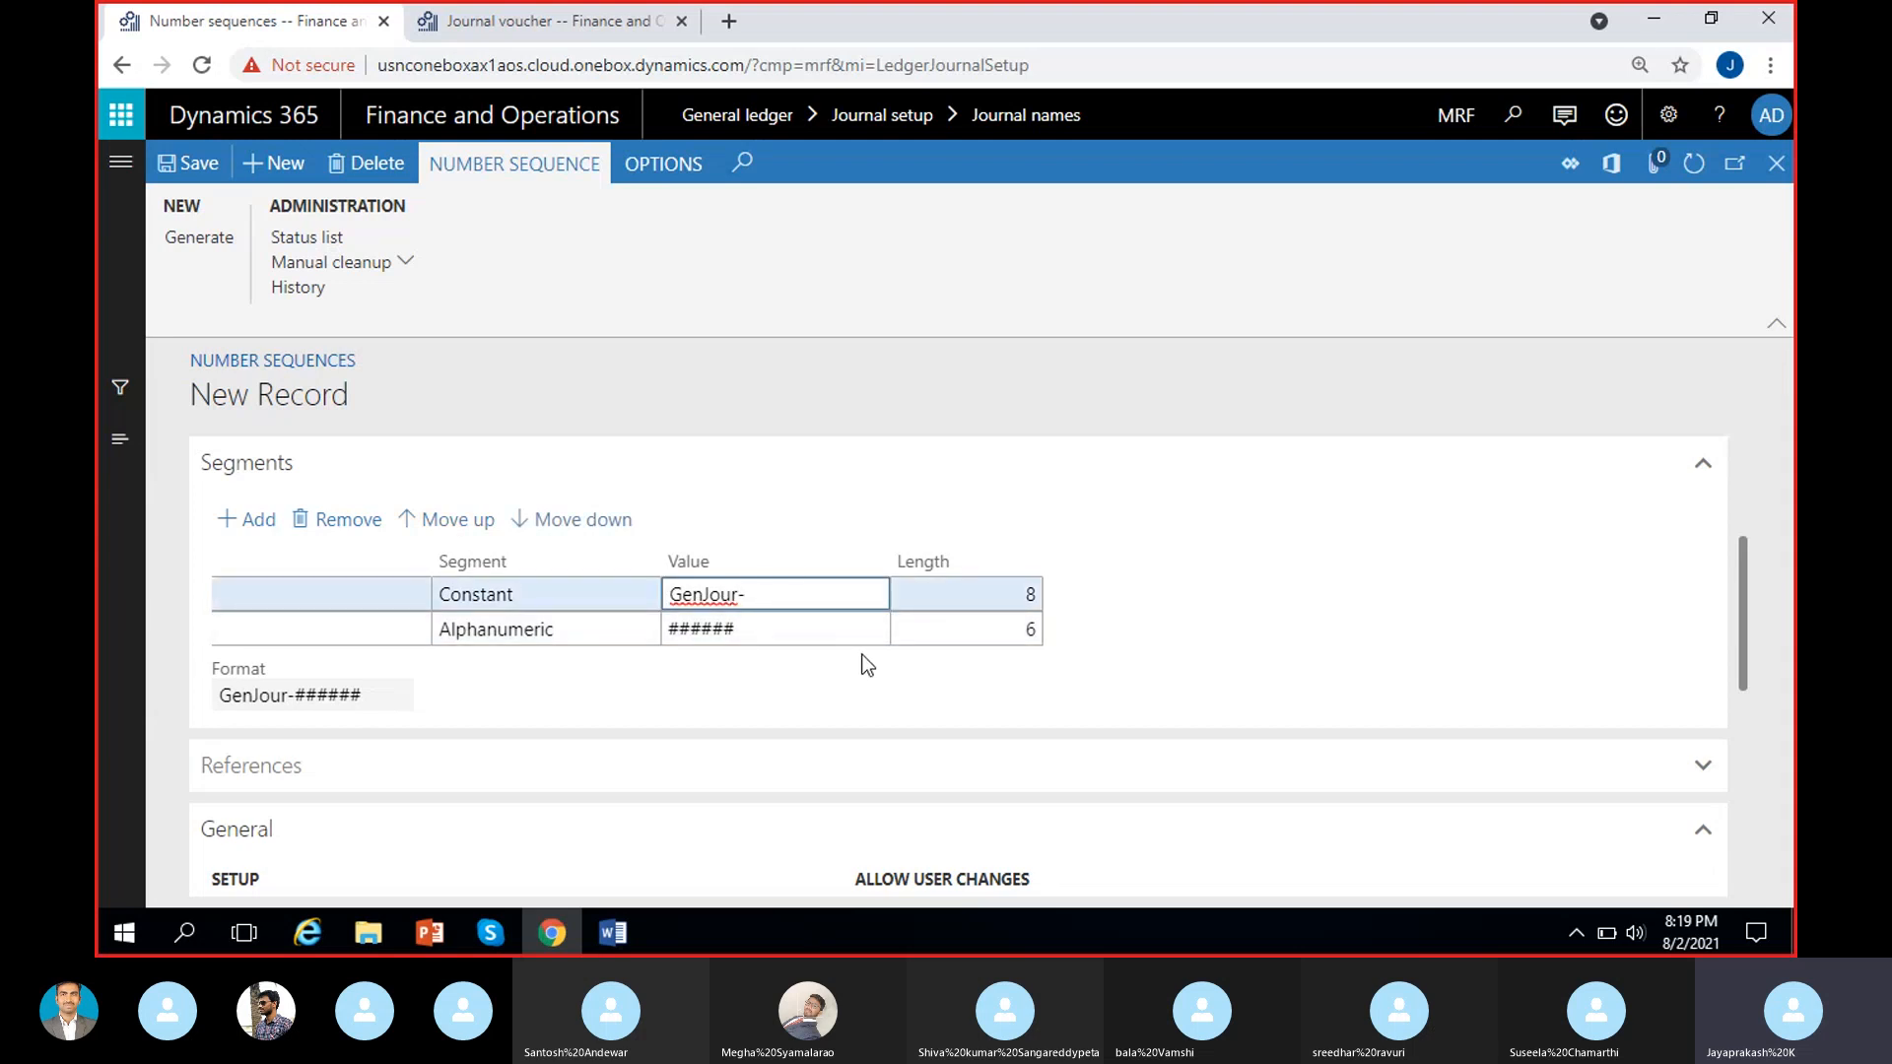
pyautogui.click(710, 687)
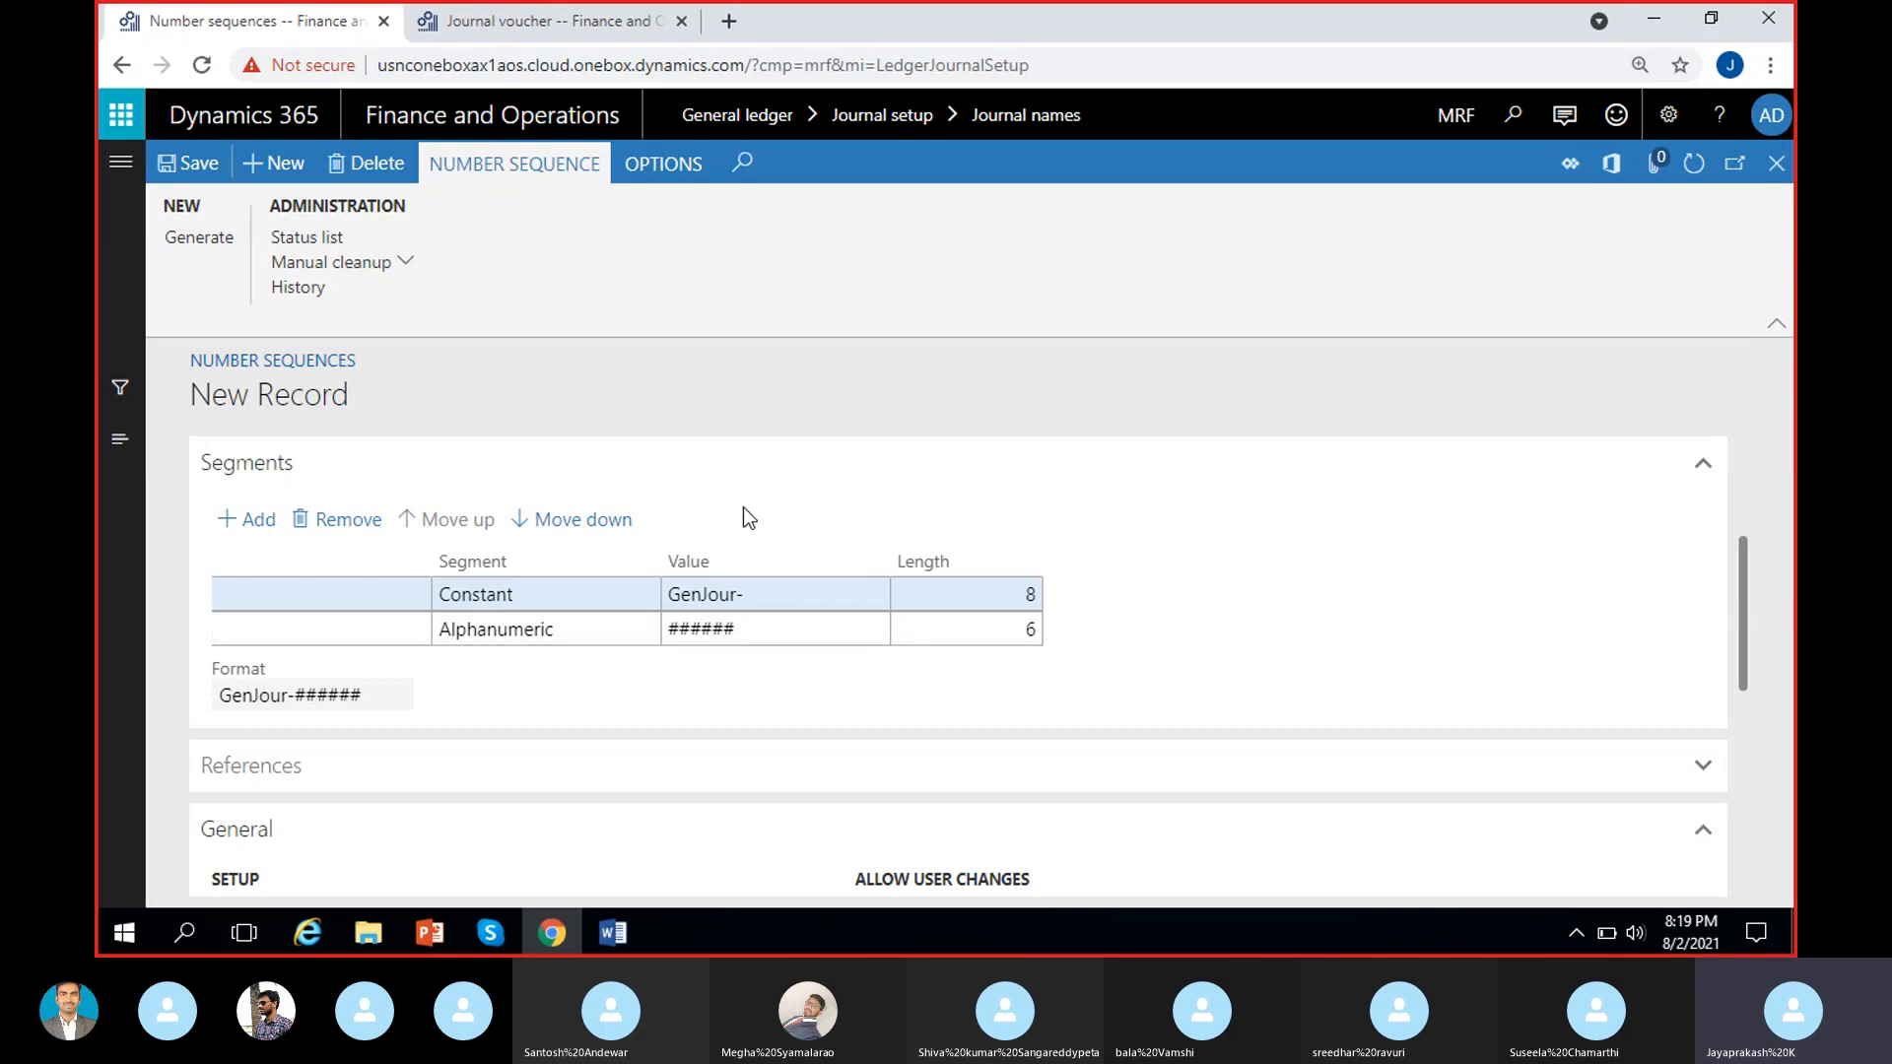
pyautogui.scroll(3, 435, 545)
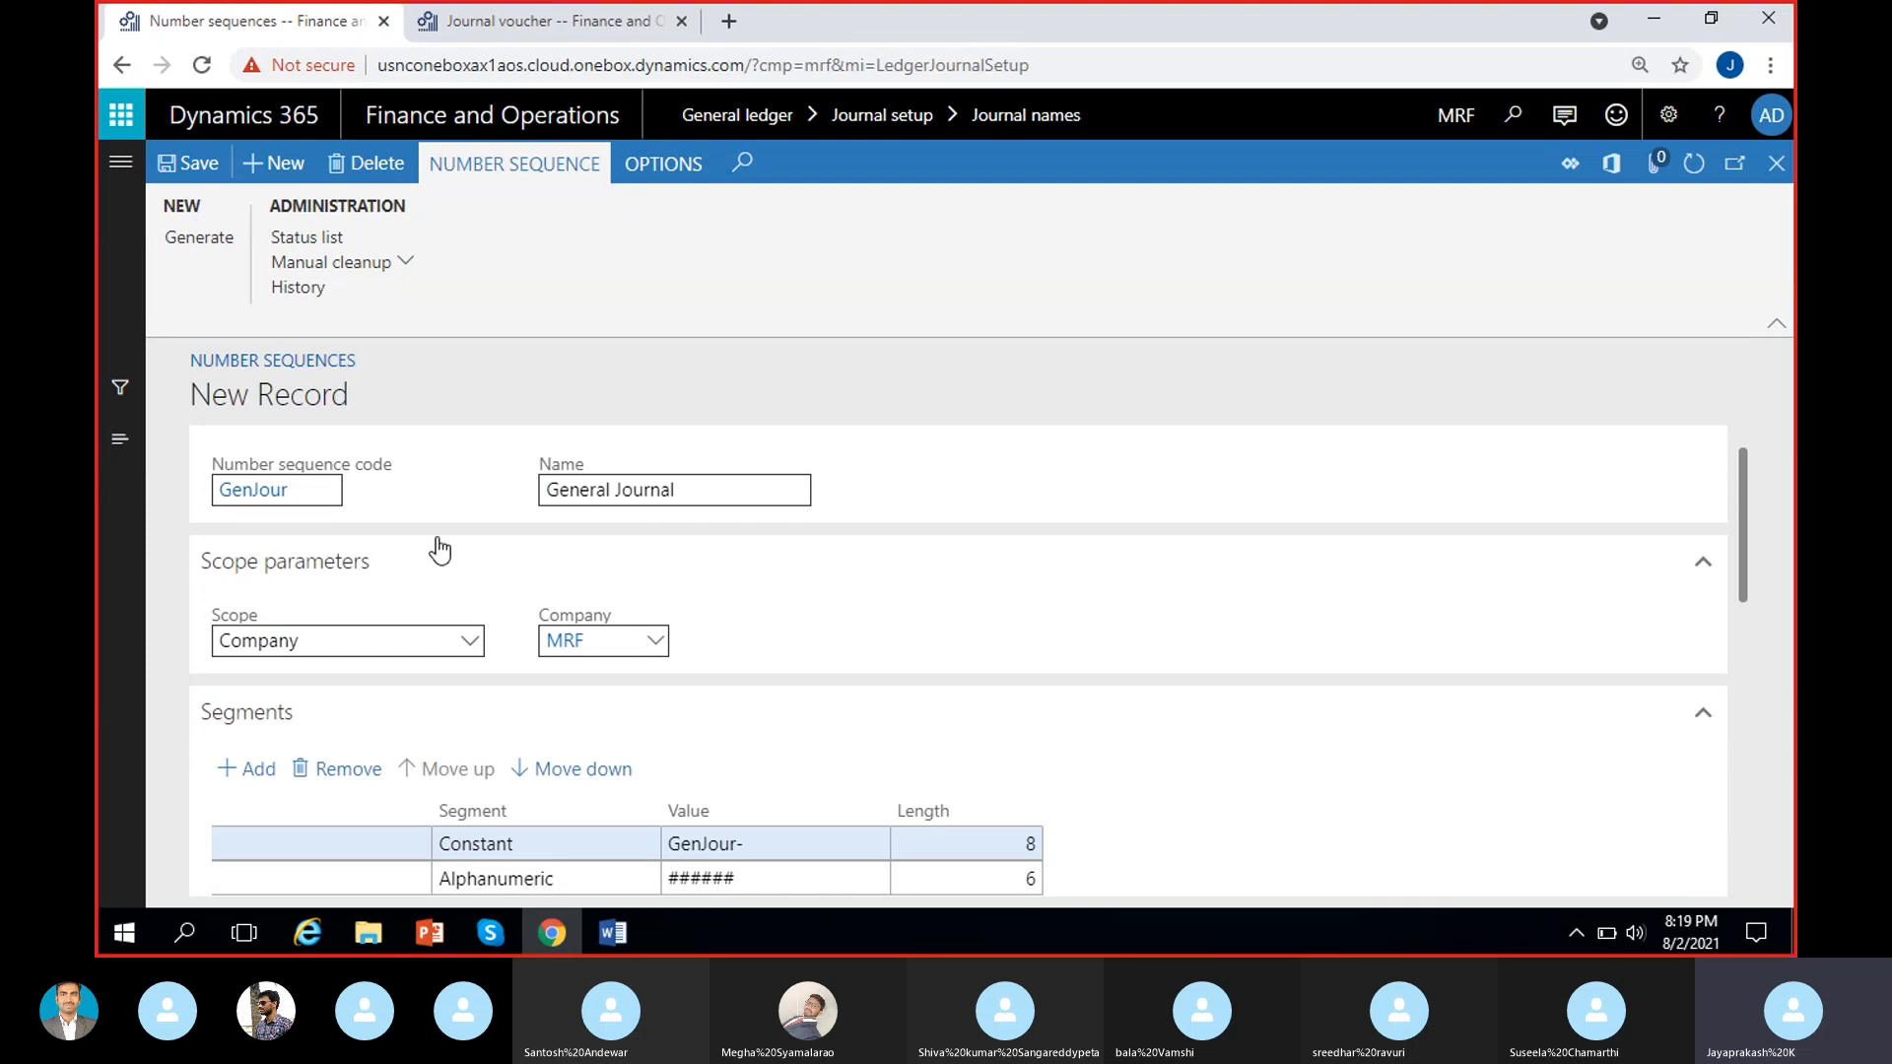
pyautogui.scroll(-1, 899, 683)
pyautogui.scroll(-1, 1084, 727)
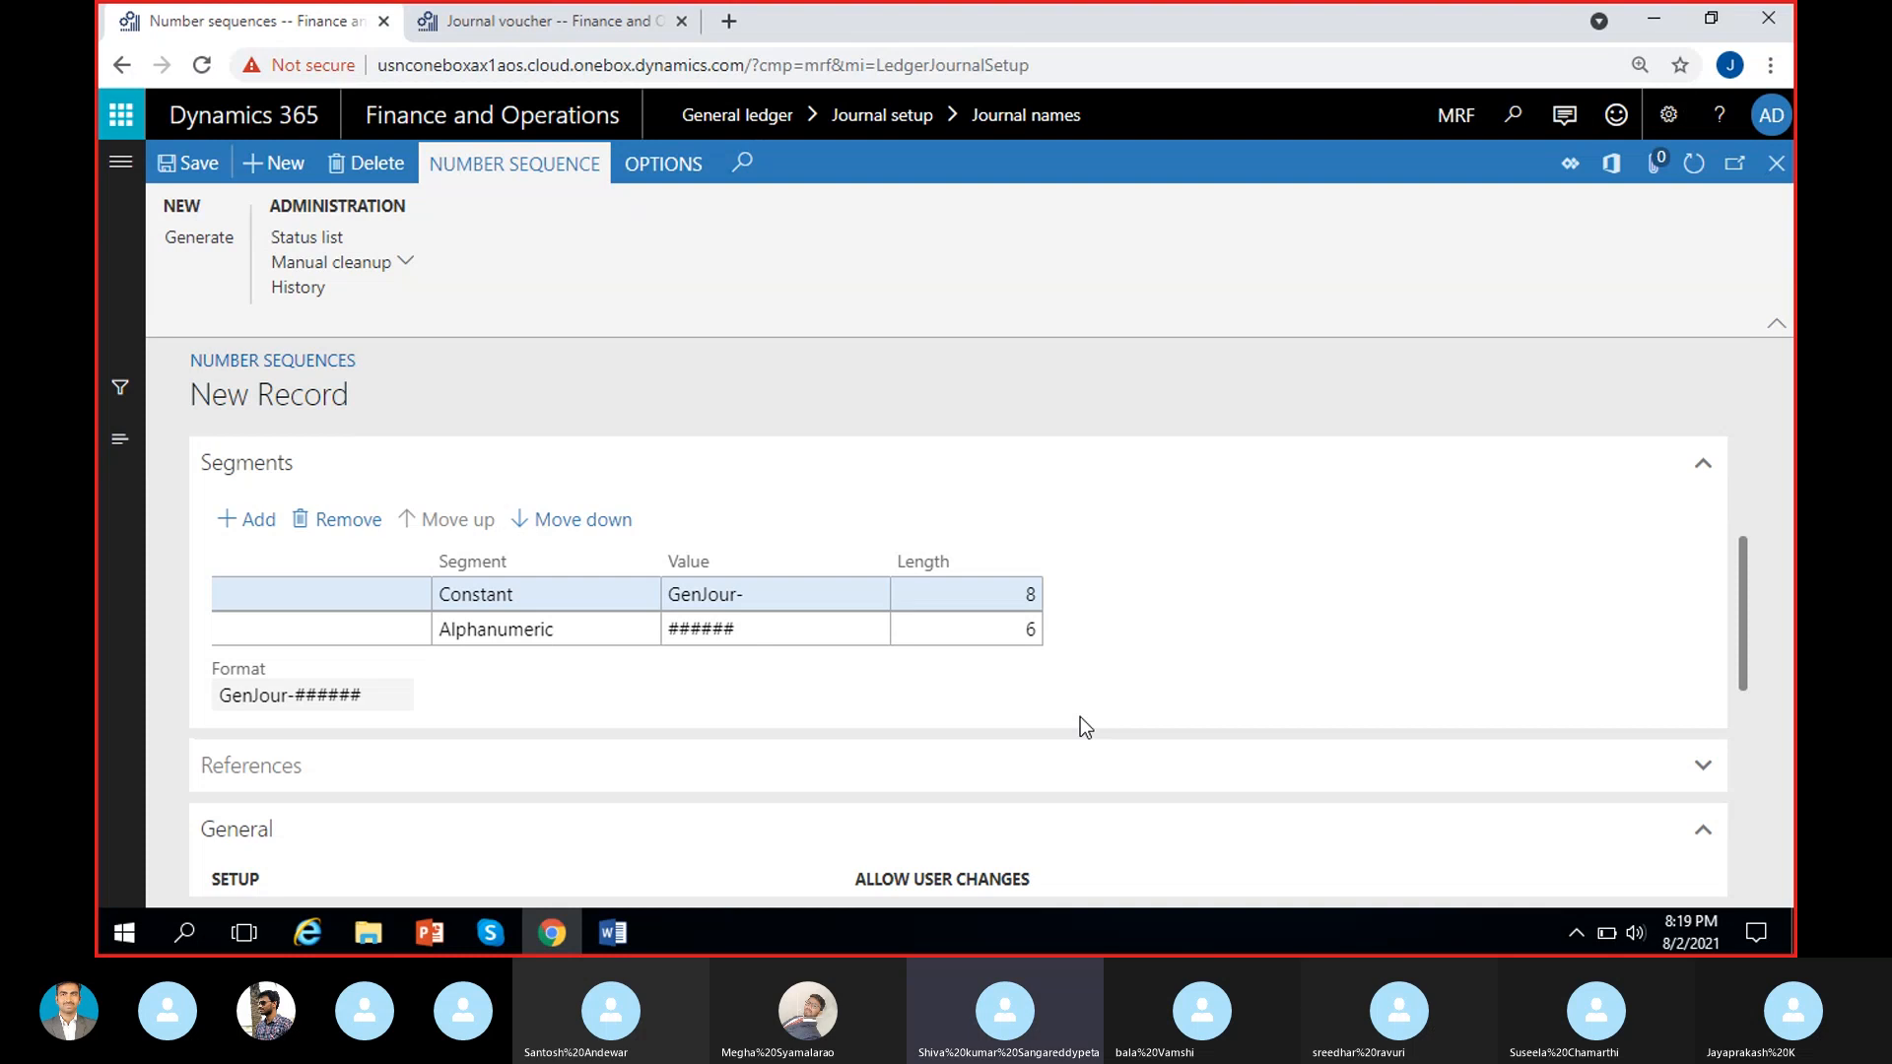
pyautogui.scroll(1, 1117, 700)
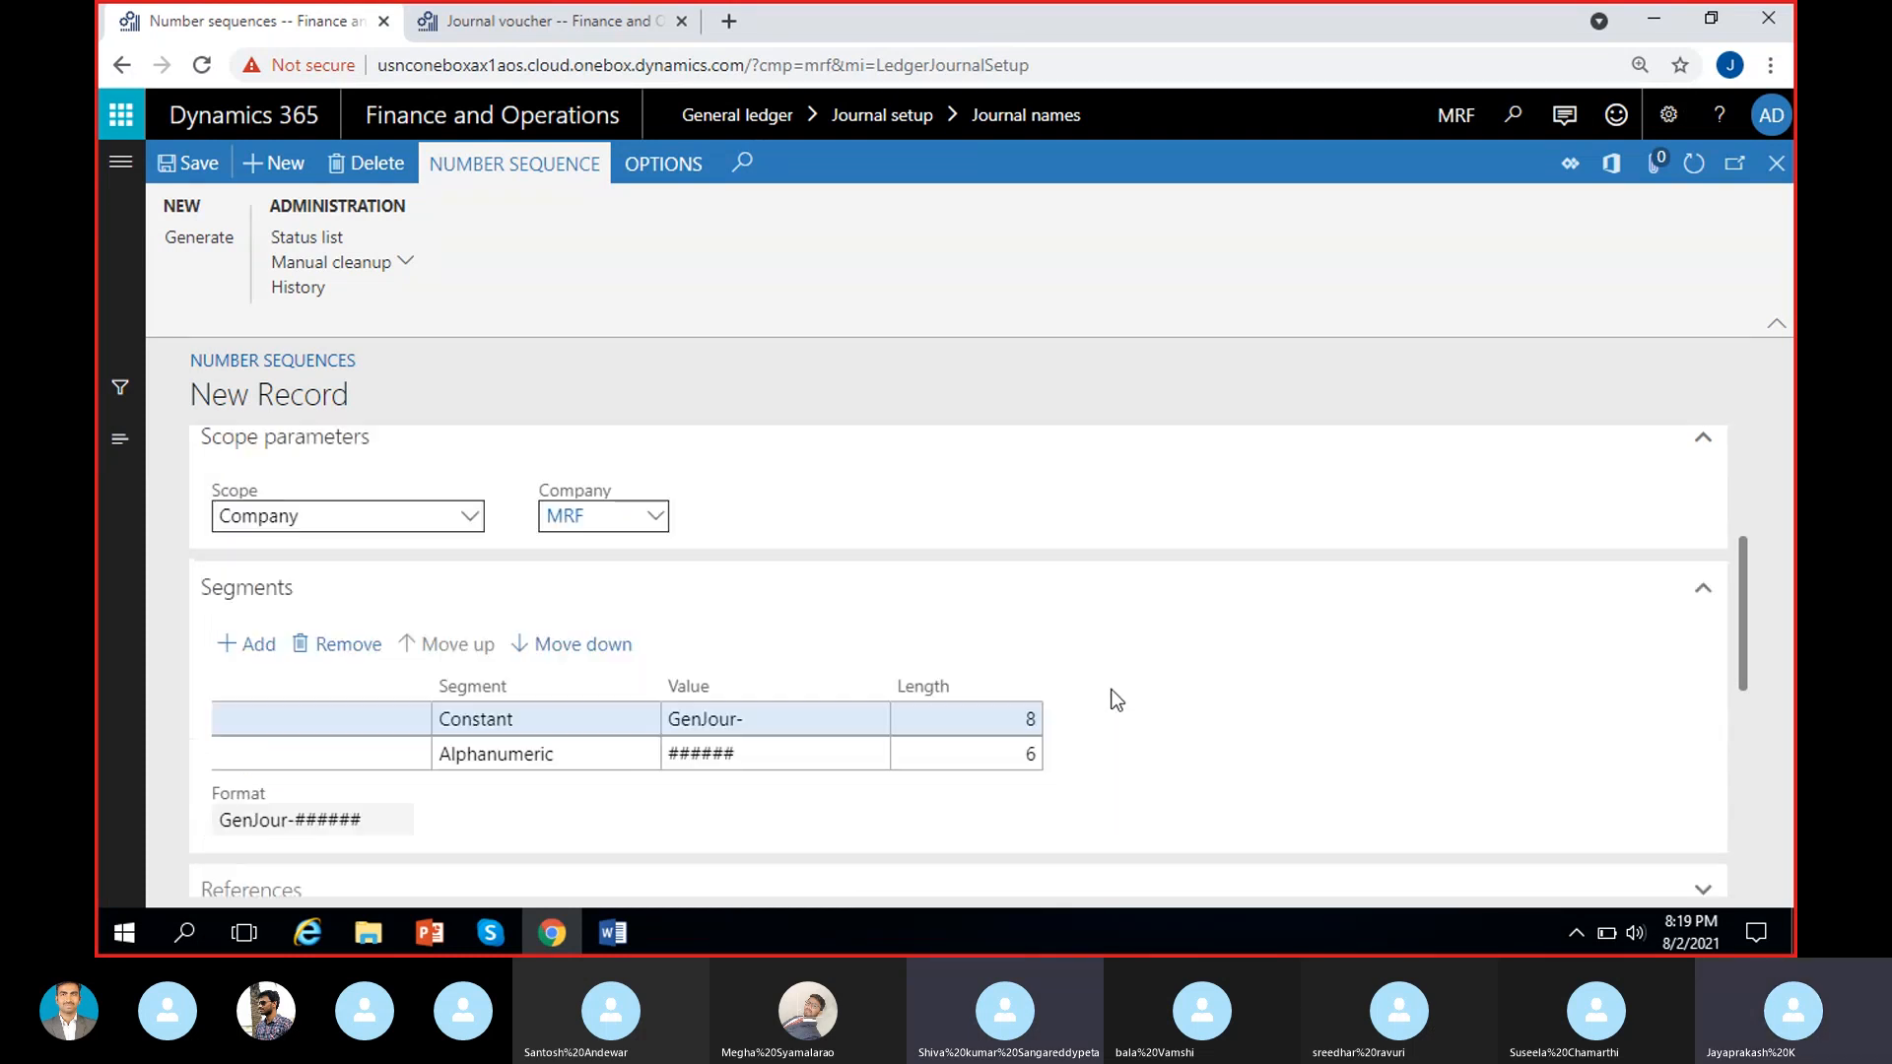
pyautogui.click(491, 936)
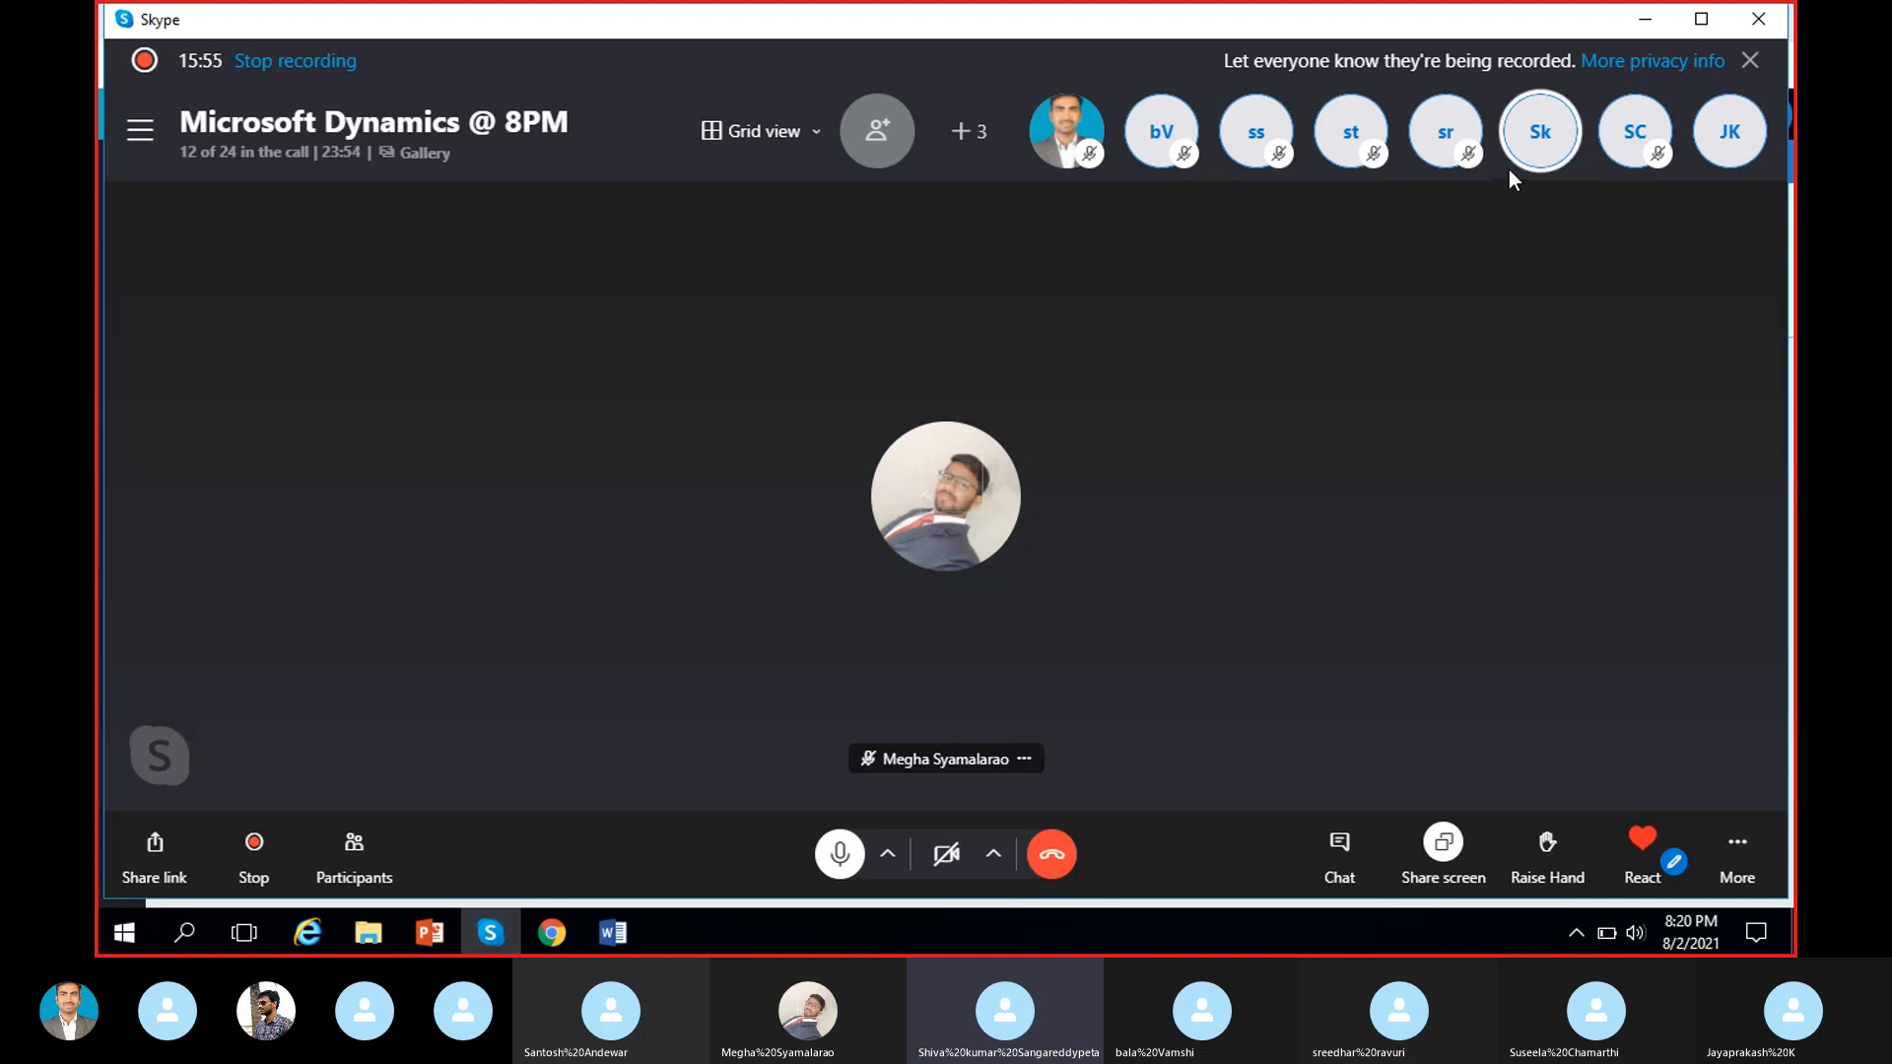
pyautogui.click(512, 926)
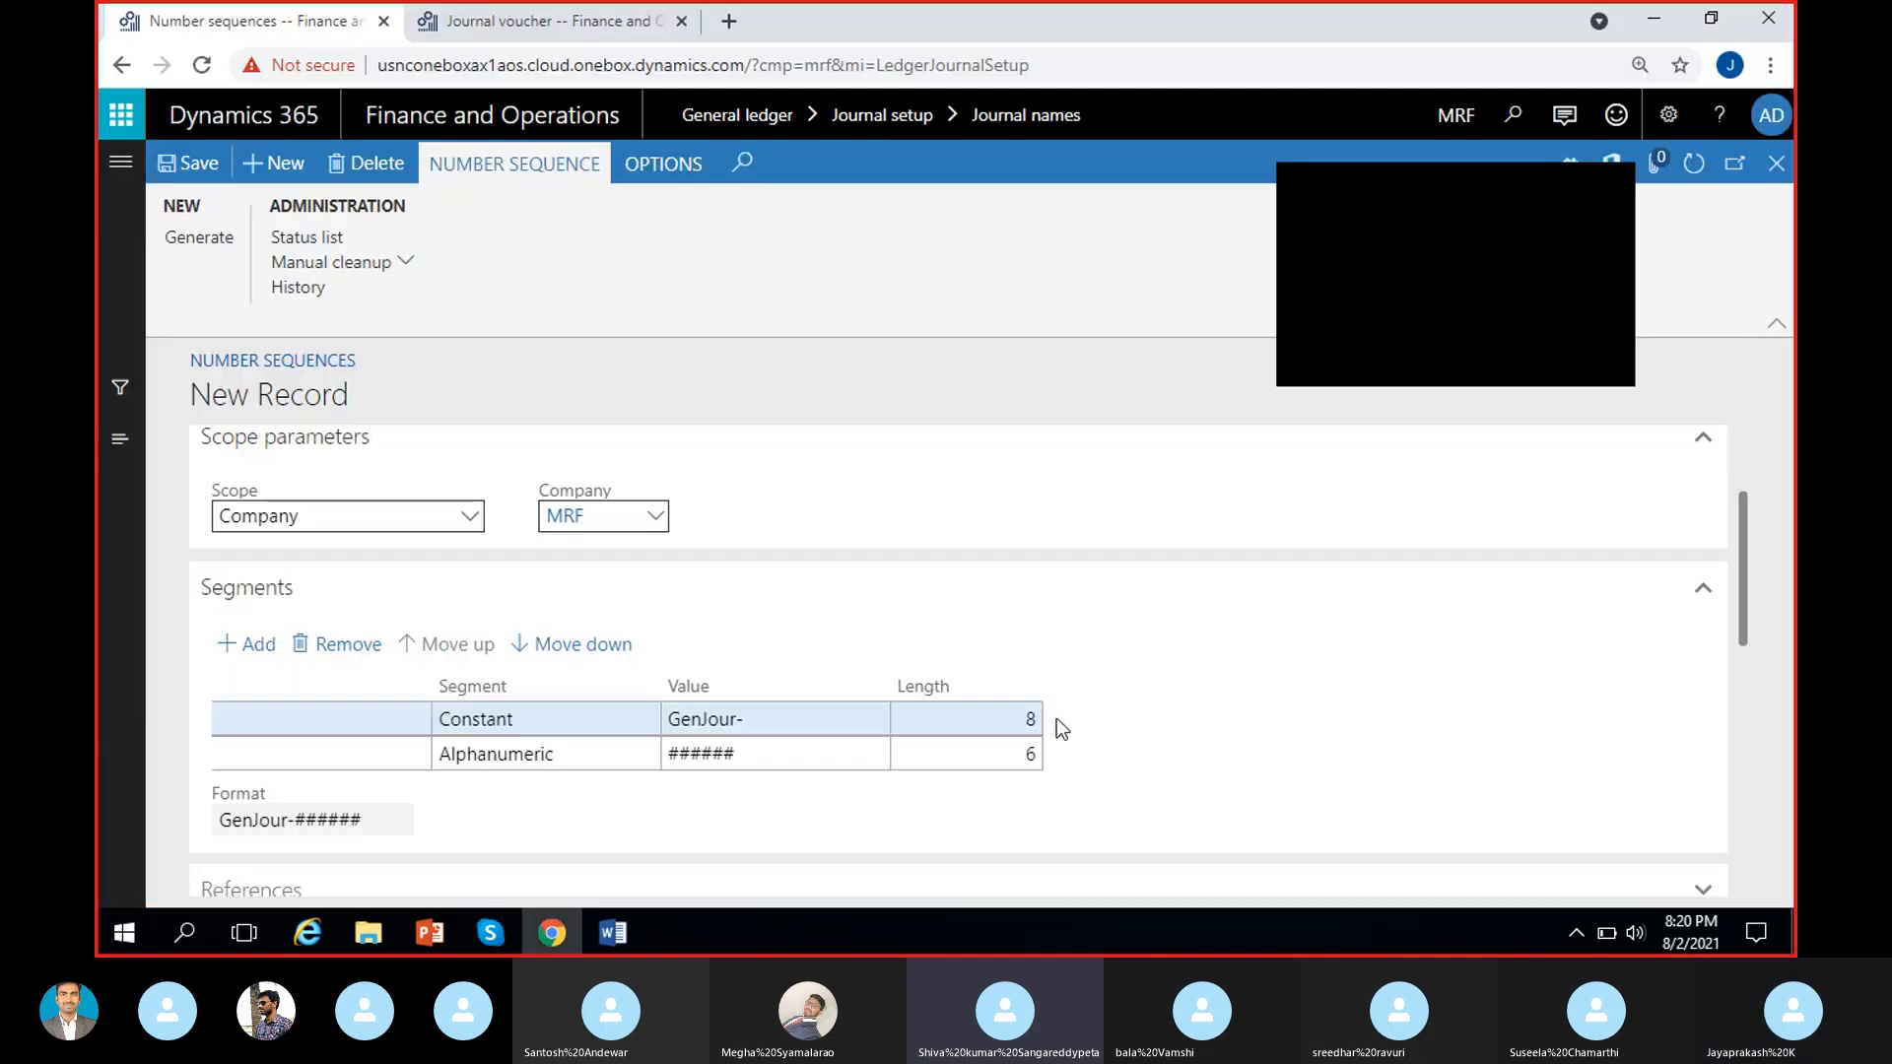
# Compare the number sequence's format preview with the voucher number on the USMF journal voucher line.
pyautogui.scroll(-1, 1120, 645)
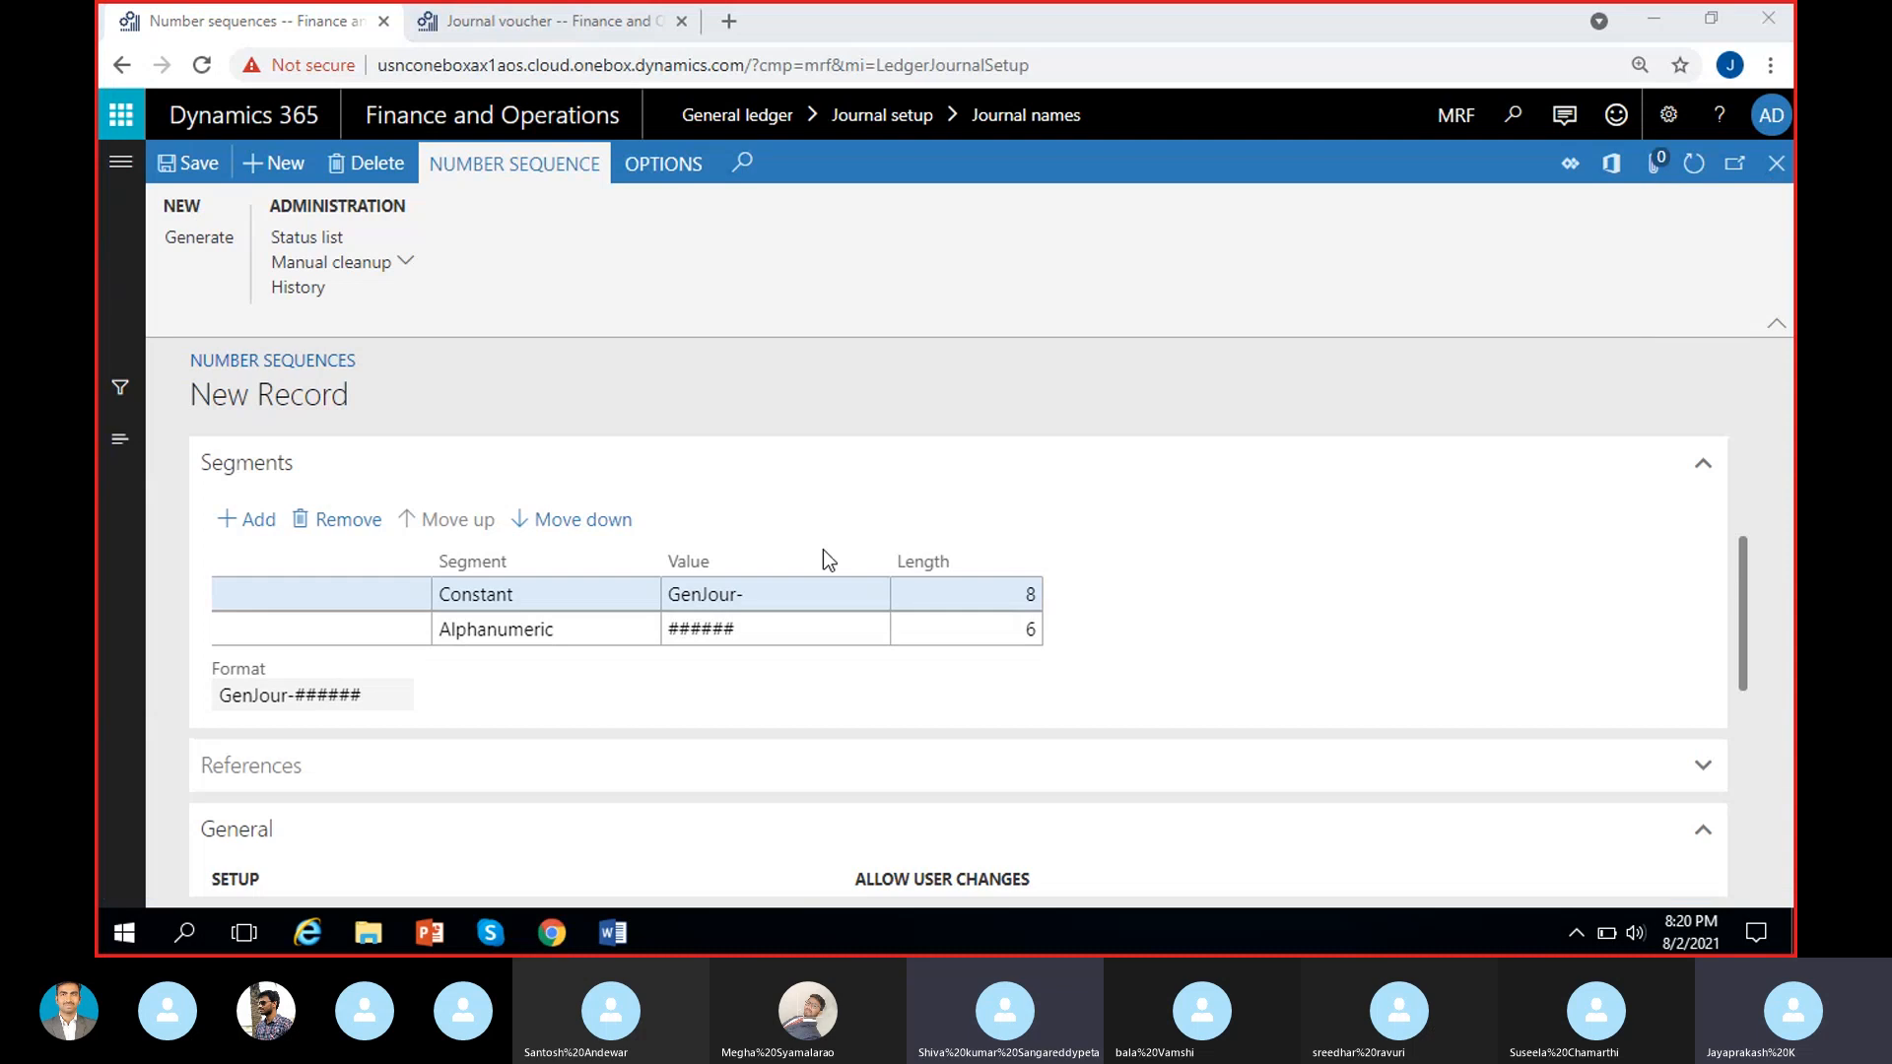
pyautogui.click(210, 708)
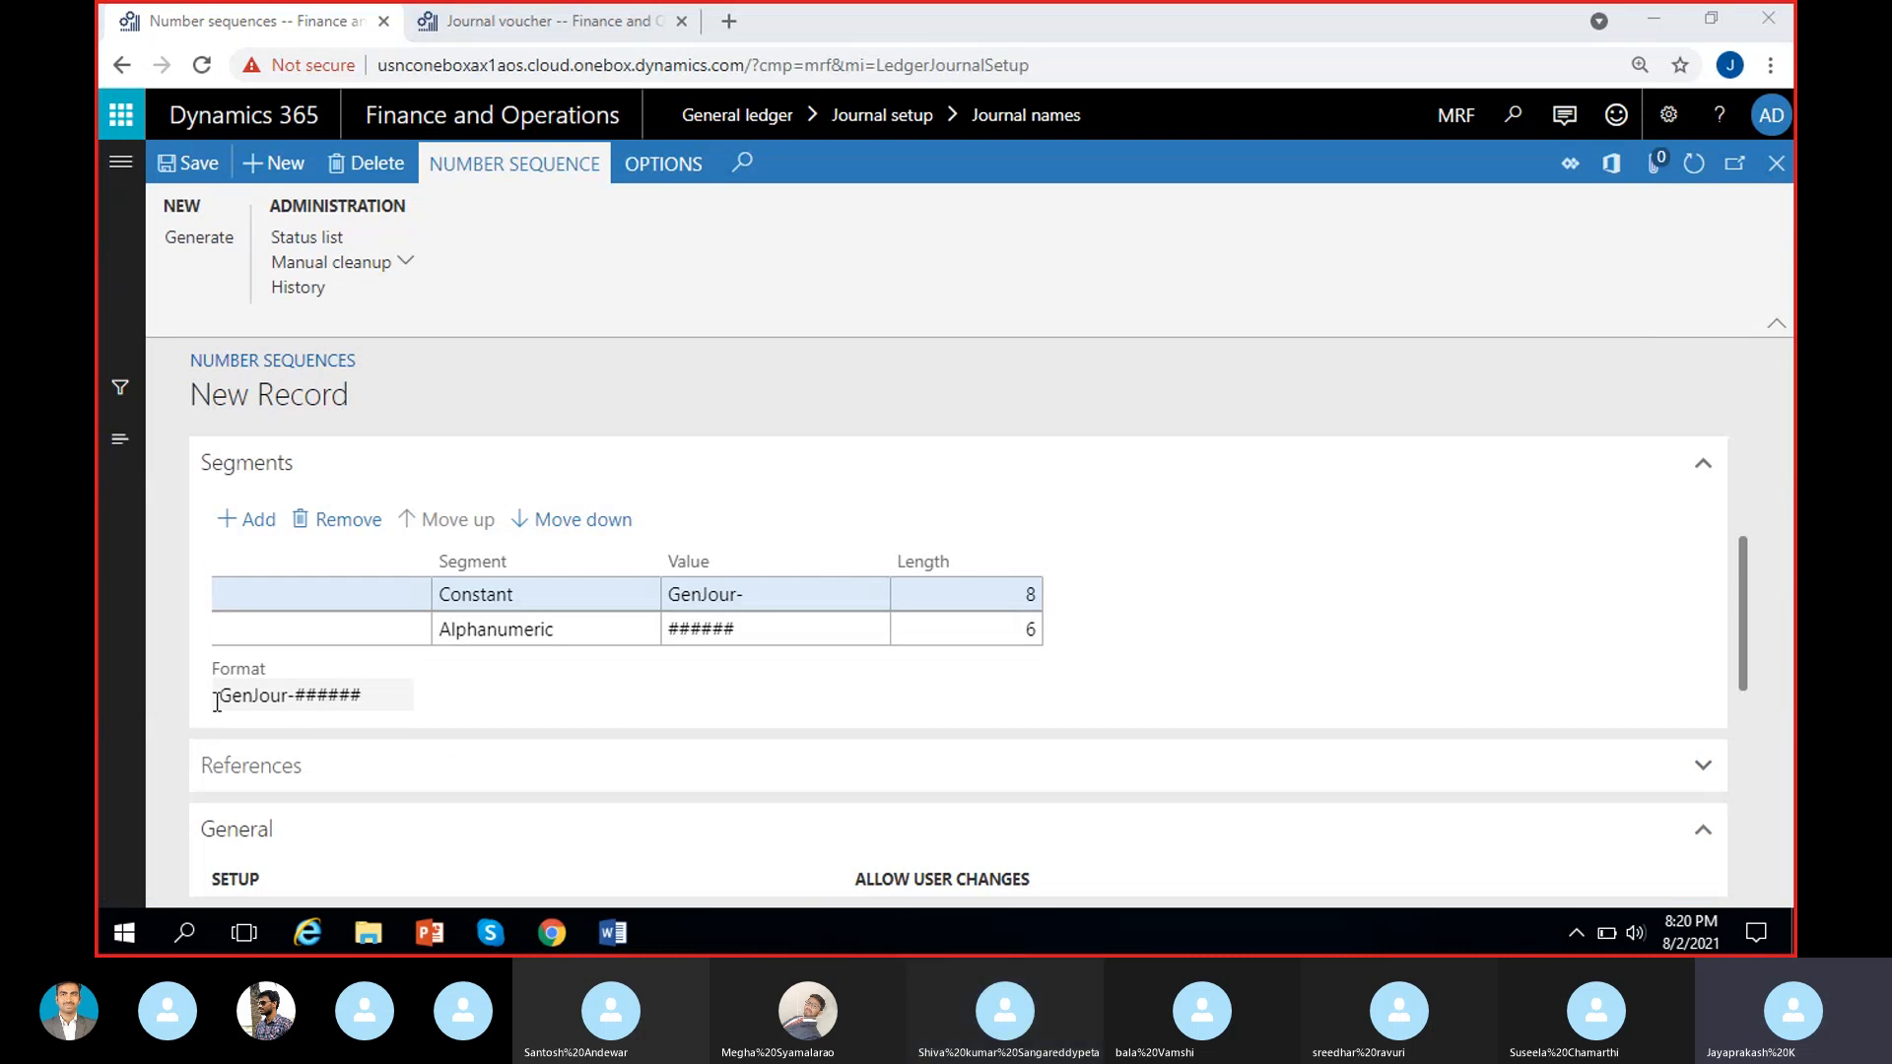
pyautogui.click(557, 25)
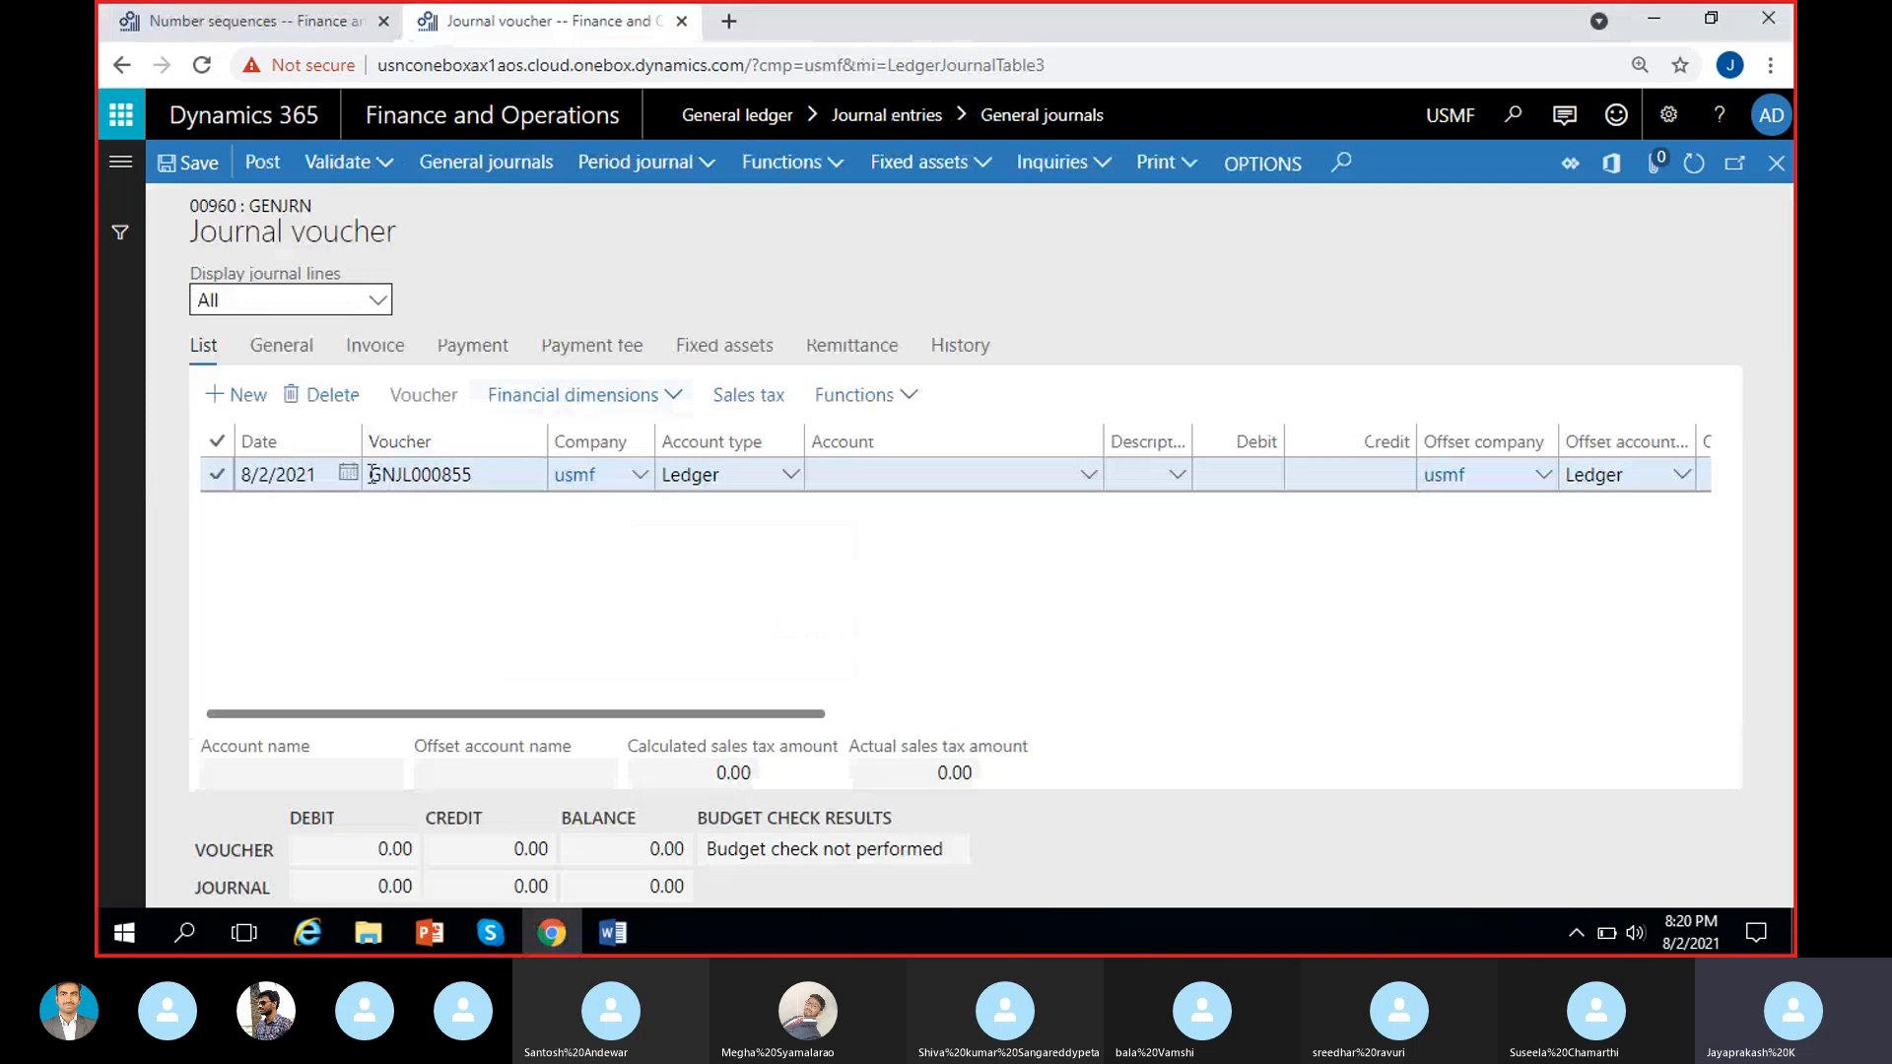
pyautogui.moveTo(371, 475); pyautogui.dragTo(475, 477)
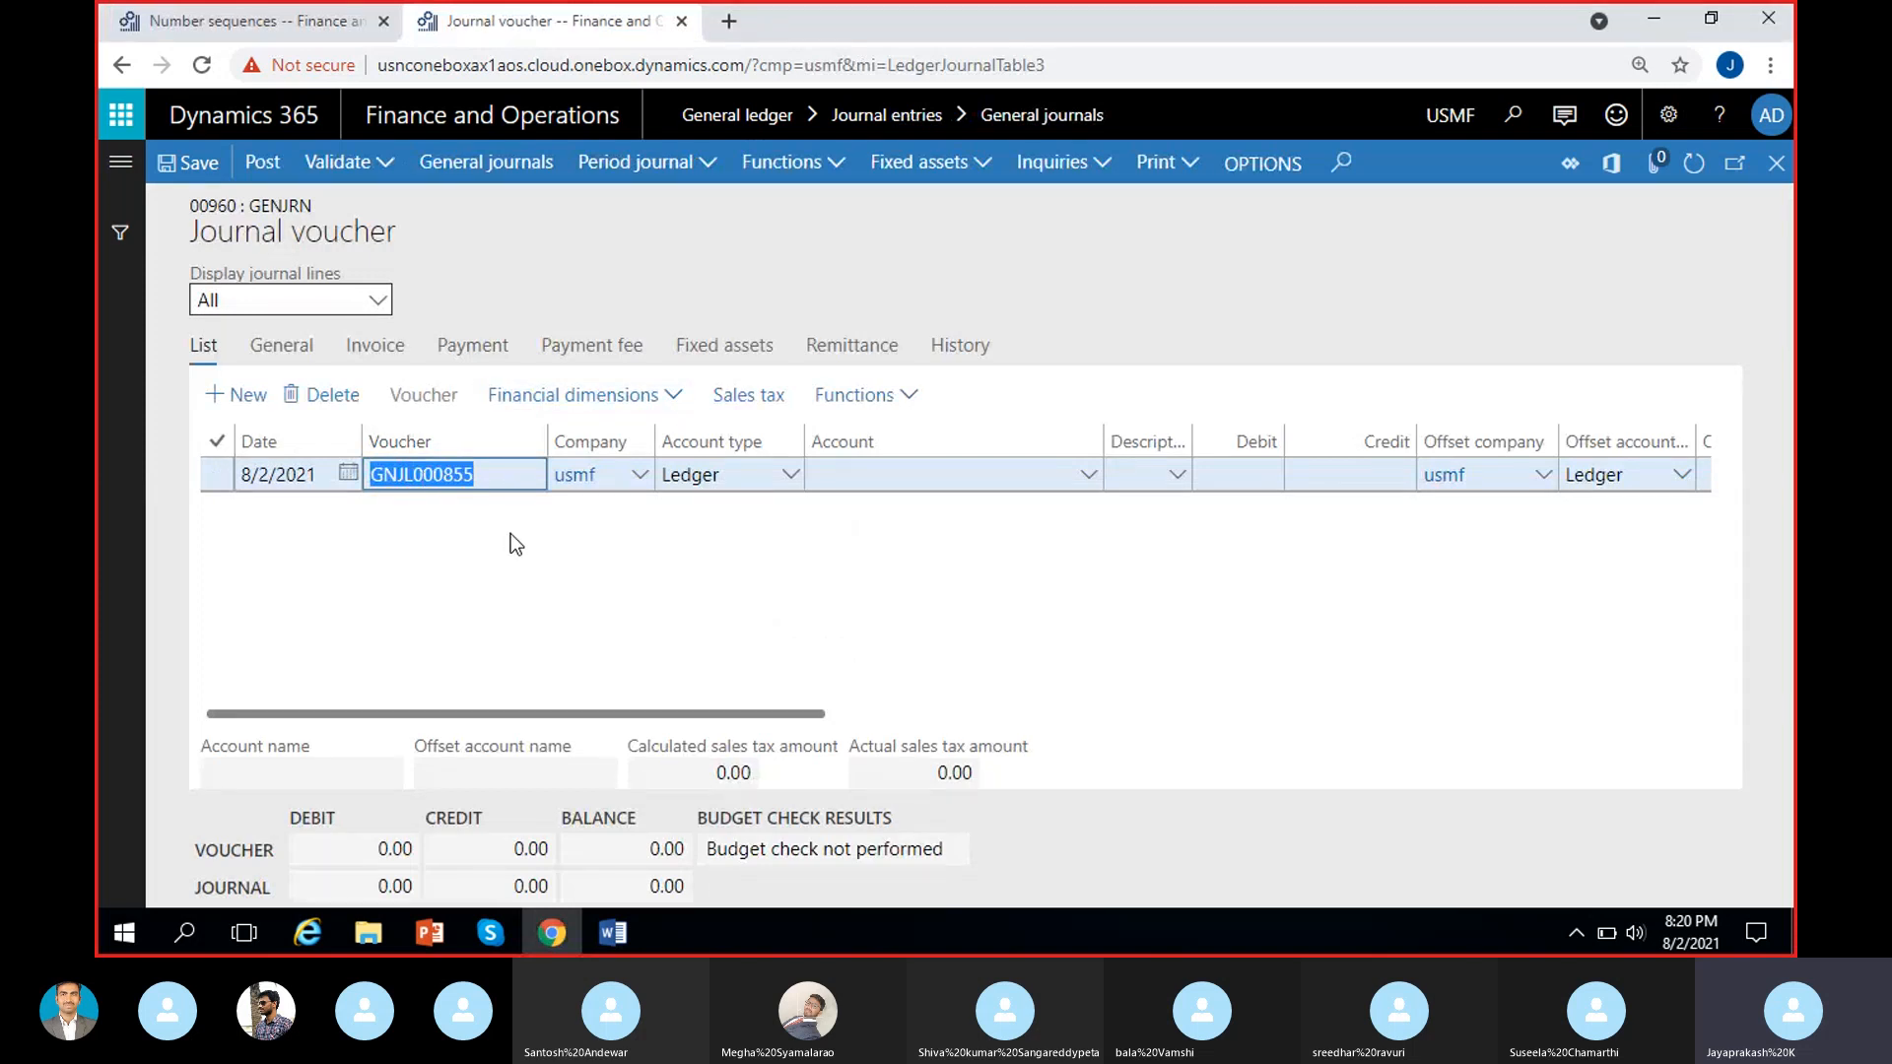
pyautogui.click(477, 526)
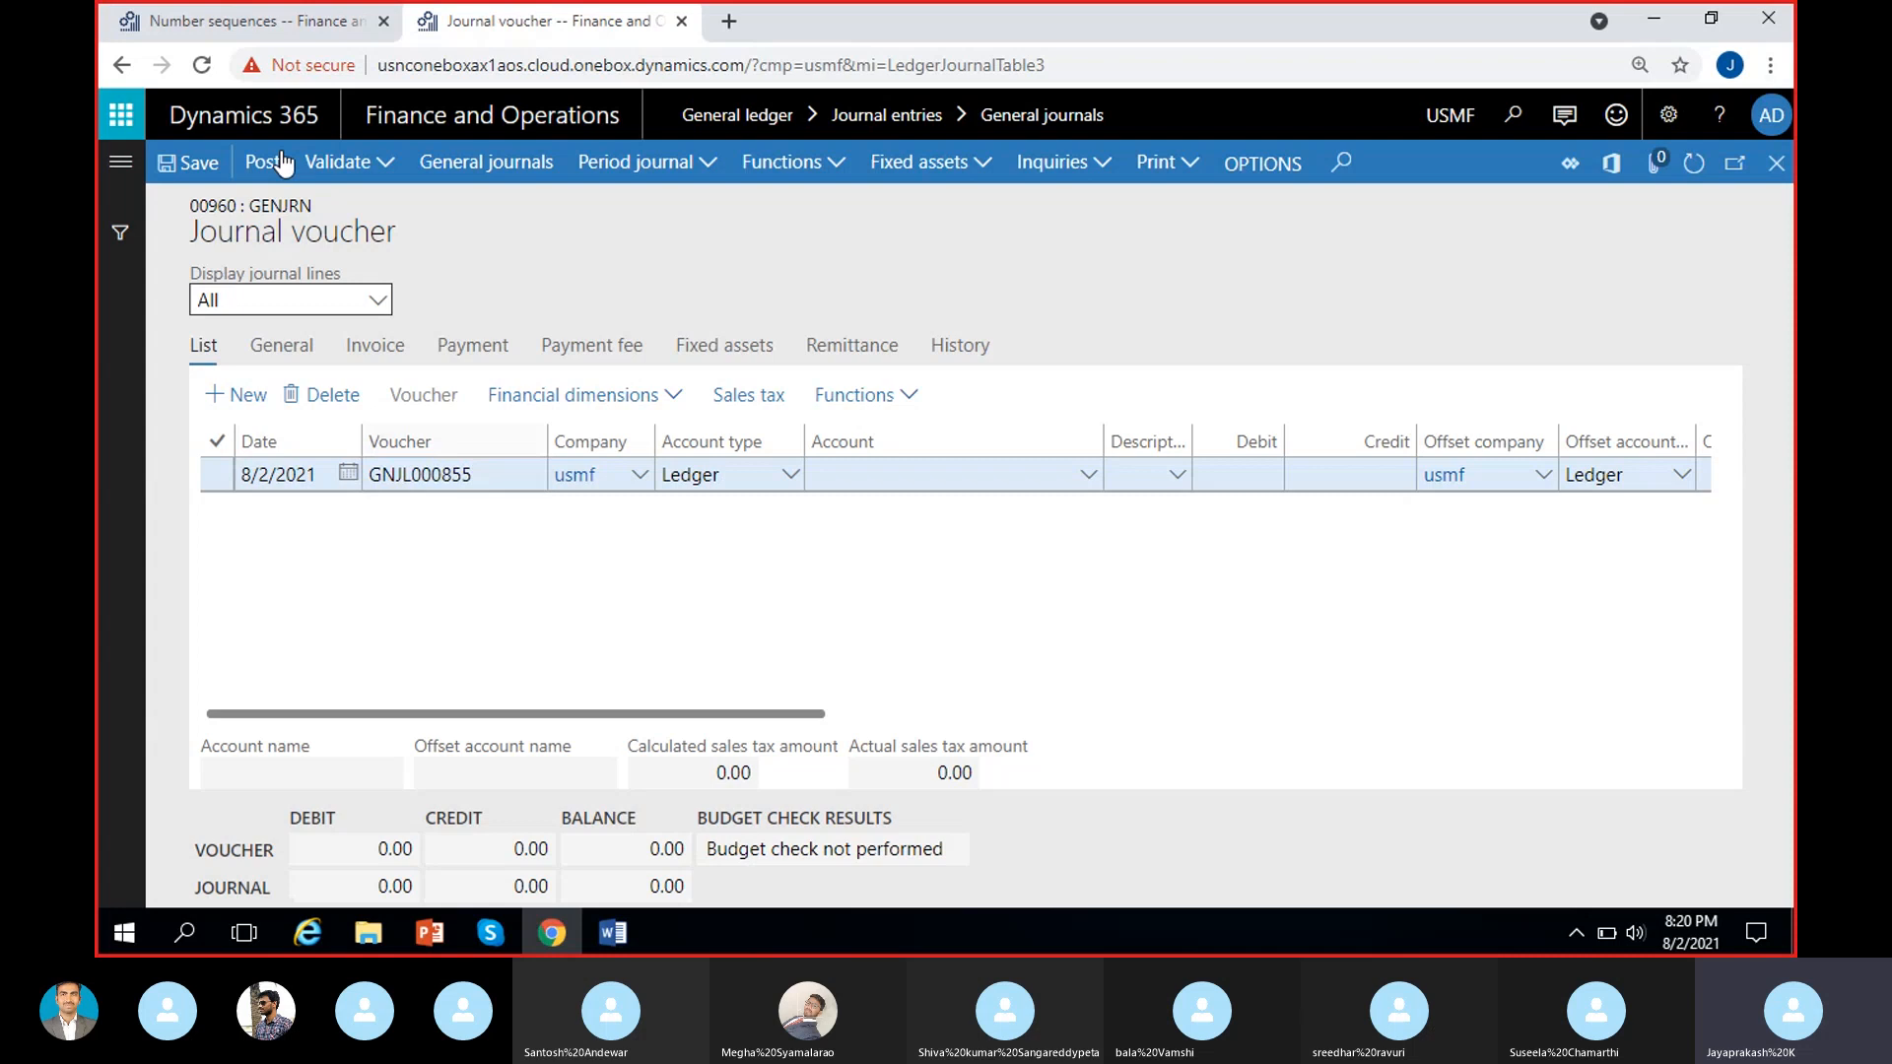
# Return to the MRF number sequence and change the Constant segment's value to GNJL.
pyautogui.click(282, 33)
pyautogui.click(768, 589)
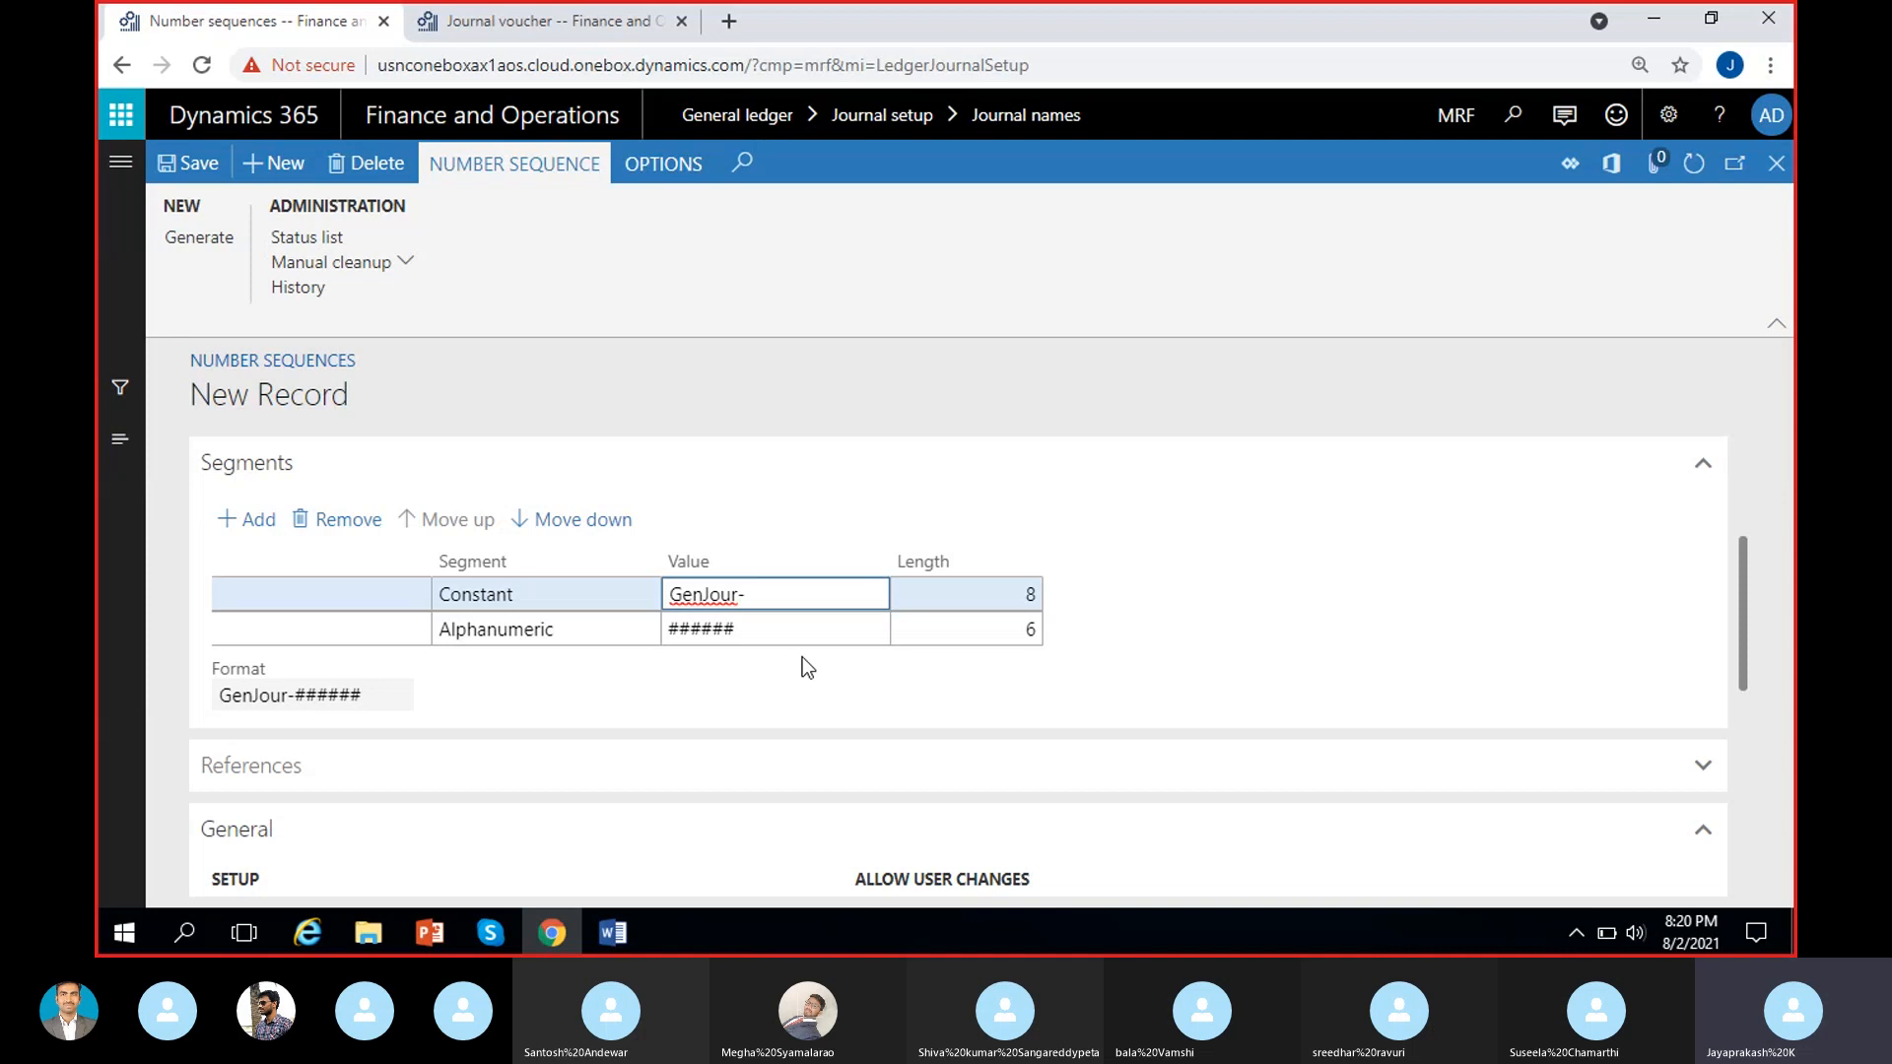
pyautogui.press('BackSpace')
pyautogui.press('BackSpace')
pyautogui.press('BackSpace')
pyautogui.press('BackSpace')
pyautogui.press('BackSpace')
pyautogui.press('BackSpace')
pyautogui.press('BackSpace')
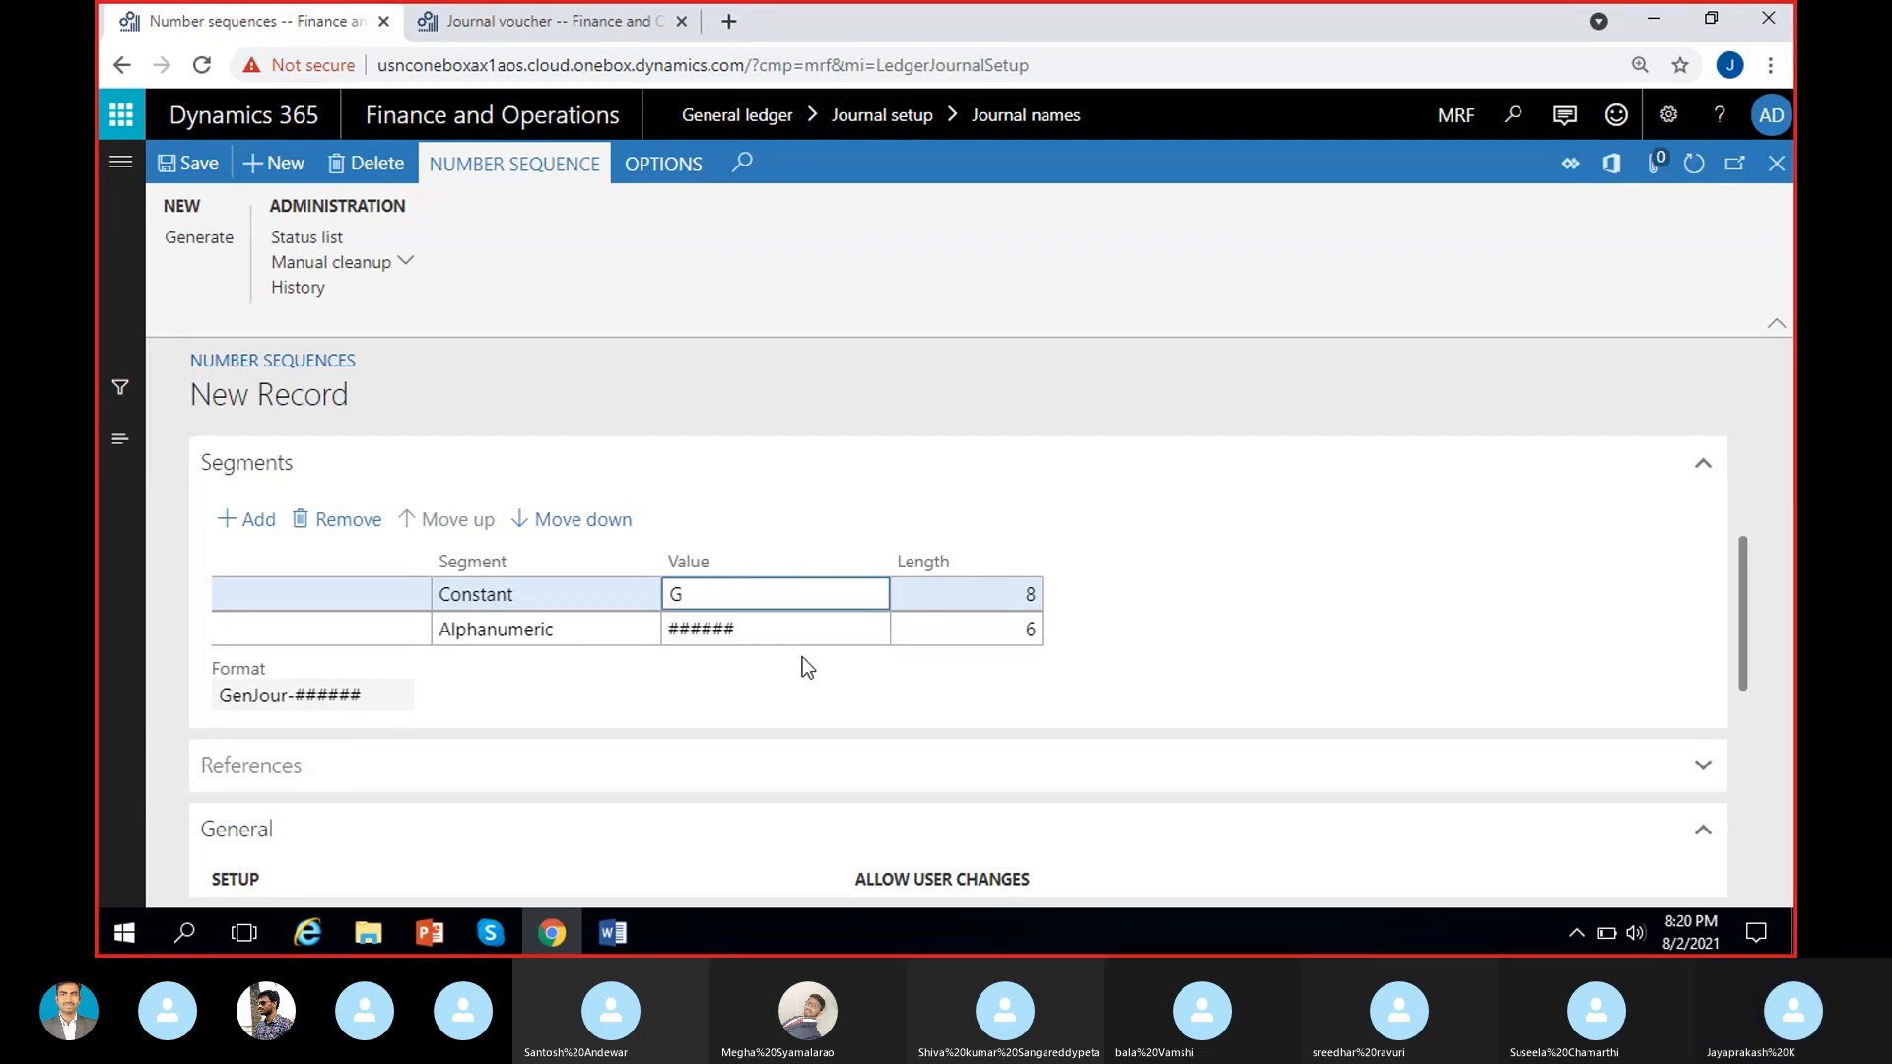
pyautogui.write('NGL')
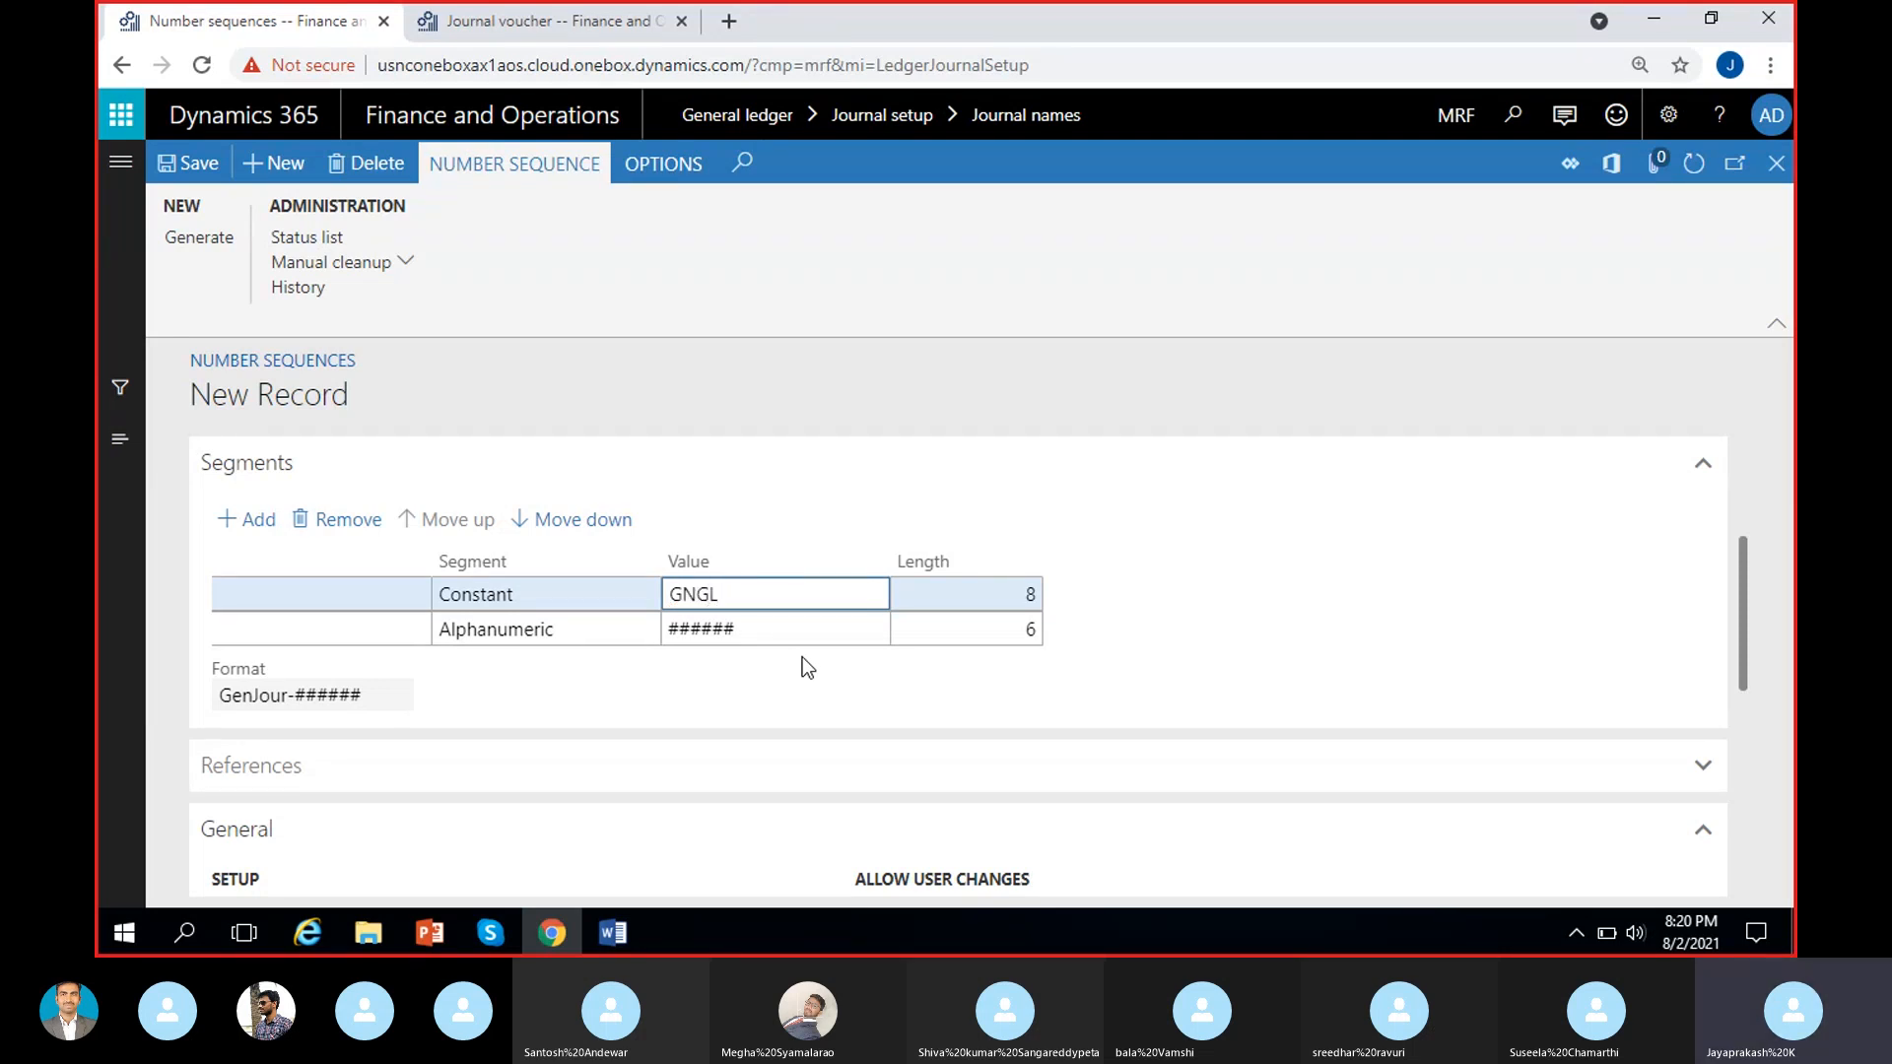
pyautogui.press('BackSpace')
pyautogui.press('BackSpace')
pyautogui.write('JL')
pyautogui.click(802, 658)
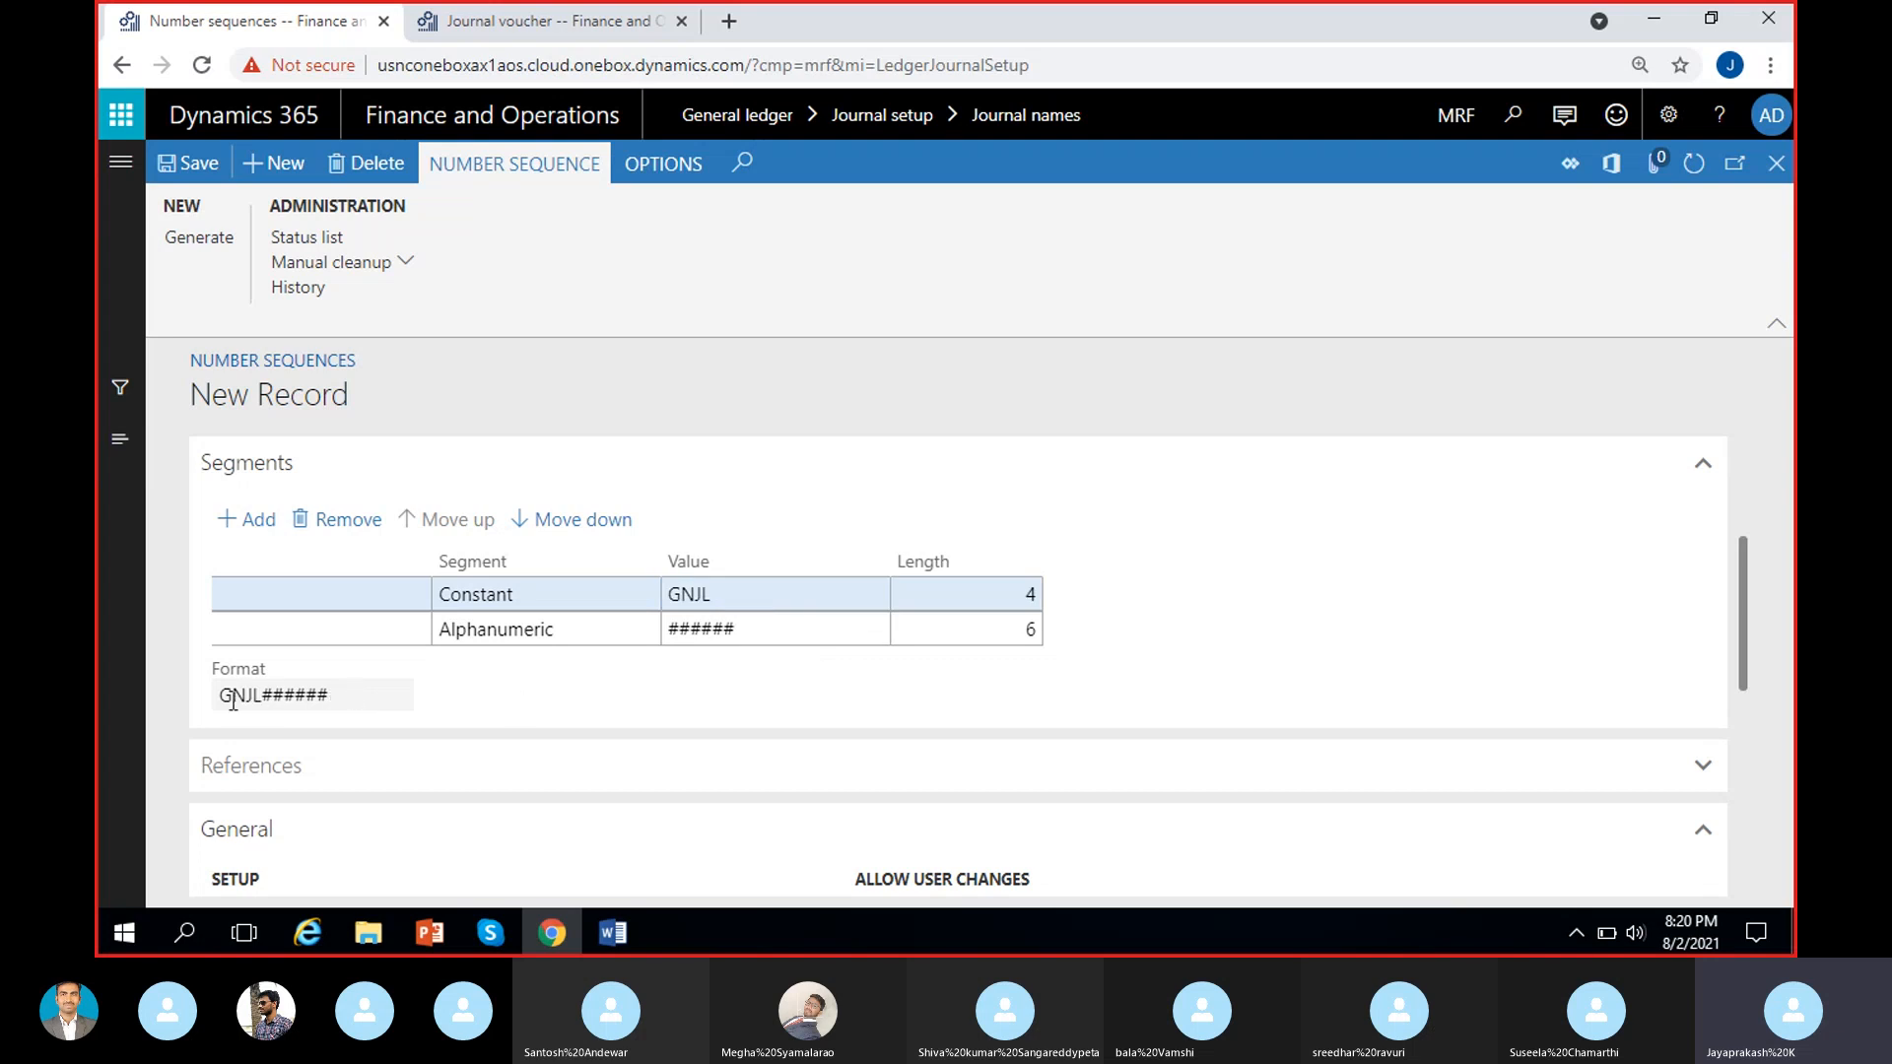
# Check the format preview and restore the Constant segment's value to GenJour-.
pyautogui.moveTo(220, 696); pyautogui.dragTo(346, 686)
pyautogui.click(576, 694)
pyautogui.click(749, 596)
pyautogui.press('BackSpace')
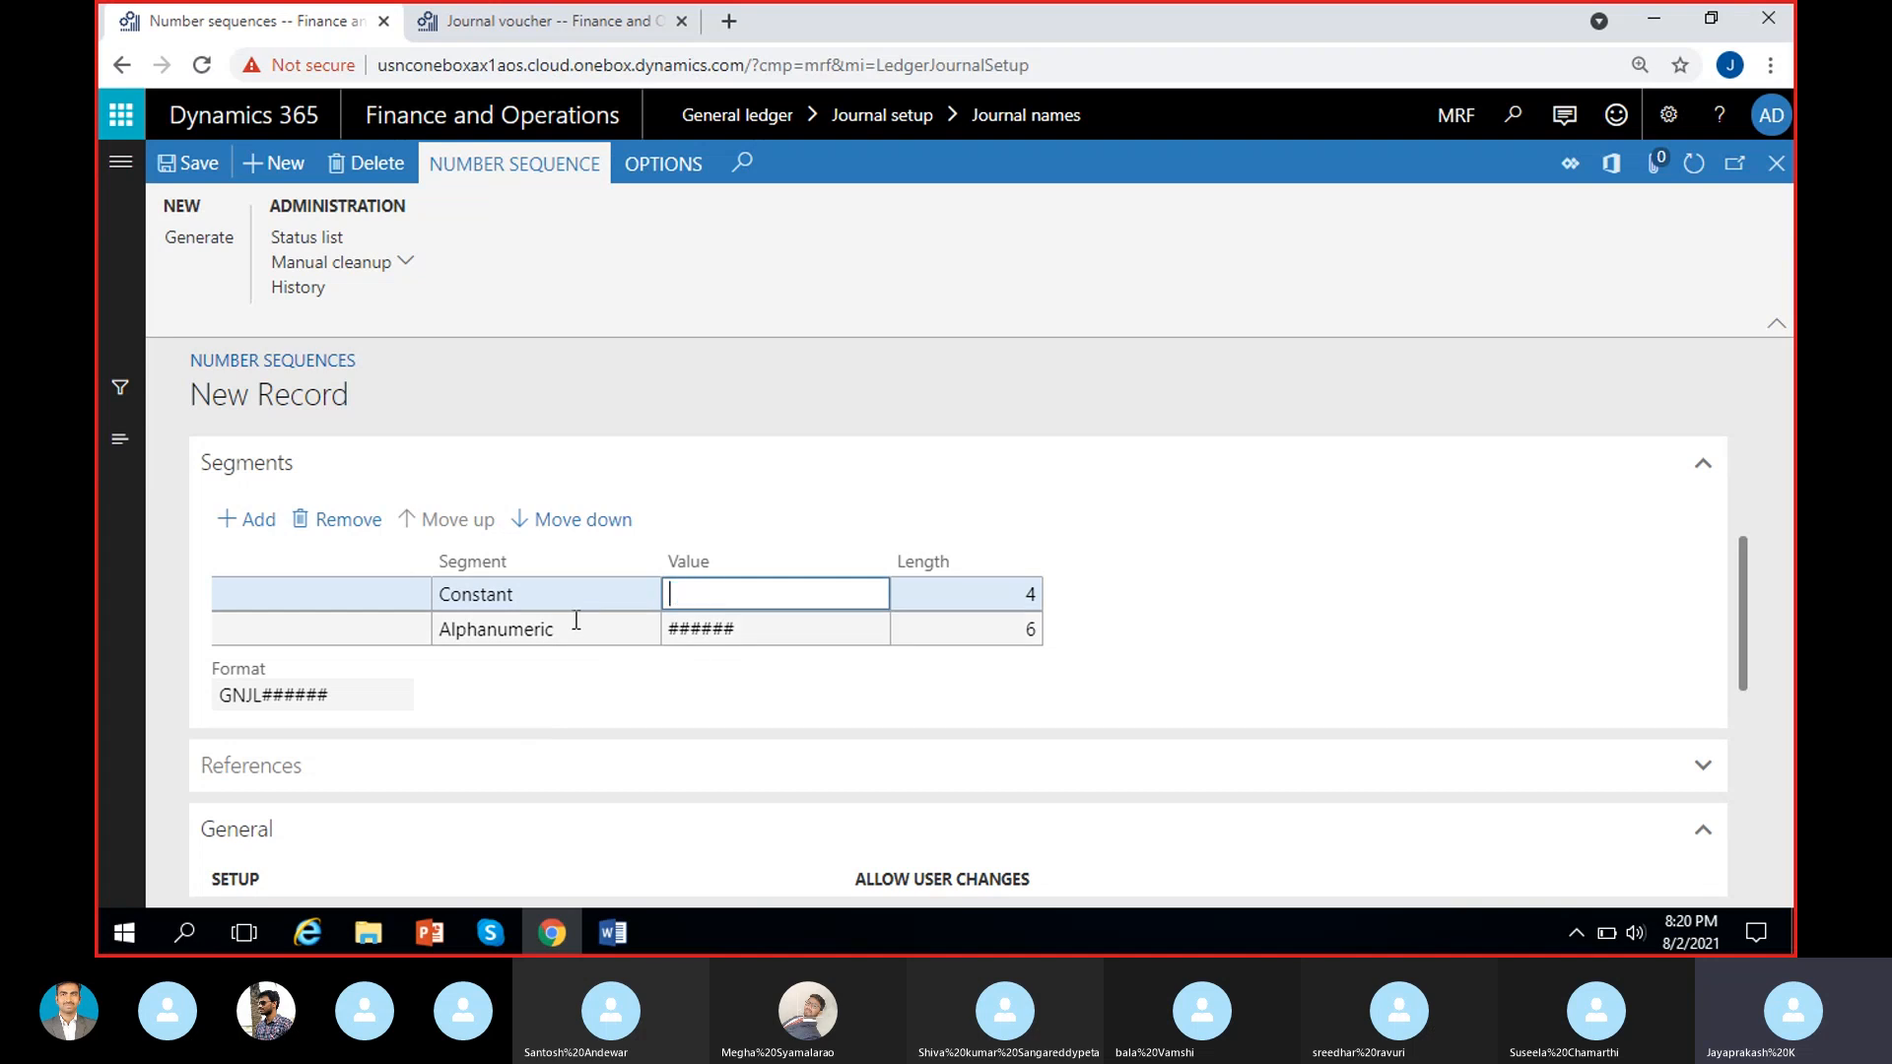
pyautogui.write('GenJour-')
pyautogui.click(822, 664)
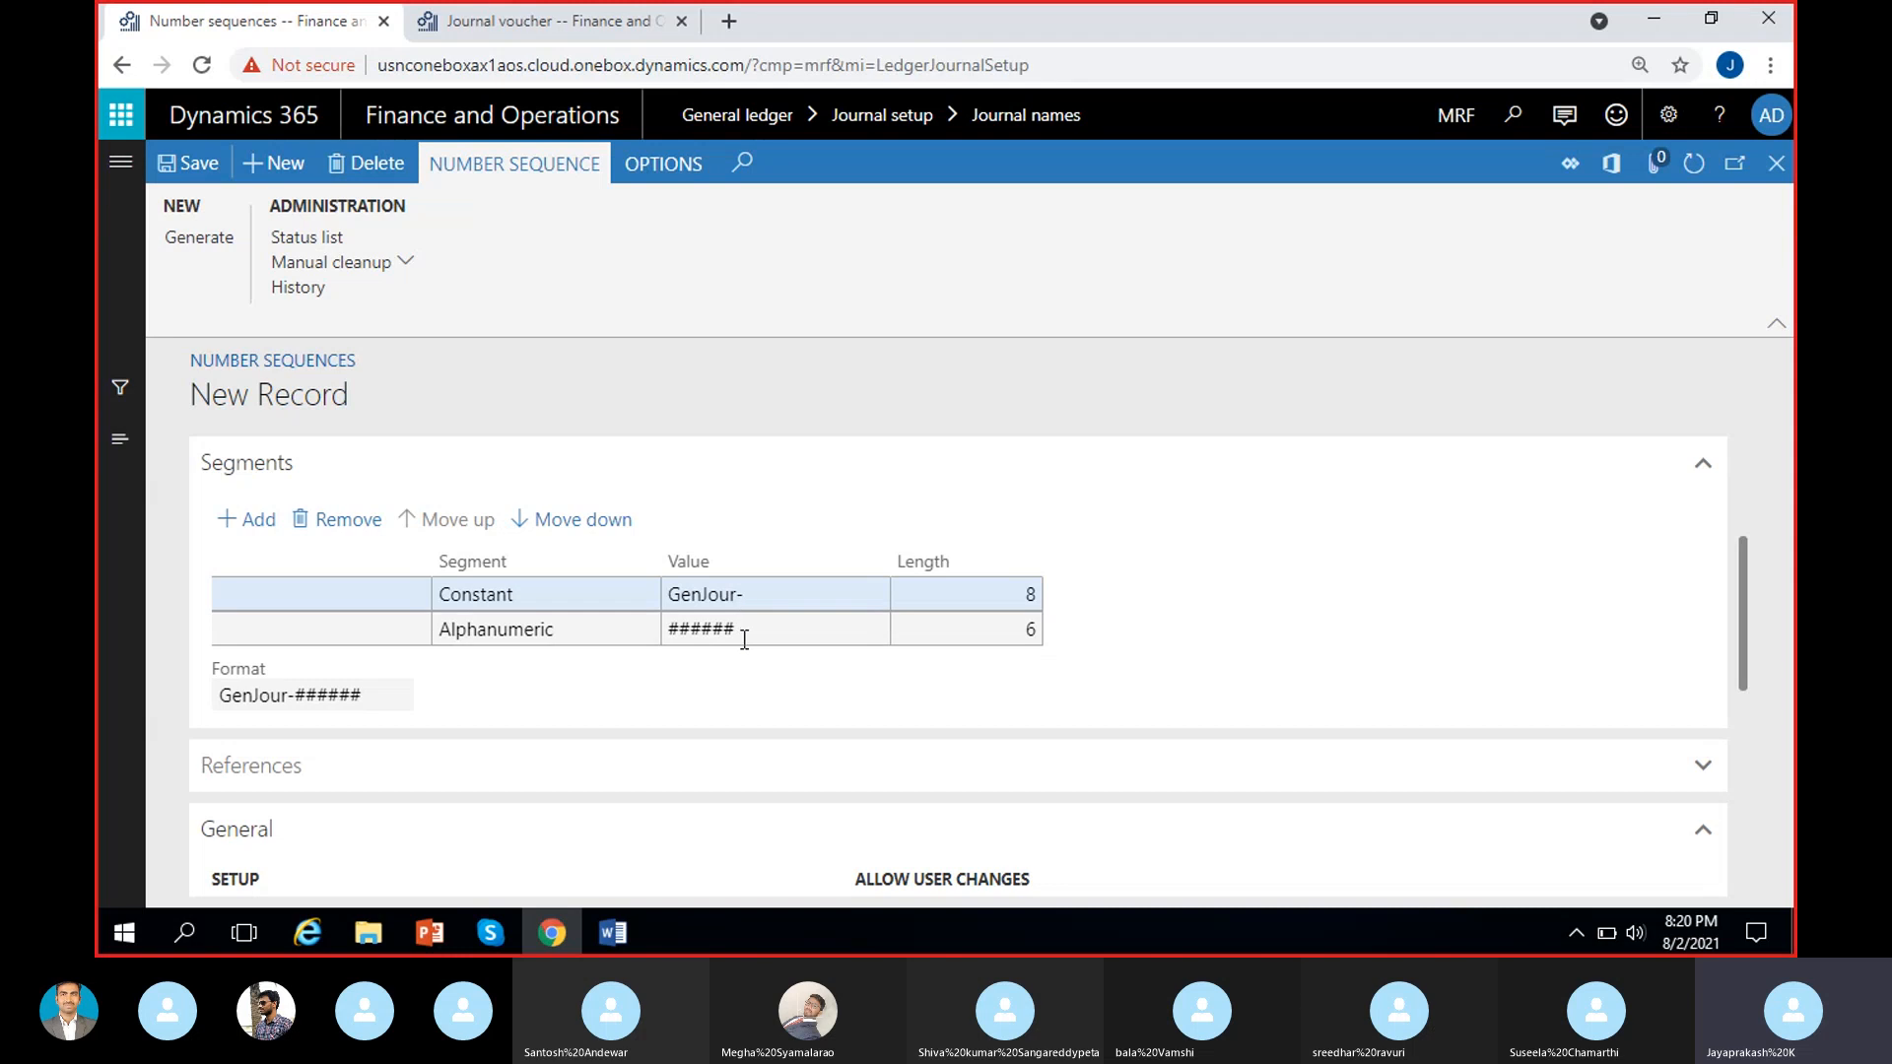
# Examine the full format preview and its constant prefix in the number sequence's segments.
pyautogui.moveTo(386, 695); pyautogui.dragTo(114, 729)
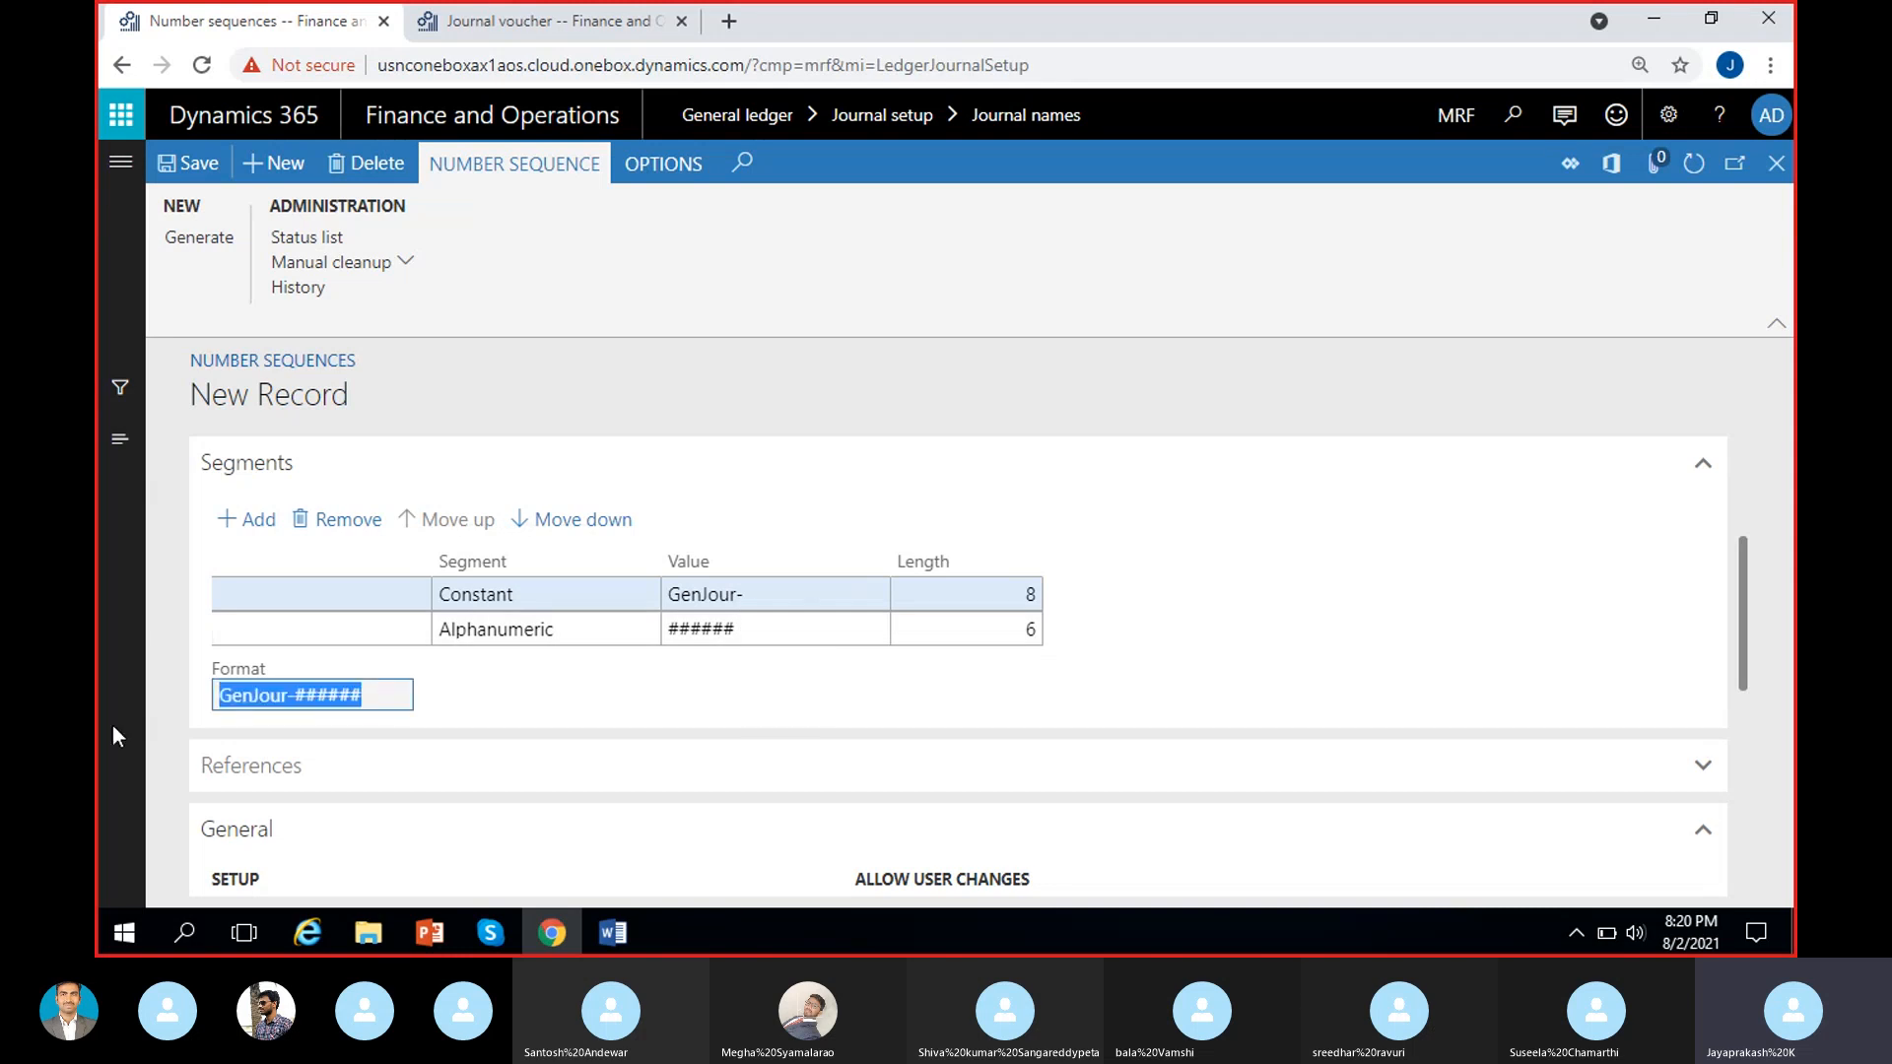
pyautogui.click(503, 683)
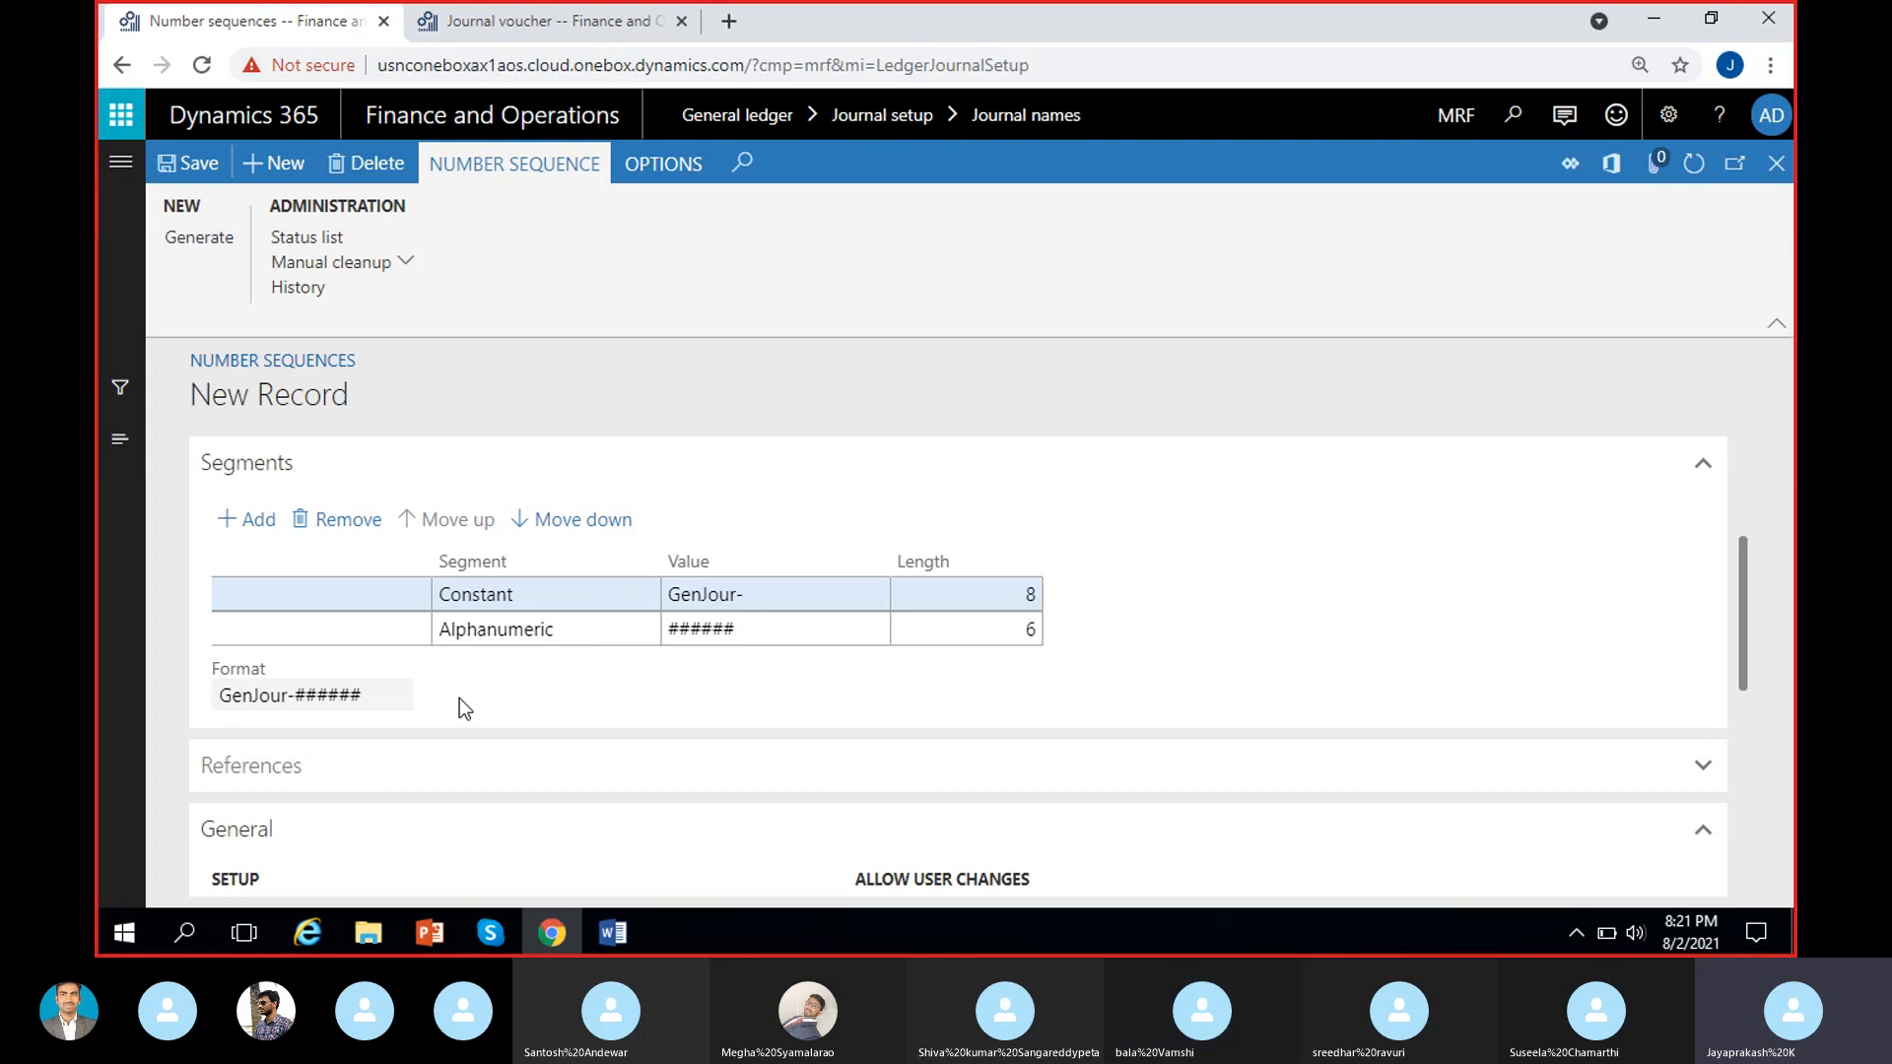
pyautogui.moveTo(219, 694); pyautogui.dragTo(389, 705)
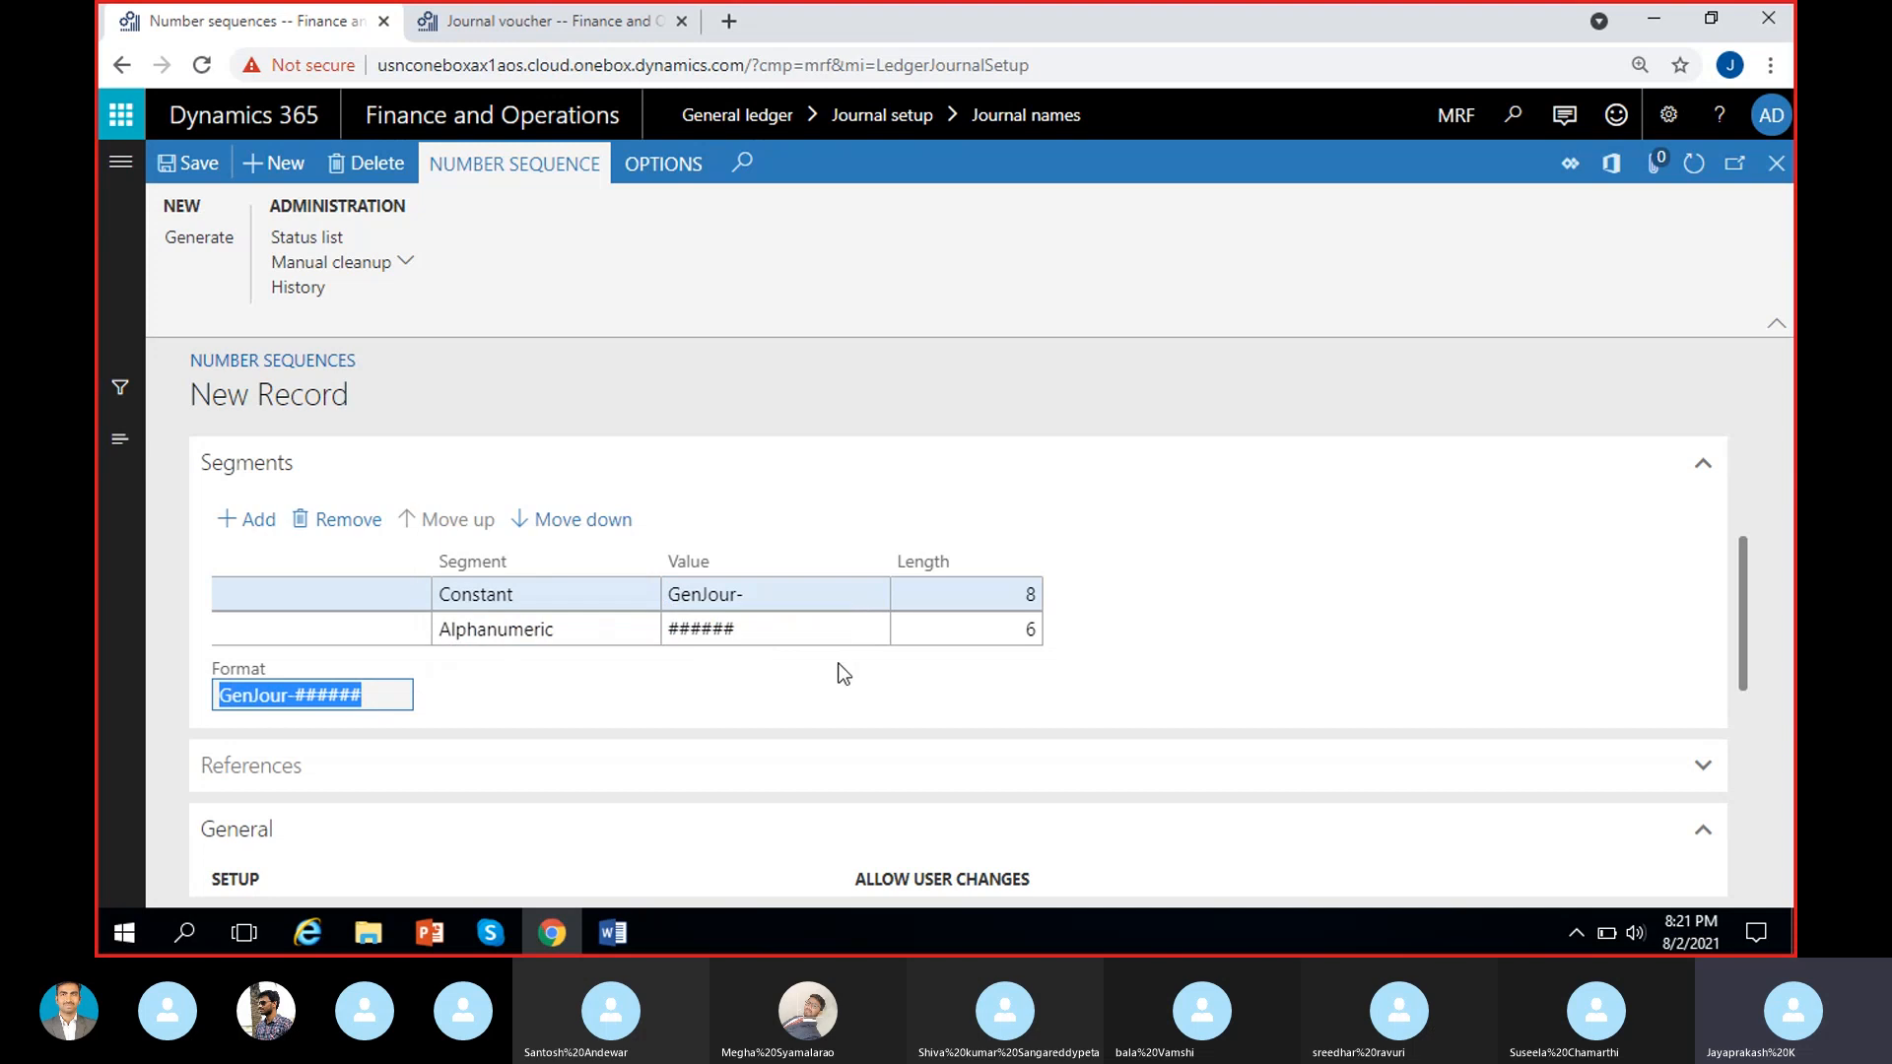
pyautogui.click(841, 672)
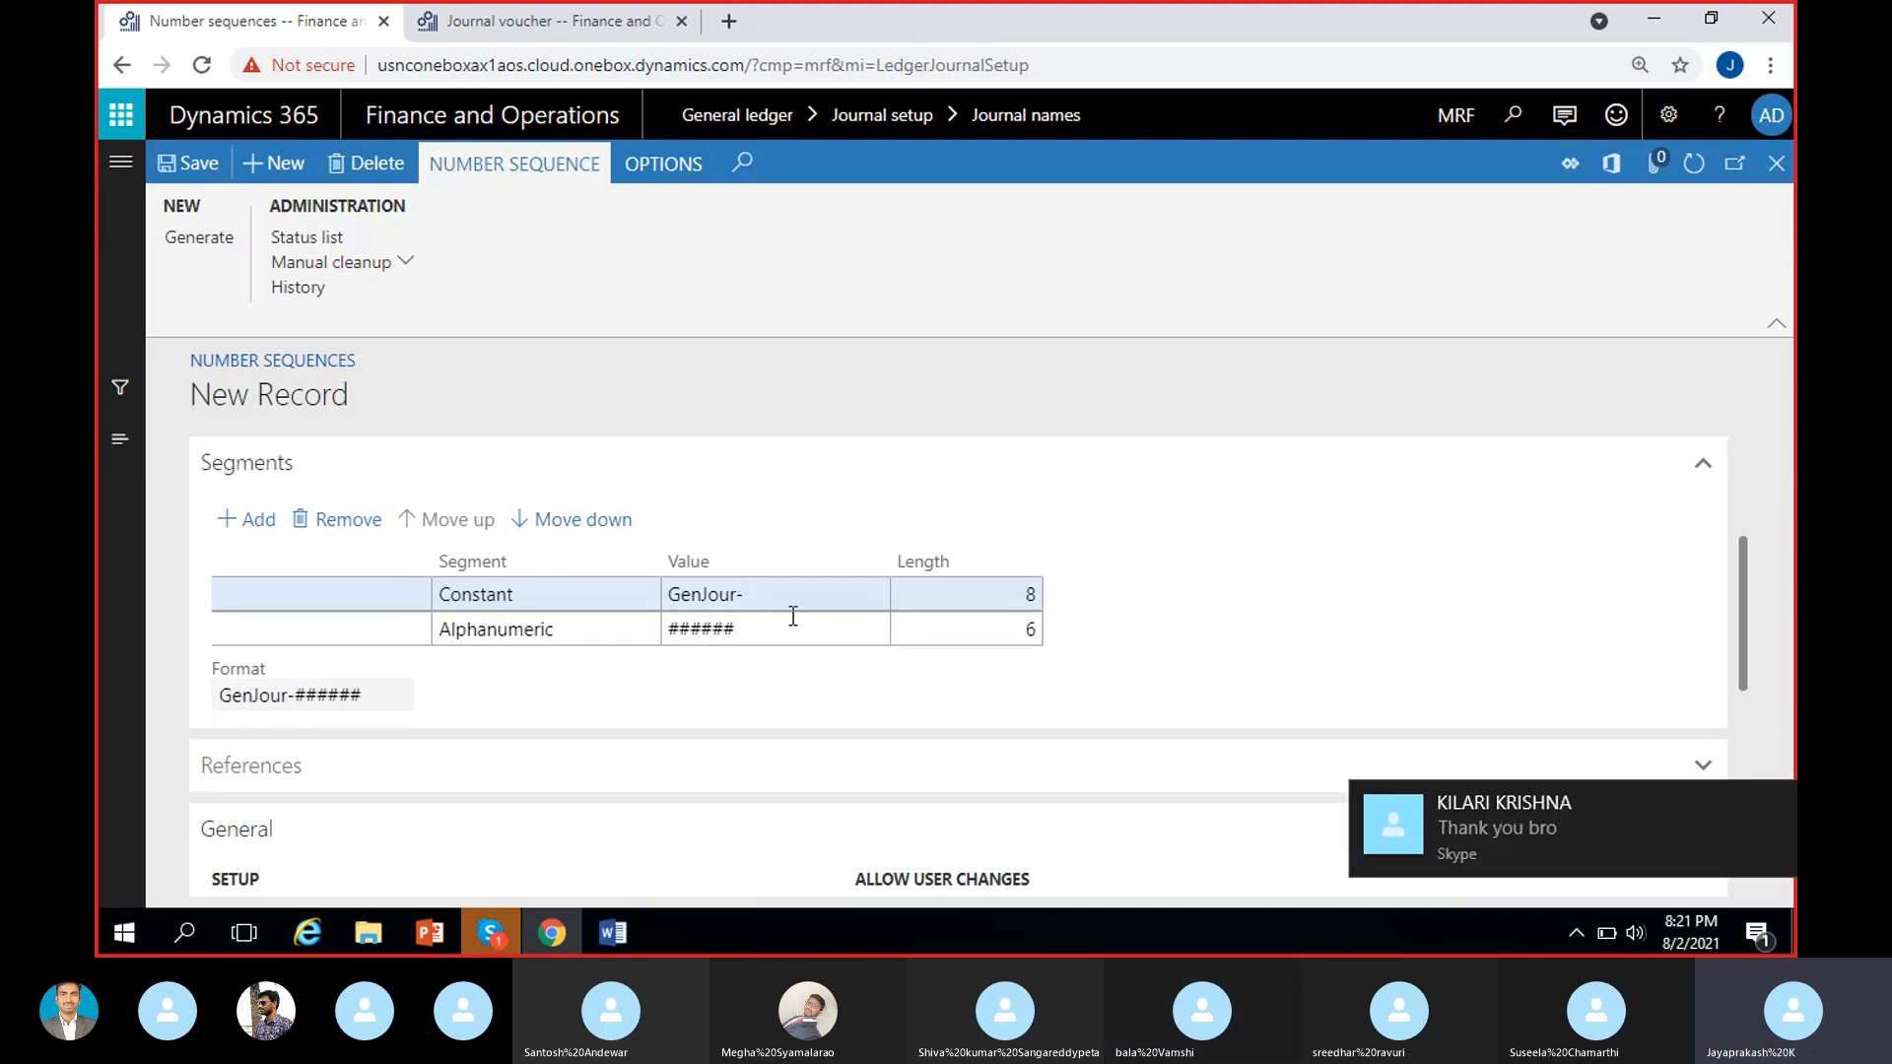
pyautogui.click(1779, 800)
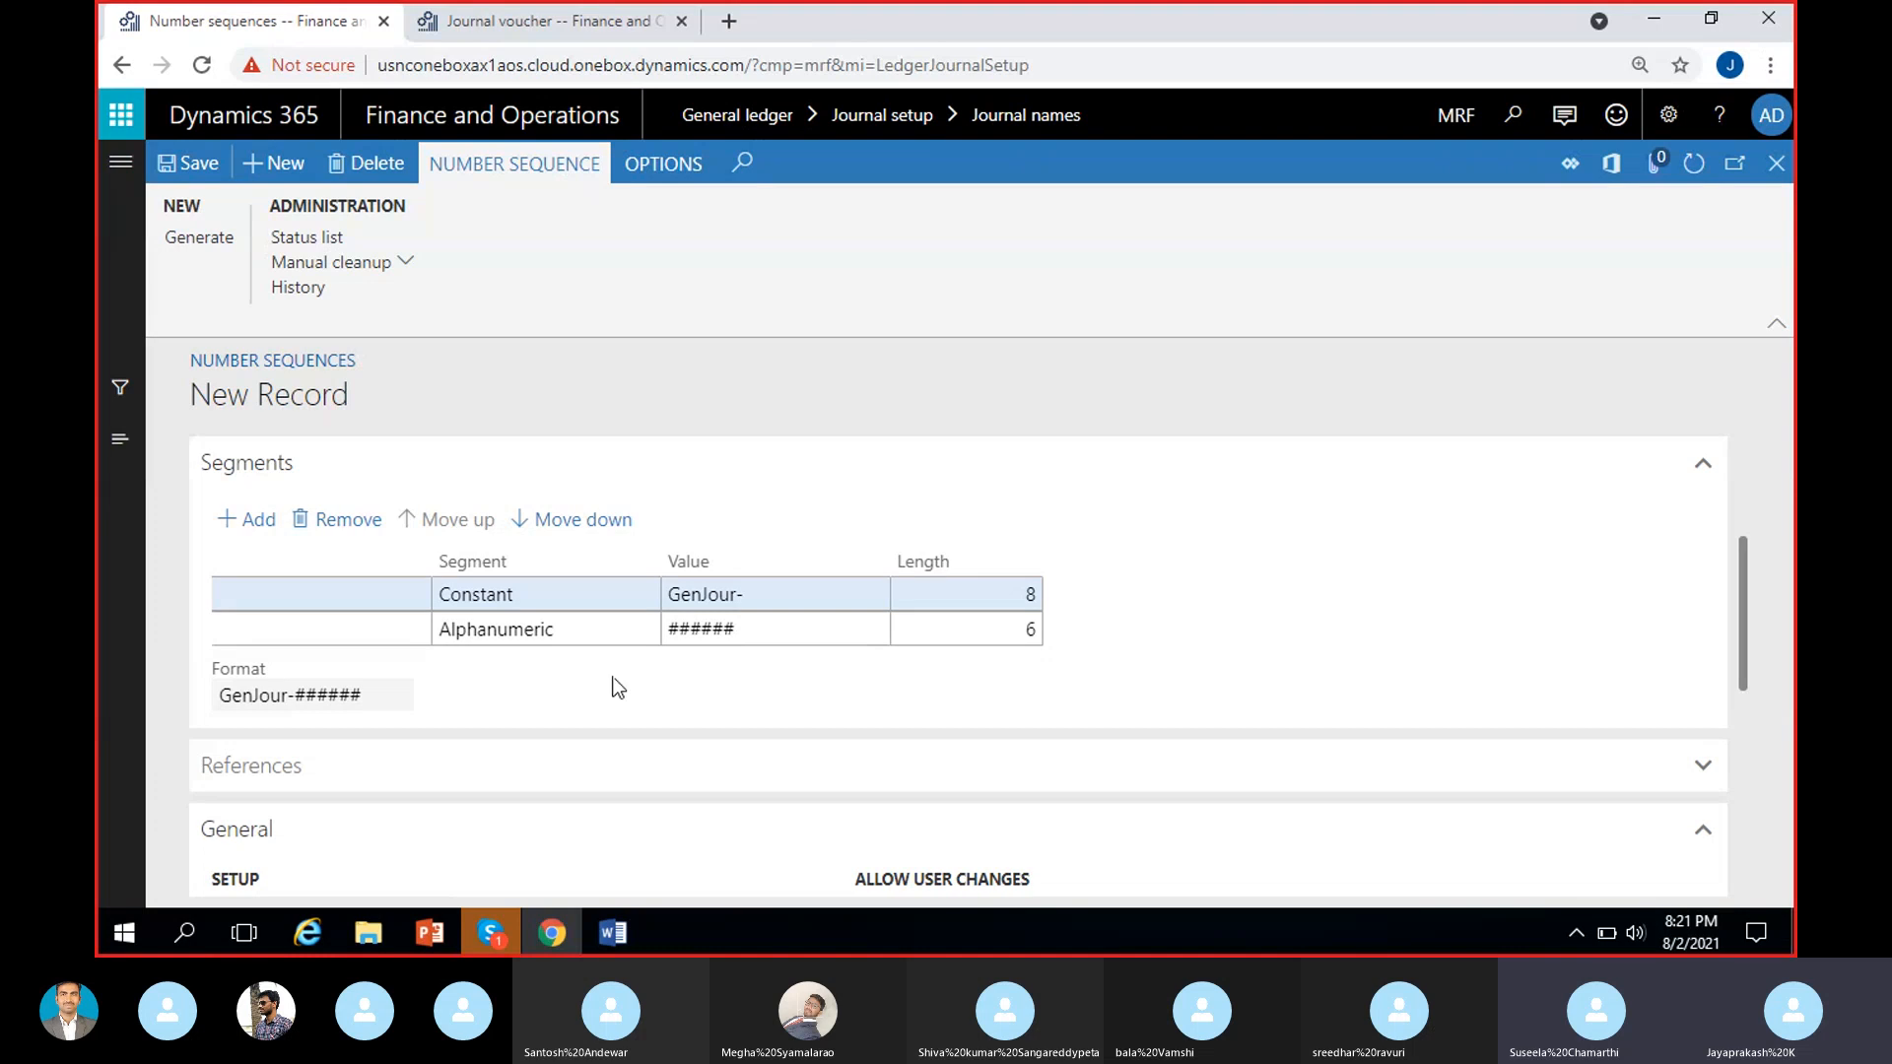
pyautogui.moveTo(218, 693); pyautogui.dragTo(298, 695)
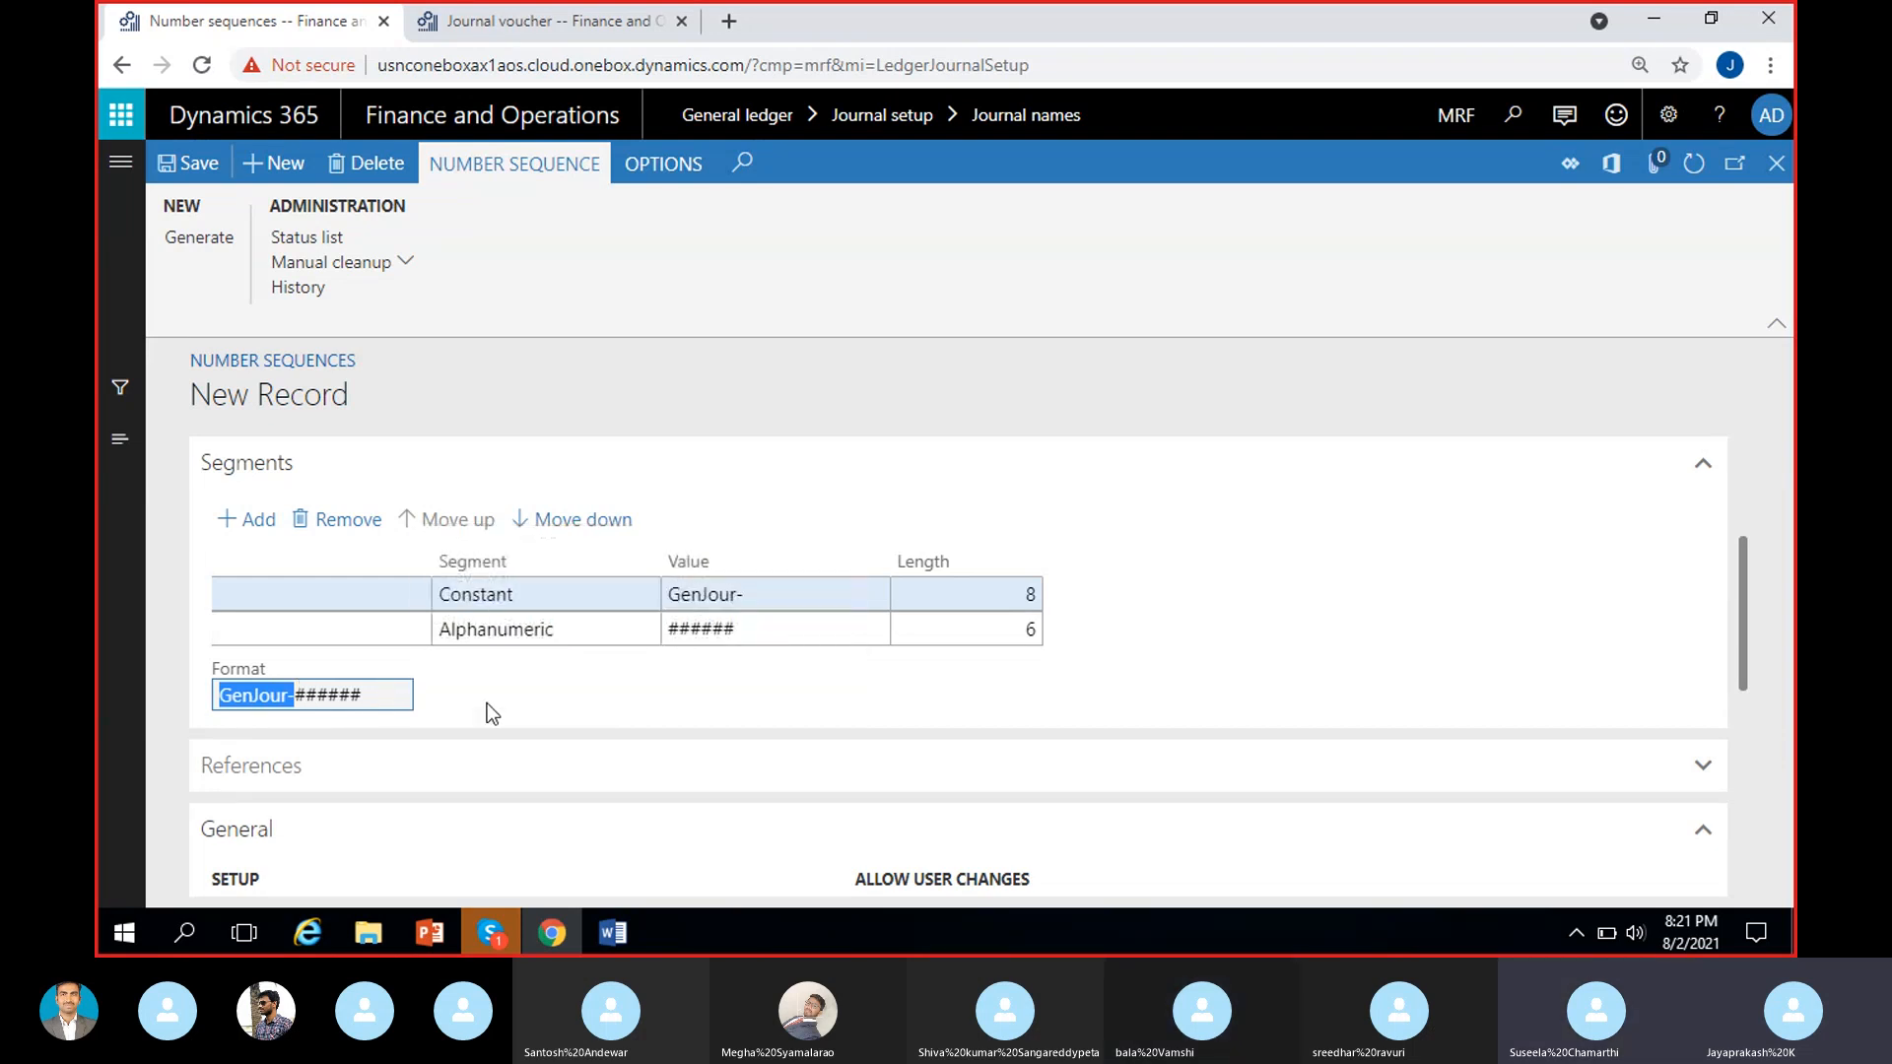
pyautogui.click(410, 703)
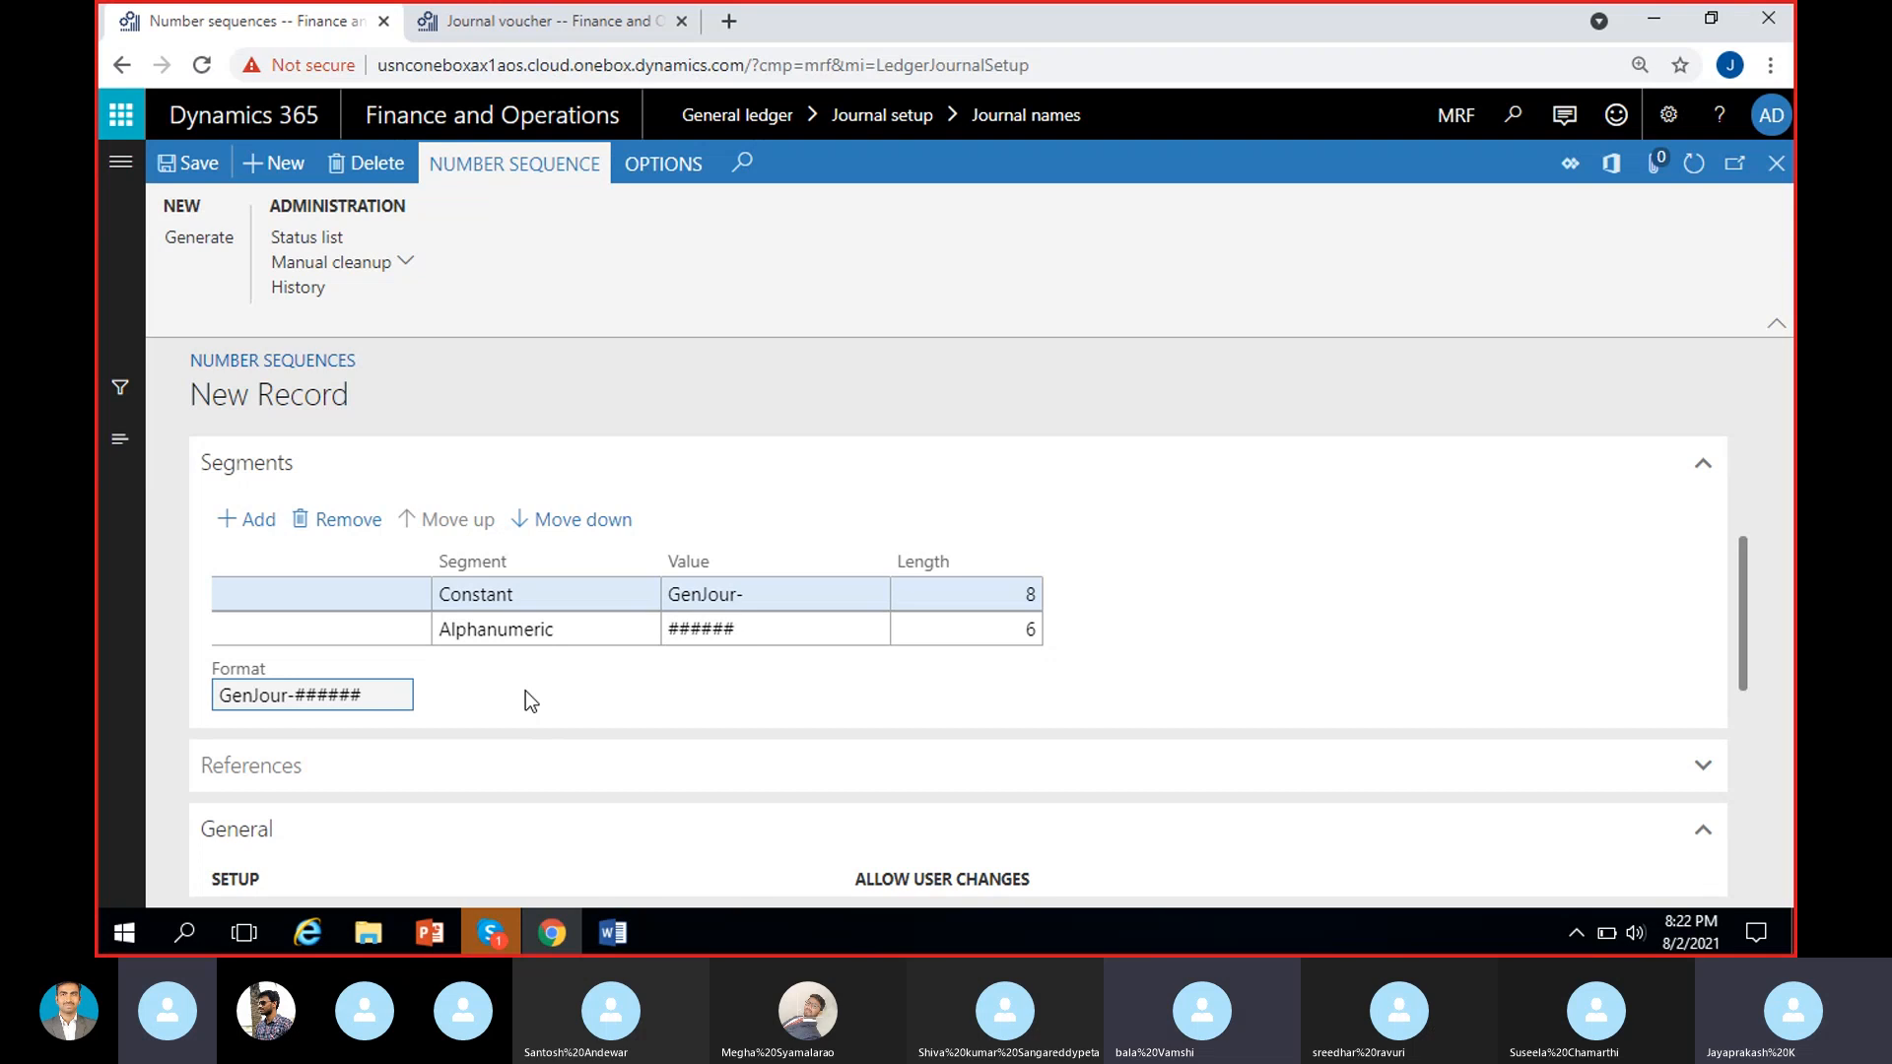
pyautogui.click(490, 933)
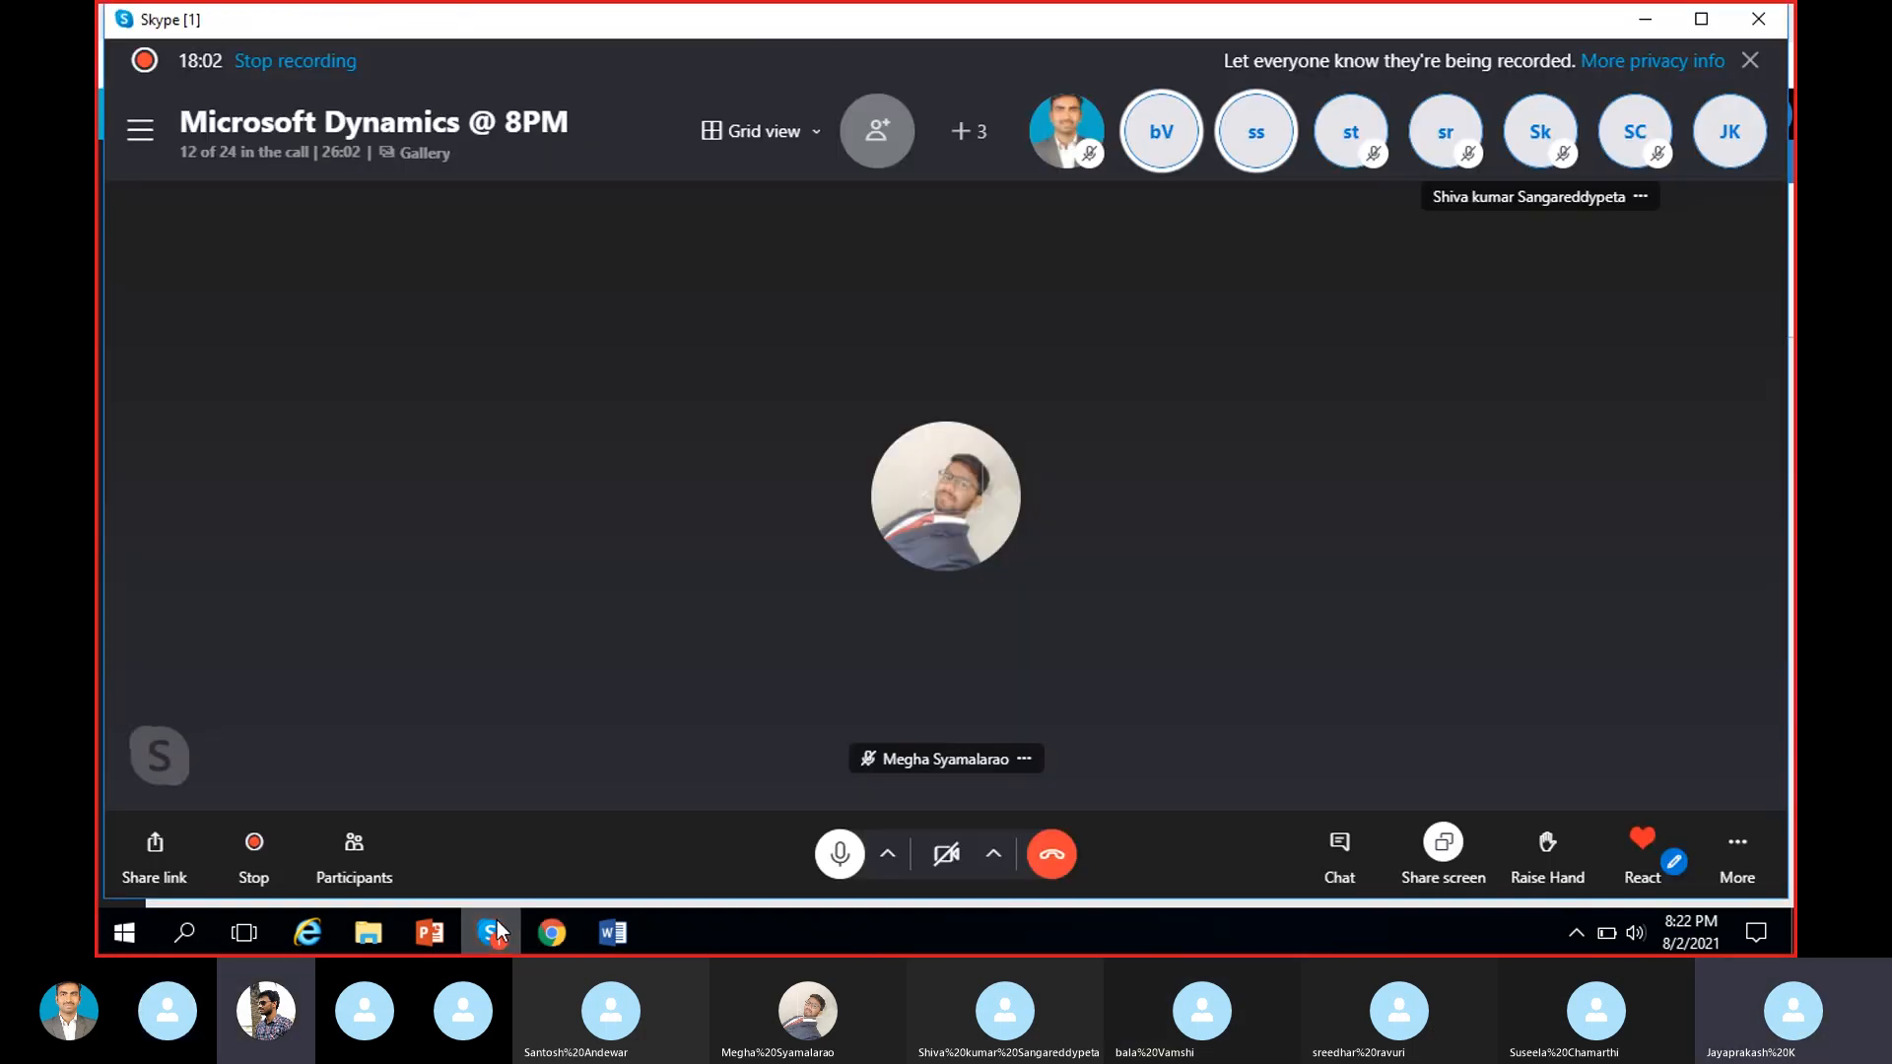
pyautogui.click(491, 932)
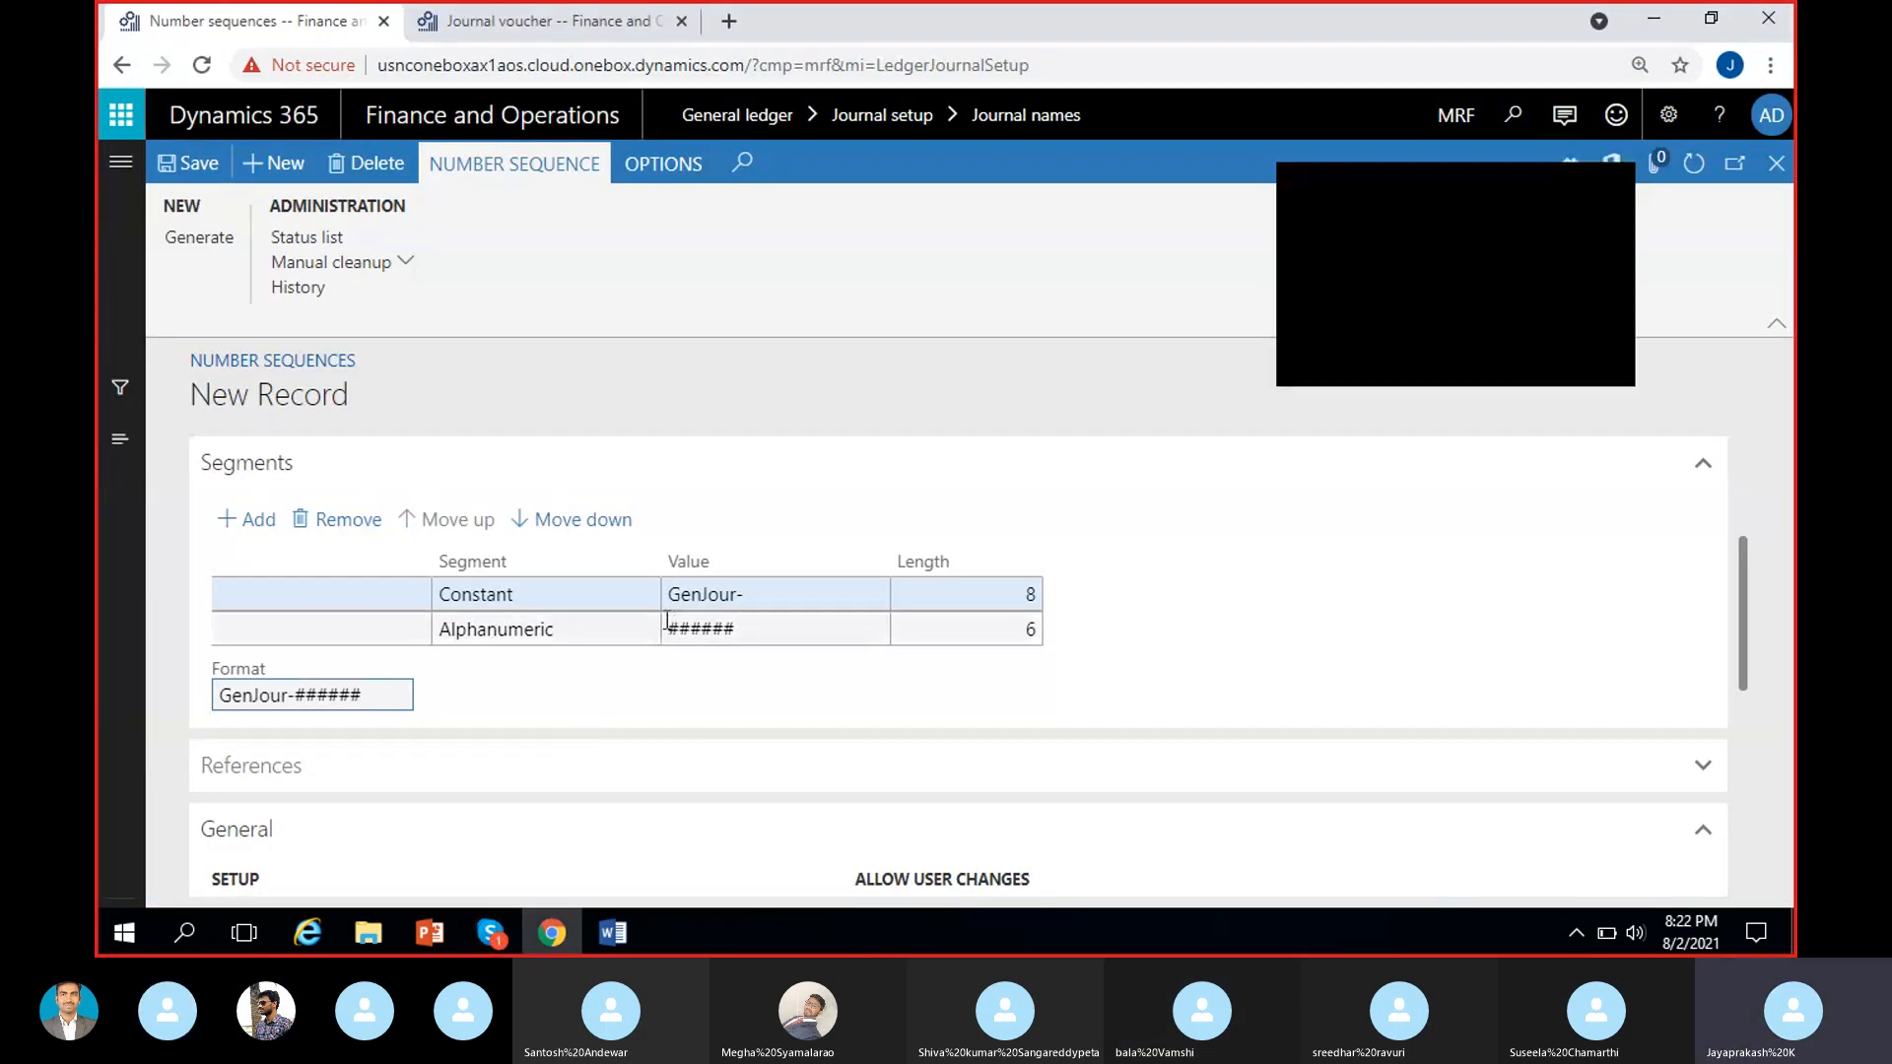
# Try to put the letters AB in front of the number signs in the Alphanumeric segment's value.
pyautogui.write('A')
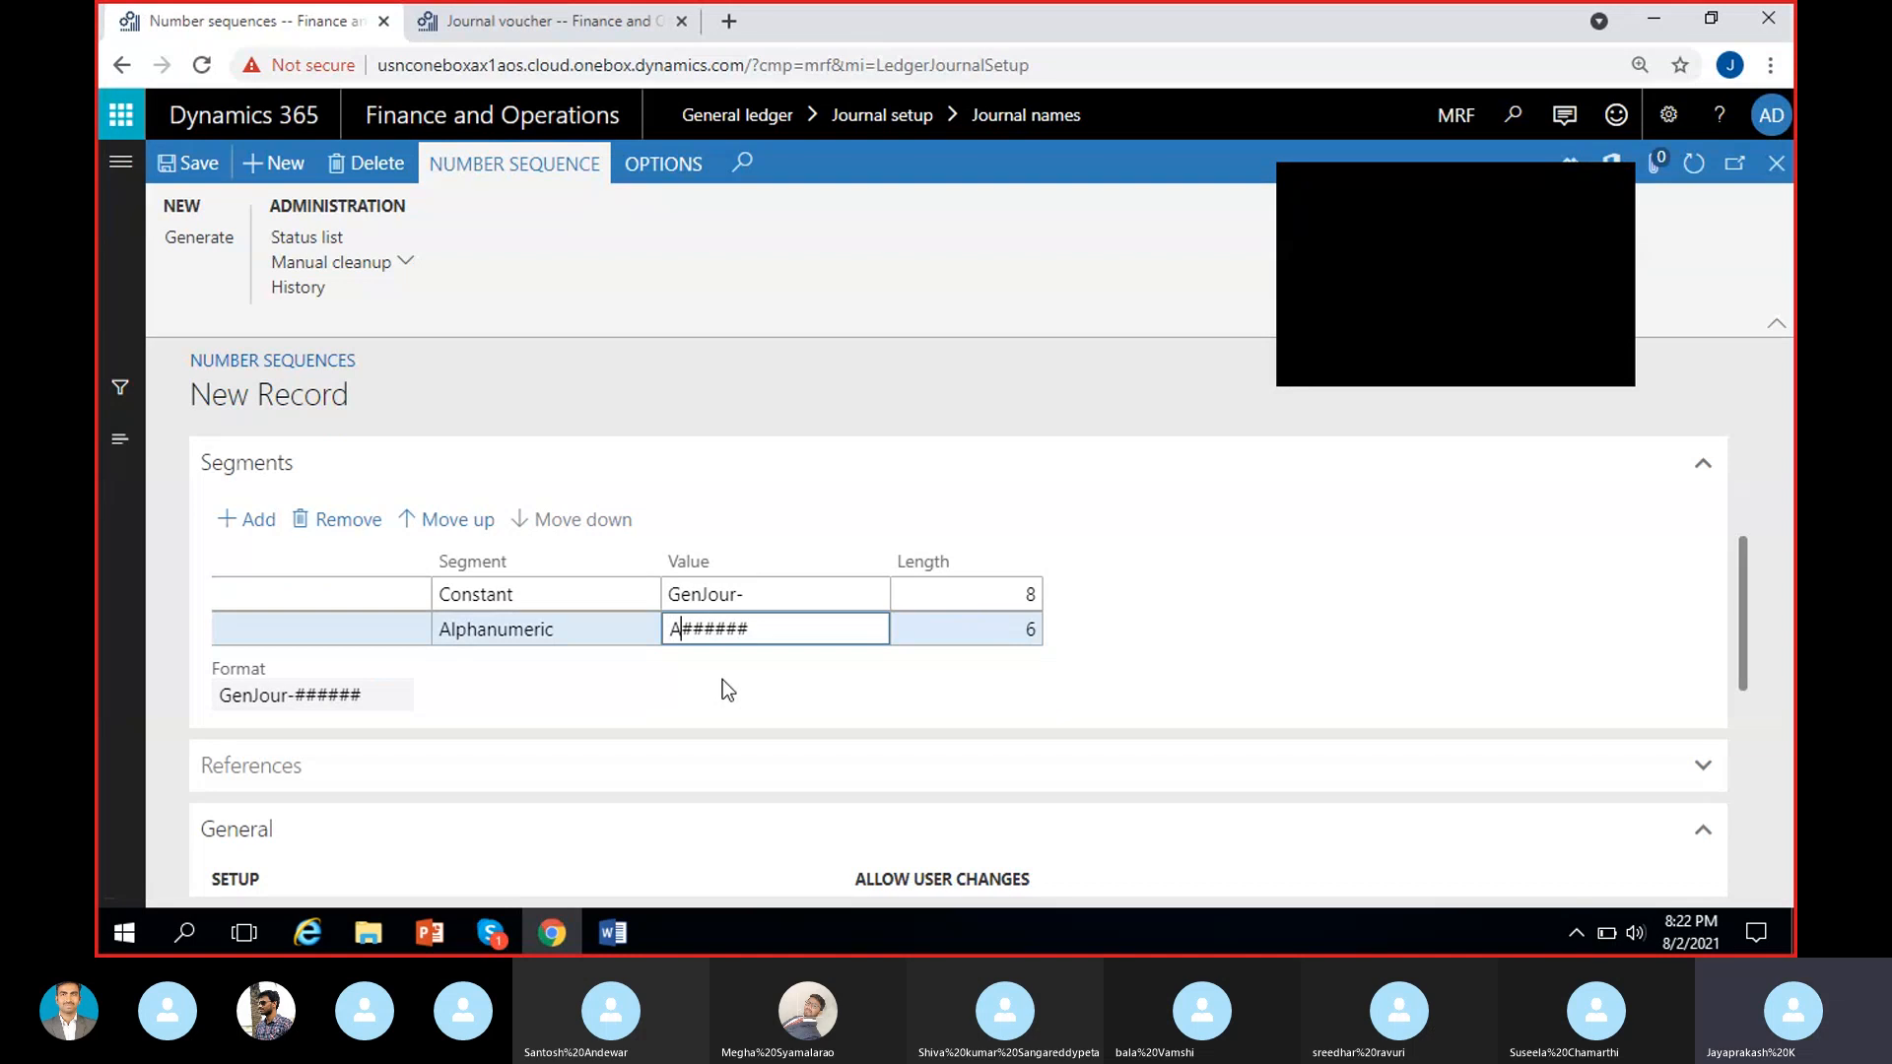
pyautogui.write('A')
pyautogui.press('BackSpace')
pyautogui.write('B')
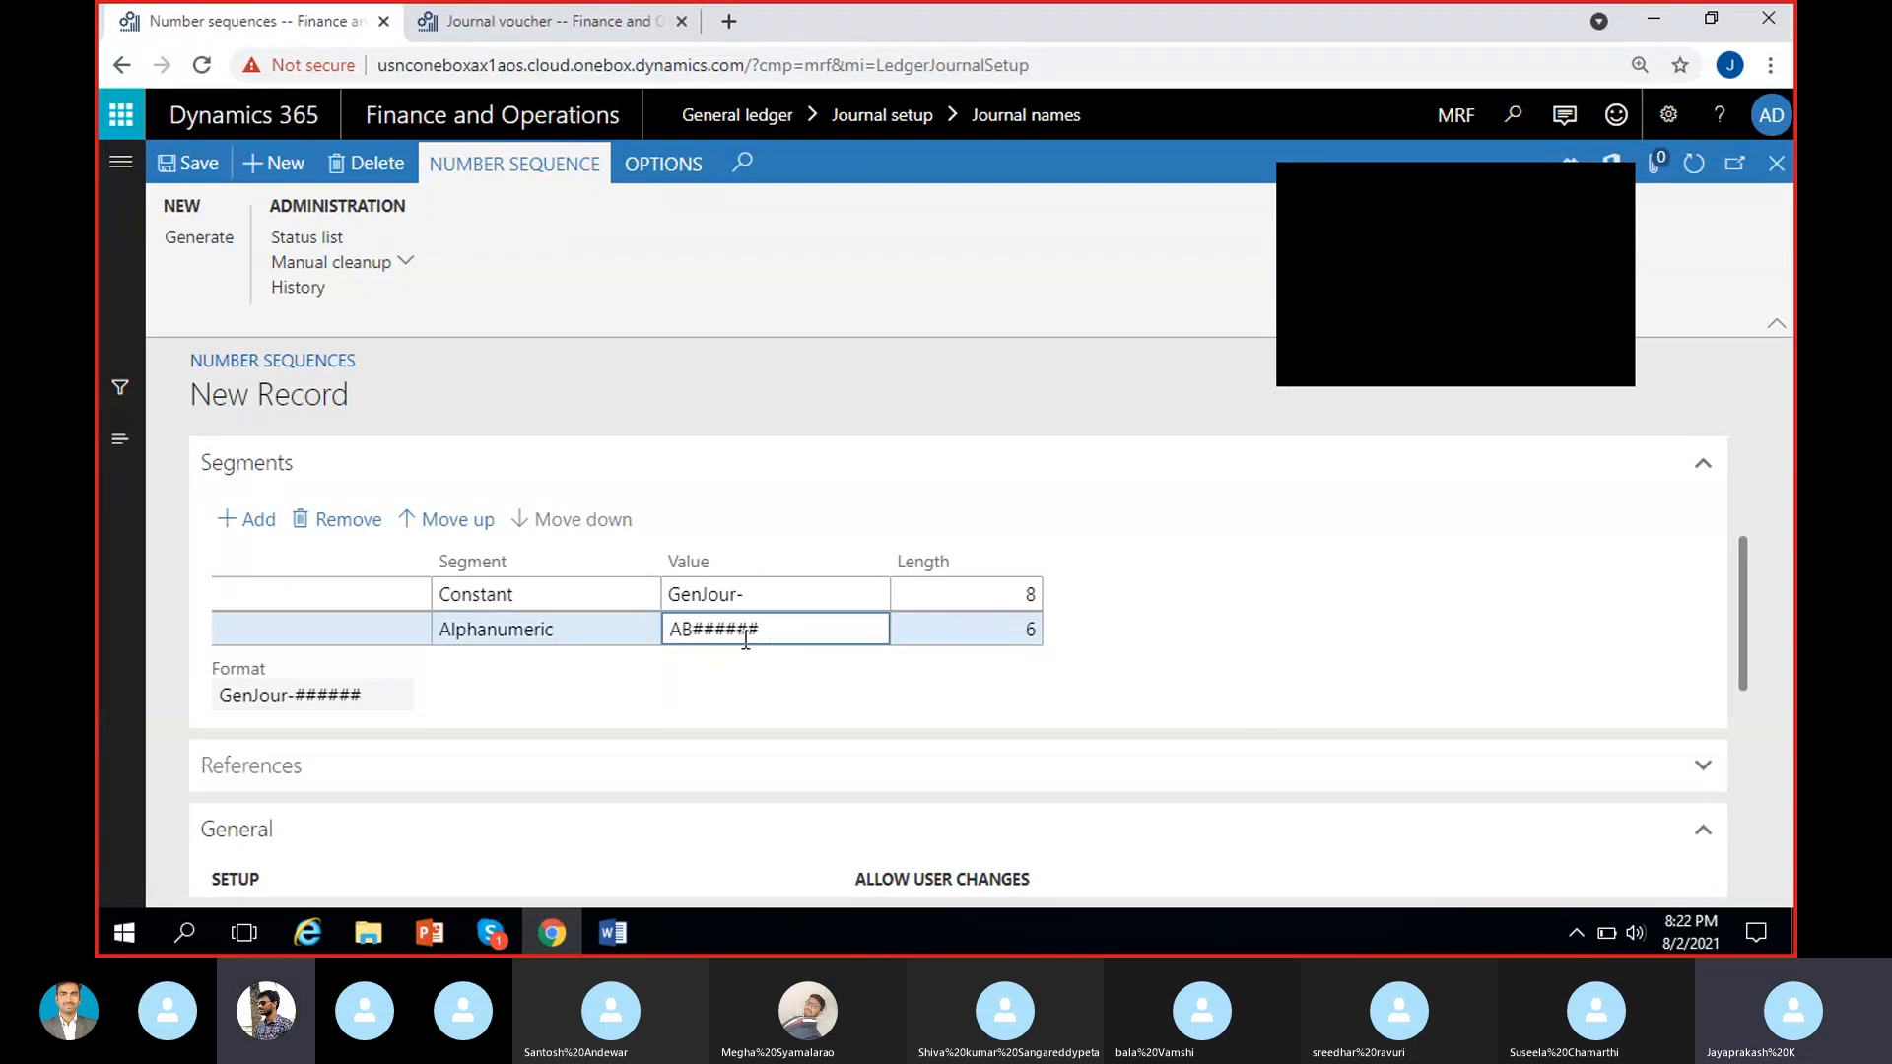
pyautogui.click(1626, 191)
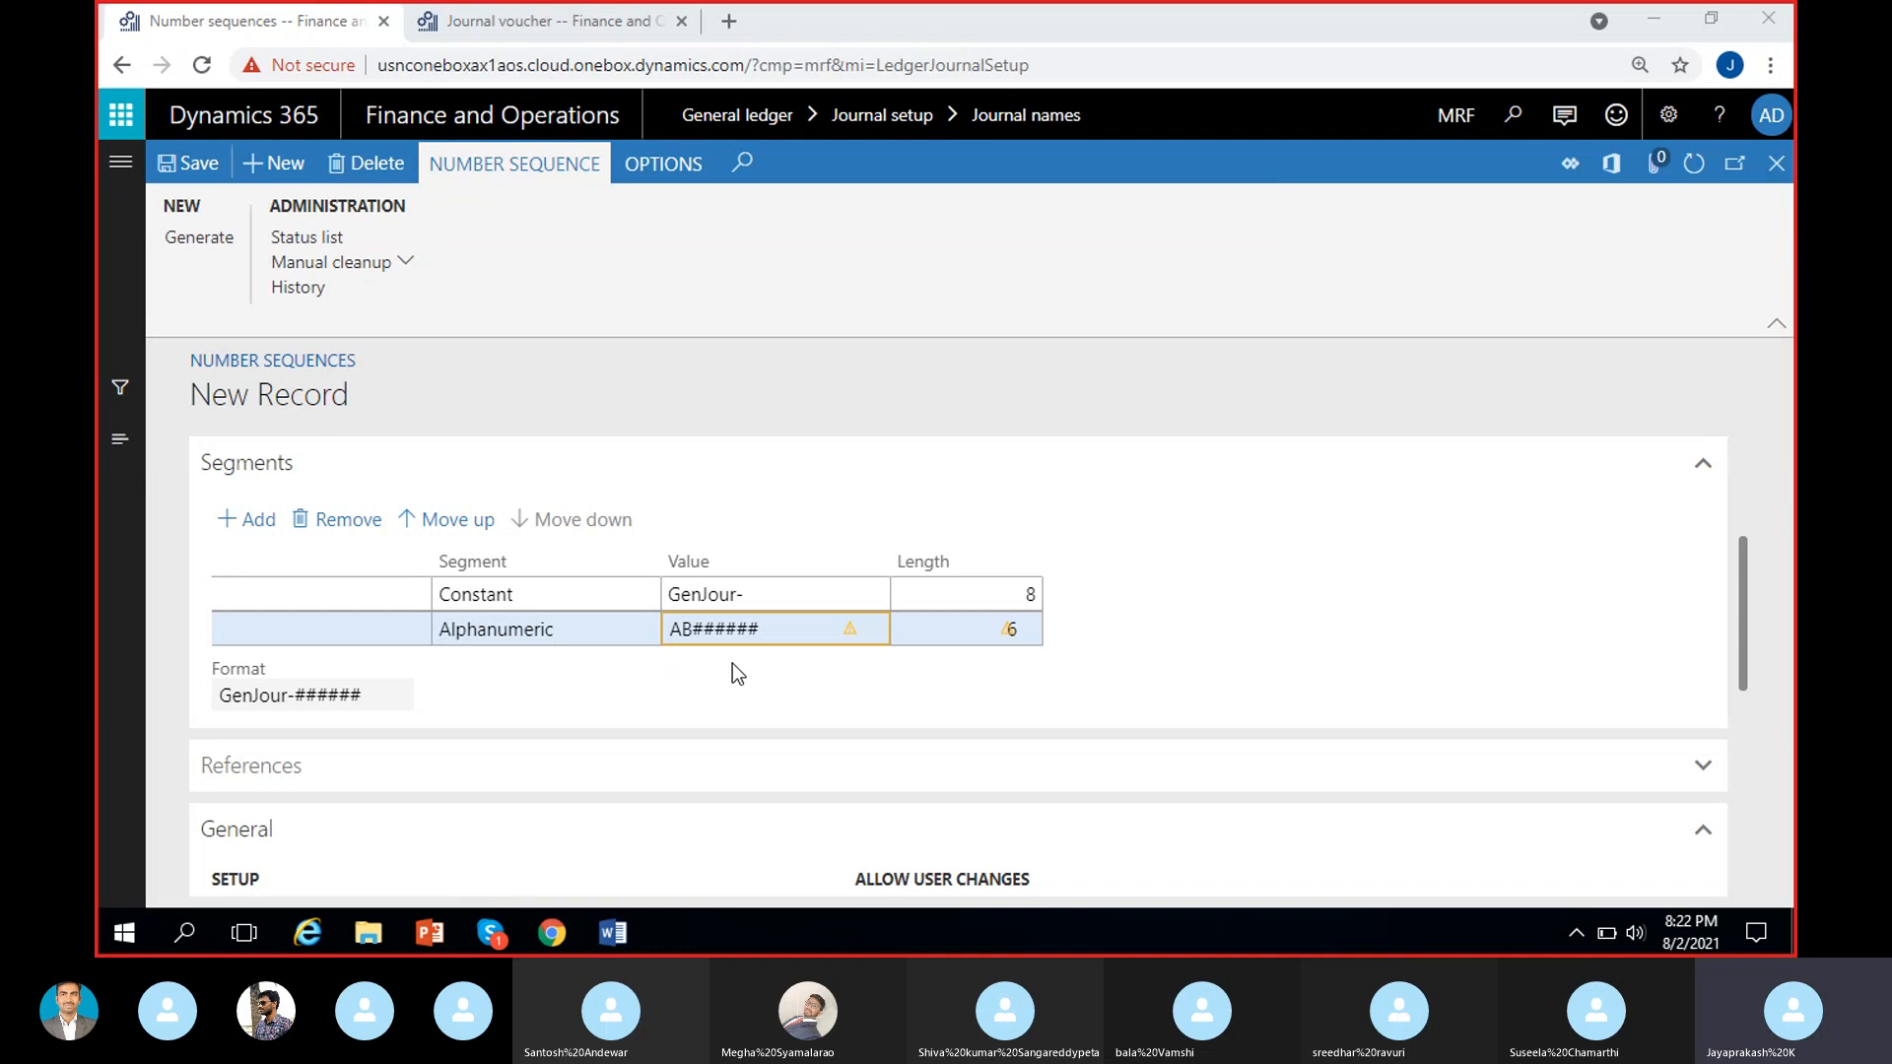
# Replace the AB prefix so that the Alphanumeric segment's value is &&######.
pyautogui.click(705, 636)
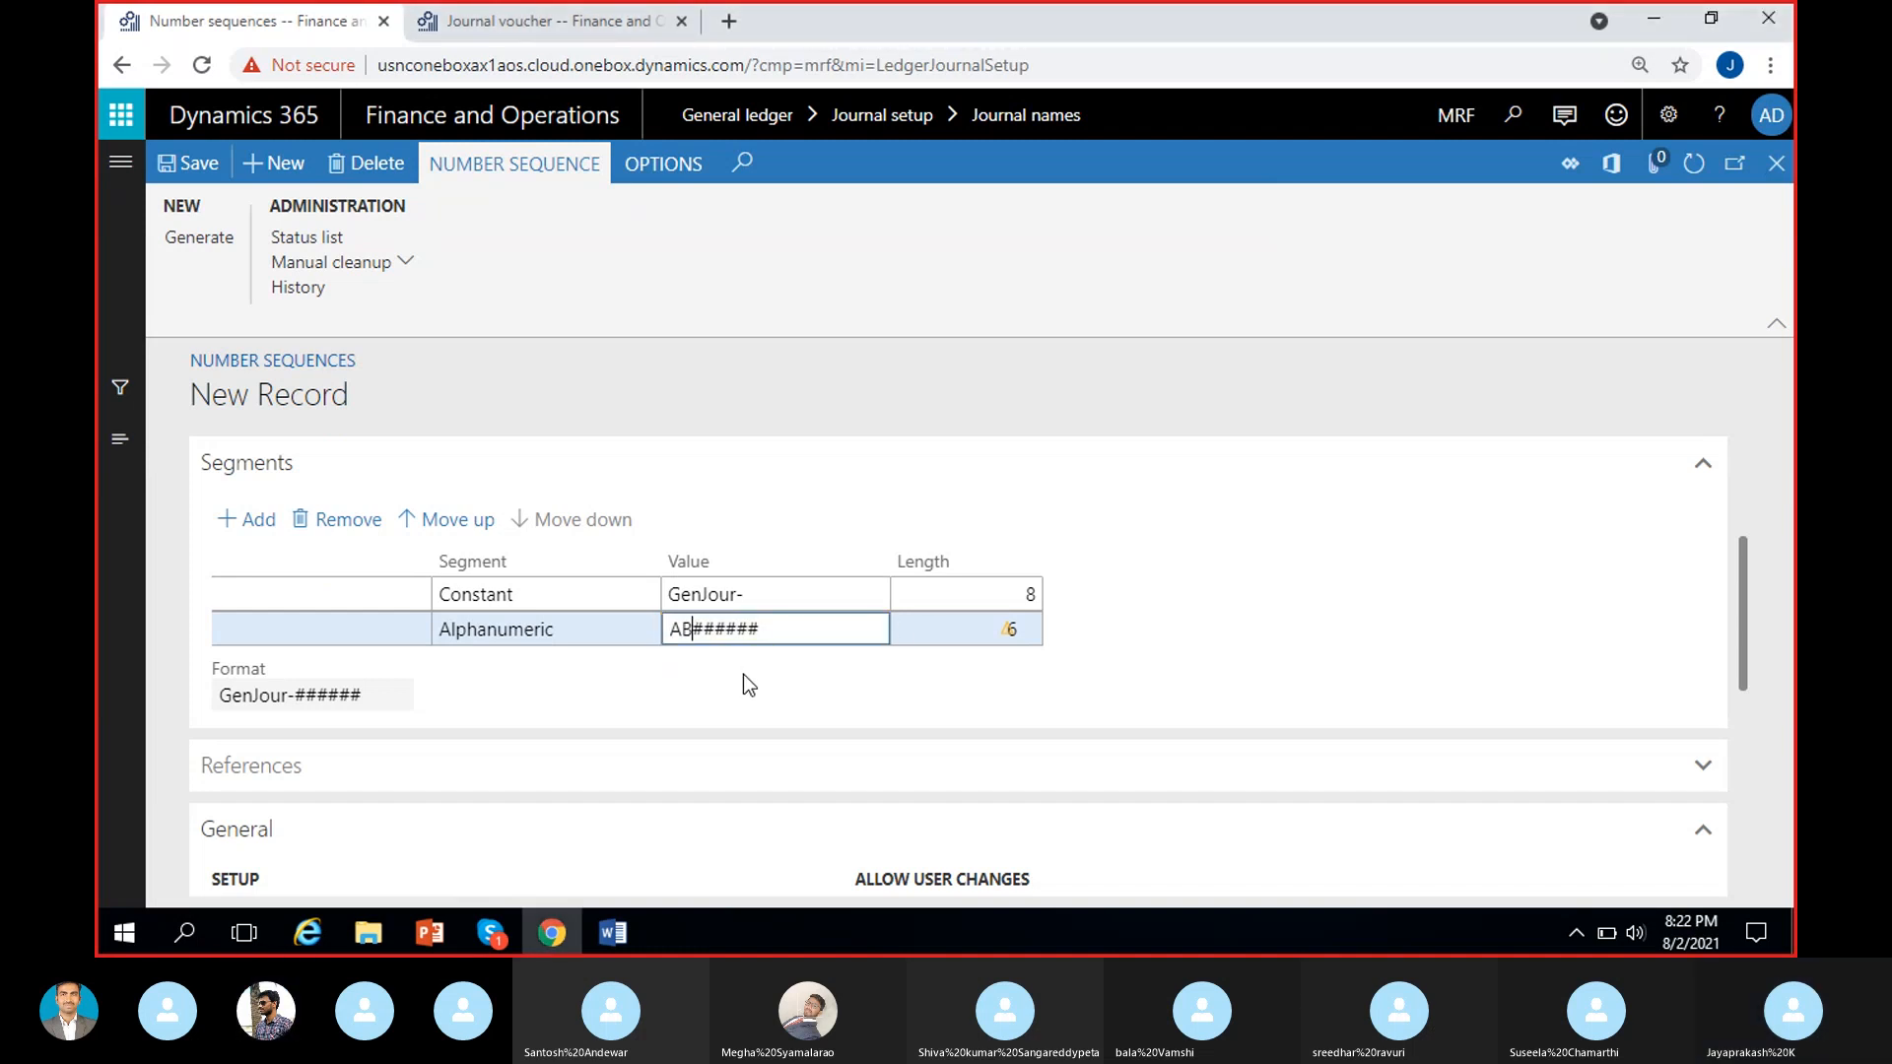
pyautogui.press('BackSpace')
pyautogui.press('BackSpace')
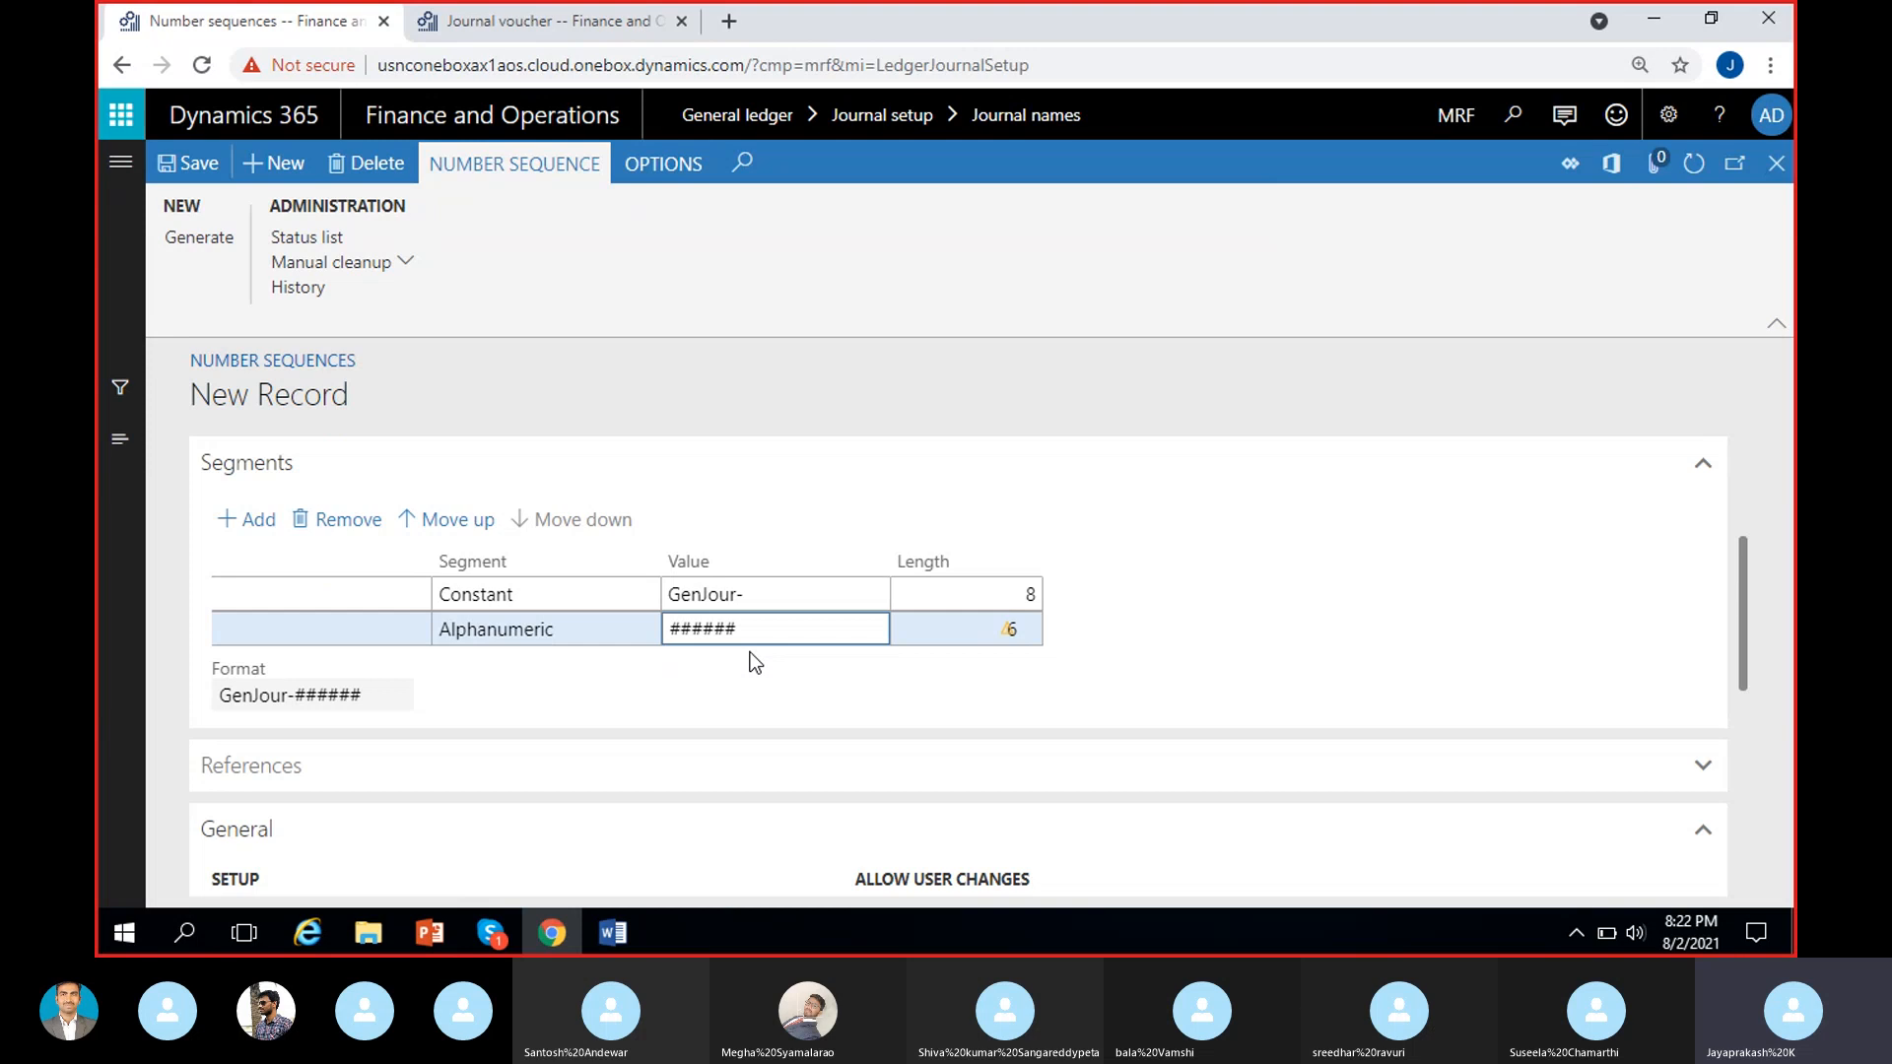
pyautogui.write('&&')
pyautogui.click(782, 666)
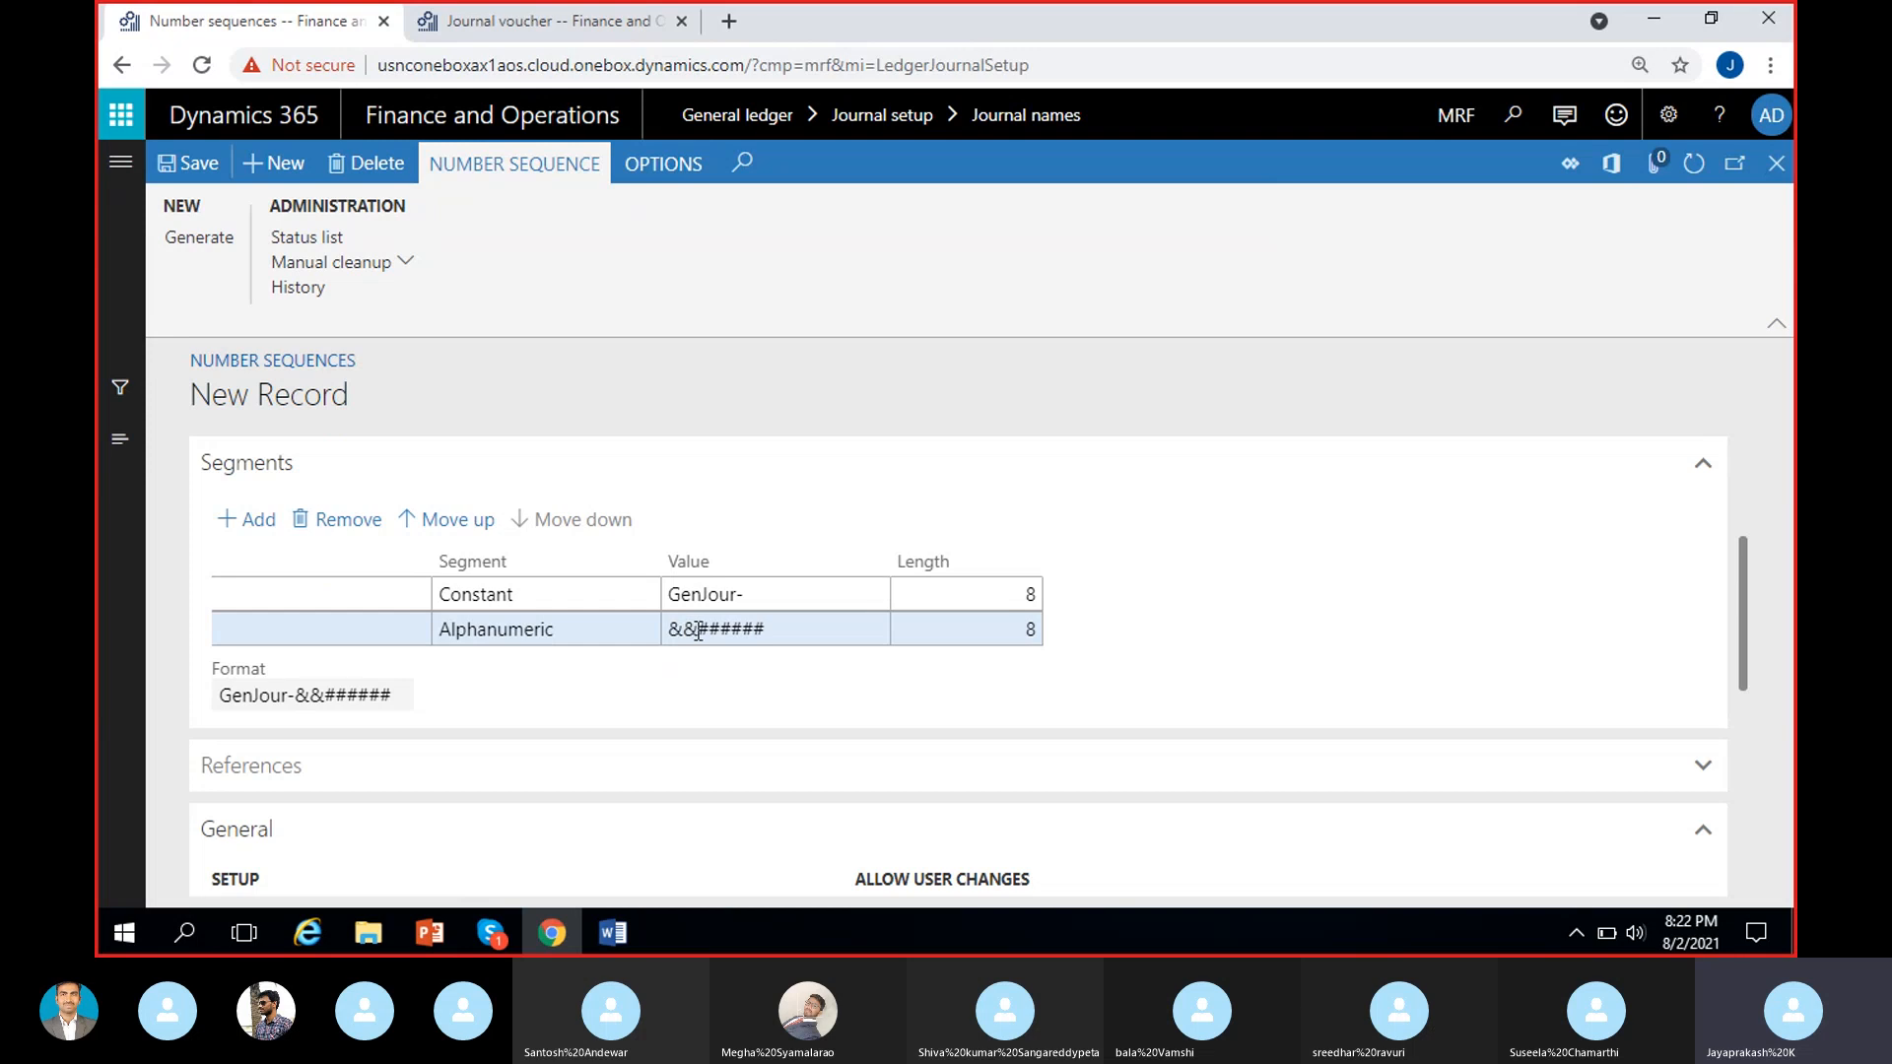
pyautogui.moveTo(699, 630); pyautogui.dragTo(671, 630)
pyautogui.click(671, 678)
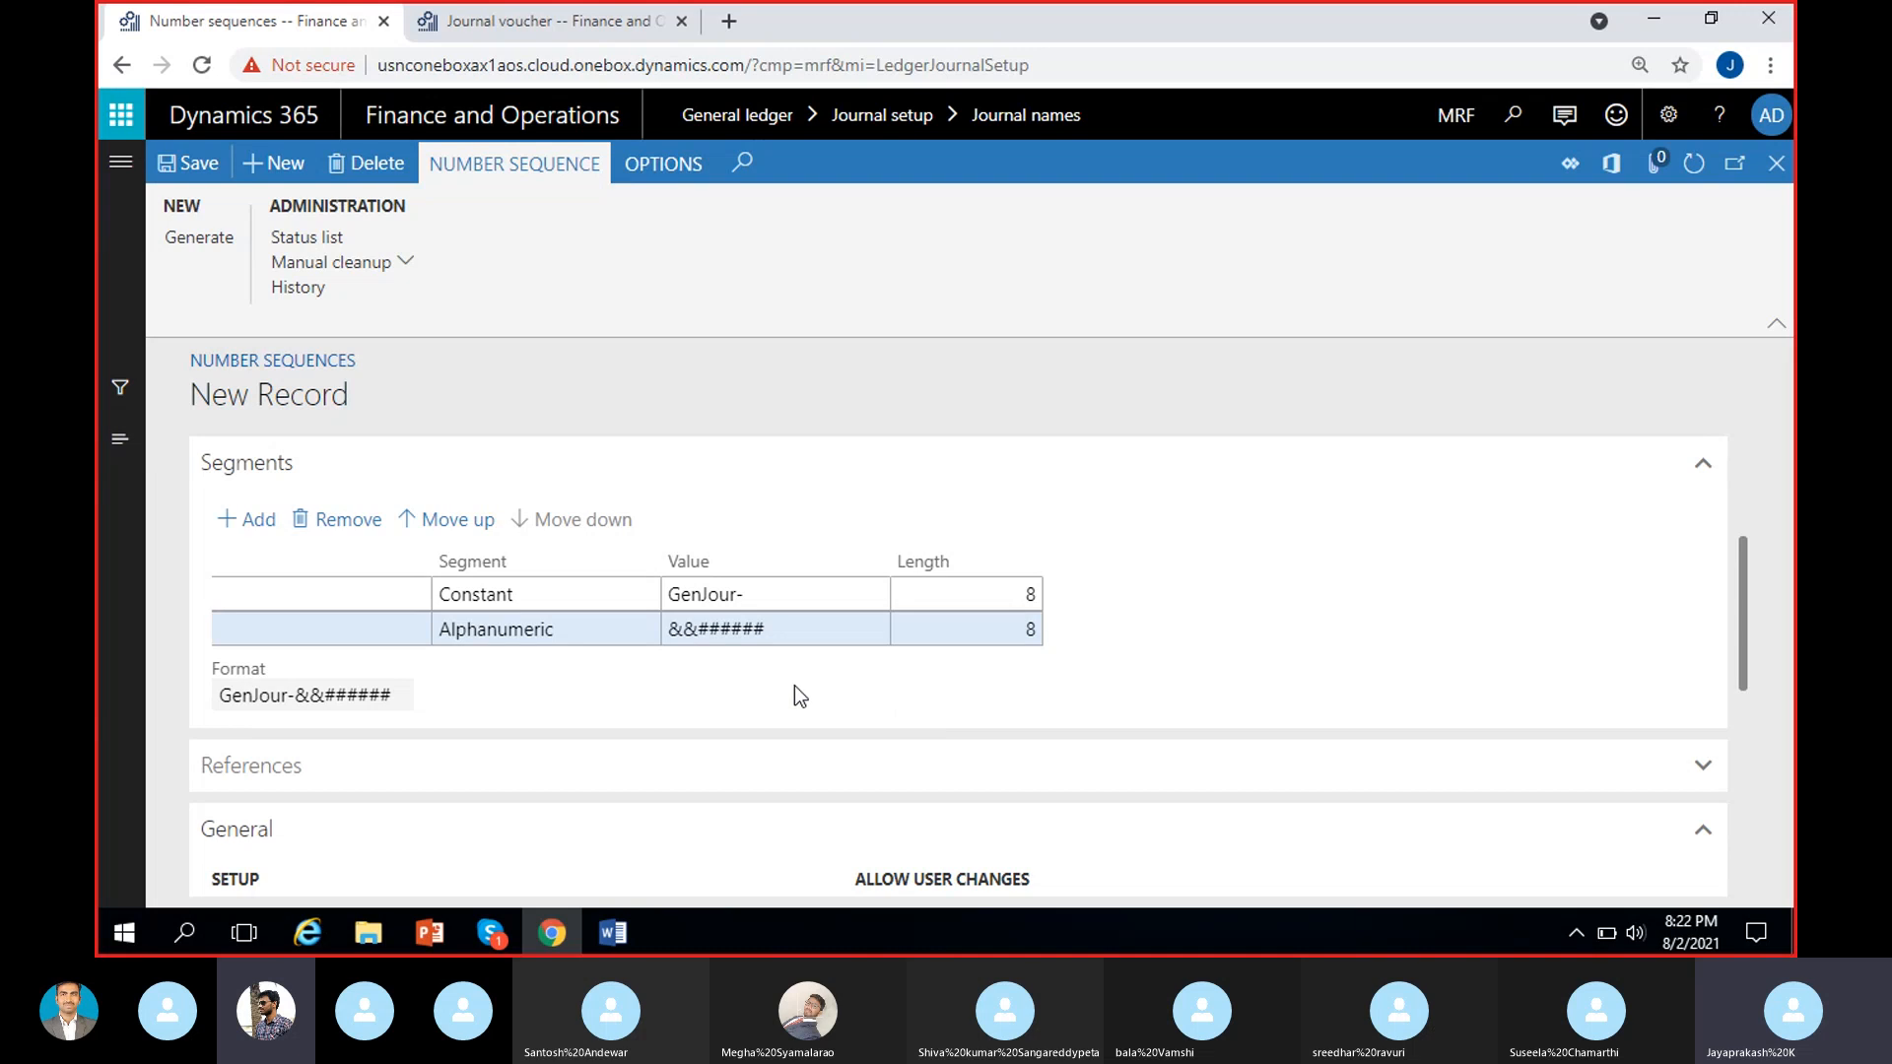
# Remove the two ampersands from the Alphanumeric segment so that its value is ######.
pyautogui.click(689, 631)
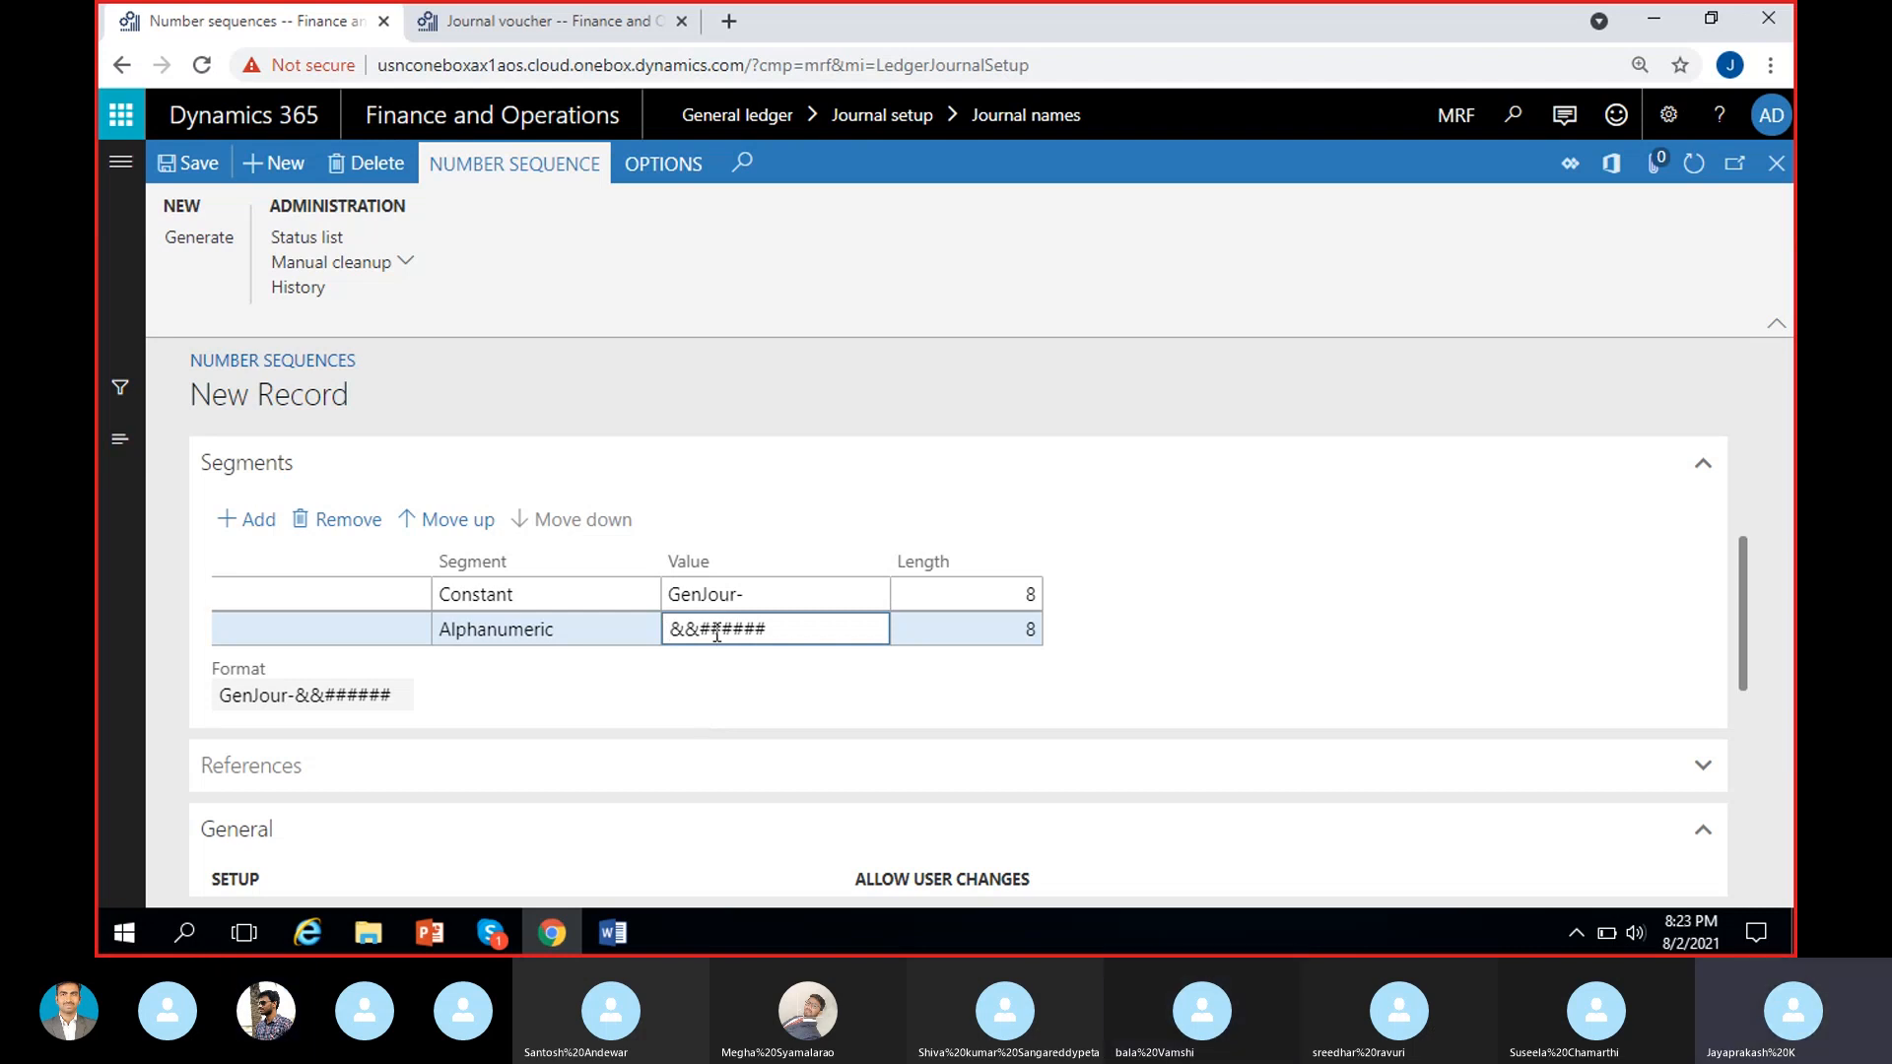
pyautogui.press('BackSpace')
pyautogui.press('BackSpace')
pyautogui.click(785, 700)
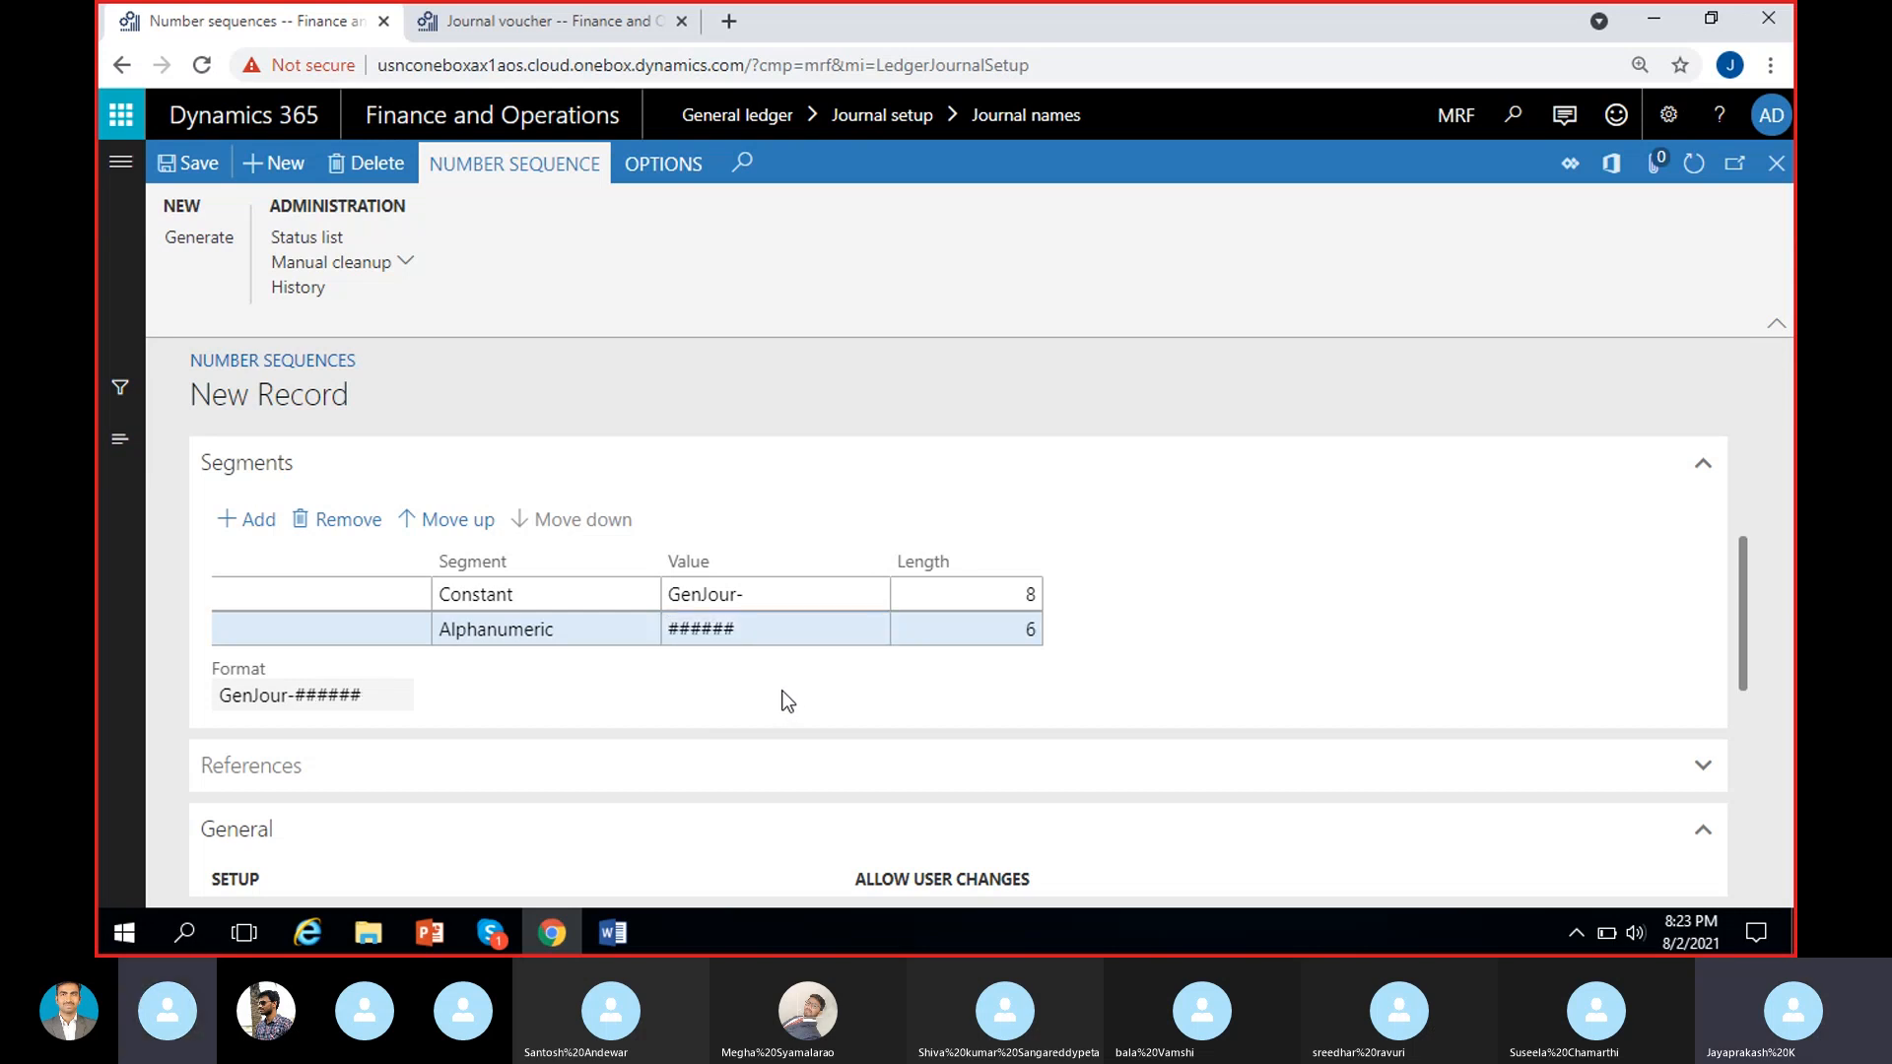
pyautogui.click(492, 931)
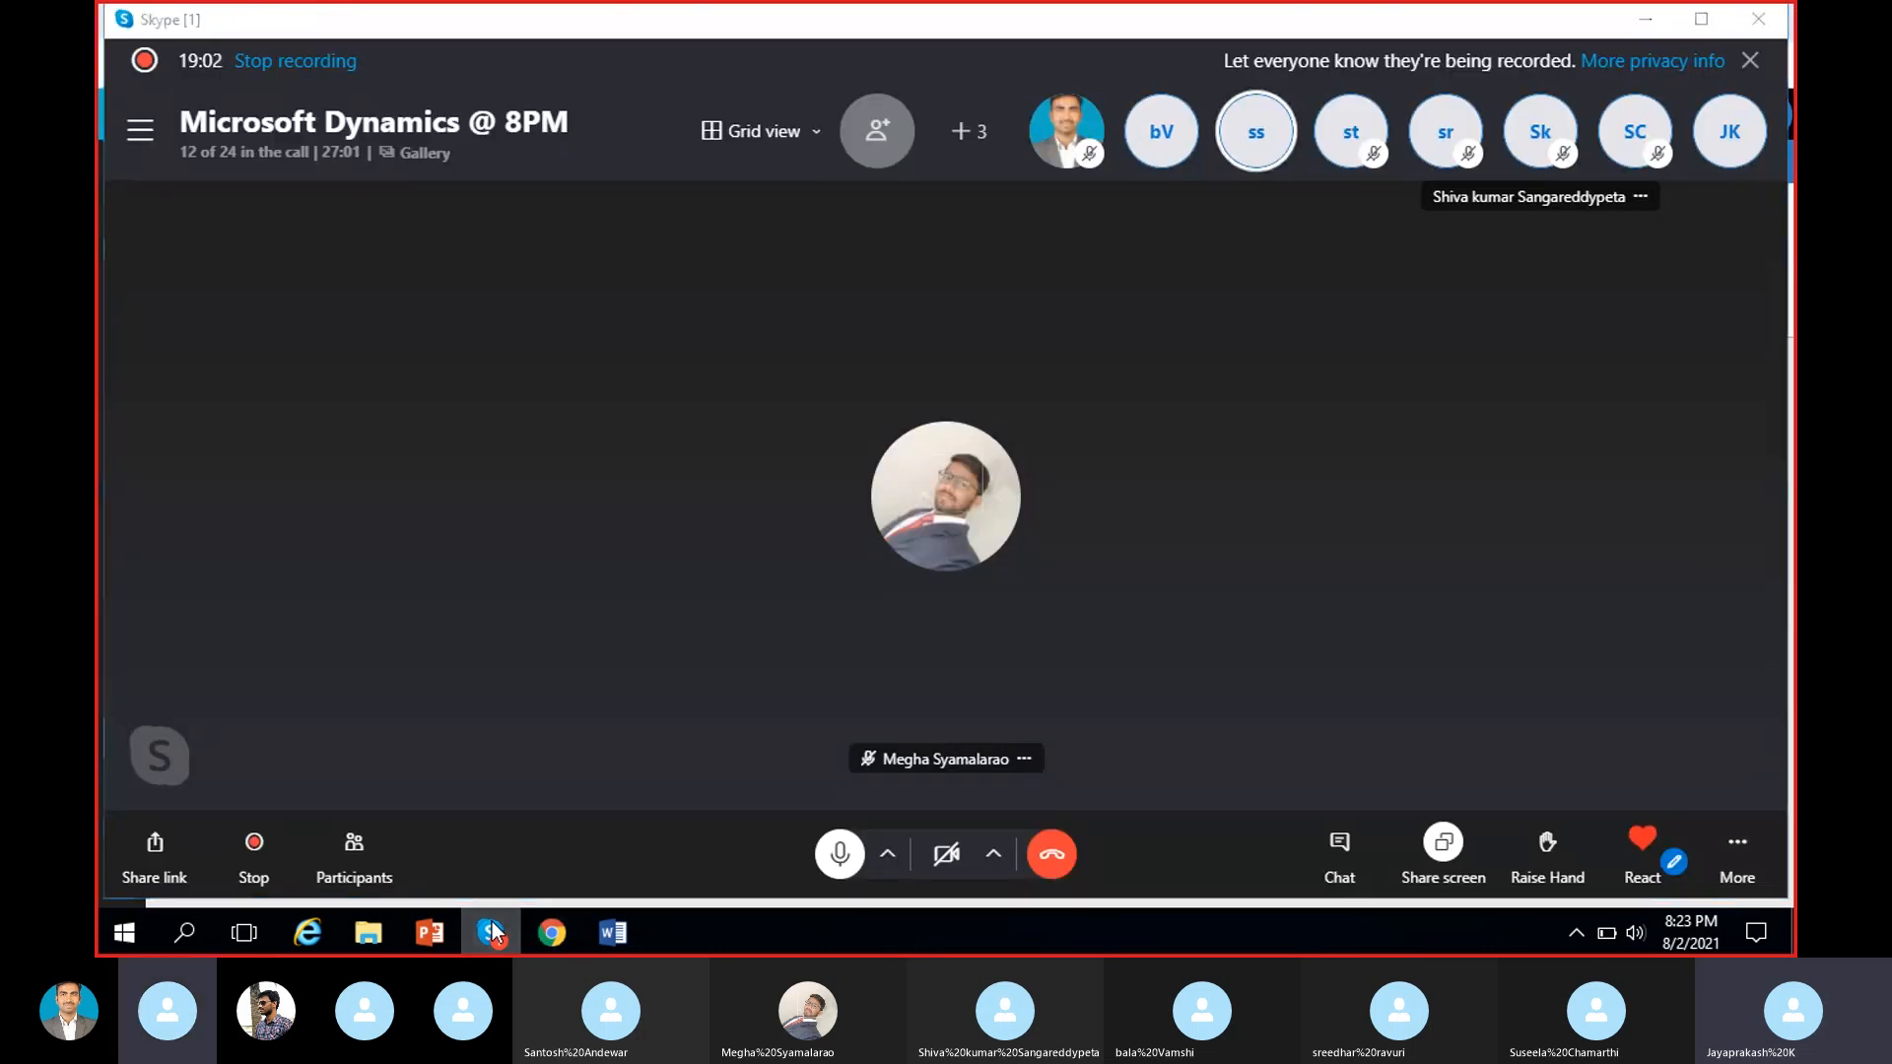
pyautogui.click(492, 932)
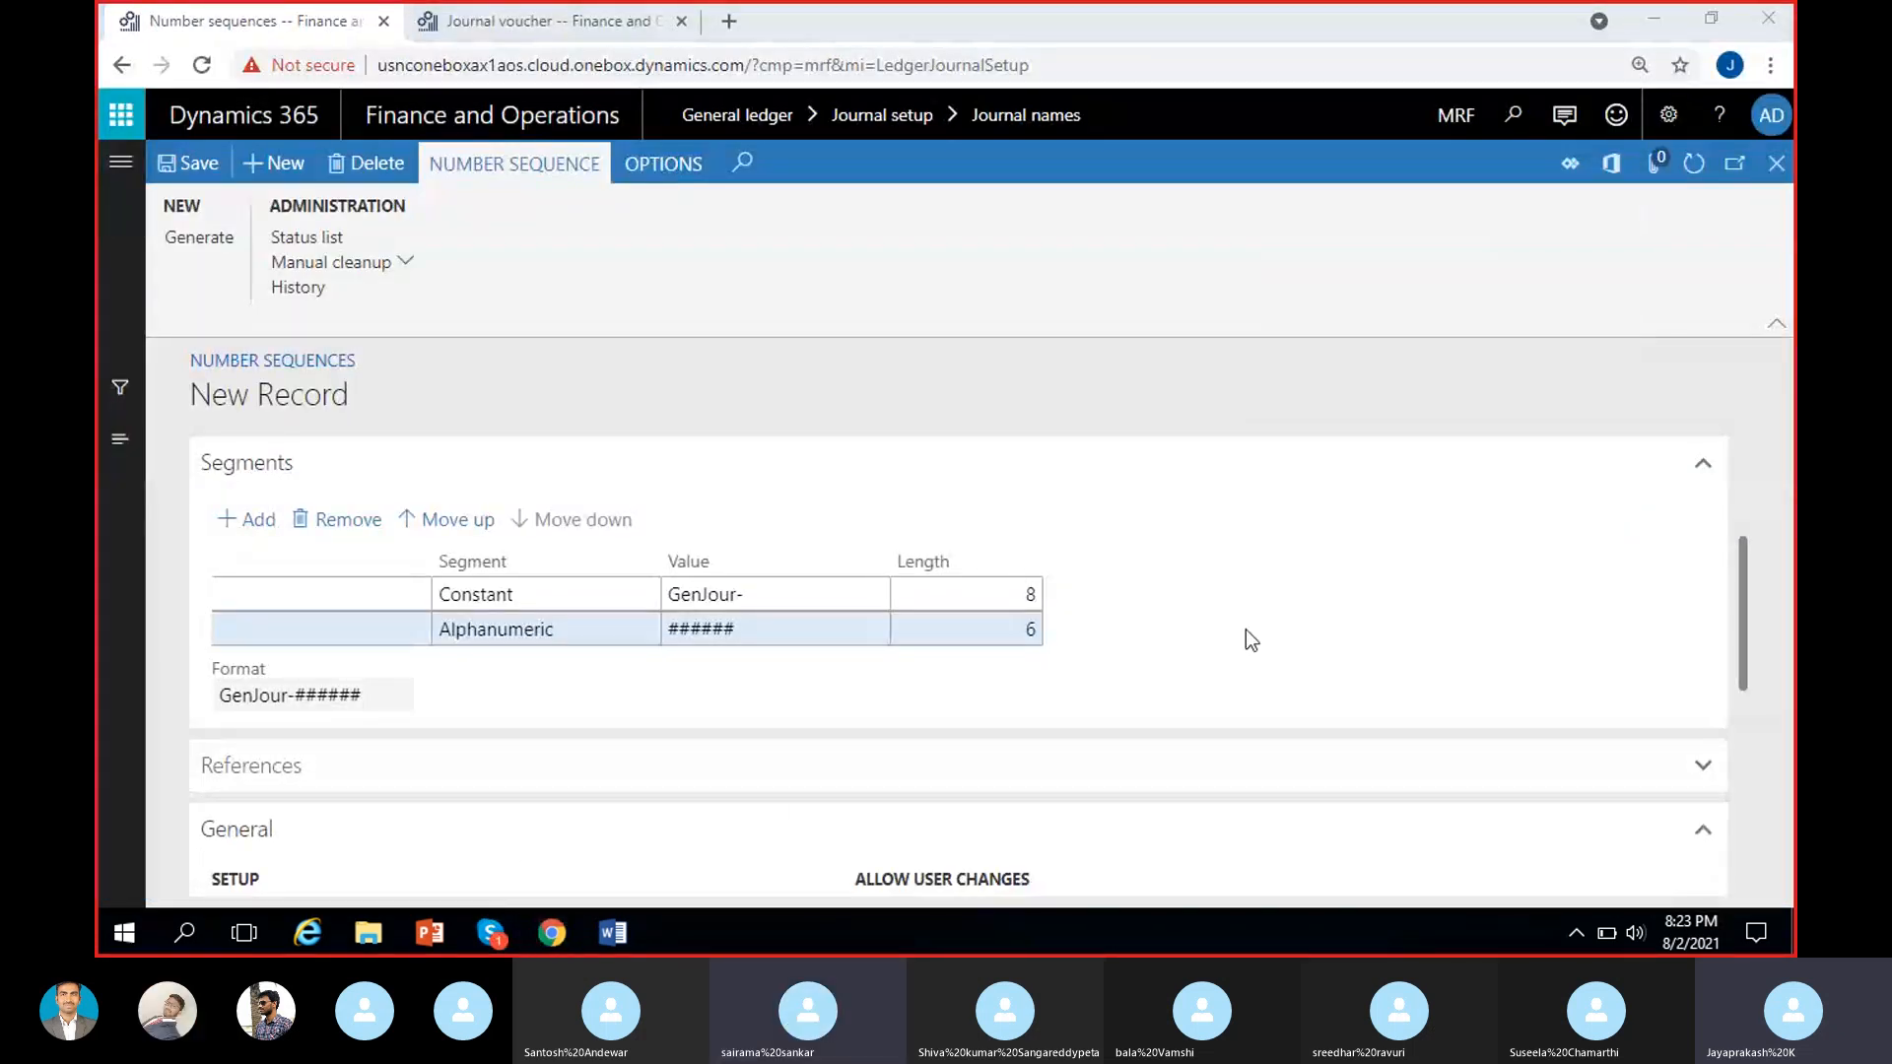
# Try to save the GenJour number sequence and dismiss the message.
pyautogui.scroll(3, 1222, 650)
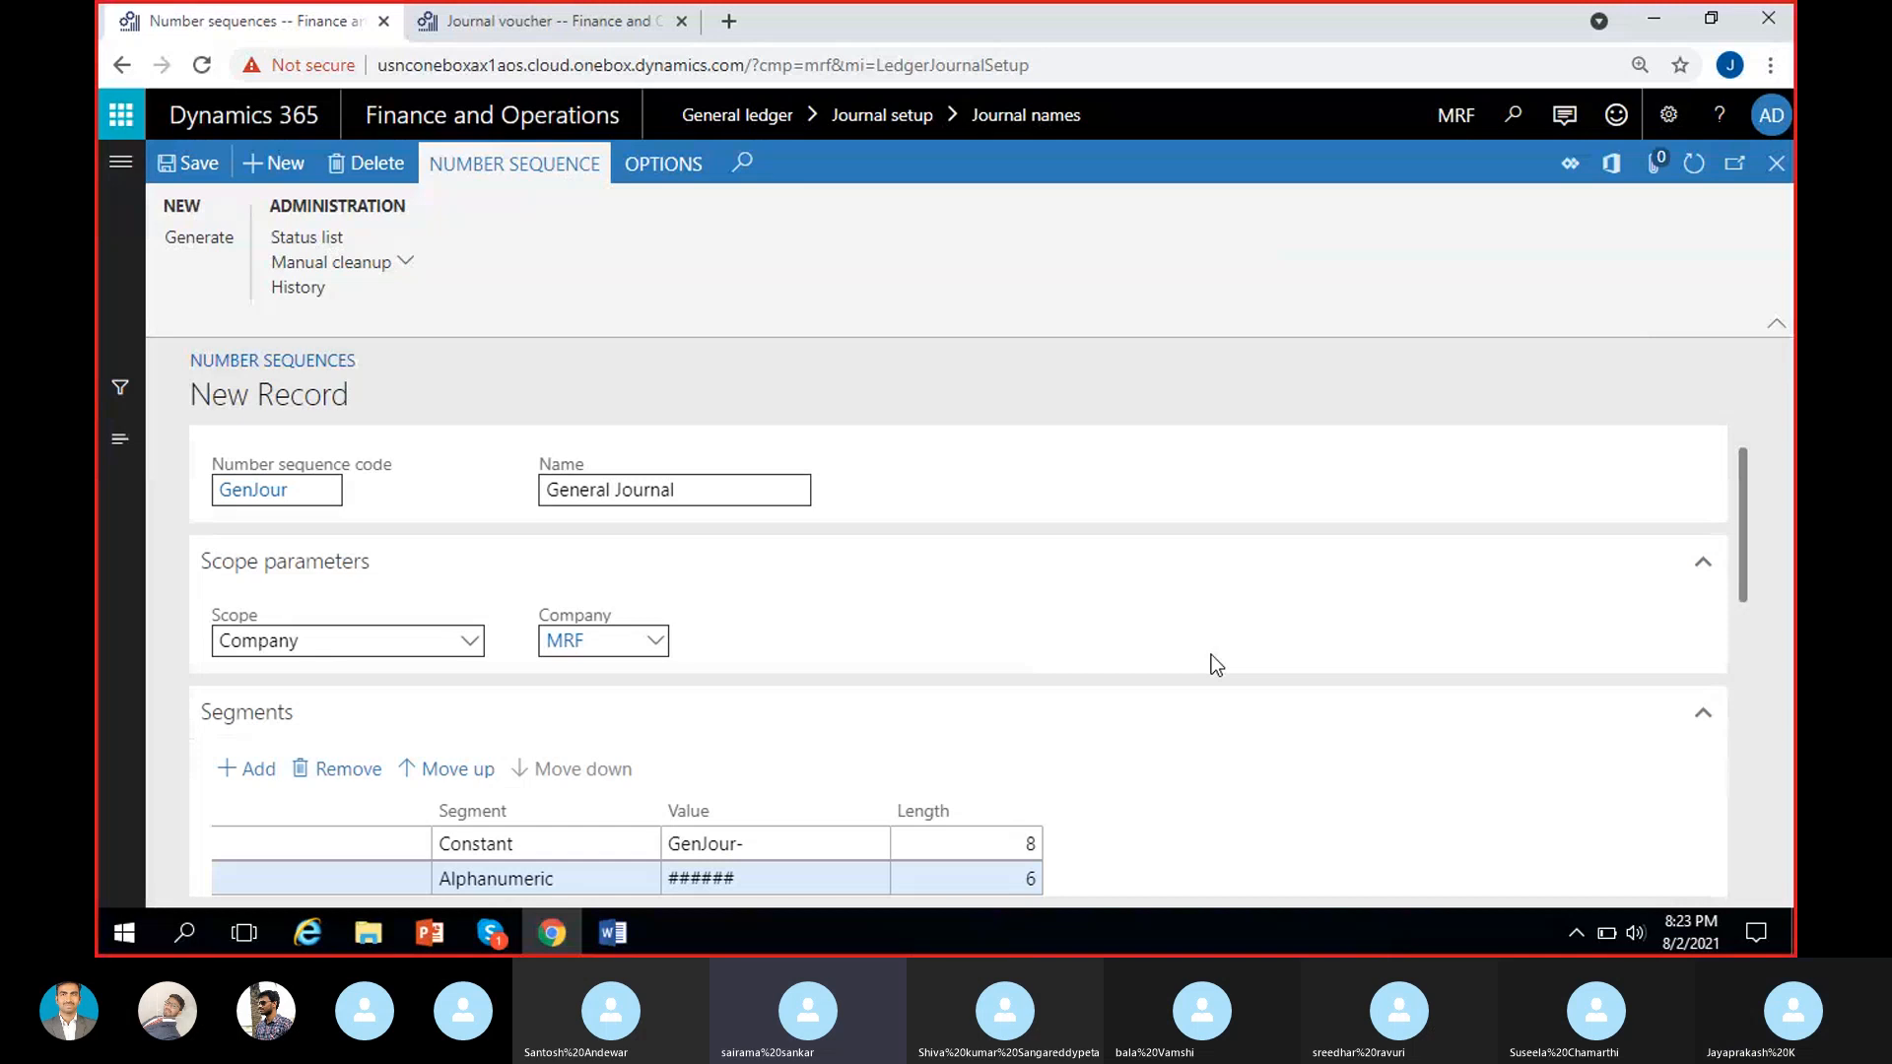
pyautogui.scroll(-1, 1210, 654)
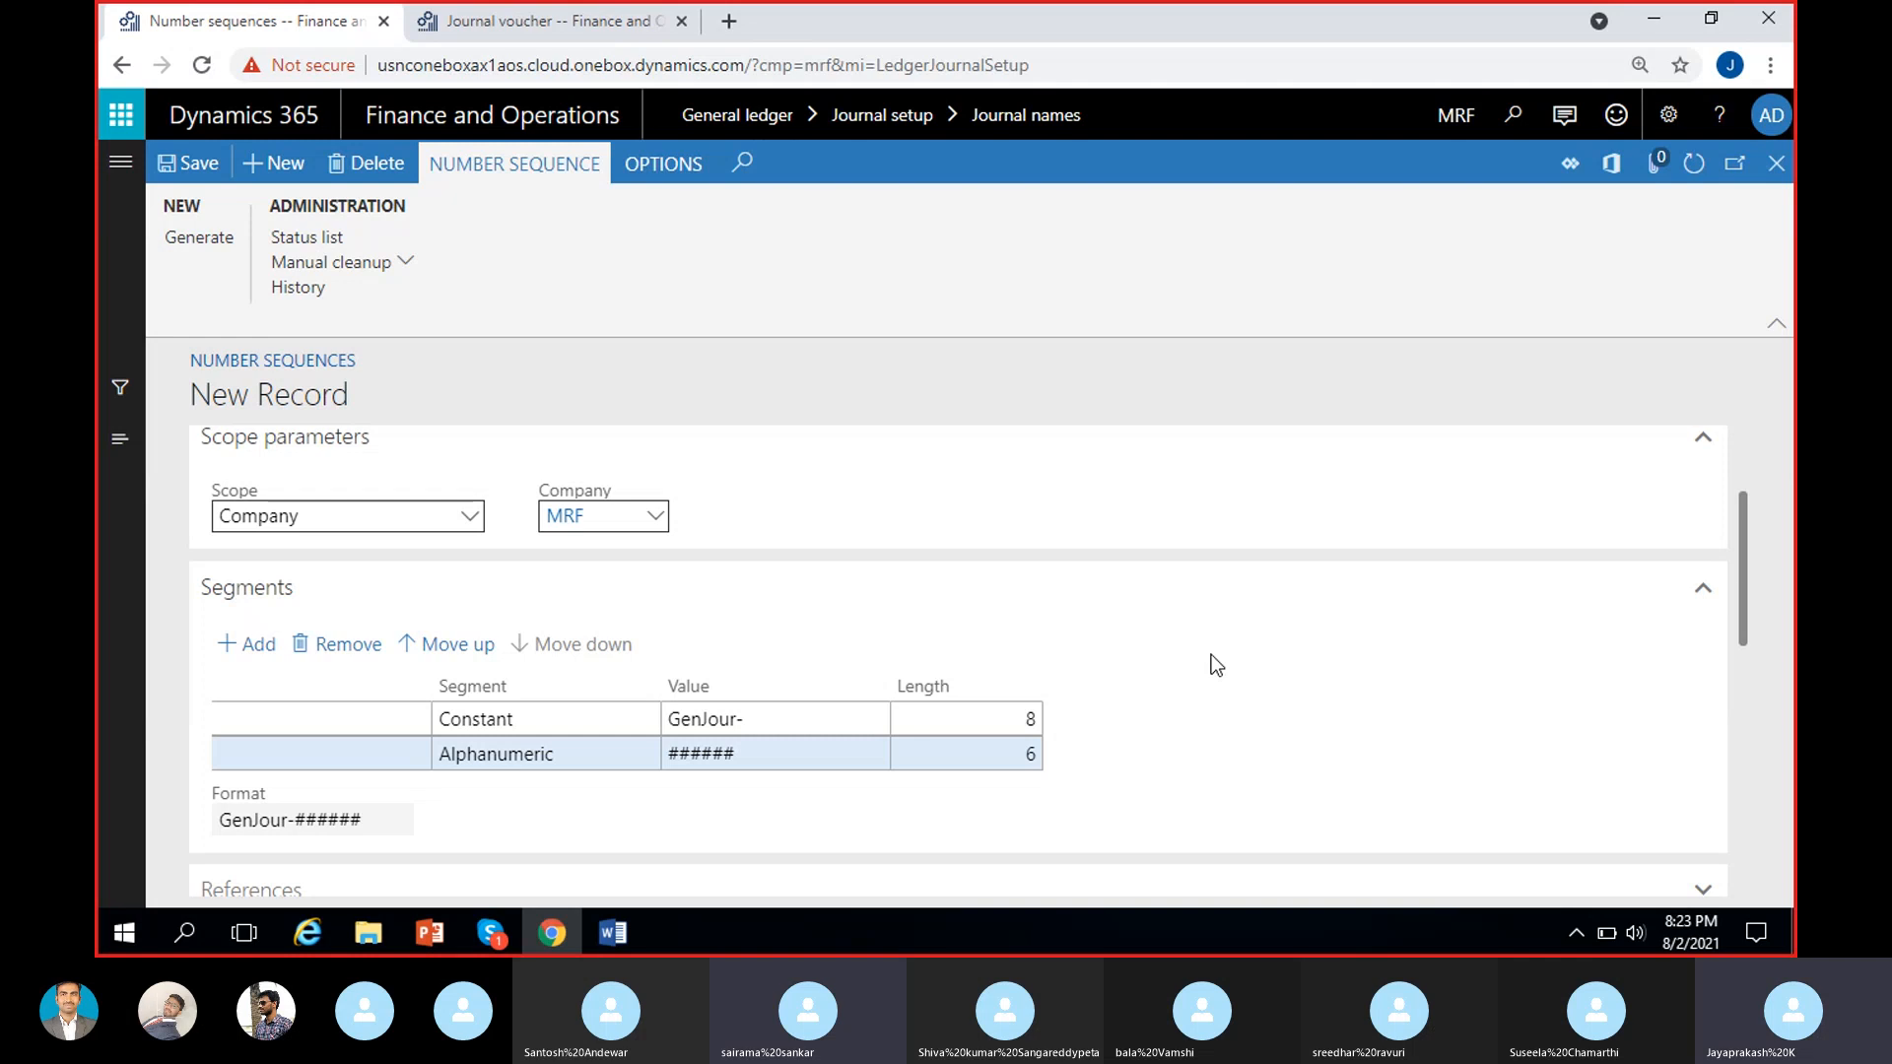
pyautogui.click(182, 164)
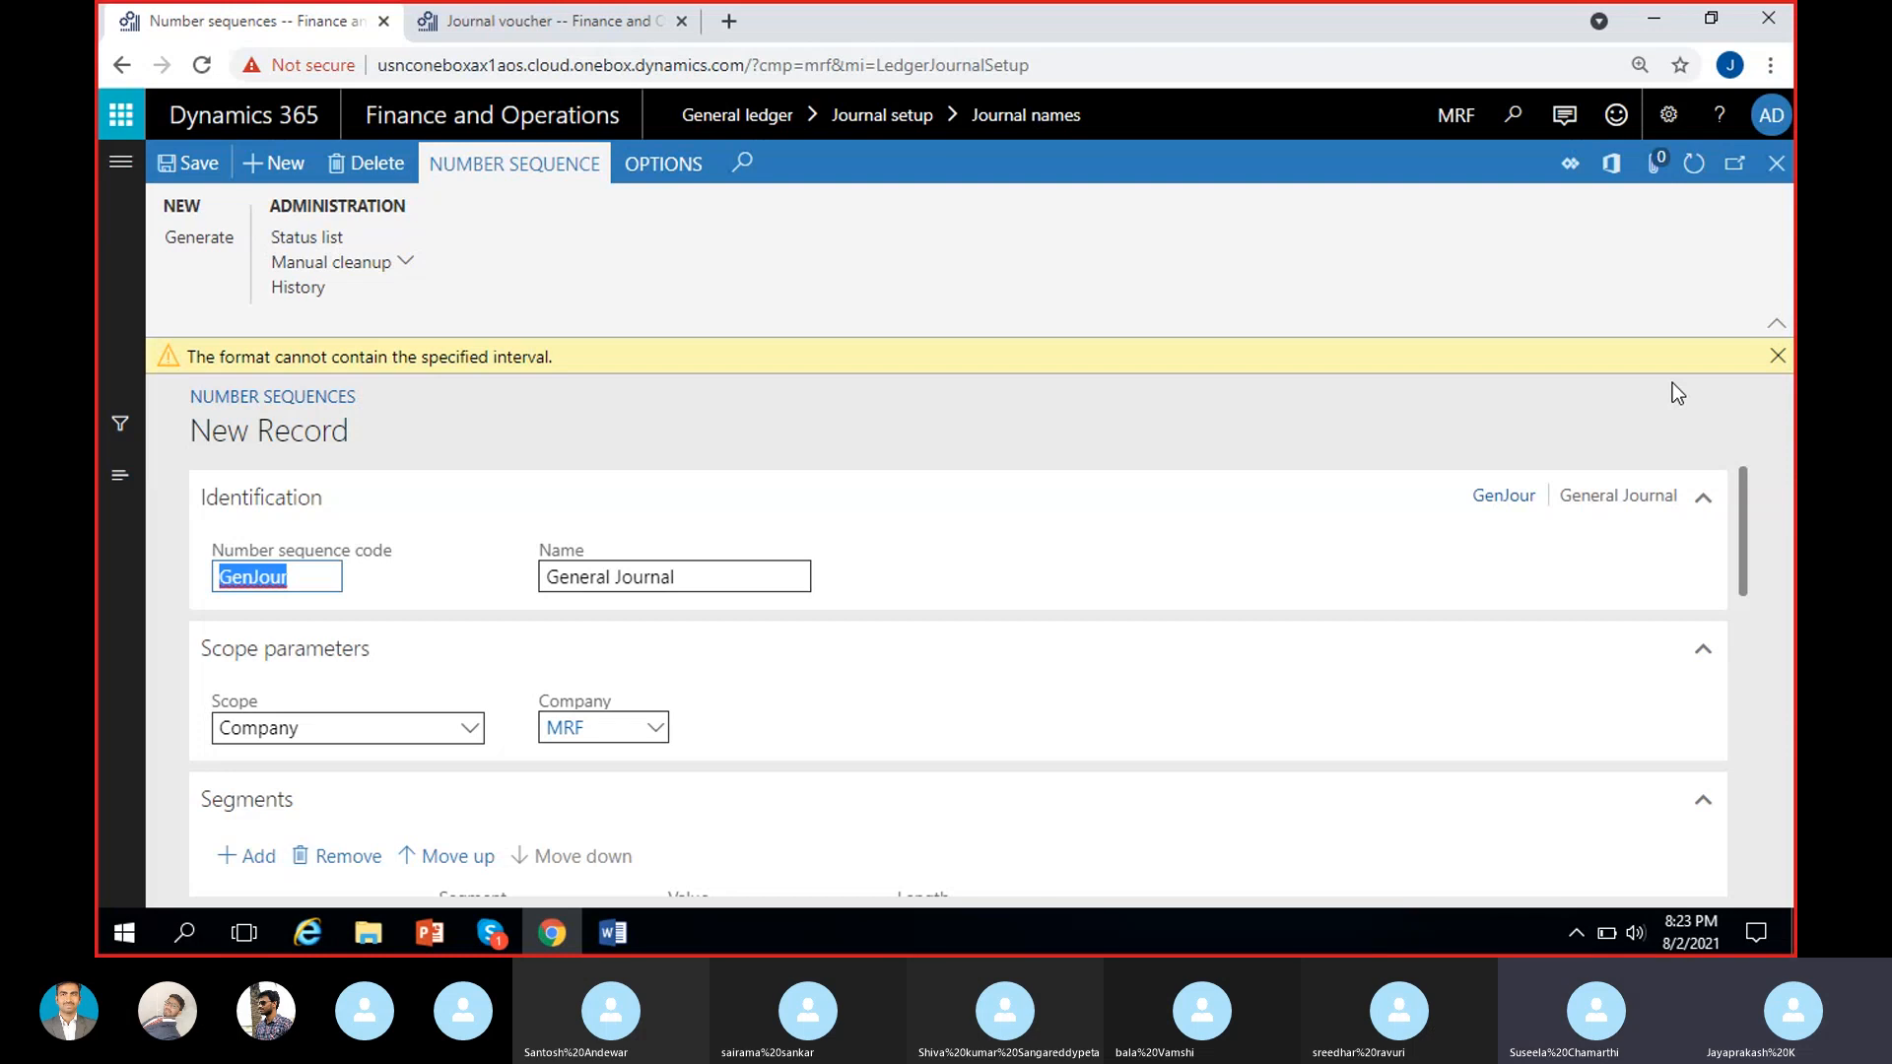
pyautogui.click(1774, 354)
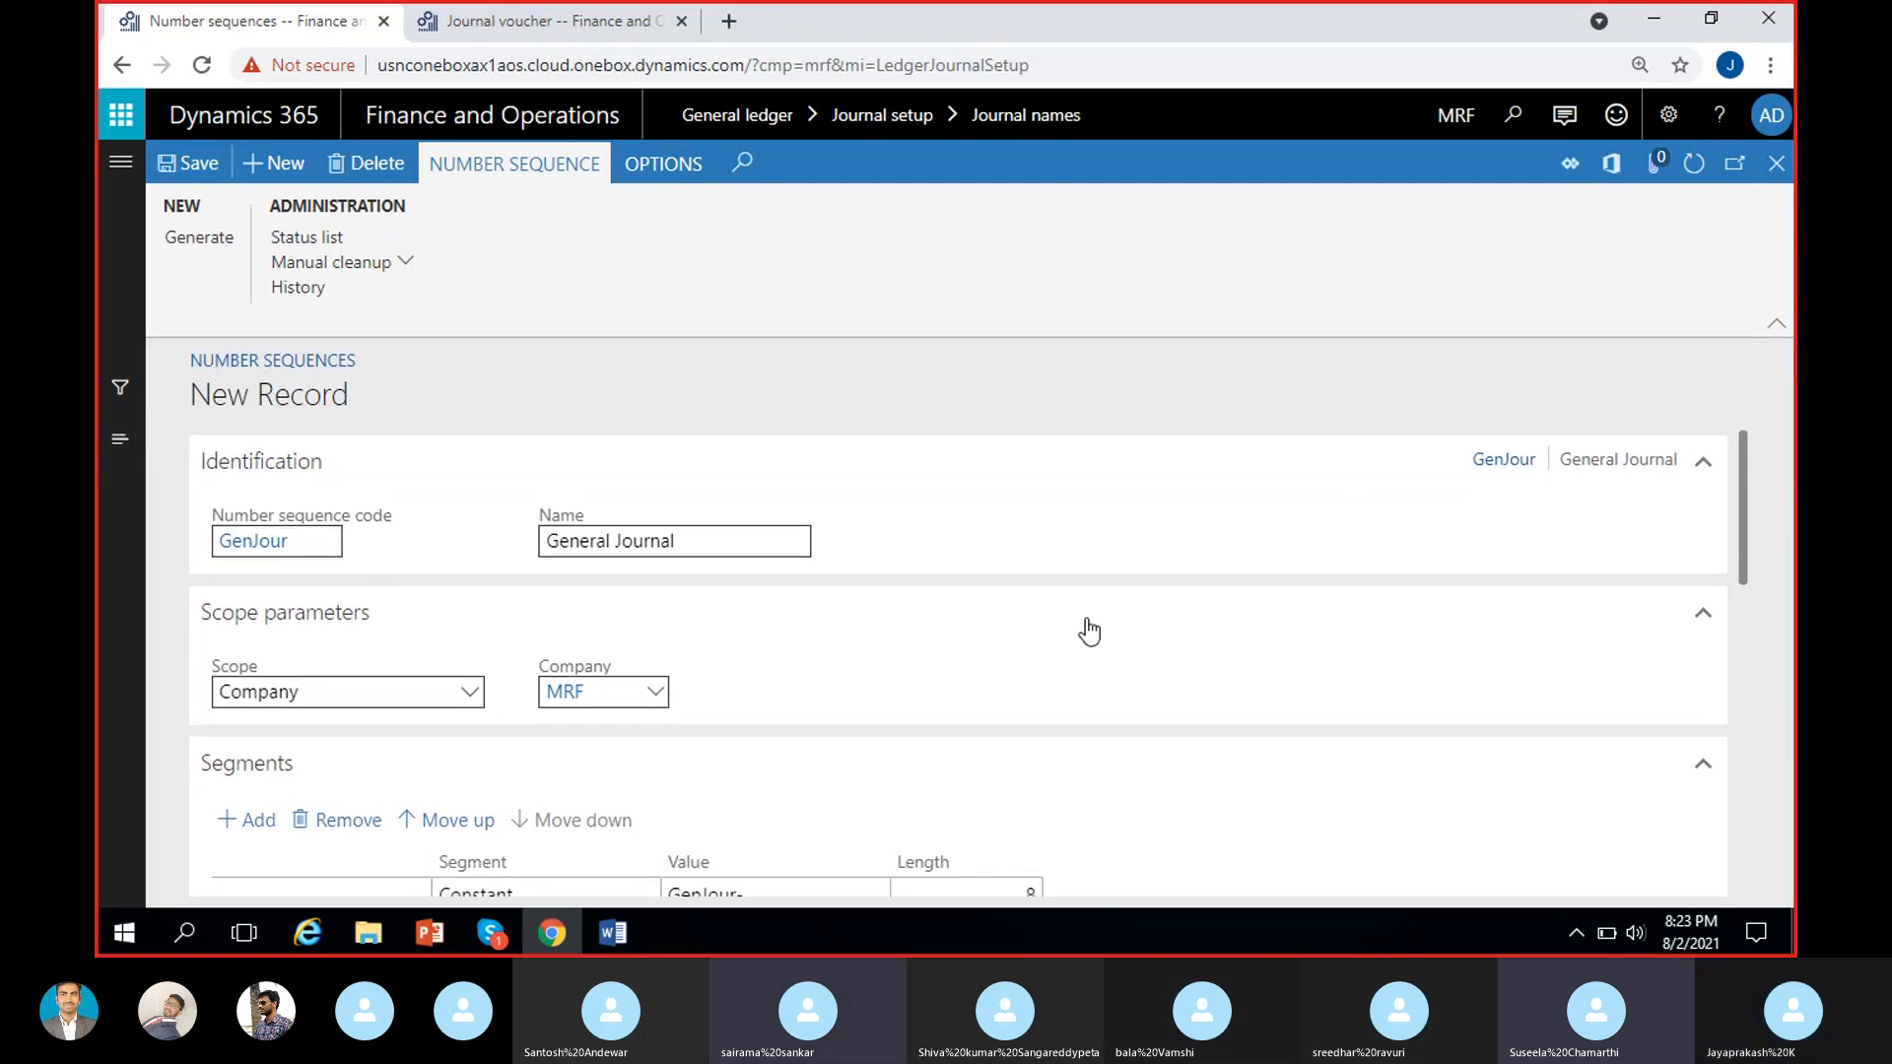
# Examine the number sequence's identification, company scope, Constant and Alphanumeric segments and format preview.
pyautogui.scroll(-3, 1088, 631)
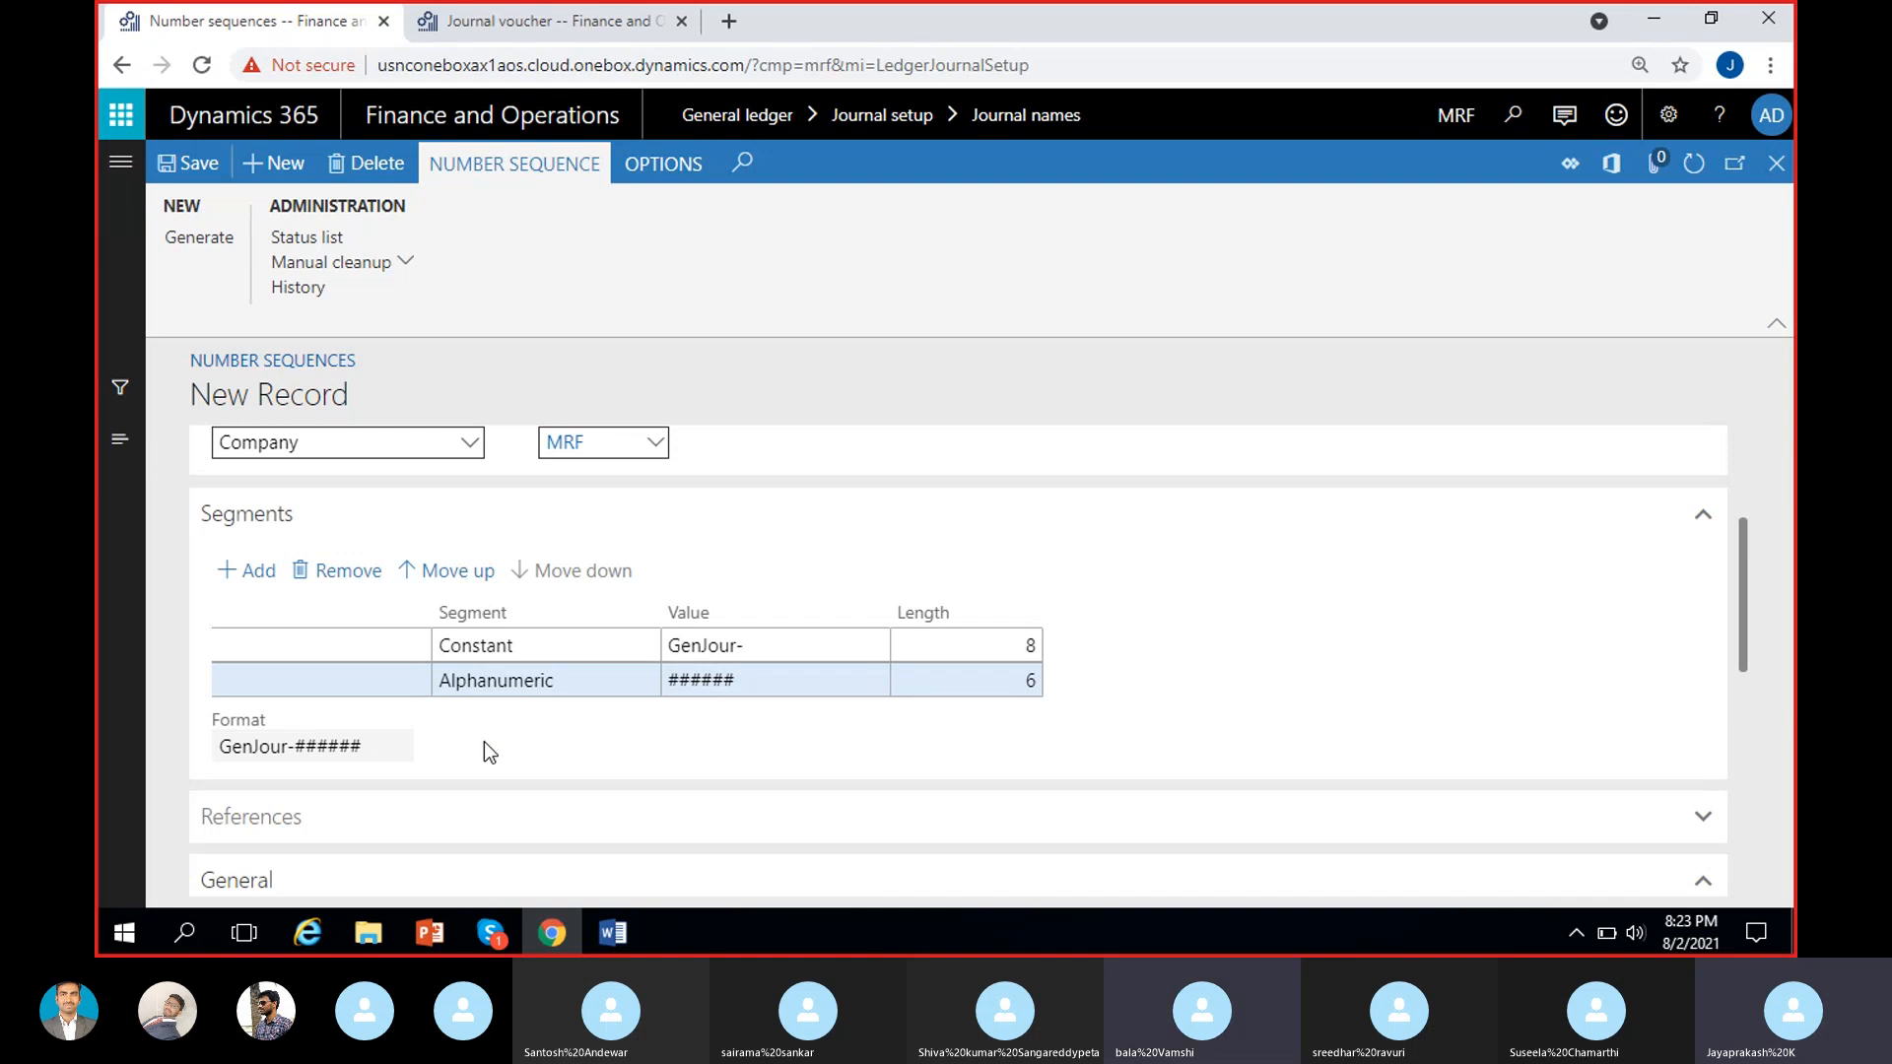
pyautogui.scroll(1, 482, 741)
pyautogui.scroll(-1, 483, 741)
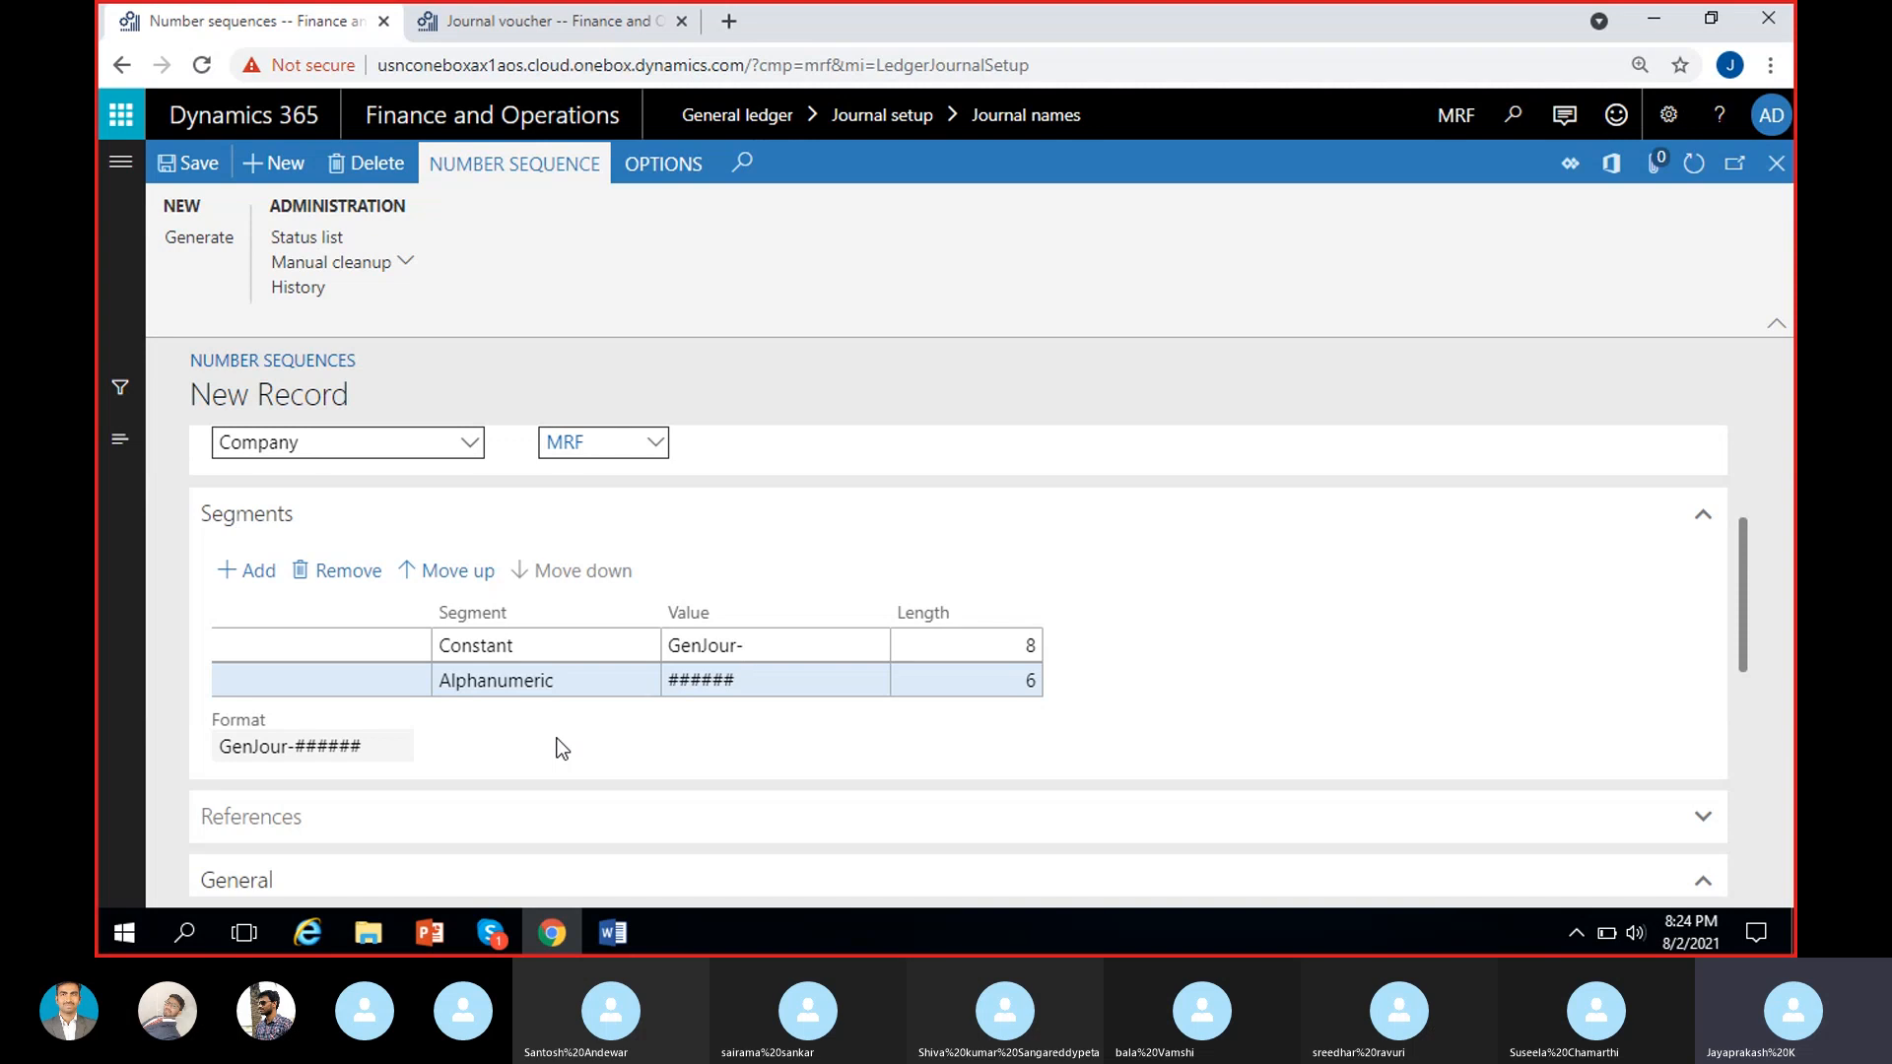
pyautogui.scroll(1, 541, 735)
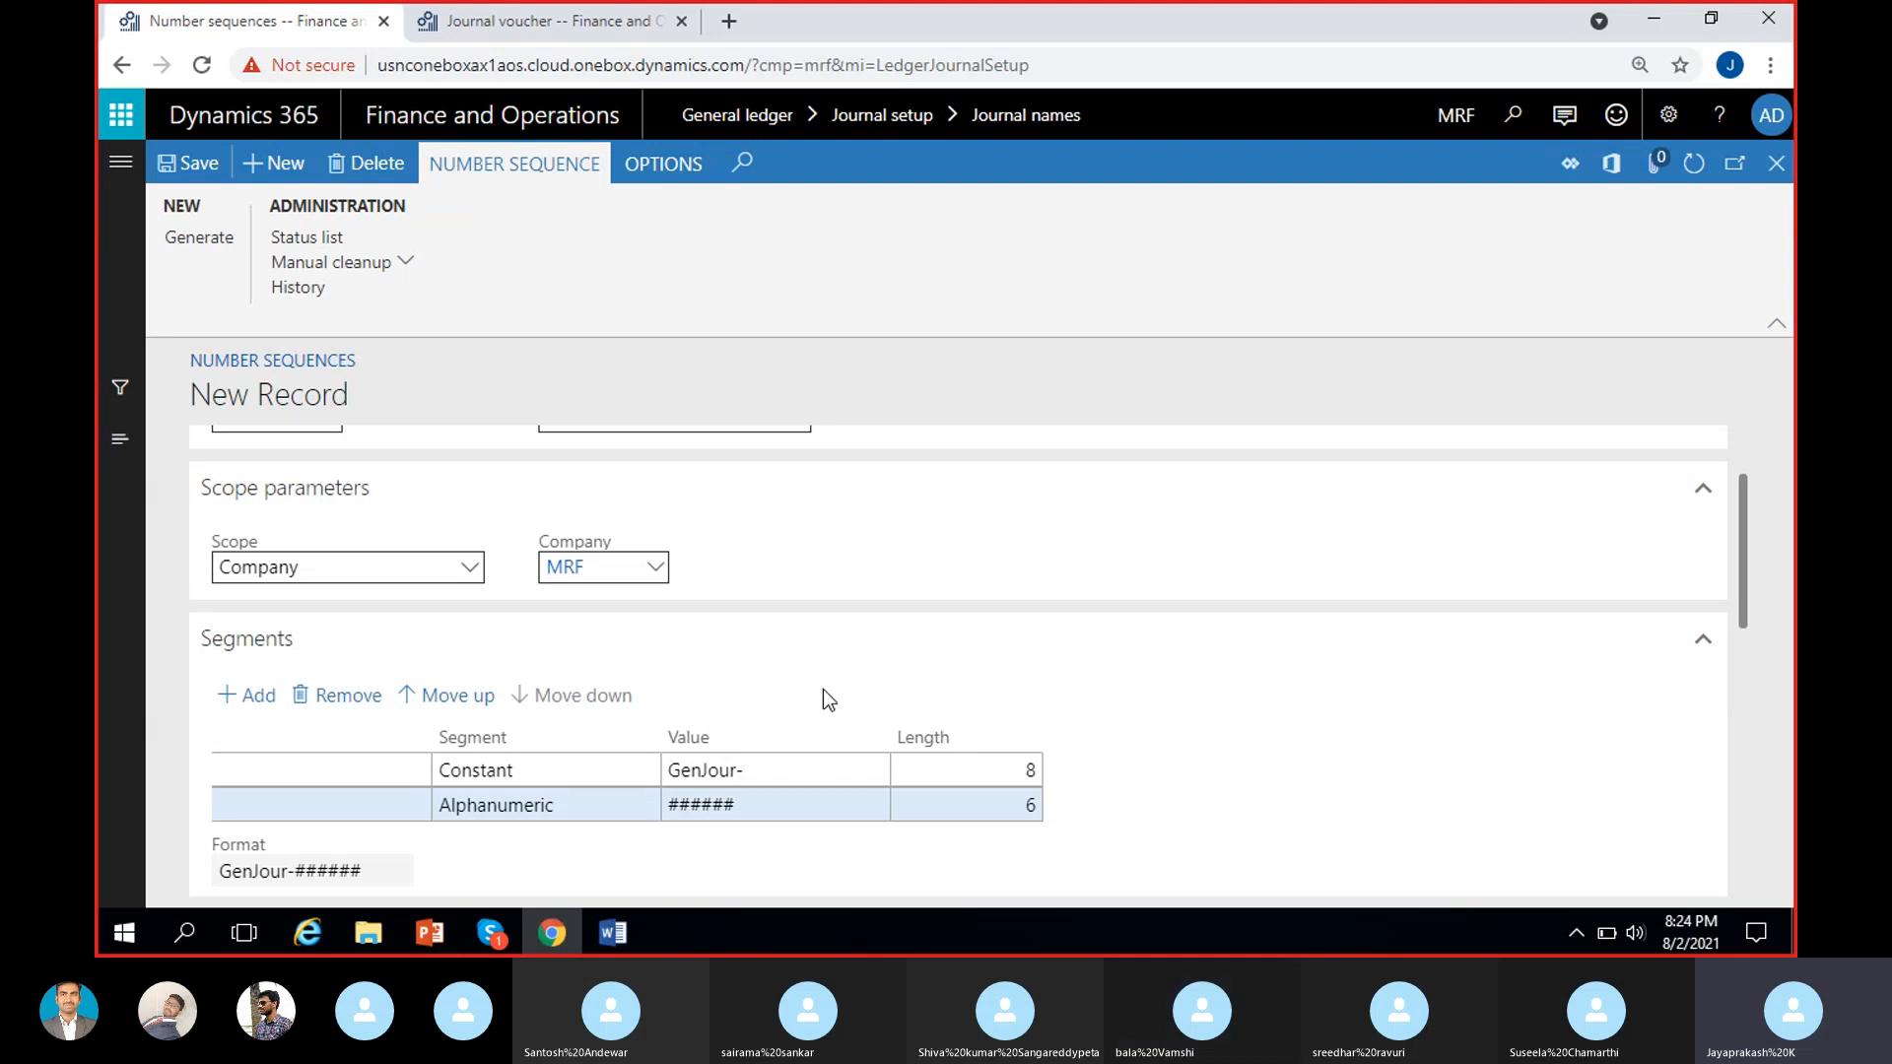
pyautogui.scroll(-1, 823, 690)
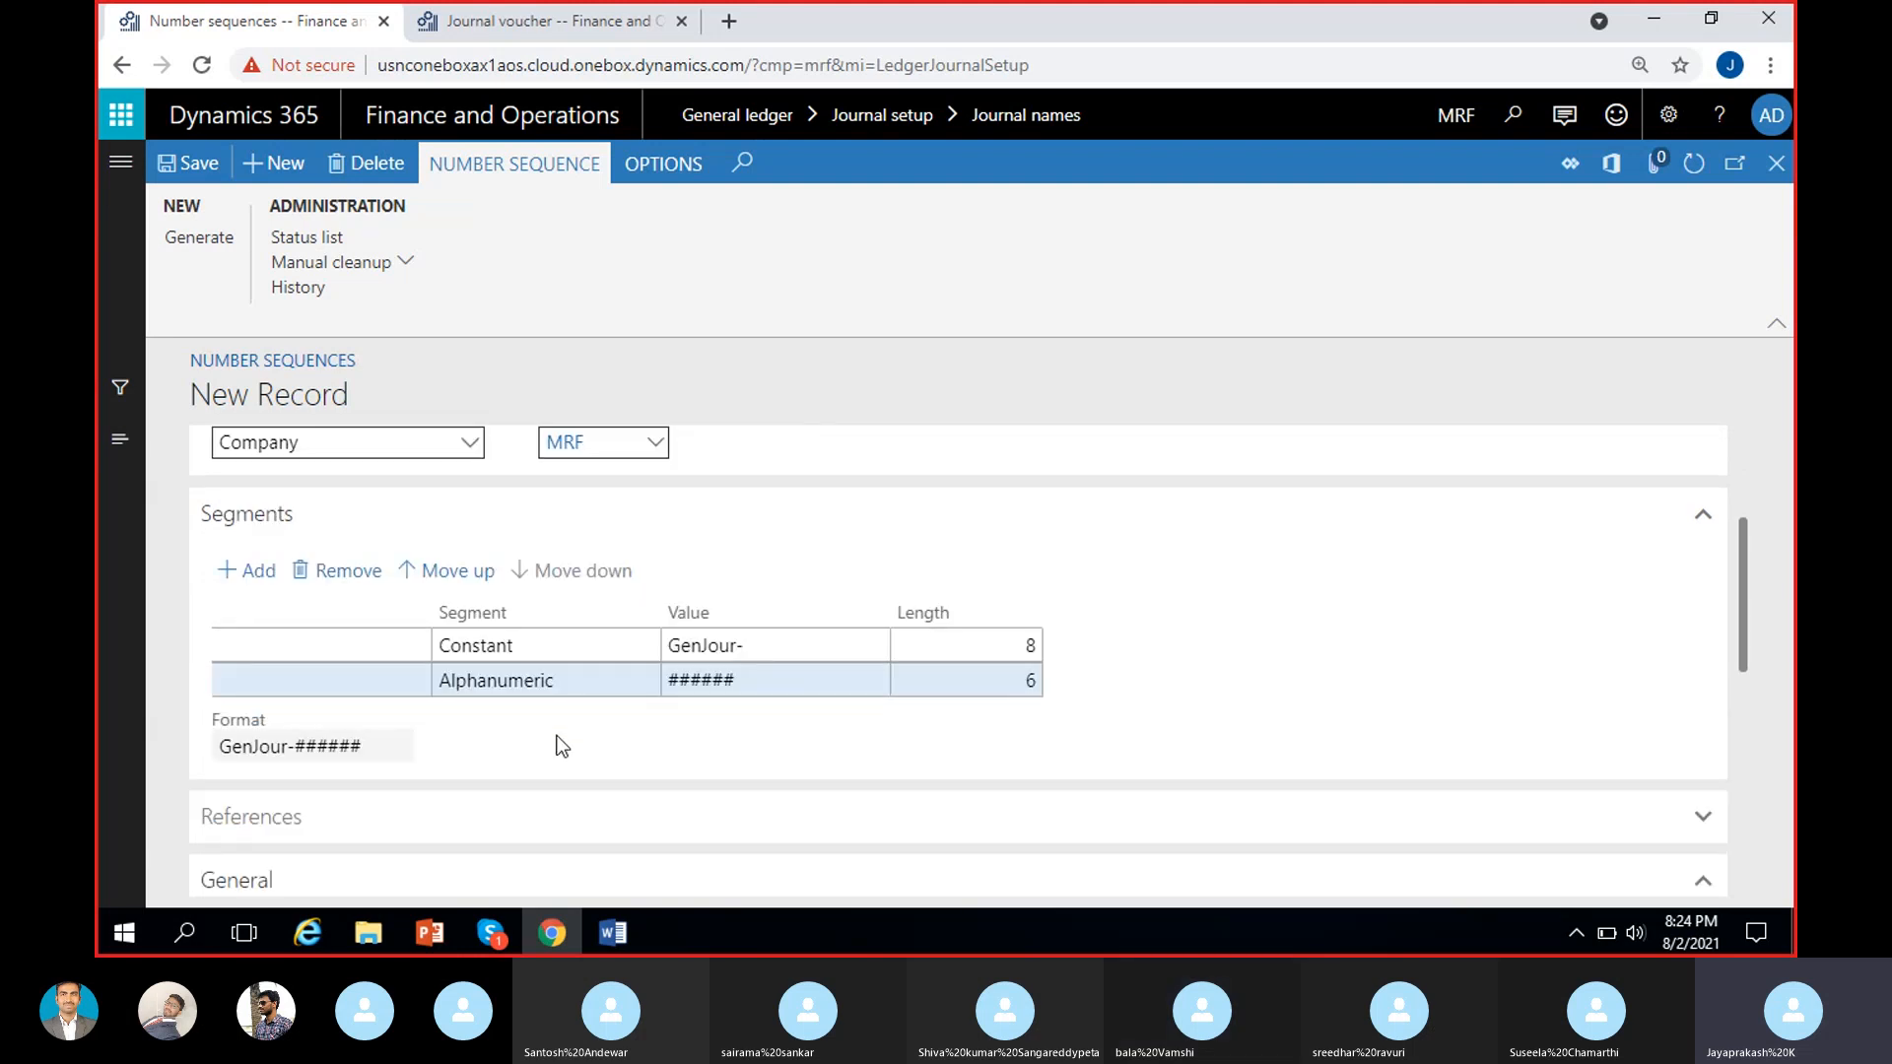
pyautogui.scroll(2, 558, 736)
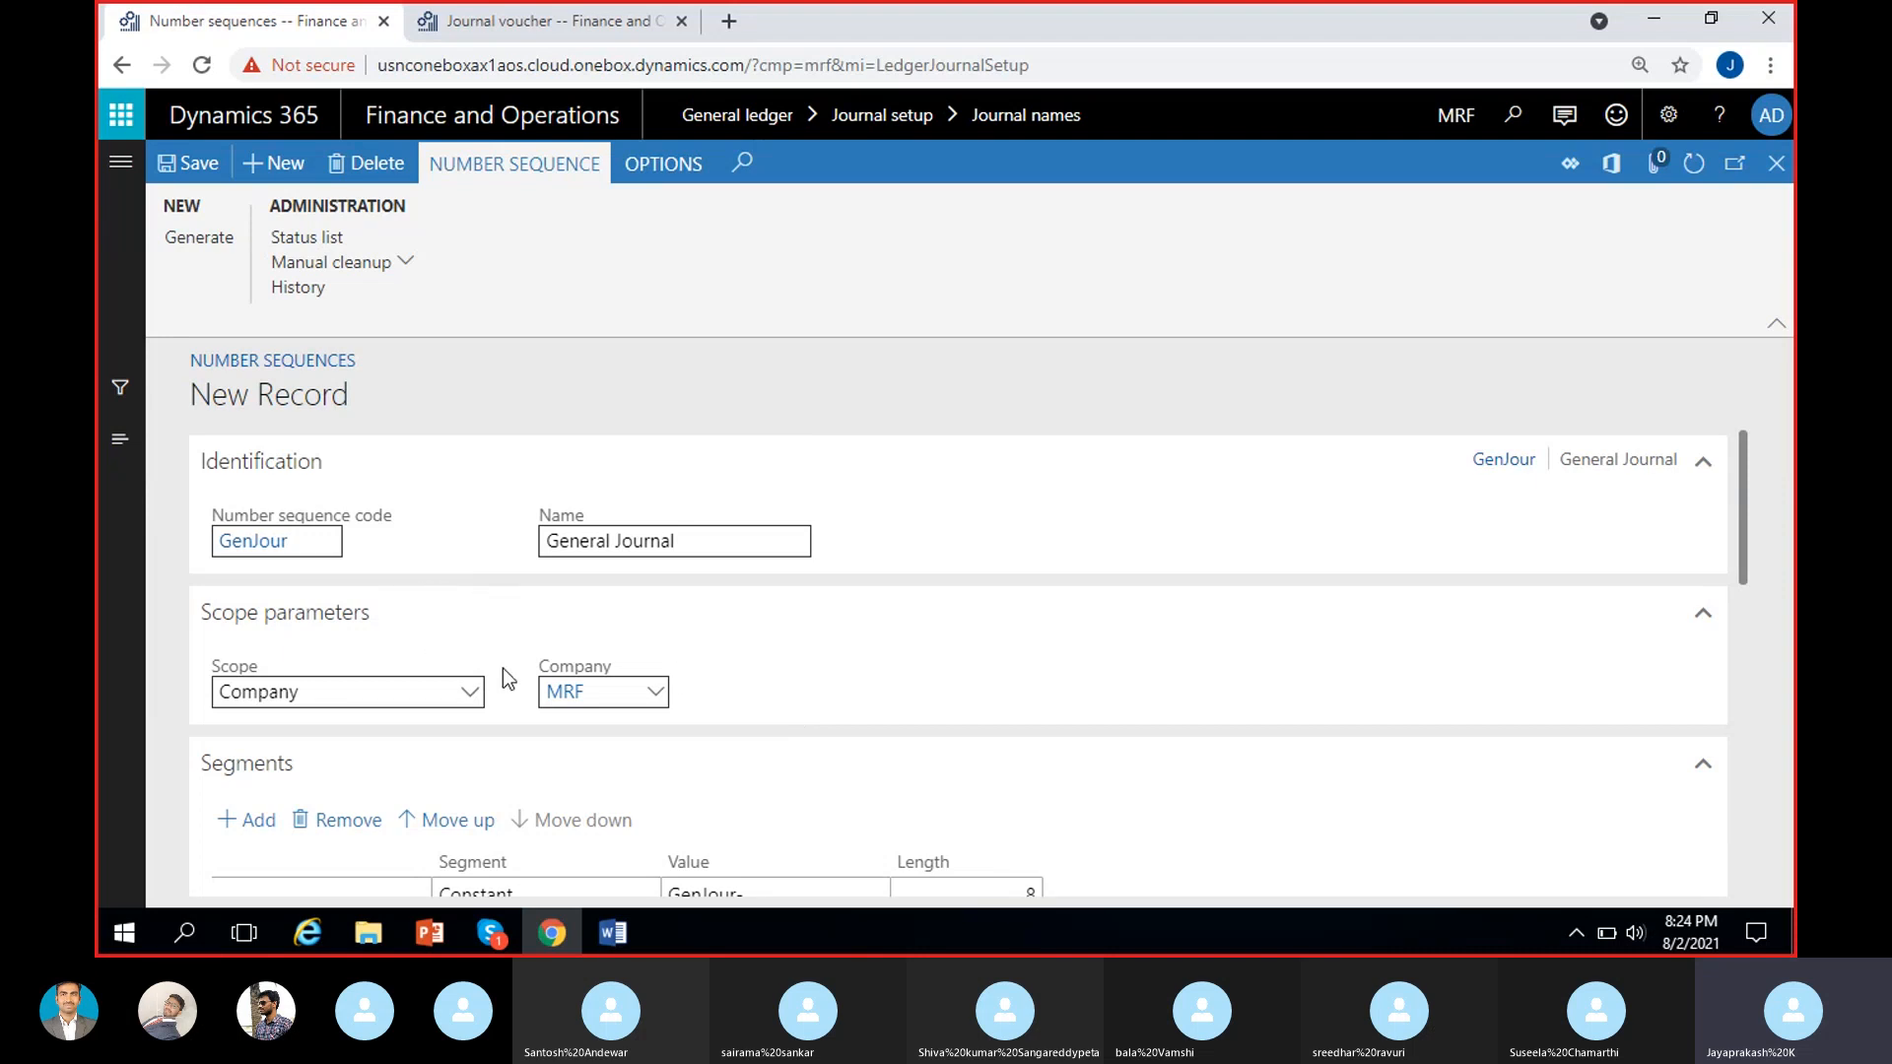
pyautogui.scroll(-1, 779, 636)
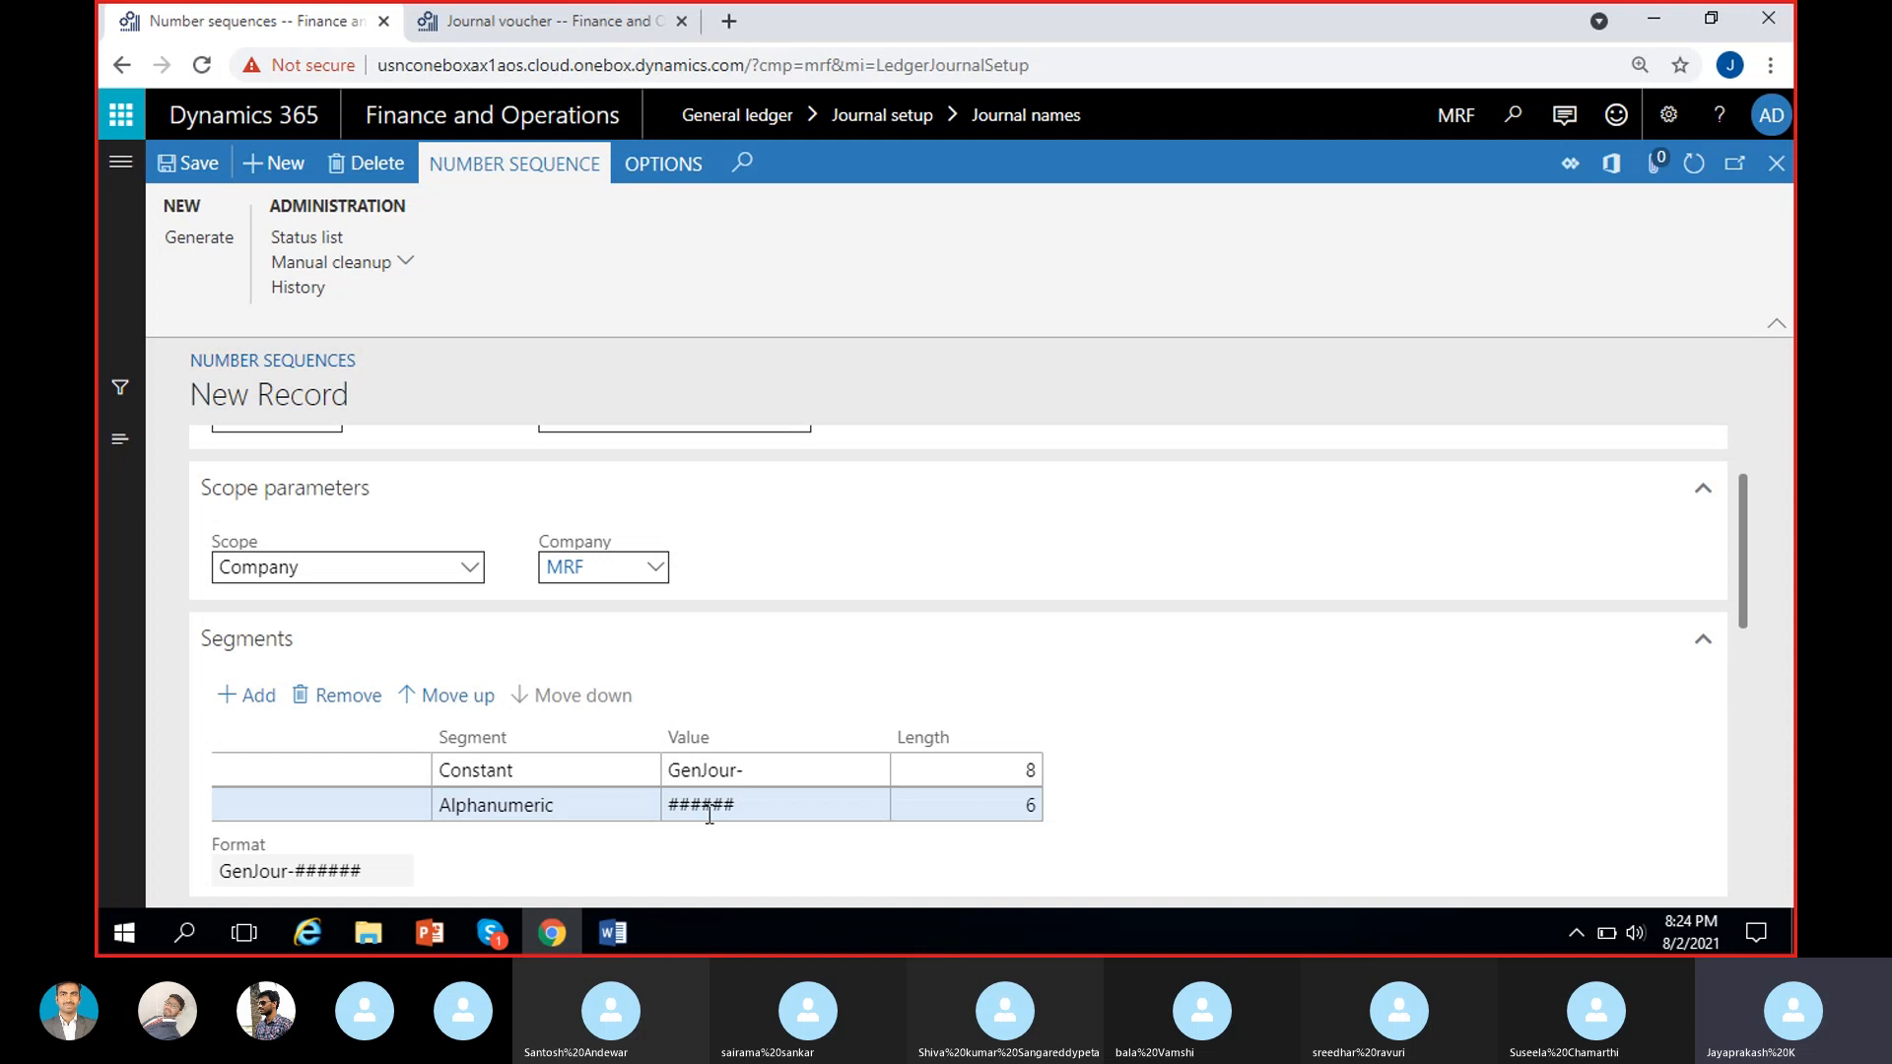
pyautogui.scroll(-1, 704, 808)
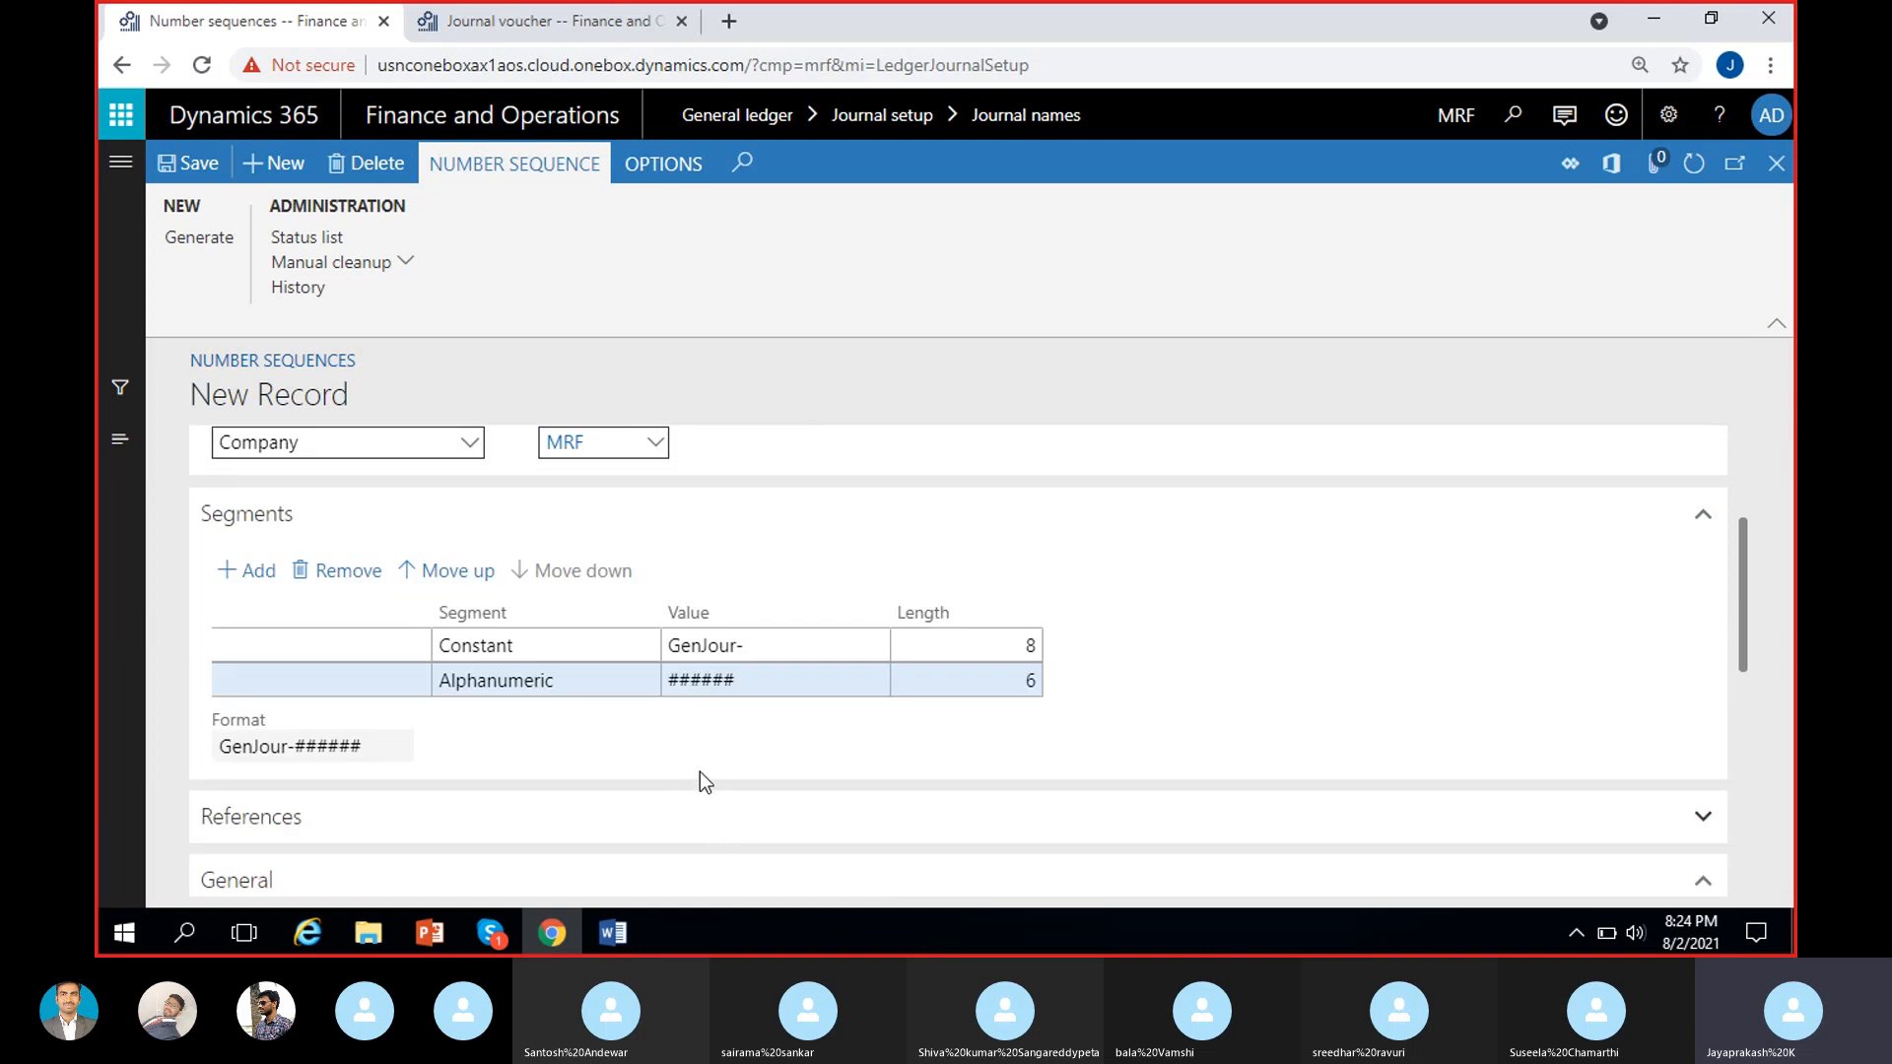
pyautogui.scroll(-3, 702, 779)
pyautogui.scroll(4, 724, 702)
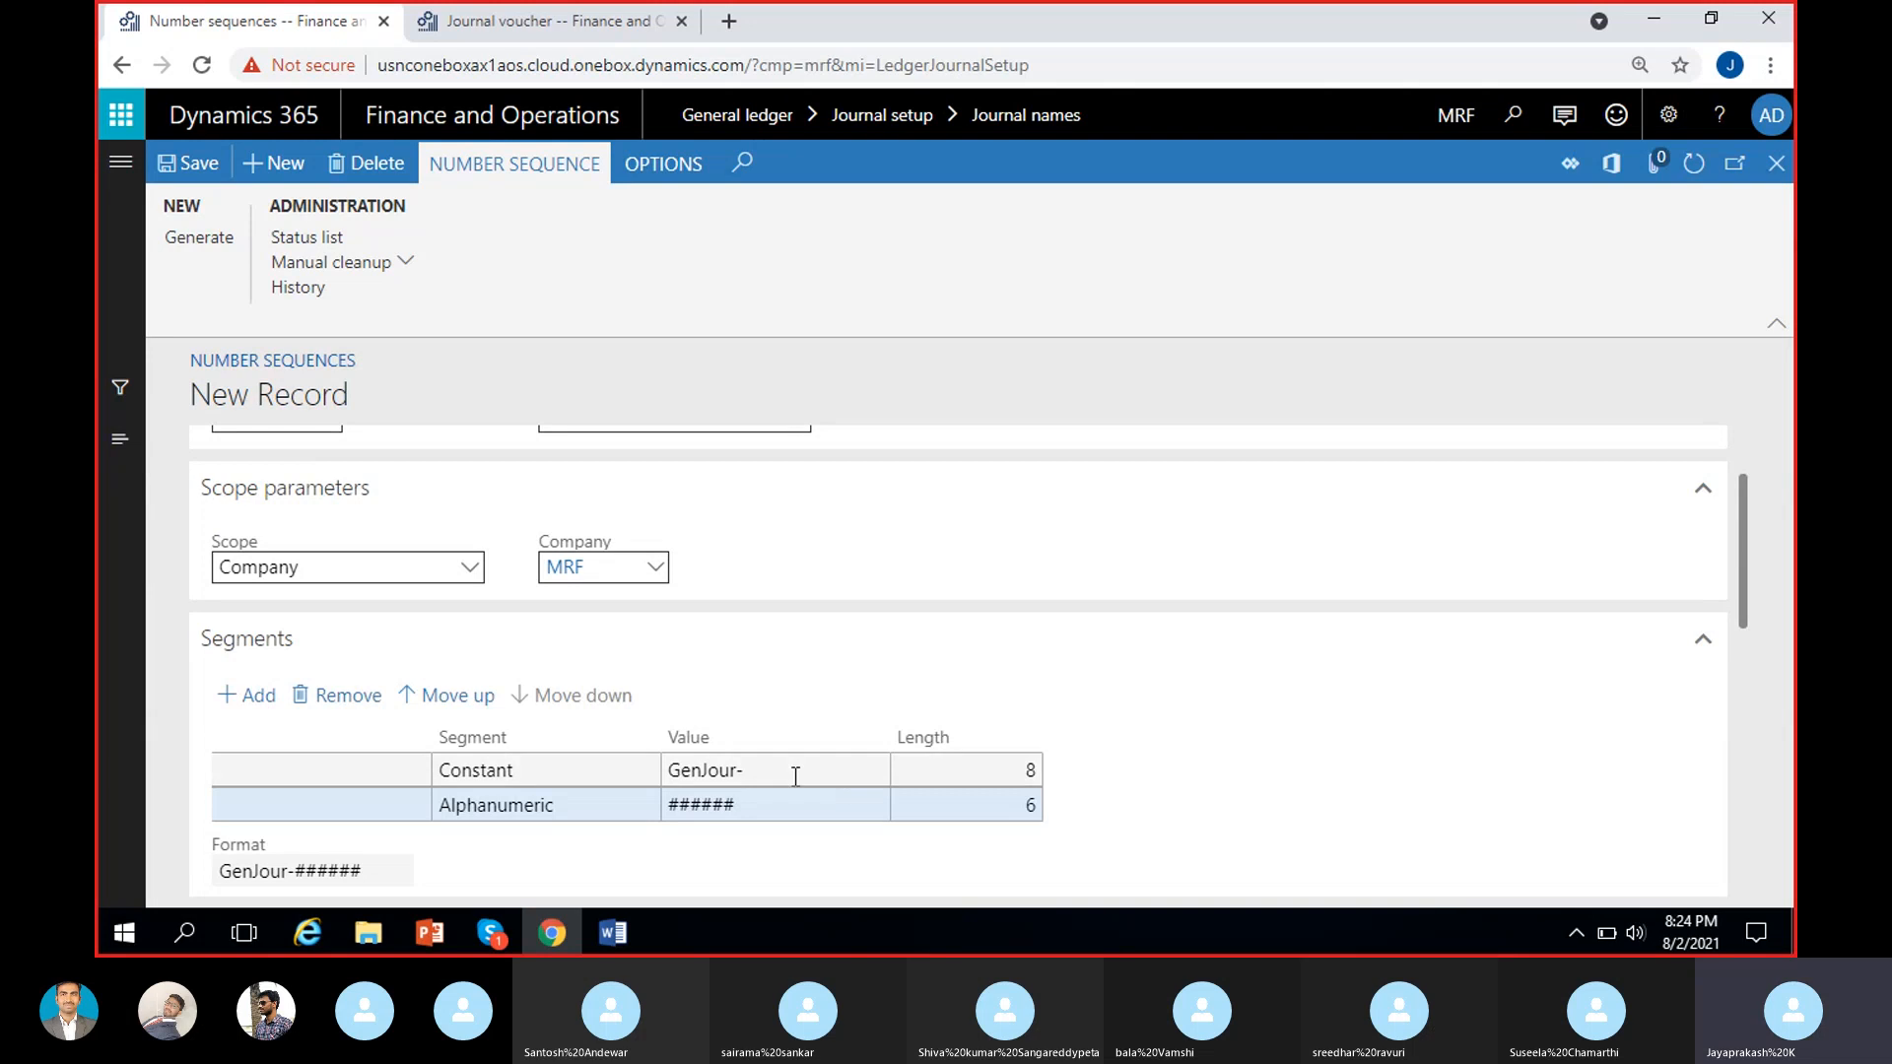
pyautogui.click(794, 775)
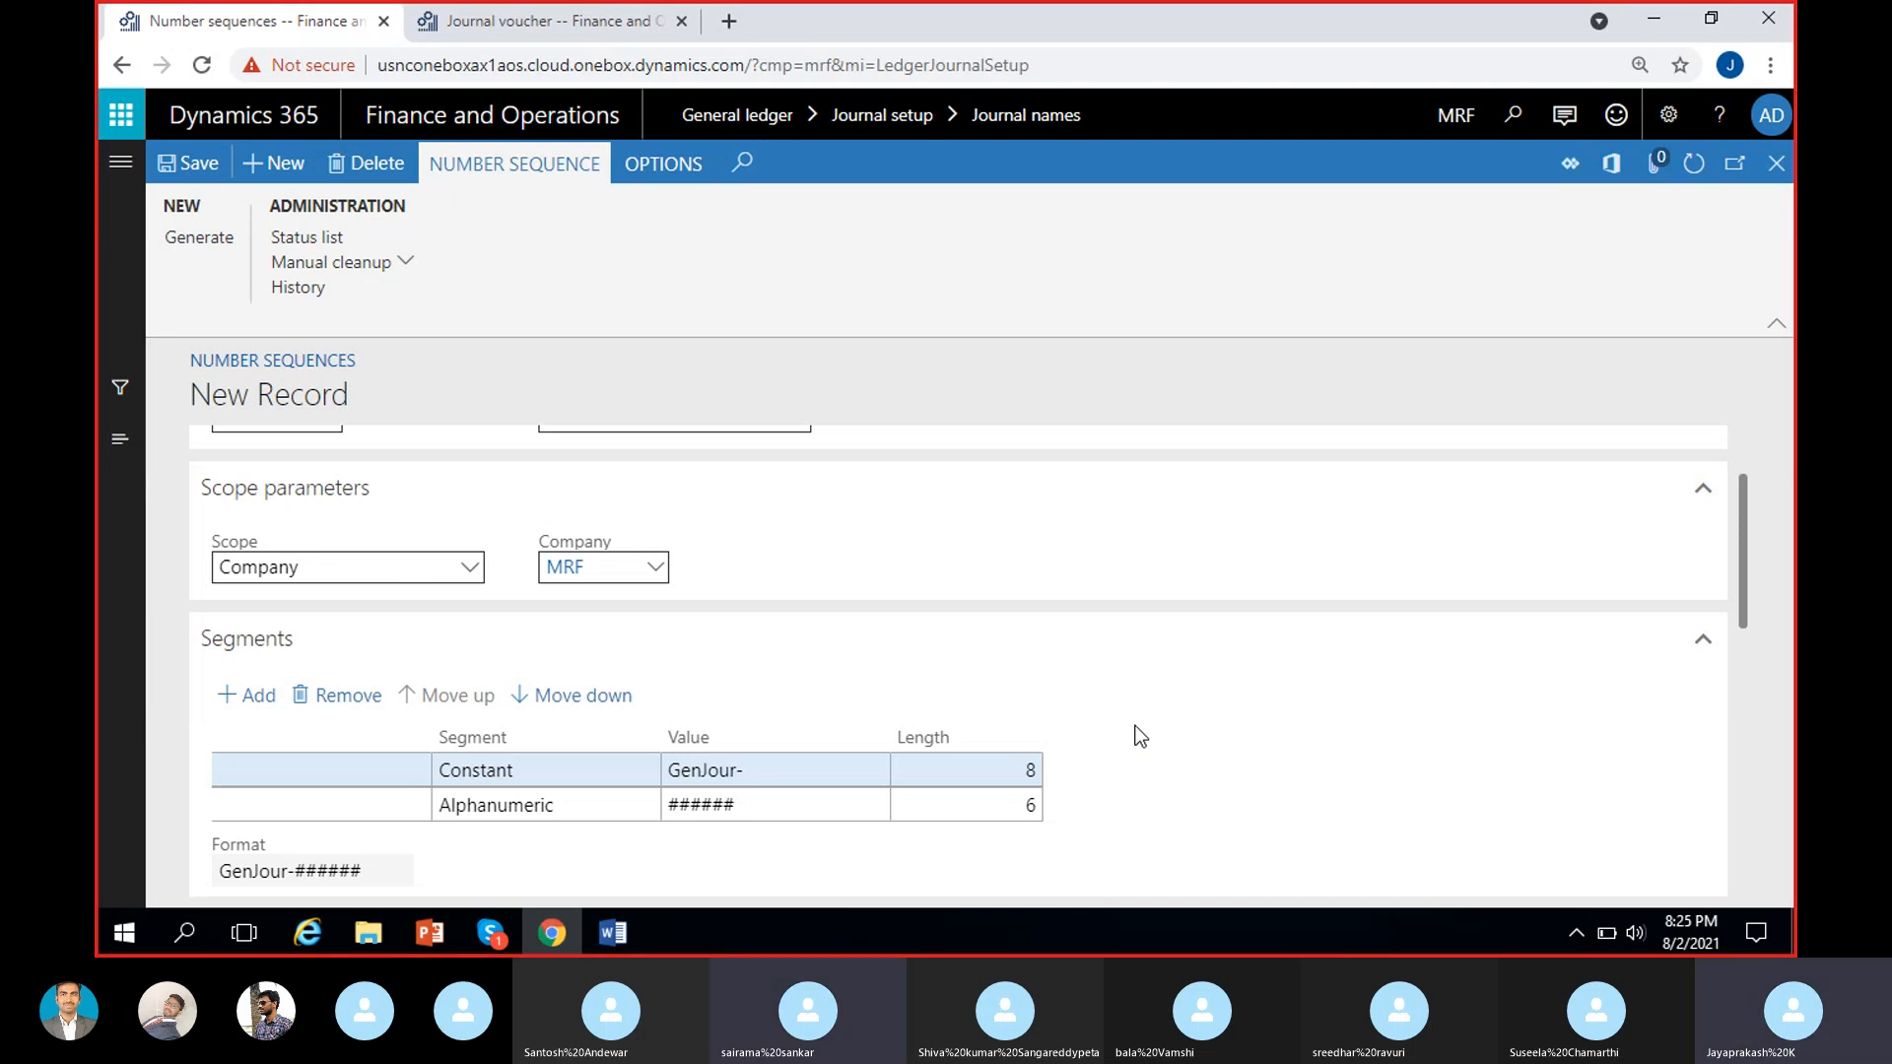
# Expand the References section to look at its areas, dismiss the message and collapse the section again.
pyautogui.scroll(-1, 1158, 735)
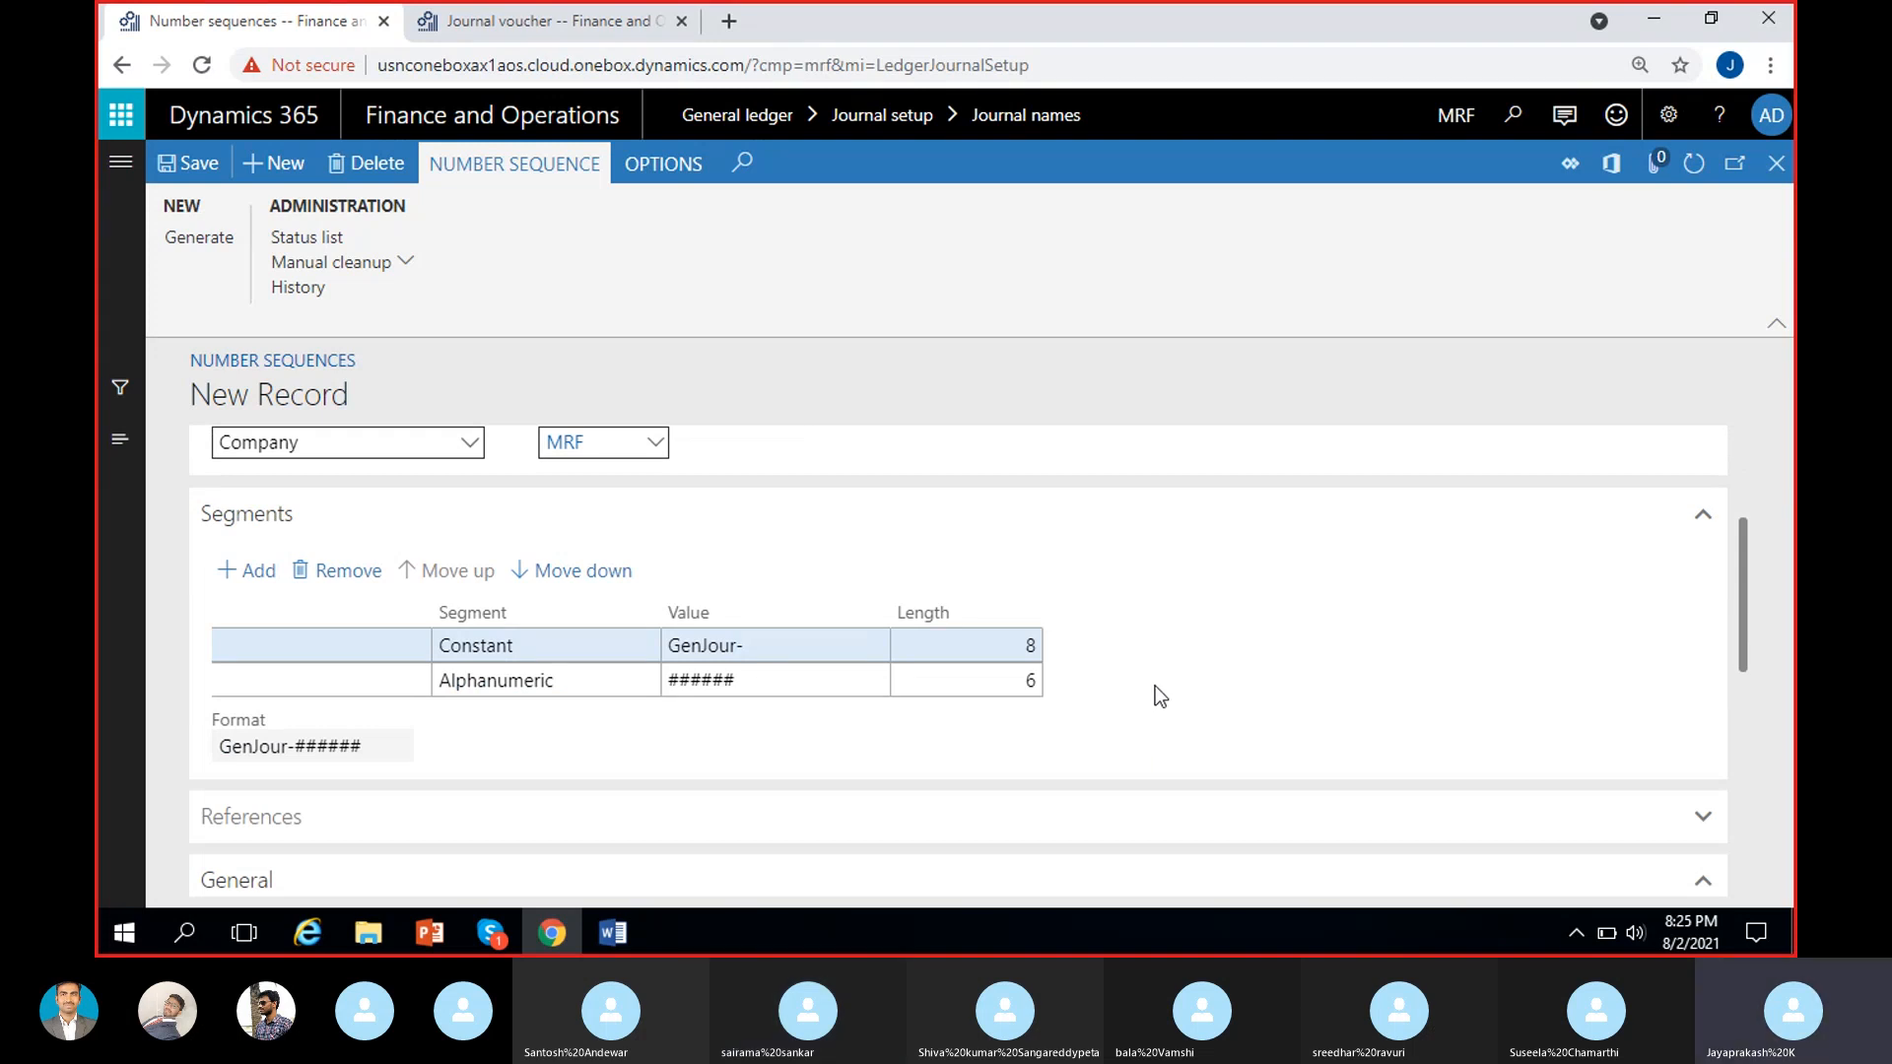
pyautogui.scroll(-1, 1155, 682)
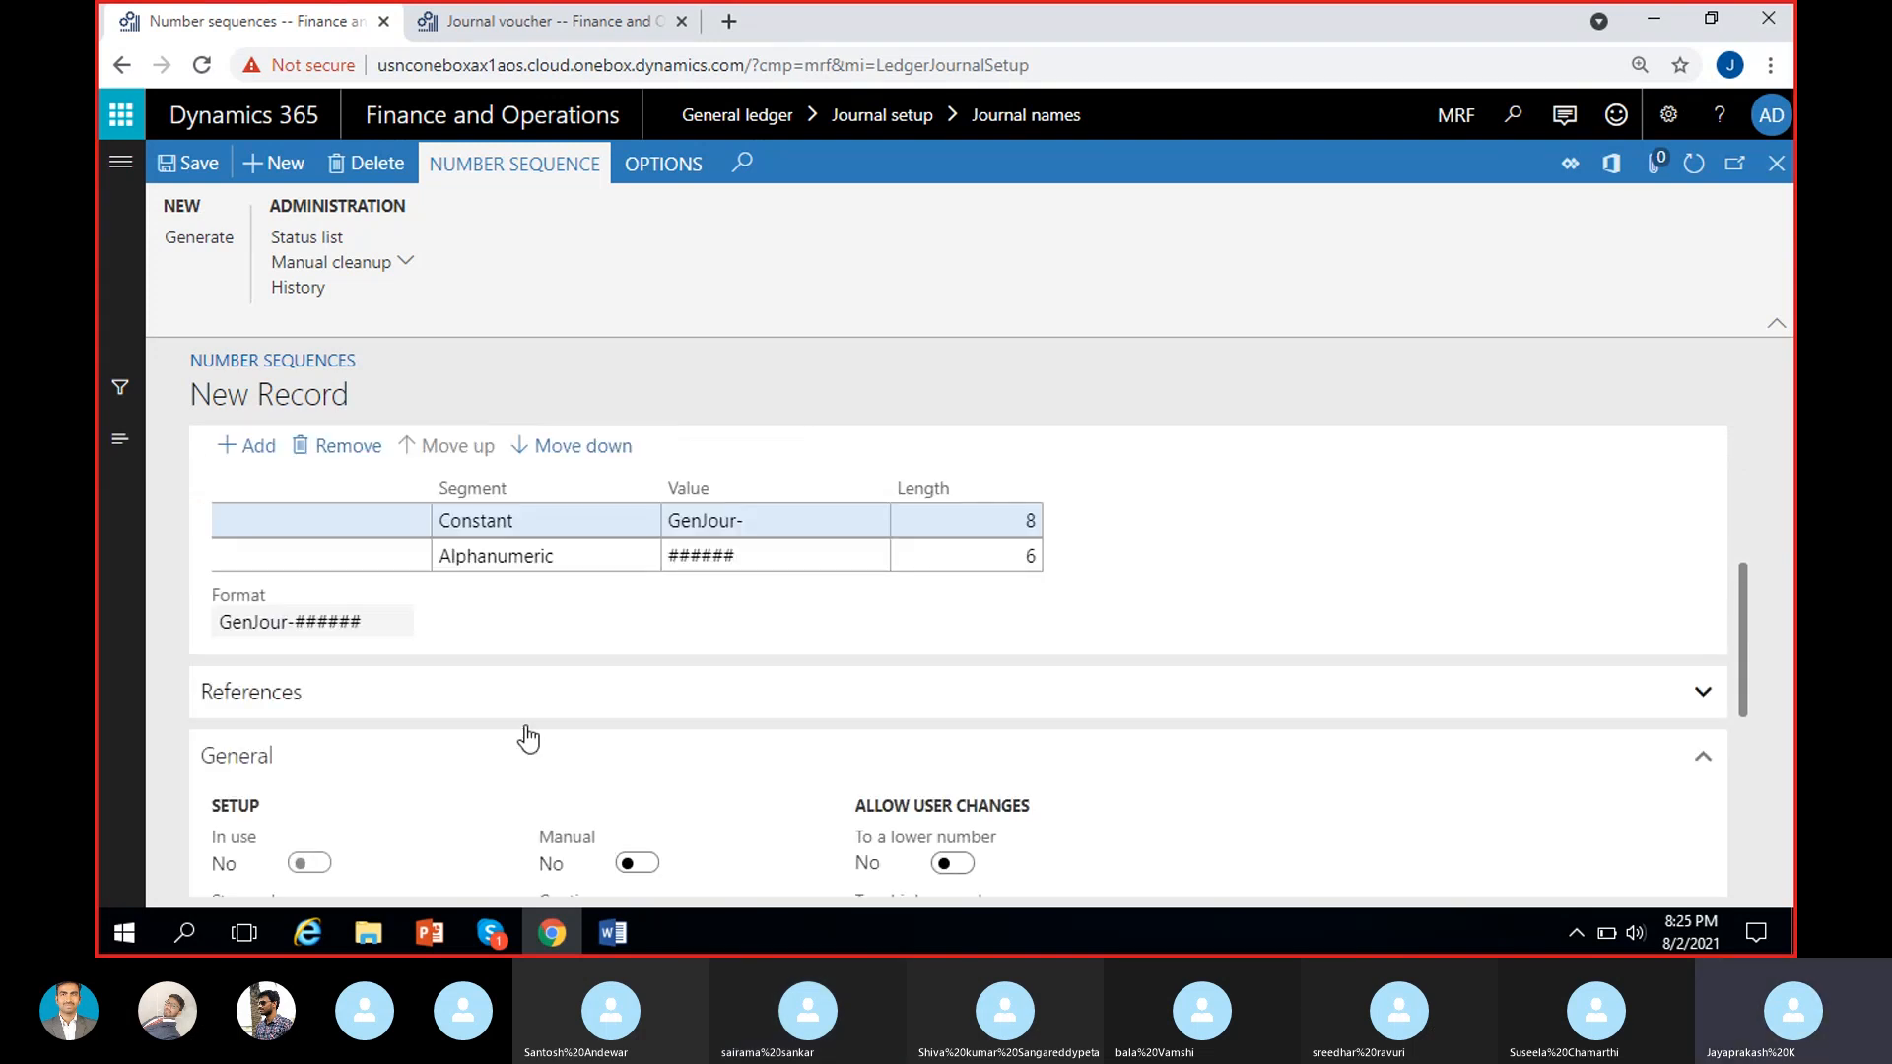
pyautogui.click(590, 669)
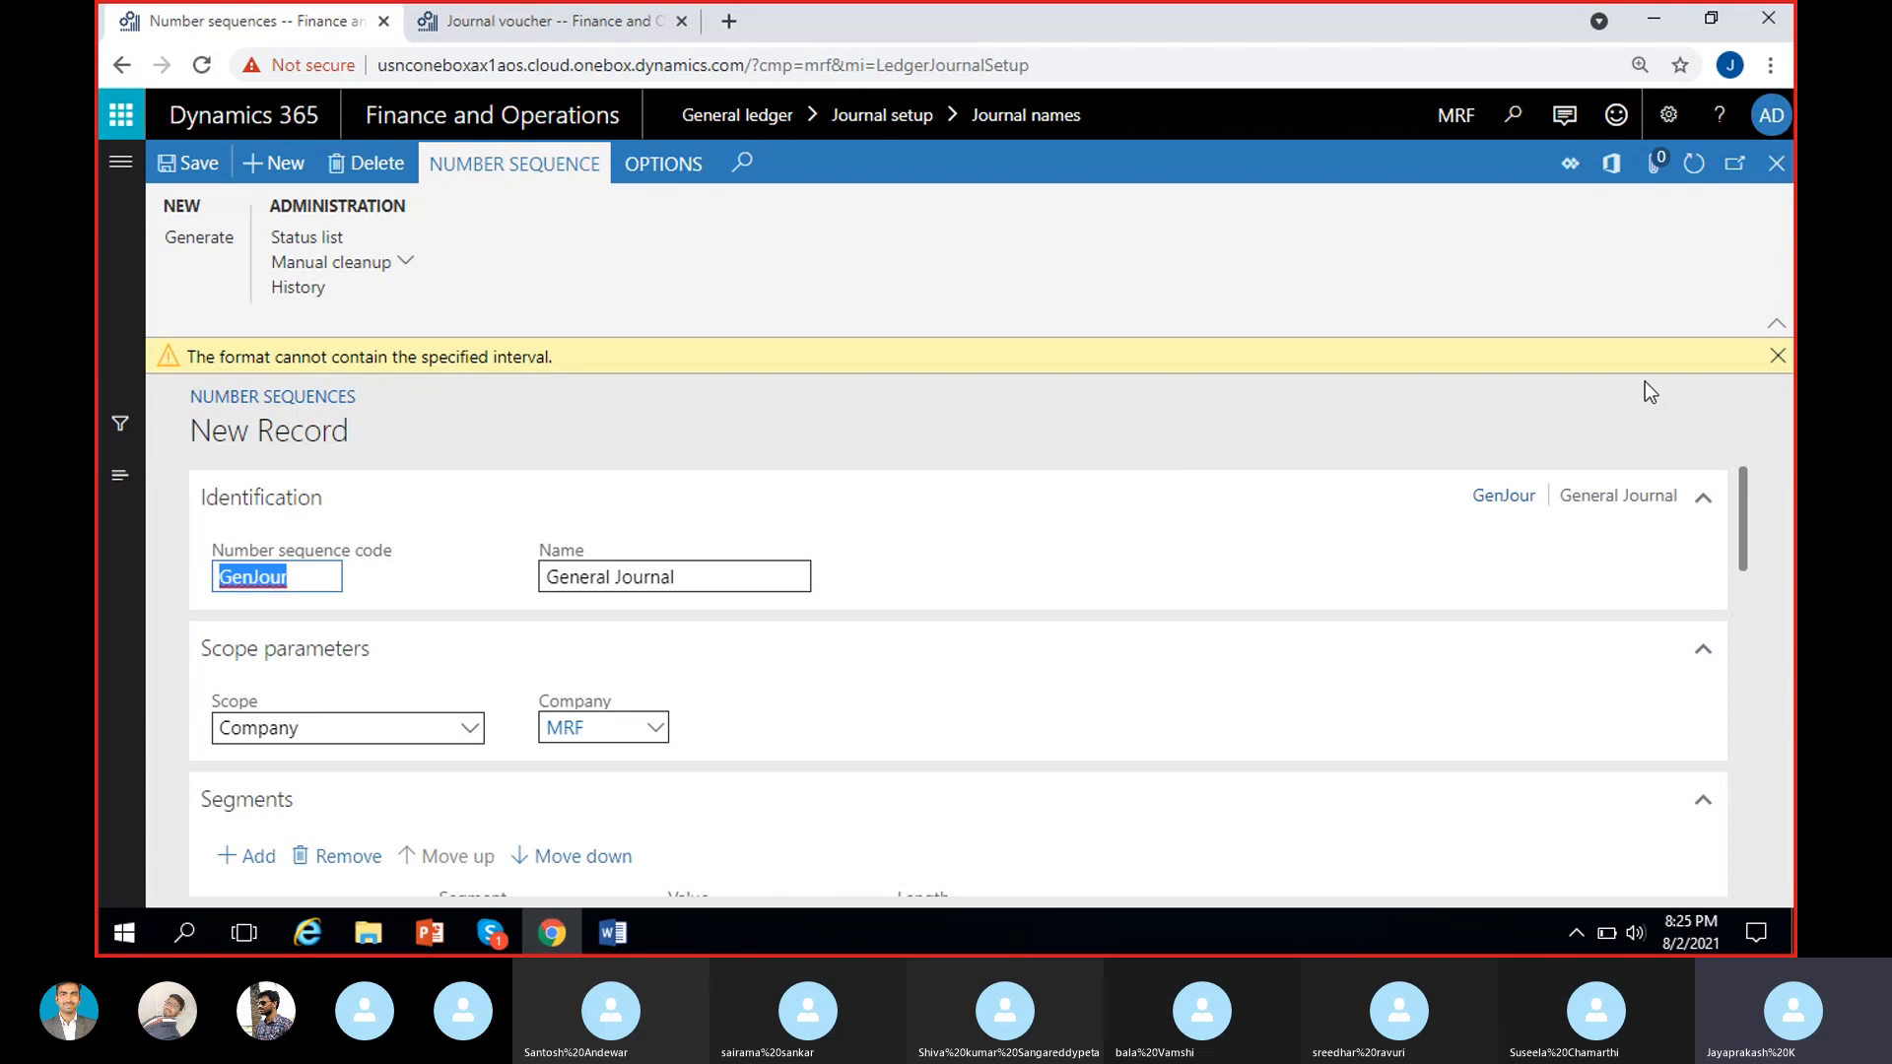
pyautogui.click(1778, 356)
pyautogui.scroll(-3, 1246, 612)
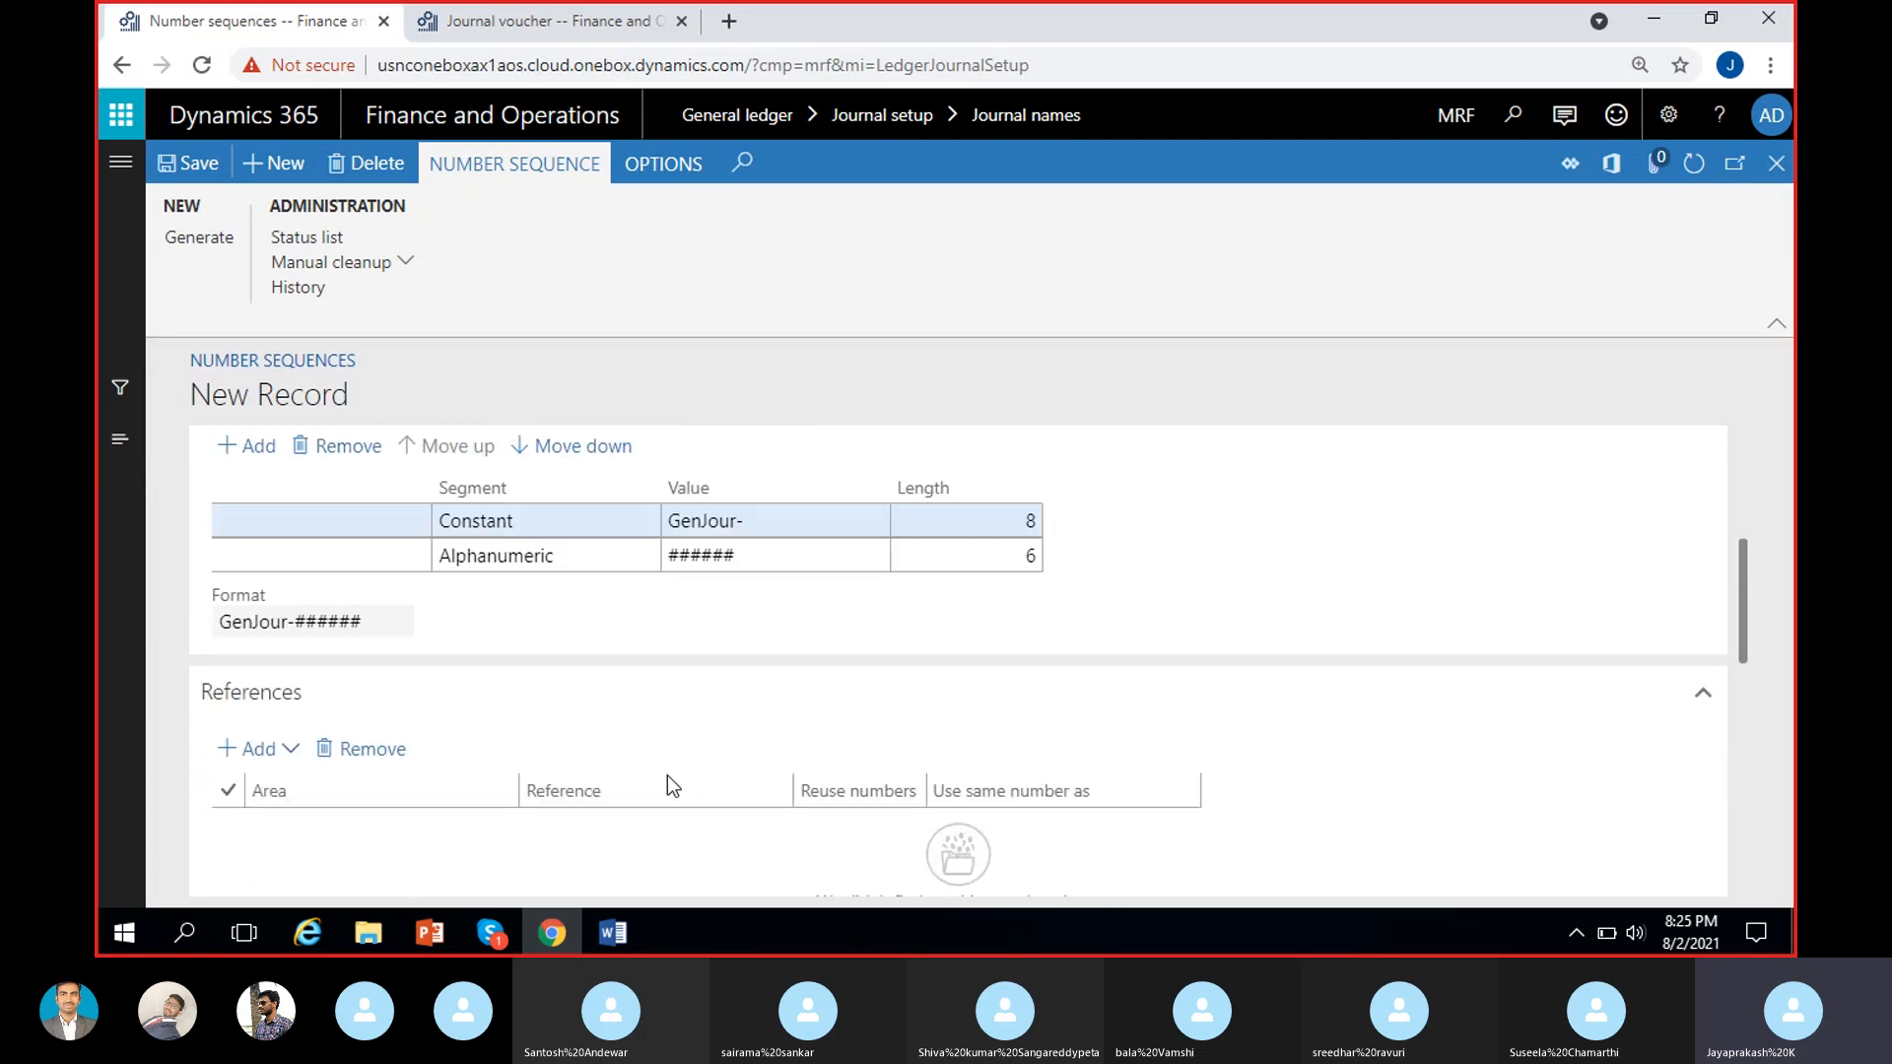
pyautogui.scroll(-3, 690, 781)
pyautogui.scroll(3, 719, 814)
pyautogui.click(421, 705)
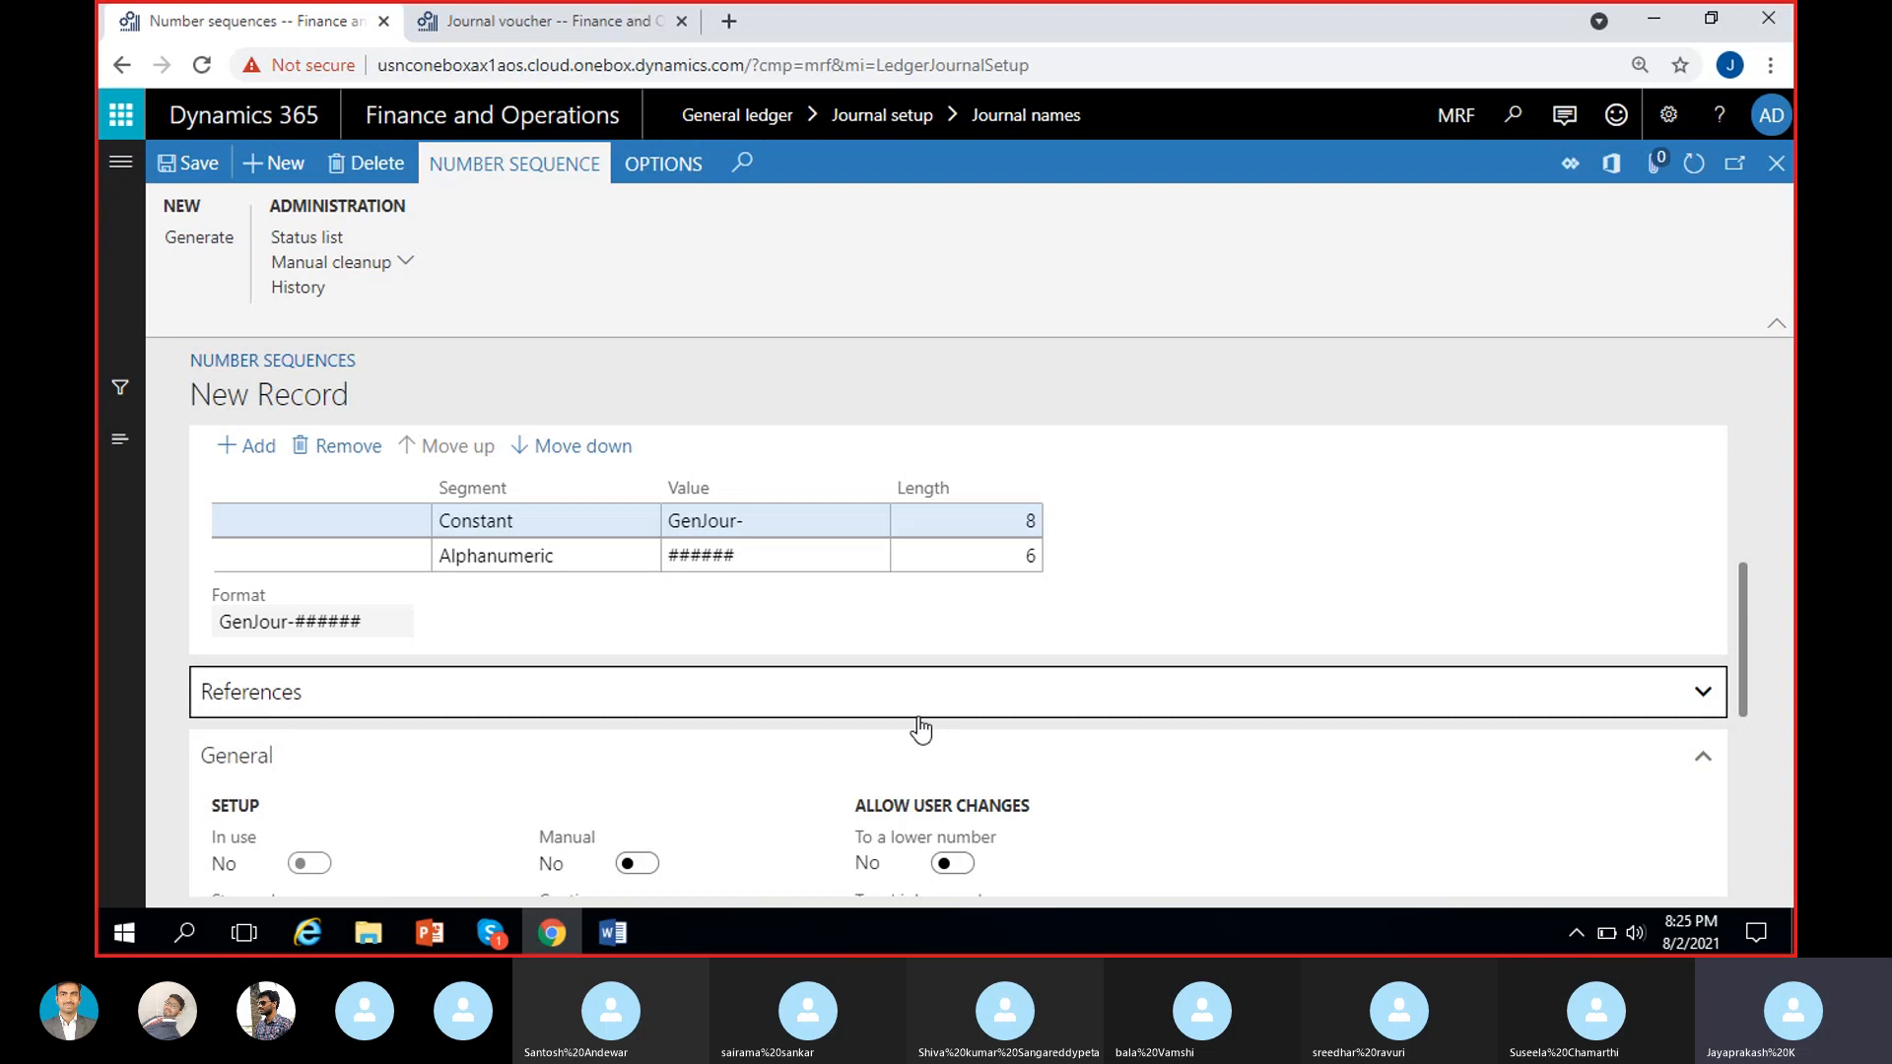
# Set the largest number in the General section's number allocation to 999999 to match the Alphanumeric segment's length.
pyautogui.scroll(1, 1119, 588)
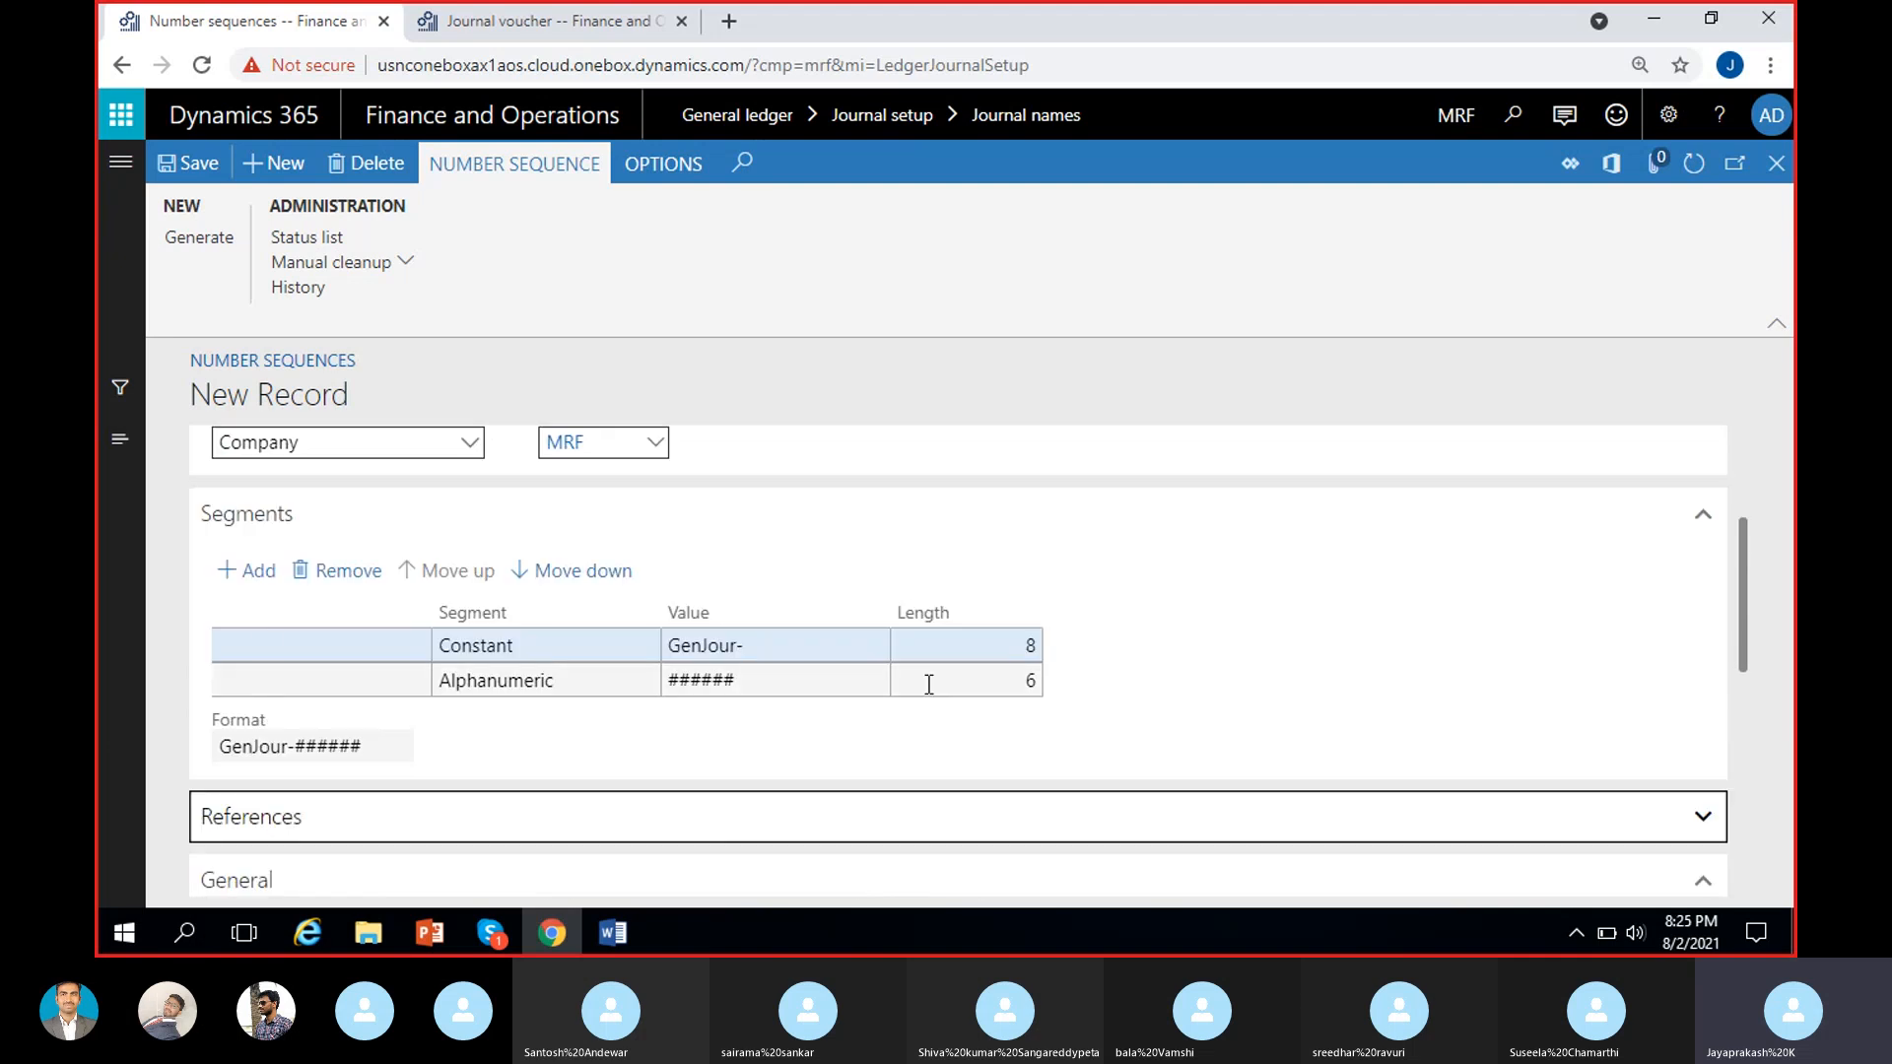
pyautogui.scroll(-1, 912, 722)
pyautogui.scroll(-2, 913, 731)
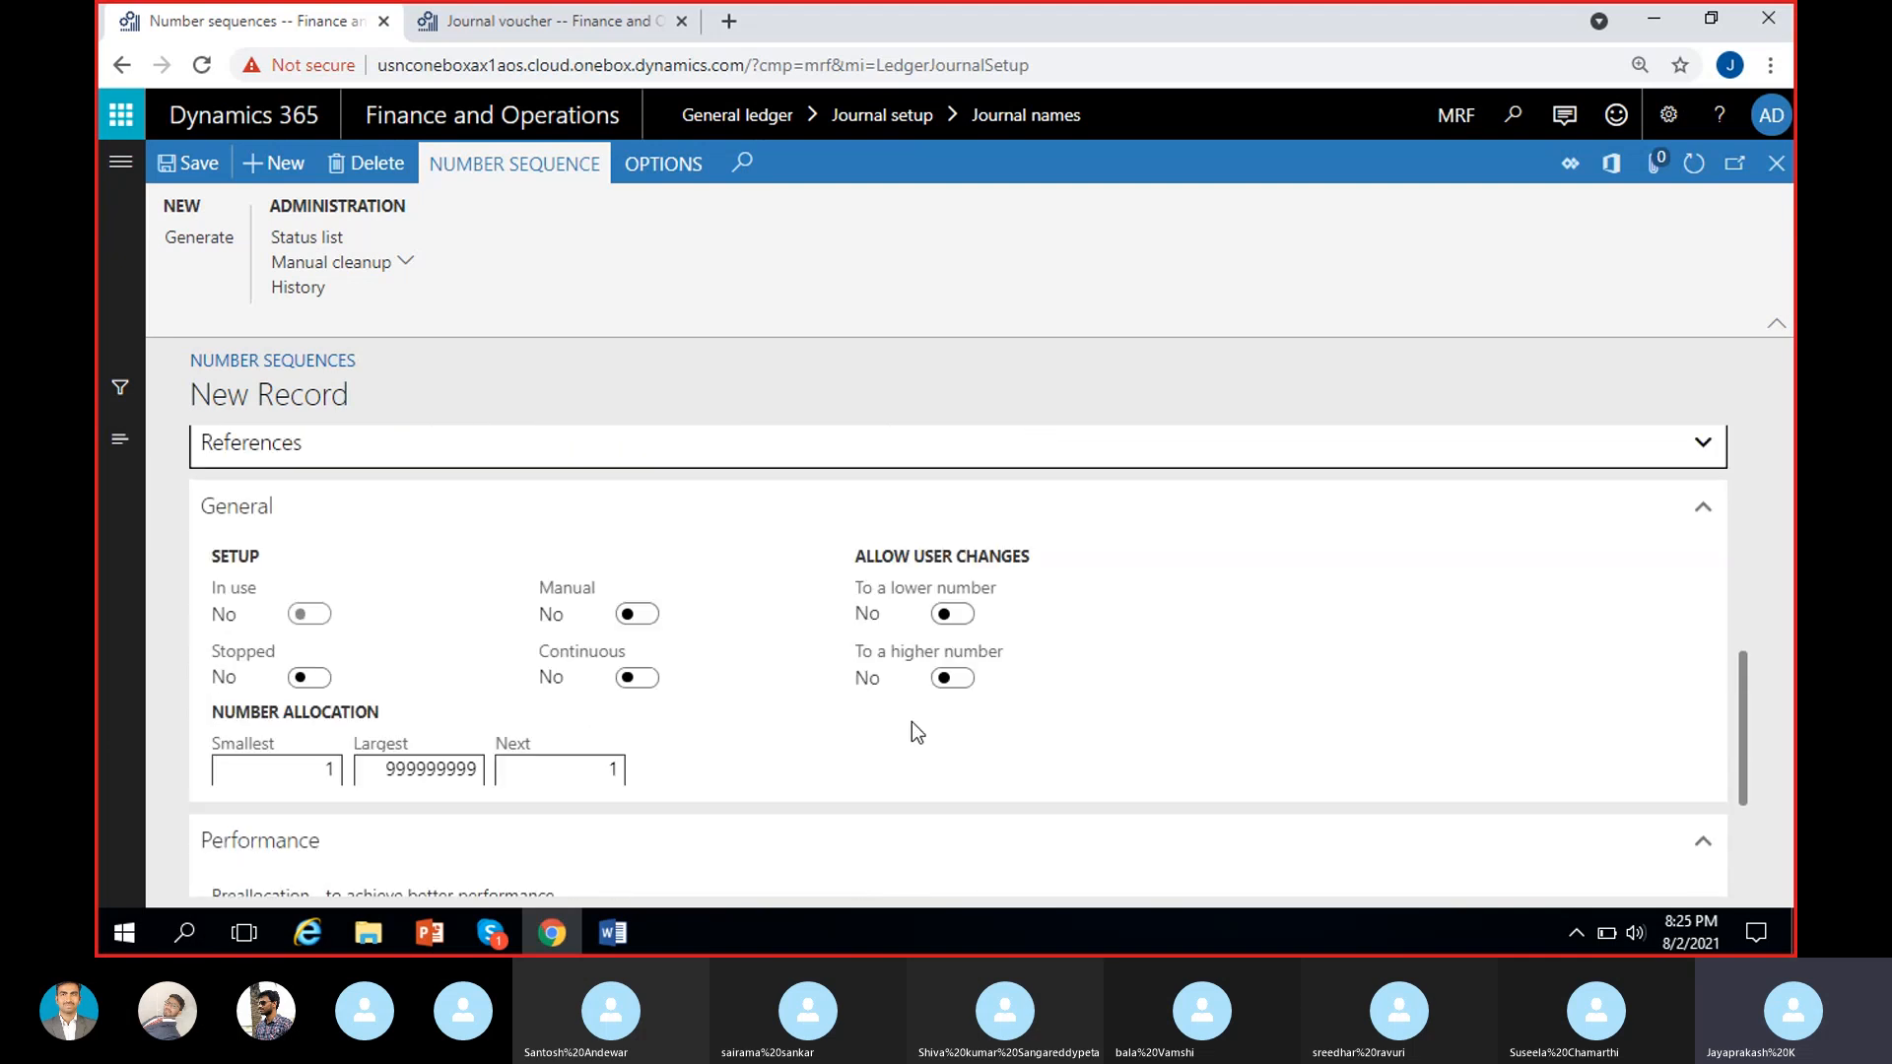
pyautogui.click(300, 773)
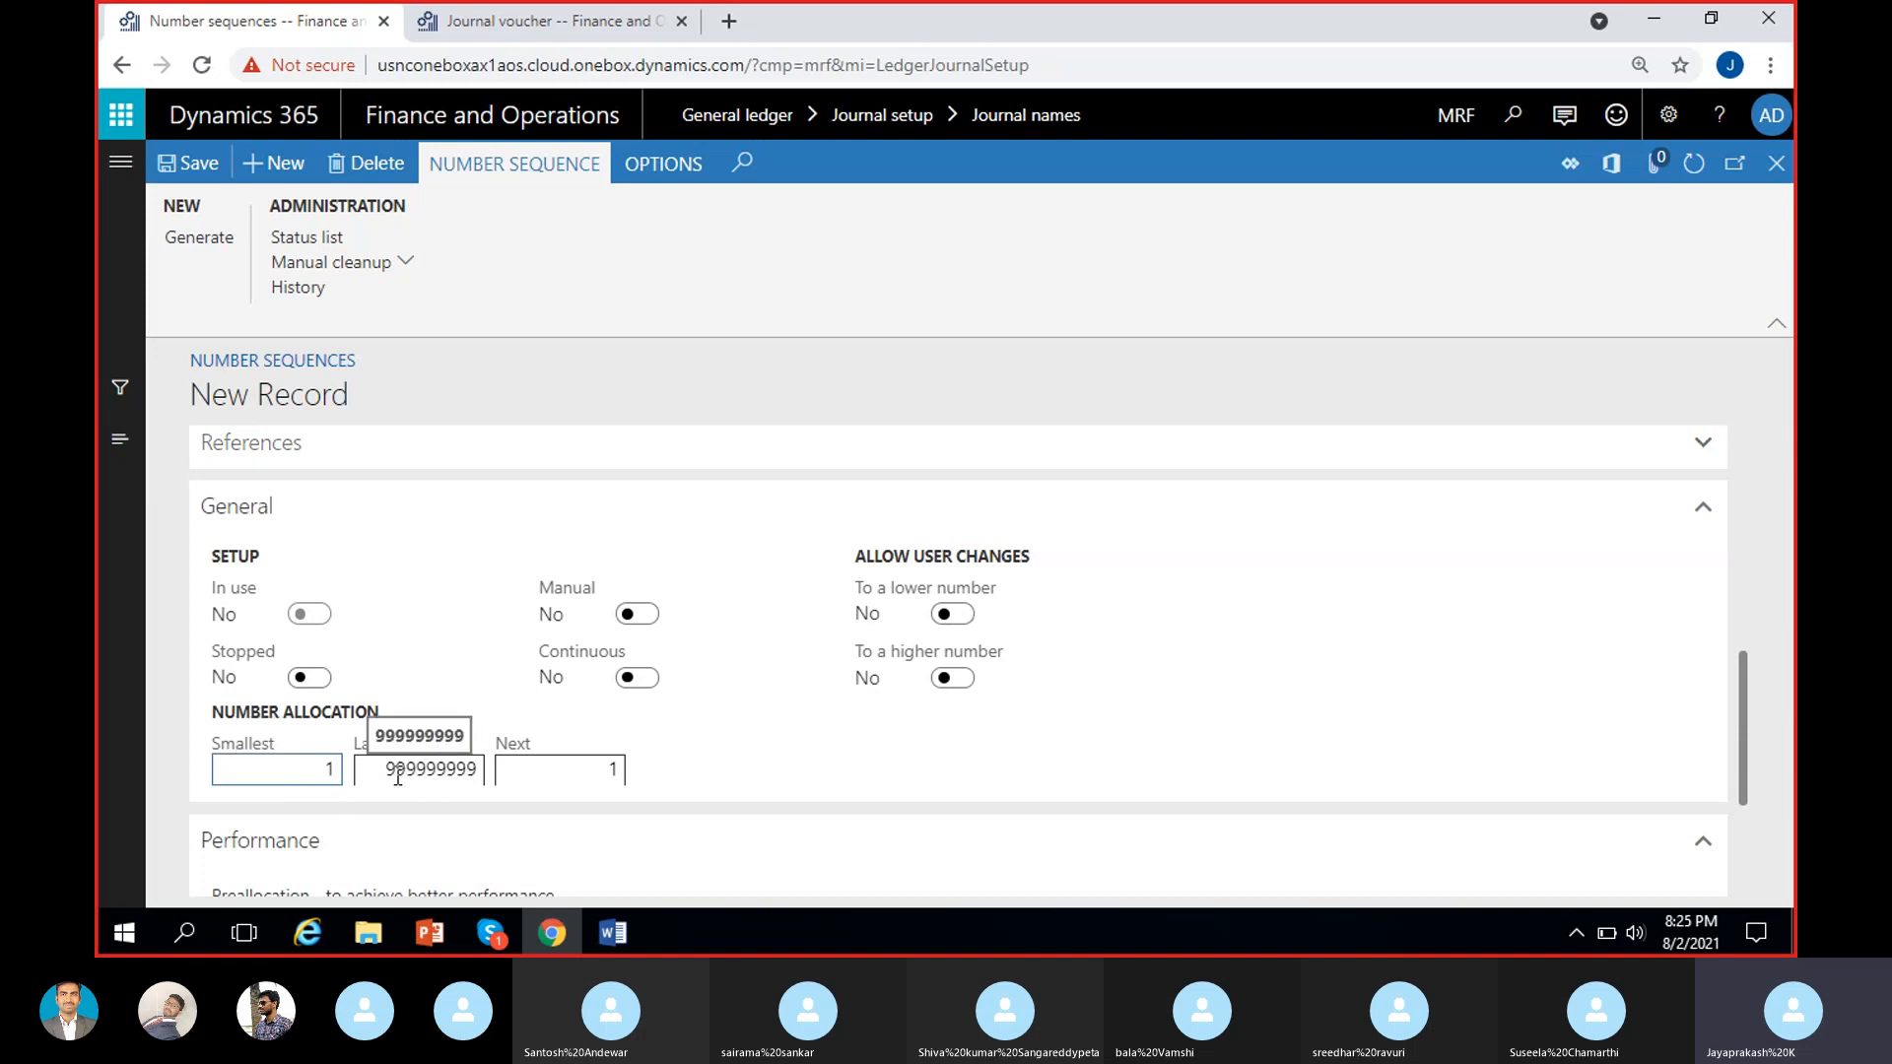
pyautogui.scroll(4, 765, 709)
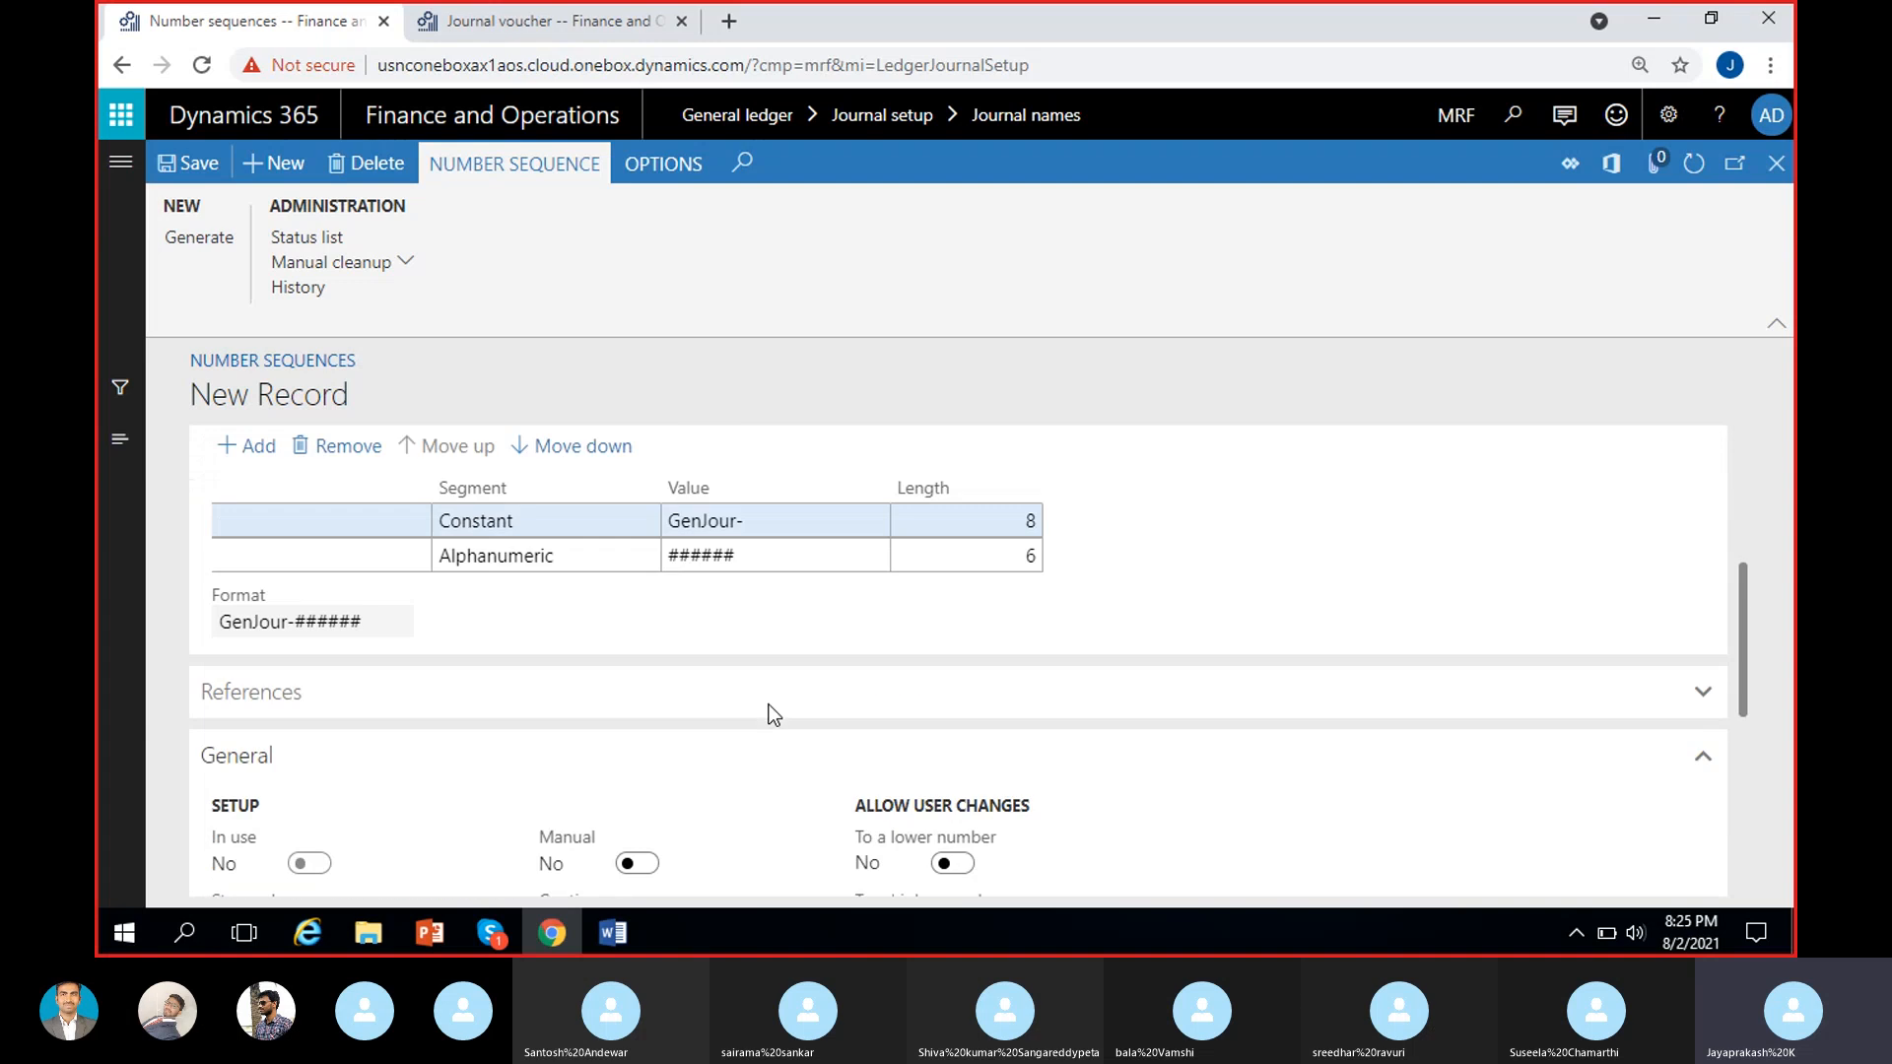
pyautogui.scroll(-4, 991, 690)
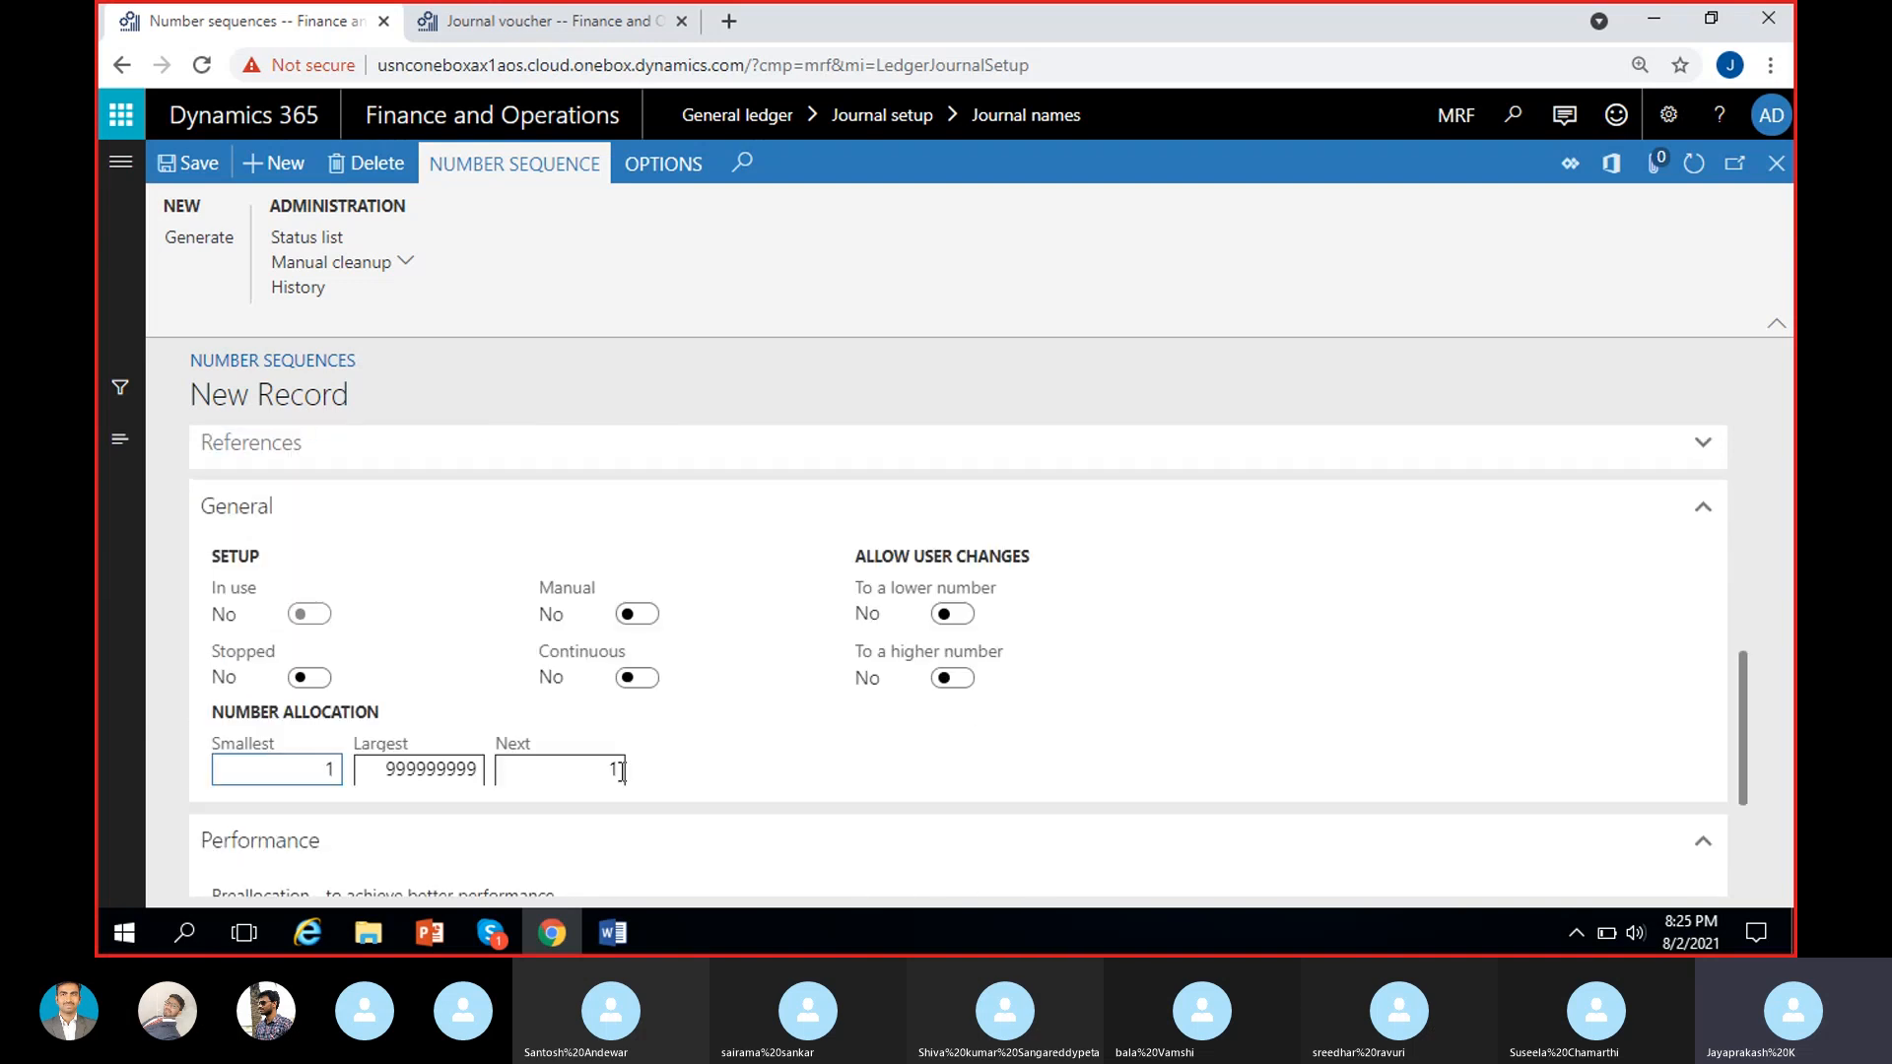
pyautogui.click(481, 771)
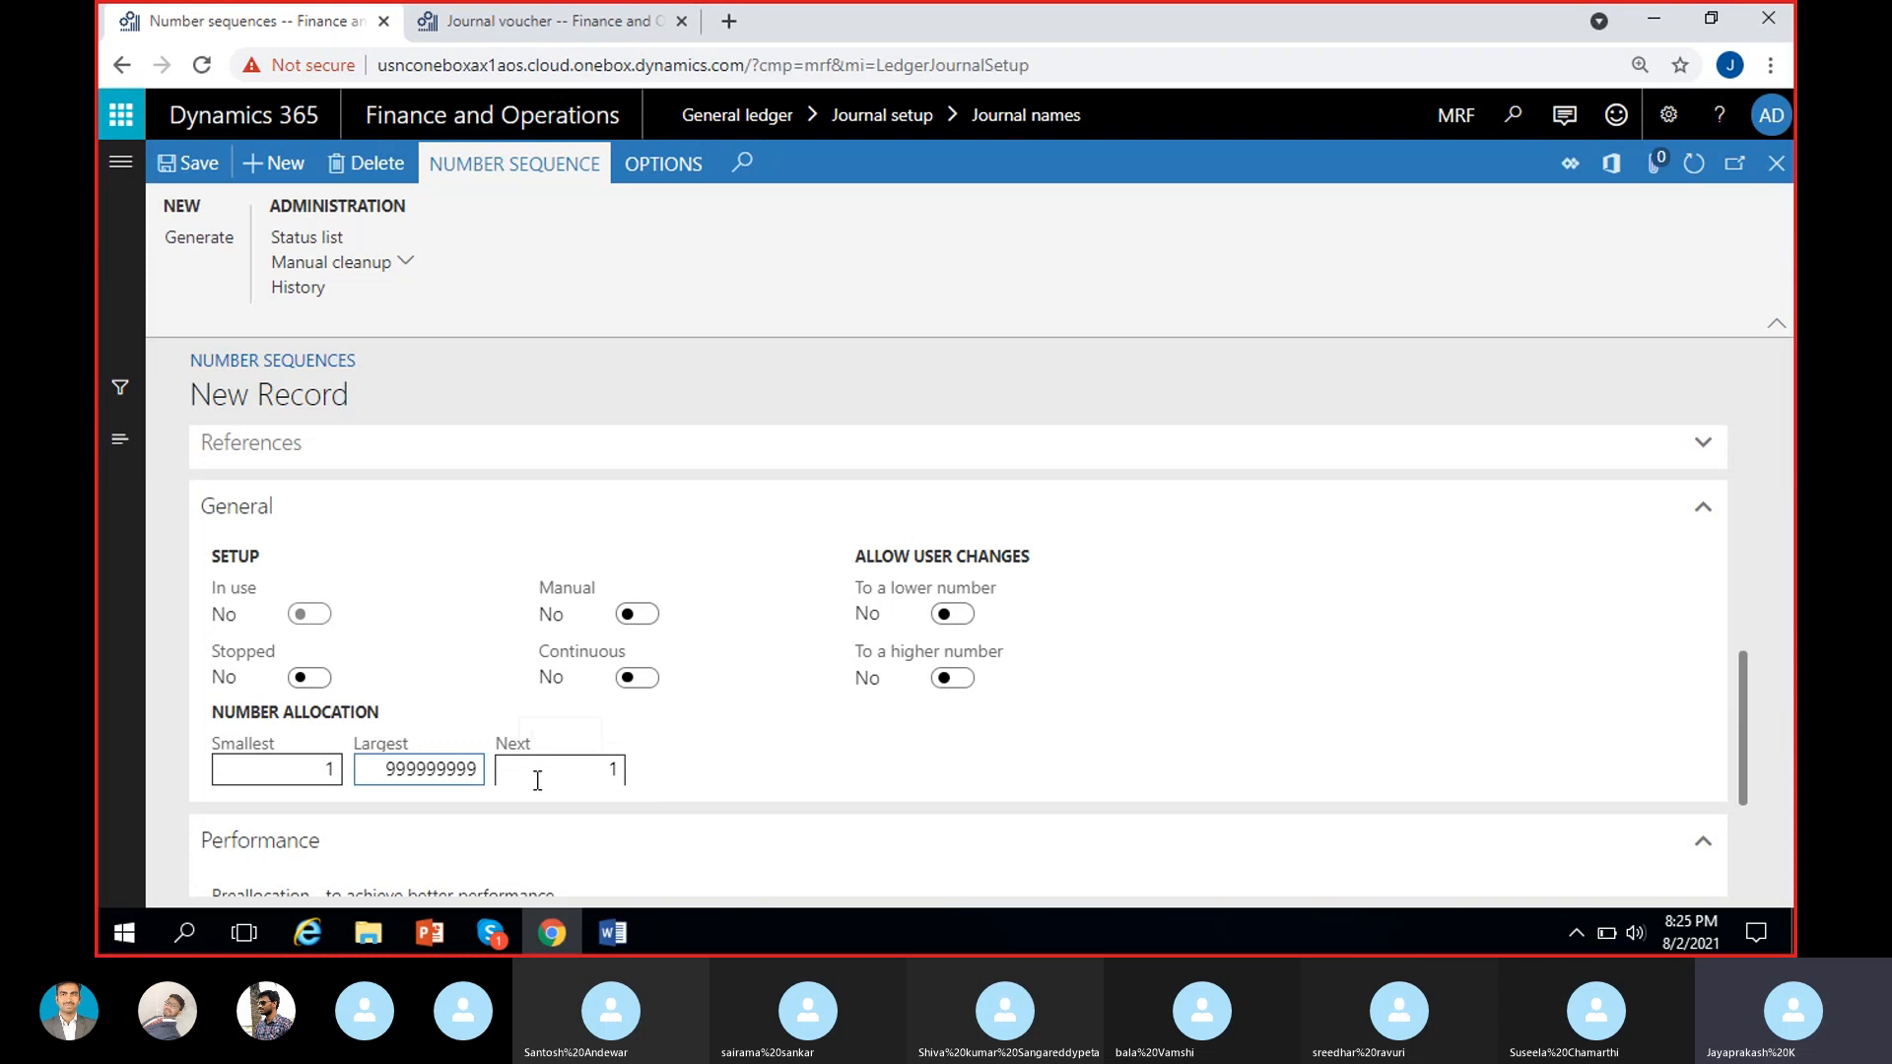
pyautogui.press('BackSpace')
pyautogui.press('BackSpace')
pyautogui.press('BackSpace')
pyautogui.moveTo(447, 739); pyautogui.dragTo(430, 773)
pyautogui.click(446, 759)
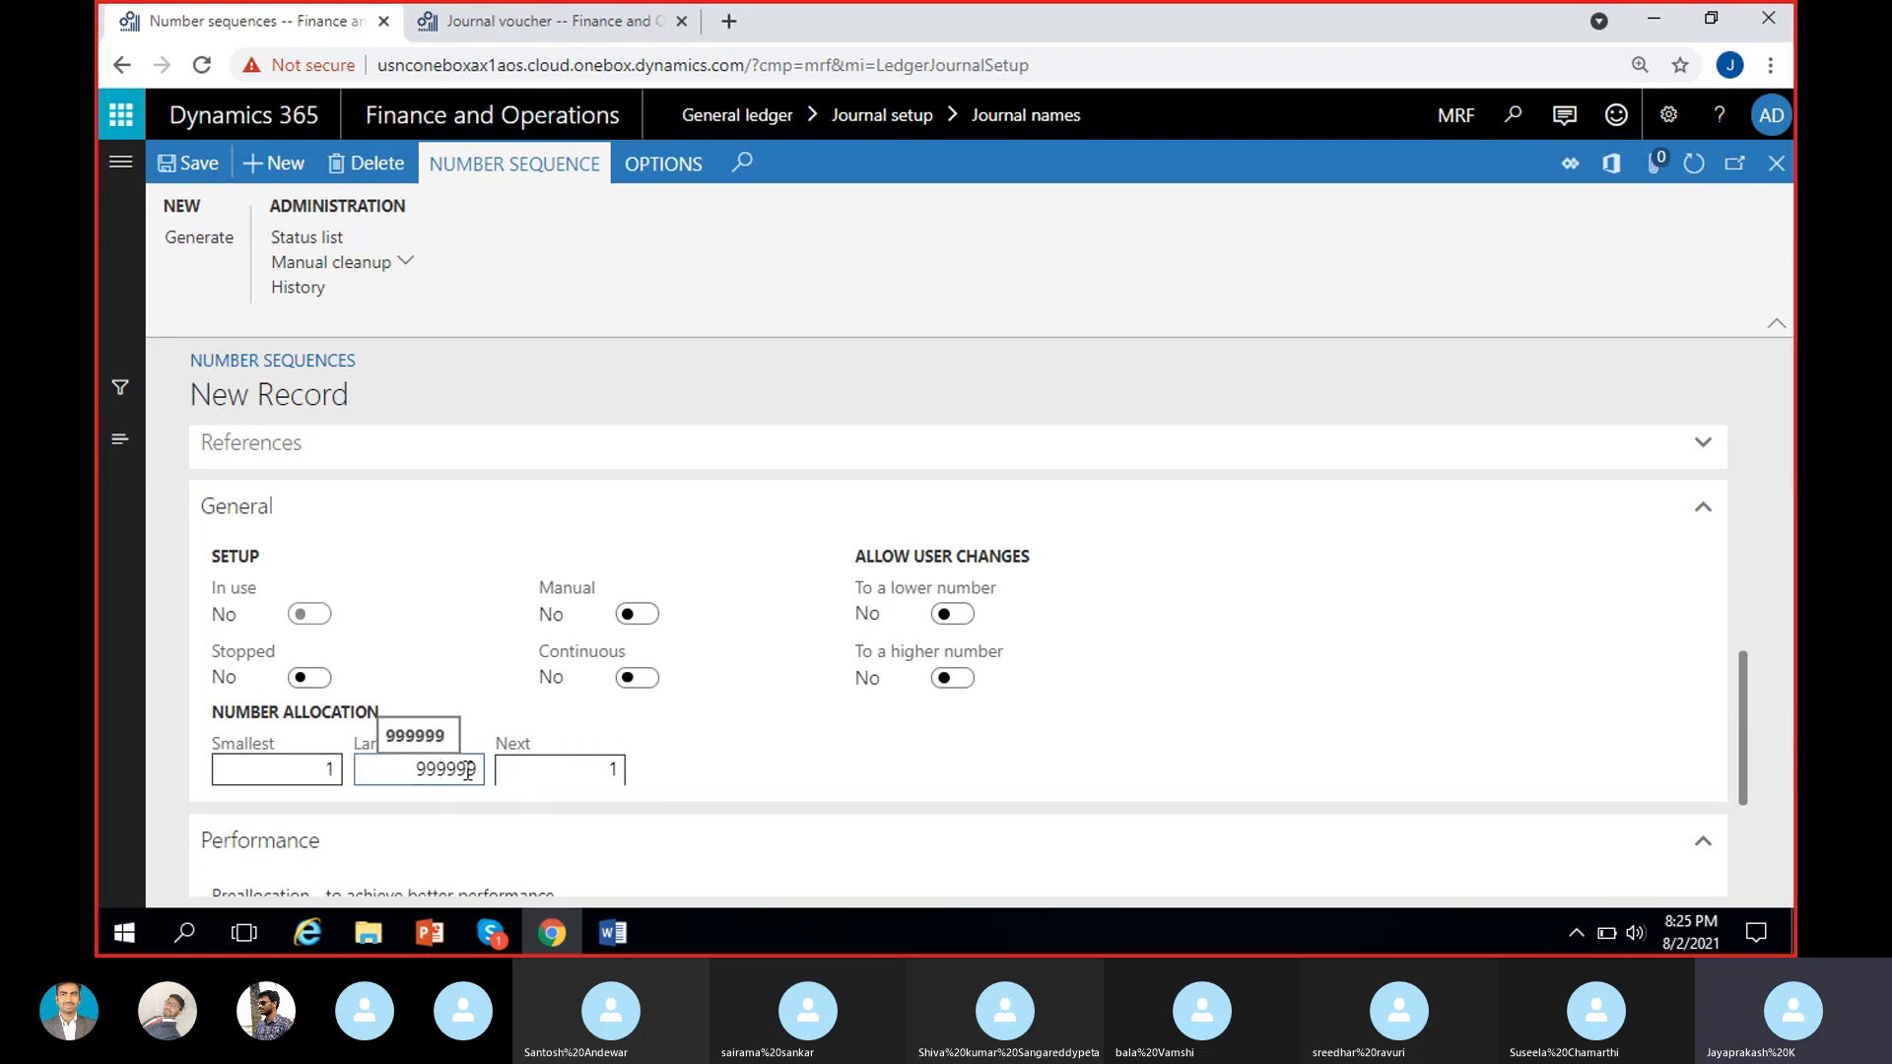
pyautogui.click(306, 766)
pyautogui.click(405, 777)
pyautogui.click(481, 729)
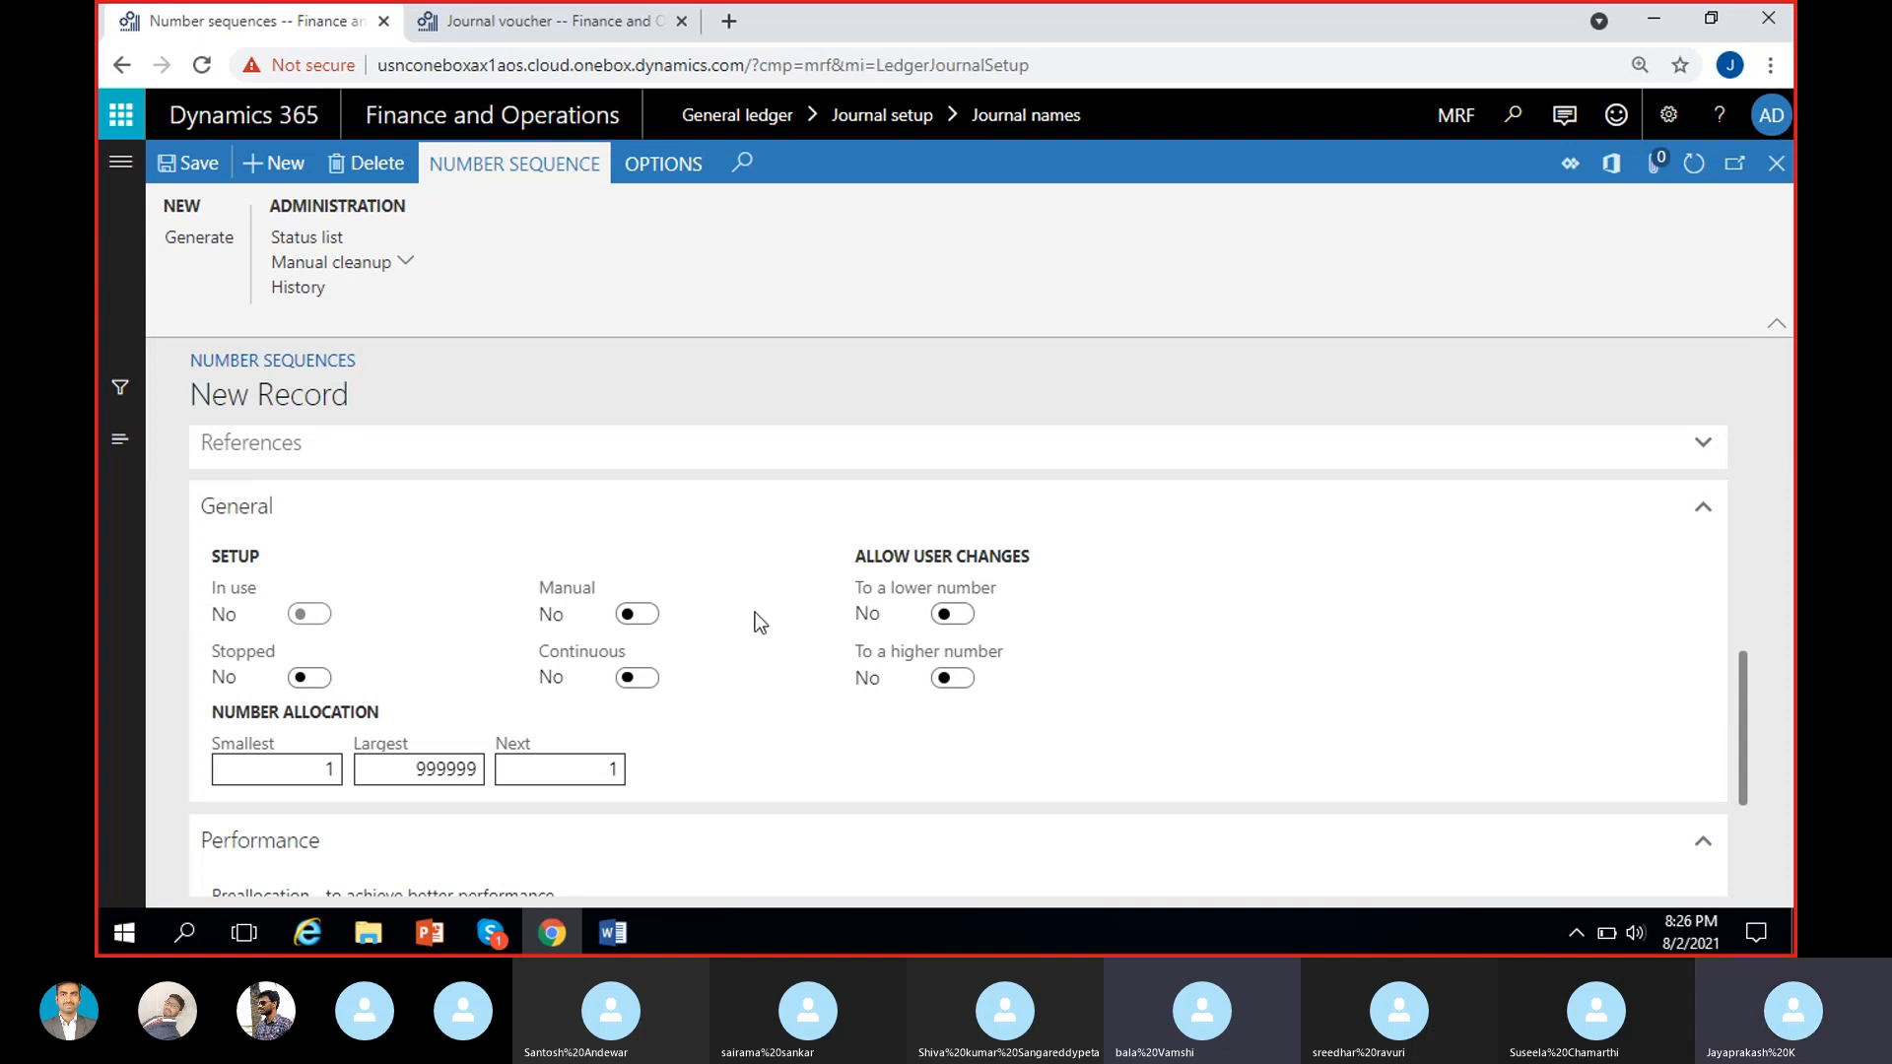
# Compare the Alphanumeric segment's number signs with the smallest, largest and next numbers in the number allocation.
pyautogui.scroll(2, 786, 625)
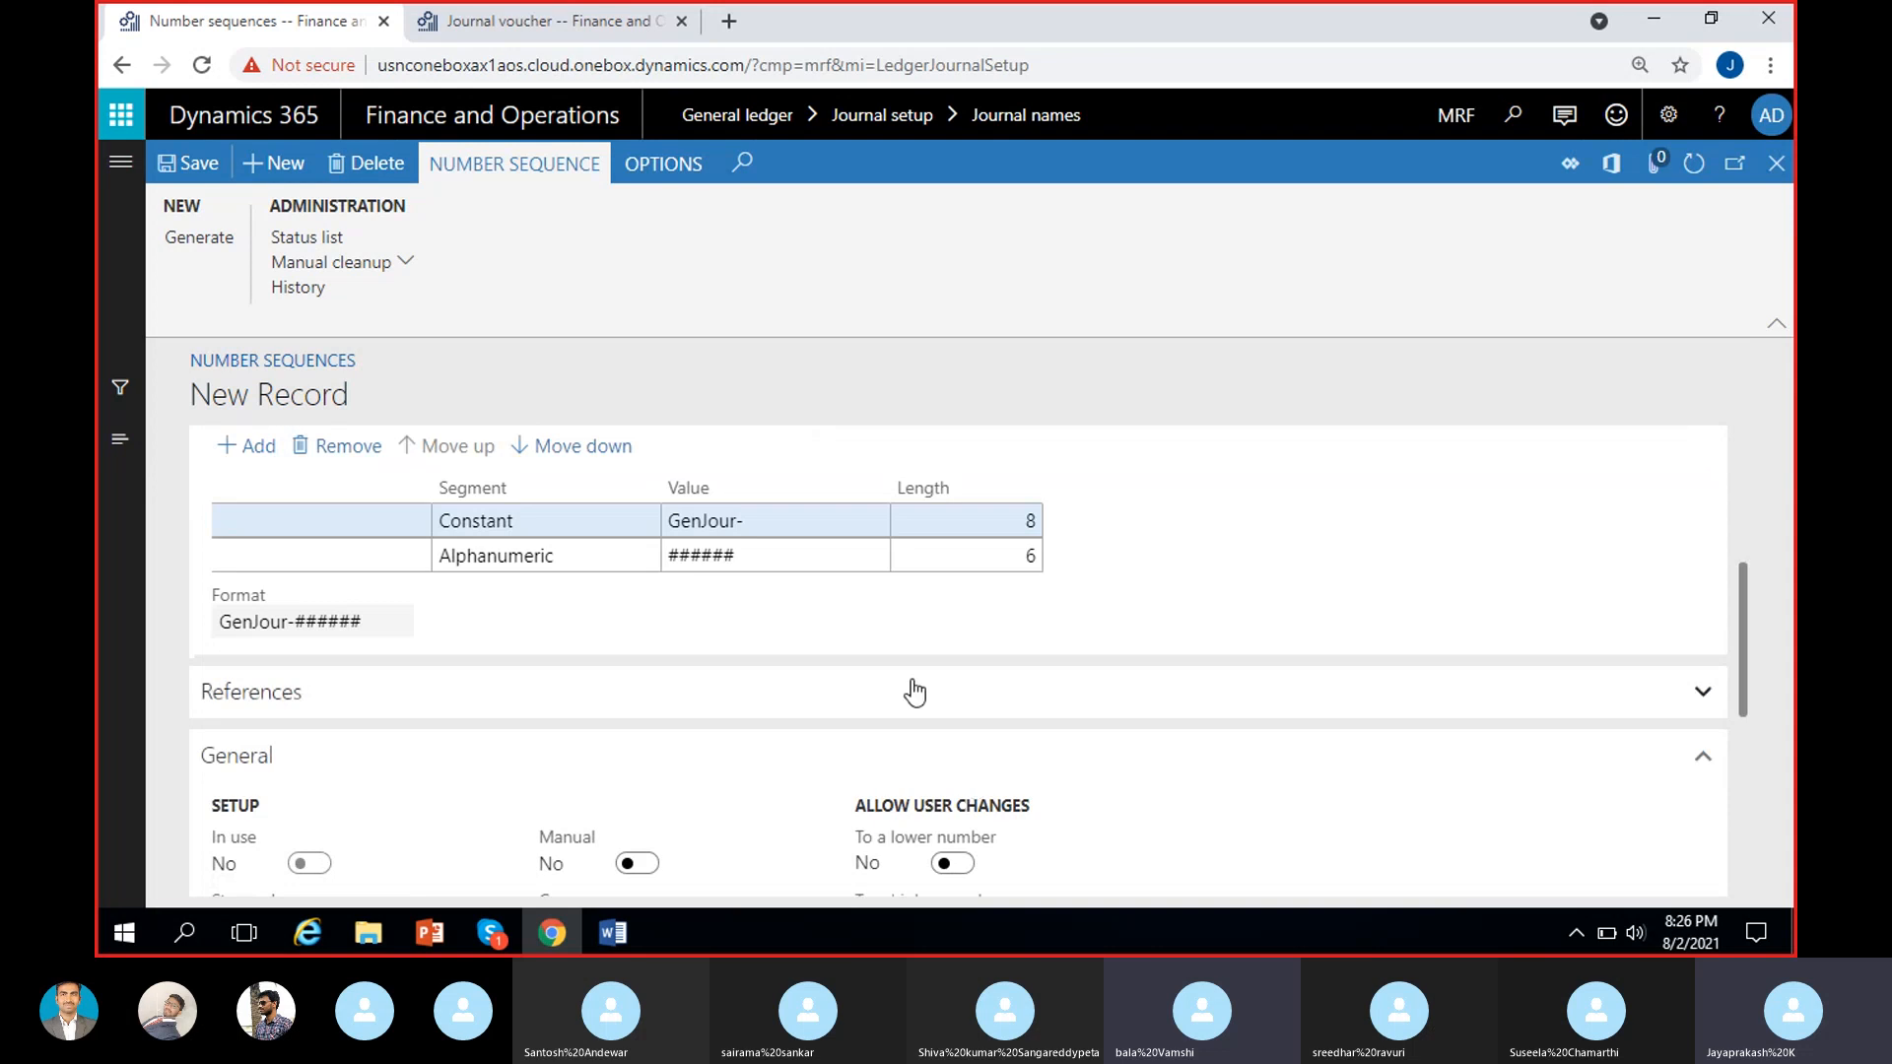
pyautogui.scroll(-2, 915, 686)
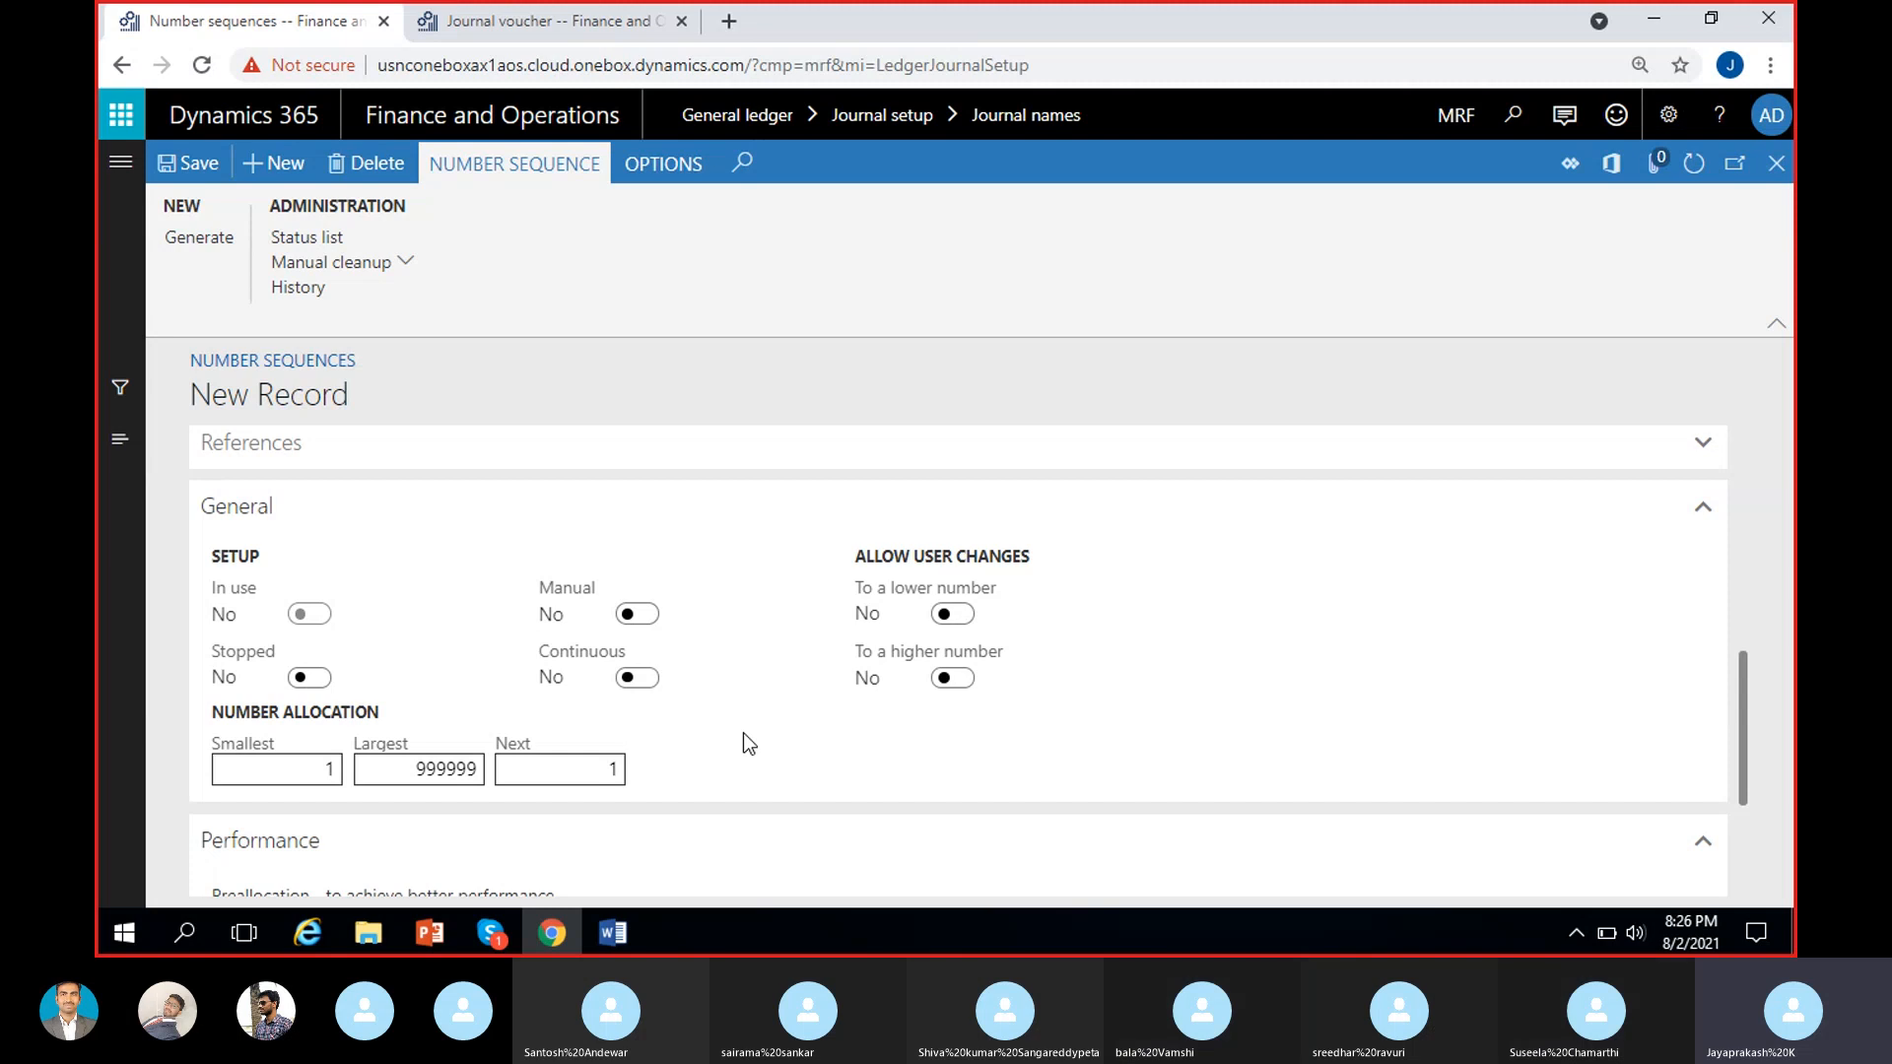
pyautogui.scroll(3, 743, 731)
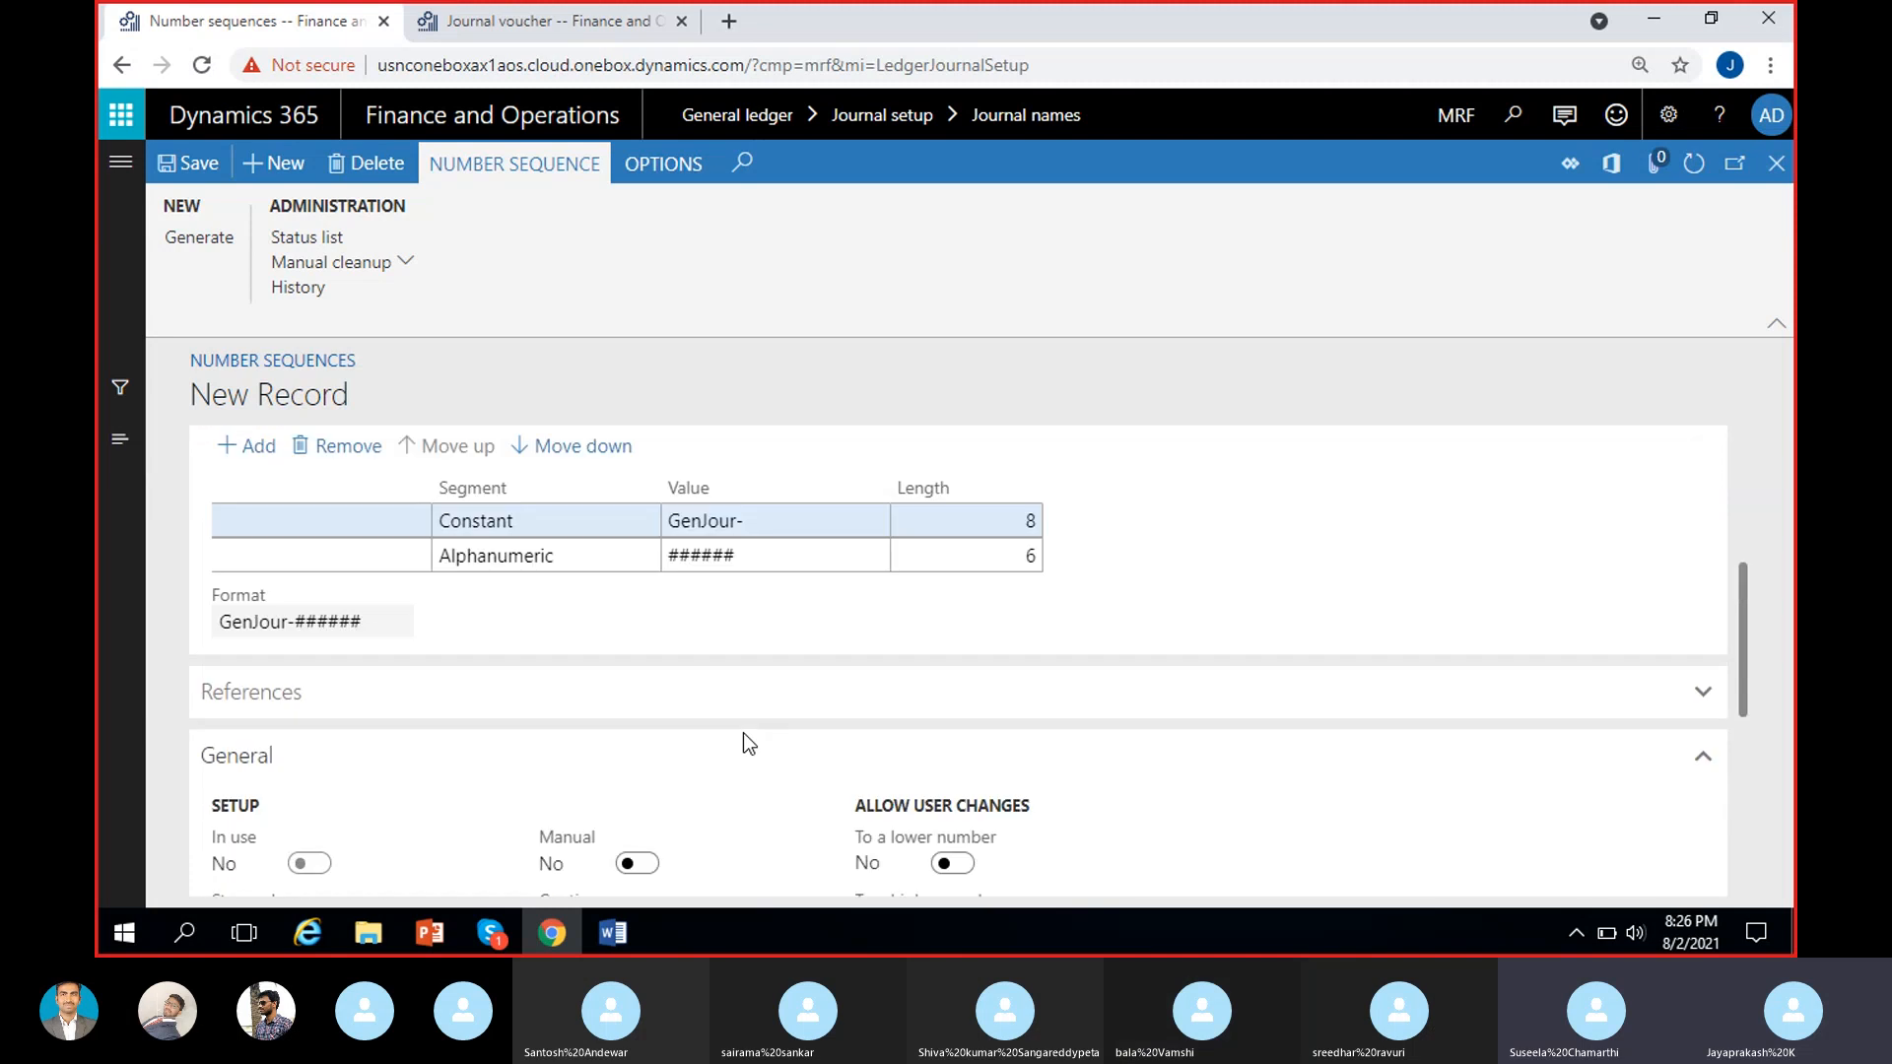
pyautogui.scroll(-3, 743, 731)
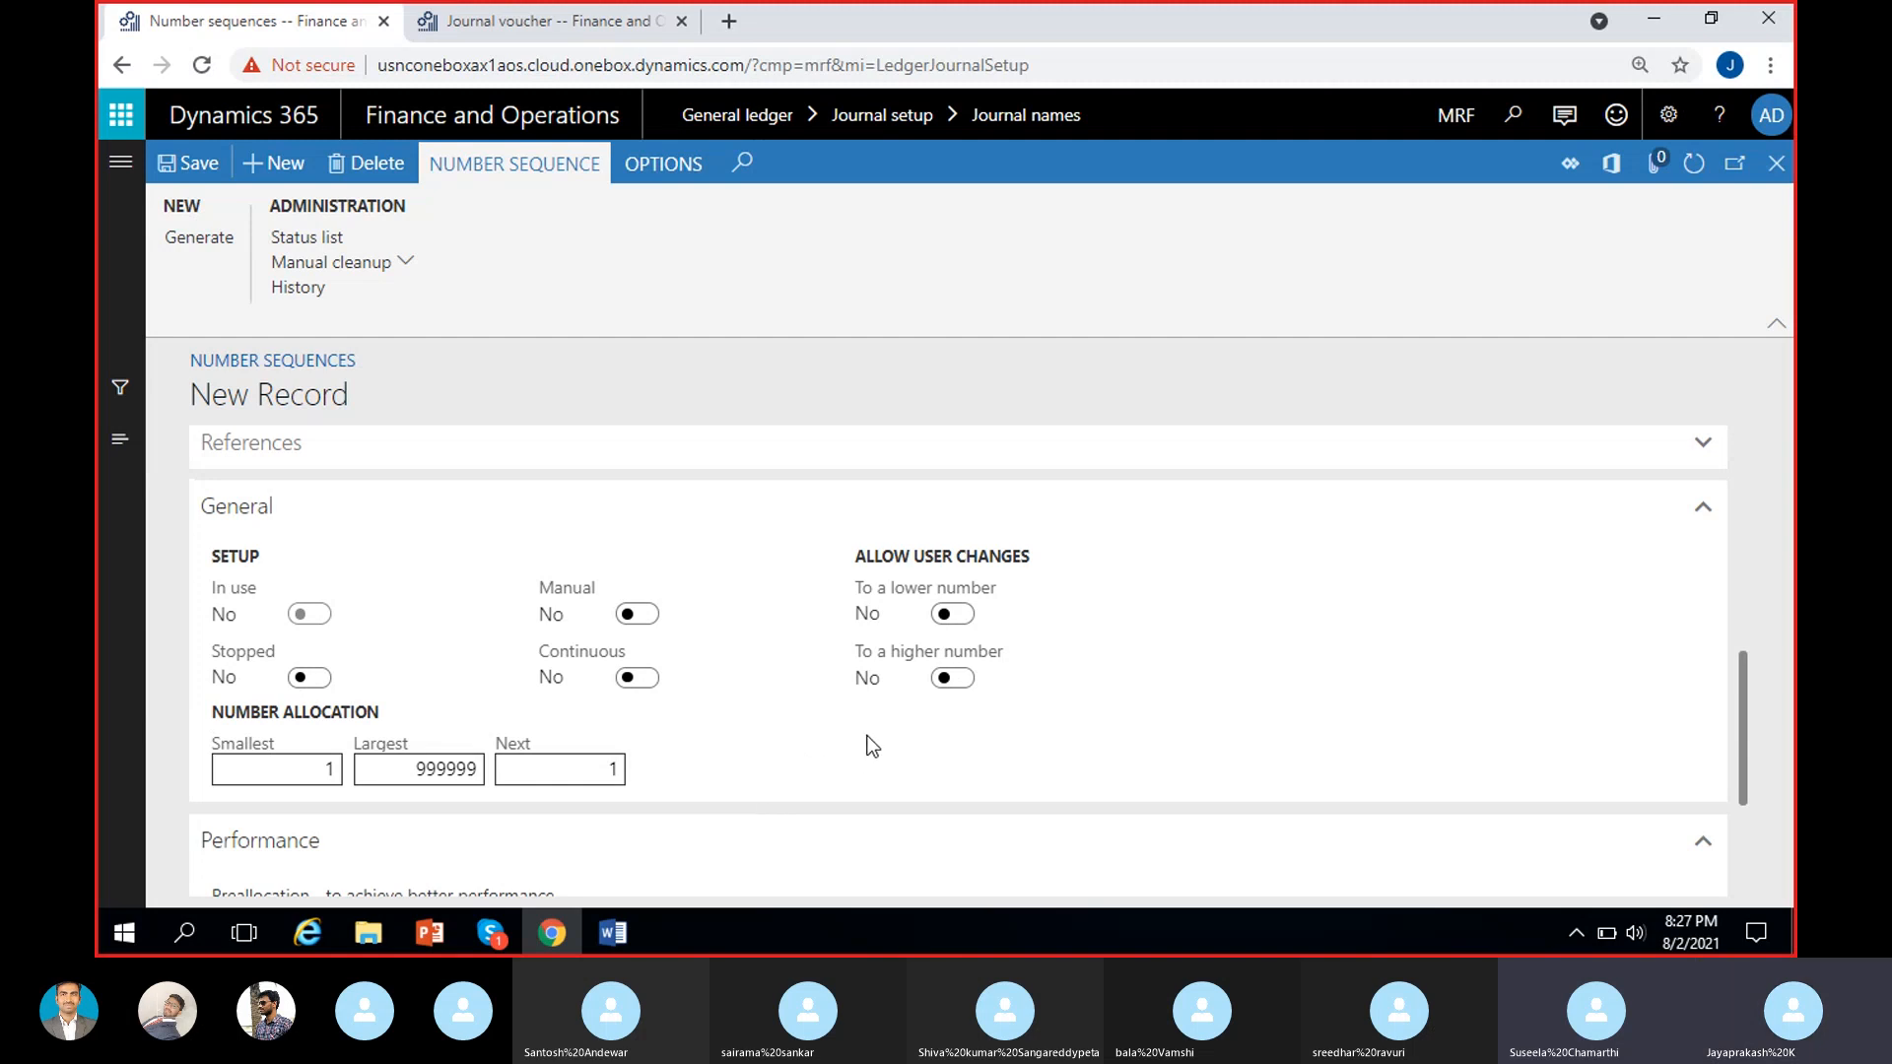
pyautogui.scroll(3, 857, 735)
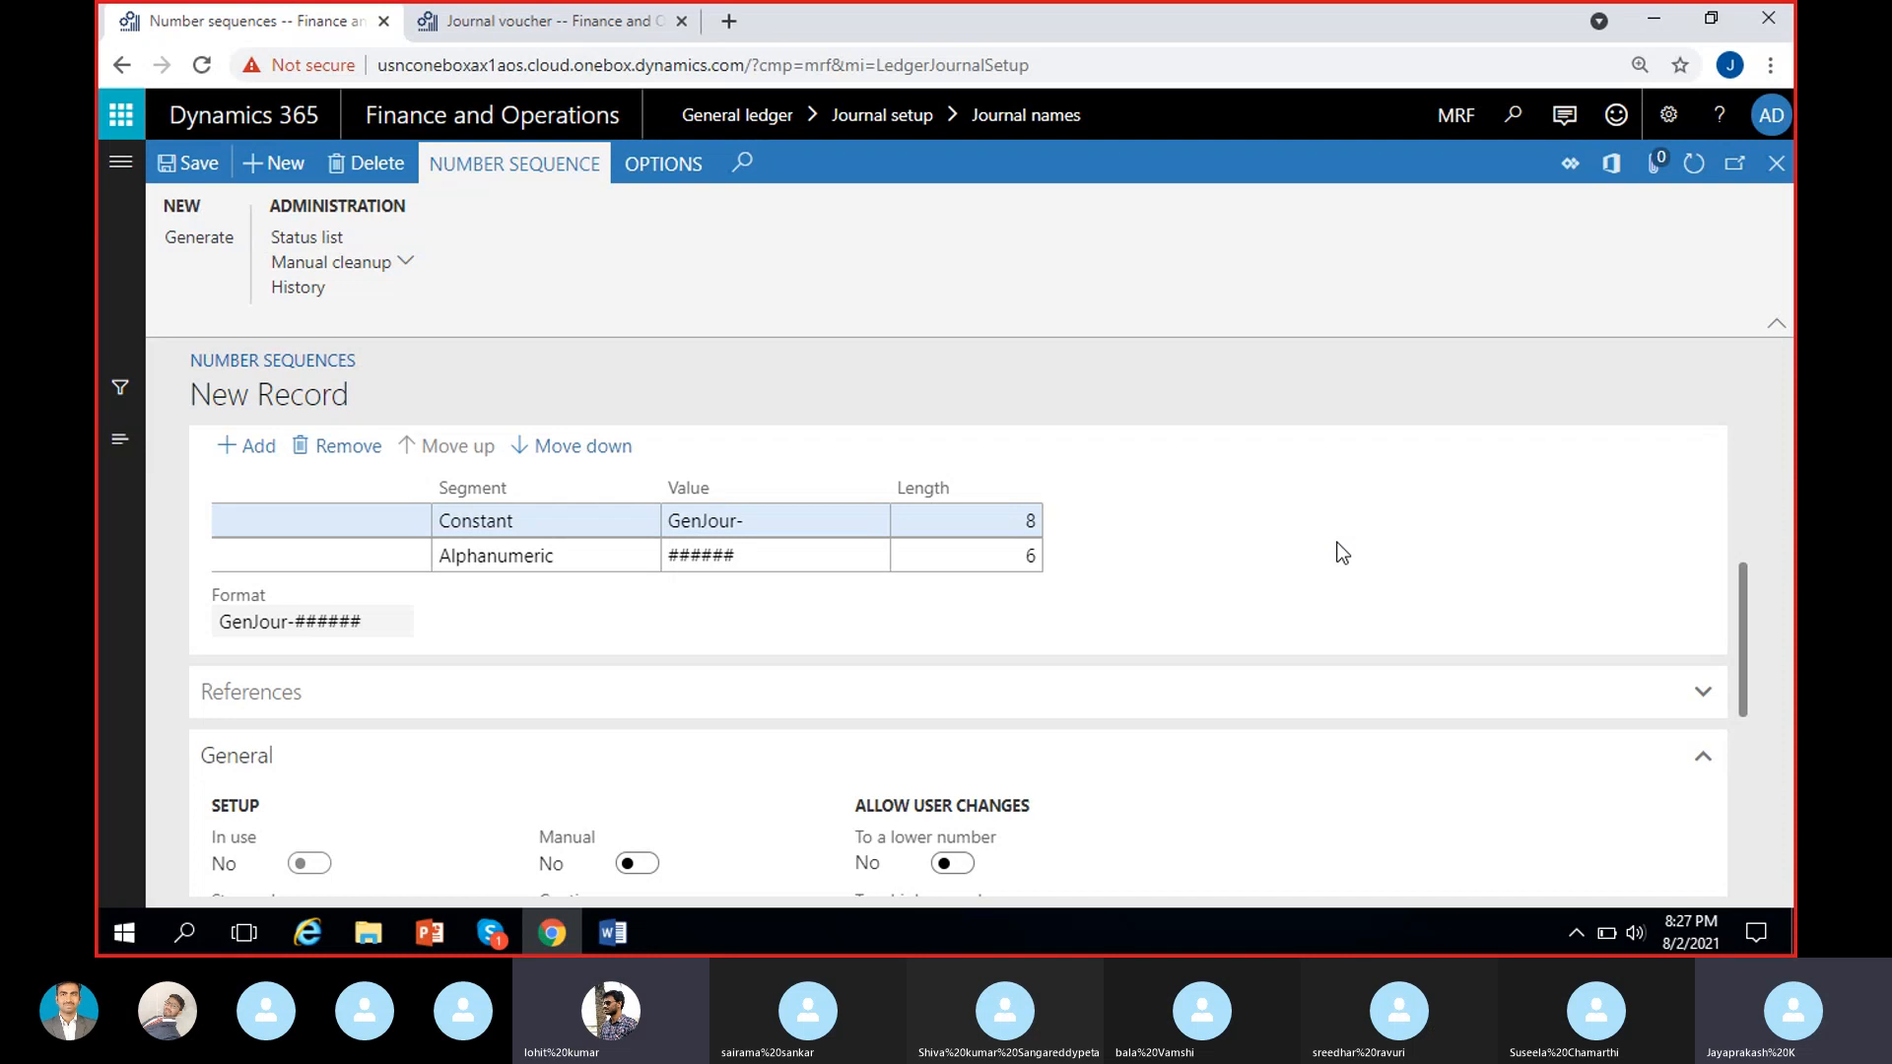
pyautogui.scroll(-3, 1327, 545)
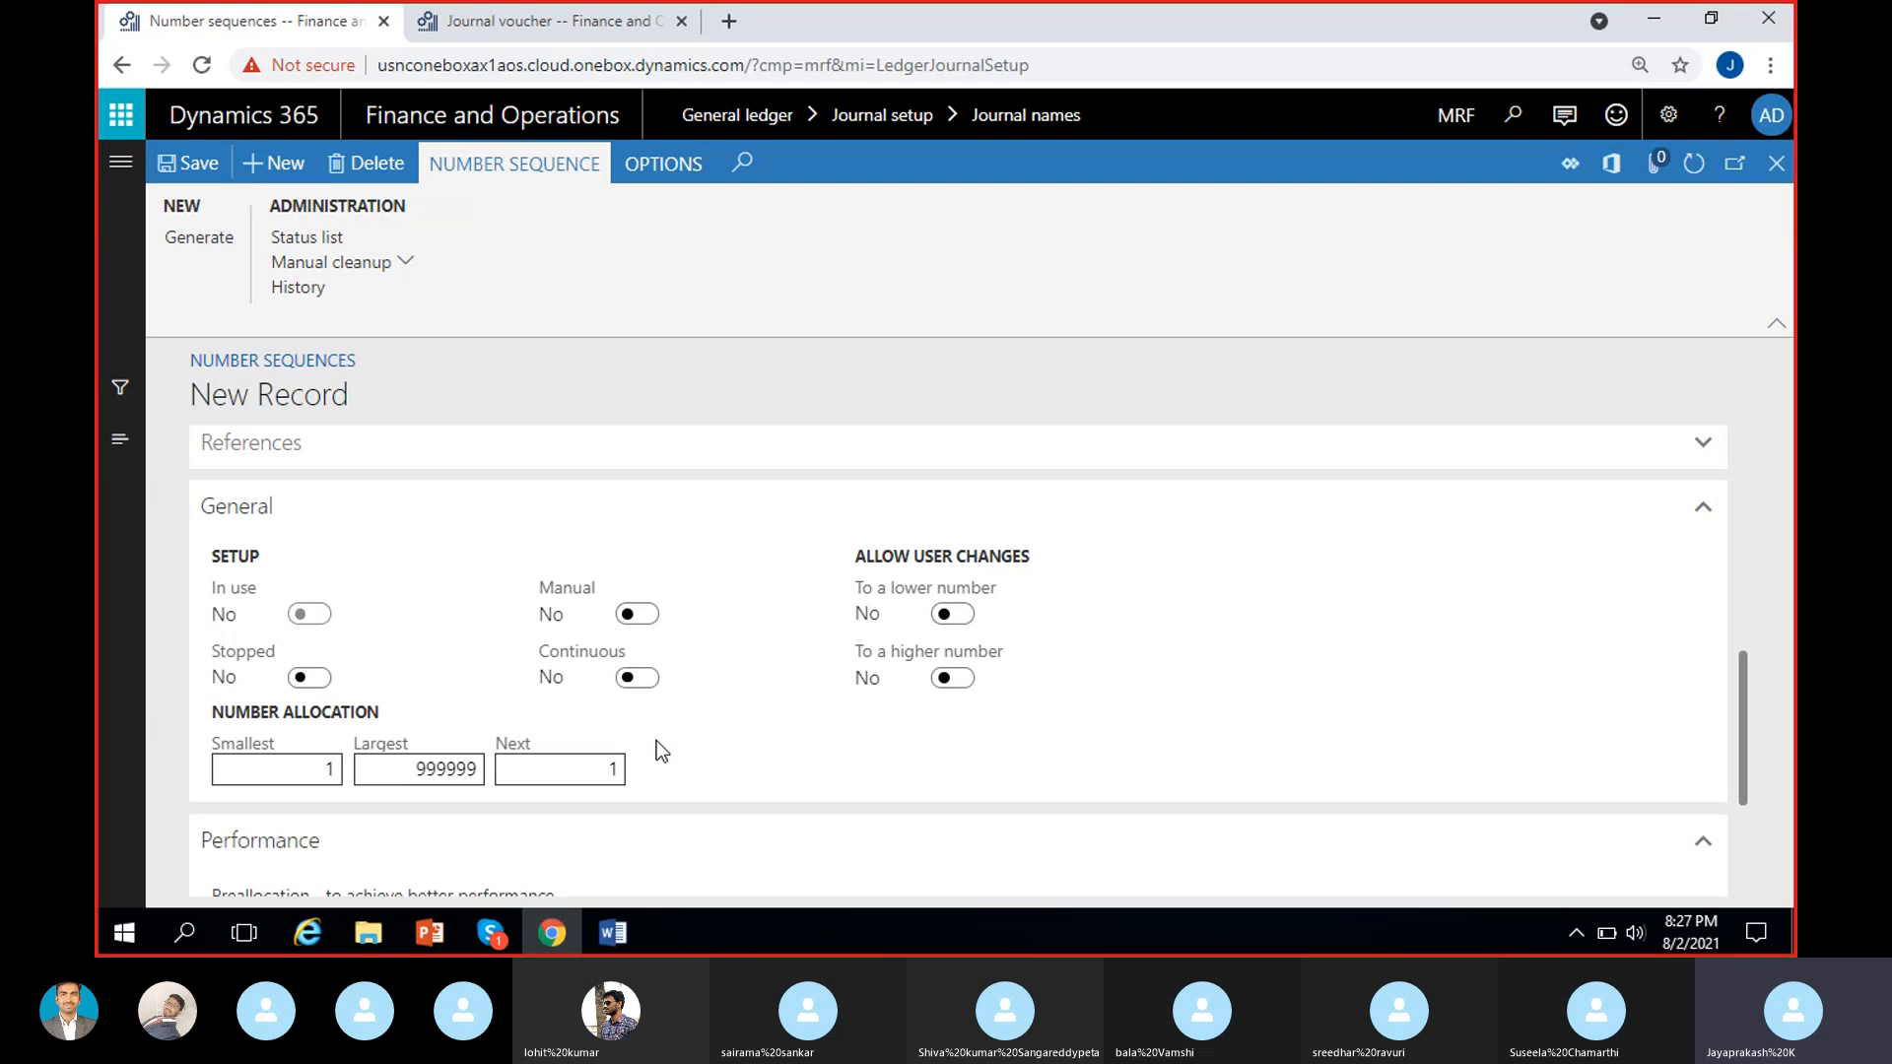
# Leave the USMF journal voucher and open the voucher series number sequence of journal 00960's GenJrn journal name.
pyautogui.click(492, 17)
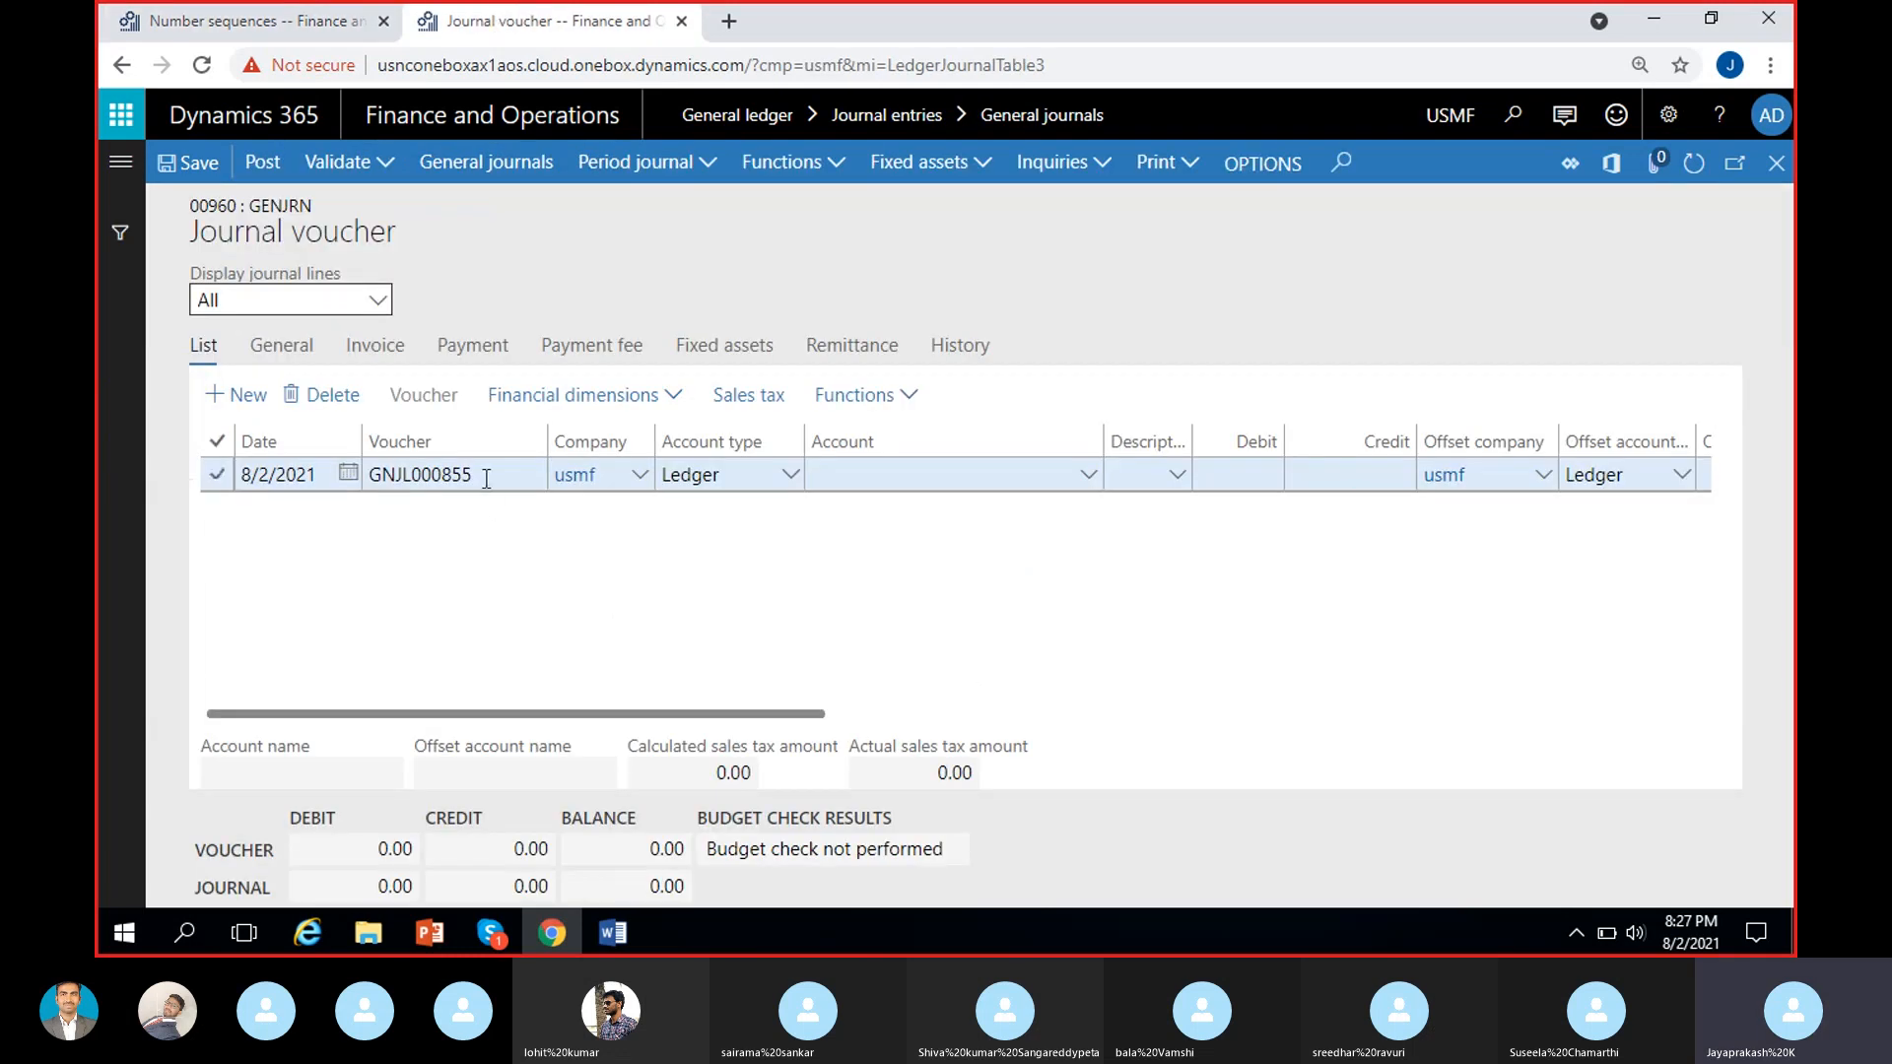
pyautogui.click(1776, 167)
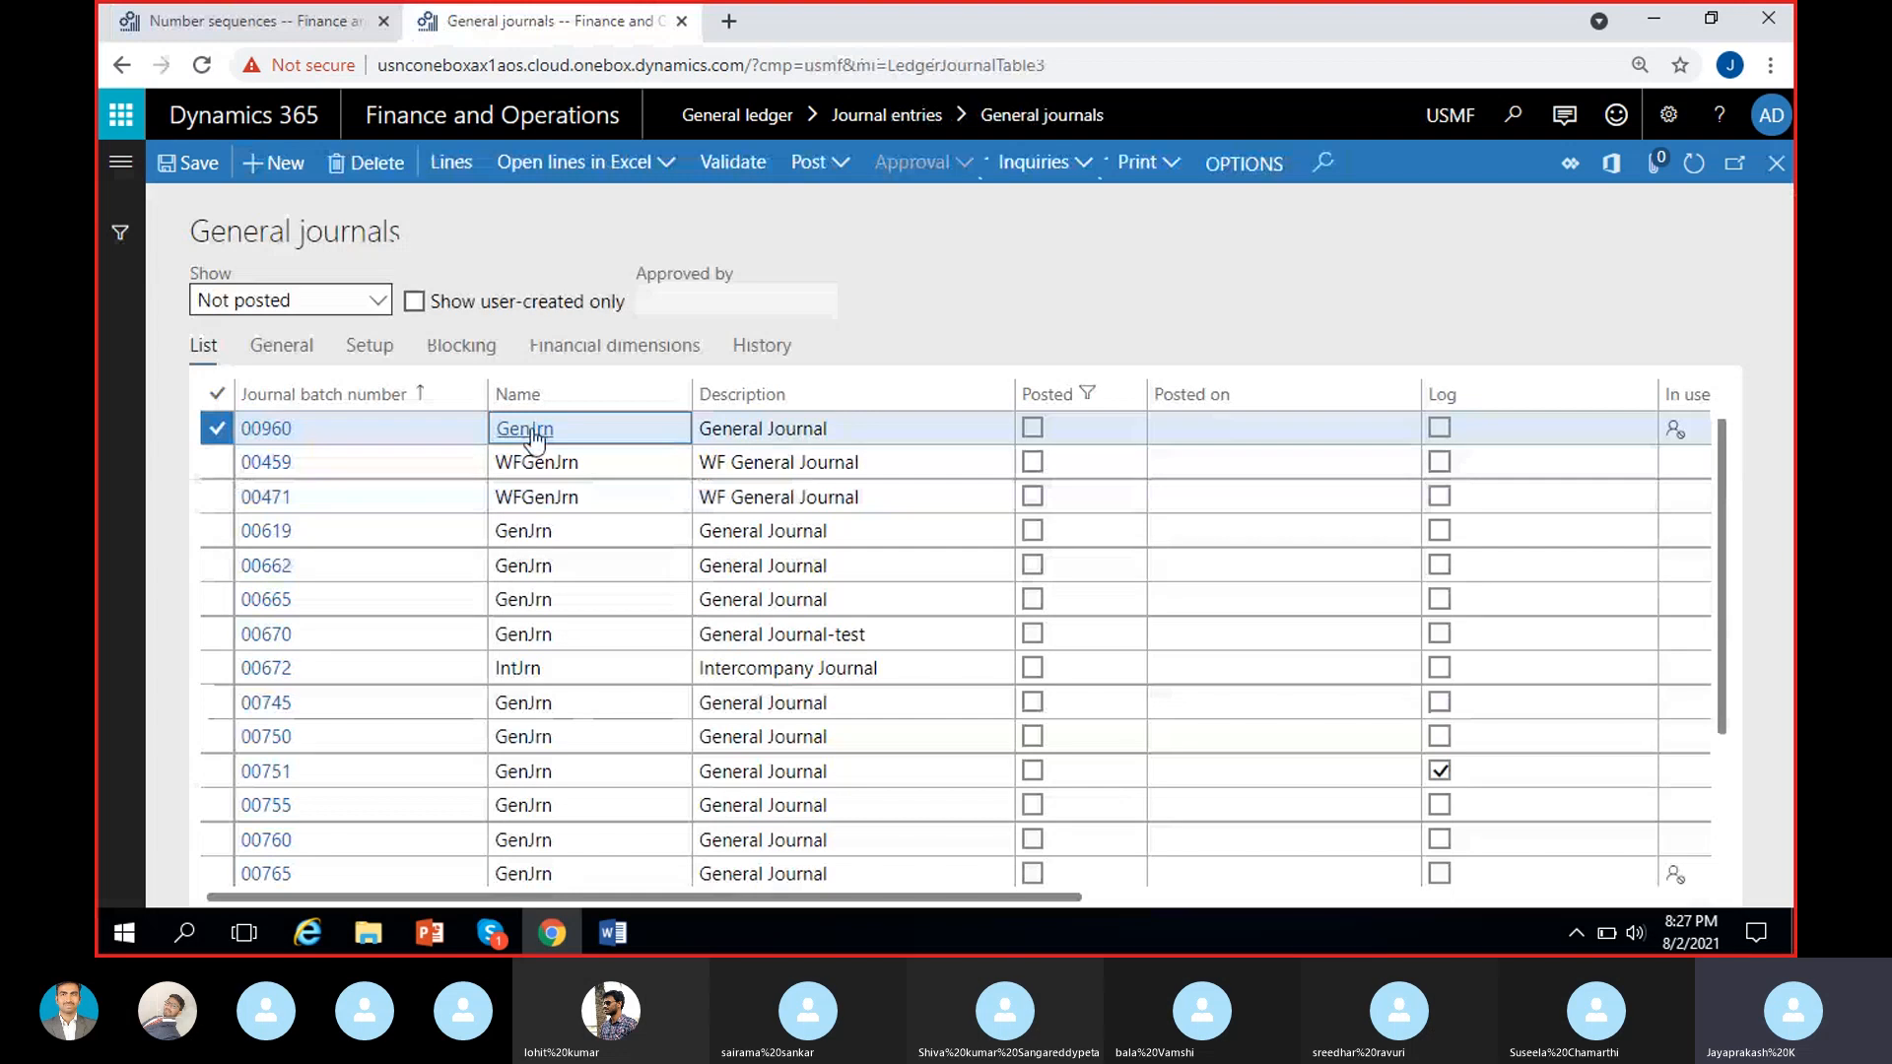
pyautogui.click(533, 432)
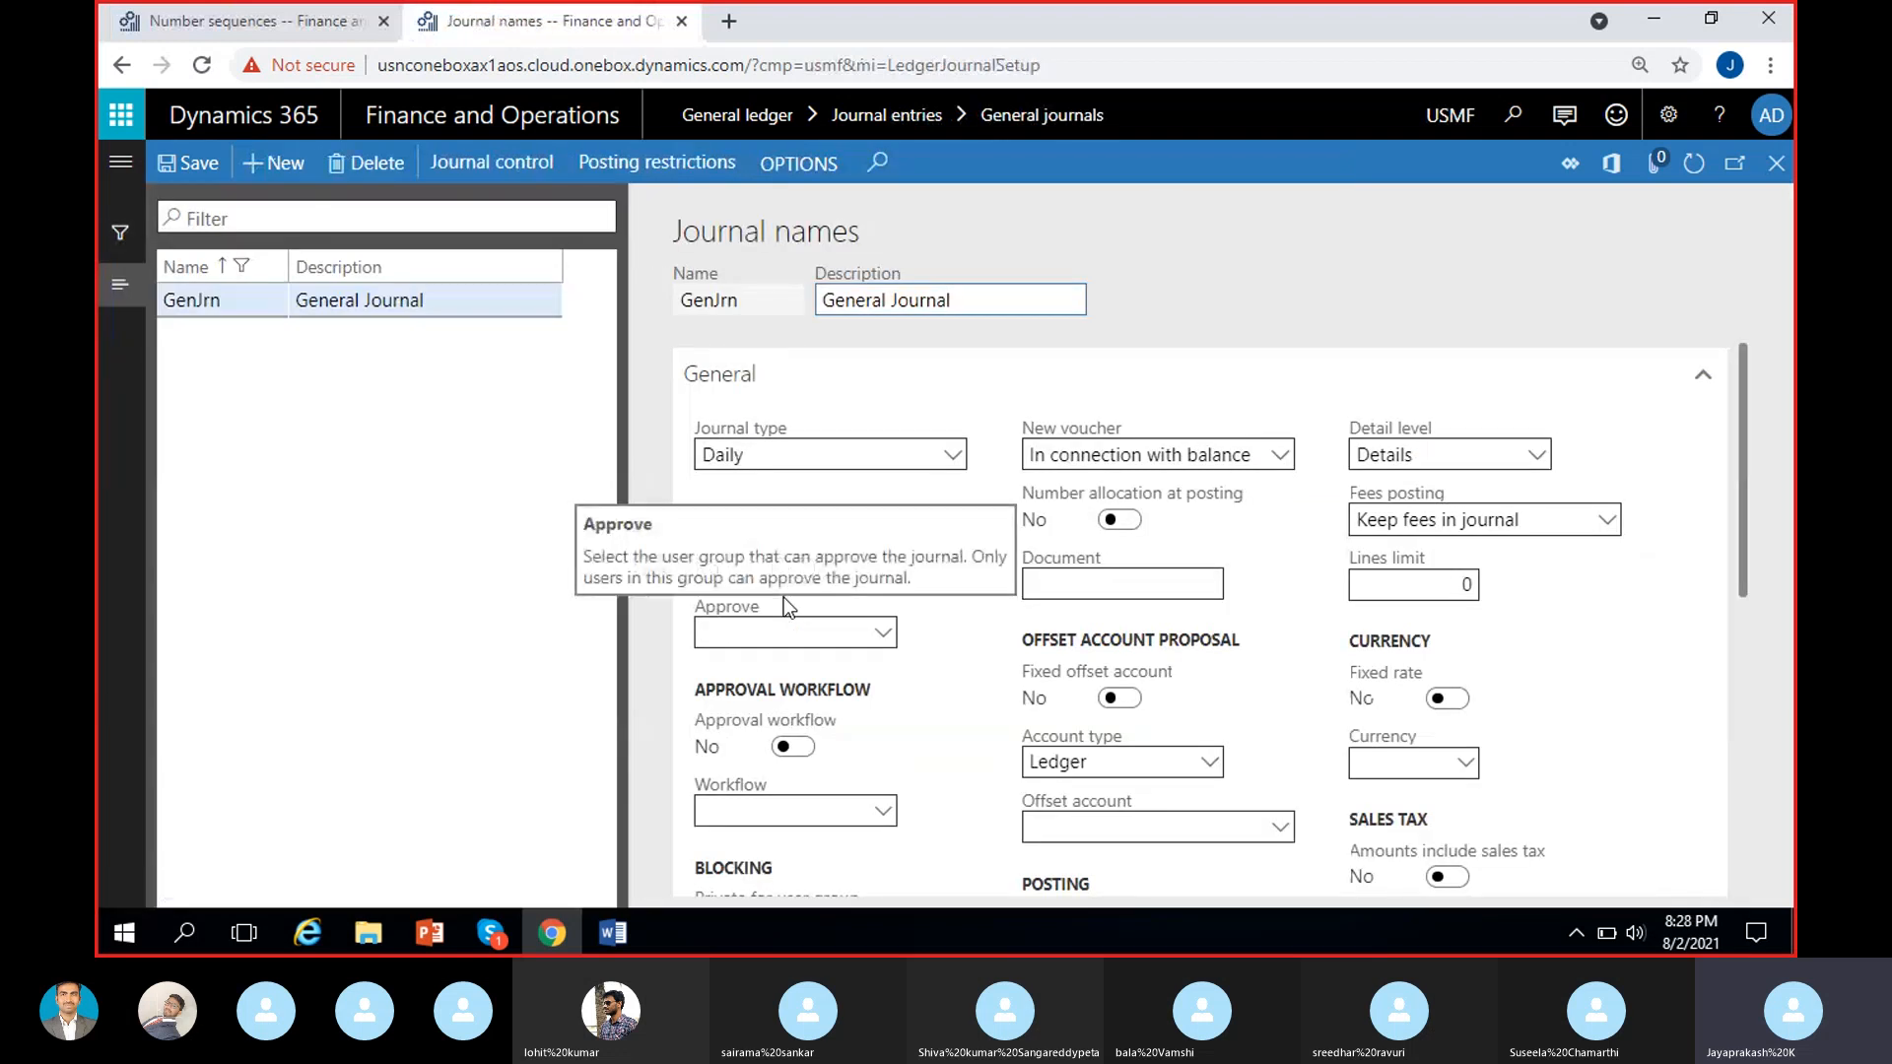
pyautogui.scroll(-5, 784, 597)
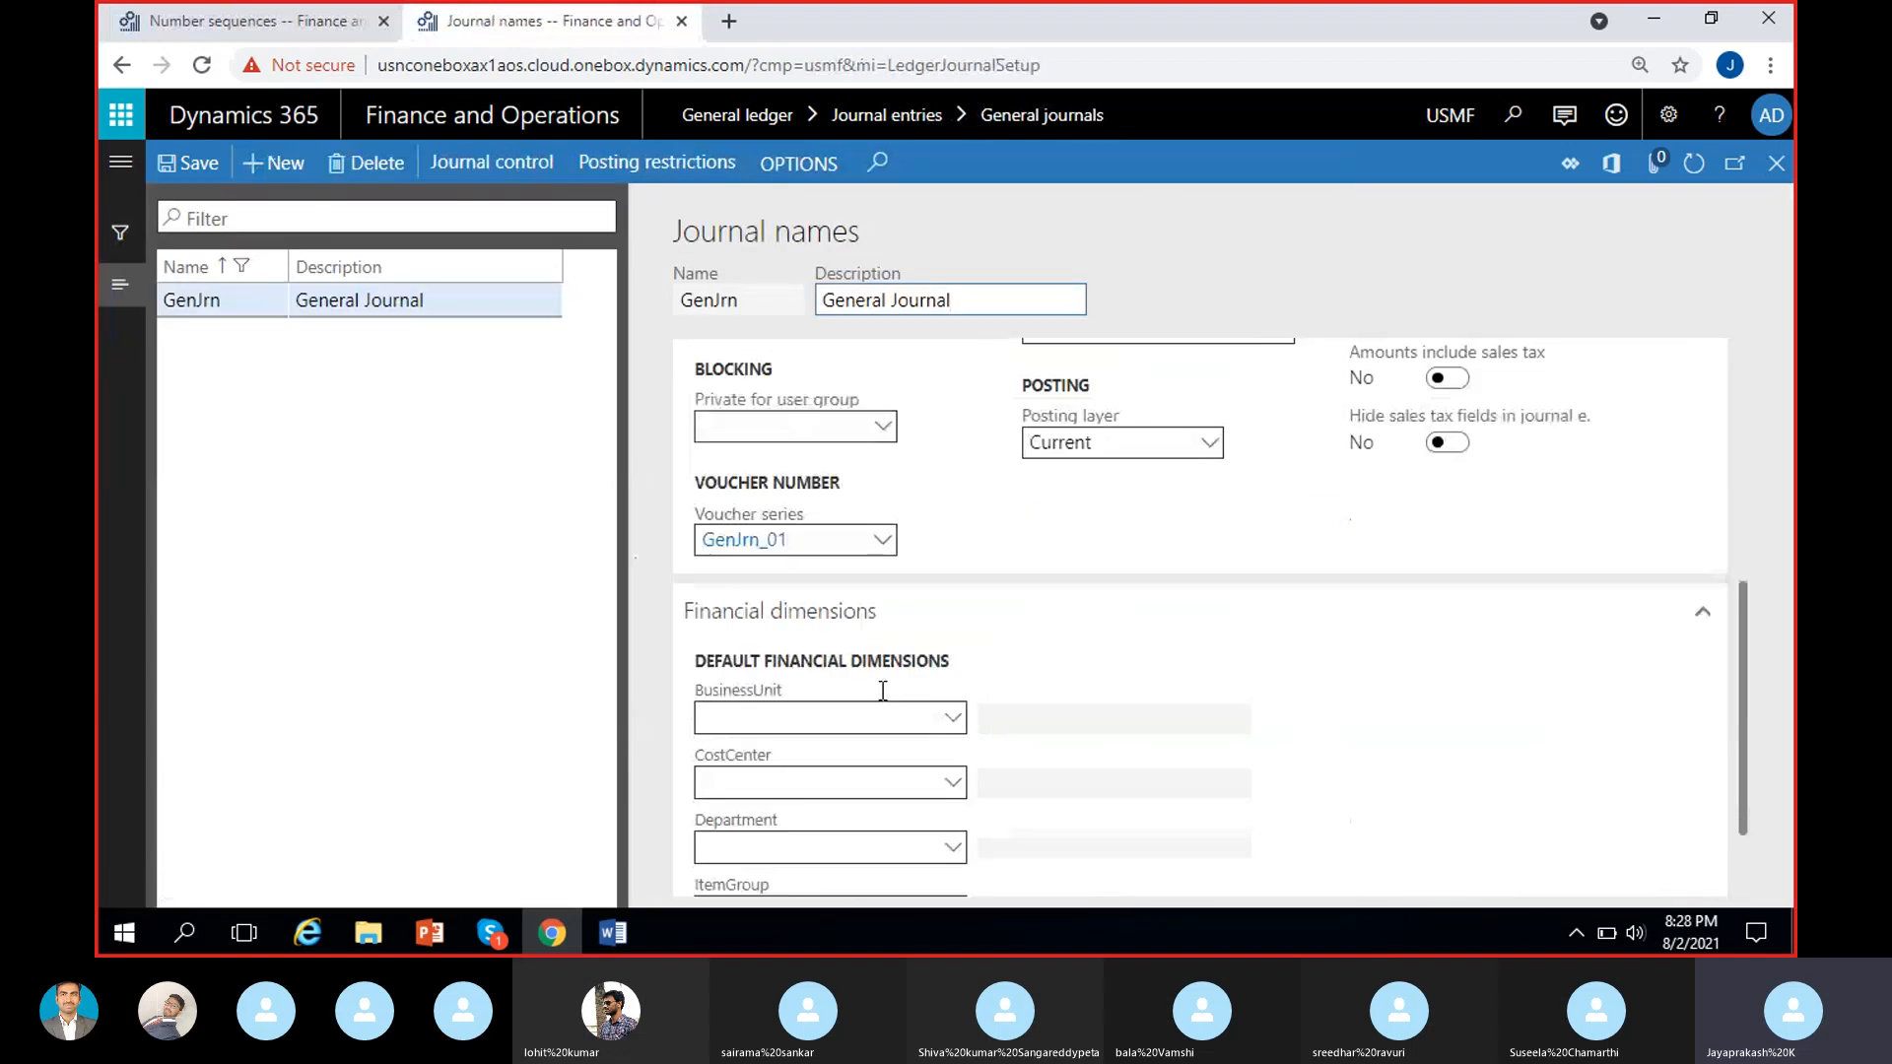
pyautogui.click(738, 542)
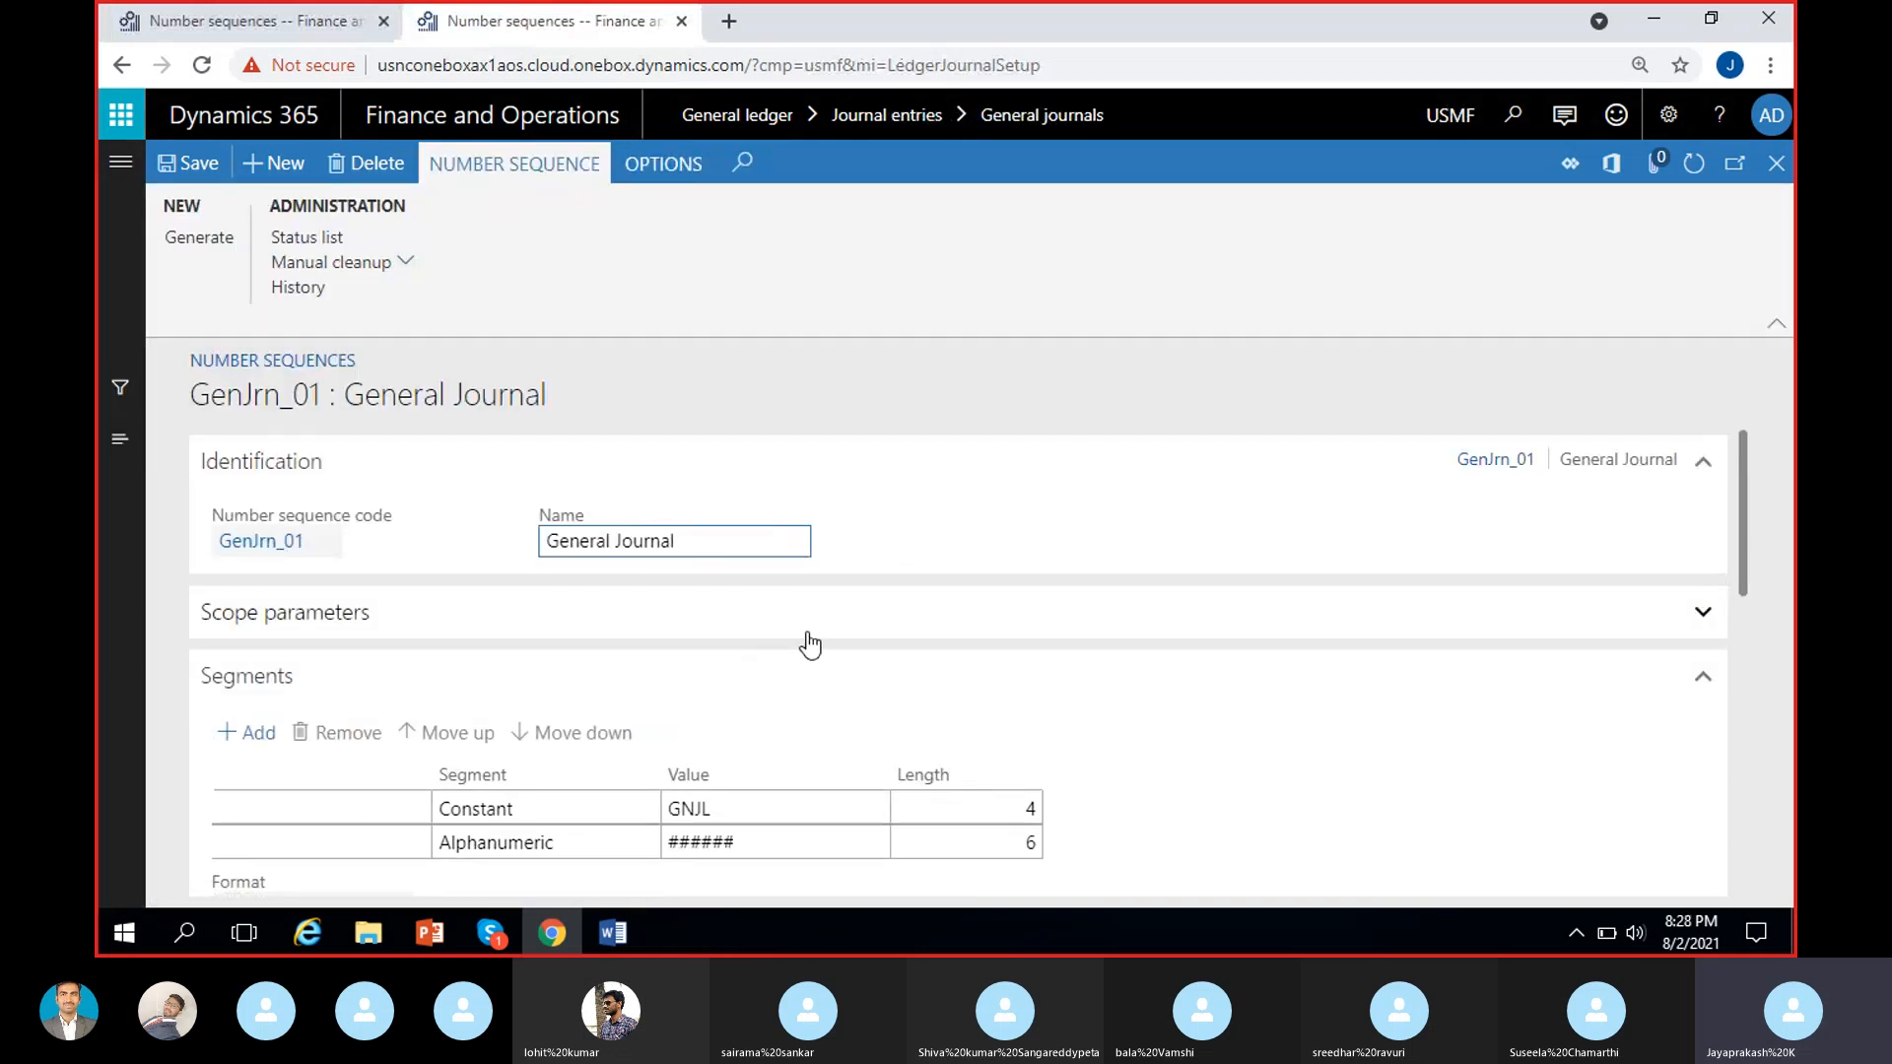
# Check the next number in the General section's number allocation of the USMF GenJrn_01 sequence.
pyautogui.scroll(-5, 804, 639)
pyautogui.click(583, 804)
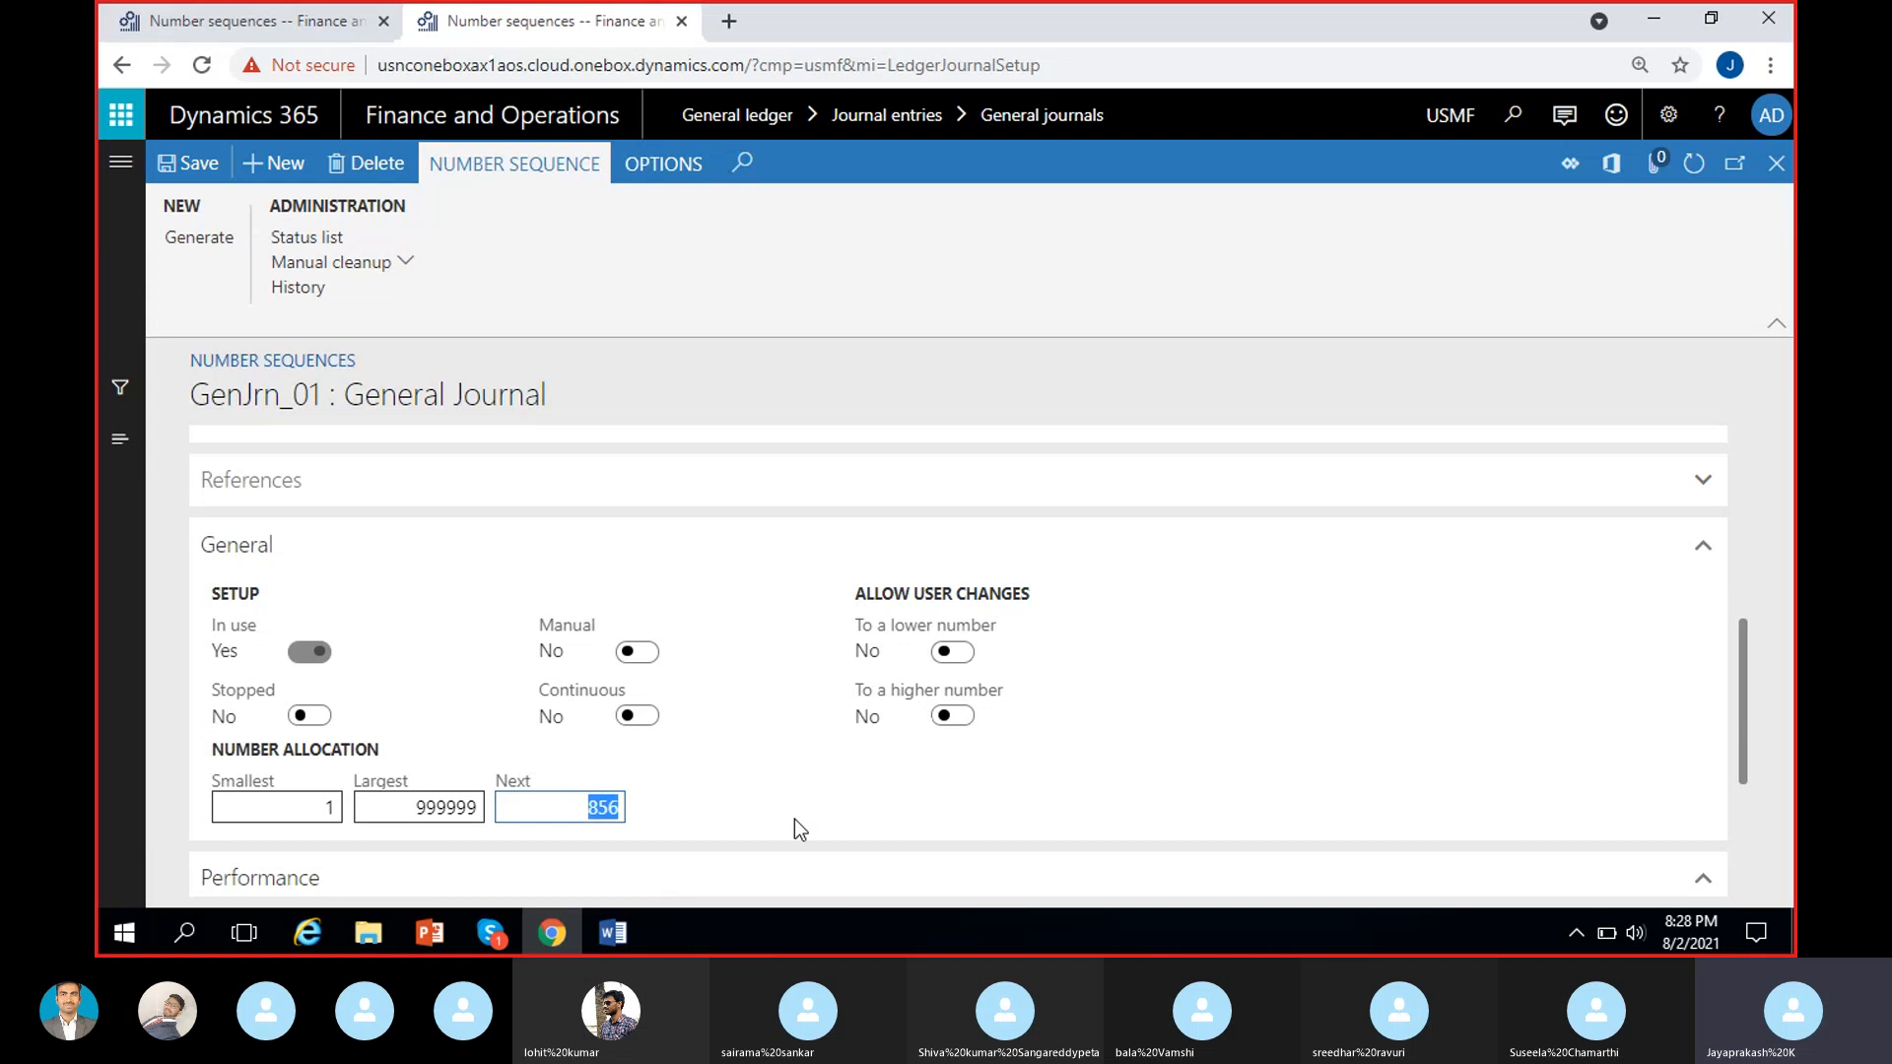
pyautogui.click(810, 800)
# Return to the MRF number sequence, try to switch on In use, and save the new GenJour record.
pyautogui.hotkey('ctrl', 'pageup')
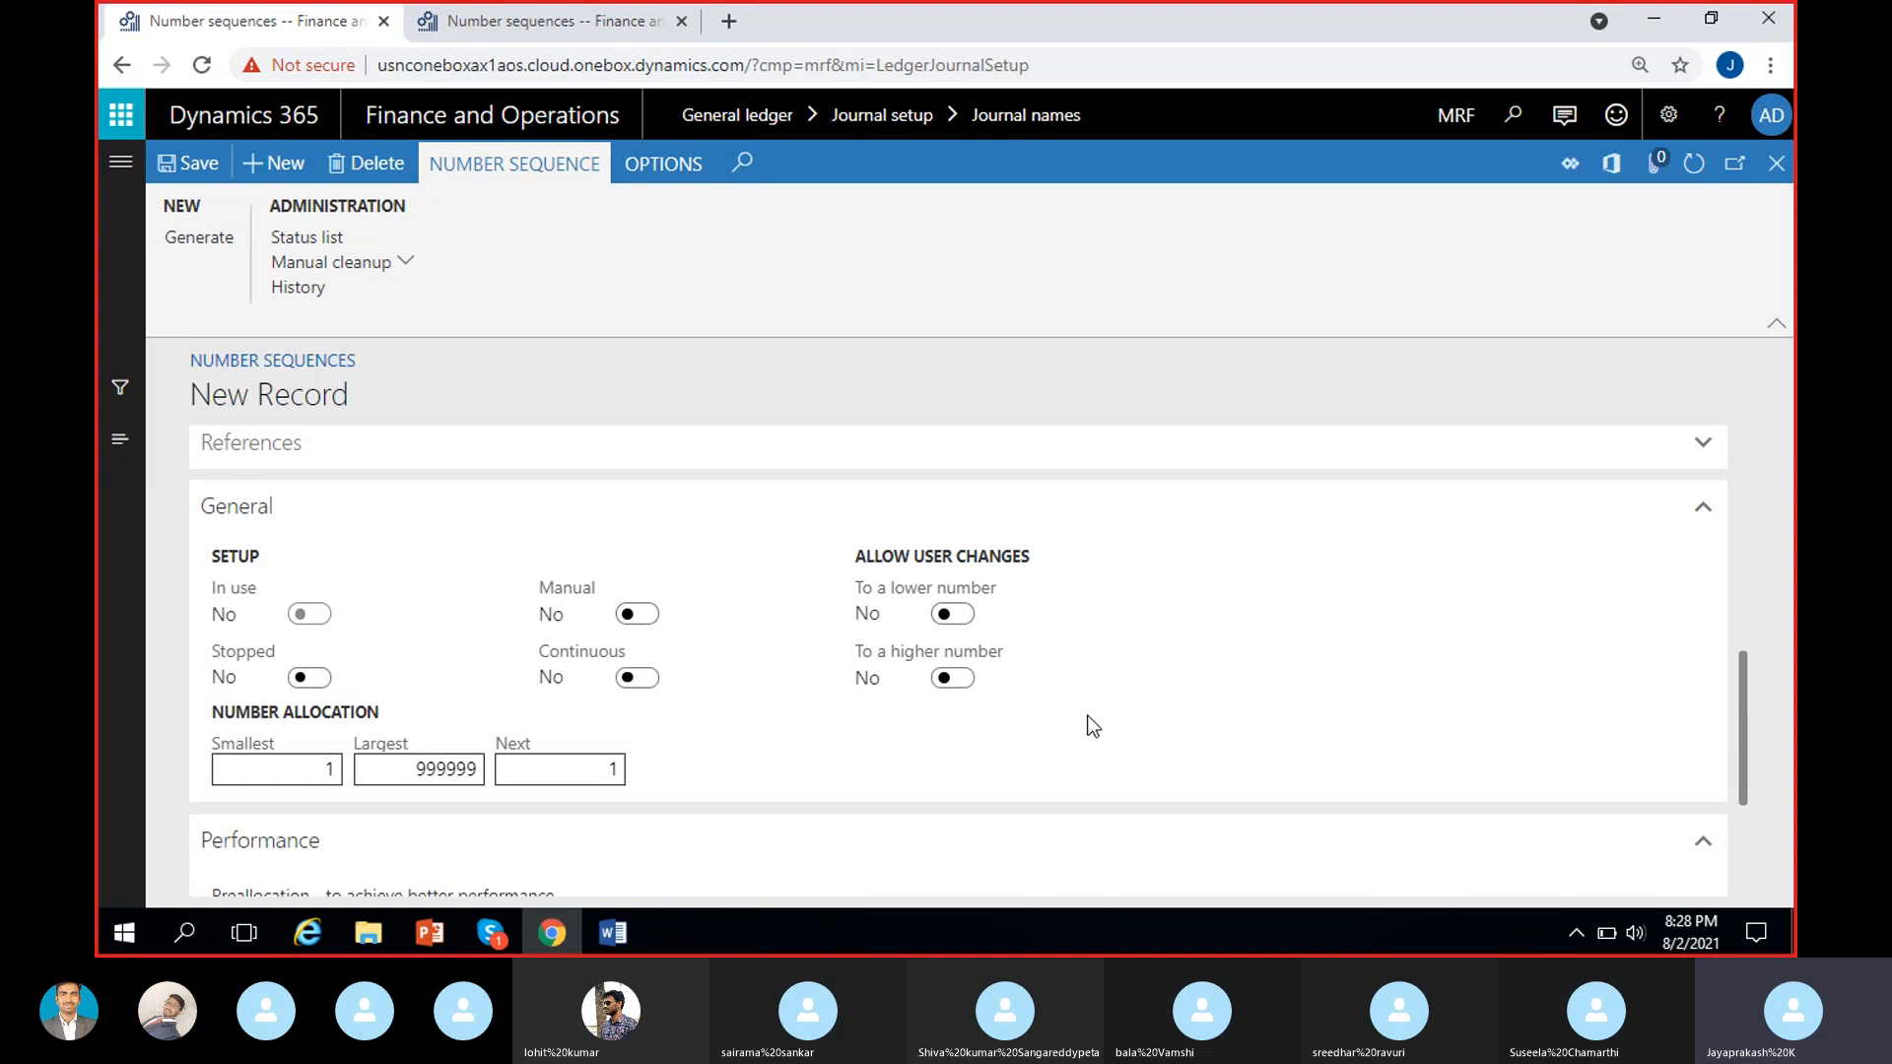
pyautogui.click(312, 617)
pyautogui.click(204, 168)
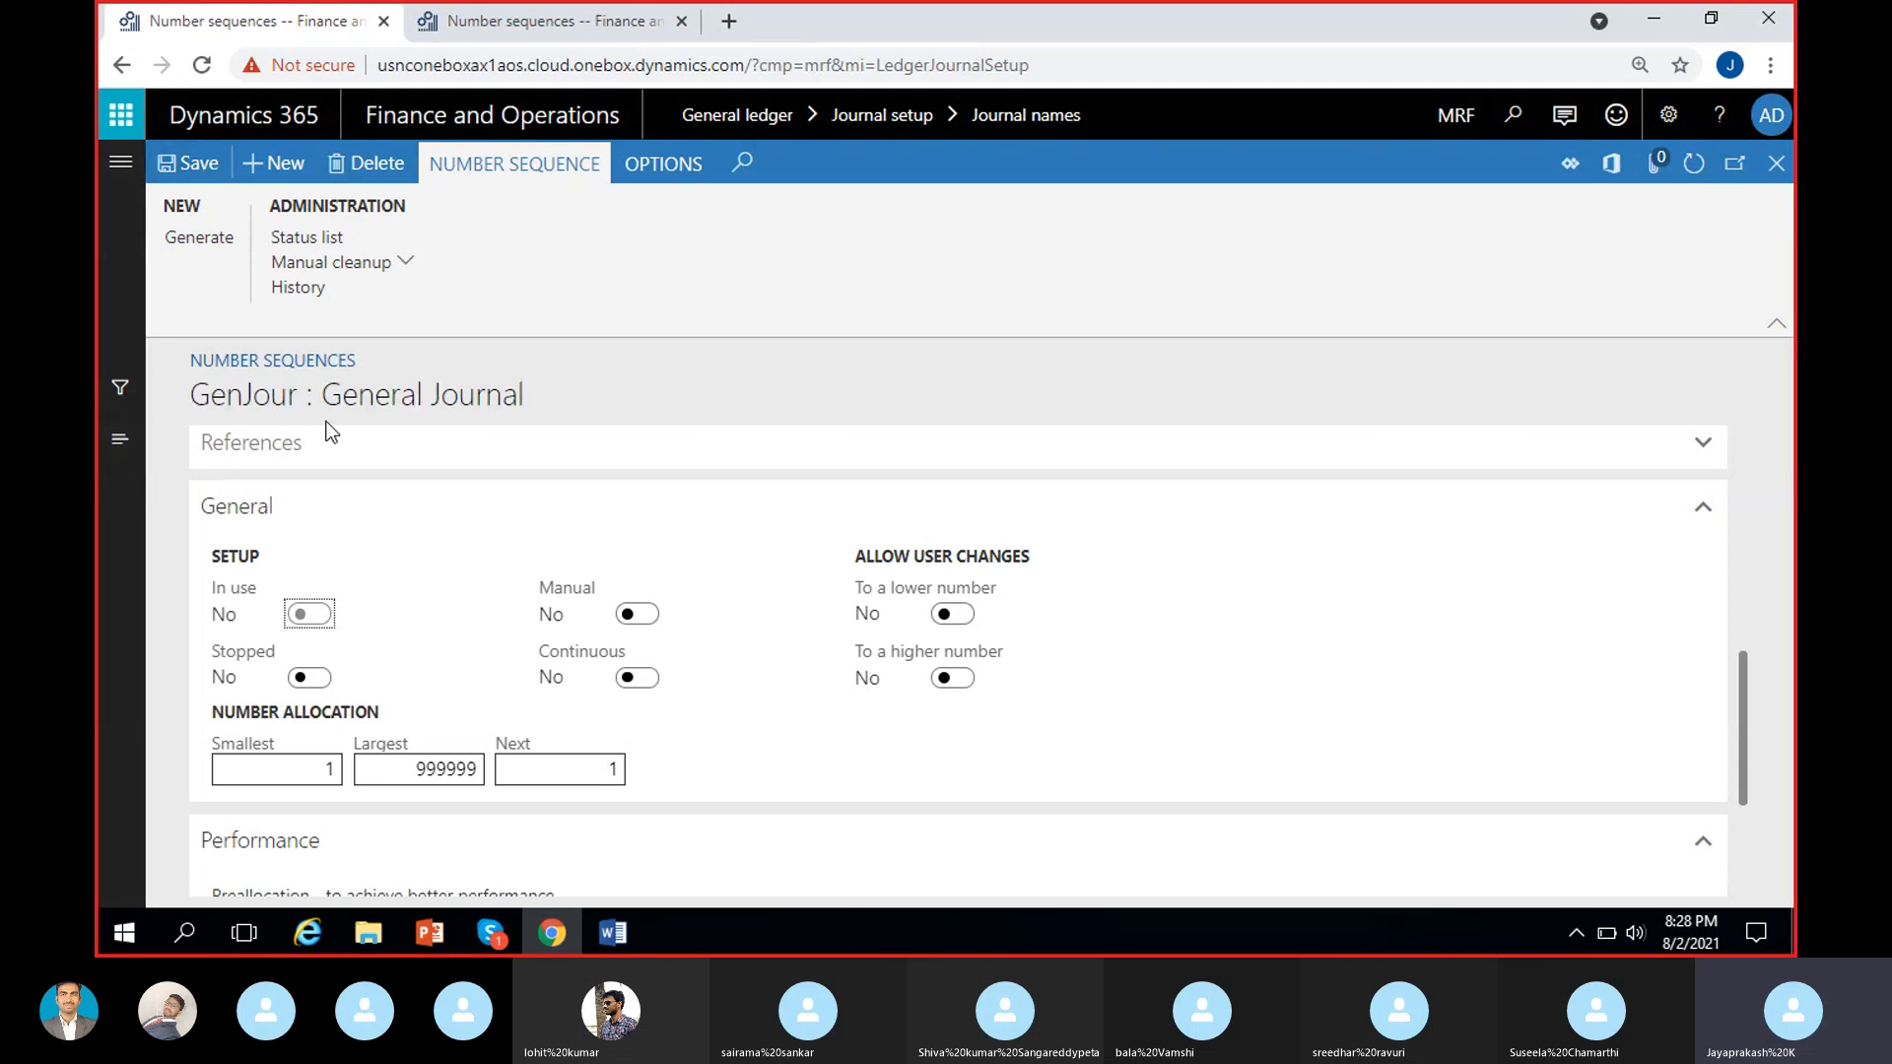
pyautogui.click(268, 580)
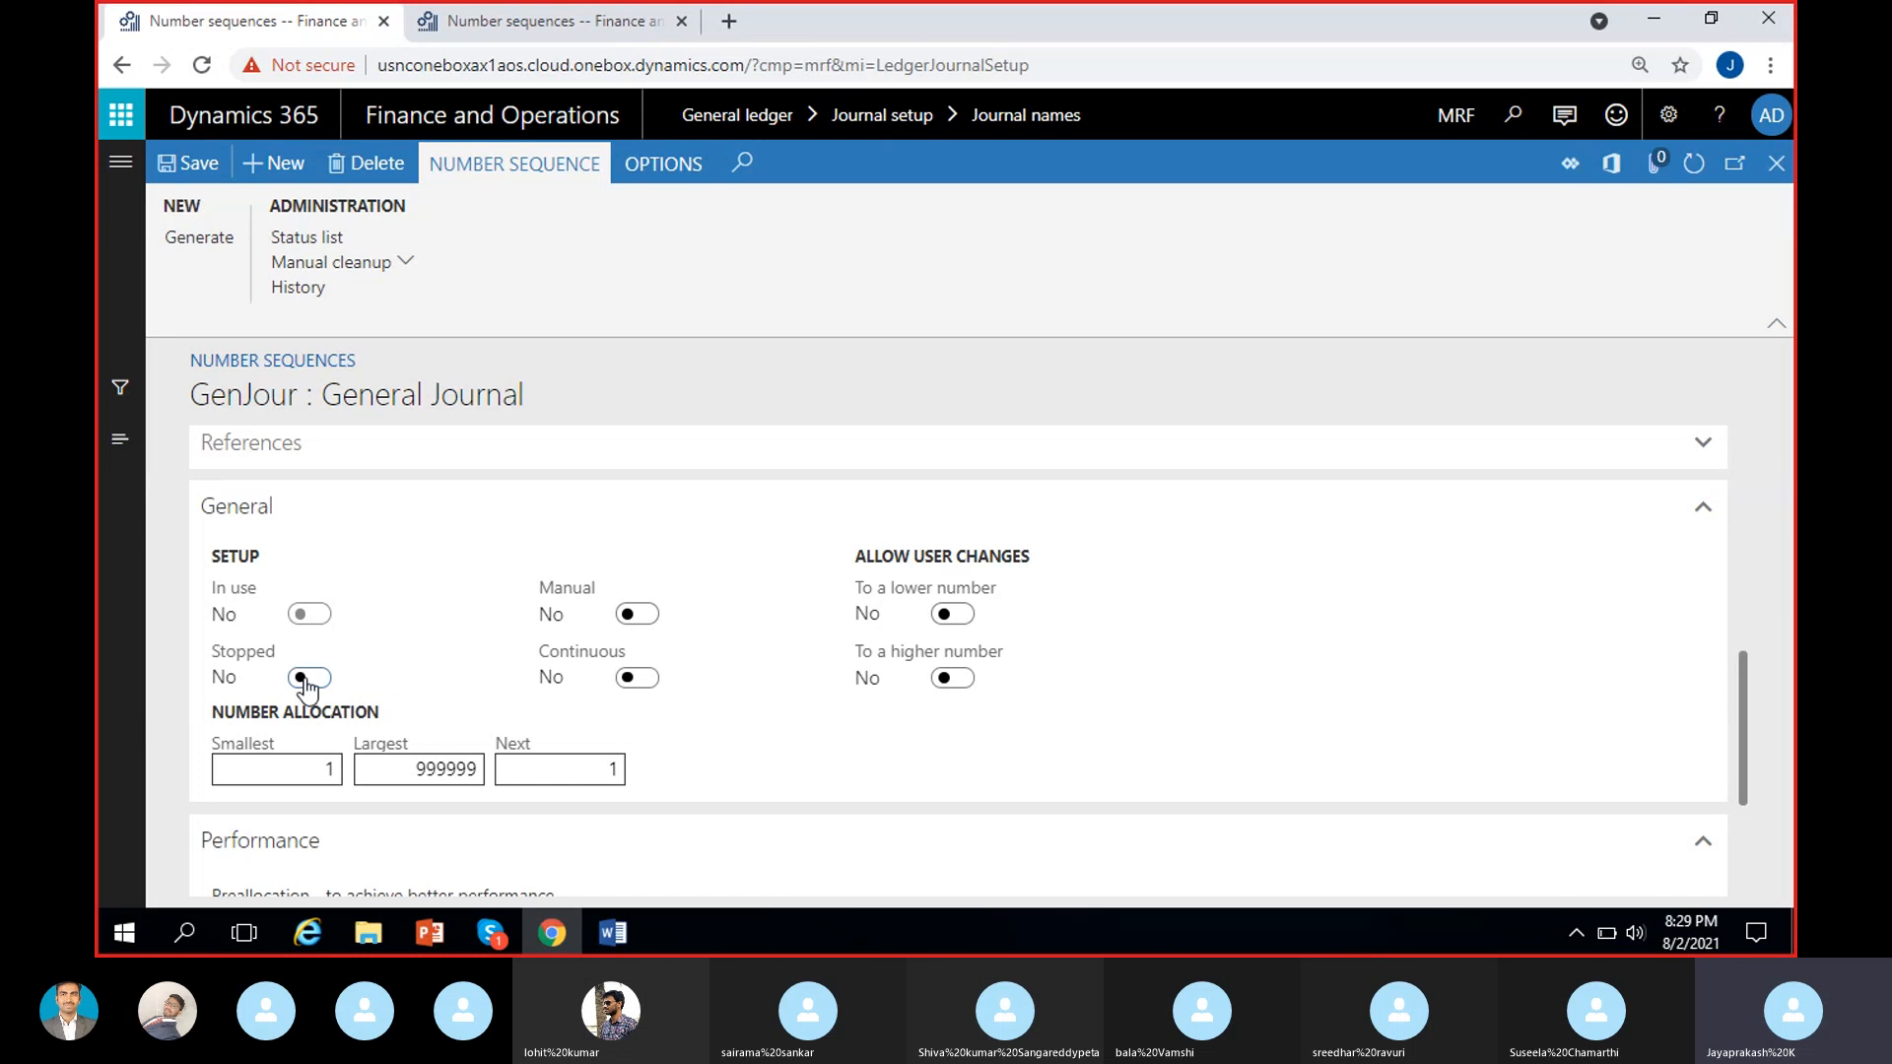
# Switch the GenJour sequence's Stopped setting on and back off, and check its format in the Segments section.
pyautogui.click(304, 678)
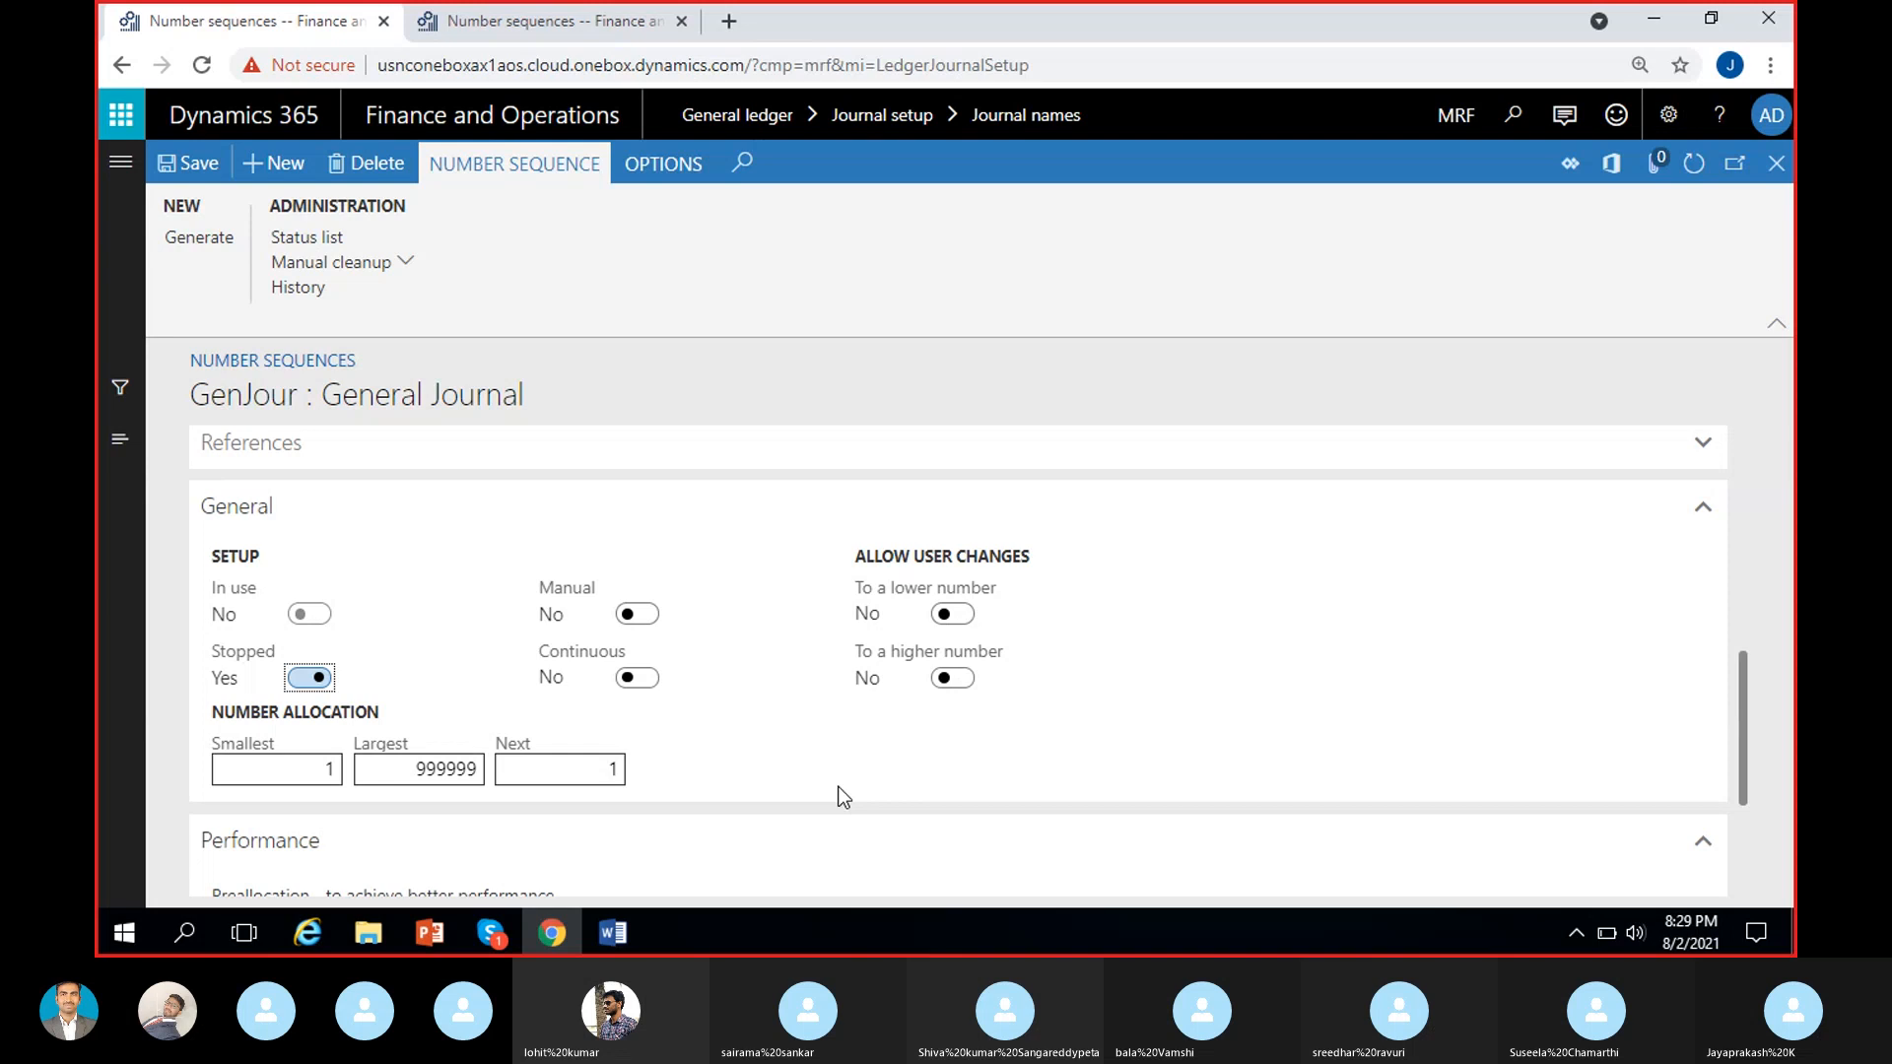
pyautogui.click(310, 677)
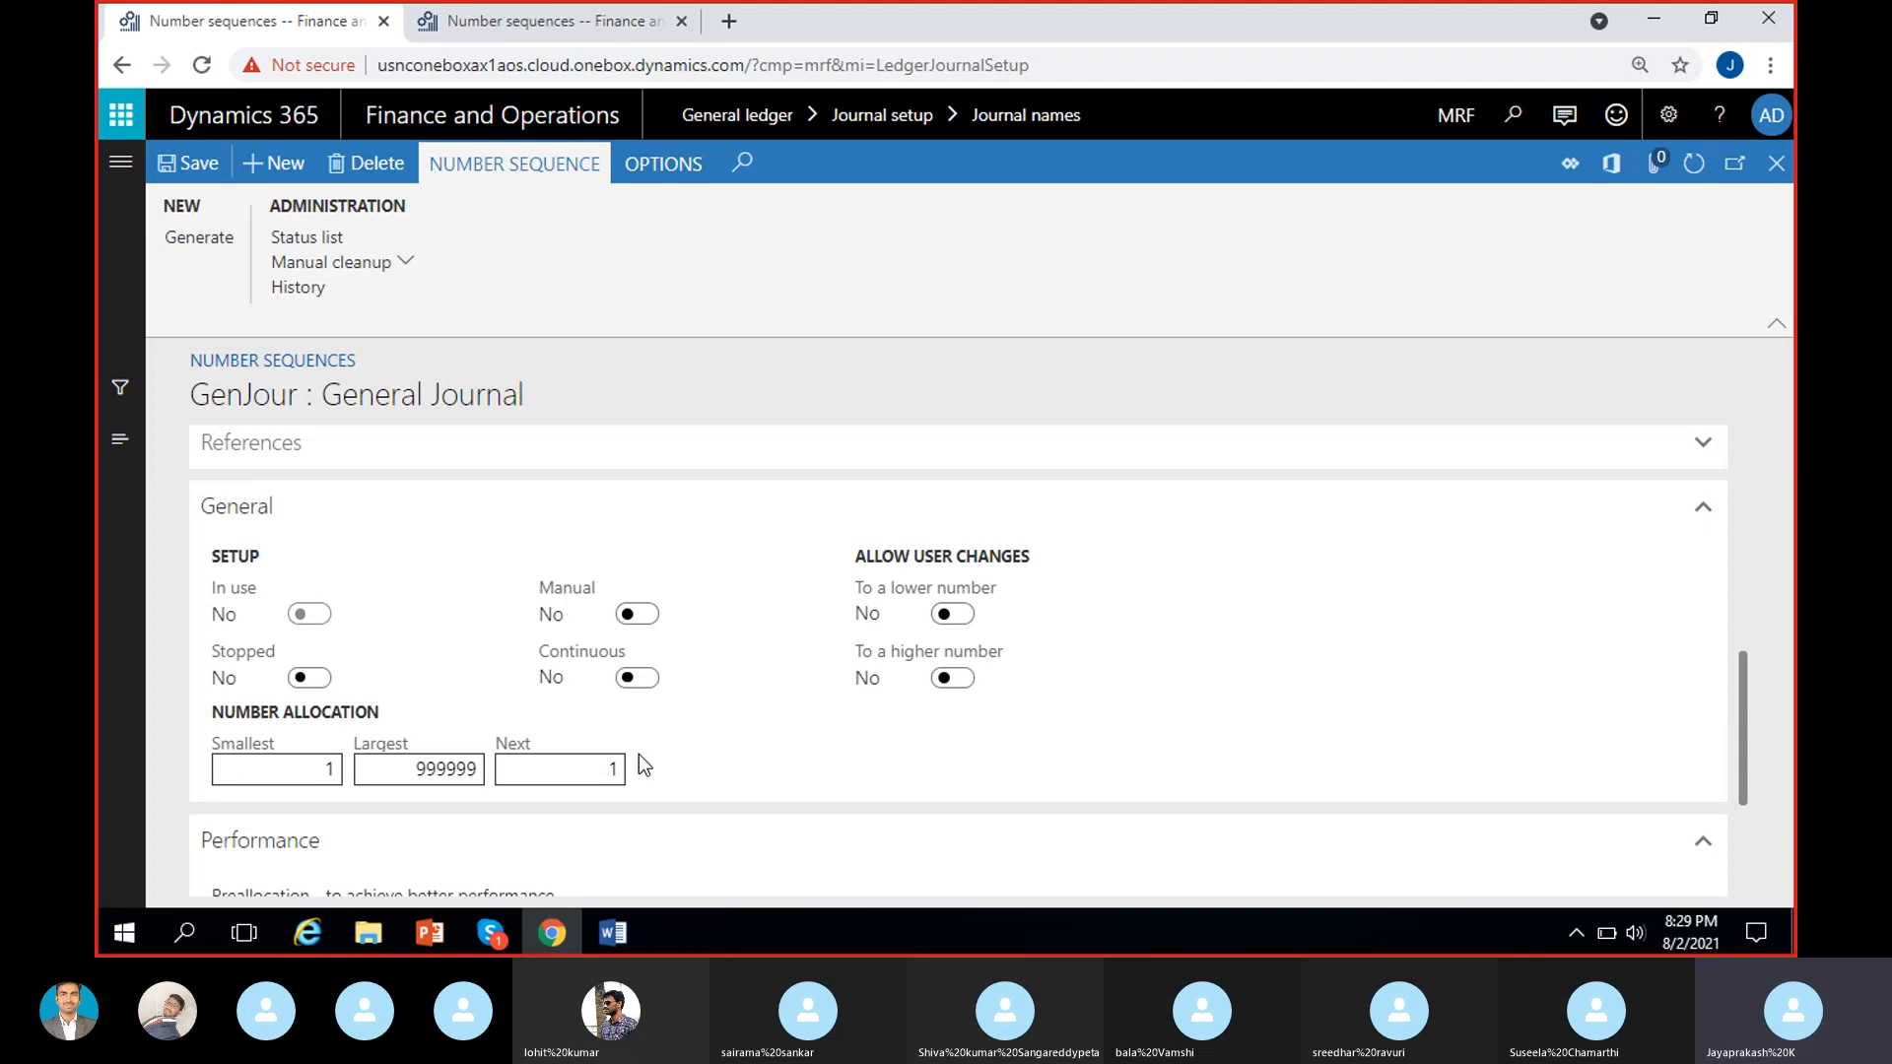
pyautogui.scroll(4, 422, 583)
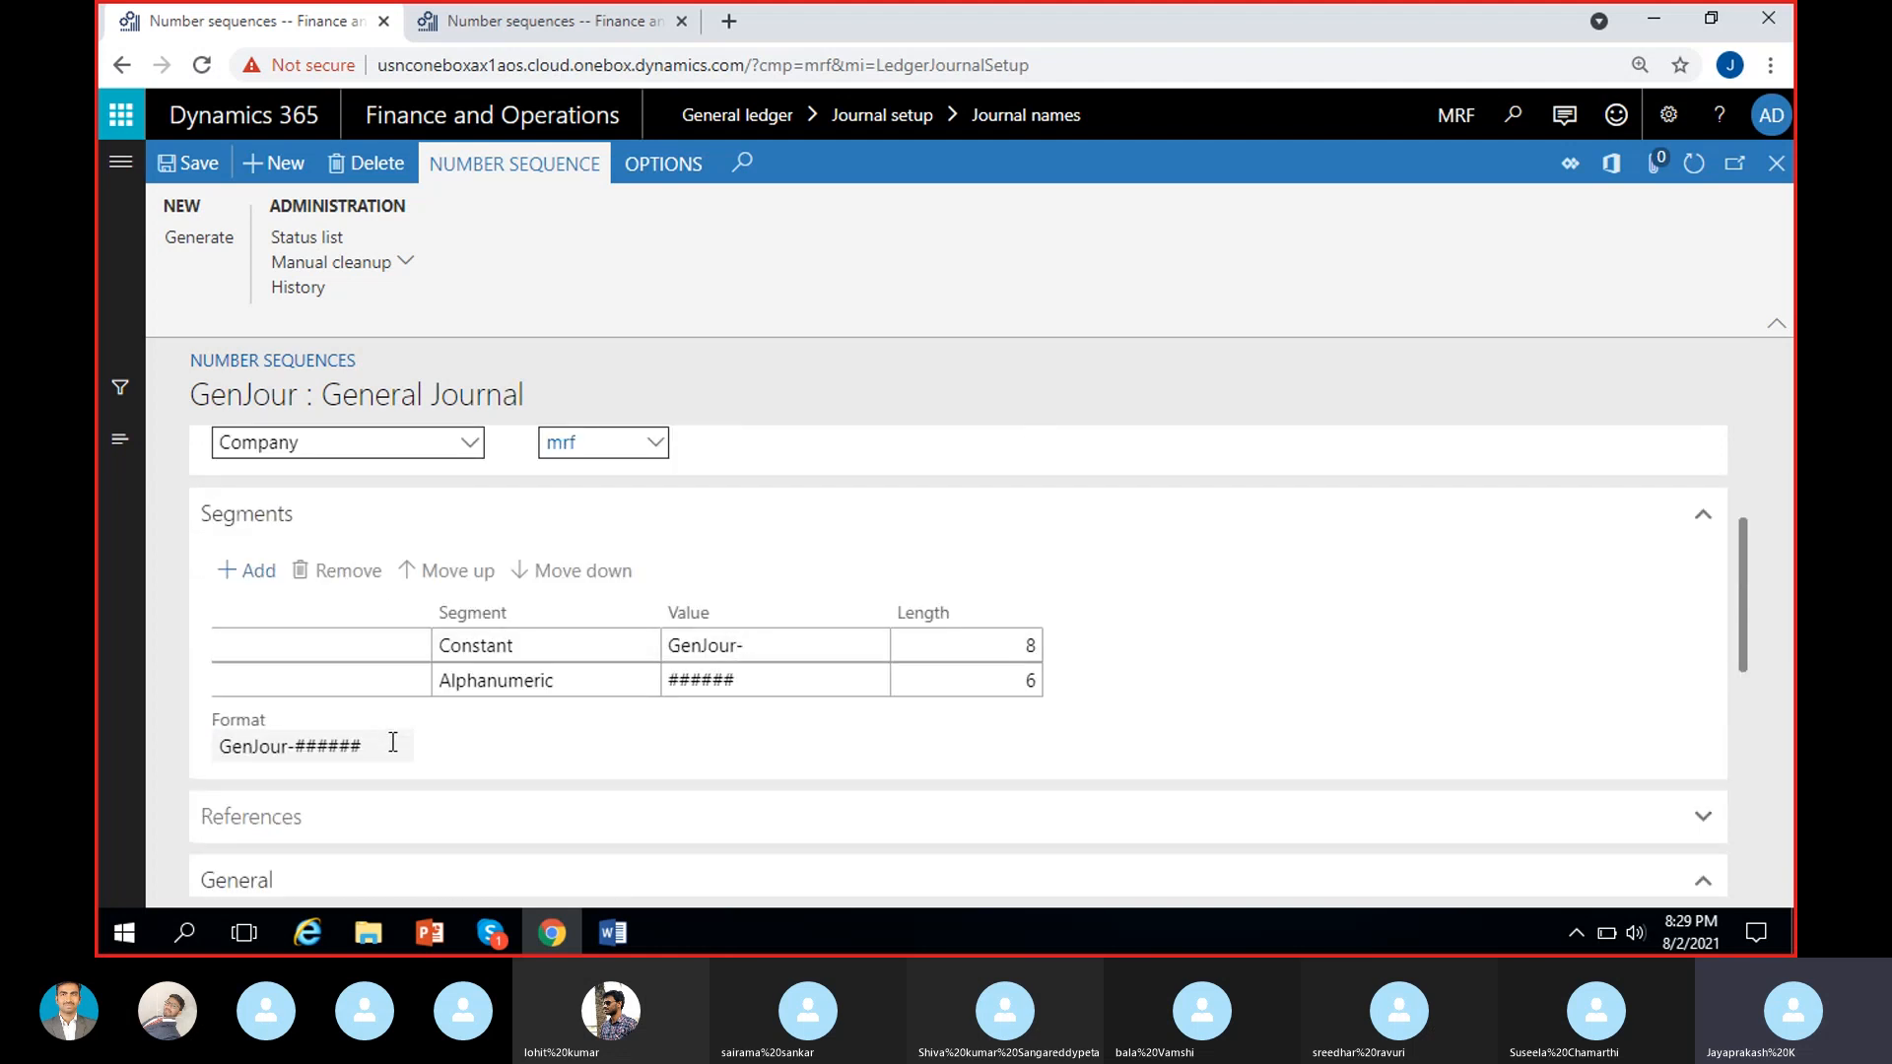
pyautogui.scroll(-3, 393, 742)
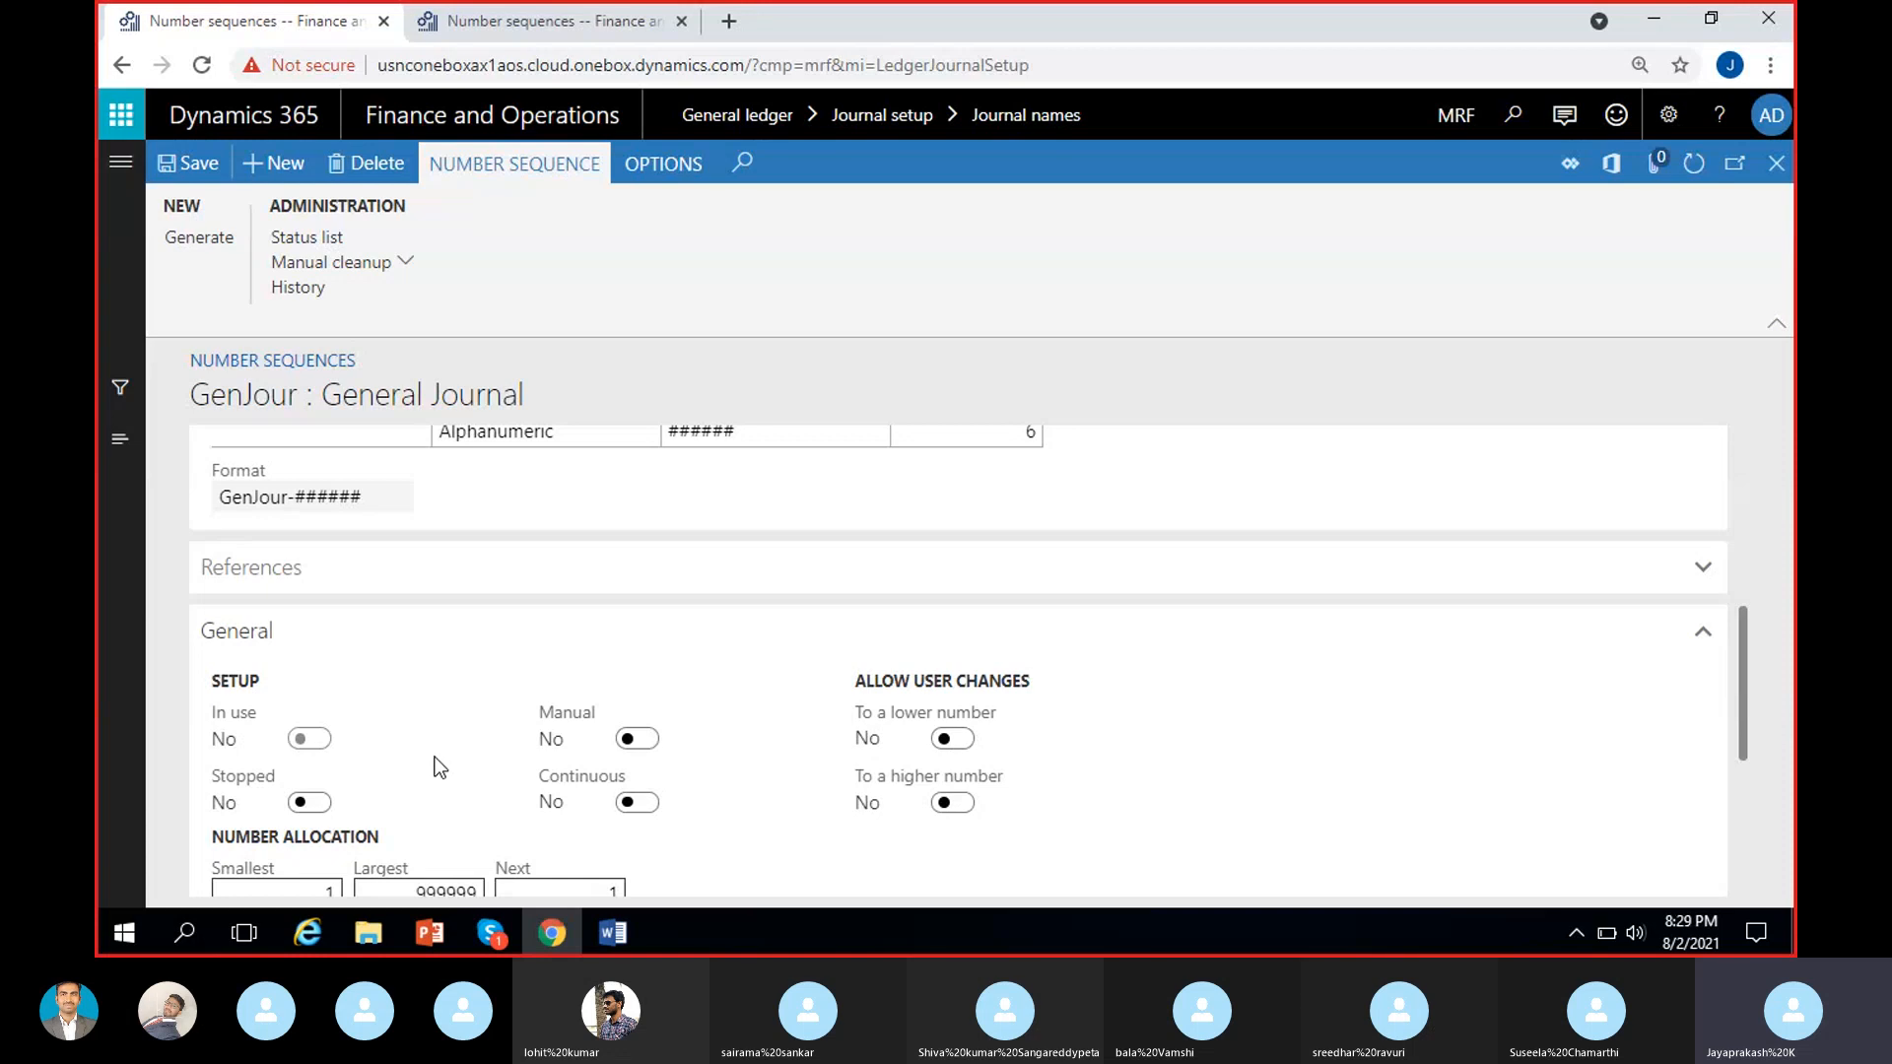
# Go back from USMF's GenJrn_01 sequence to the general journals and inspect the voucher number on journal 00960's line.
pyautogui.click(532, 20)
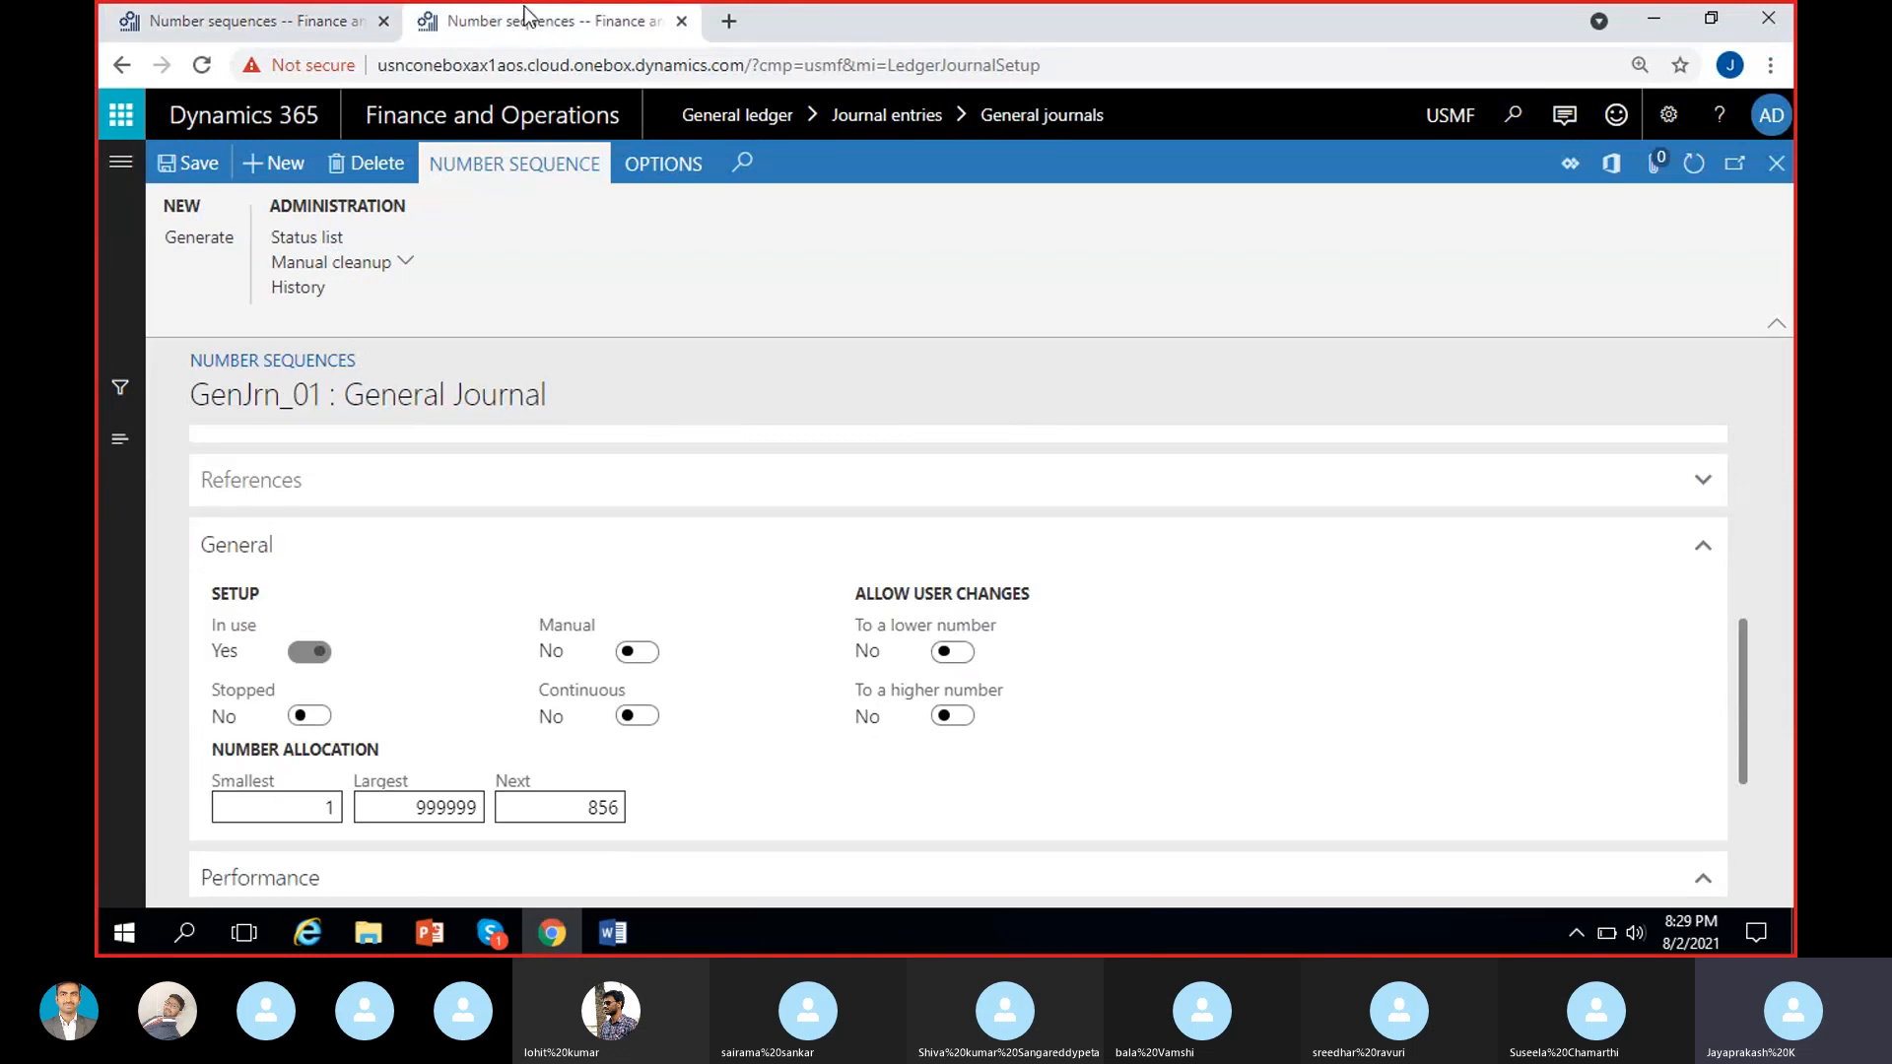
pyautogui.click(1777, 164)
pyautogui.click(1780, 164)
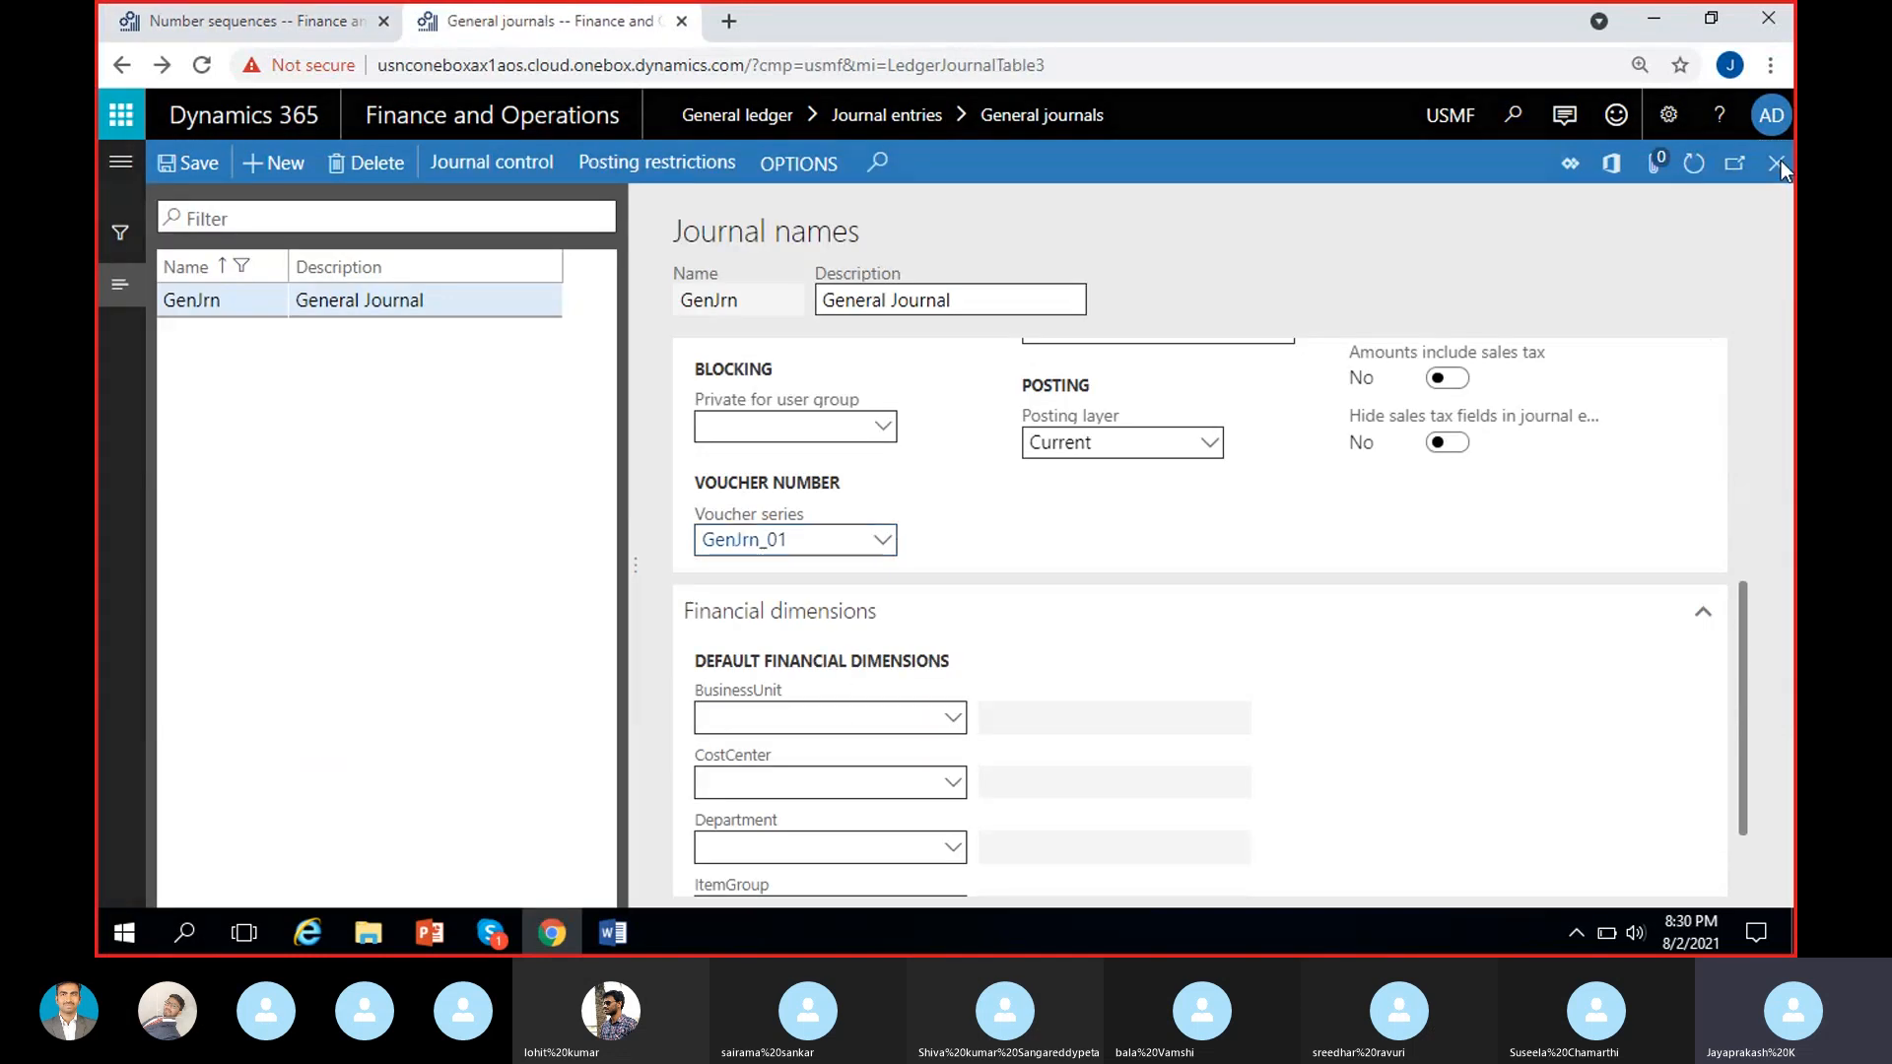
pyautogui.click(266, 434)
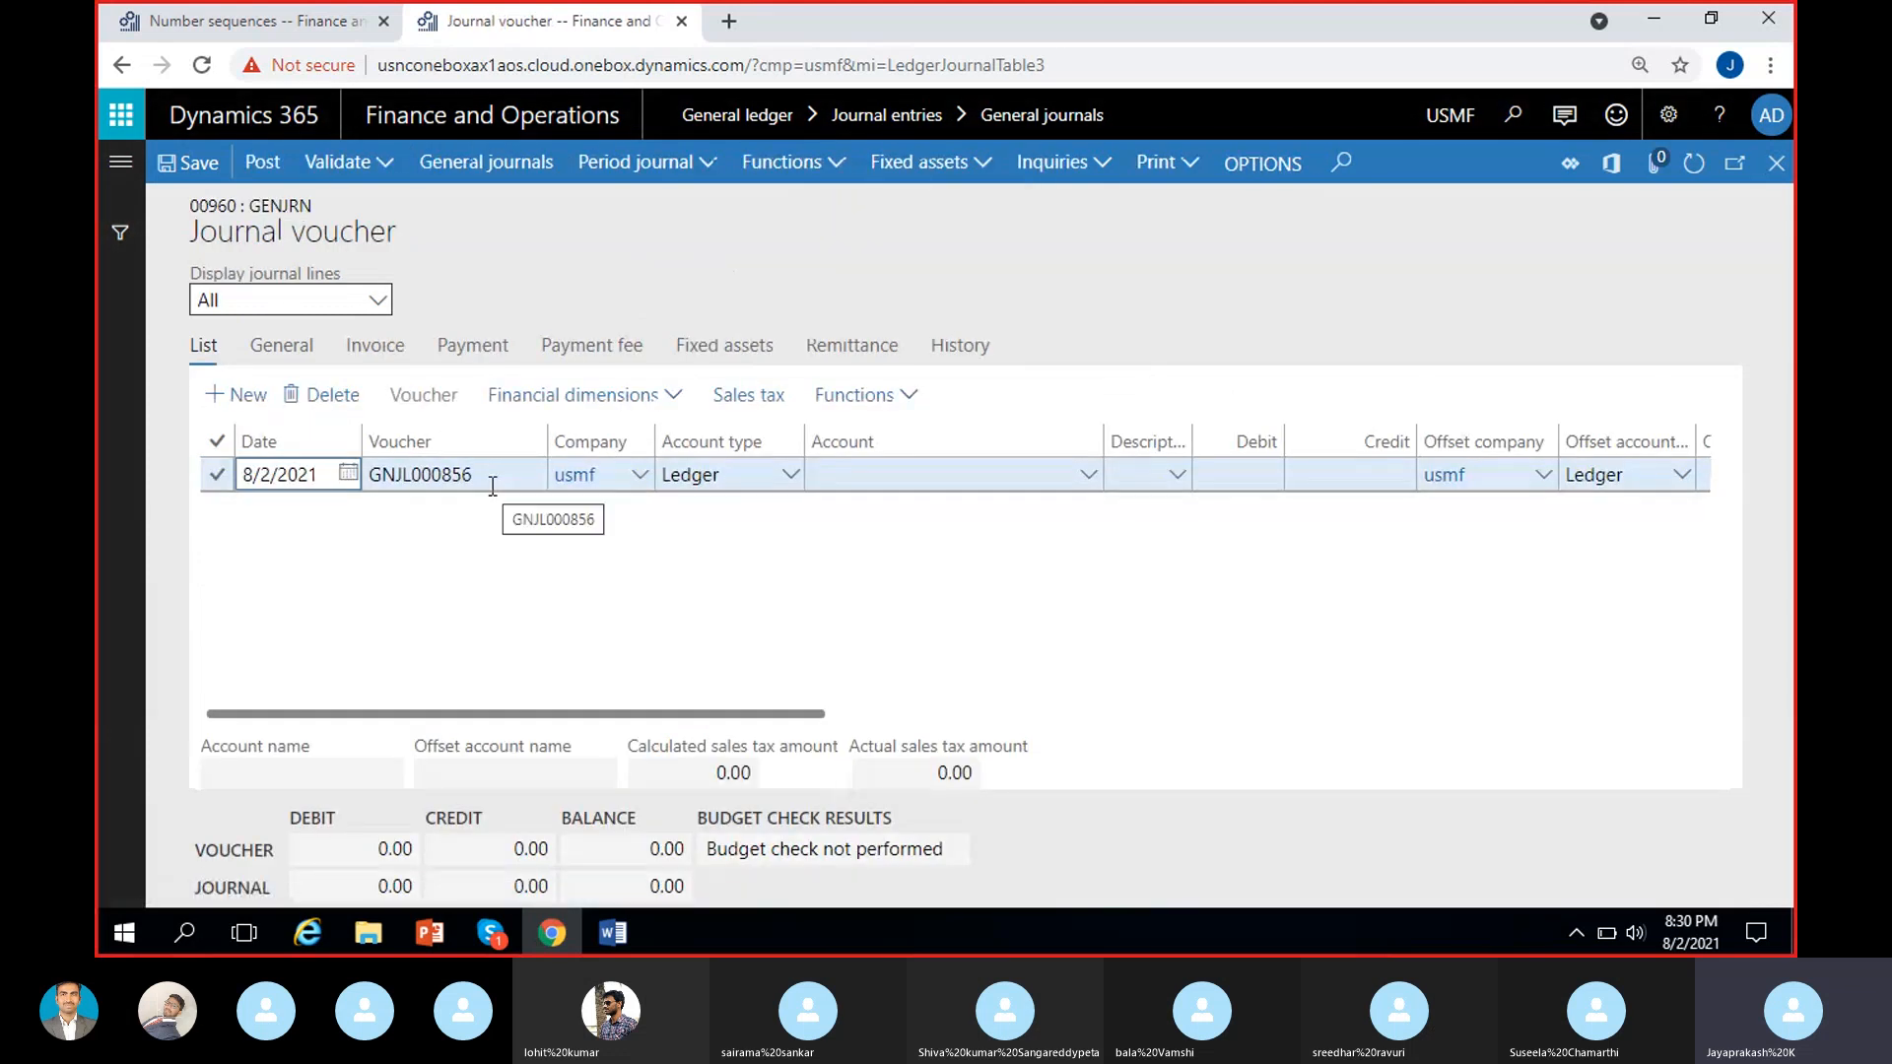
pyautogui.click(430, 475)
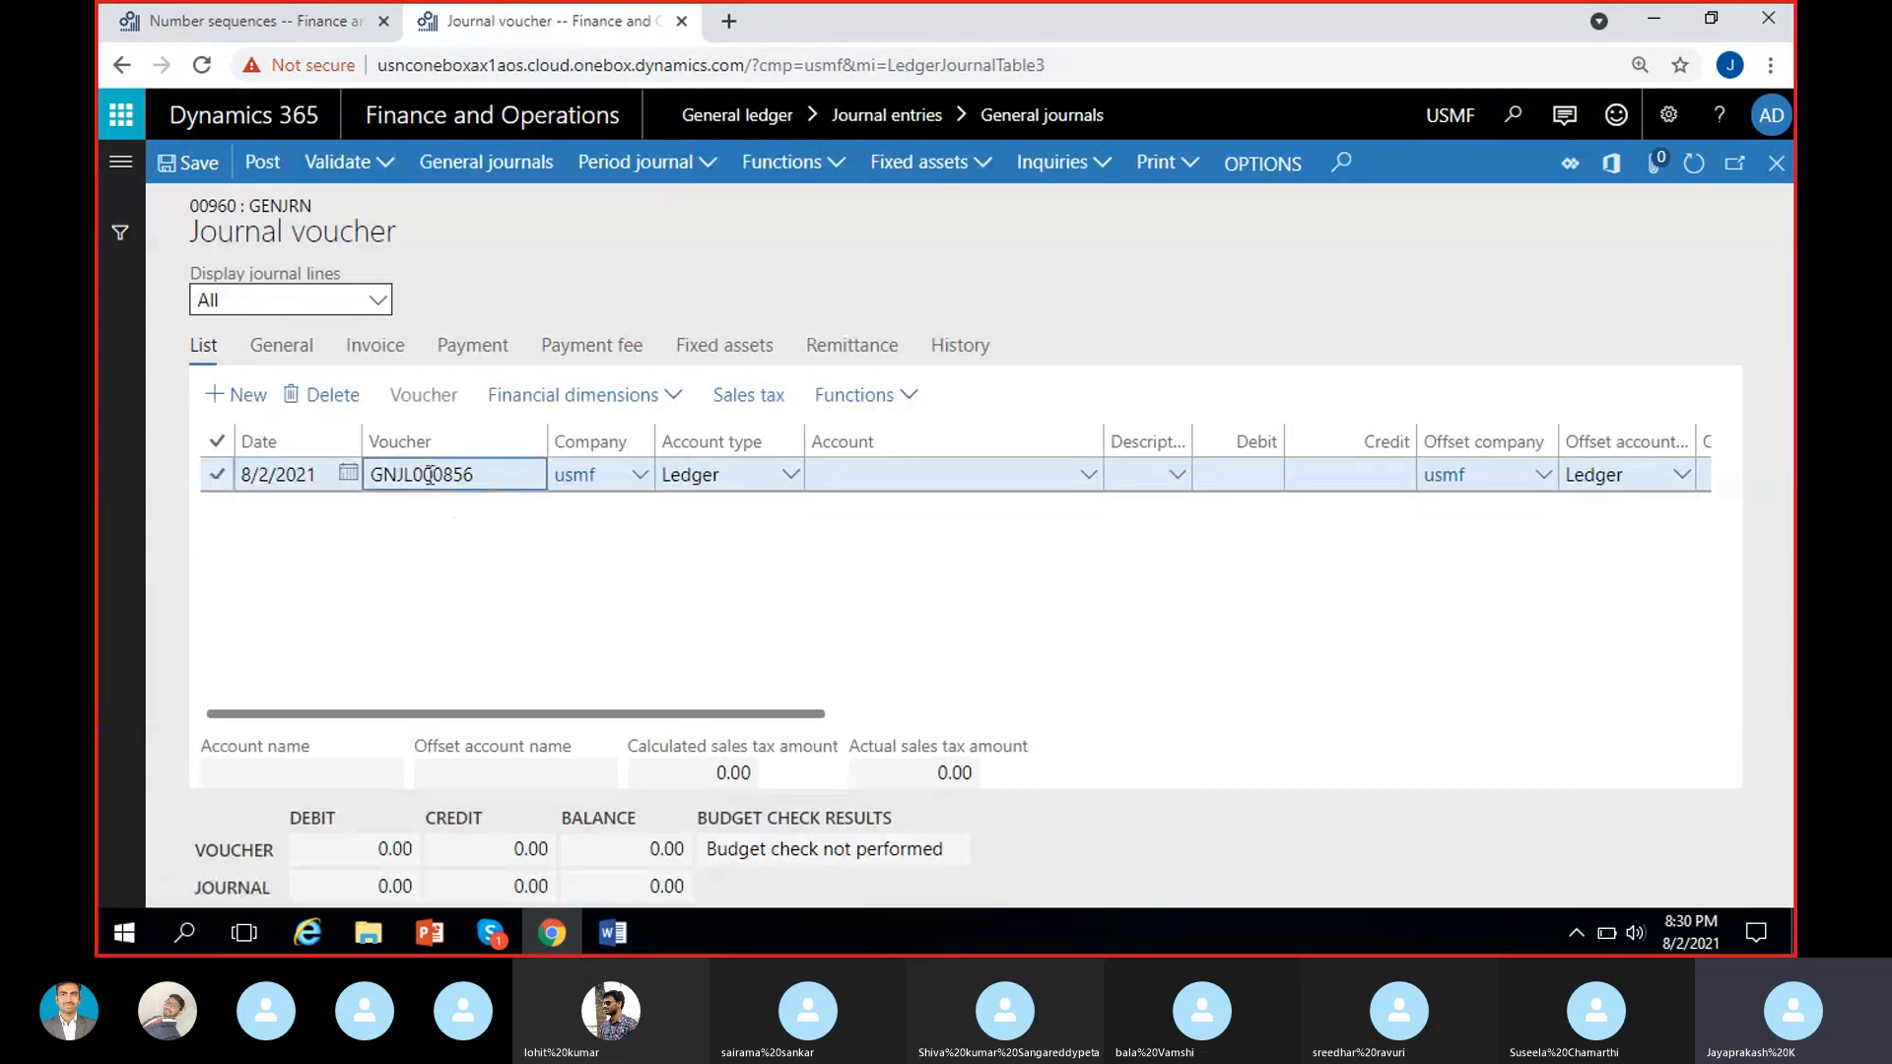
pyautogui.doubleClick(429, 475)
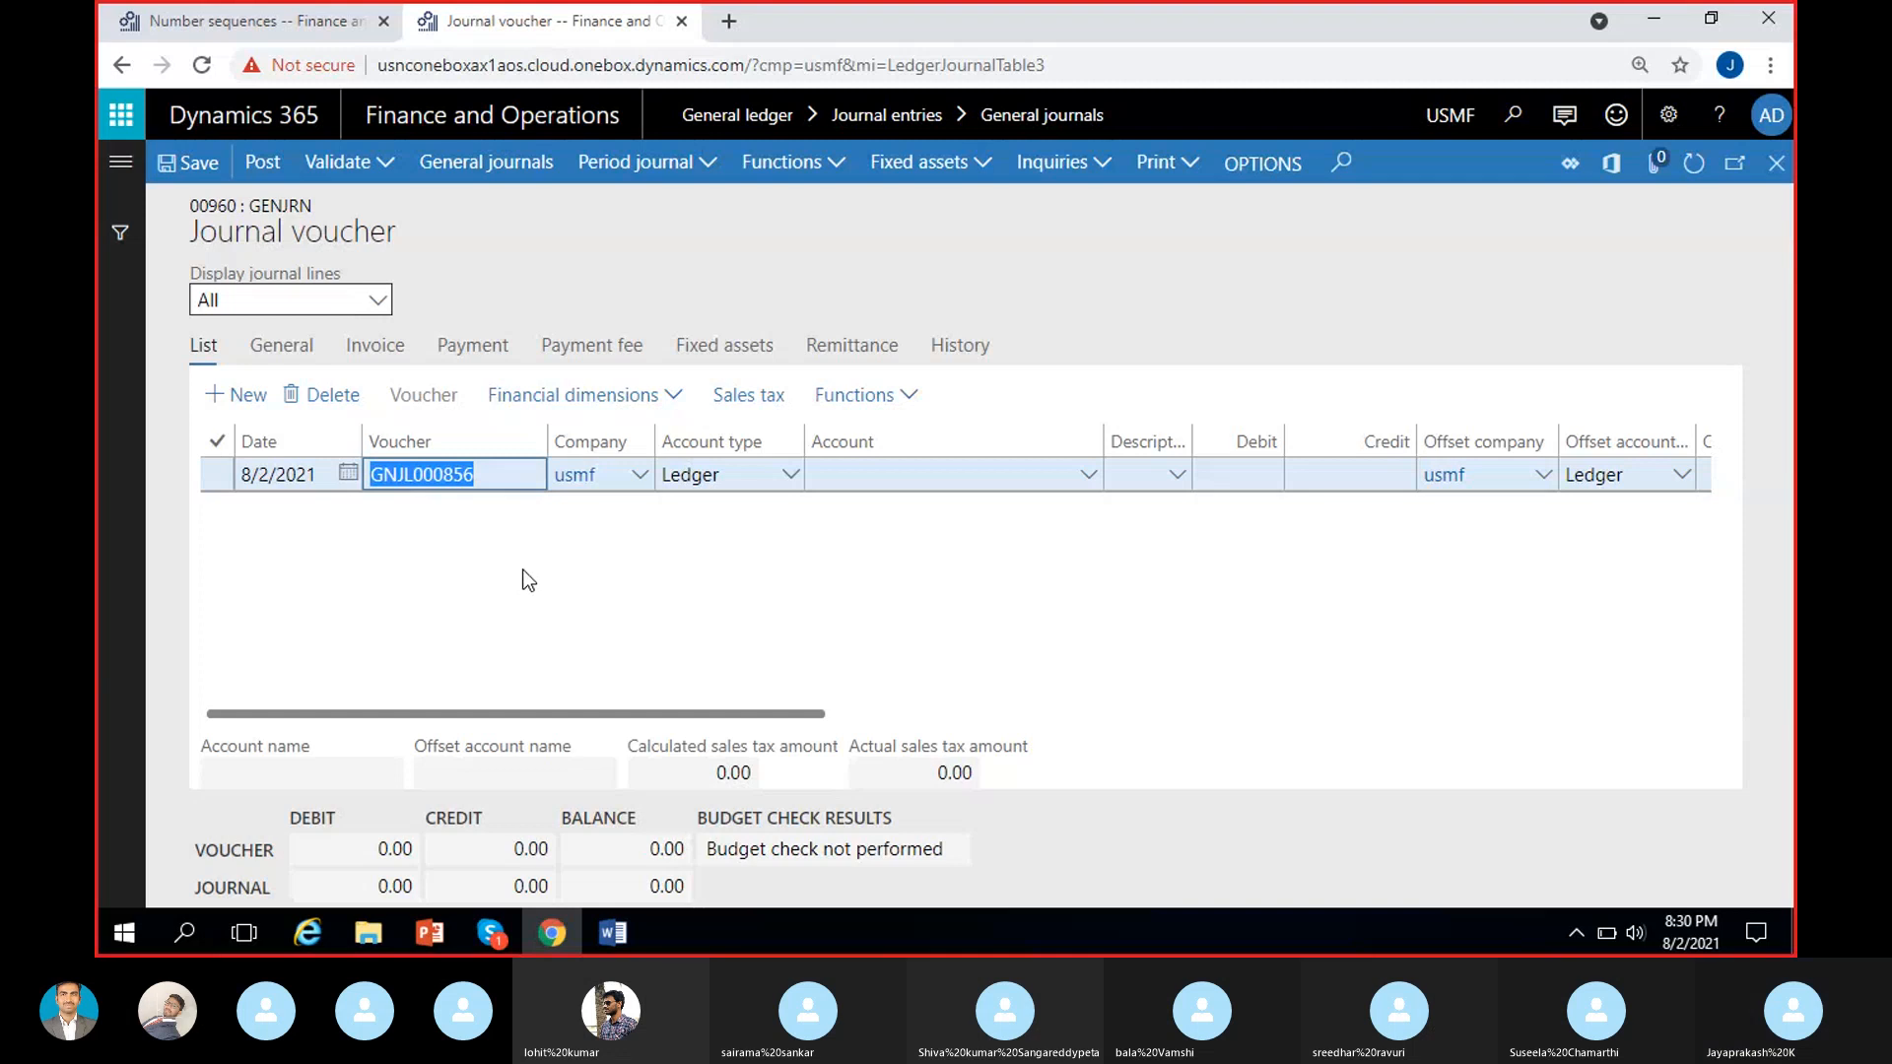
pyautogui.click(522, 566)
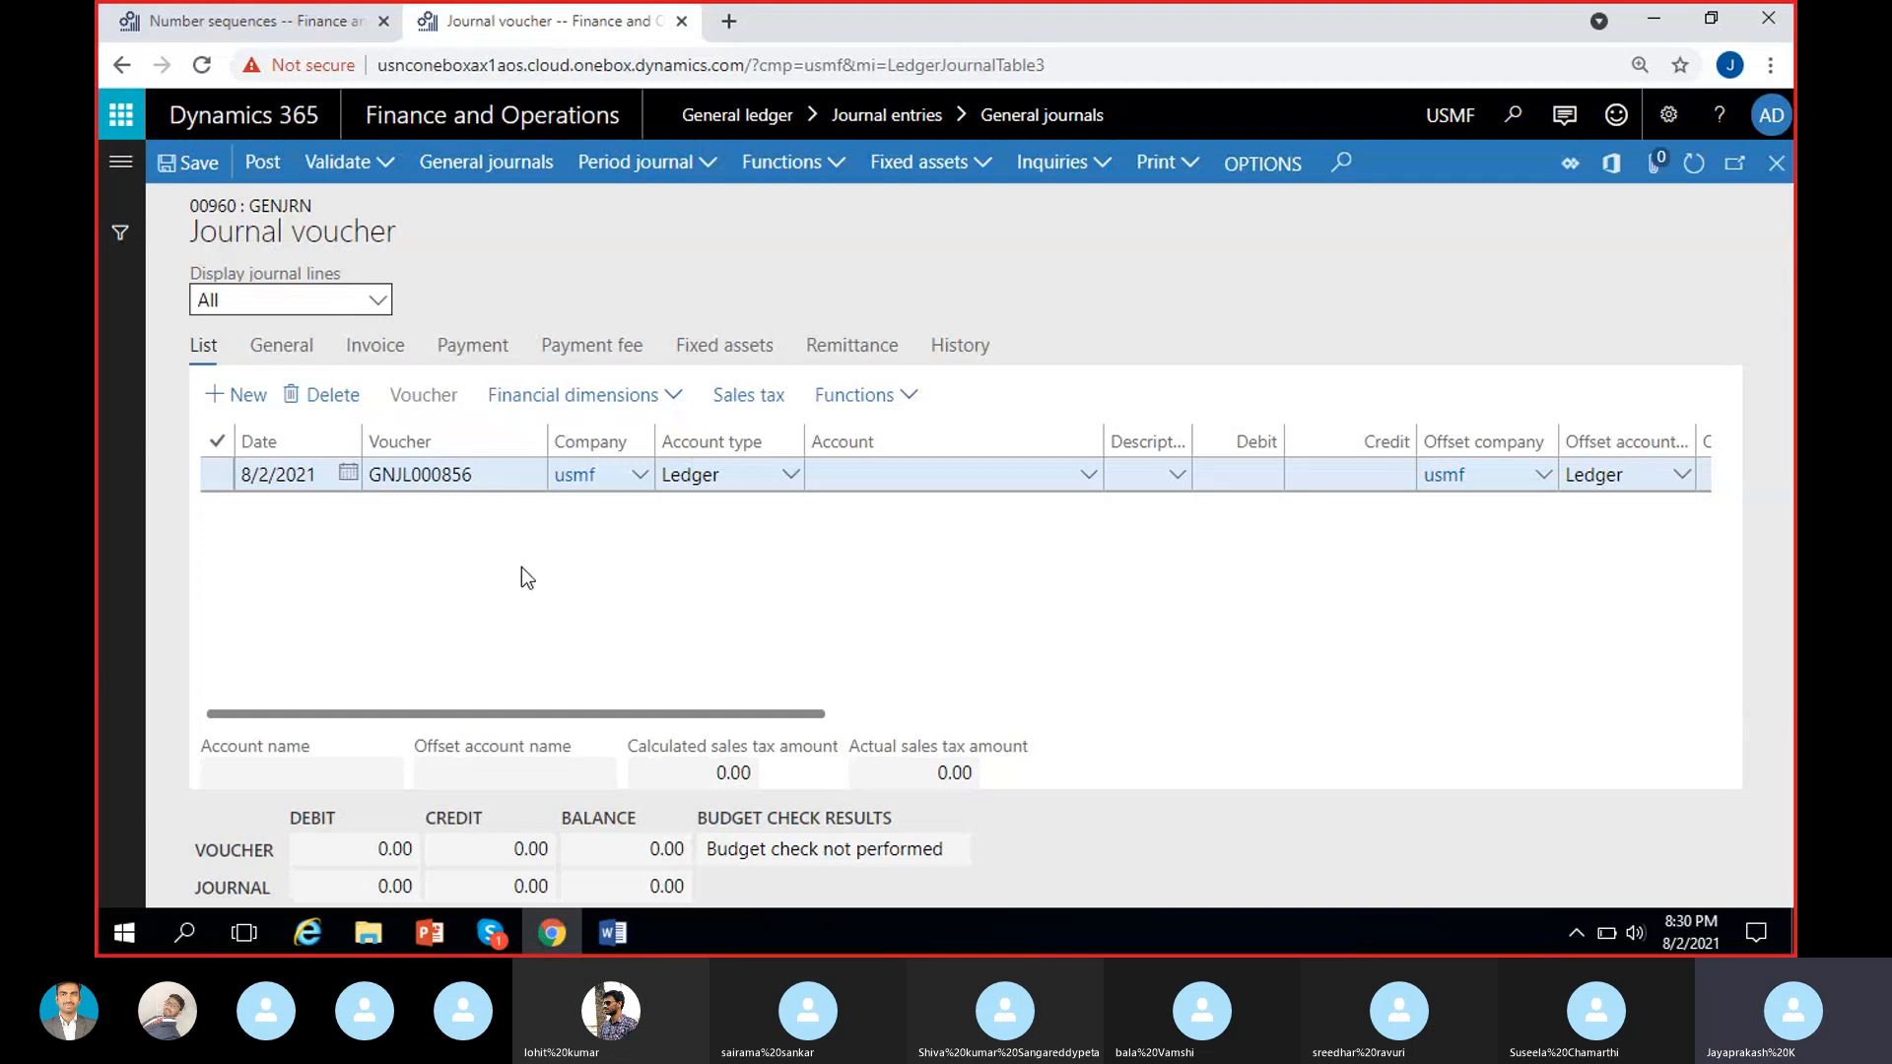
# Return to the MRF GenJour number sequence and toggle Continuous in the General section, leaving it set to Yes.
pyautogui.click(246, 21)
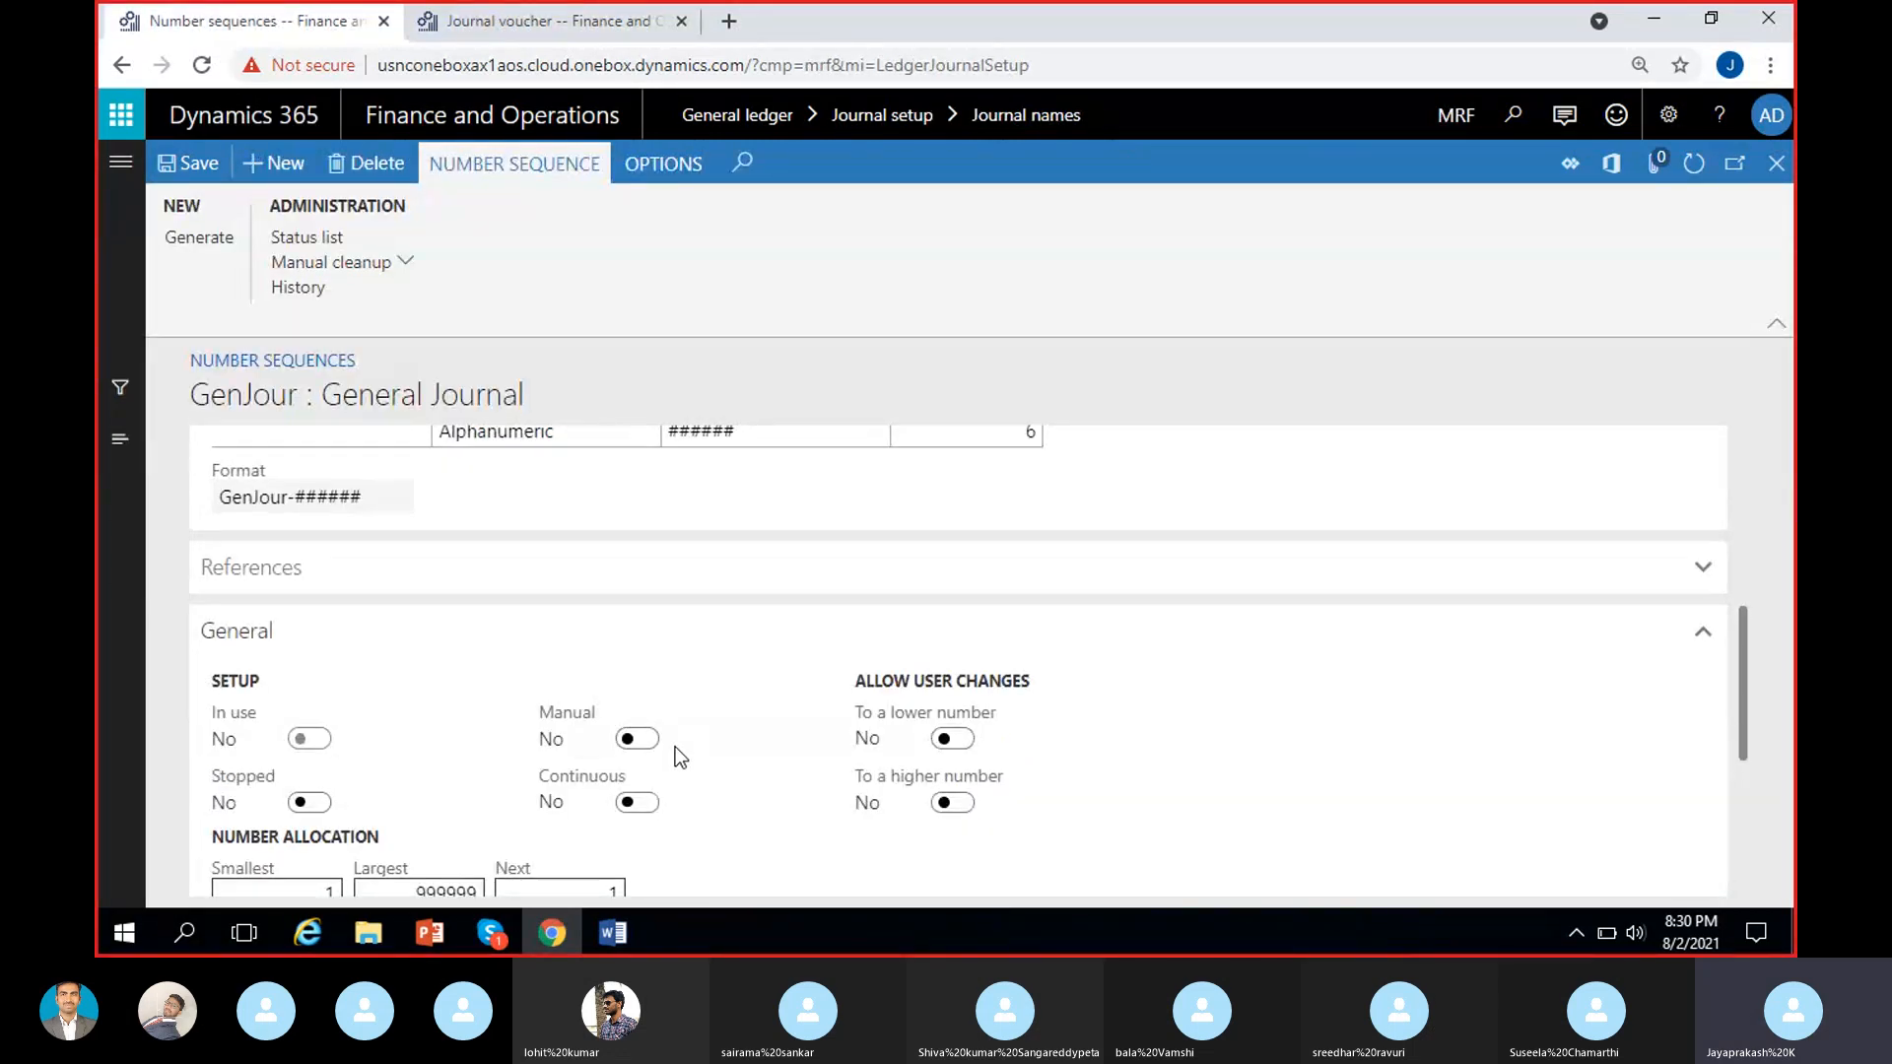
pyautogui.scroll(-1, 676, 747)
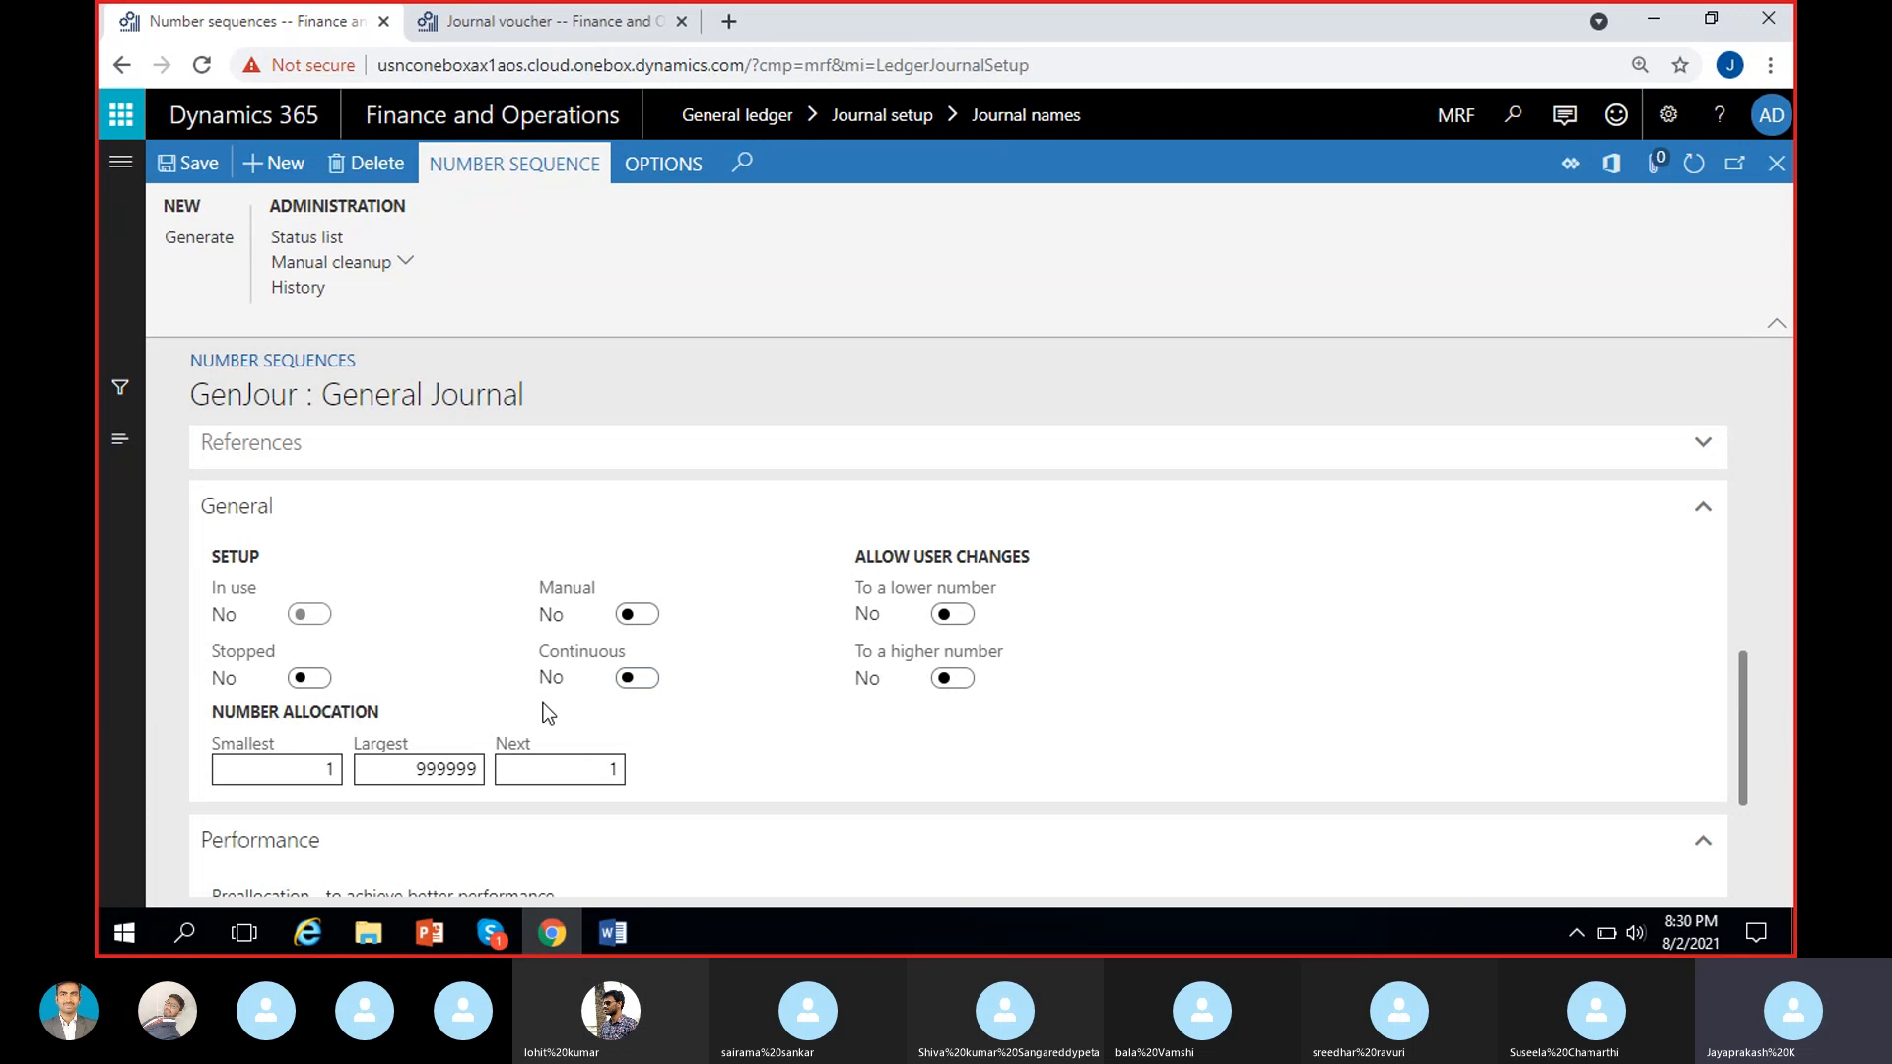
pyautogui.click(643, 688)
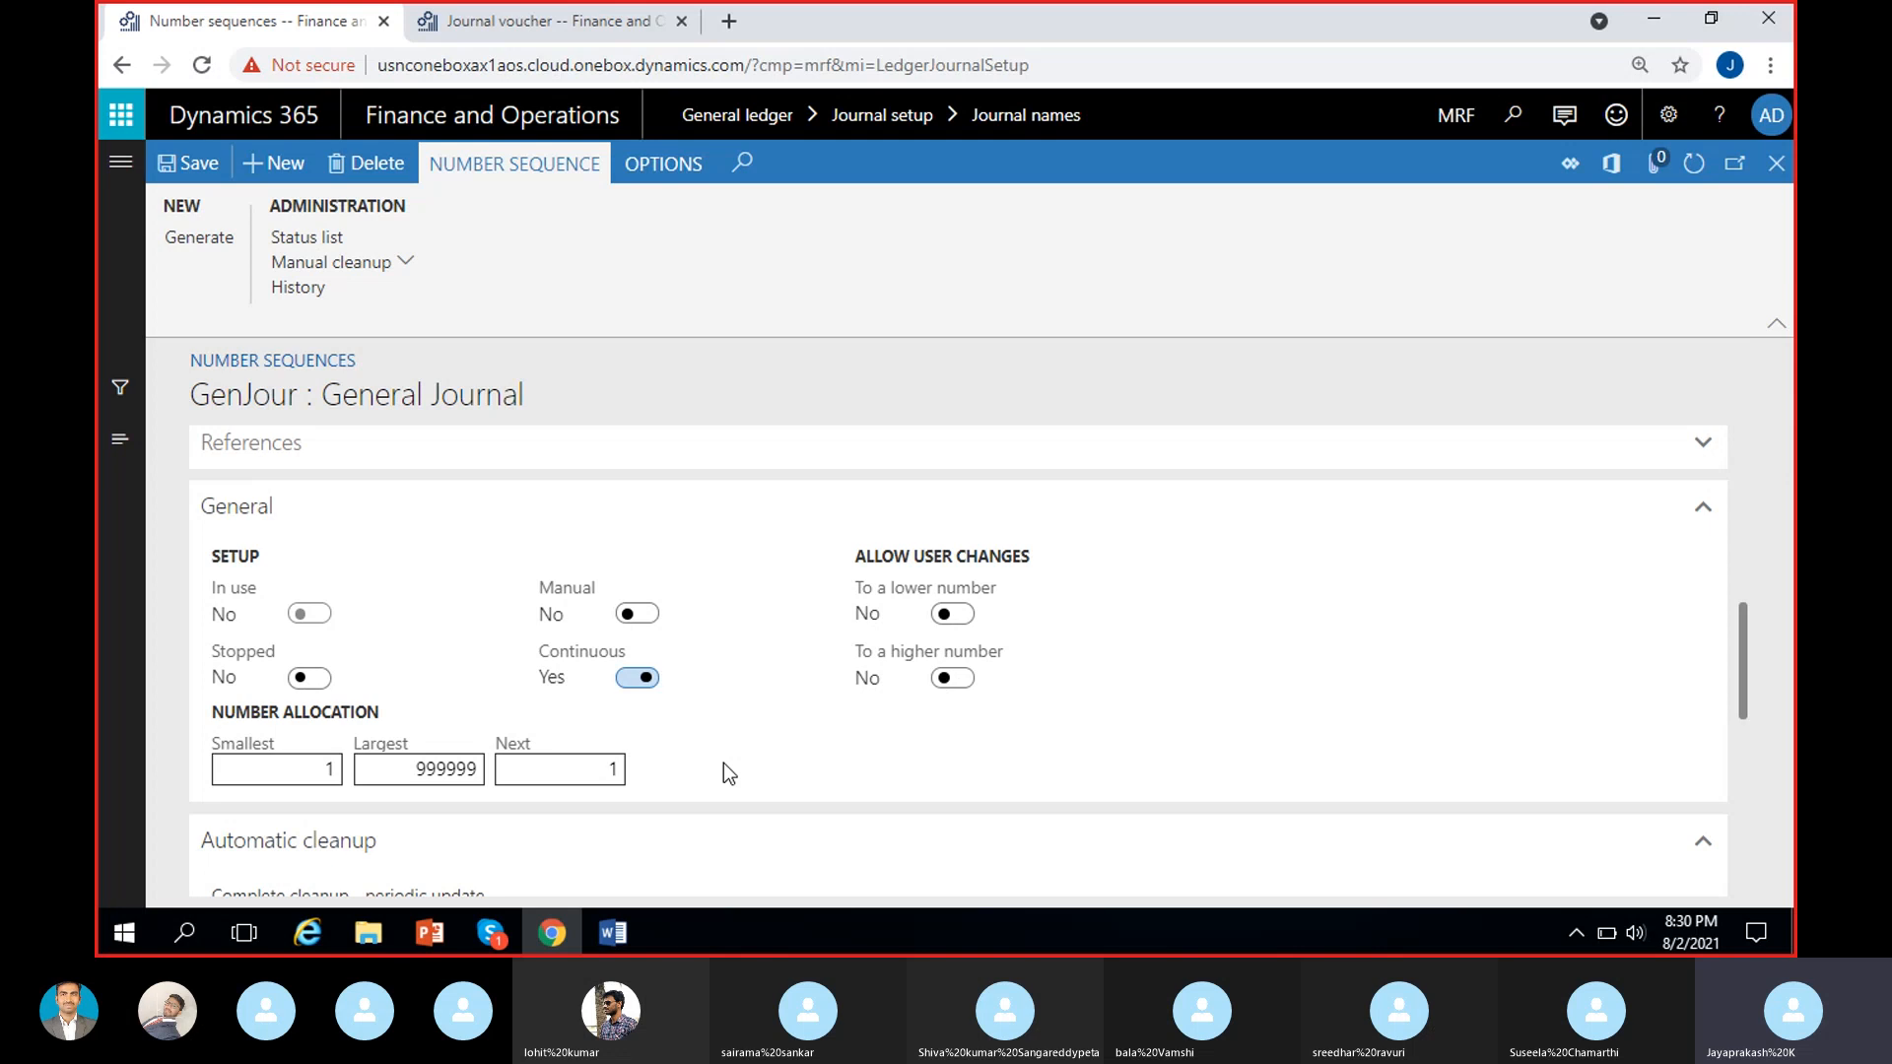
pyautogui.click(637, 678)
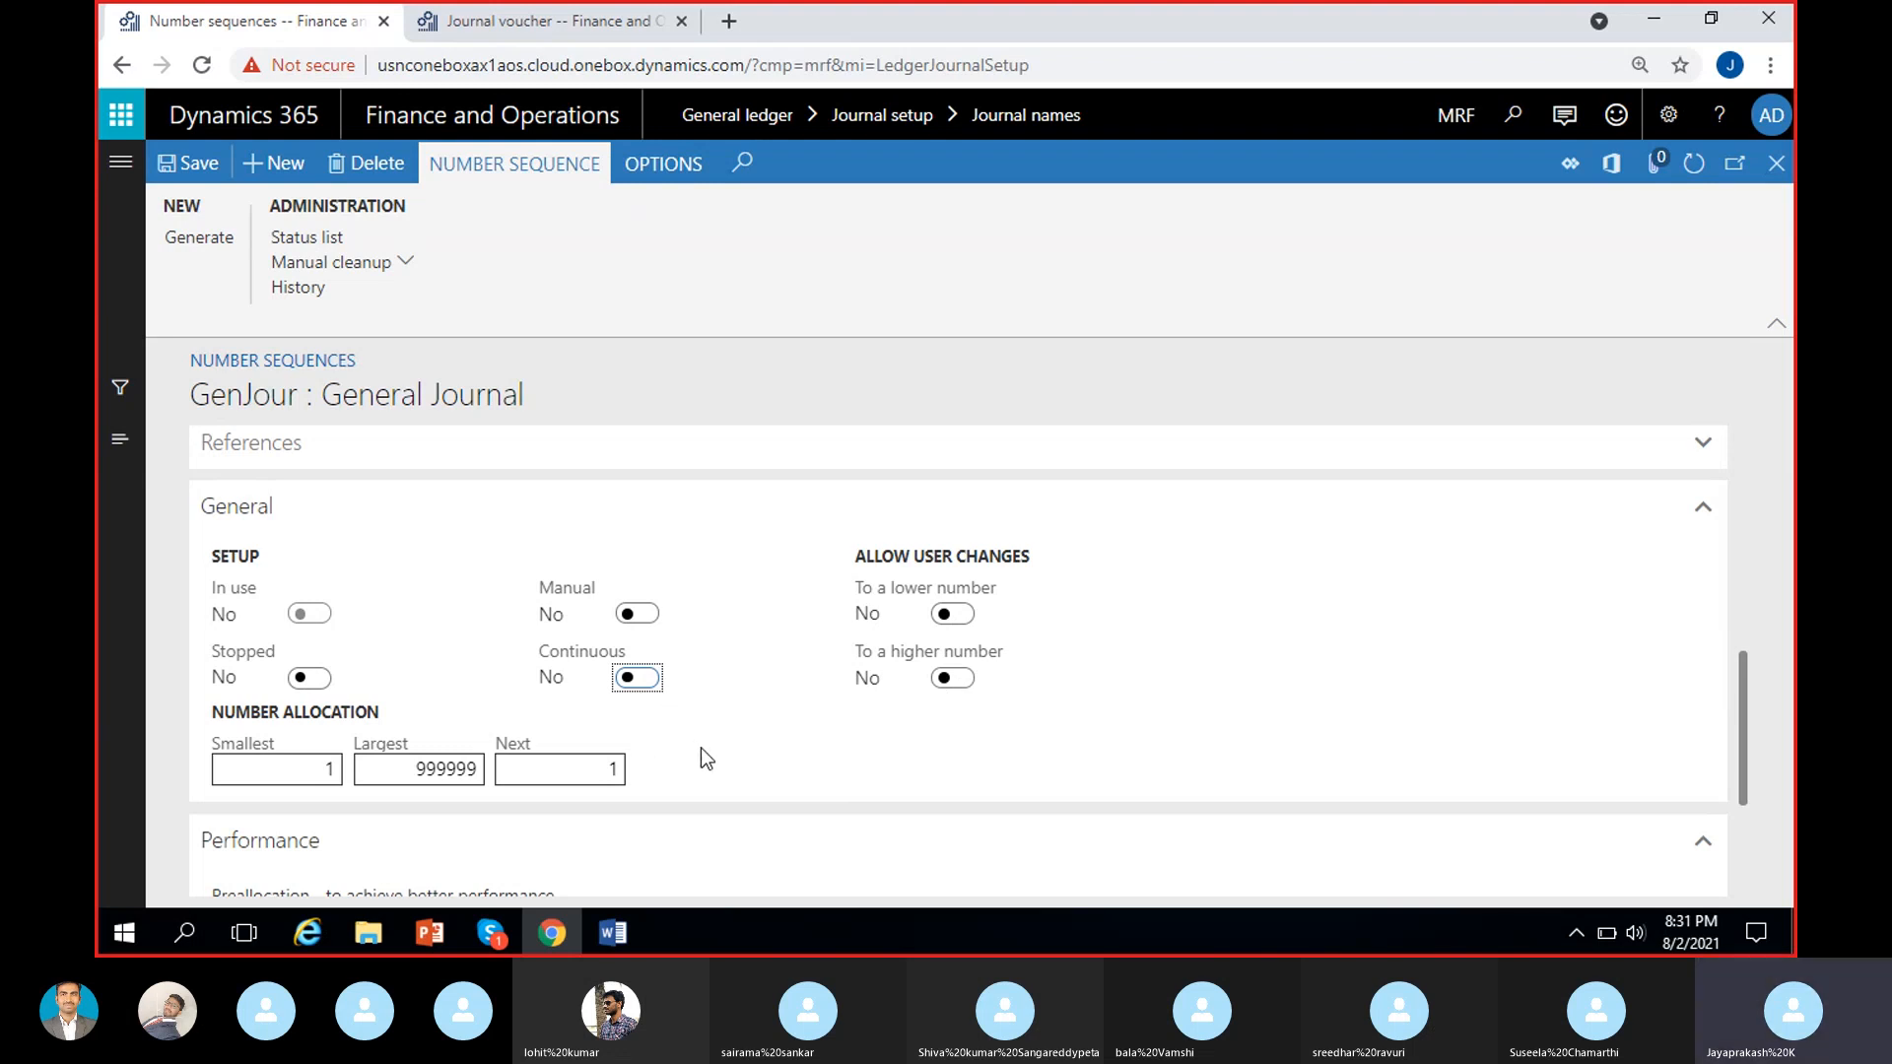
pyautogui.click(638, 677)
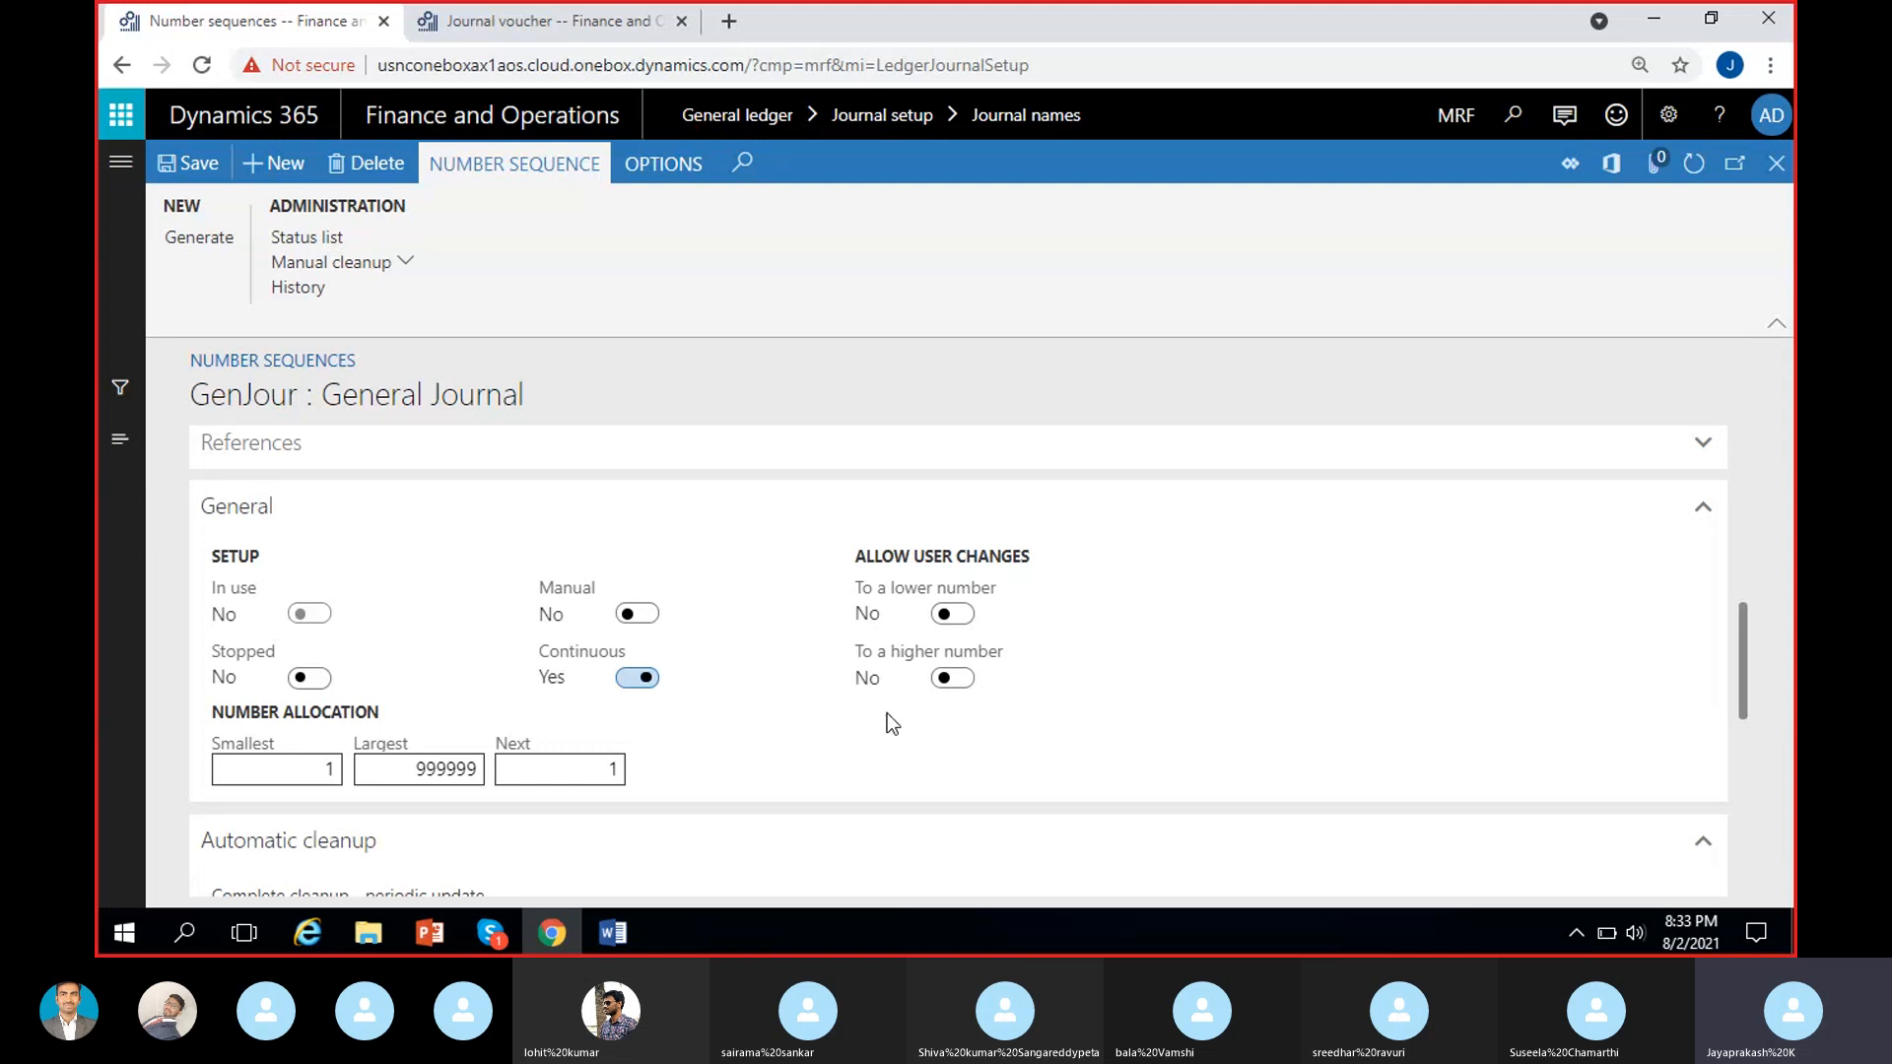
# Allow user changes to a higher and a lower number, dismiss the battery notice, and switch both options back off.
pyautogui.click(952, 679)
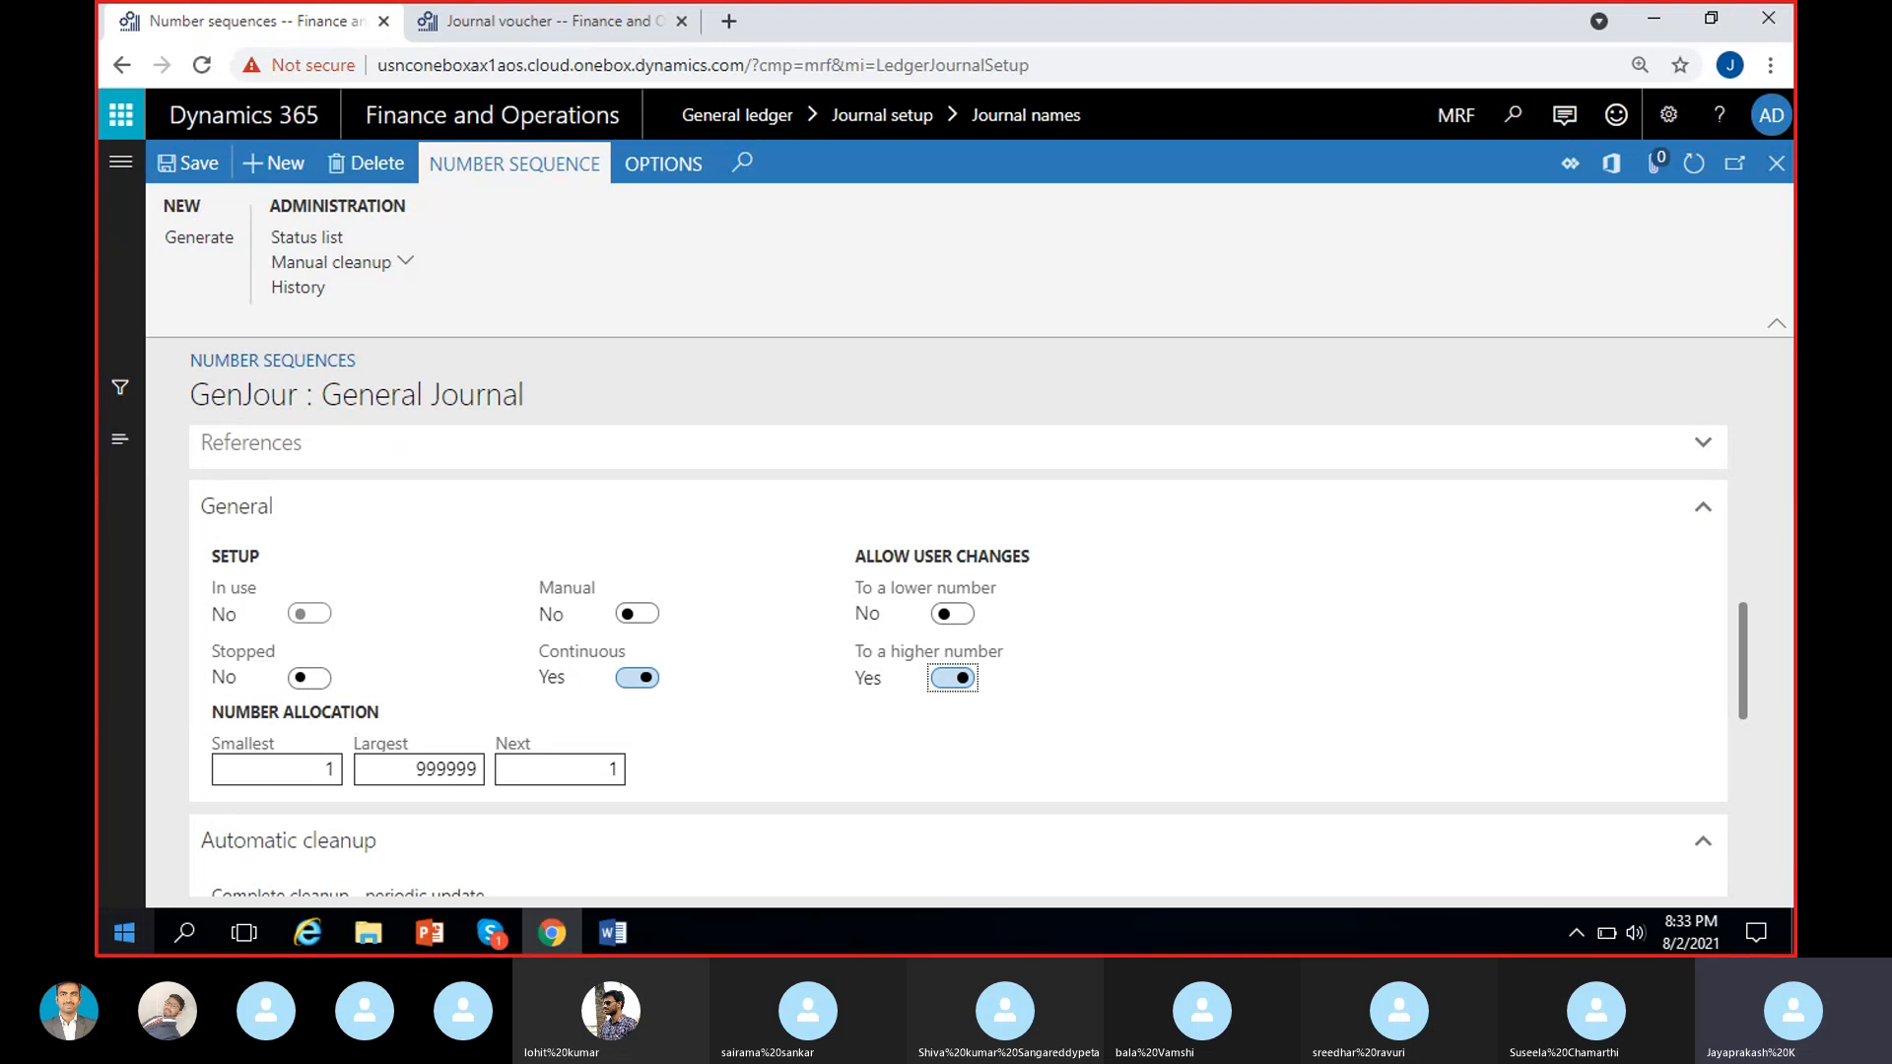
pyautogui.click(963, 615)
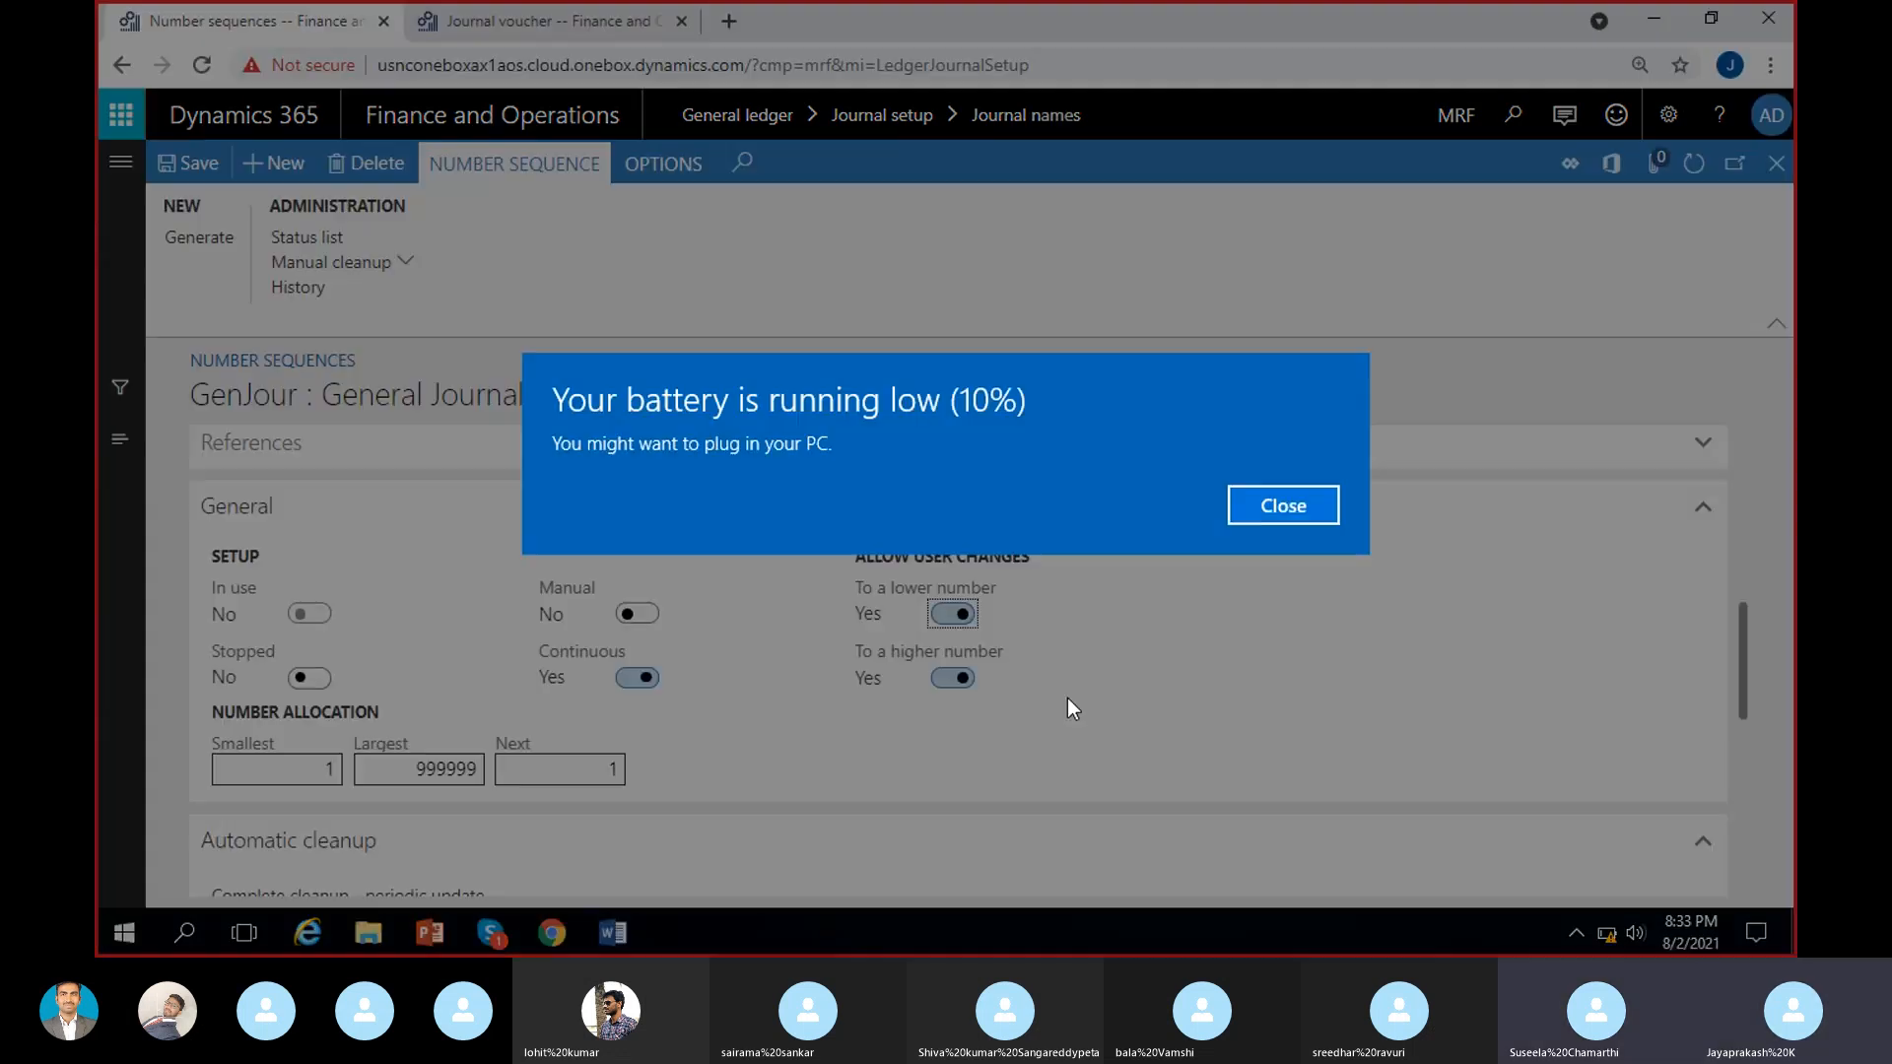
pyautogui.click(1274, 506)
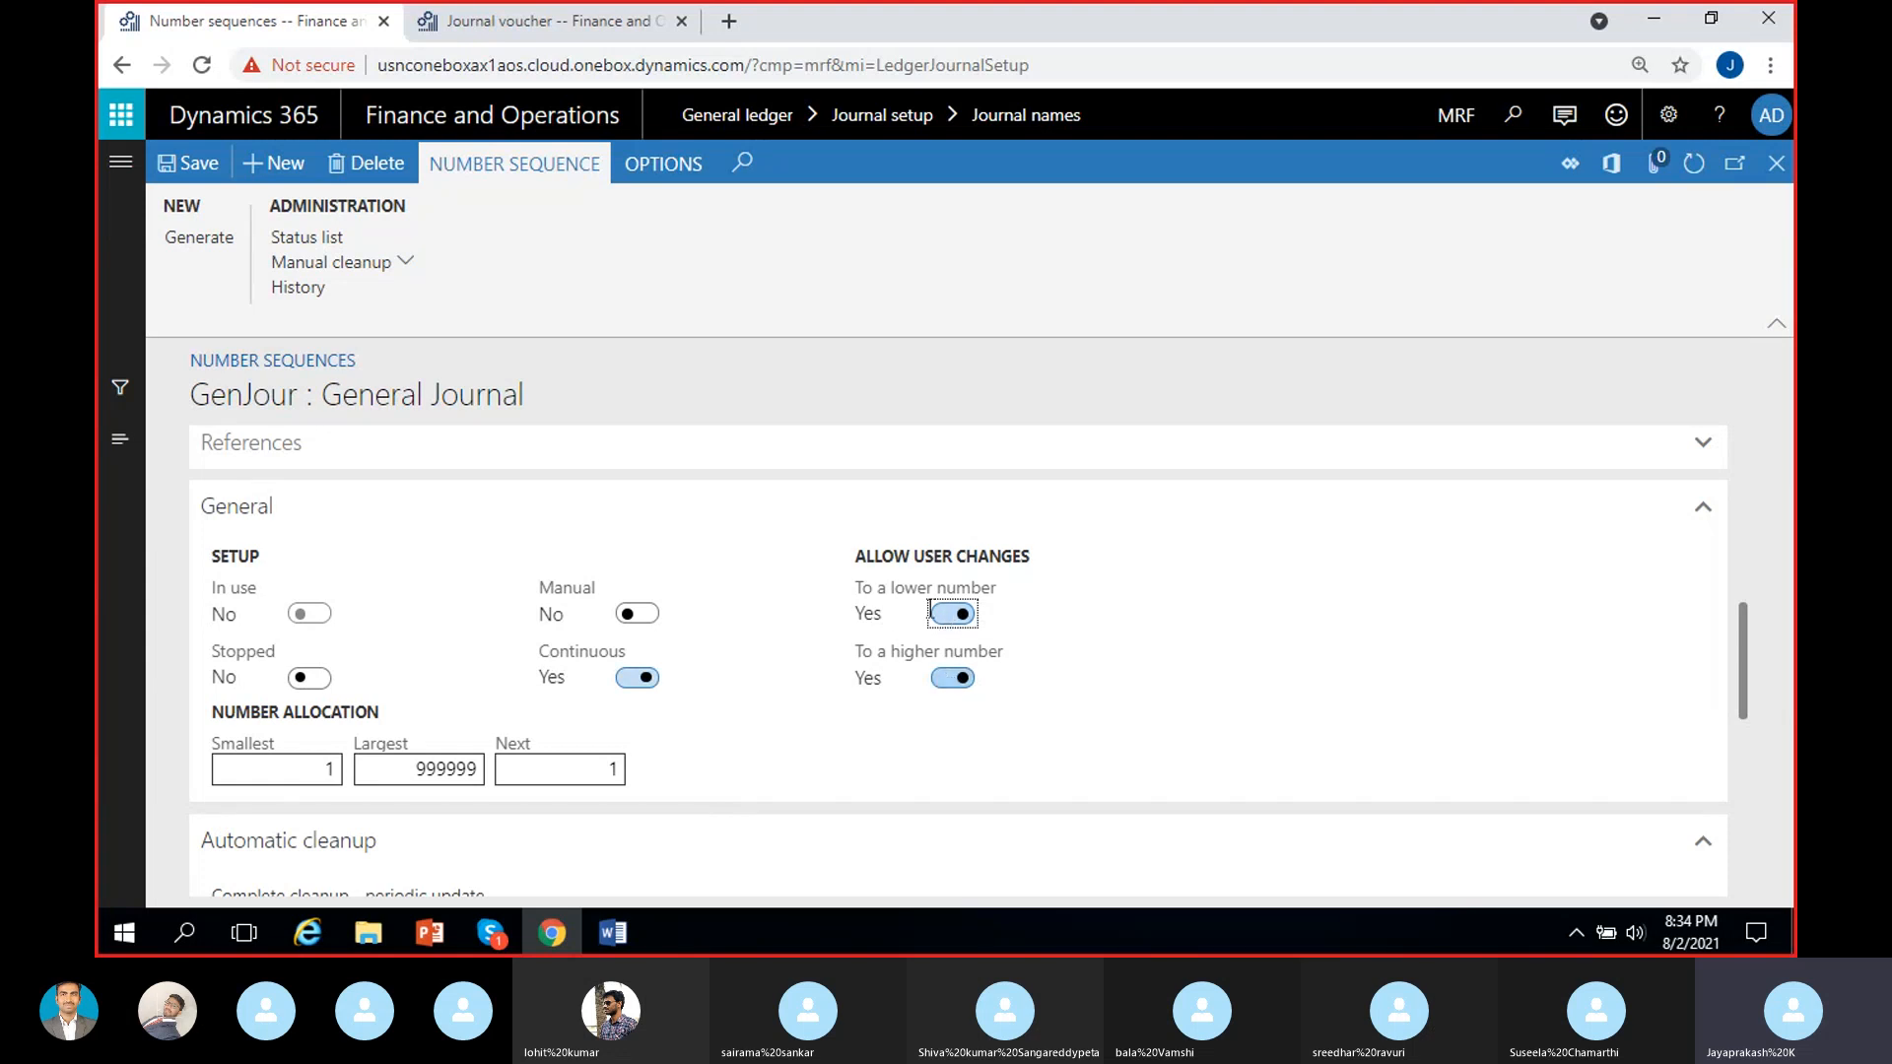
pyautogui.click(948, 616)
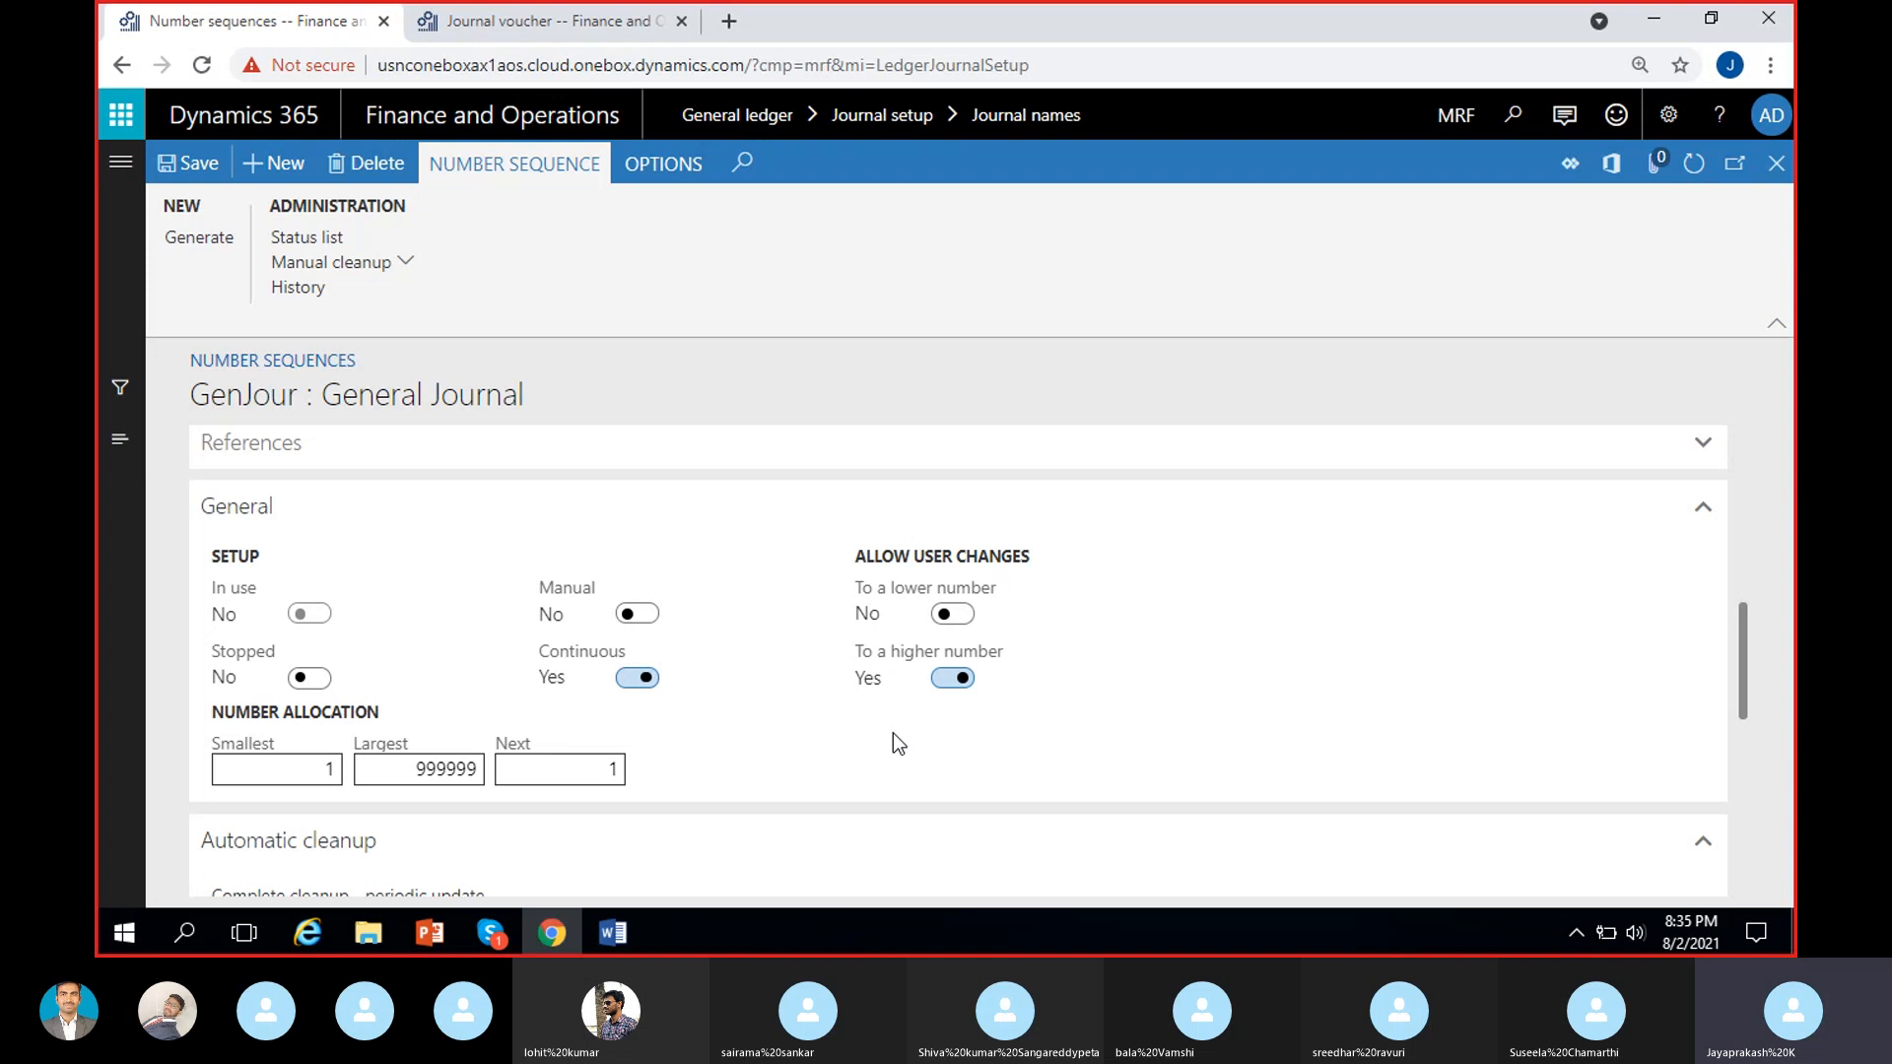
pyautogui.click(948, 678)
pyautogui.click(942, 738)
# Review the GenJour sequence's identification, scope parameters, segments and General settings.
pyautogui.scroll(5, 773, 717)
pyautogui.scroll(2, 774, 716)
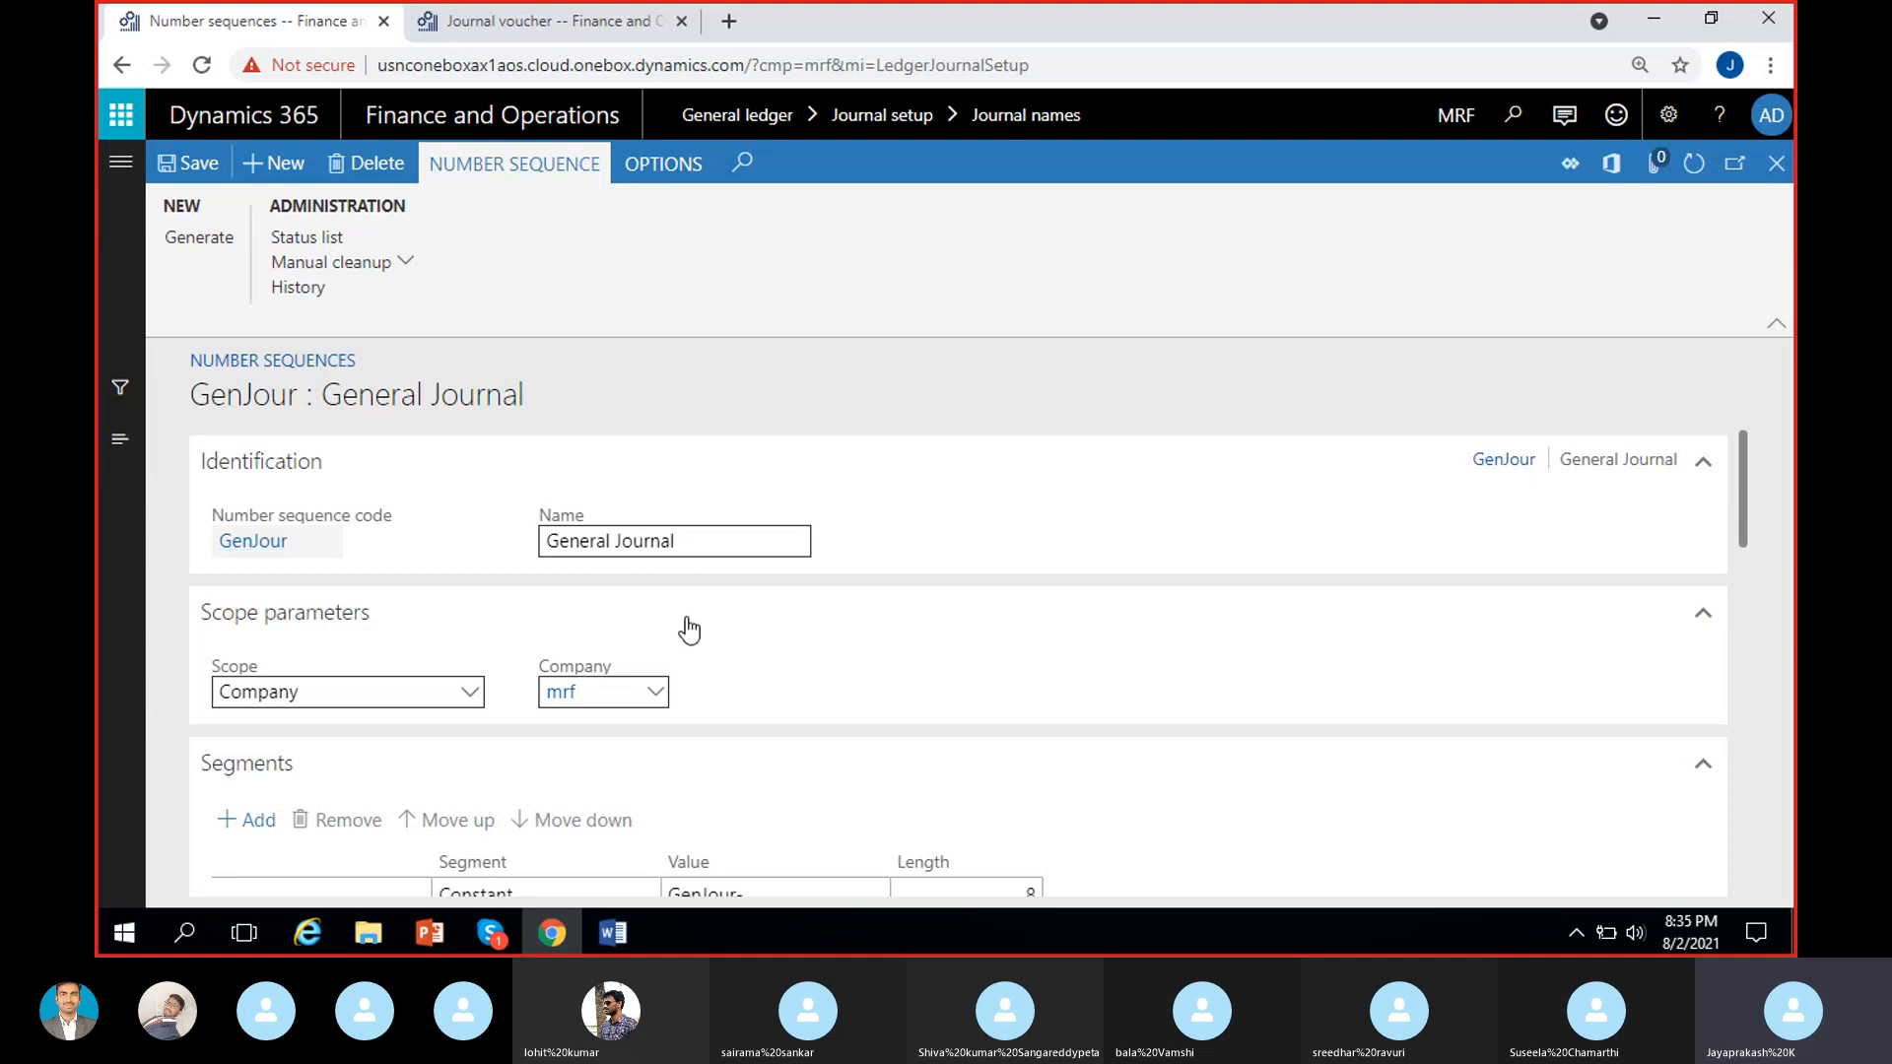
pyautogui.scroll(-1, 684, 625)
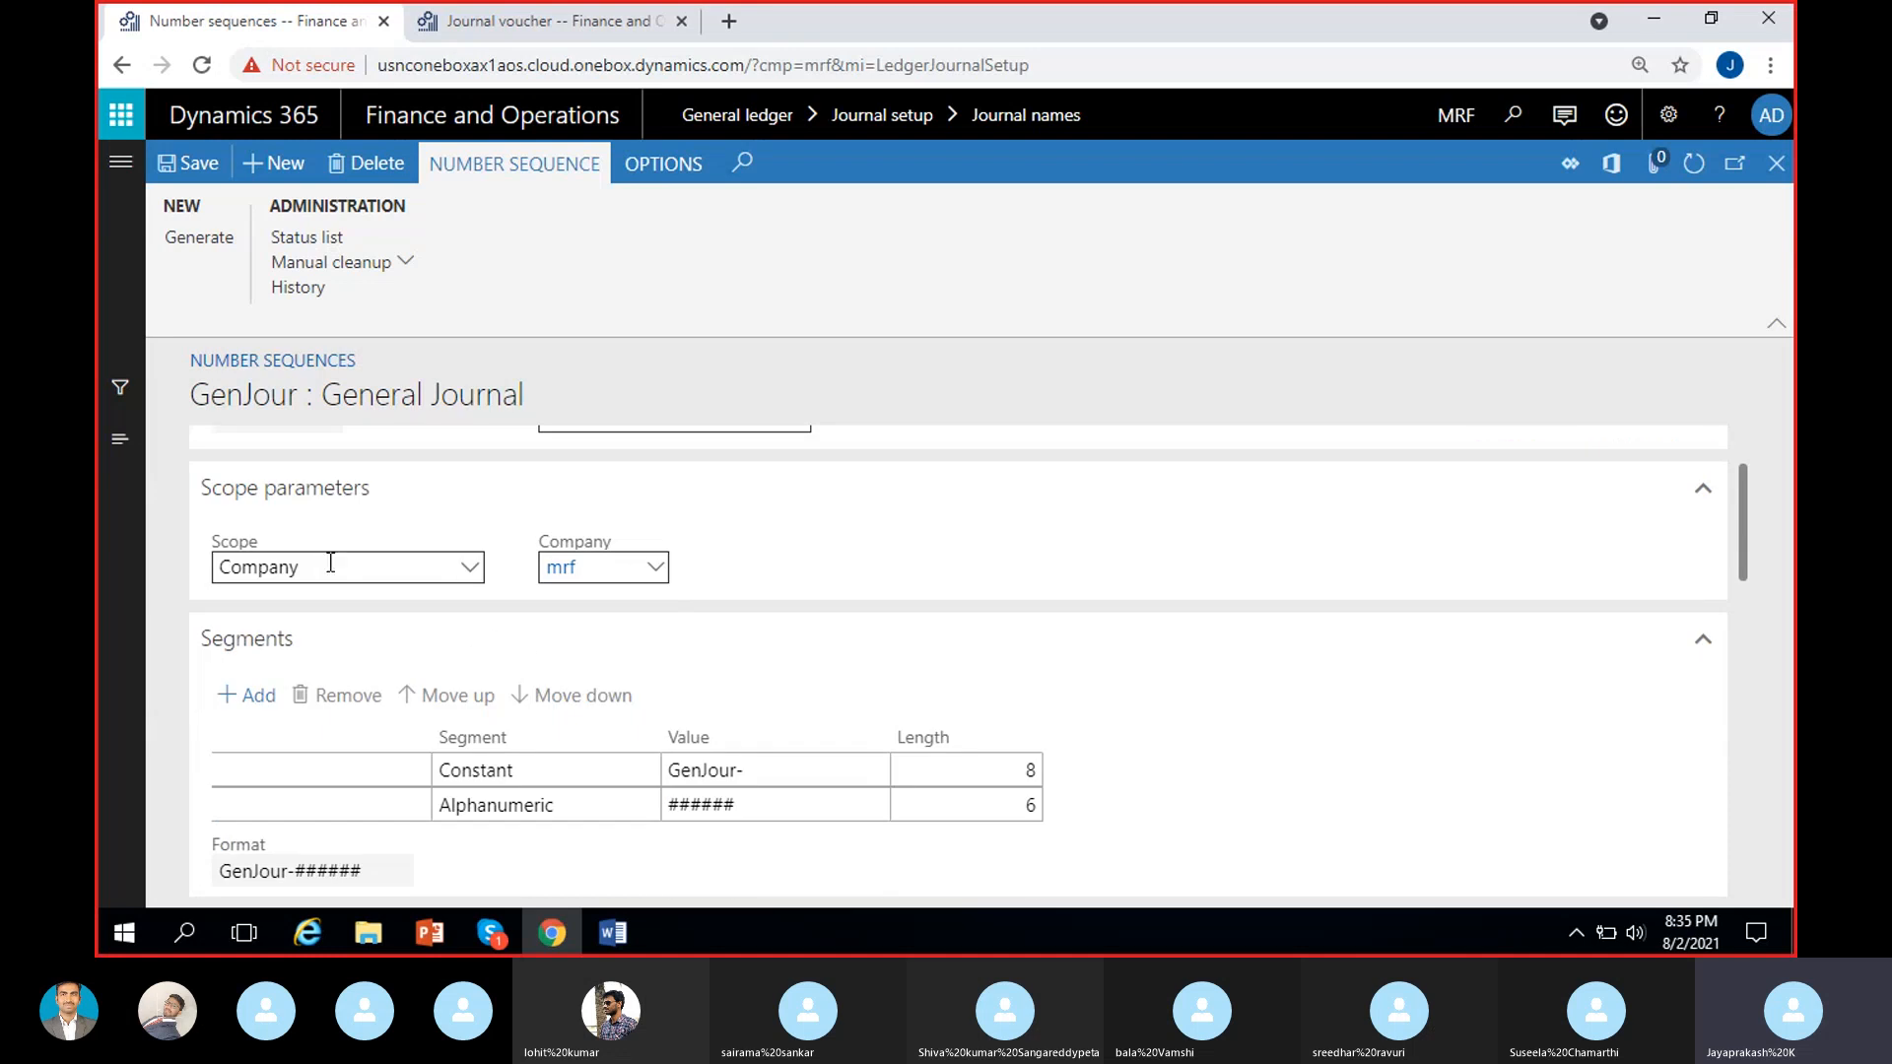
pyautogui.scroll(-1, 696, 676)
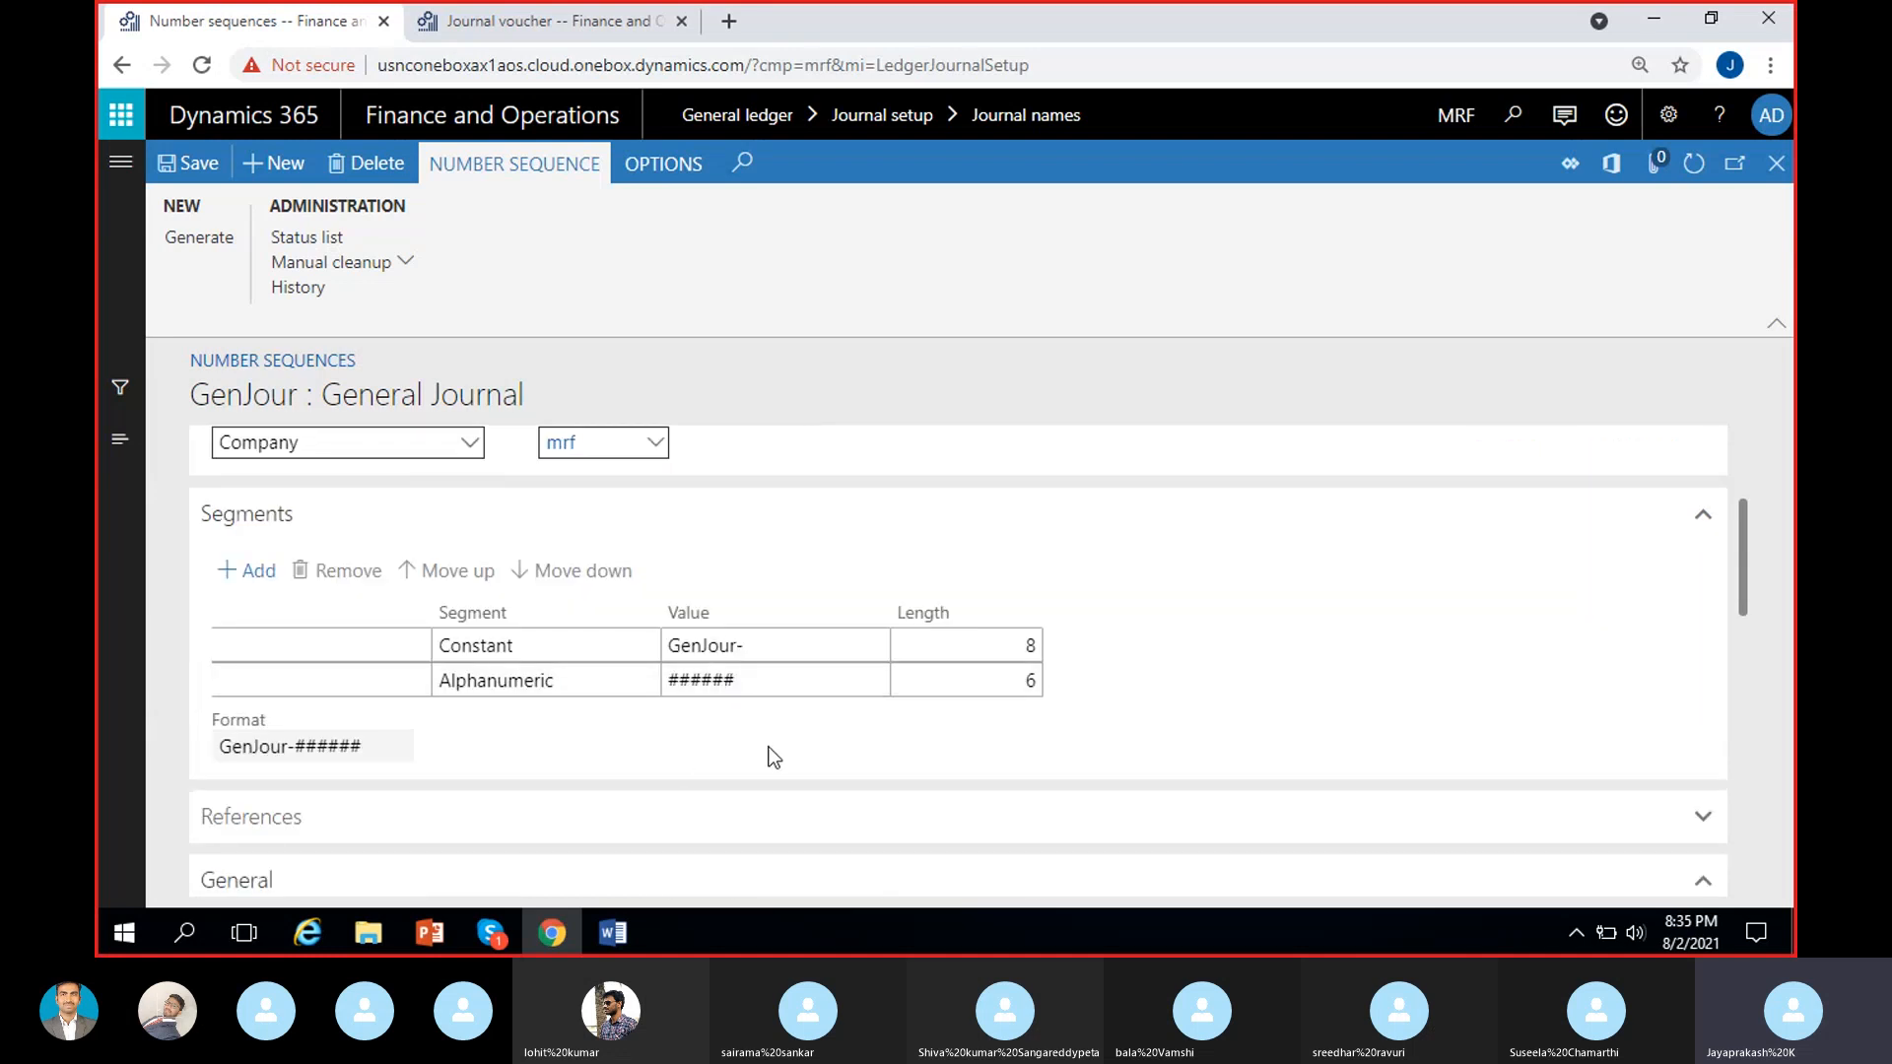
pyautogui.scroll(-2, 831, 731)
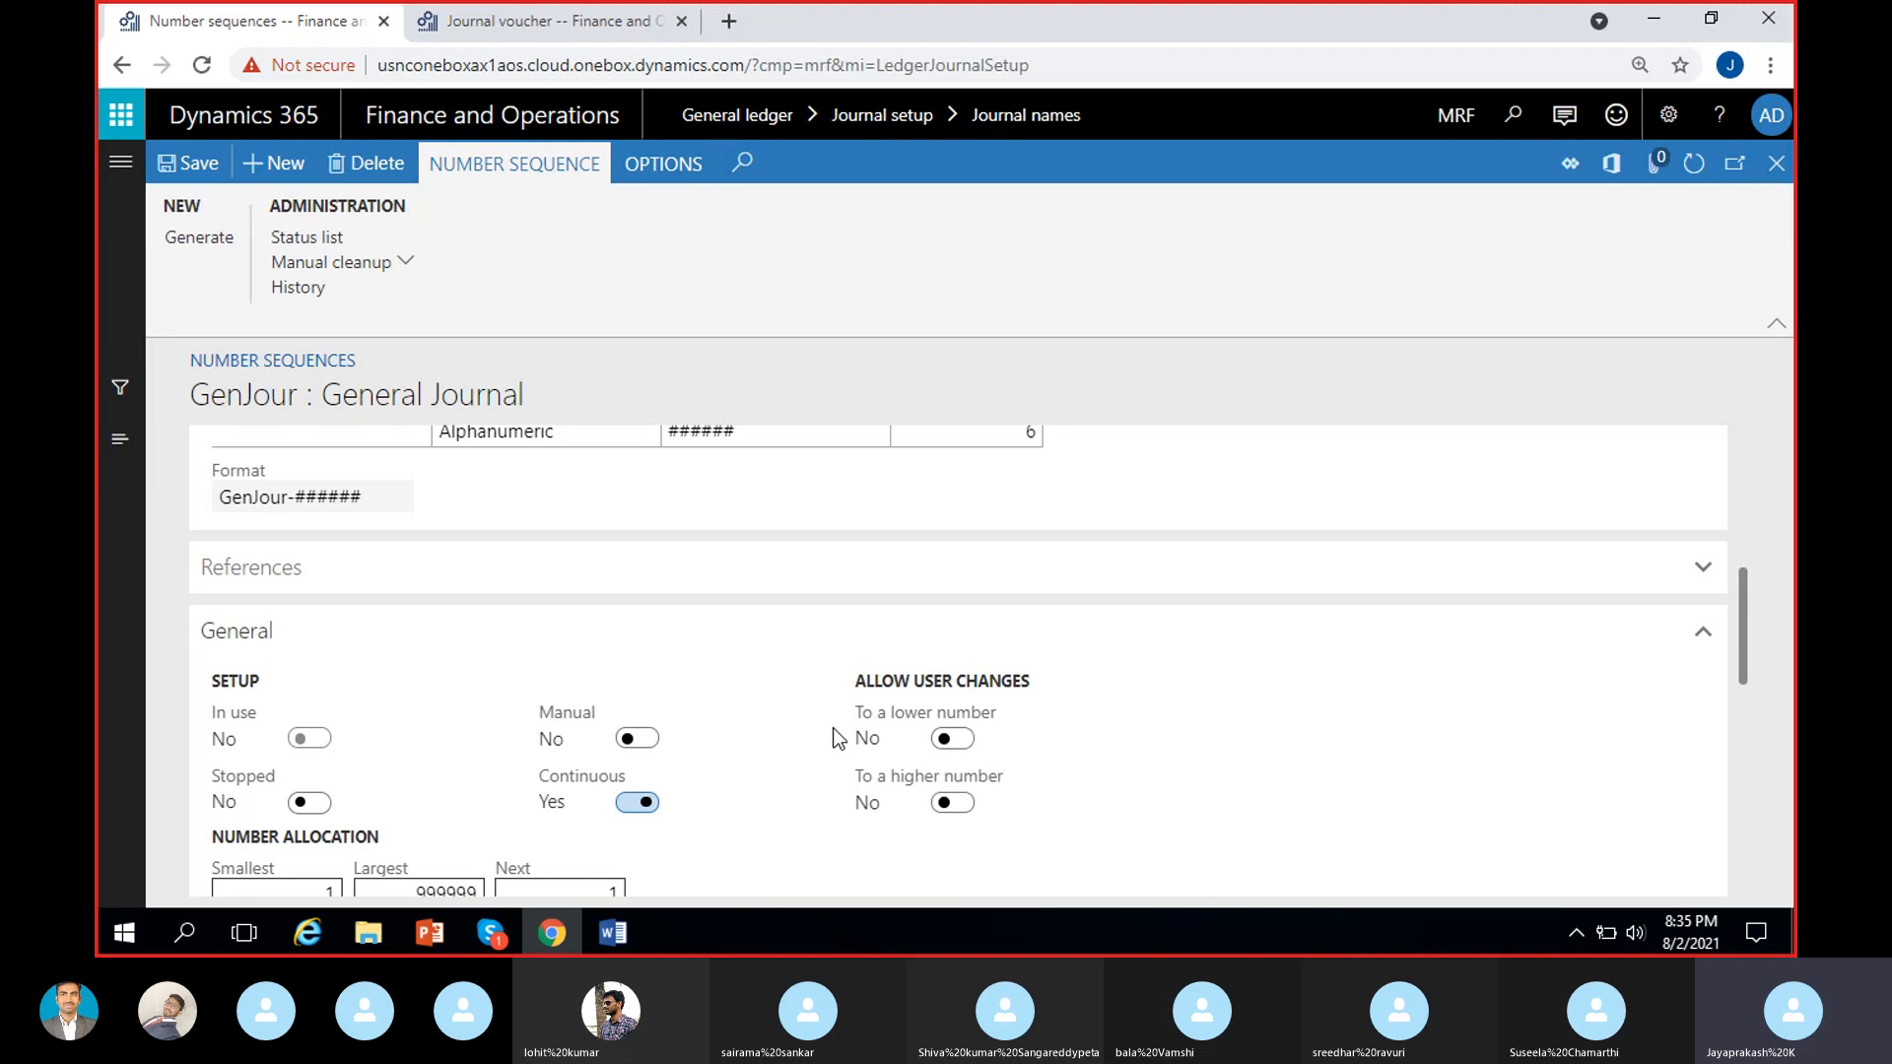
pyautogui.scroll(-1, 833, 731)
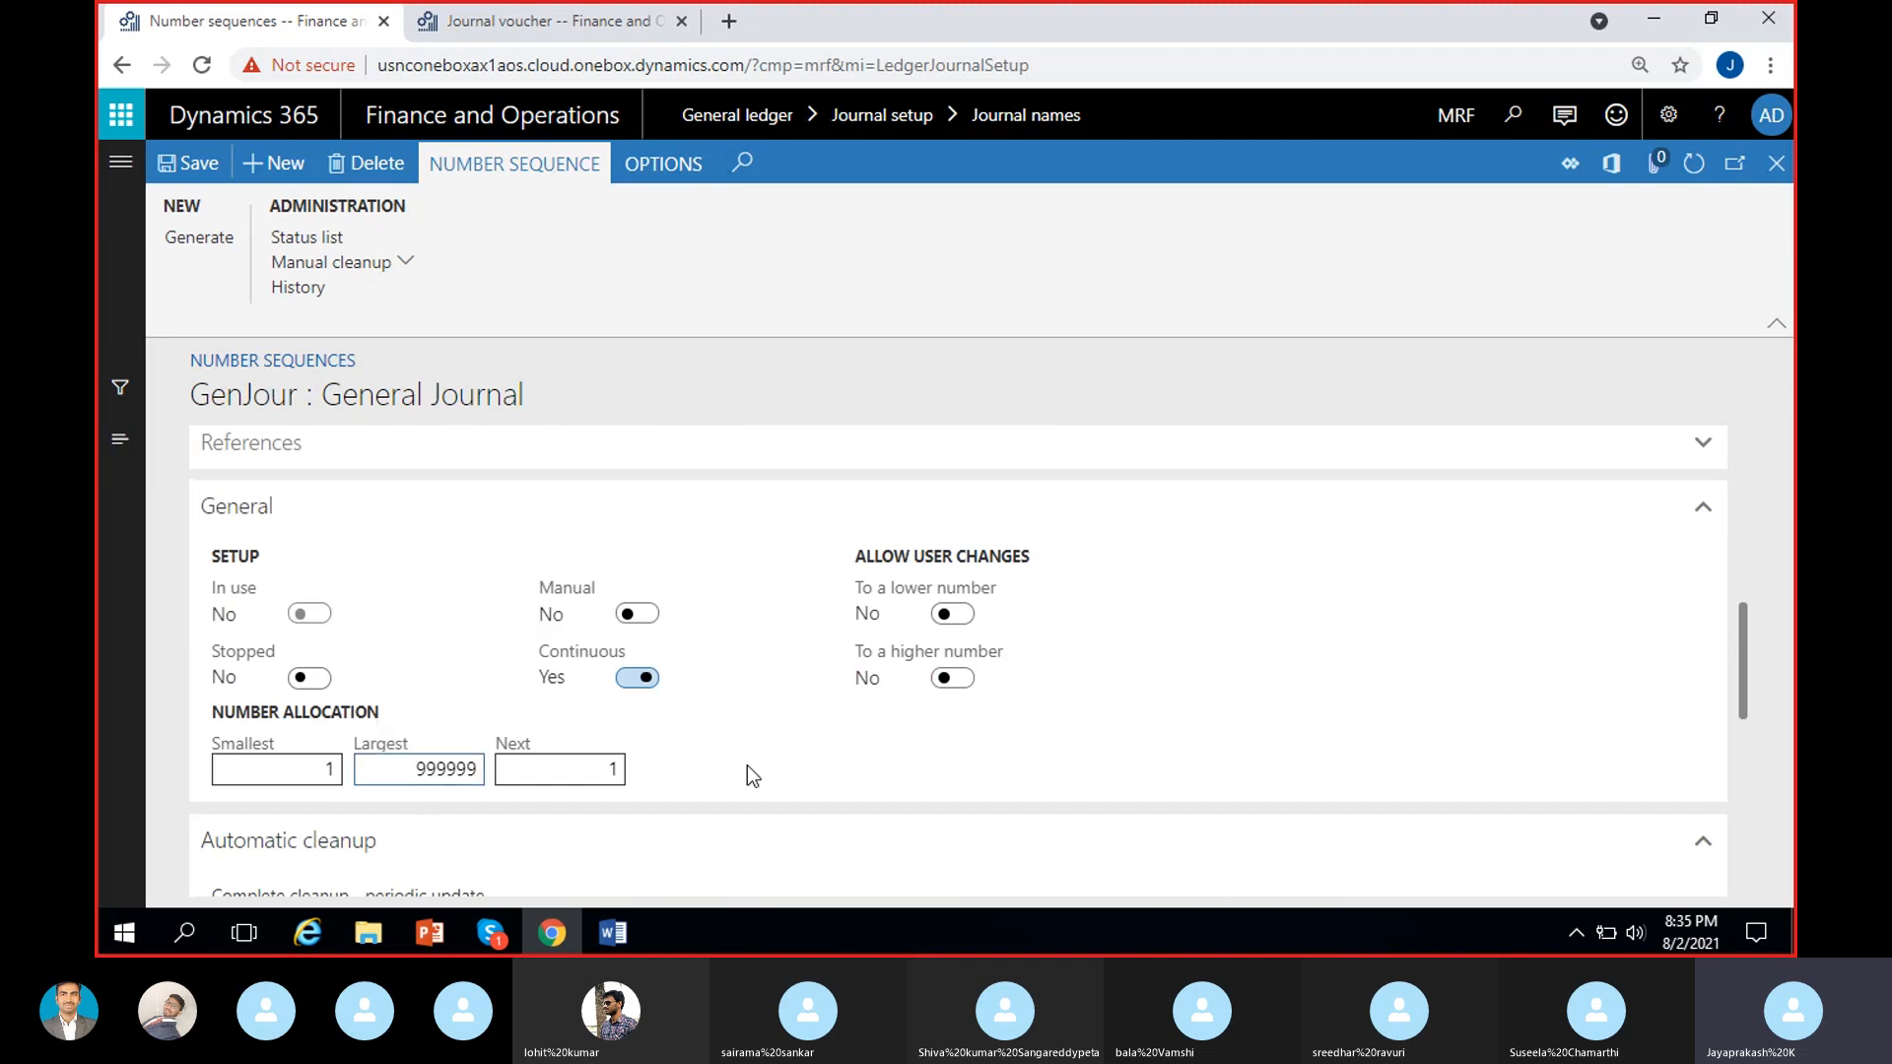
pyautogui.scroll(2, 749, 766)
pyautogui.scroll(-2, 1038, 557)
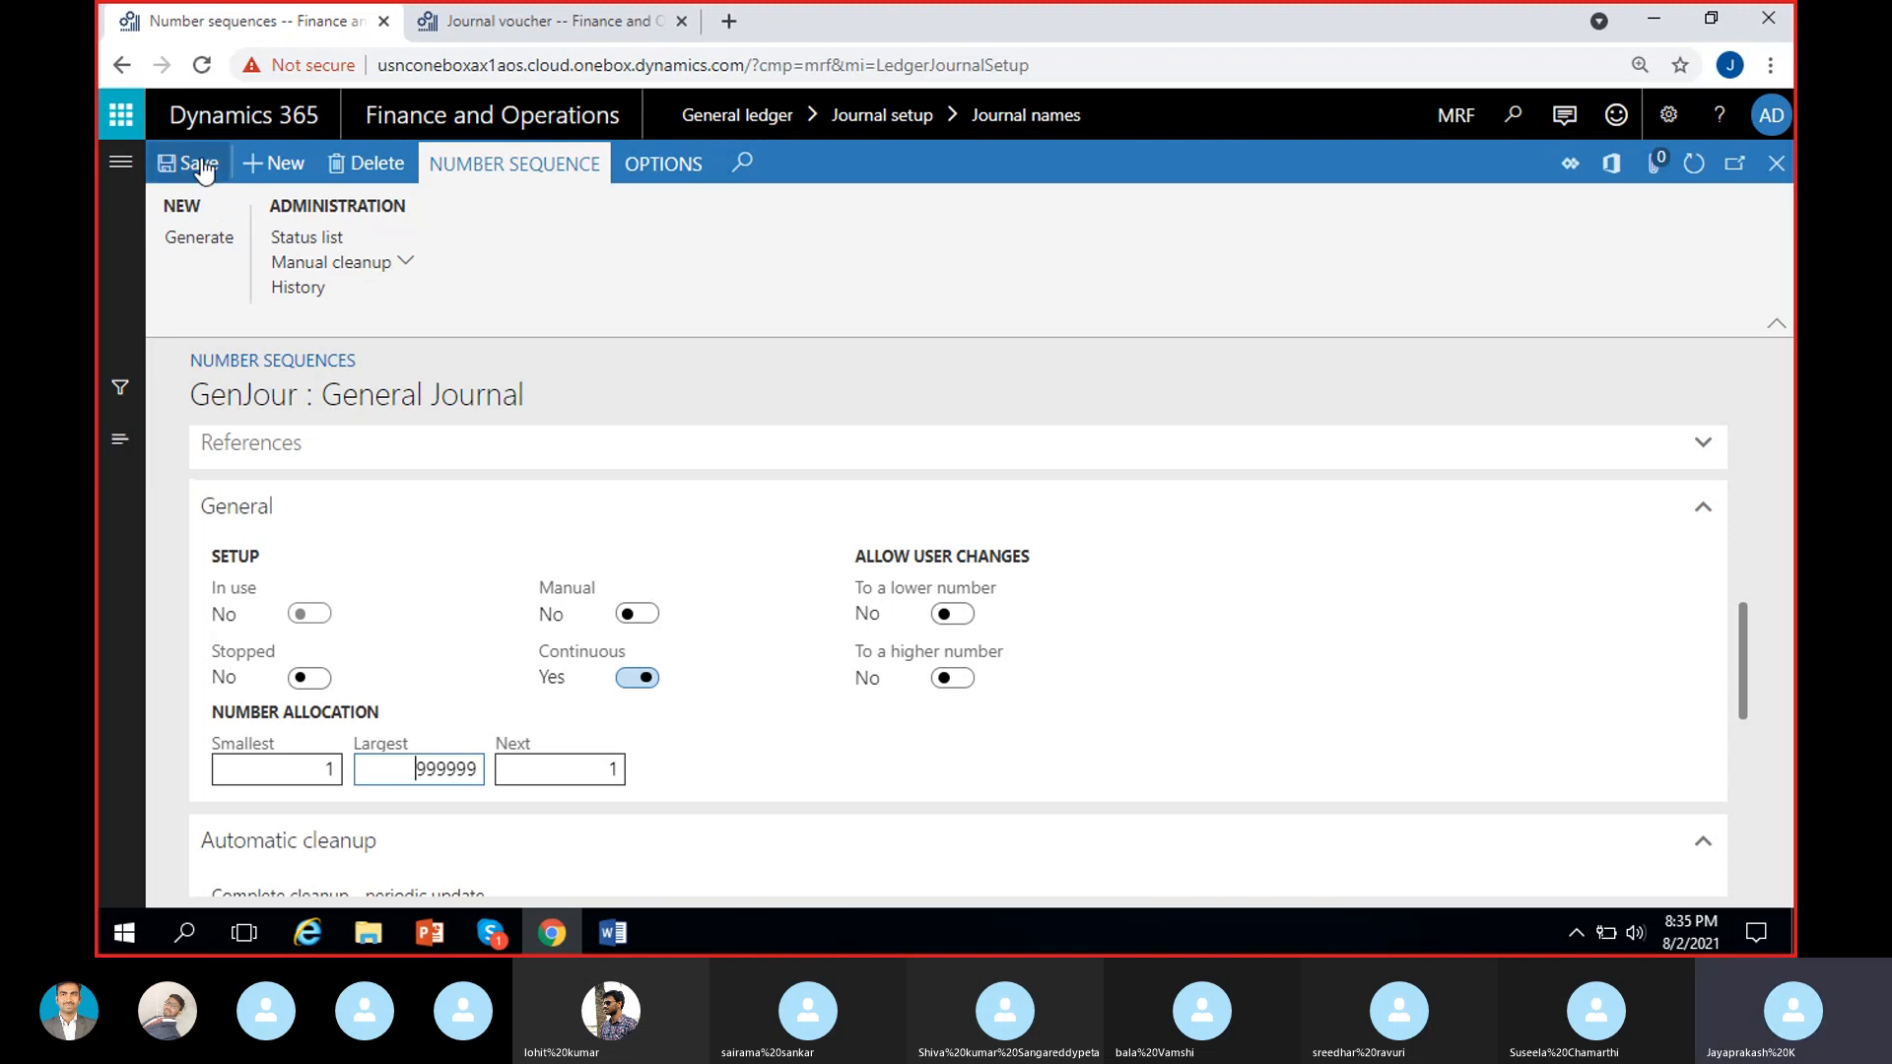
# Examine the Automatic cleanup section's explanation, Clean up option and interval alongside the Continuous setting.
pyautogui.scroll(-3, 695, 724)
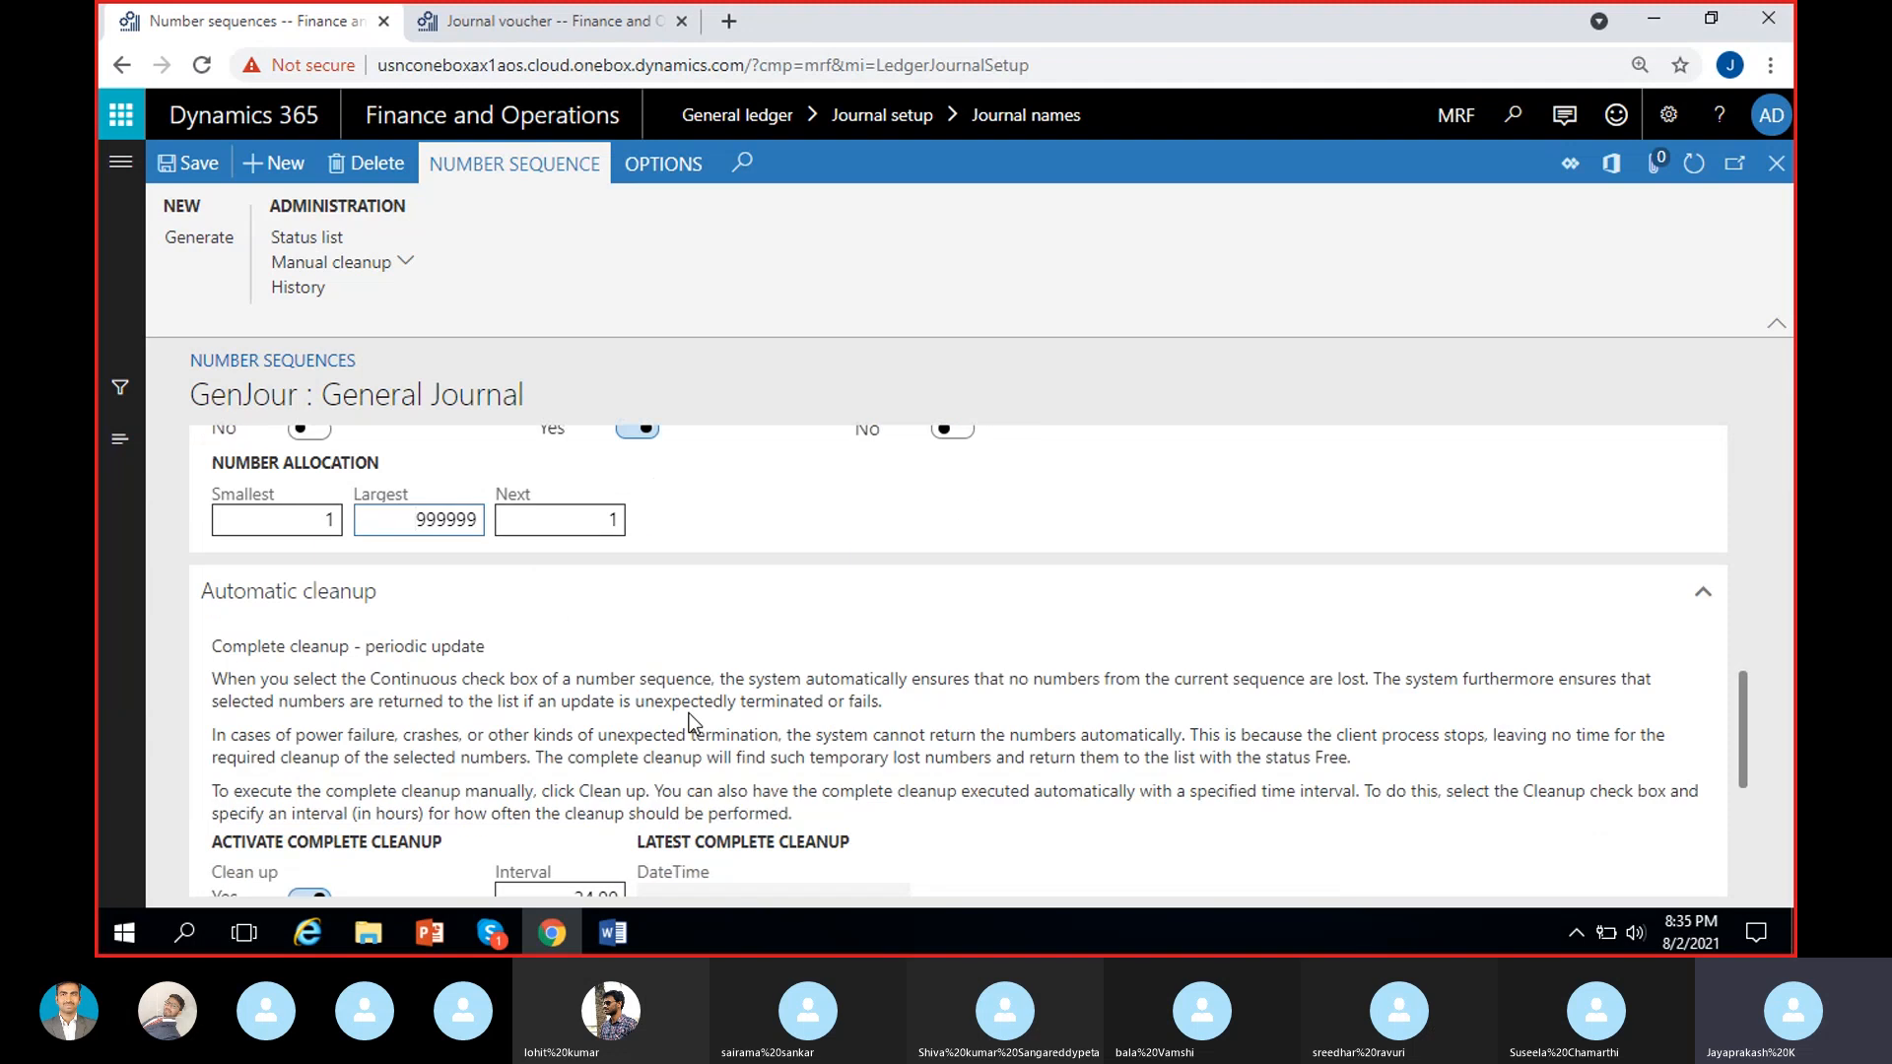
pyautogui.scroll(-1, 379, 630)
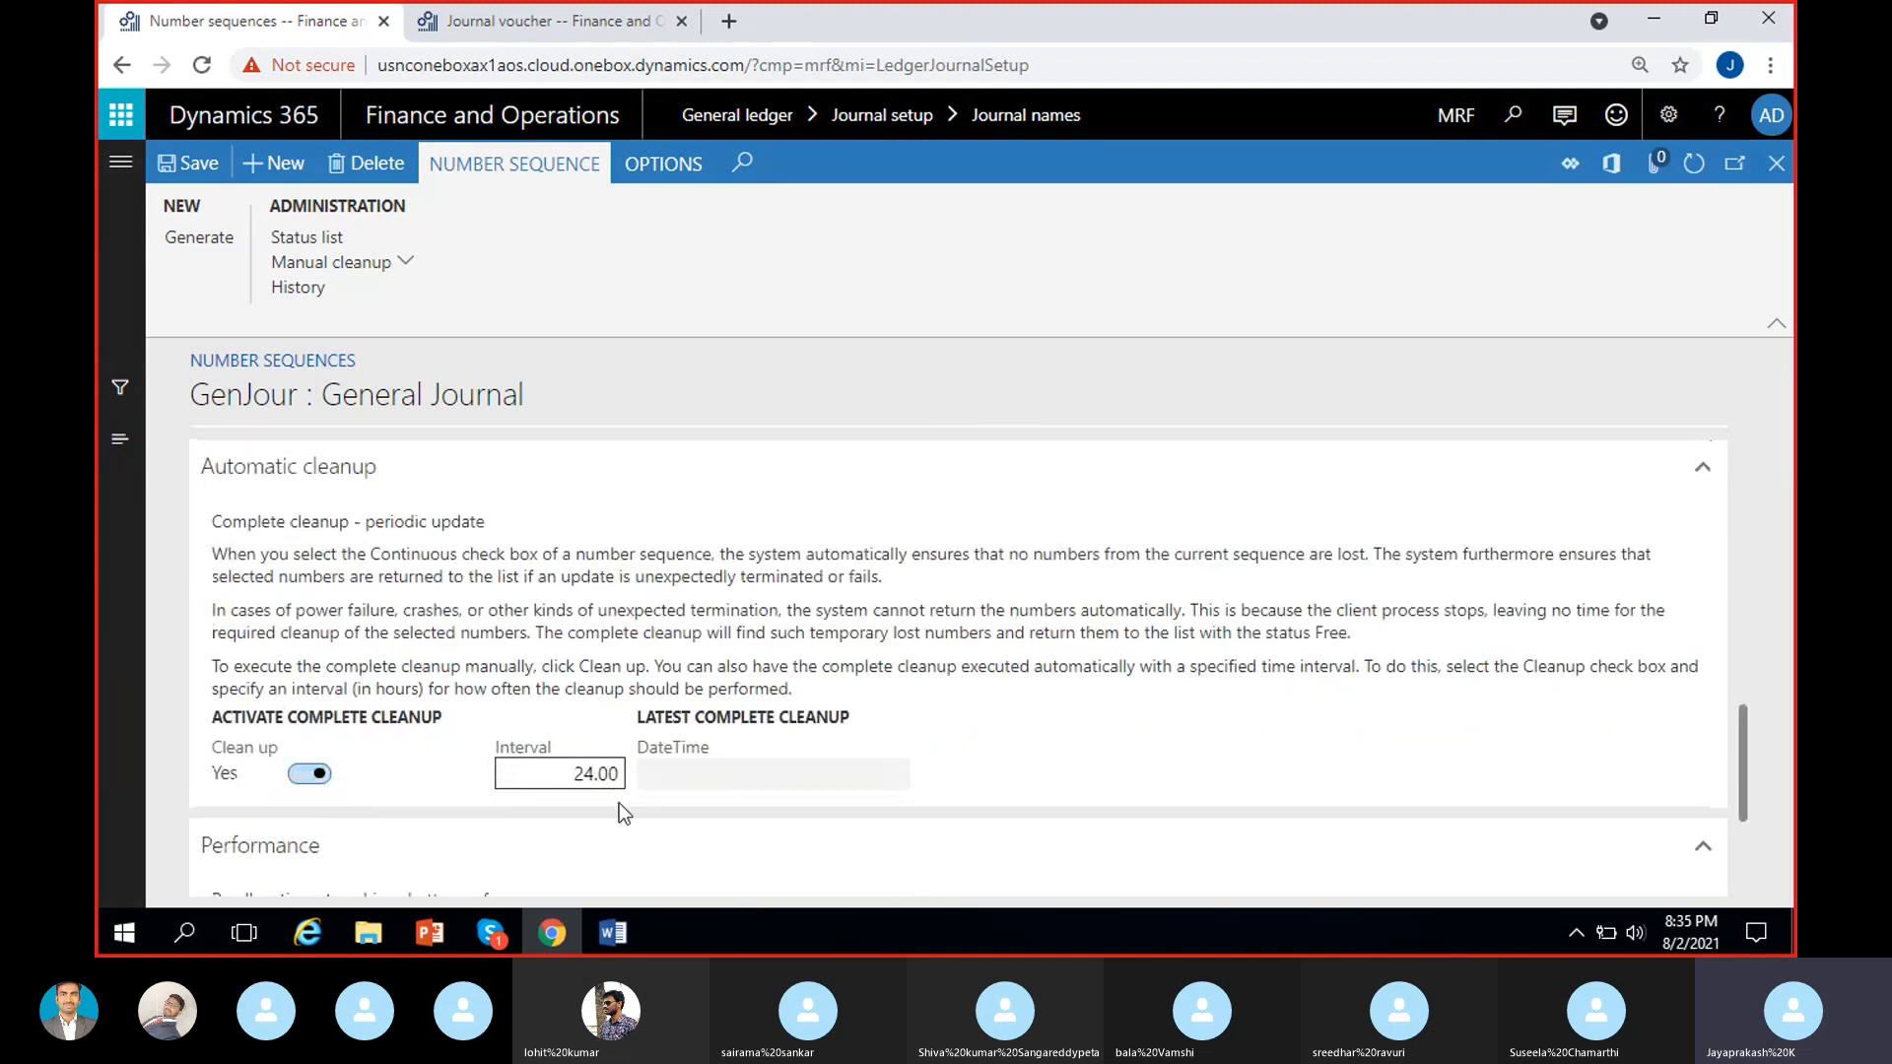
pyautogui.scroll(3, 448, 771)
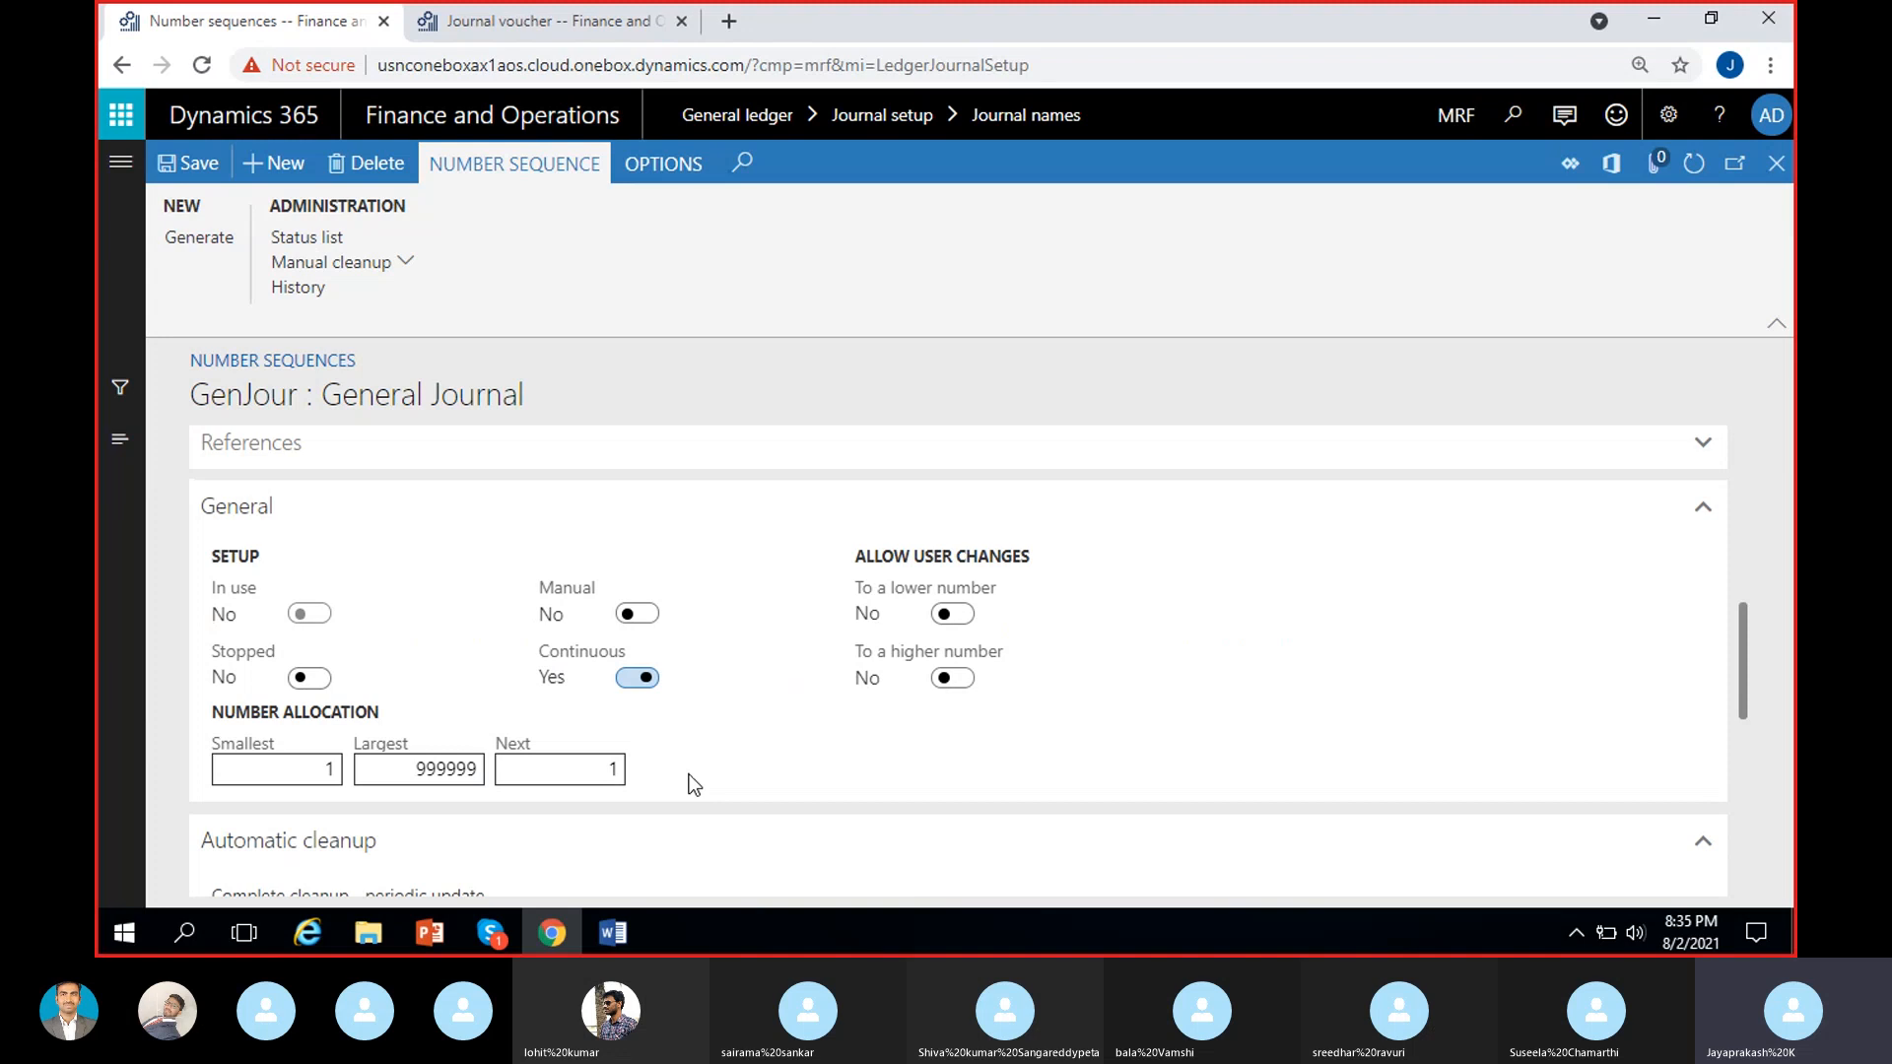
pyautogui.scroll(-3, 742, 793)
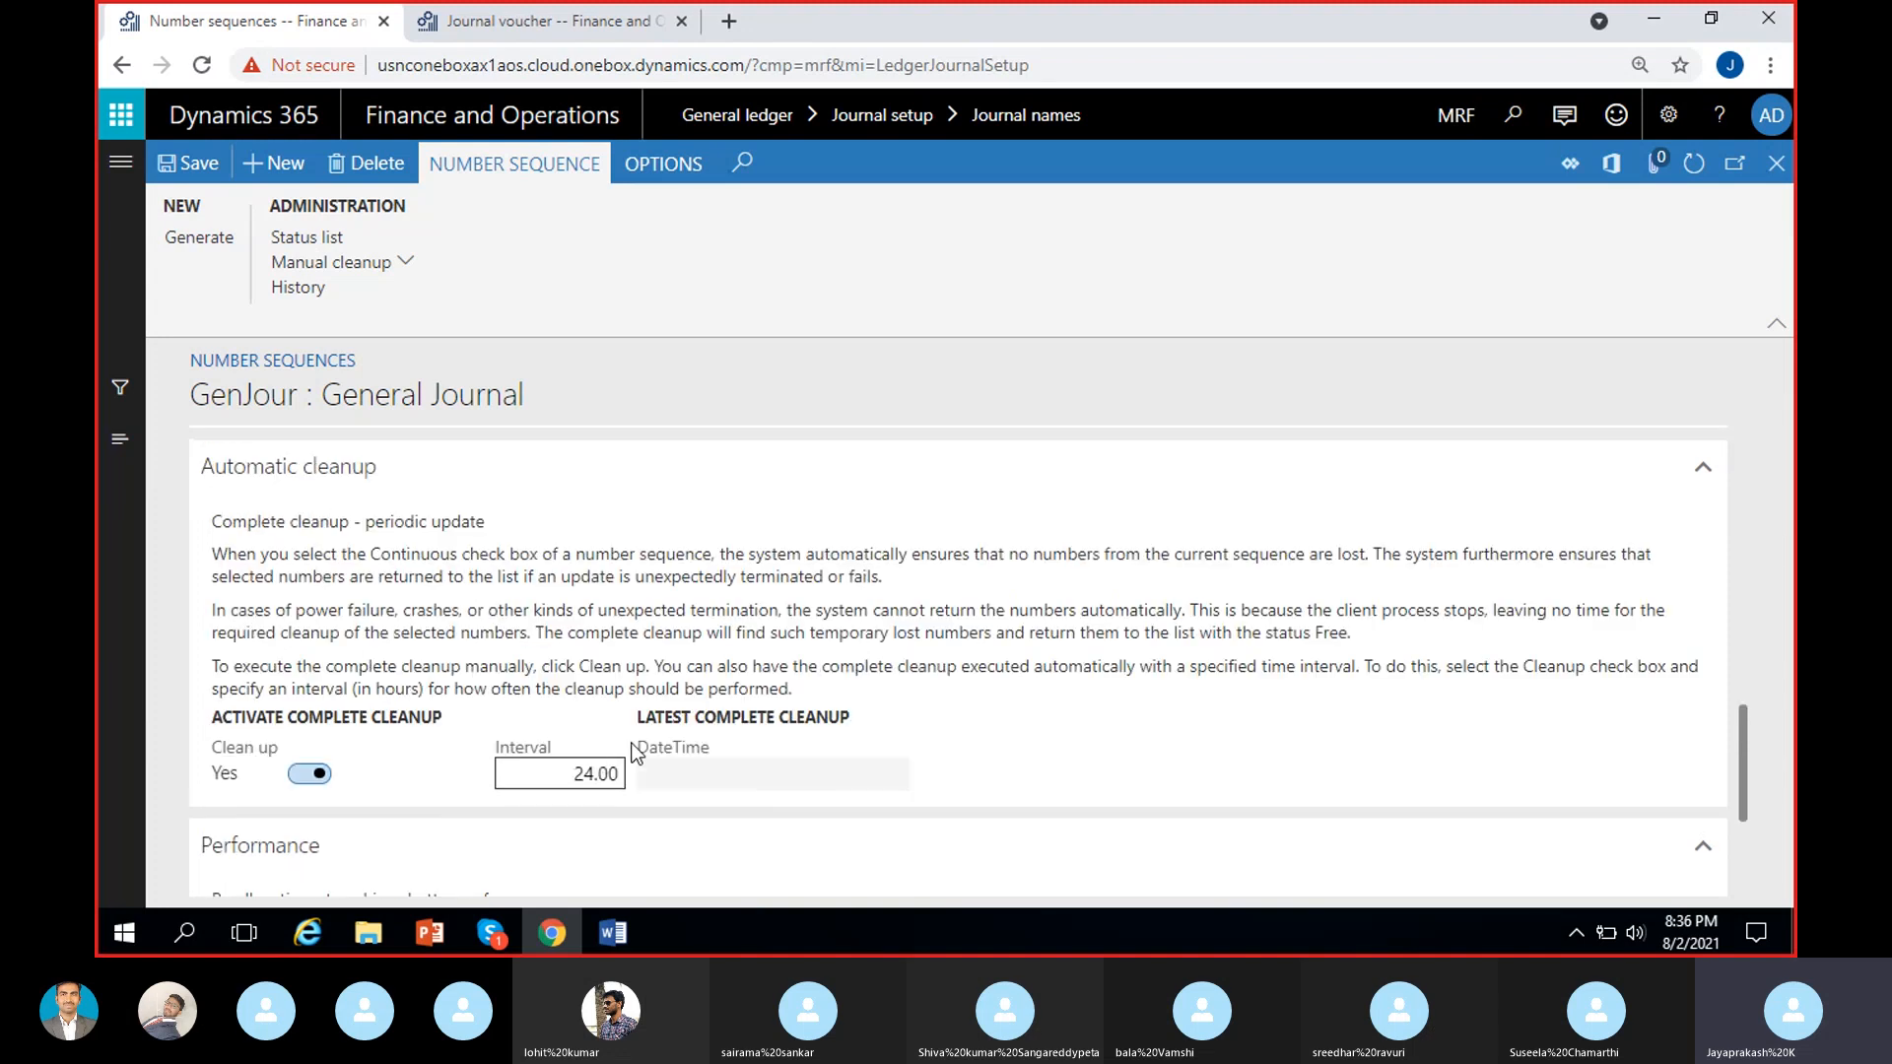
pyautogui.scroll(1, 742, 778)
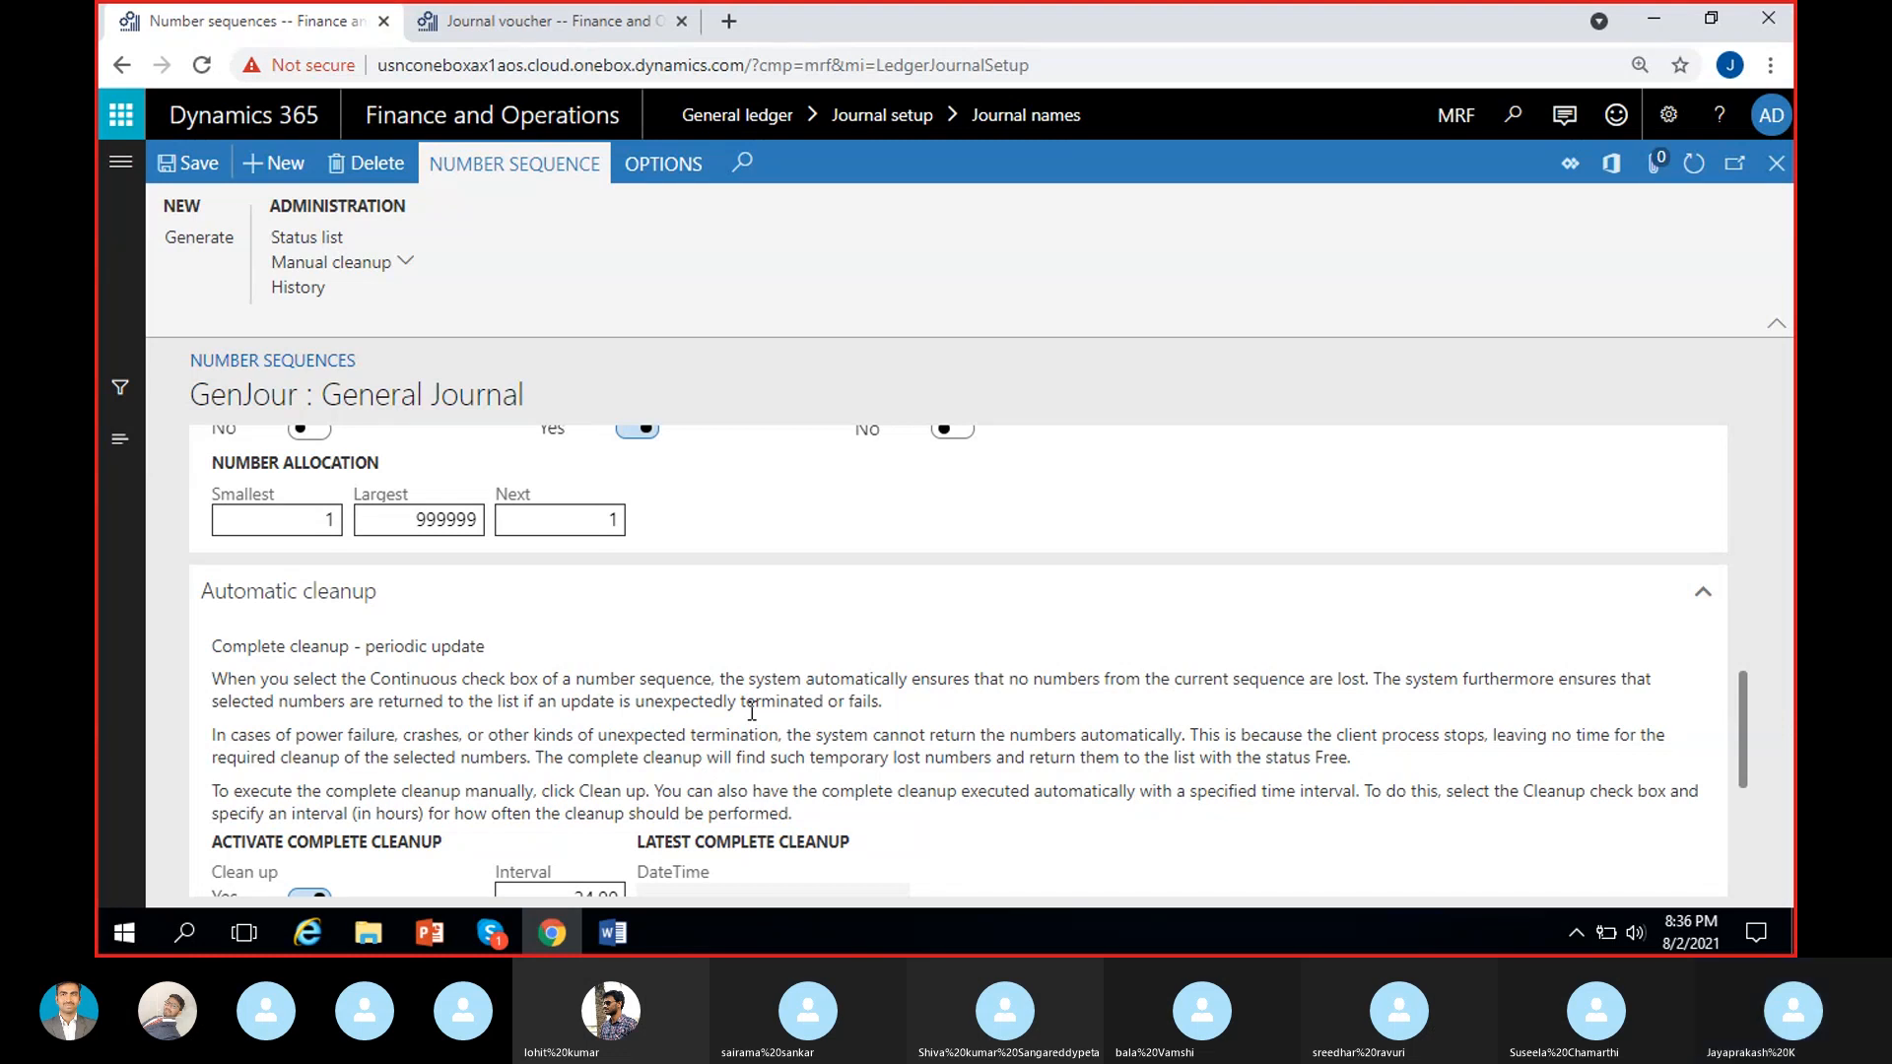
pyautogui.scroll(-1, 752, 710)
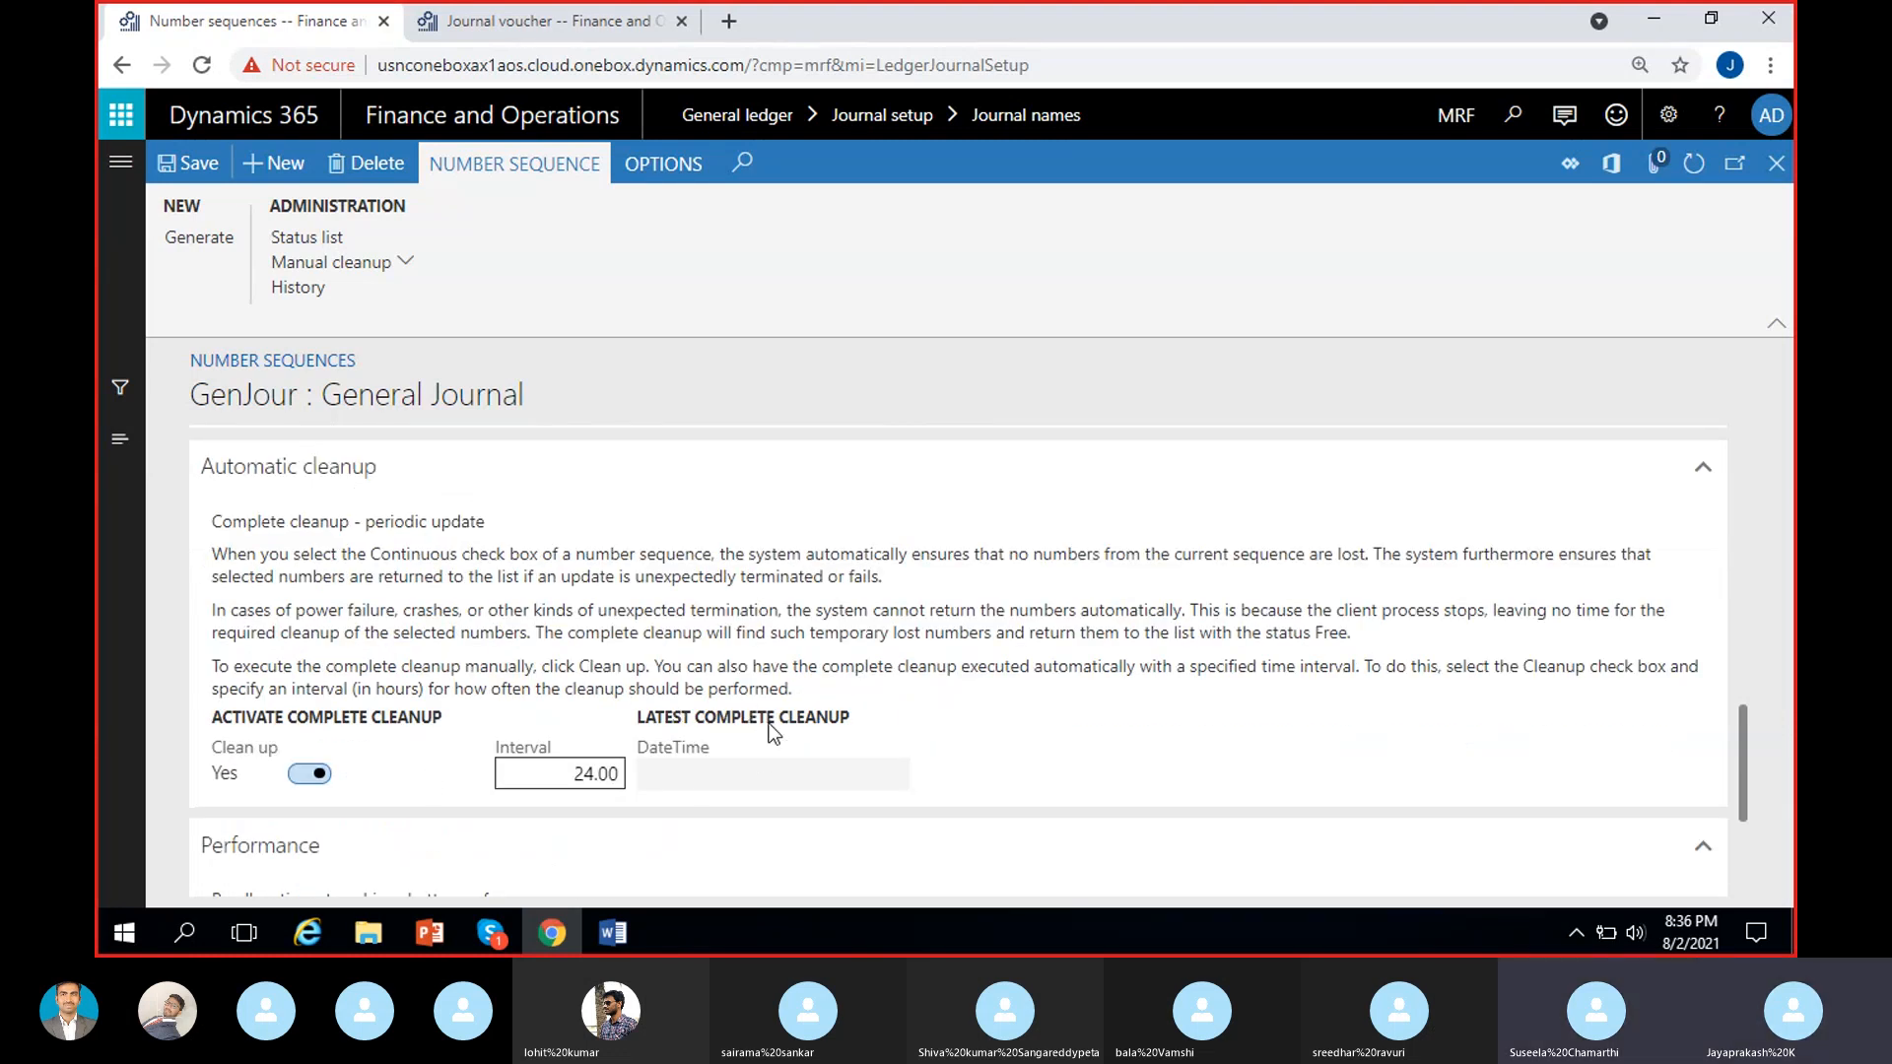
pyautogui.scroll(2, 775, 734)
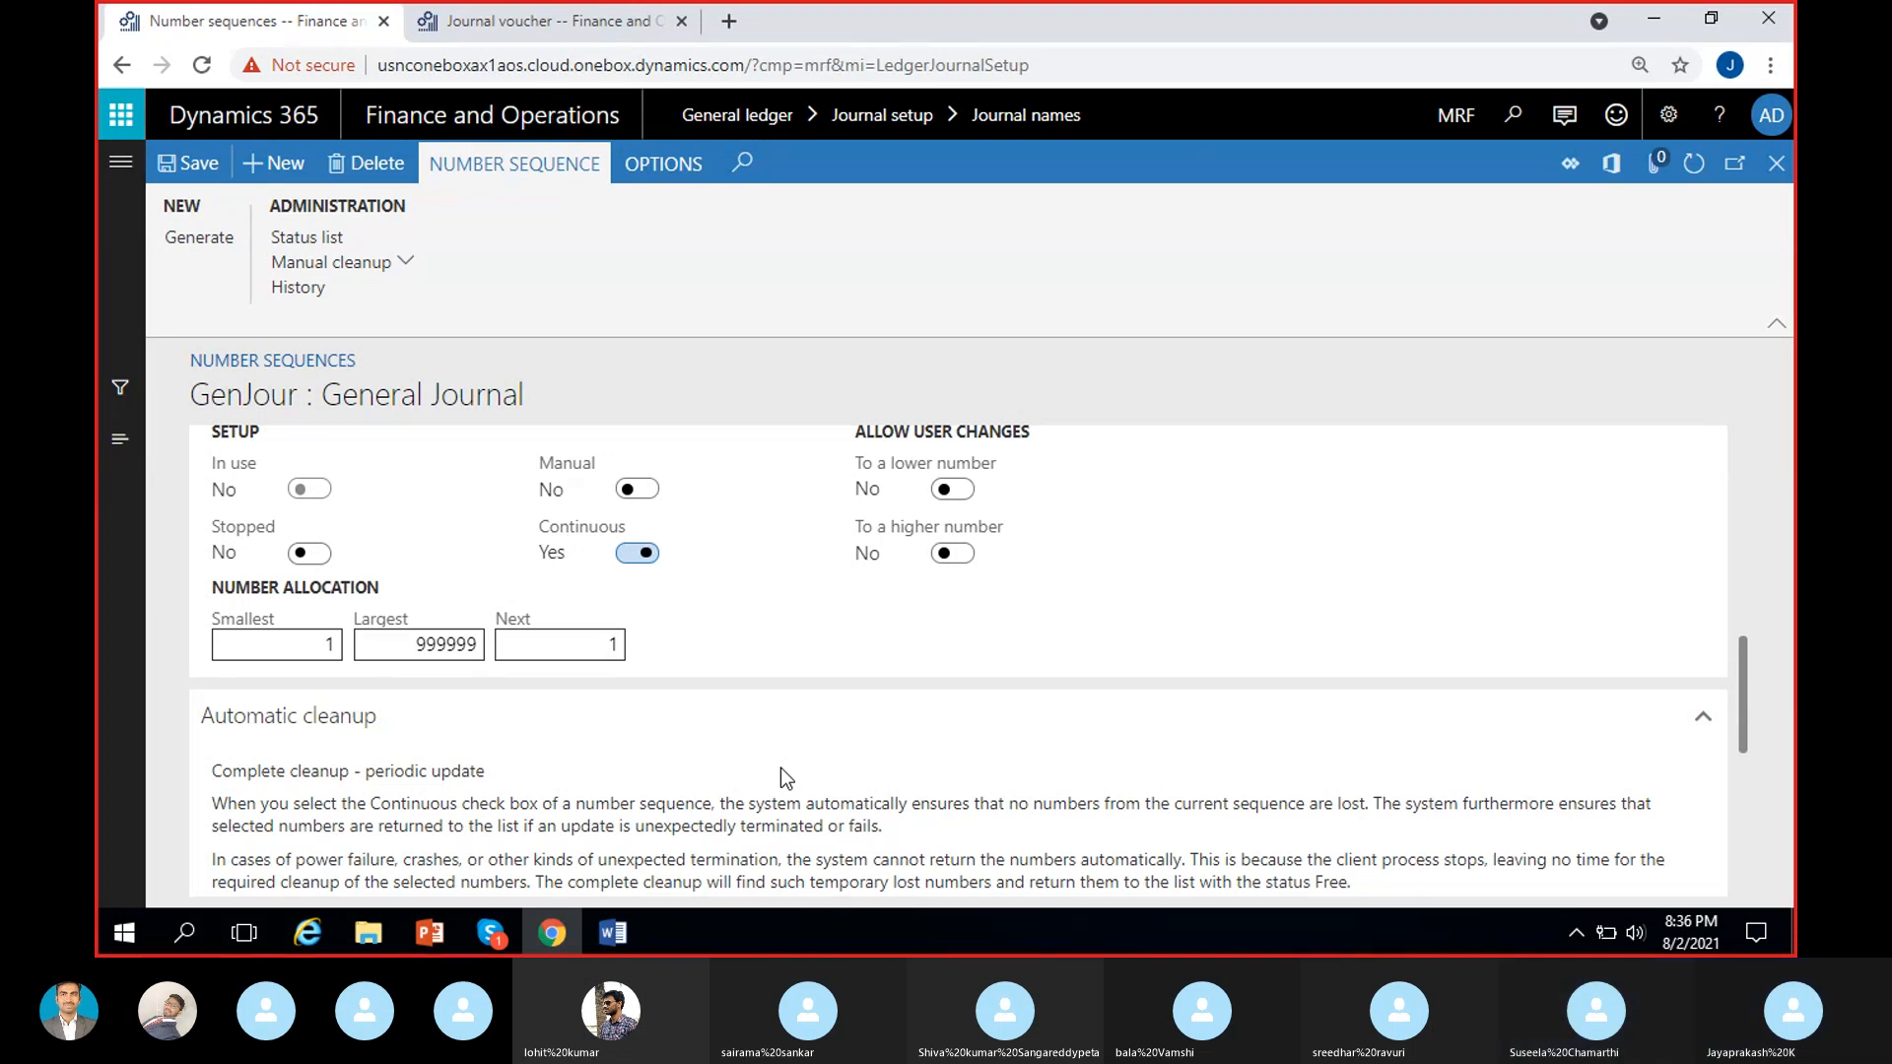
pyautogui.scroll(-1, 514, 806)
pyautogui.scroll(-1, 514, 806)
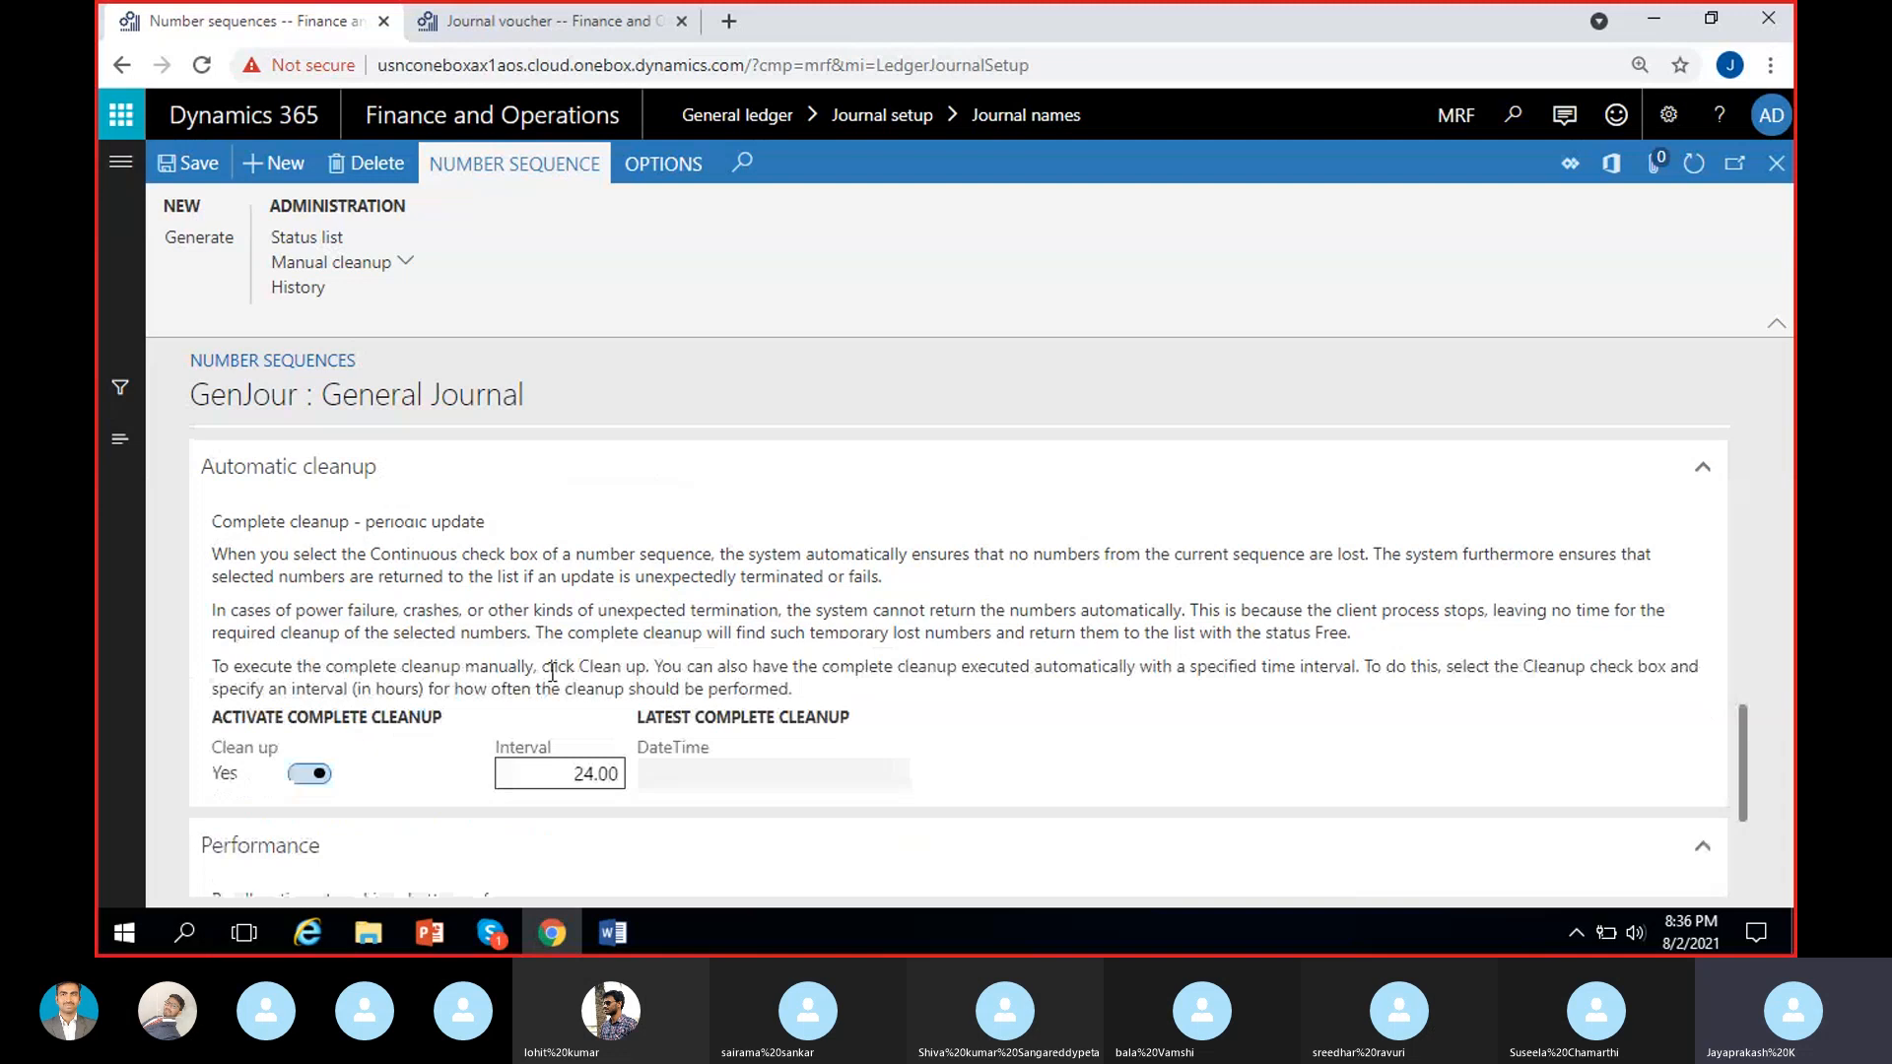
# Set Continuous to No for the GenJour sequence and check which sections follow the General section.
pyautogui.scroll(2, 591, 600)
pyautogui.click(641, 554)
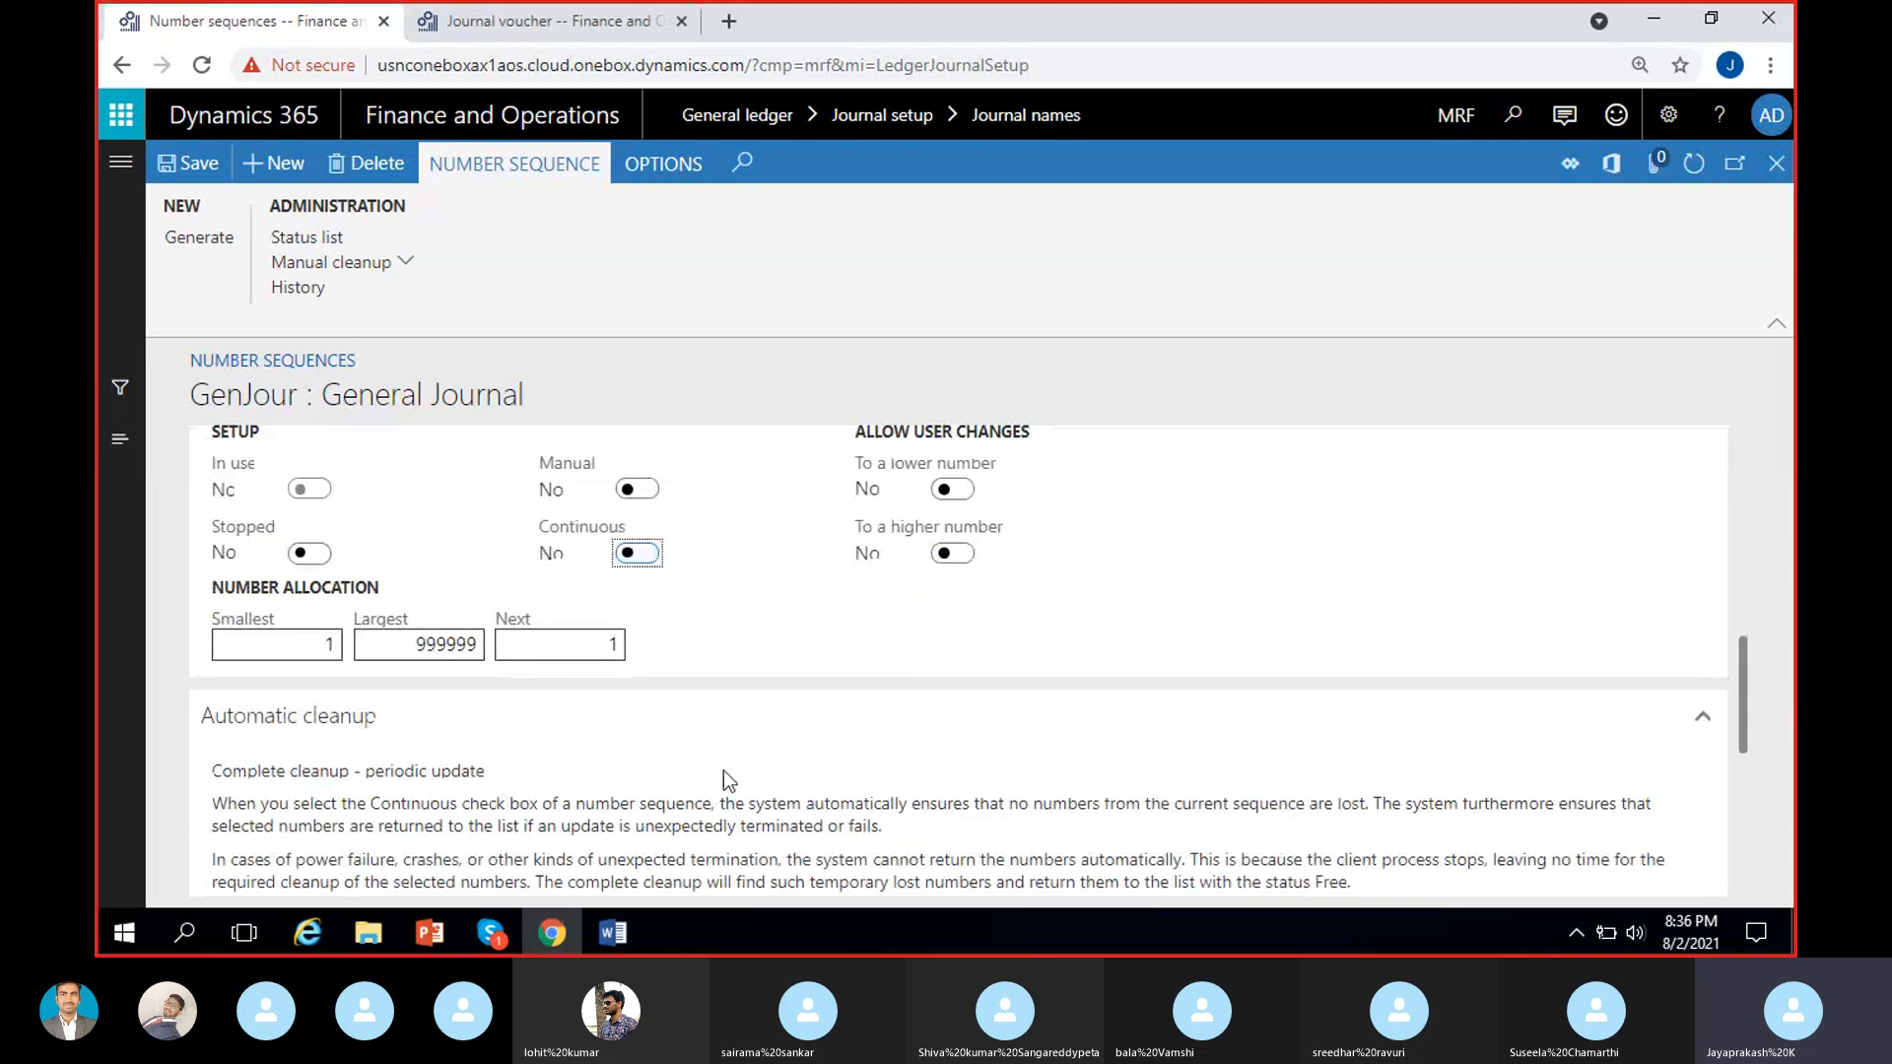
pyautogui.scroll(-1, 725, 759)
pyautogui.scroll(2, 631, 759)
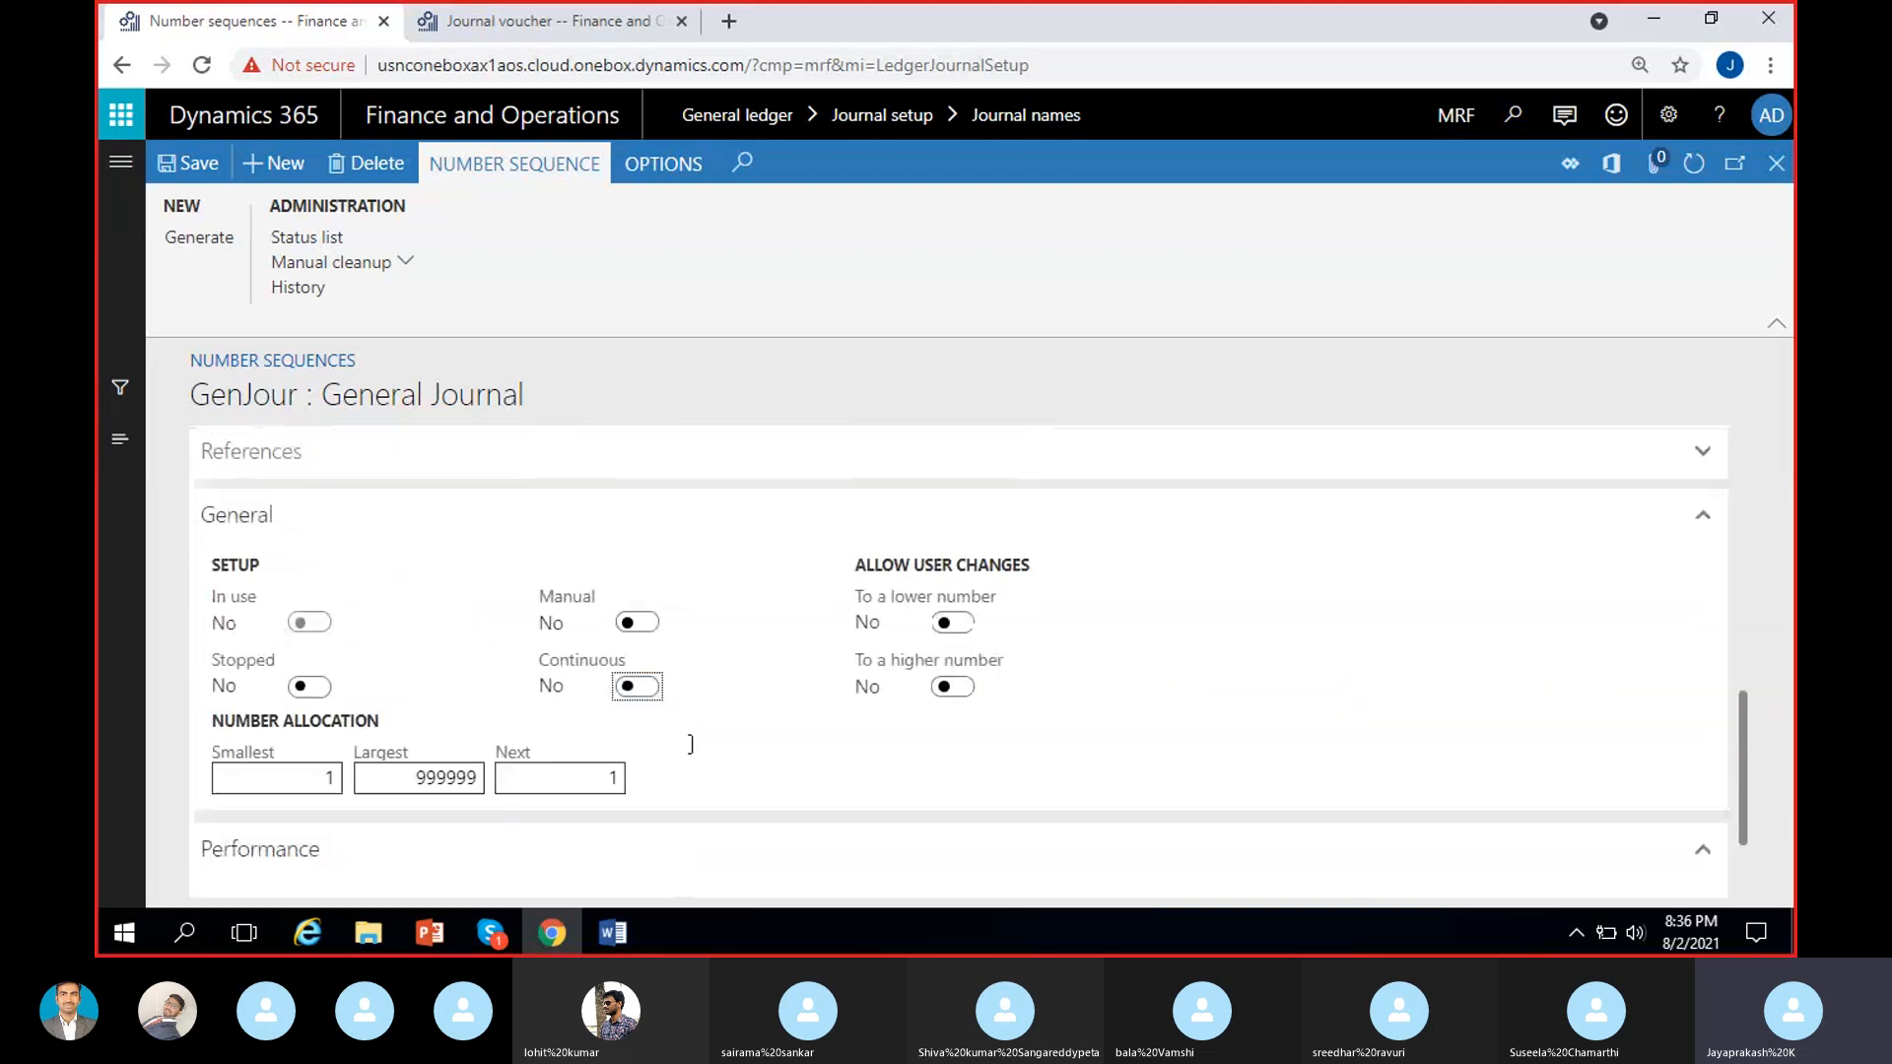
# Check the Performance section's preallocation settings, and set Continuous to Yes for the GenJour sequence.
pyautogui.scroll(-2, 597, 753)
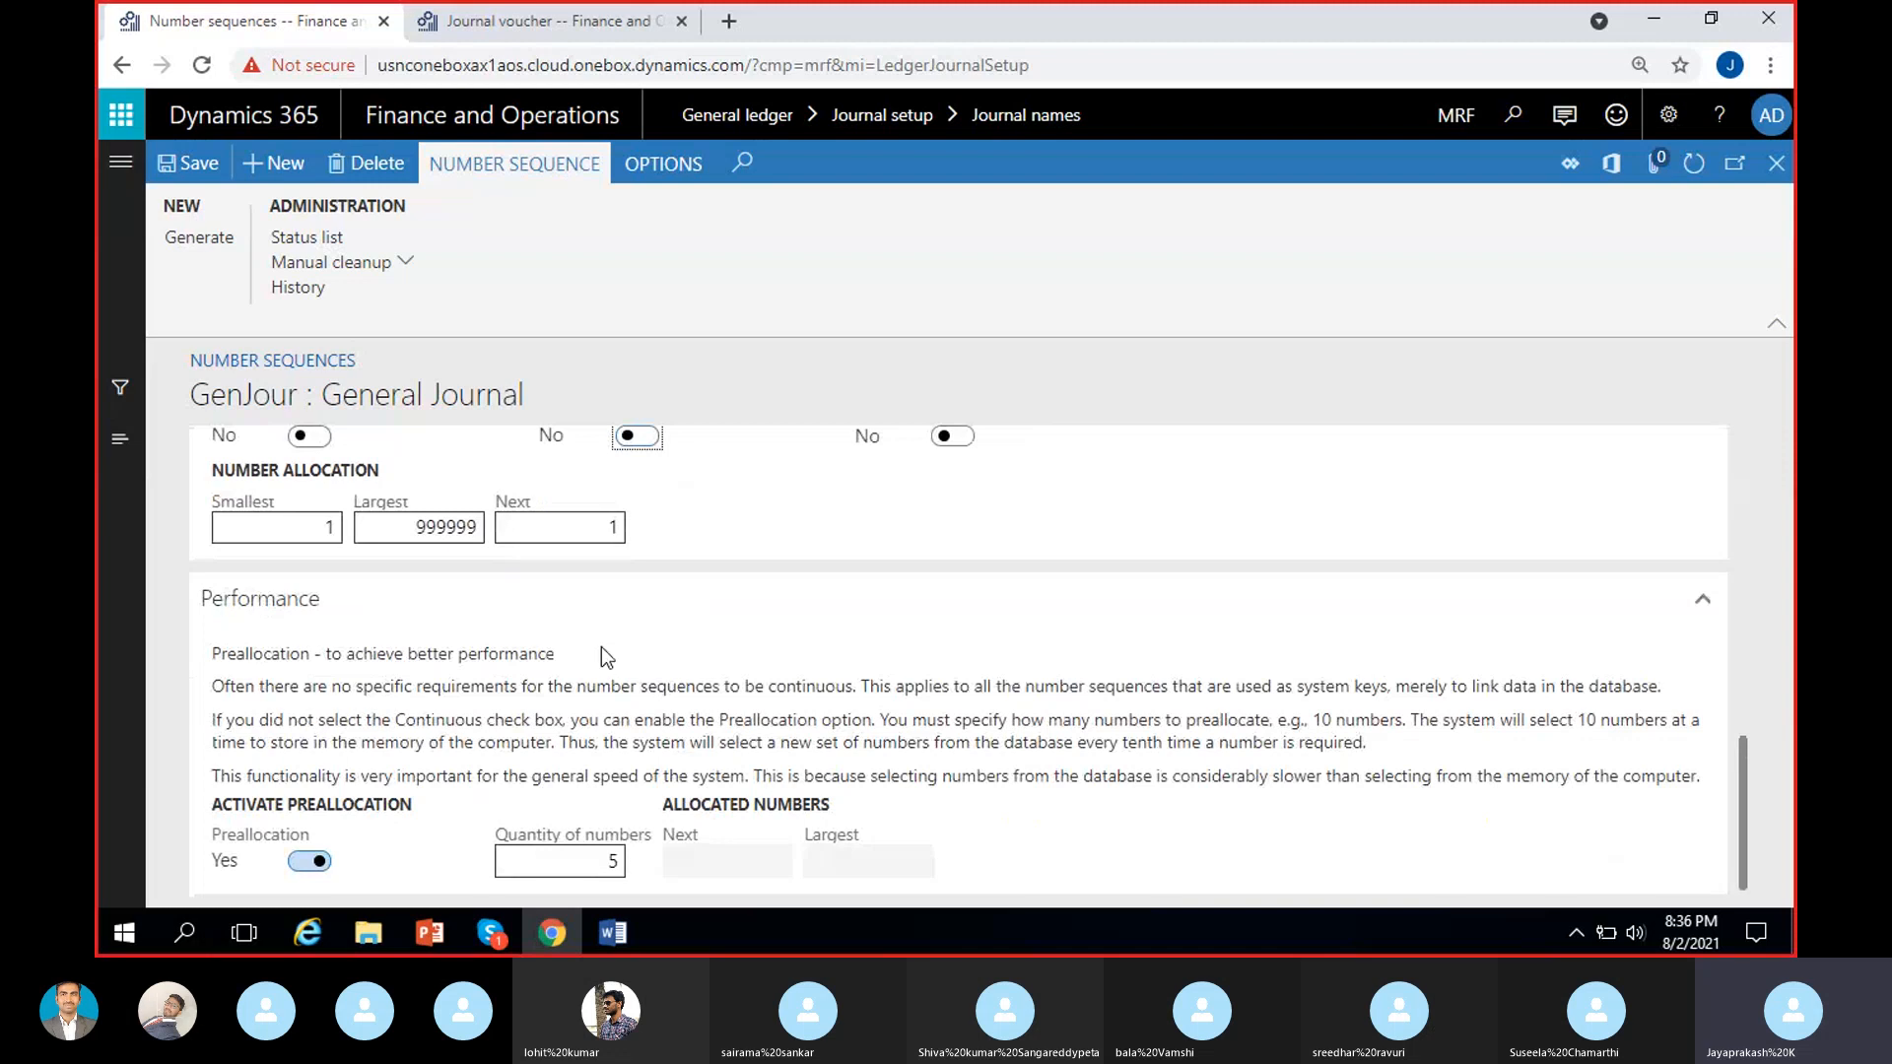
pyautogui.scroll(1, 587, 626)
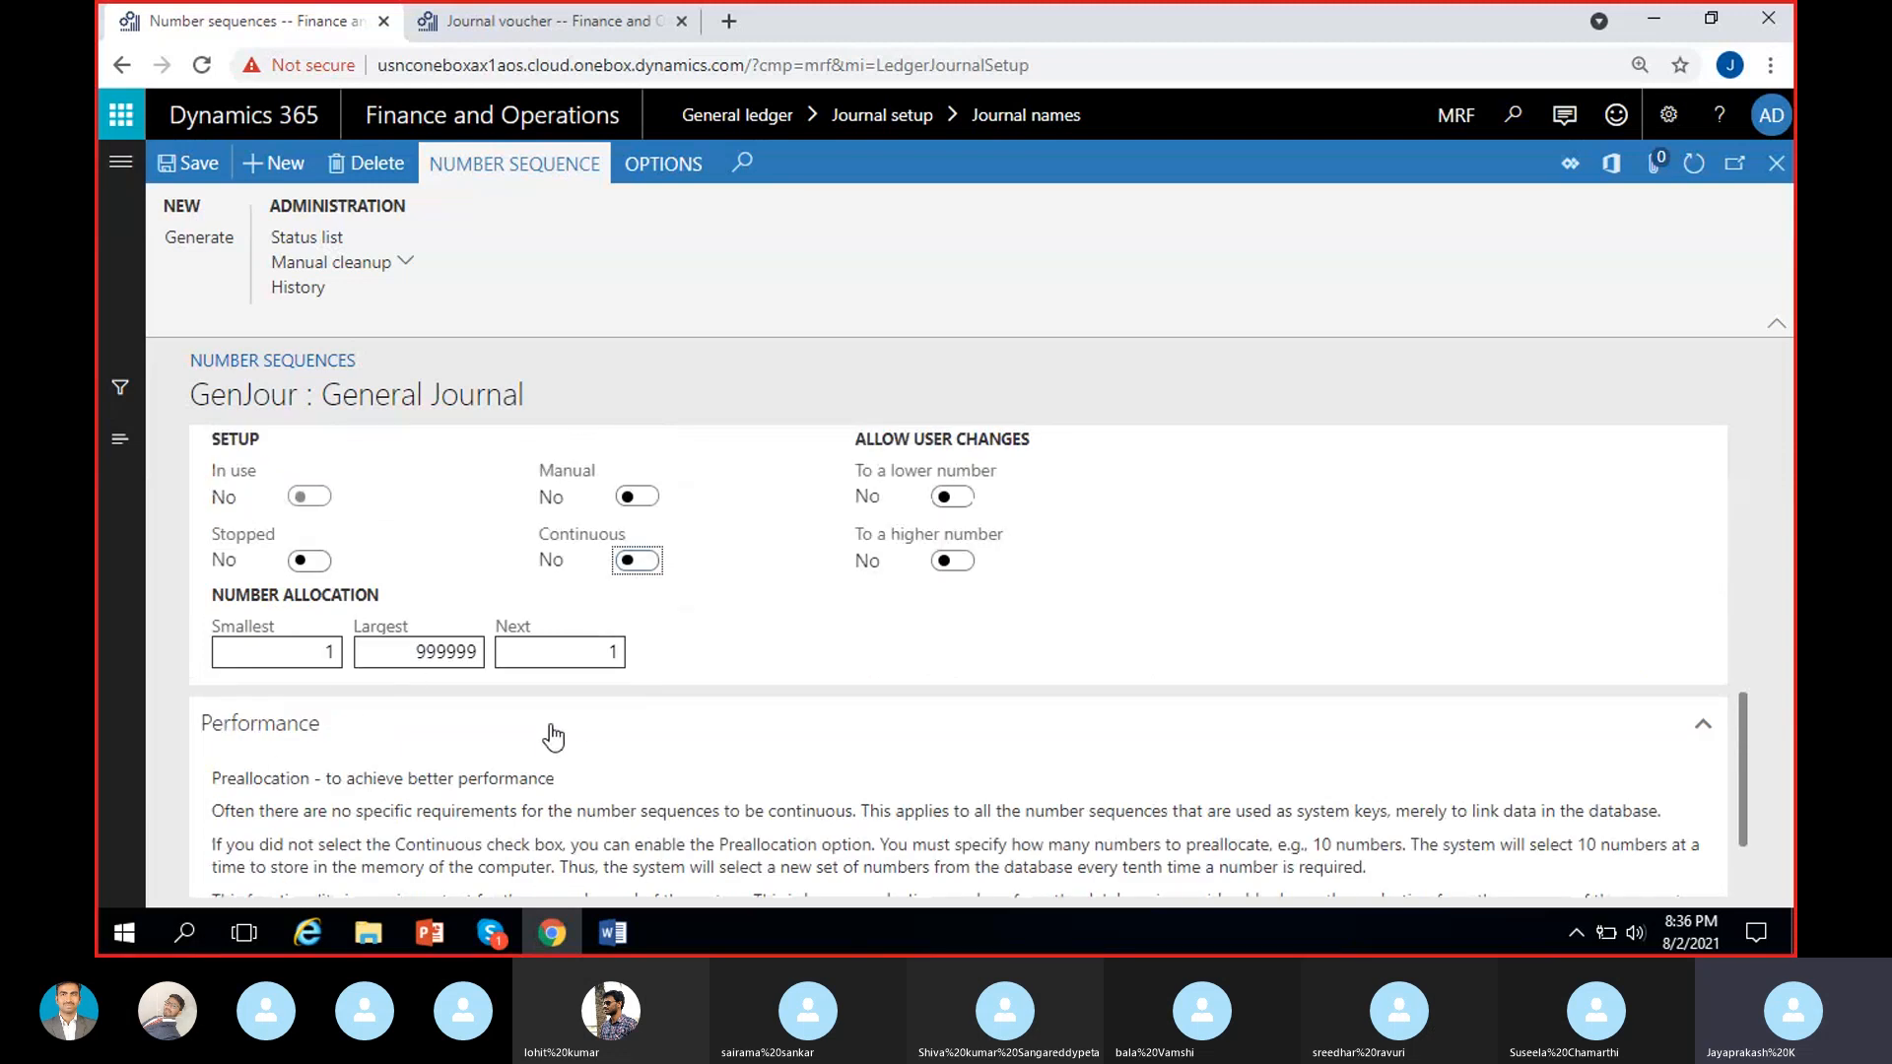
pyautogui.scroll(-1, 549, 730)
pyautogui.click(636, 436)
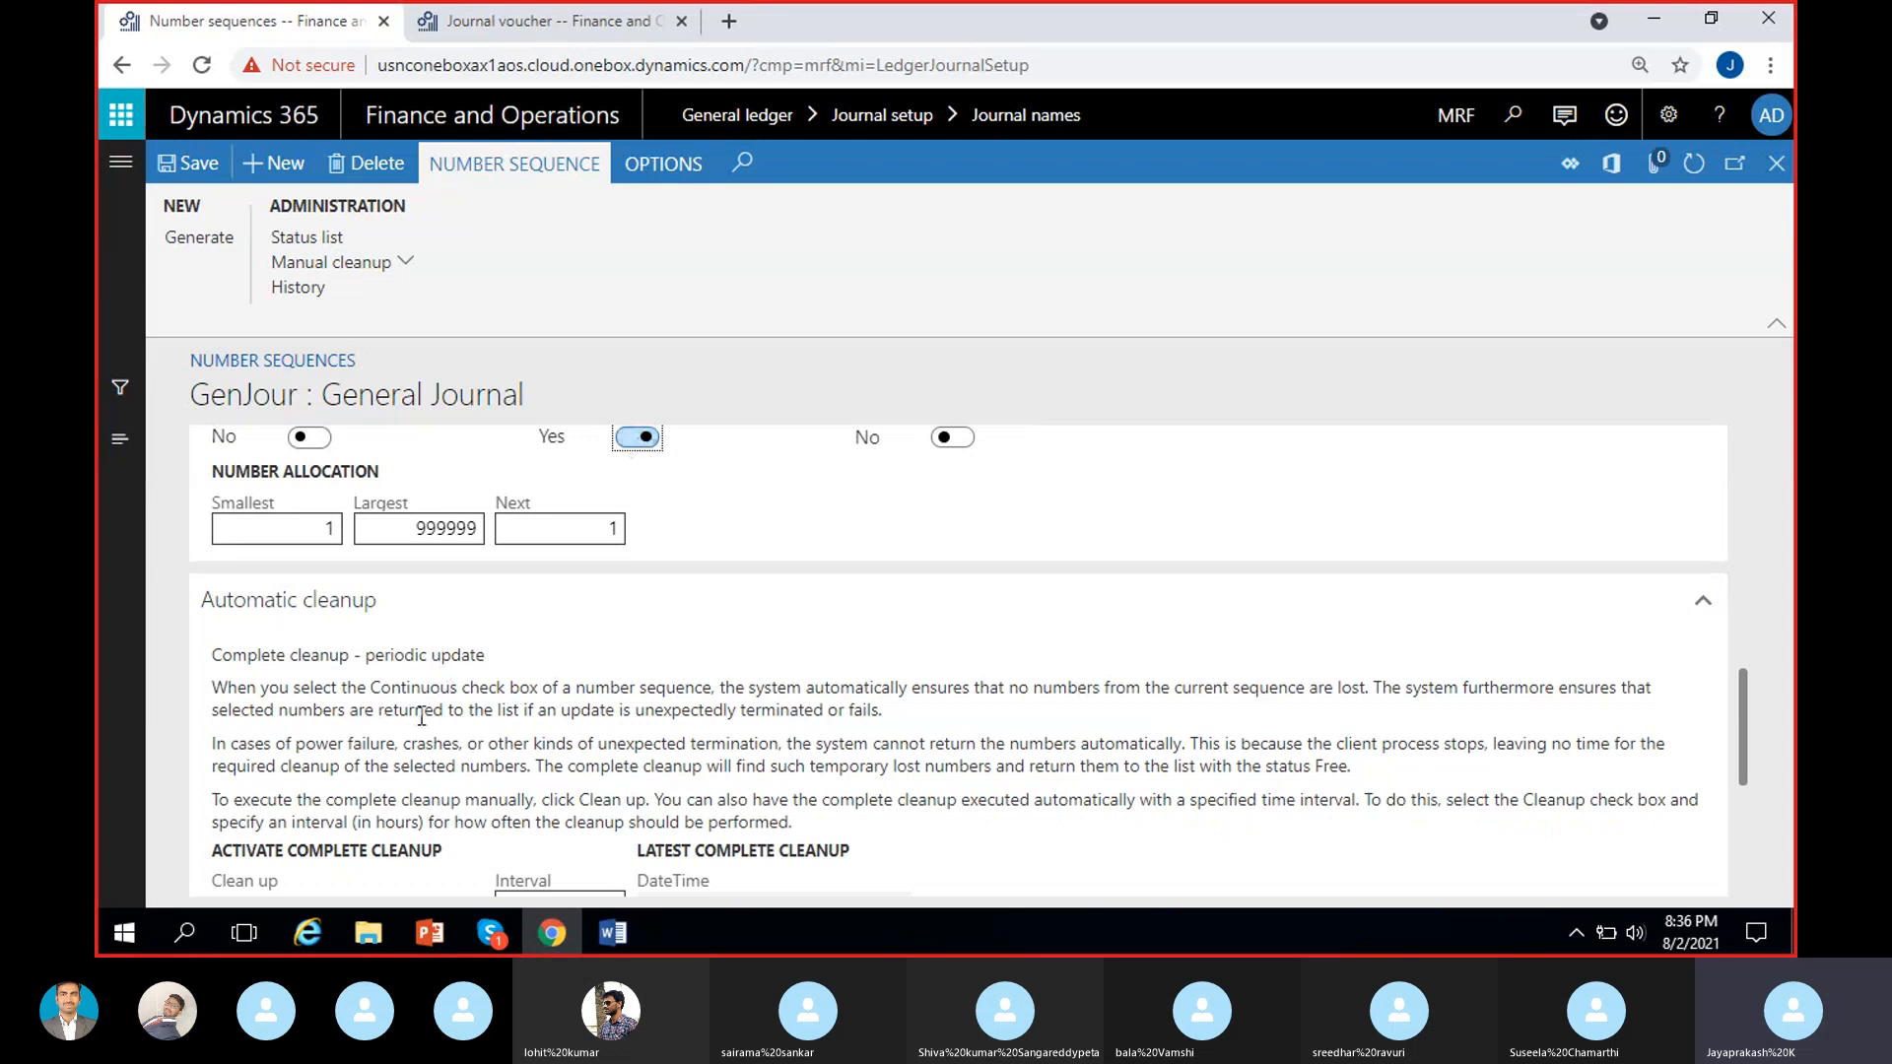
# Review the Automatic cleanup section's explanation, Clean up option and interval with Continuous enabled for the GenJour sequence.
pyautogui.scroll(-4, 420, 712)
pyautogui.scroll(4, 420, 709)
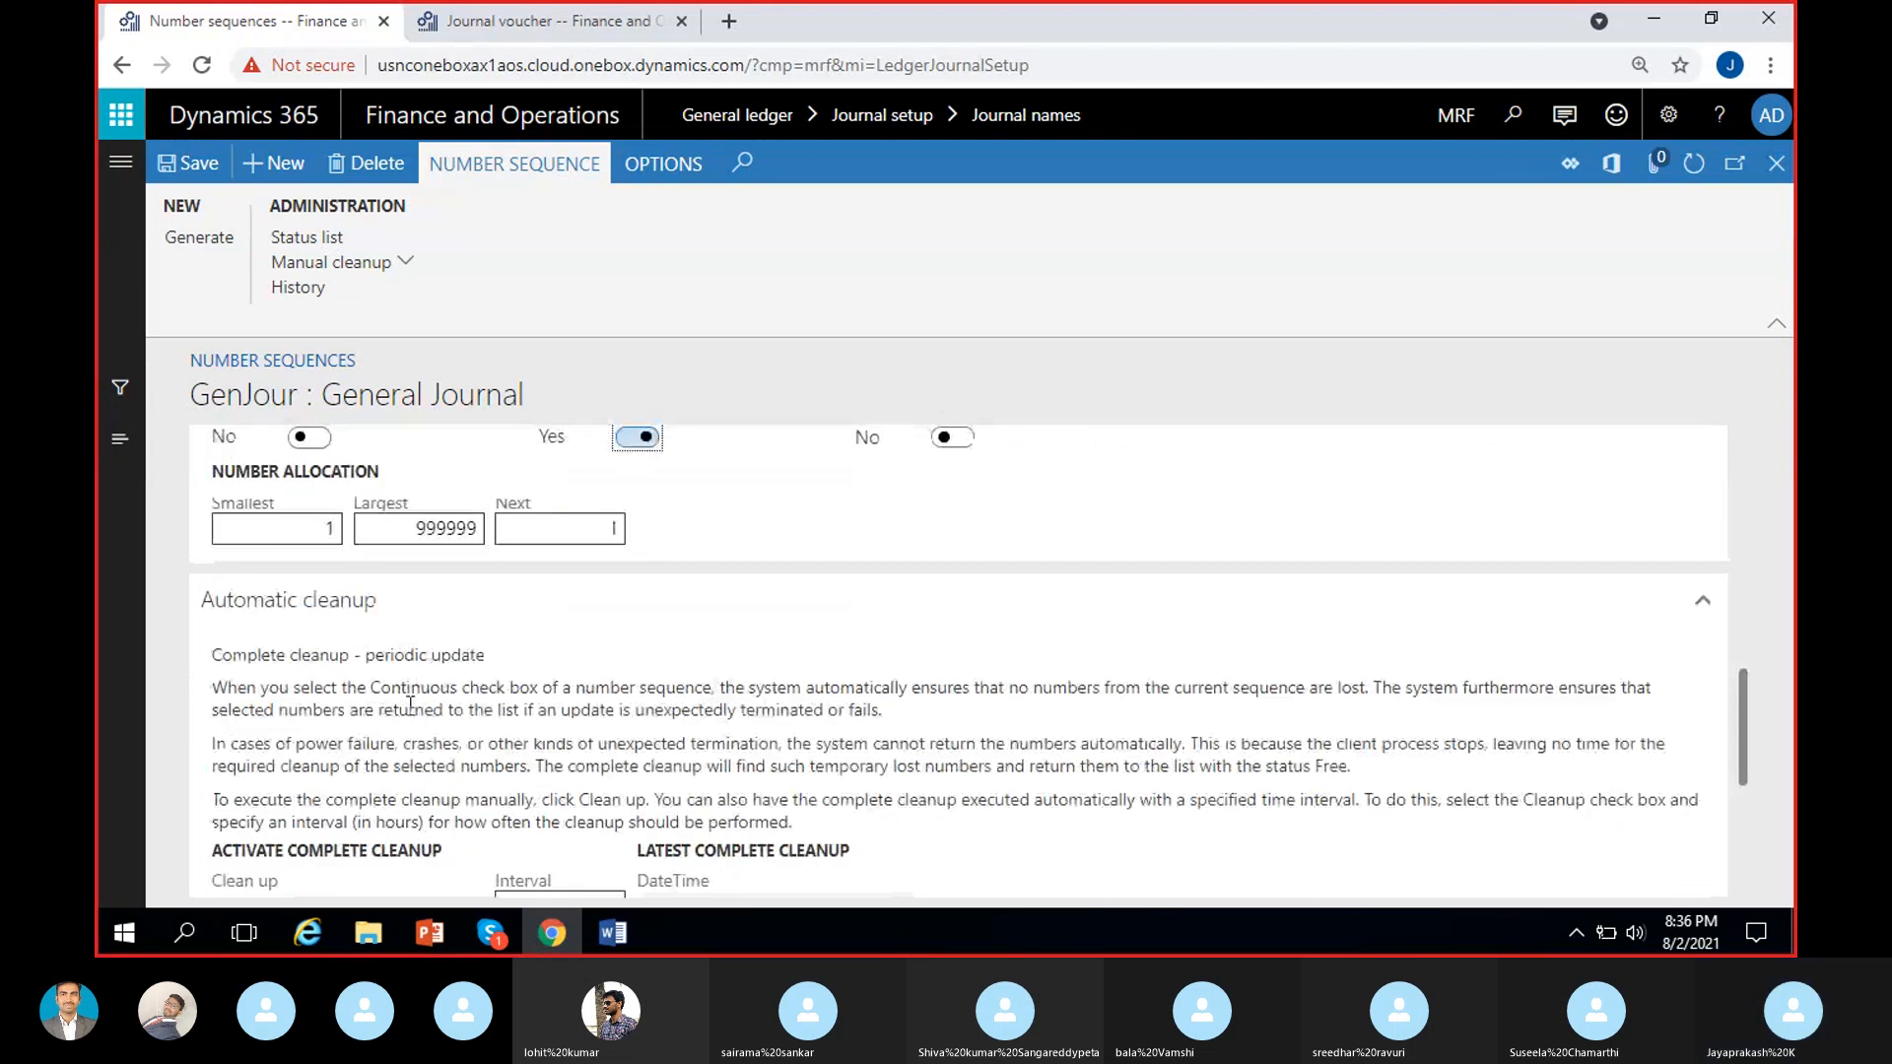
pyautogui.scroll(3, 729, 638)
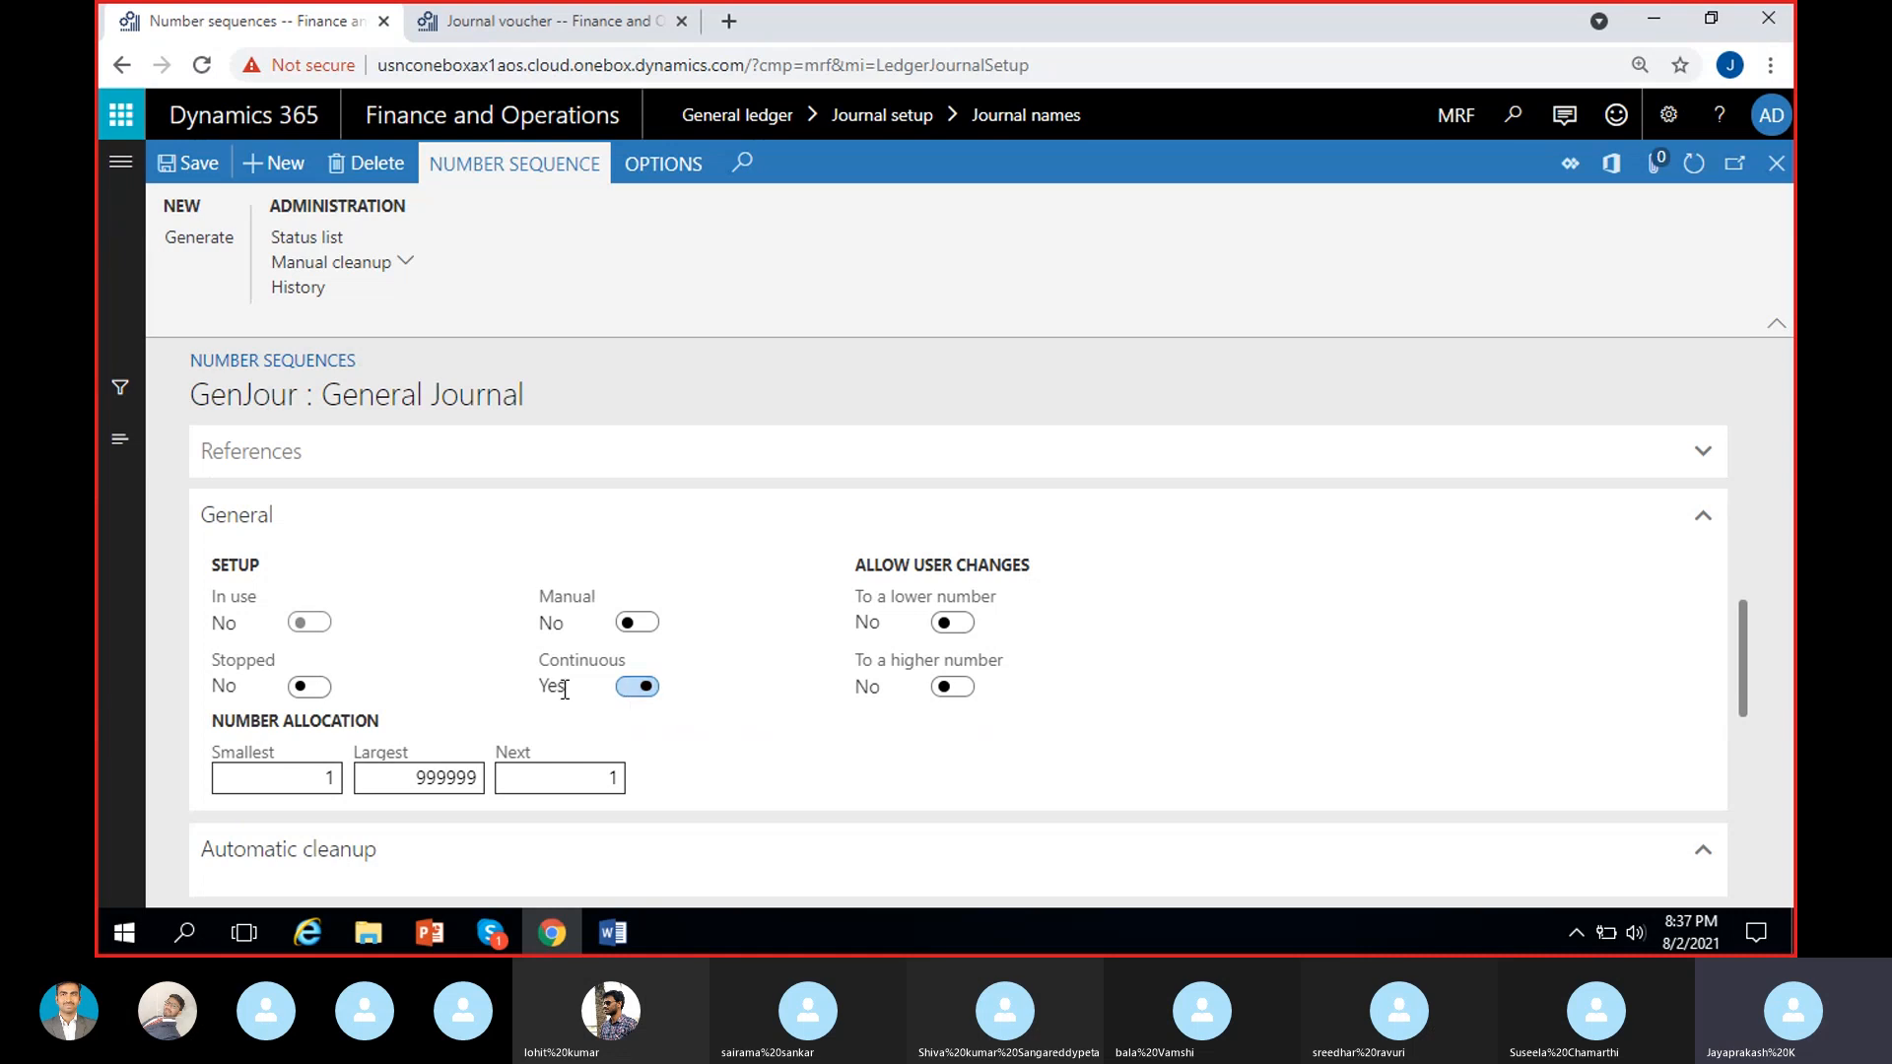
pyautogui.scroll(-4, 670, 759)
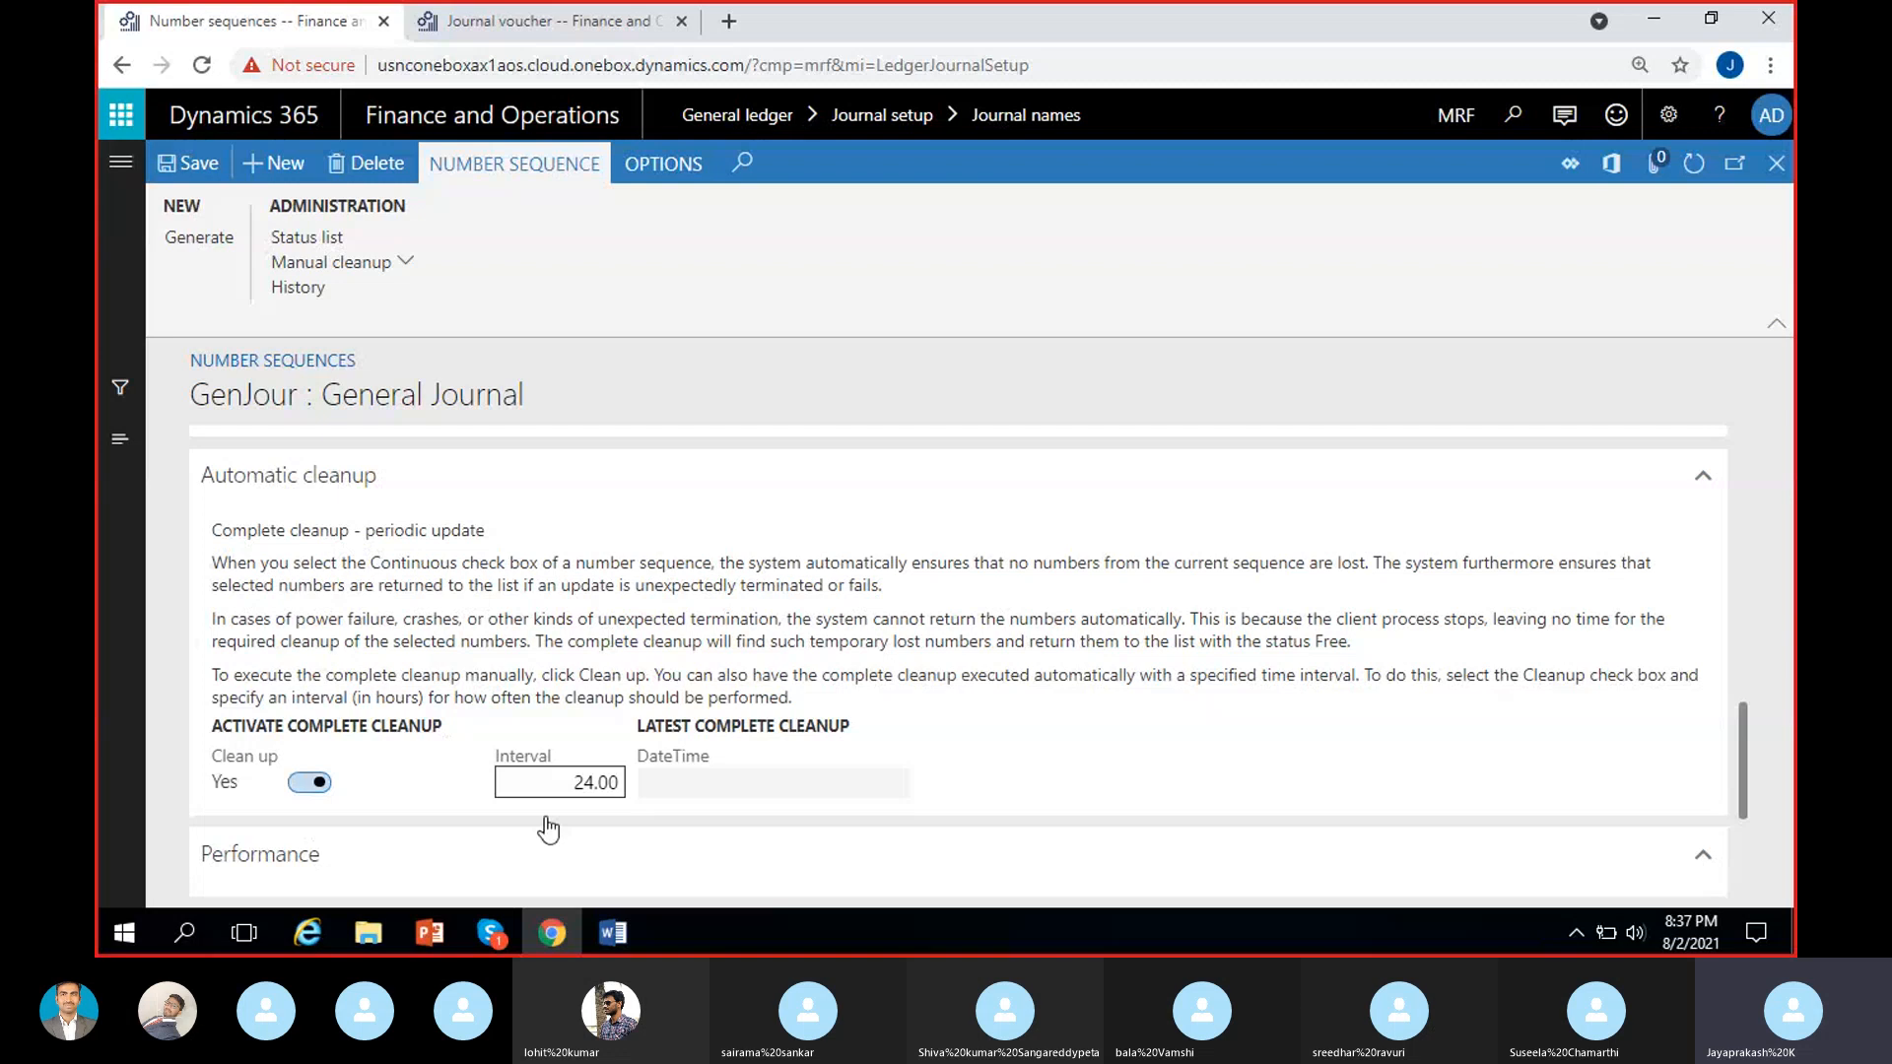
pyautogui.scroll(3, 627, 744)
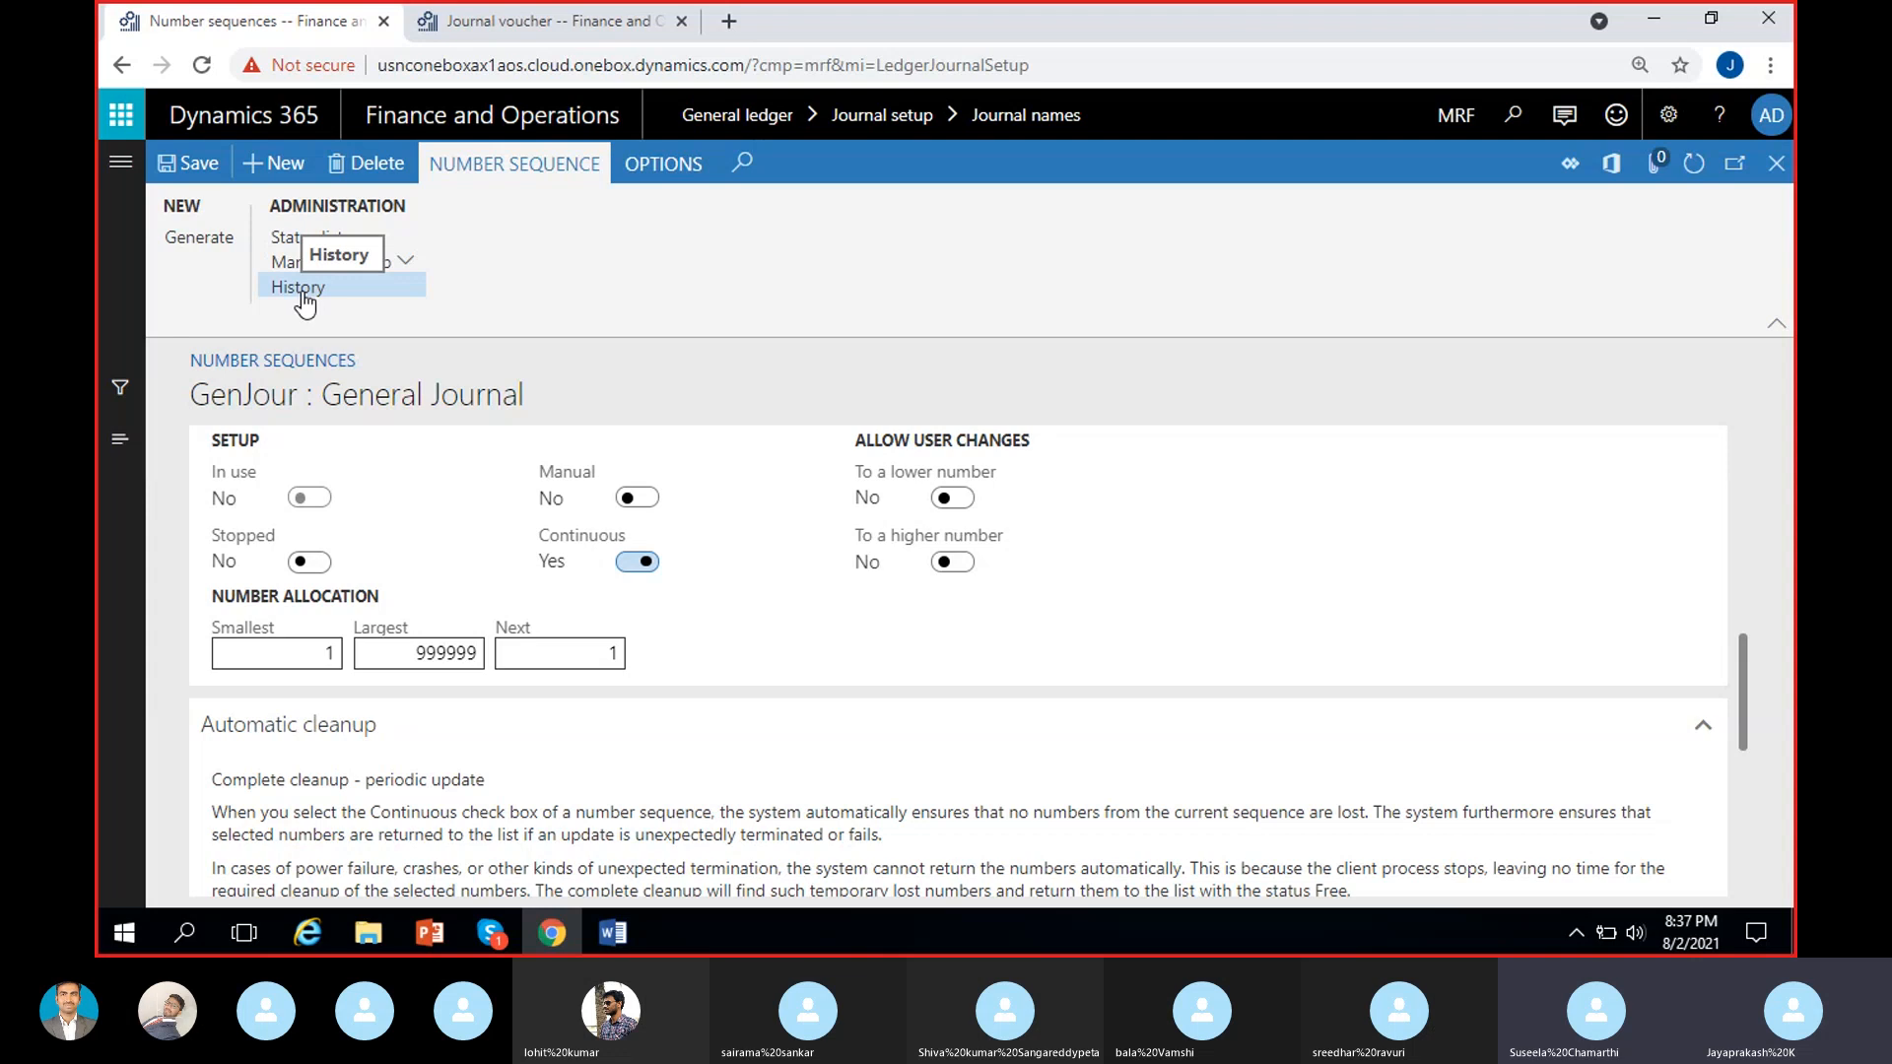
# In USMF, leave the journal voucher and open the GenJrn journal name's voucher number sequence to view the change history of GenJrn_01.
pyautogui.click(522, 35)
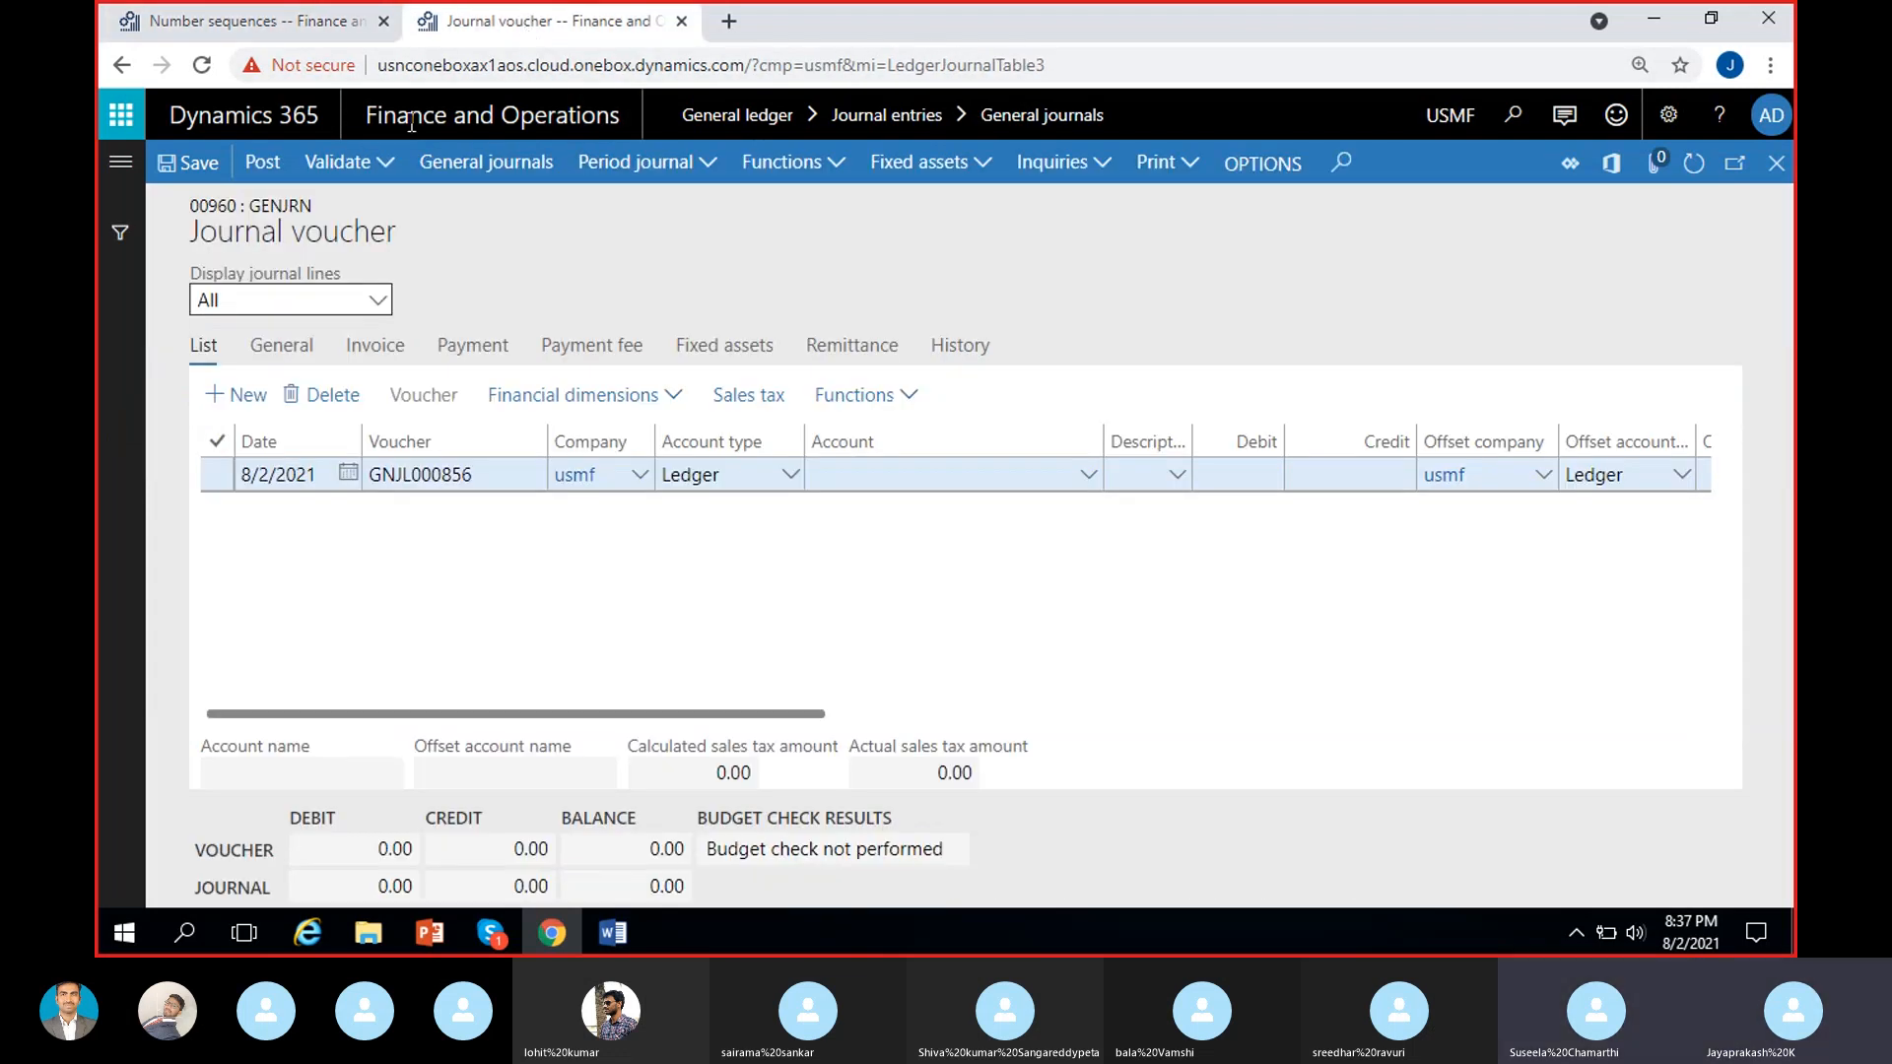
pyautogui.click(1777, 163)
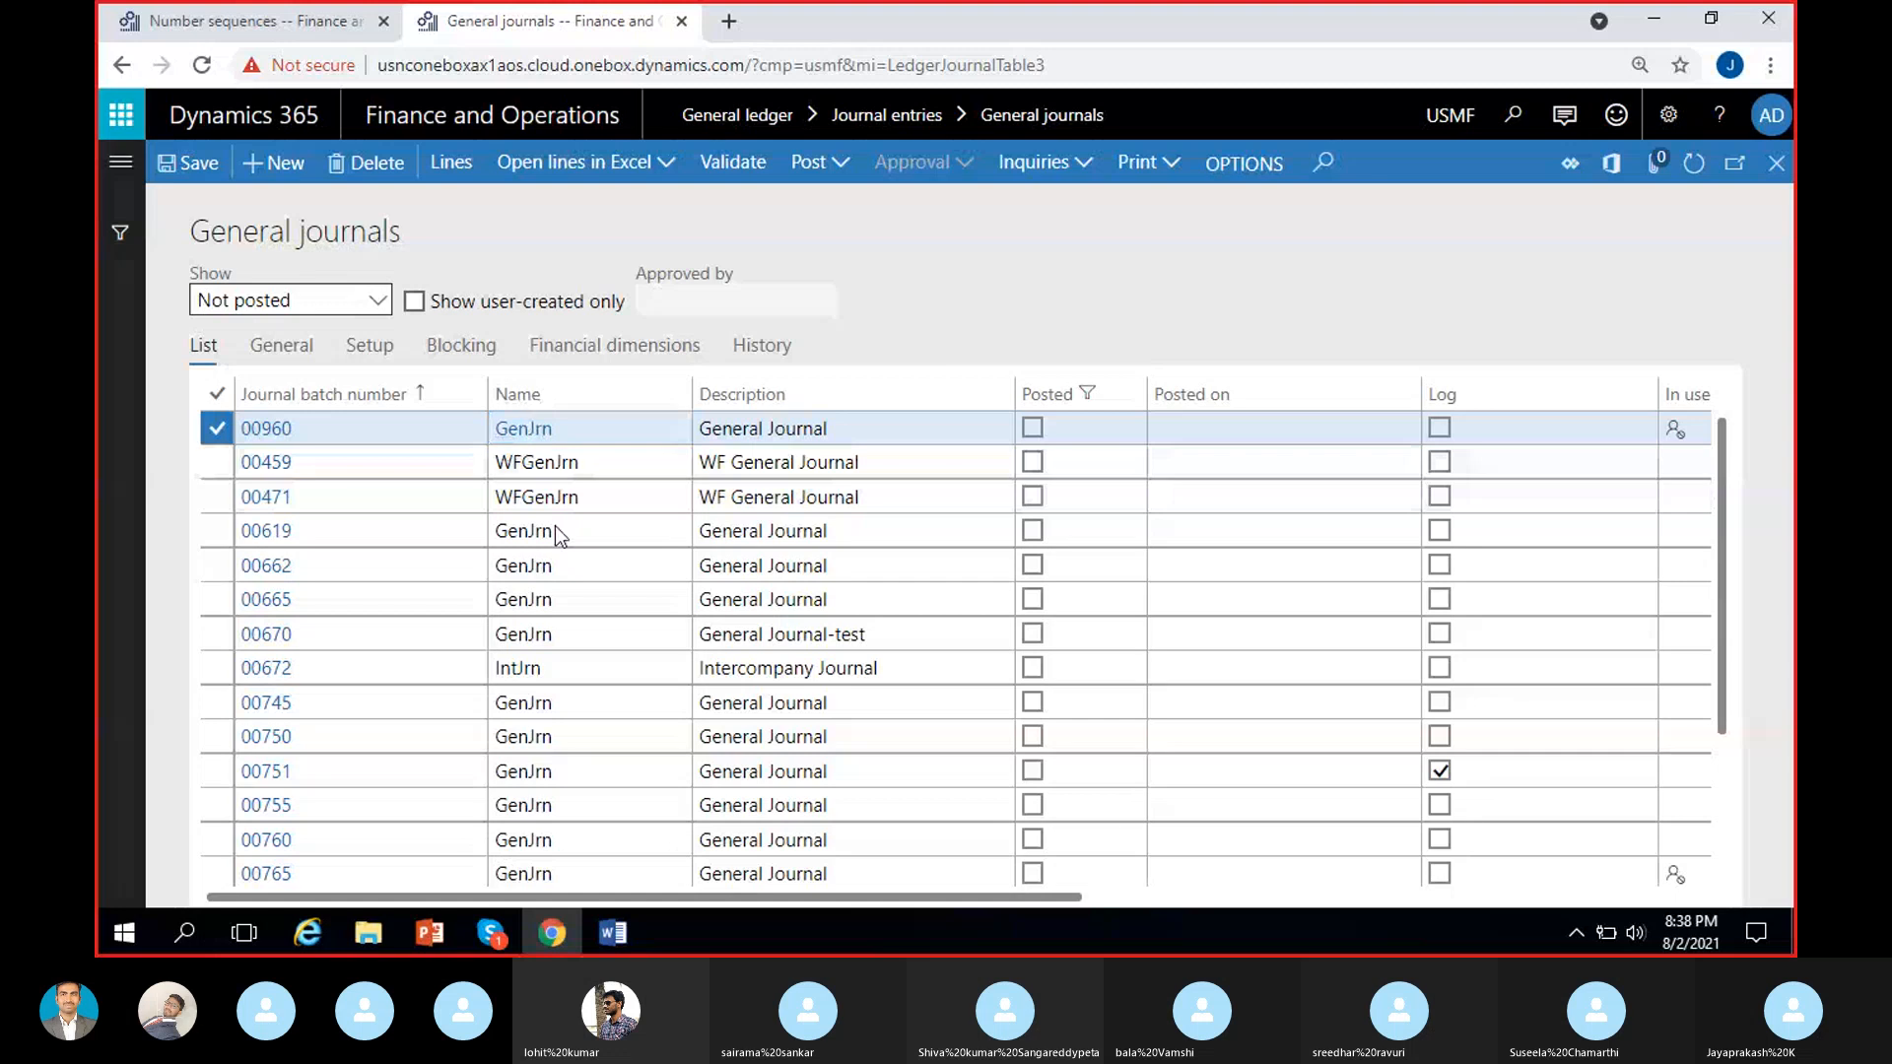
pyautogui.click(581, 600)
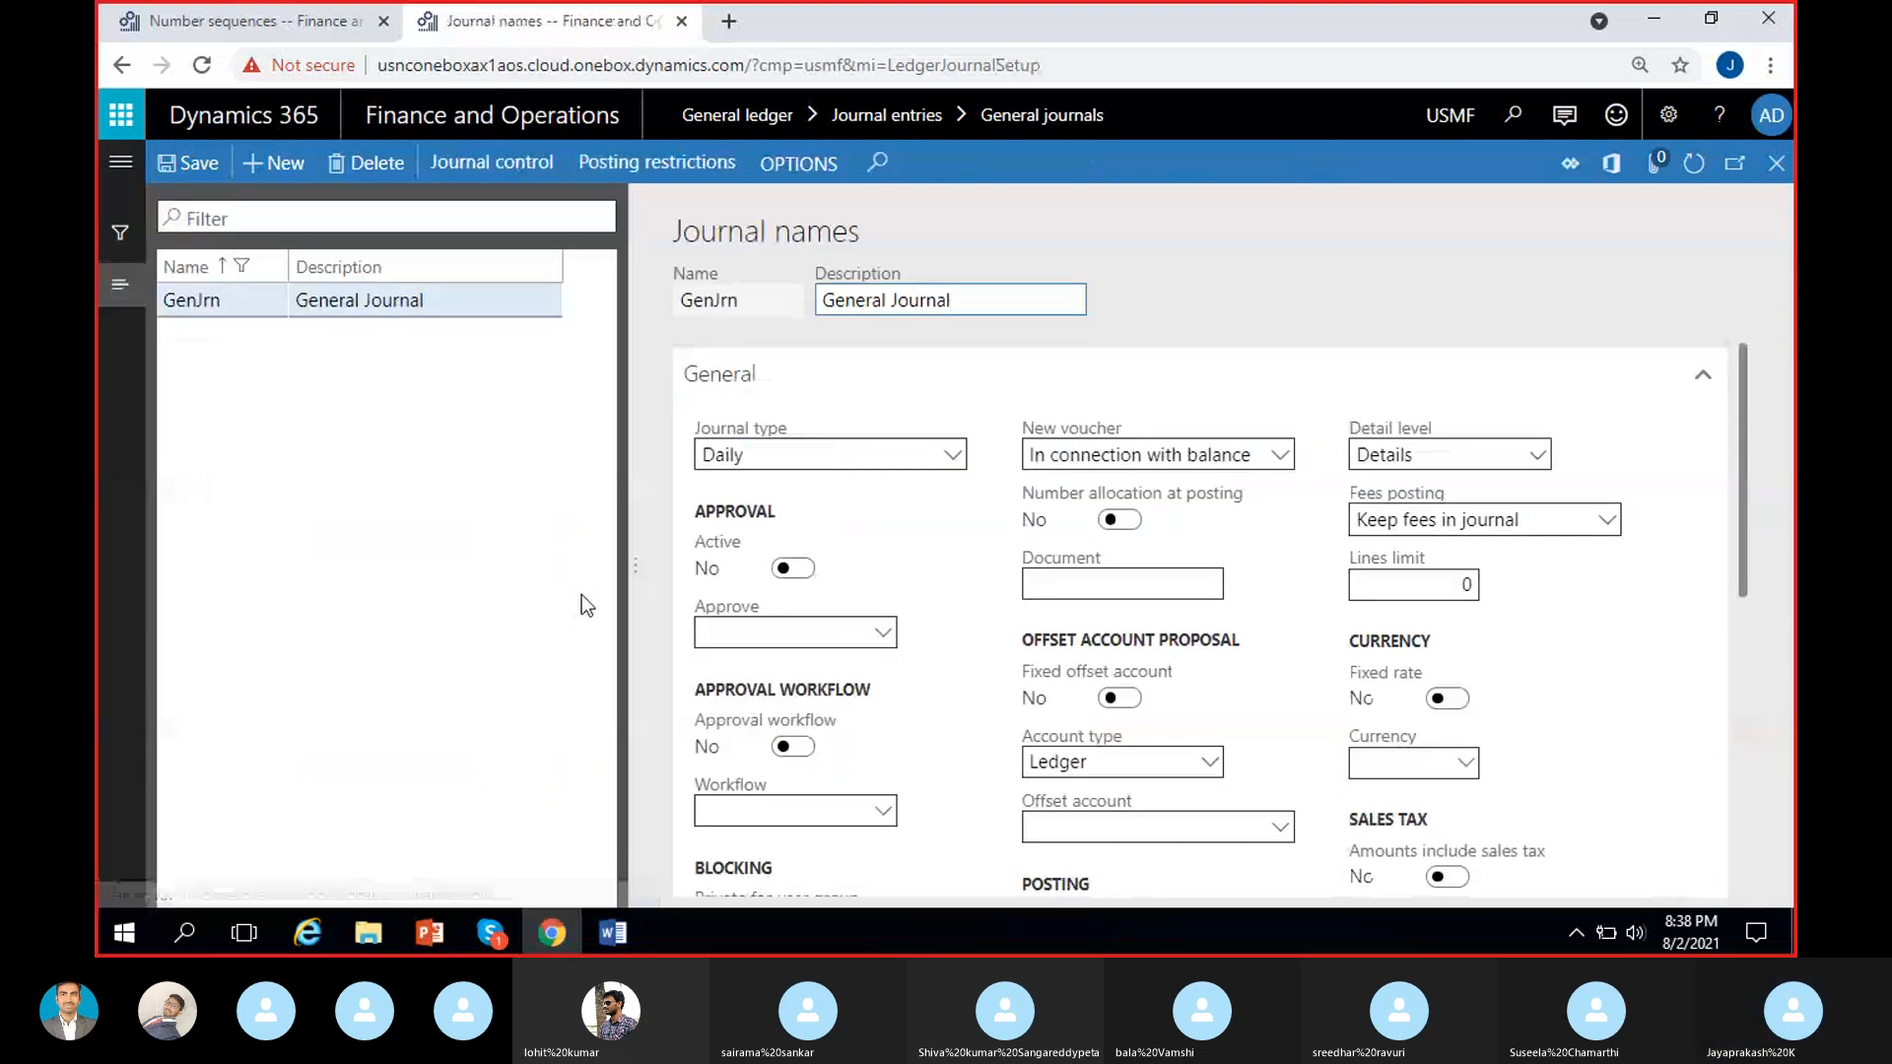
pyautogui.scroll(-5, 796, 471)
pyautogui.click(747, 542)
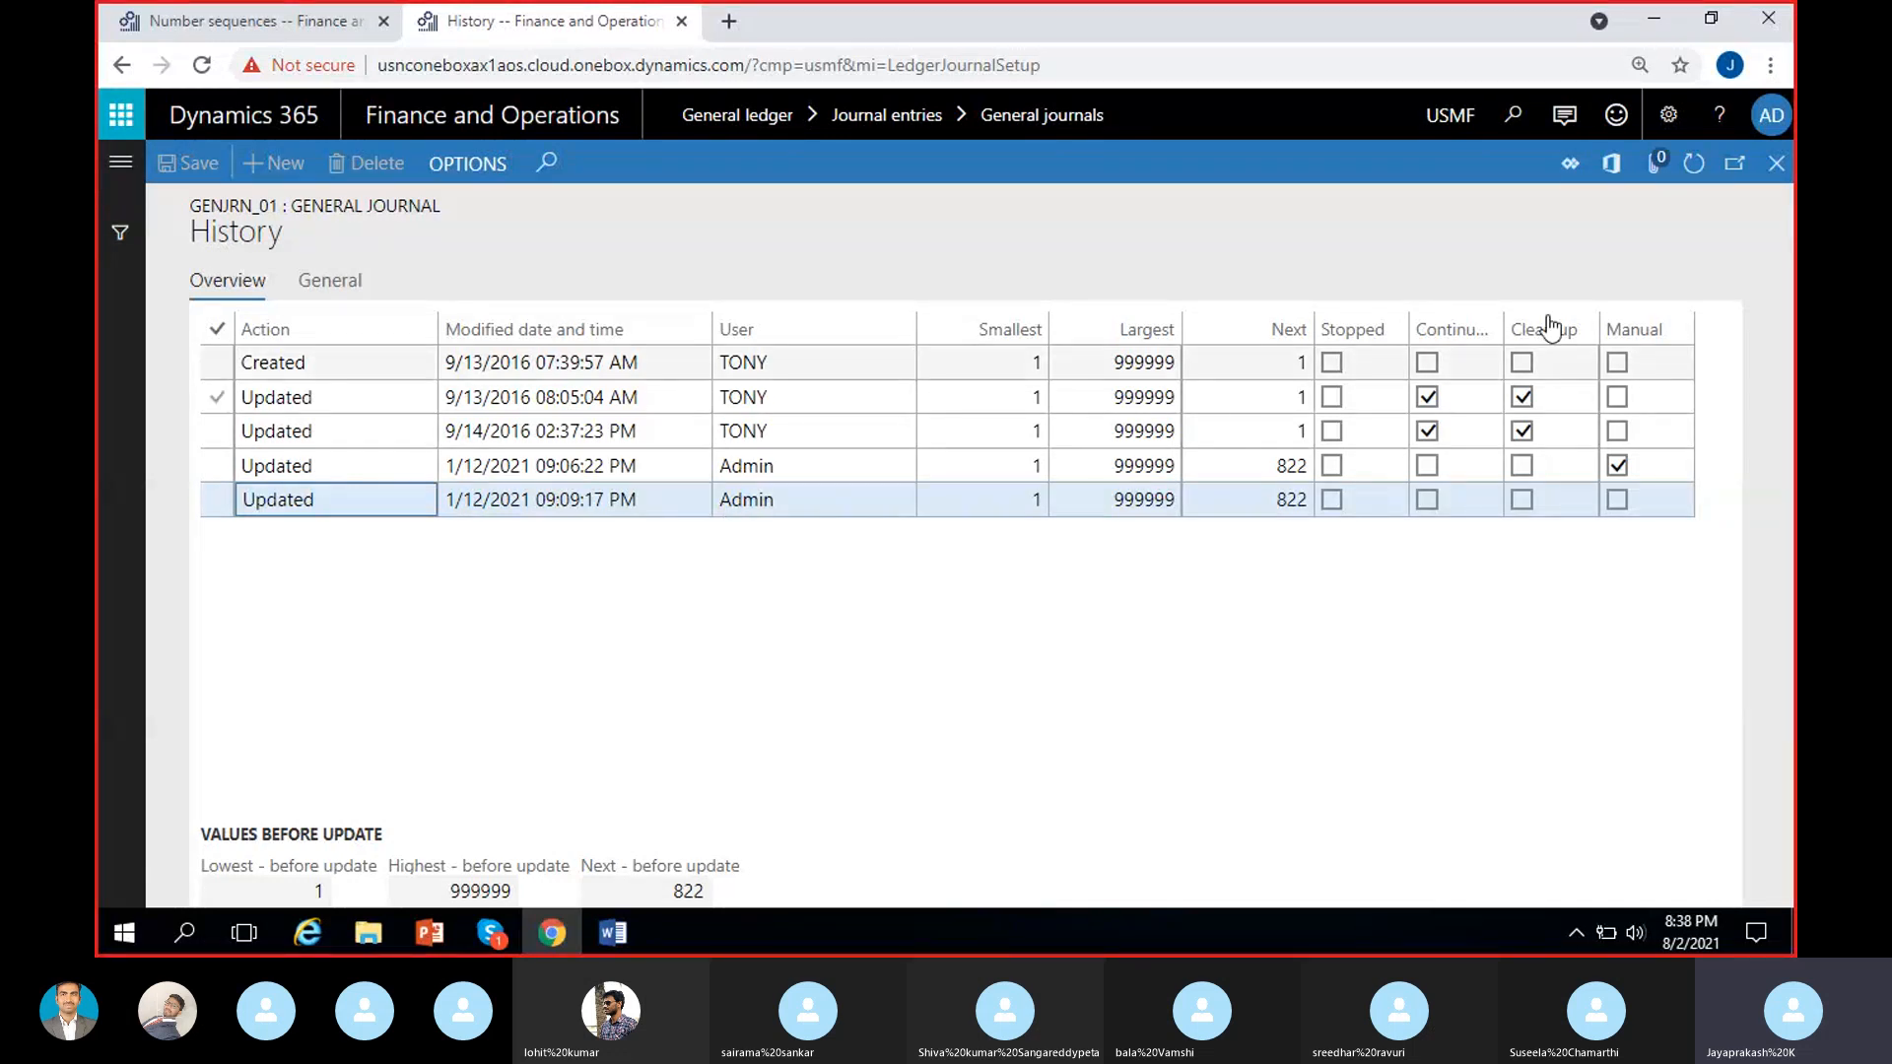
pyautogui.click(1778, 168)
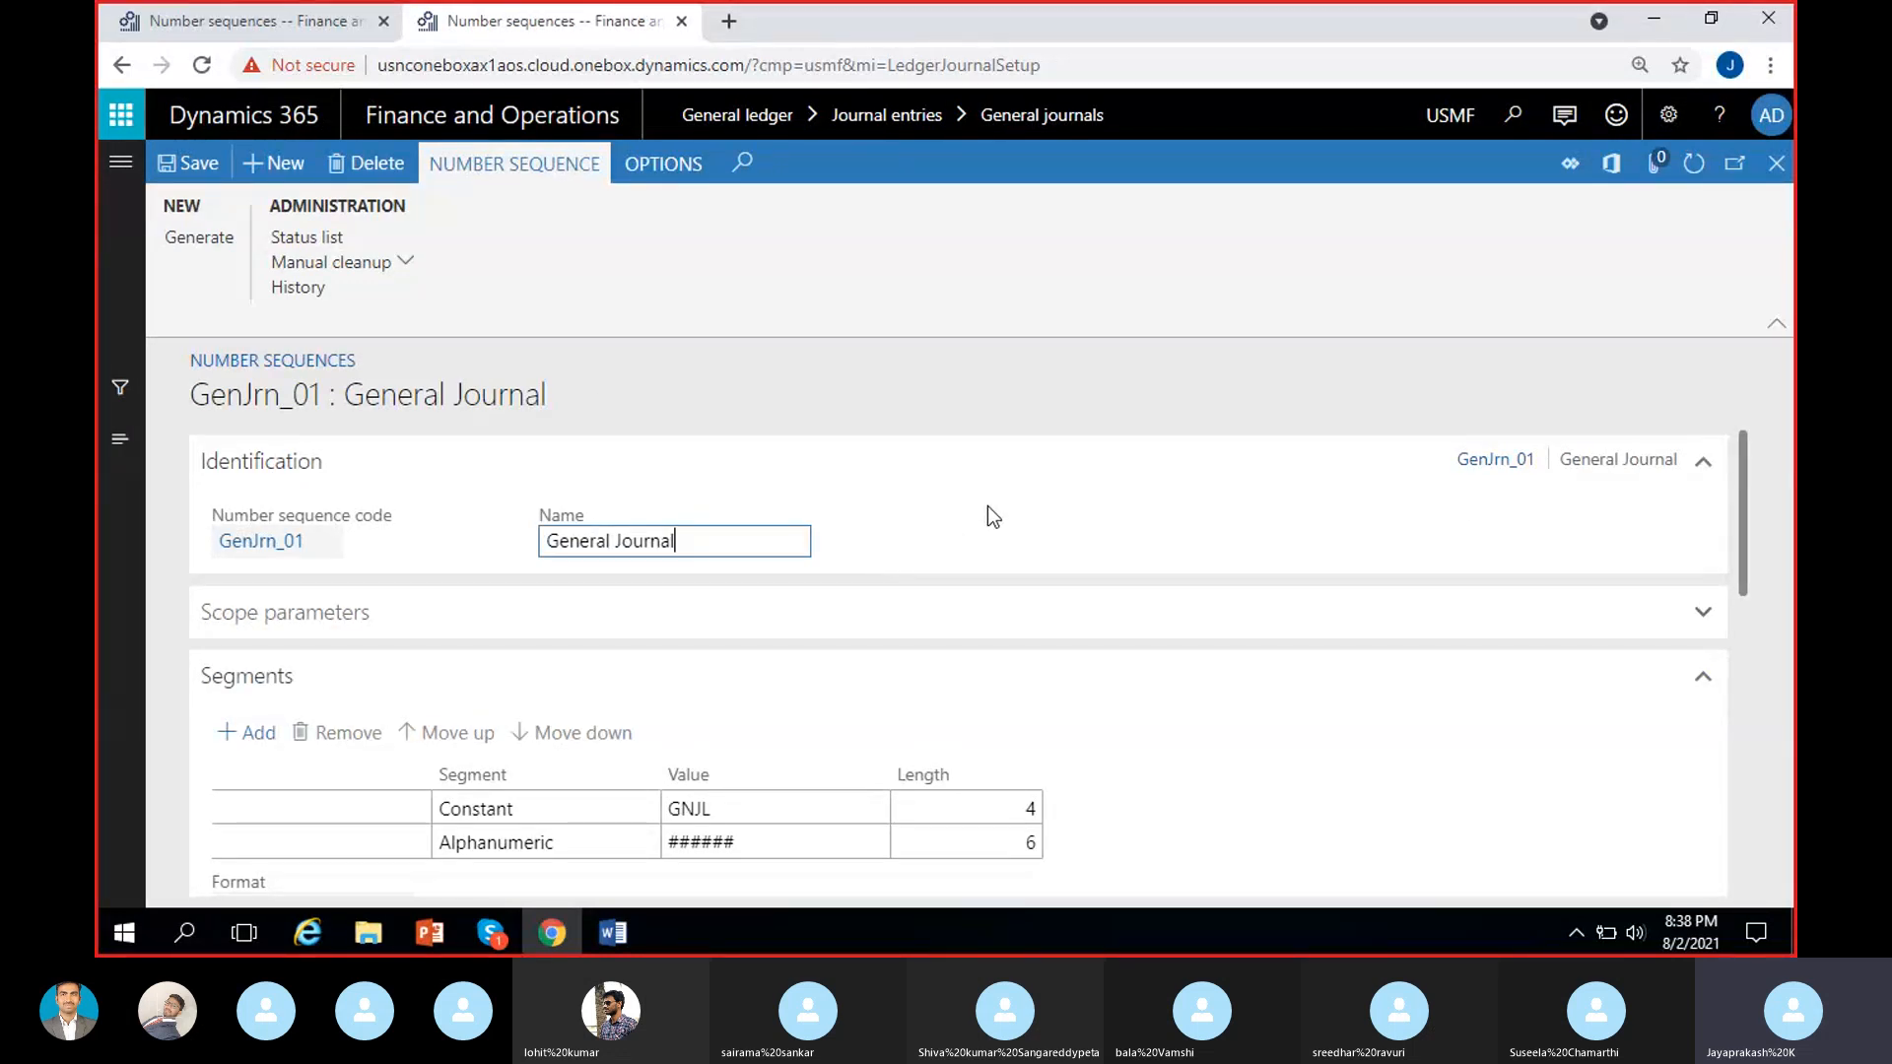
# Examine the segment format, General settings and status list of USMF's GenJrn_01 sequence.
pyautogui.scroll(-3, 642, 633)
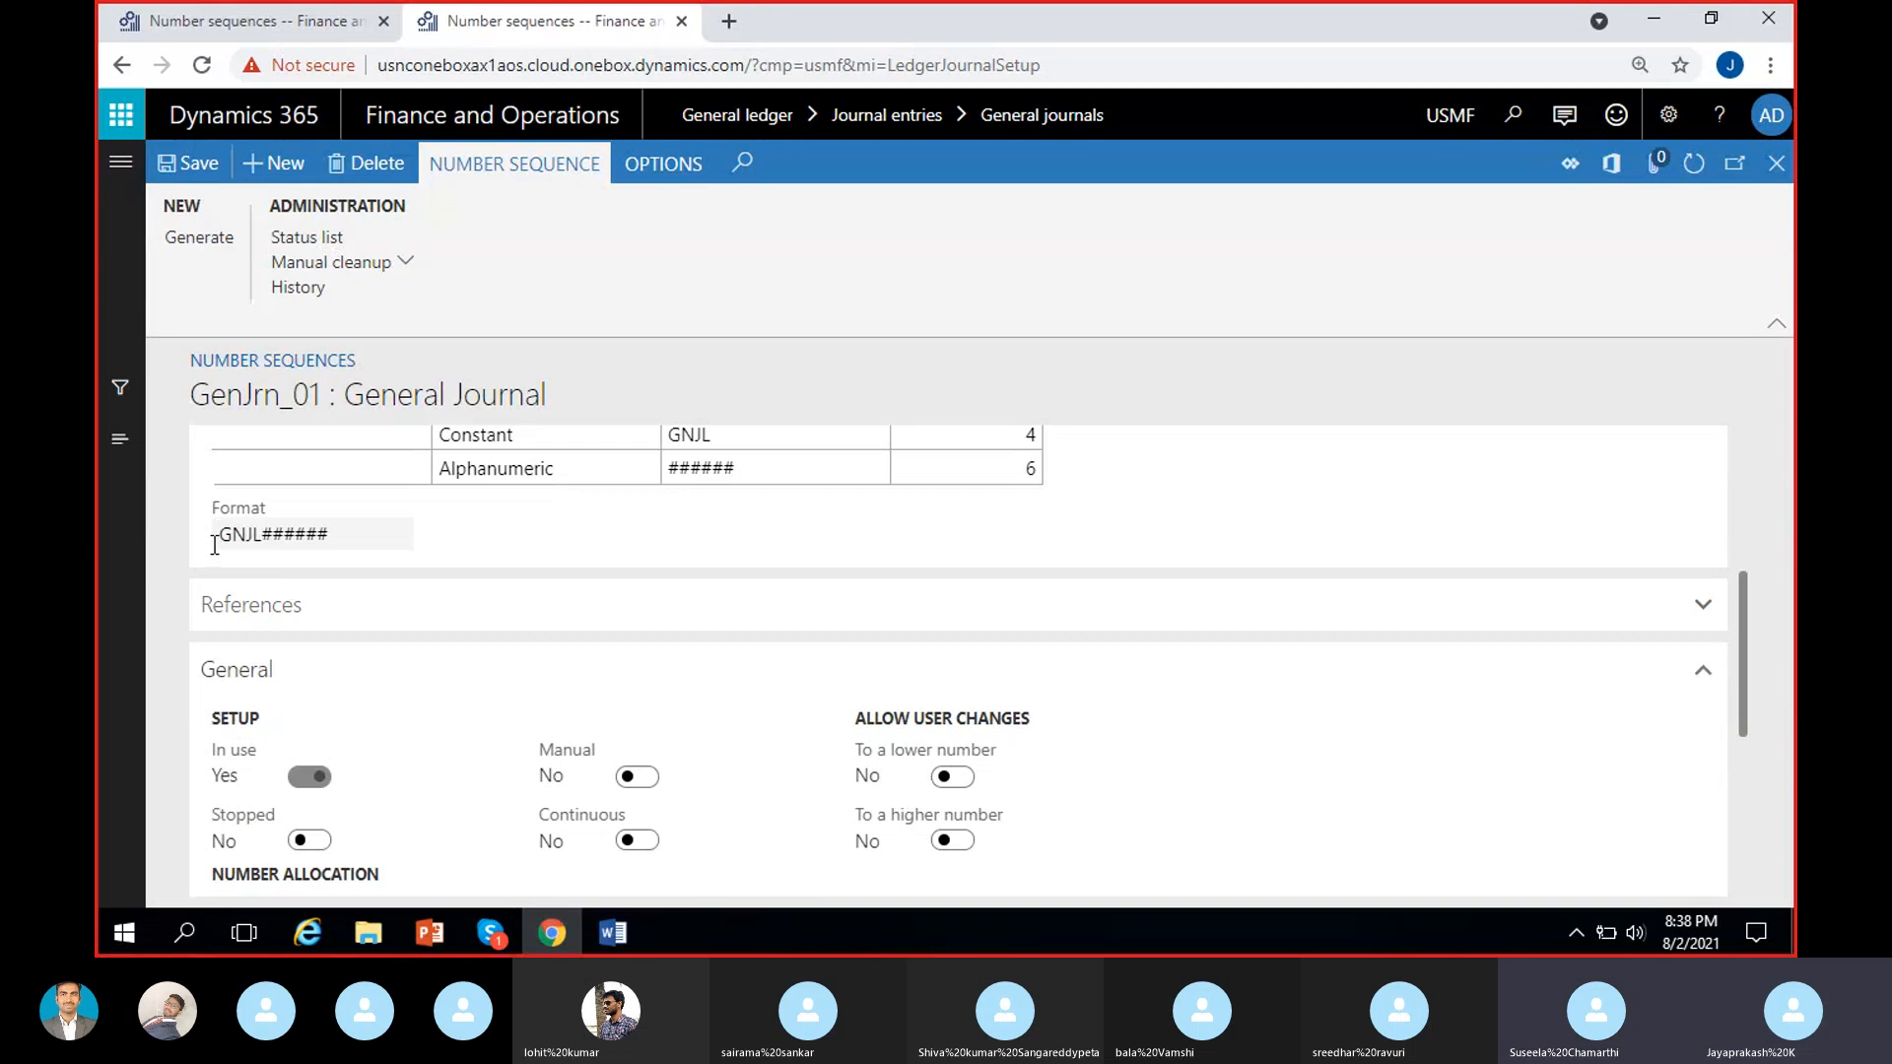
pyautogui.moveTo(266, 541)
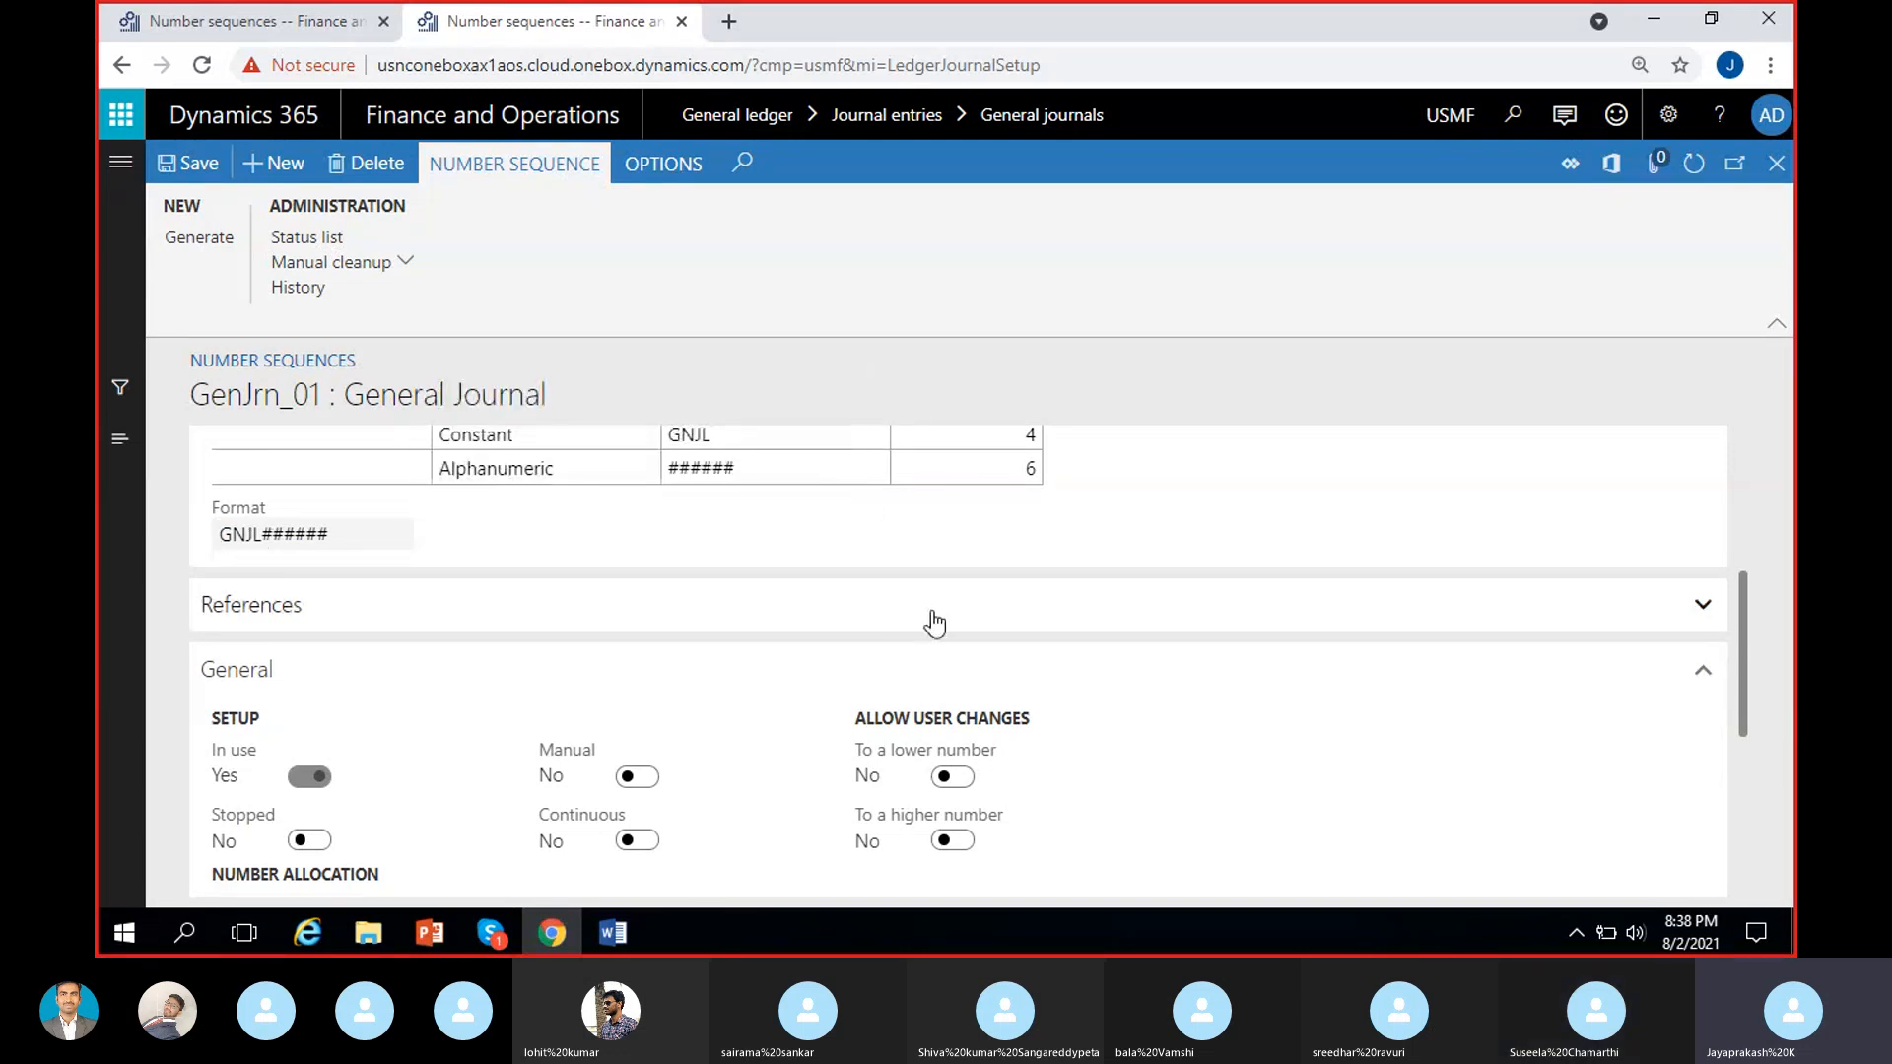
pyautogui.scroll(4, 934, 622)
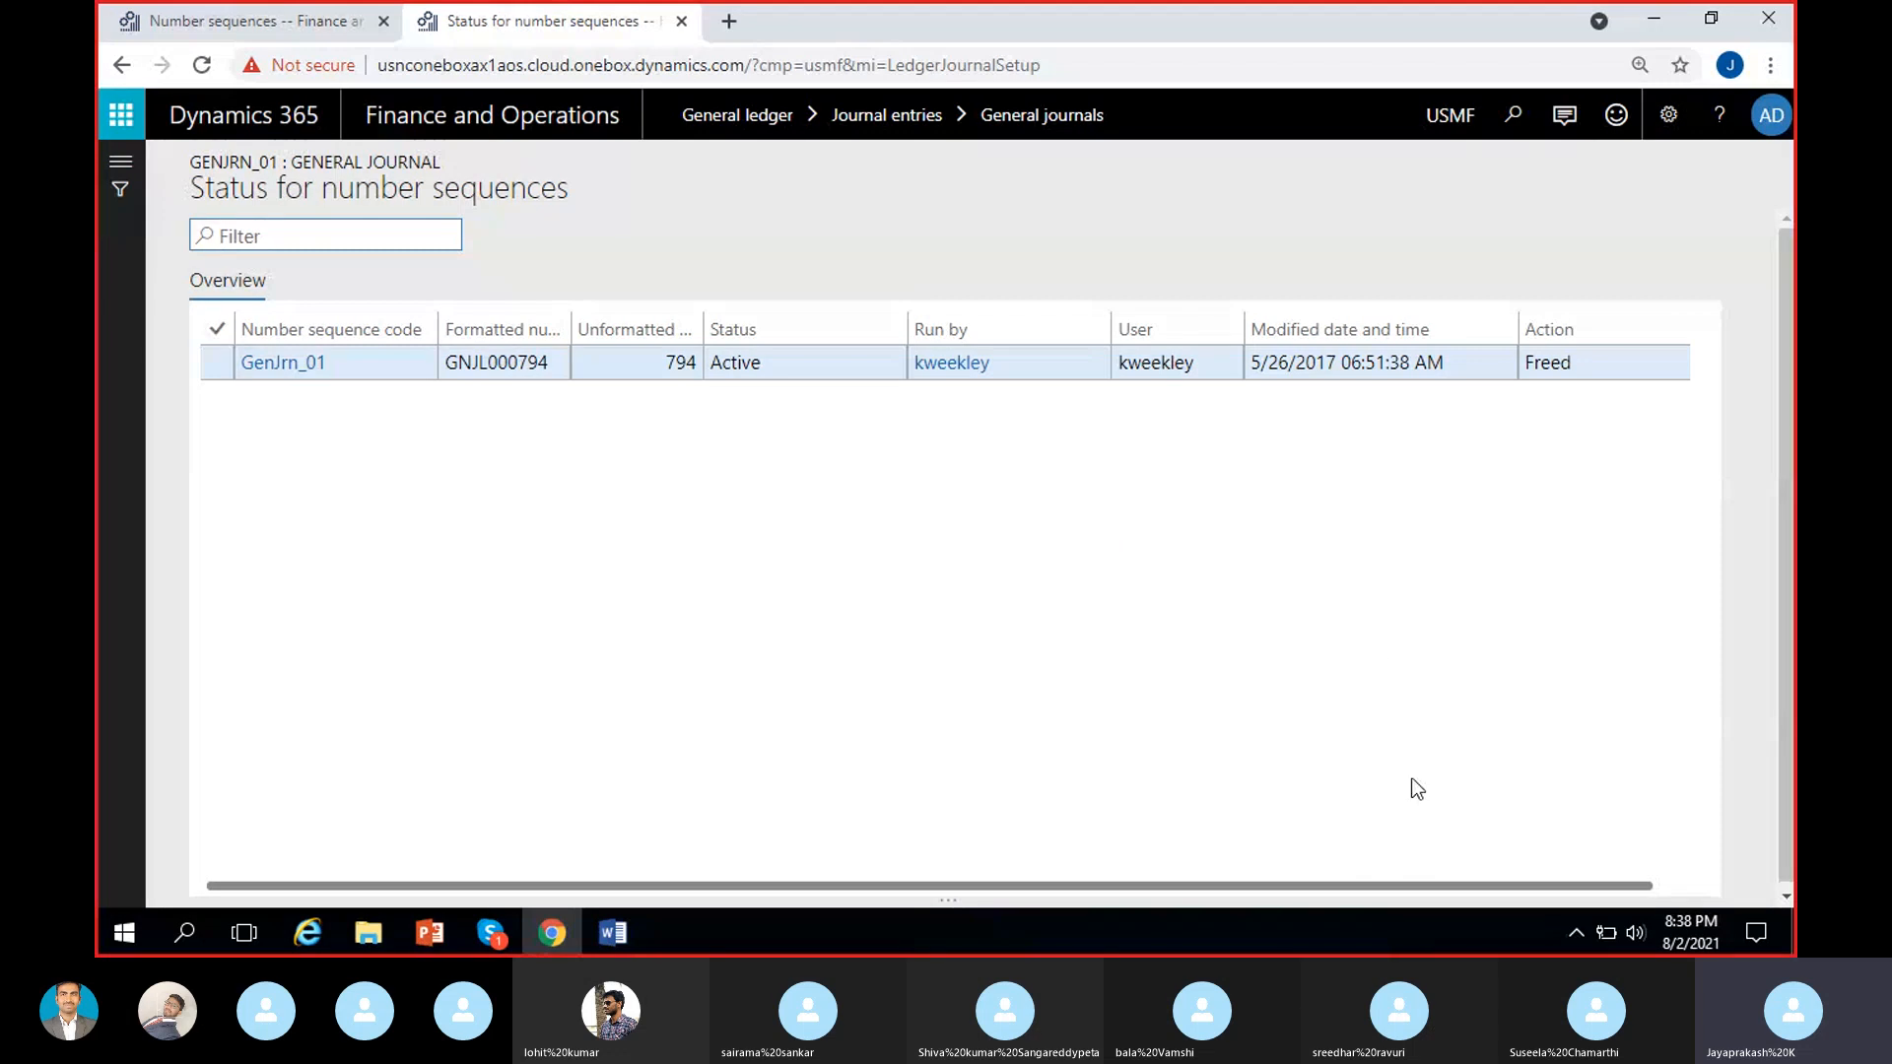
pyautogui.click(122, 65)
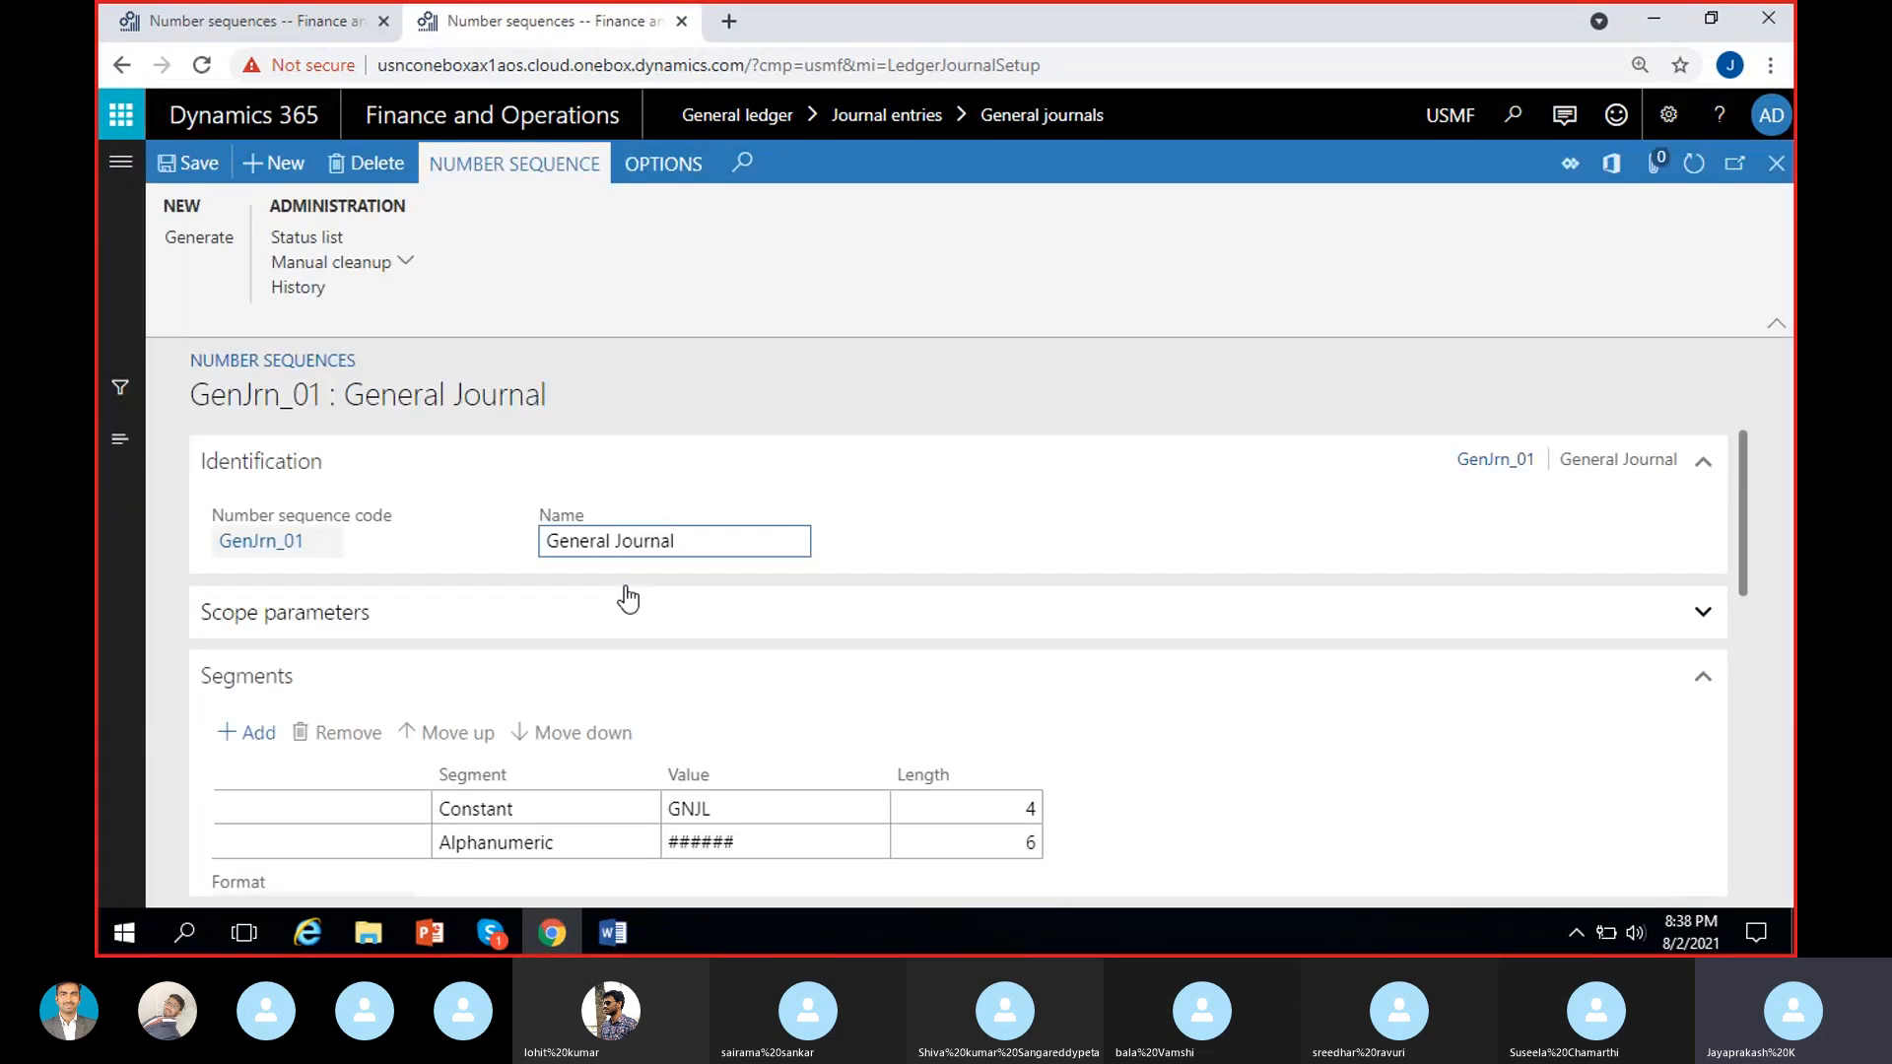
# Return to MRF's GenJour sequence and review its Continuous setting, automatic cleanup settings and Performance section.
pyautogui.click(338, 26)
pyautogui.scroll(-3, 785, 689)
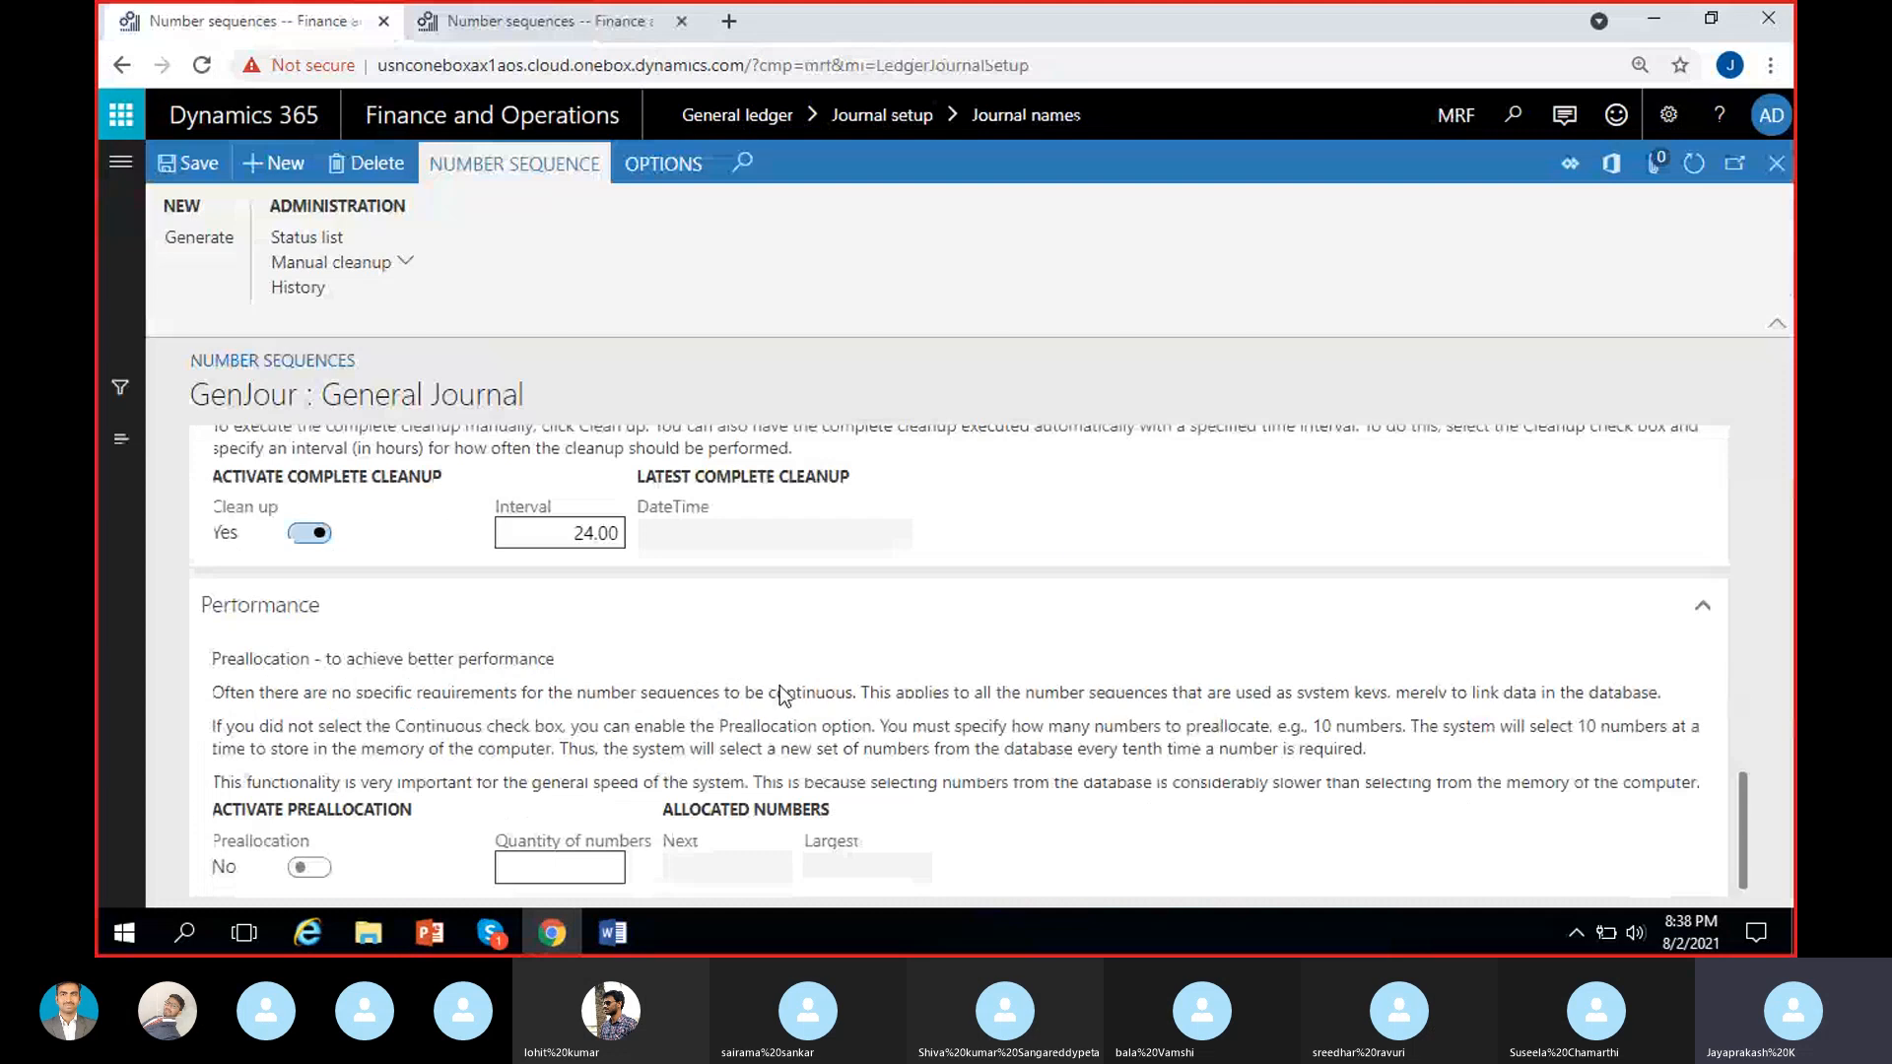
pyautogui.scroll(2, 781, 687)
pyautogui.scroll(1, 789, 685)
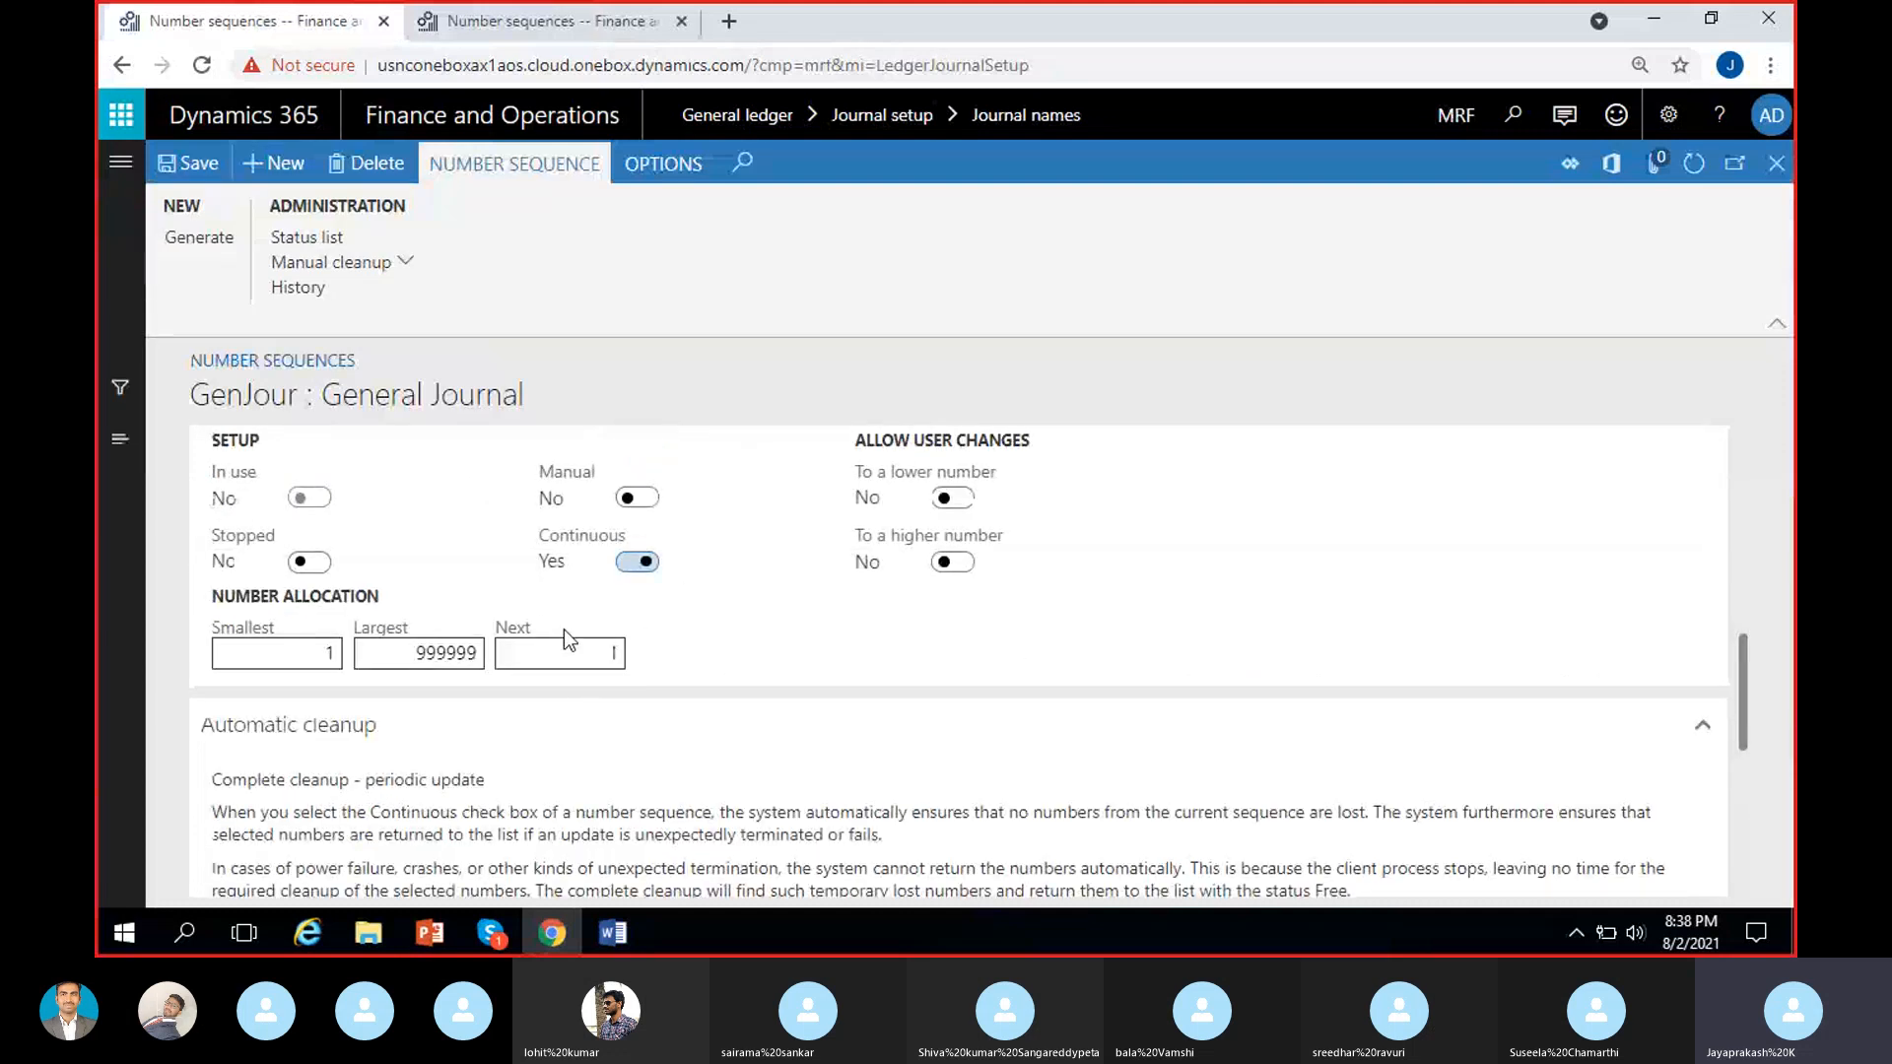
pyautogui.scroll(-1, 430, 627)
pyautogui.scroll(-1, 731, 747)
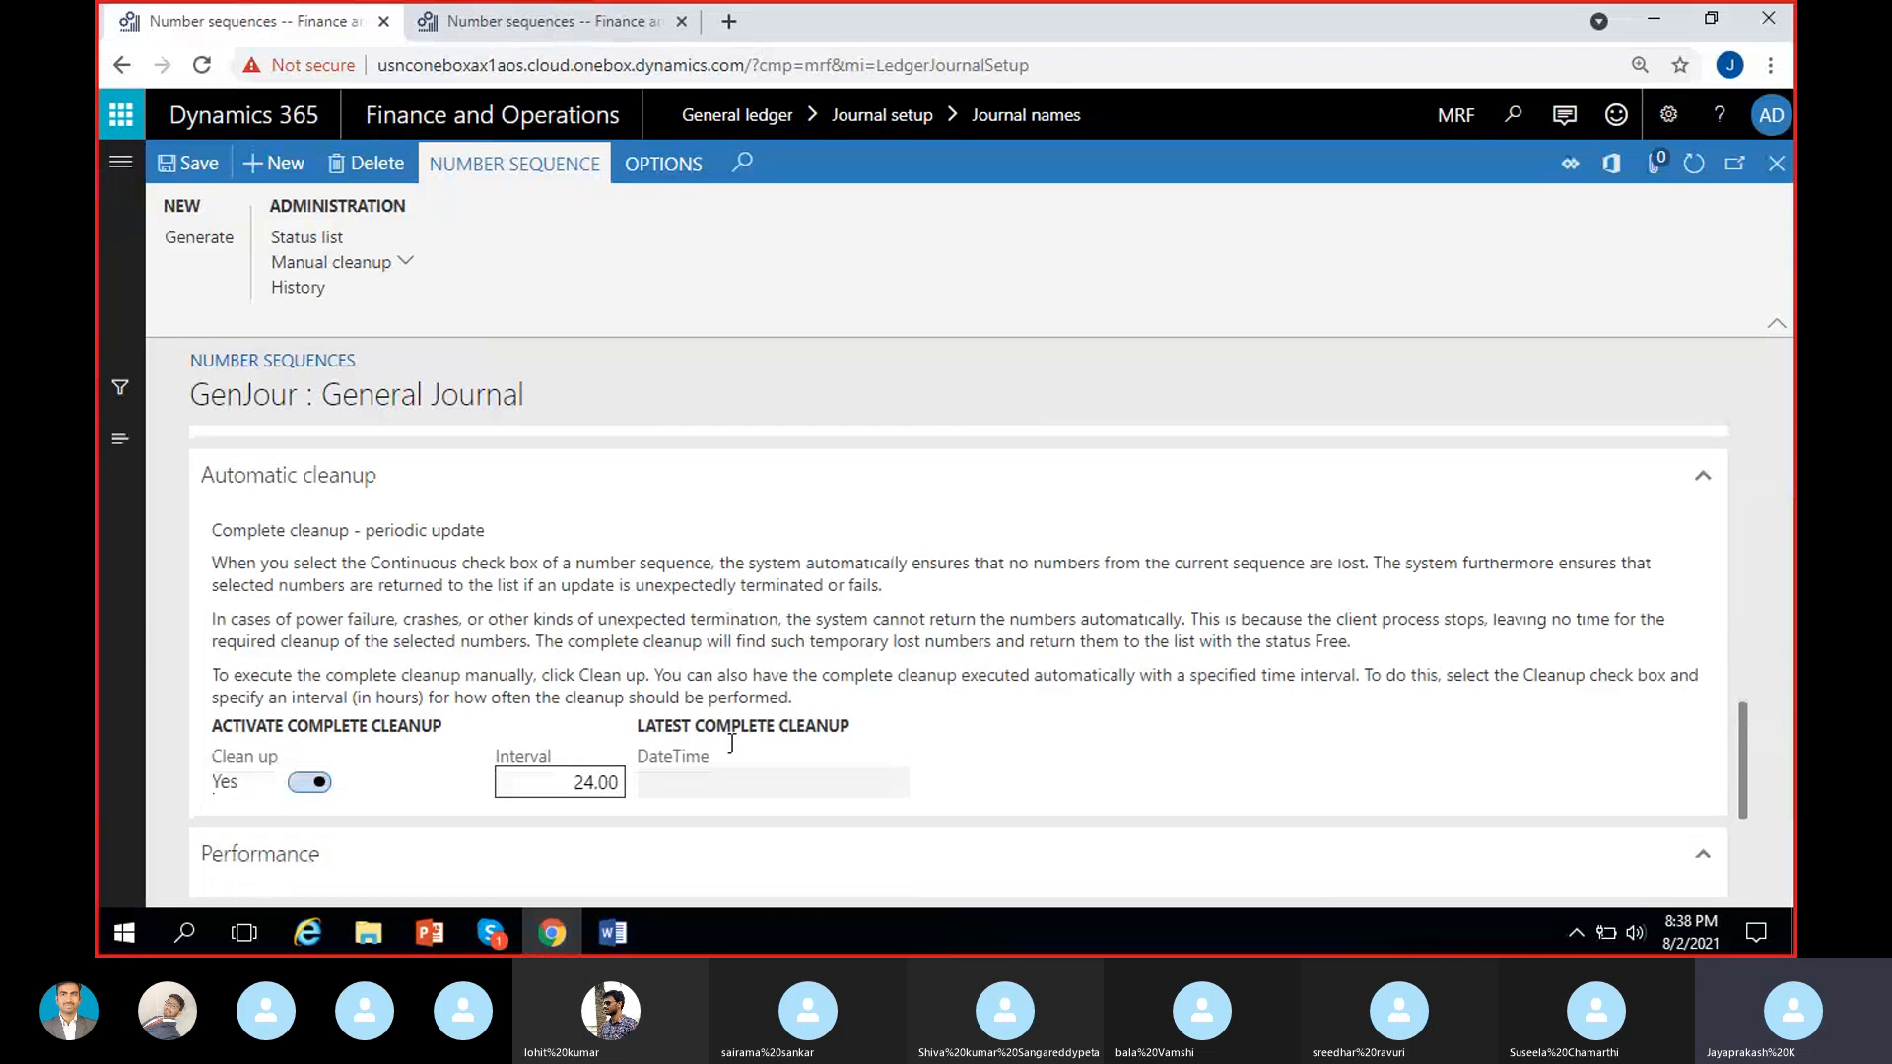
pyautogui.scroll(1, 734, 753)
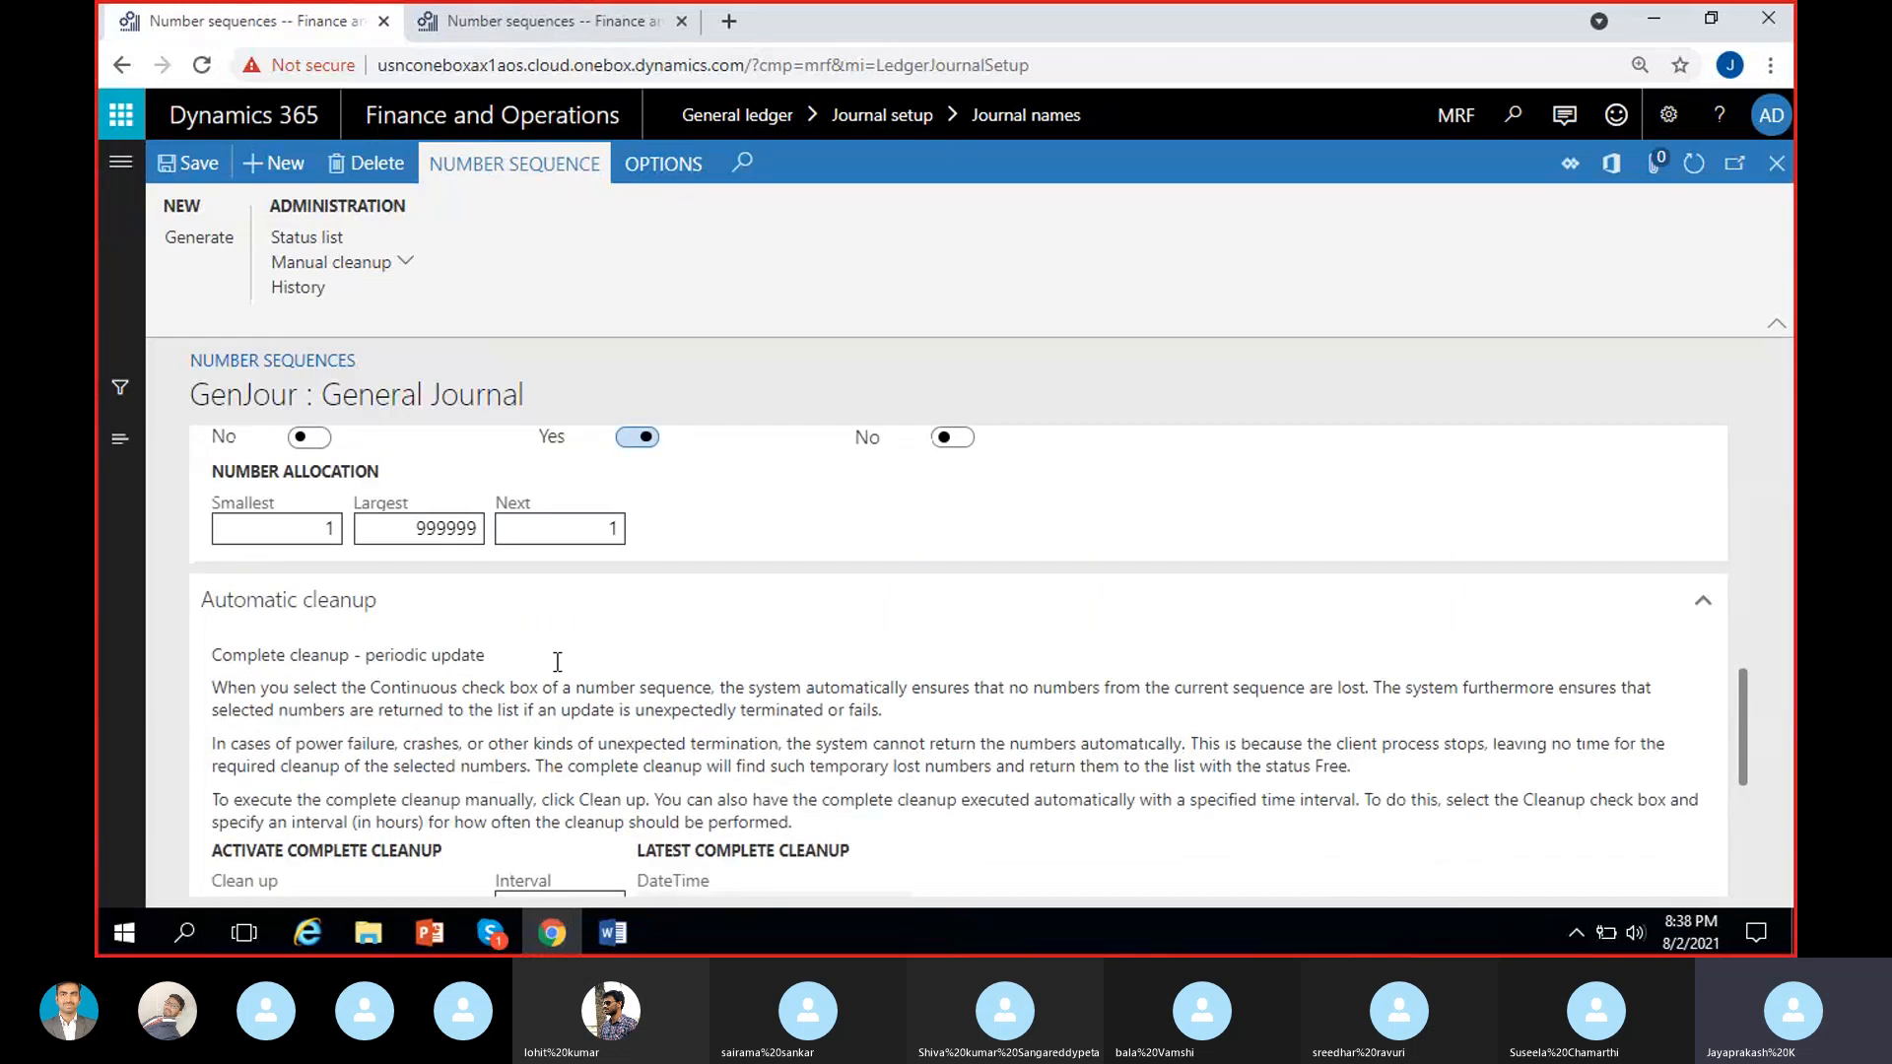
pyautogui.scroll(-1, 549, 755)
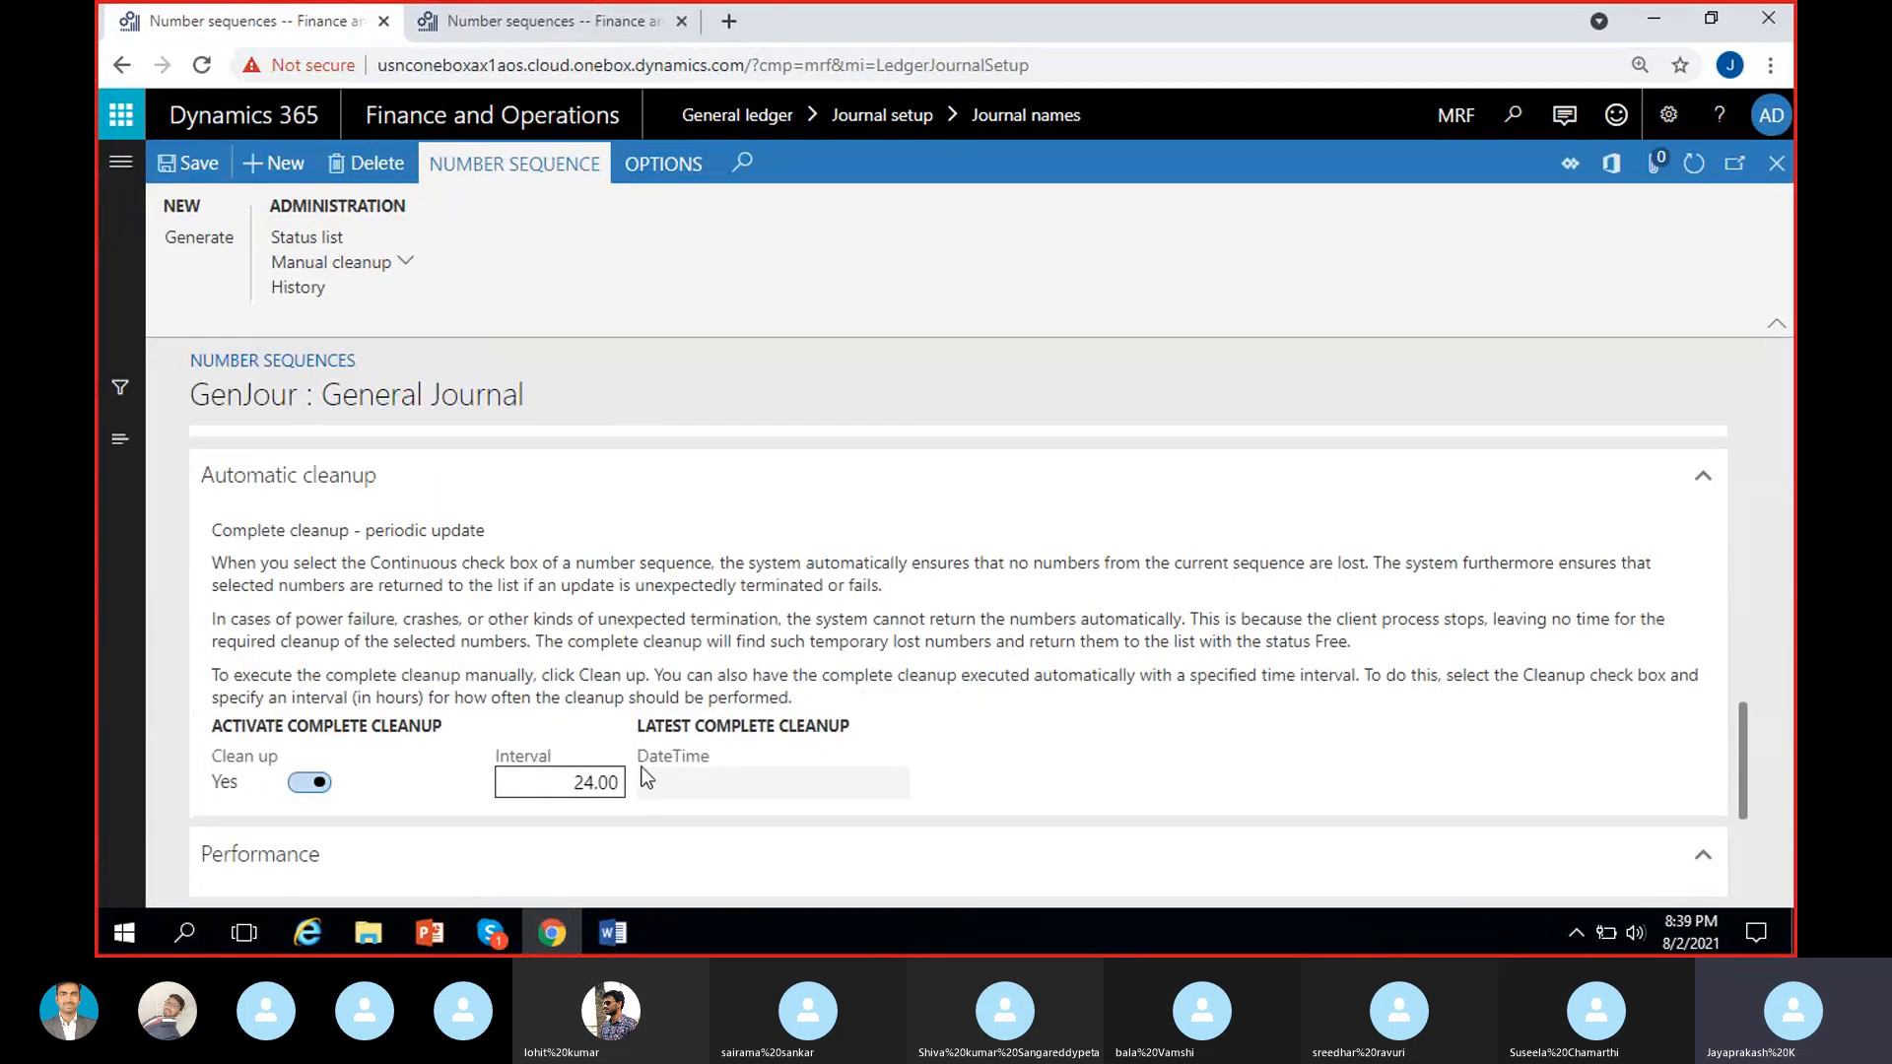
pyautogui.scroll(1, 646, 776)
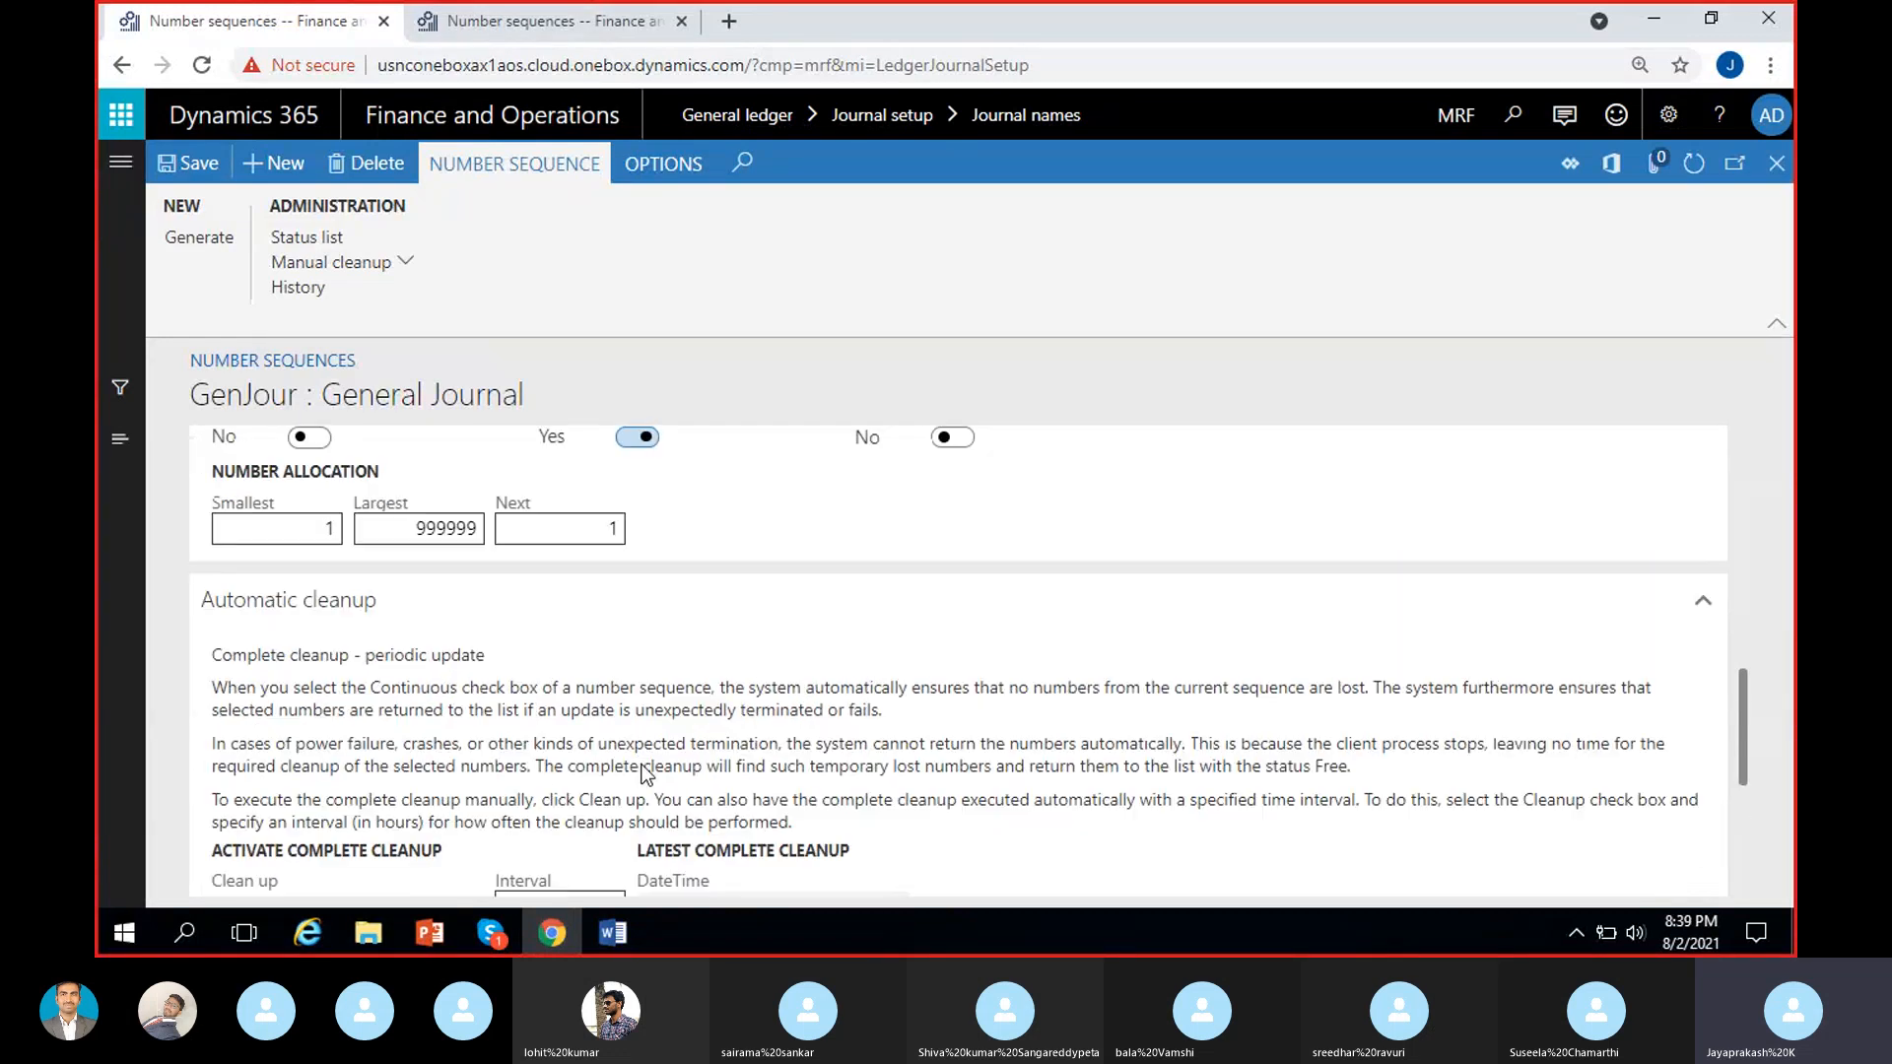
# Check which Manual cleanup options are available for the GenJour sequence without running any of them.
pyautogui.click(409, 266)
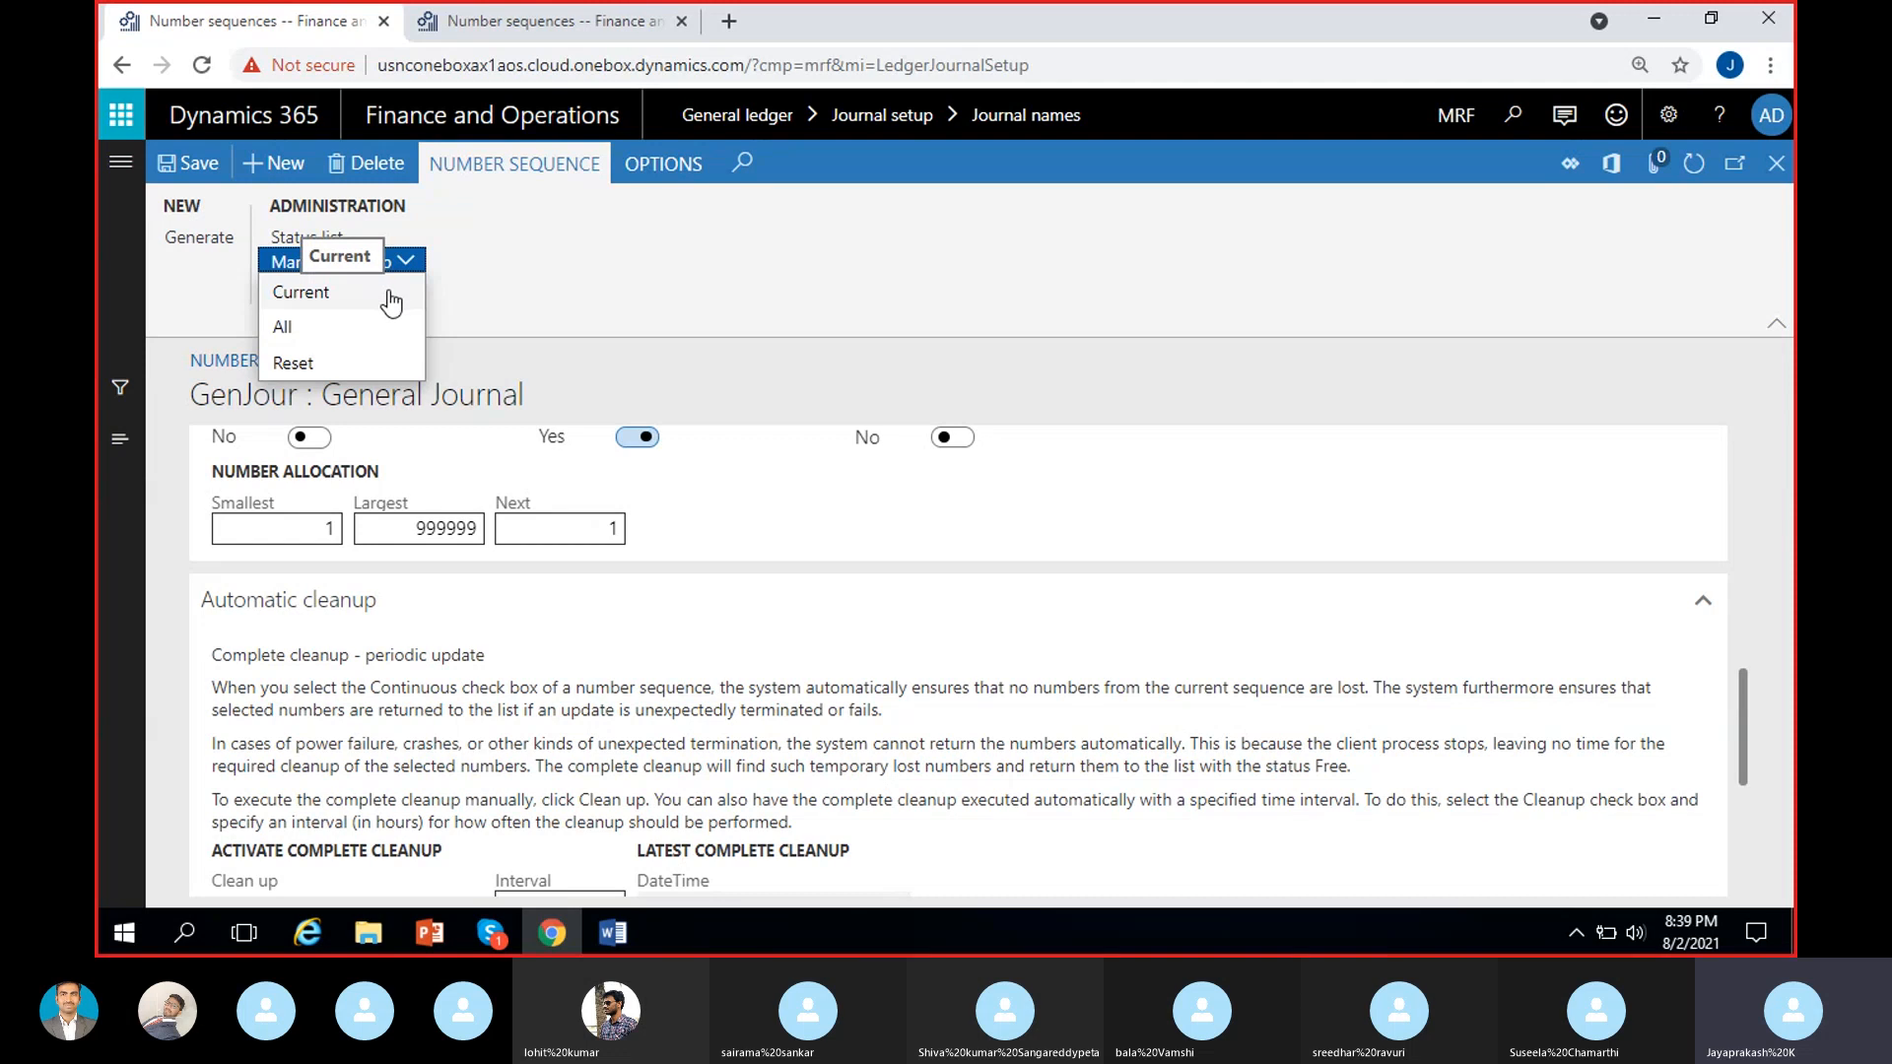
pyautogui.click(536, 292)
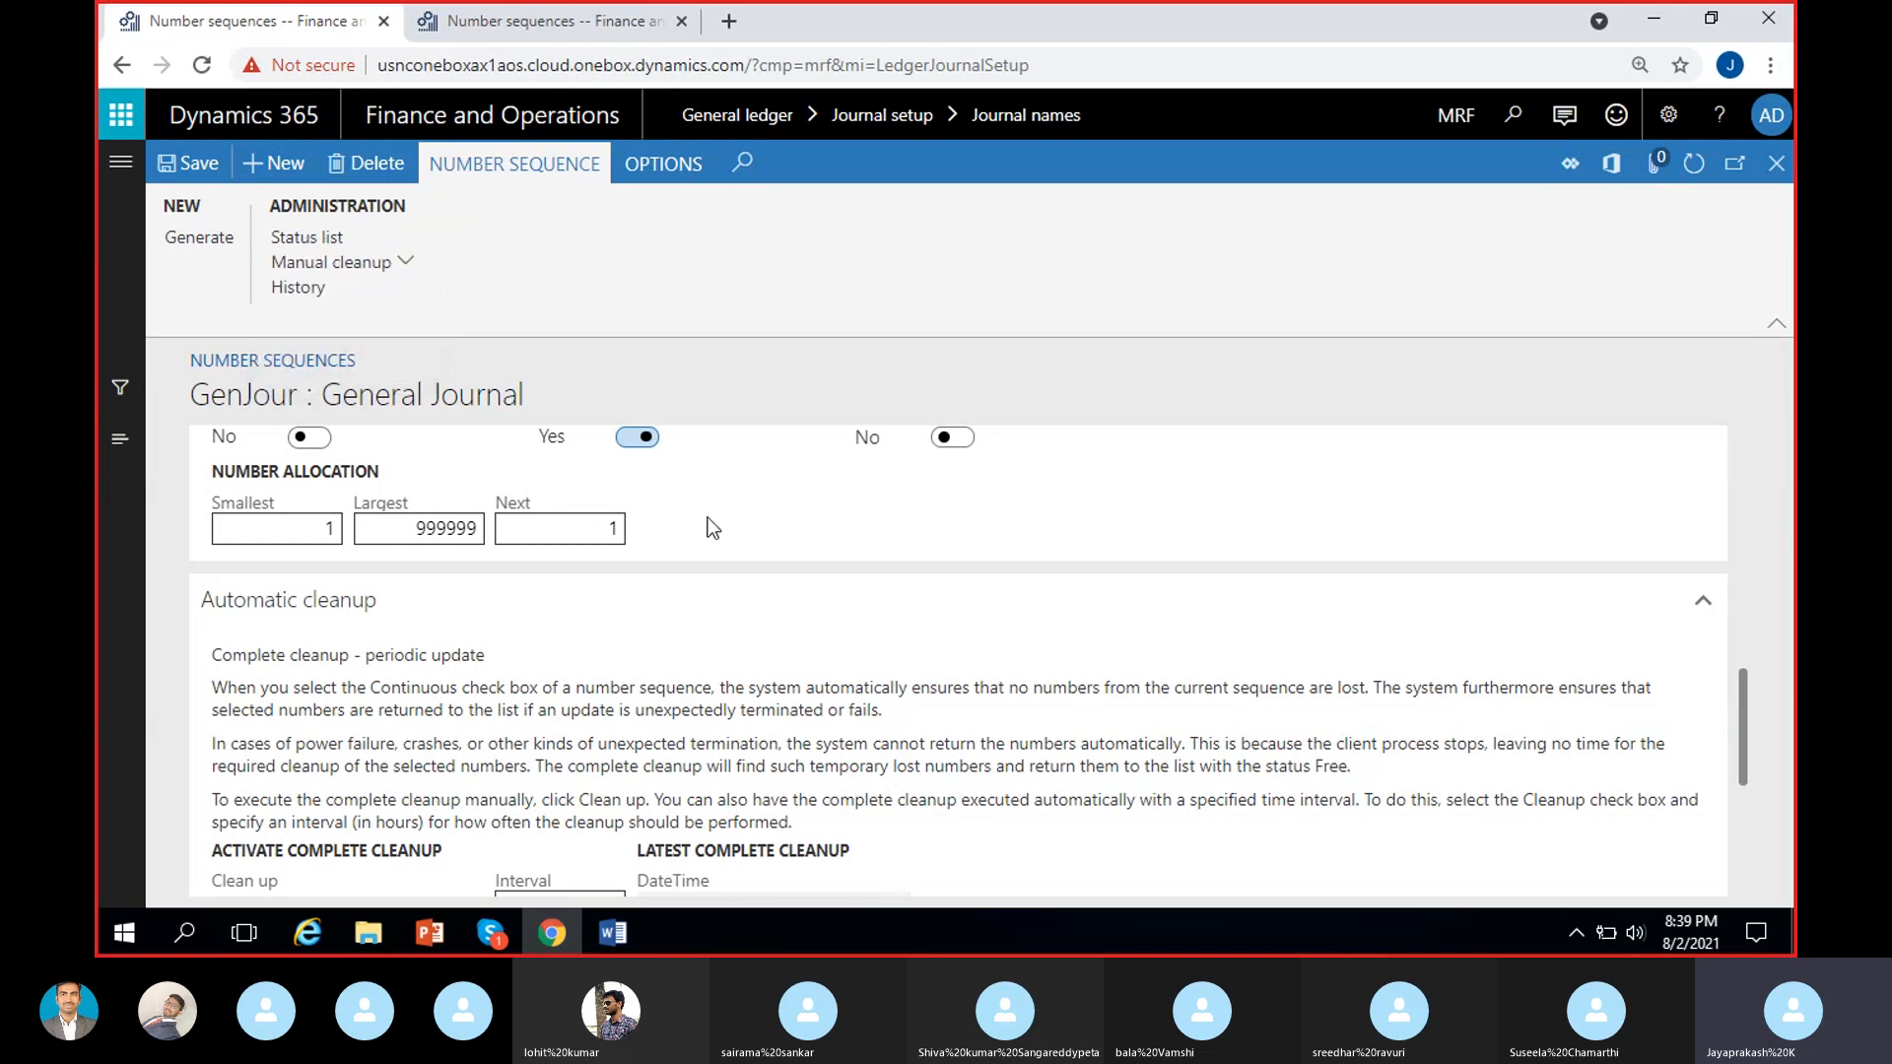
pyautogui.click(417, 264)
pyautogui.click(535, 394)
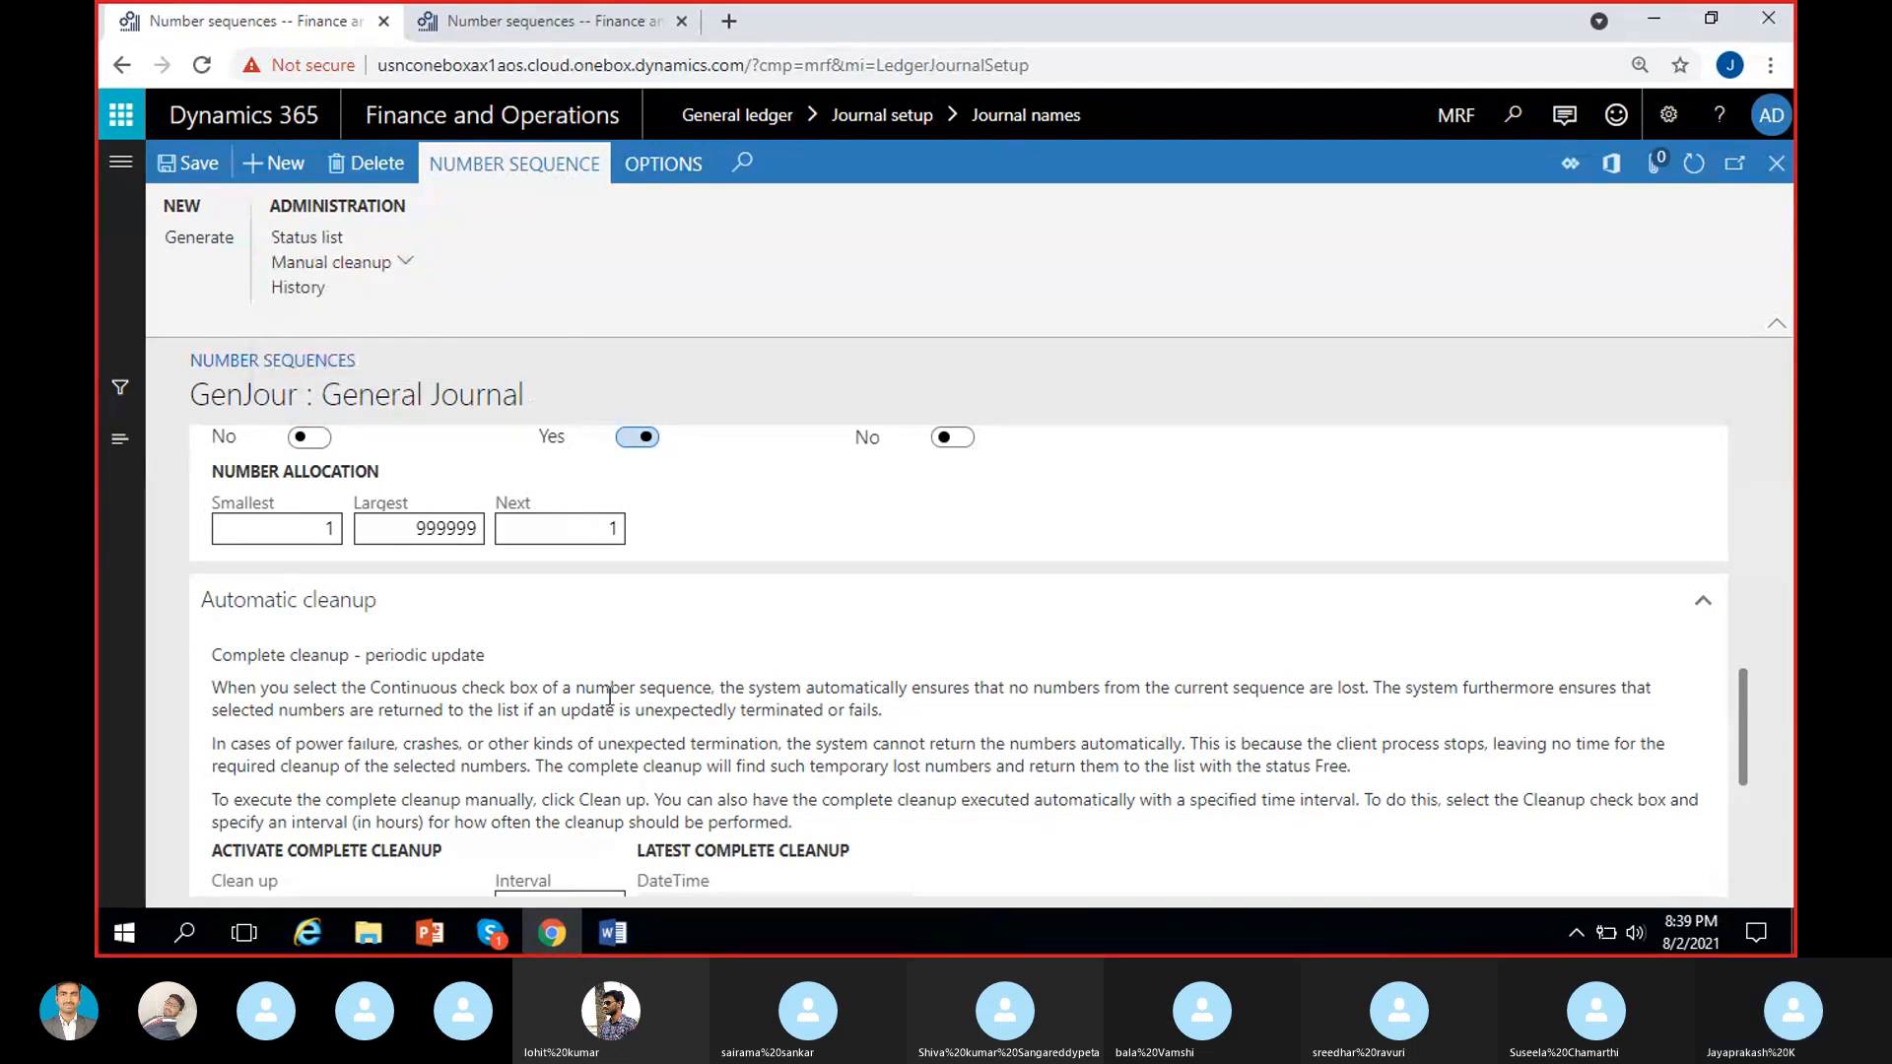
# Try to enable Preallocation while the GenJour sequence is continuous, and set Continuous to No.
pyautogui.scroll(-3, 610, 695)
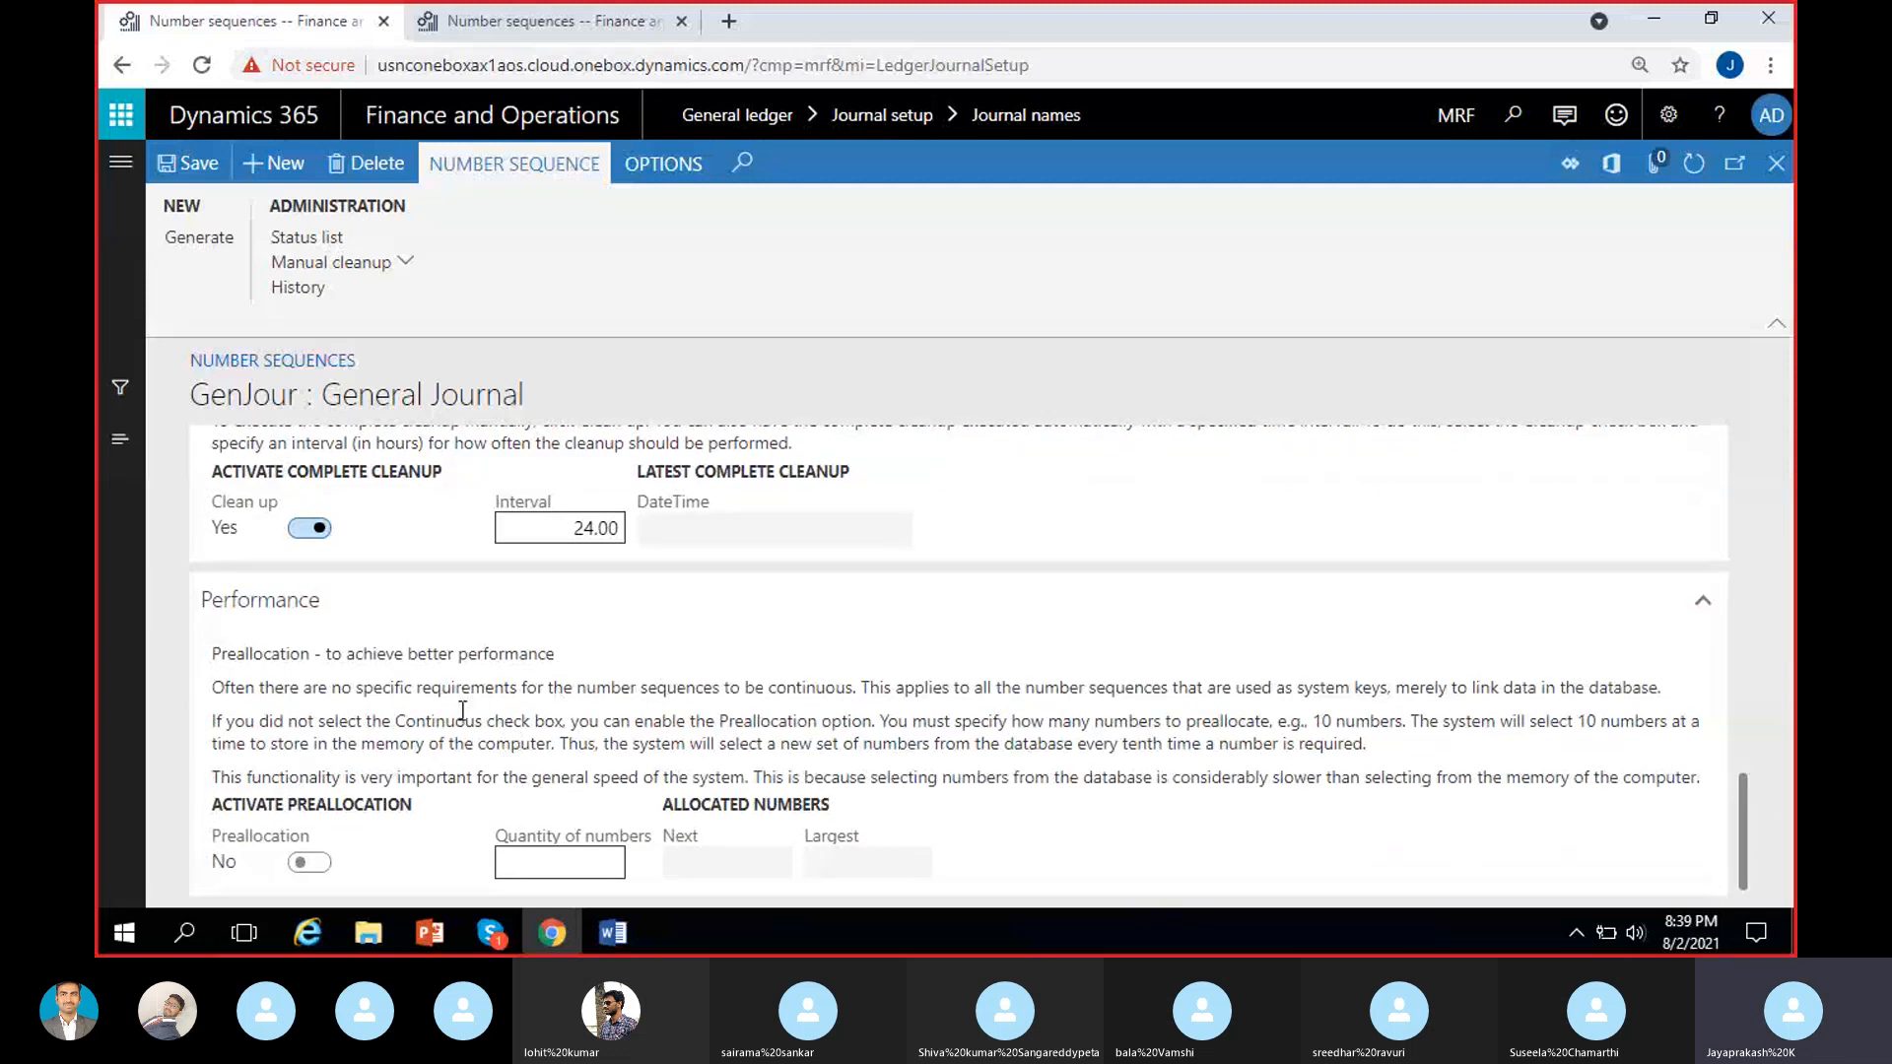
pyautogui.click(308, 862)
pyautogui.scroll(3, 464, 854)
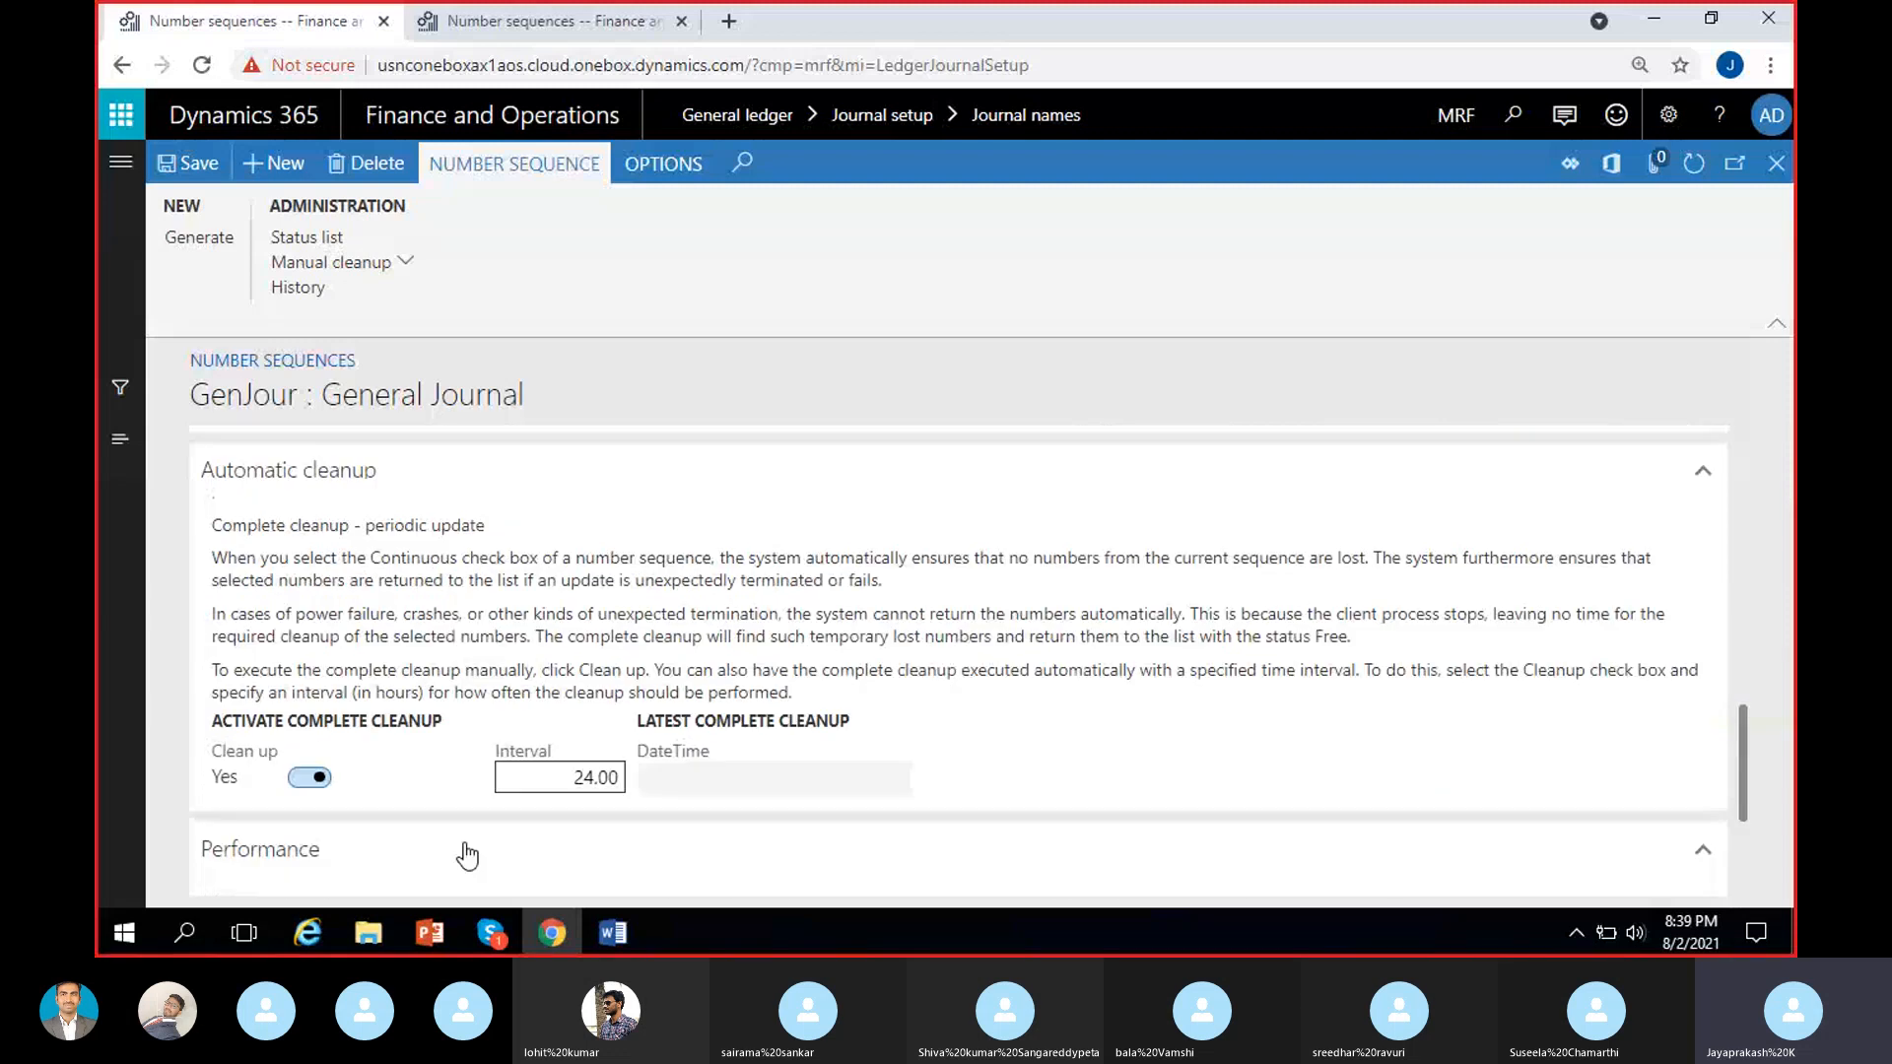
pyautogui.scroll(1, 524, 738)
pyautogui.click(638, 558)
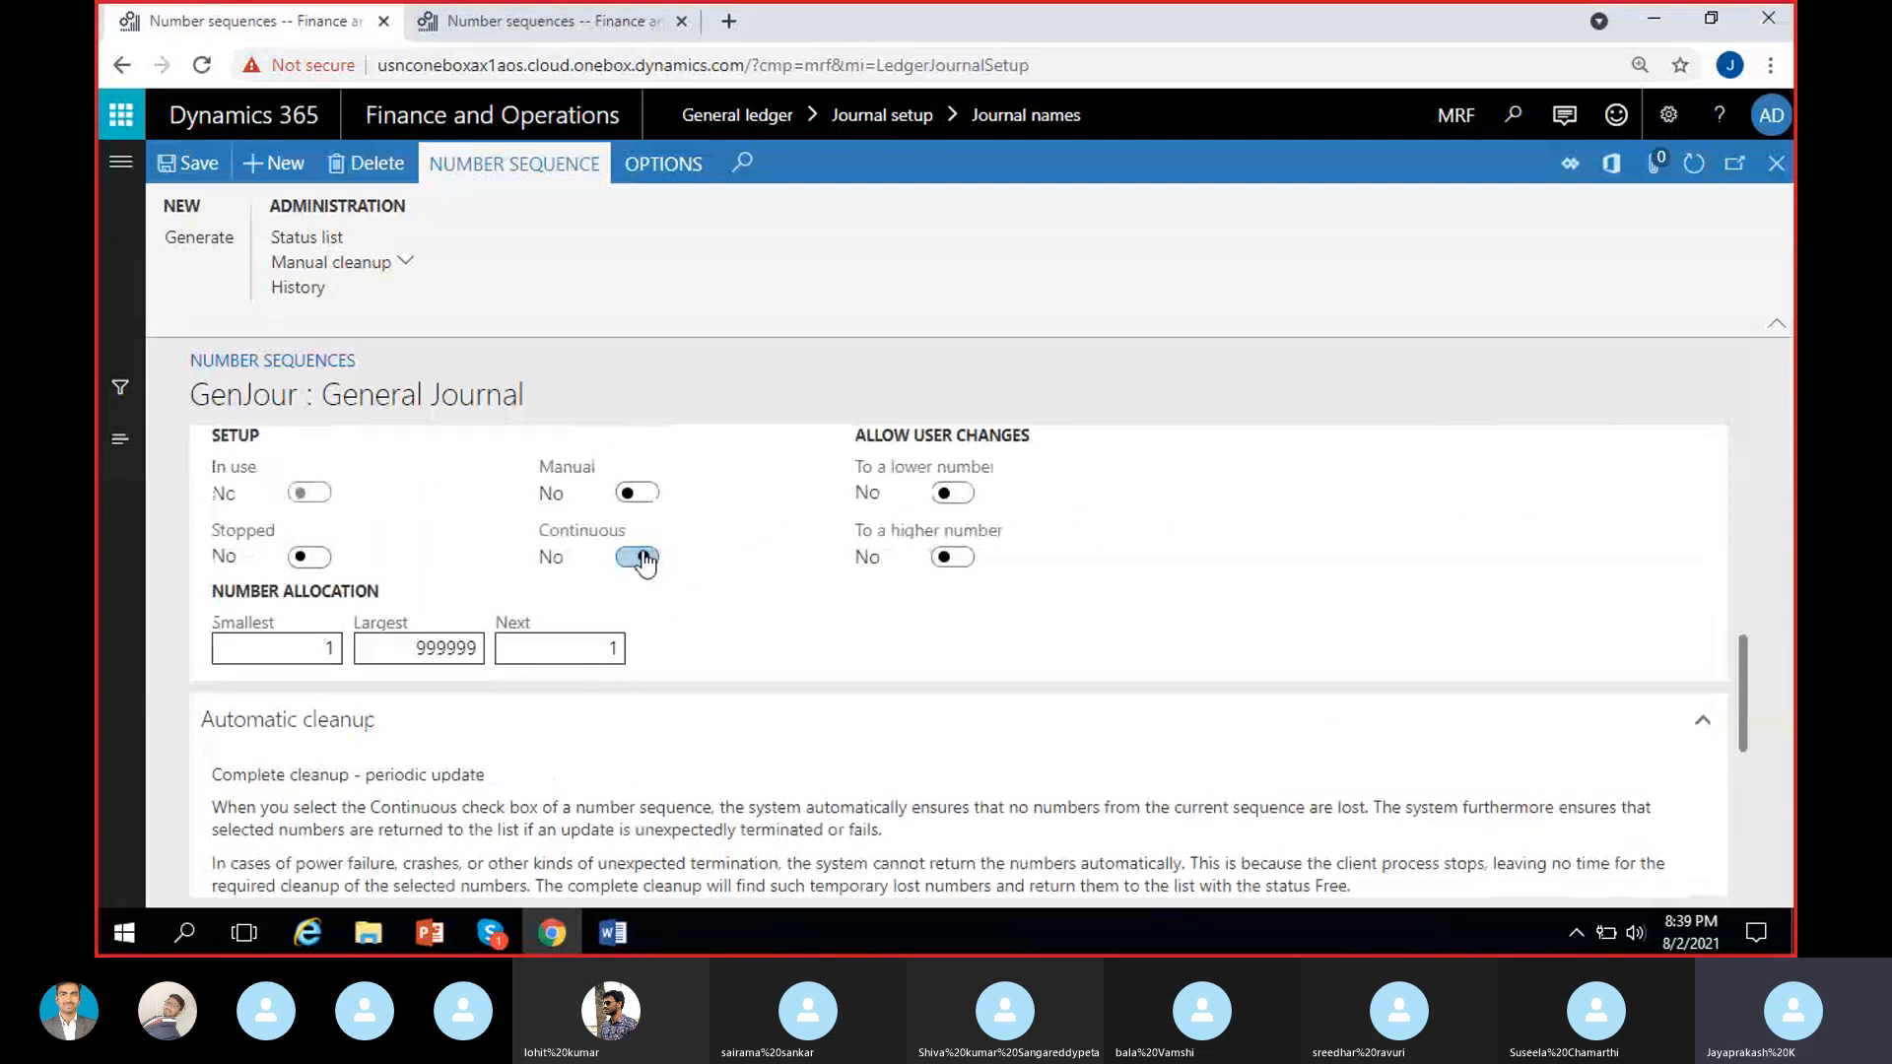
# Read the Performance section's explanation of preallocation for non-continuous number sequences.
pyautogui.scroll(-1, 759, 696)
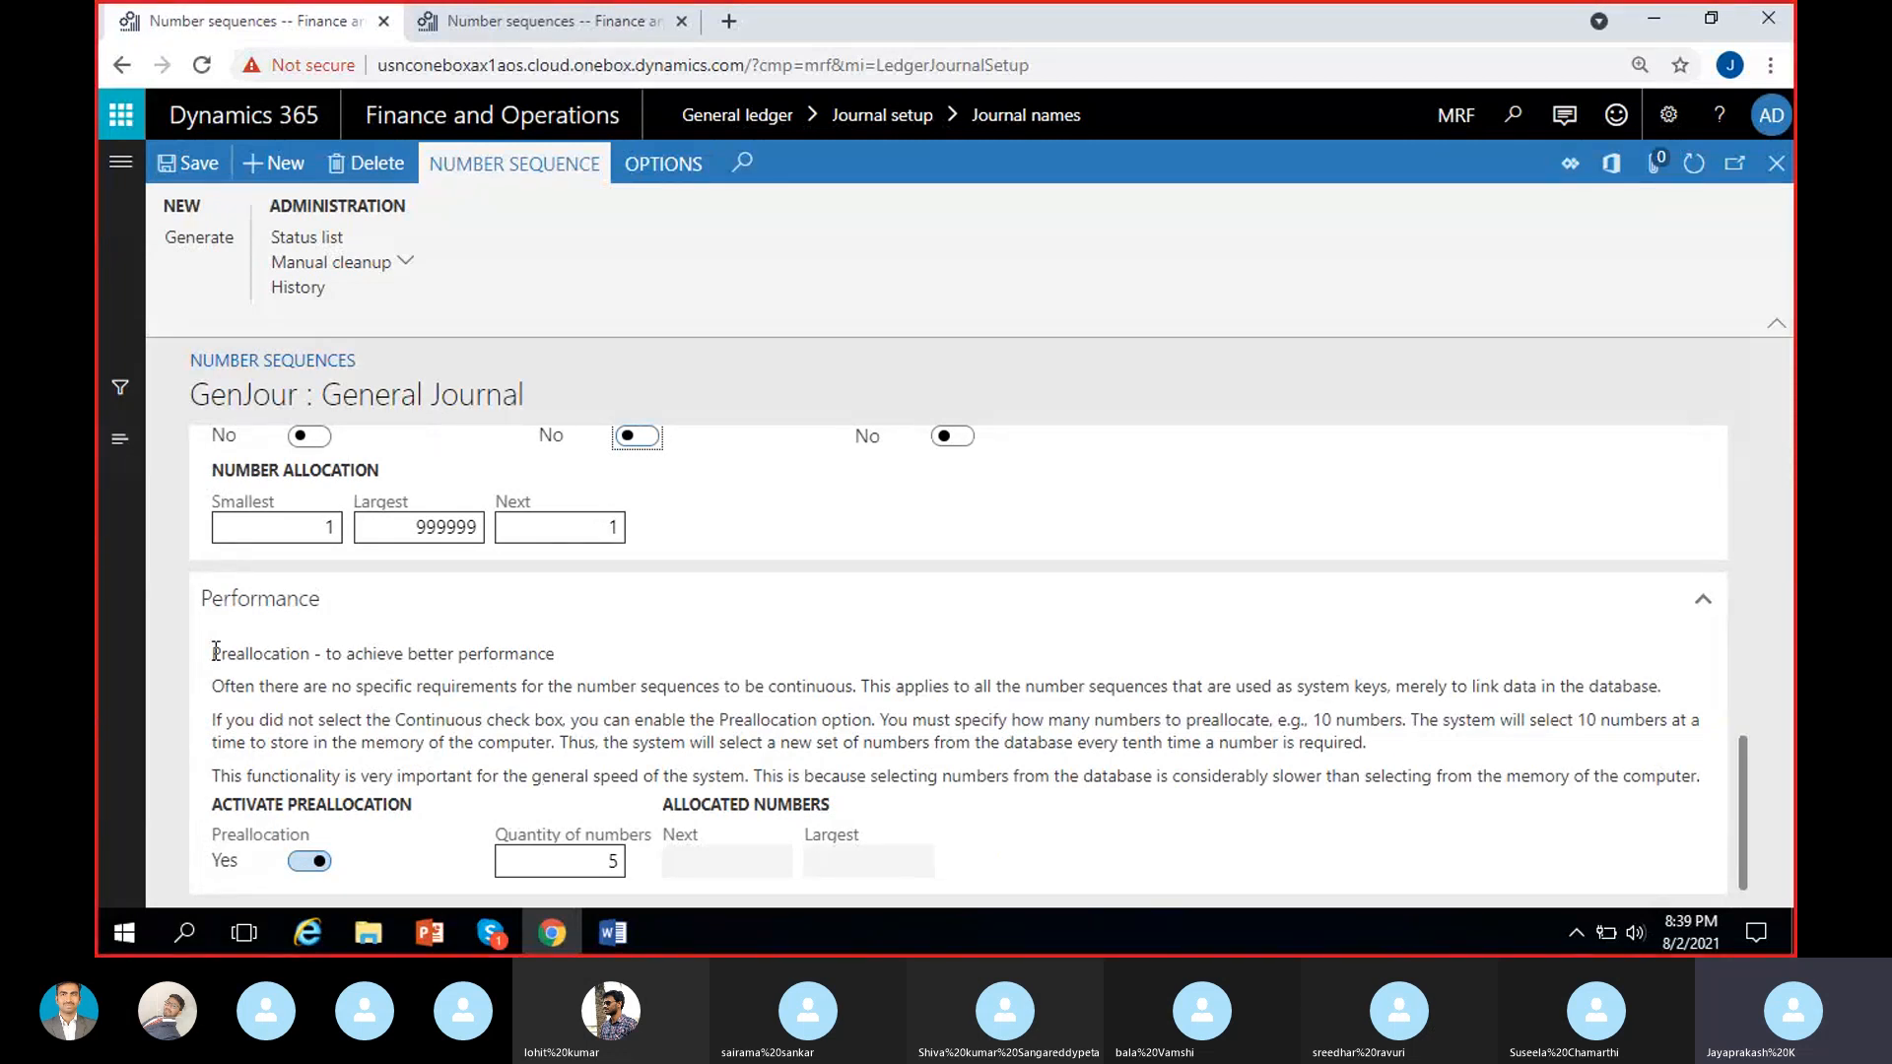
pyautogui.moveTo(213, 654); pyautogui.dragTo(663, 744)
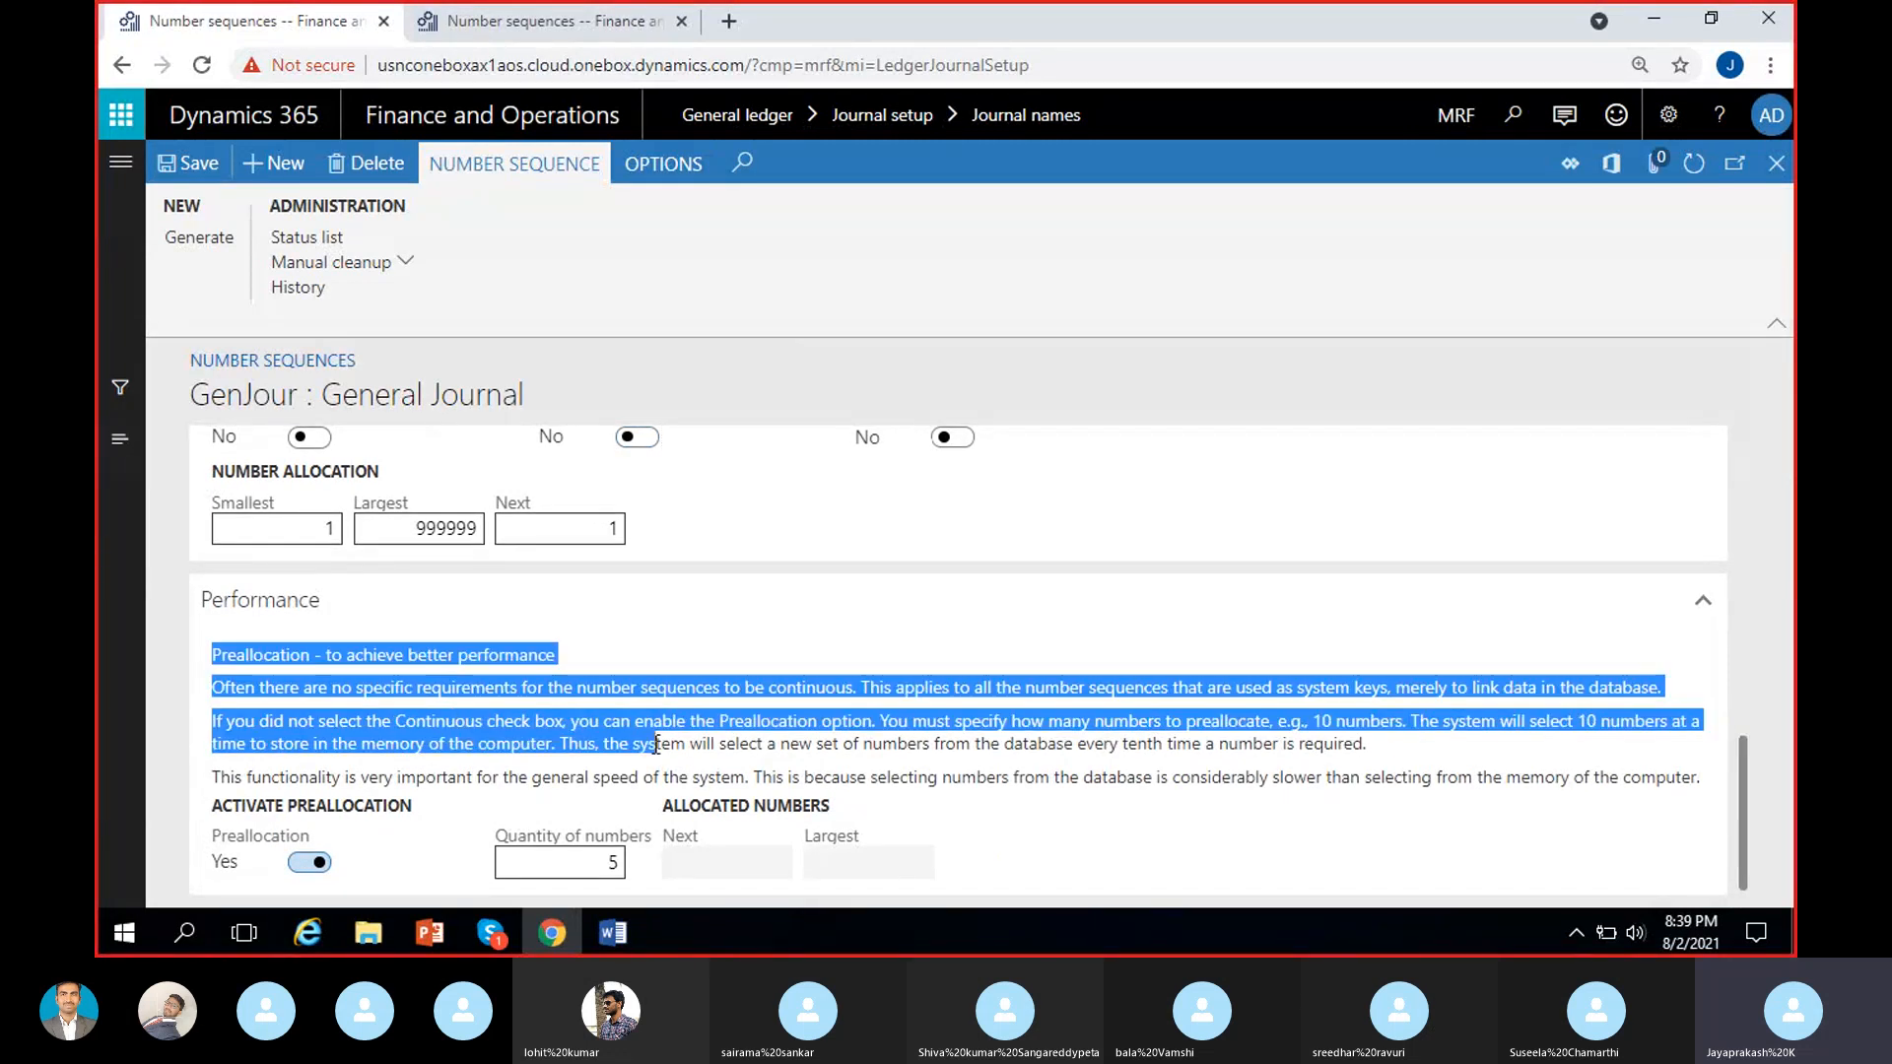
pyautogui.click(518, 734)
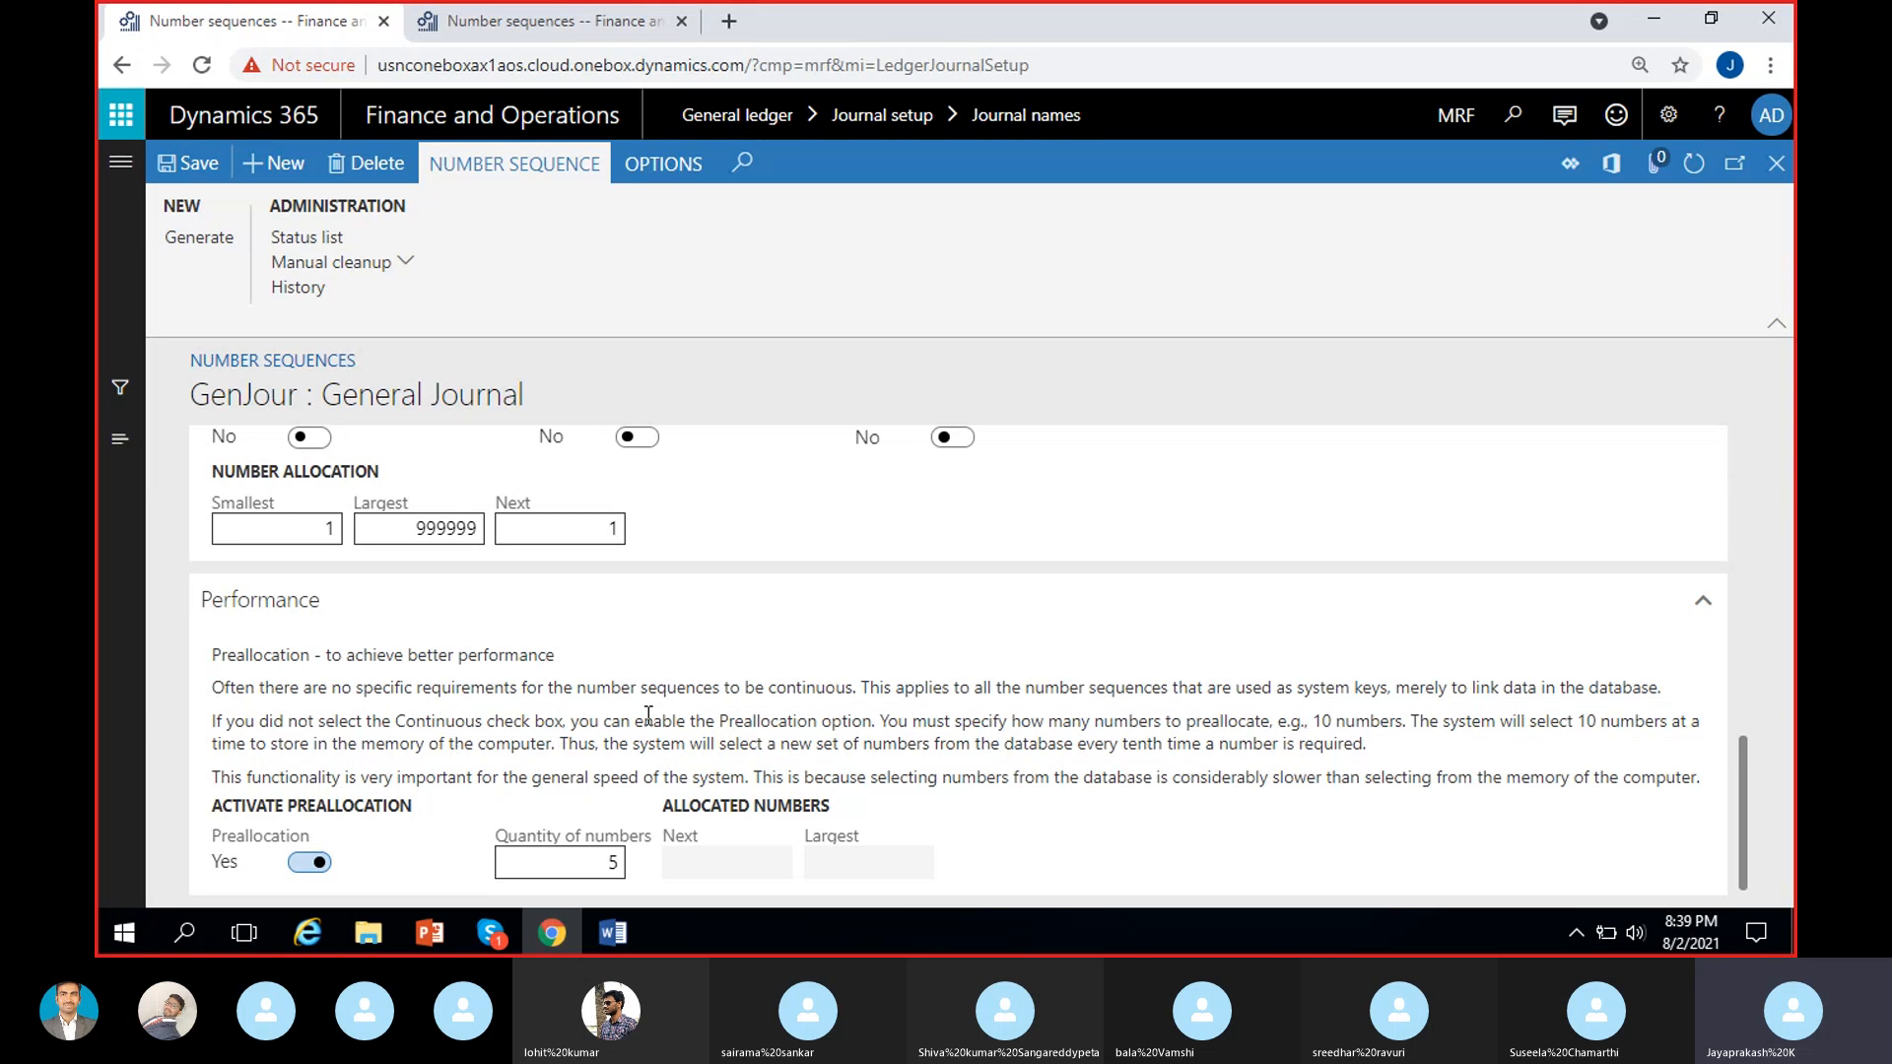
# Set Continuous back to Yes for the GenJour sequence and check its Automatic cleanup and Performance sections.
pyautogui.scroll(3, 648, 715)
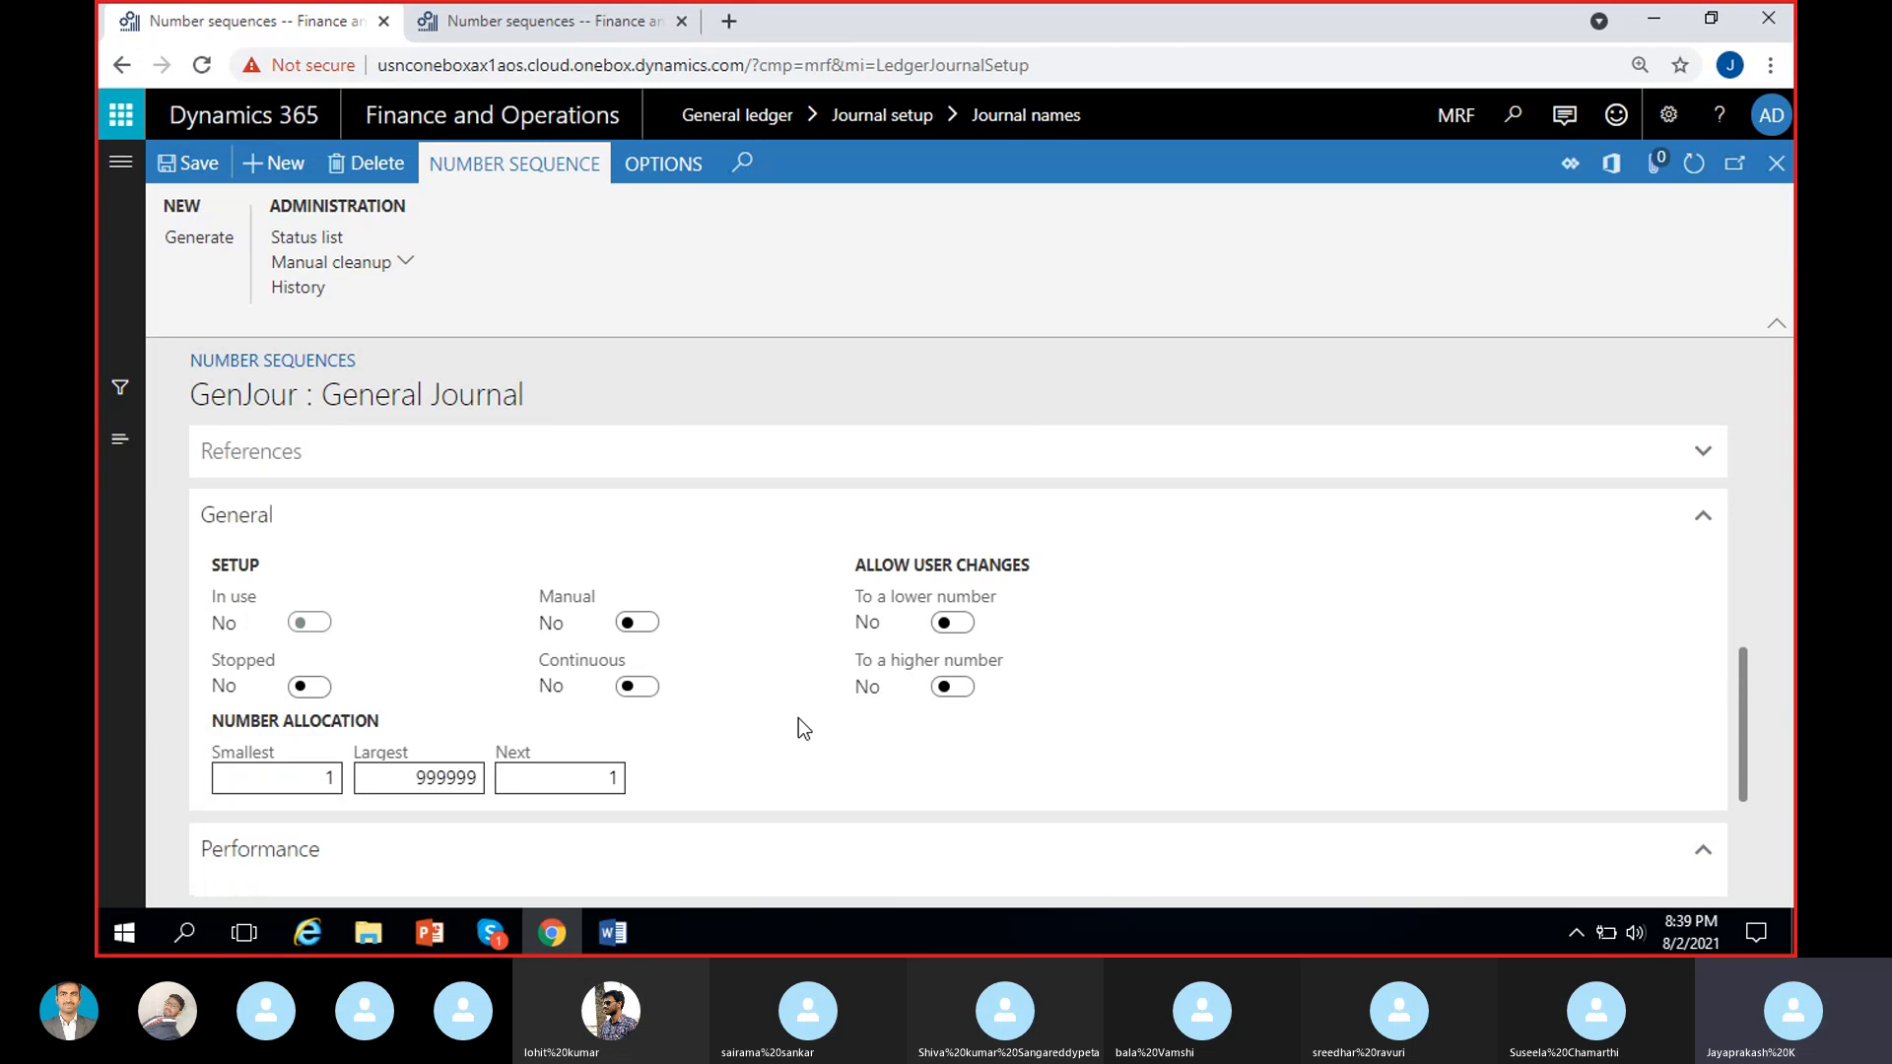
pyautogui.click(638, 687)
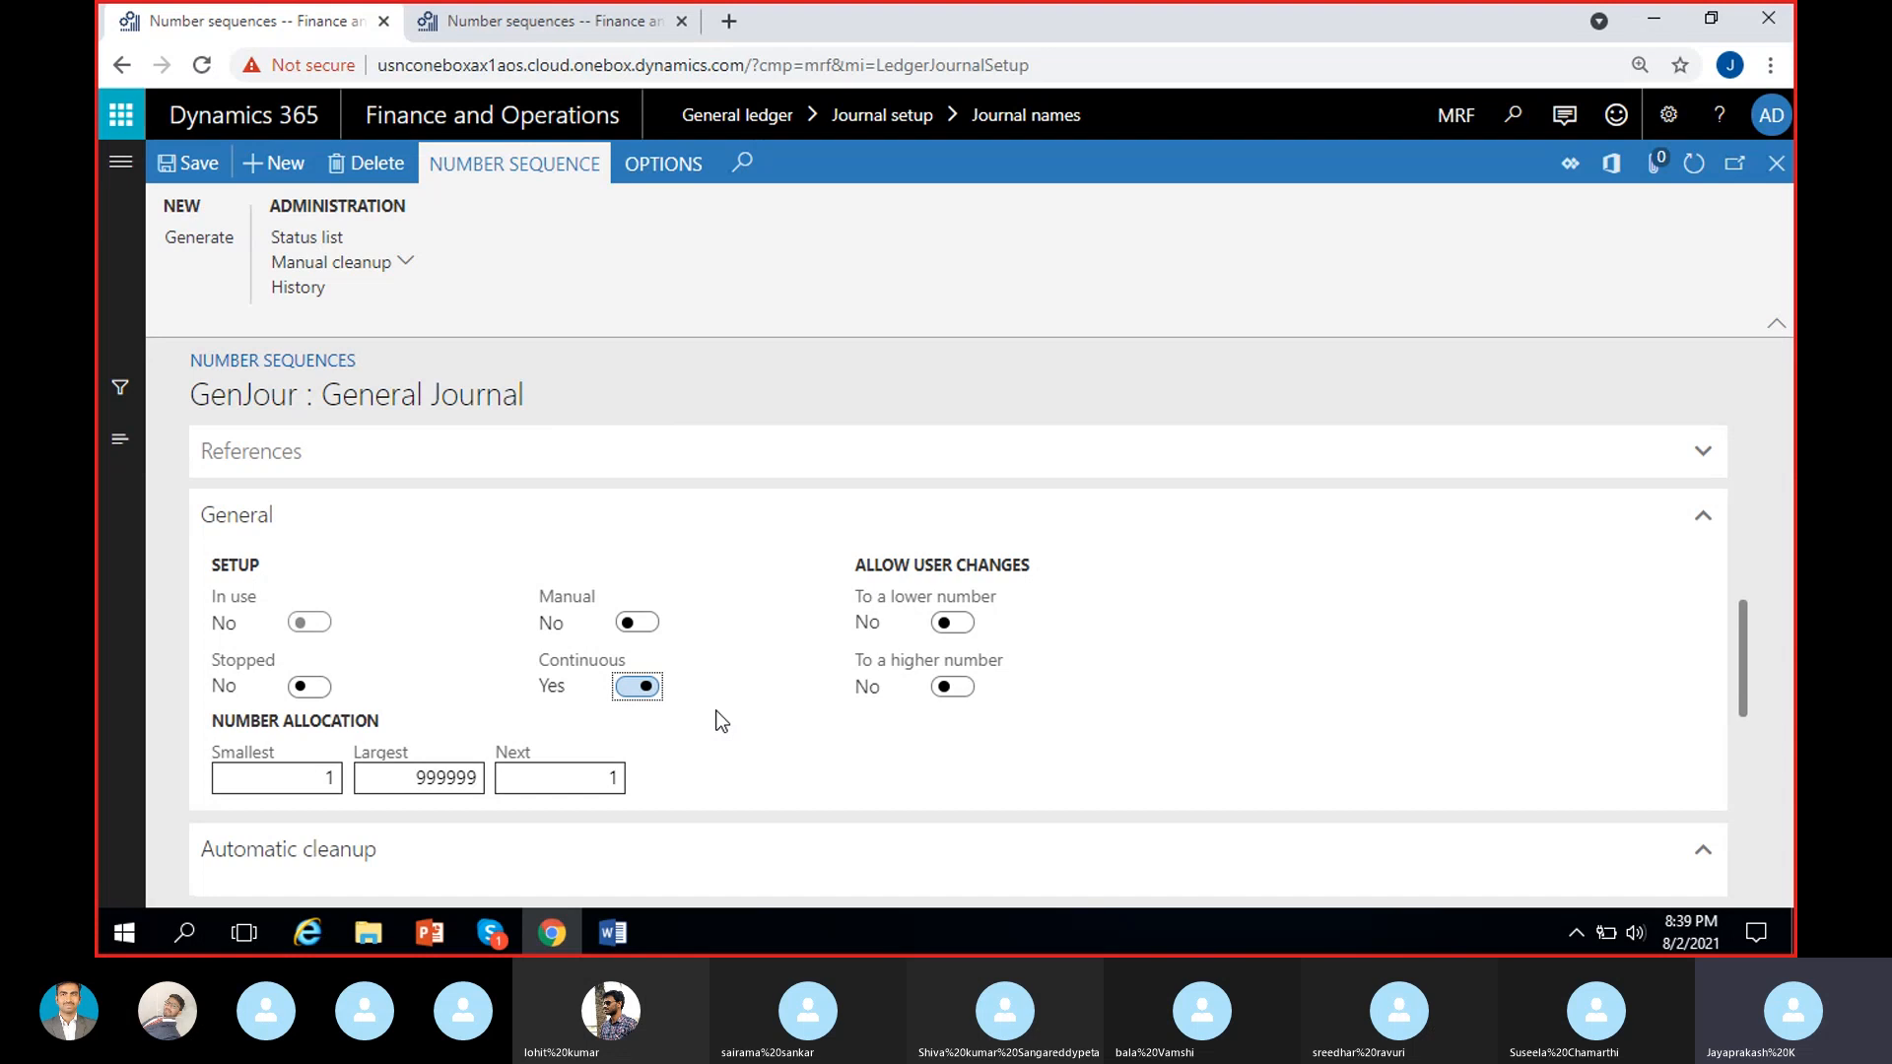
pyautogui.scroll(-6, 719, 722)
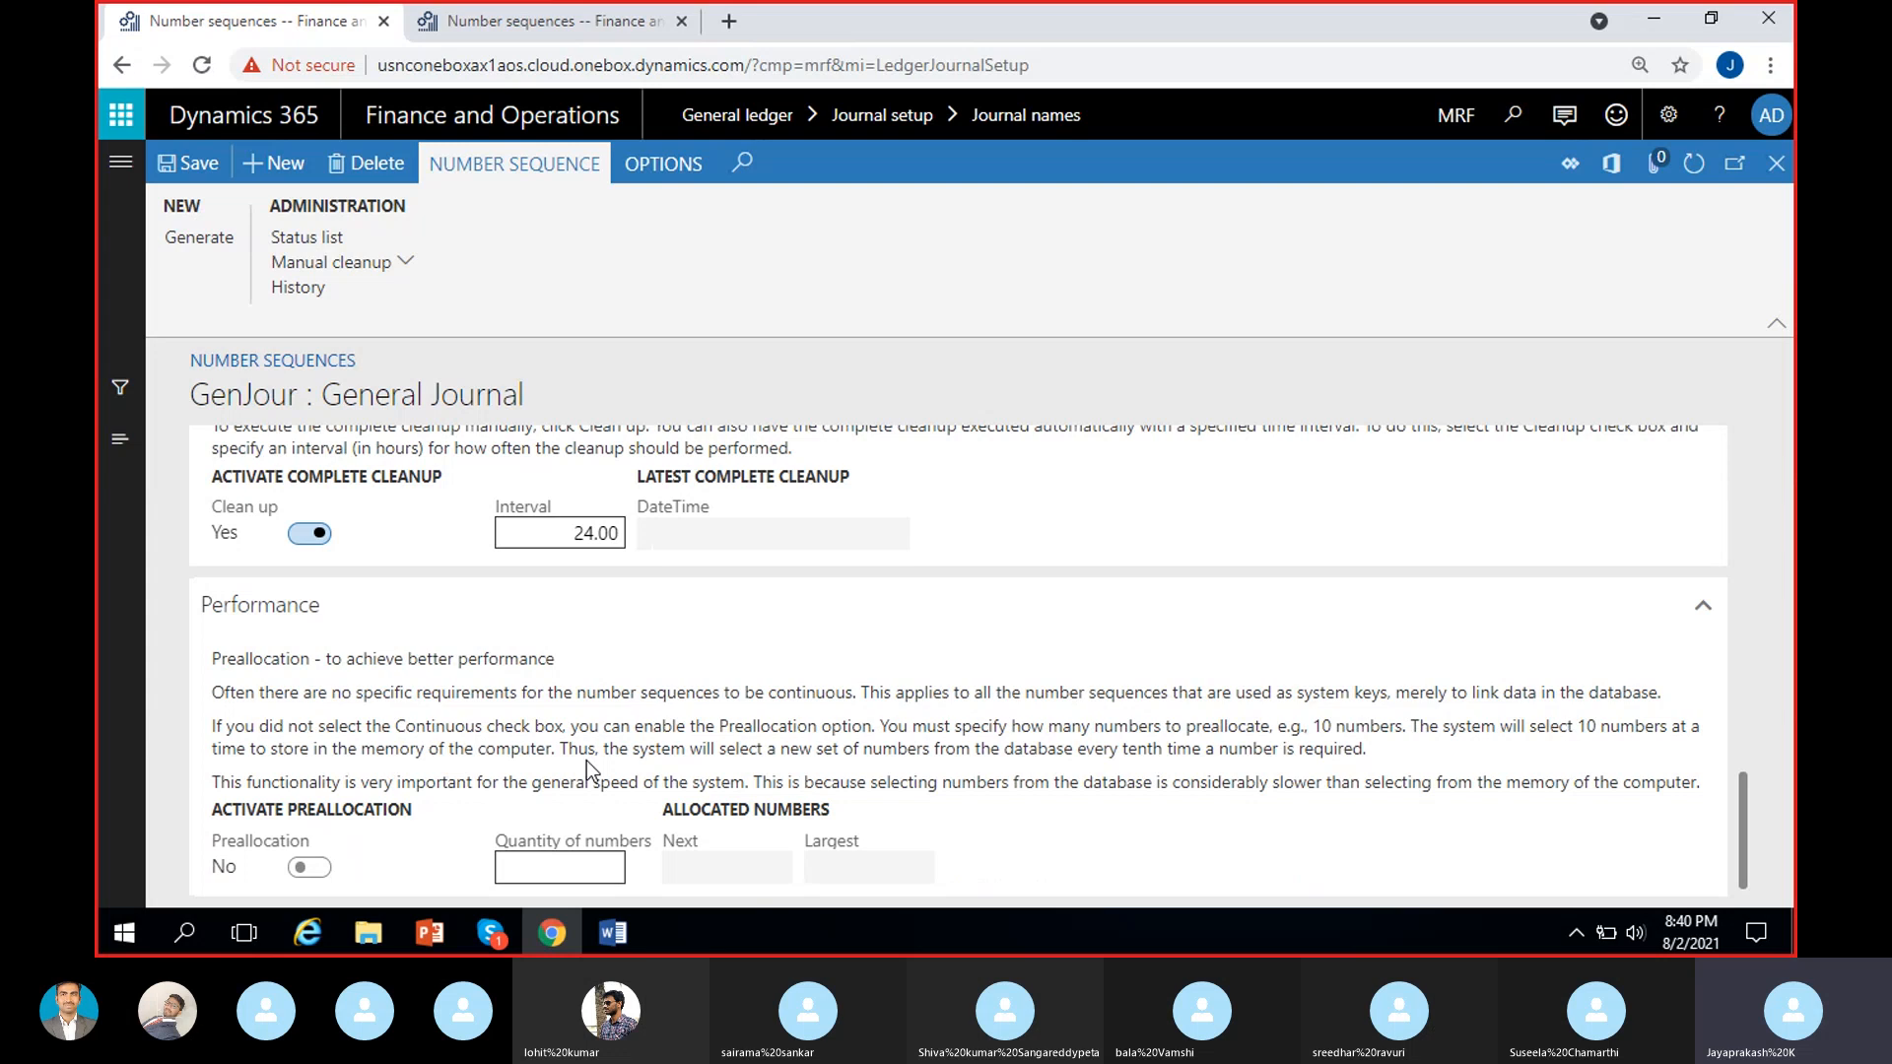
pyautogui.scroll(4, 587, 761)
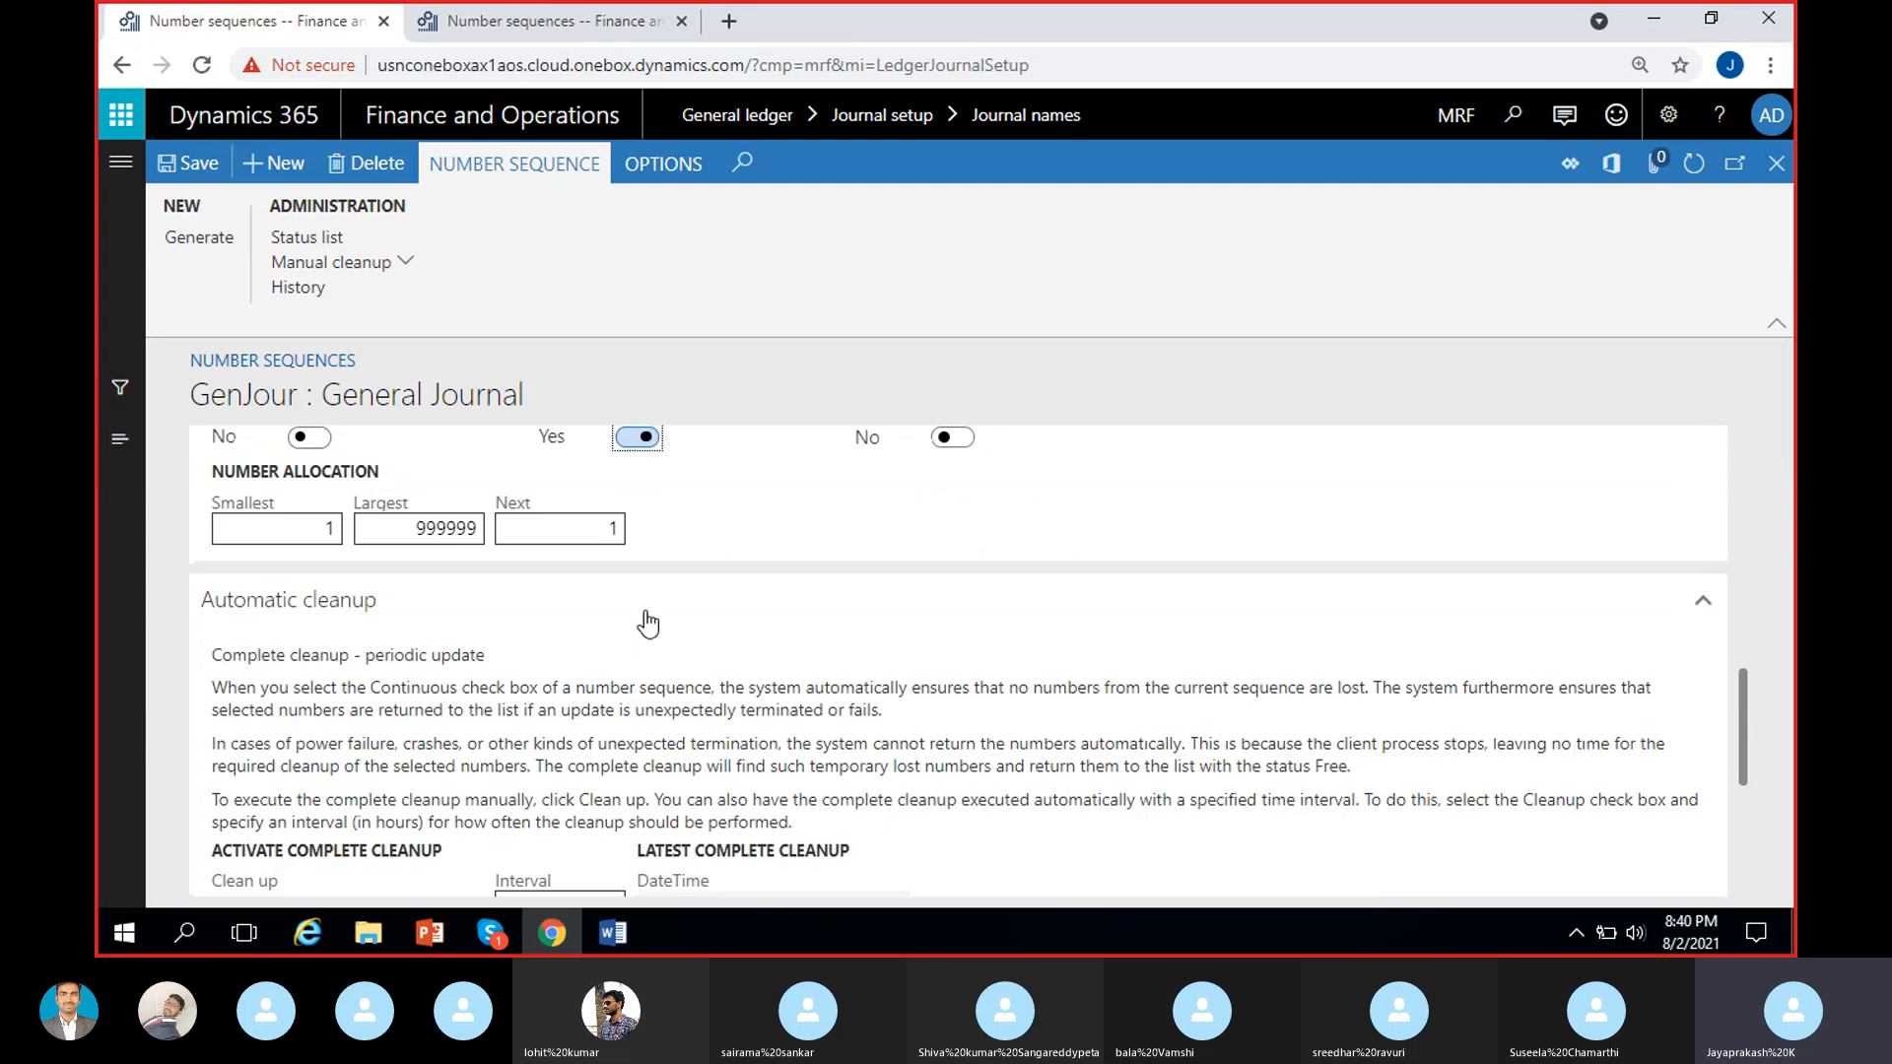
# Set Continuous to No for the GenJour sequence and check its preallocation settings under Performance.
pyautogui.scroll(2, 706, 596)
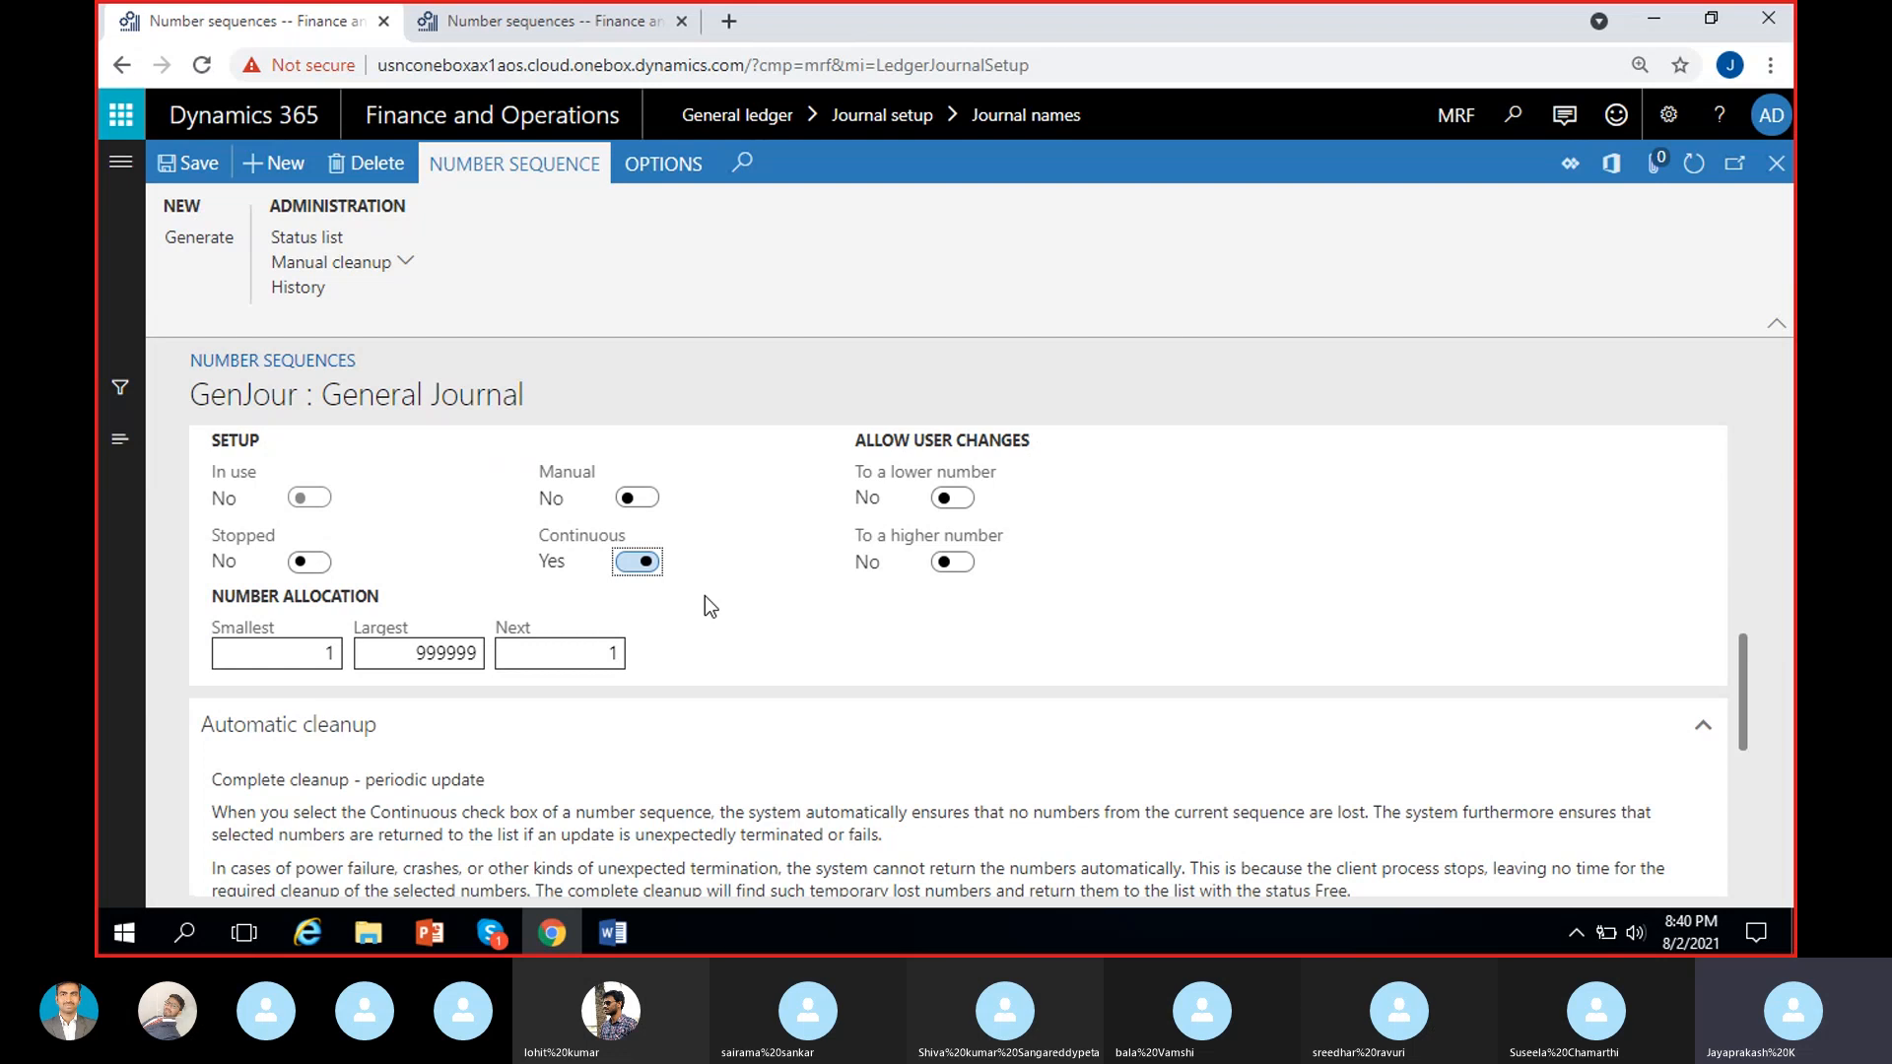
pyautogui.click(635, 561)
pyautogui.scroll(-6, 636, 562)
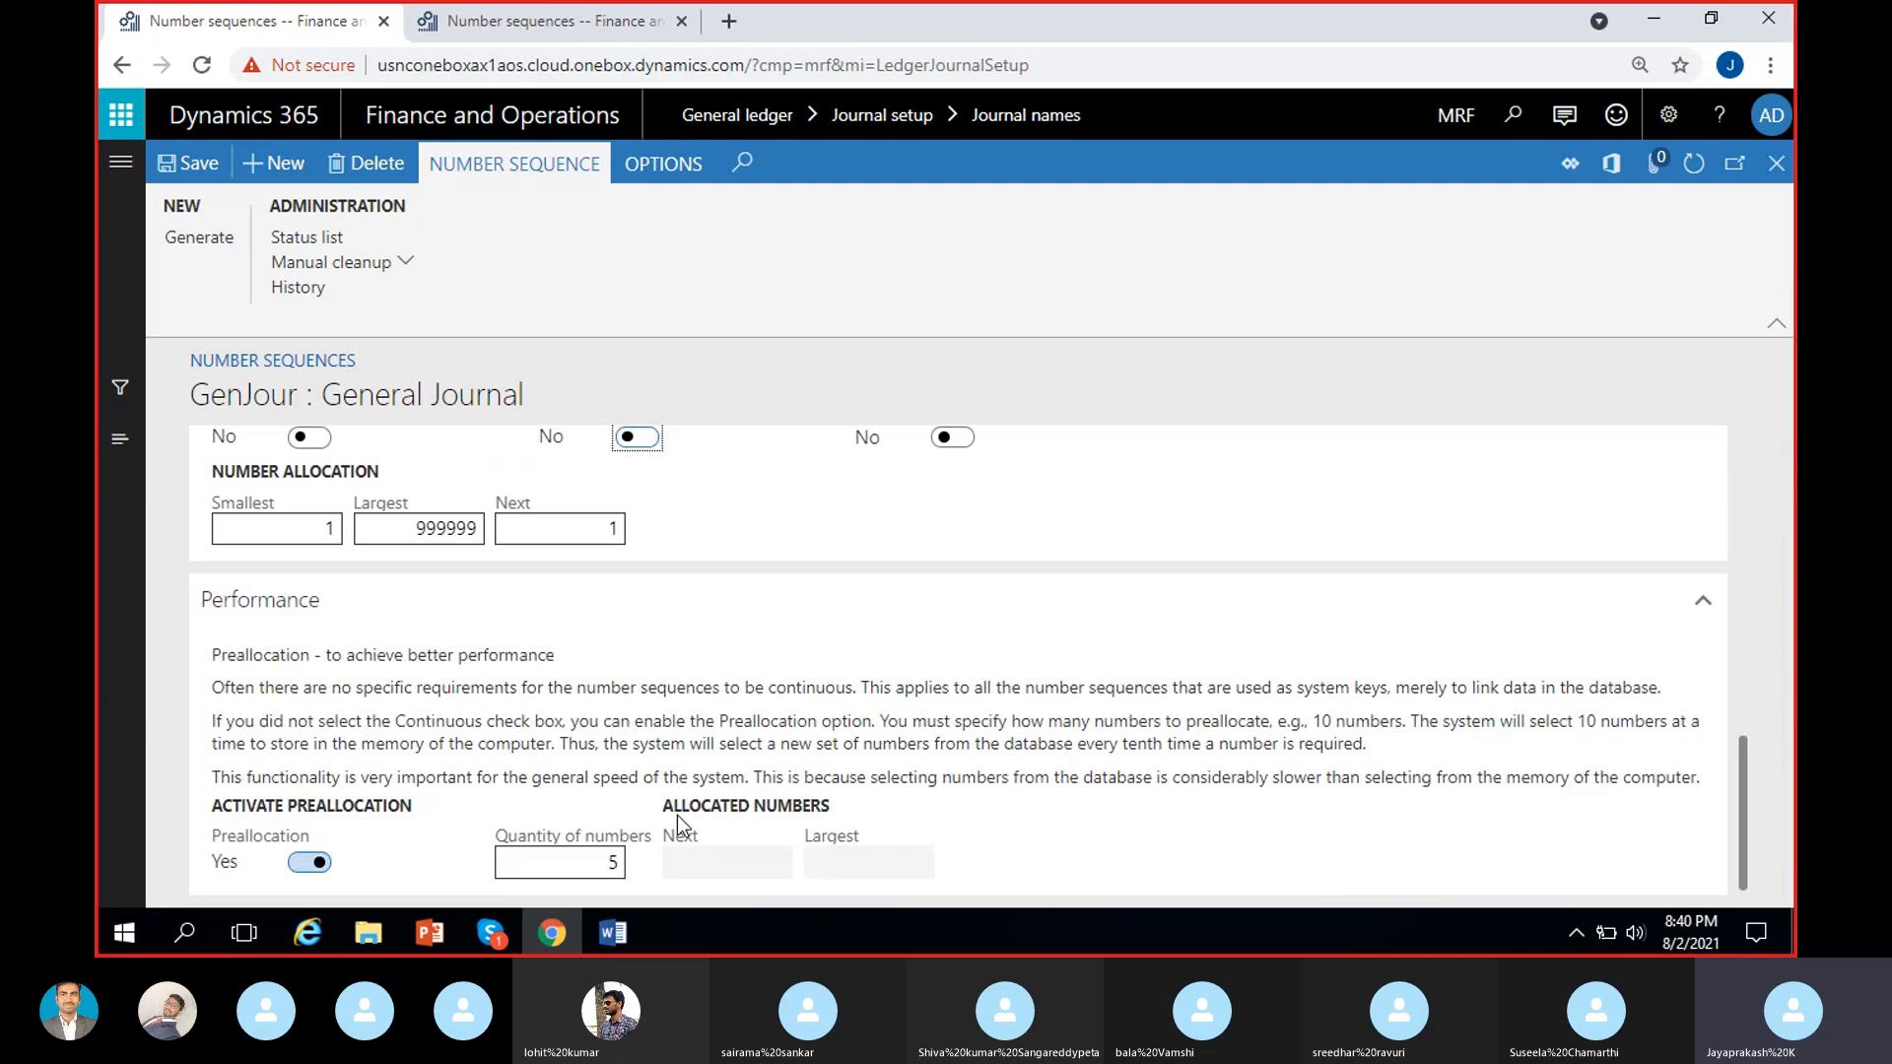
# Switch Continuous back to Yes and check the preallocation quantity and allocated number fields under Performance.
pyautogui.press('space')
pyautogui.scroll(-3, 677, 816)
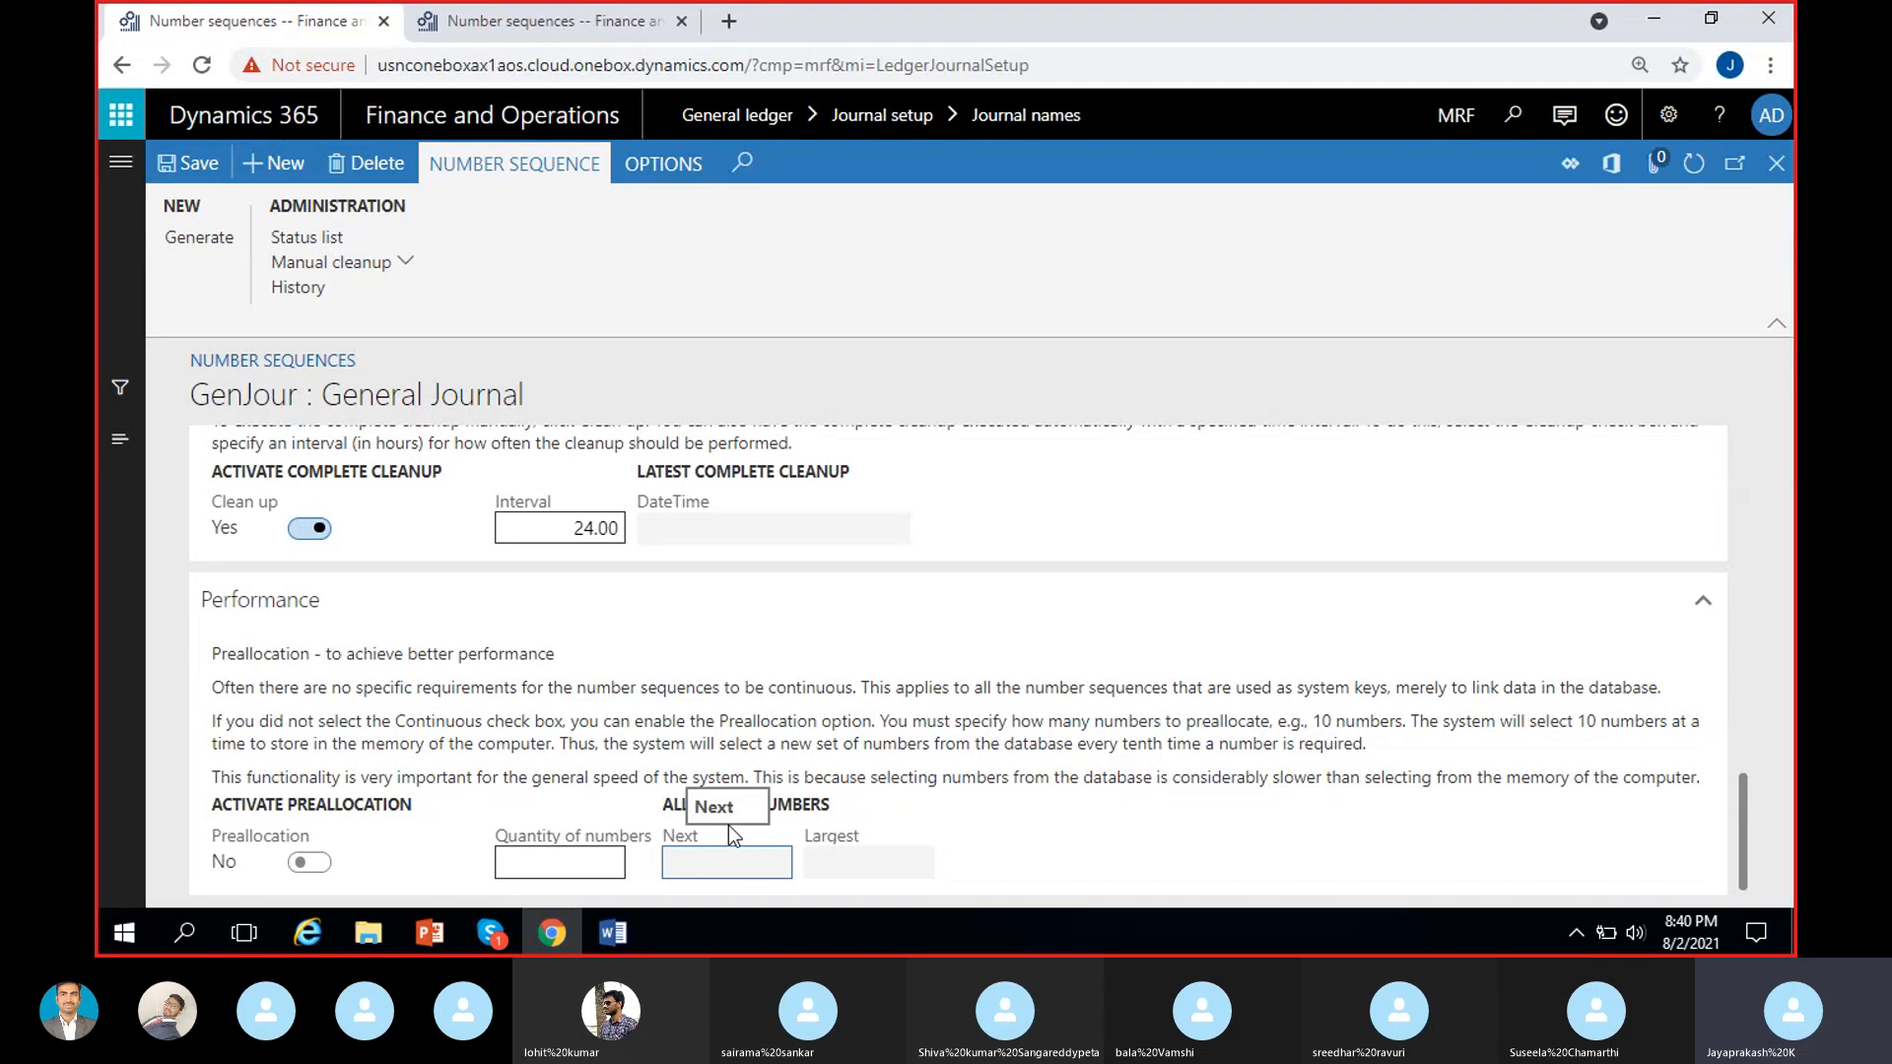
pyautogui.click(589, 864)
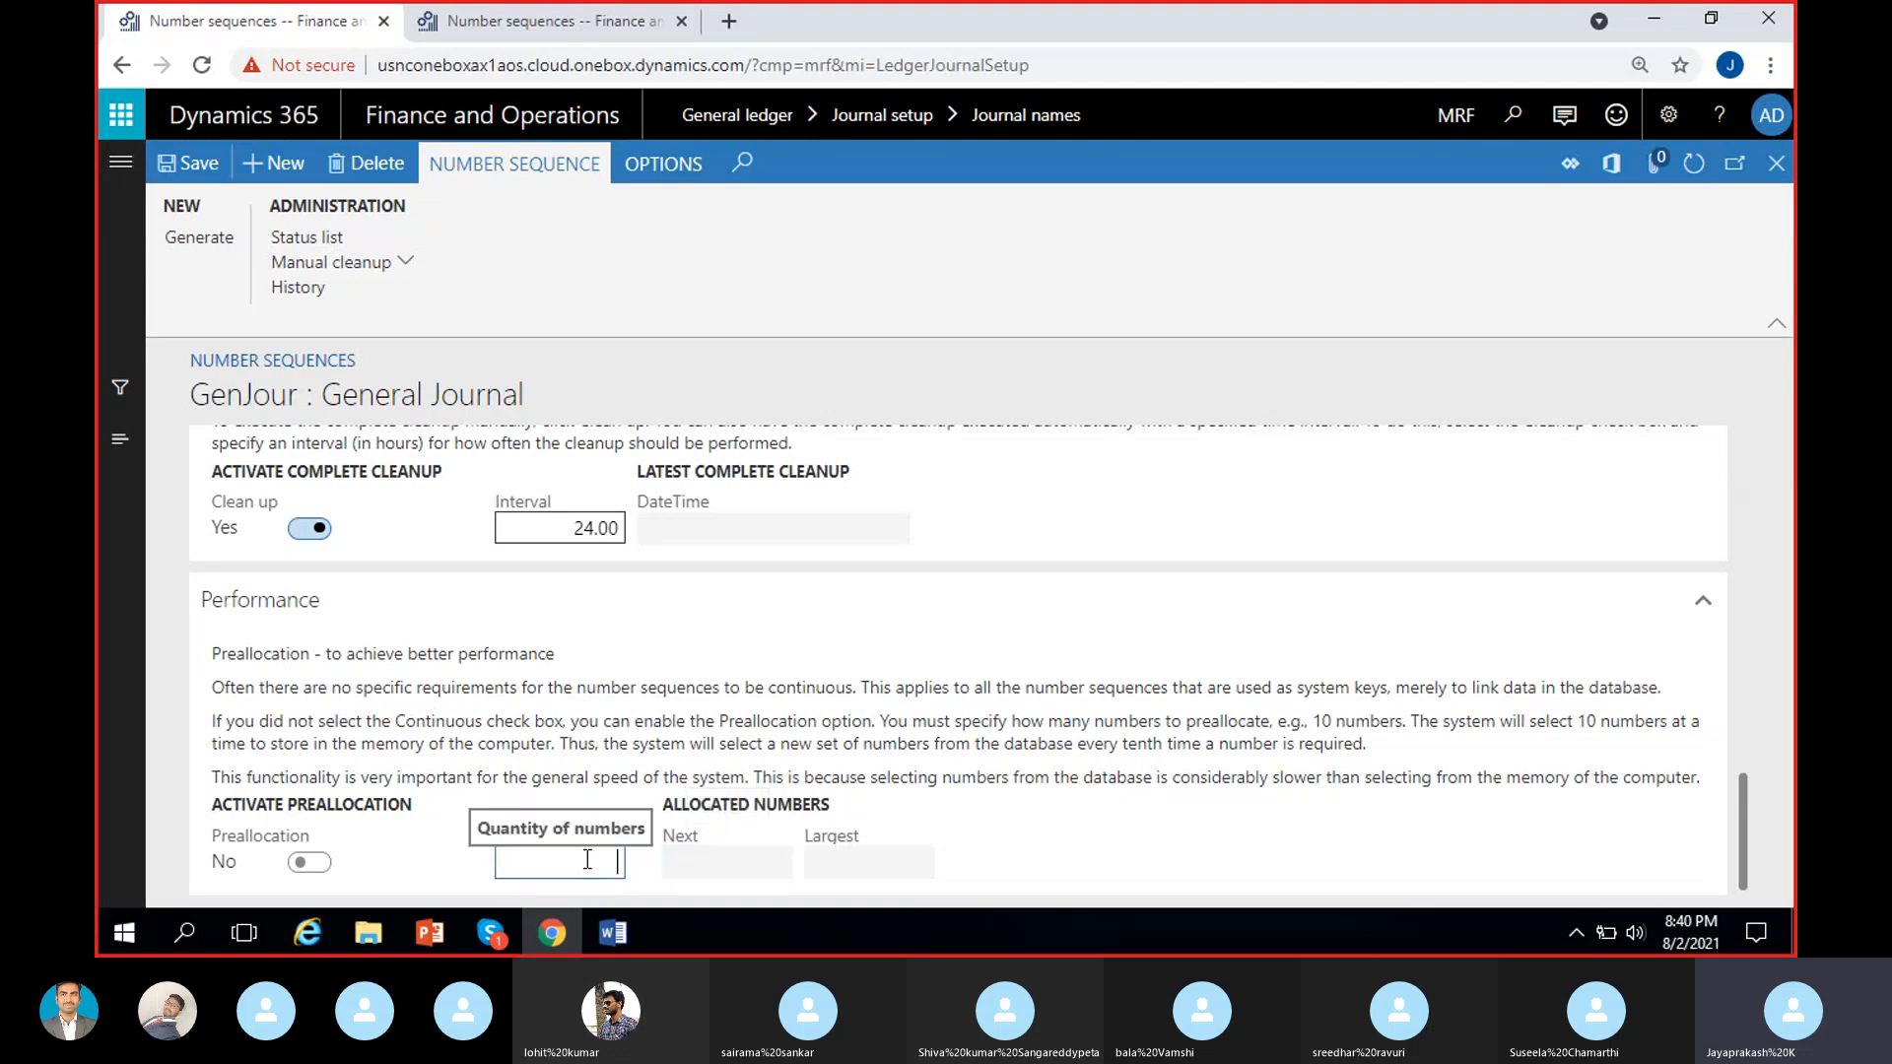
pyautogui.click(825, 867)
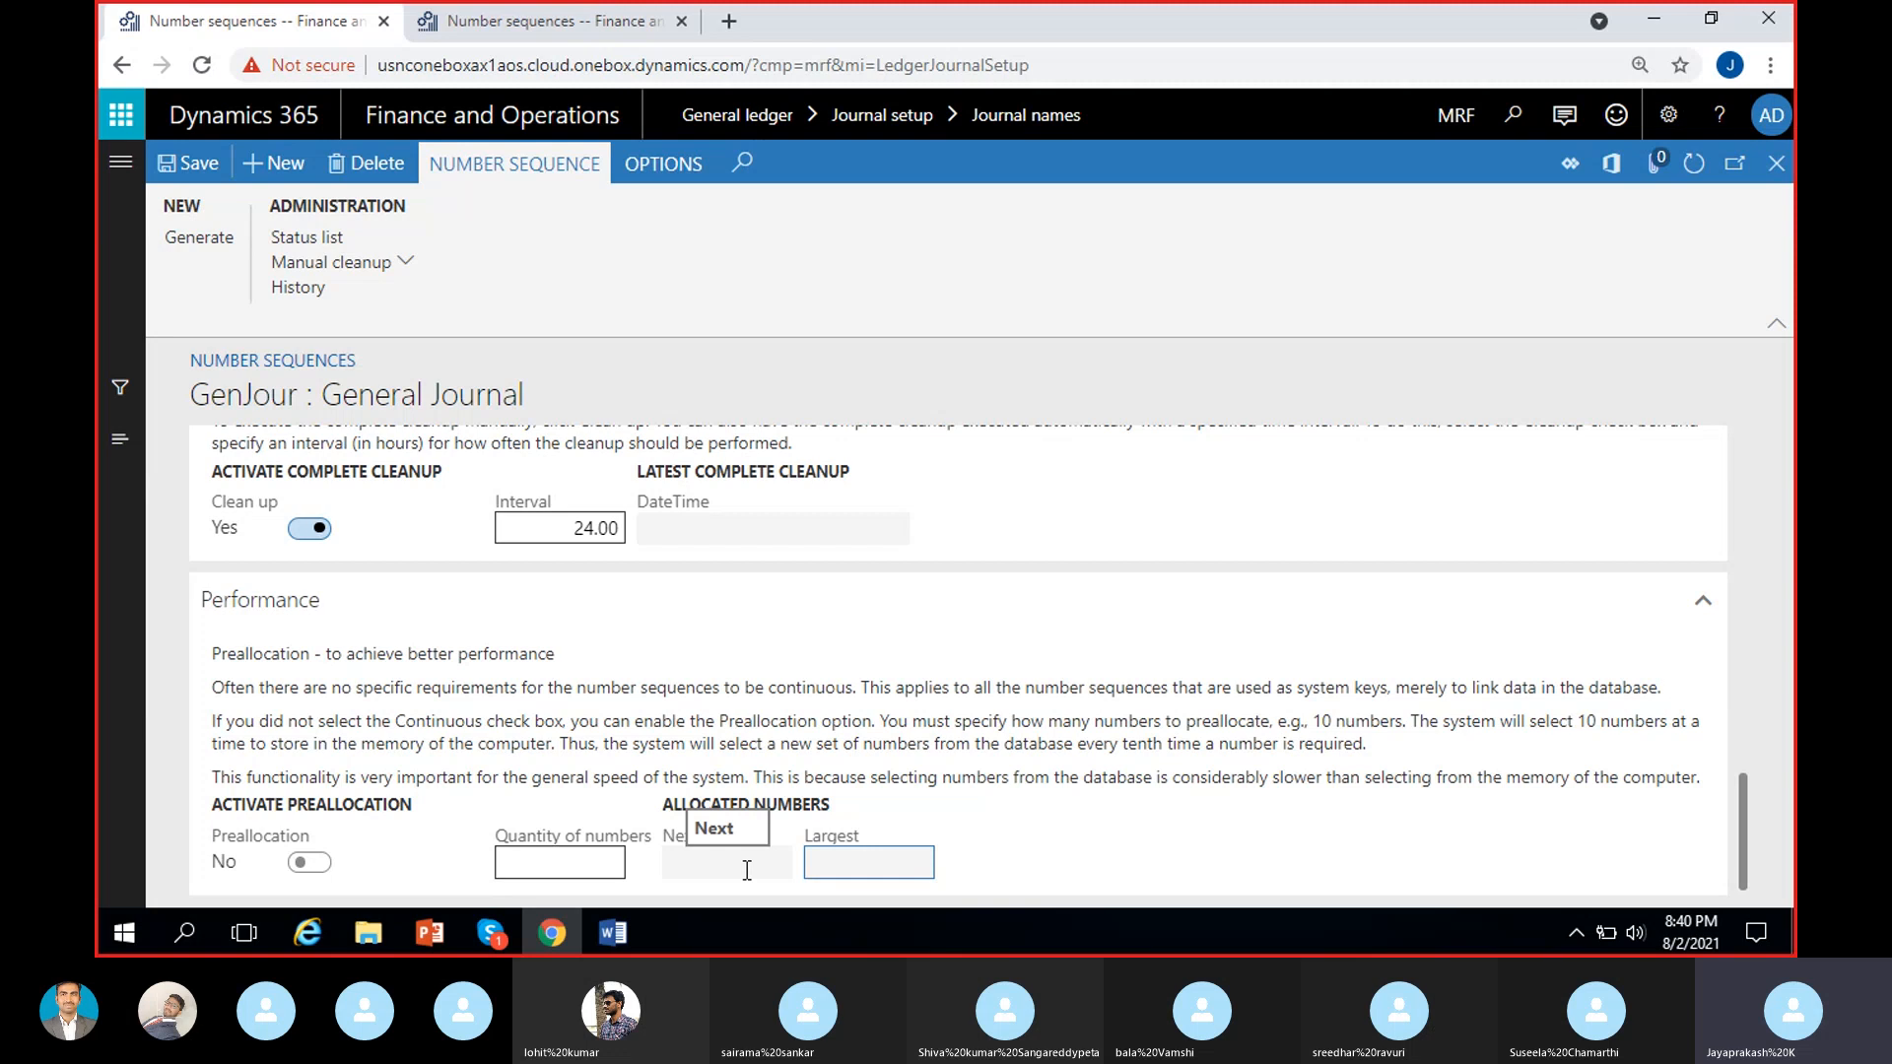
pyautogui.click(591, 869)
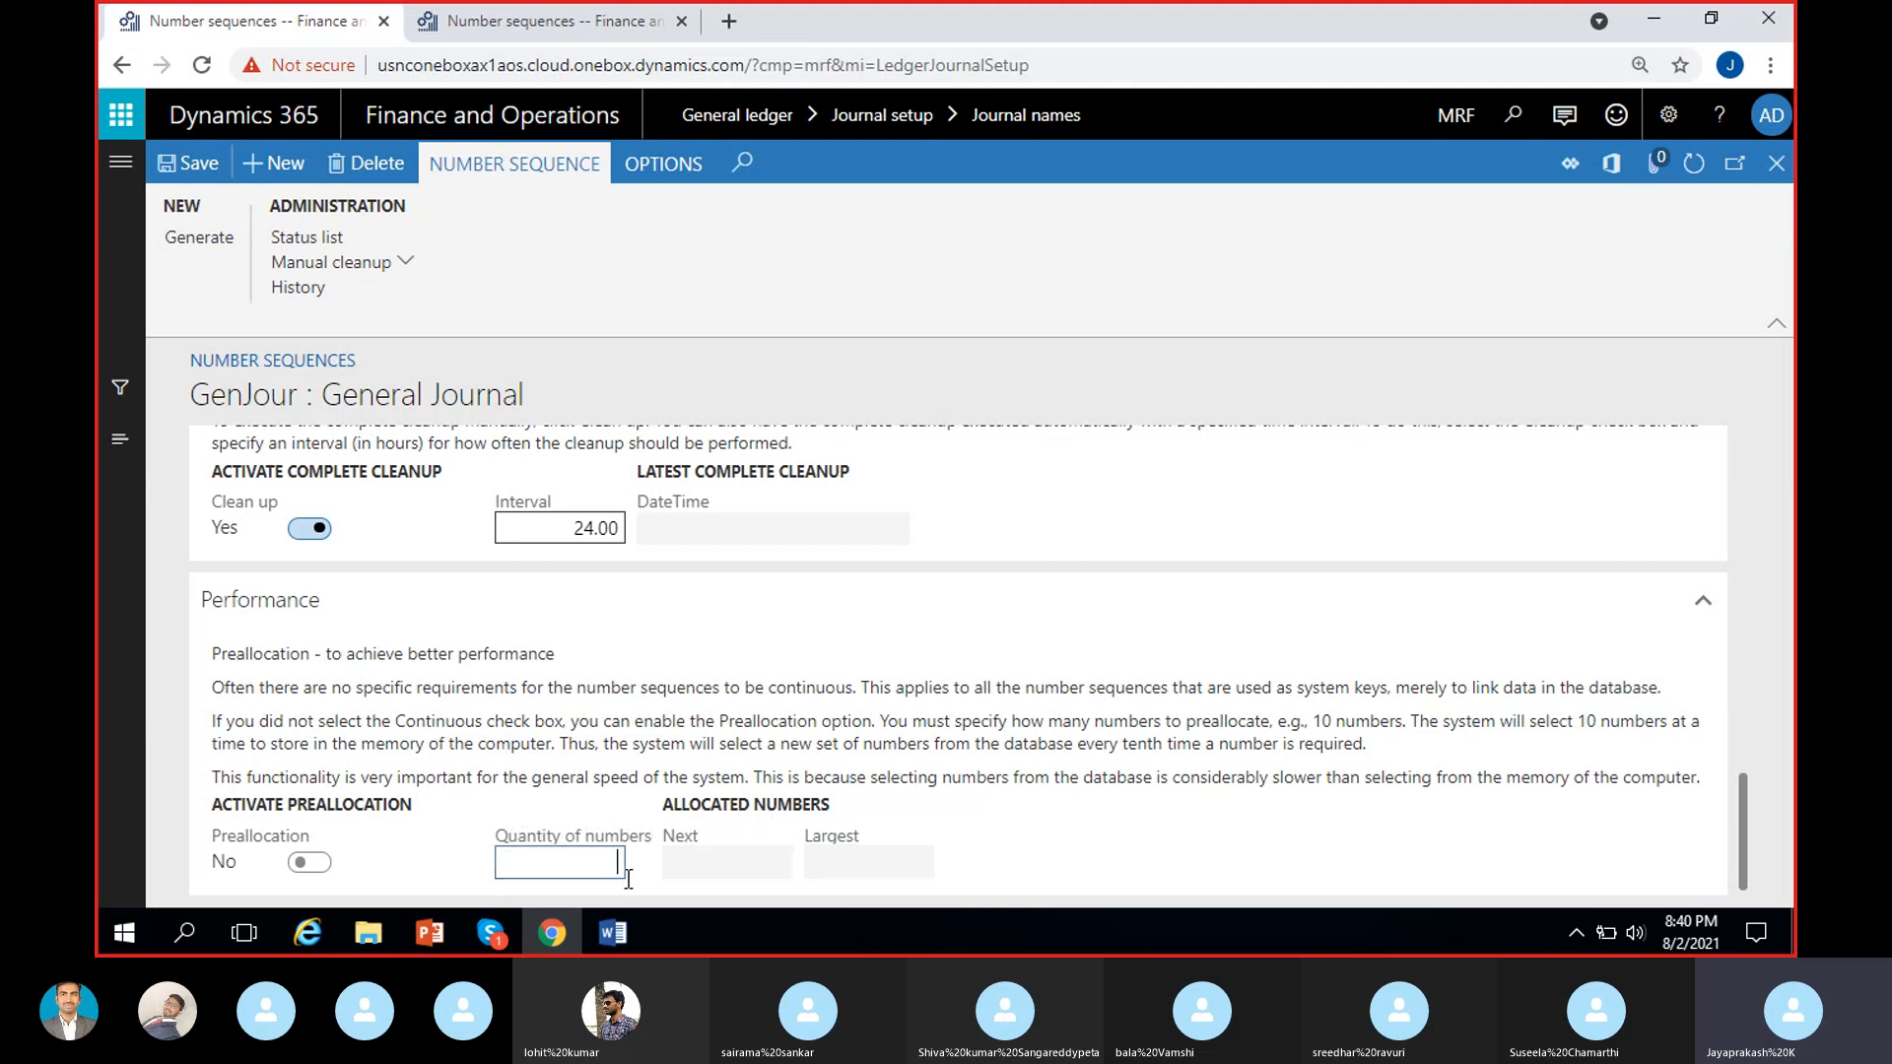
# Set Continuous to No again and read the Performance section's explanation of how preallocation affects system speed.
pyautogui.scroll(3, 676, 505)
pyautogui.click(637, 432)
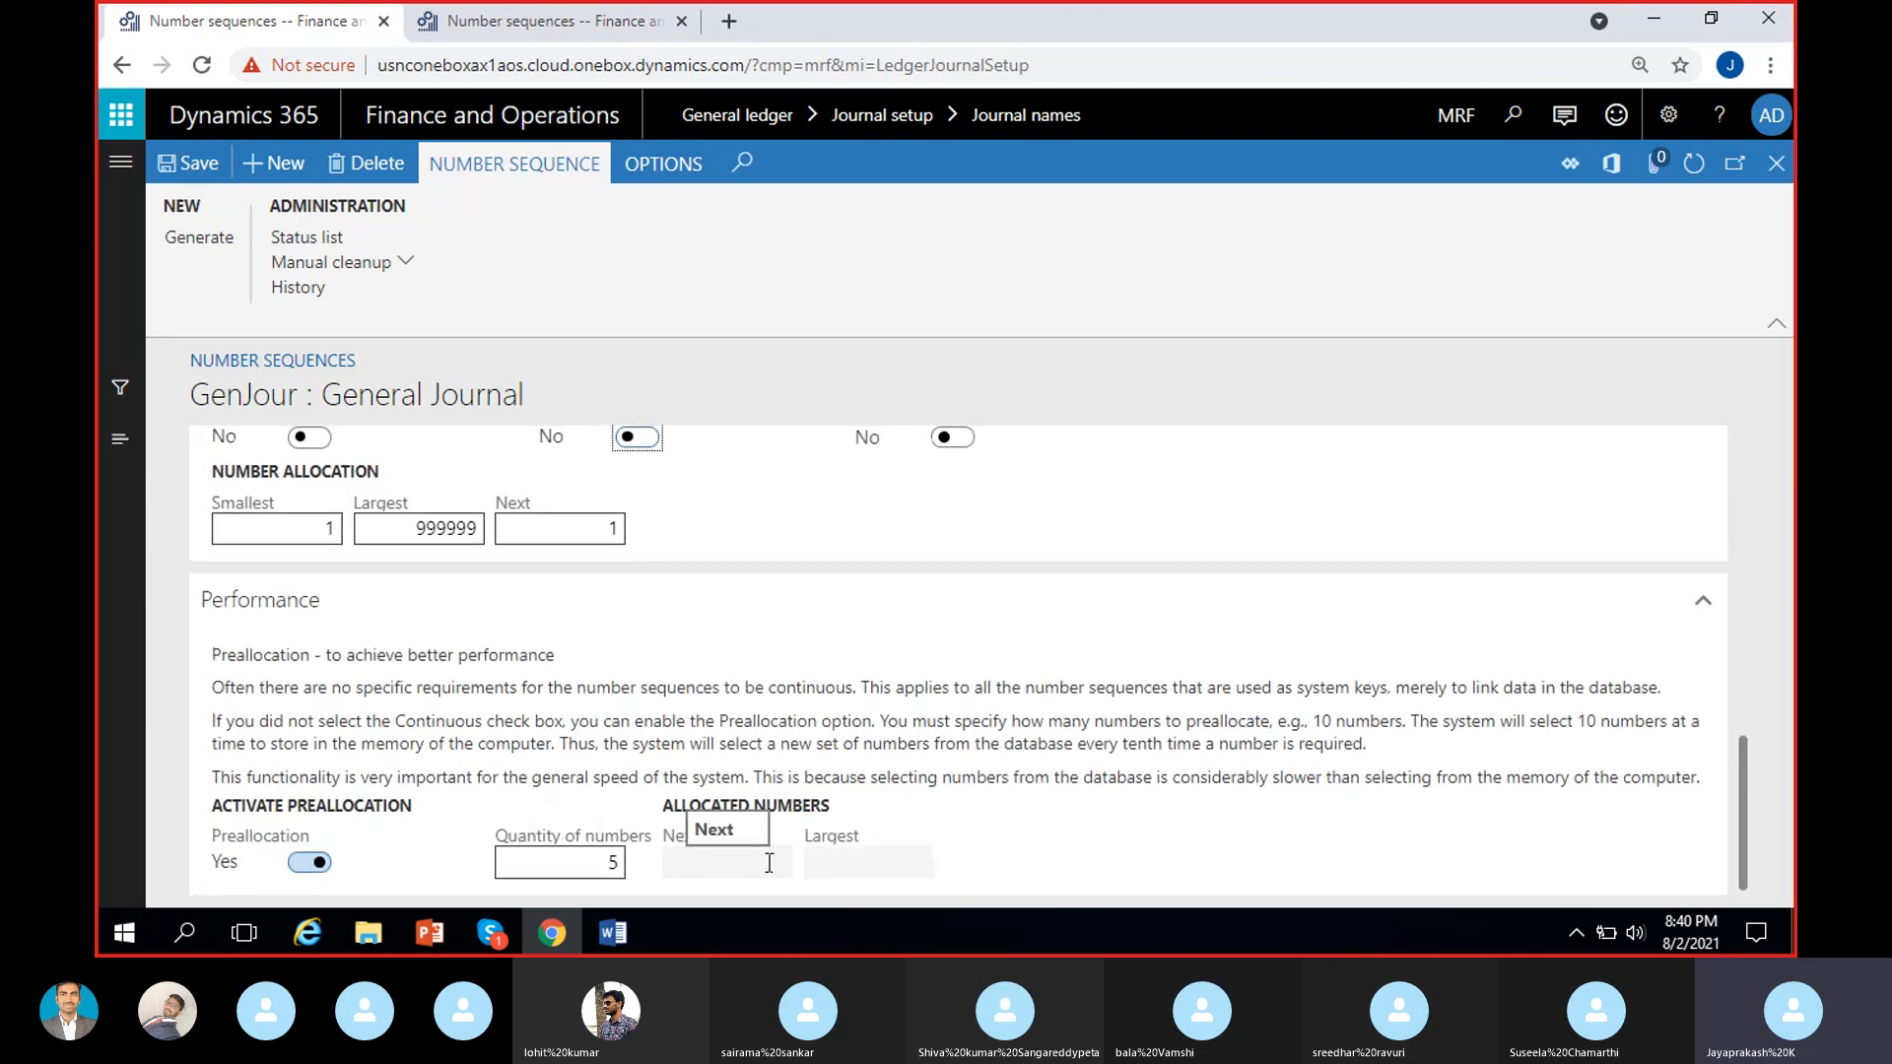
pyautogui.click(714, 862)
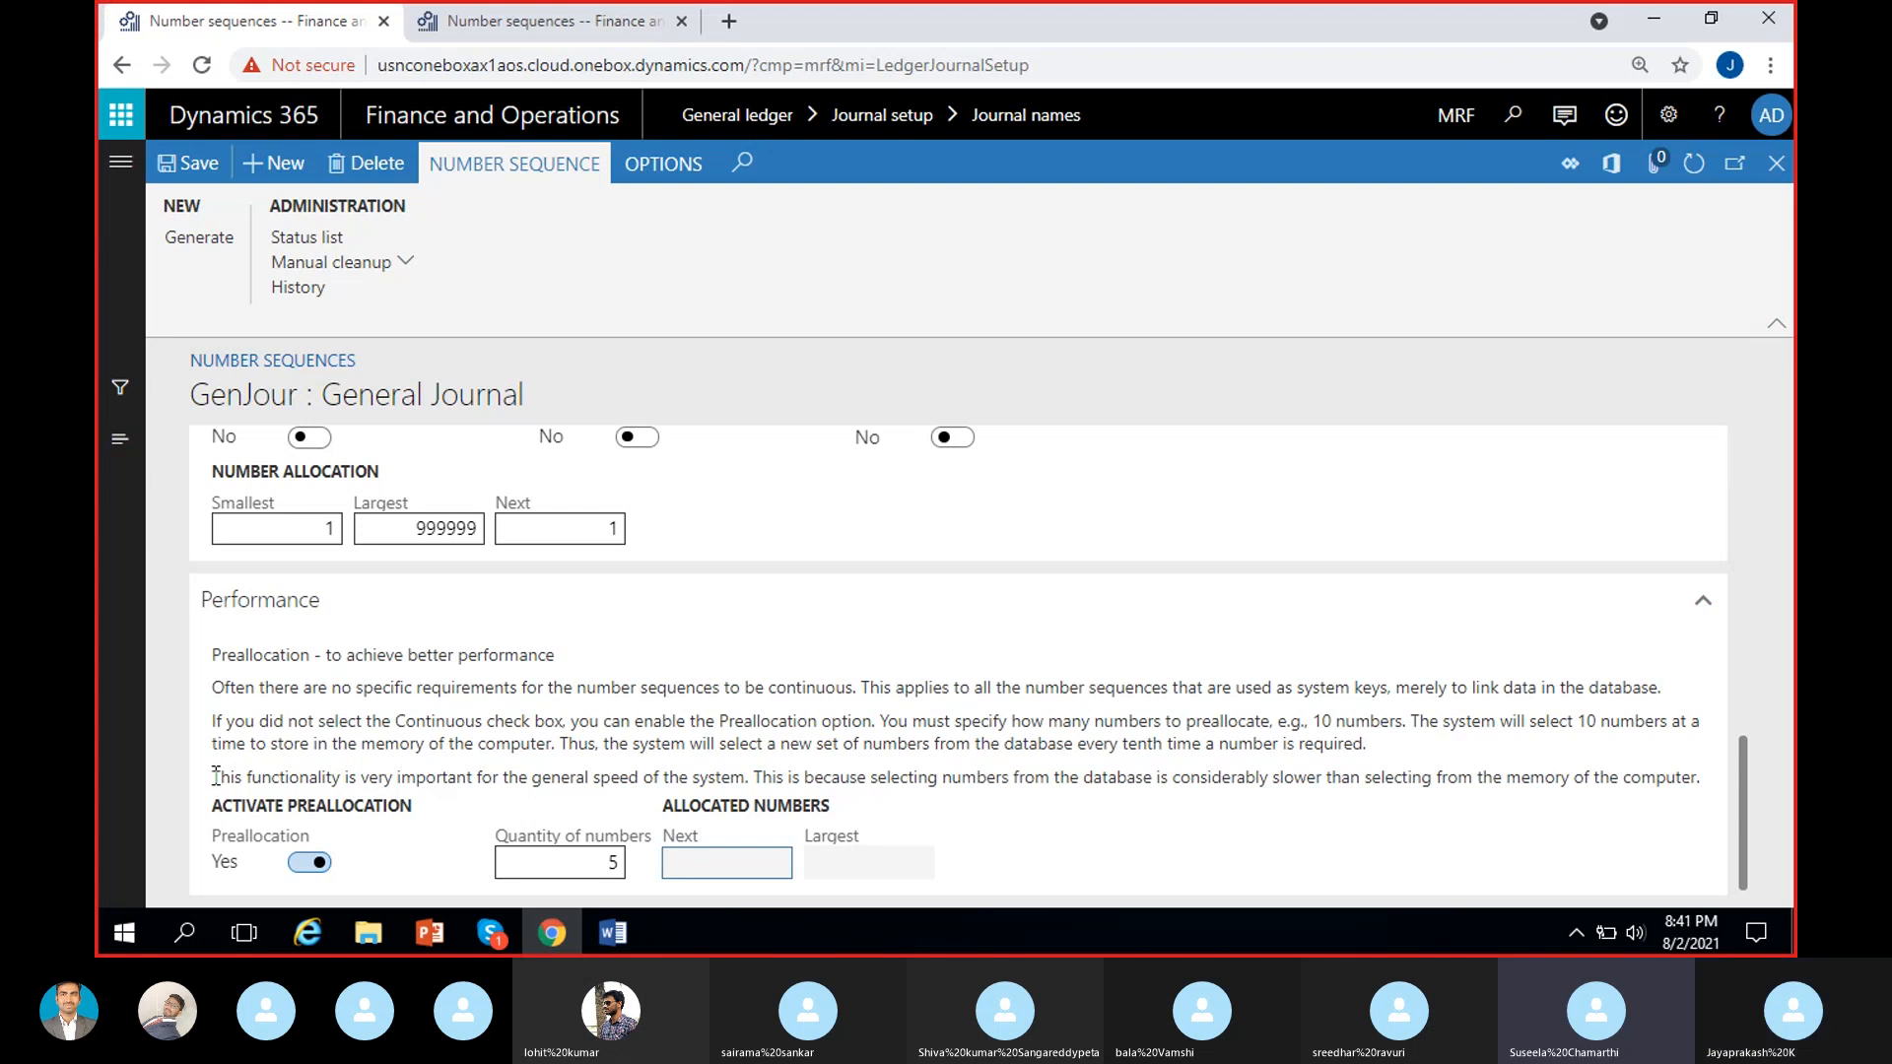
pyautogui.moveTo(216, 780); pyautogui.dragTo(756, 775)
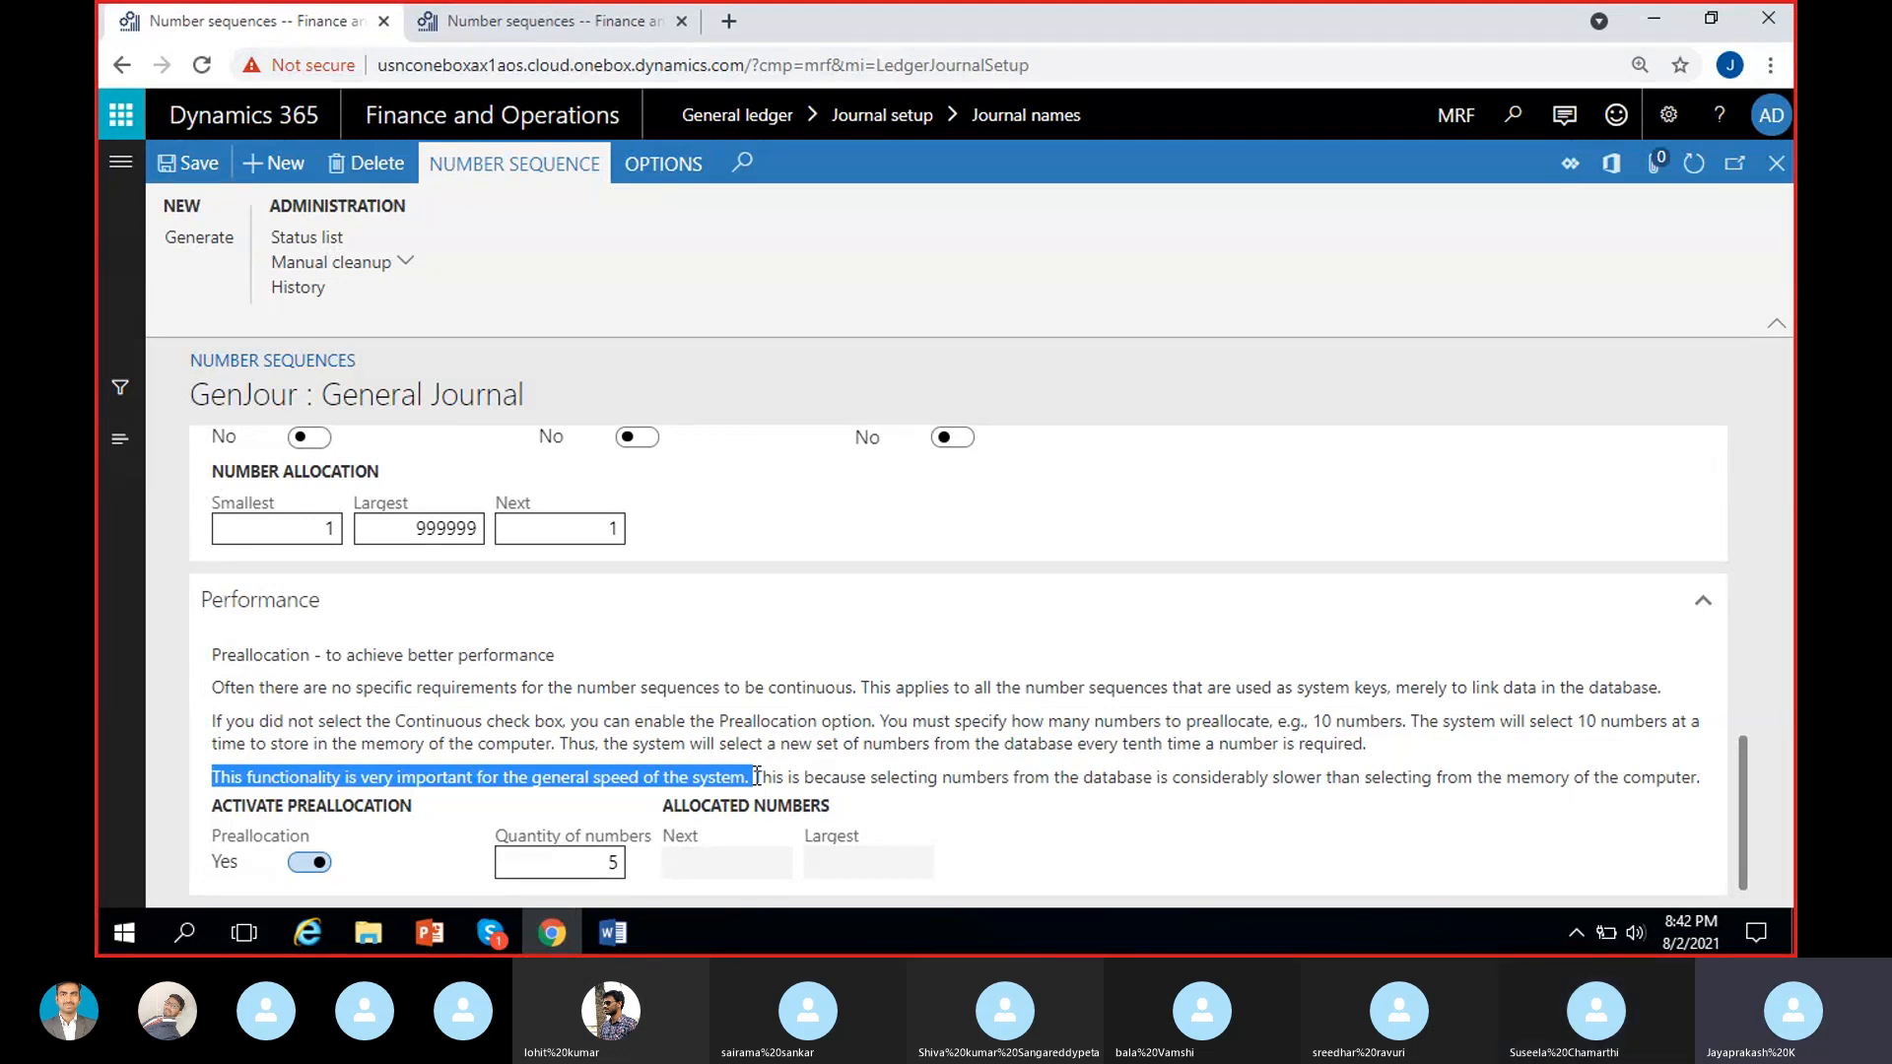
pyautogui.moveTo(756, 777); pyautogui.dragTo(1705, 787)
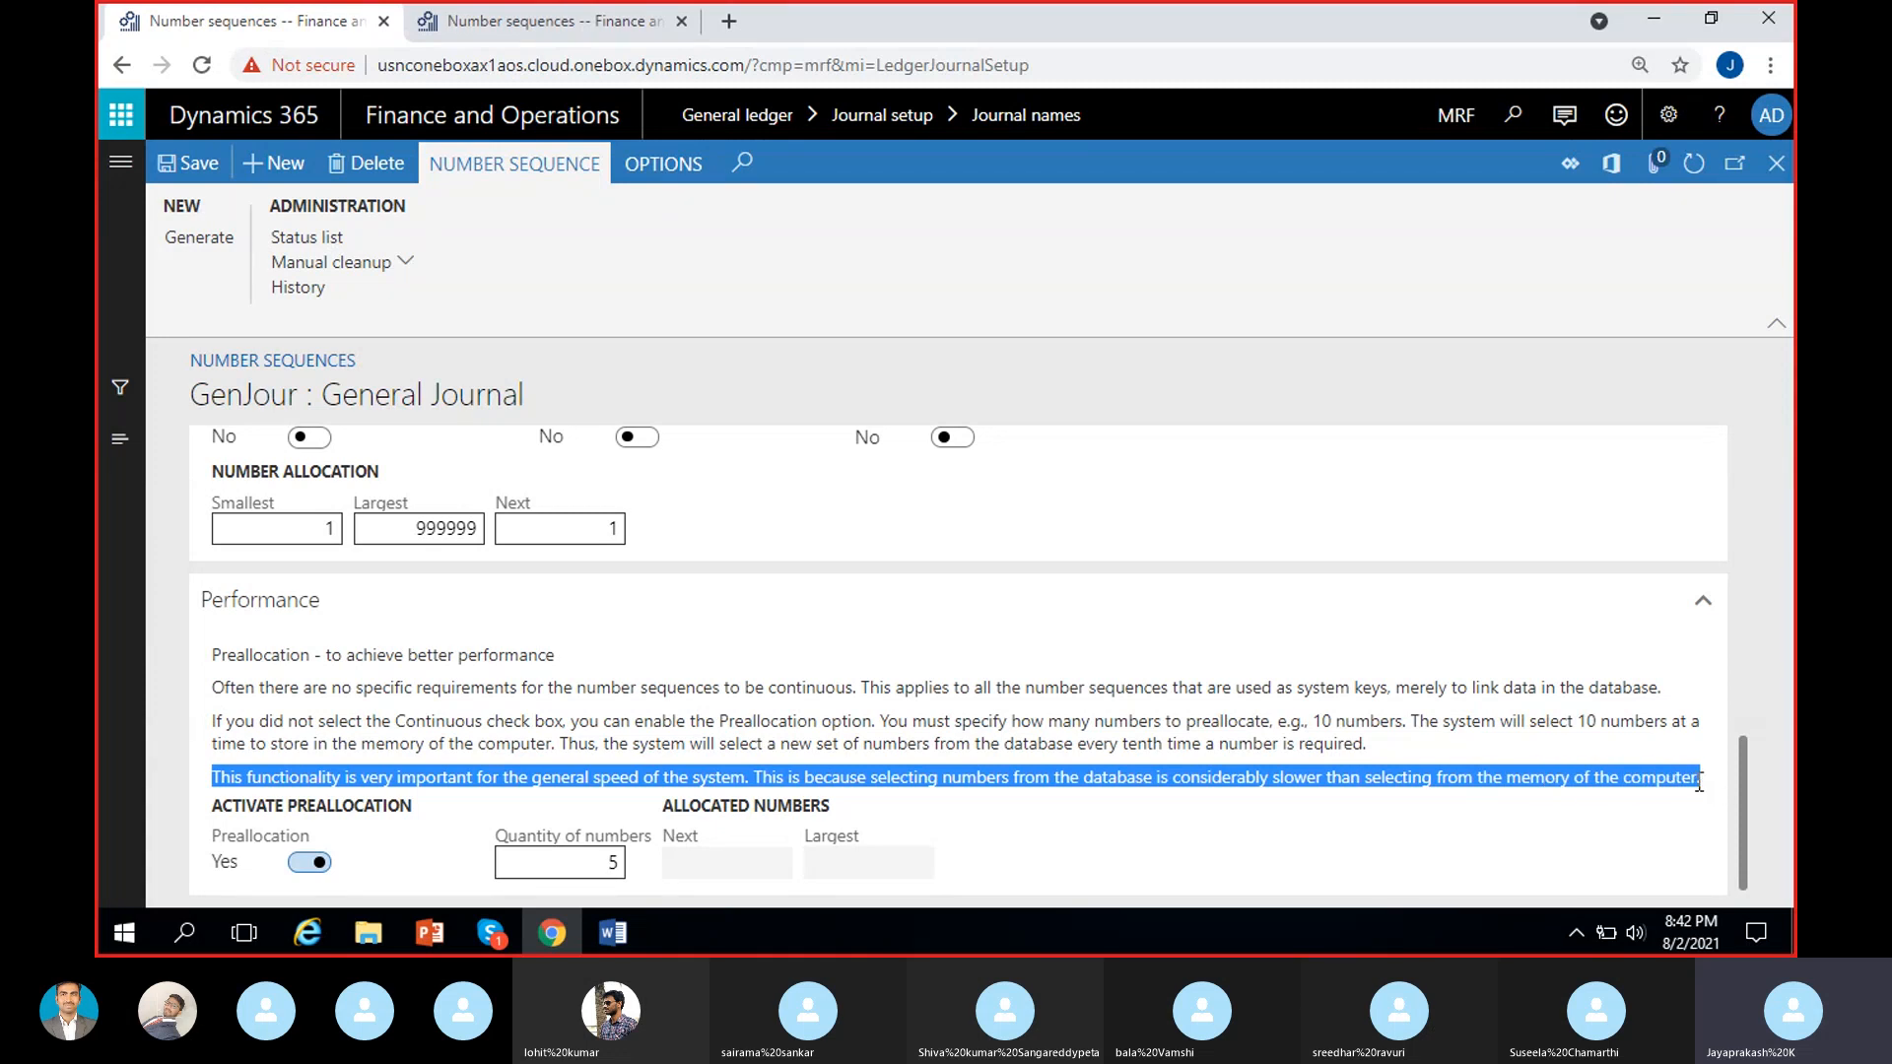
pyautogui.click(1699, 781)
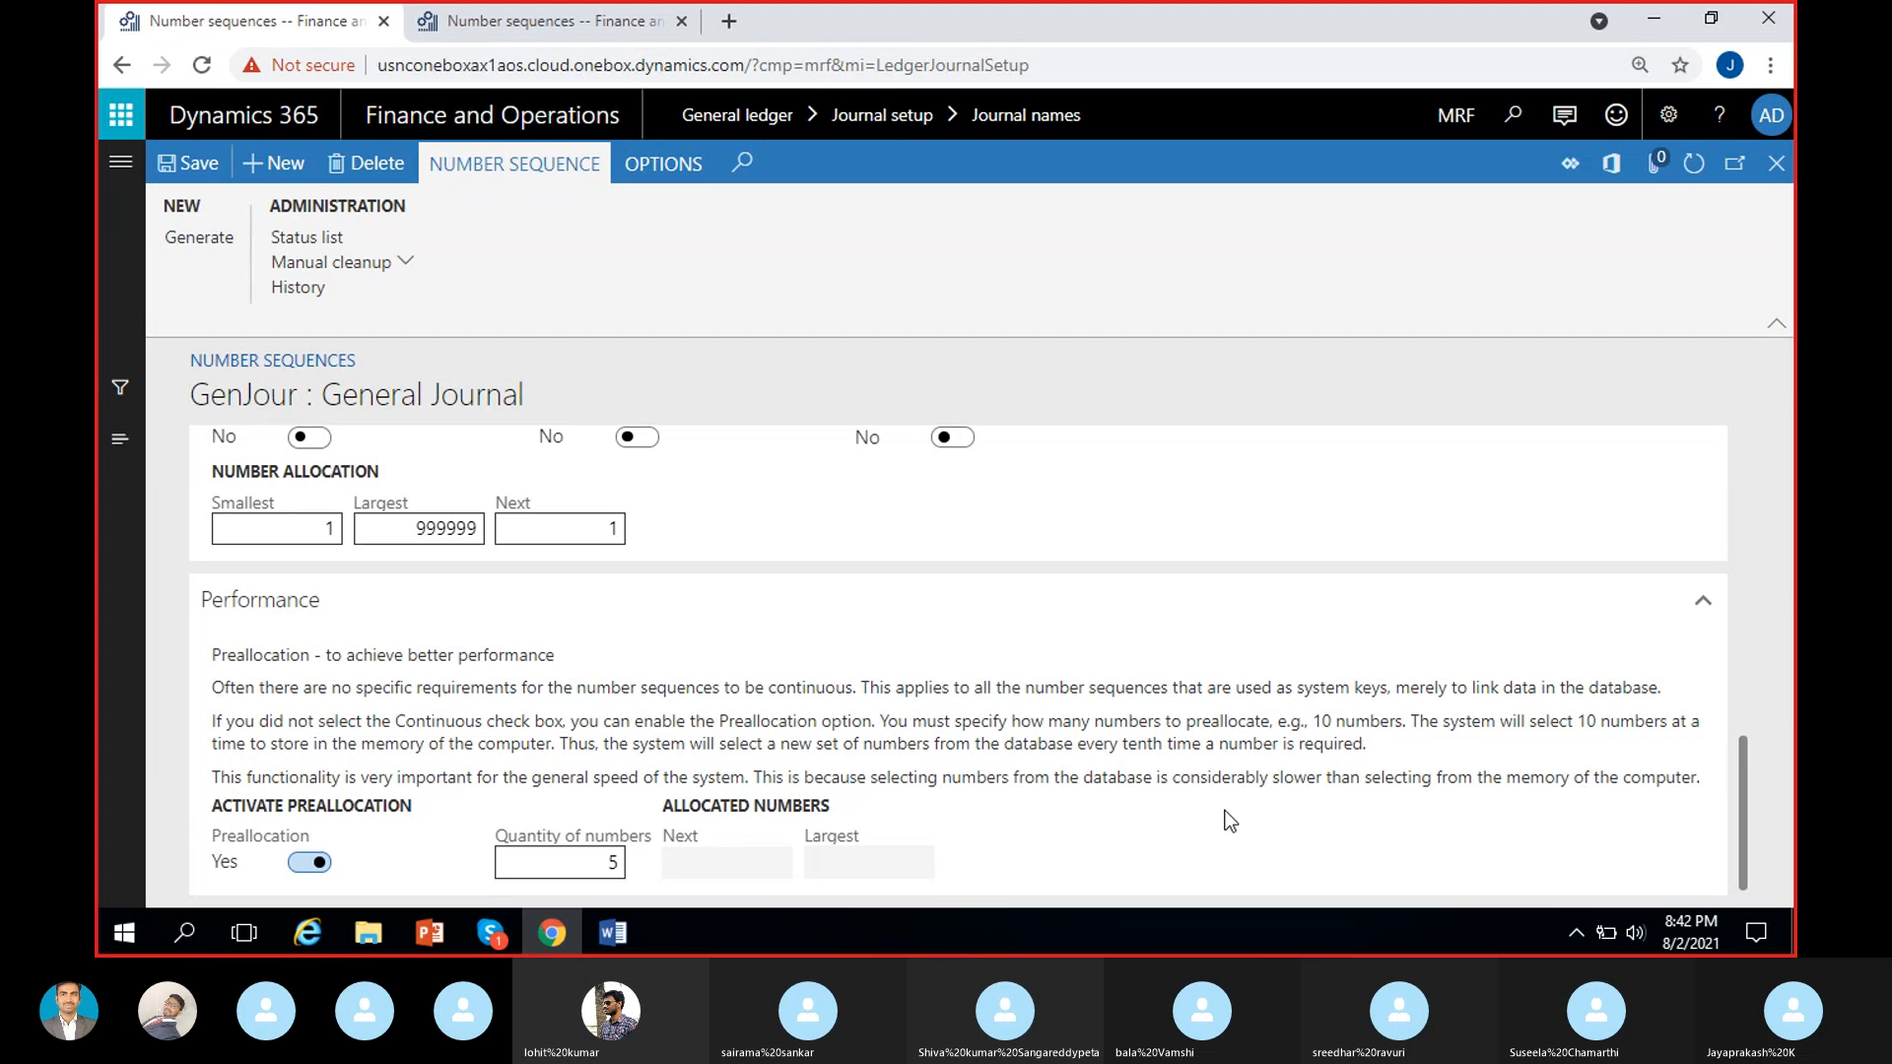
# Set Continuous to Yes for the GenJour sequence and review its Automatic cleanup and Performance sections.
pyautogui.scroll(3, 1013, 625)
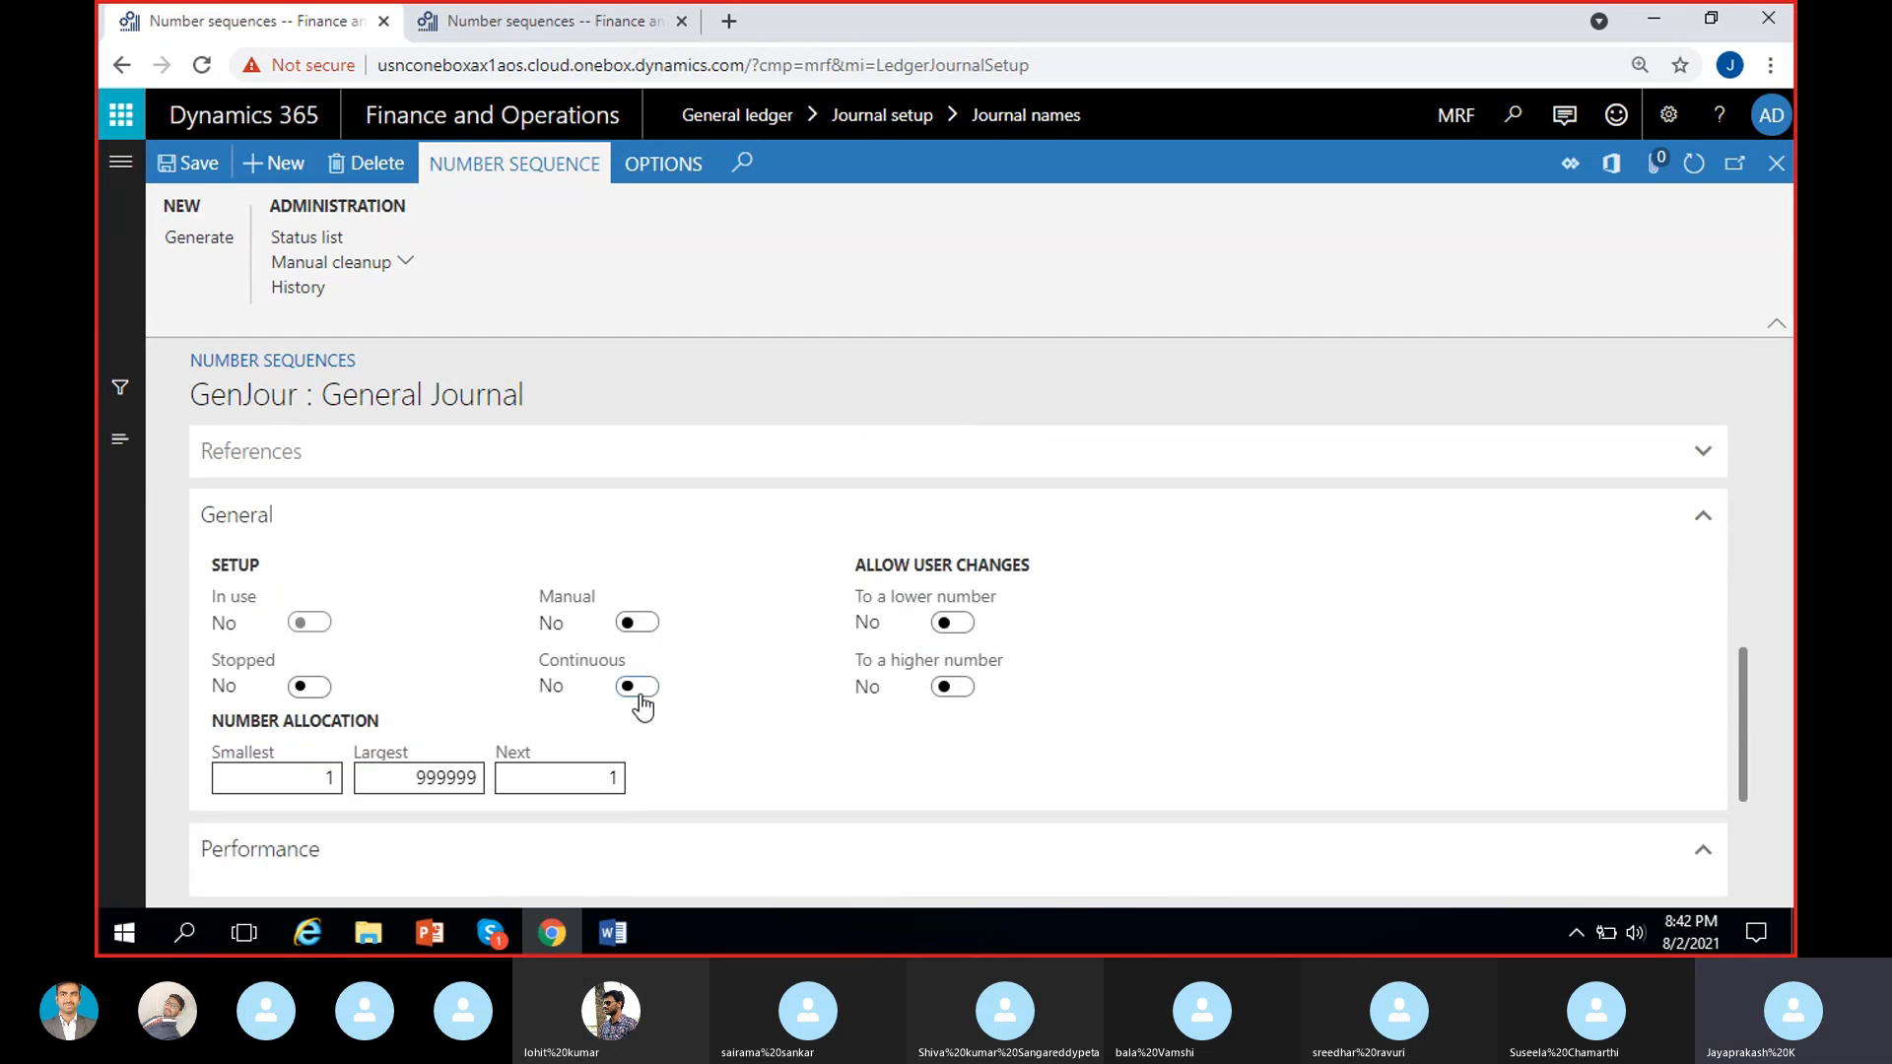
pyautogui.click(641, 688)
pyautogui.scroll(-1, 725, 739)
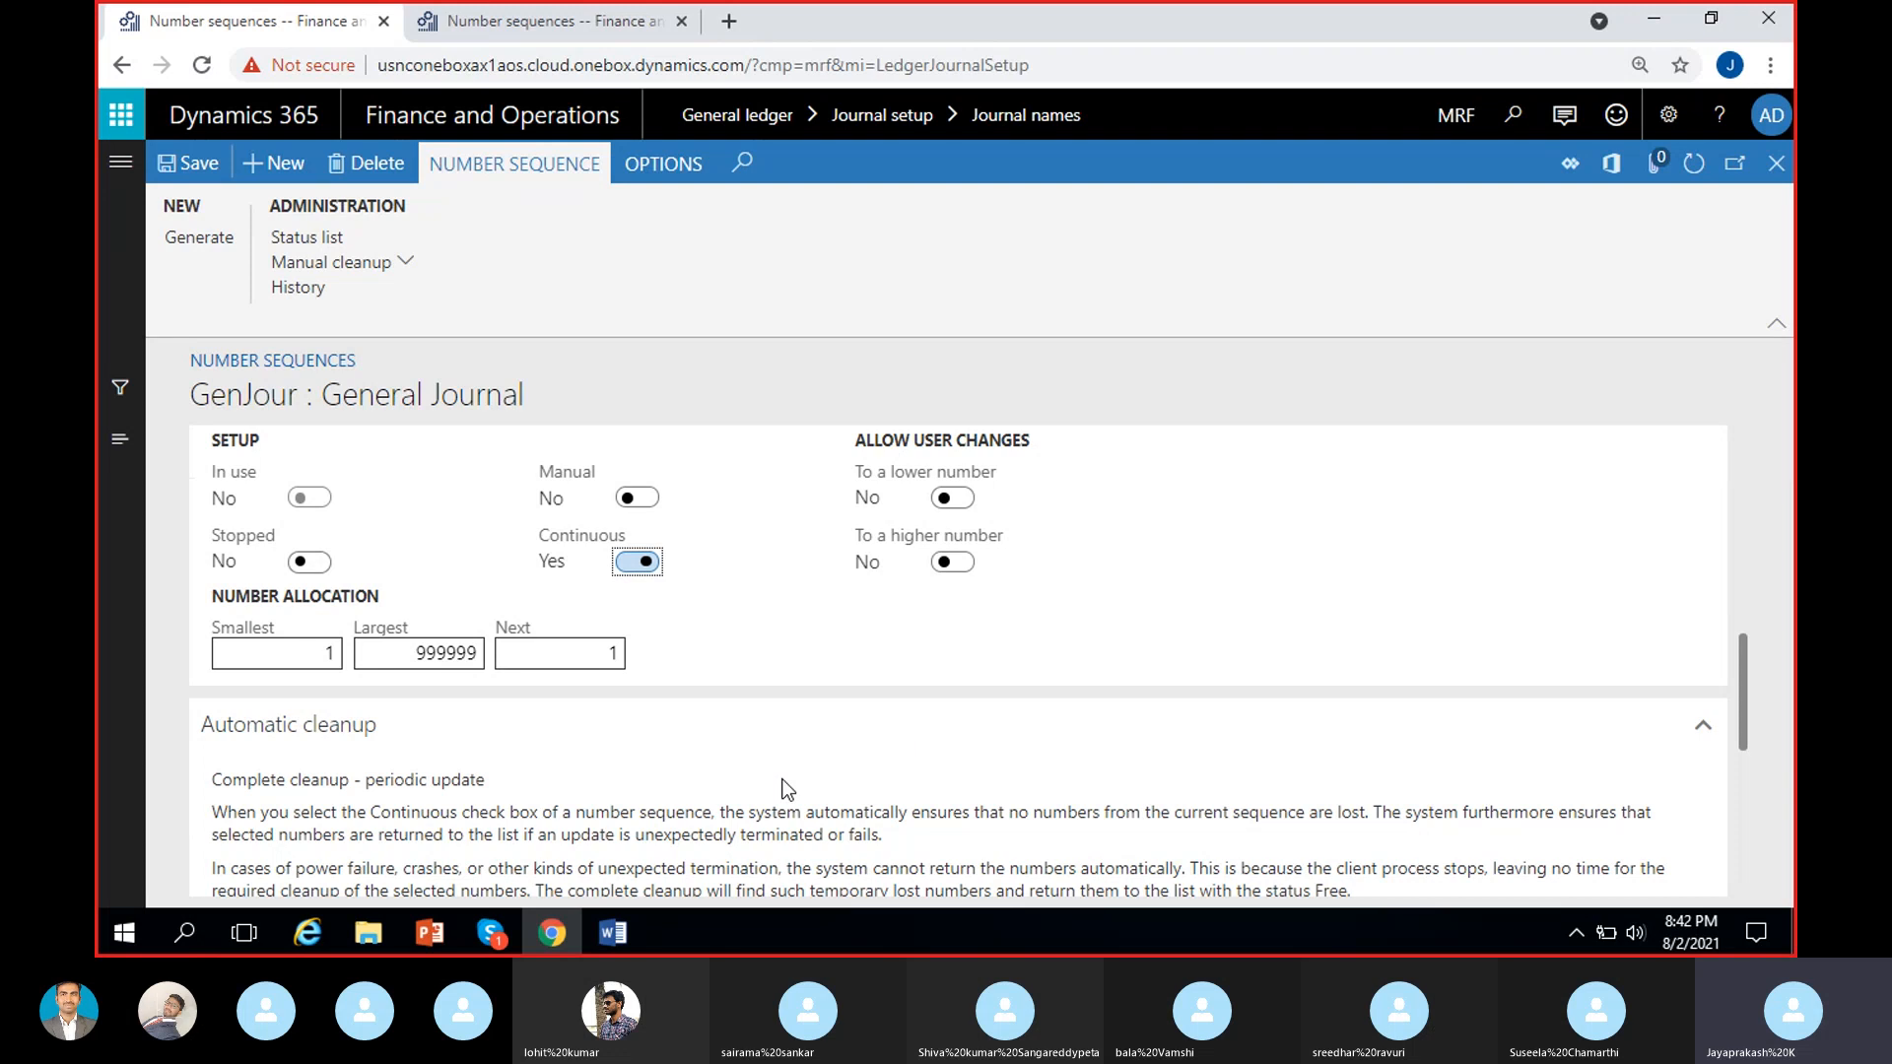
pyautogui.scroll(-2, 770, 781)
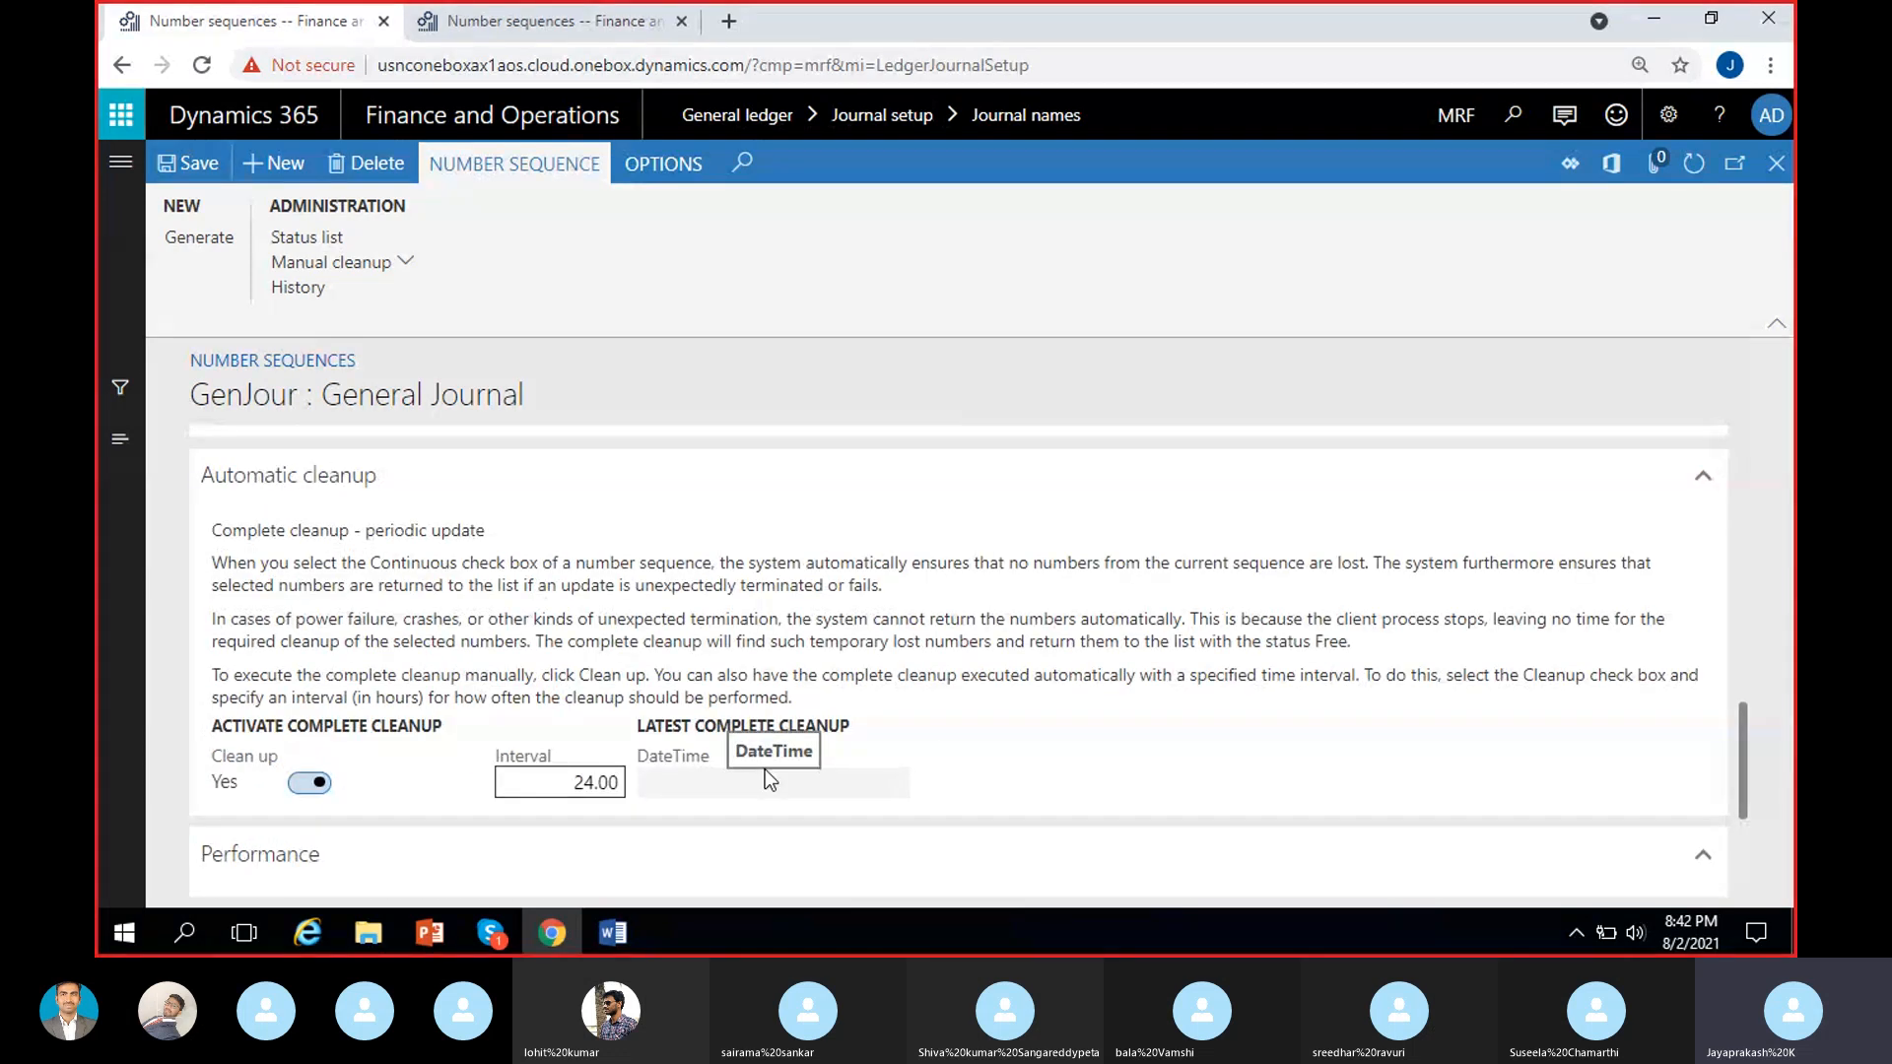
pyautogui.scroll(2, 779, 719)
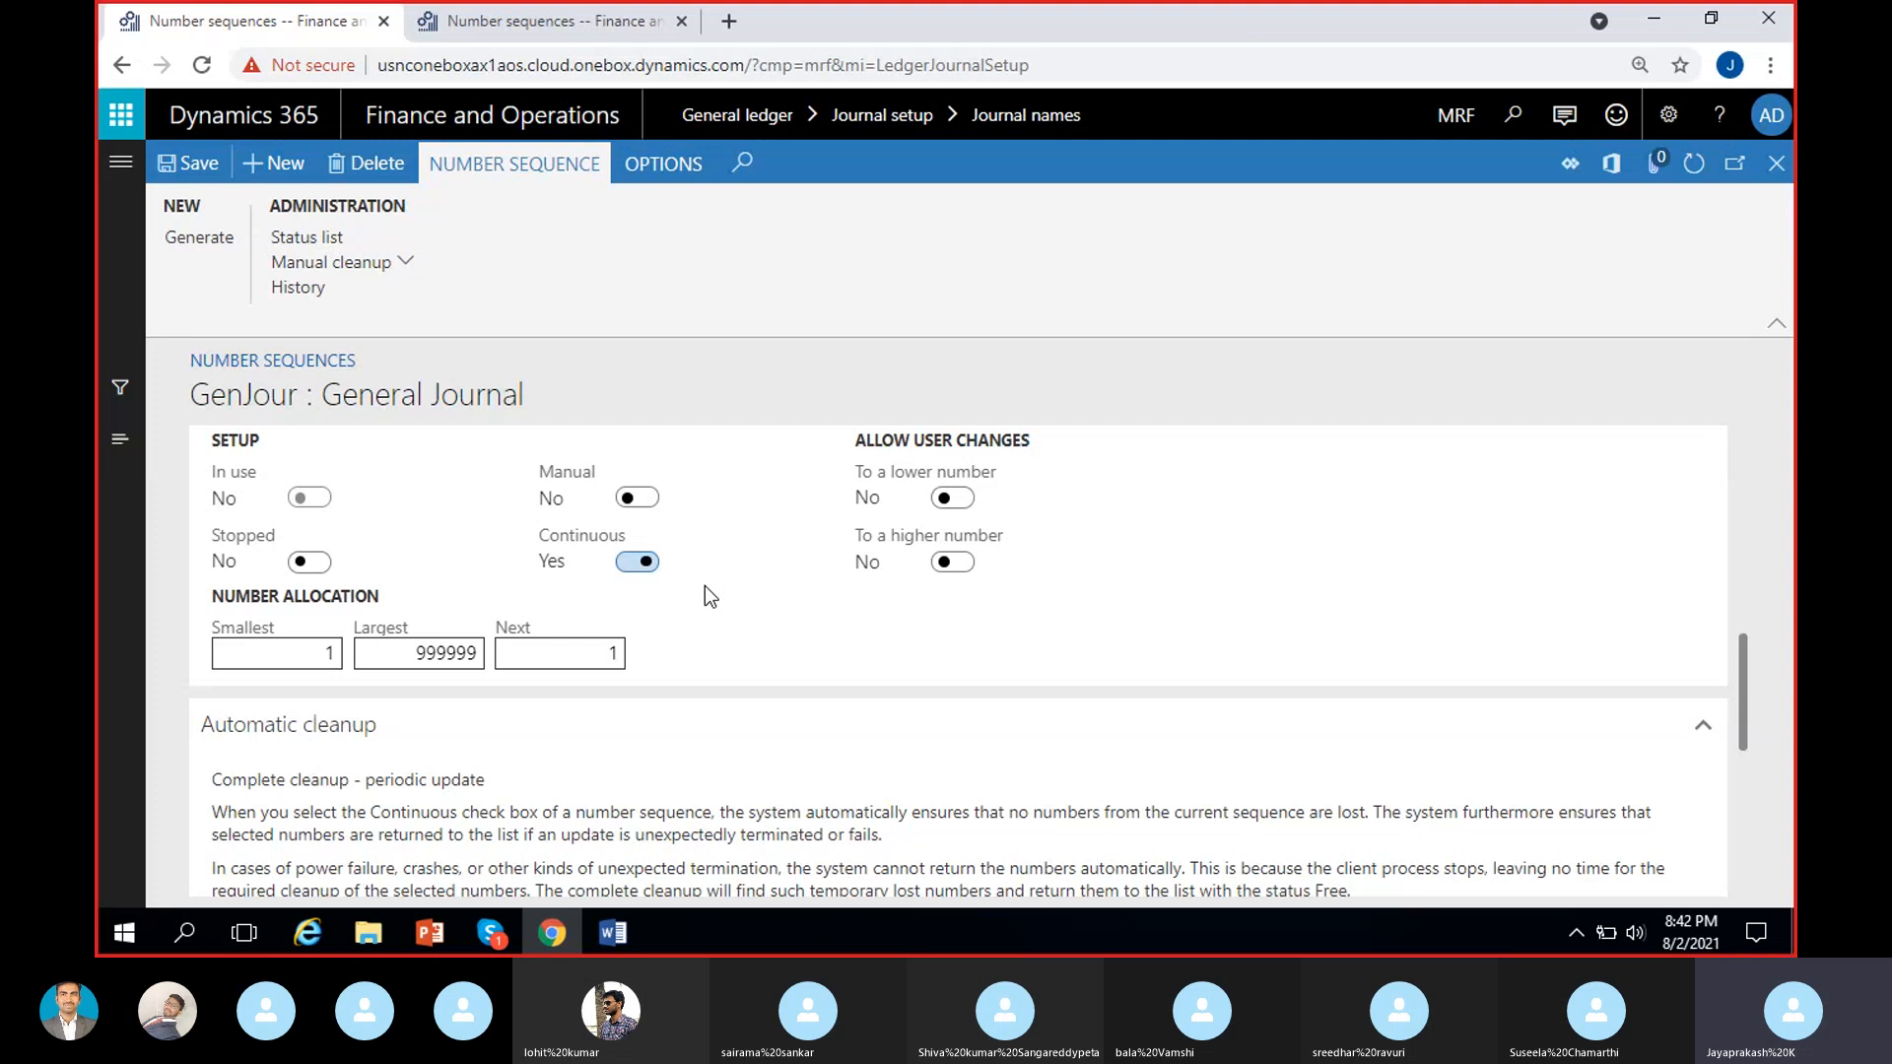
pyautogui.scroll(-5, 718, 585)
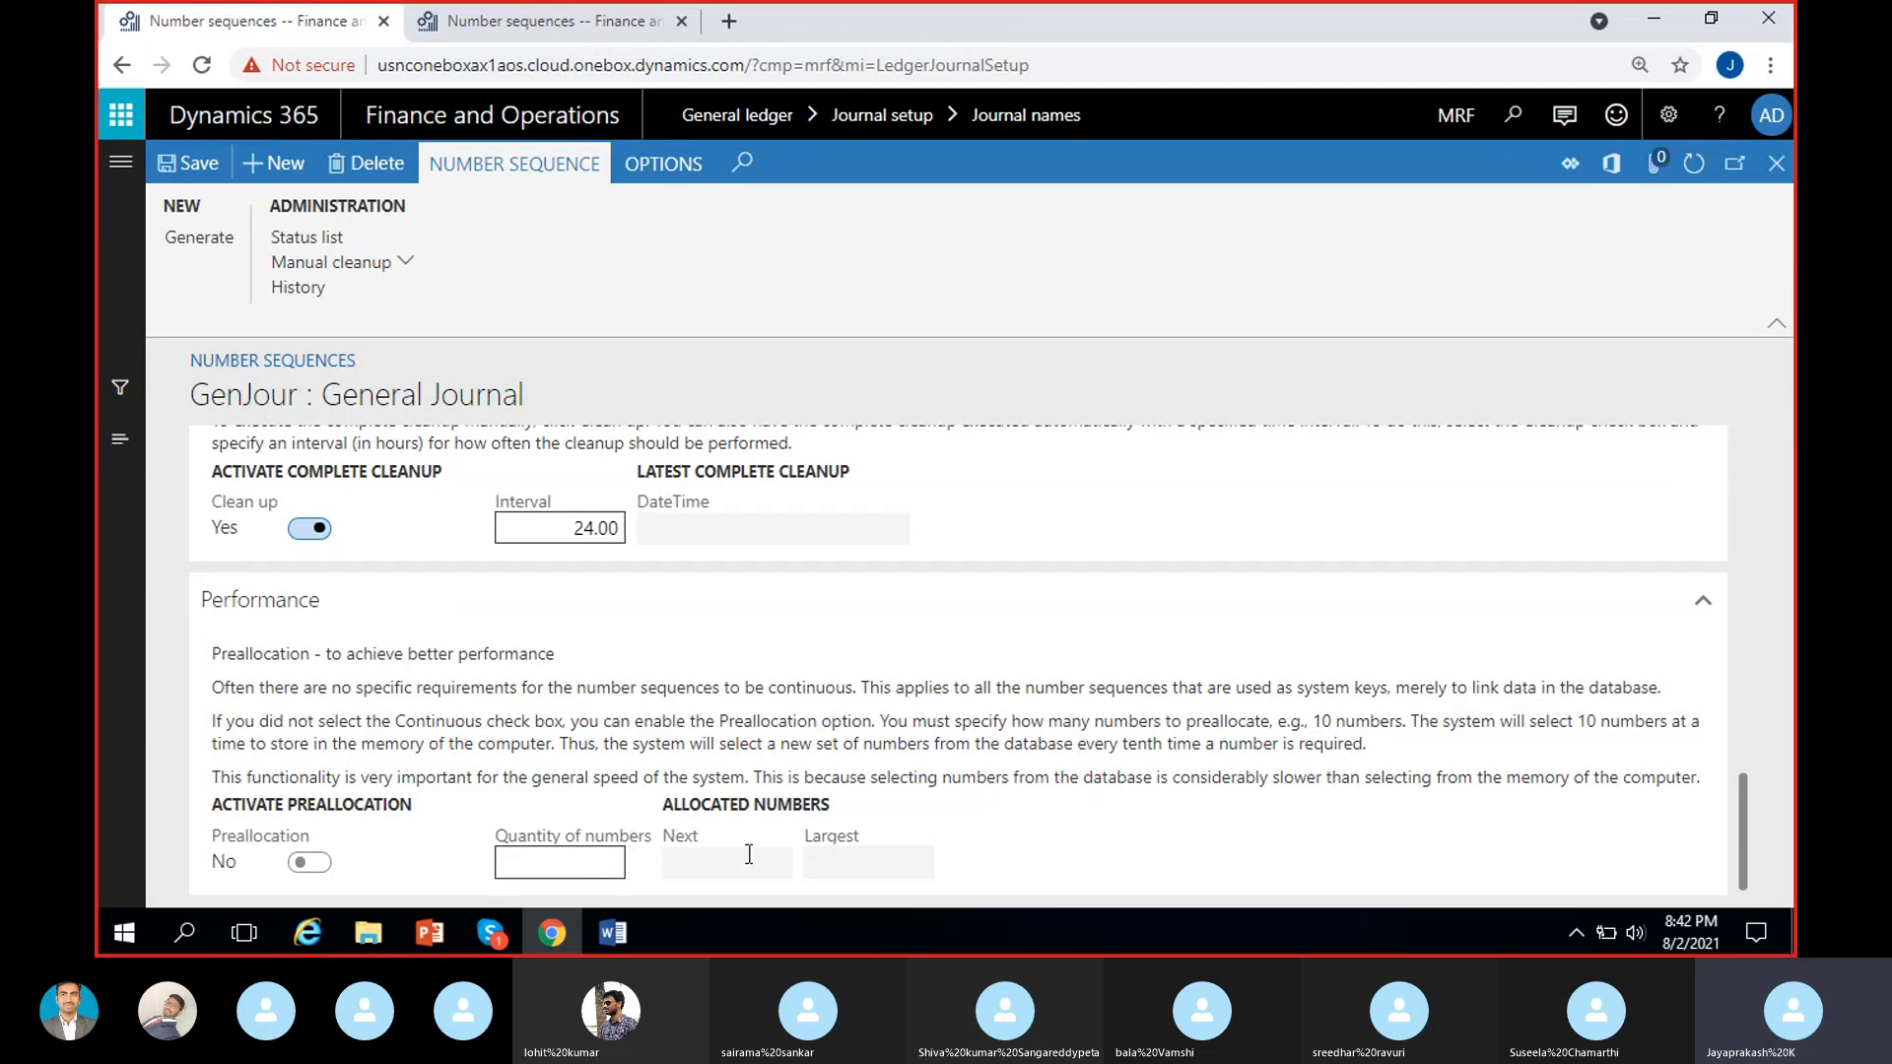
pyautogui.scroll(3, 758, 798)
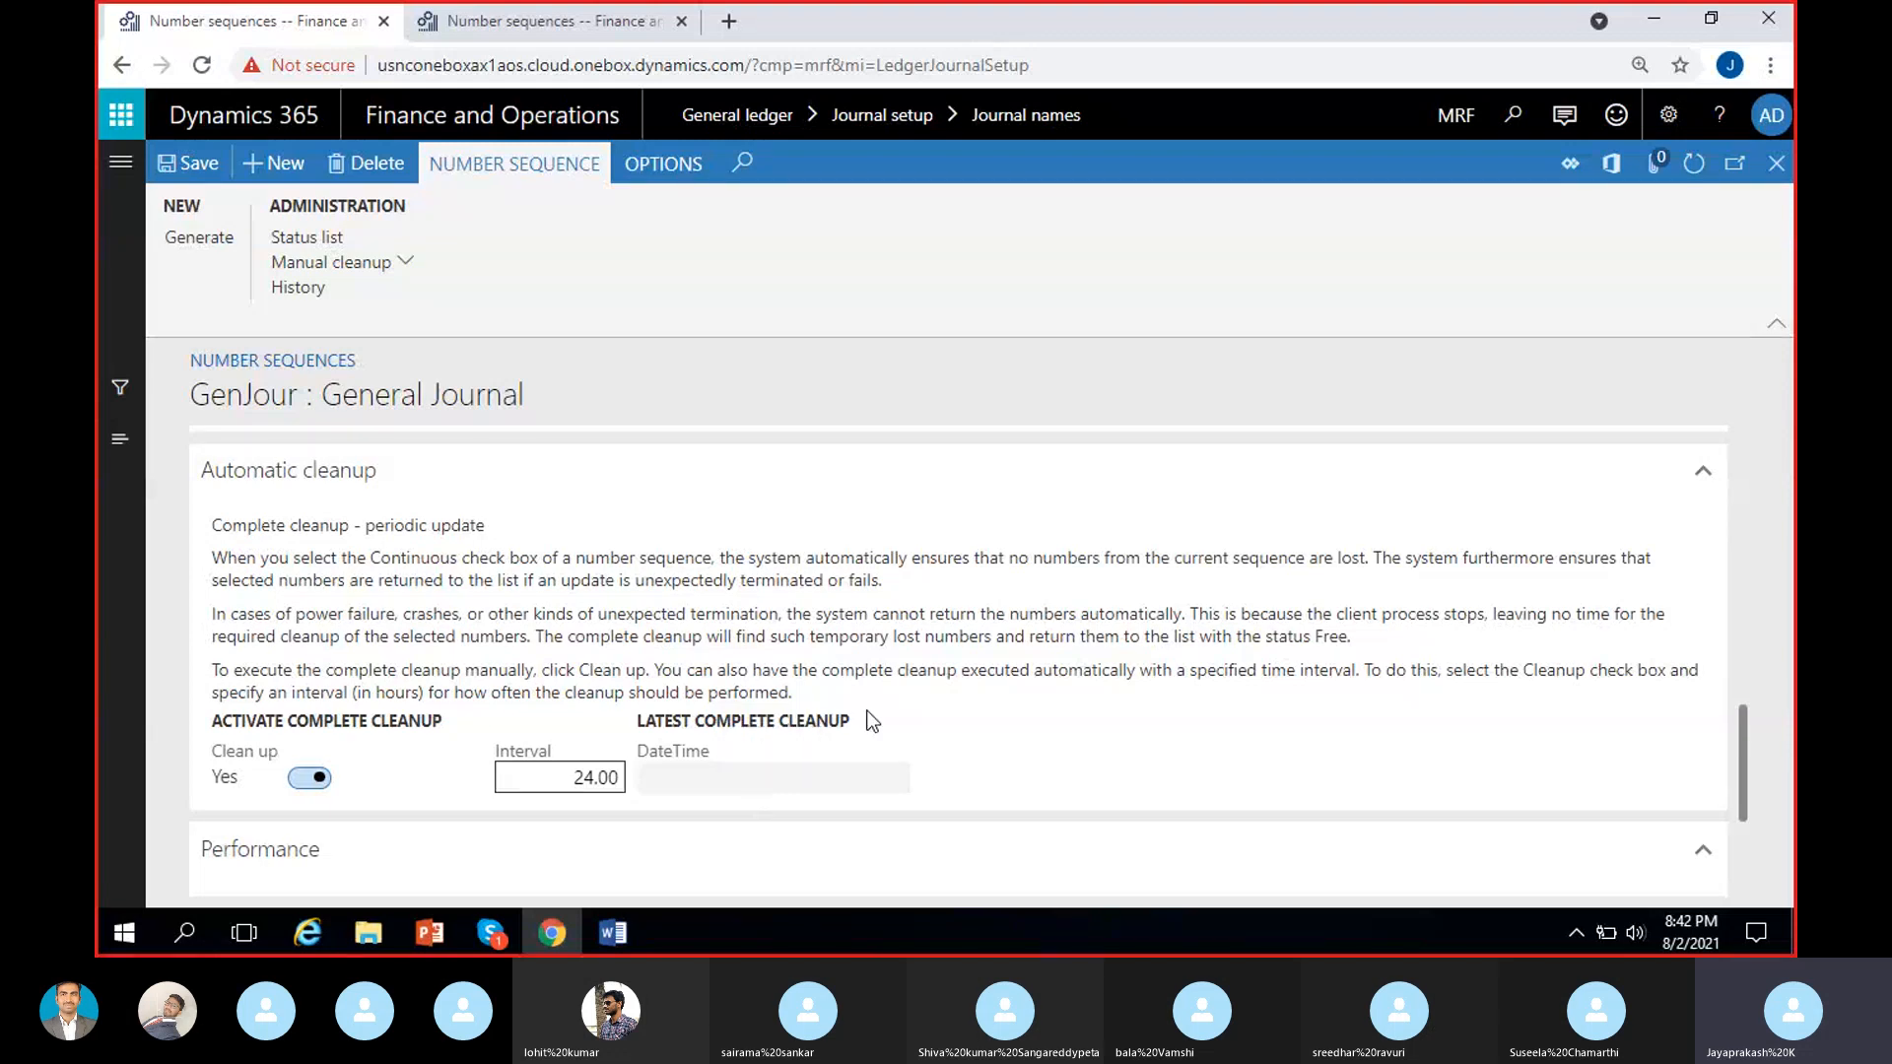
# Review the GenJour sequence's identification, scope, segments, general setup, cleanup and performance settings.
pyautogui.scroll(3, 869, 723)
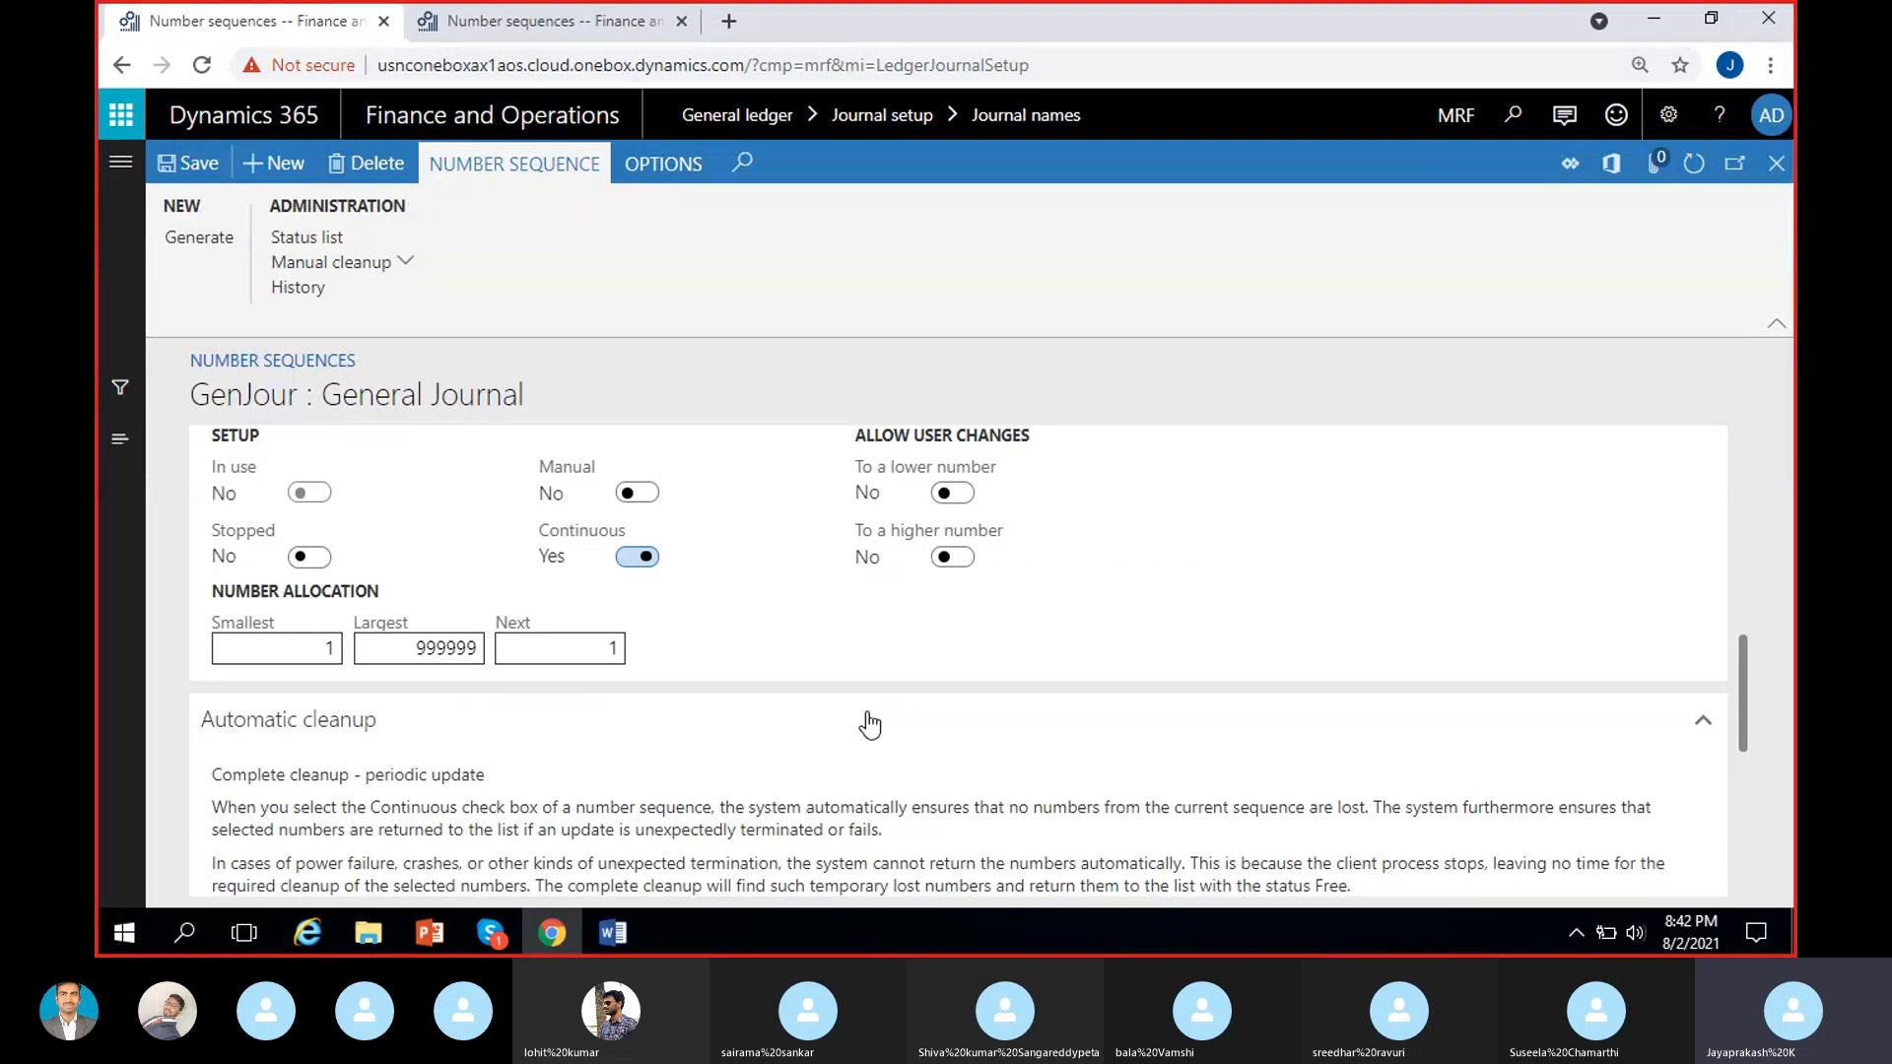
pyautogui.scroll(4, 660, 751)
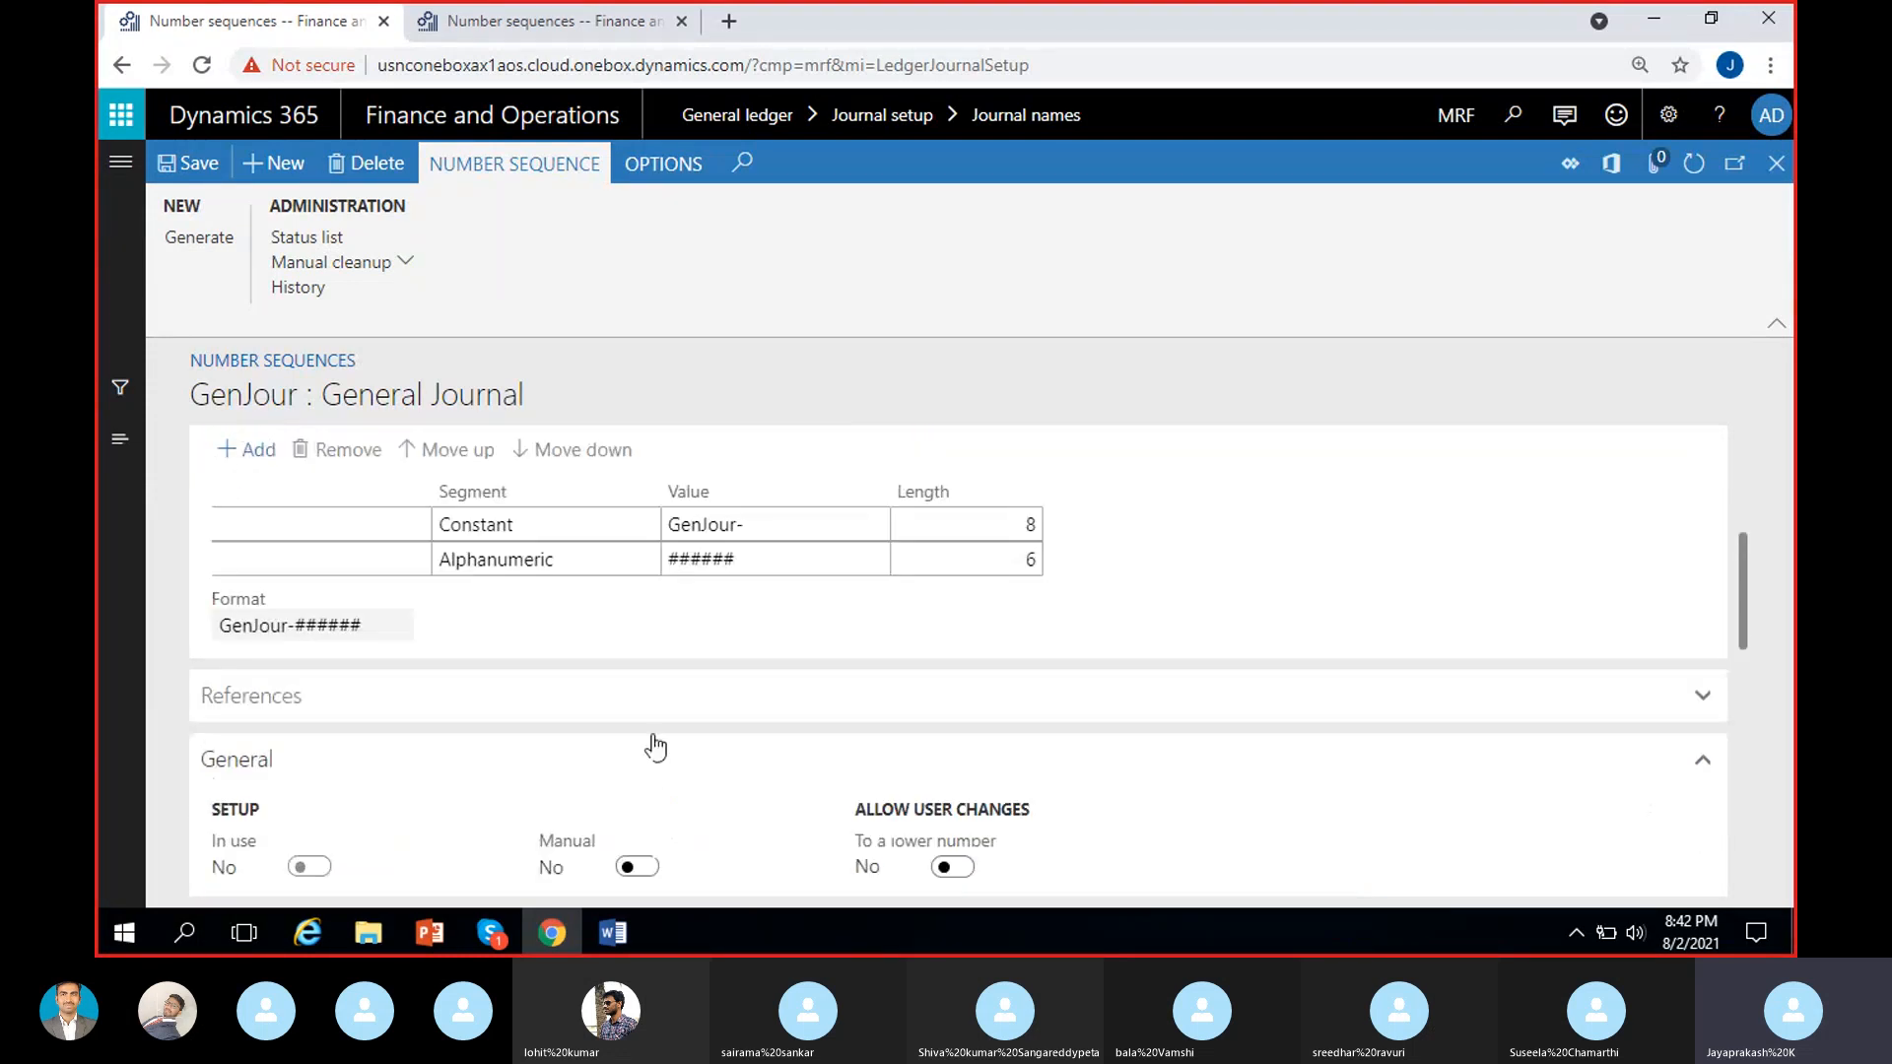
pyautogui.scroll(-3, 656, 749)
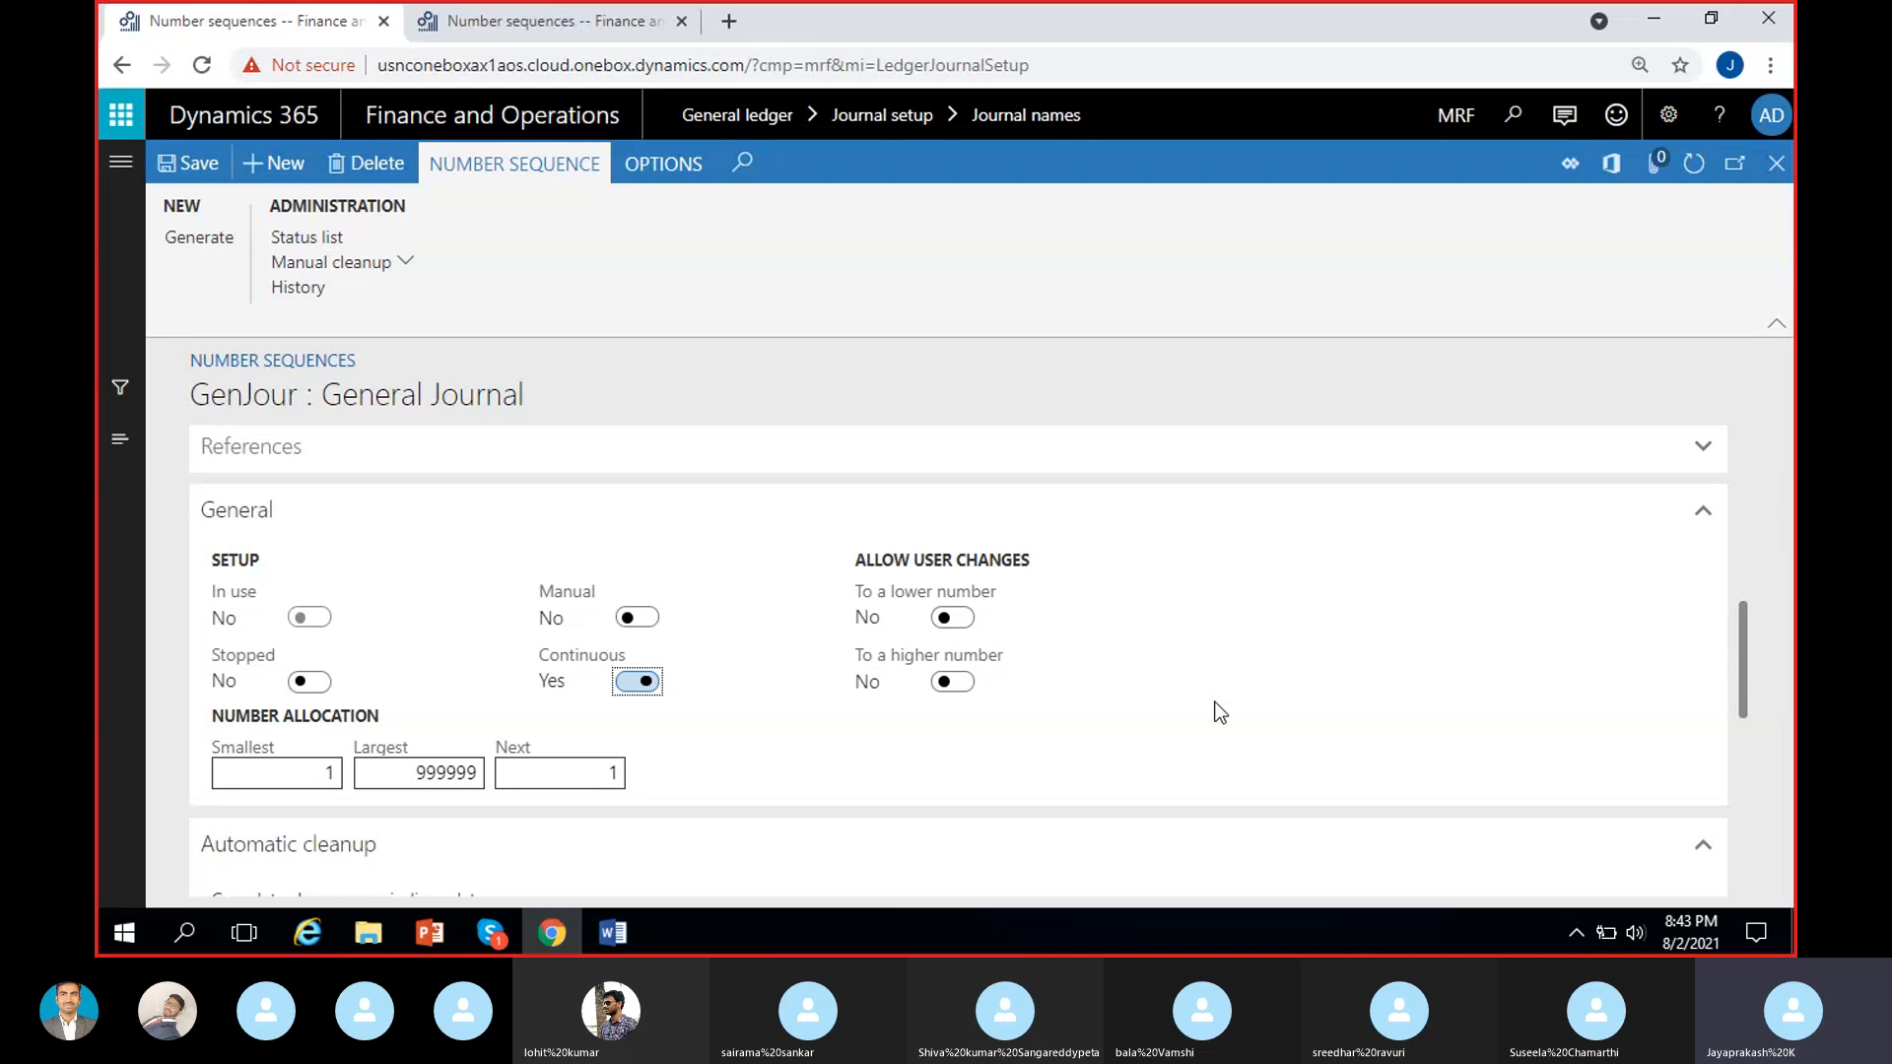
pyautogui.scroll(-8, 1217, 703)
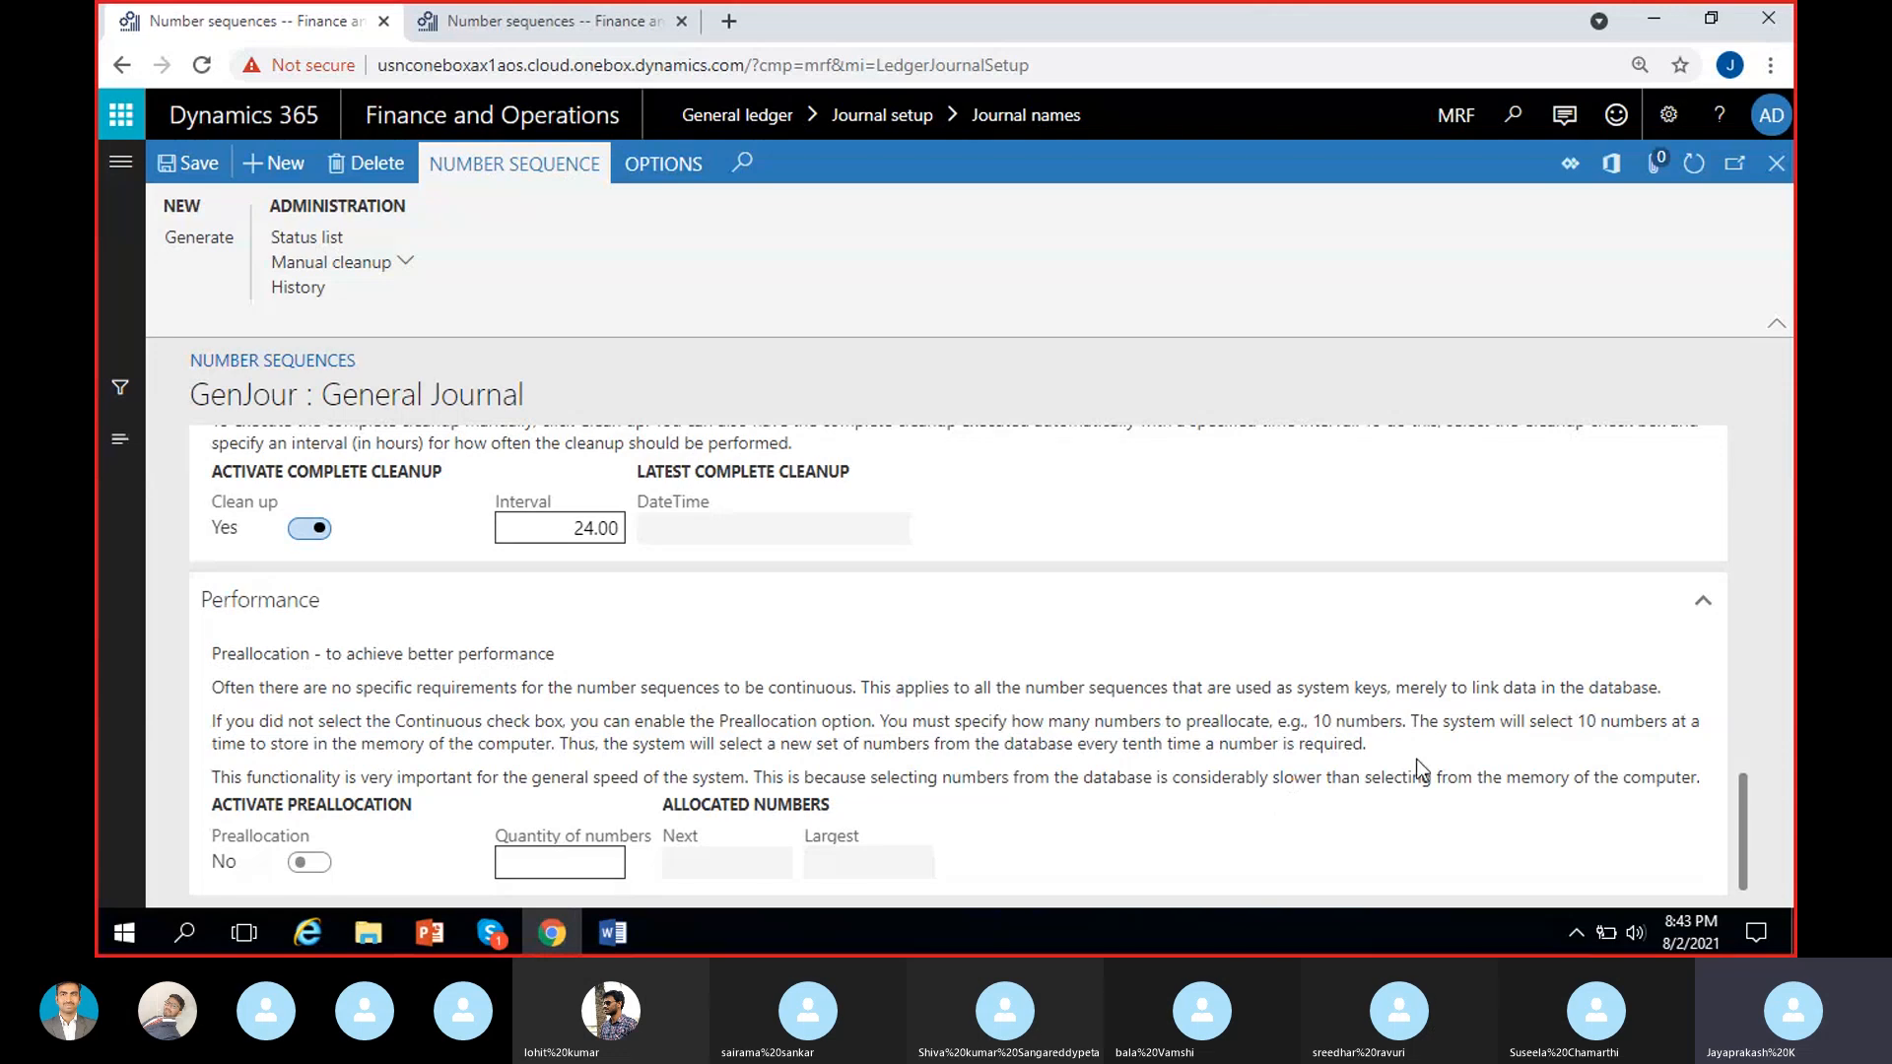
pyautogui.scroll(4, 1439, 766)
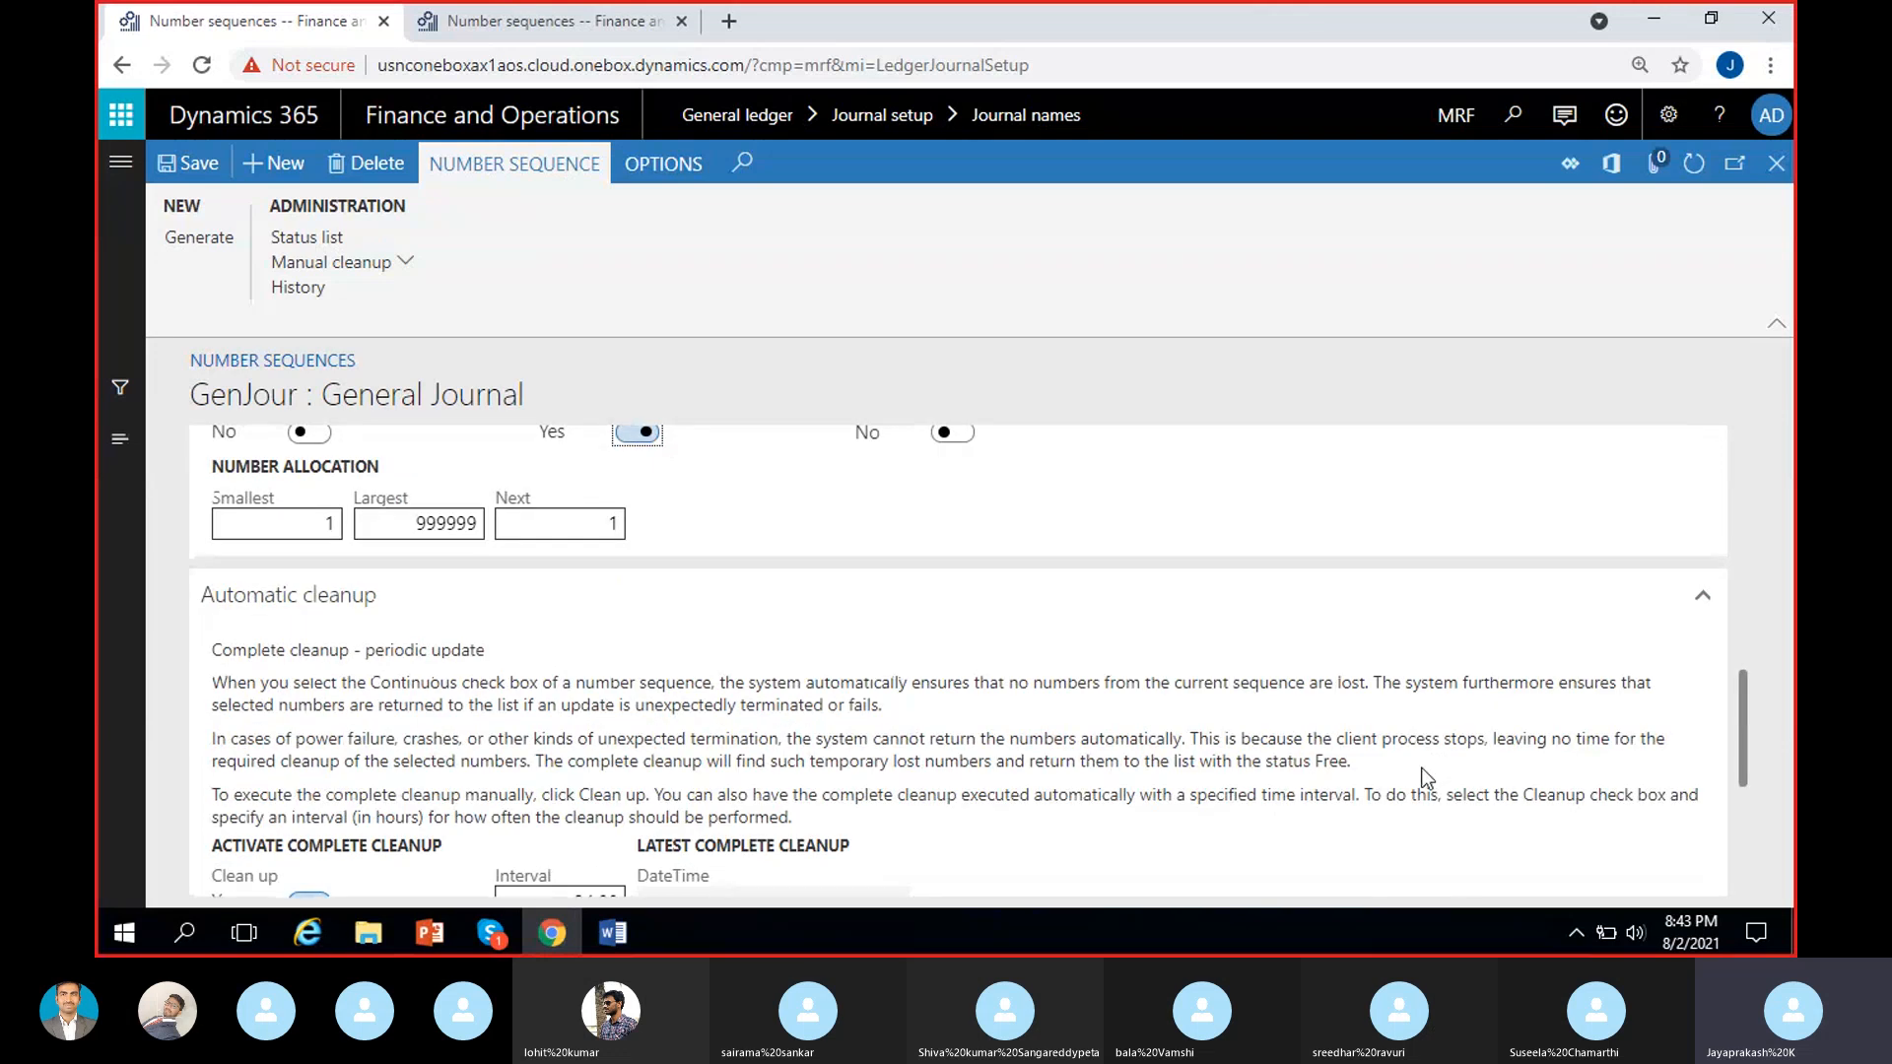
pyautogui.scroll(4, 1421, 779)
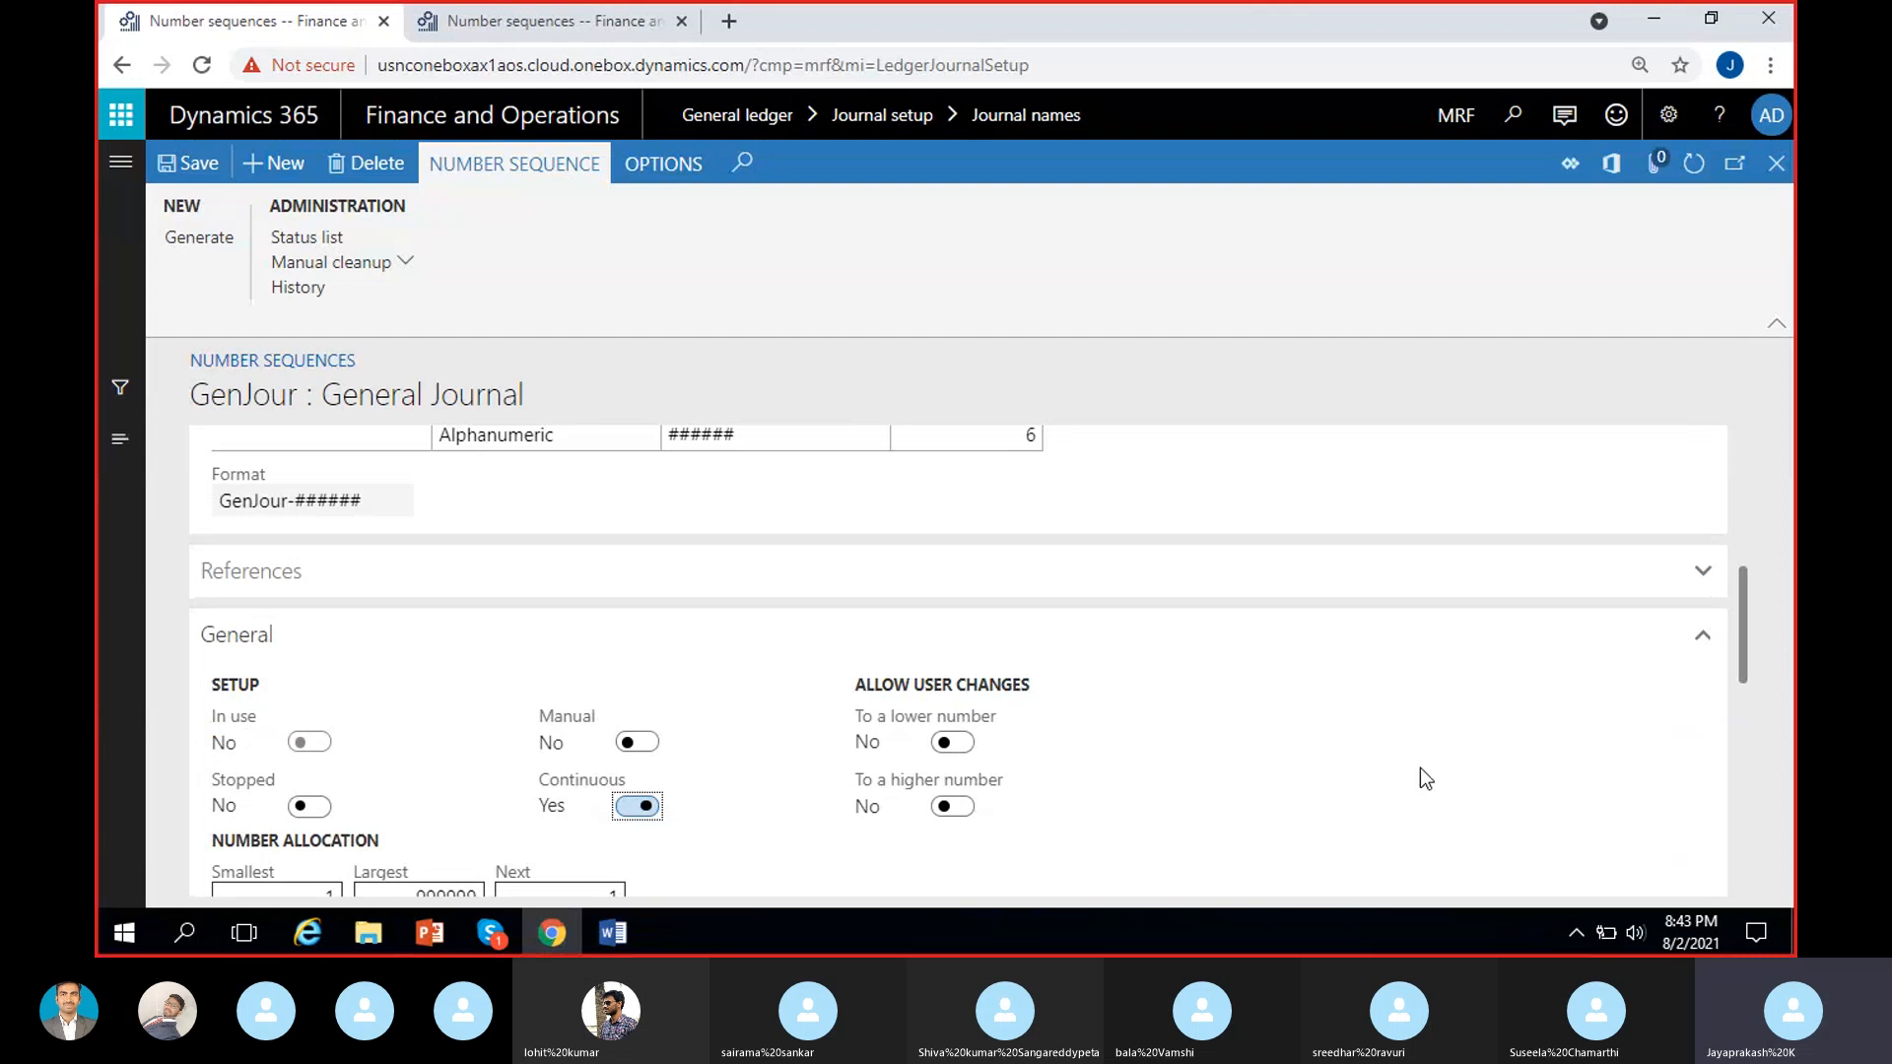
pyautogui.scroll(5, 1421, 769)
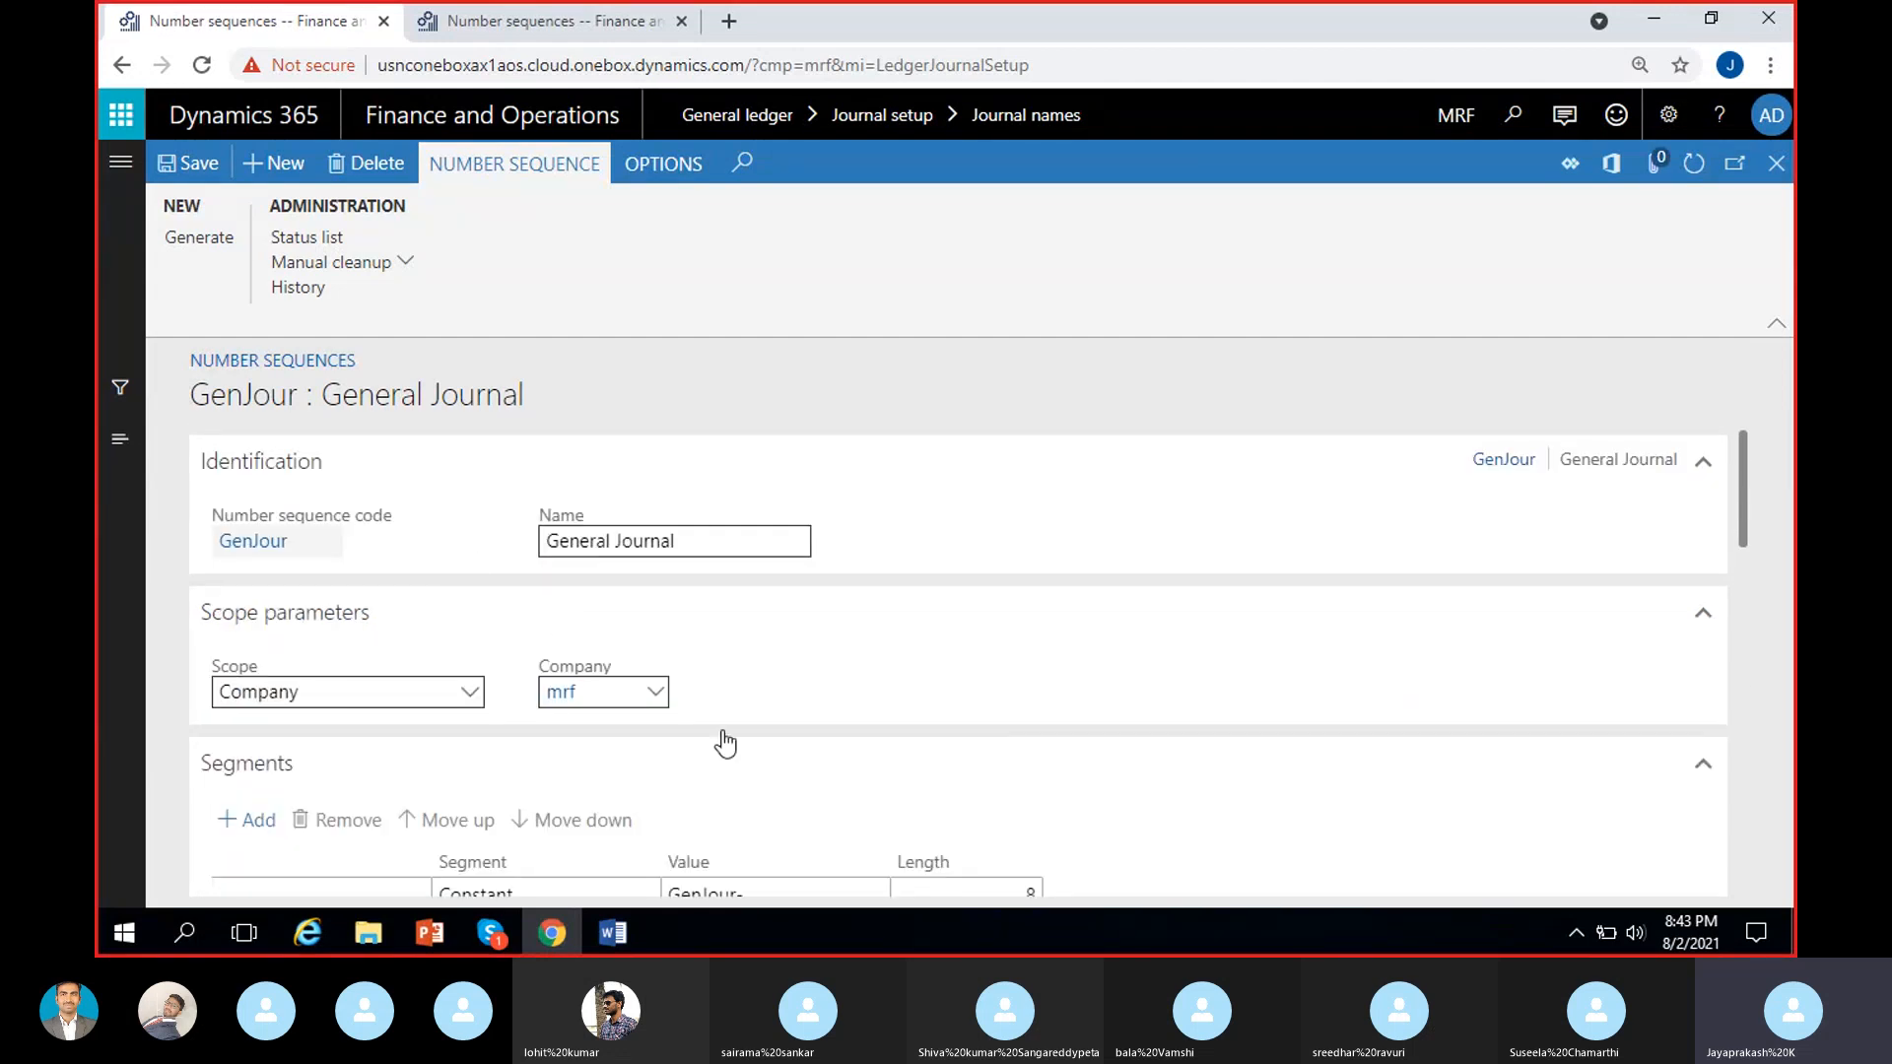
pyautogui.scroll(-1, 724, 754)
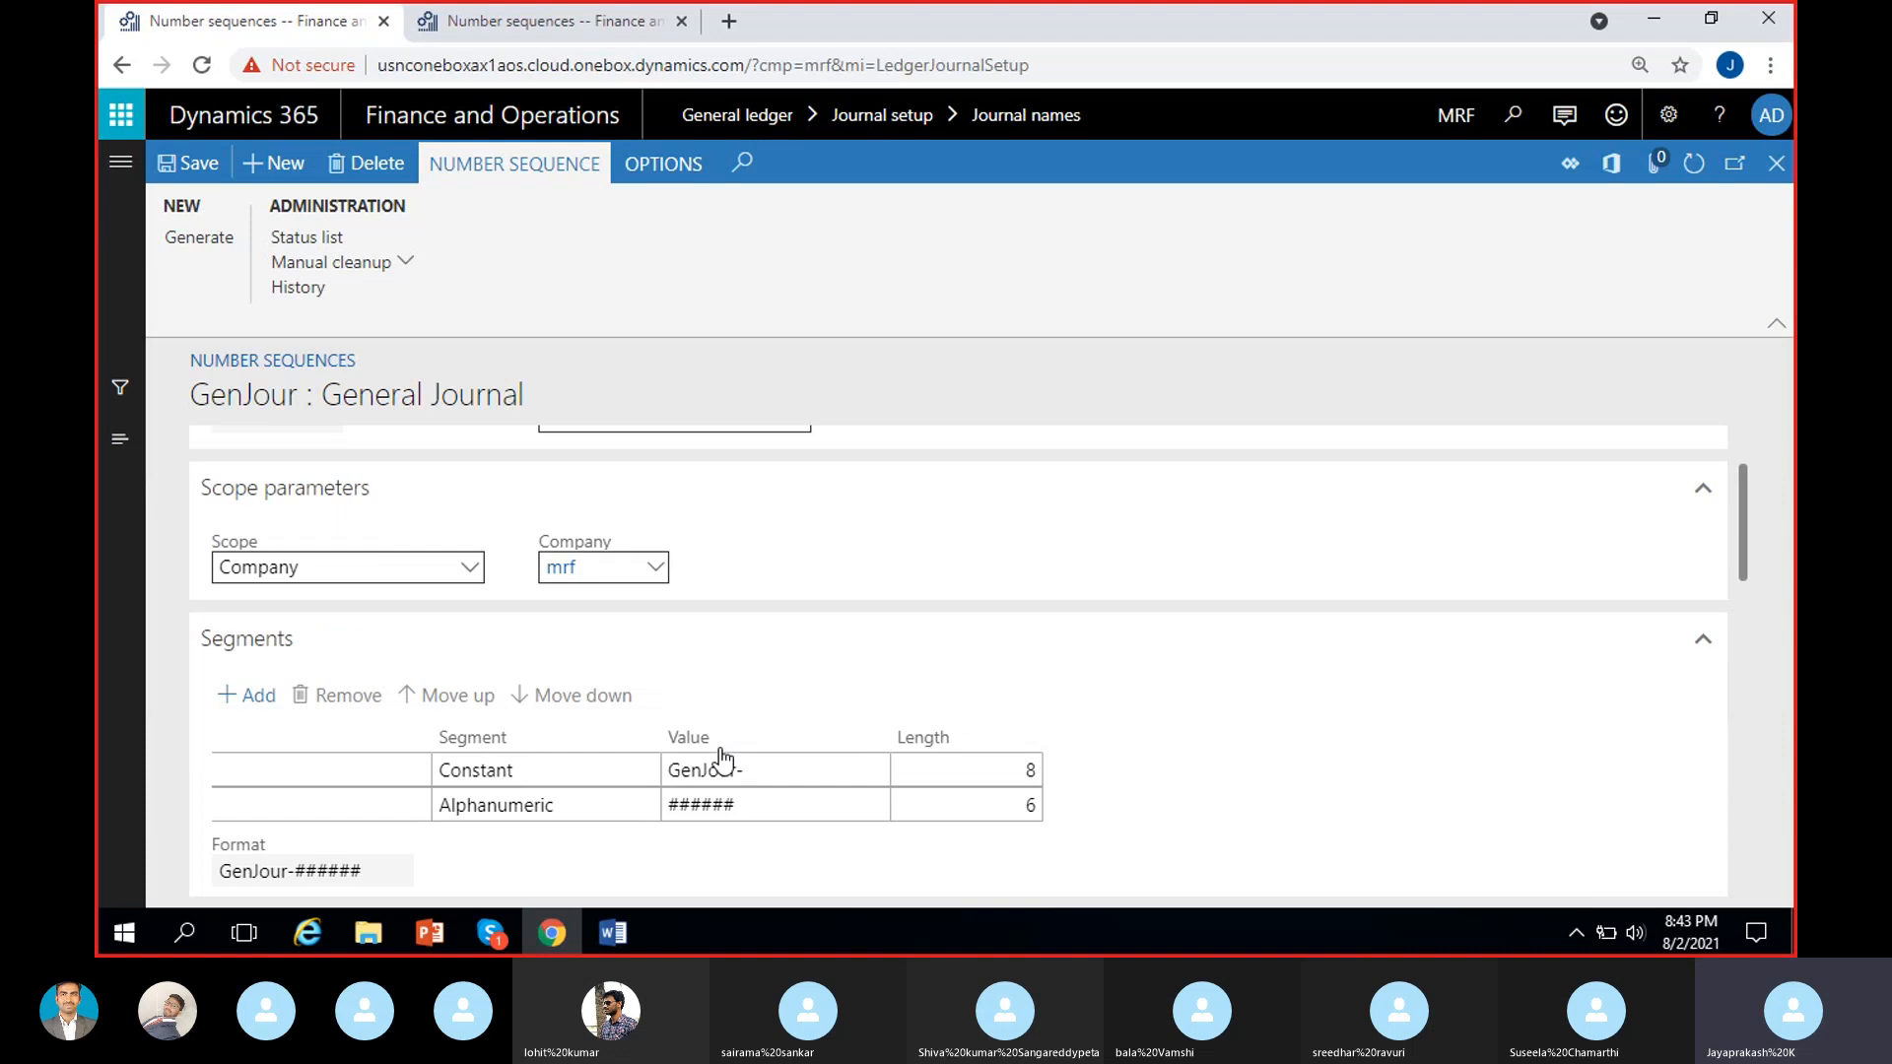
pyautogui.scroll(-3, 1147, 775)
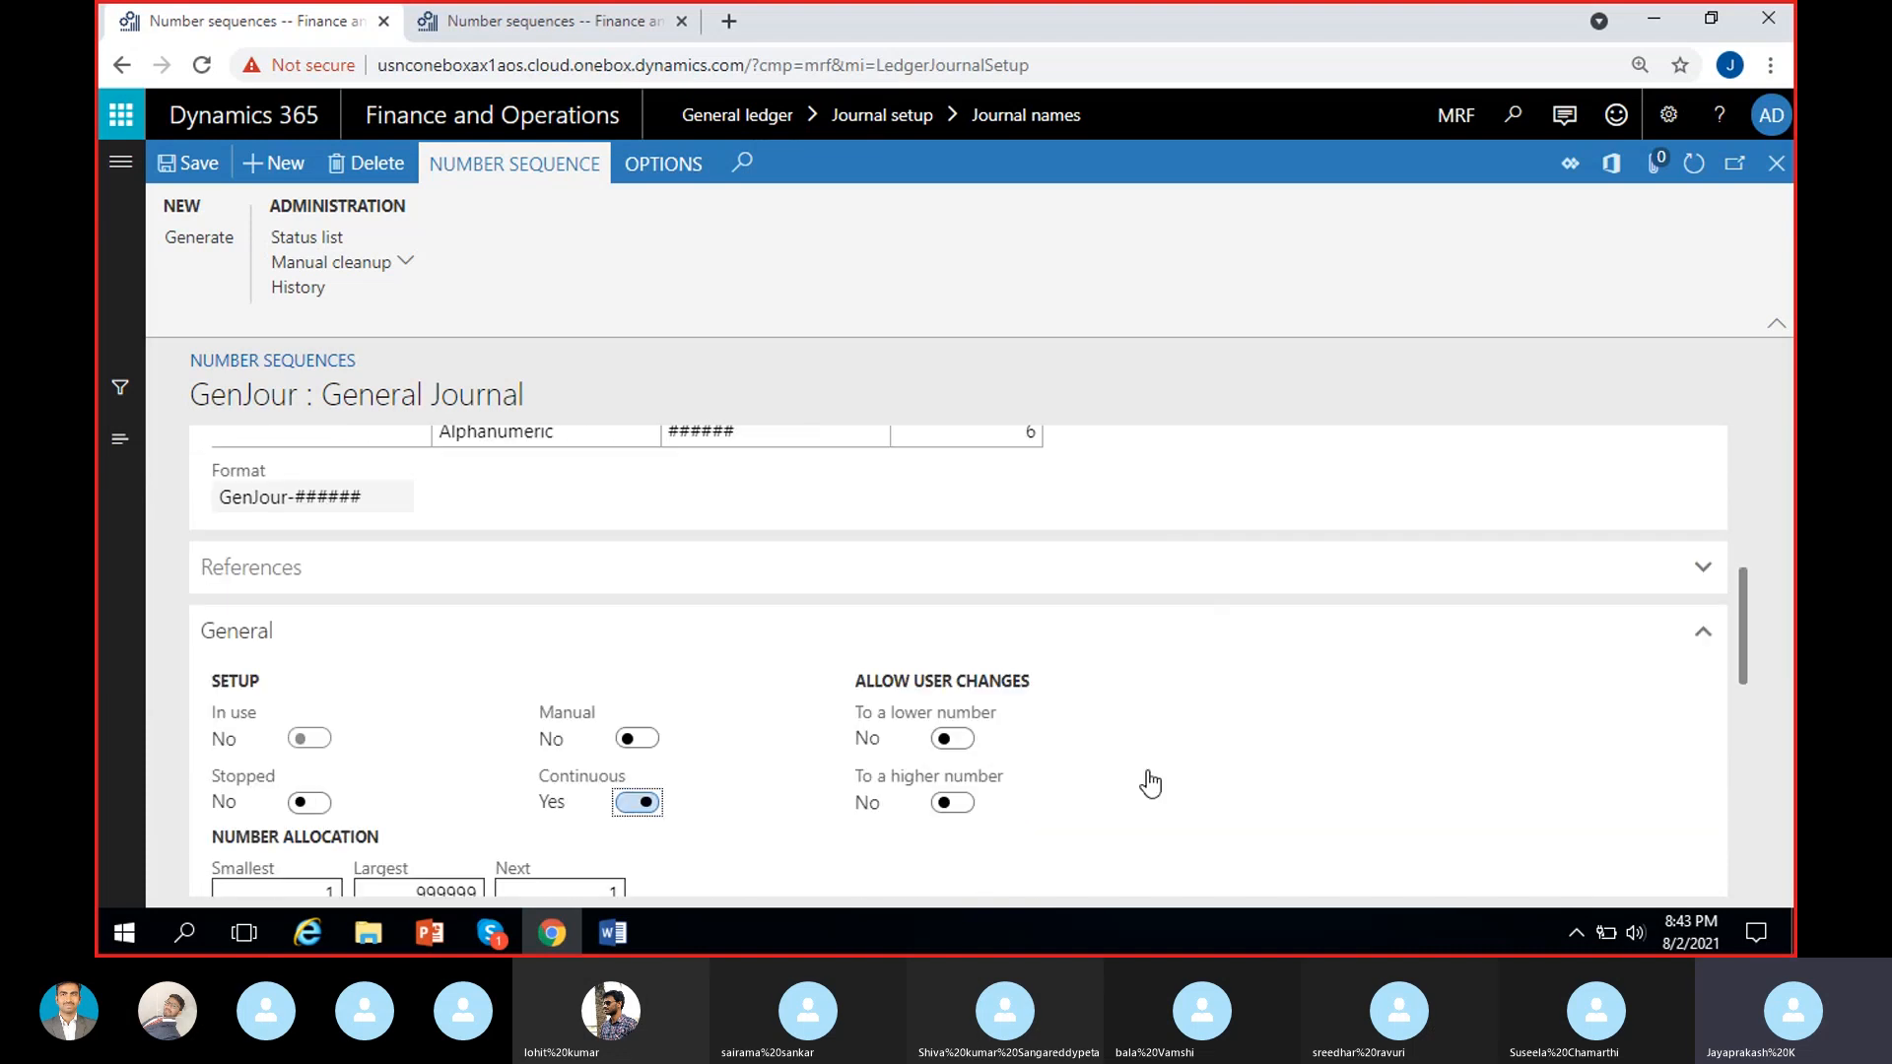
pyautogui.scroll(-1, 710, 828)
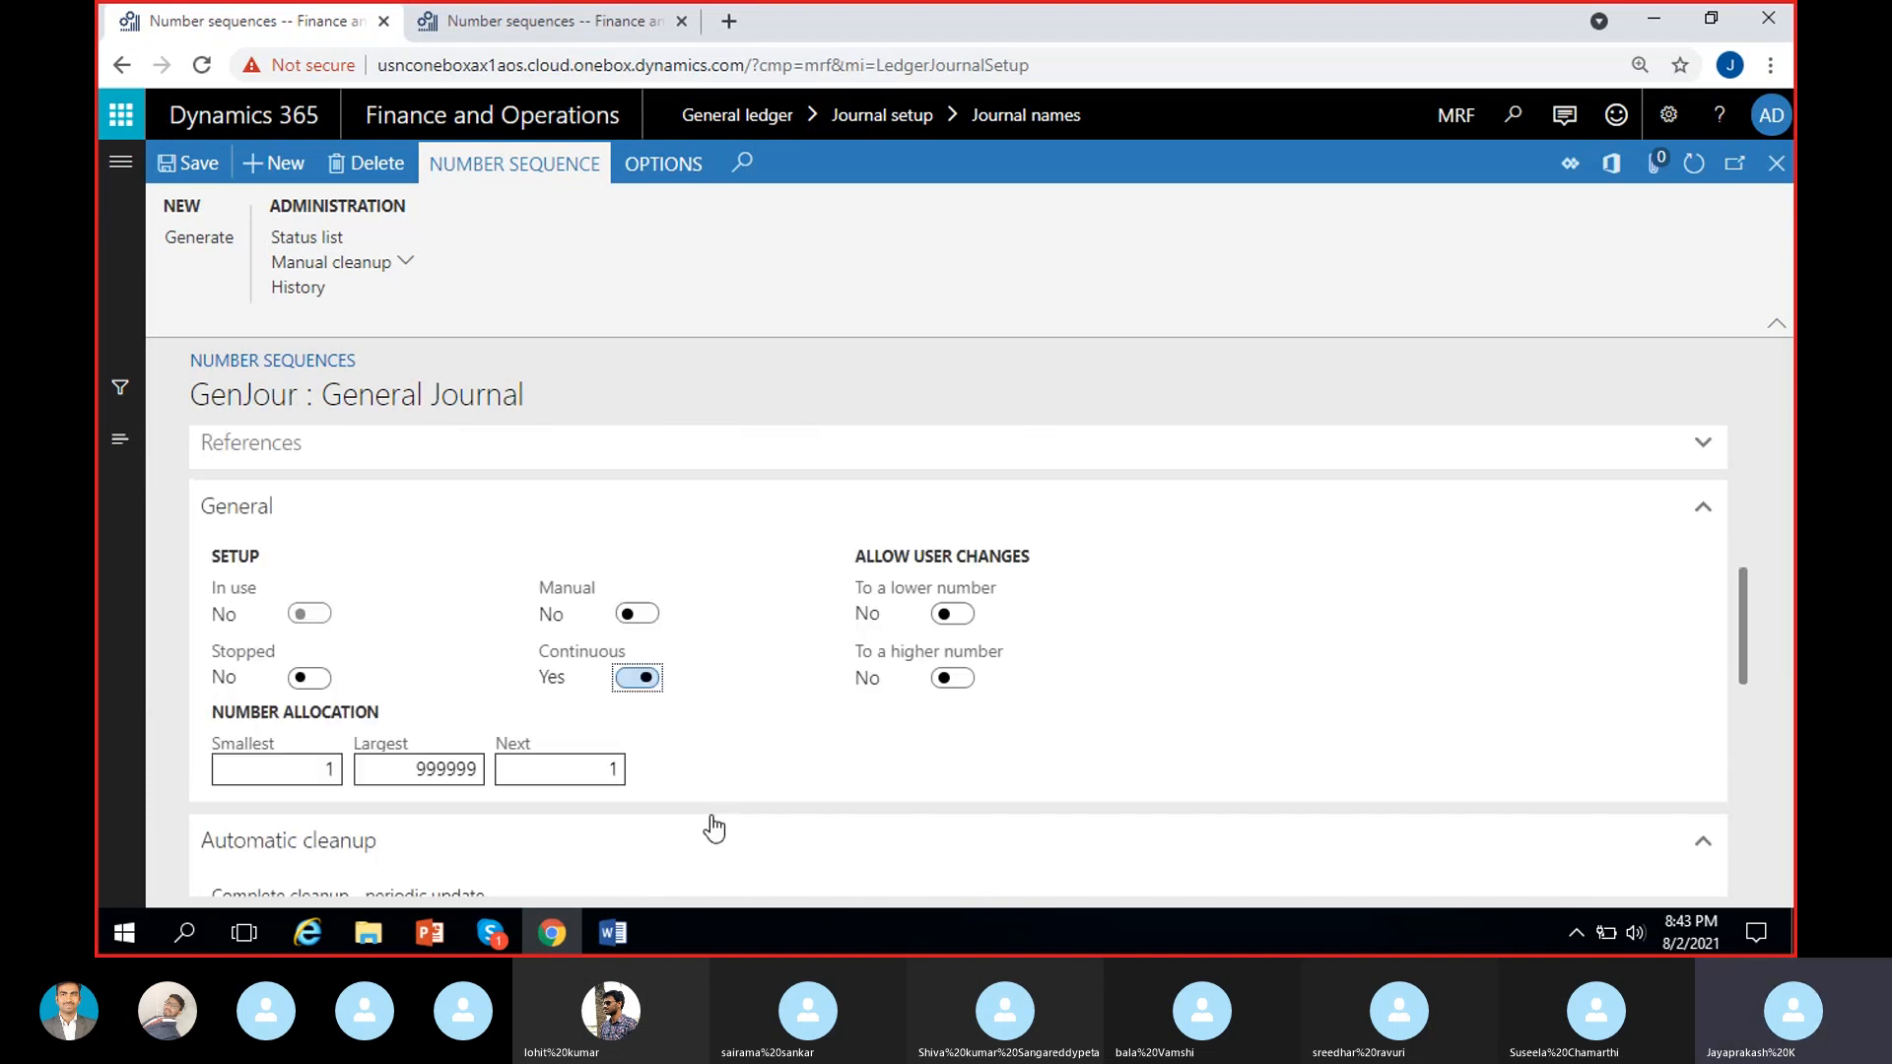
pyautogui.scroll(-2, 837, 793)
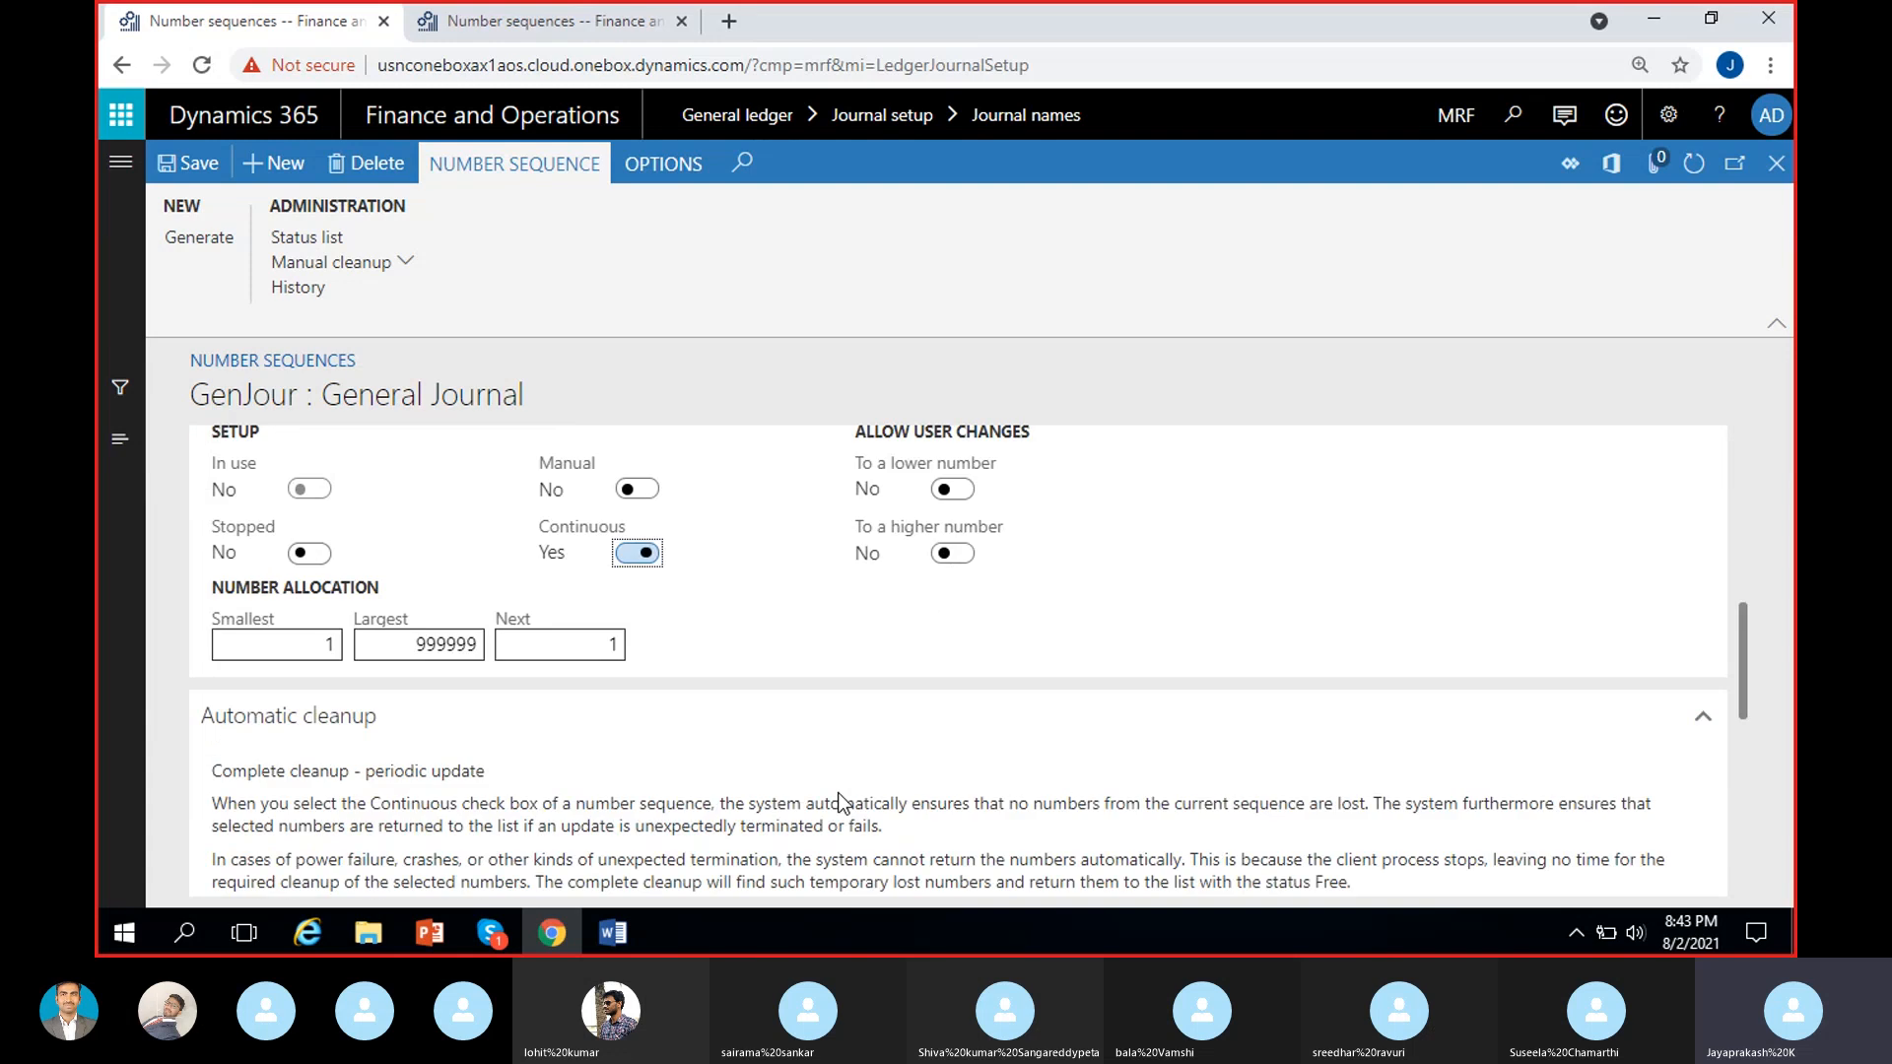
# Save the GenJour number sequence and return to the journal names form.
pyautogui.click(192, 164)
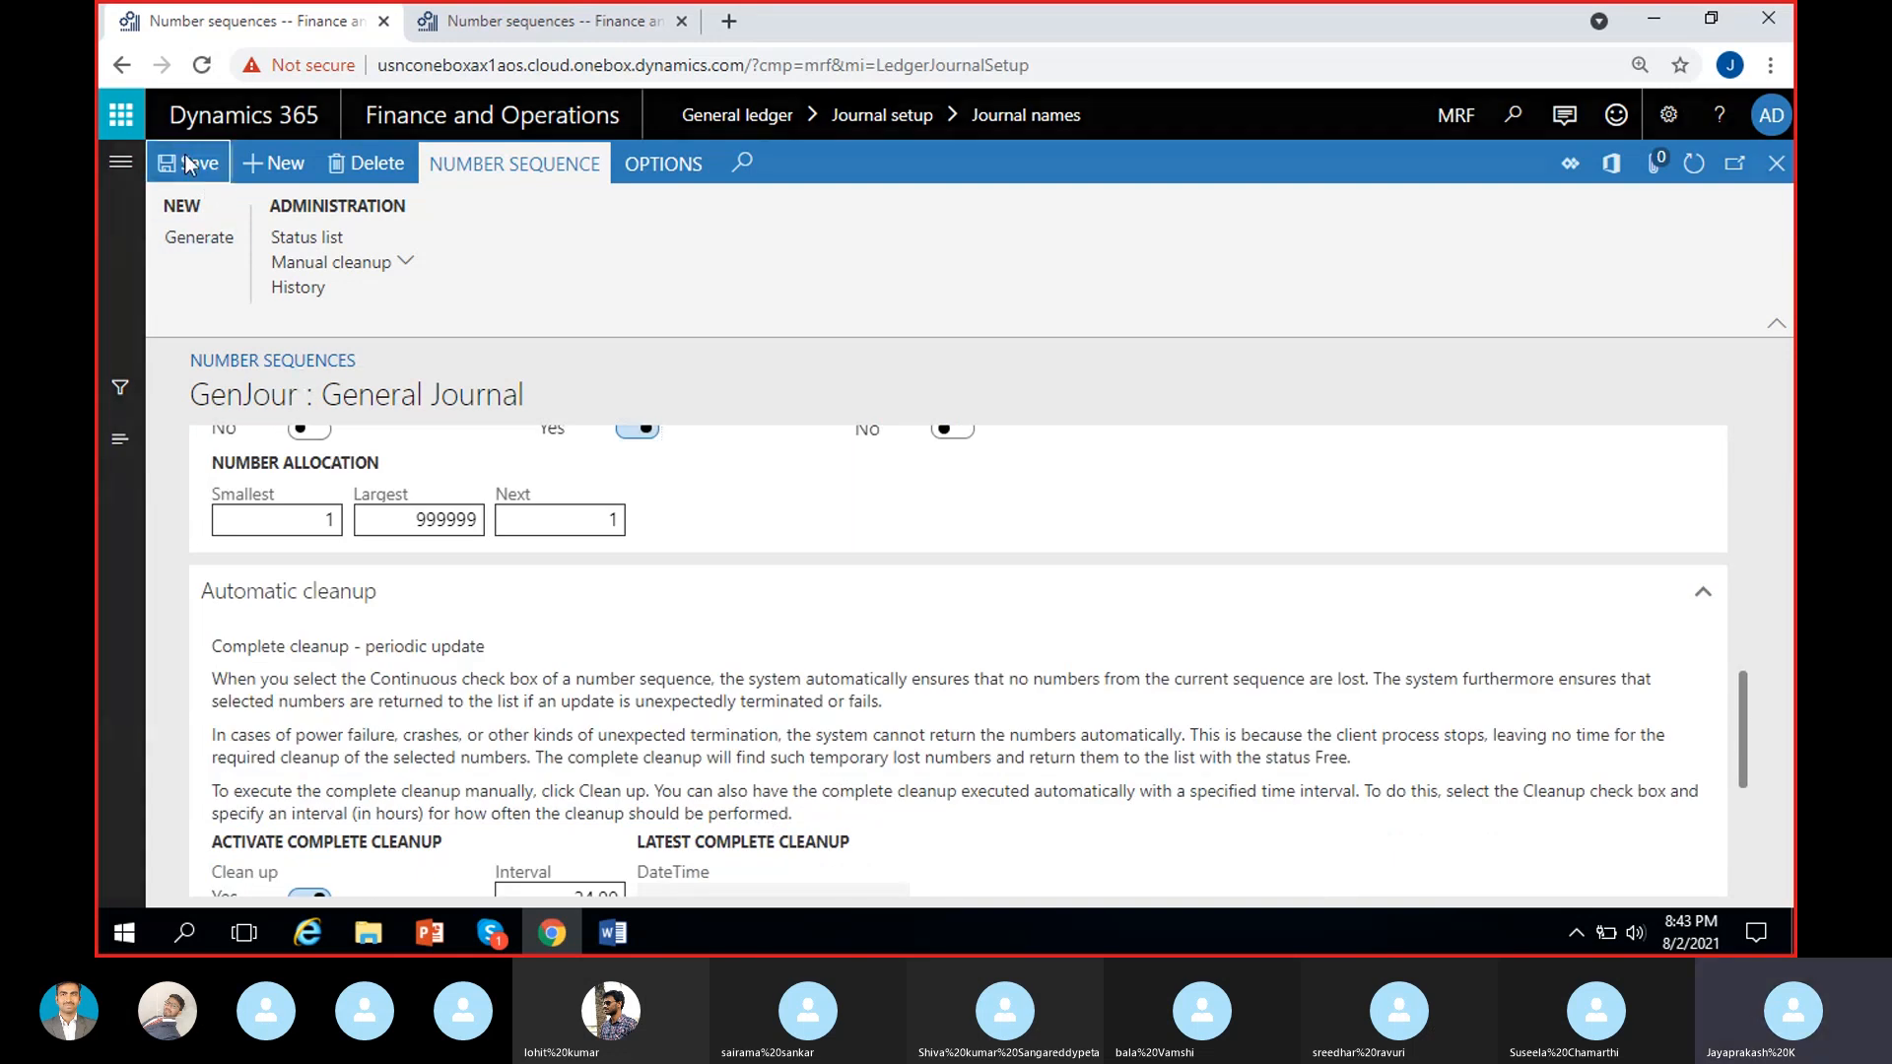
pyautogui.scroll(10, 802, 731)
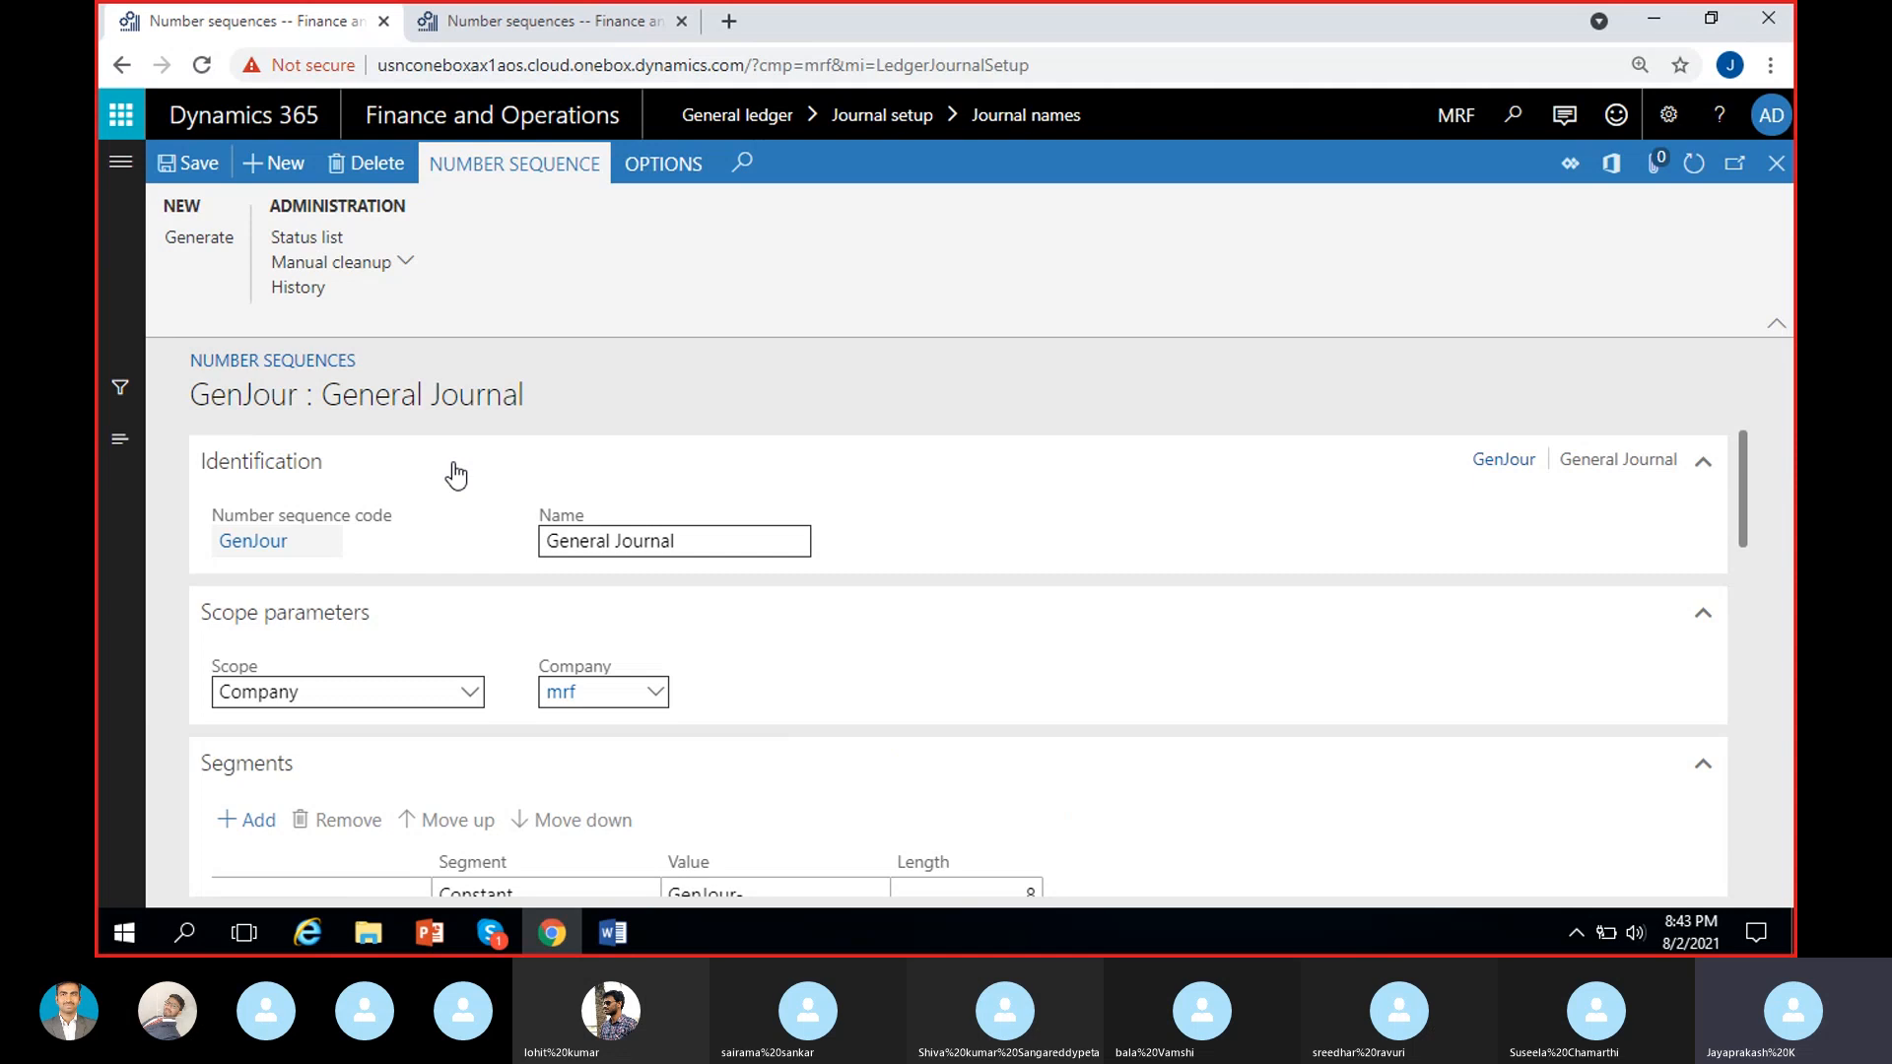
pyautogui.click(1777, 164)
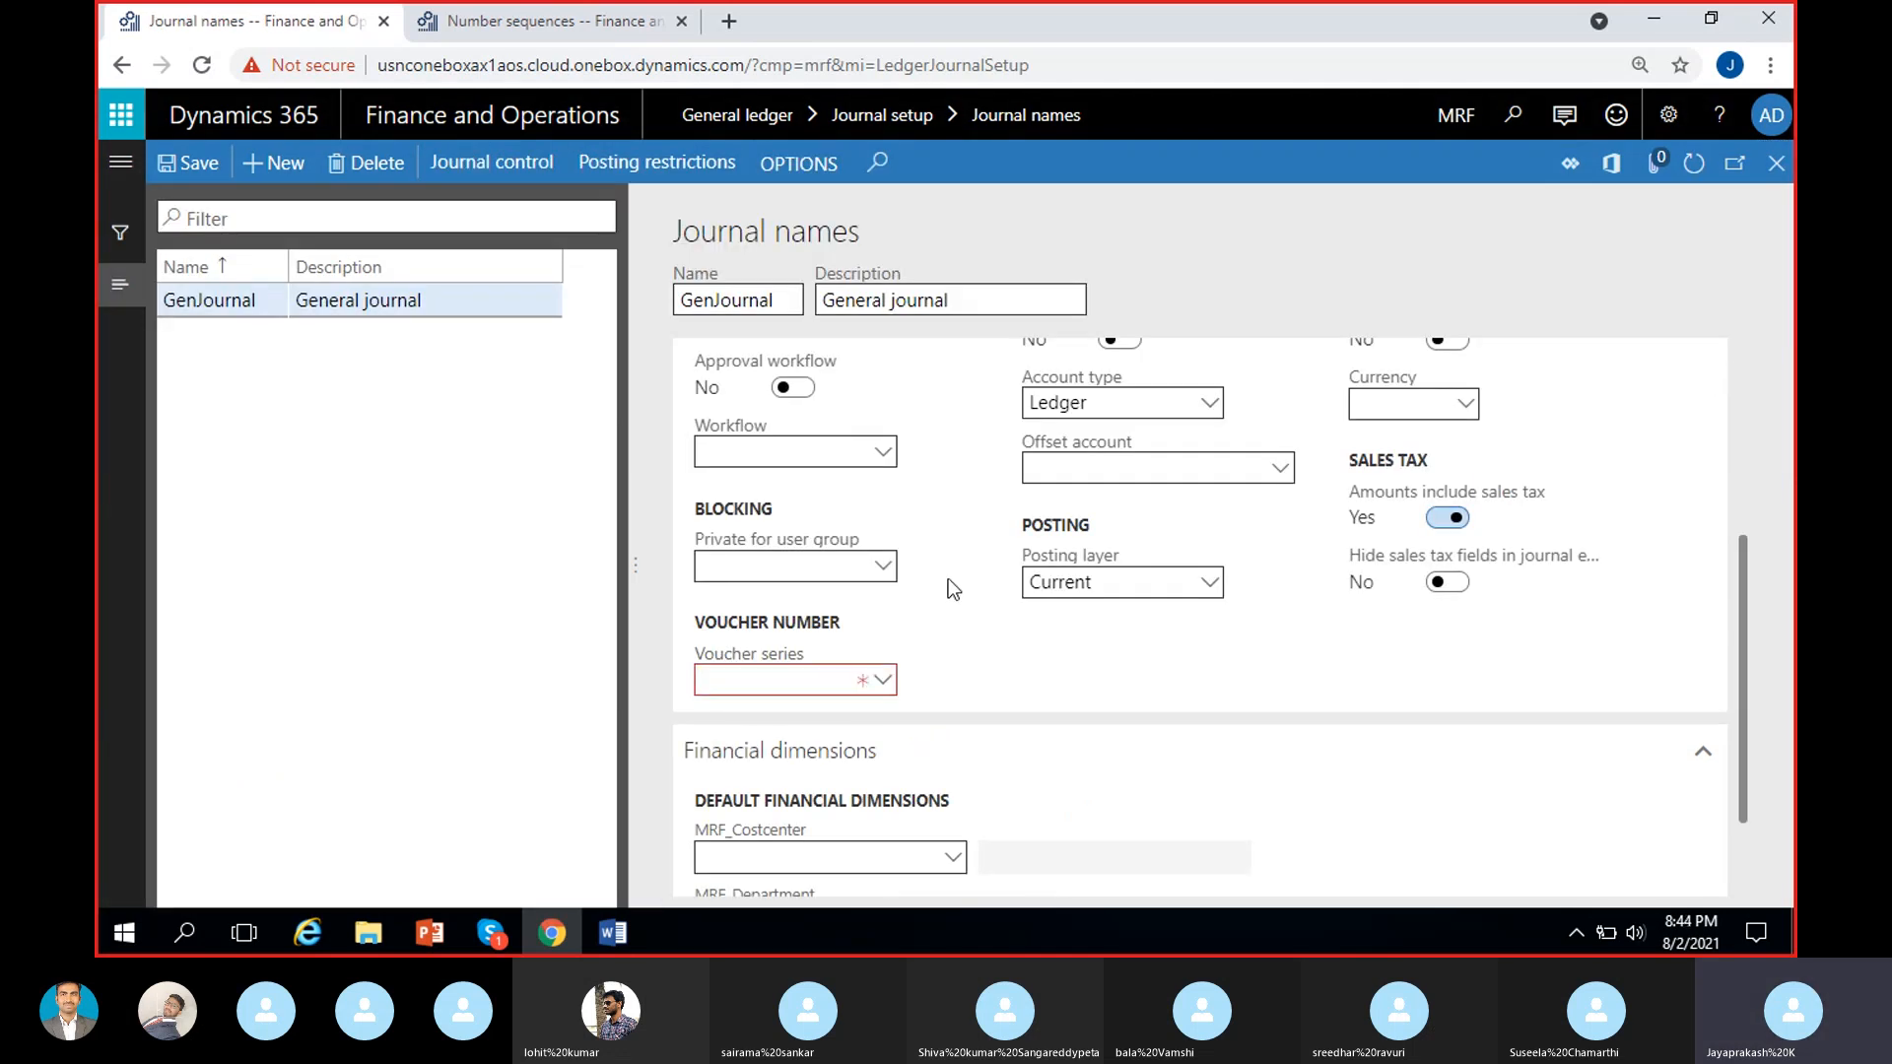
# Assign the GenJour number sequence as the voucher series of the GenJournal journal name.
pyautogui.scroll(3, 971, 641)
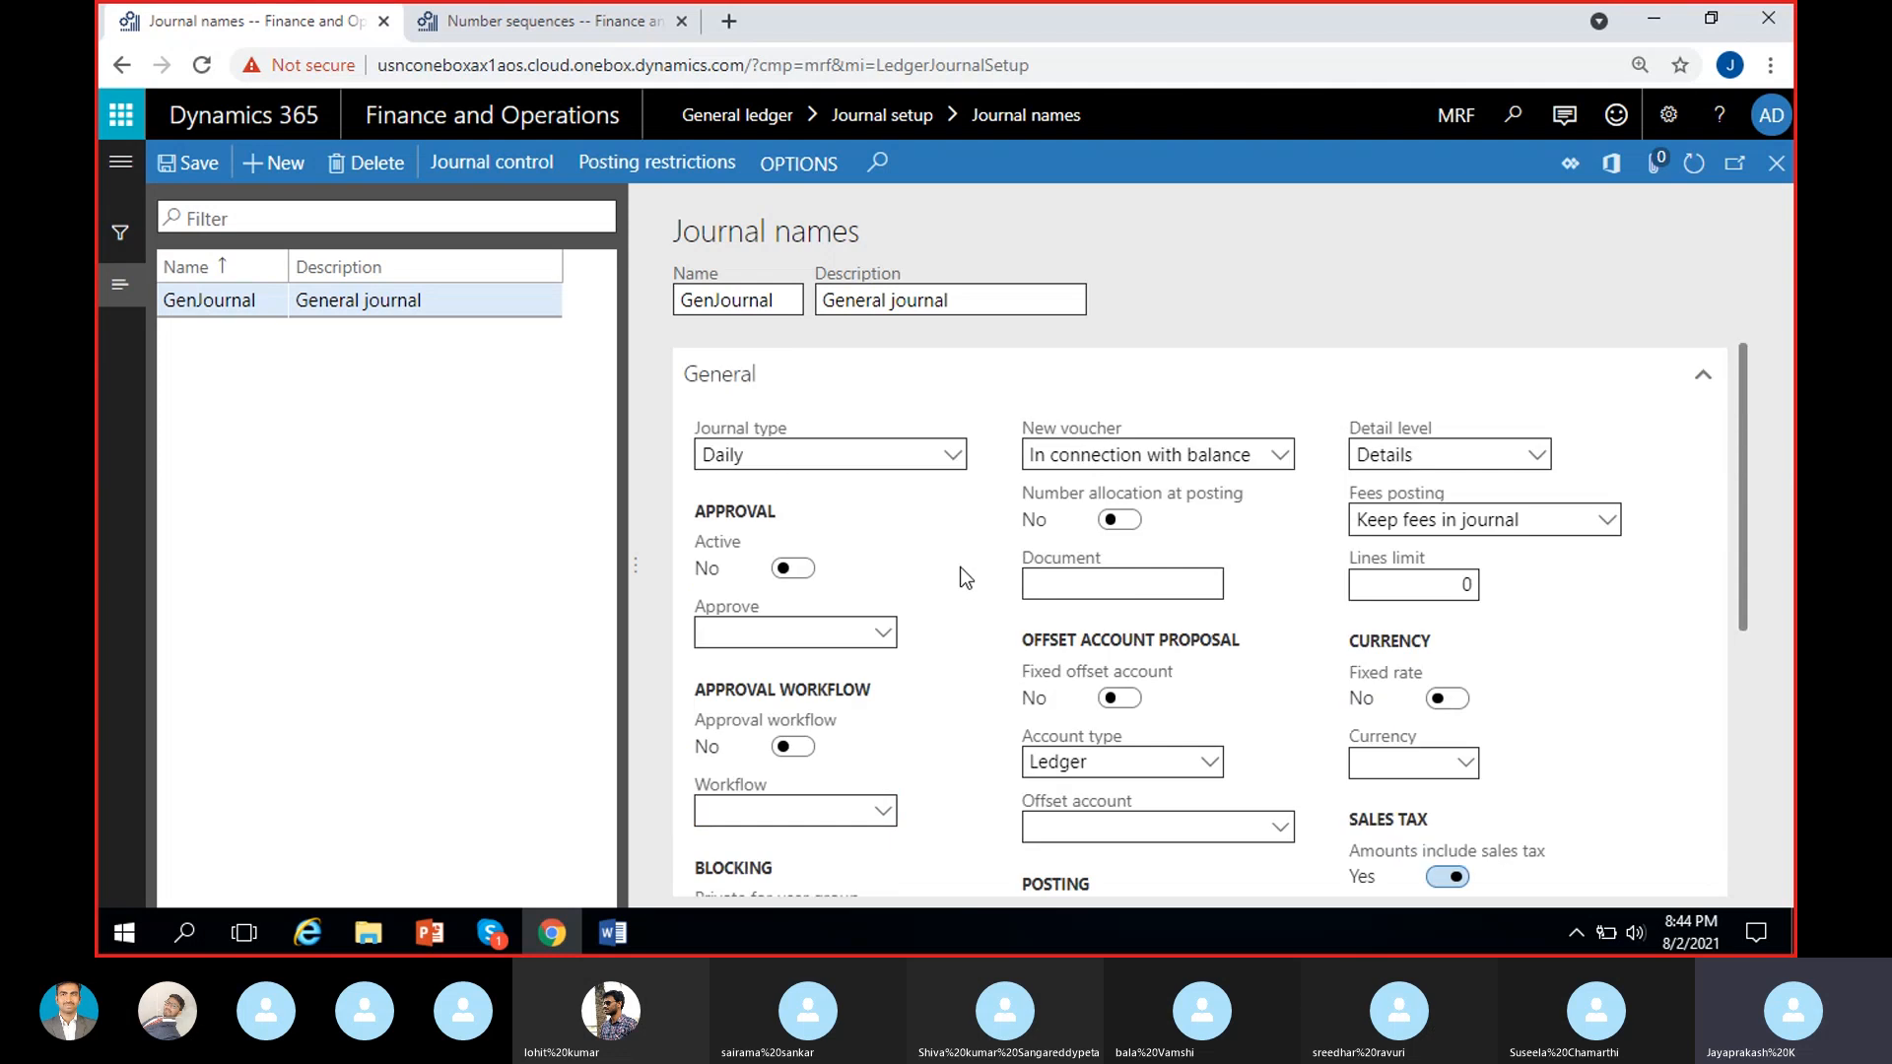
pyautogui.scroll(-3, 991, 604)
pyautogui.click(793, 786)
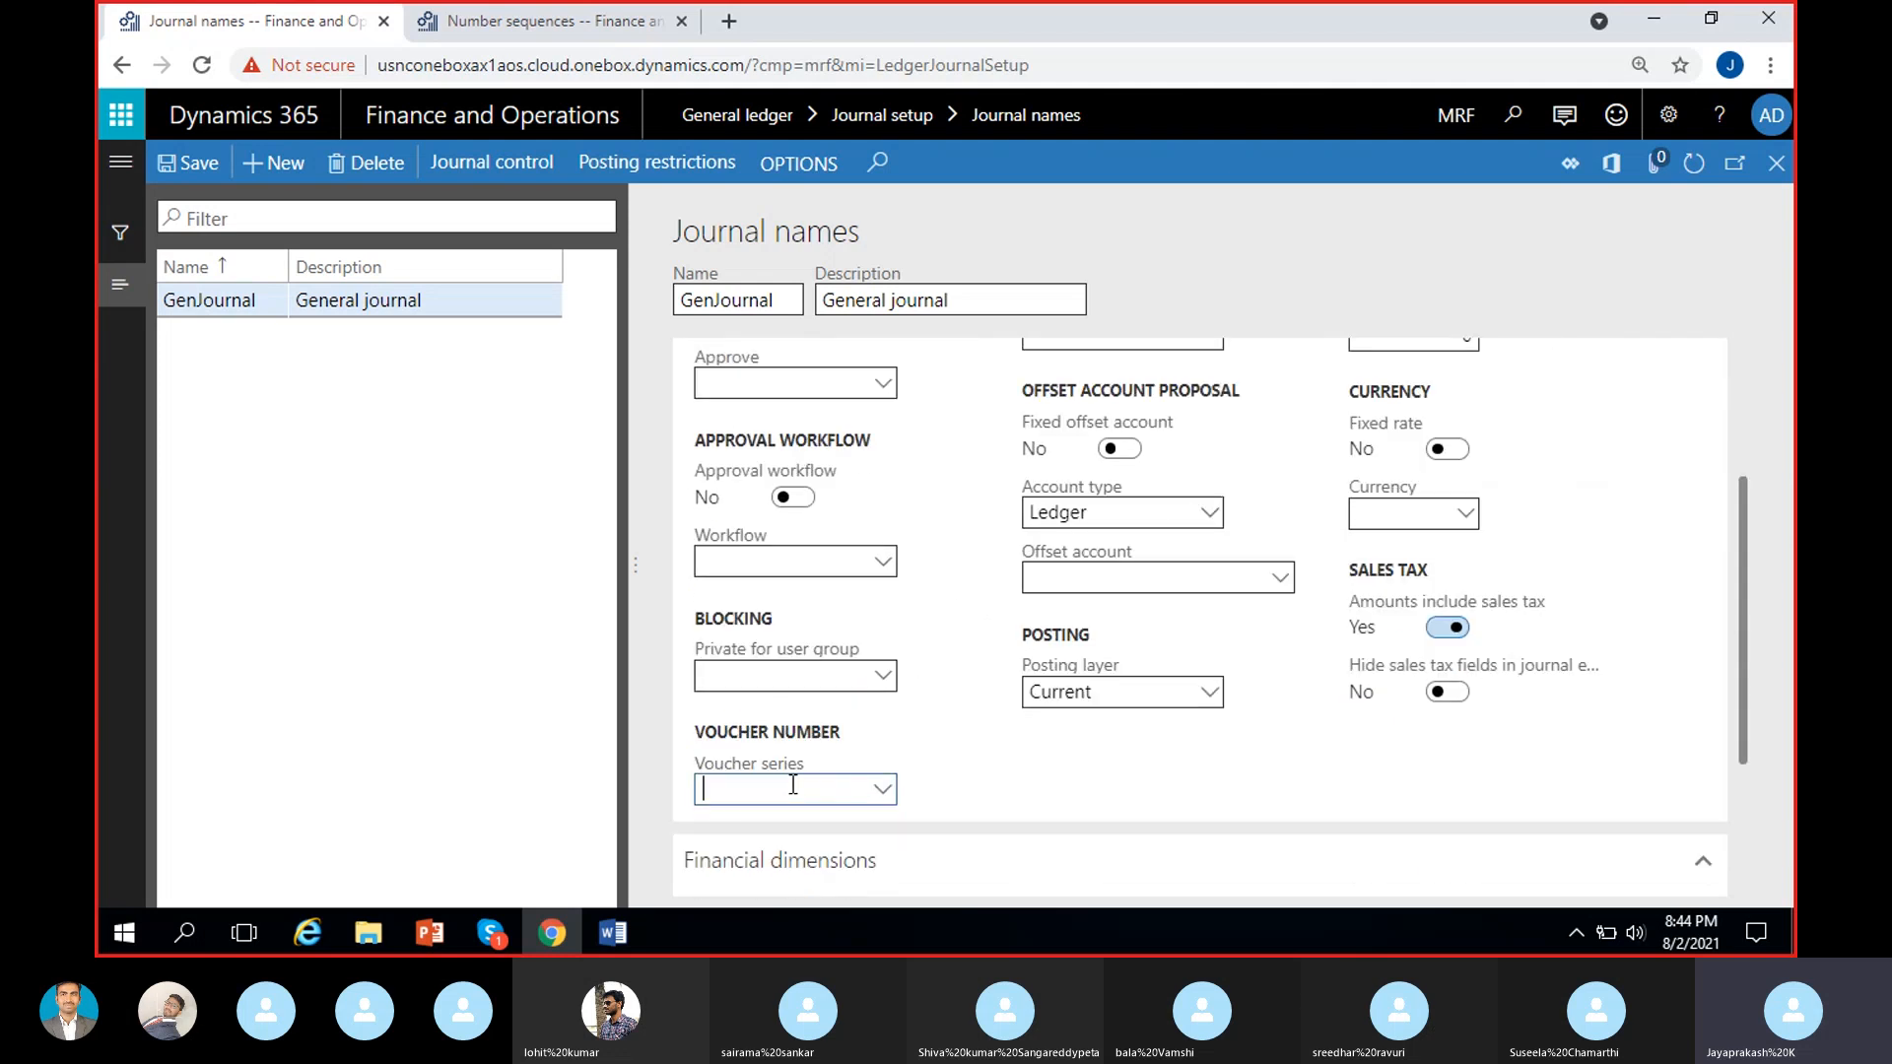
pyautogui.click(883, 792)
pyautogui.scroll(-6, 837, 684)
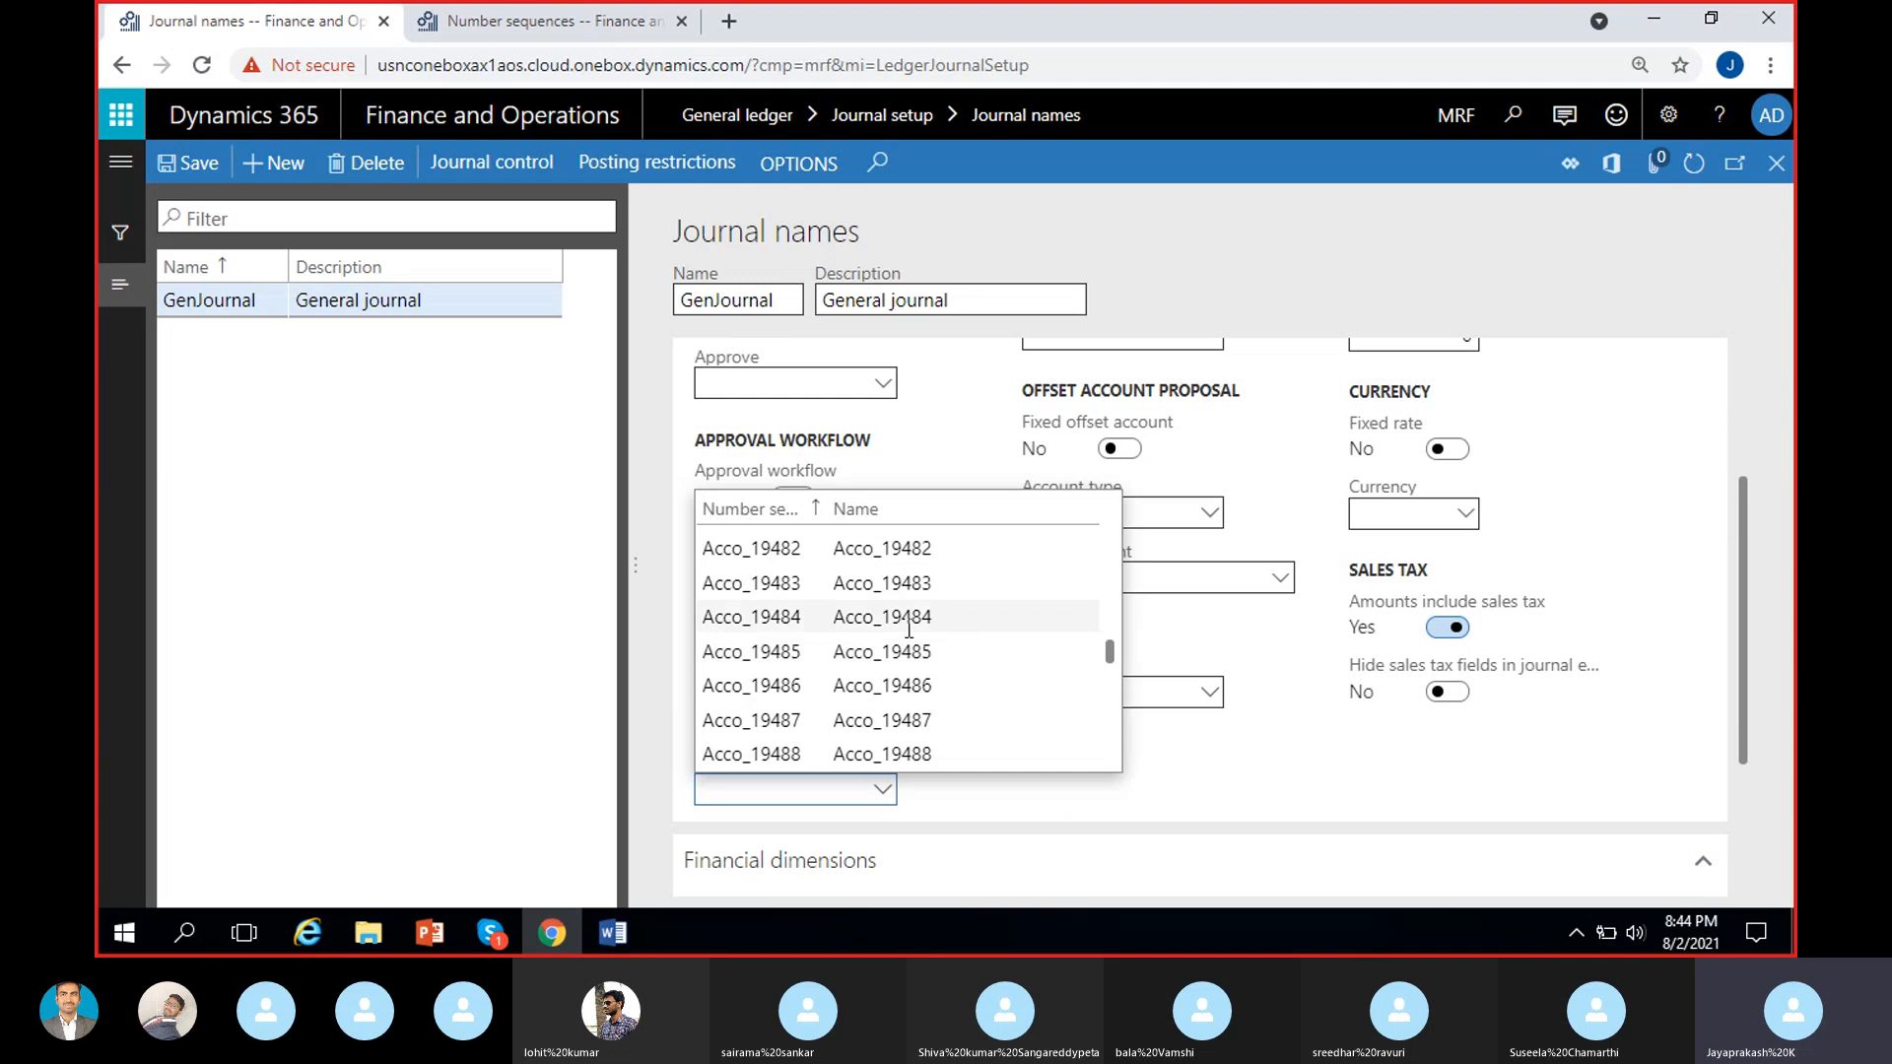
pyautogui.click(1188, 803)
pyautogui.click(829, 790)
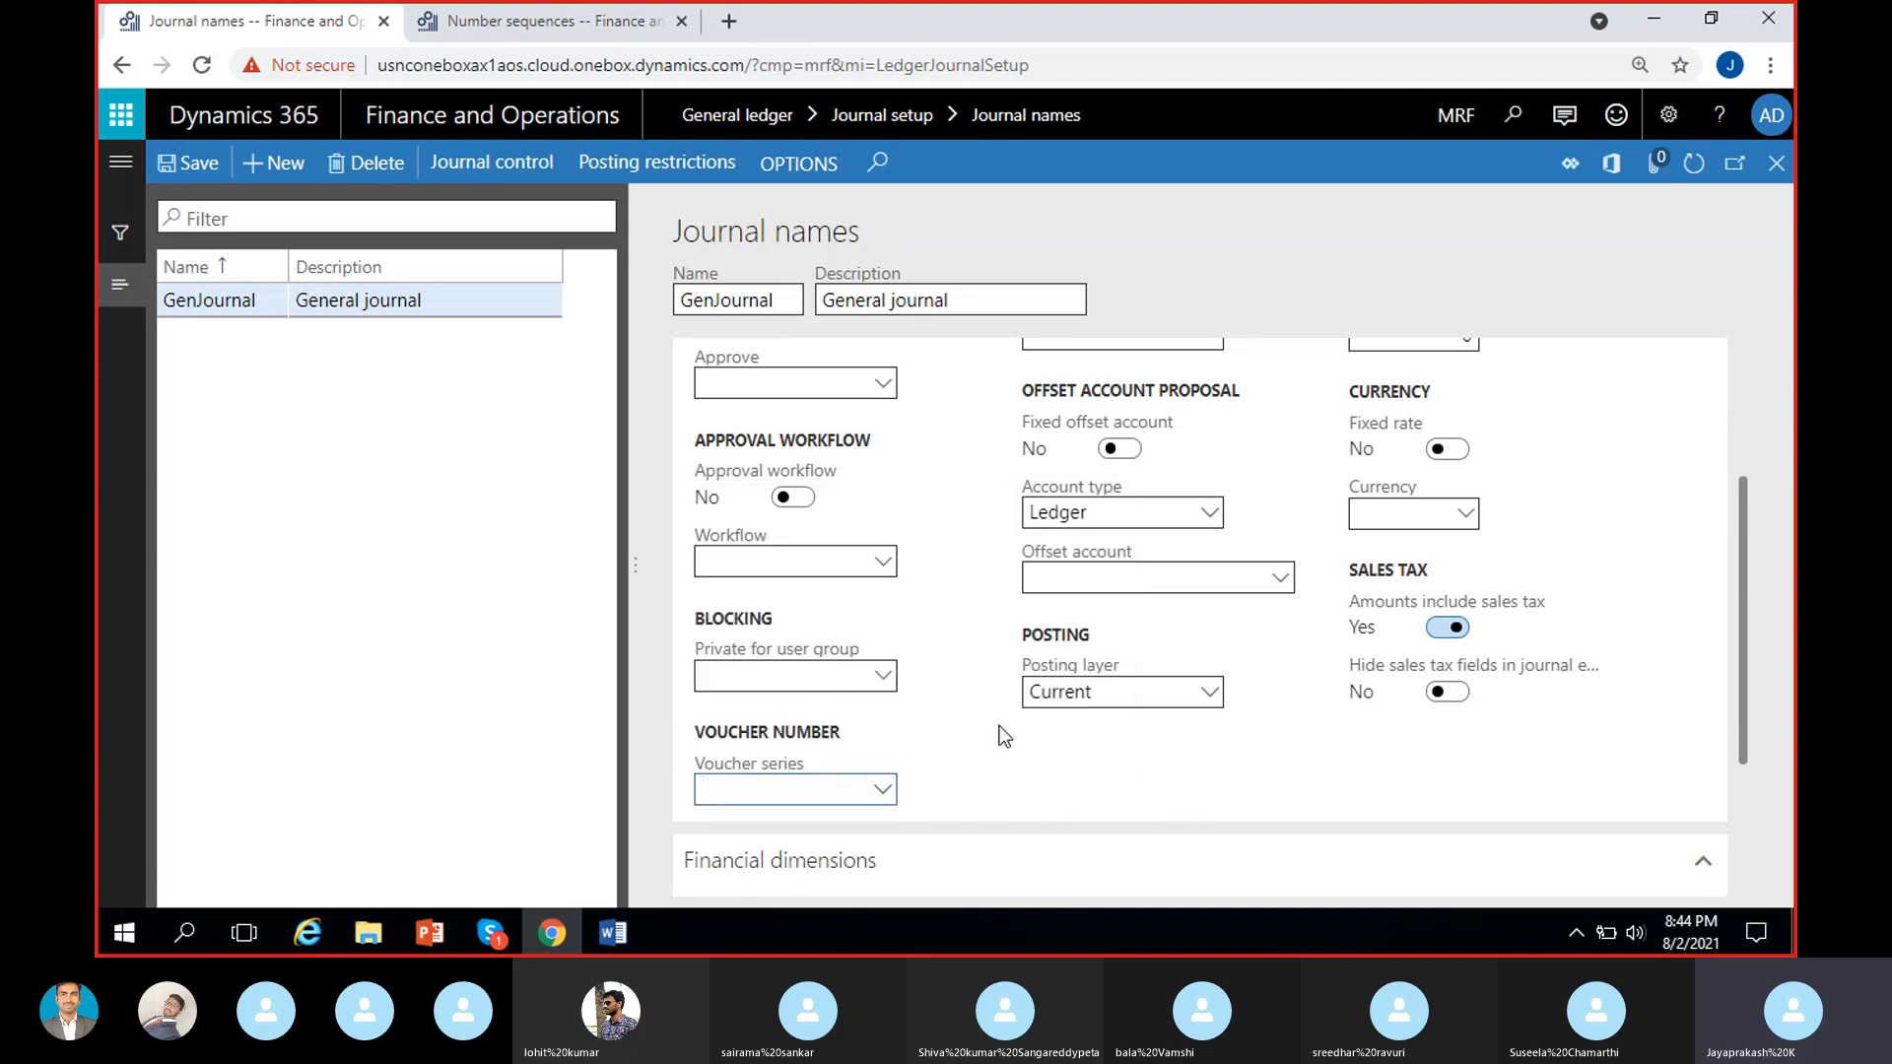
pyautogui.write('Gen')
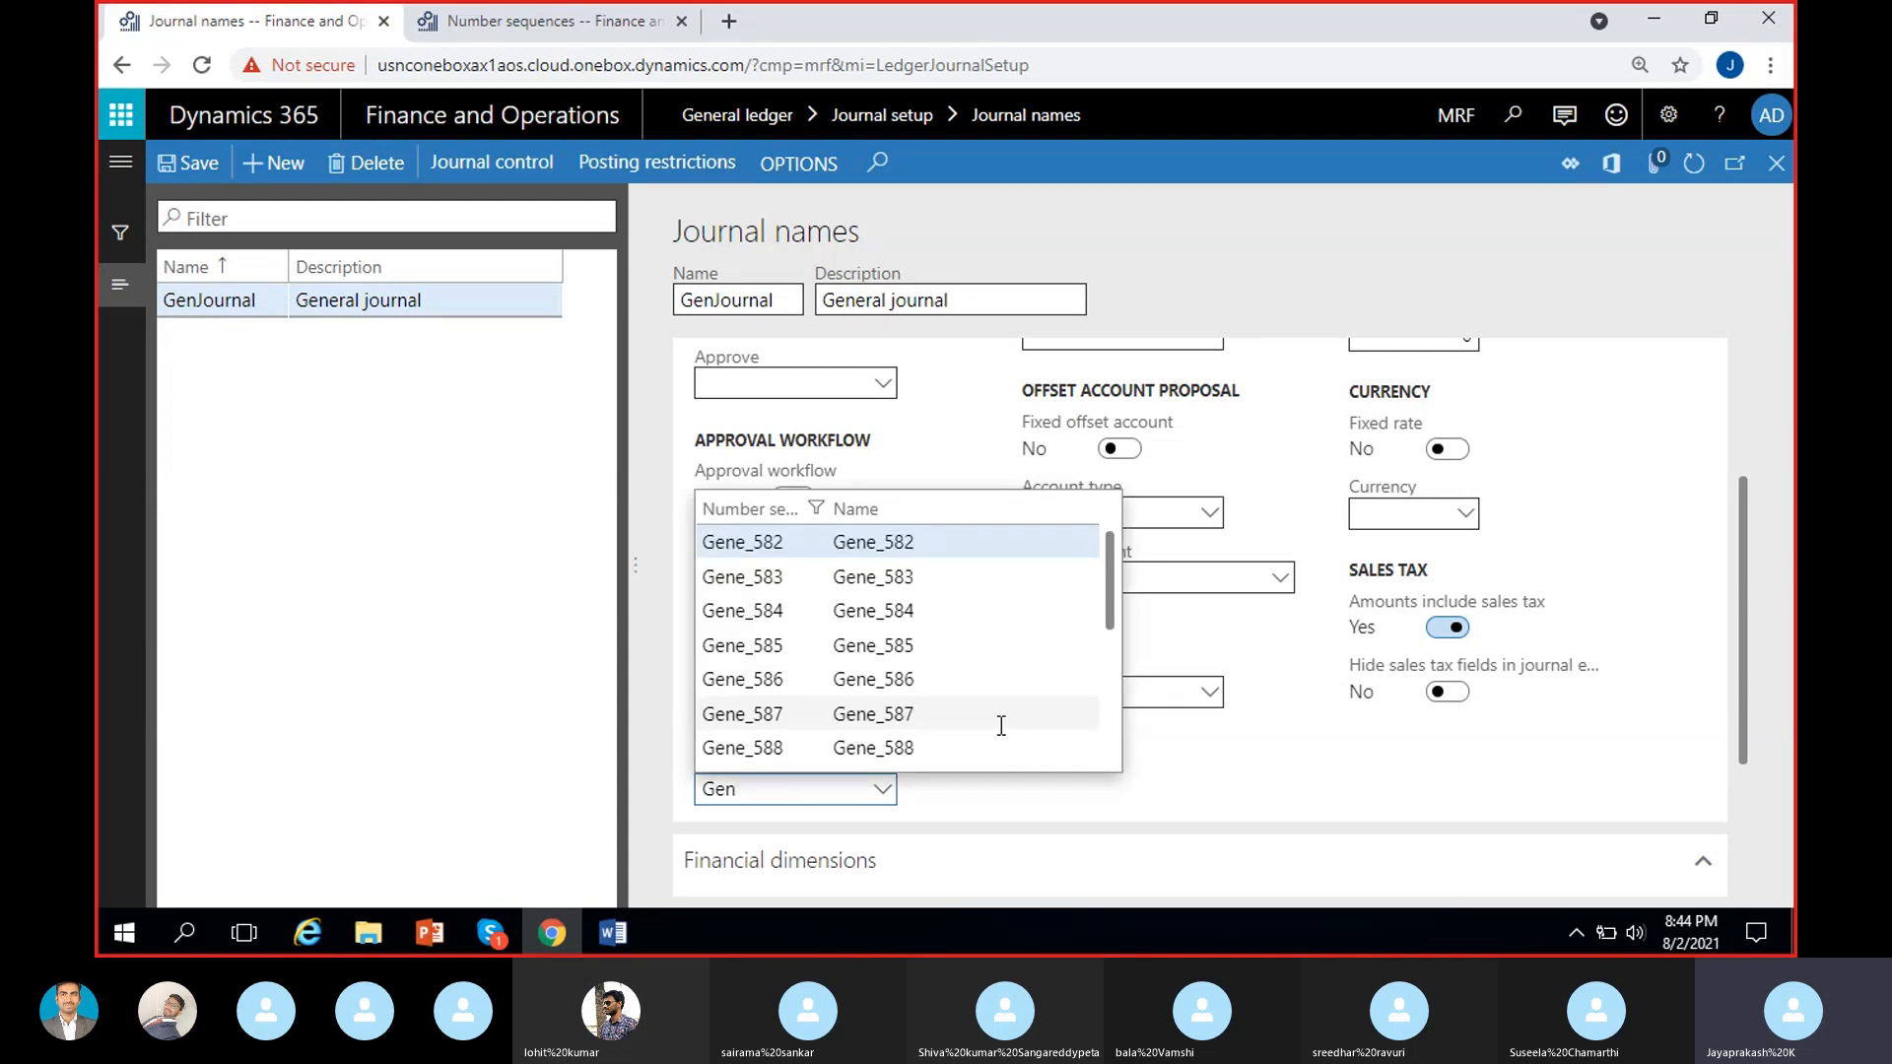
pyautogui.write('jo')
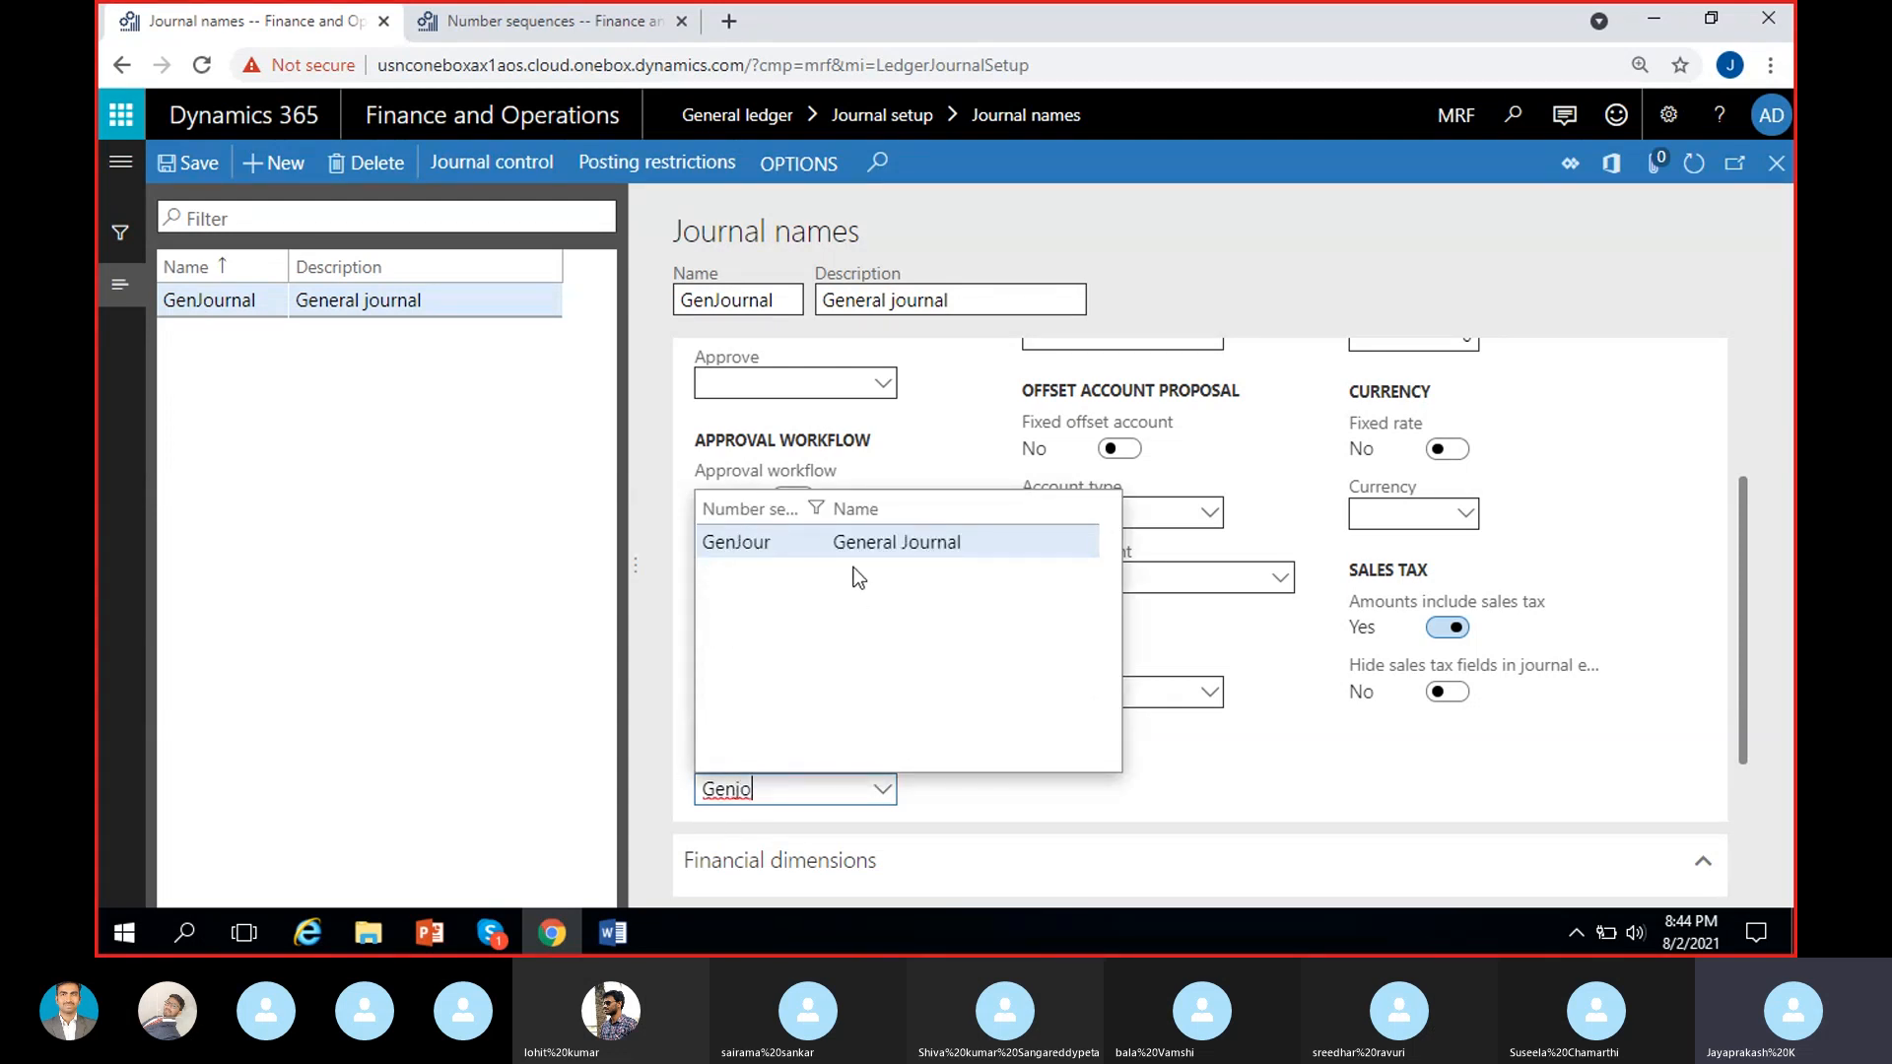
pyautogui.click(926, 544)
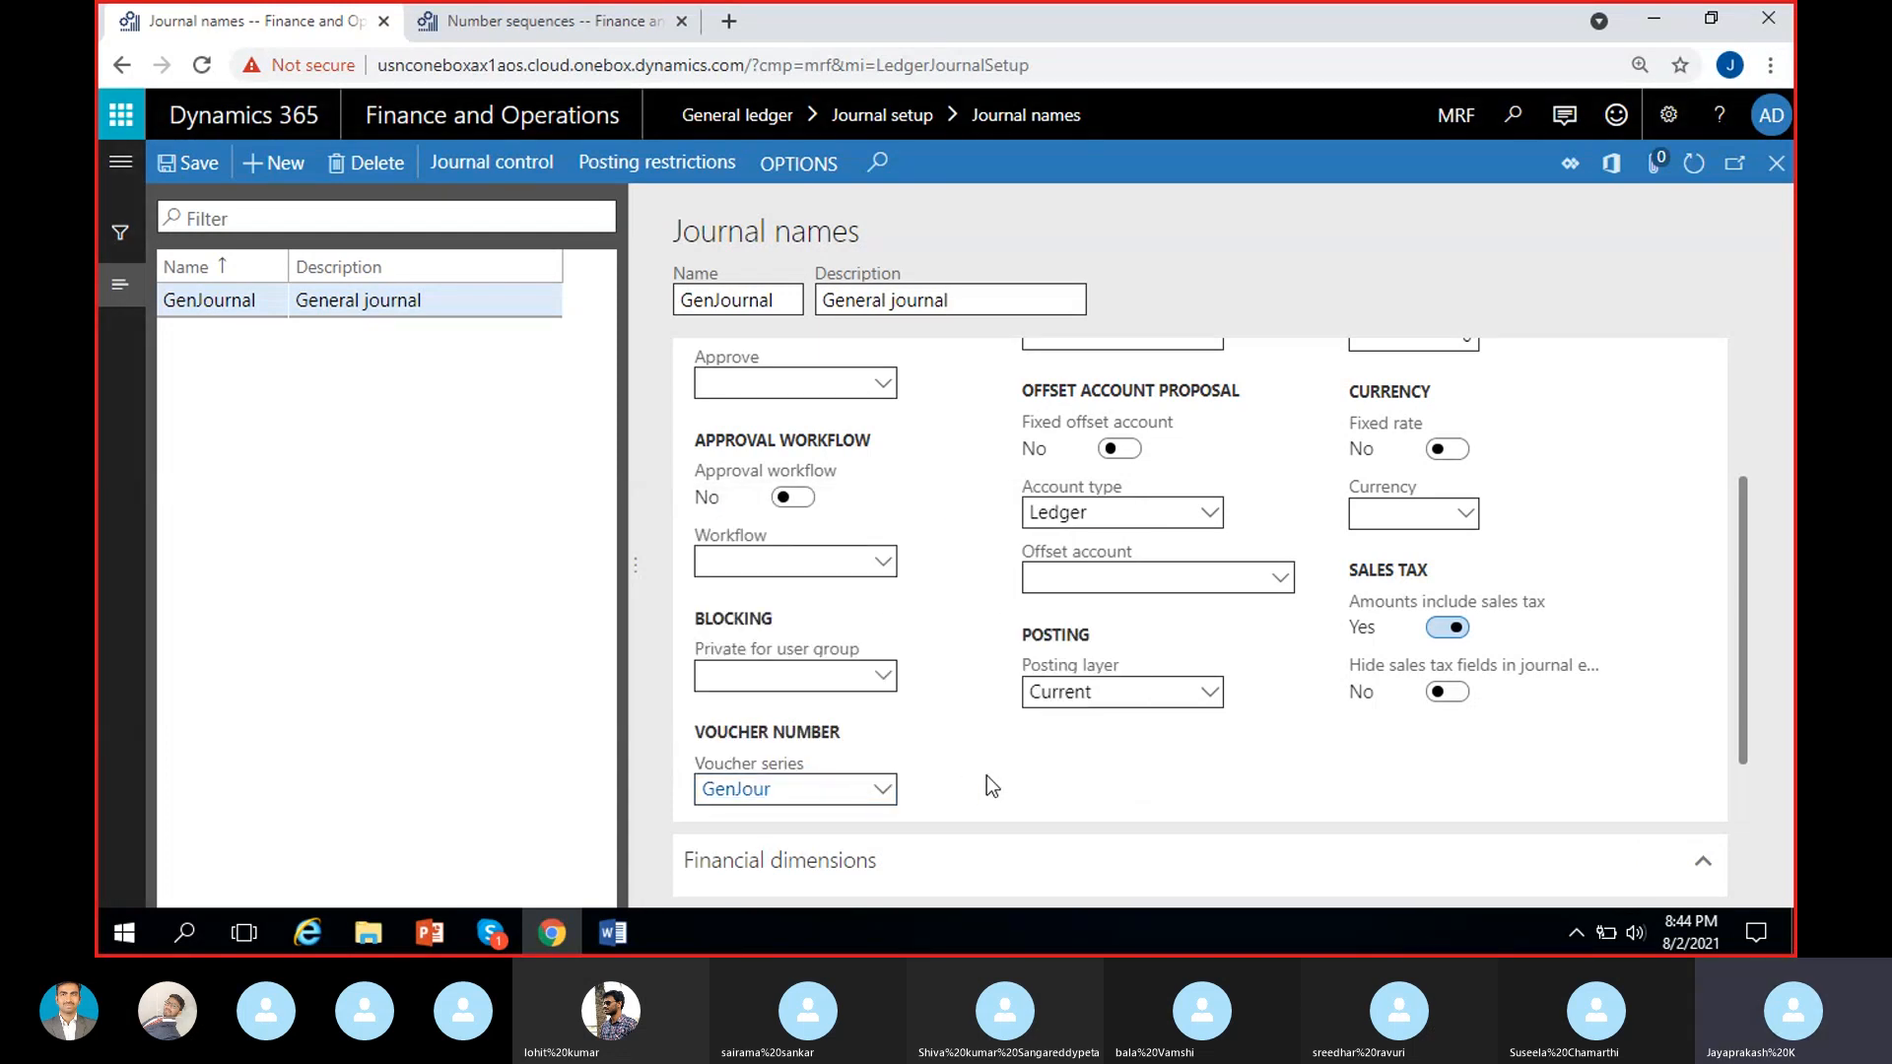
# Review the GenJournal journal name's general settings and financial dimensions, and save the record.
pyautogui.scroll(-3, 990, 785)
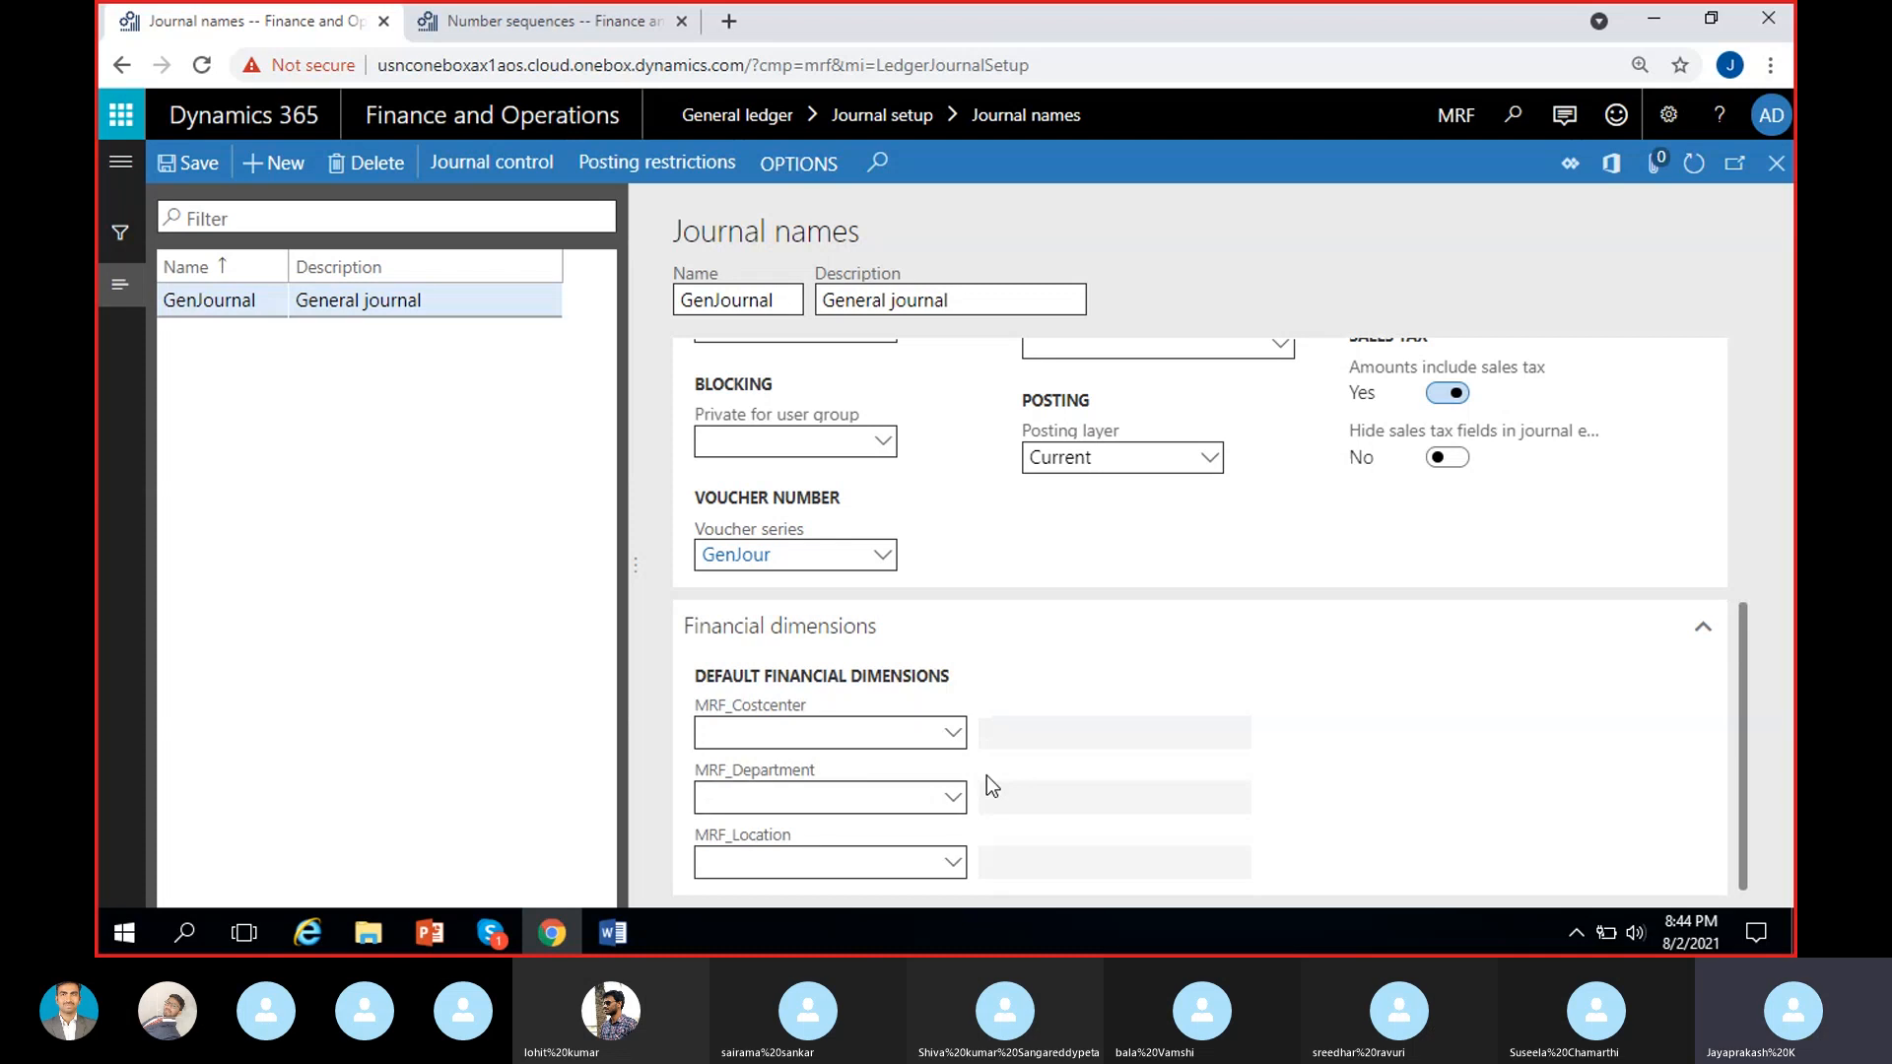
pyautogui.scroll(3, 993, 660)
pyautogui.scroll(2, 976, 699)
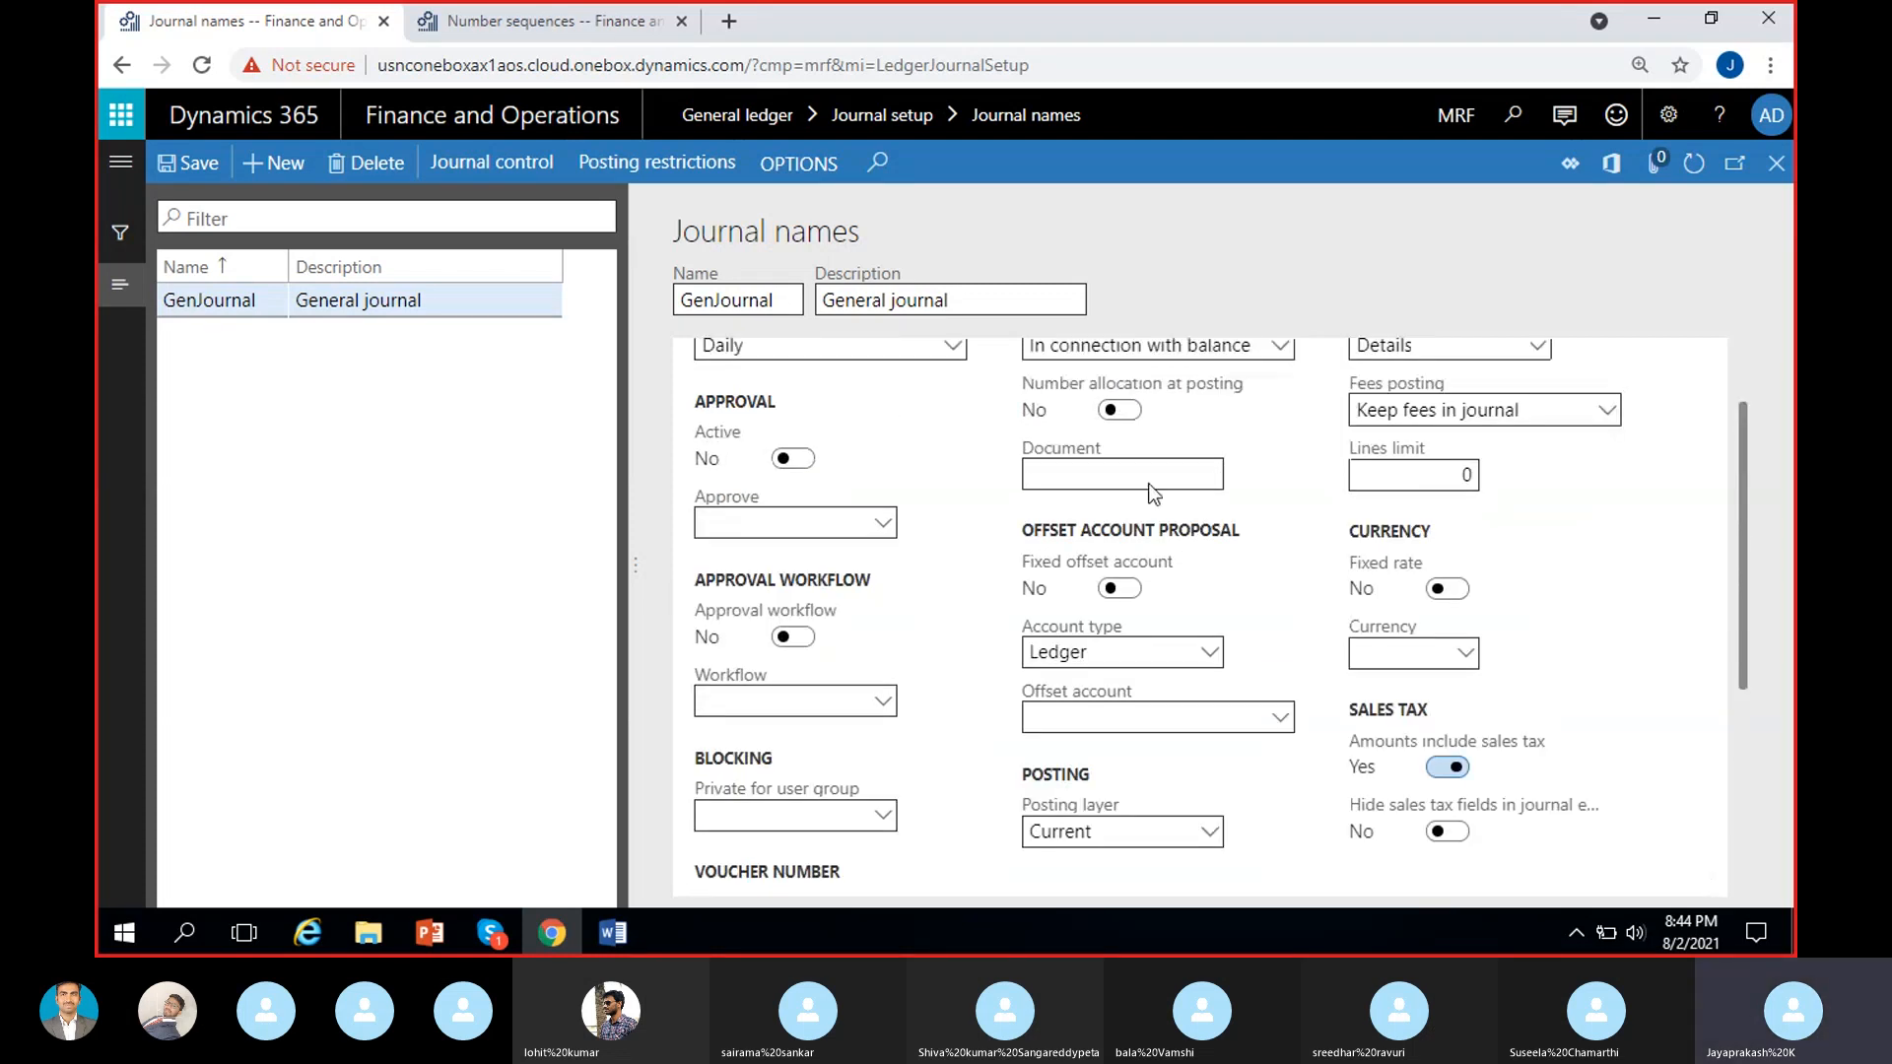
pyautogui.scroll(2, 1019, 698)
pyautogui.scroll(-1, 1002, 741)
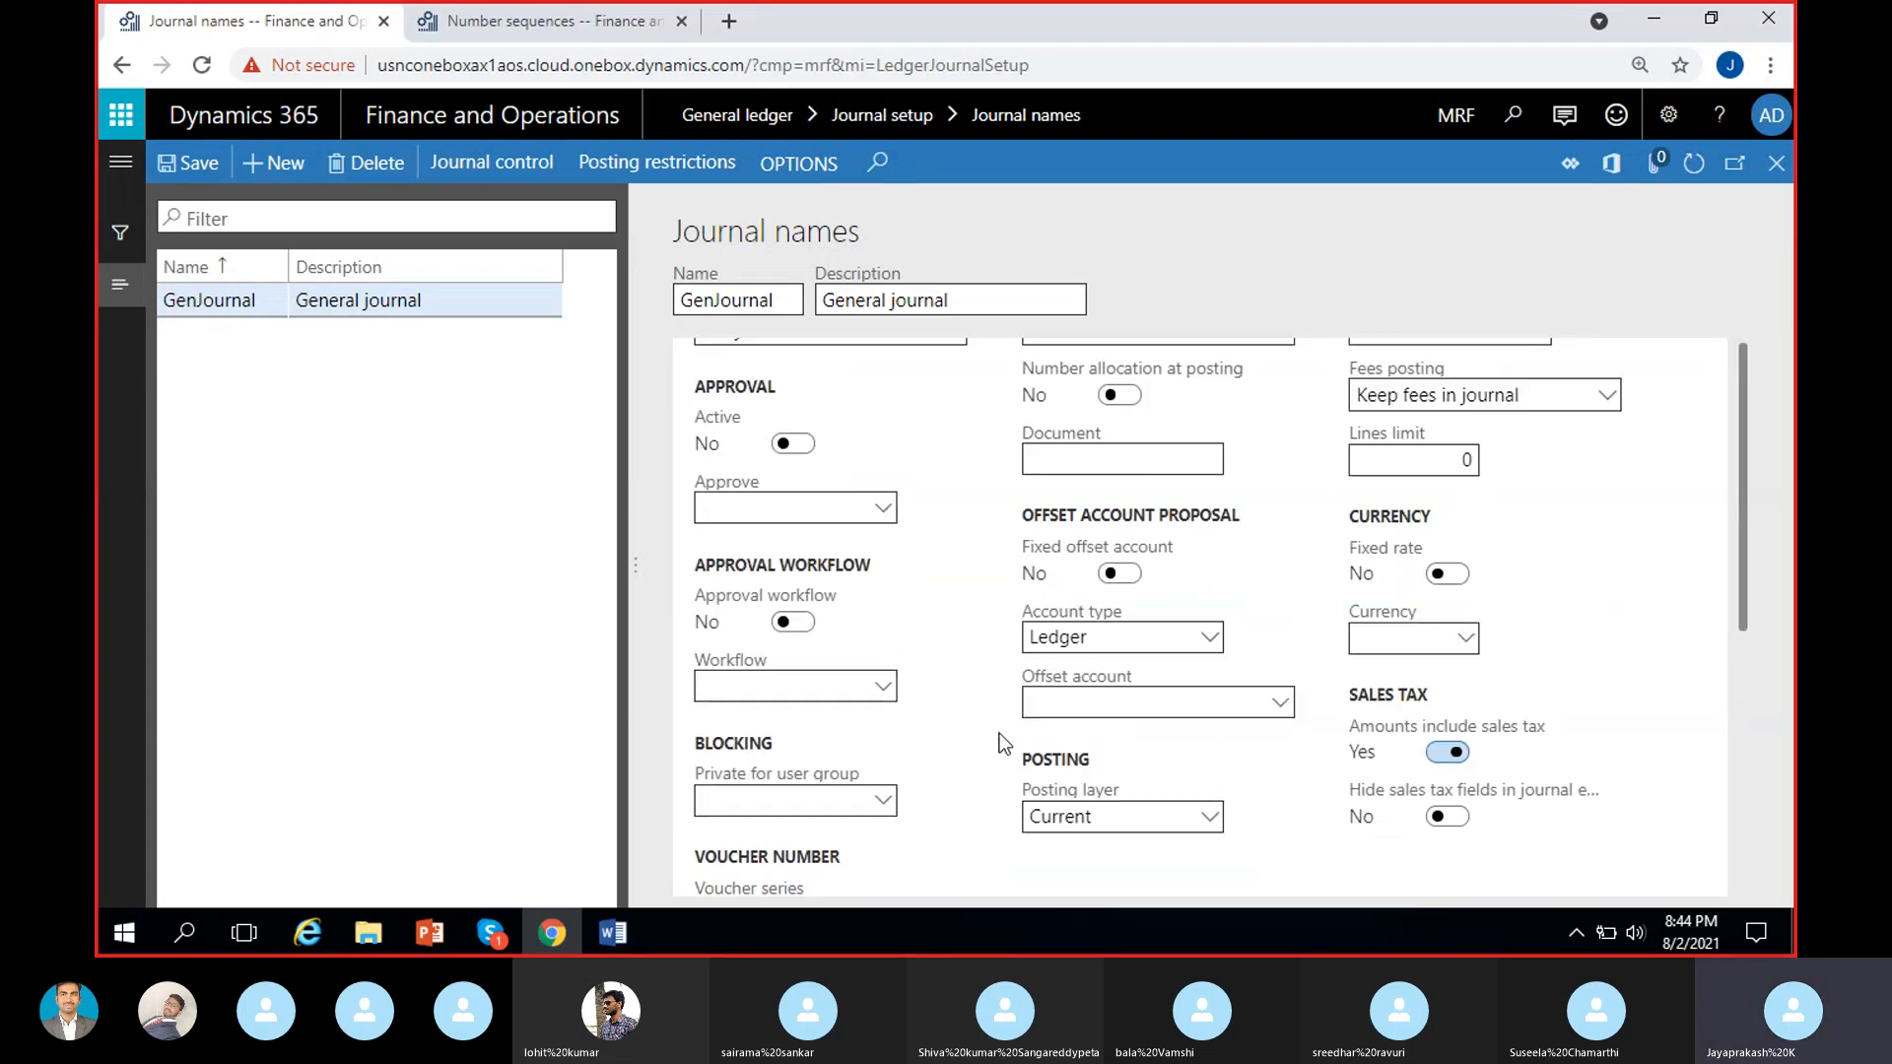
pyautogui.scroll(-1, 999, 734)
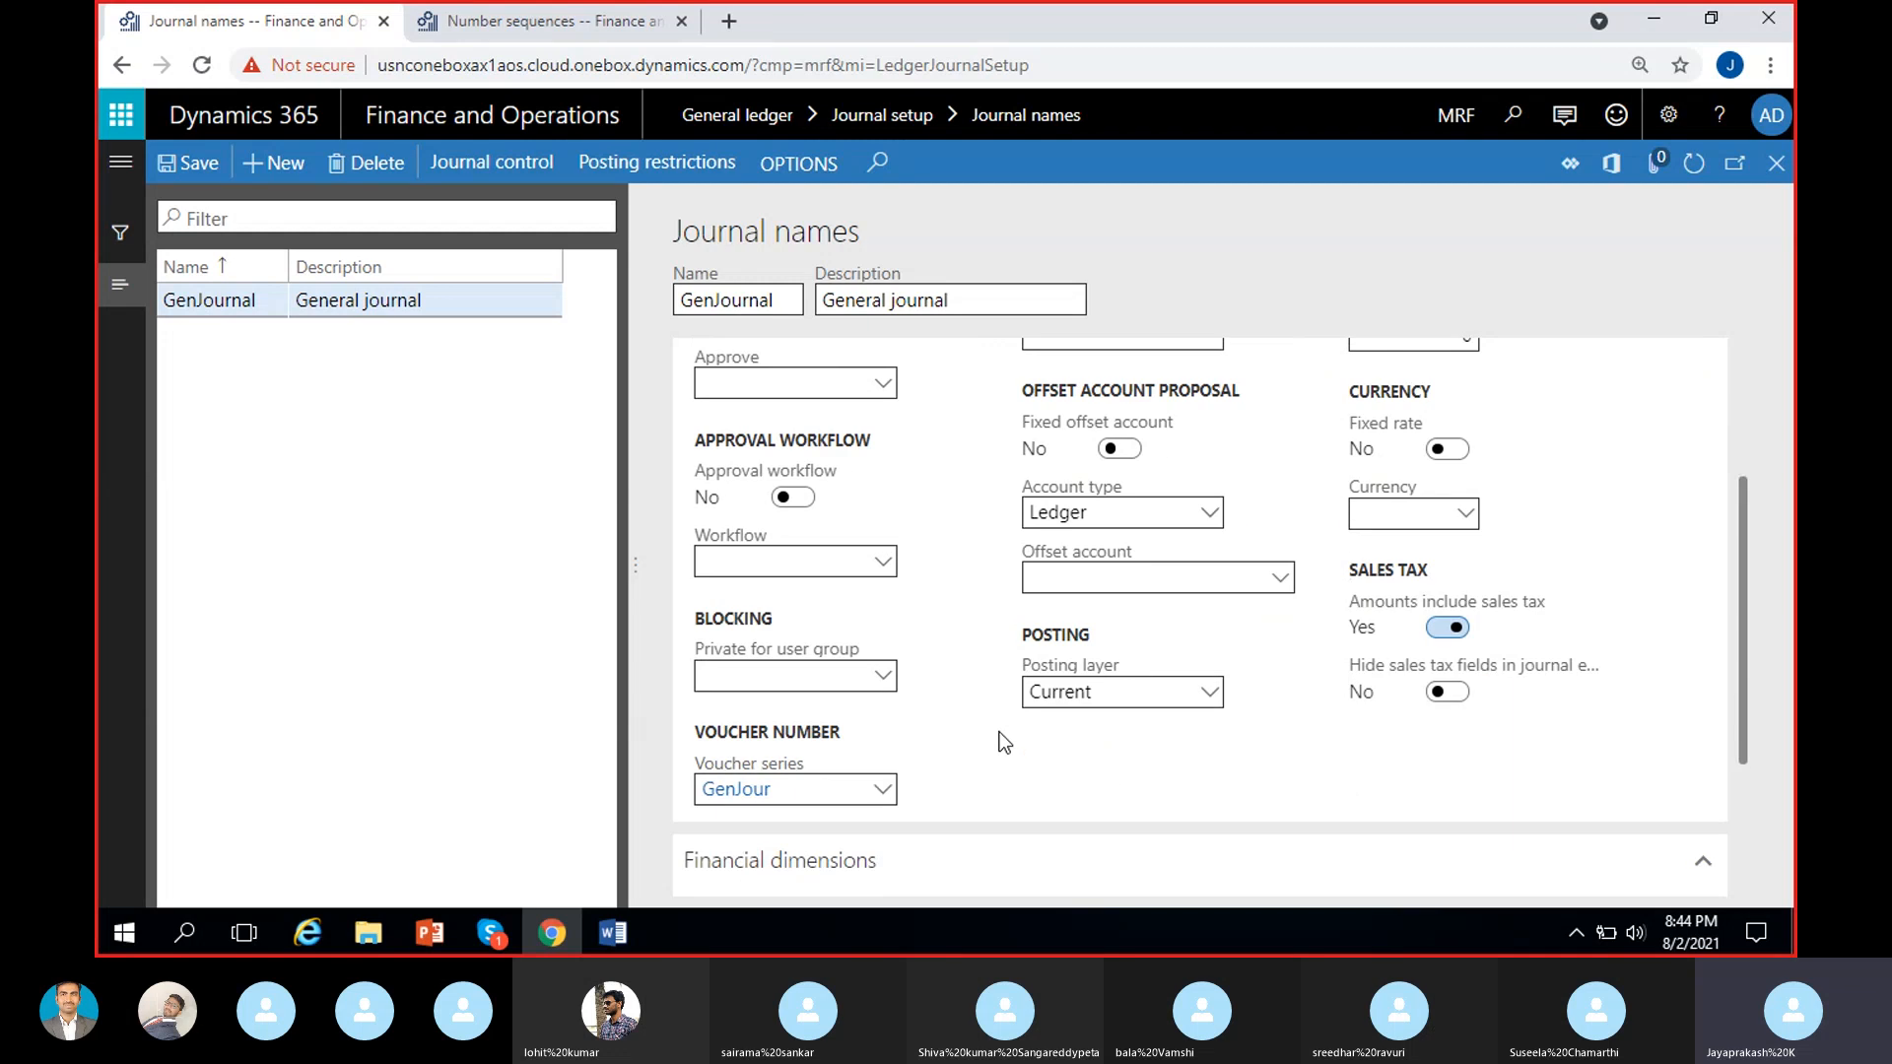
pyautogui.scroll(2, 973, 731)
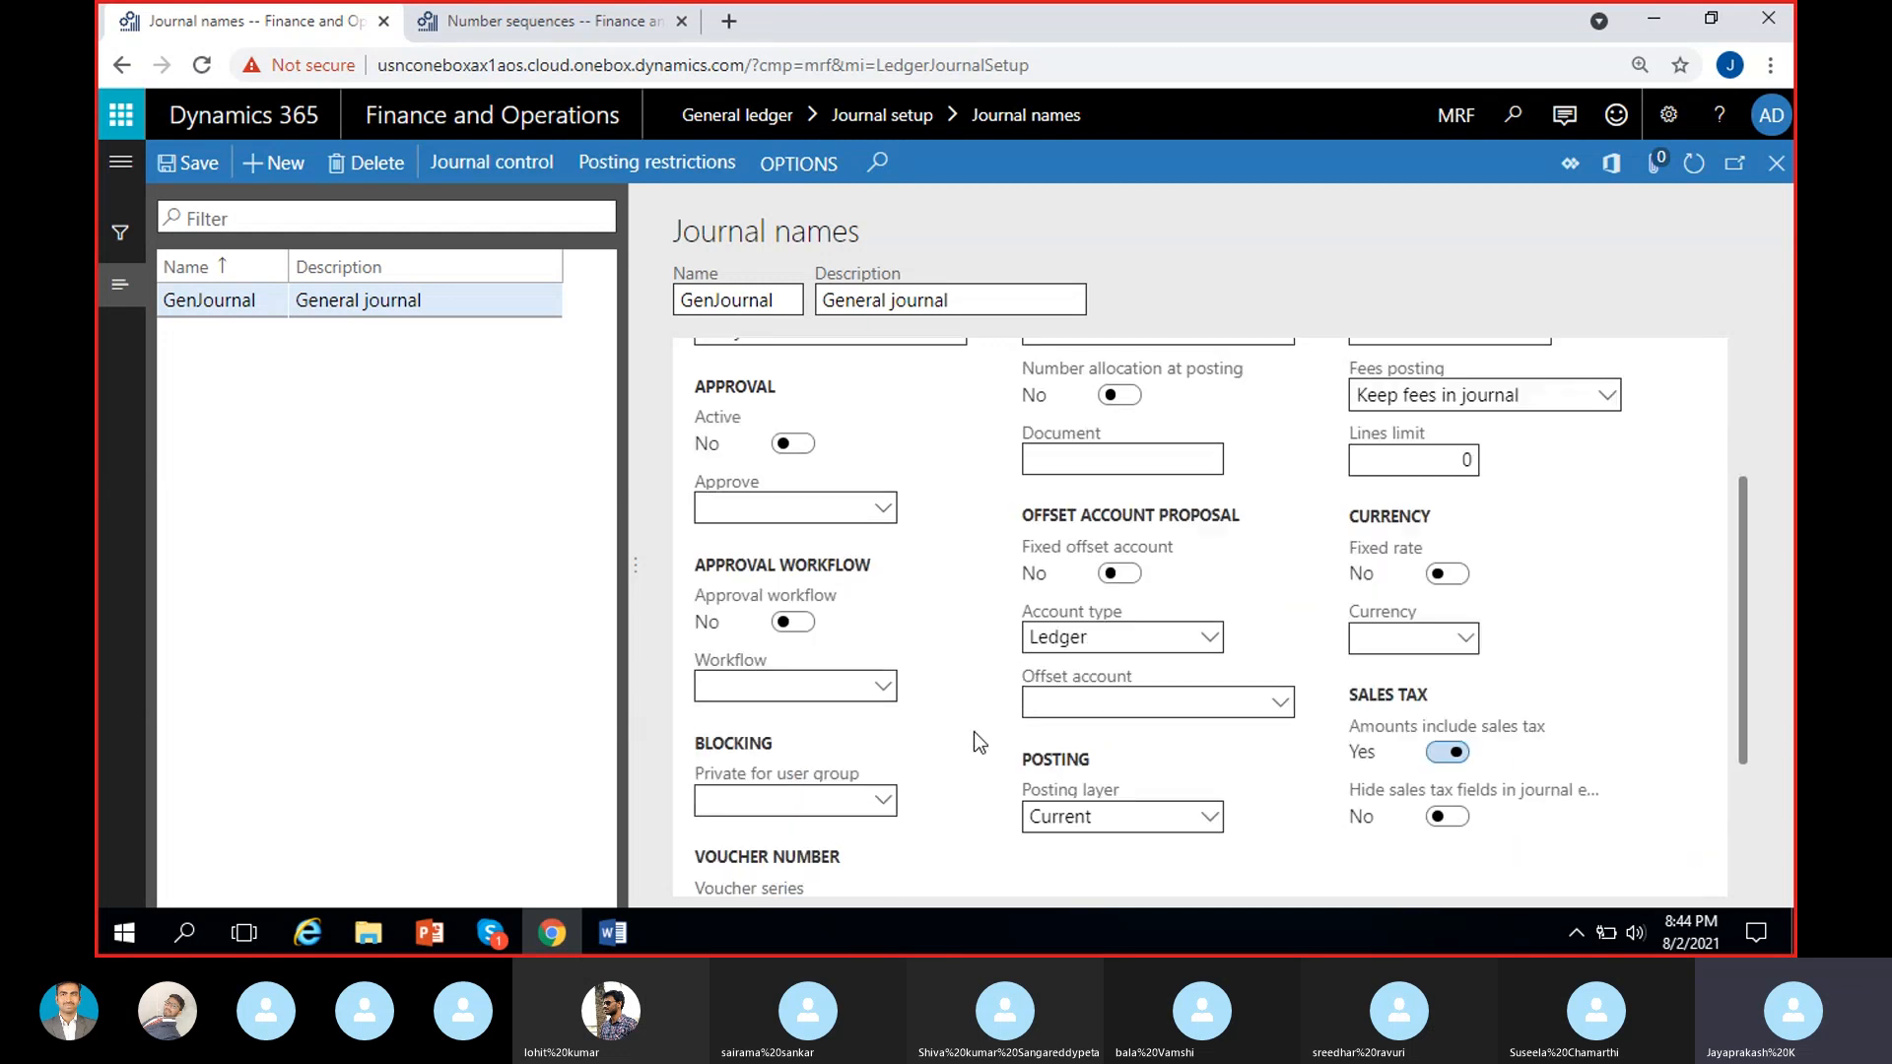
pyautogui.click(175, 162)
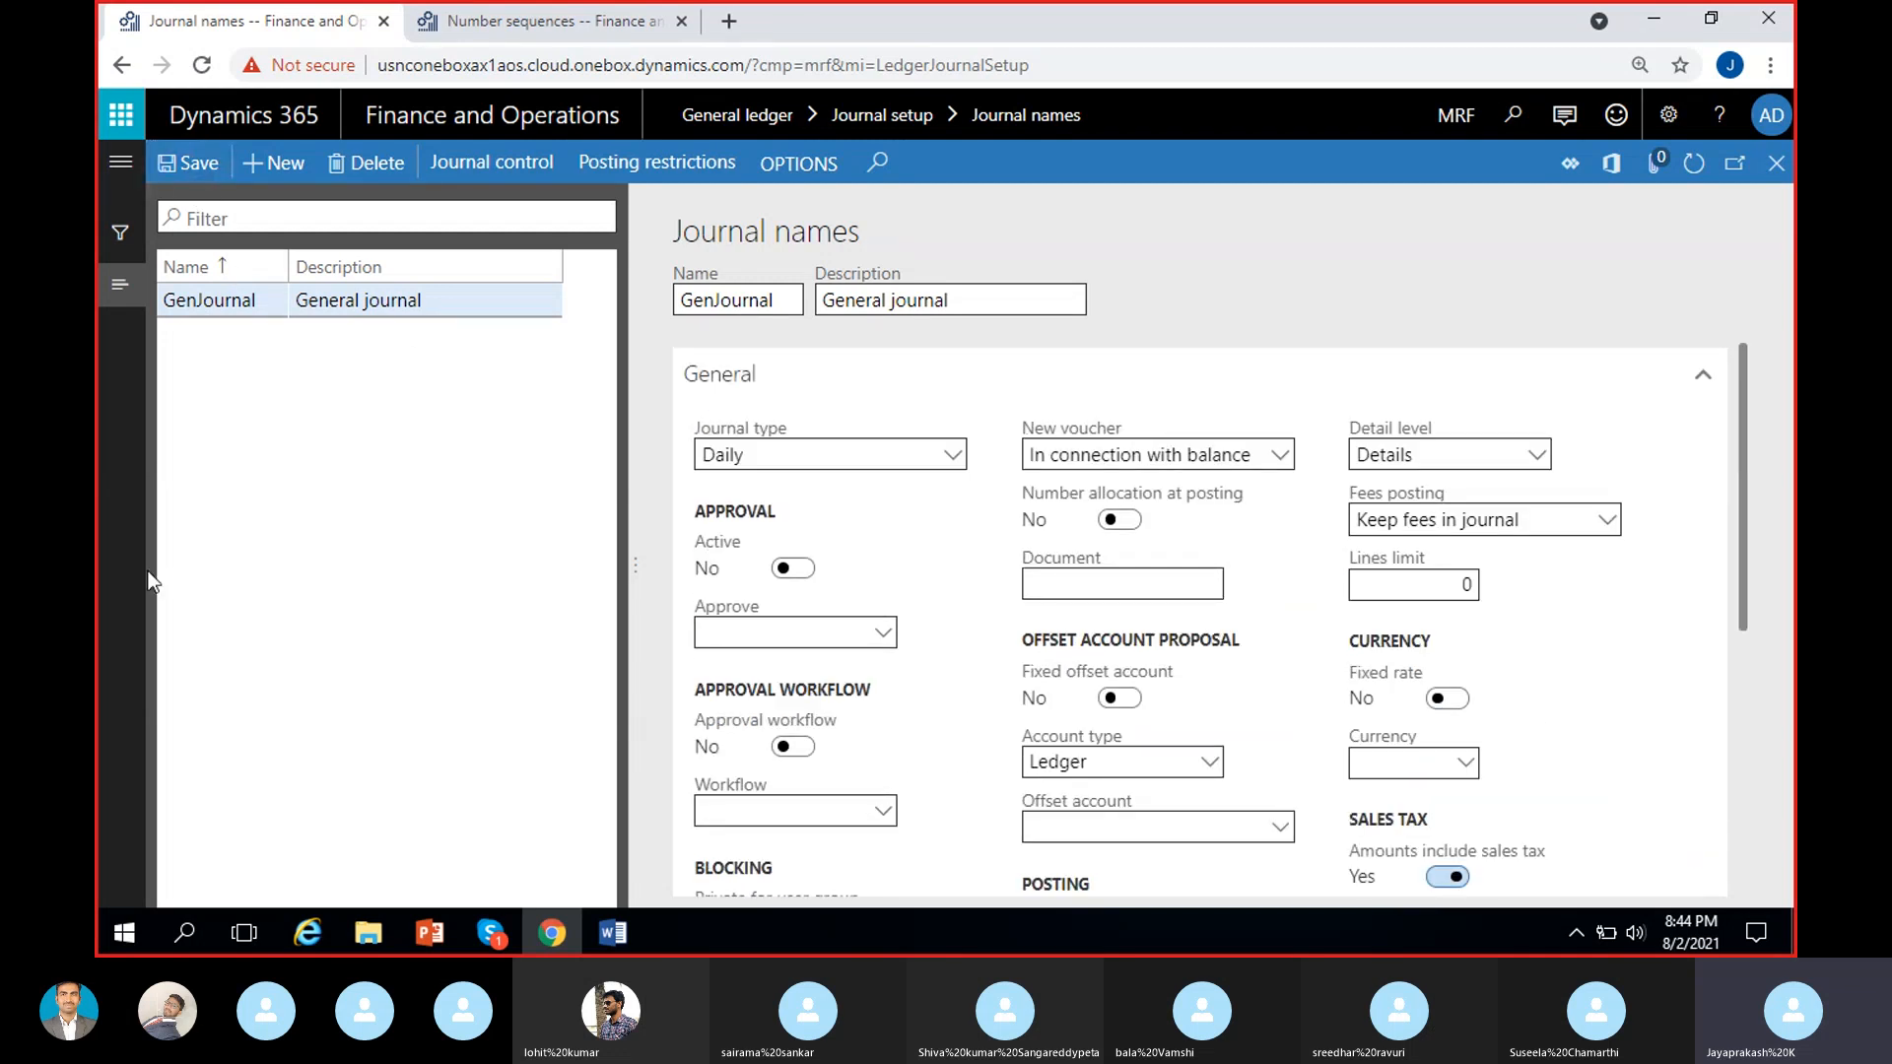
pyautogui.scroll(3, 955, 642)
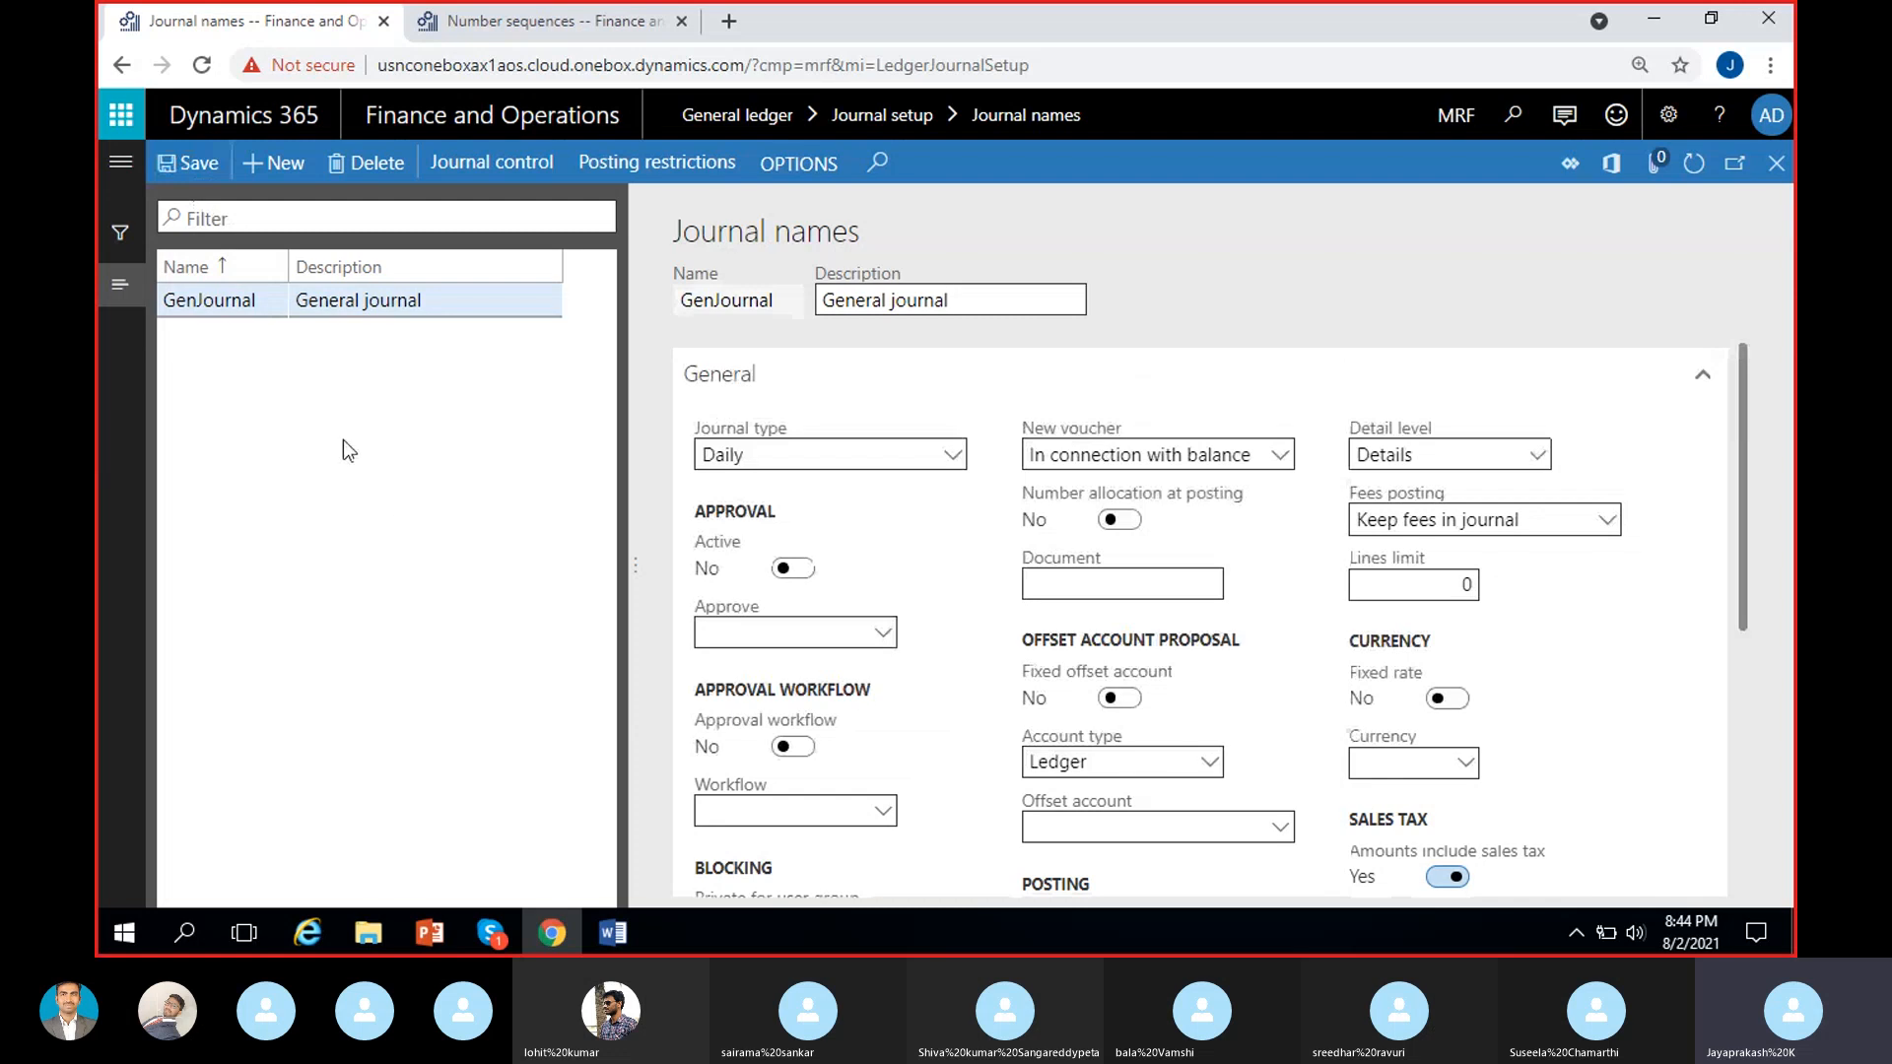
# Create a new journal name RevJour with the description Revenue Journal.
pyautogui.click(286, 166)
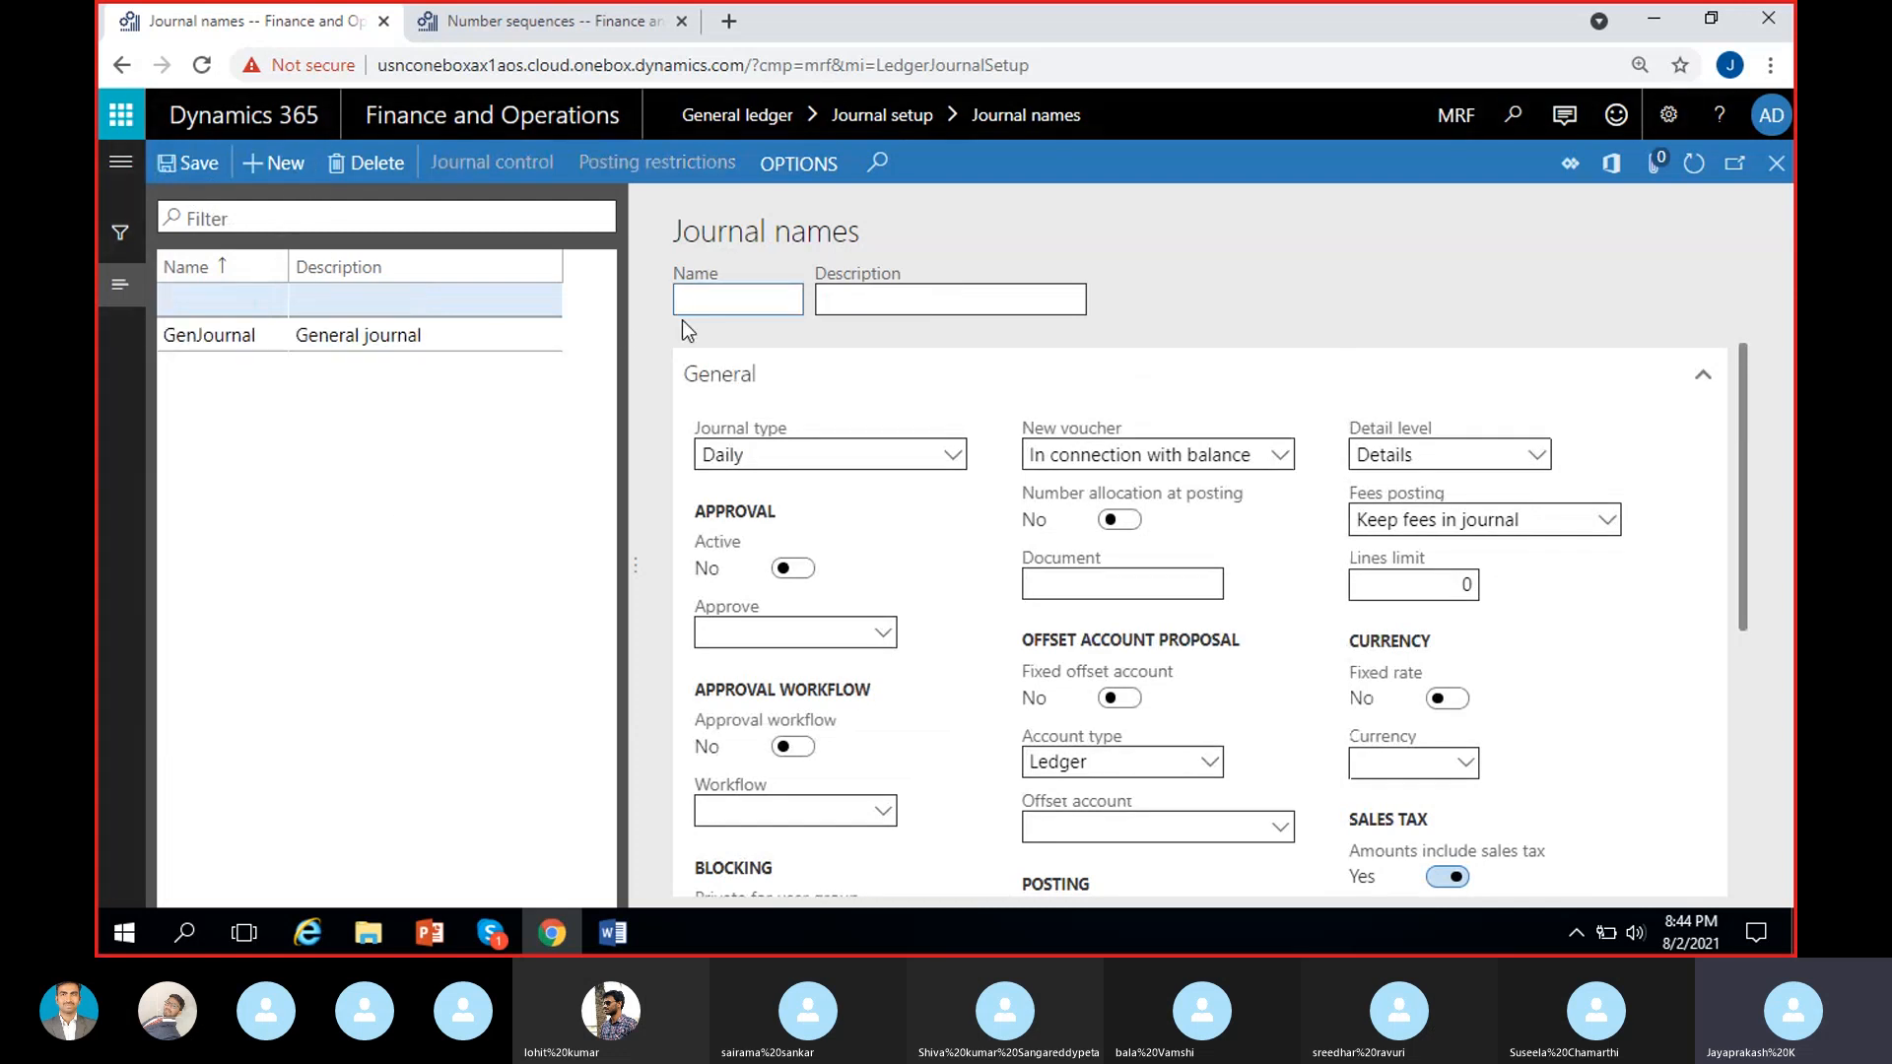
pyautogui.write('RevJour')
pyautogui.click(921, 298)
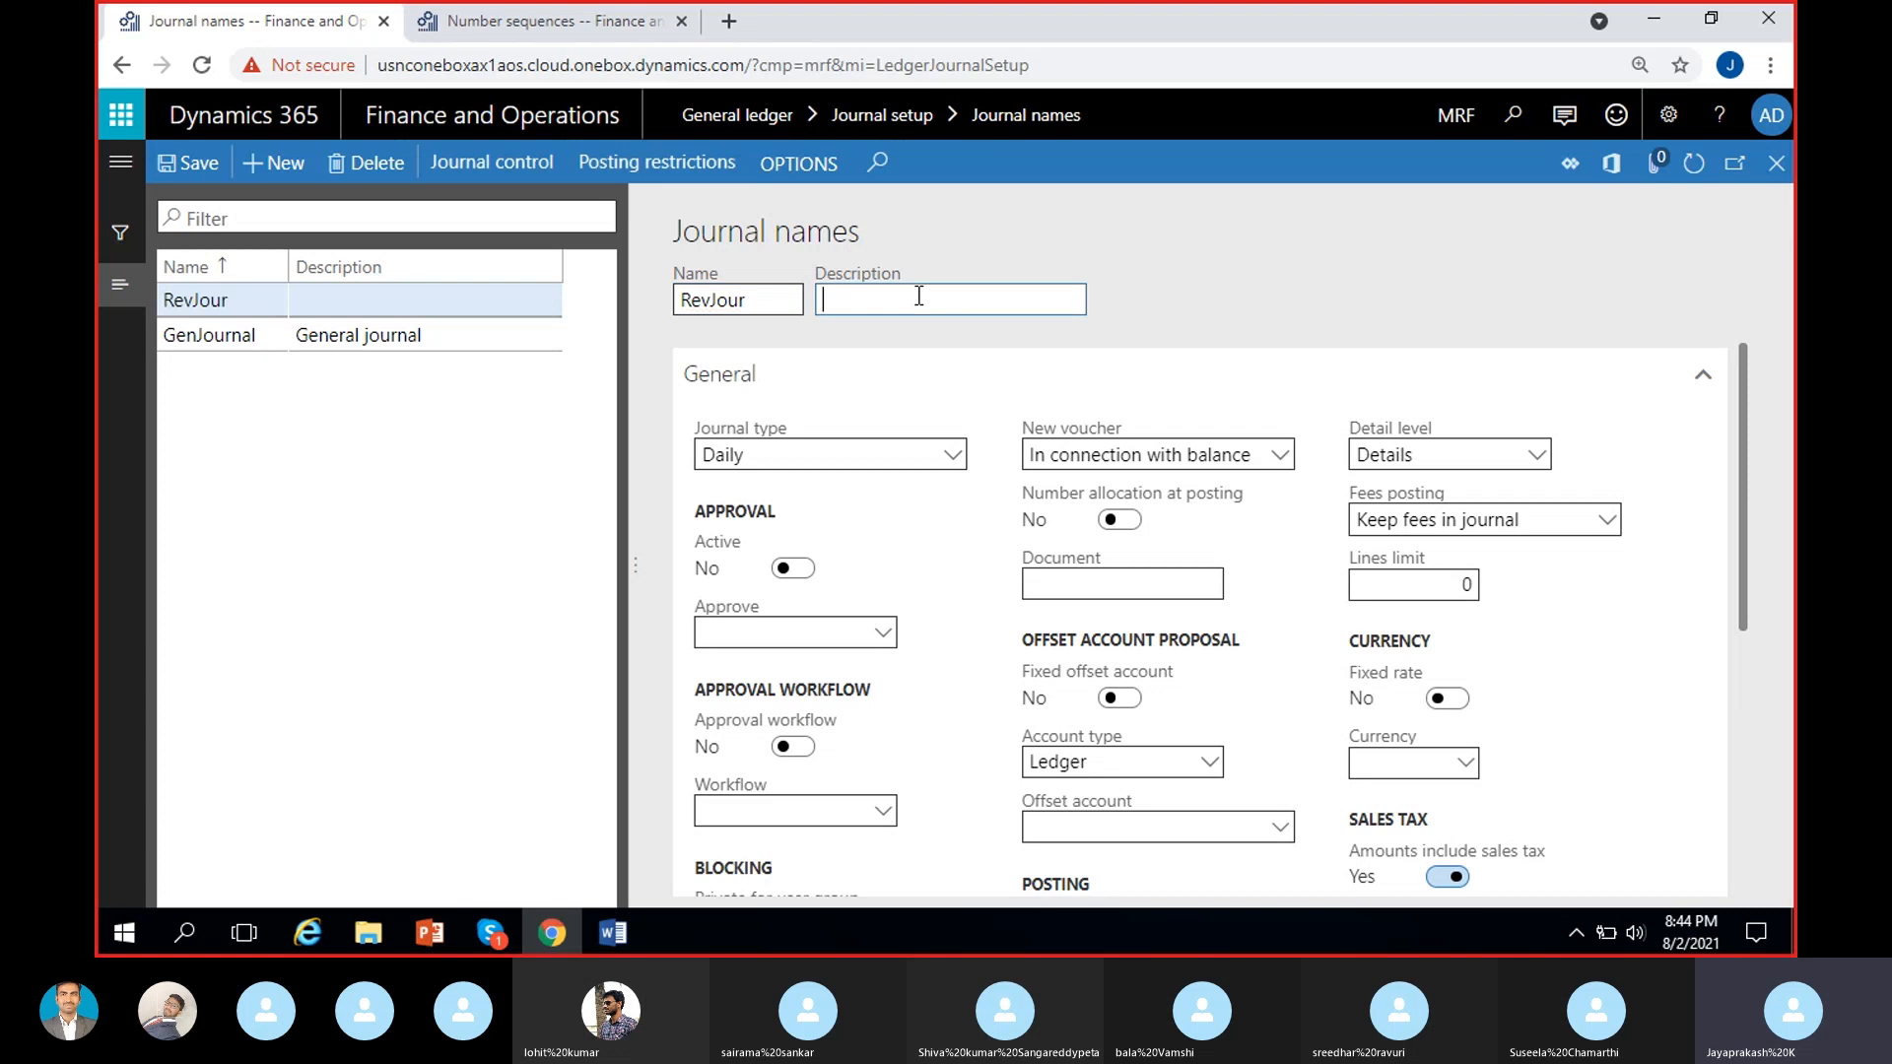
pyautogui.write('Revenue Journal')
pyautogui.click(1237, 266)
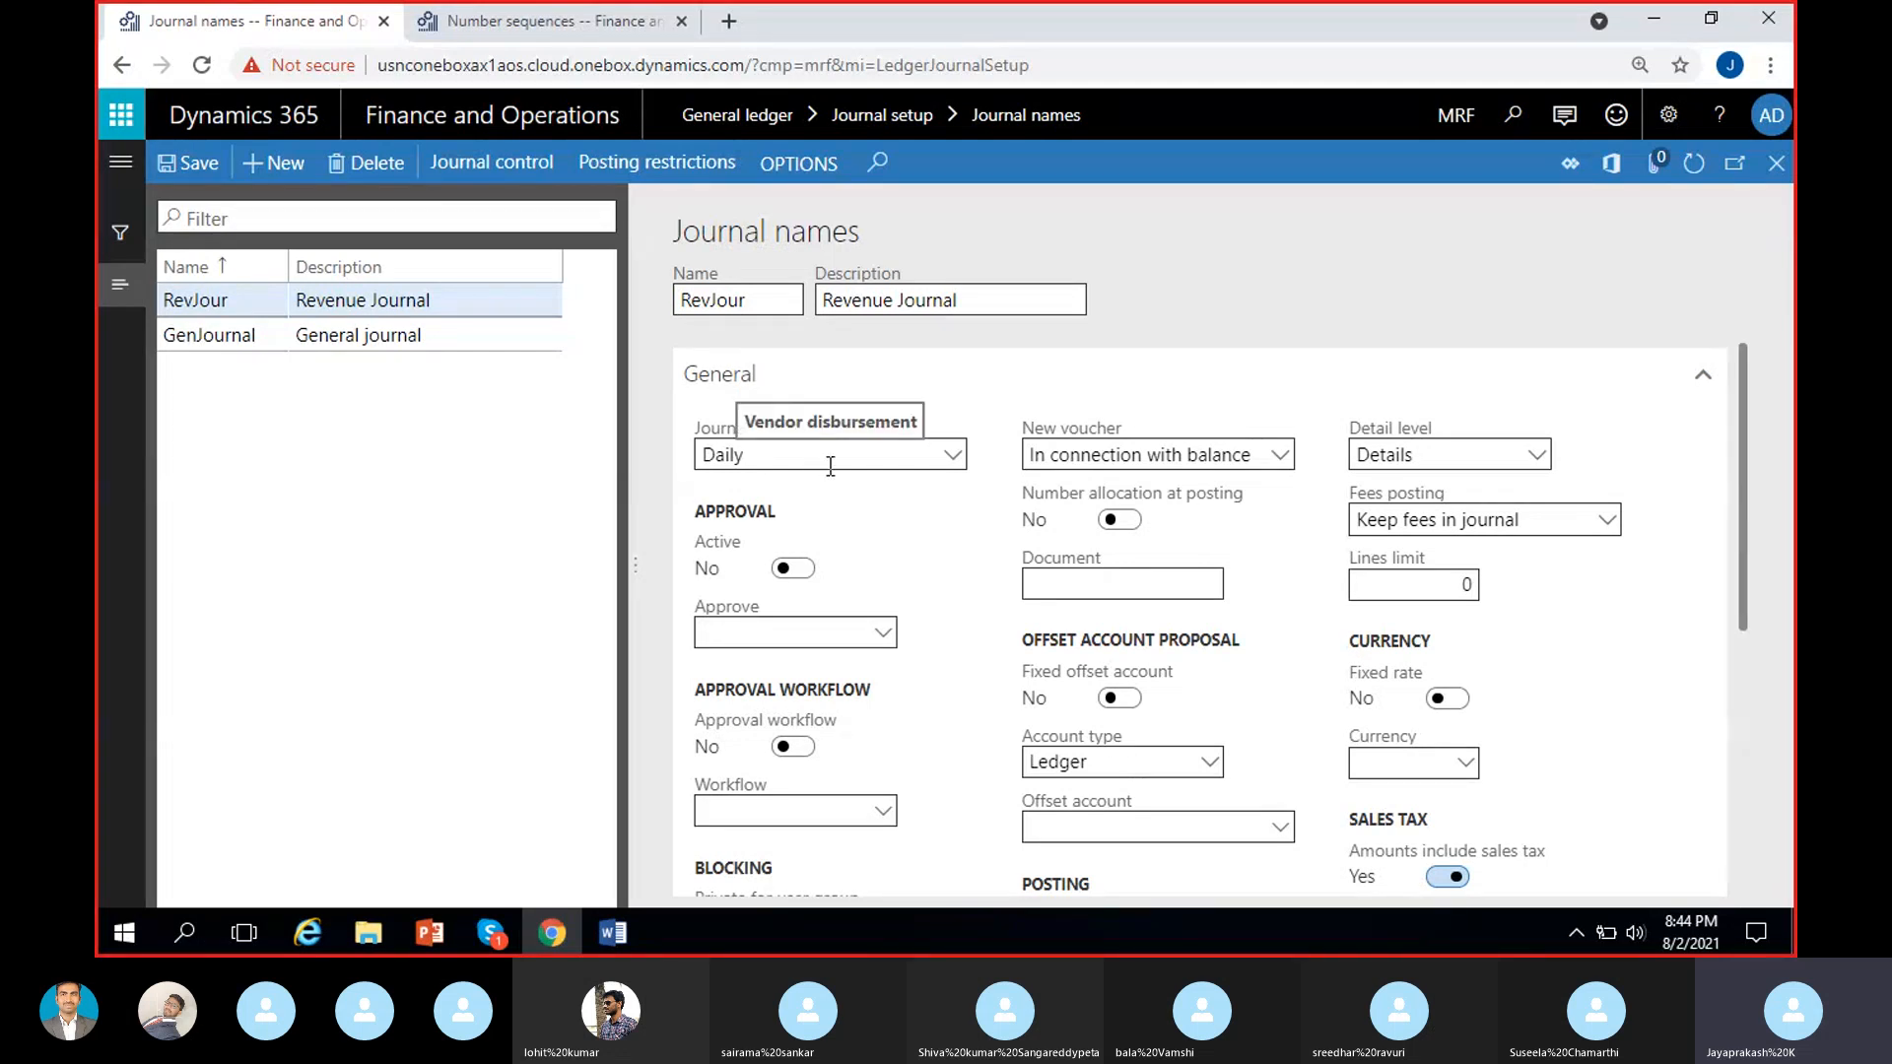
# Open the number sequence details from the voucher series field of the RevJour journal name.
pyautogui.scroll(-3, 916, 621)
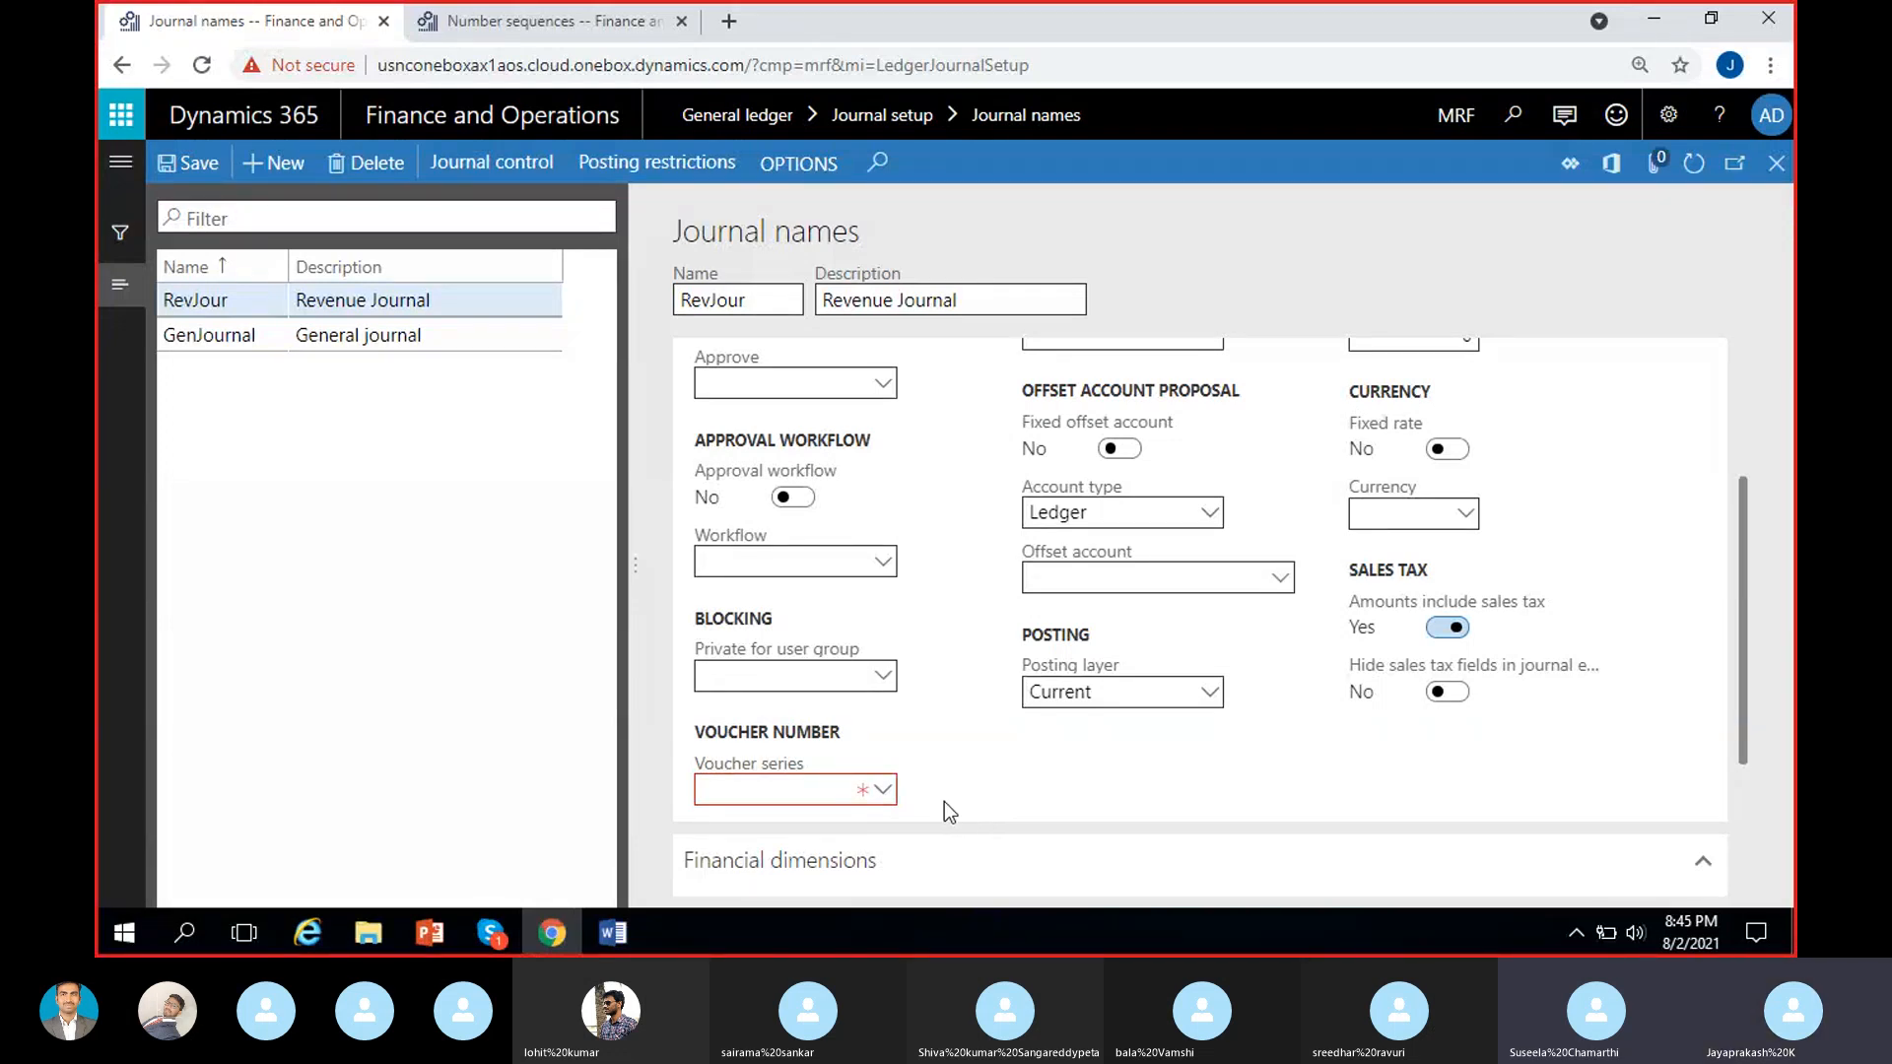
pyautogui.rightClick(884, 801)
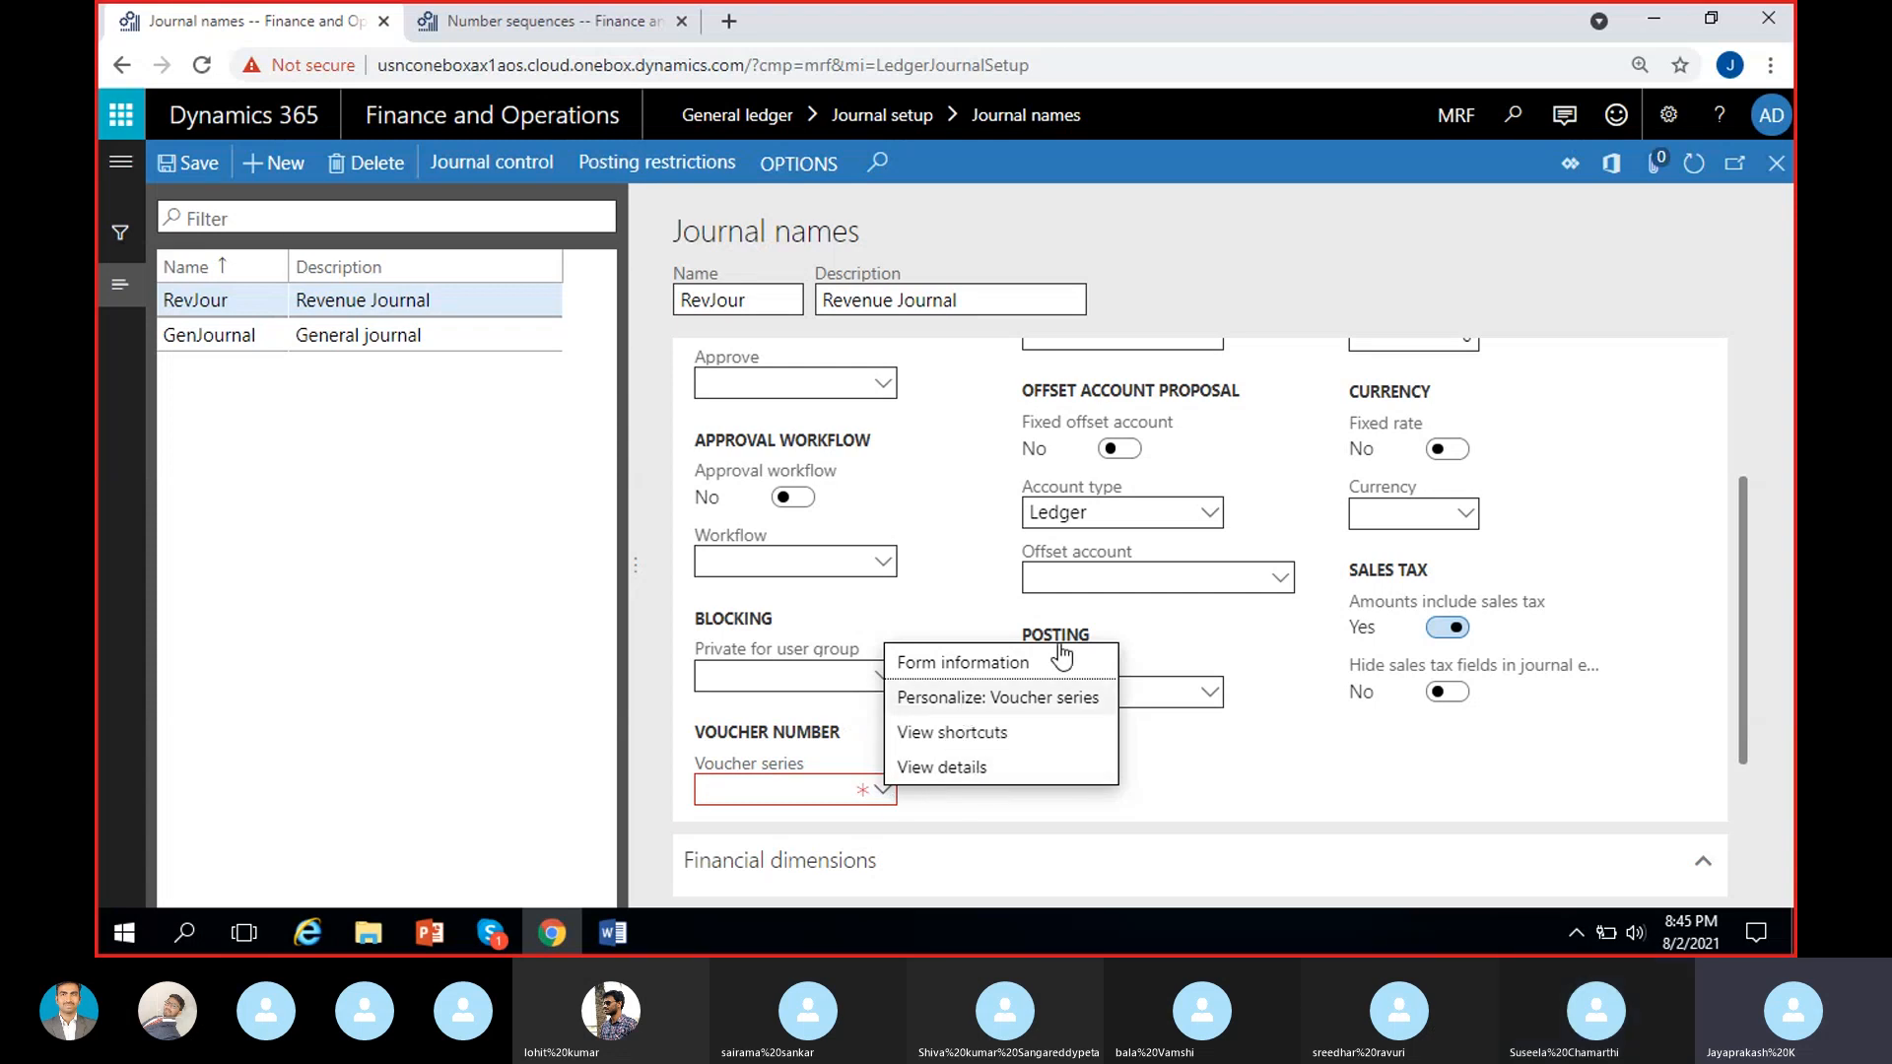
pyautogui.click(990, 773)
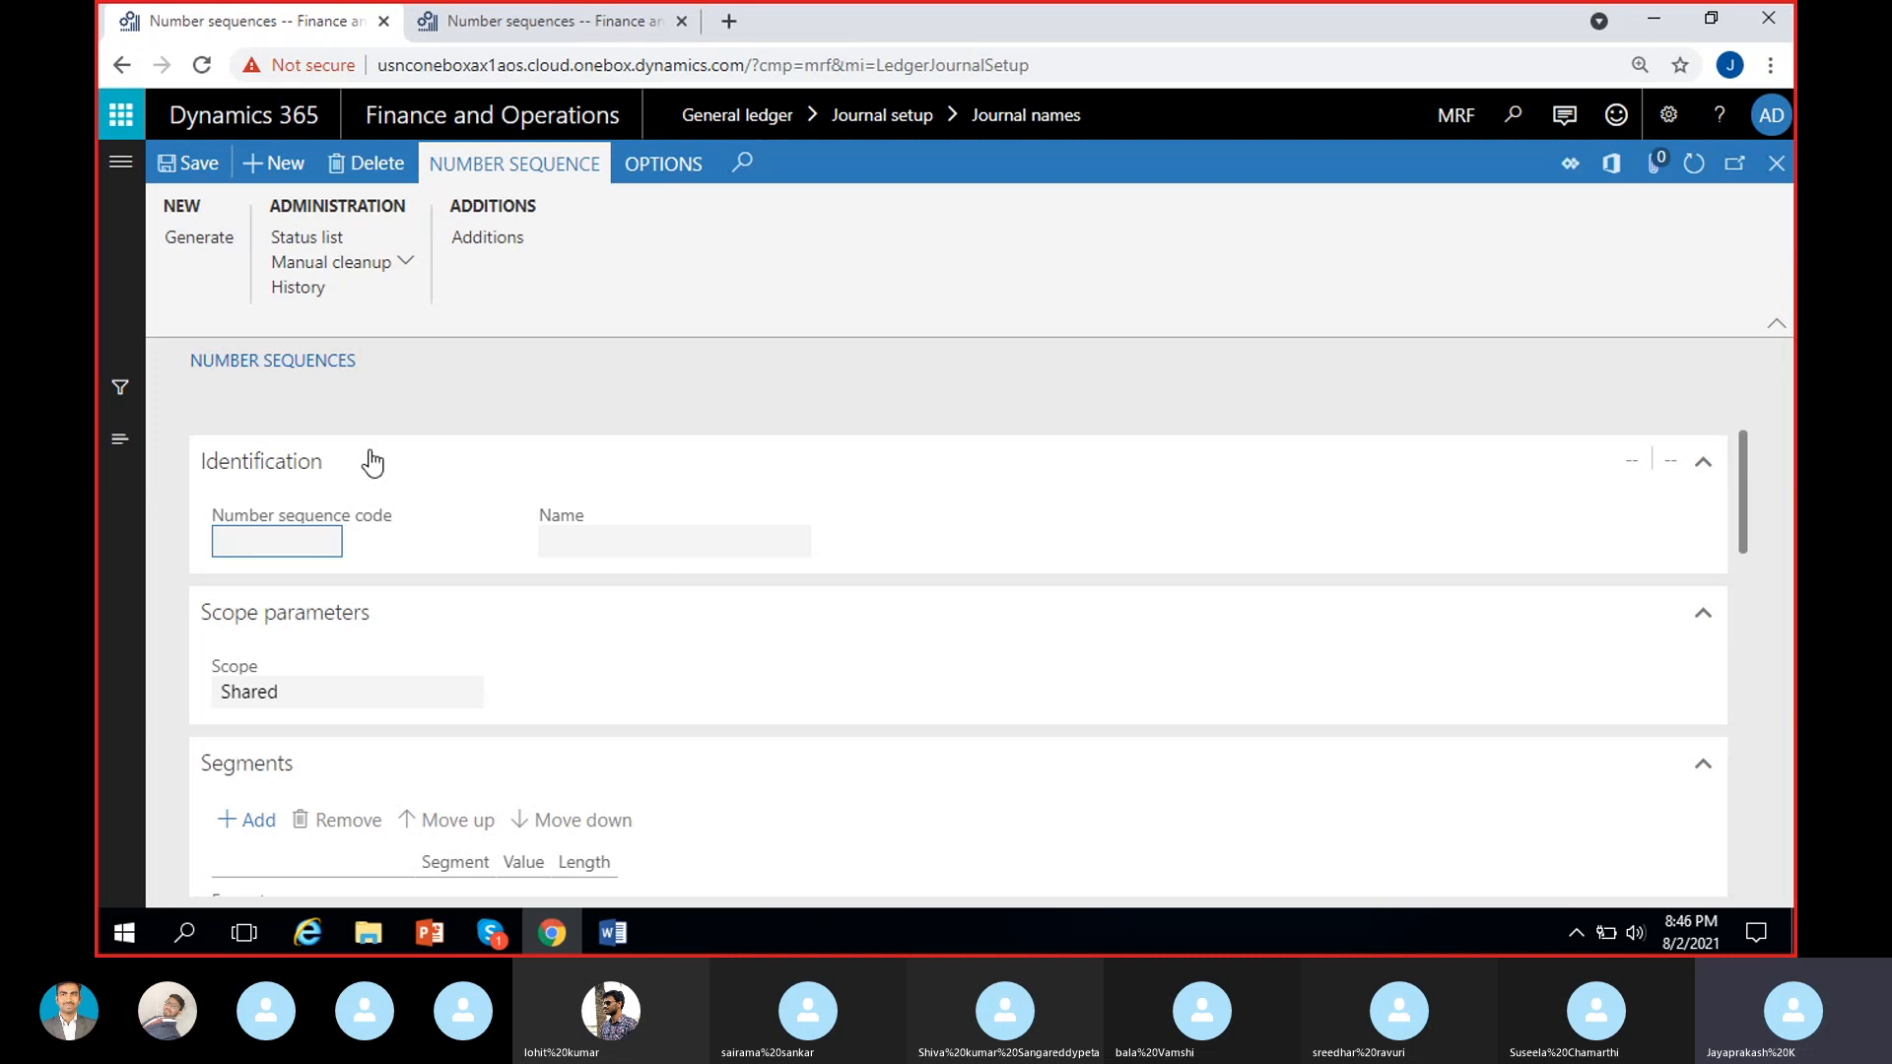
# Create a new number sequence with the code RevJour and the name Revenue Journal.
pyautogui.click(278, 165)
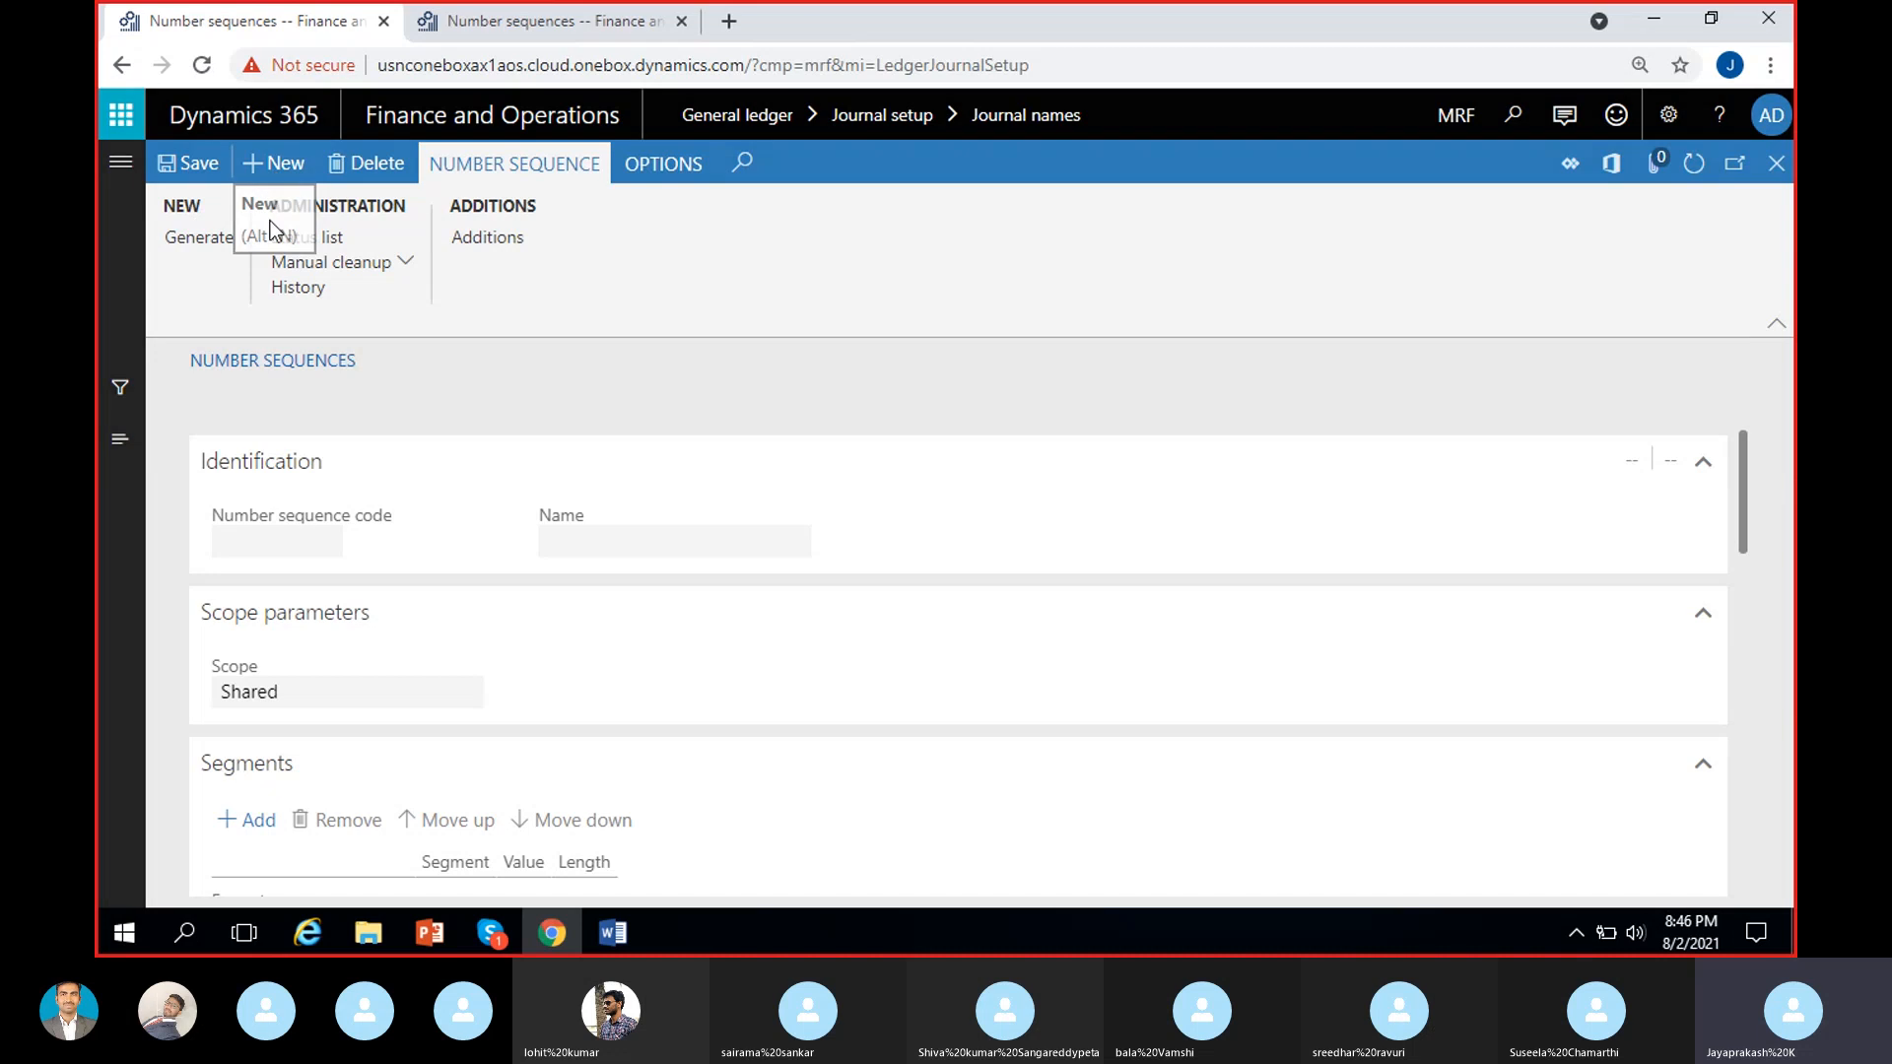
pyautogui.write('Rev')
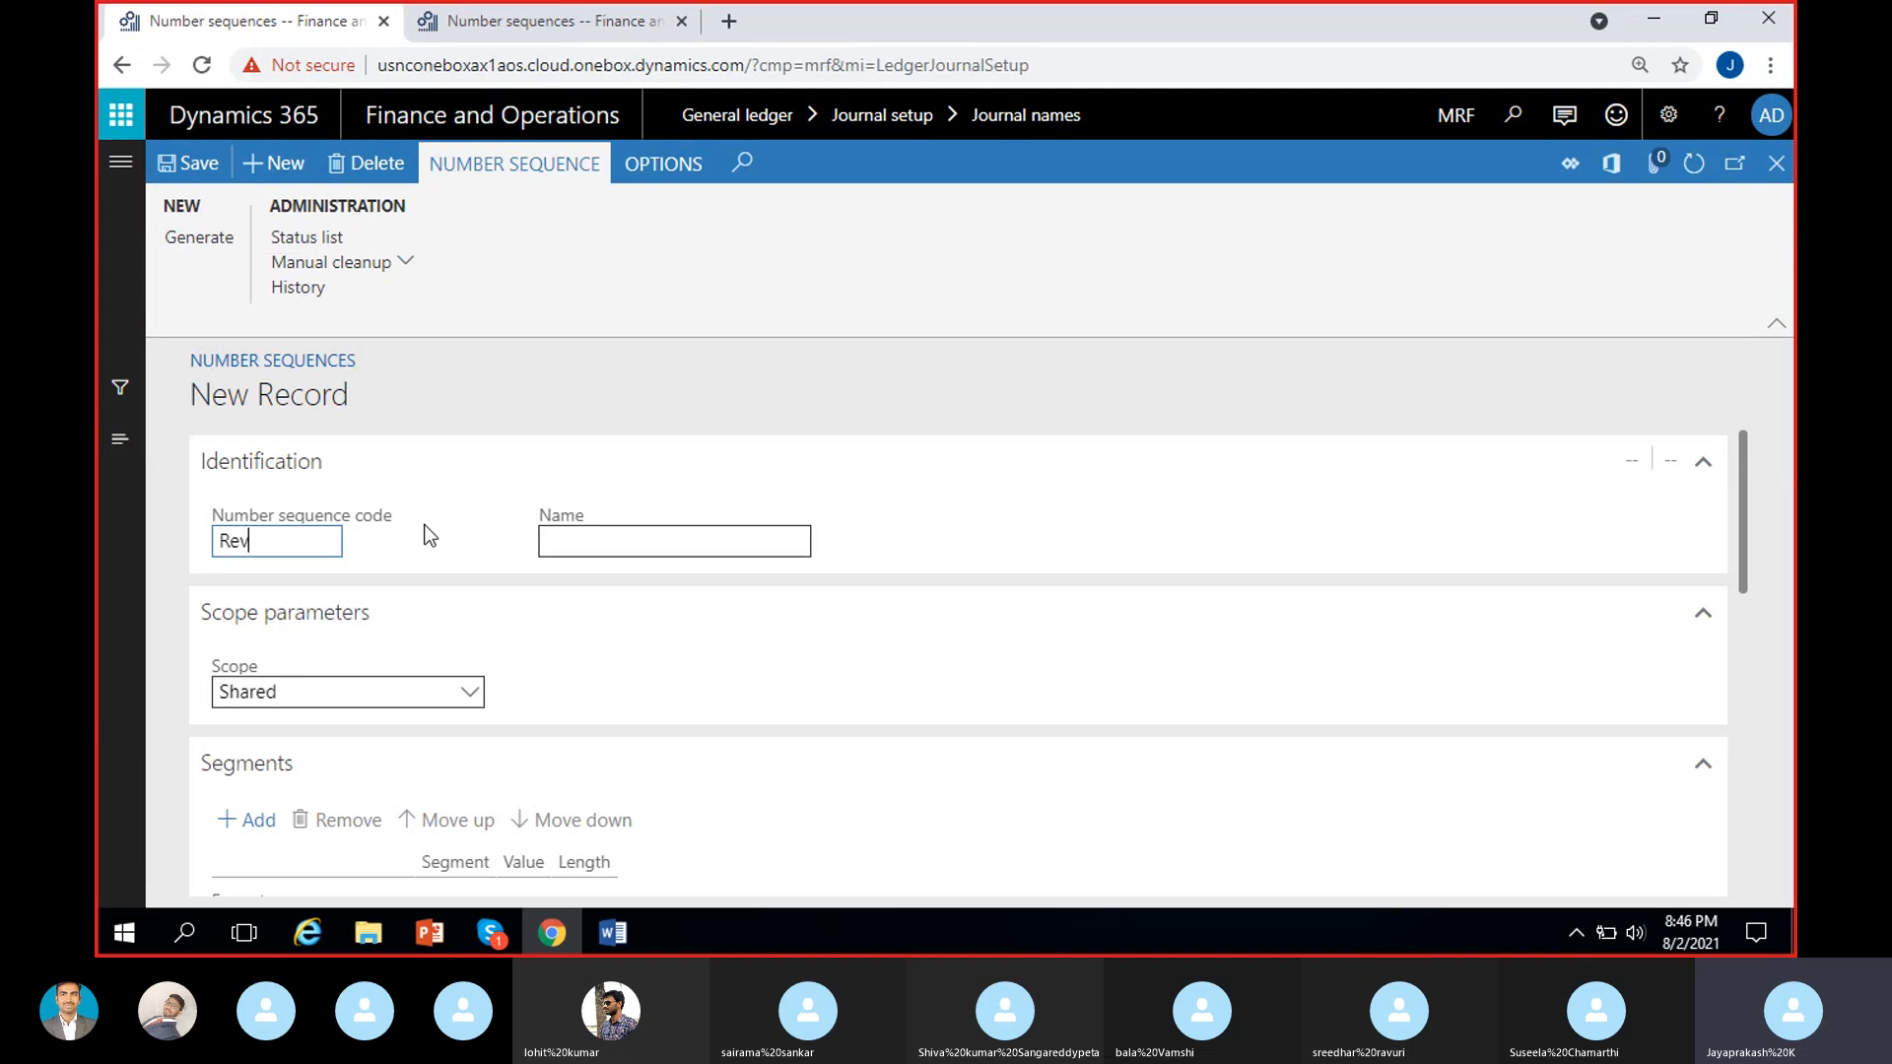
pyautogui.write('Jour')
pyautogui.hotkey('ctrl', 'a')
pyautogui.click(576, 542)
pyautogui.write('Revenu')
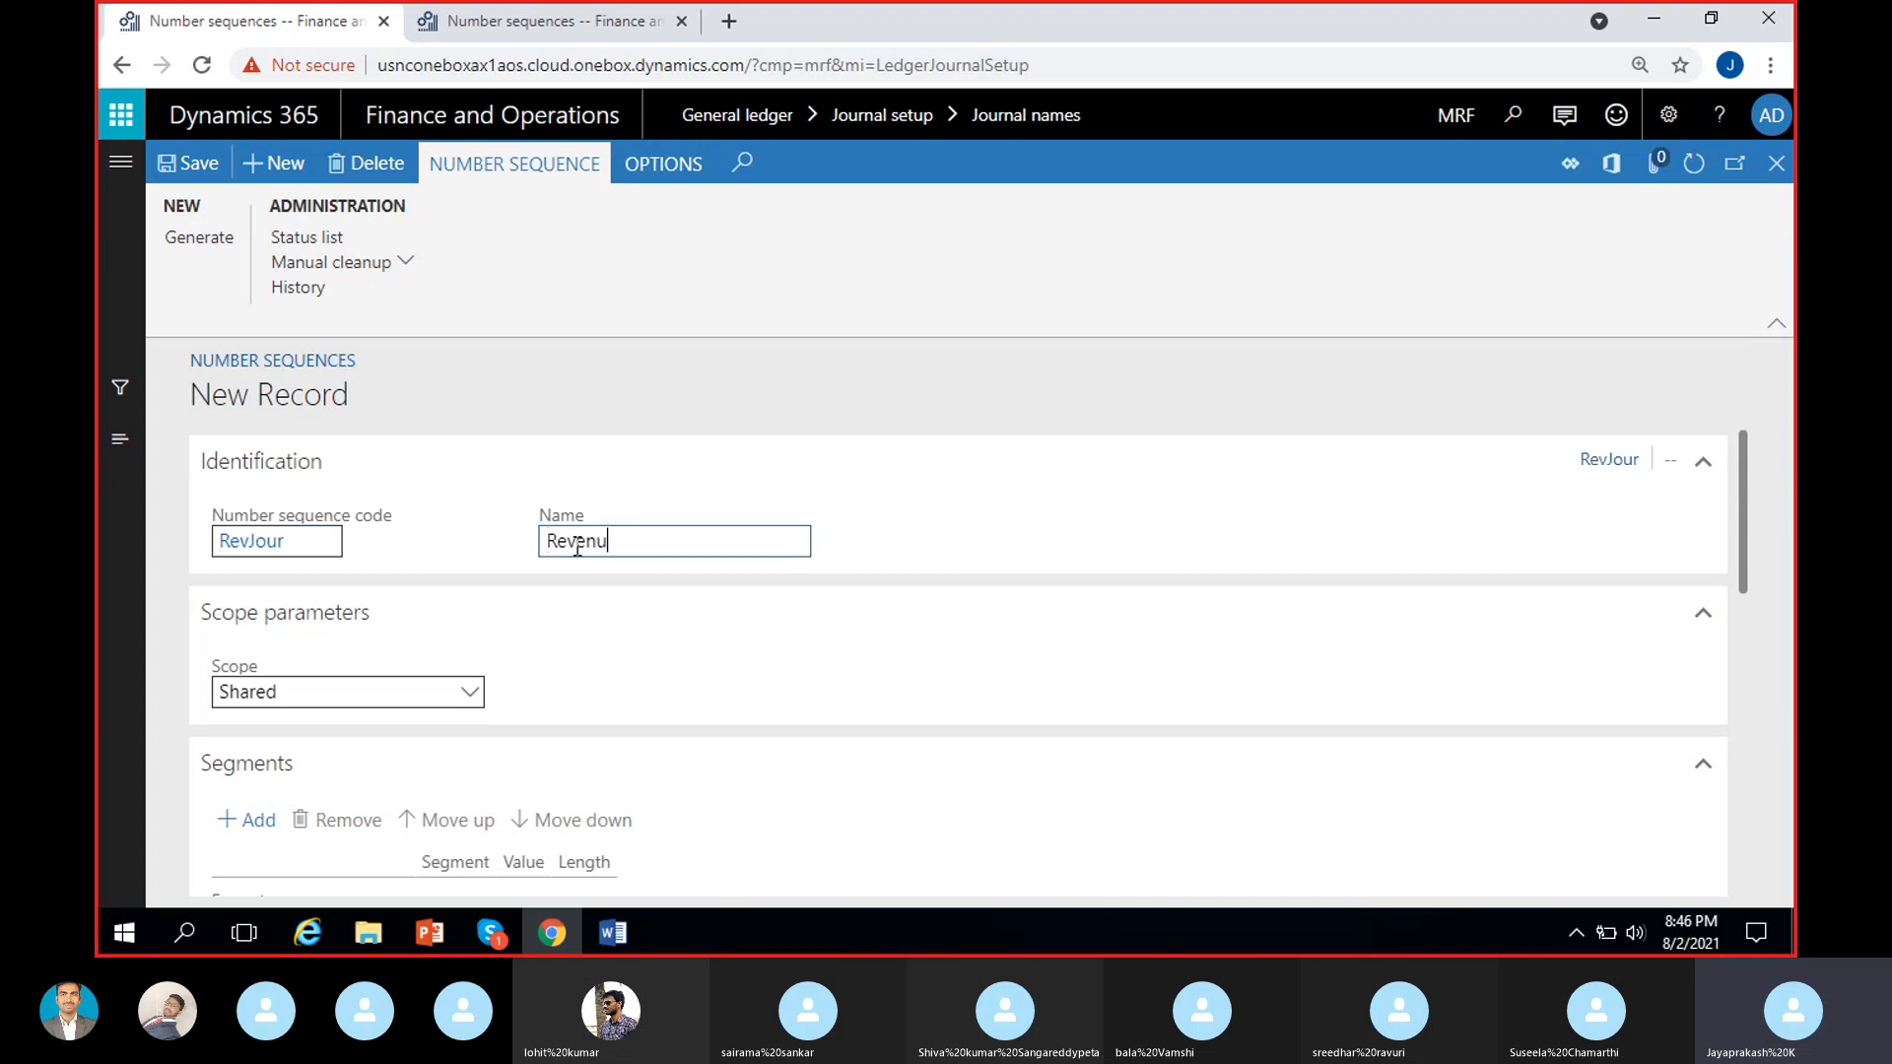
pyautogui.write('e Journal')
pyautogui.click(761, 646)
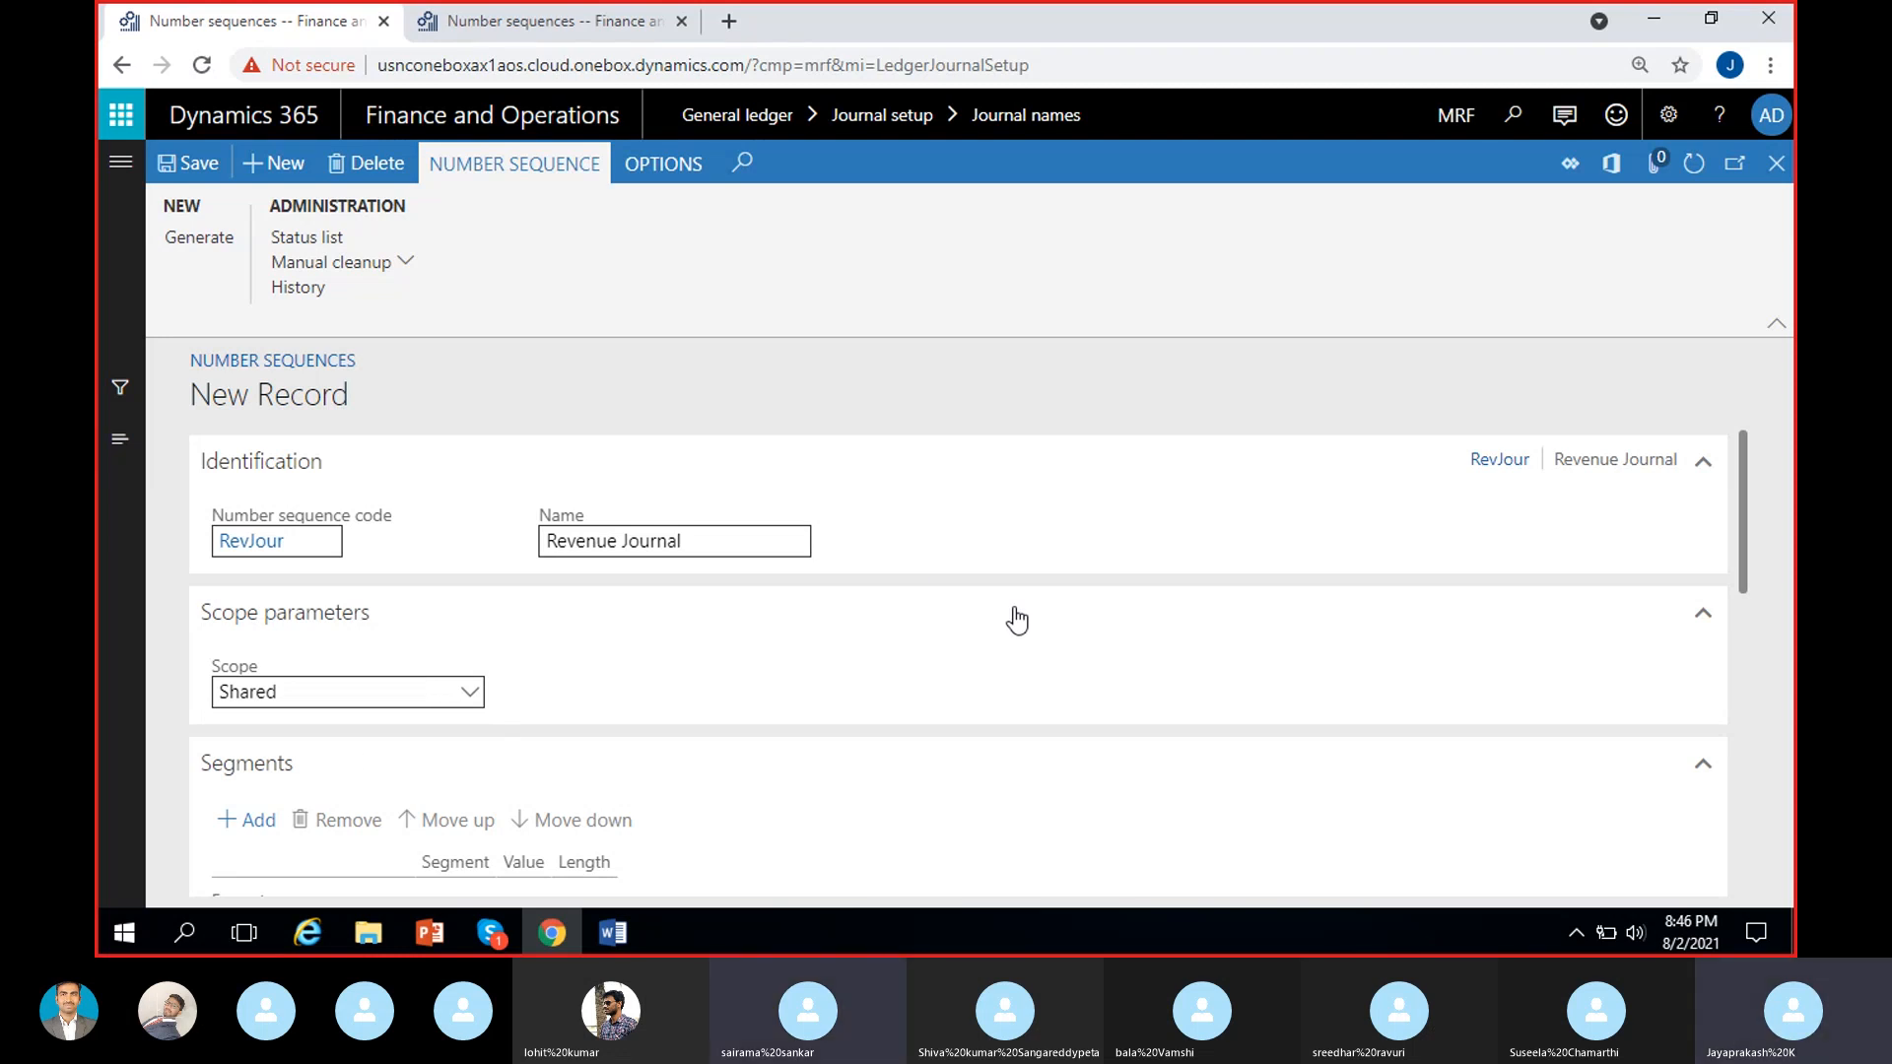
# Set the RevJour number sequence's scope to Company and choose MRF as the company.
pyautogui.click(472, 692)
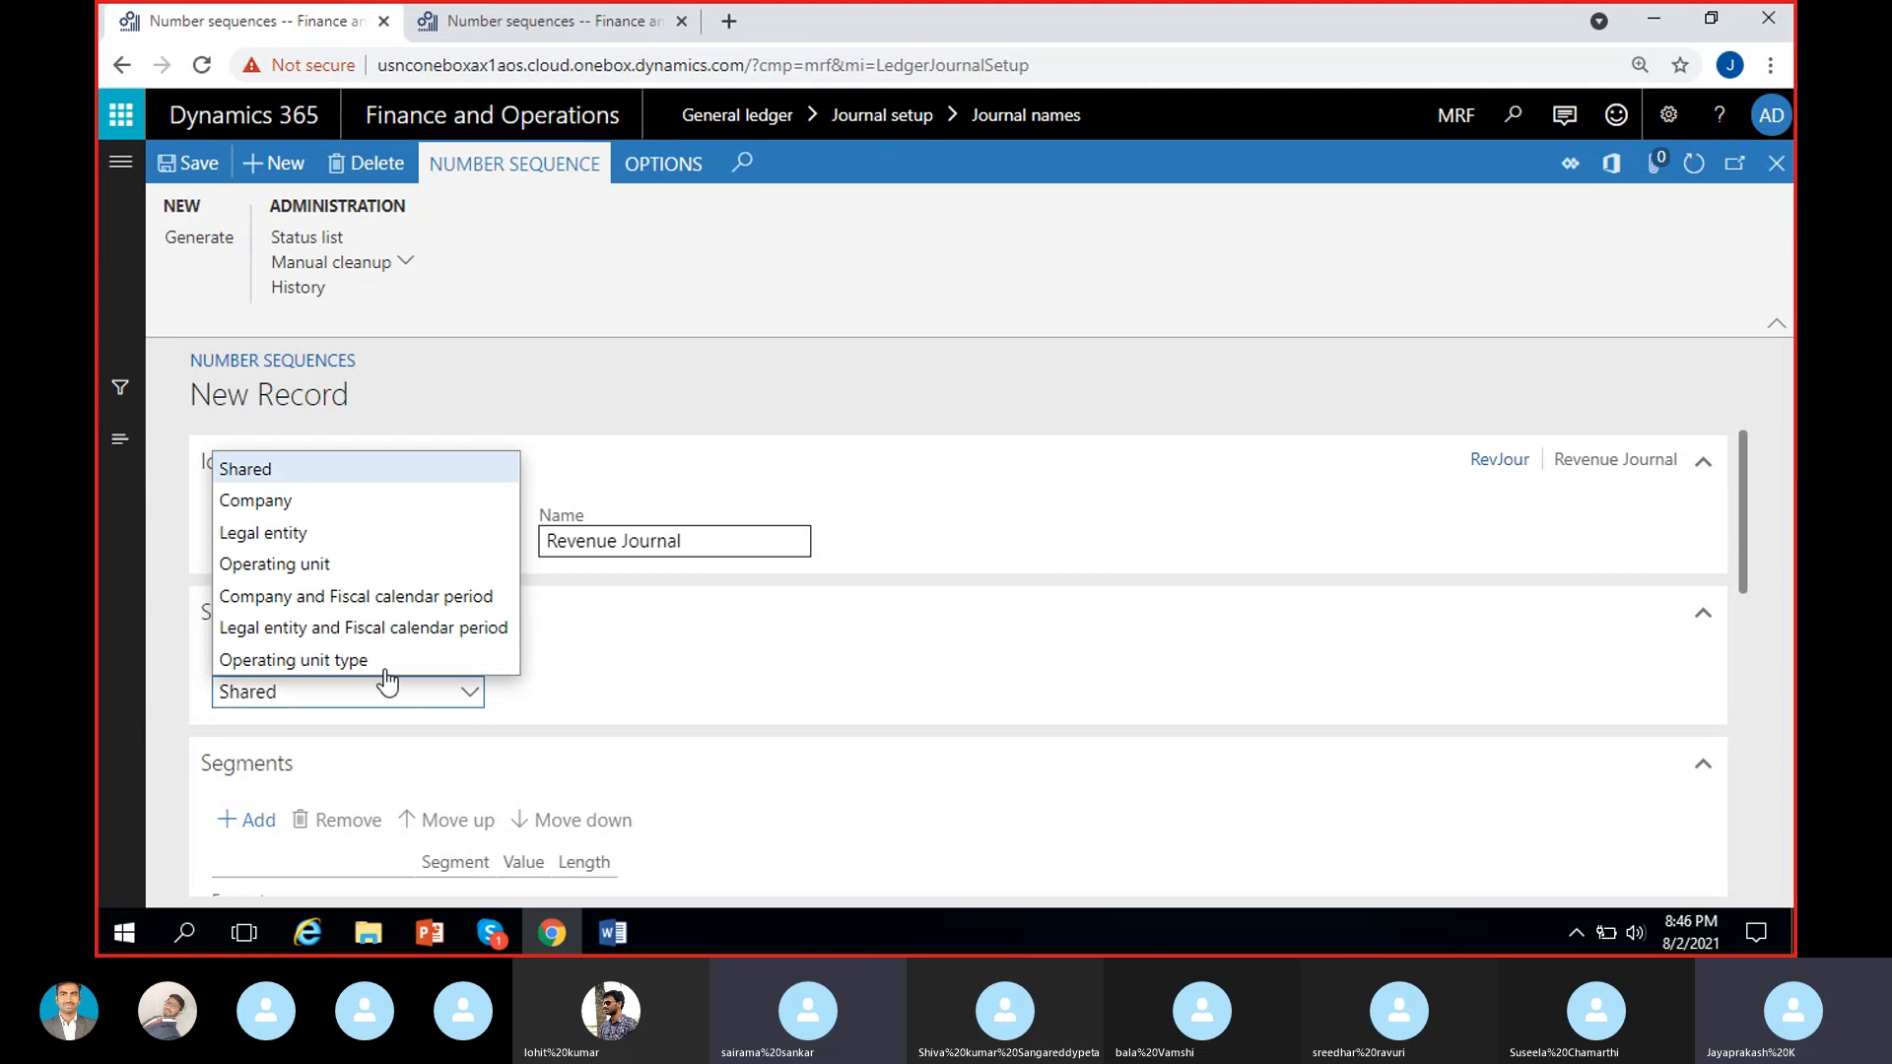
pyautogui.click(366, 503)
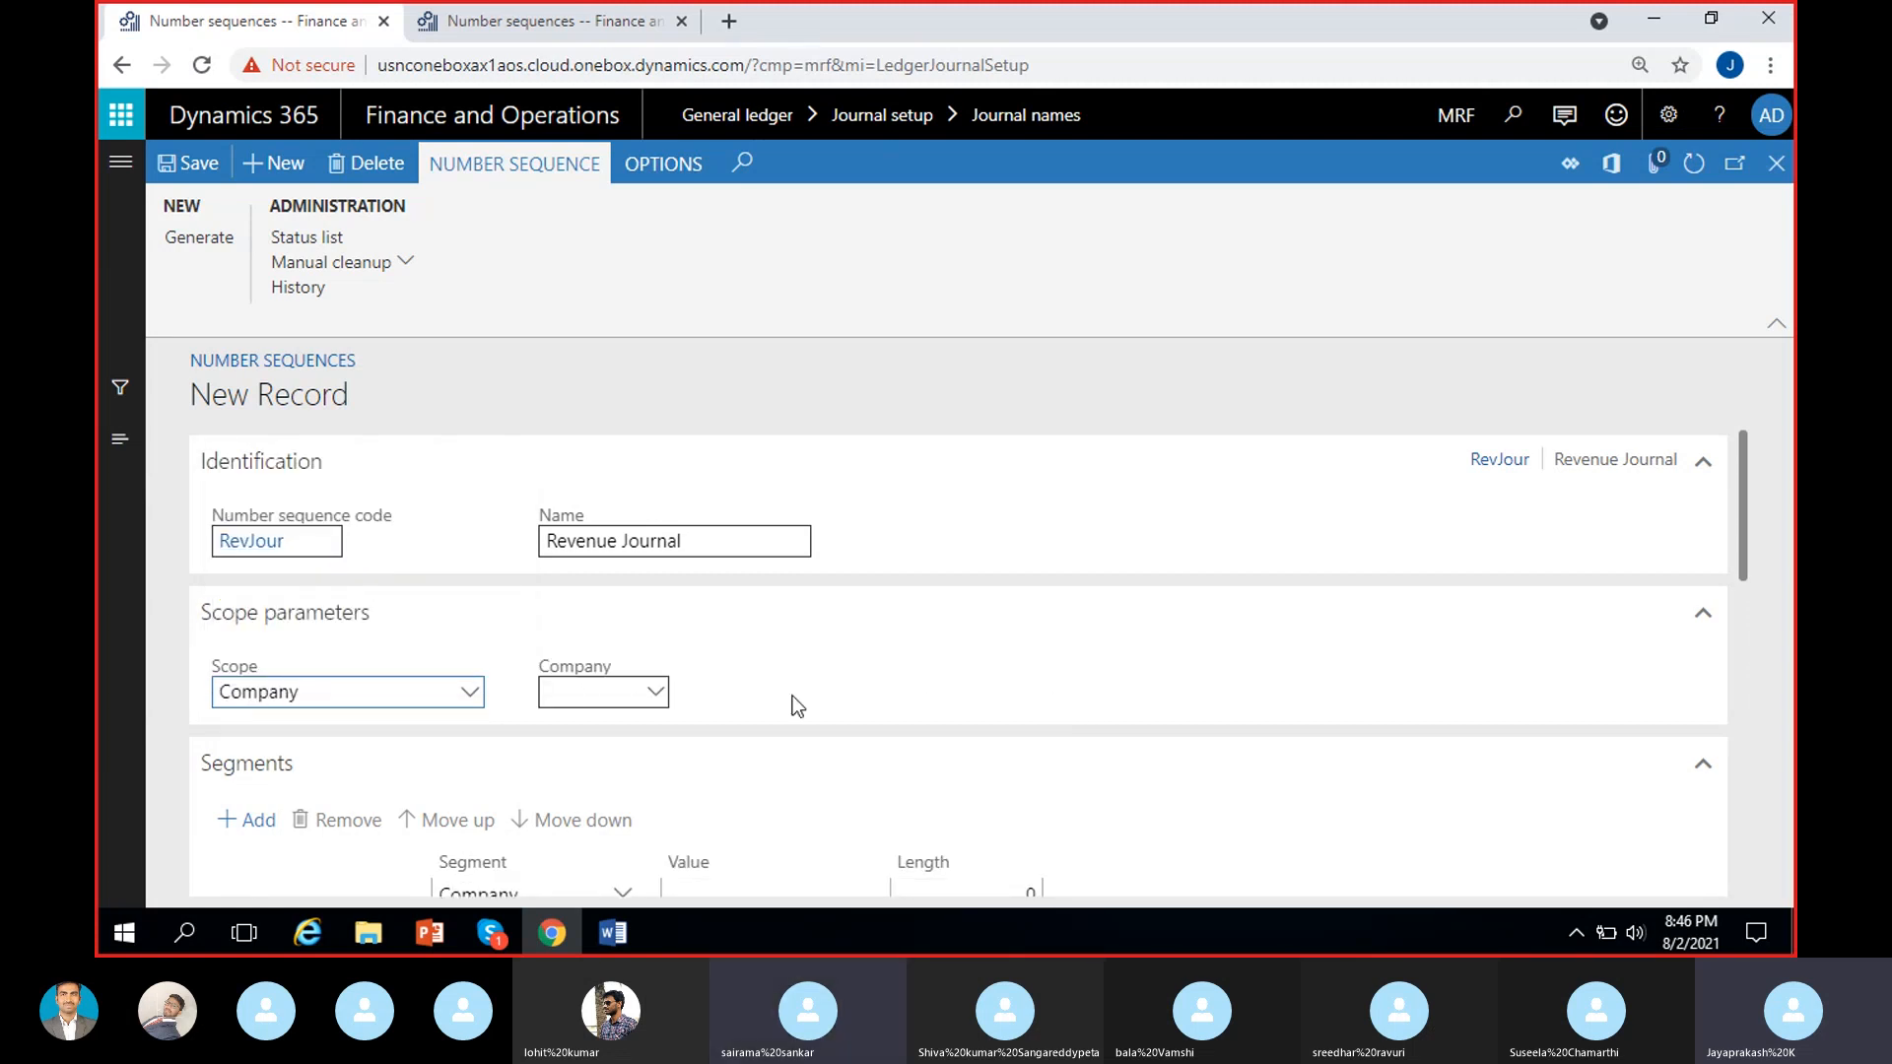
pyautogui.click(467, 695)
pyautogui.click(713, 680)
pyautogui.click(604, 691)
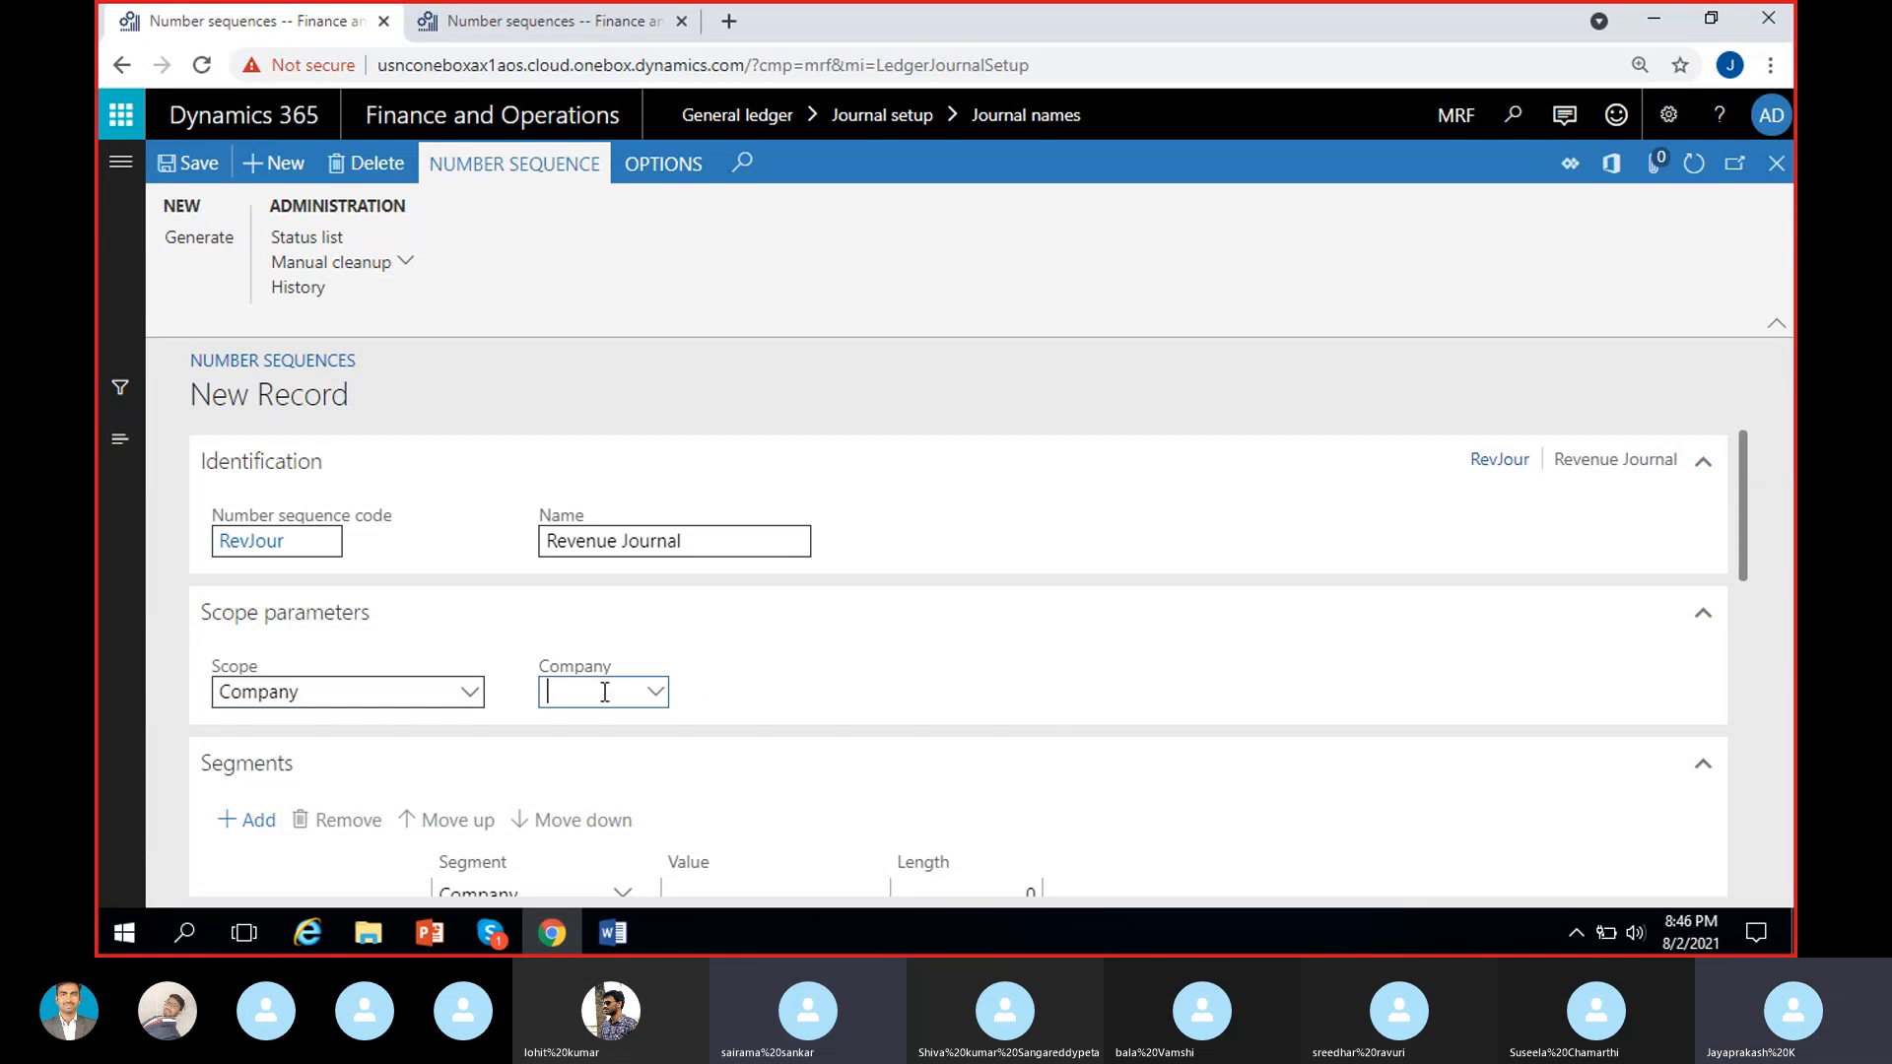
pyautogui.write('MRF')
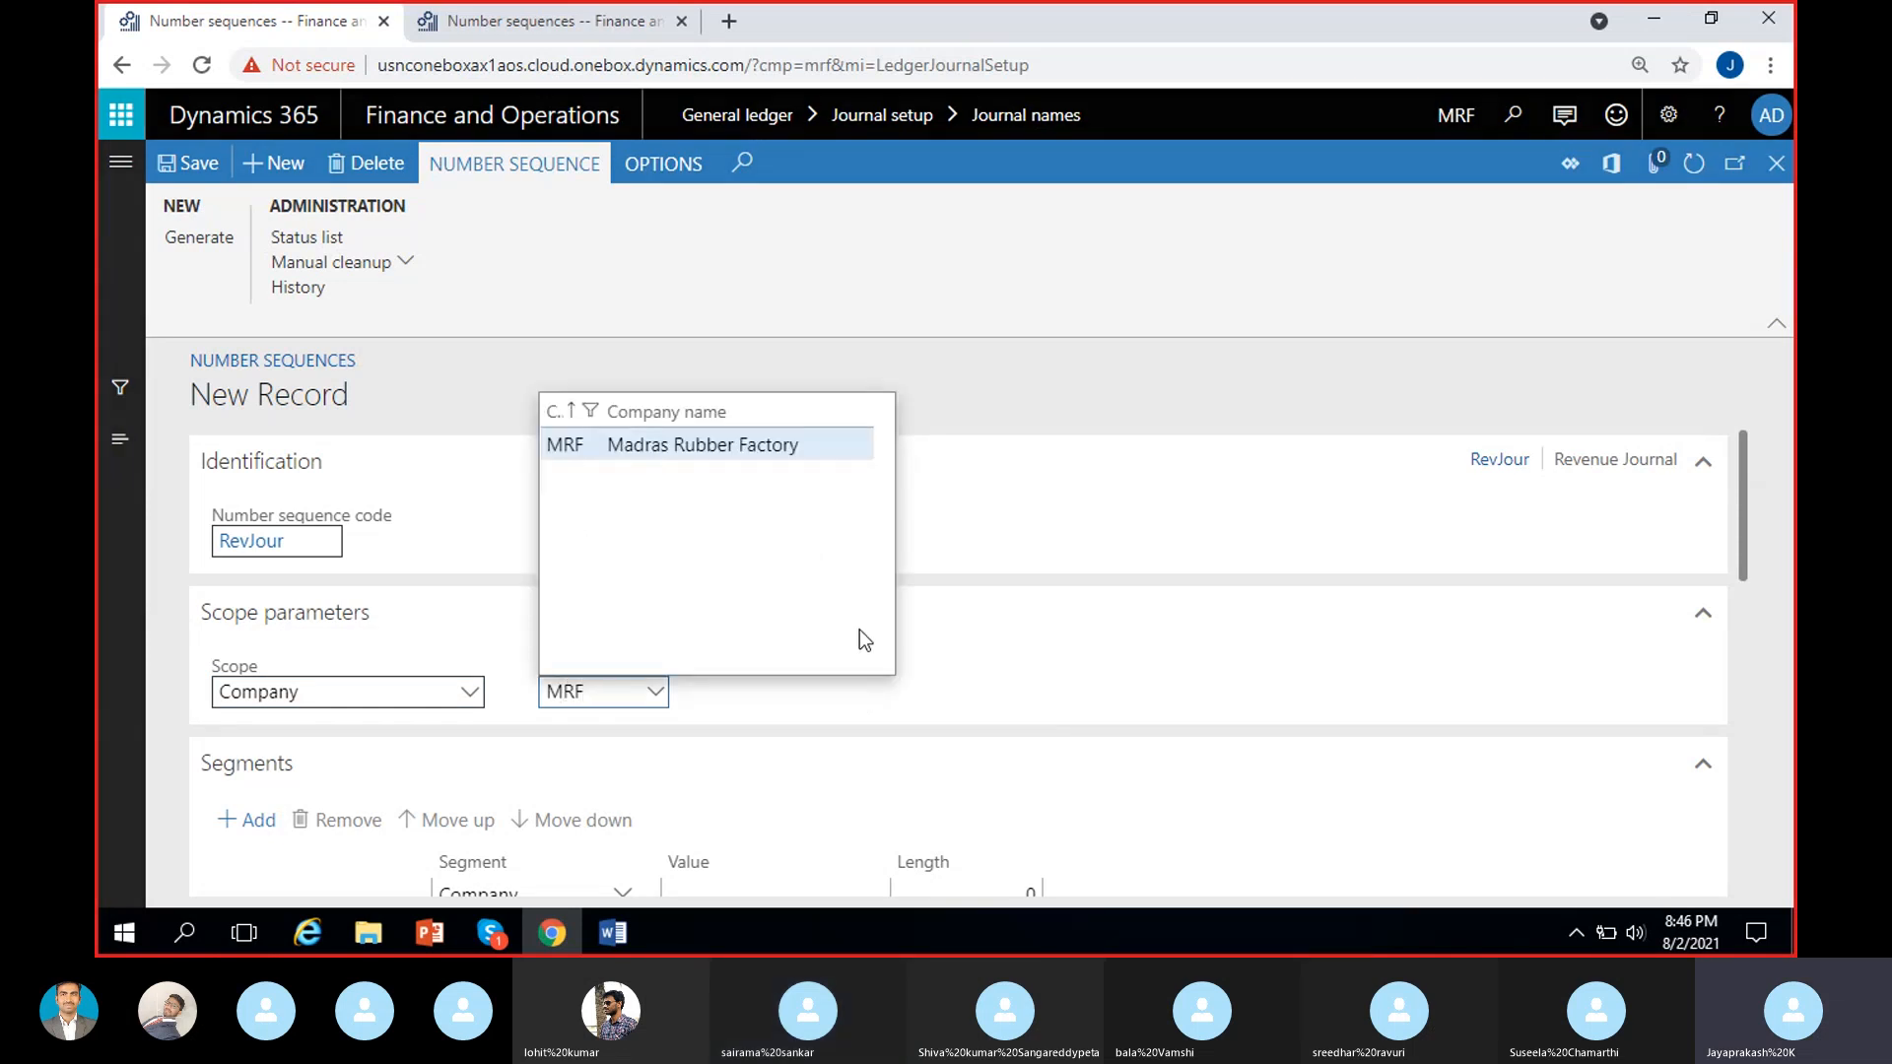
pyautogui.click(855, 678)
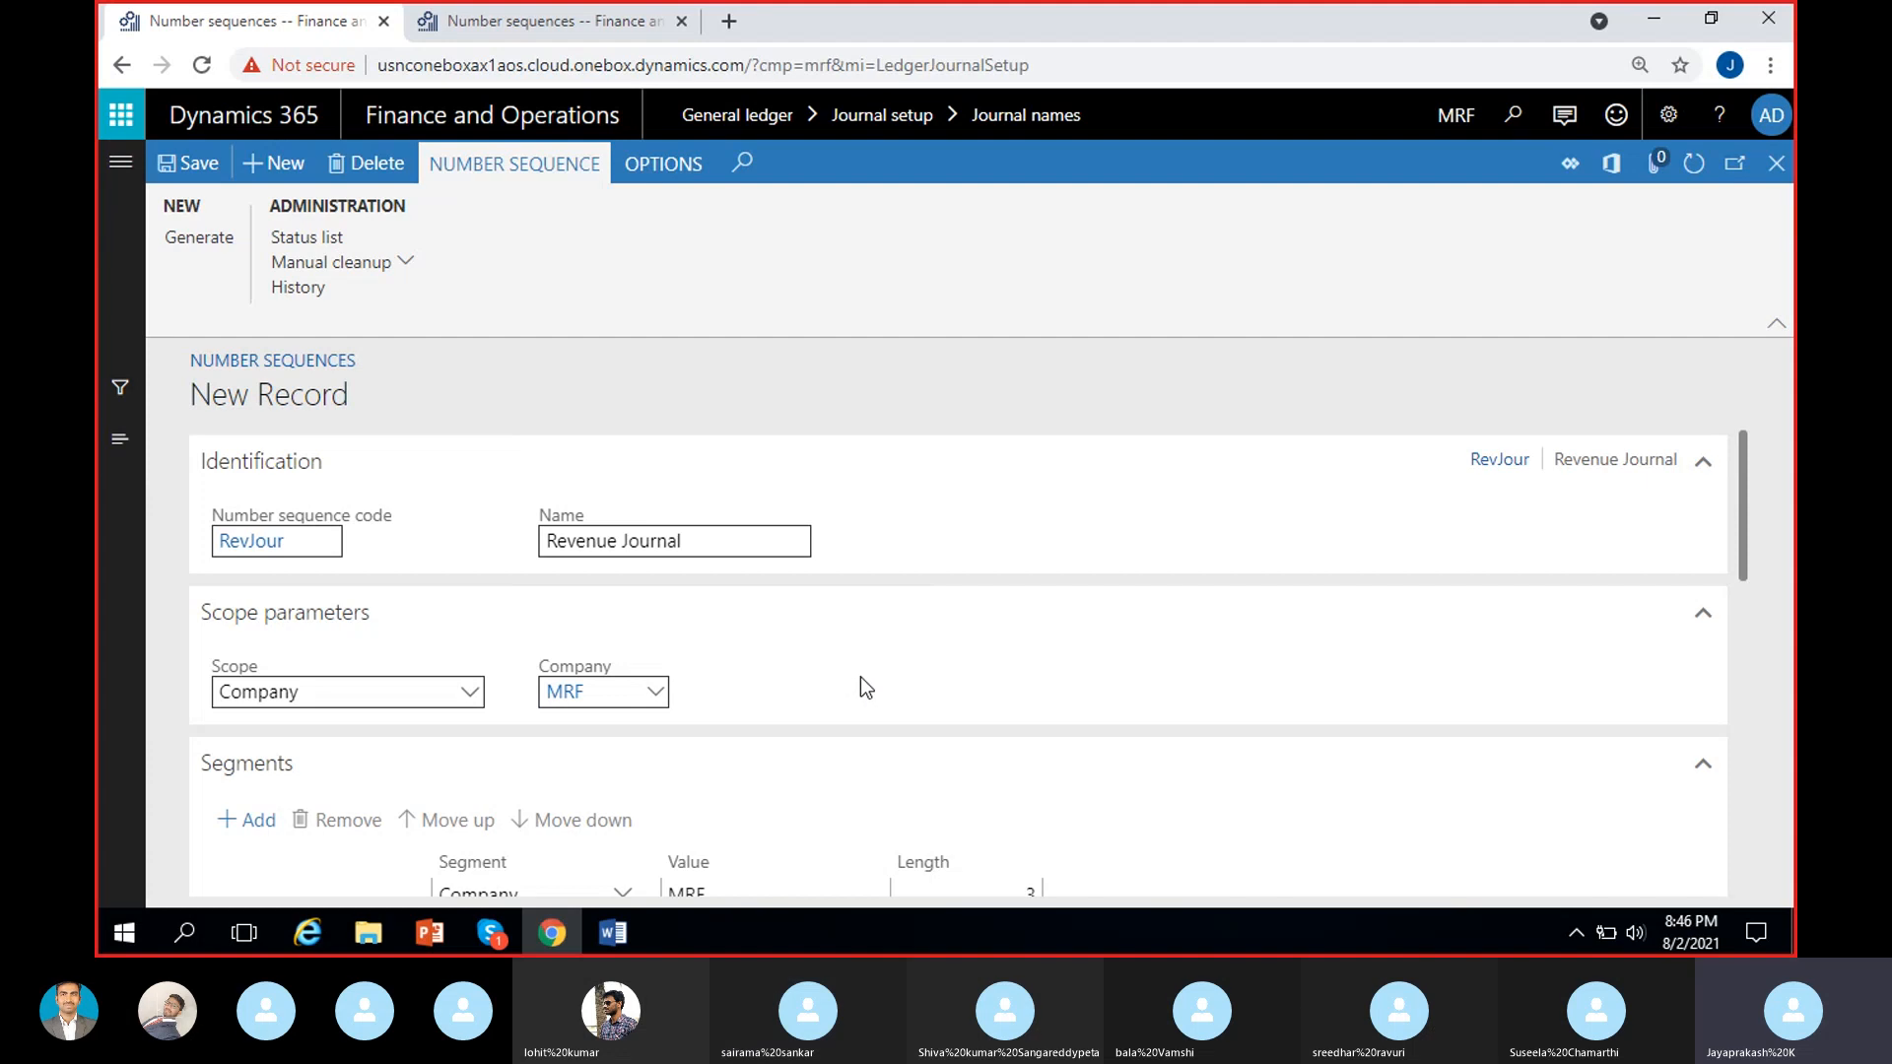
# Set the Constant segment's value to RevJour- in the number sequence's segments.
pyautogui.scroll(-3, 860, 688)
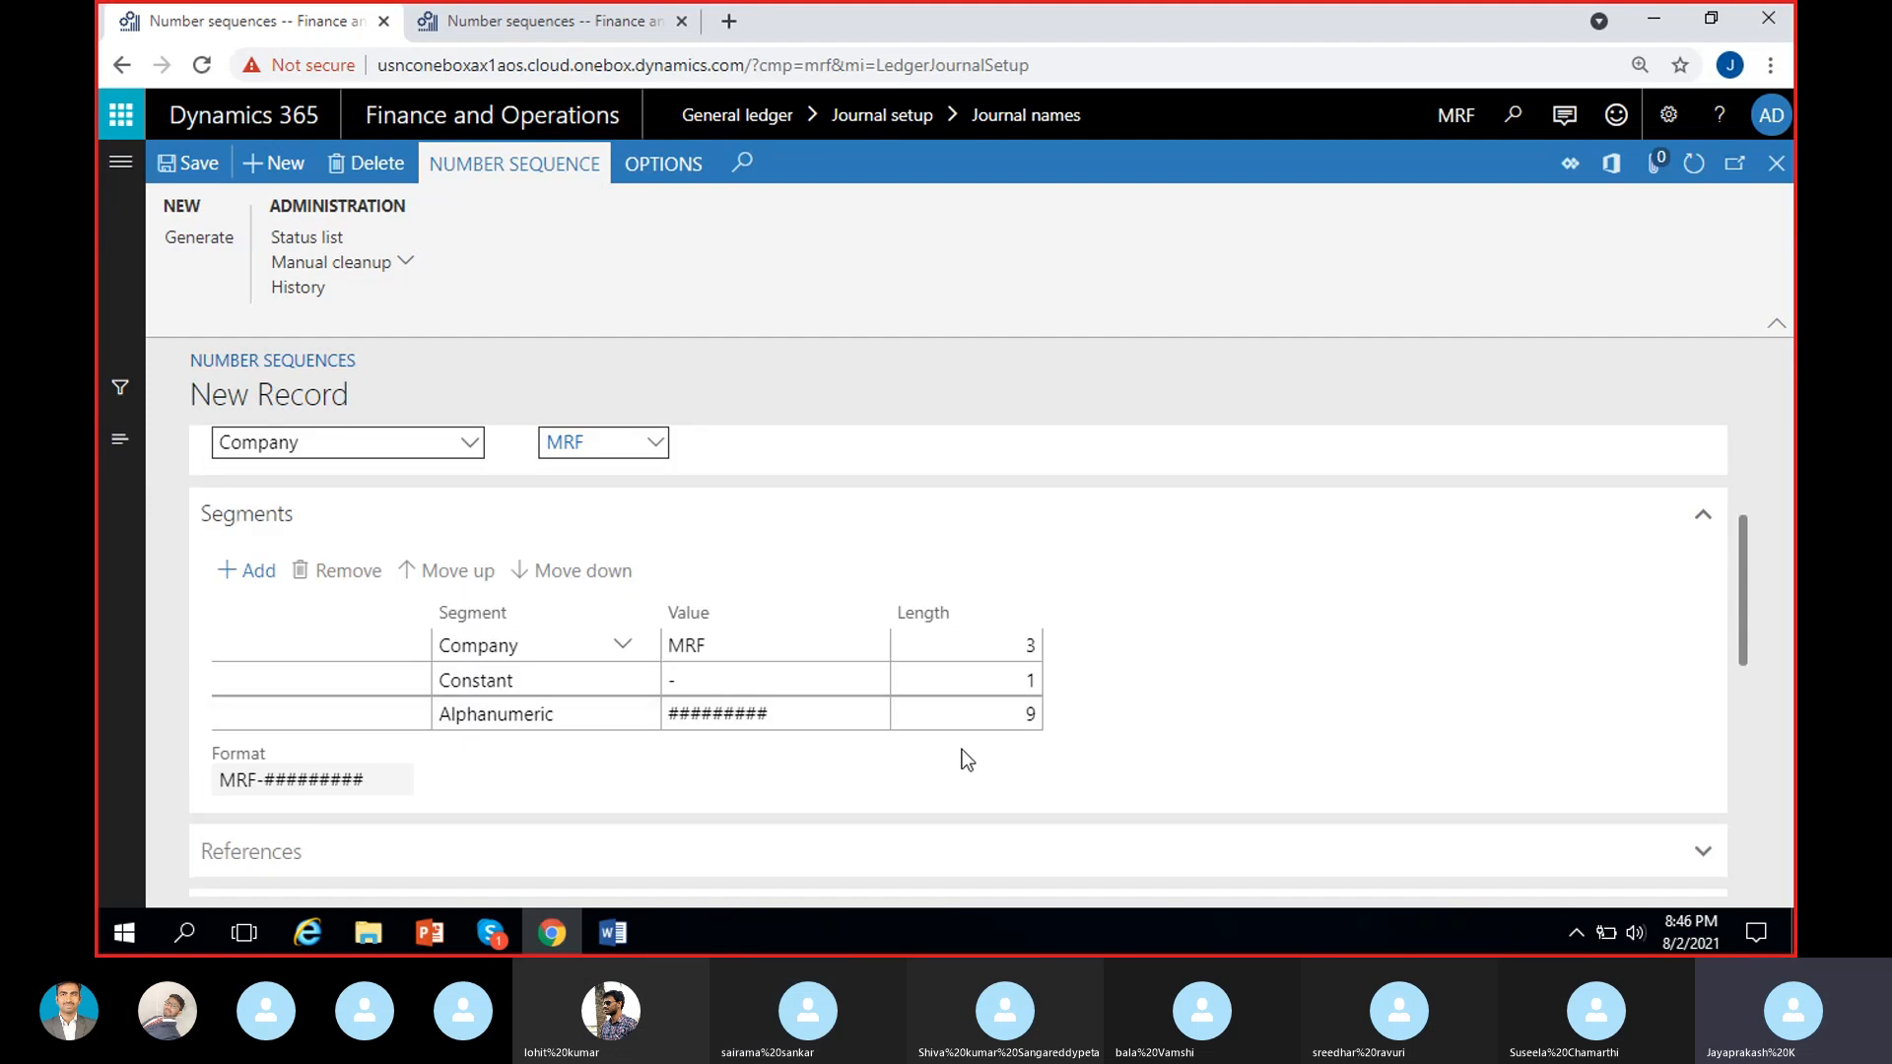
pyautogui.click(845, 680)
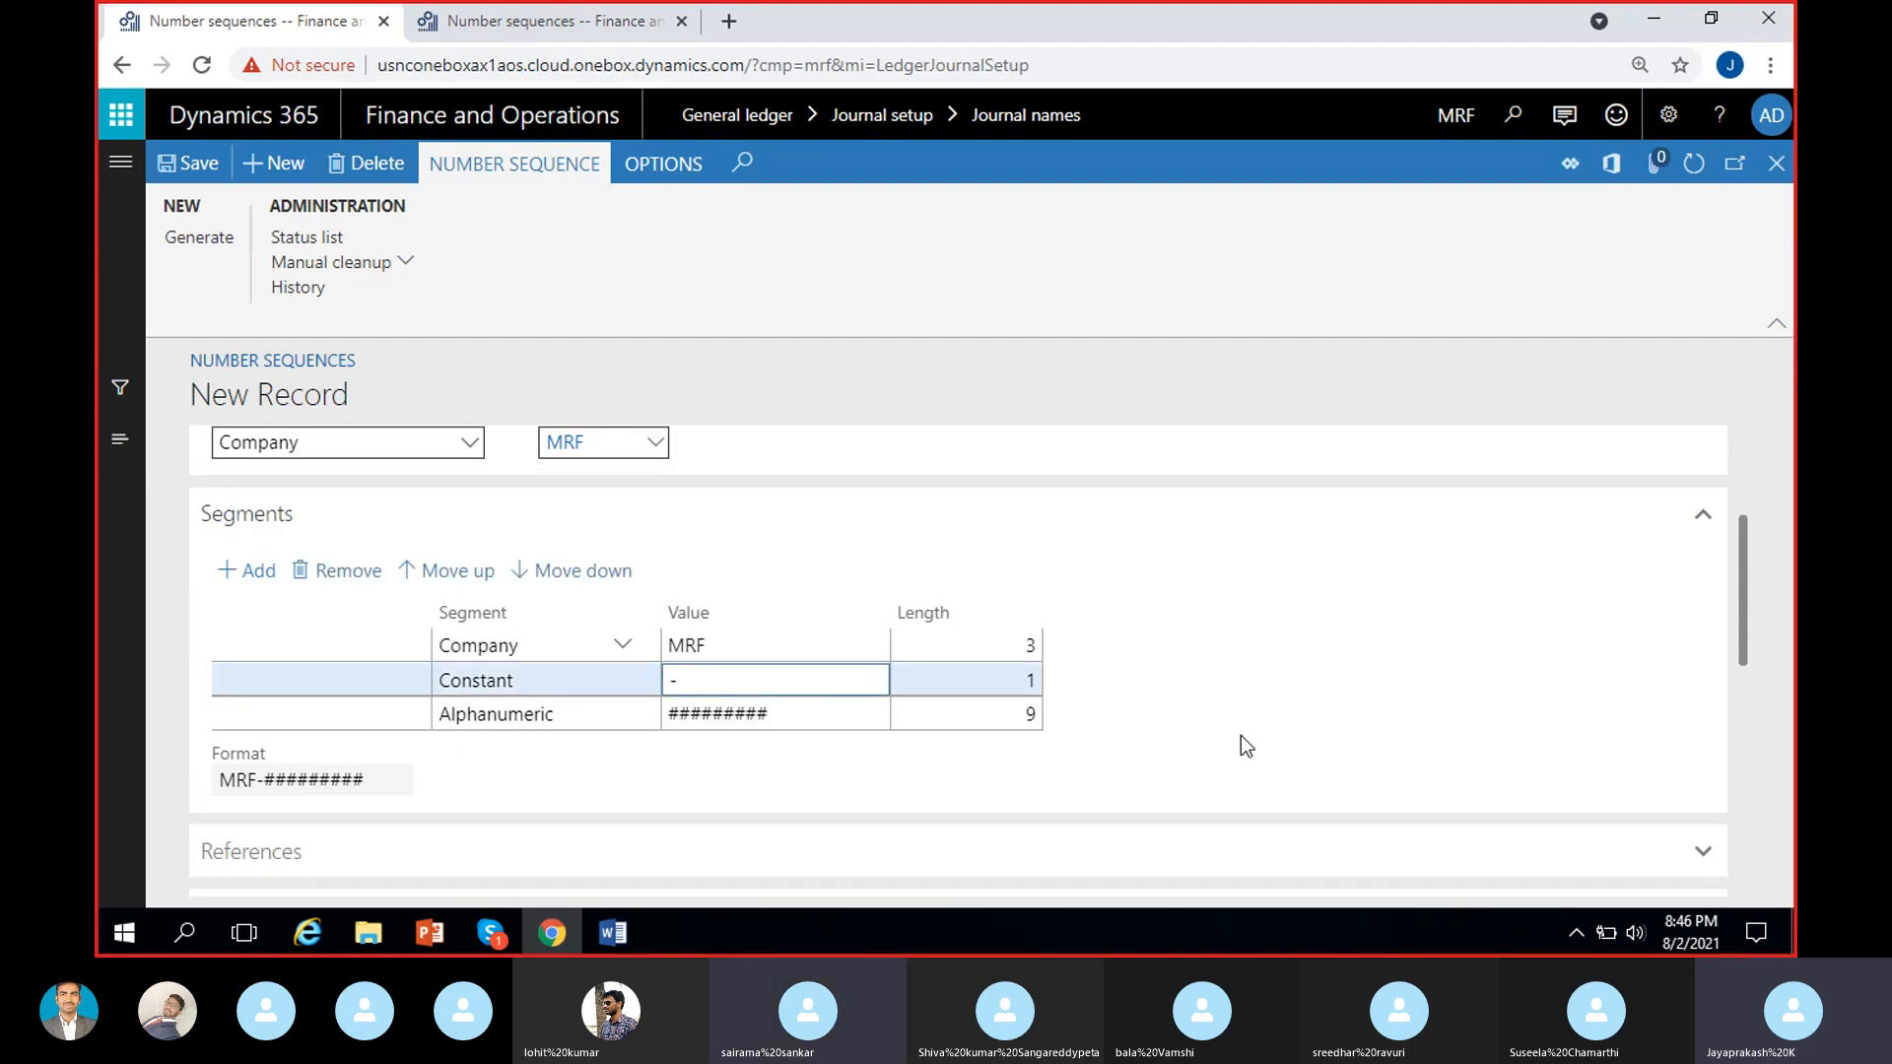
pyautogui.click(896, 764)
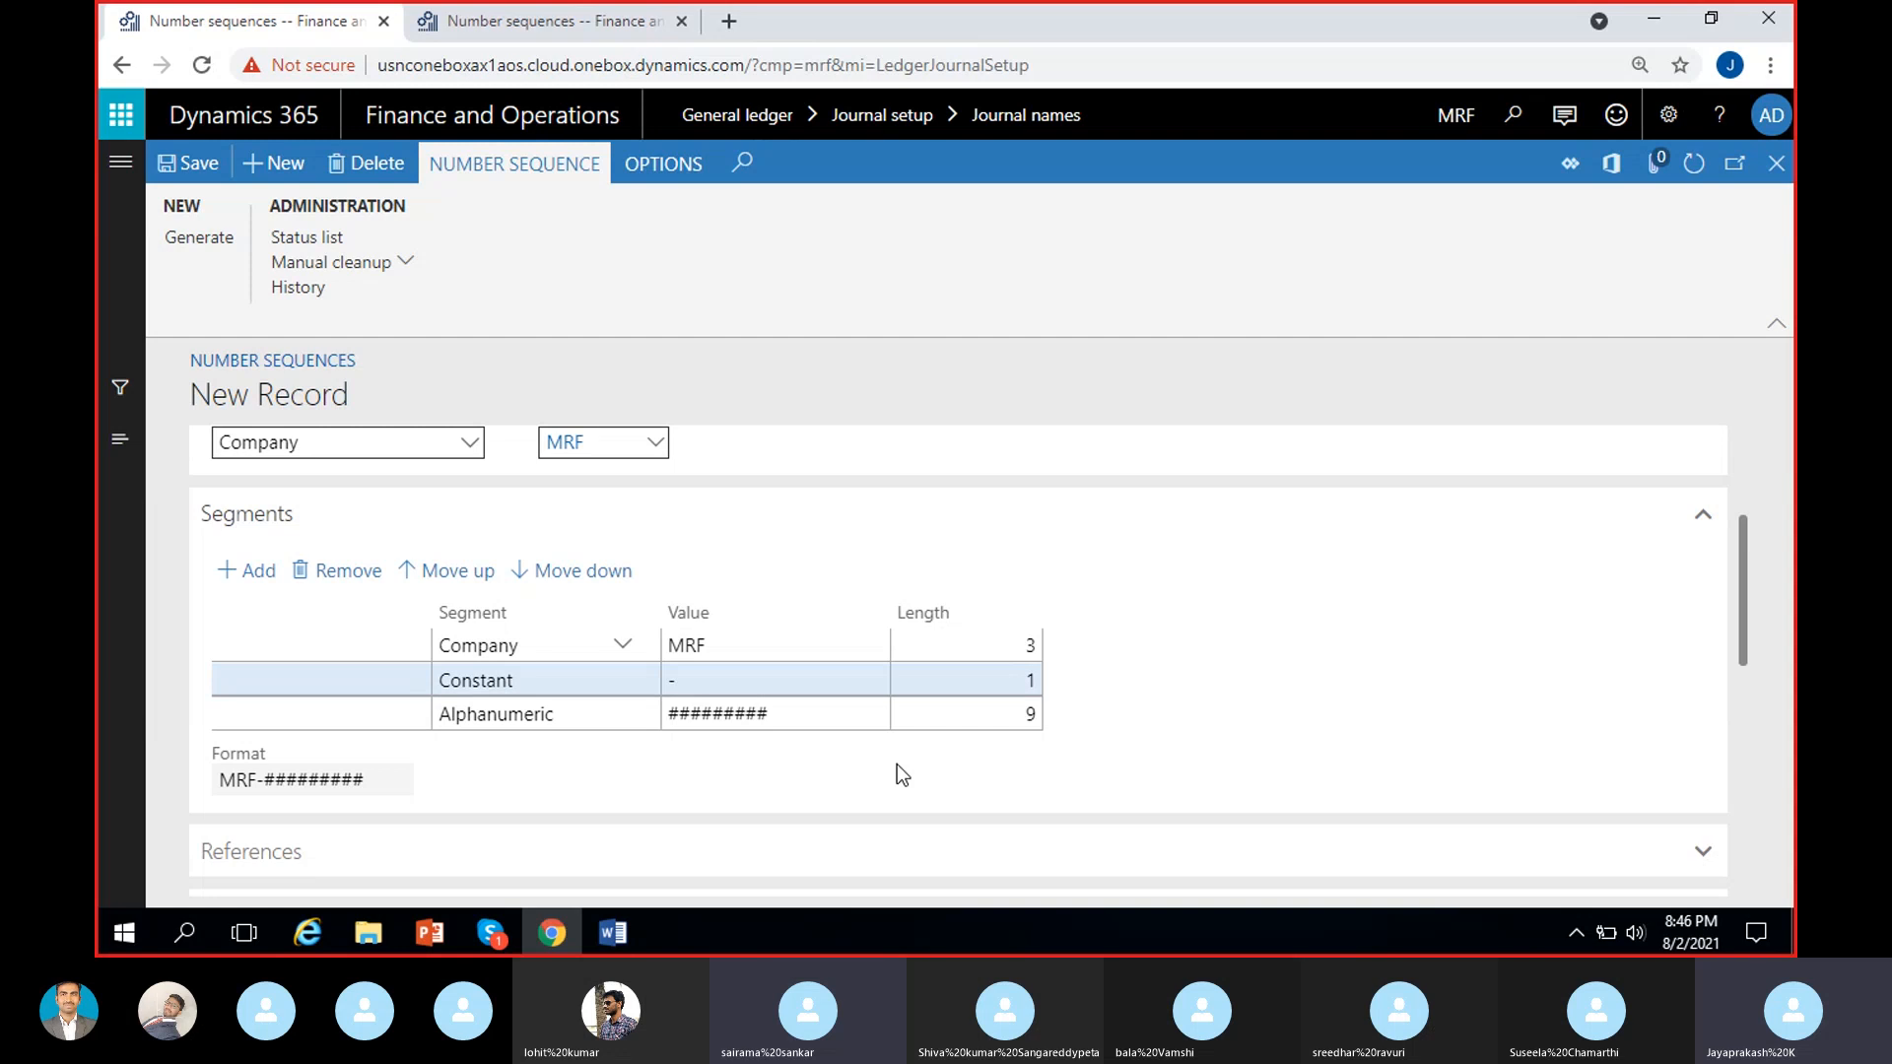
pyautogui.click(744, 642)
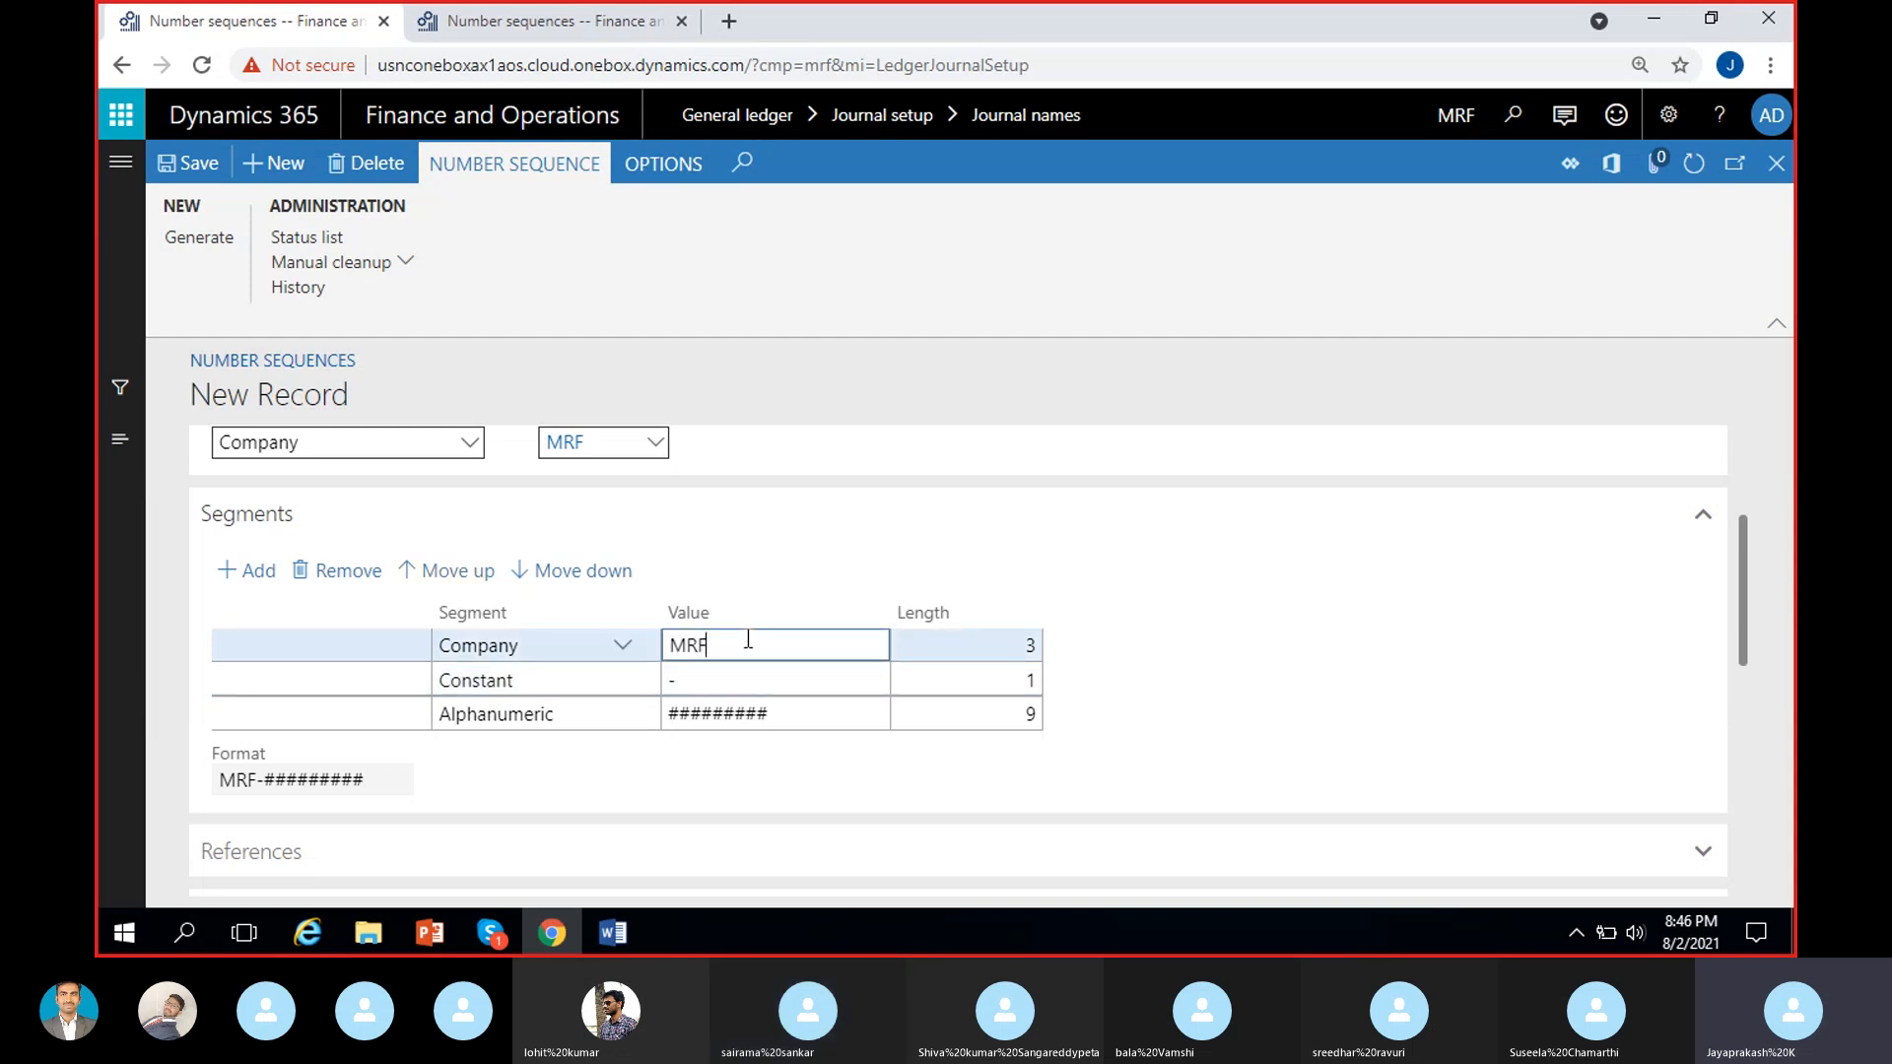
pyautogui.click(739, 680)
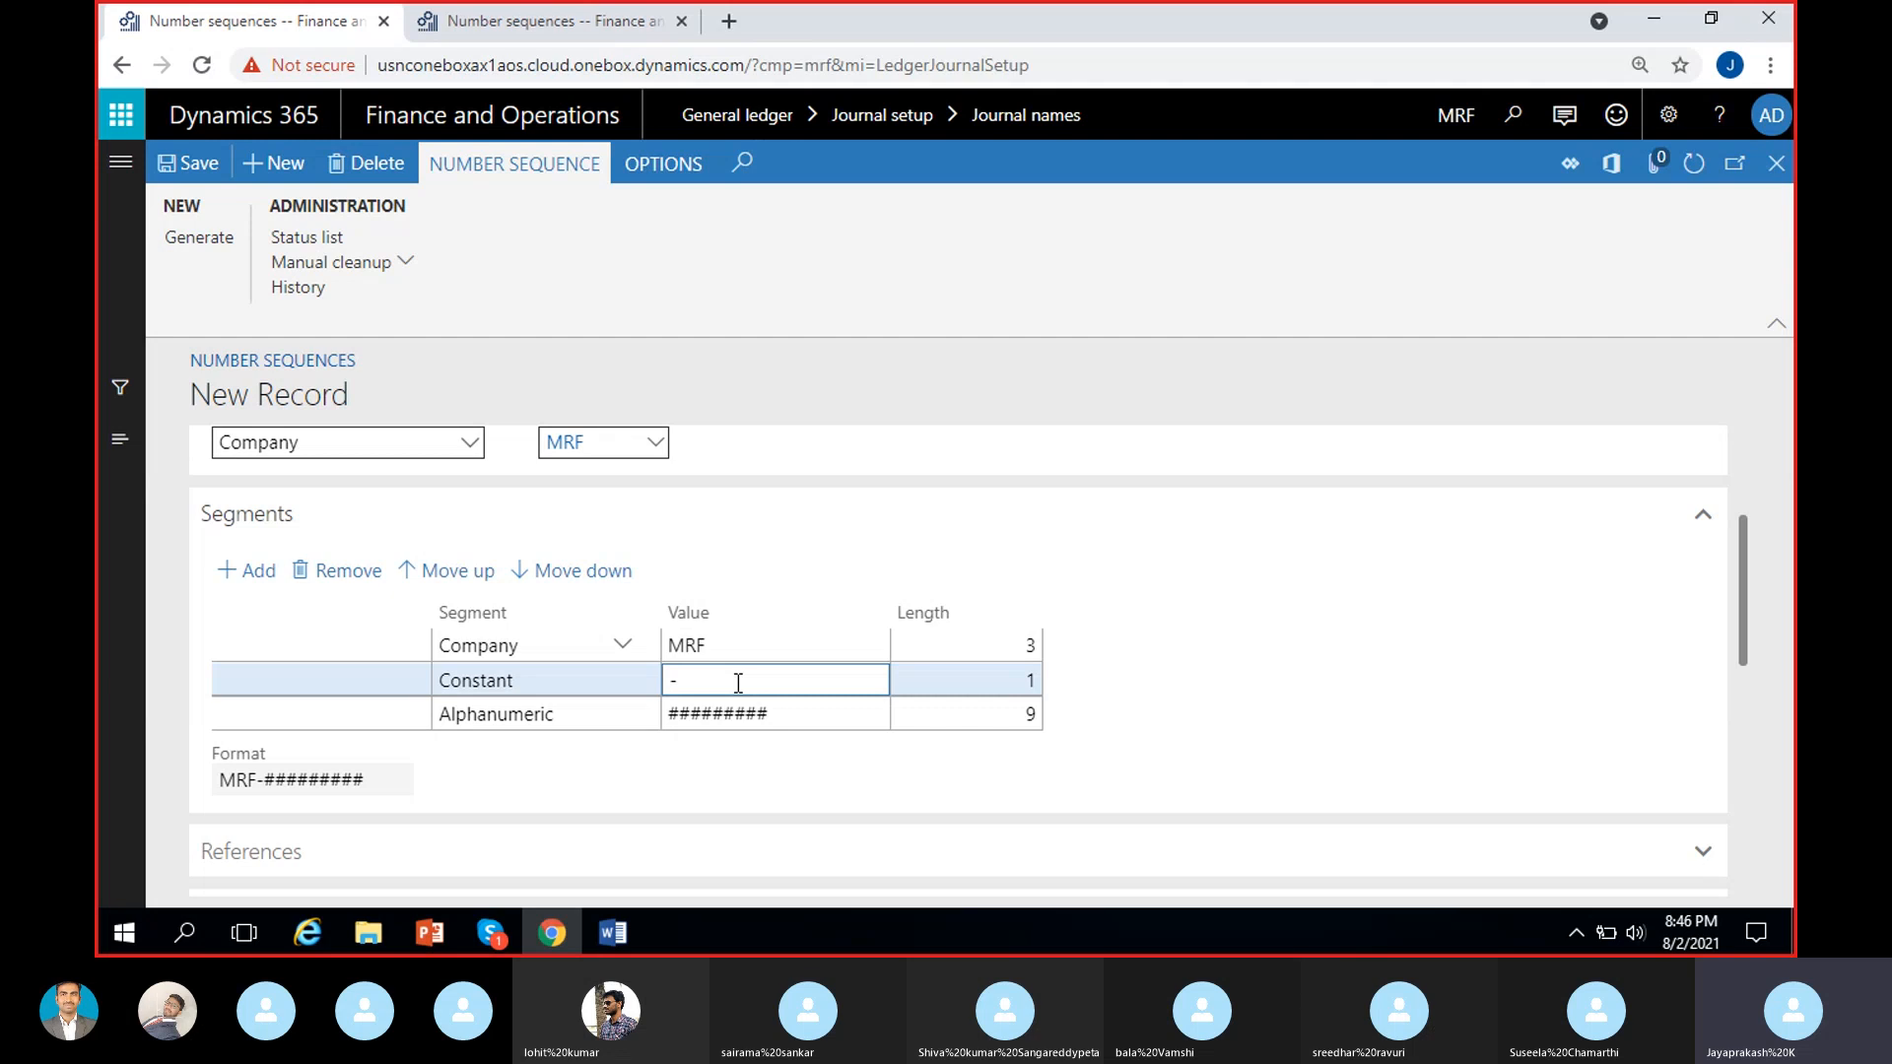
pyautogui.write('RevJour')
pyautogui.click(794, 759)
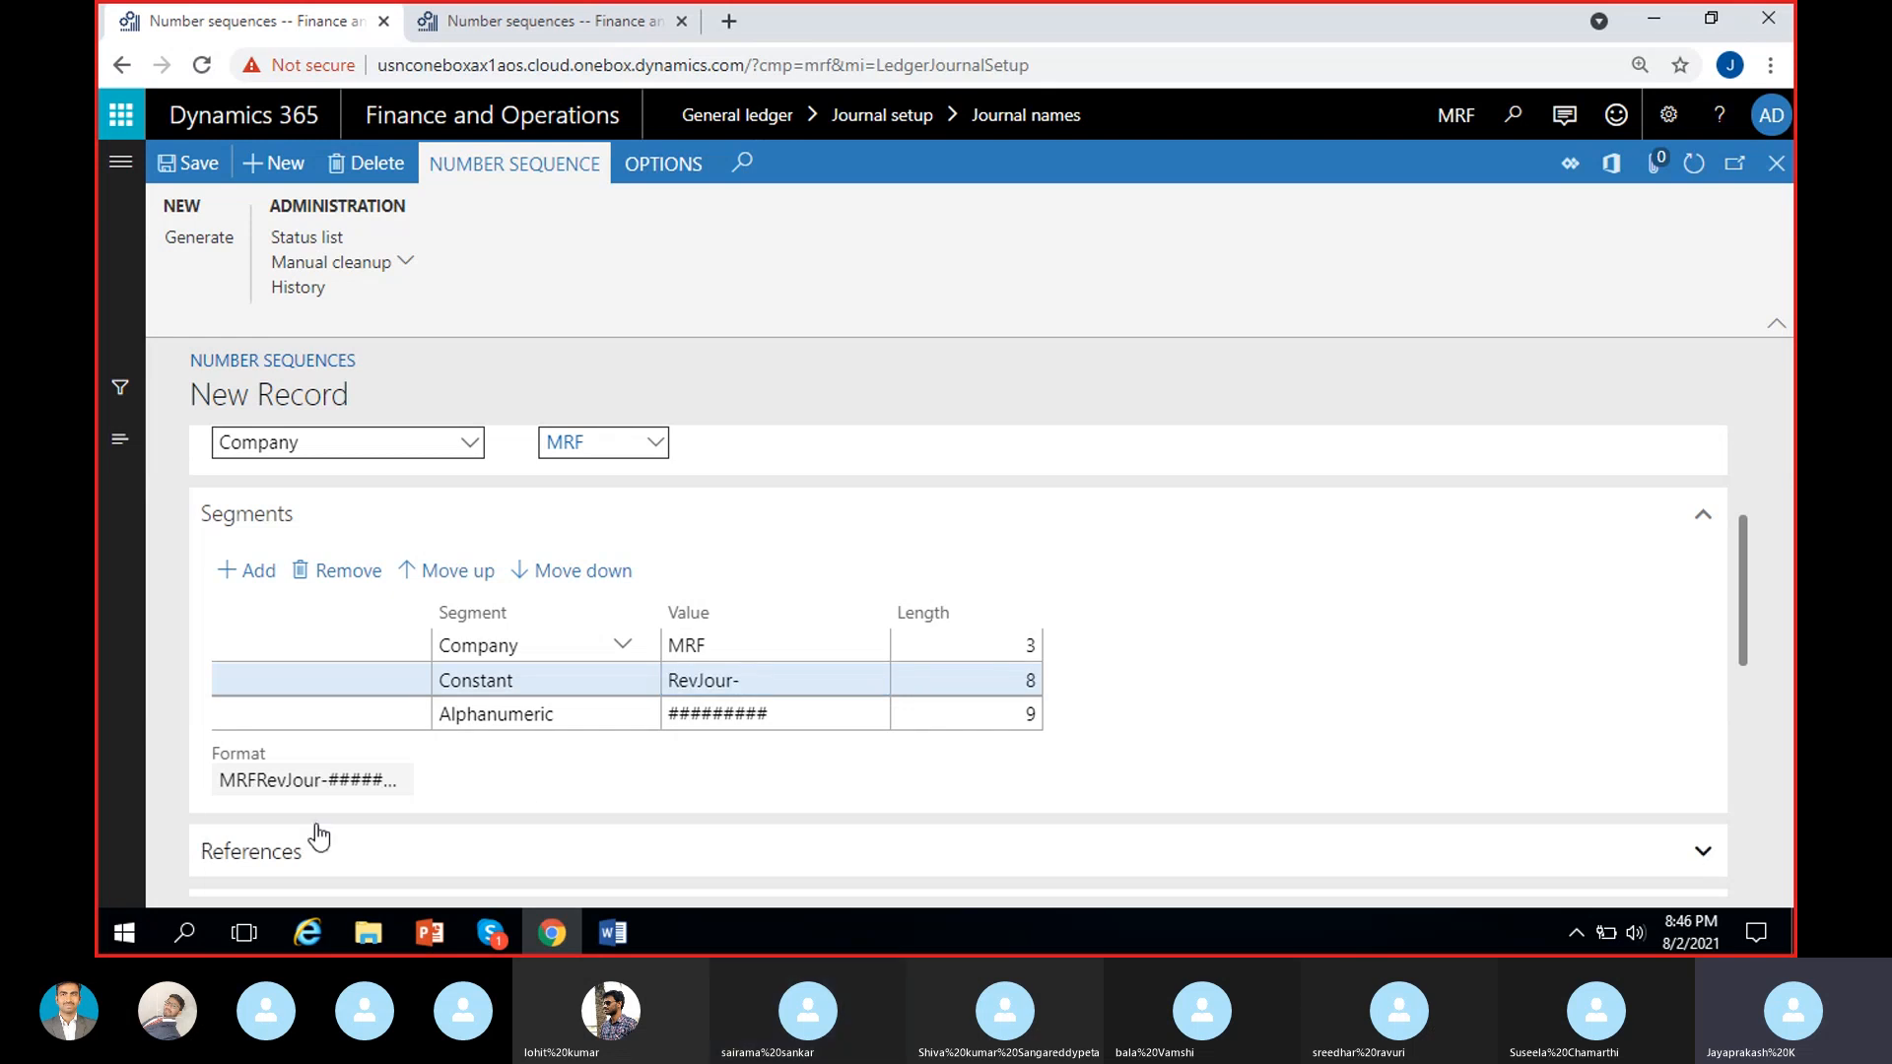
# Examine the format preview of the RevJour number sequence.
pyautogui.moveTo(222, 781); pyautogui.dragTo(410, 792)
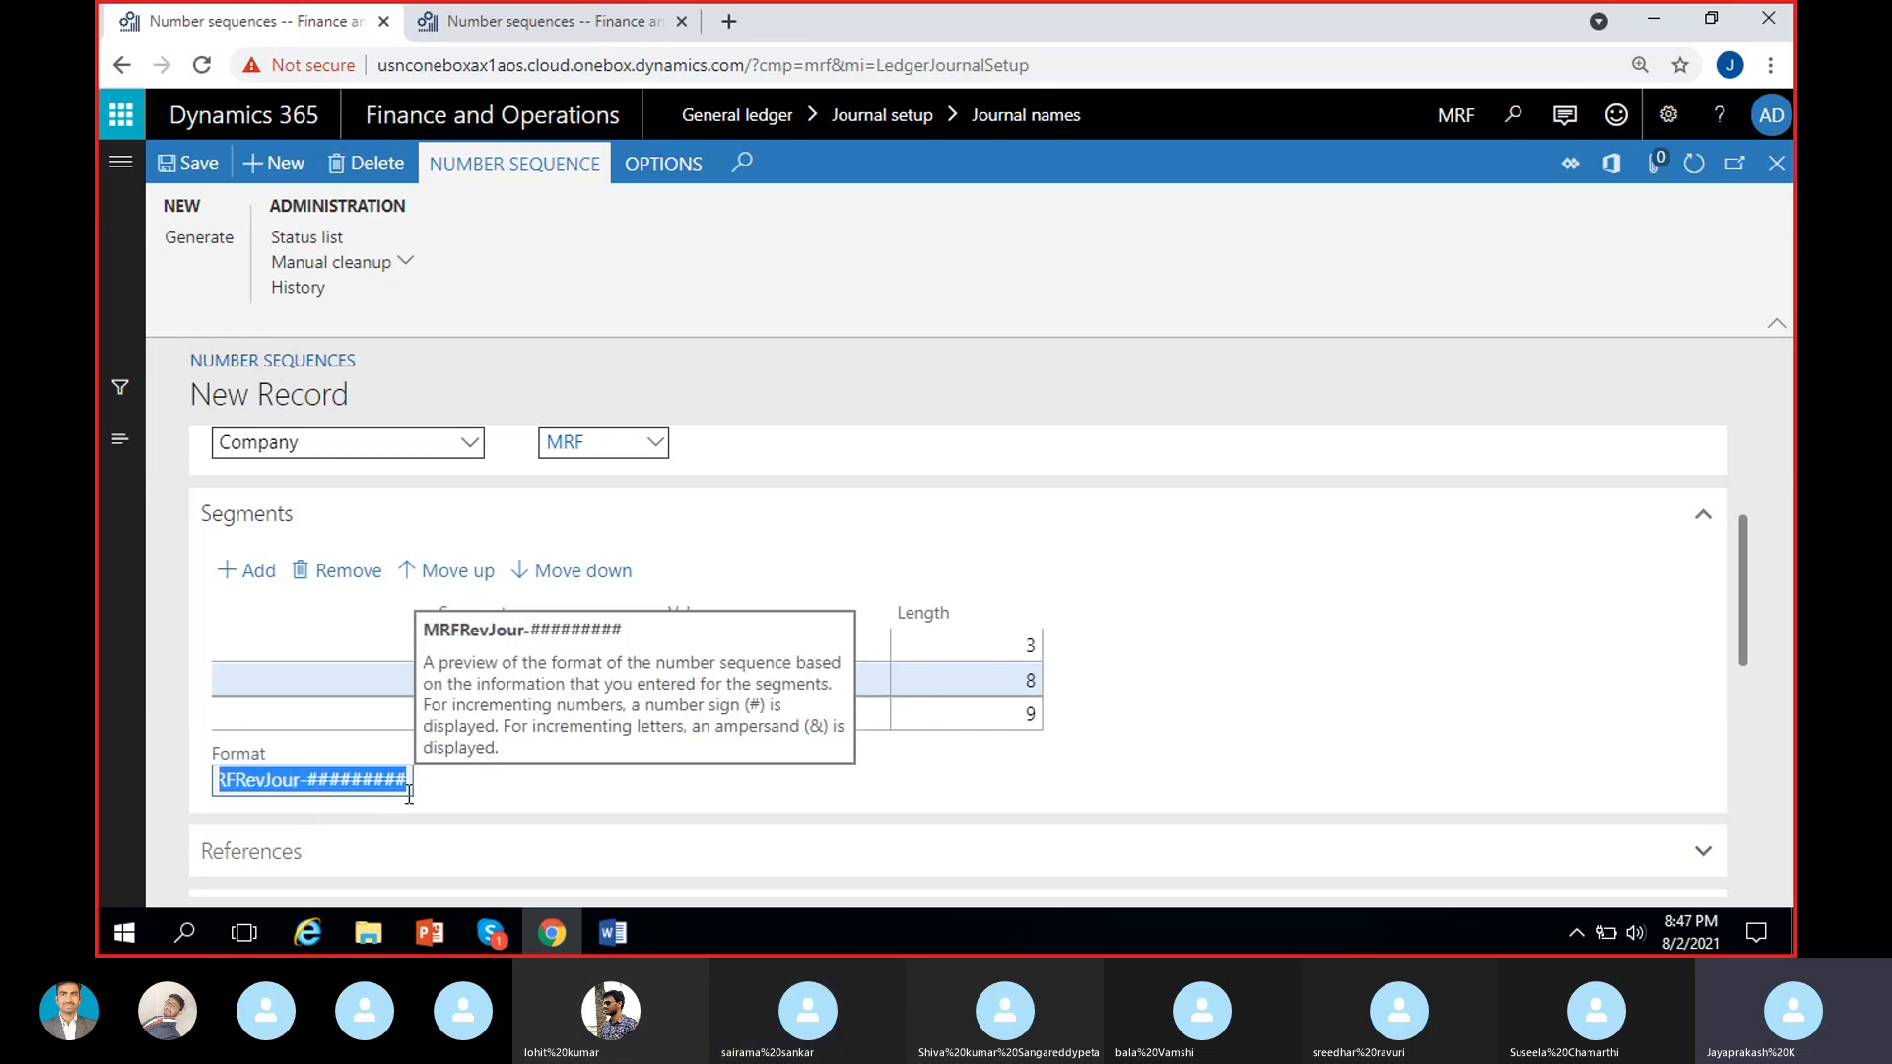
pyautogui.click(308, 784)
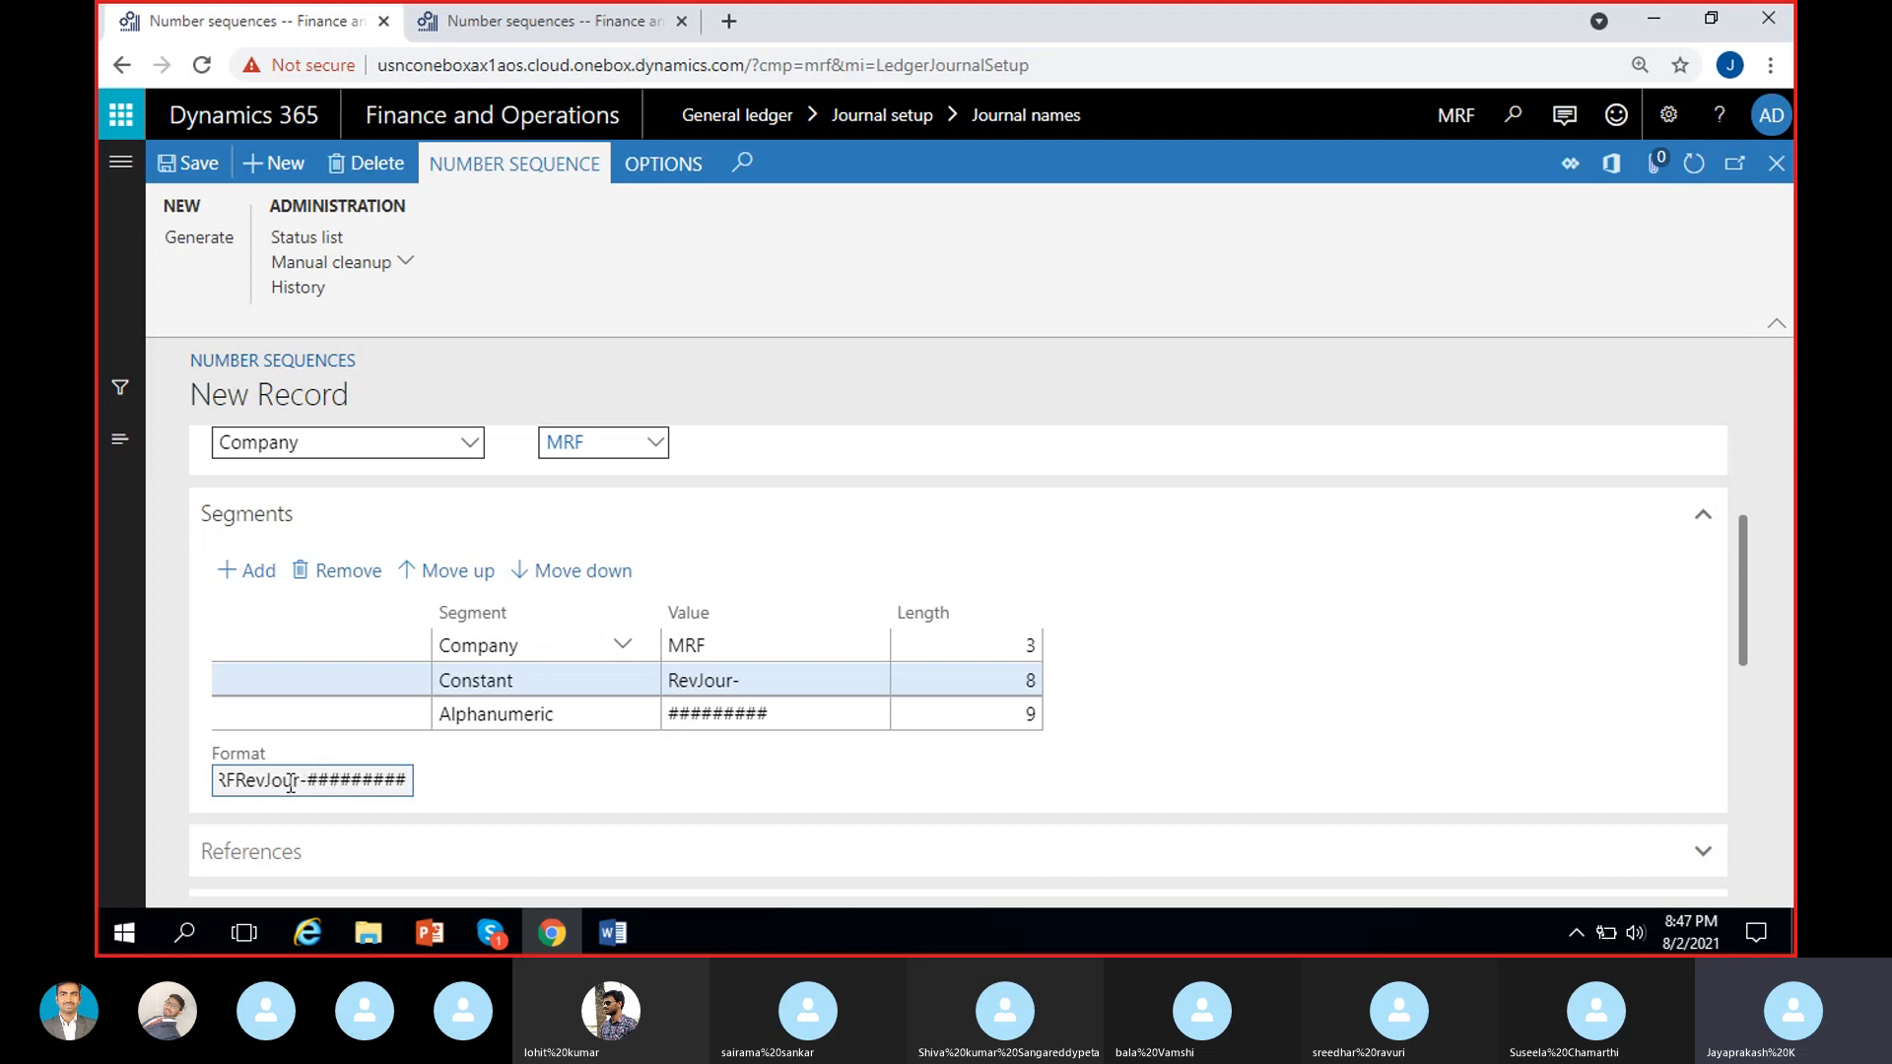
pyautogui.moveTo(292, 784); pyautogui.dragTo(217, 781)
pyautogui.click(435, 800)
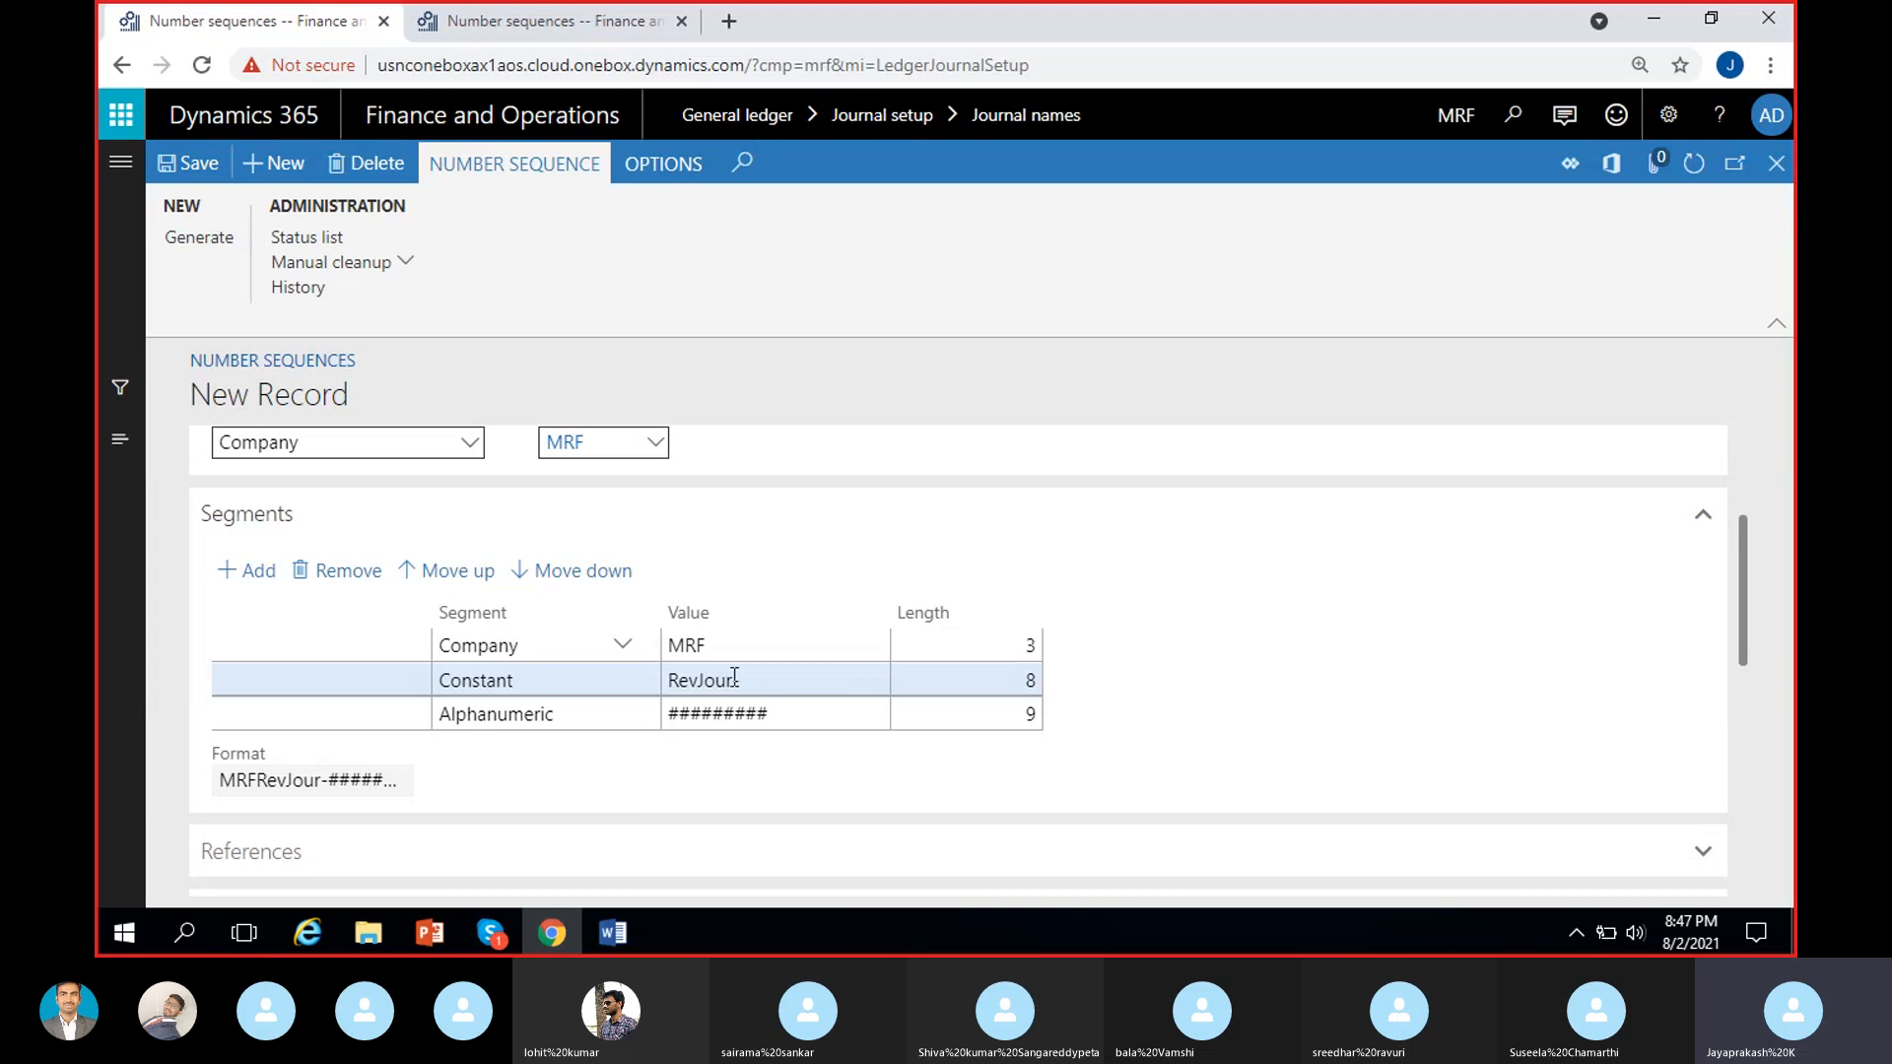
# Try setting the Company segment's value to MRF- and the Constant segment's value to RevJournal-.
pyautogui.click(725, 649)
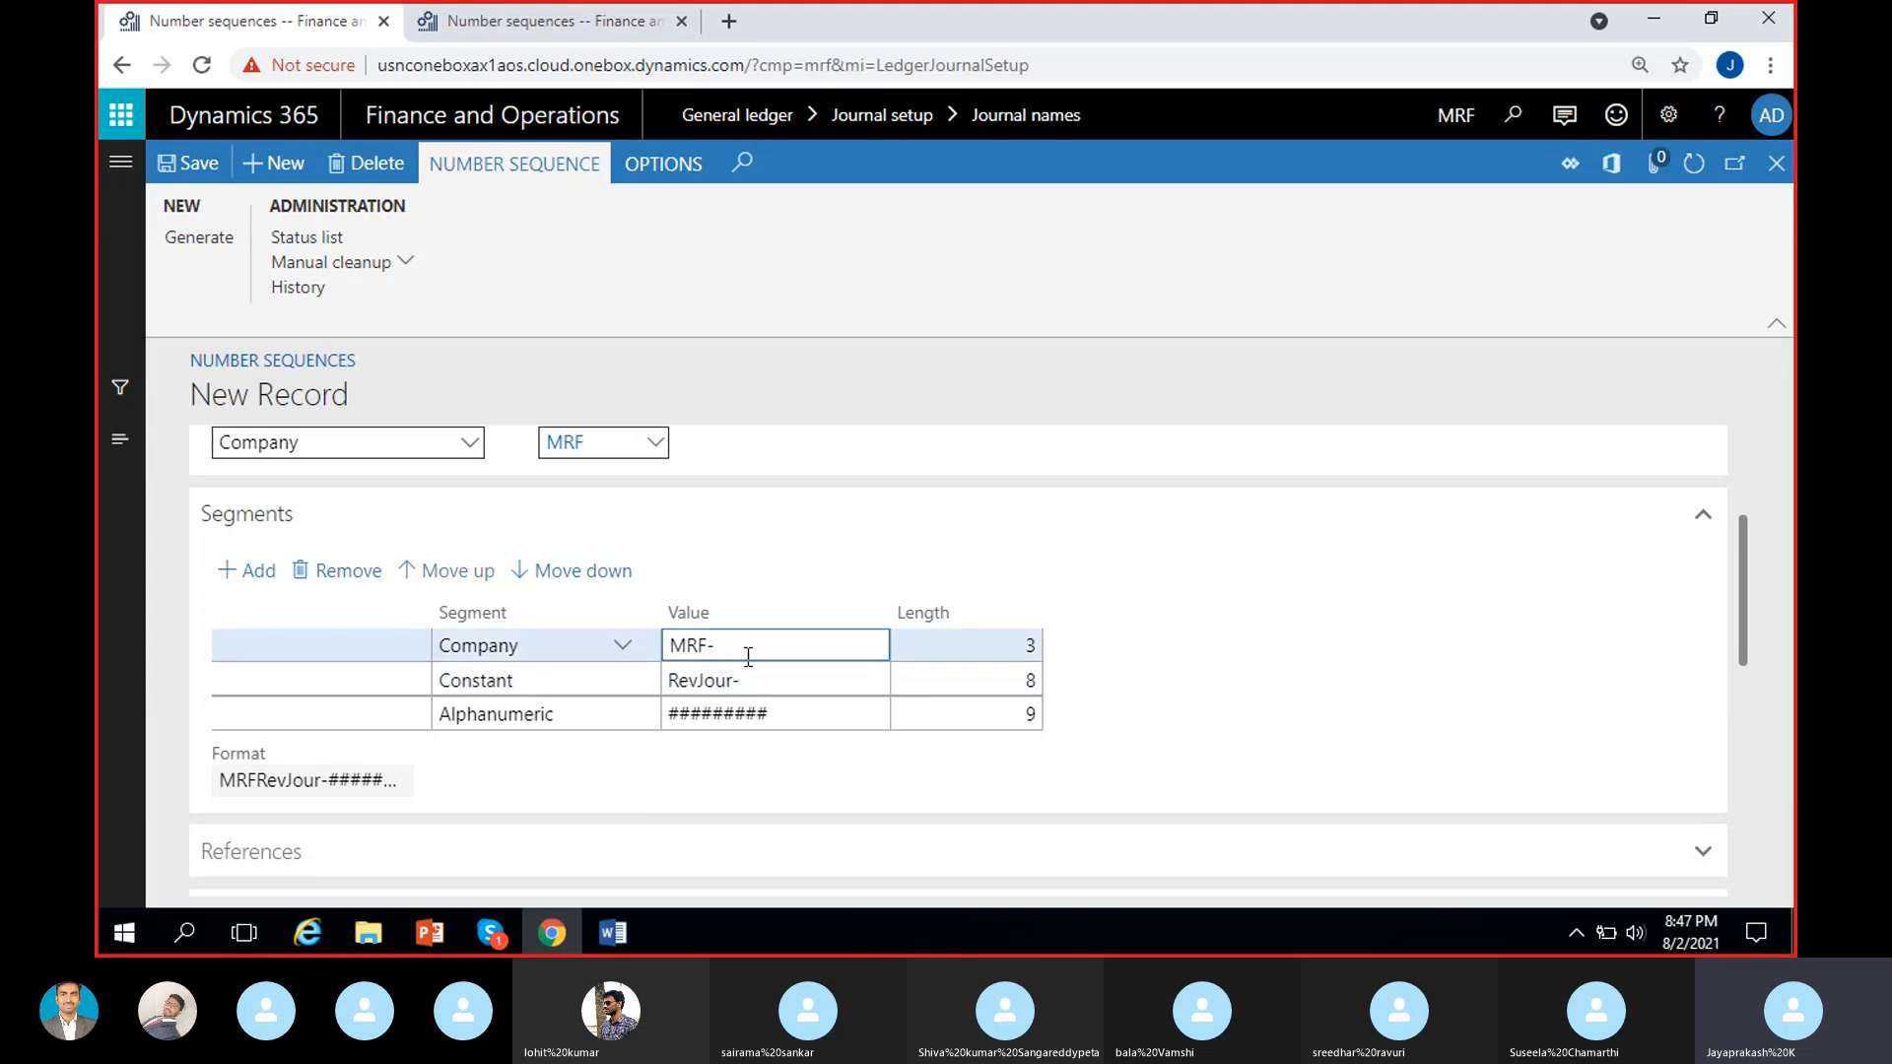
pyautogui.click(612, 751)
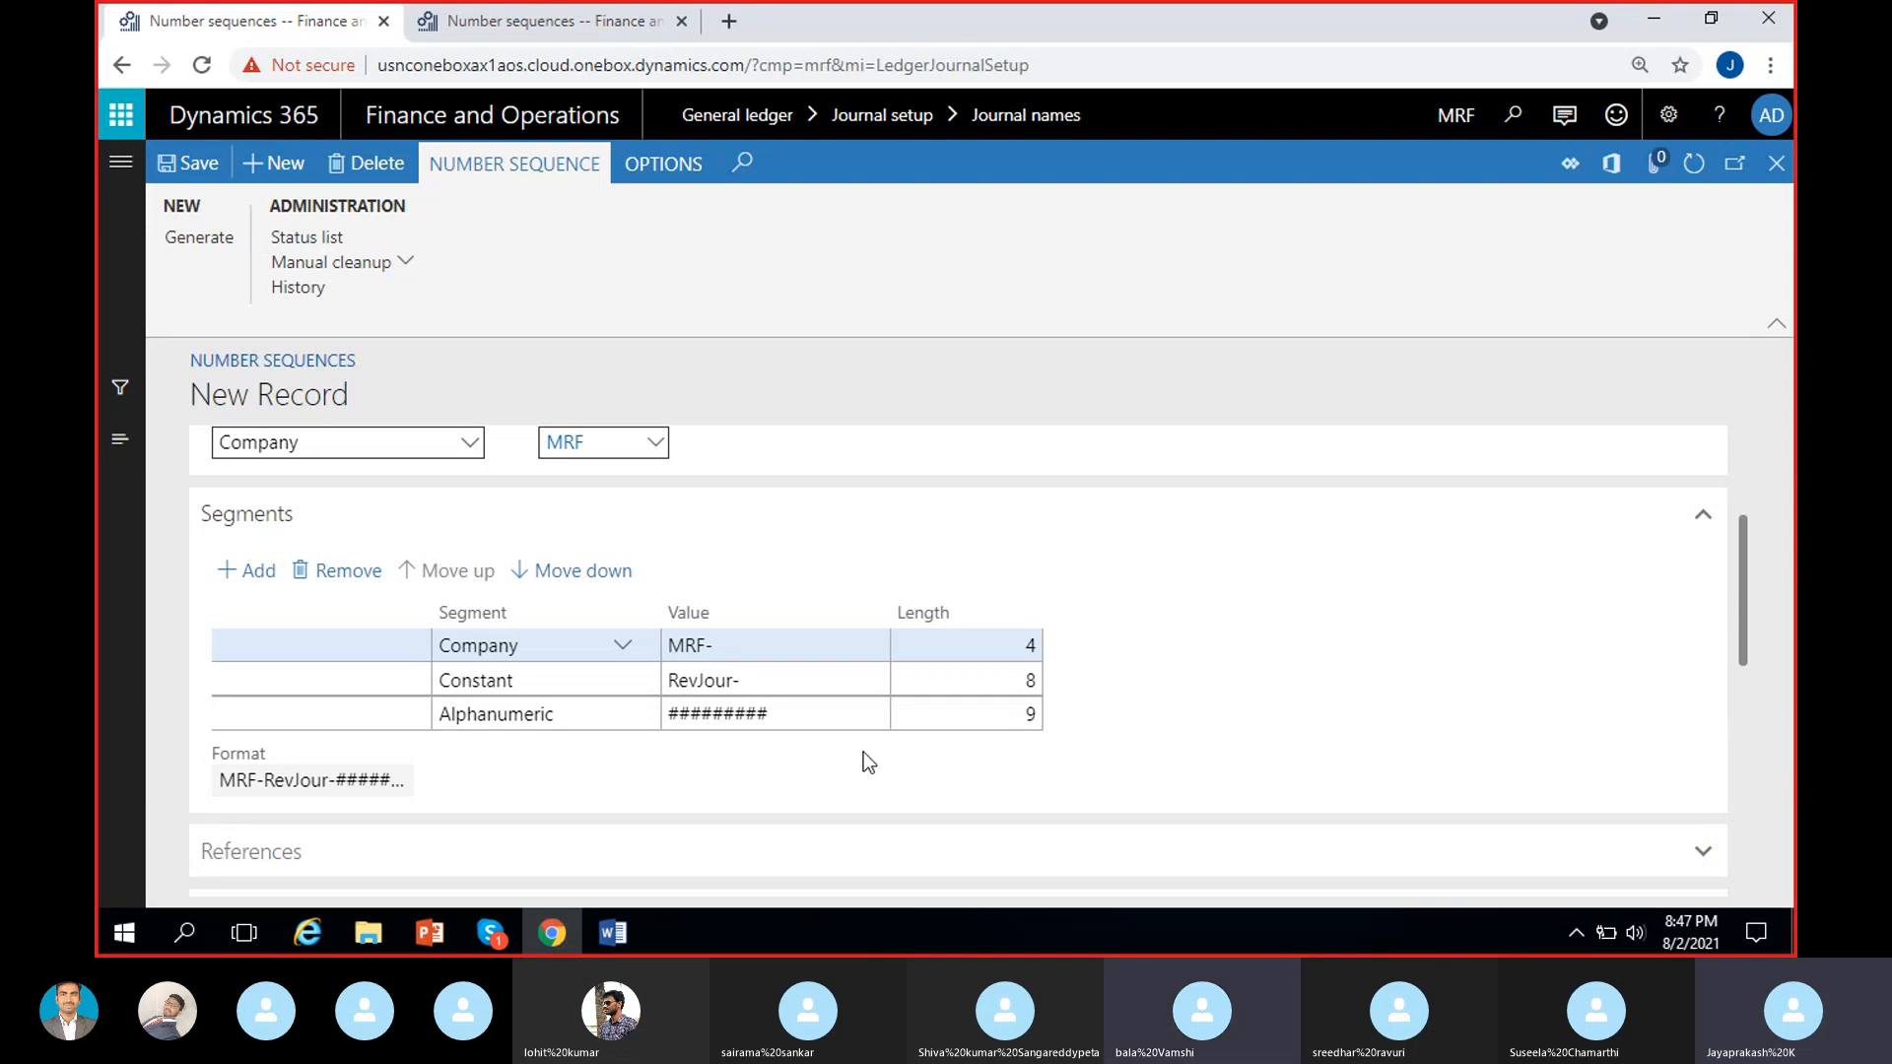
pyautogui.click(733, 682)
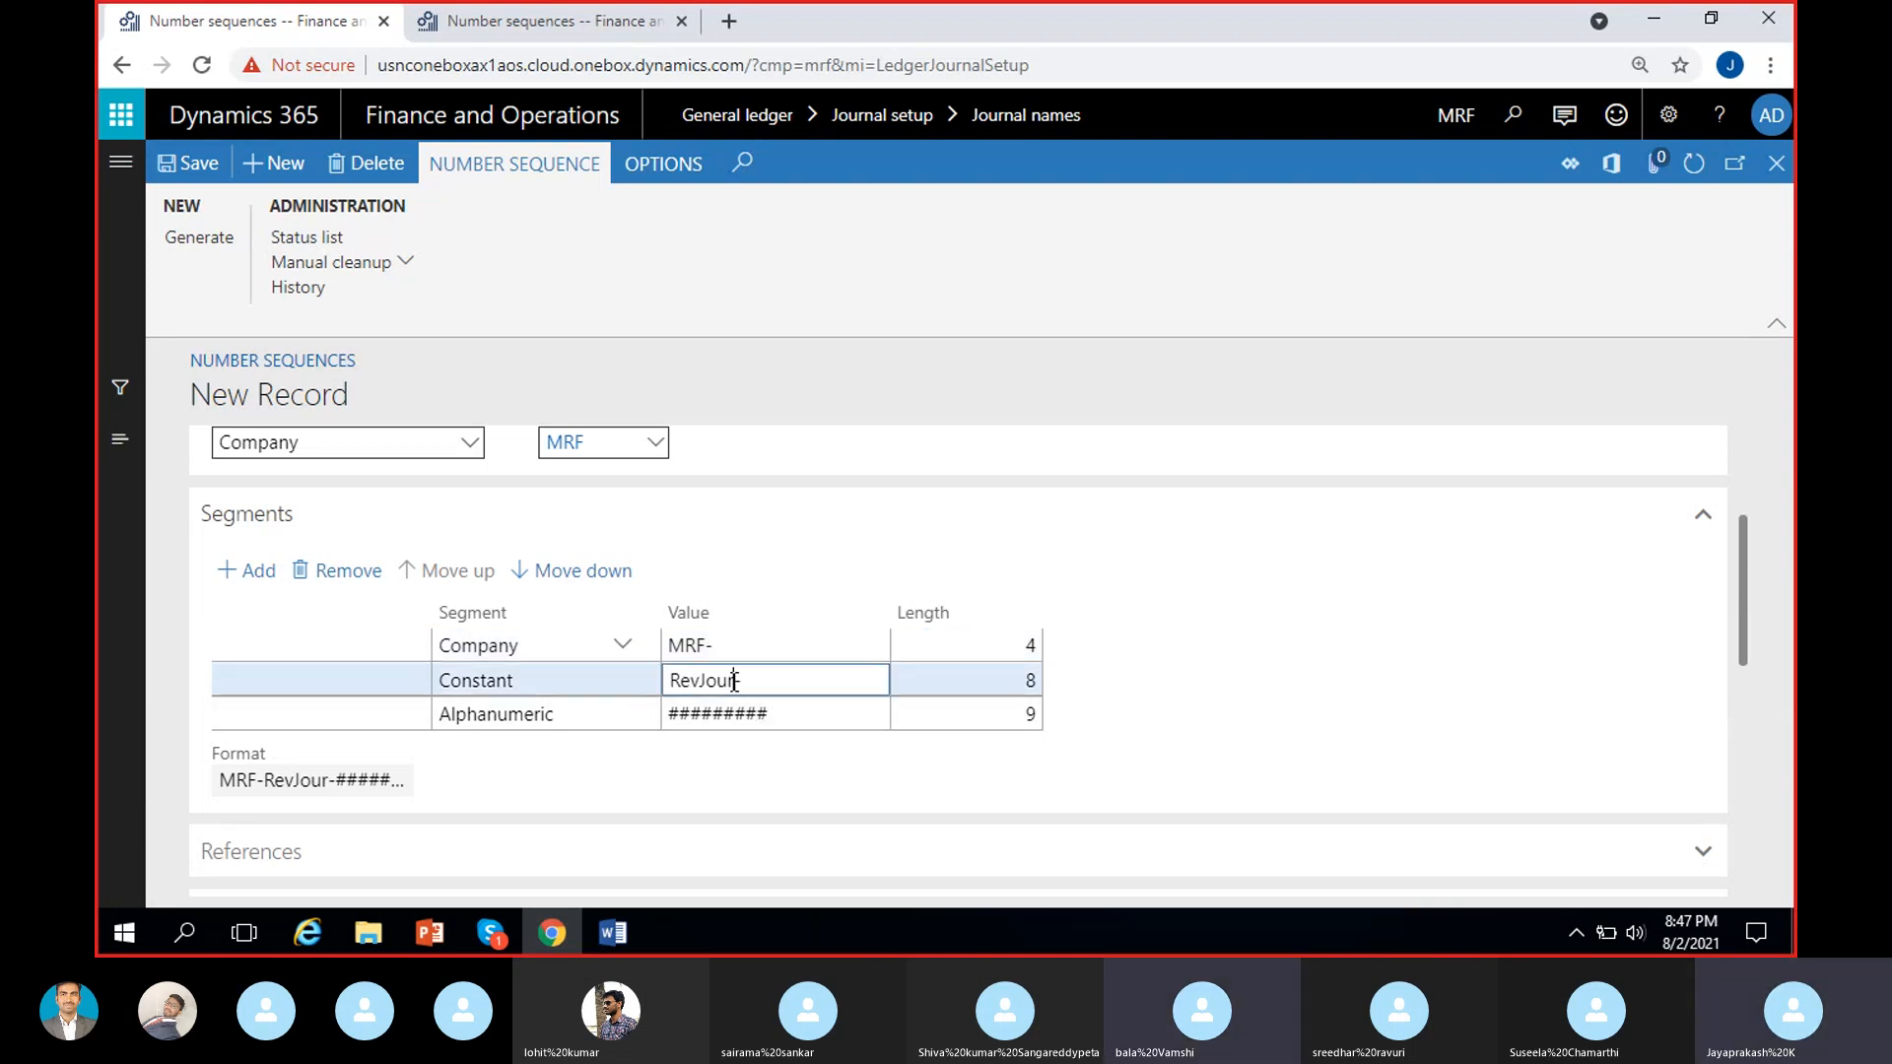
pyautogui.write('nal-')
pyautogui.click(1133, 702)
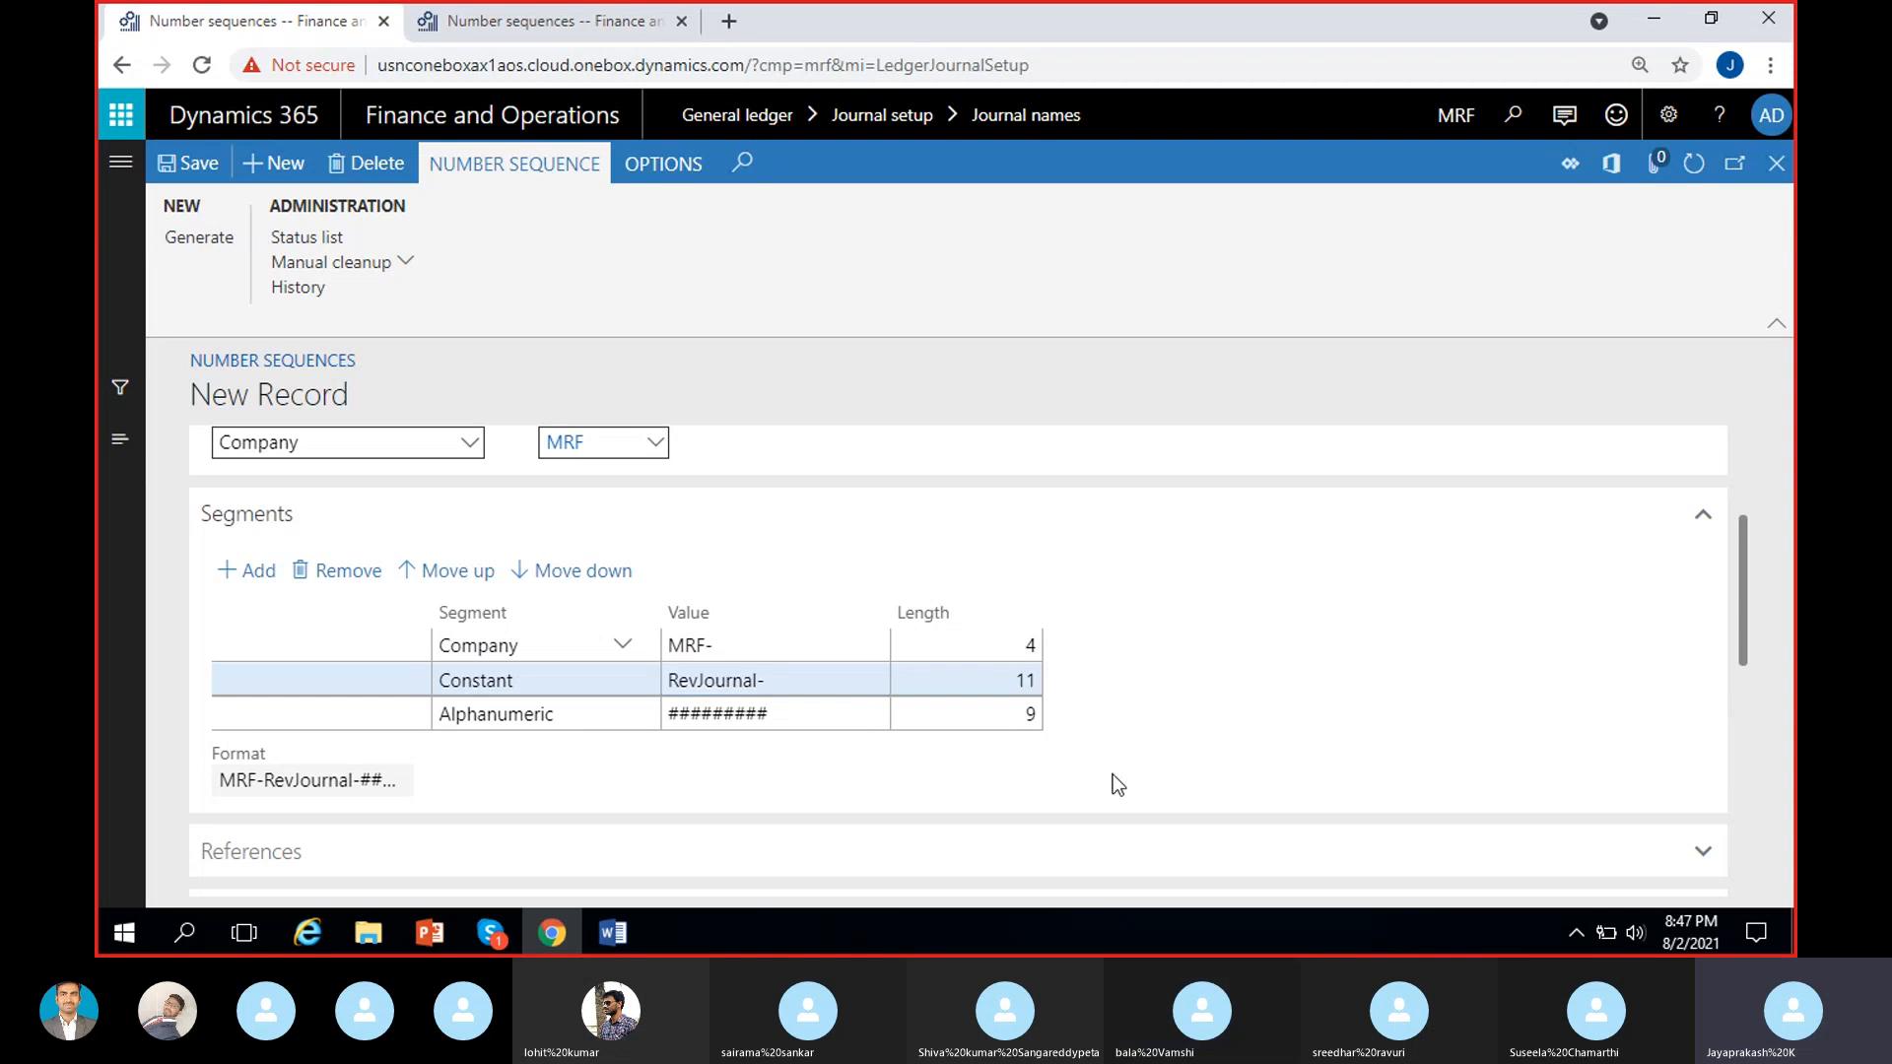
# Try to save the number sequence with these segments, then dismiss the notification.
pyautogui.click(187, 164)
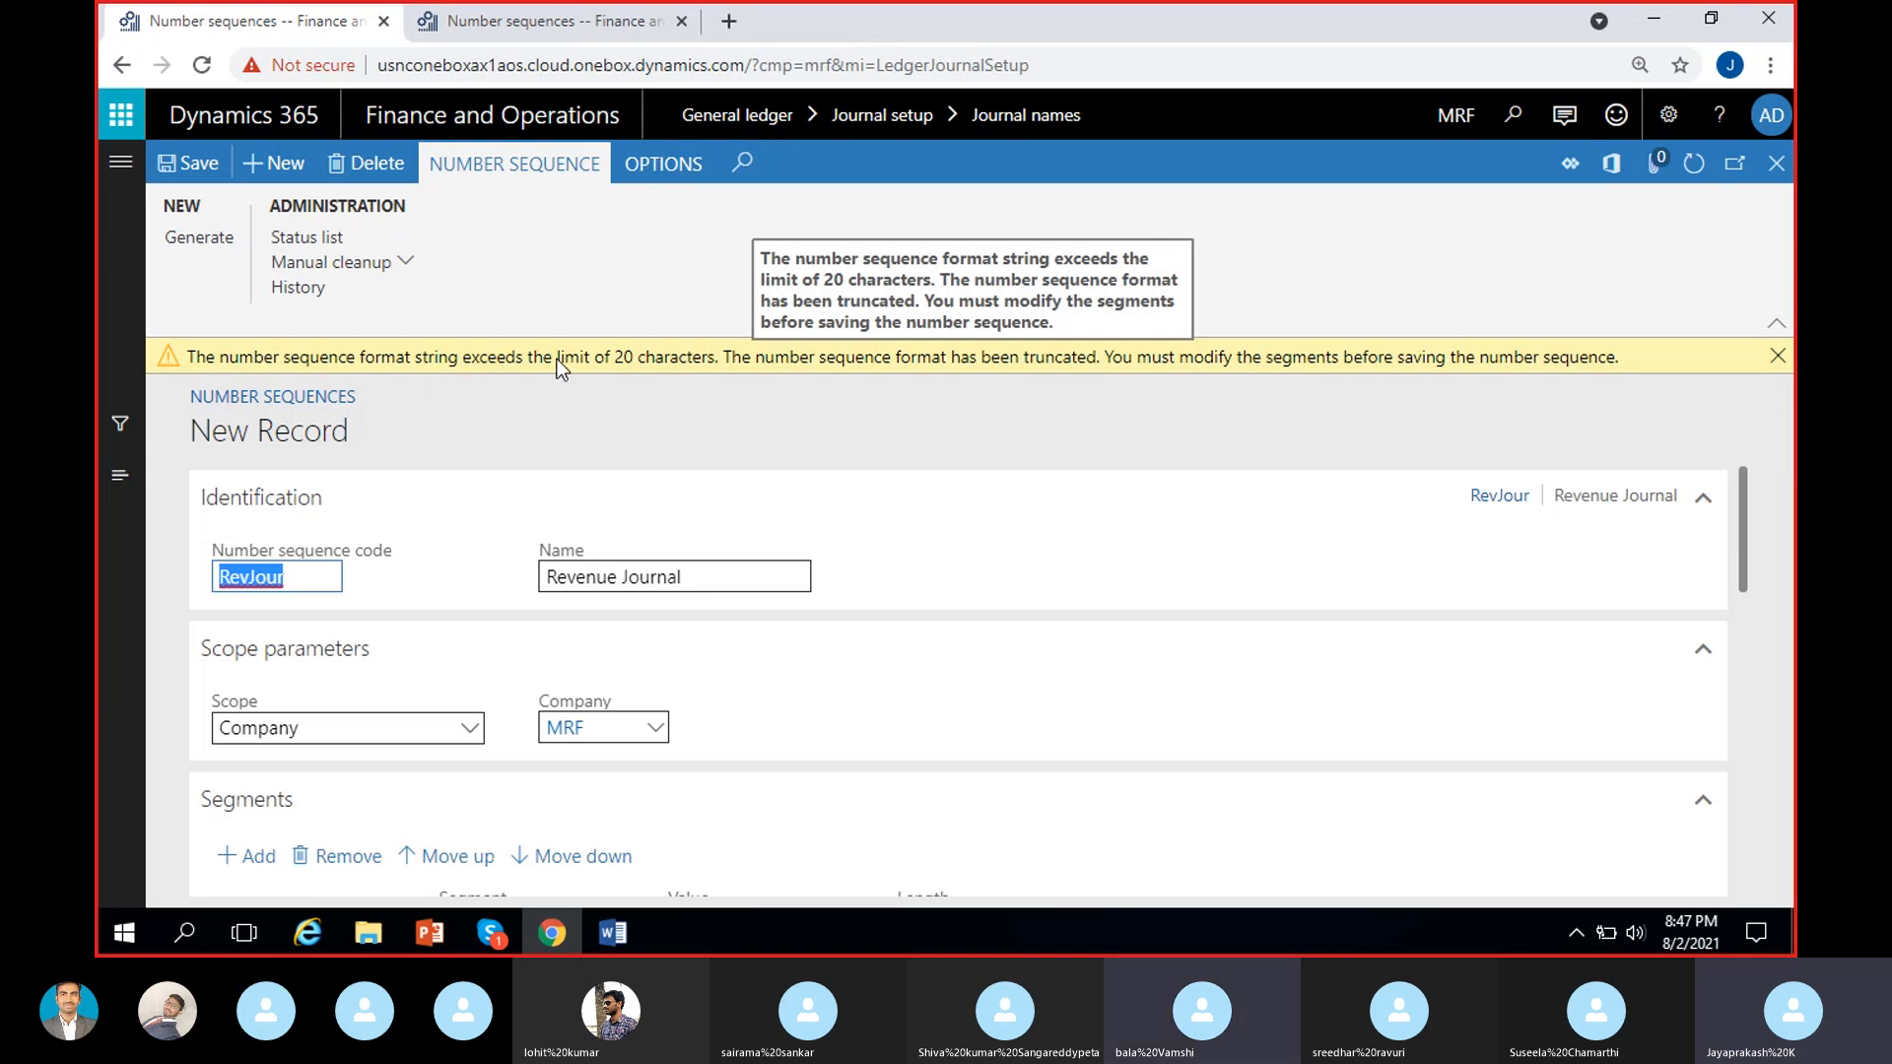
pyautogui.click(617, 363)
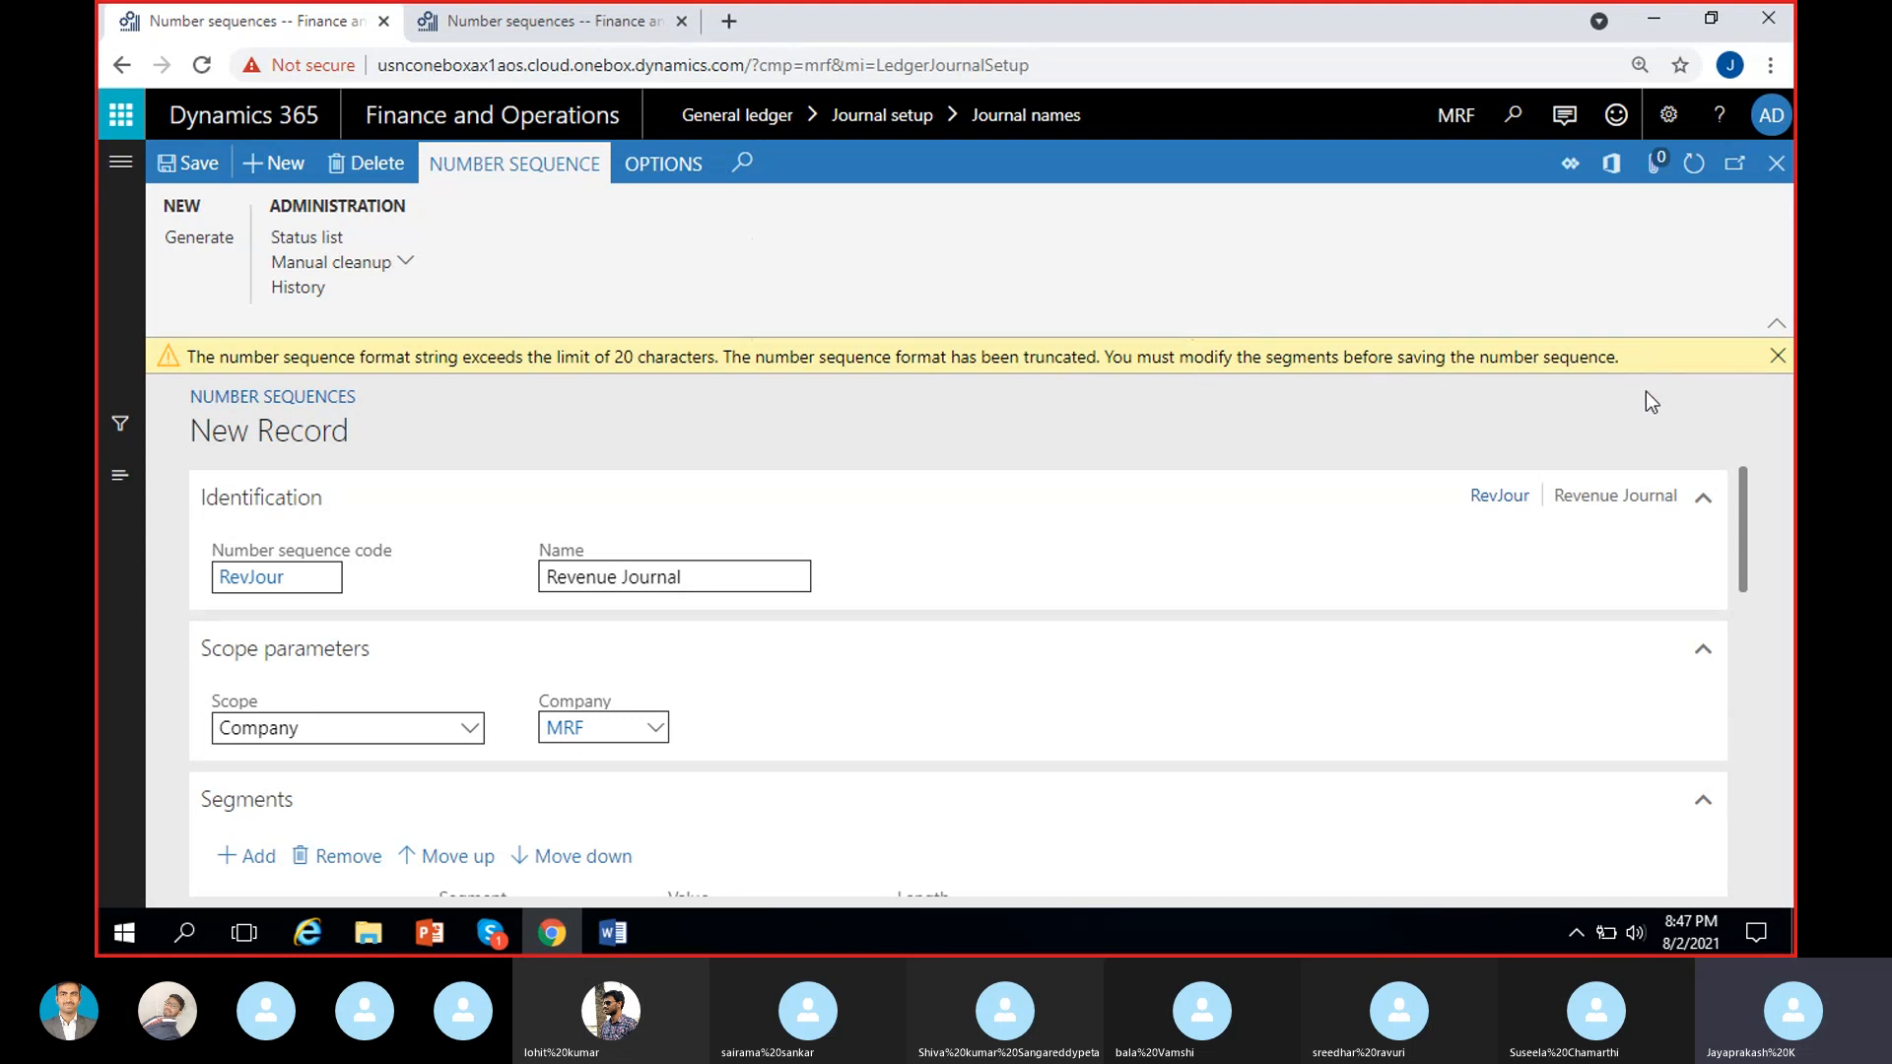
pyautogui.scroll(-1, 1488, 593)
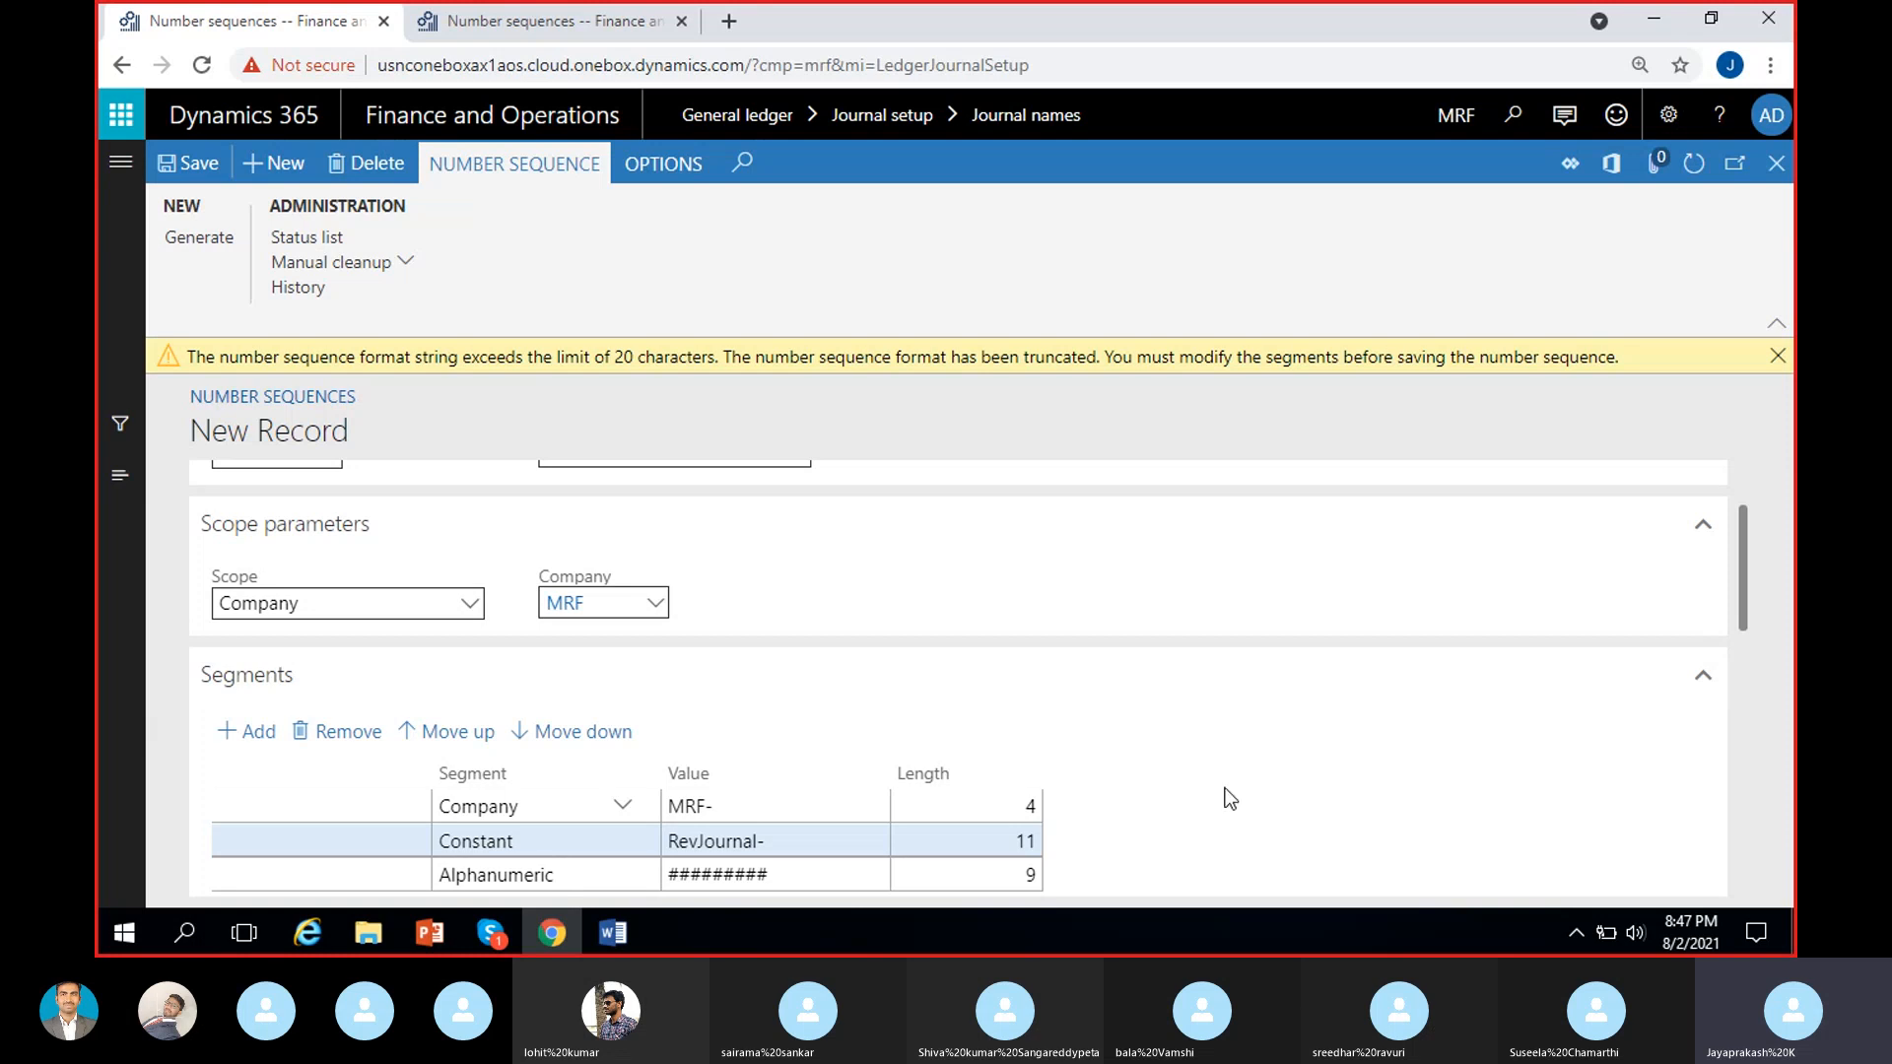
pyautogui.click(1778, 357)
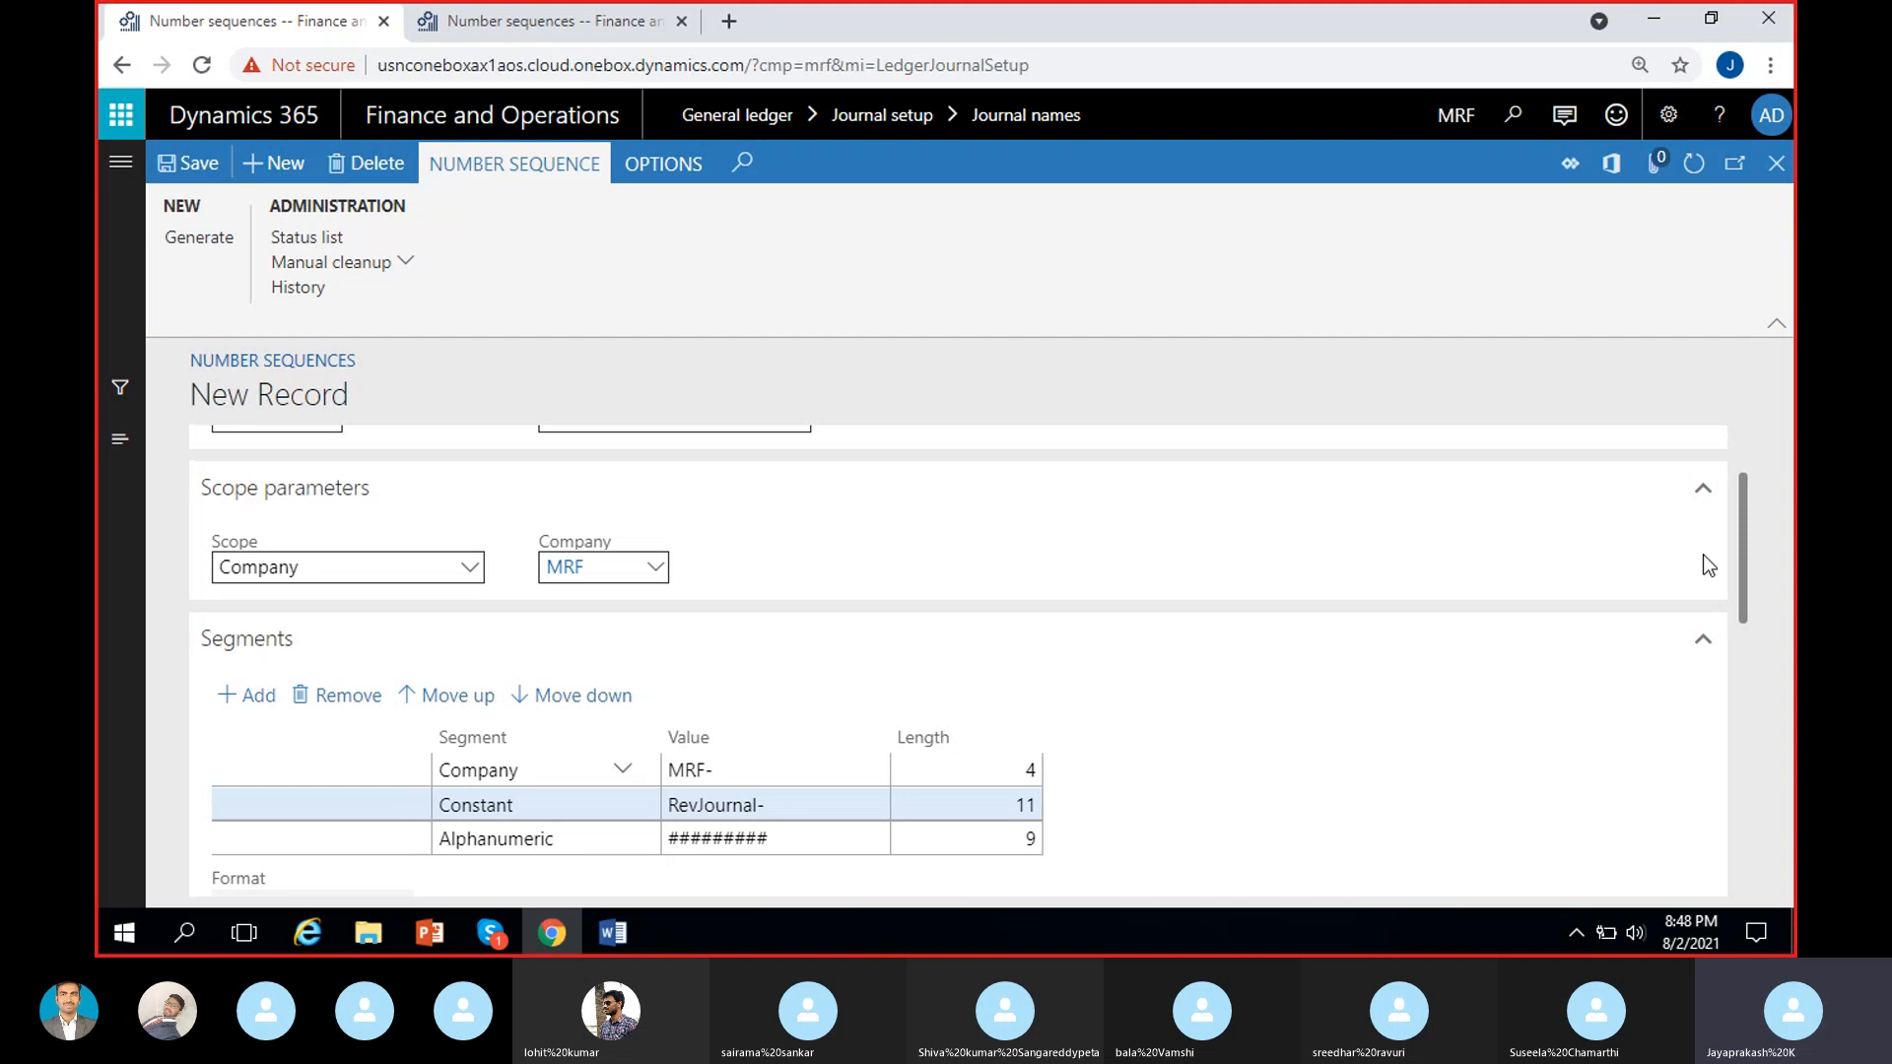
# Remove the Company segment from the number sequence and set the Constant segment's value to RevJour-.
pyautogui.moveTo(1736, 530); pyautogui.dragTo(1749, 565)
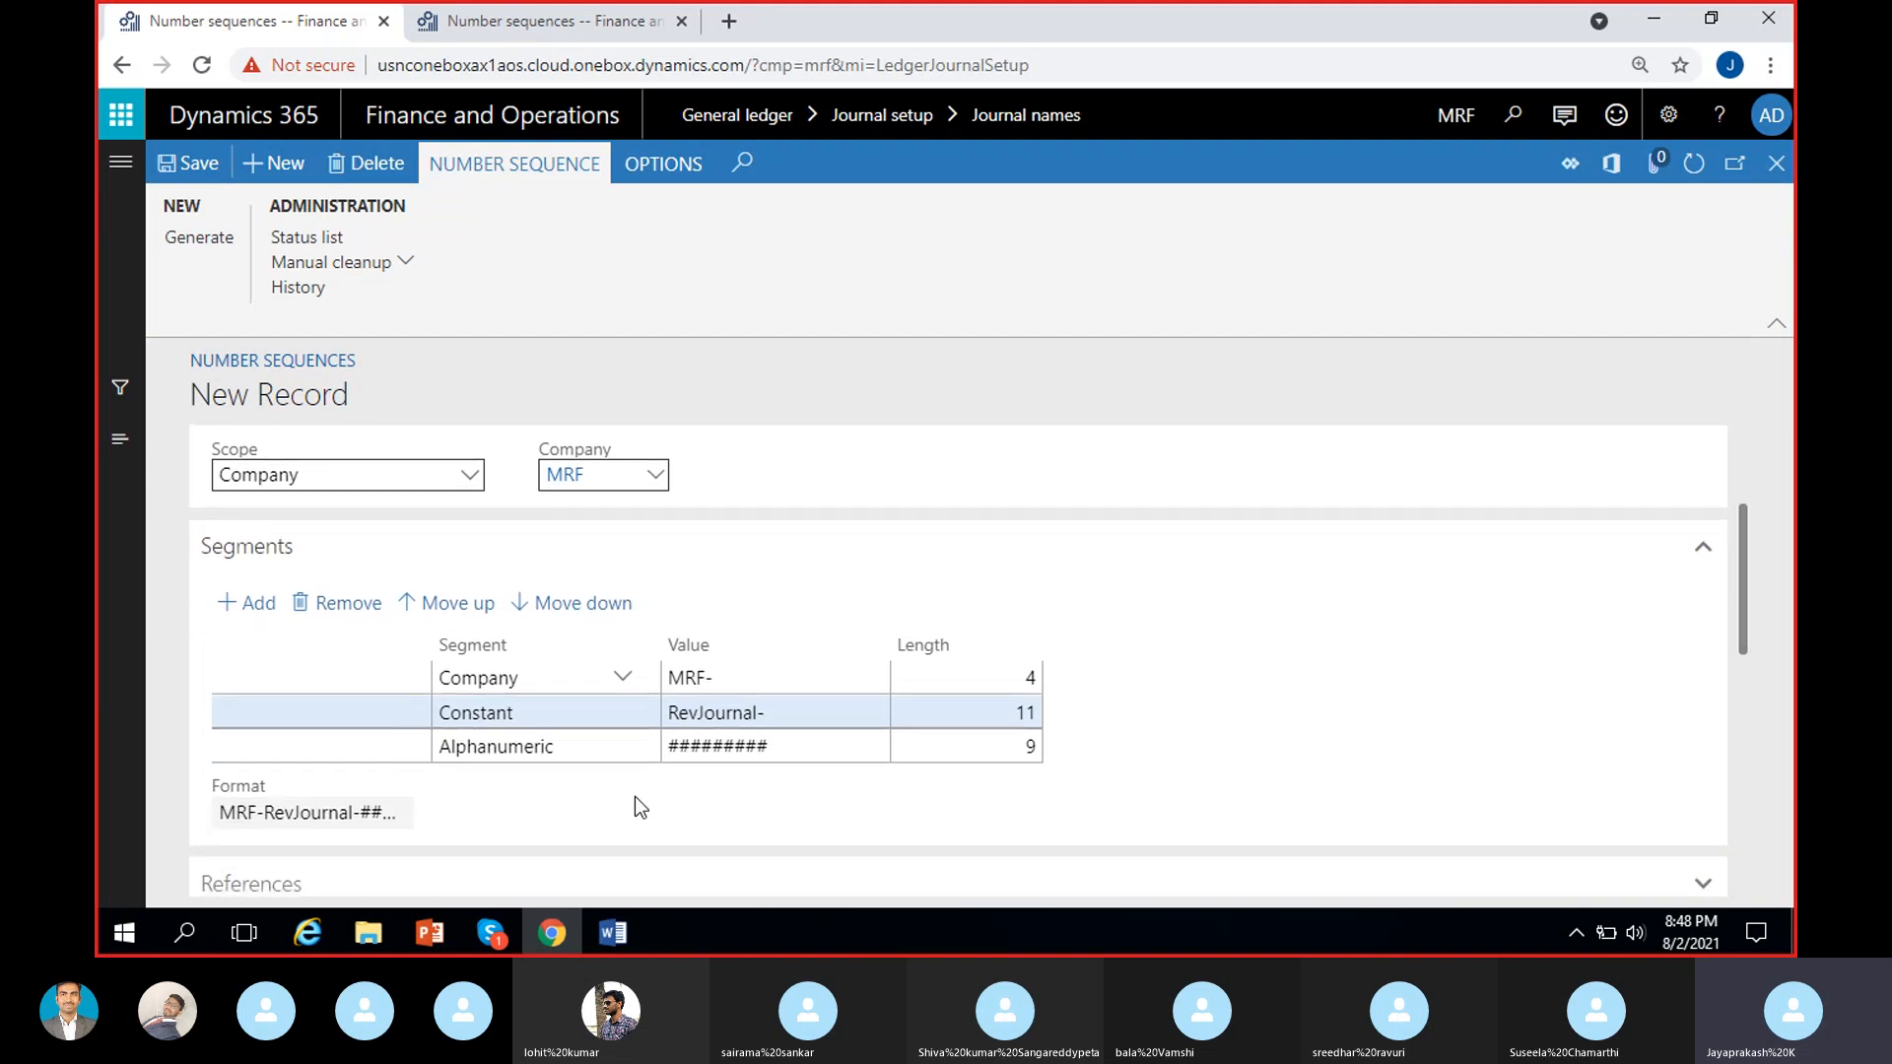
pyautogui.click(741, 677)
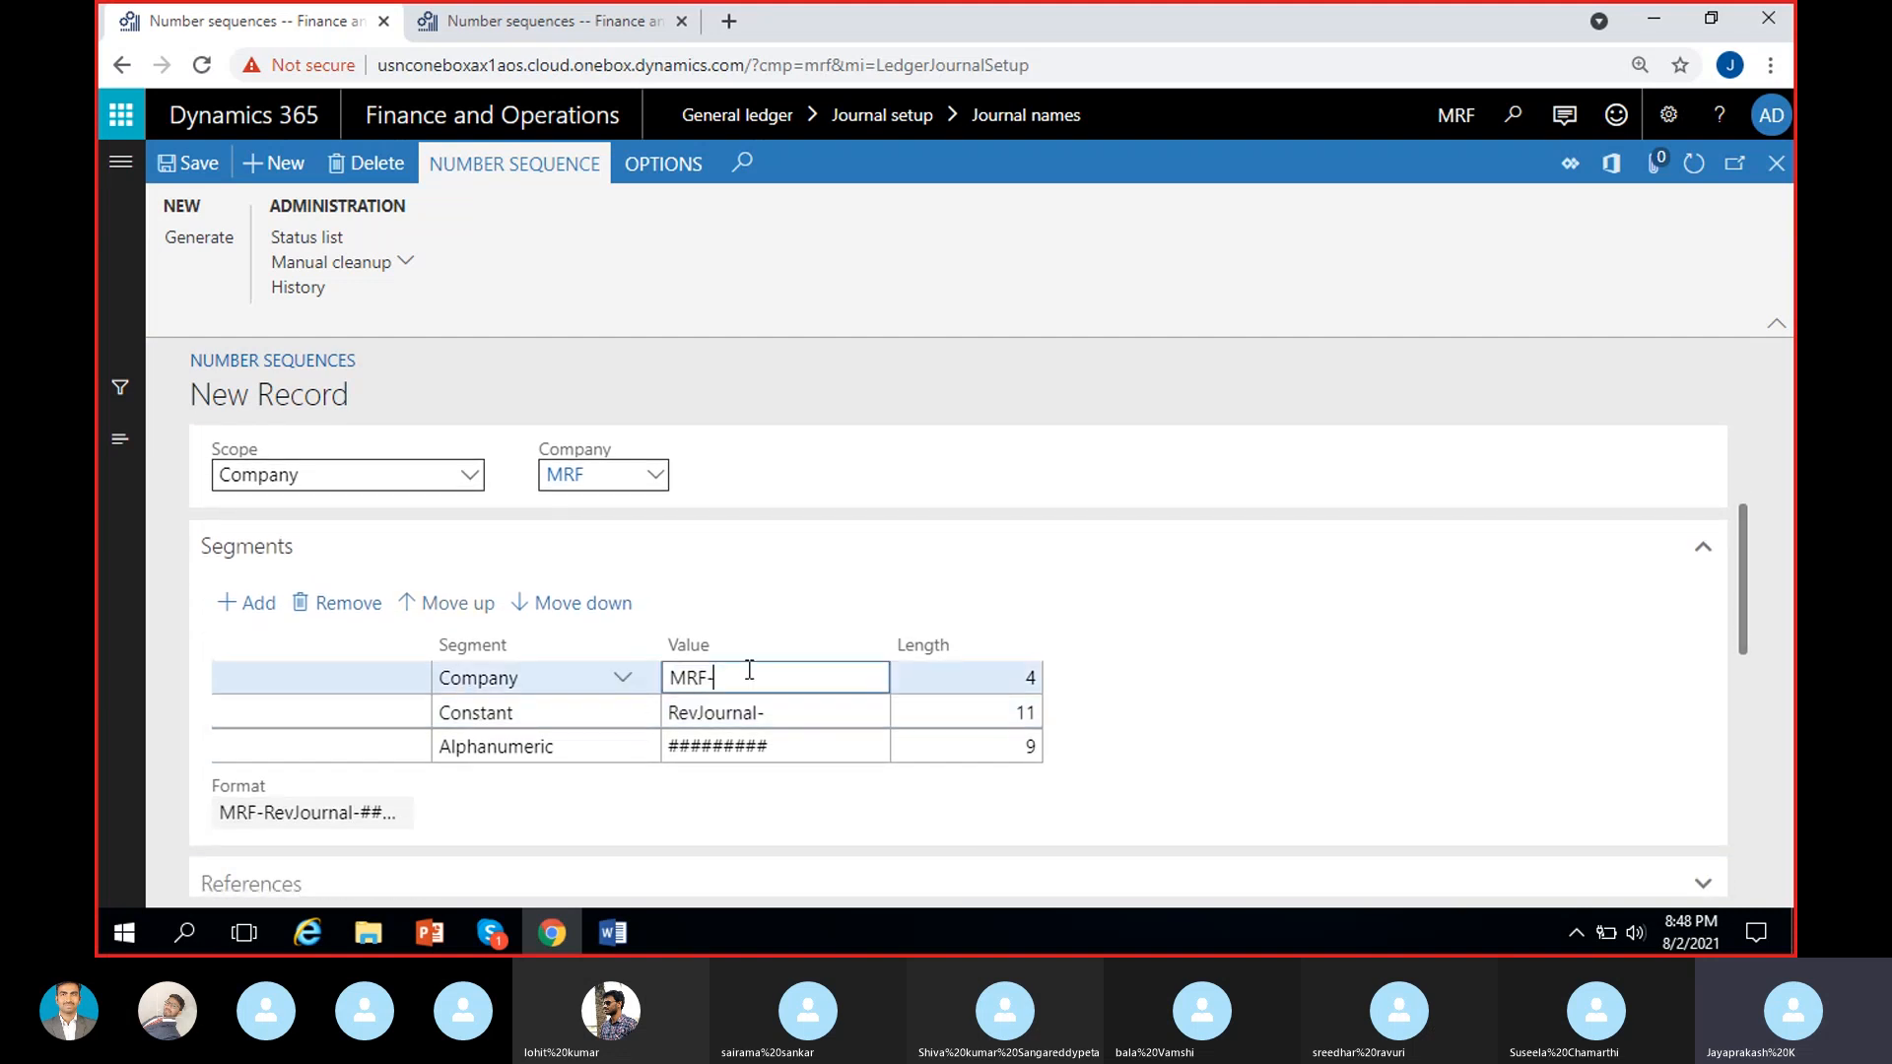
pyautogui.click(347, 605)
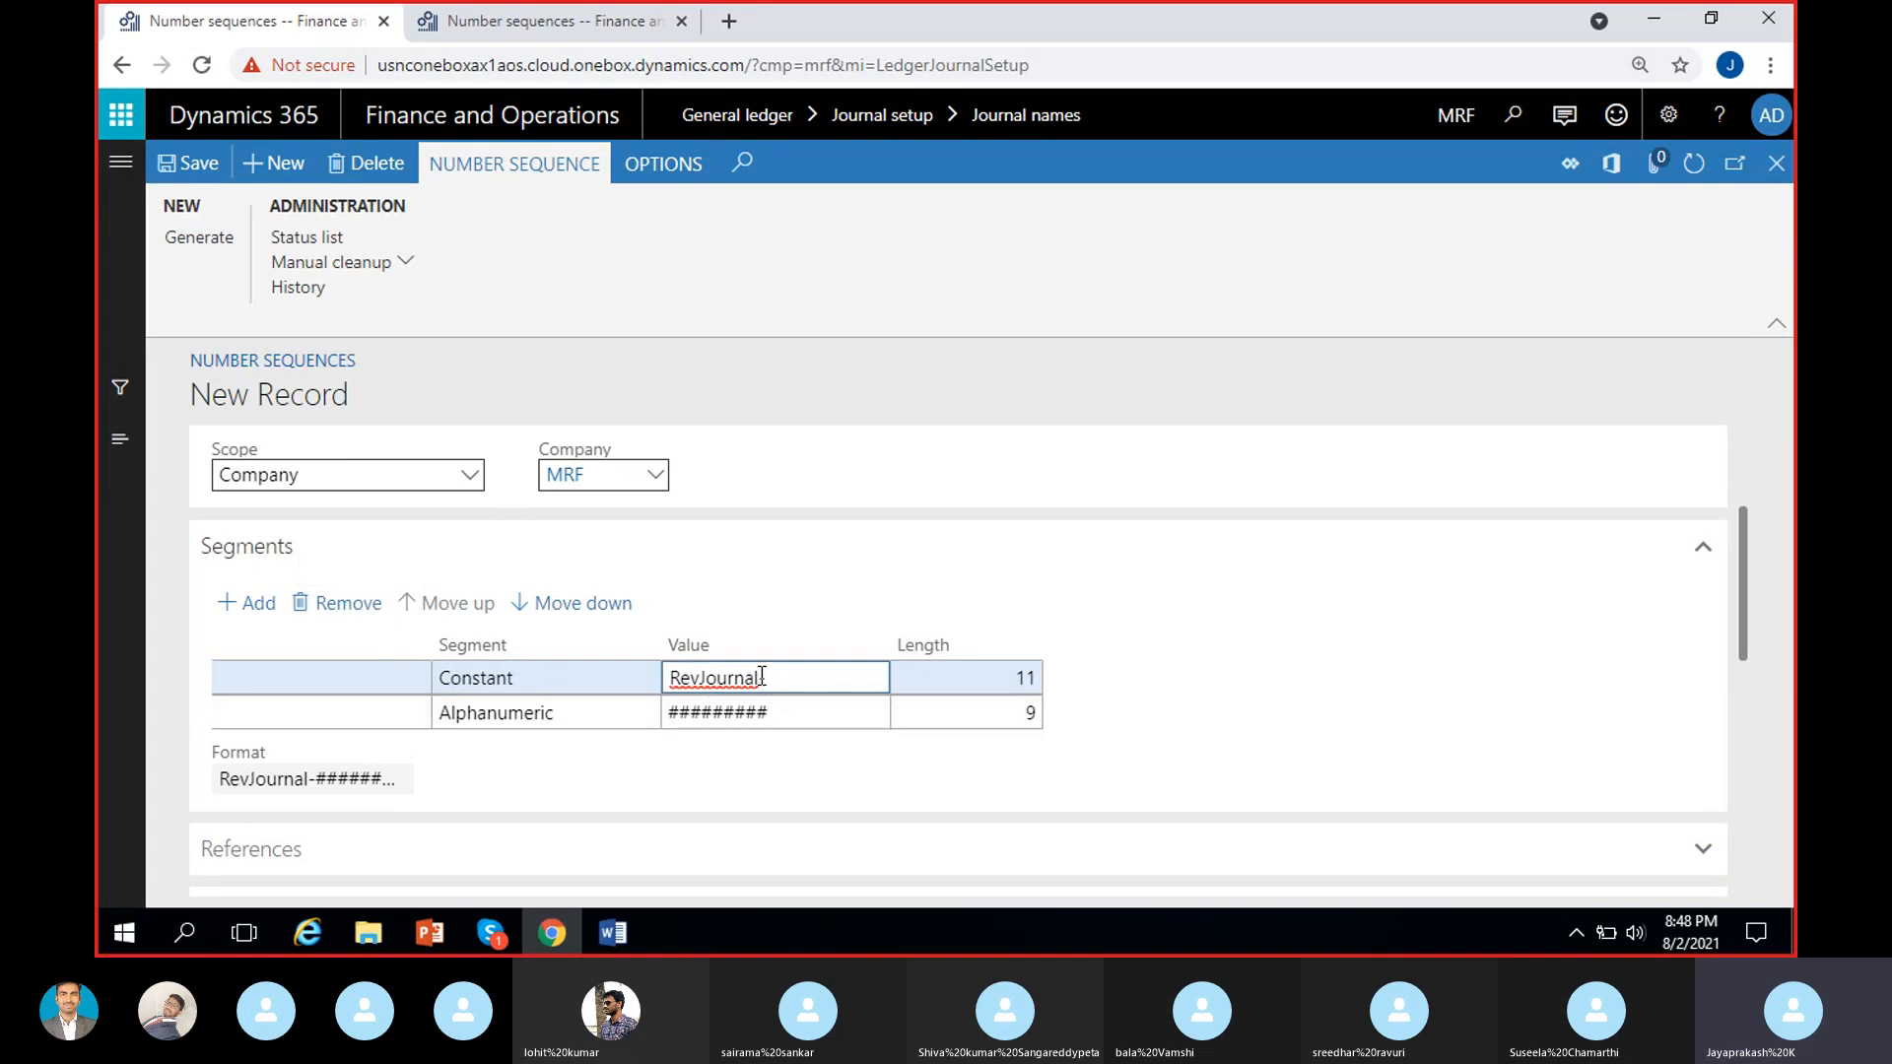
pyautogui.press('Left')
pyautogui.press('BackSpace')
pyautogui.press('BackSpace')
pyautogui.press('BackSpace')
# Shorten the Alphanumeric segment's value to ###### and check the number sequence's format preview.
pyautogui.click(811, 709)
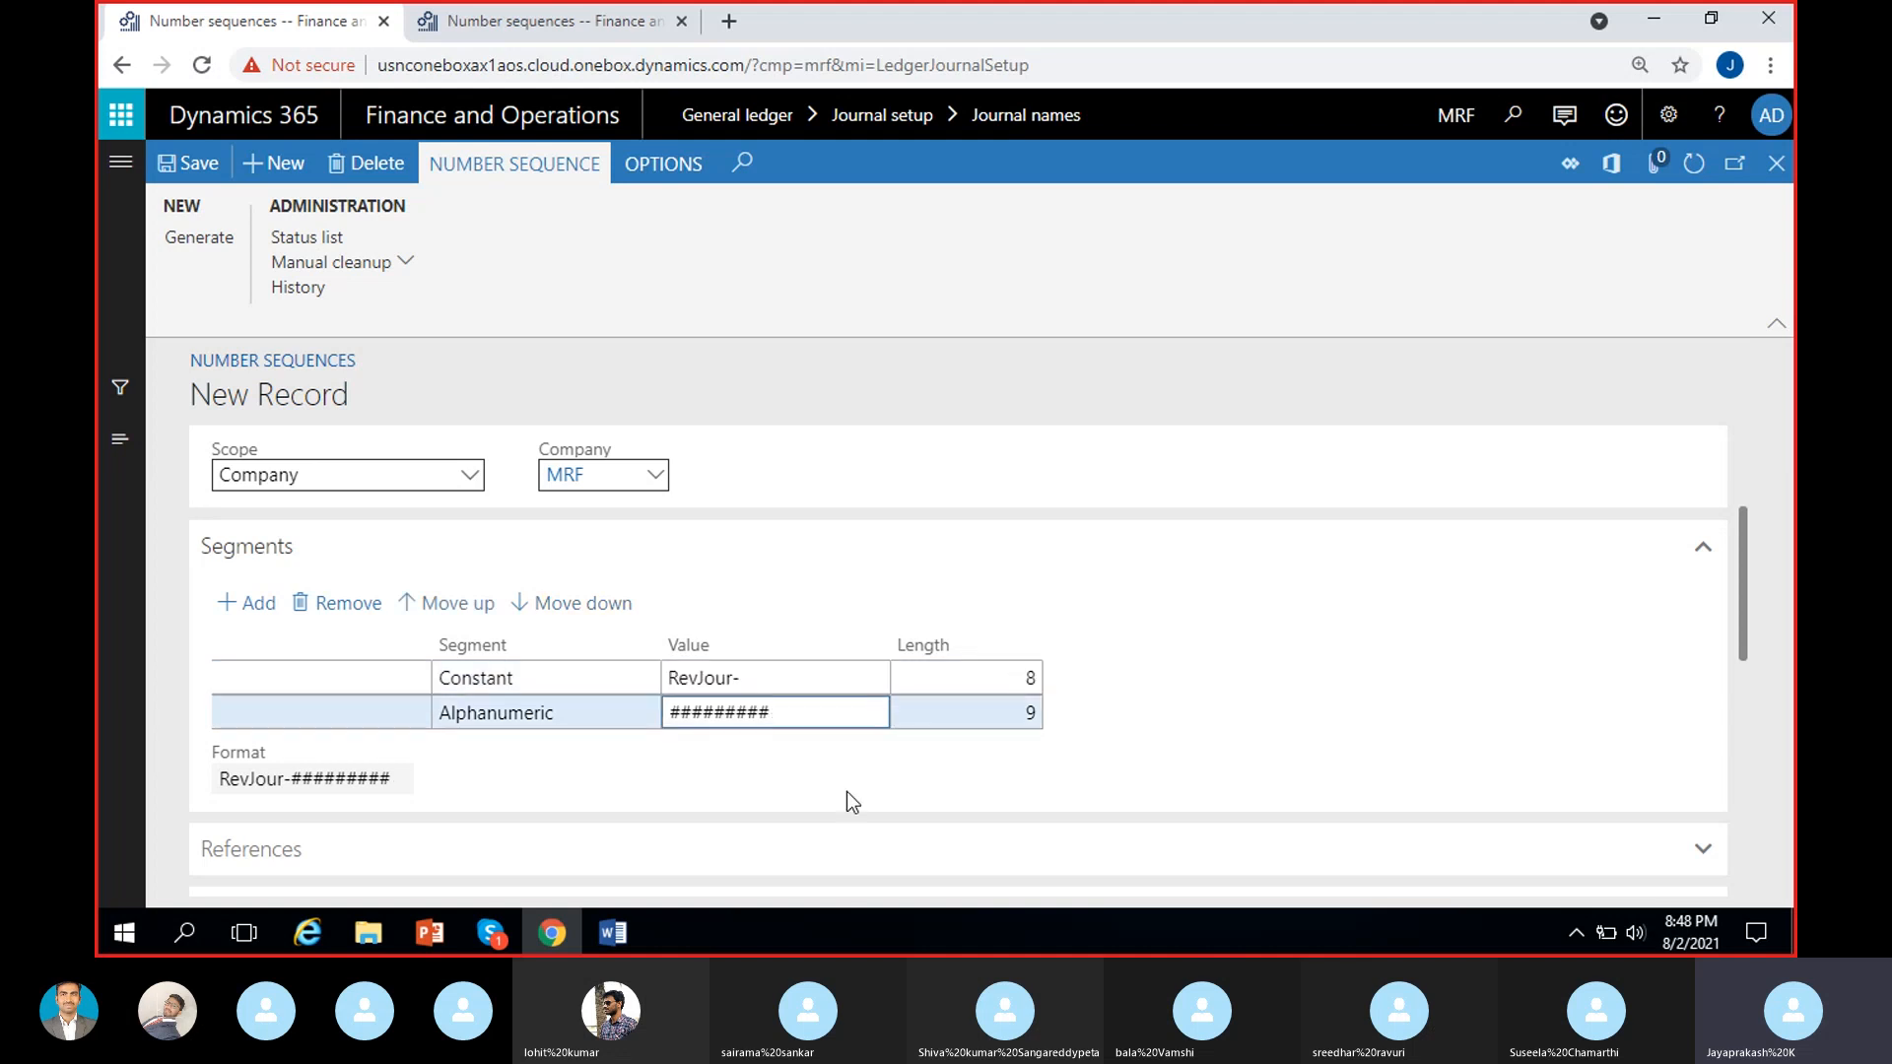
pyautogui.press('BackSpace')
pyautogui.press('BackSpace')
pyautogui.press('BackSpace')
pyautogui.click(915, 777)
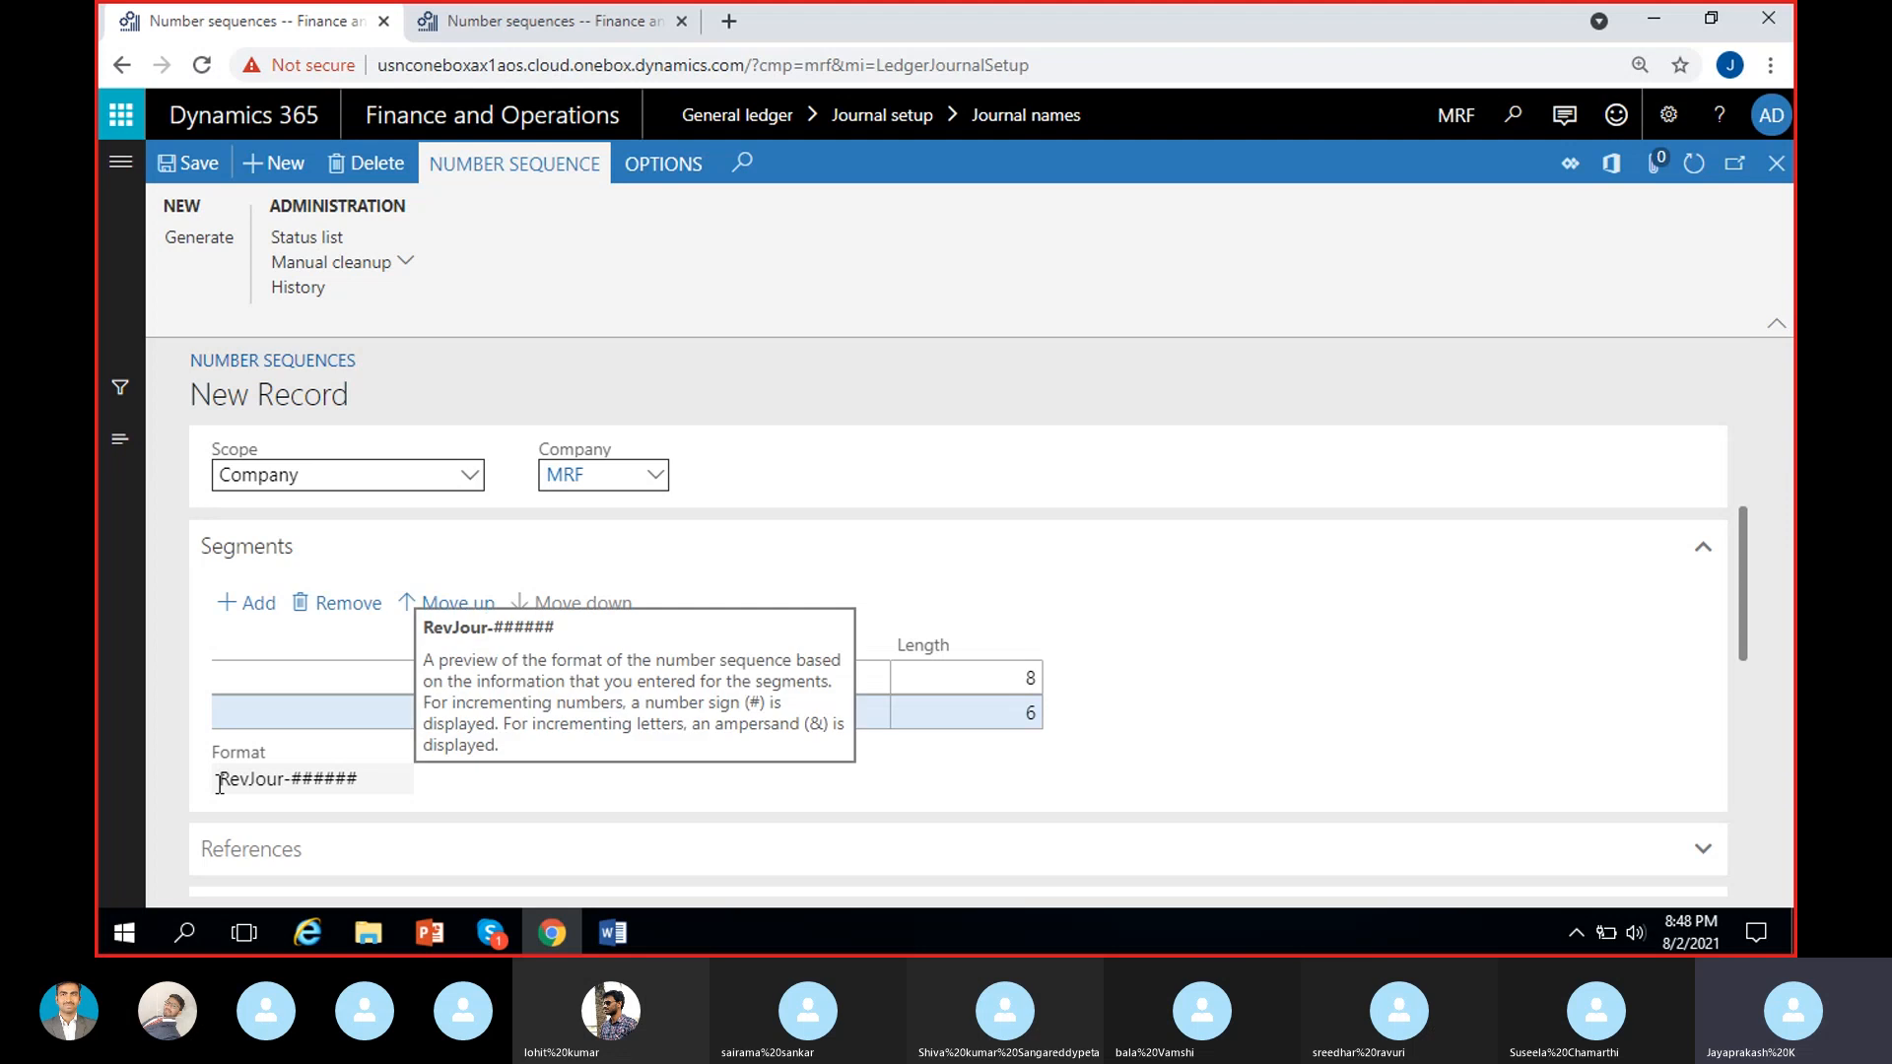
pyautogui.doubleClick(301, 782)
pyautogui.moveTo(301, 781); pyautogui.dragTo(371, 781)
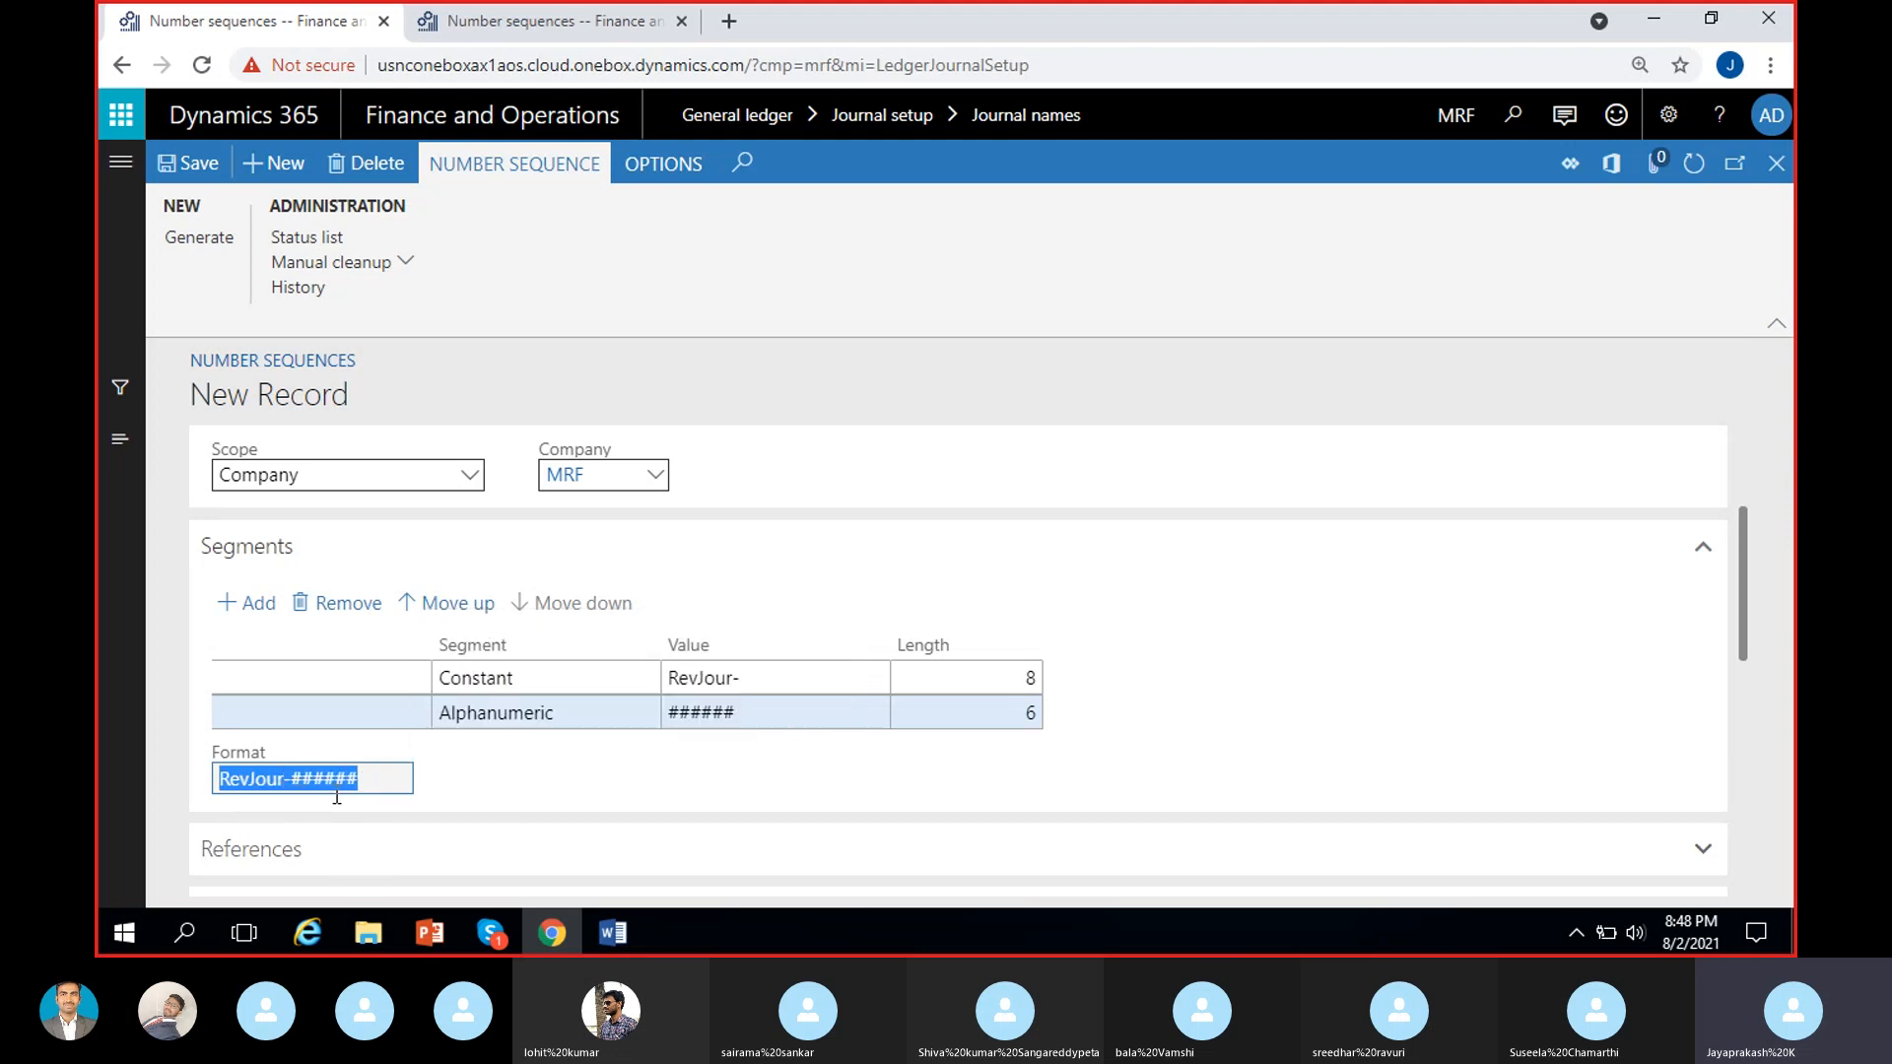
pyautogui.click(553, 767)
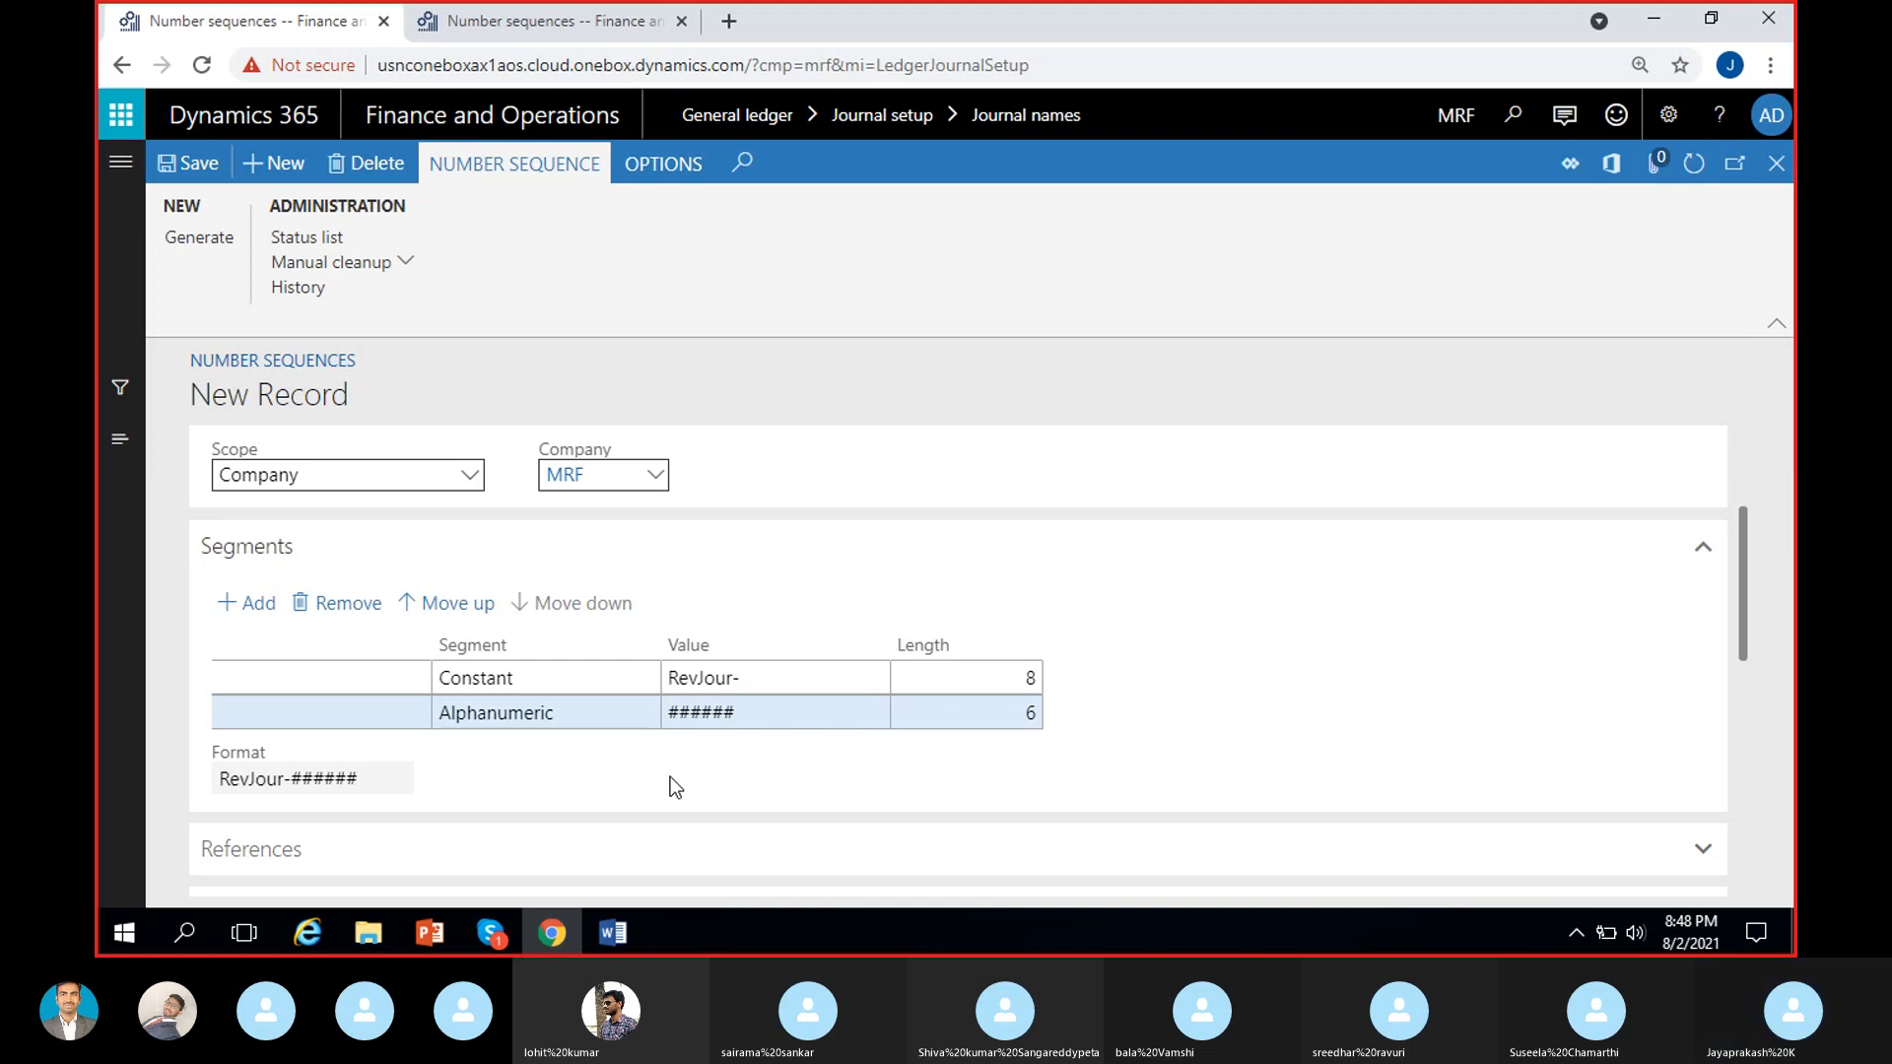
# Make the RevJour number sequence continuous and set its largest number to 999999.
pyautogui.scroll(-4, 674, 755)
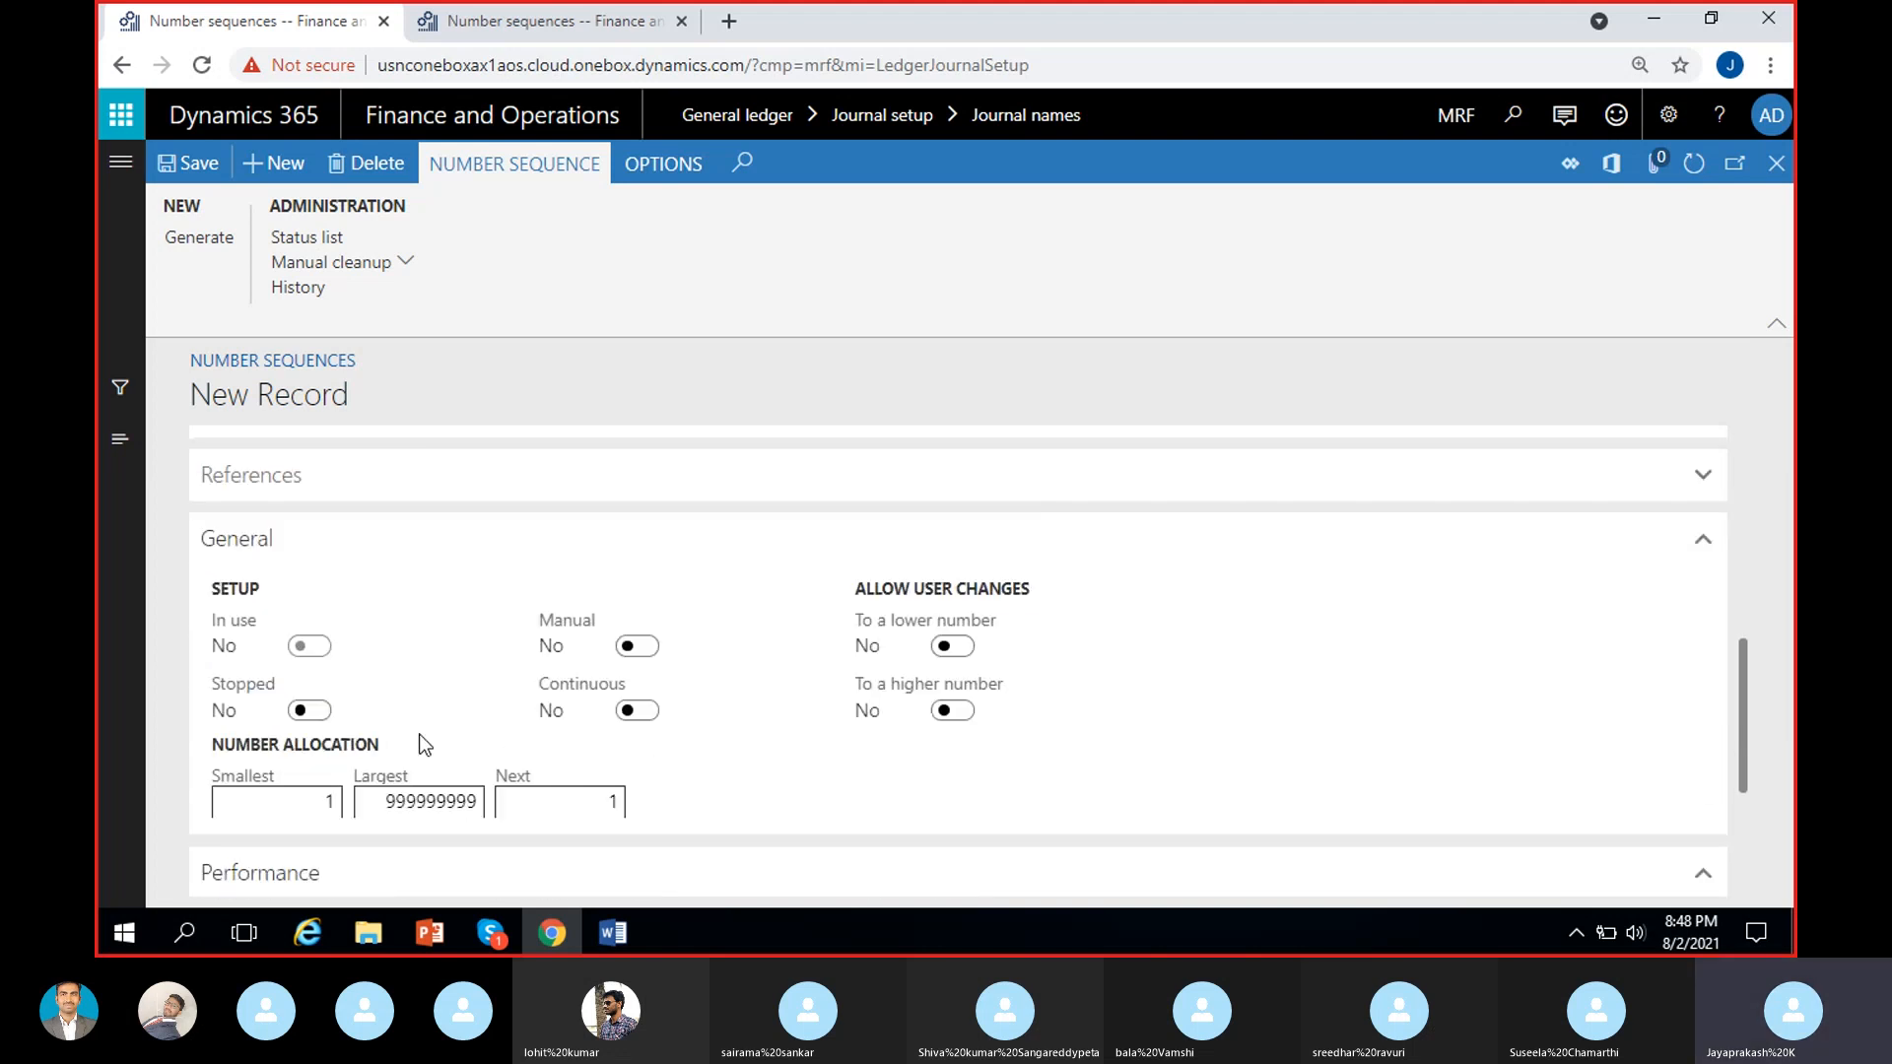
pyautogui.scroll(-1, 709, 782)
pyautogui.click(633, 591)
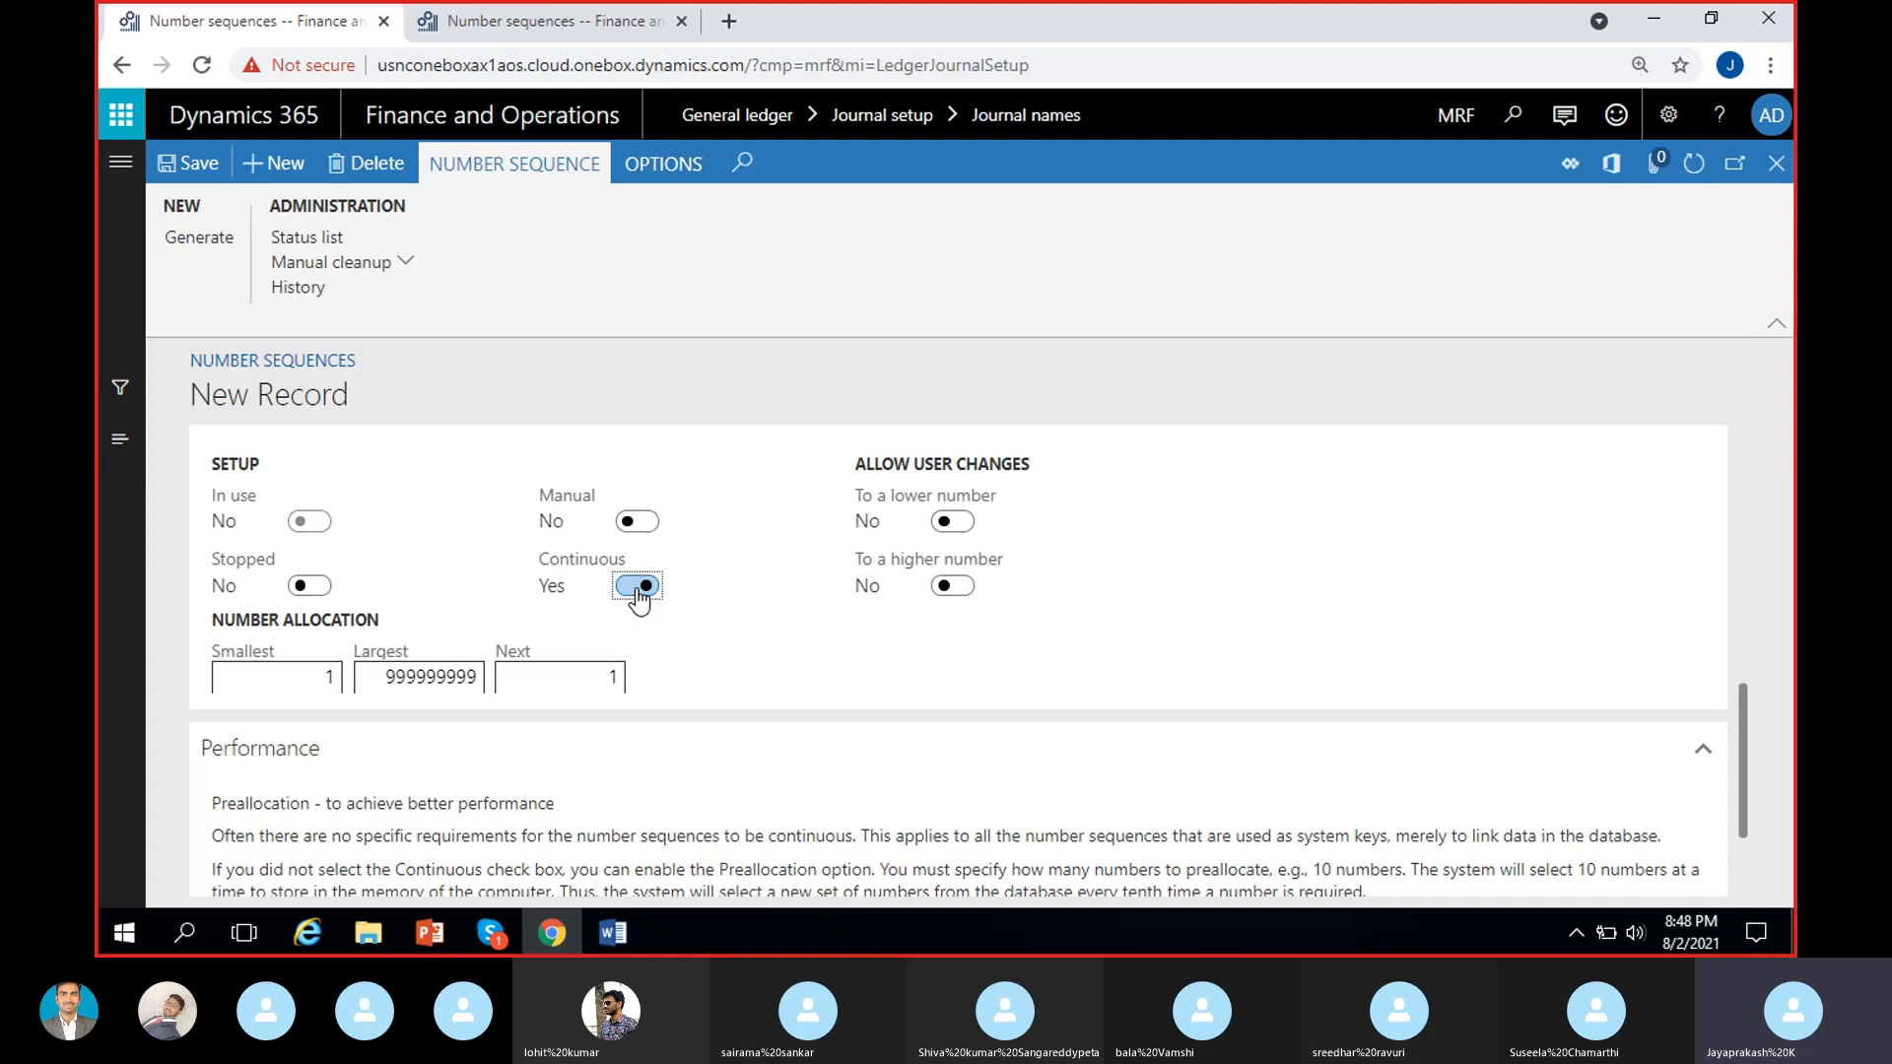
pyautogui.click(474, 680)
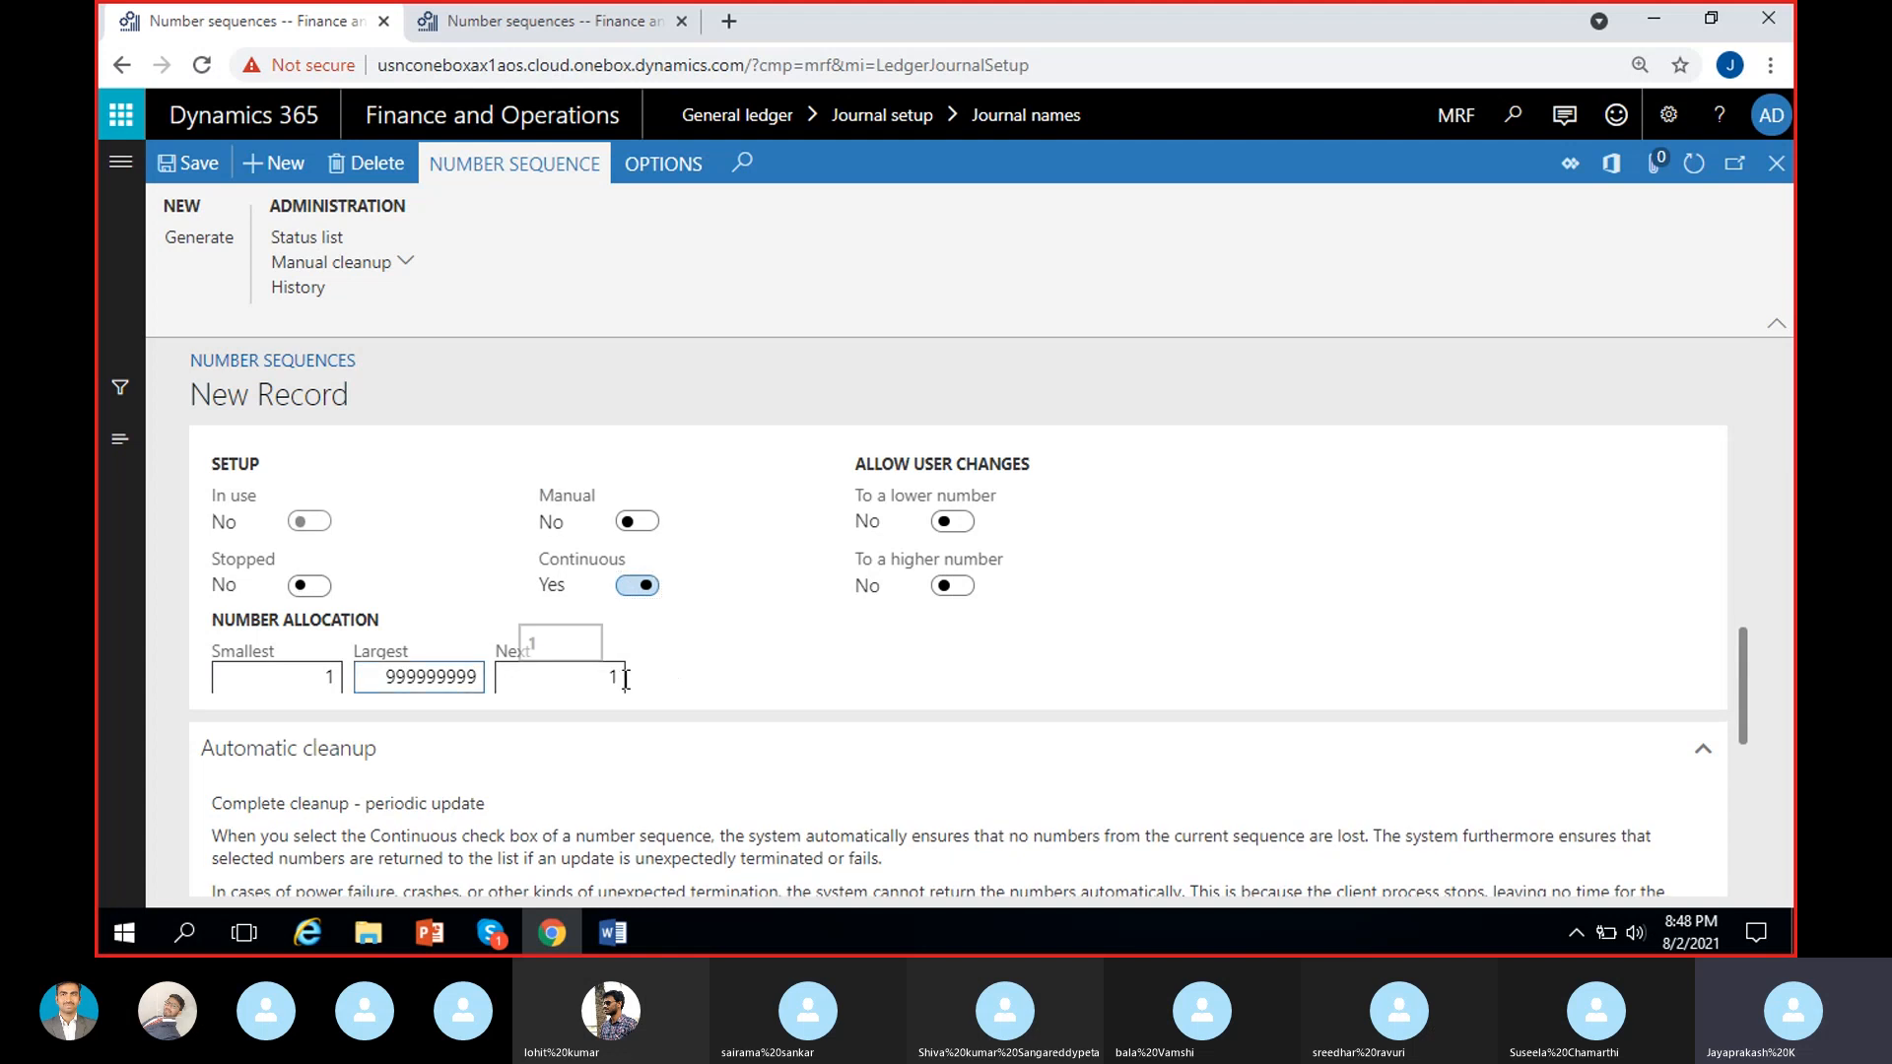
pyautogui.press('BackSpace')
pyautogui.press('BackSpace')
pyautogui.press('BackSpace')
pyautogui.click(751, 621)
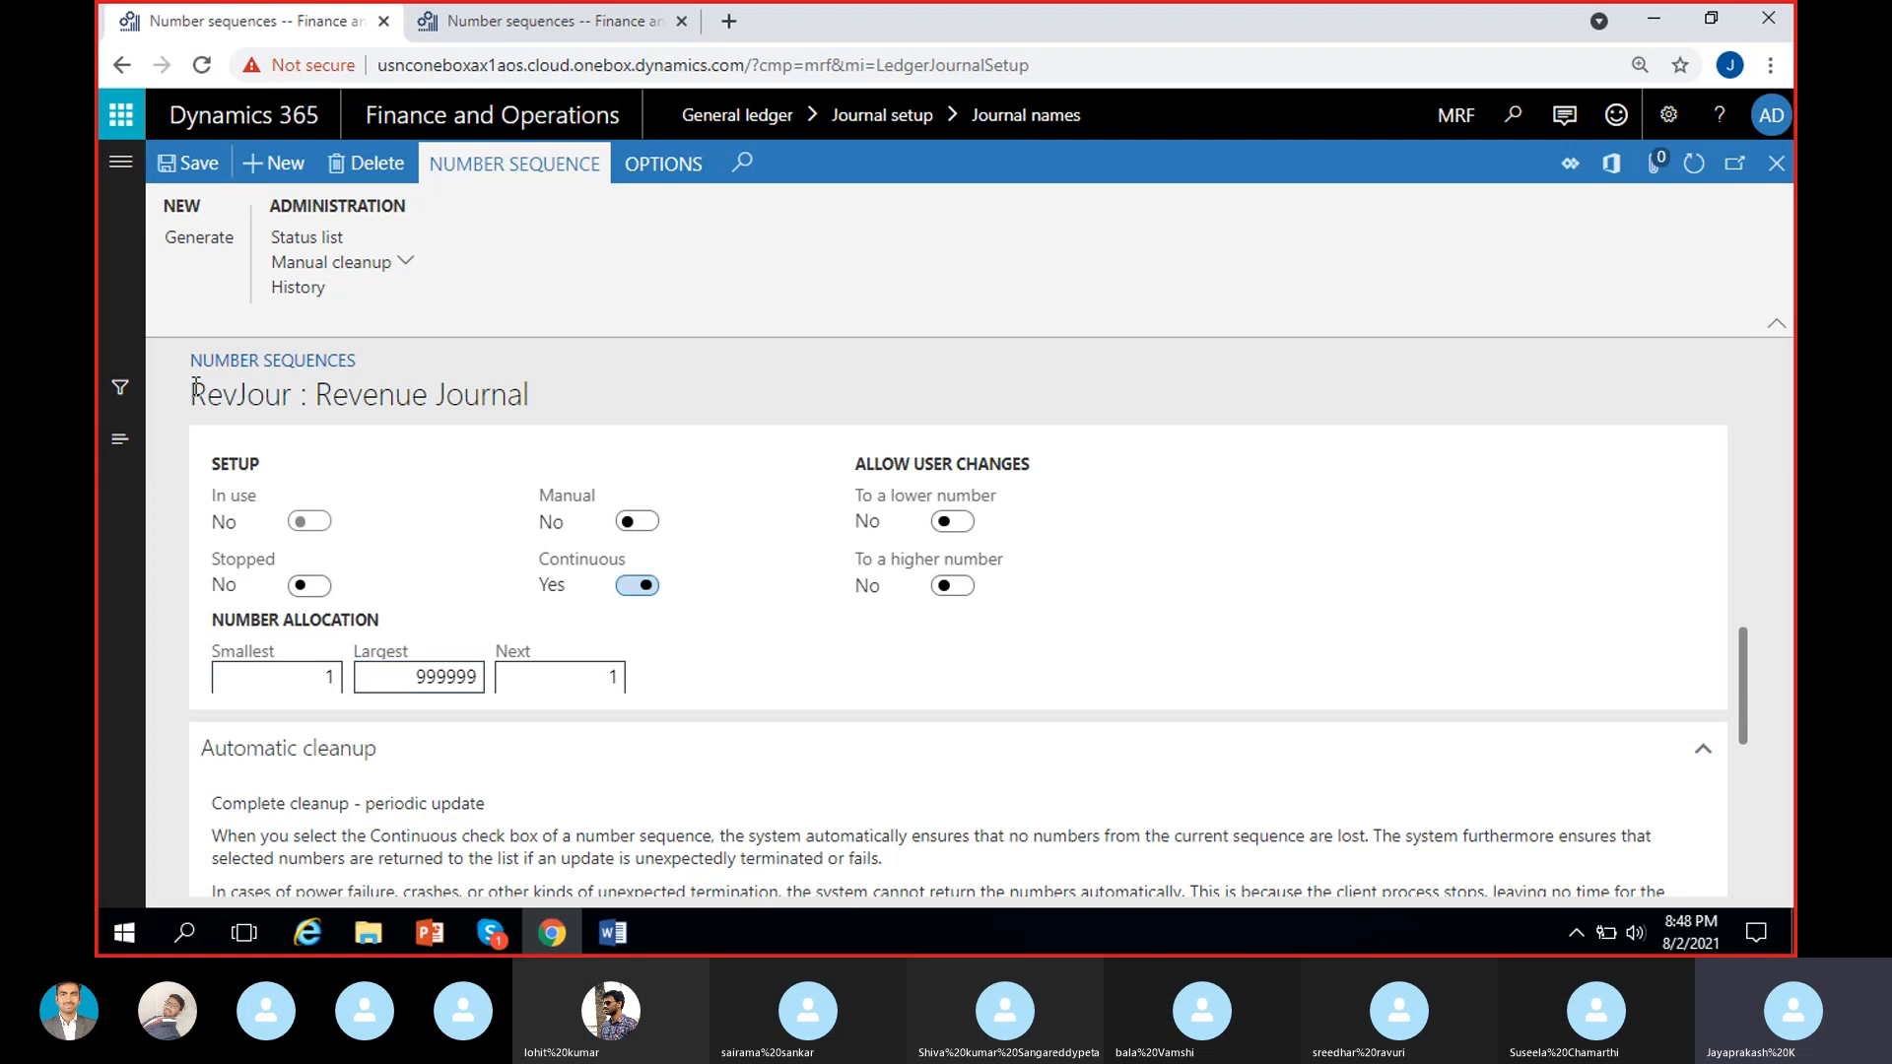
# Expand the References section of the RevJour number sequence and examine it along with the segments.
pyautogui.moveTo(195, 393); pyautogui.dragTo(292, 394)
pyautogui.click(733, 650)
pyautogui.scroll(3, 756, 668)
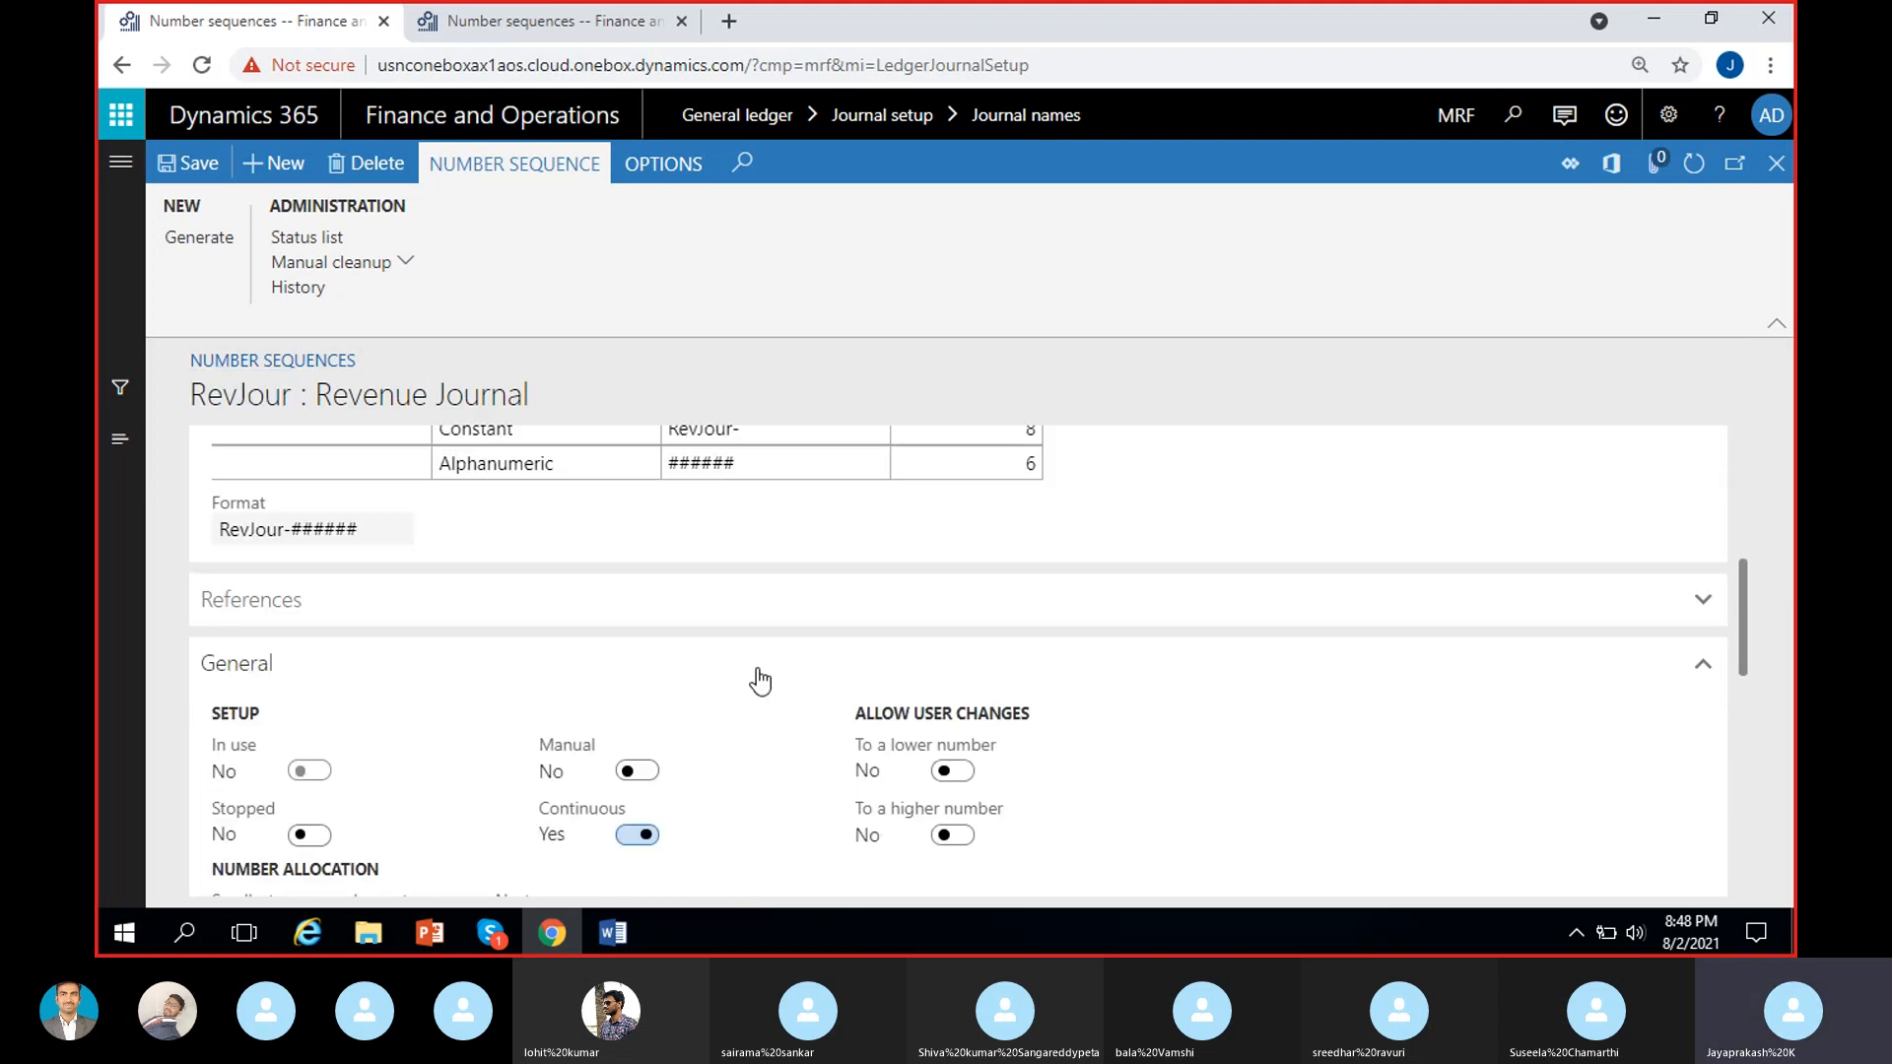
pyautogui.click(458, 618)
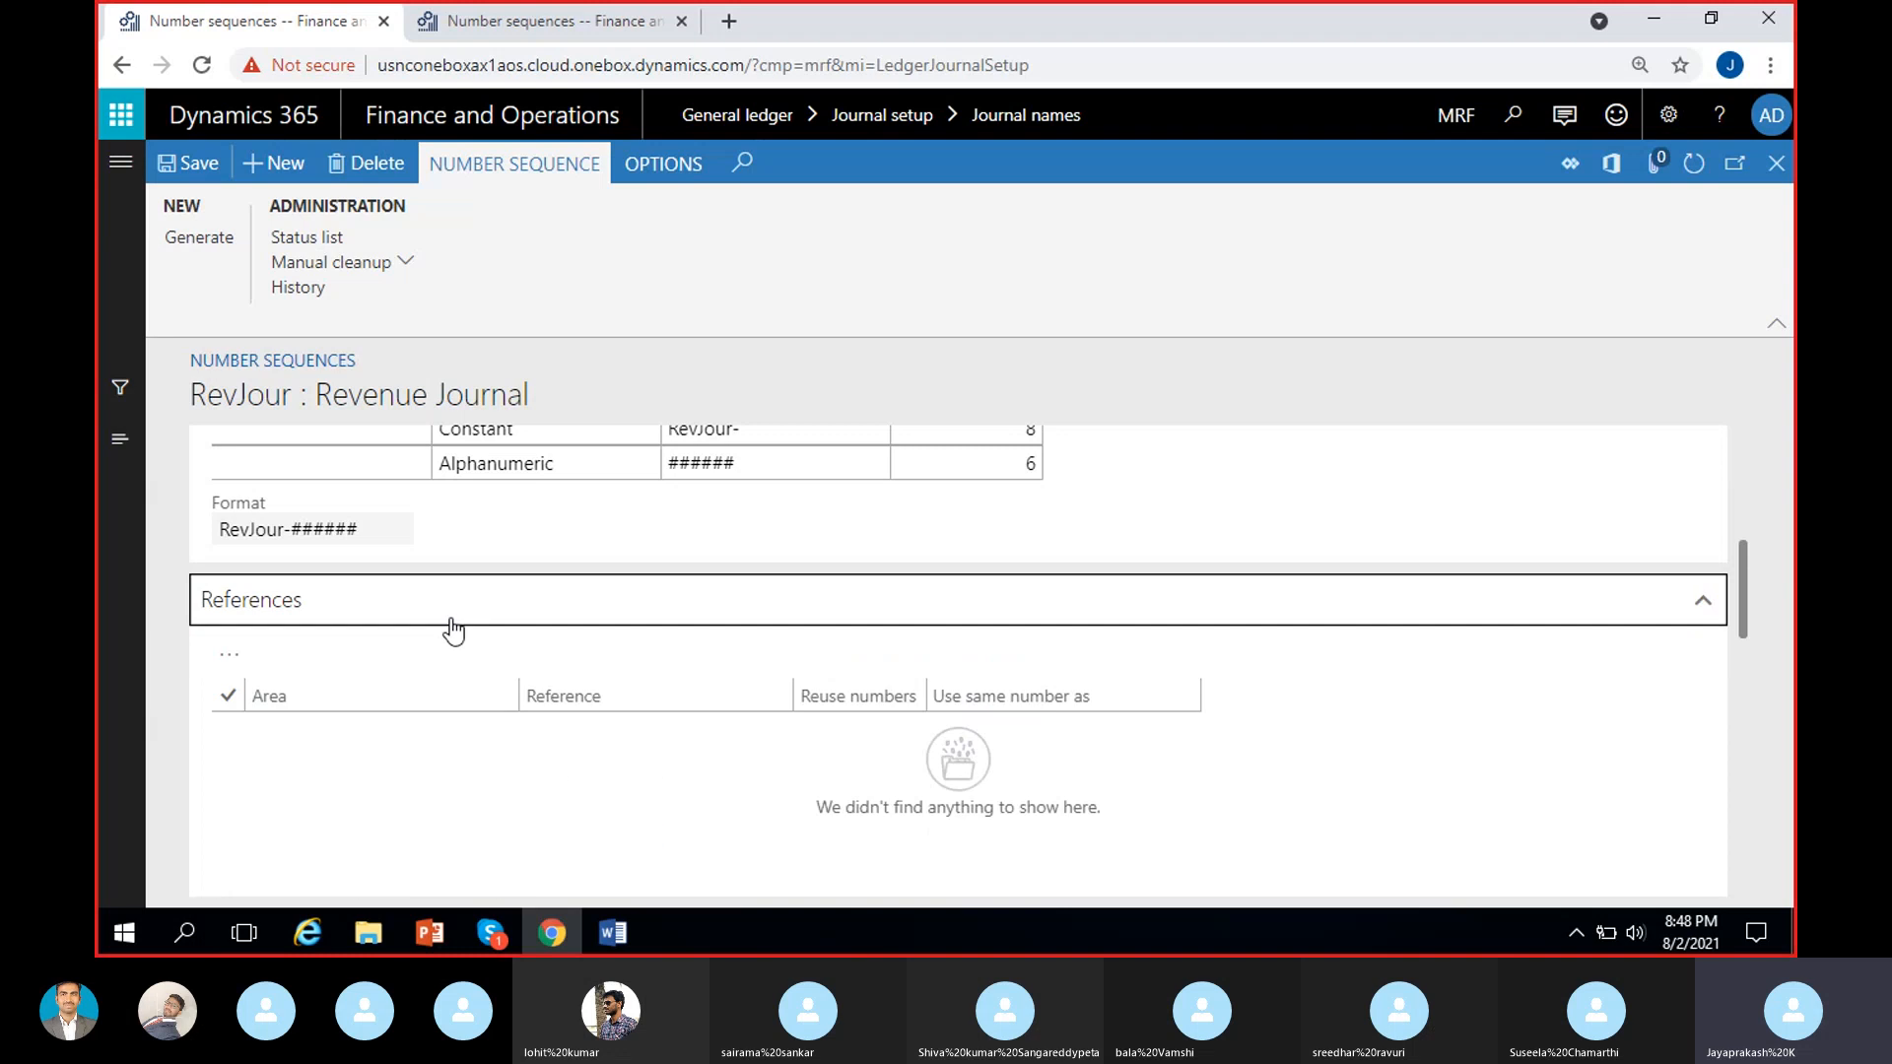
pyautogui.scroll(-1, 422, 796)
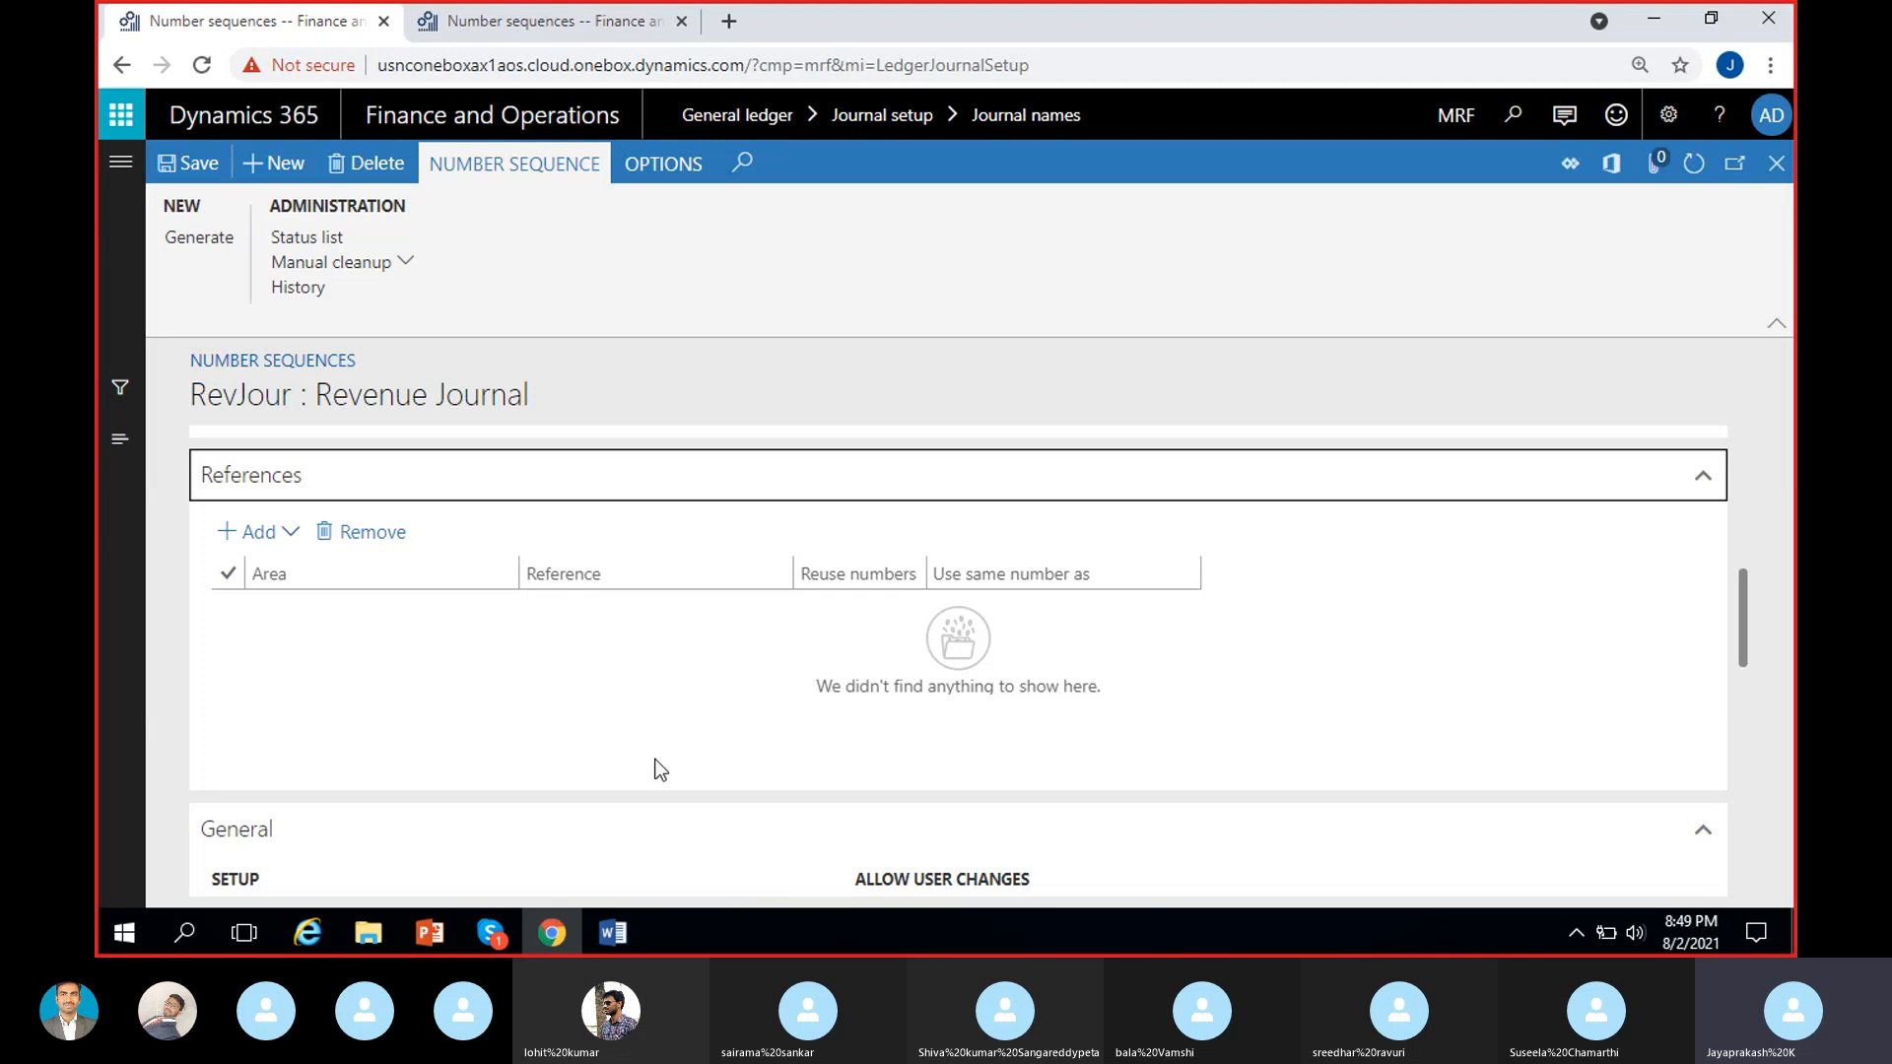
pyautogui.scroll(1, 660, 768)
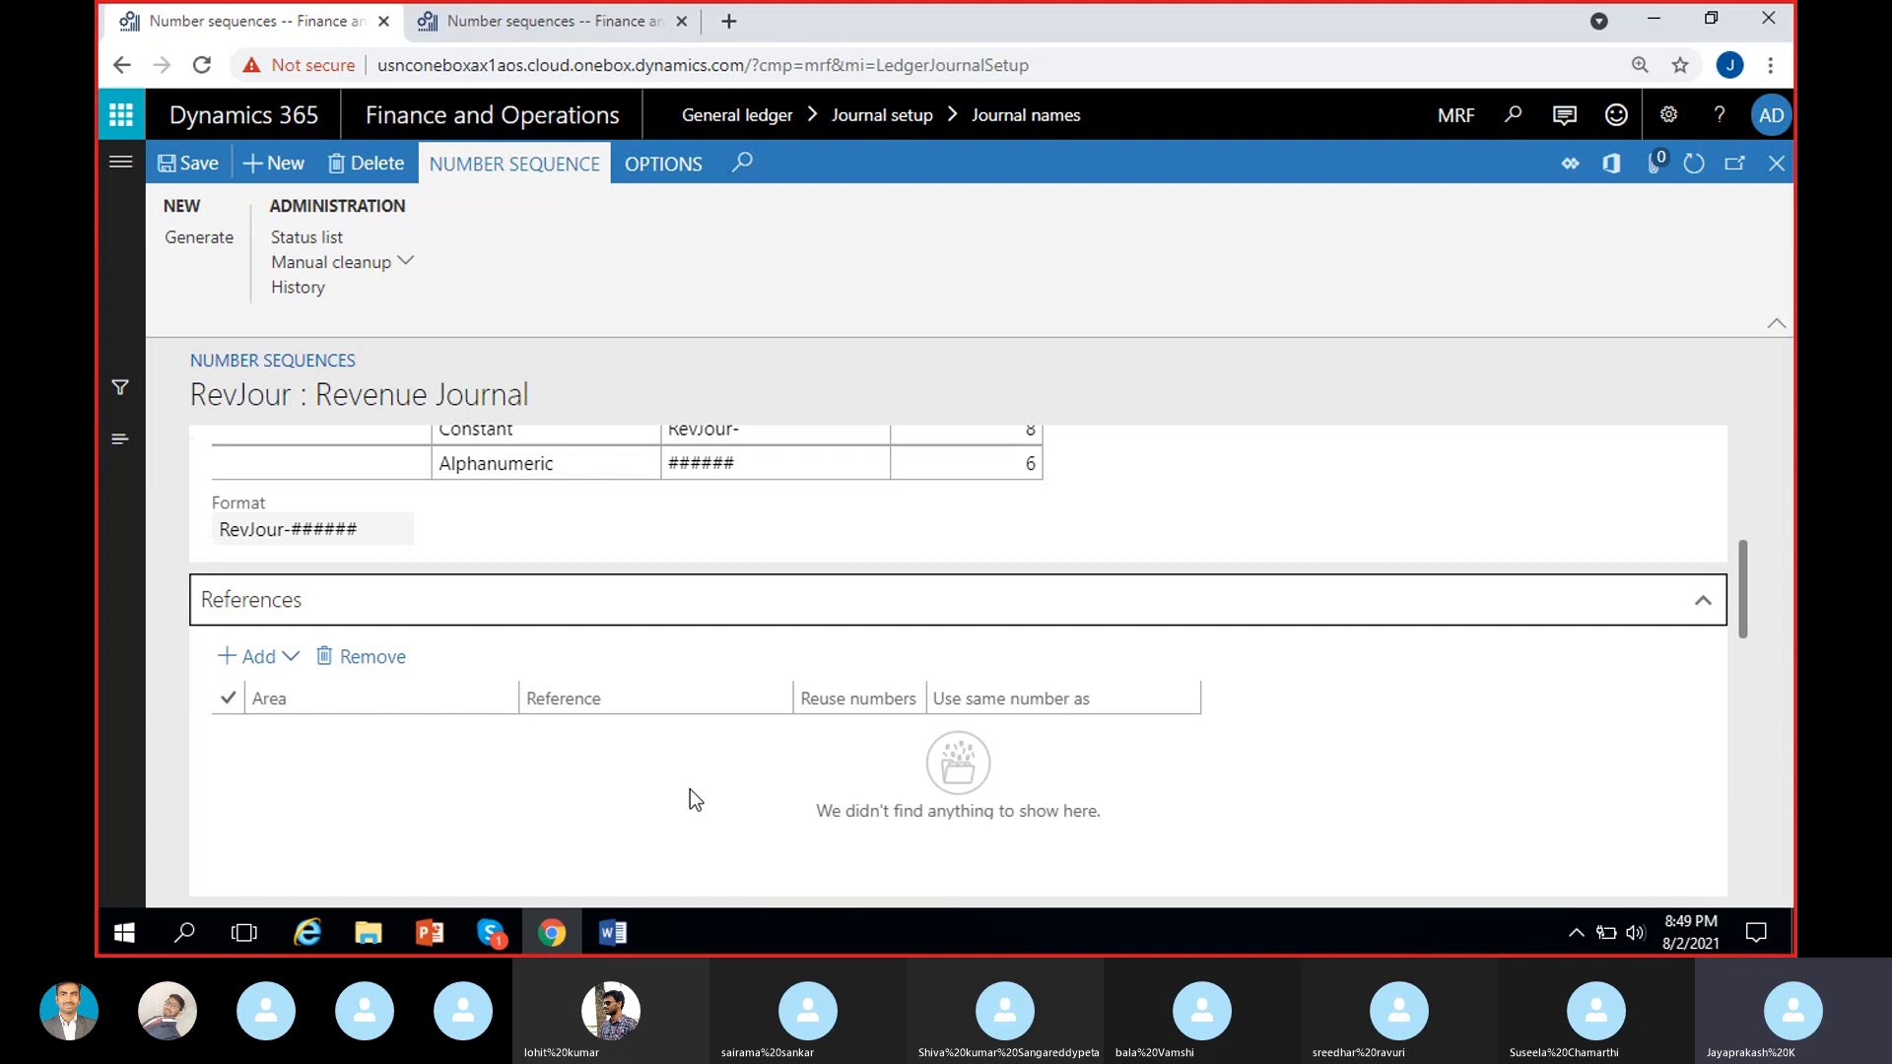
pyautogui.scroll(1, 690, 799)
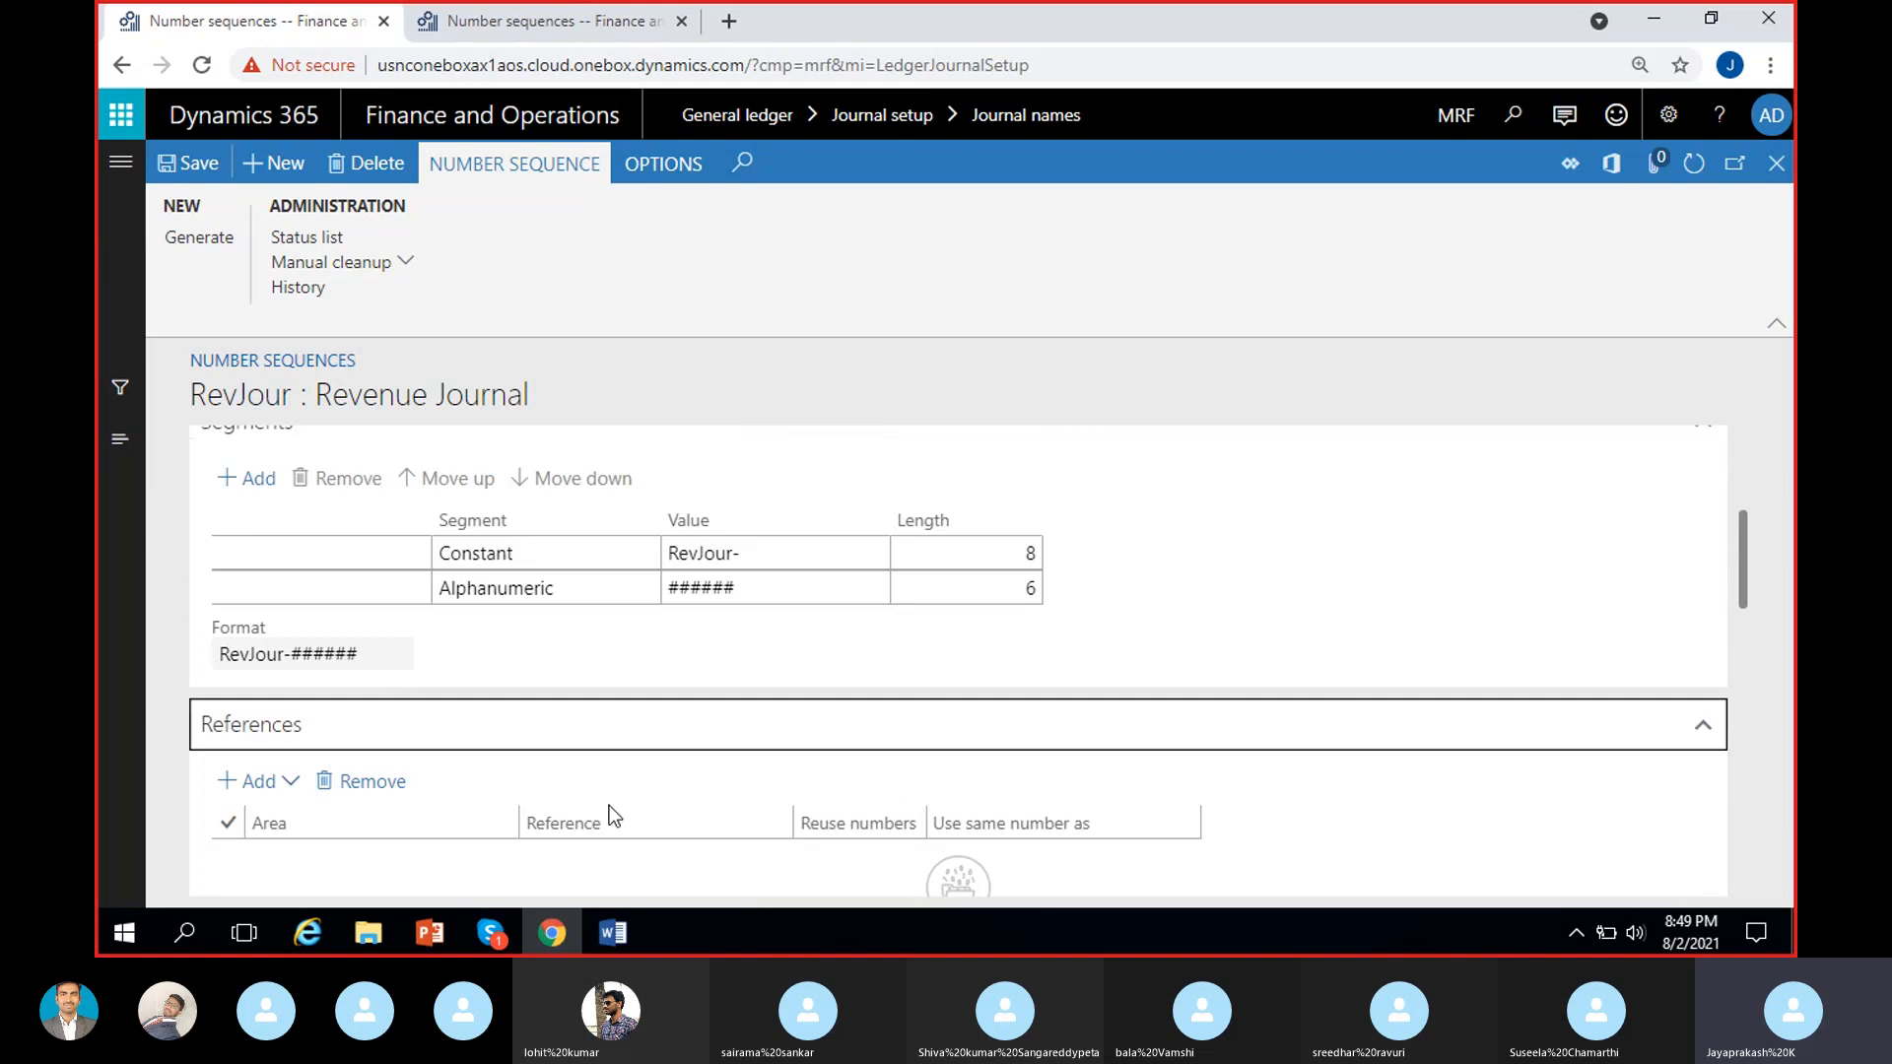
# Save the RevJour number sequence and return to the journal names form.
pyautogui.moveTo(192, 396); pyautogui.dragTo(294, 396)
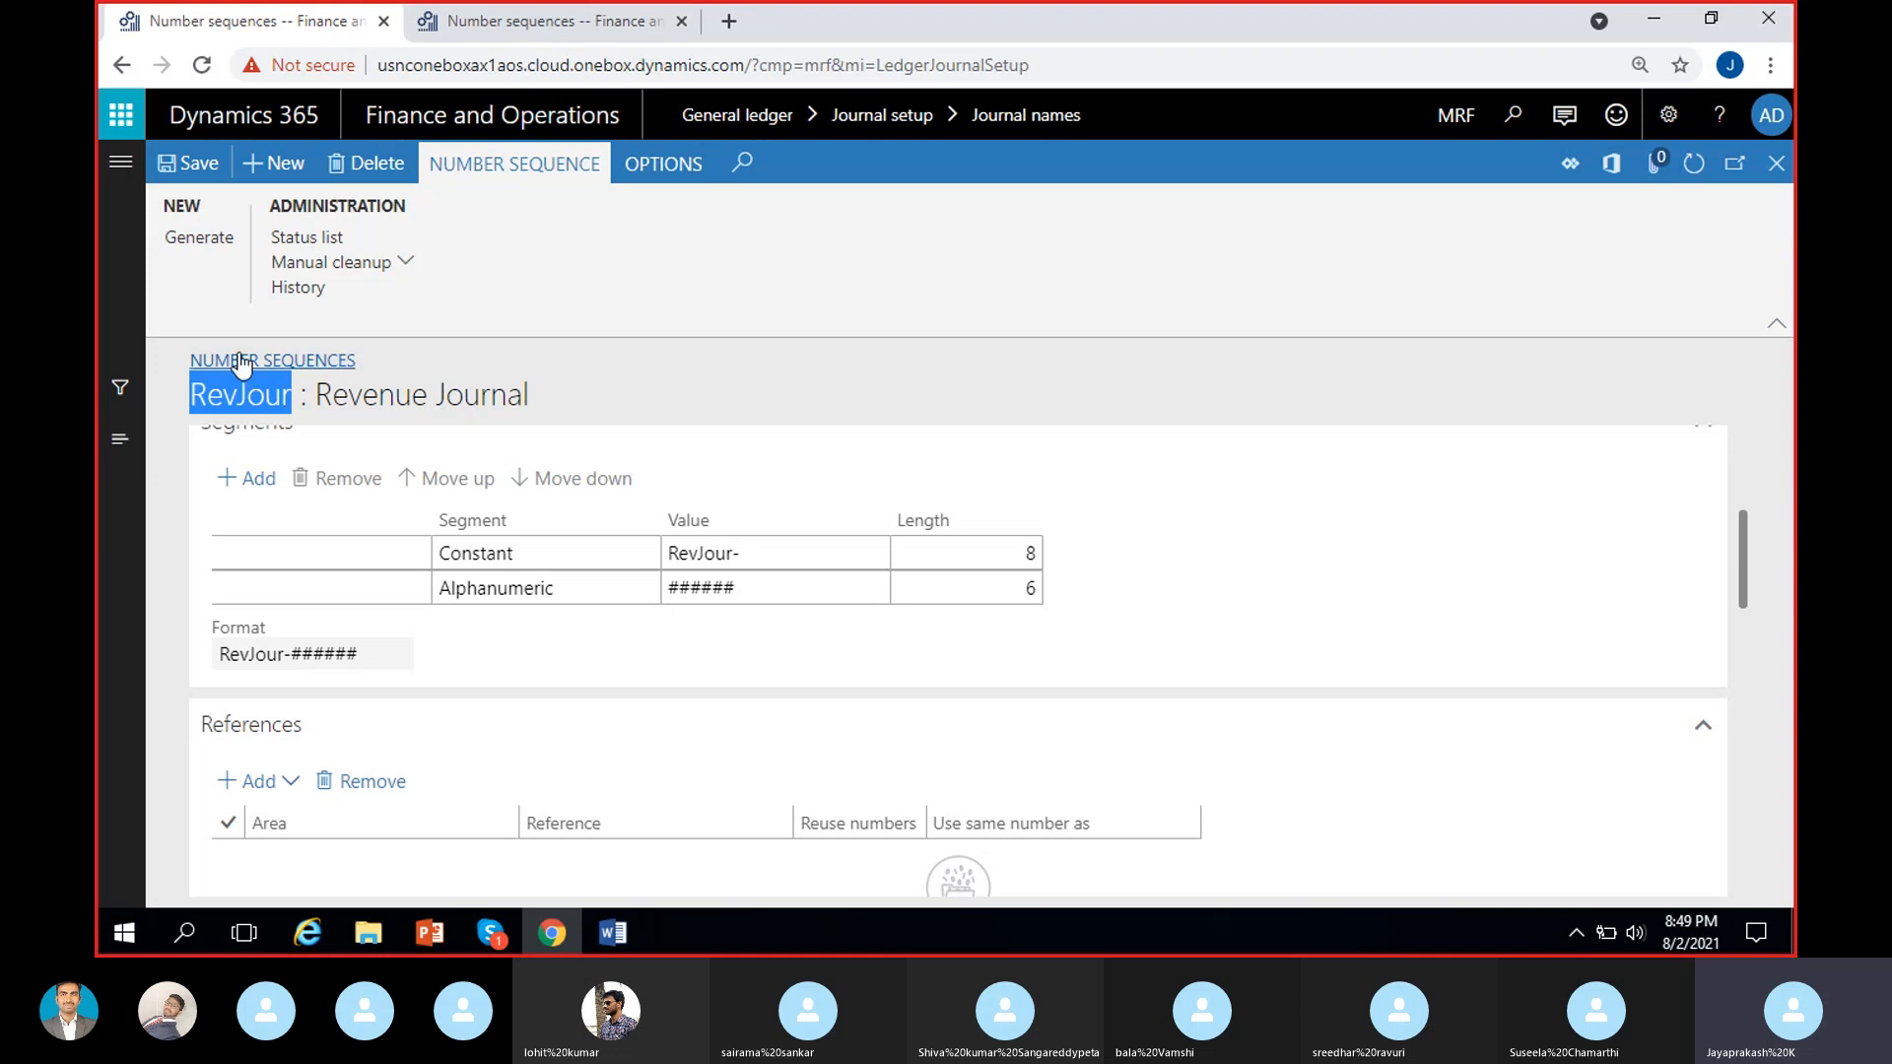
pyautogui.click(196, 167)
pyautogui.click(1777, 163)
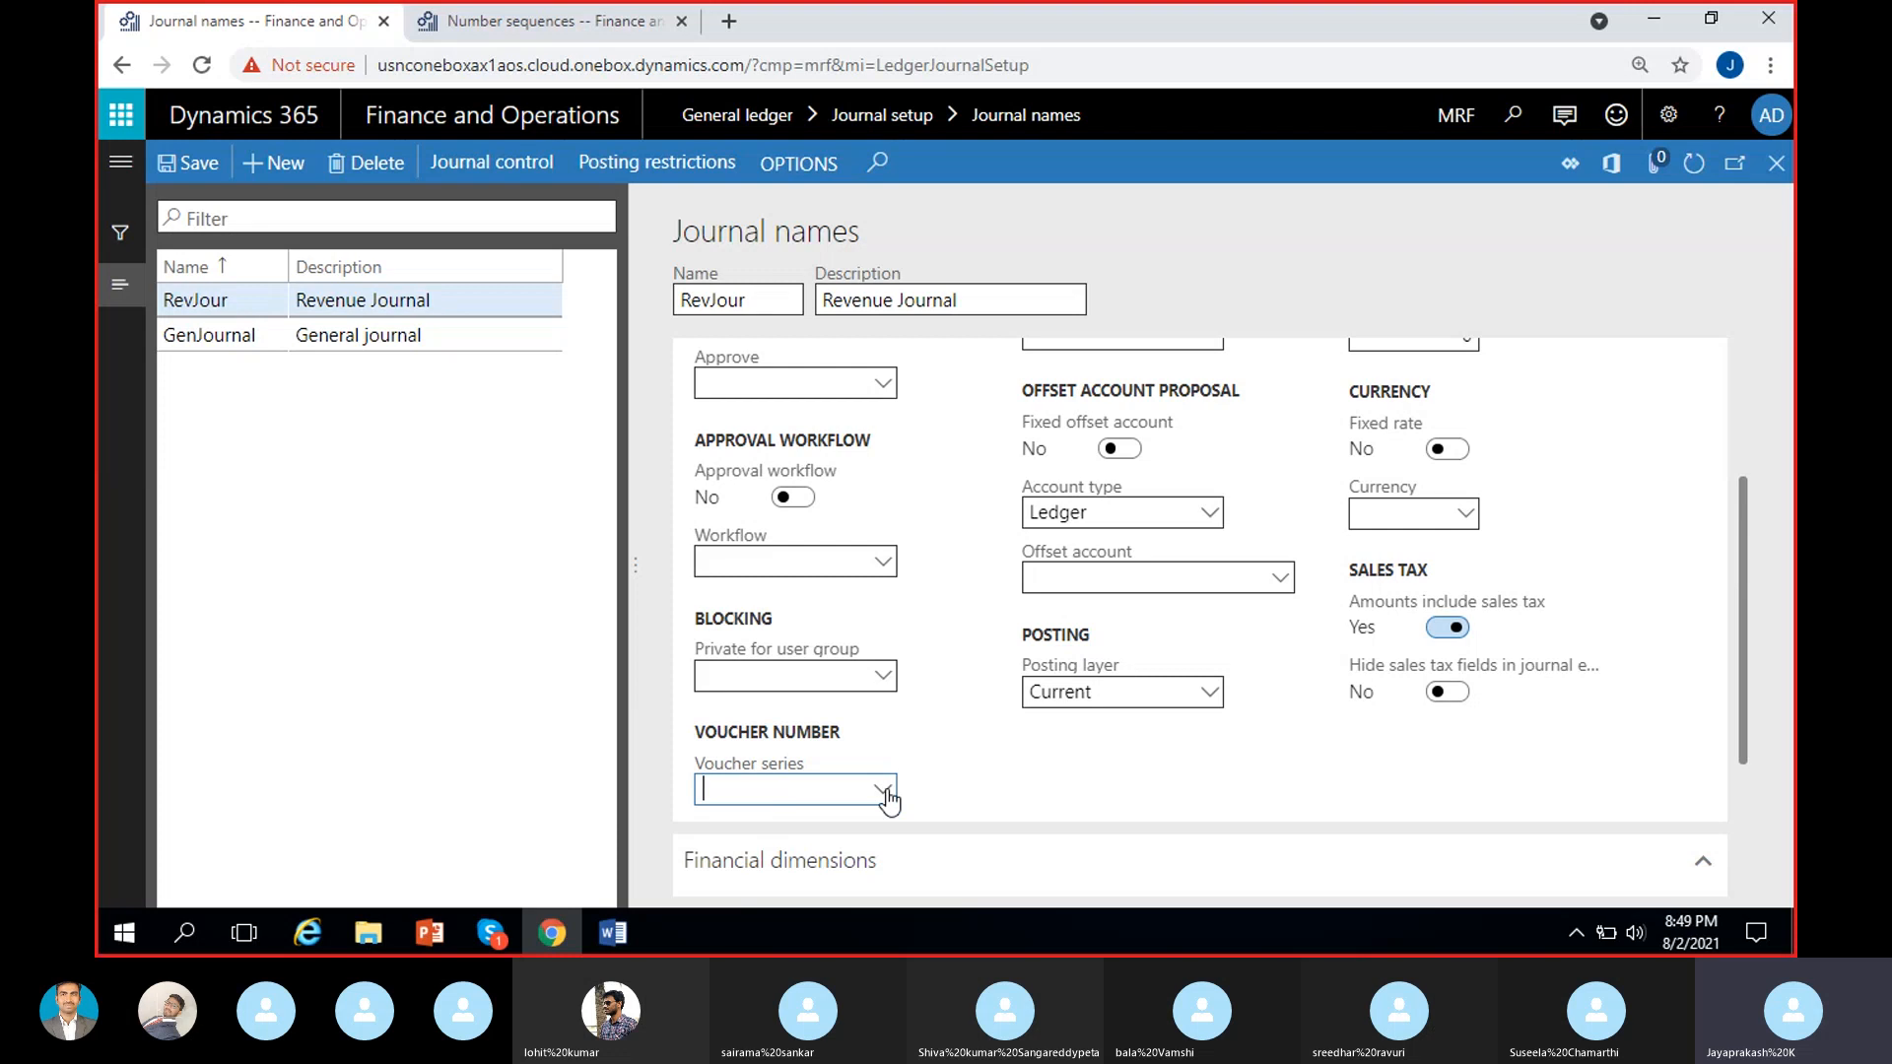
# Set the RevJour journal name's voucher series to RevJour and save the journal name.
pyautogui.write('RevJour')
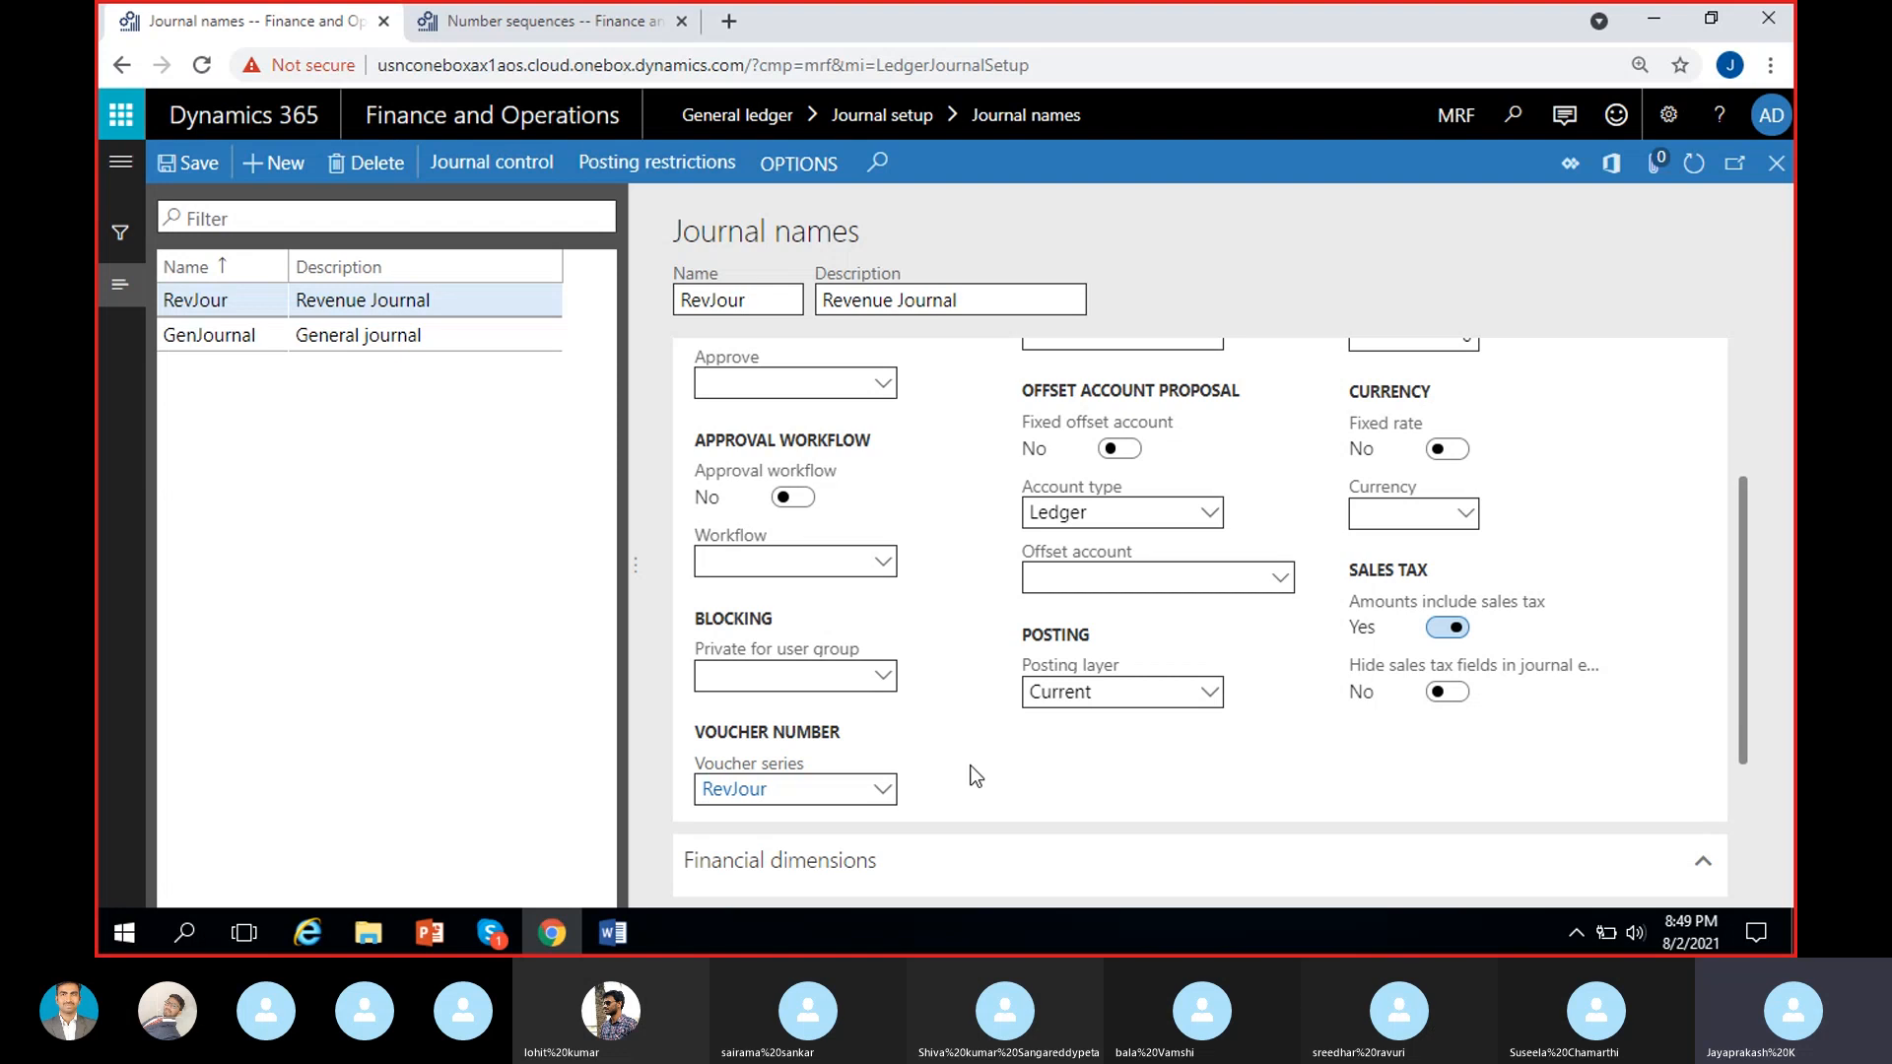
pyautogui.click(883, 791)
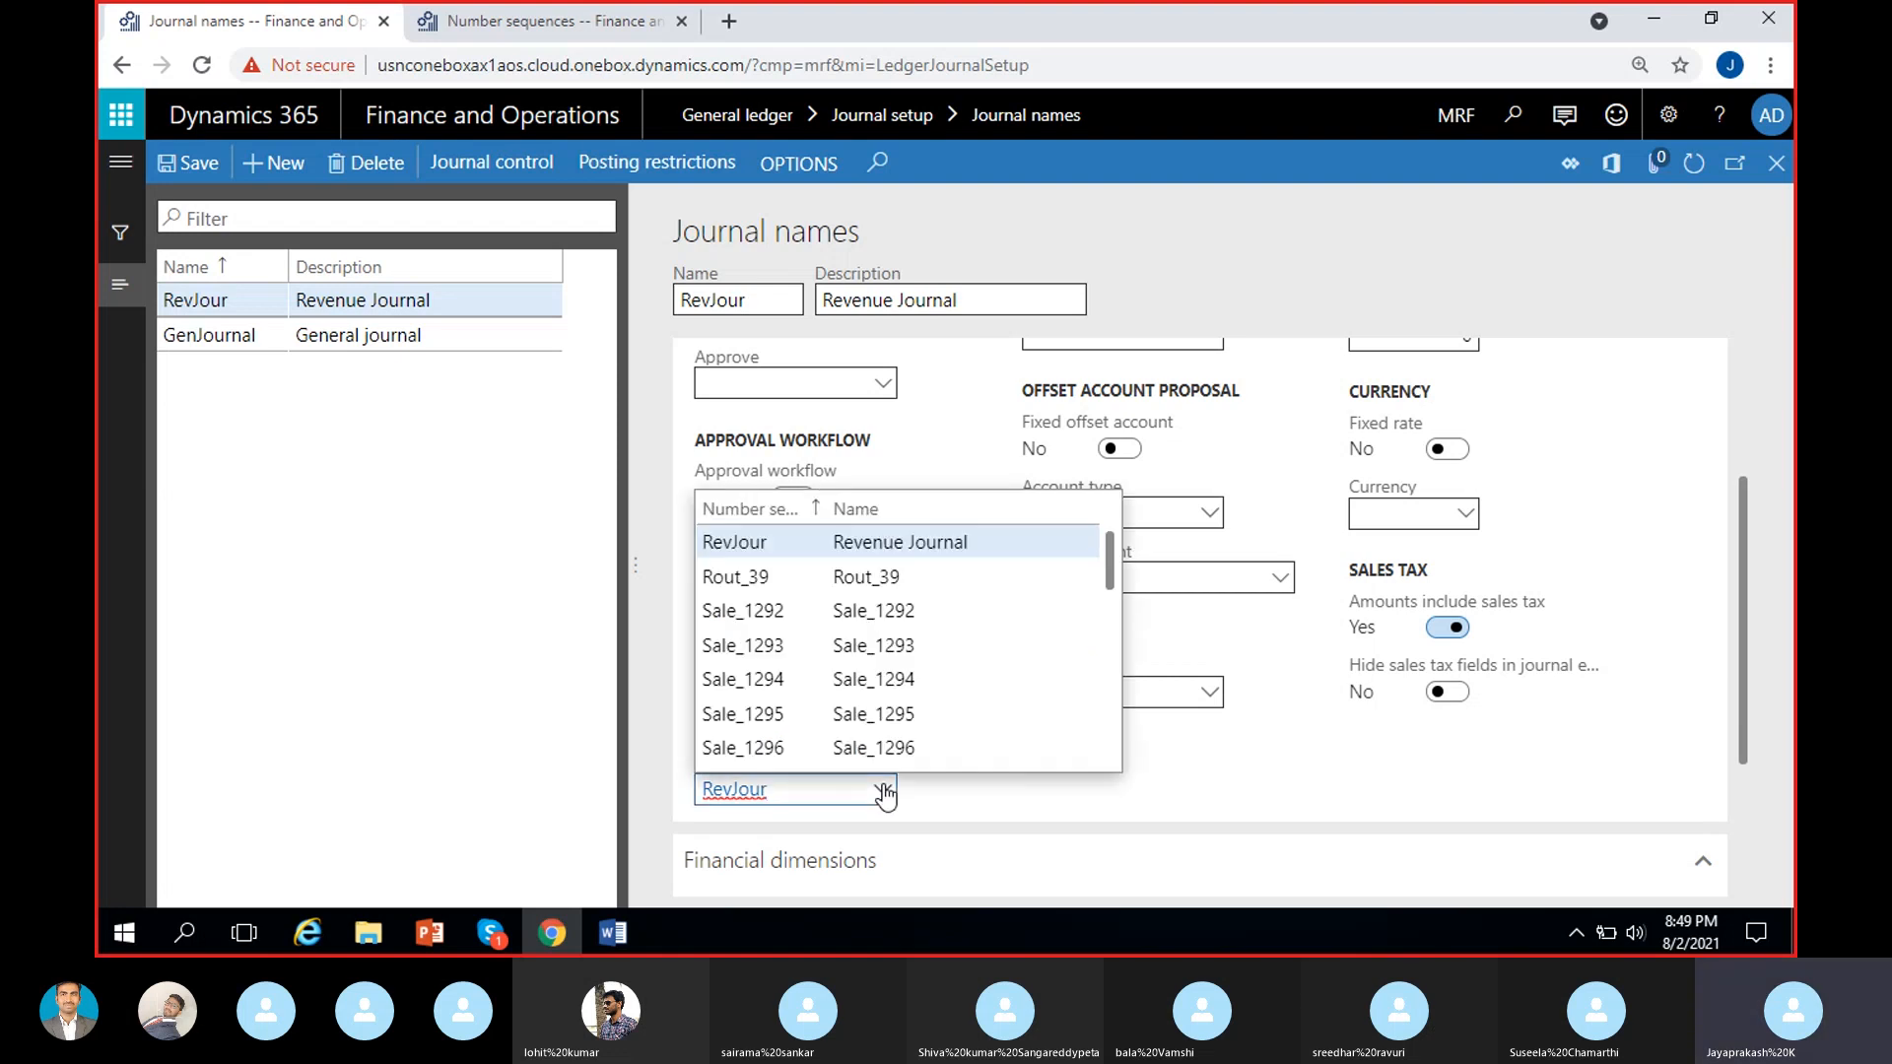
pyautogui.click(1016, 800)
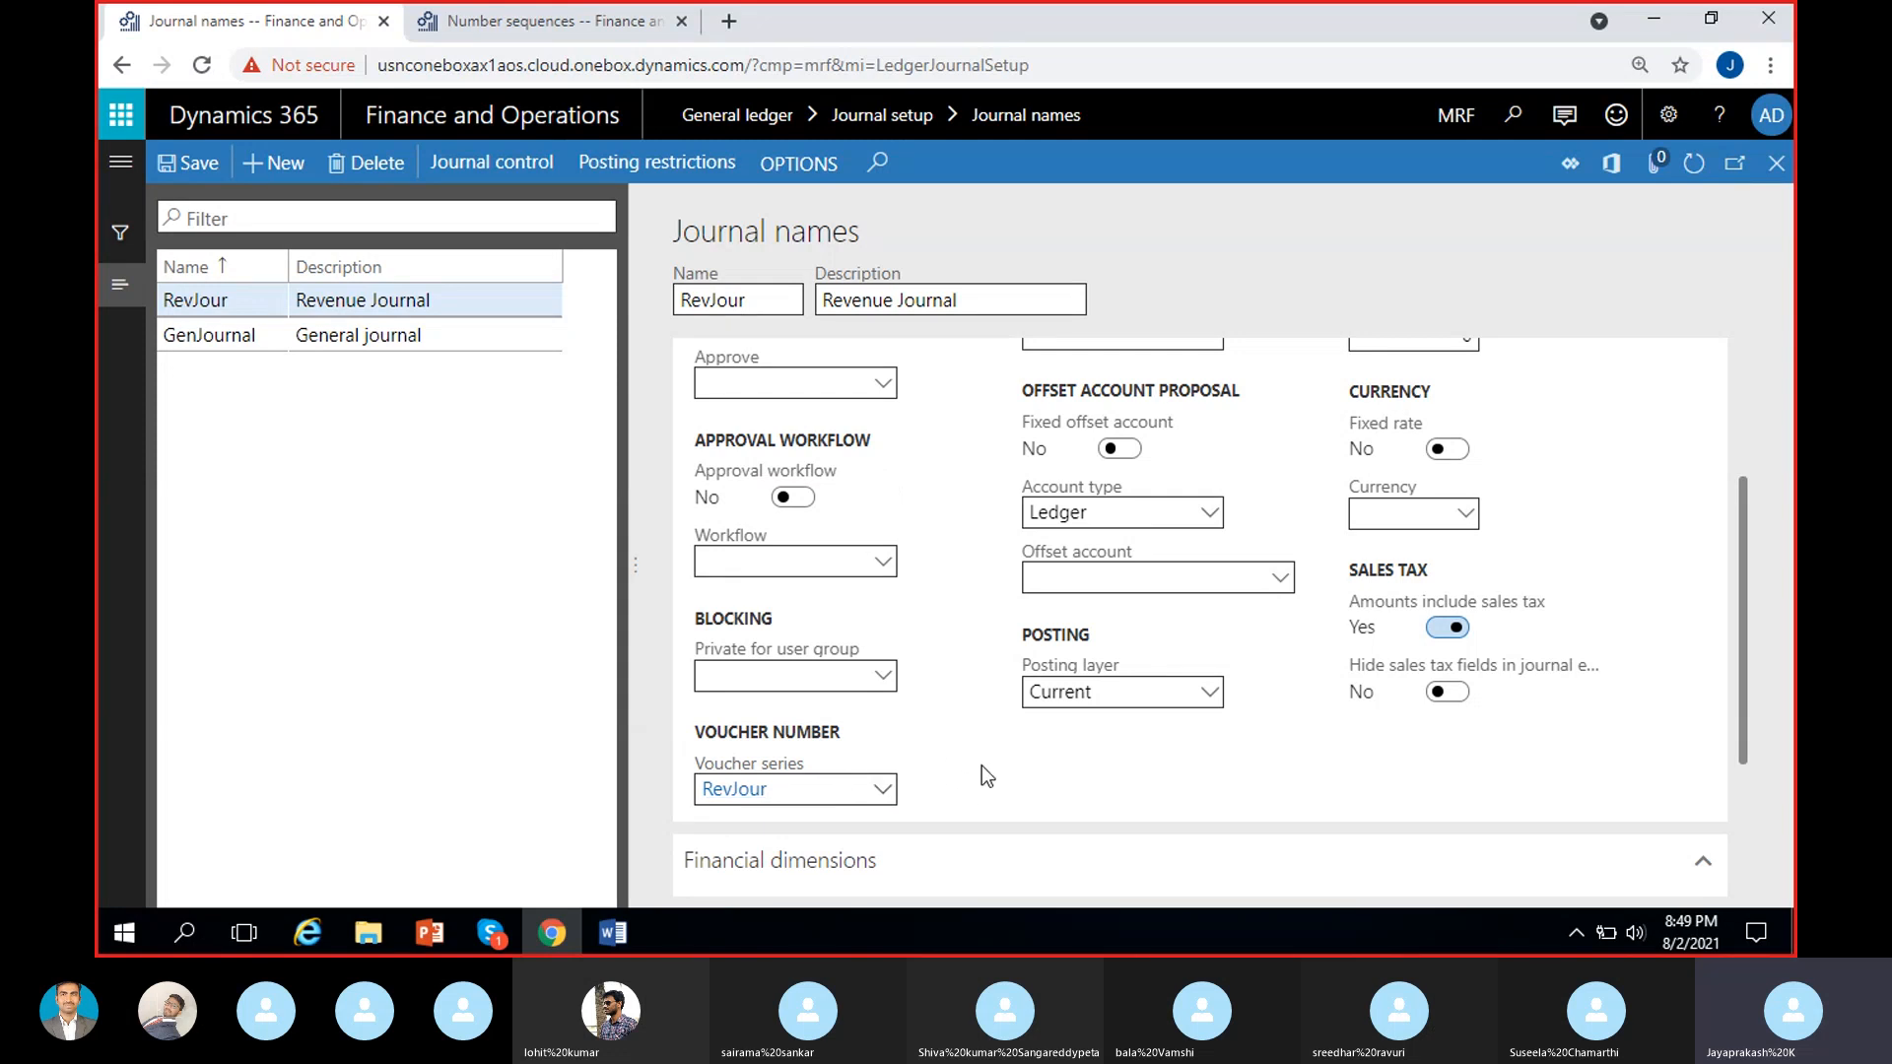
pyautogui.click(187, 162)
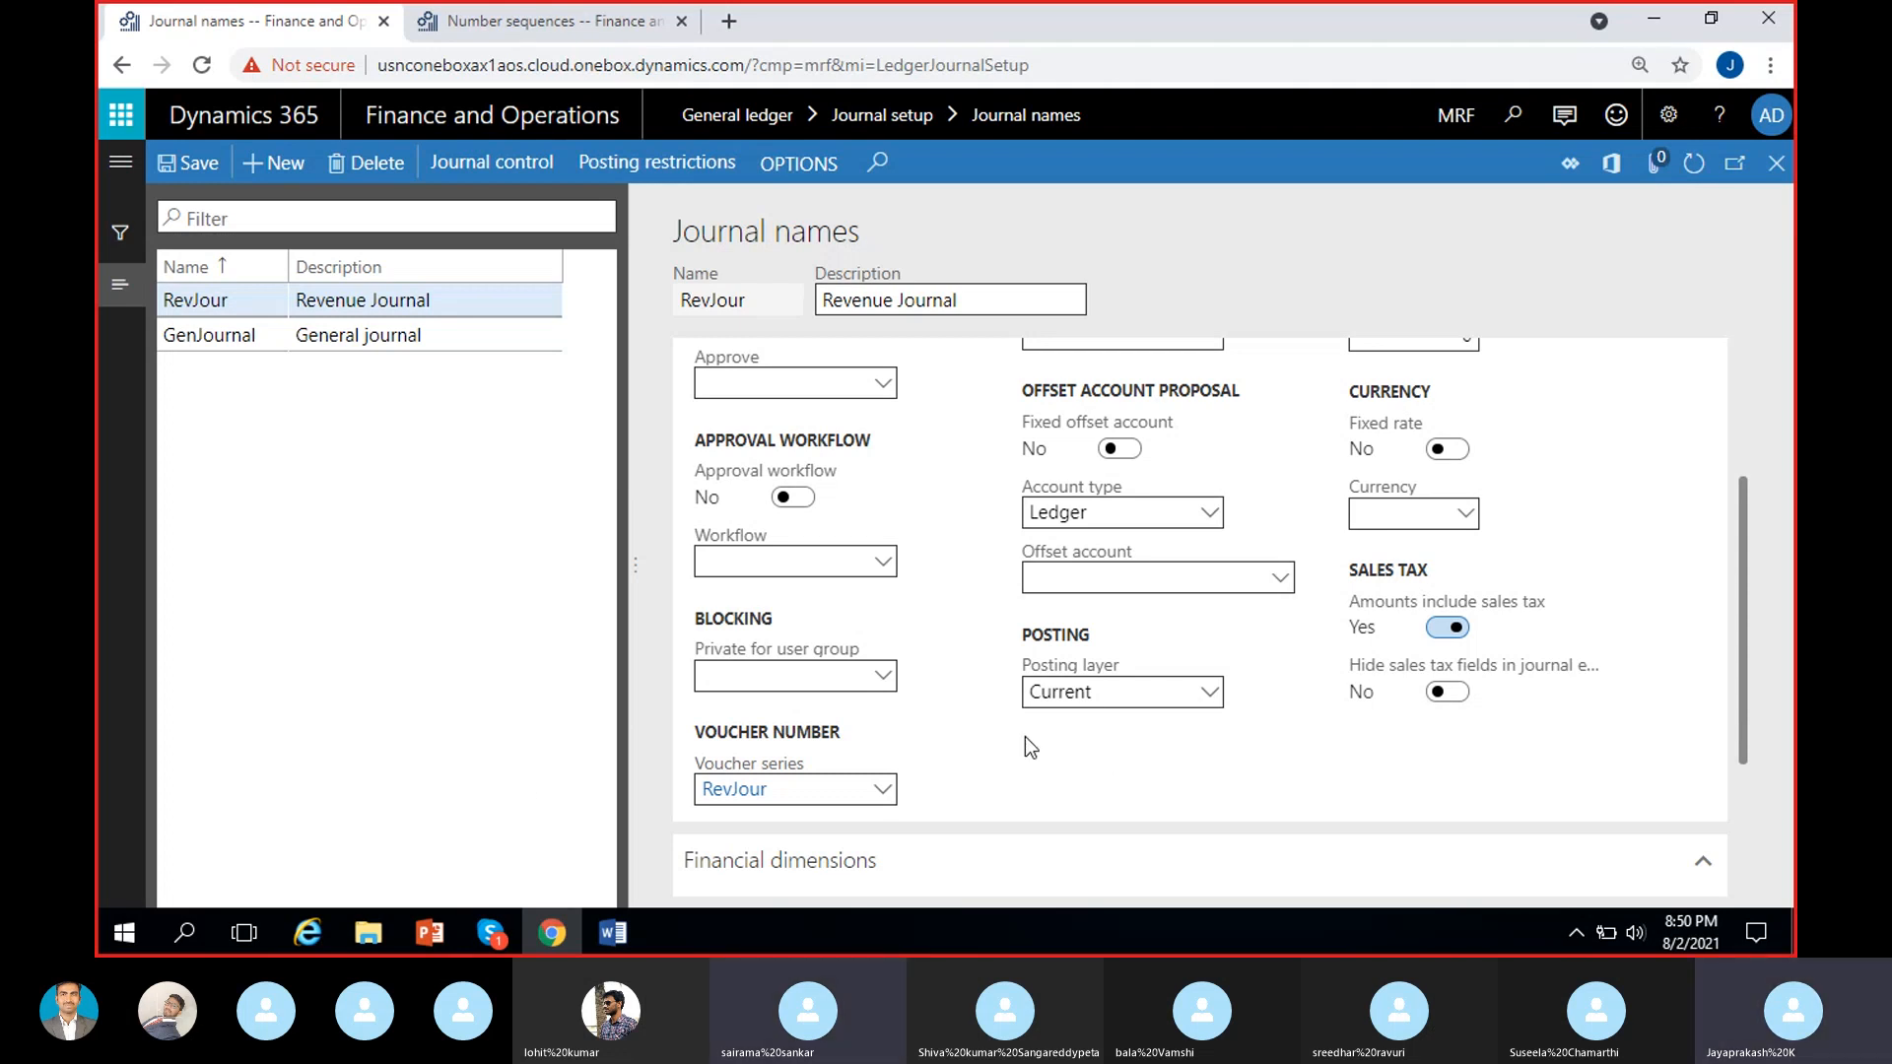
pyautogui.click(493, 933)
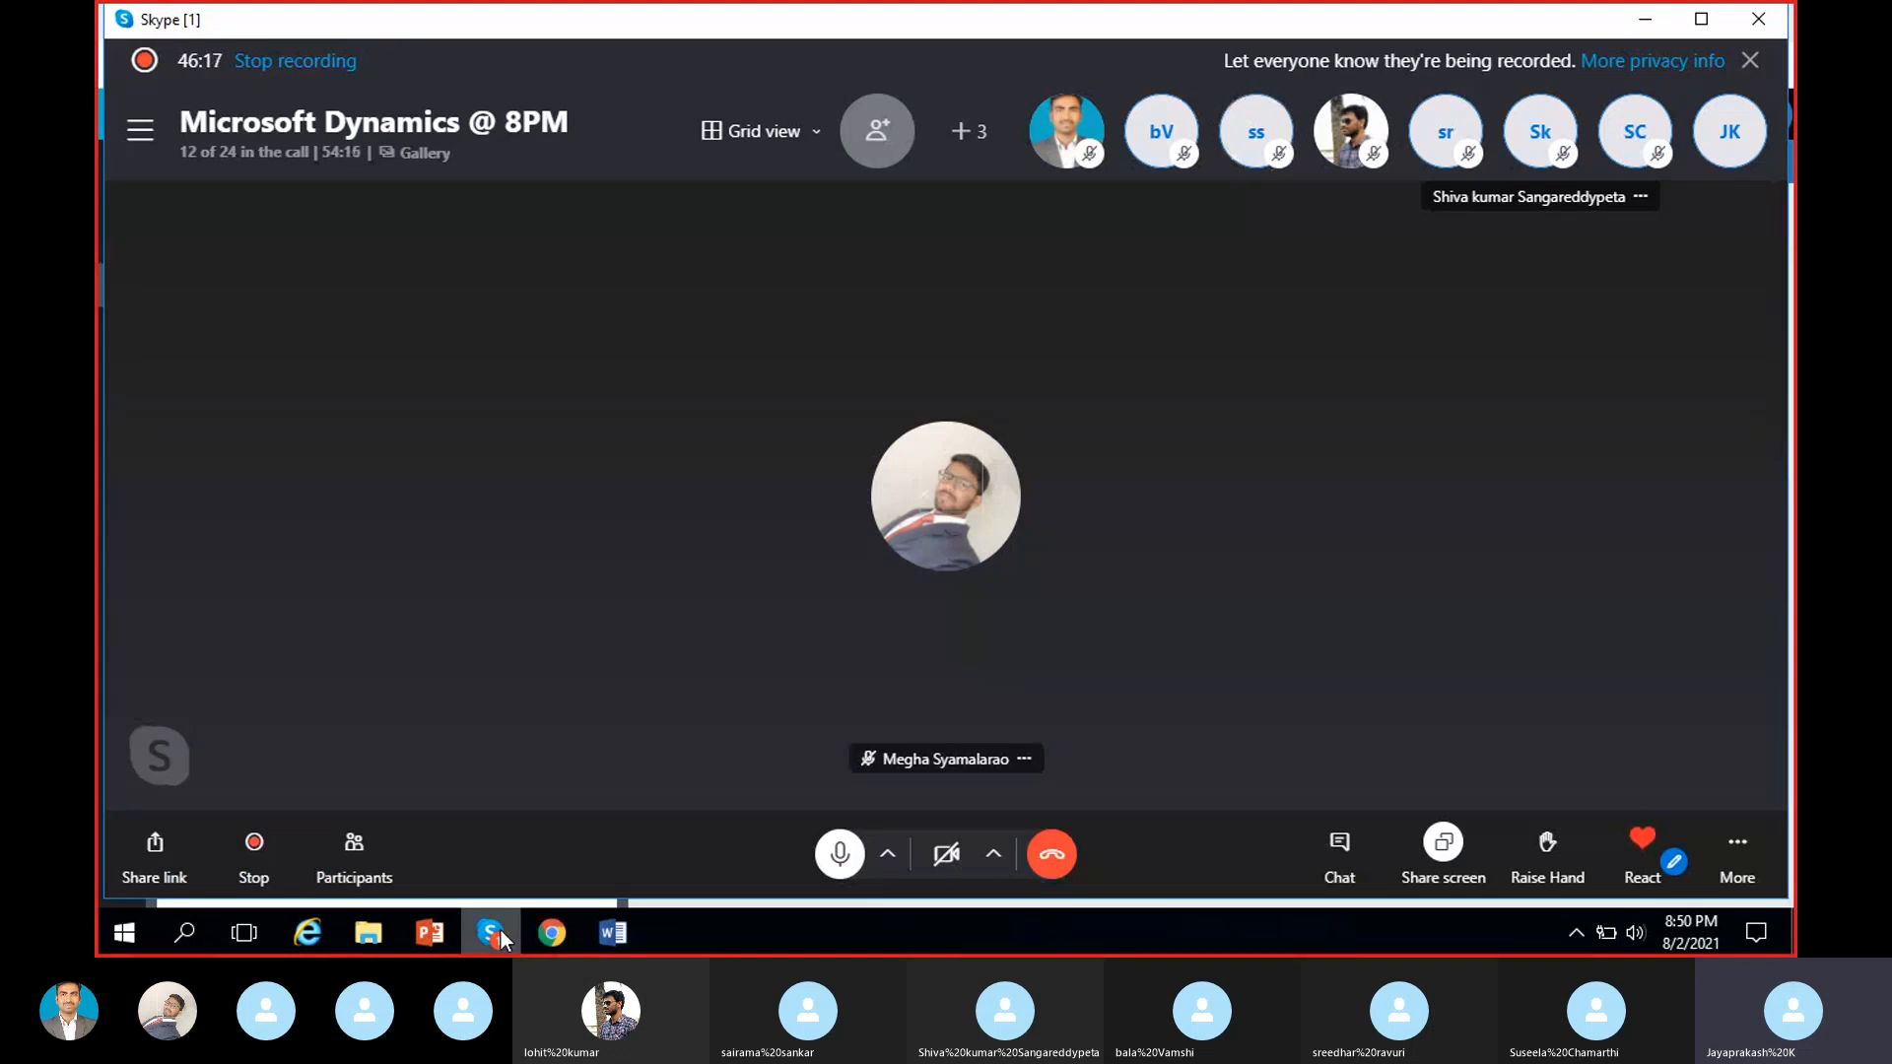
pyautogui.click(493, 933)
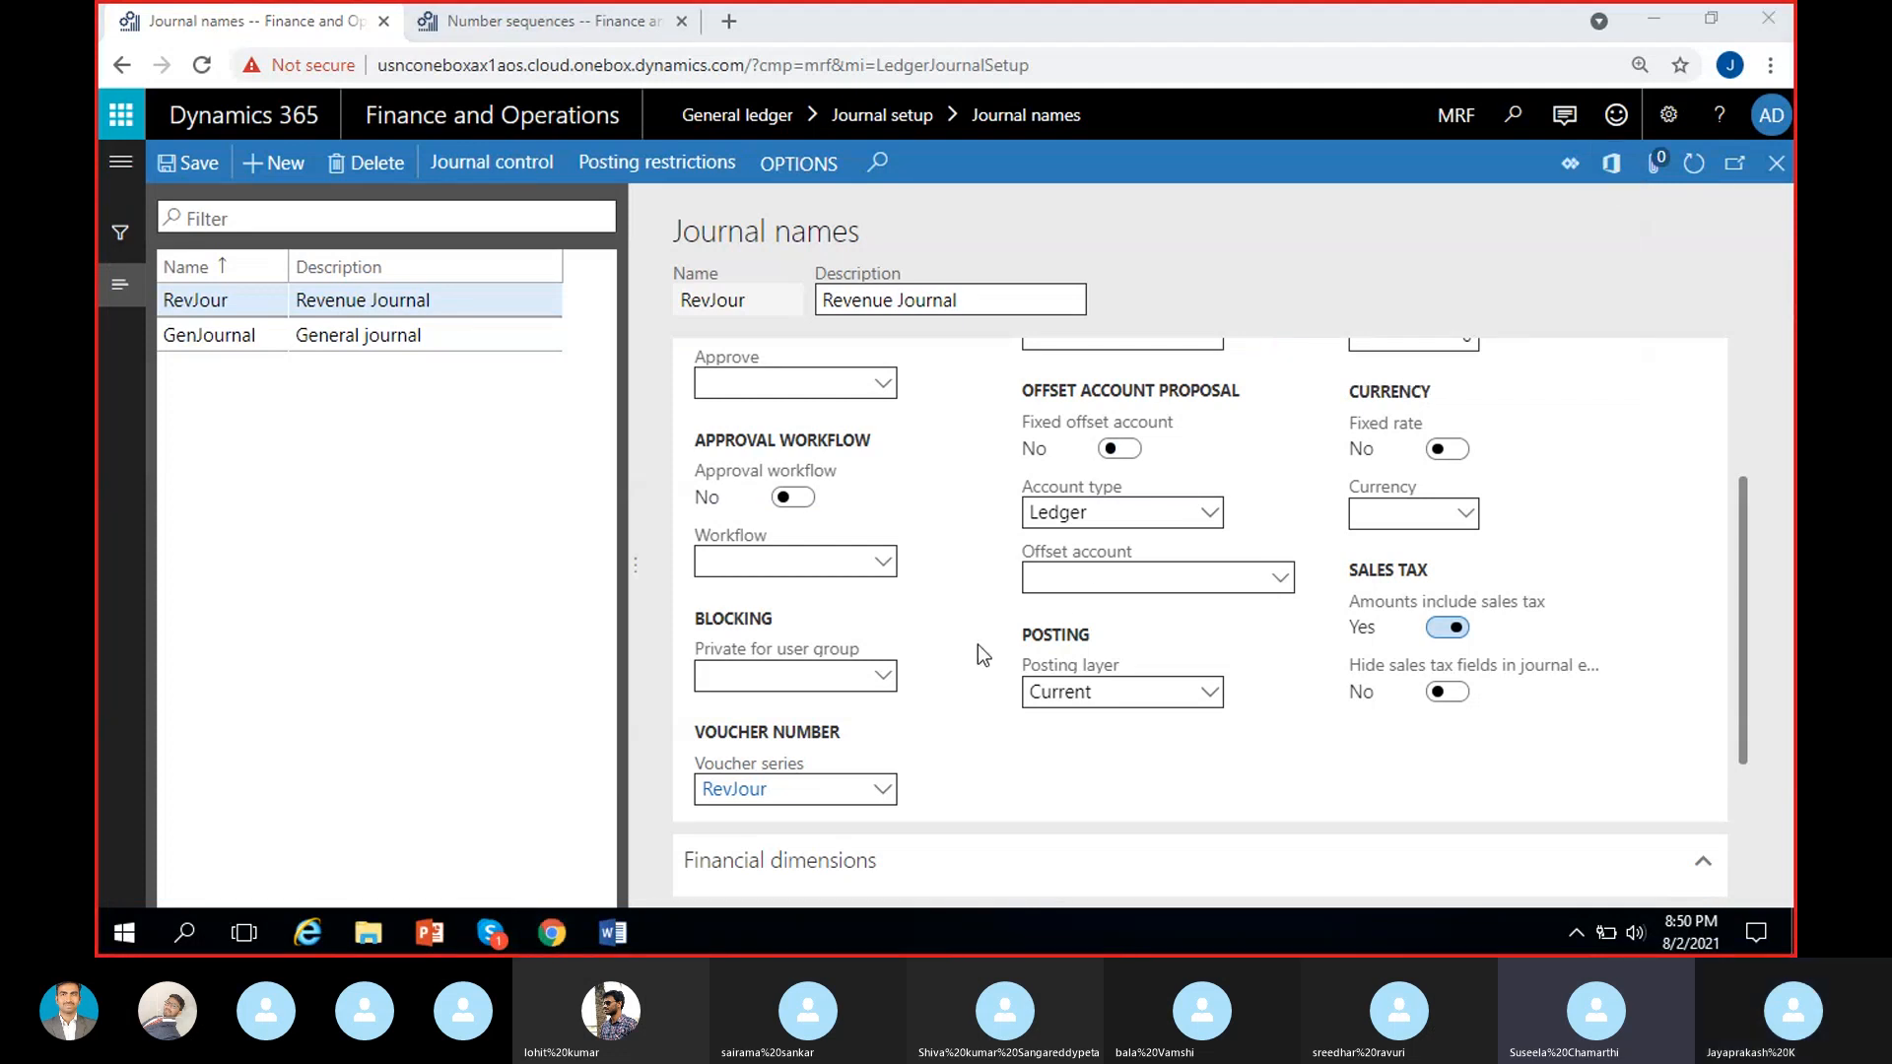
# Review the RevJour journal name's general settings, voucher series and default financial dimensions.
pyautogui.scroll(-3, 977, 644)
pyautogui.scroll(3, 977, 642)
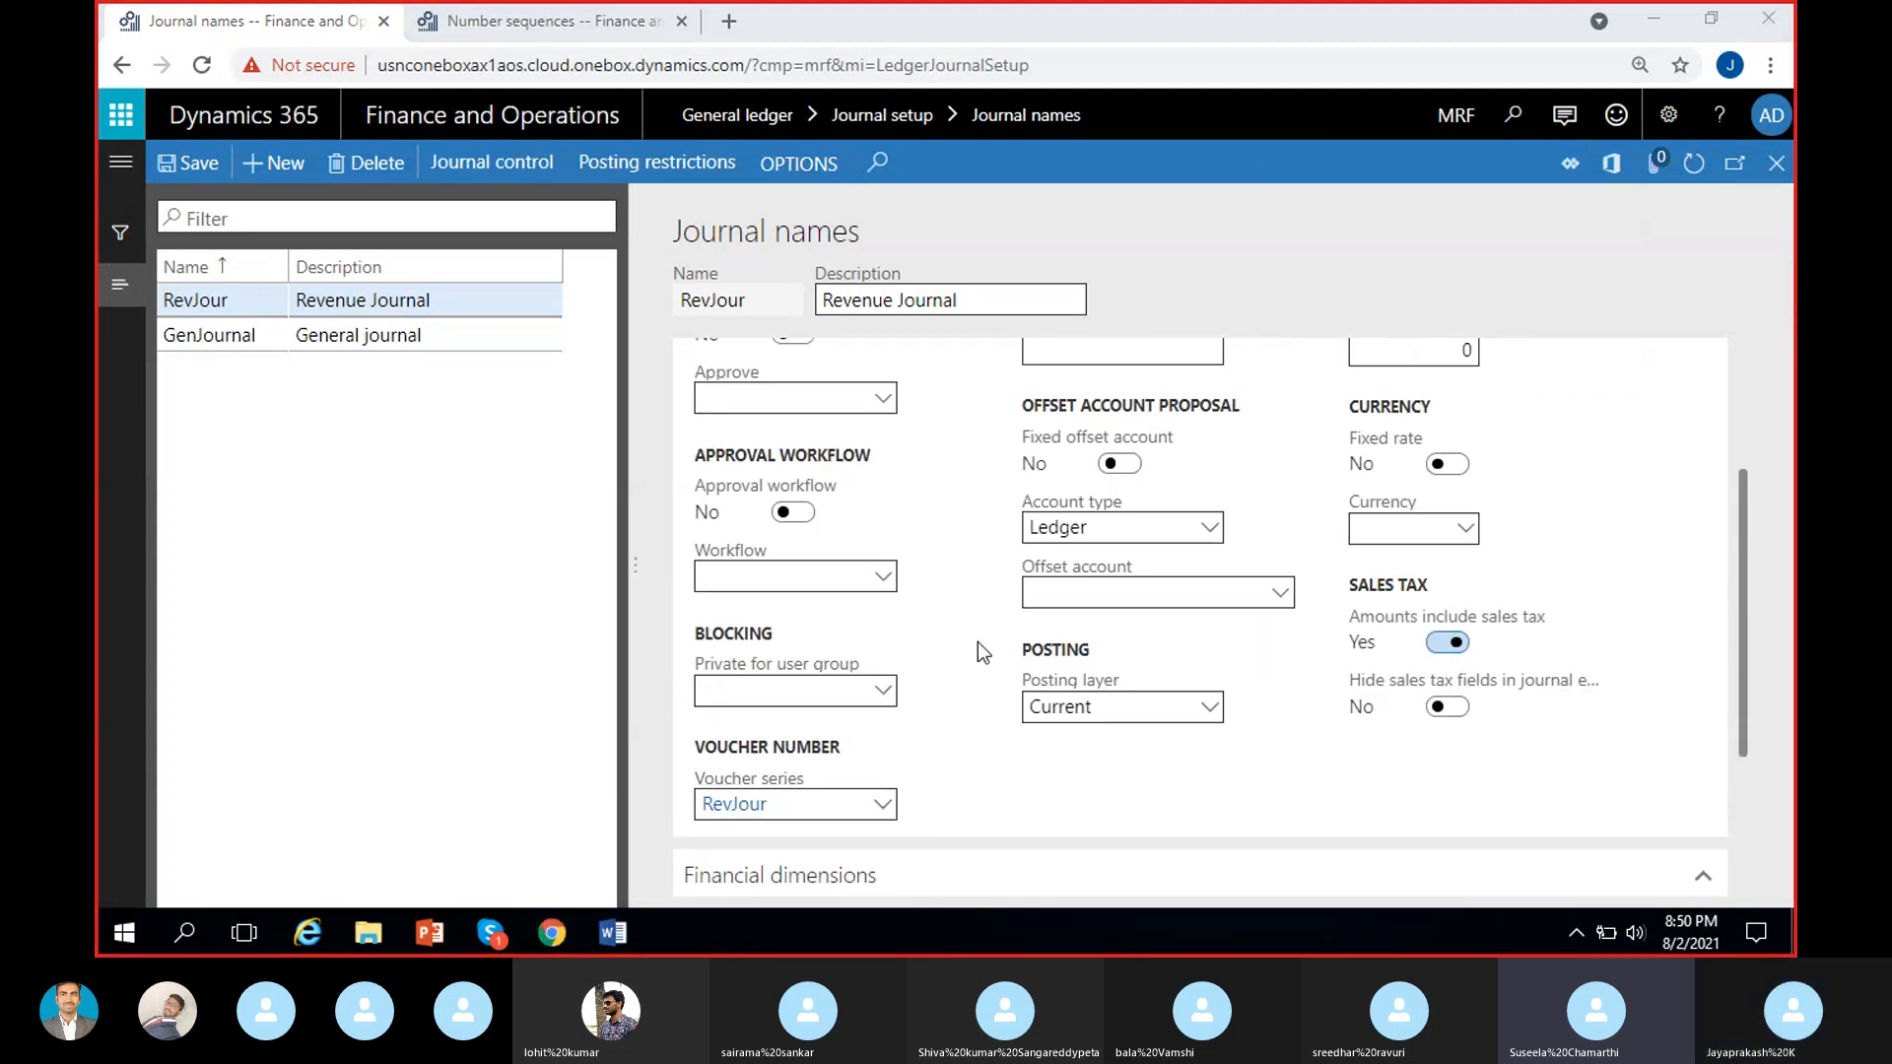
pyautogui.scroll(2, 977, 642)
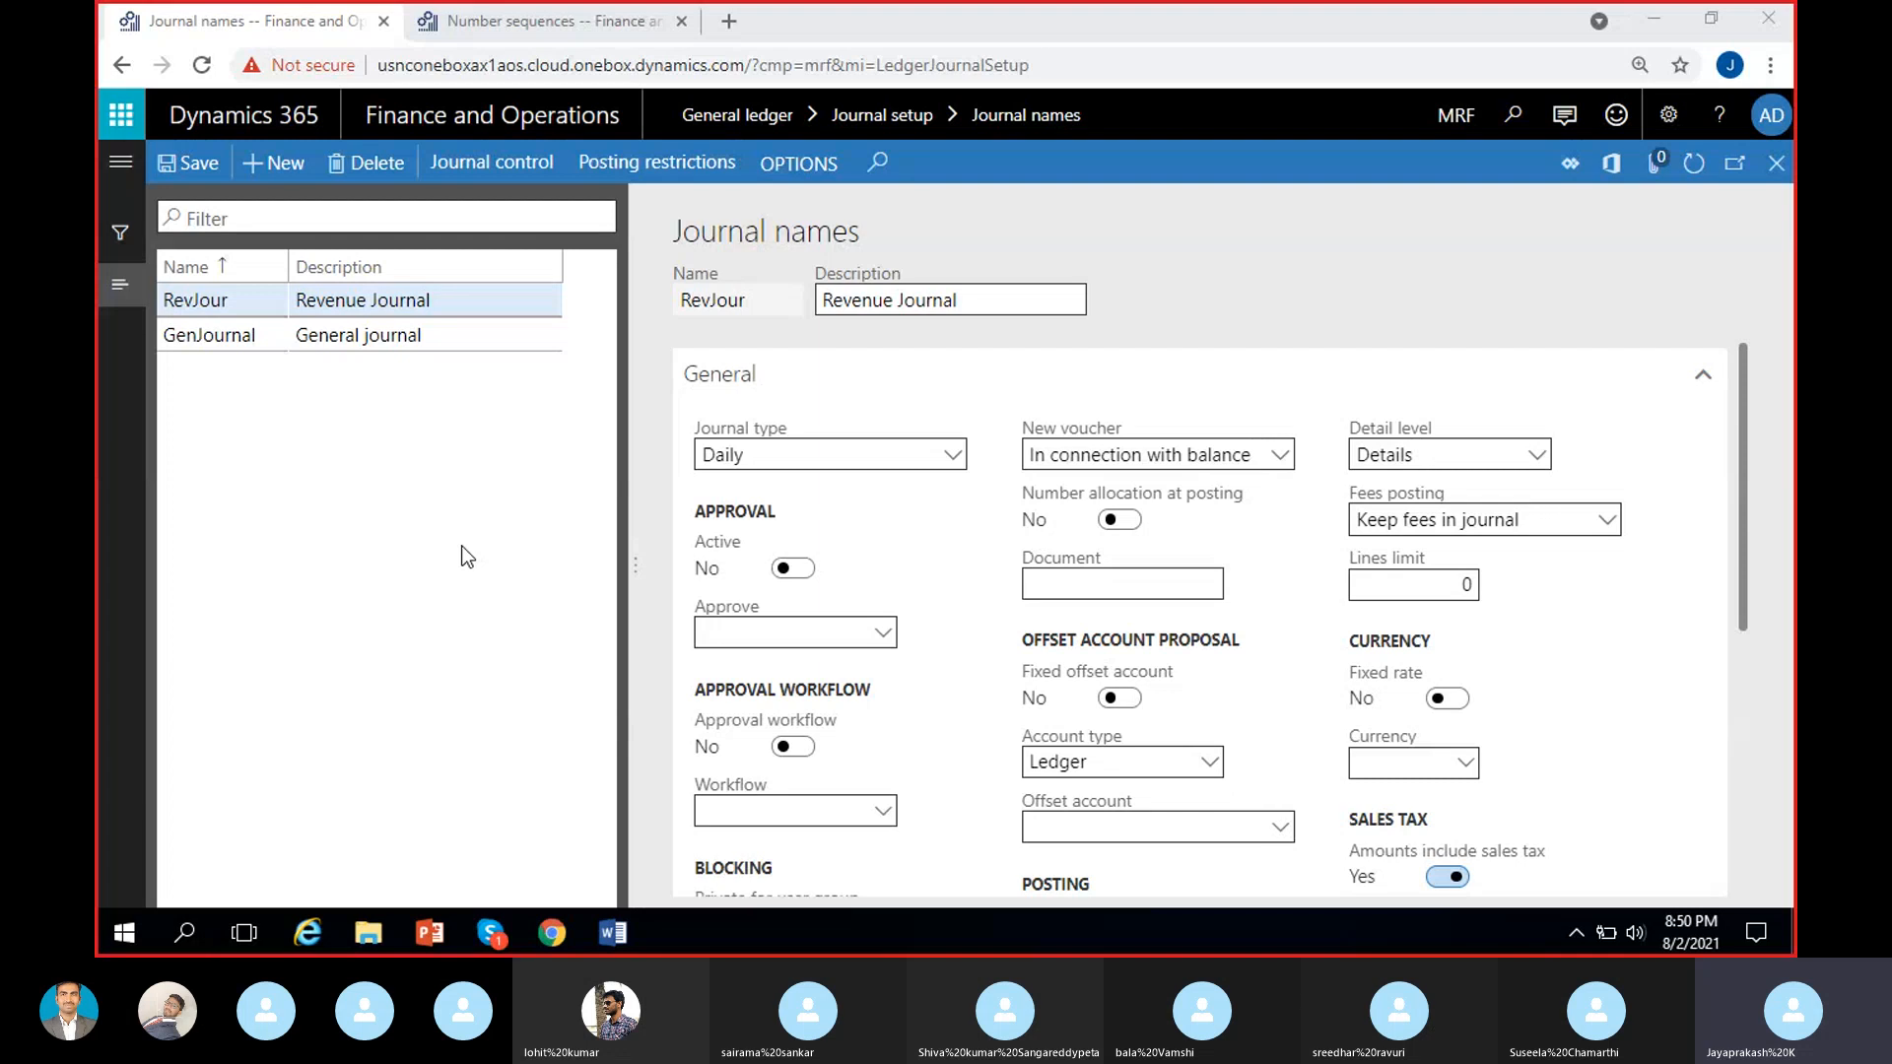
pyautogui.scroll(-5, 954, 769)
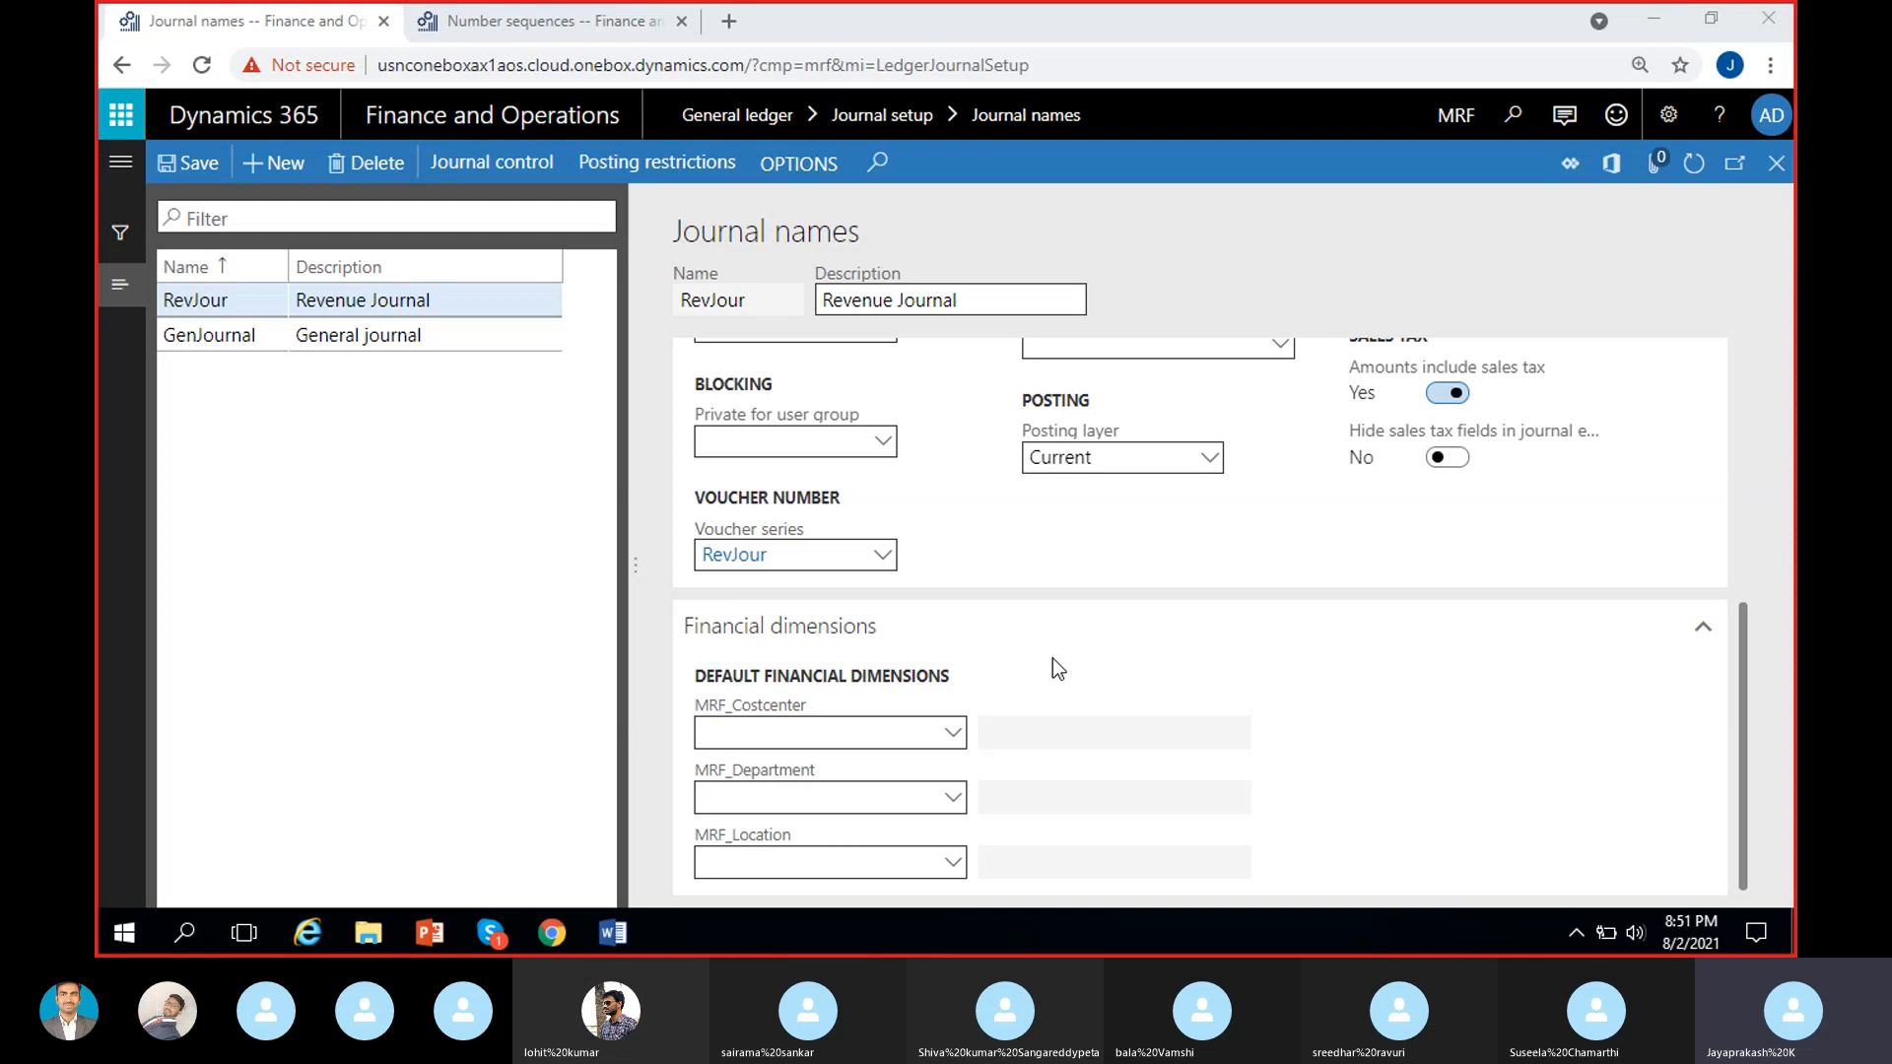
pyautogui.scroll(1, 1055, 625)
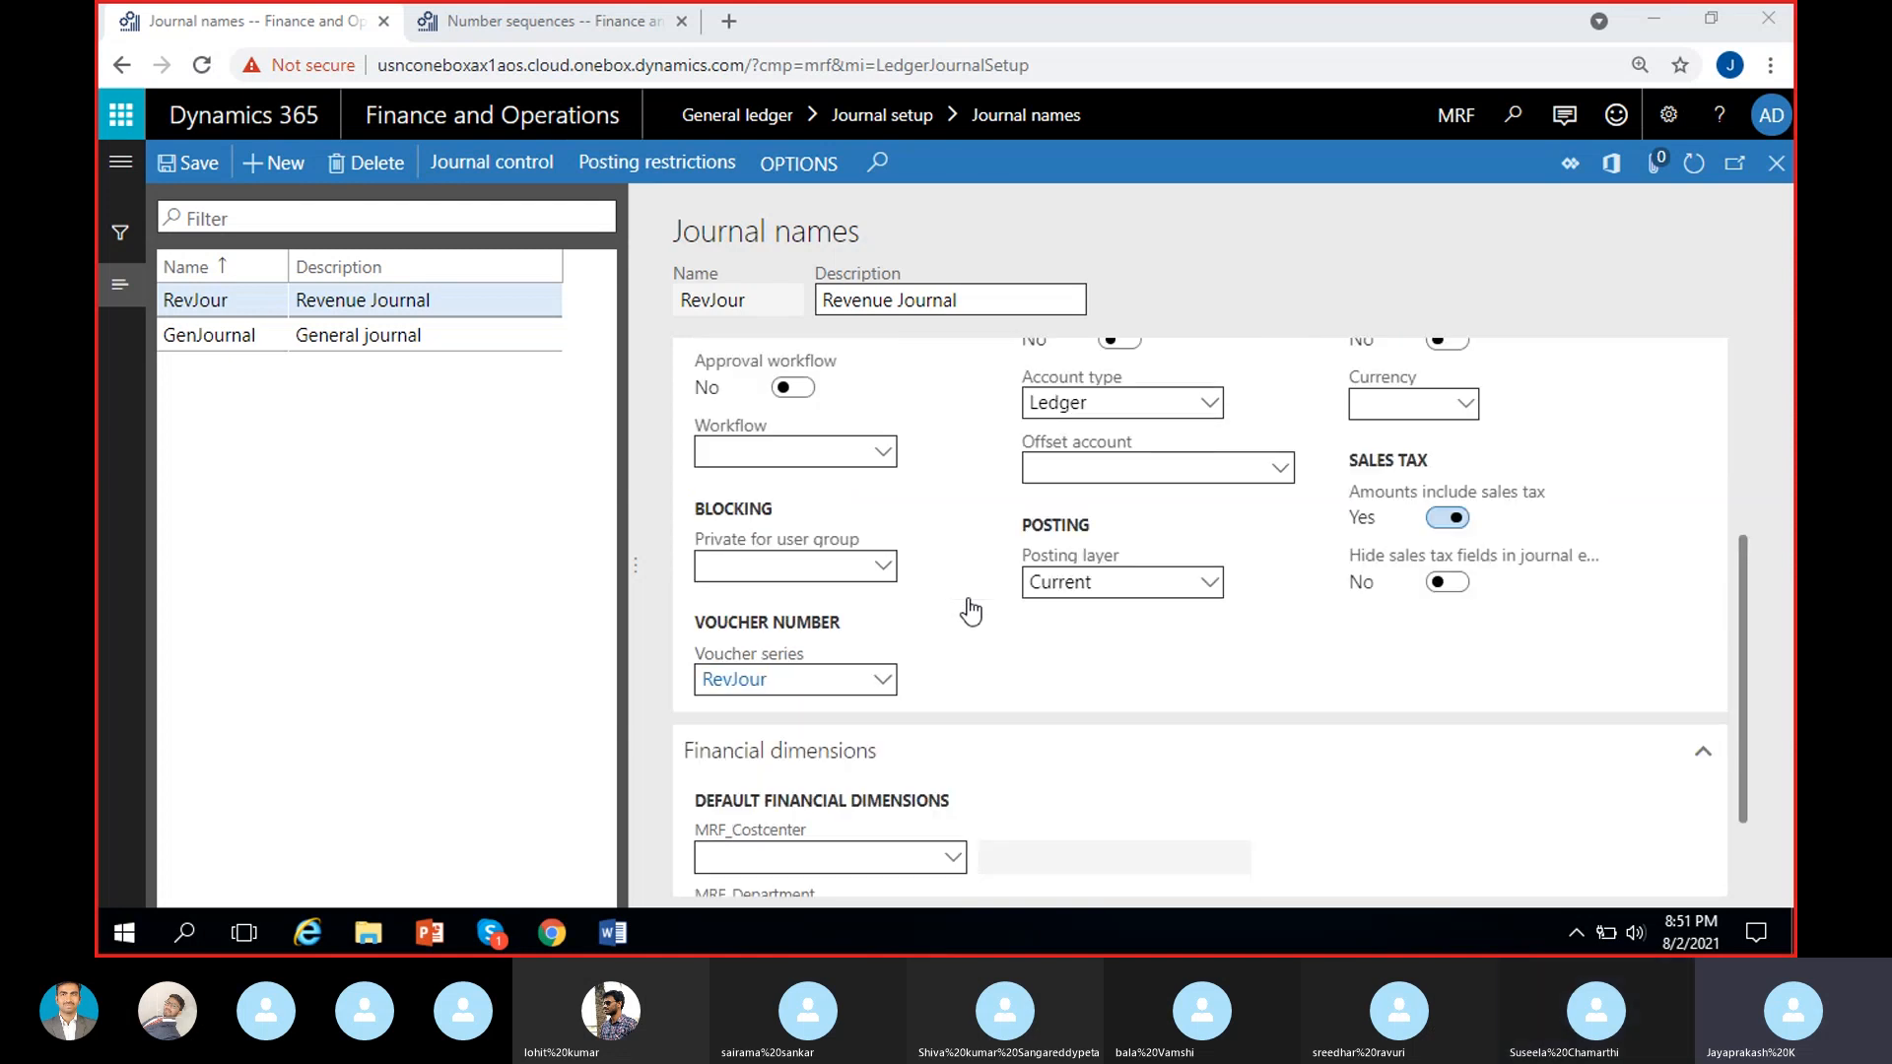
pyautogui.scroll(1, 956, 653)
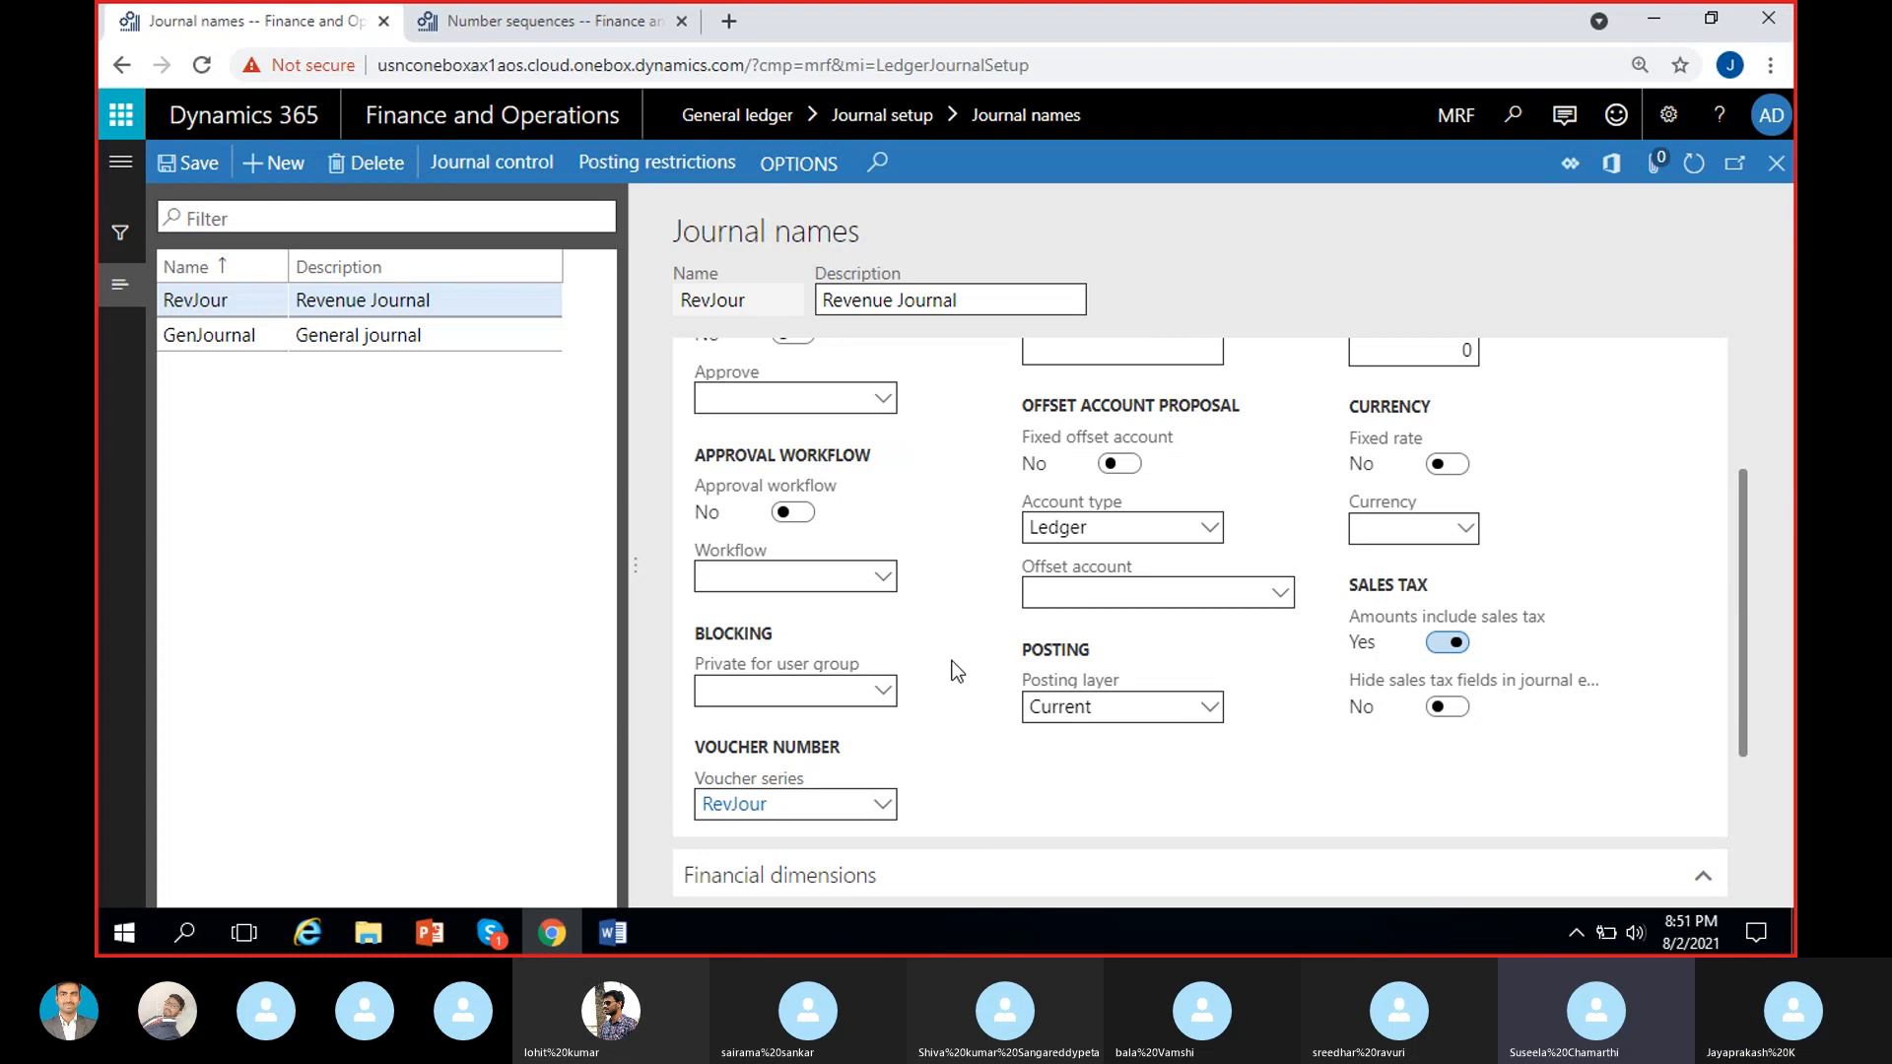
pyautogui.scroll(-1, 954, 671)
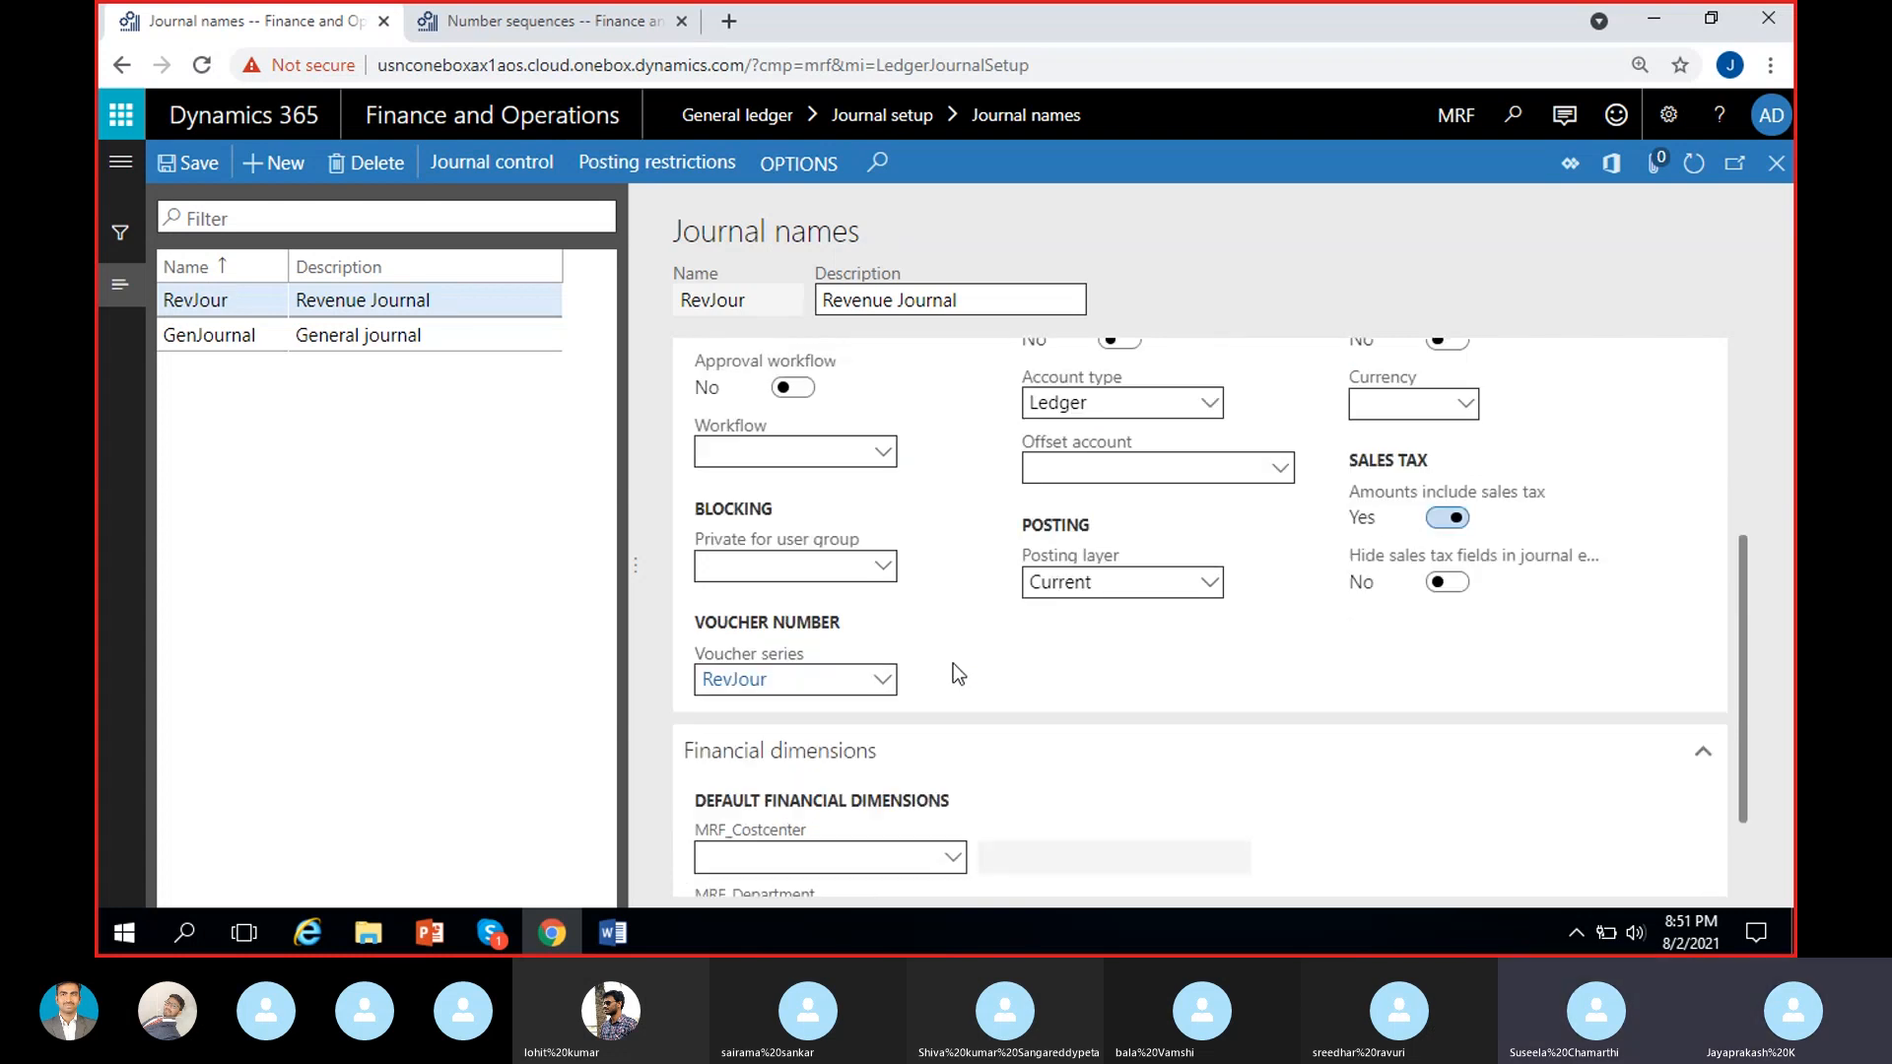
pyautogui.scroll(3, 956, 700)
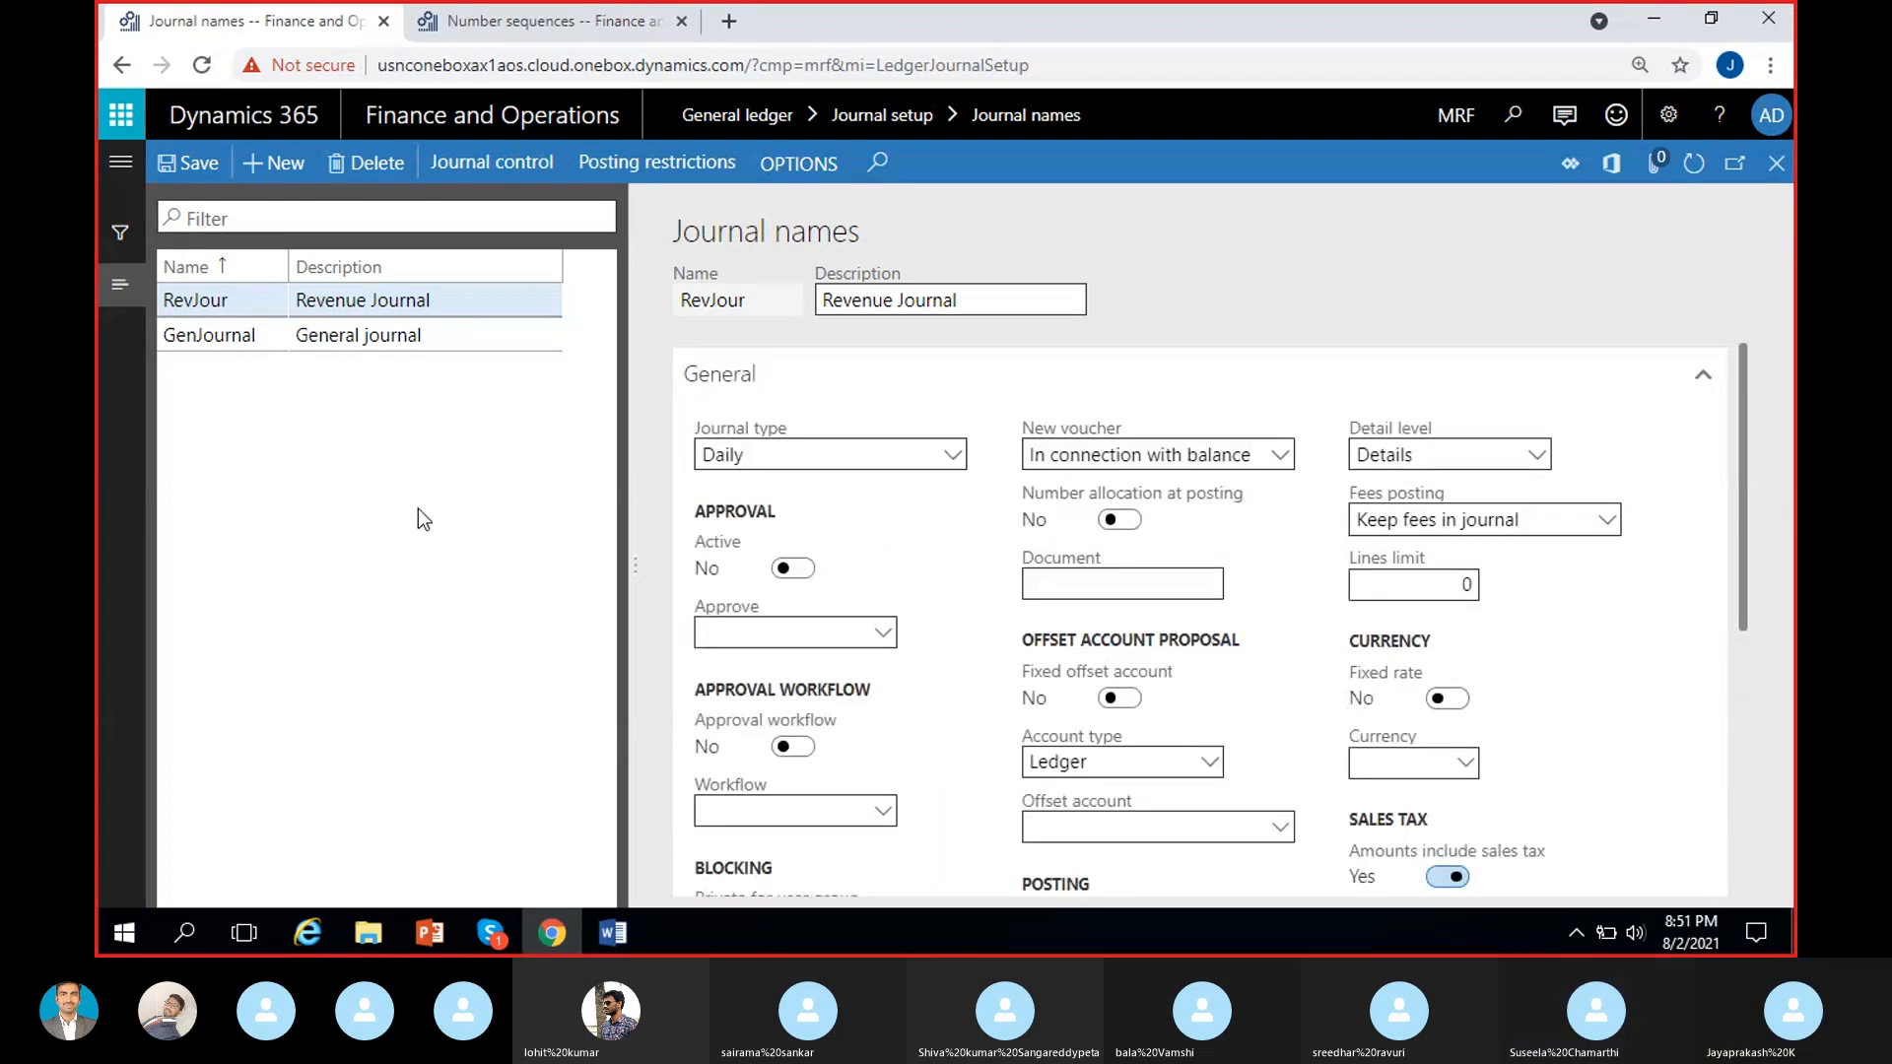
# Save the RevJour journal name and replace the Number sequences browser tab with a duplicate of the Journal names page.
pyautogui.click(185, 166)
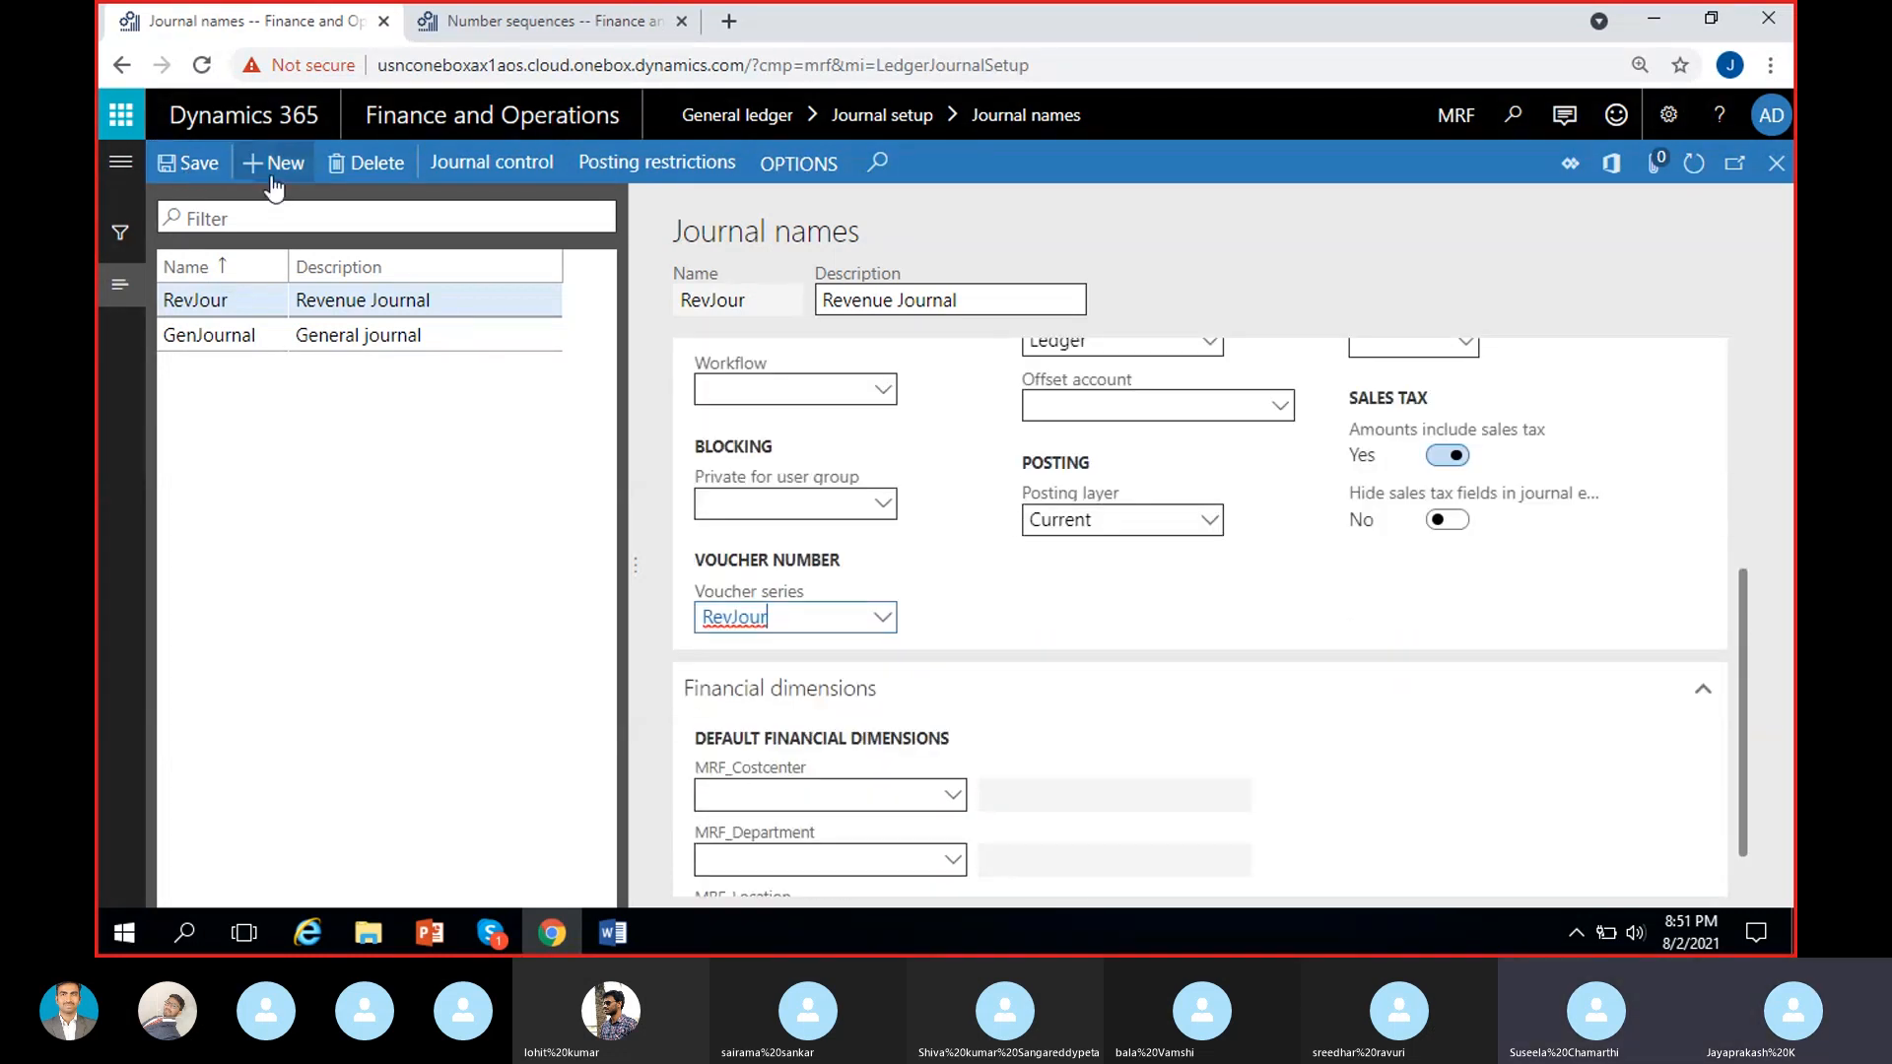
pyautogui.click(681, 21)
pyautogui.rightClick(340, 22)
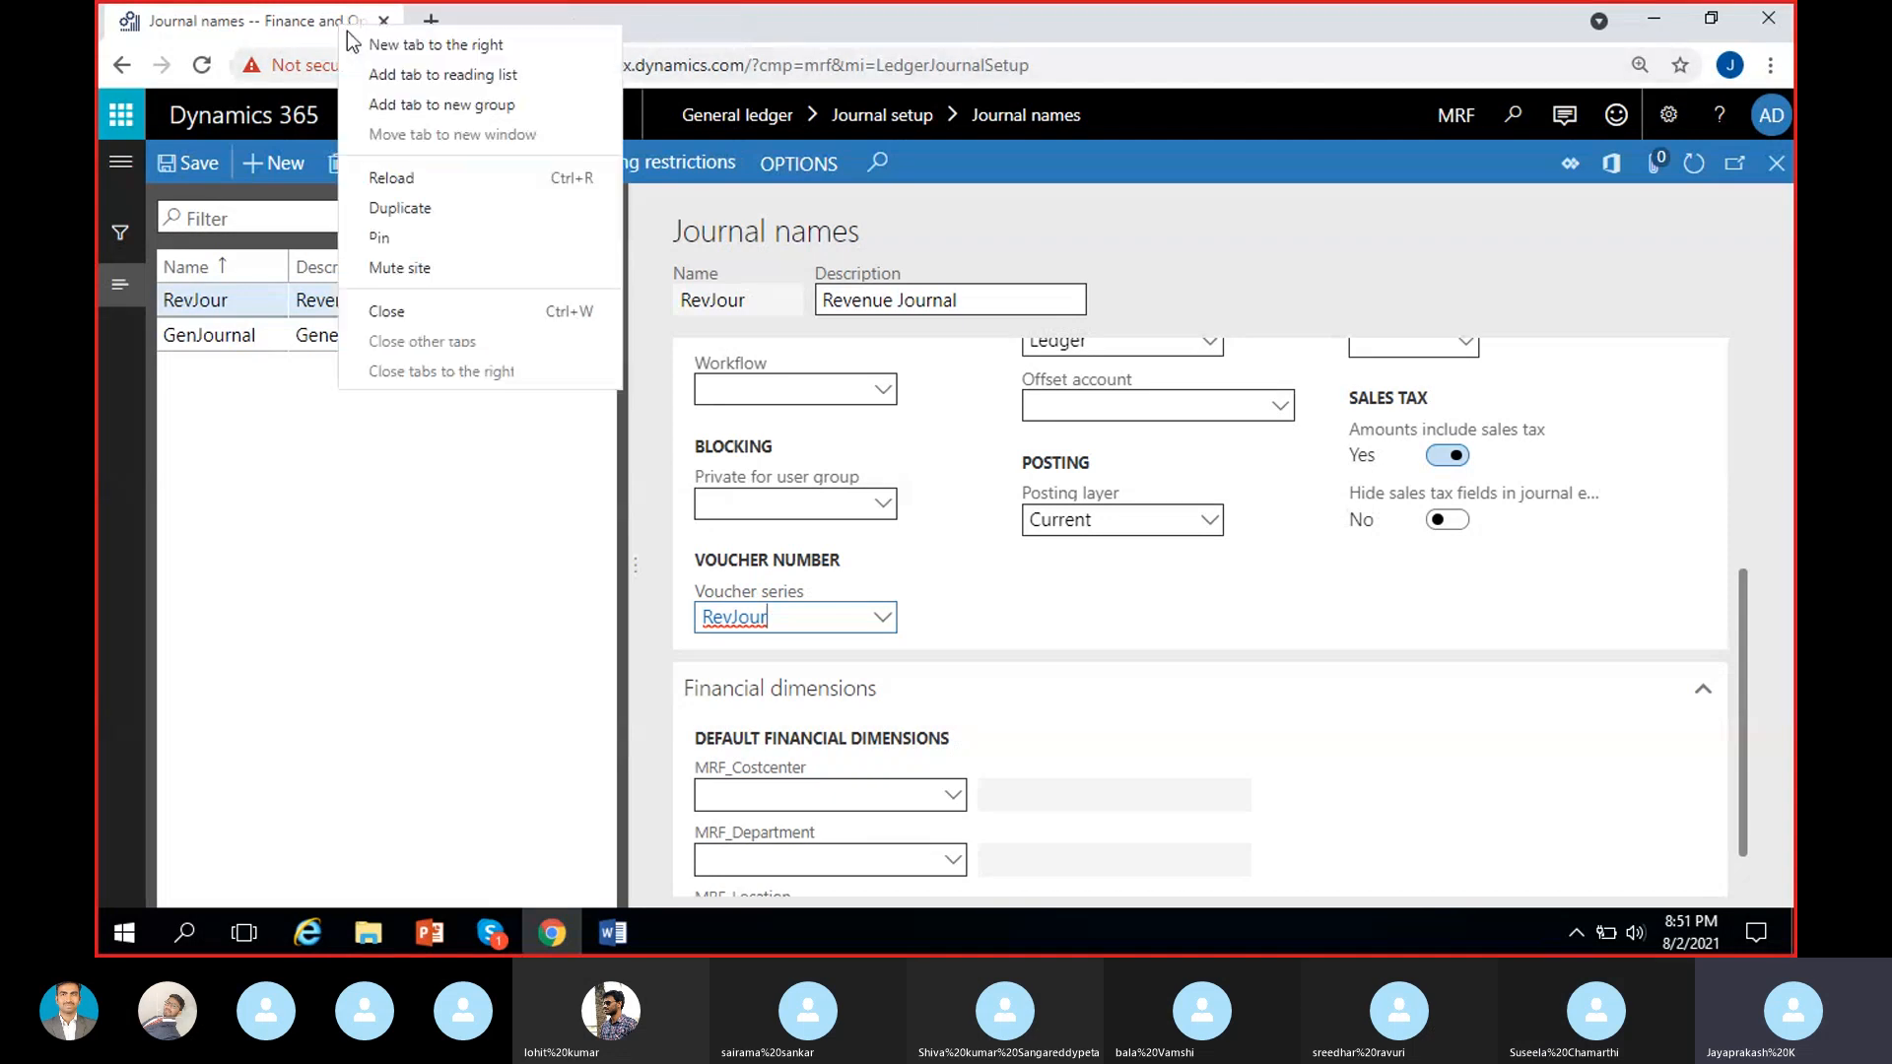
pyautogui.click(410, 209)
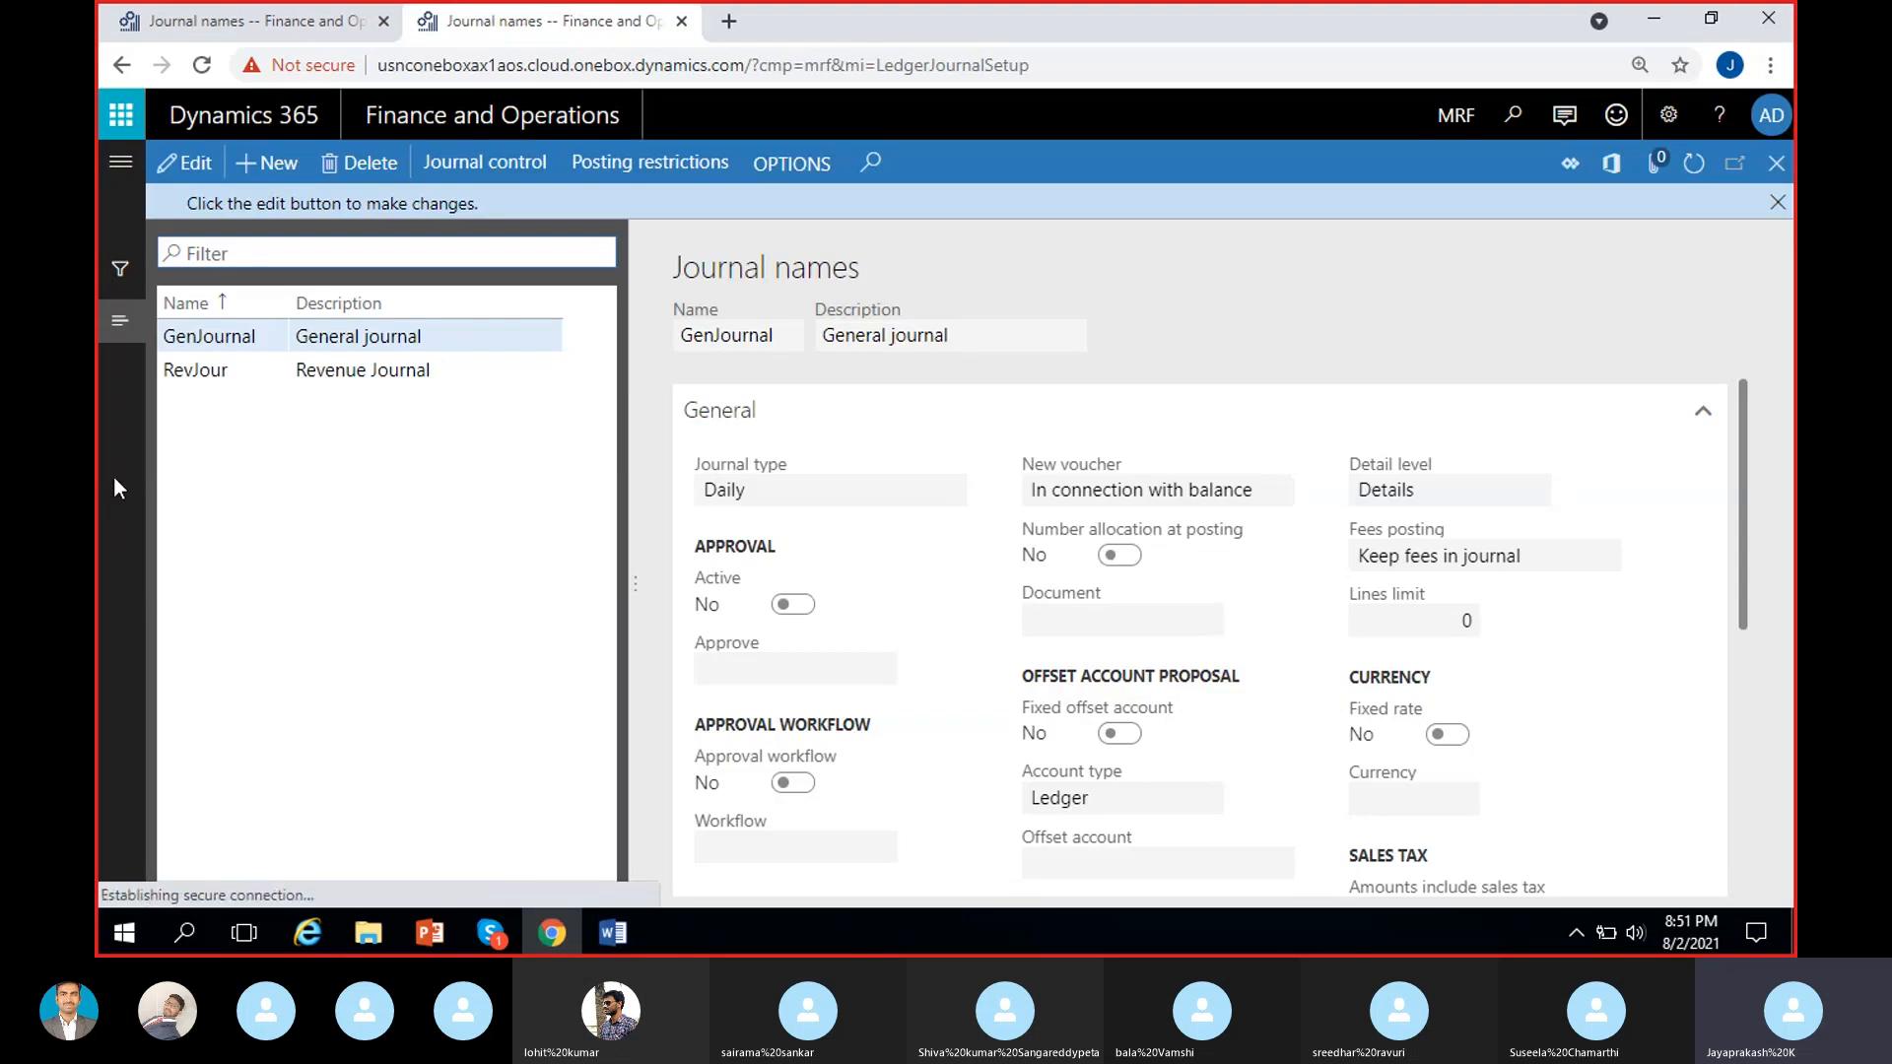
# Open the General journals page under the General ledger module's journal entries in the duplicated tab.
pyautogui.click(121, 162)
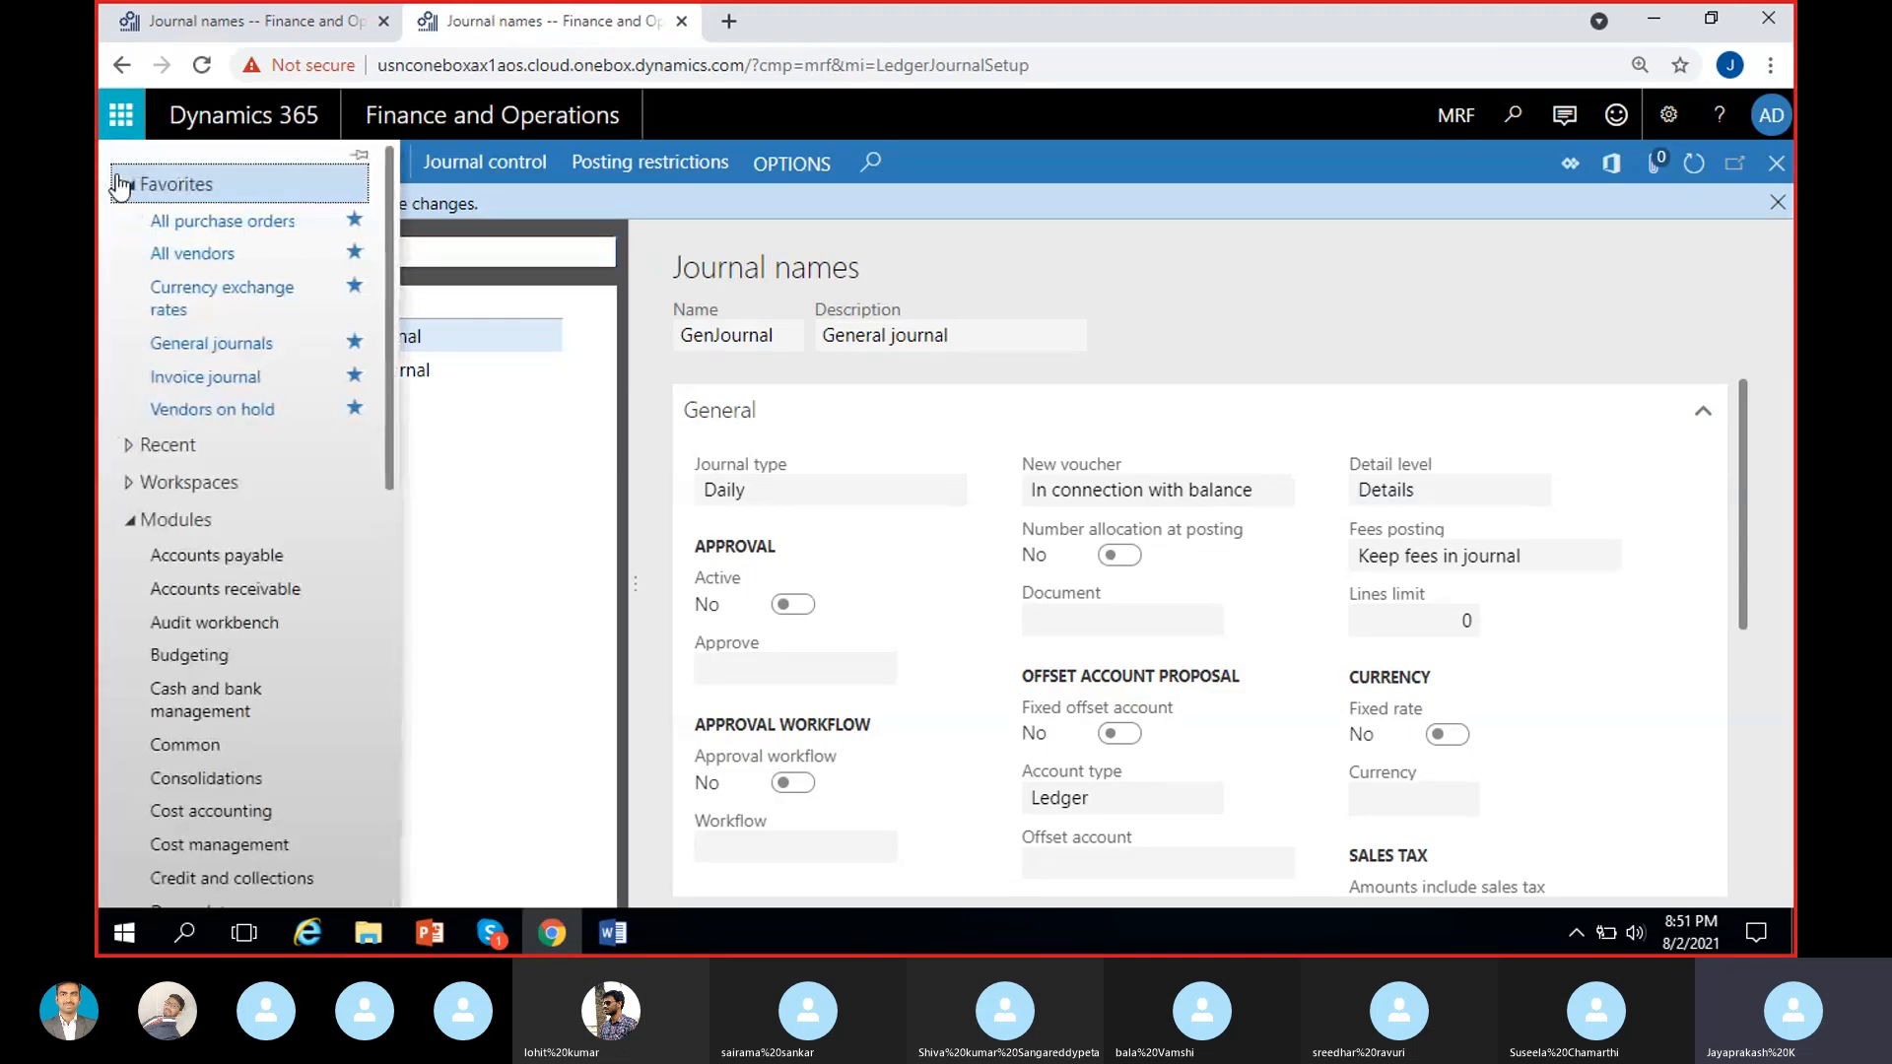
pyautogui.scroll(-1, 180, 660)
pyautogui.scroll(-2, 179, 759)
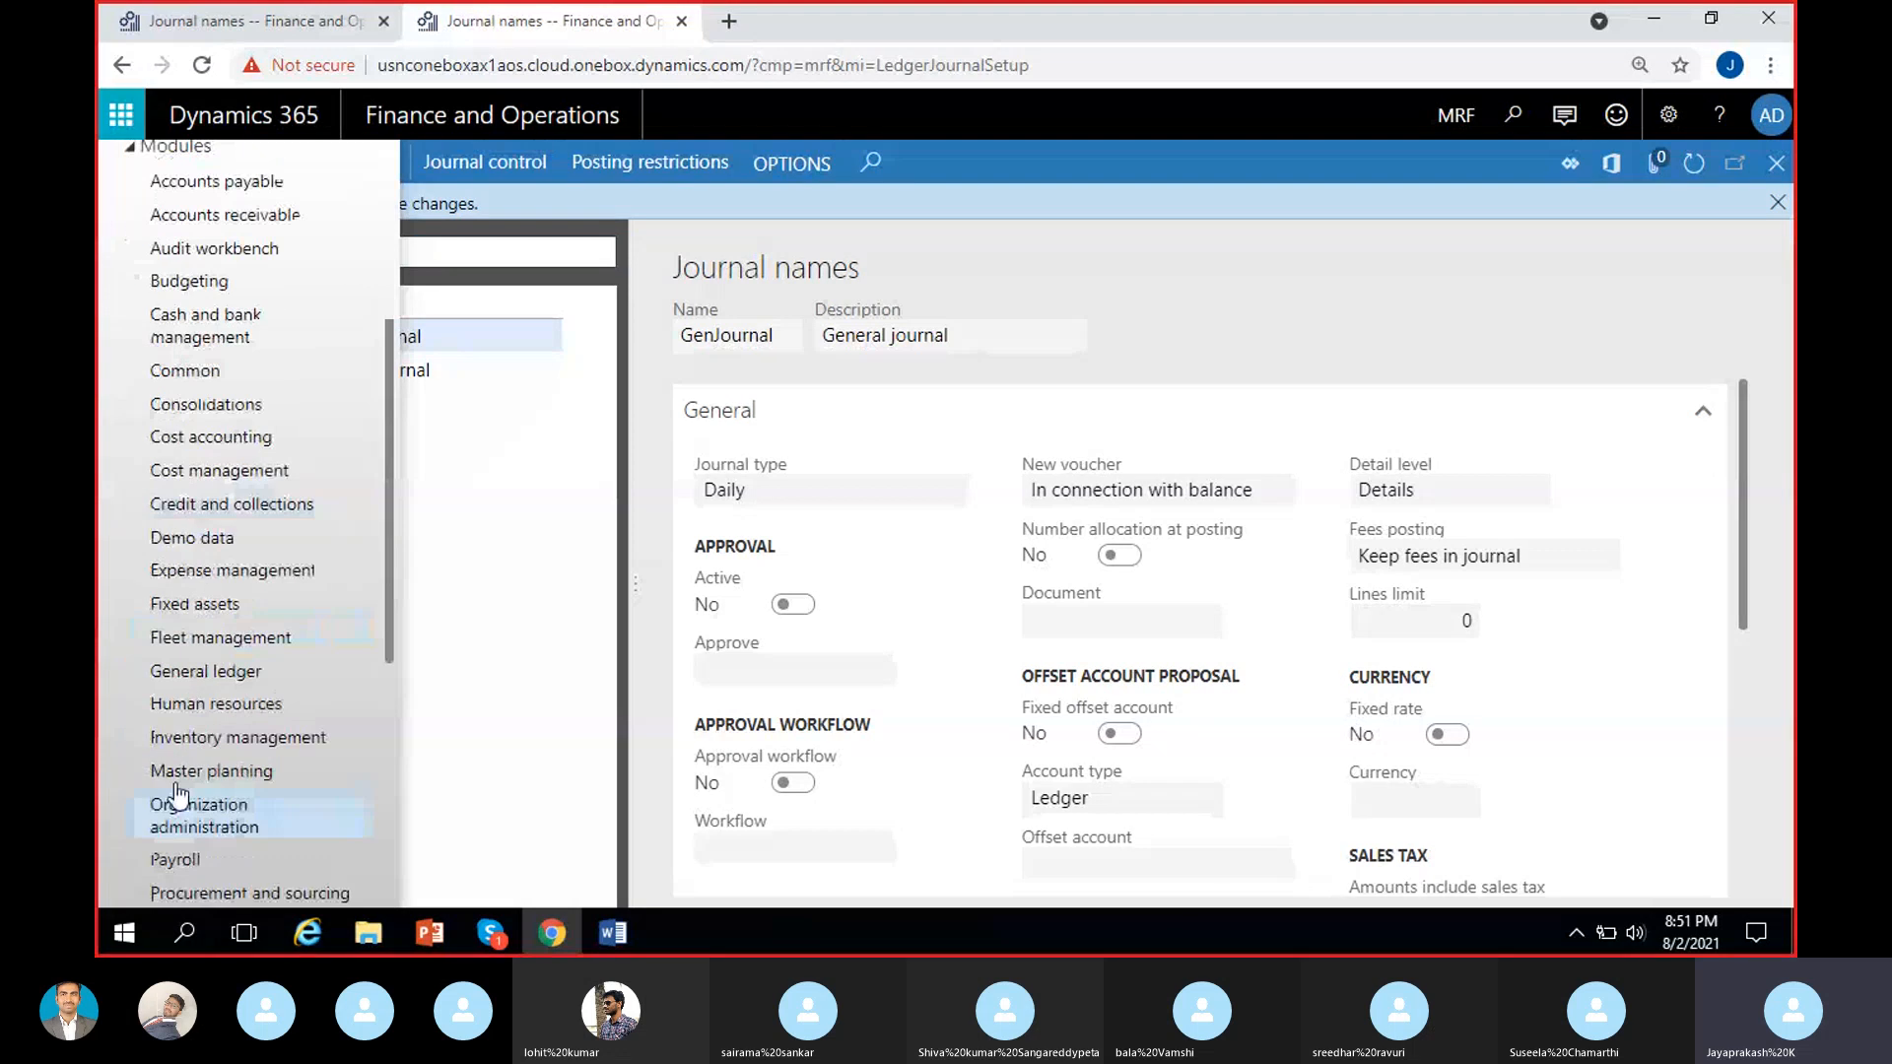
pyautogui.click(192, 670)
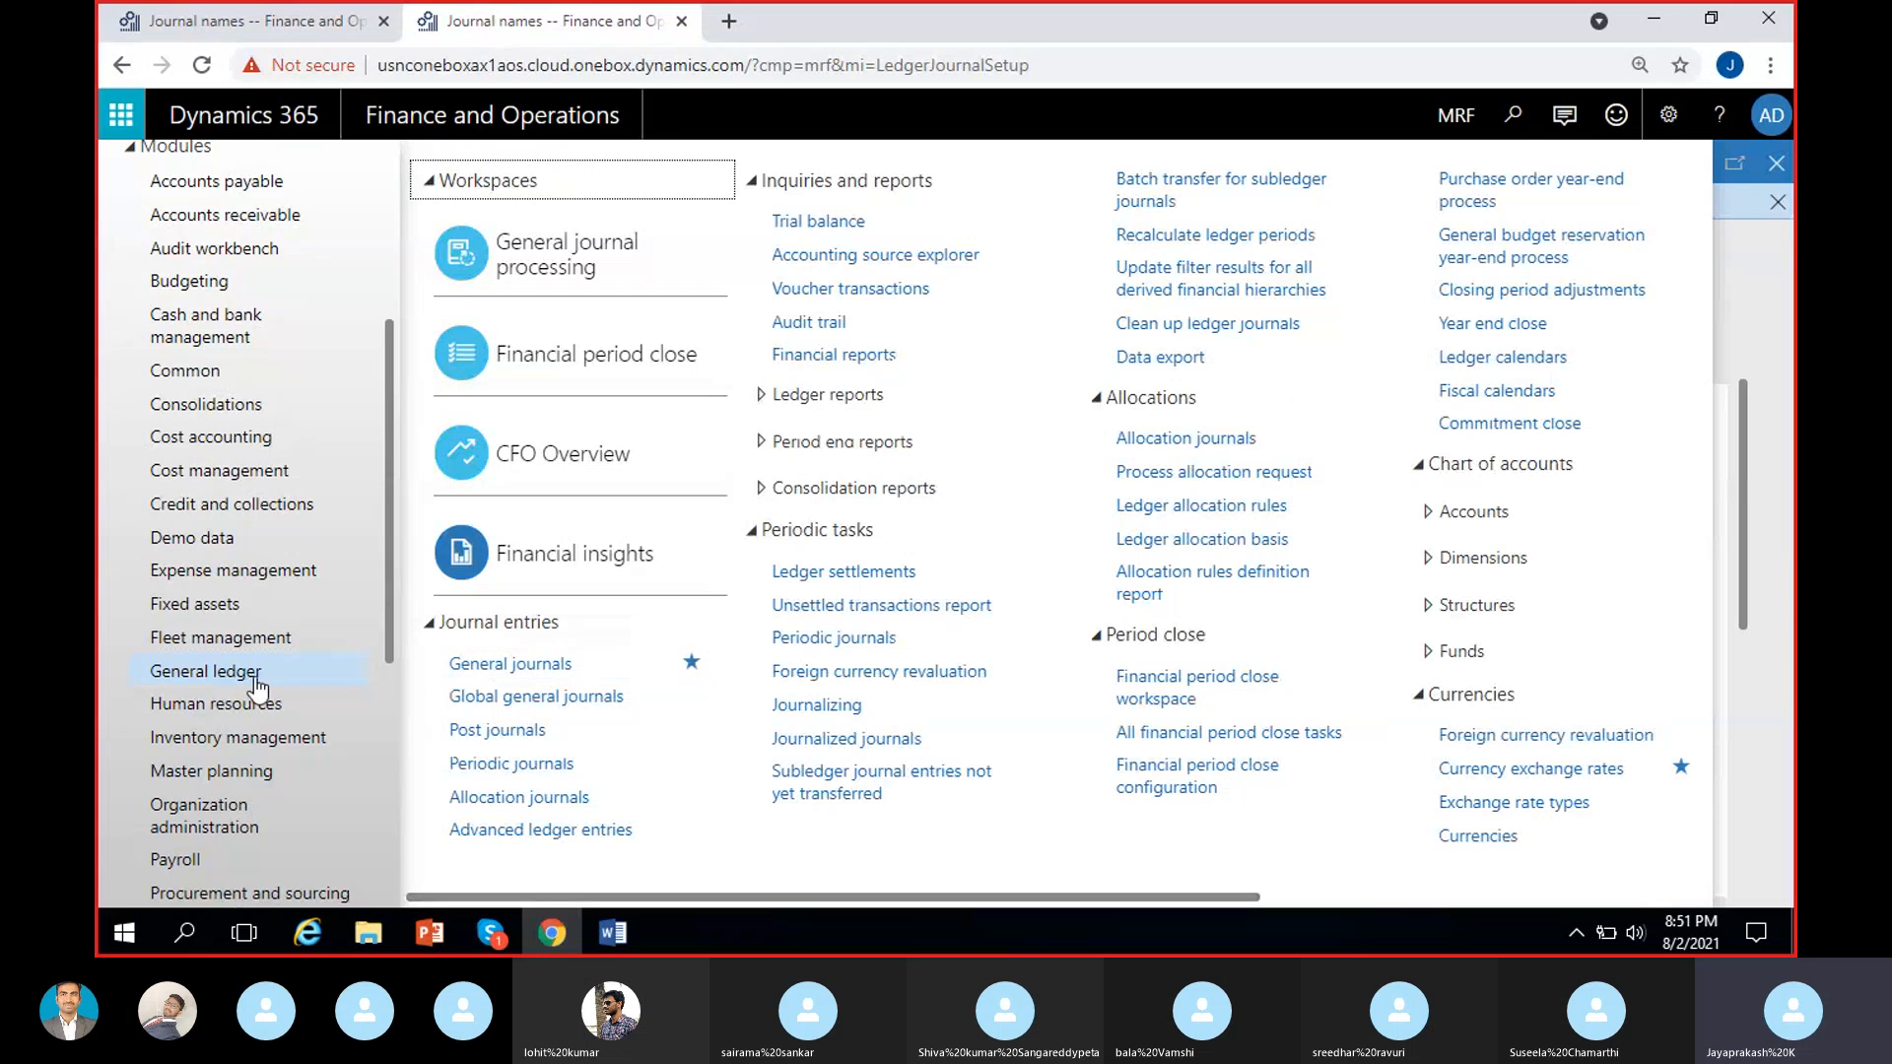
pyautogui.click(508, 670)
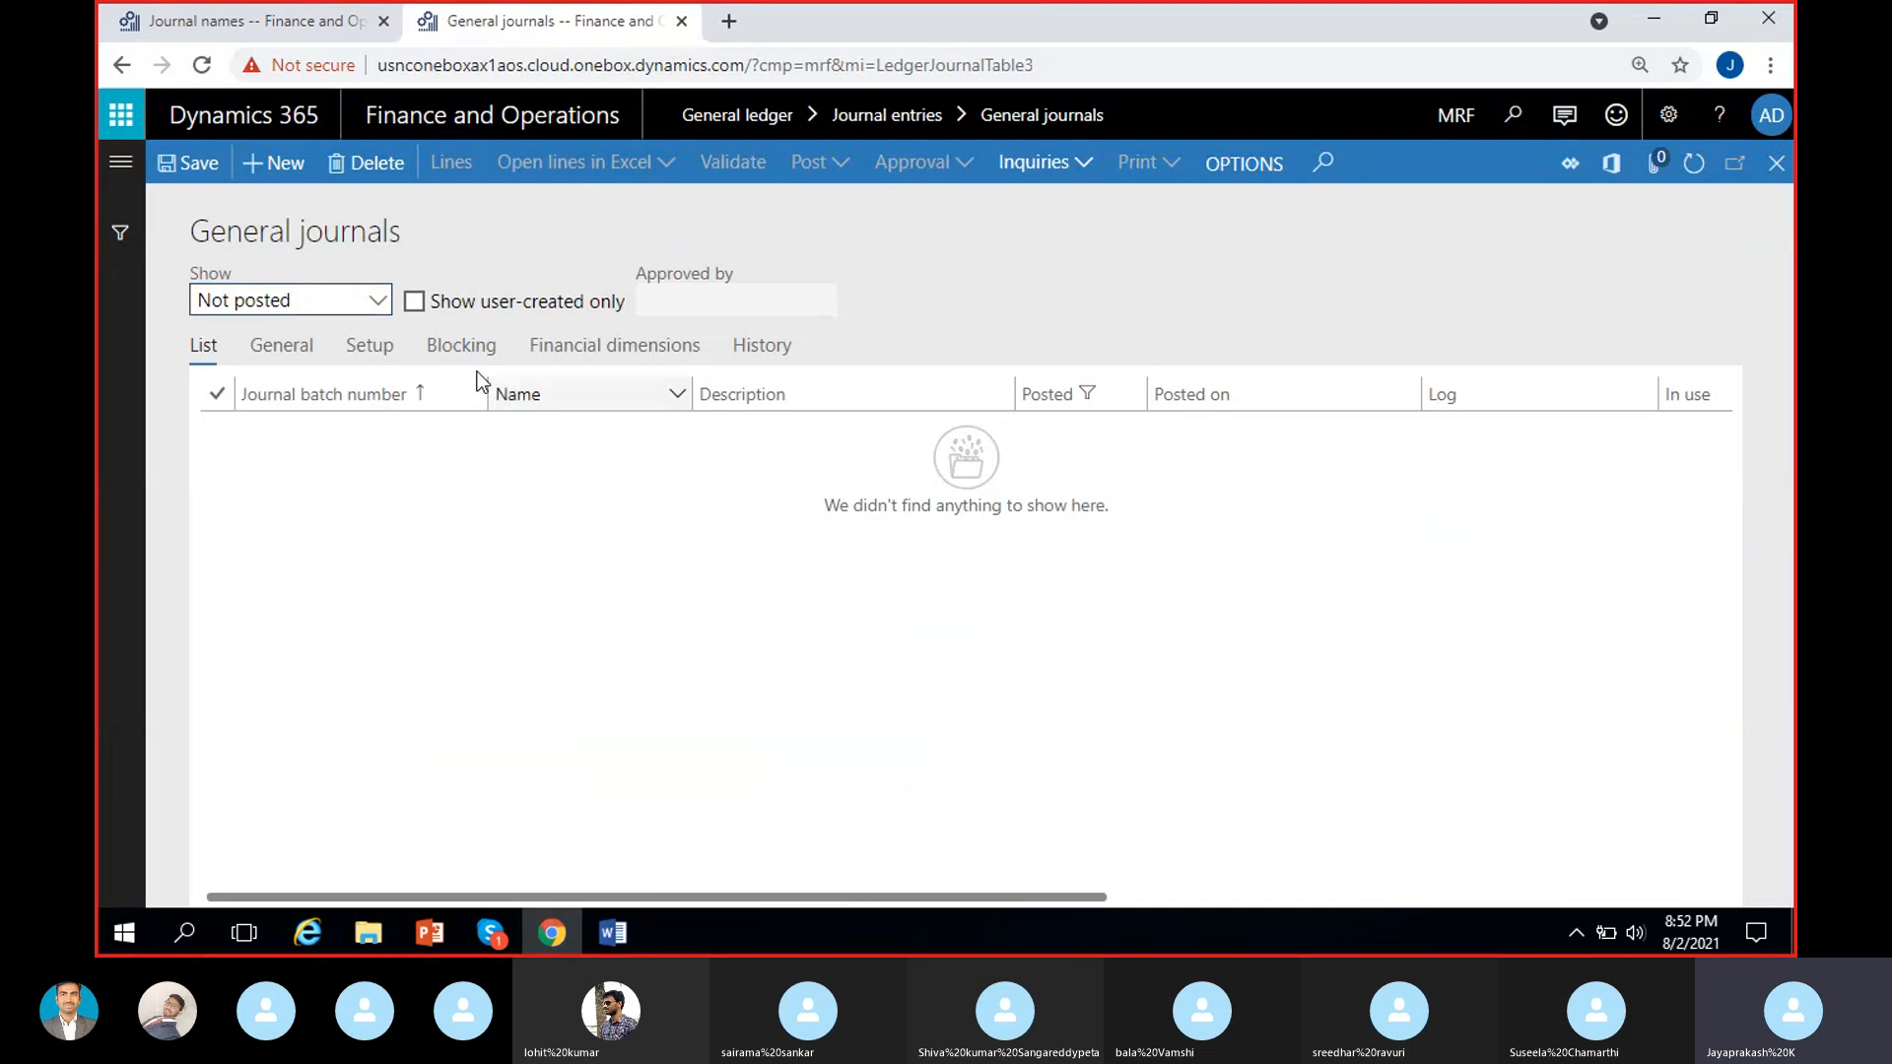
# Show all general journals regardless of posting status and create a new journal.
pyautogui.click(379, 302)
pyautogui.click(336, 335)
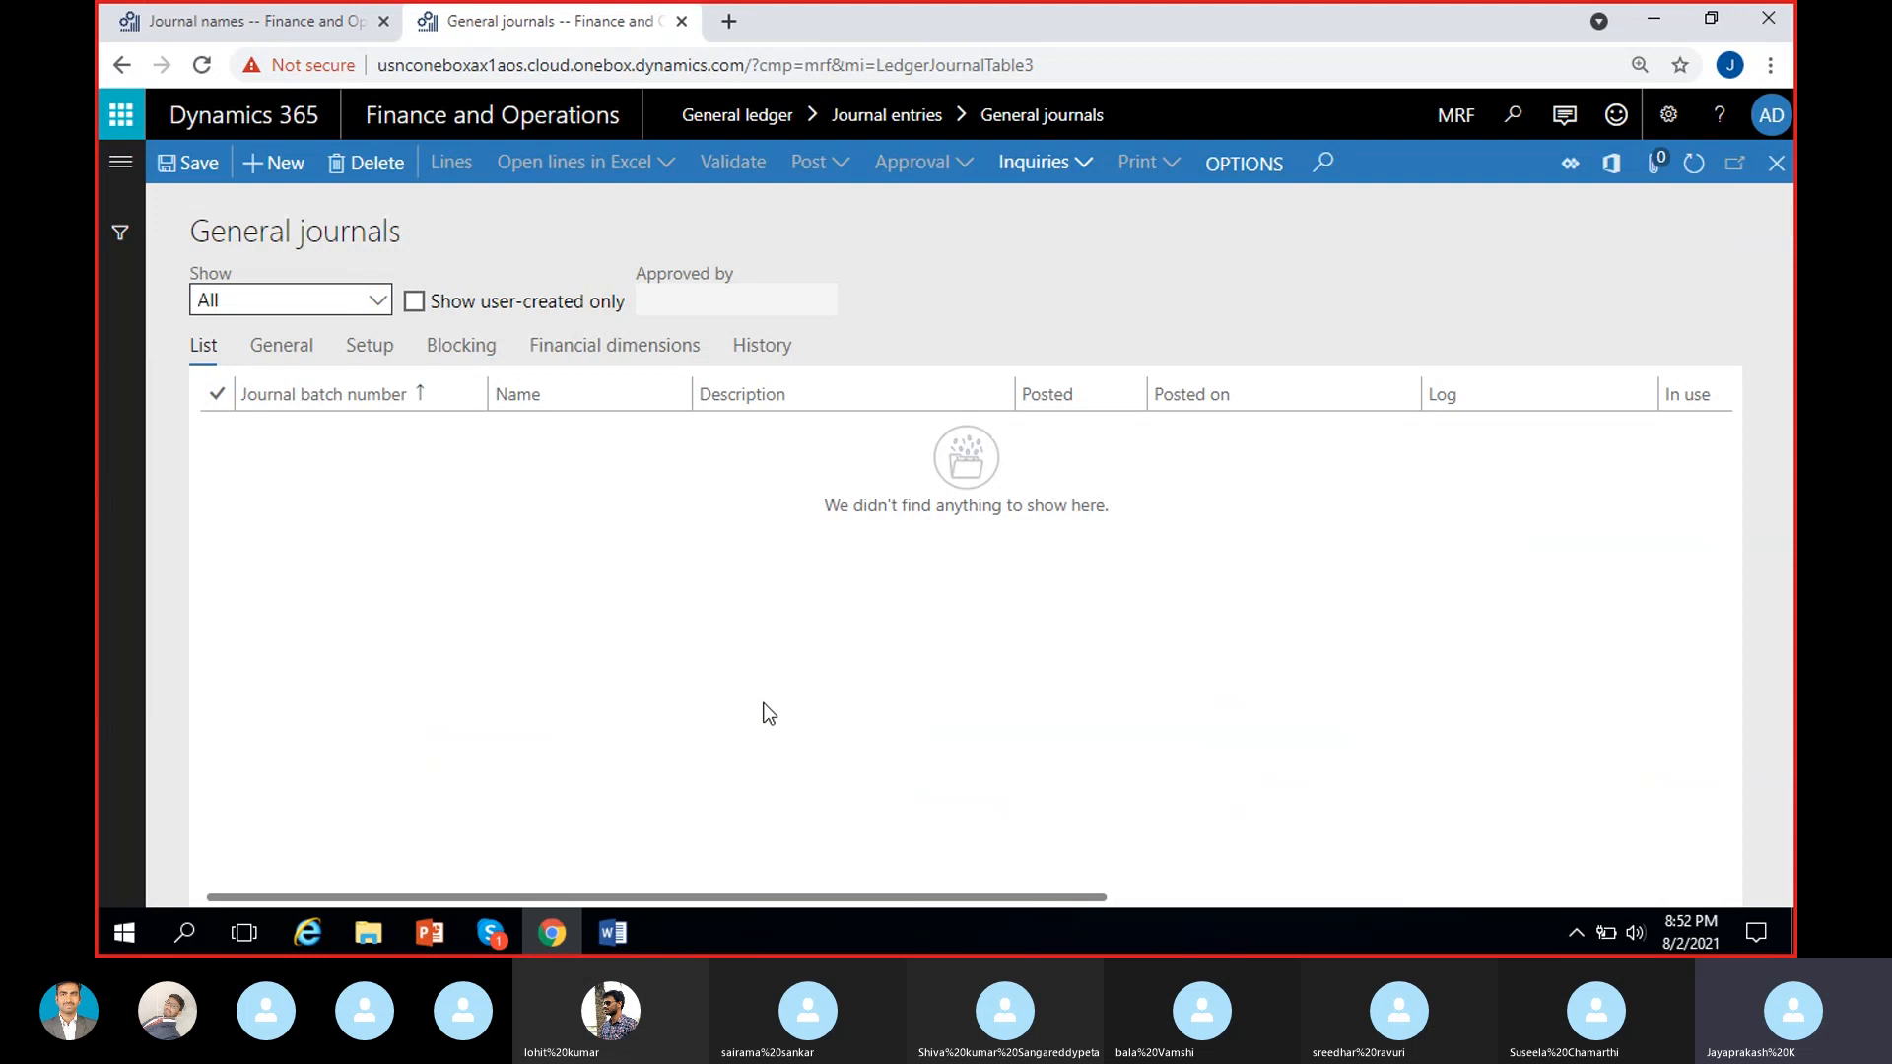
pyautogui.click(258, 173)
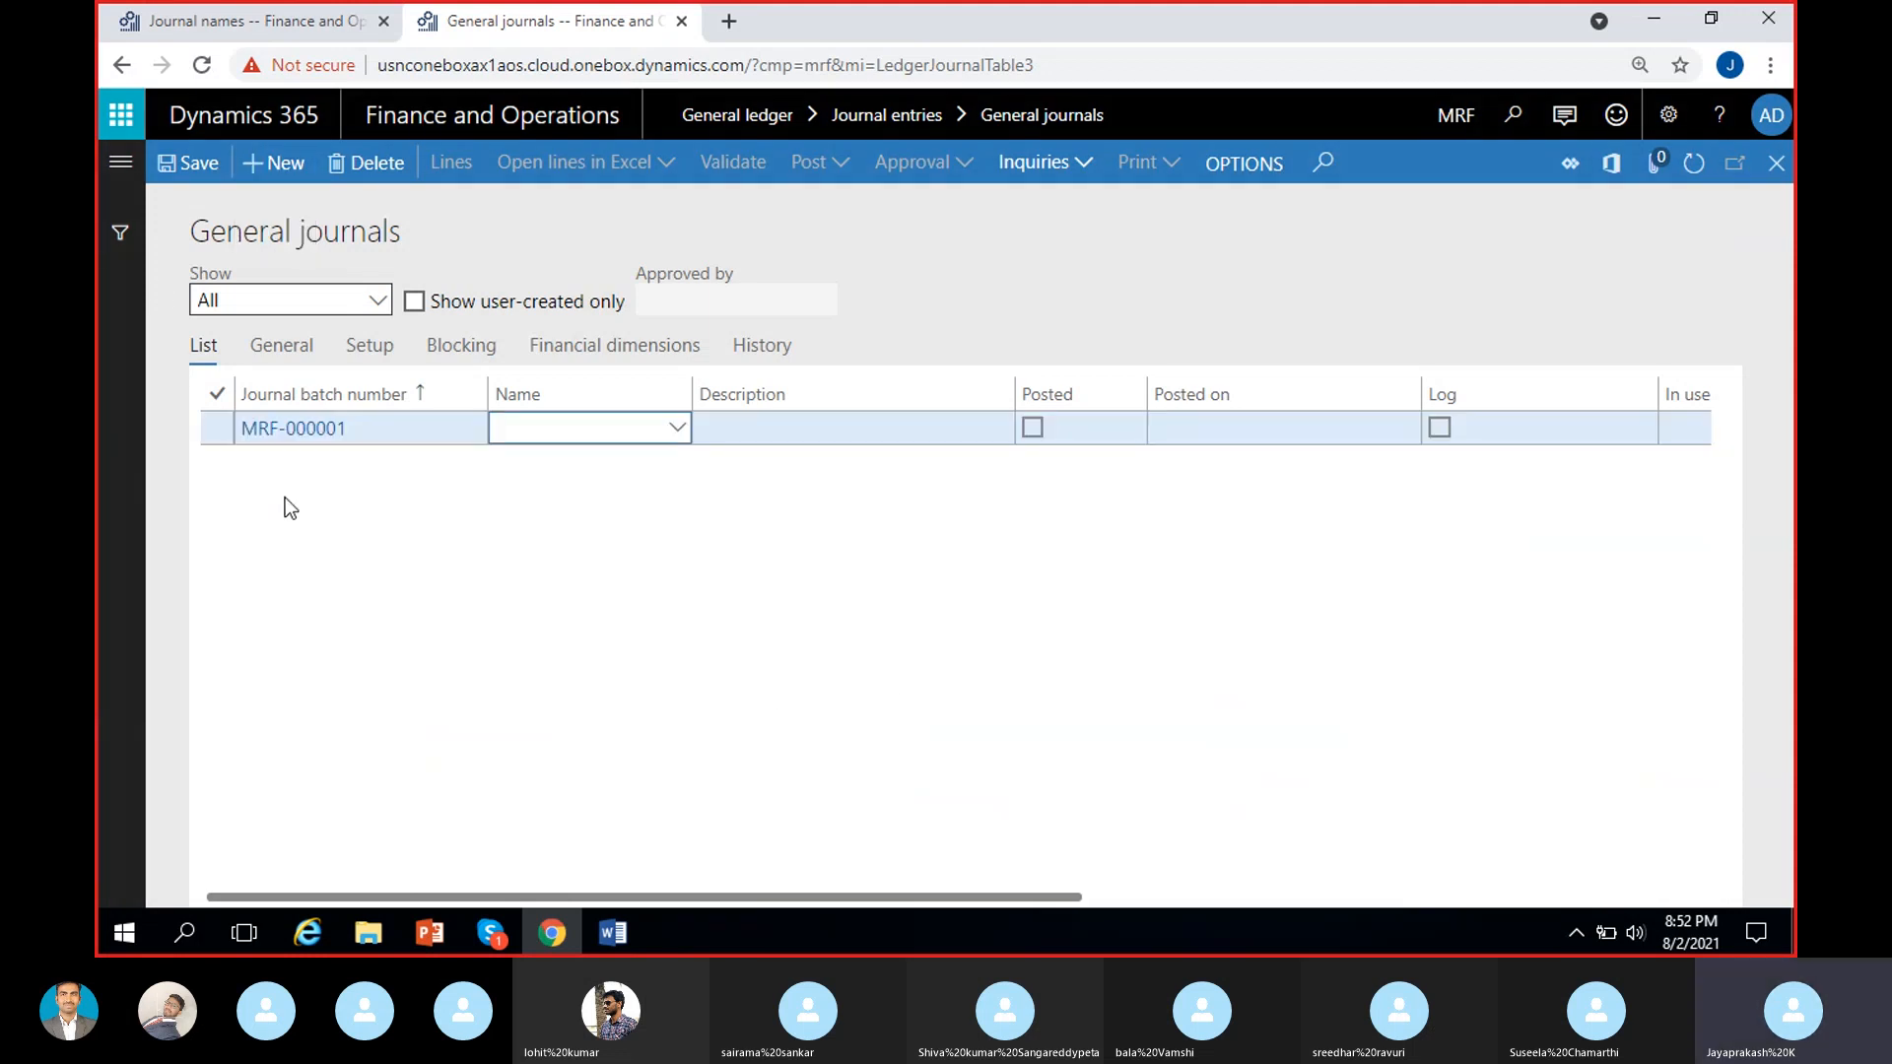
# Examine the journal batch number assigned to the new general journal.
pyautogui.click(355, 438)
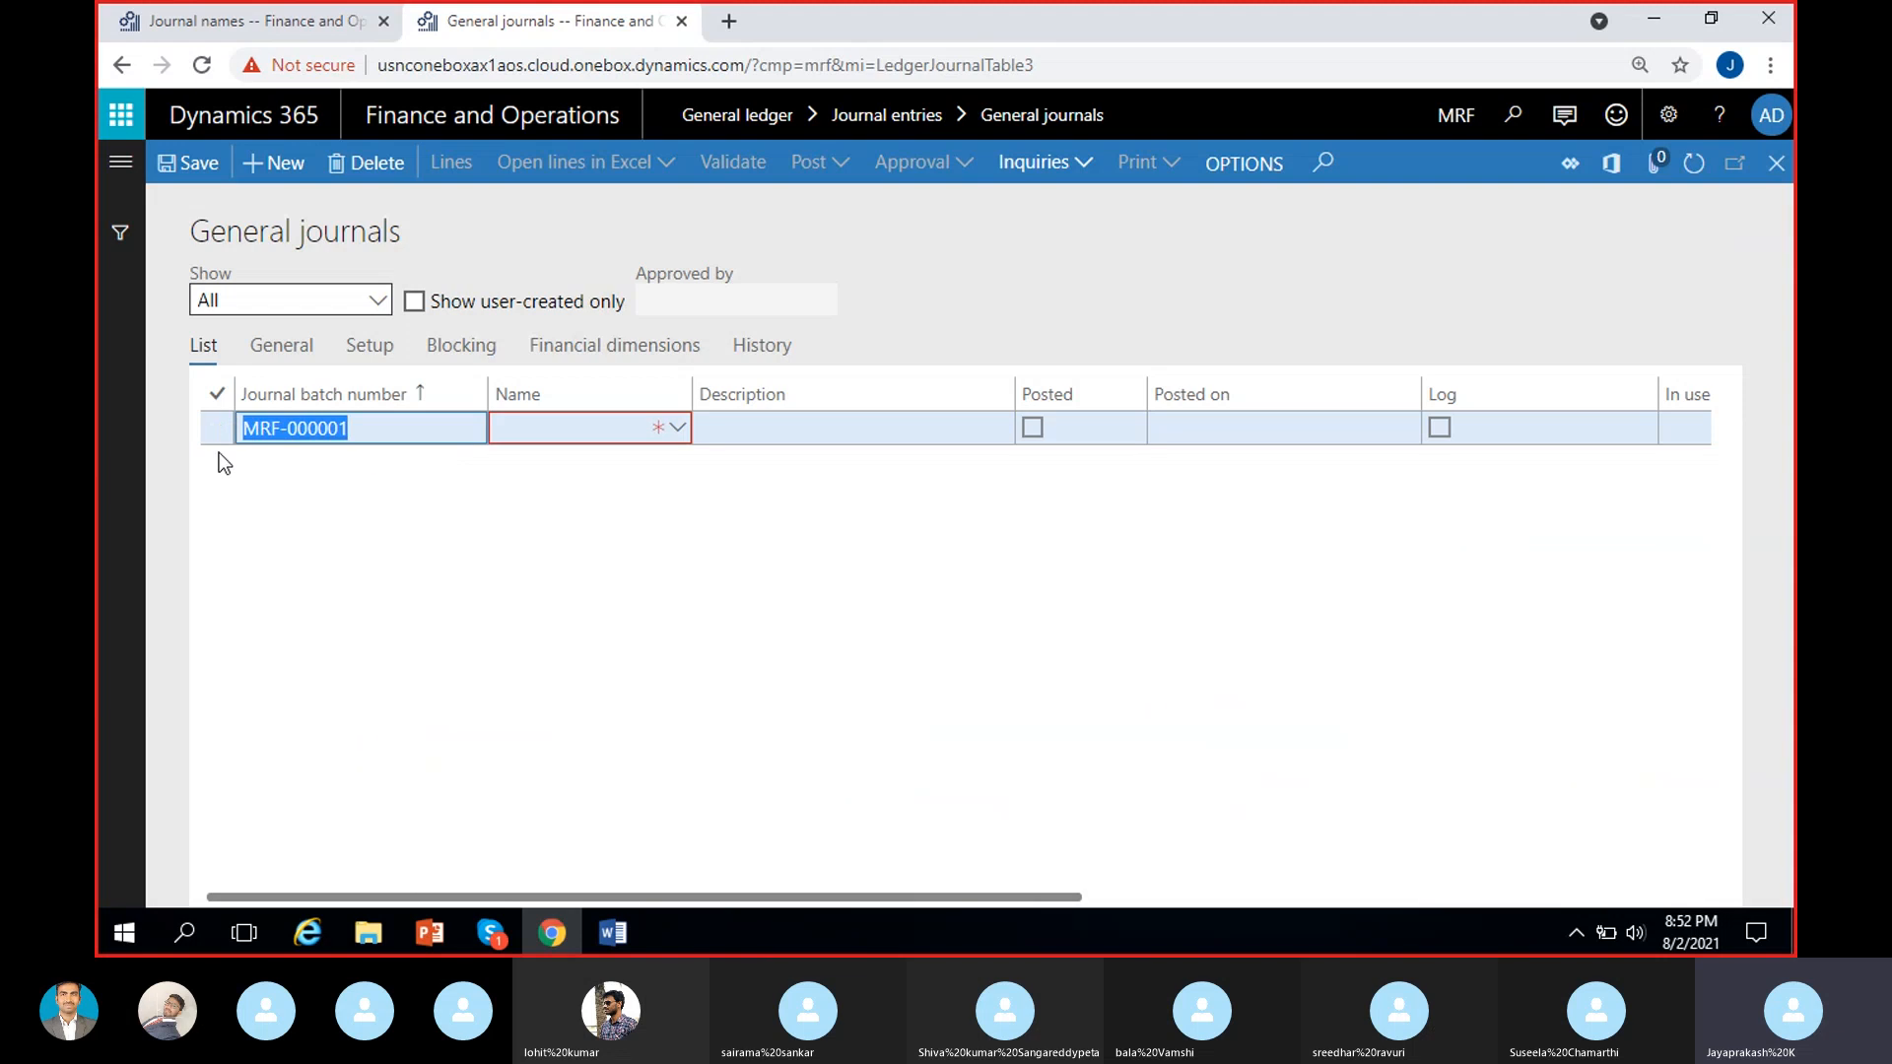
pyautogui.click(393, 440)
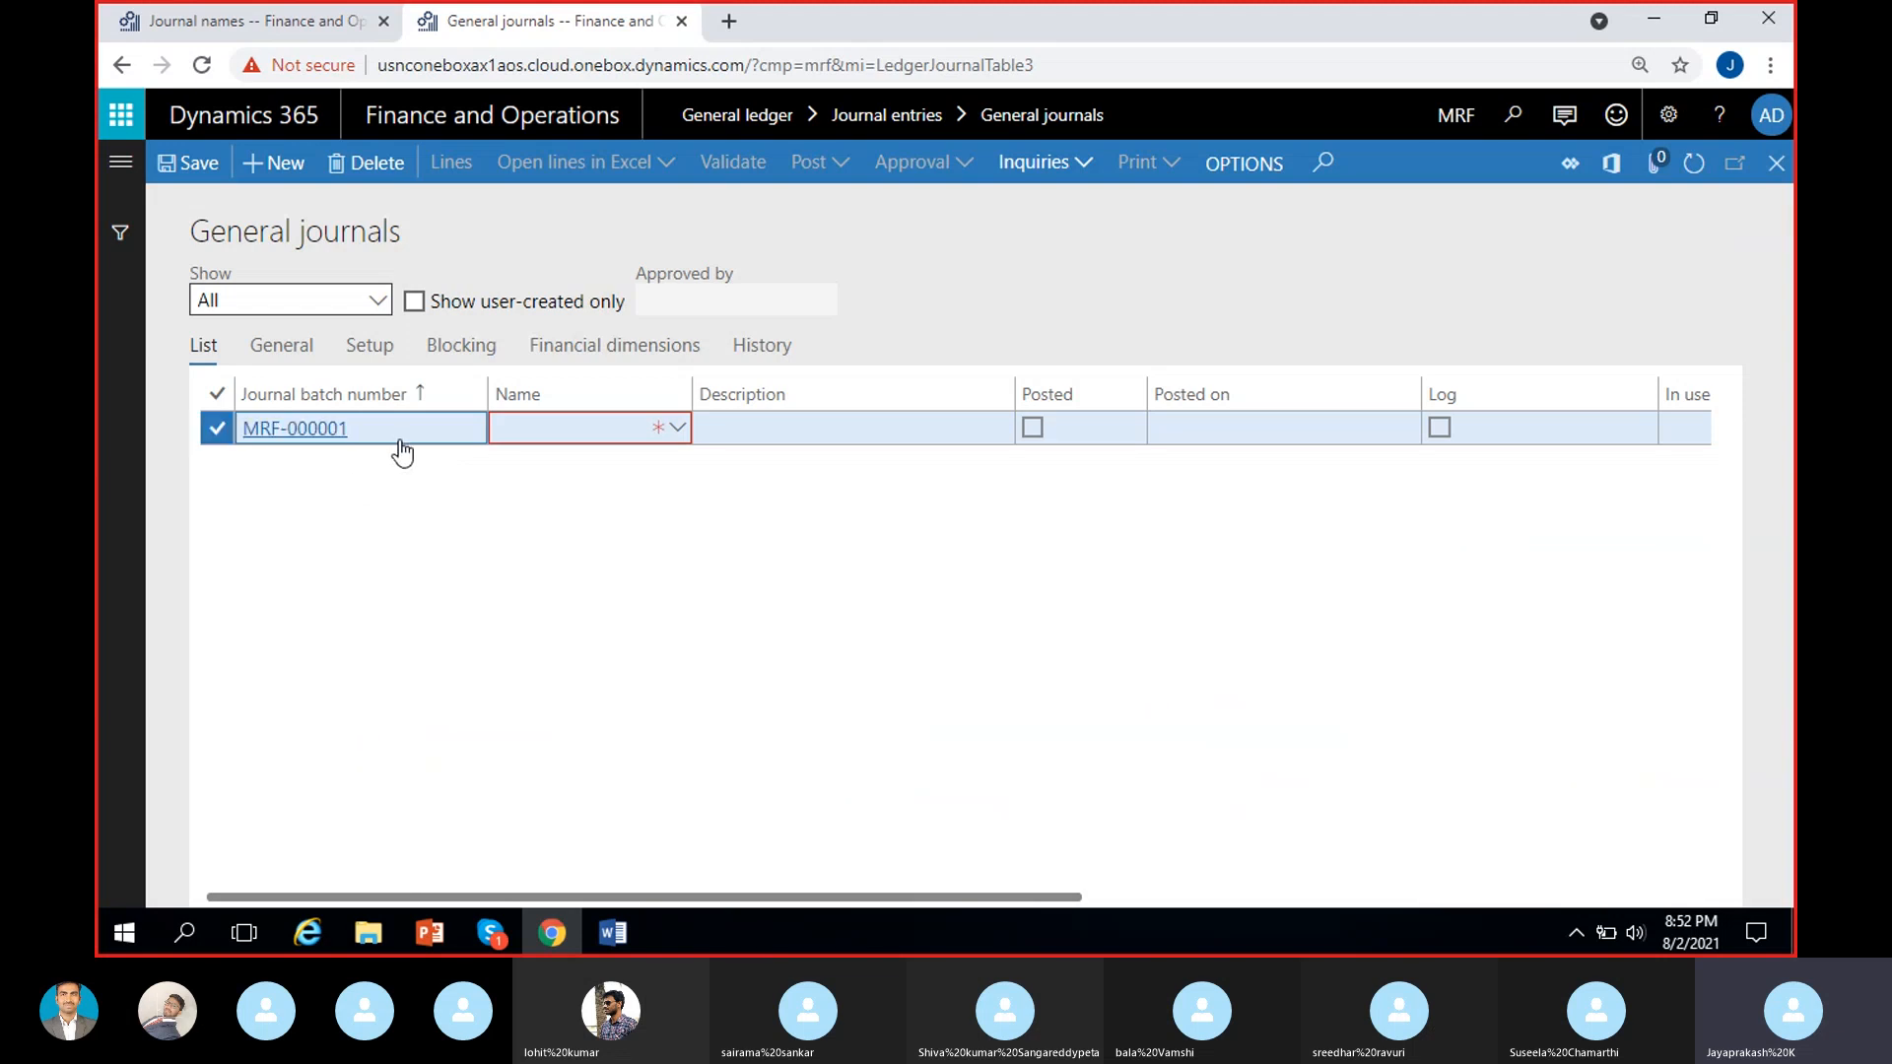
pyautogui.click(304, 440)
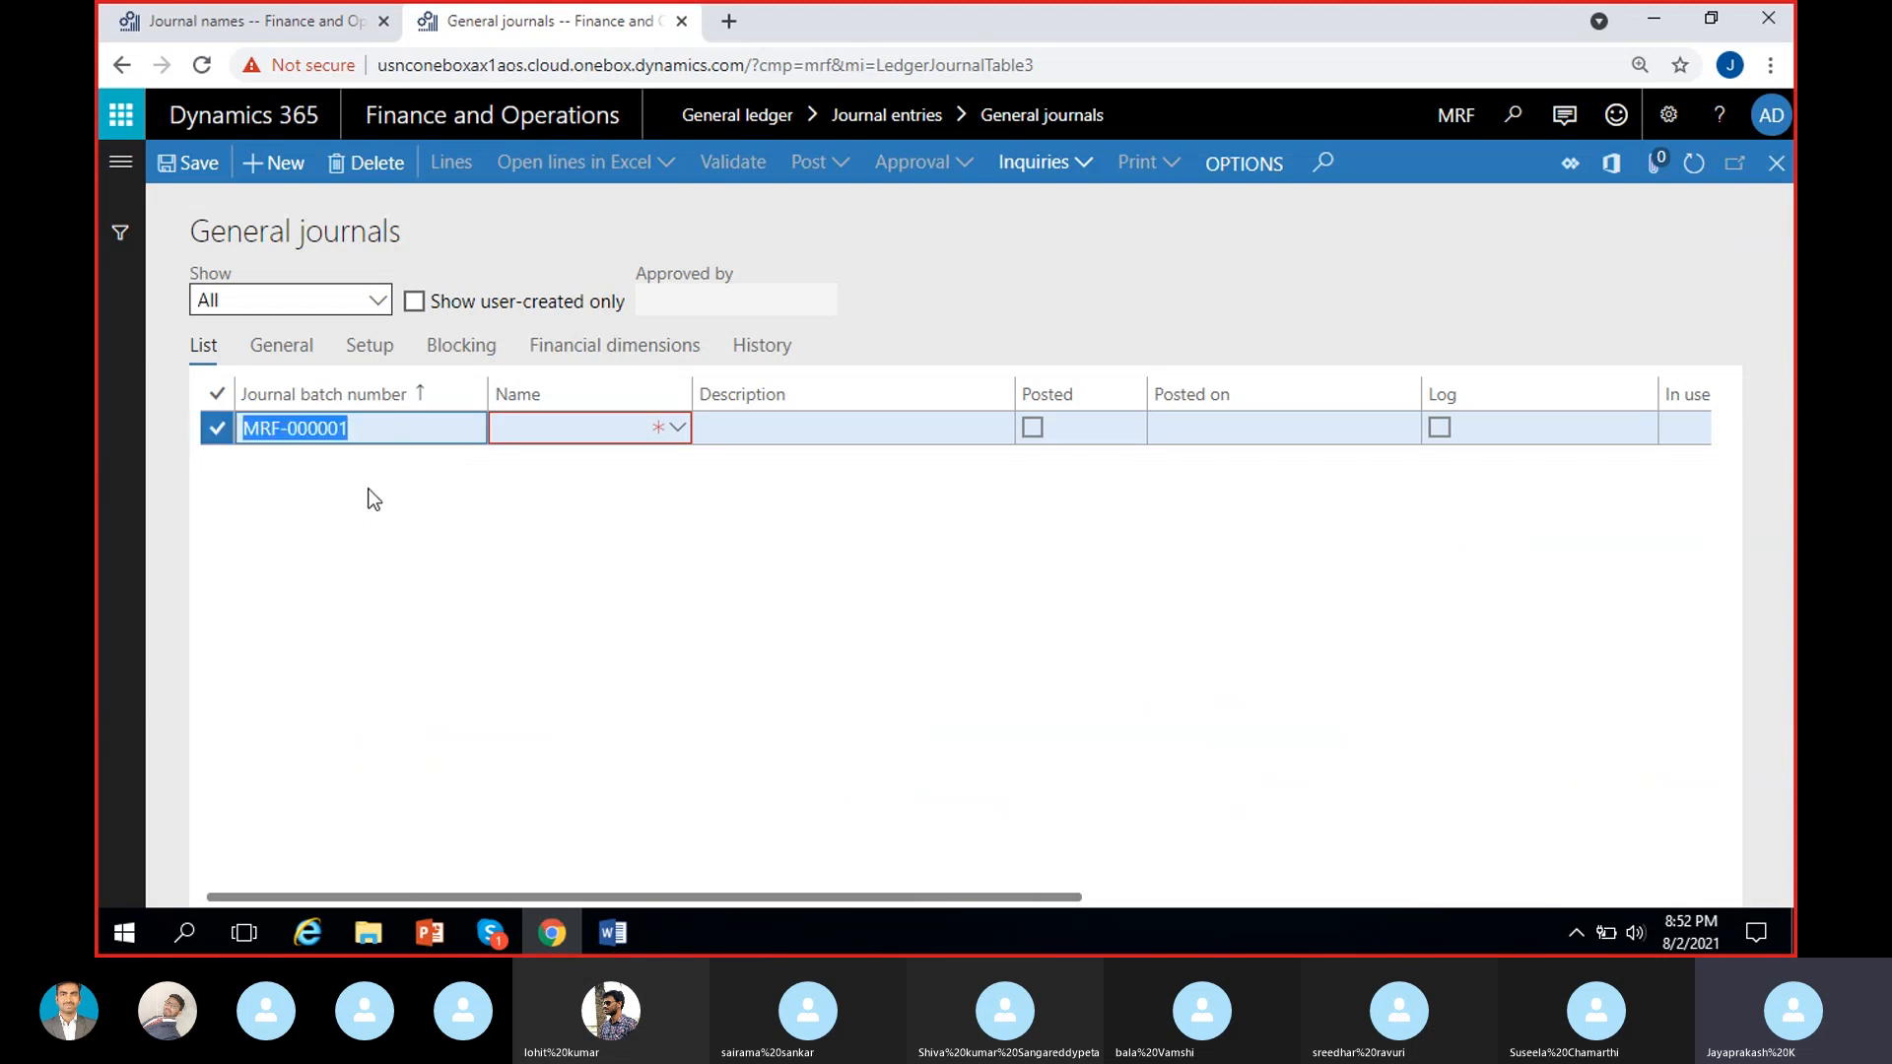
pyautogui.click(399, 436)
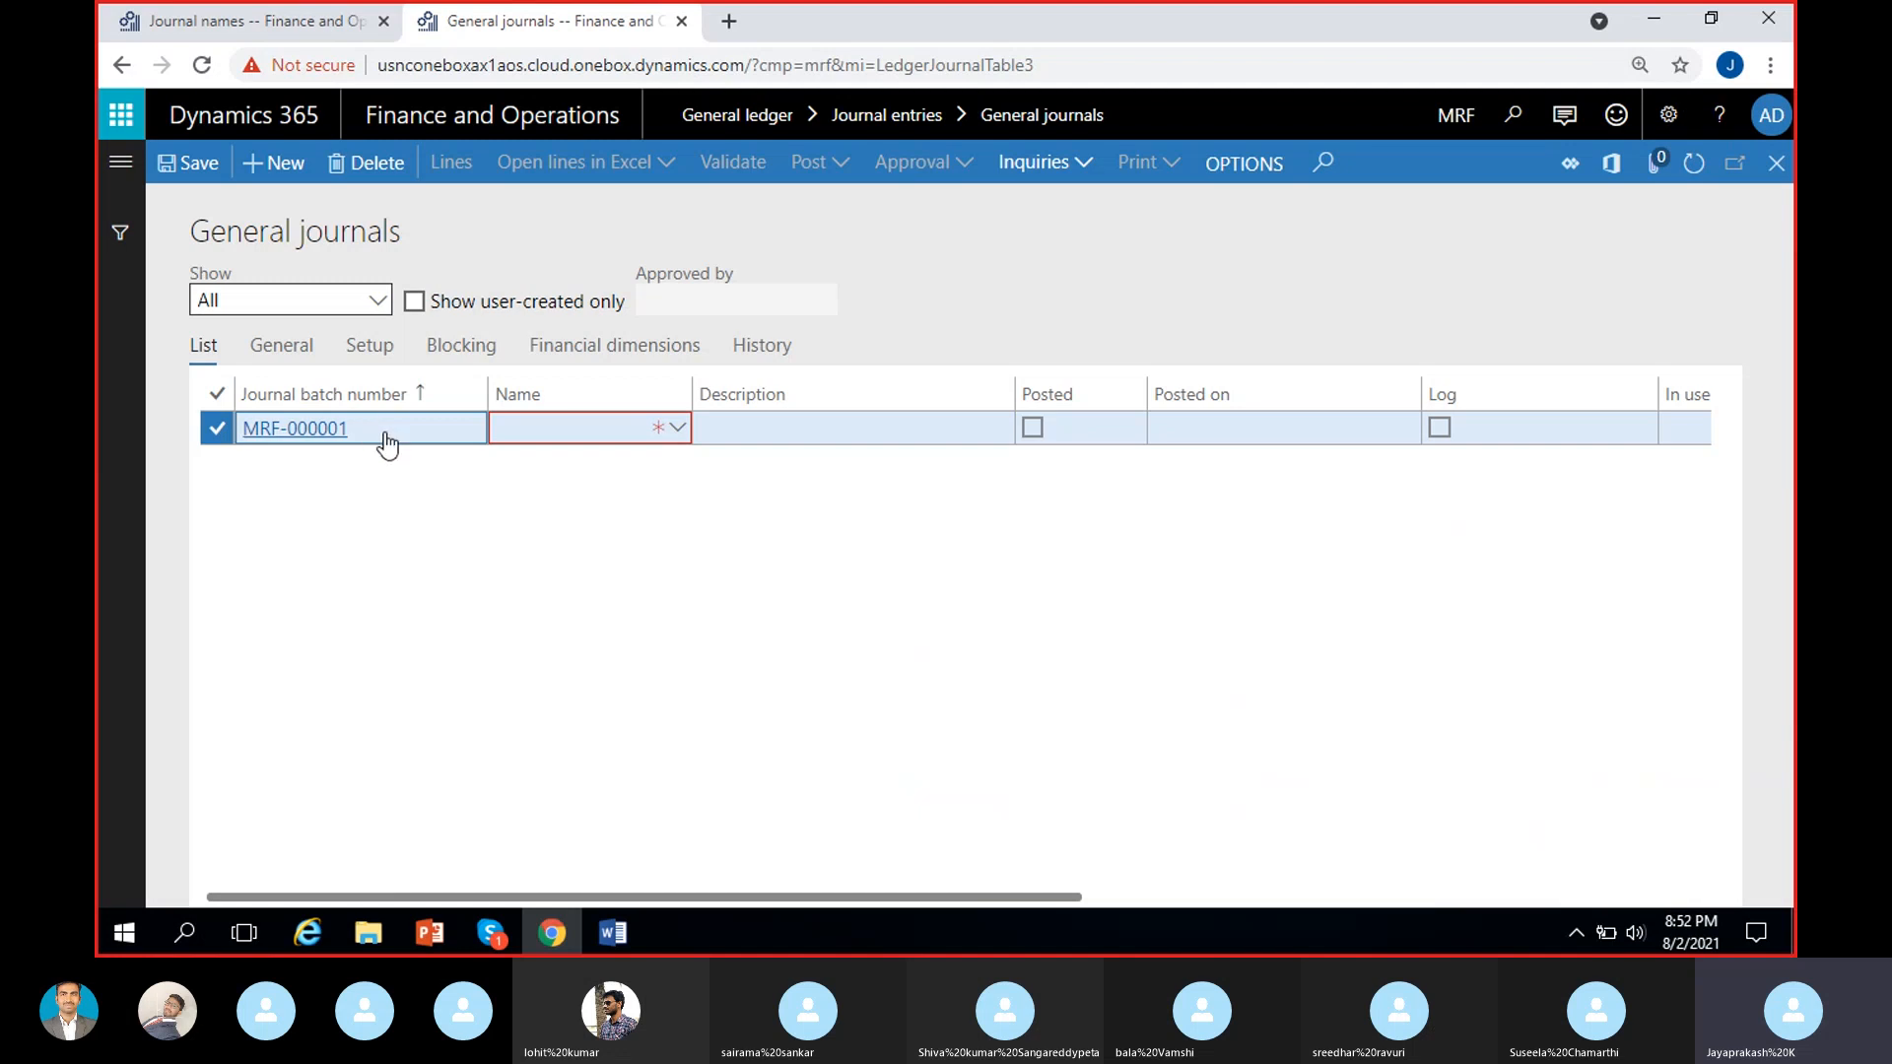
pyautogui.click(380, 439)
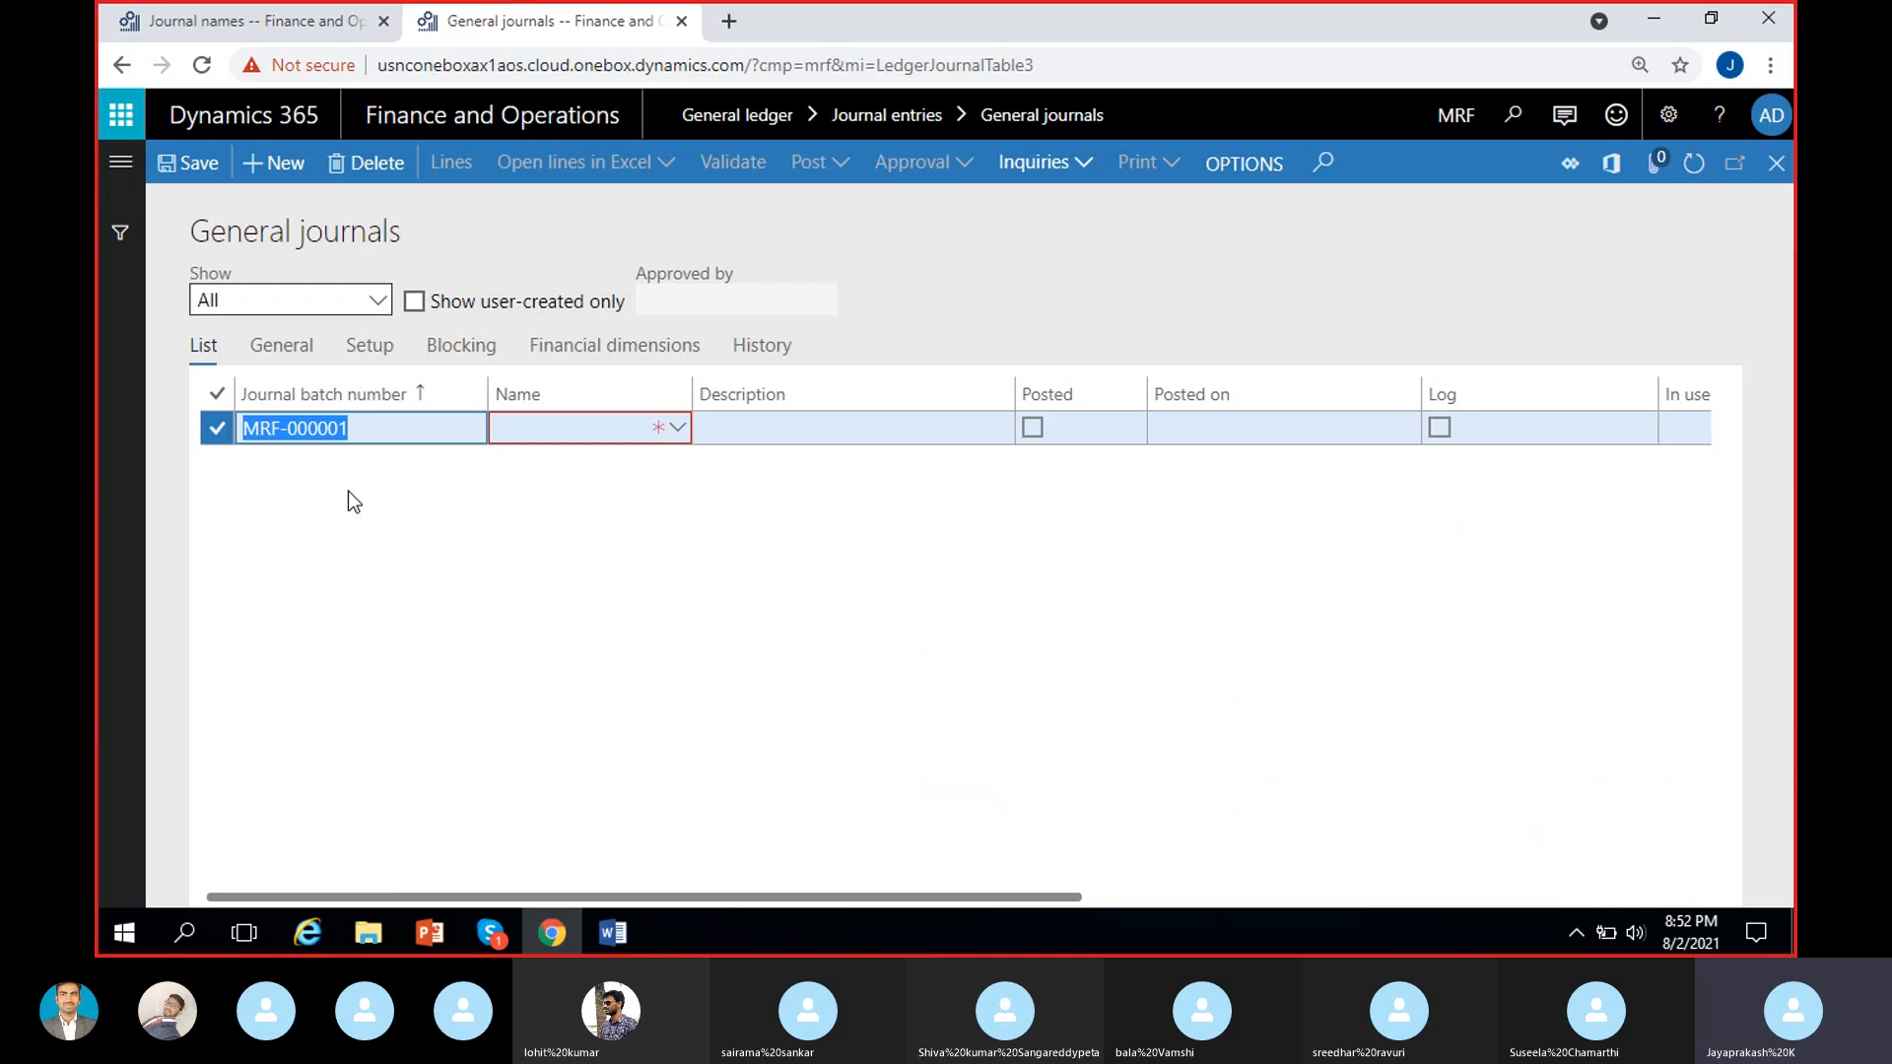
pyautogui.click(386, 440)
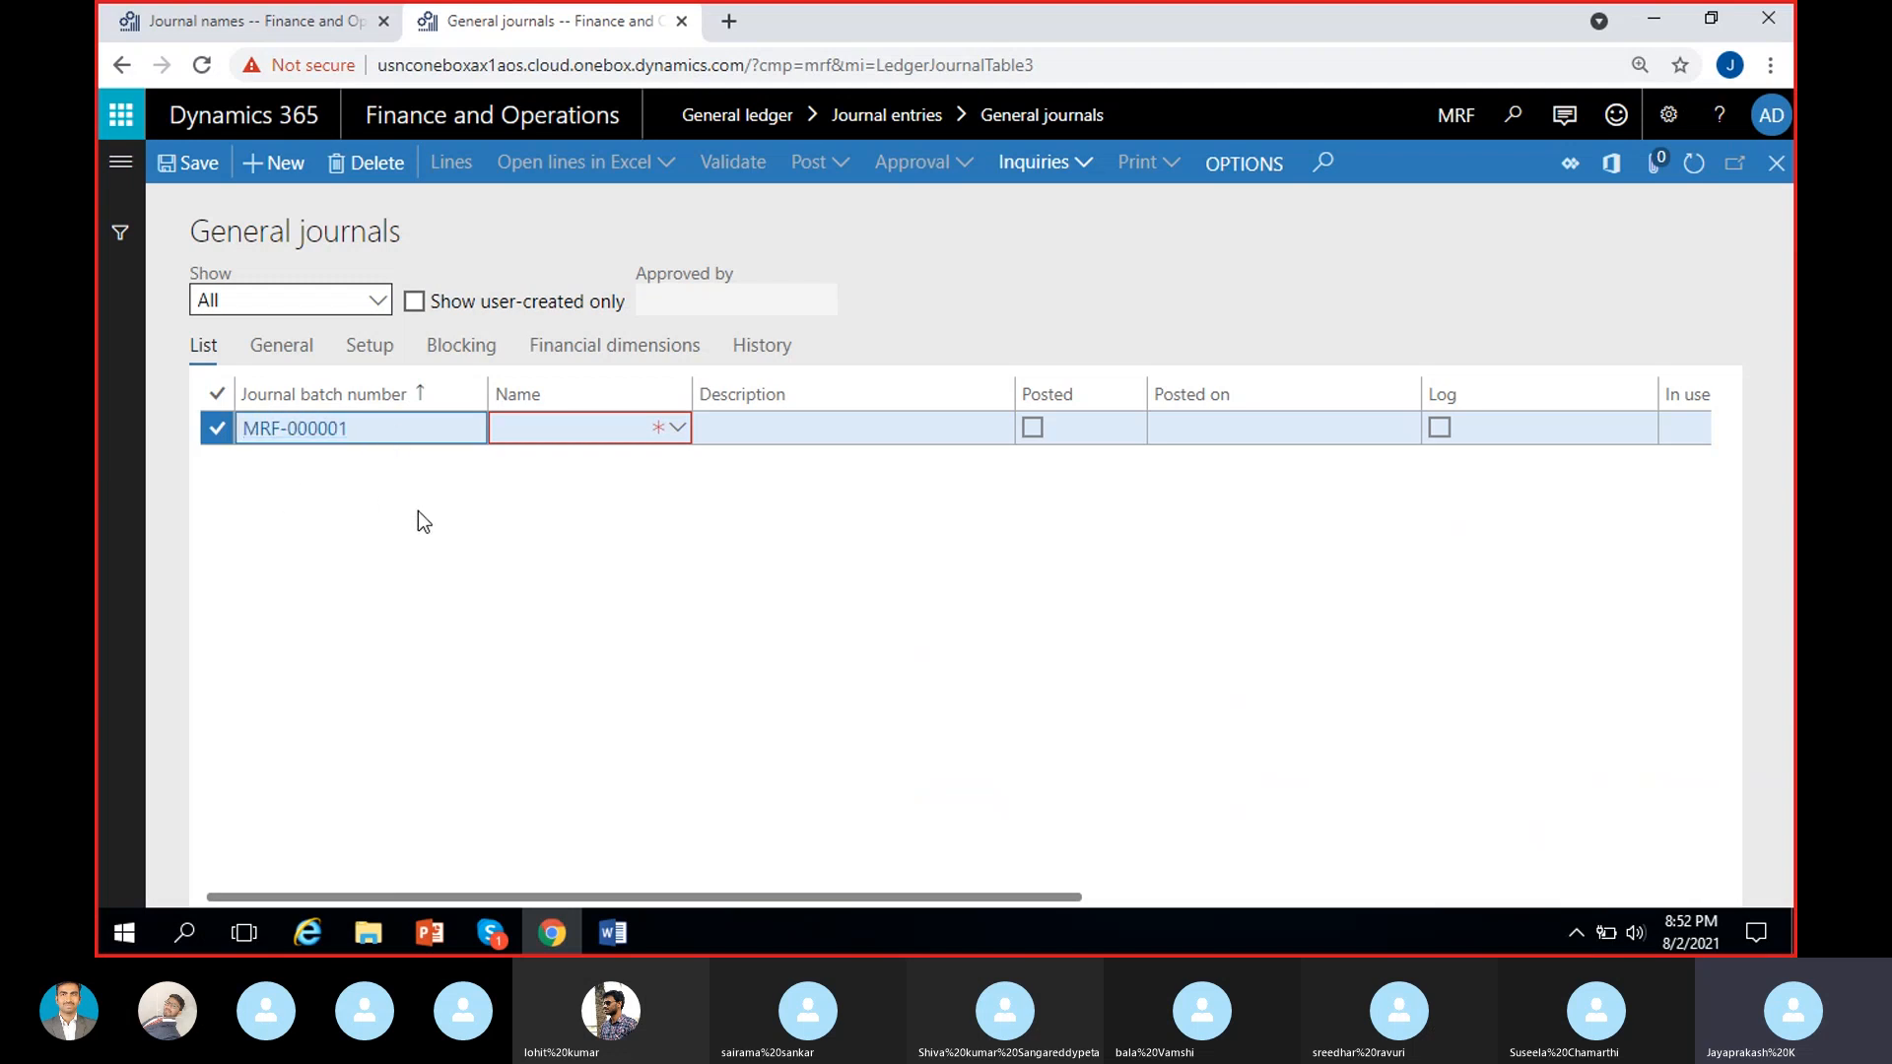
pyautogui.click(380, 445)
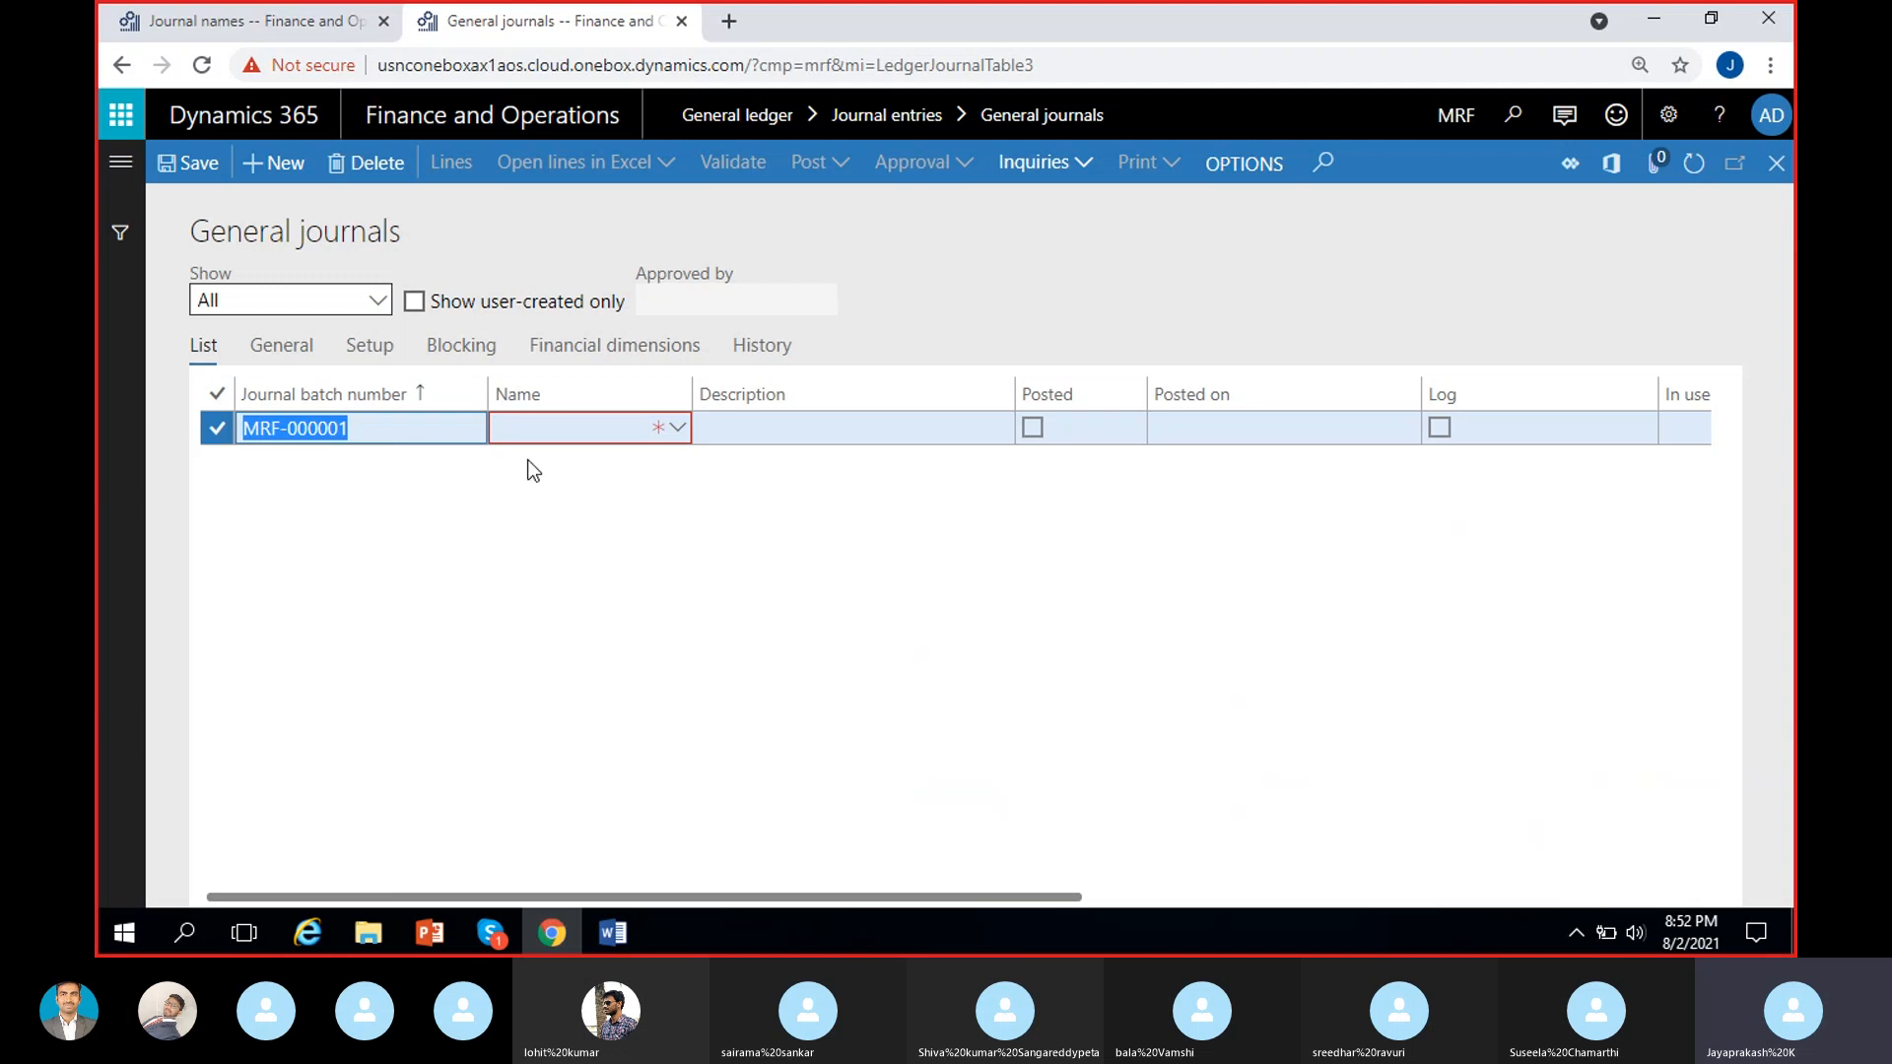
# Set the new journal's name to GenJournal and open its journal lines.
pyautogui.click(550, 434)
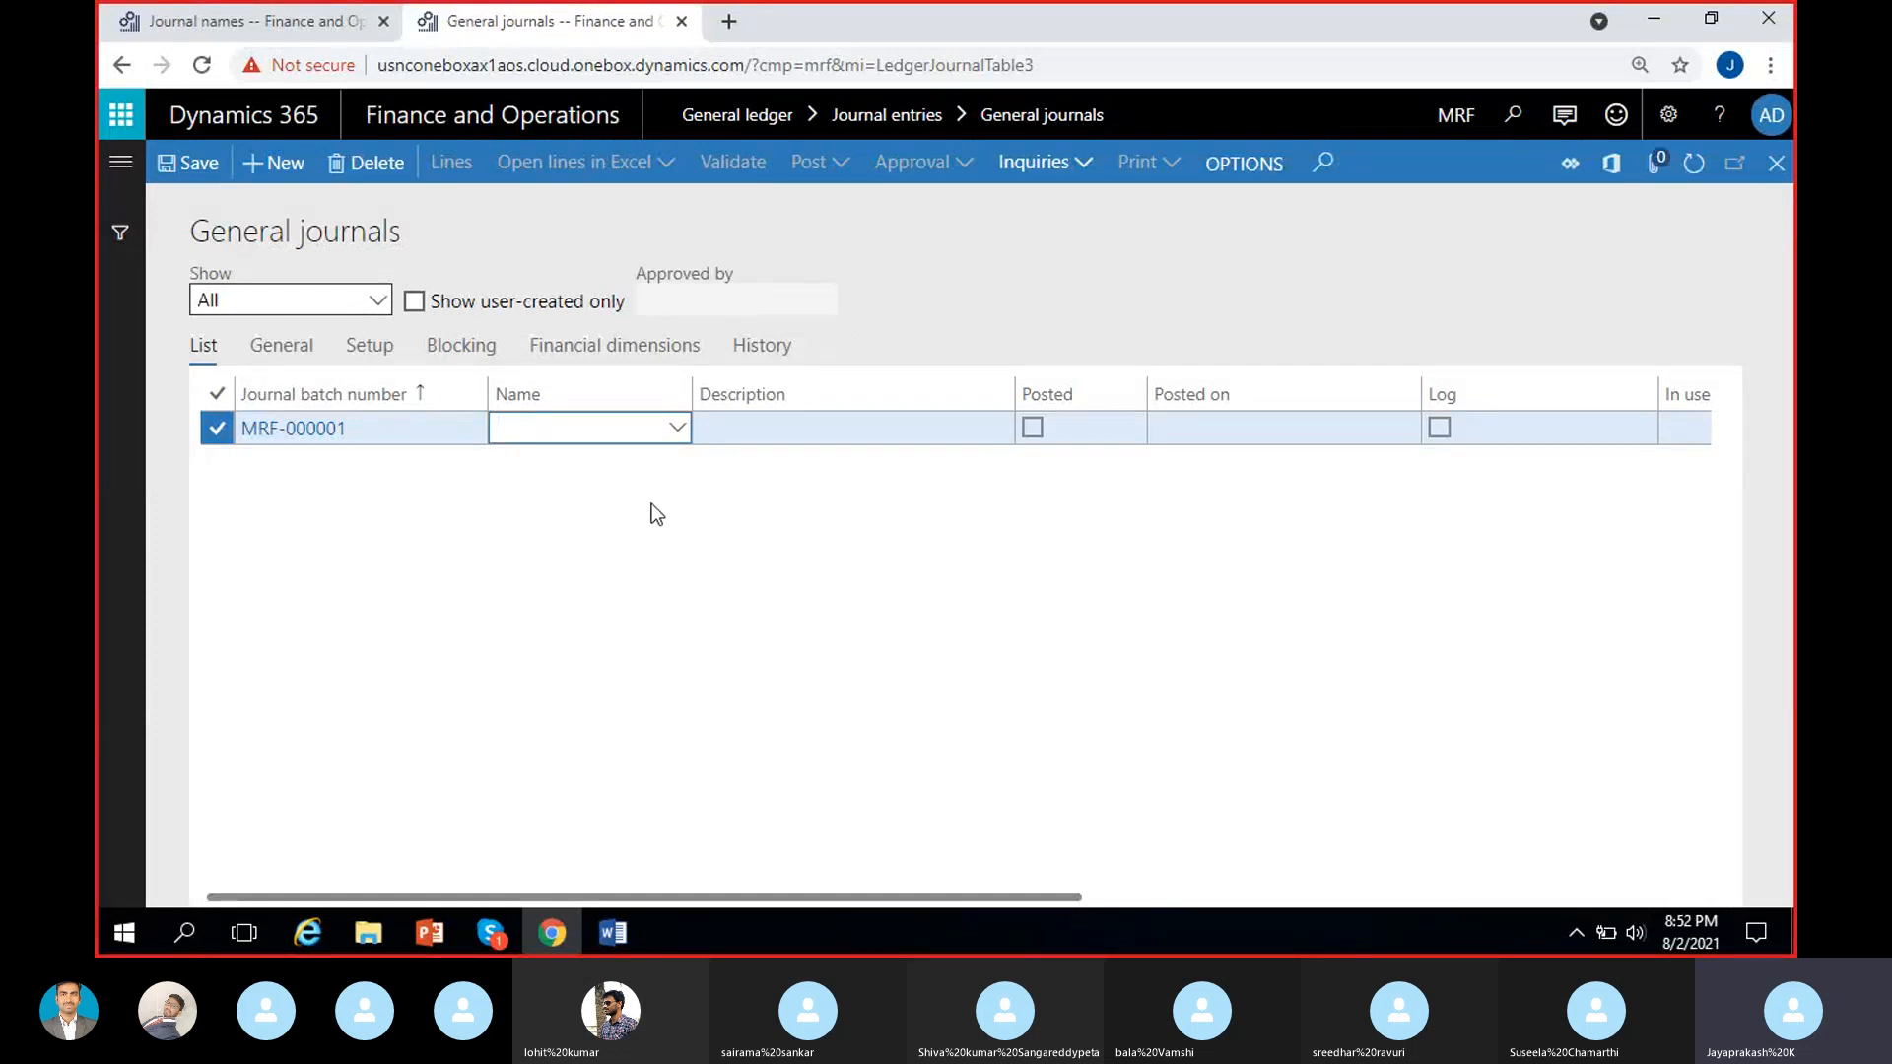
pyautogui.click(678, 429)
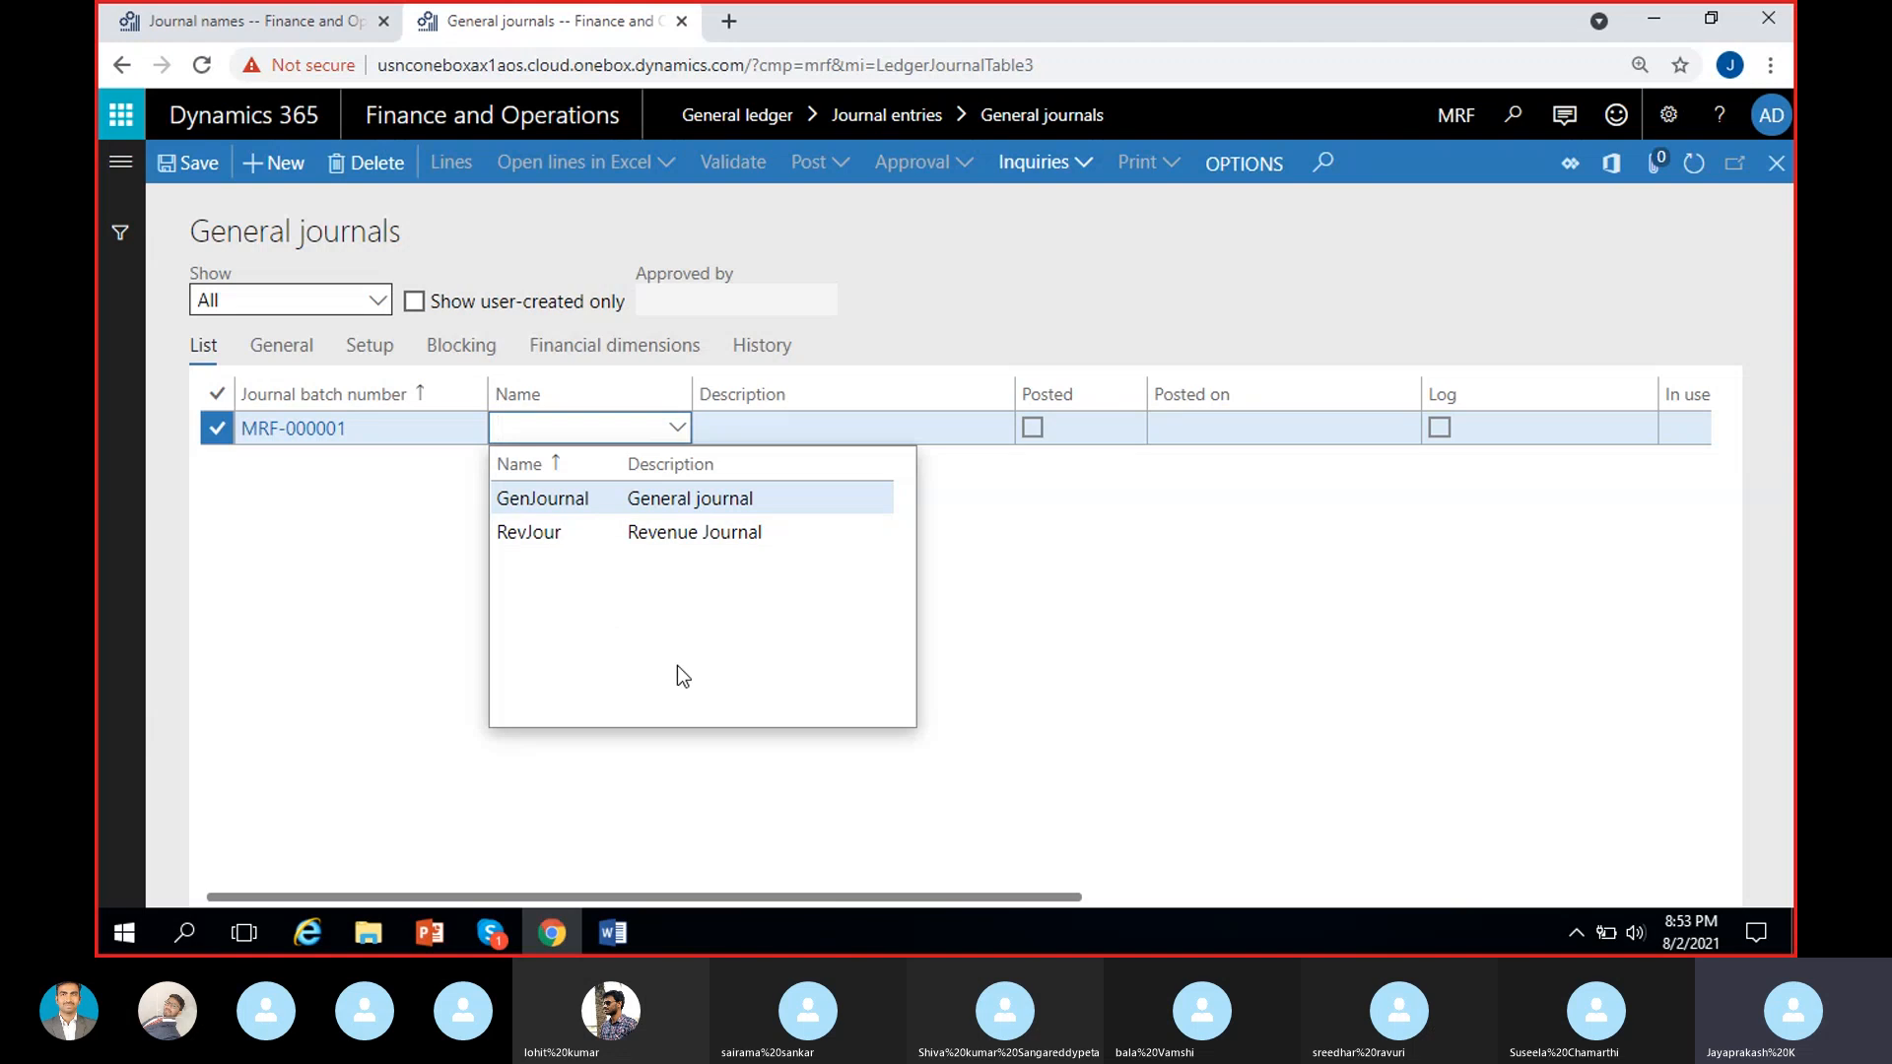
pyautogui.click(644, 503)
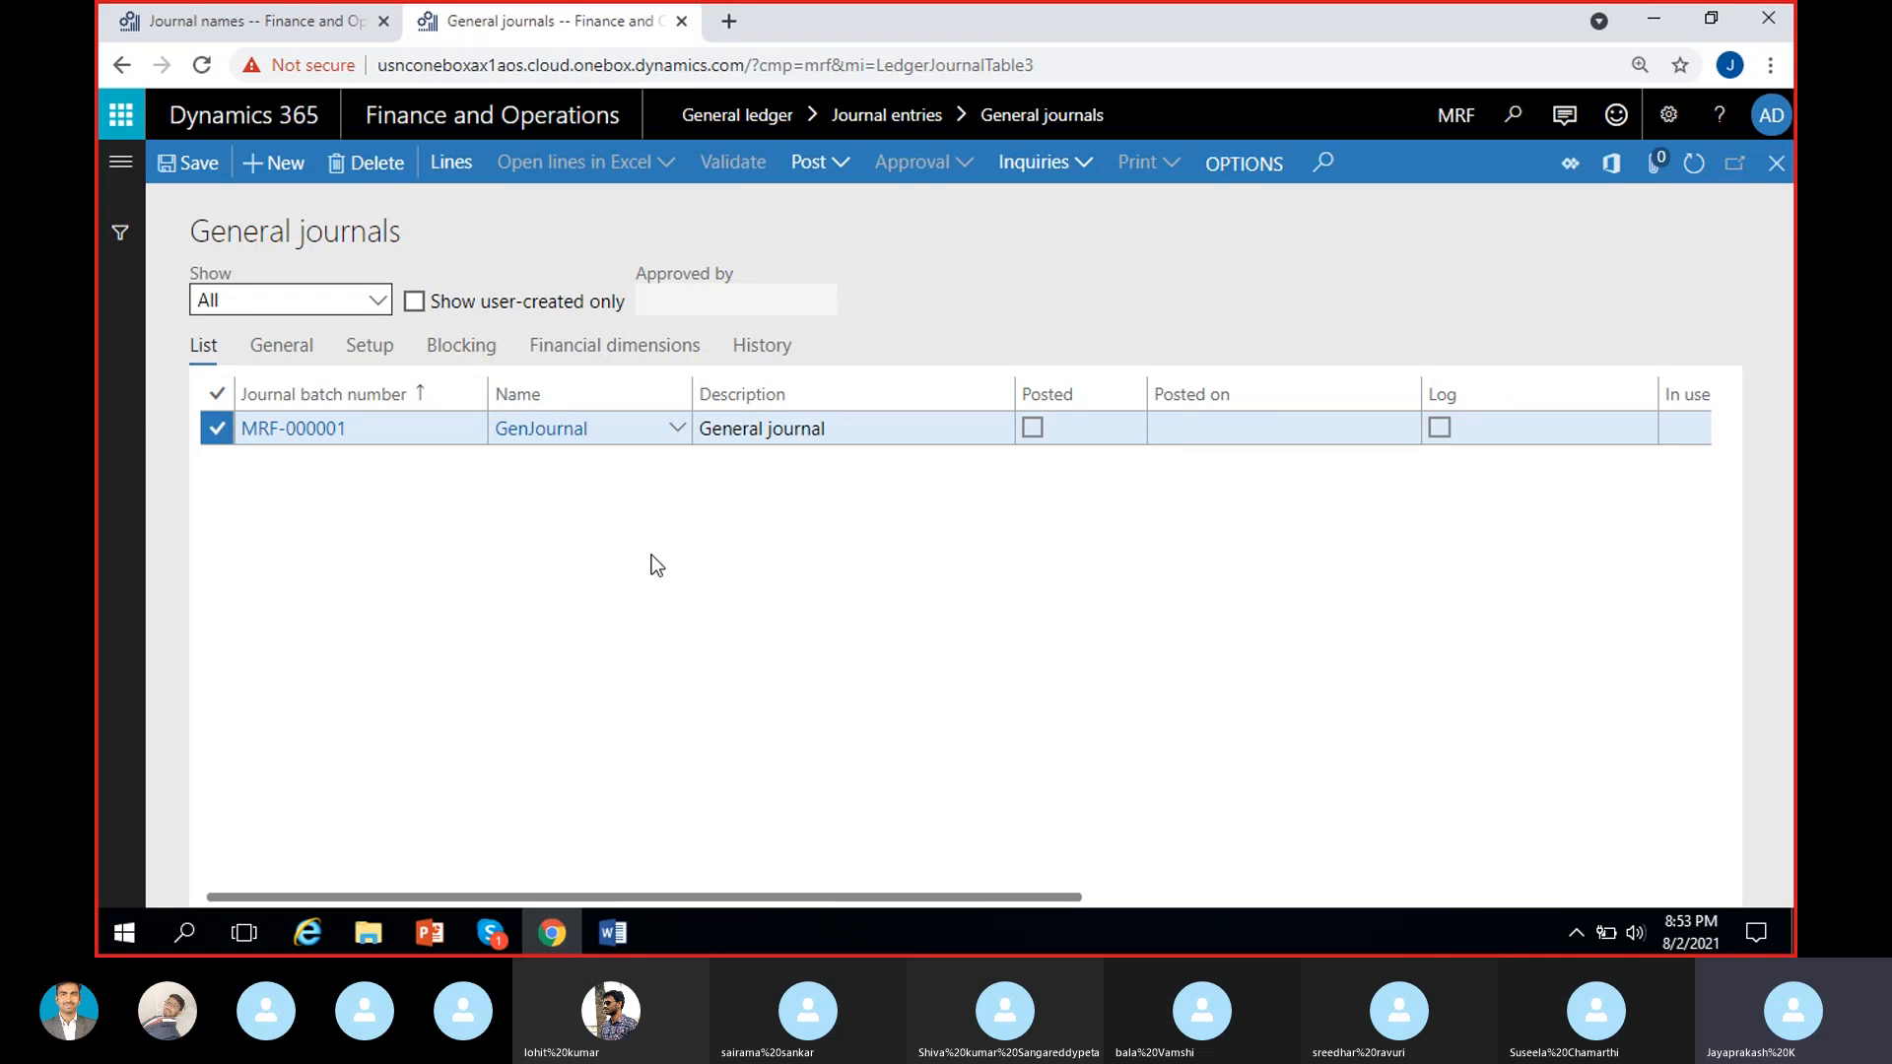
pyautogui.click(454, 166)
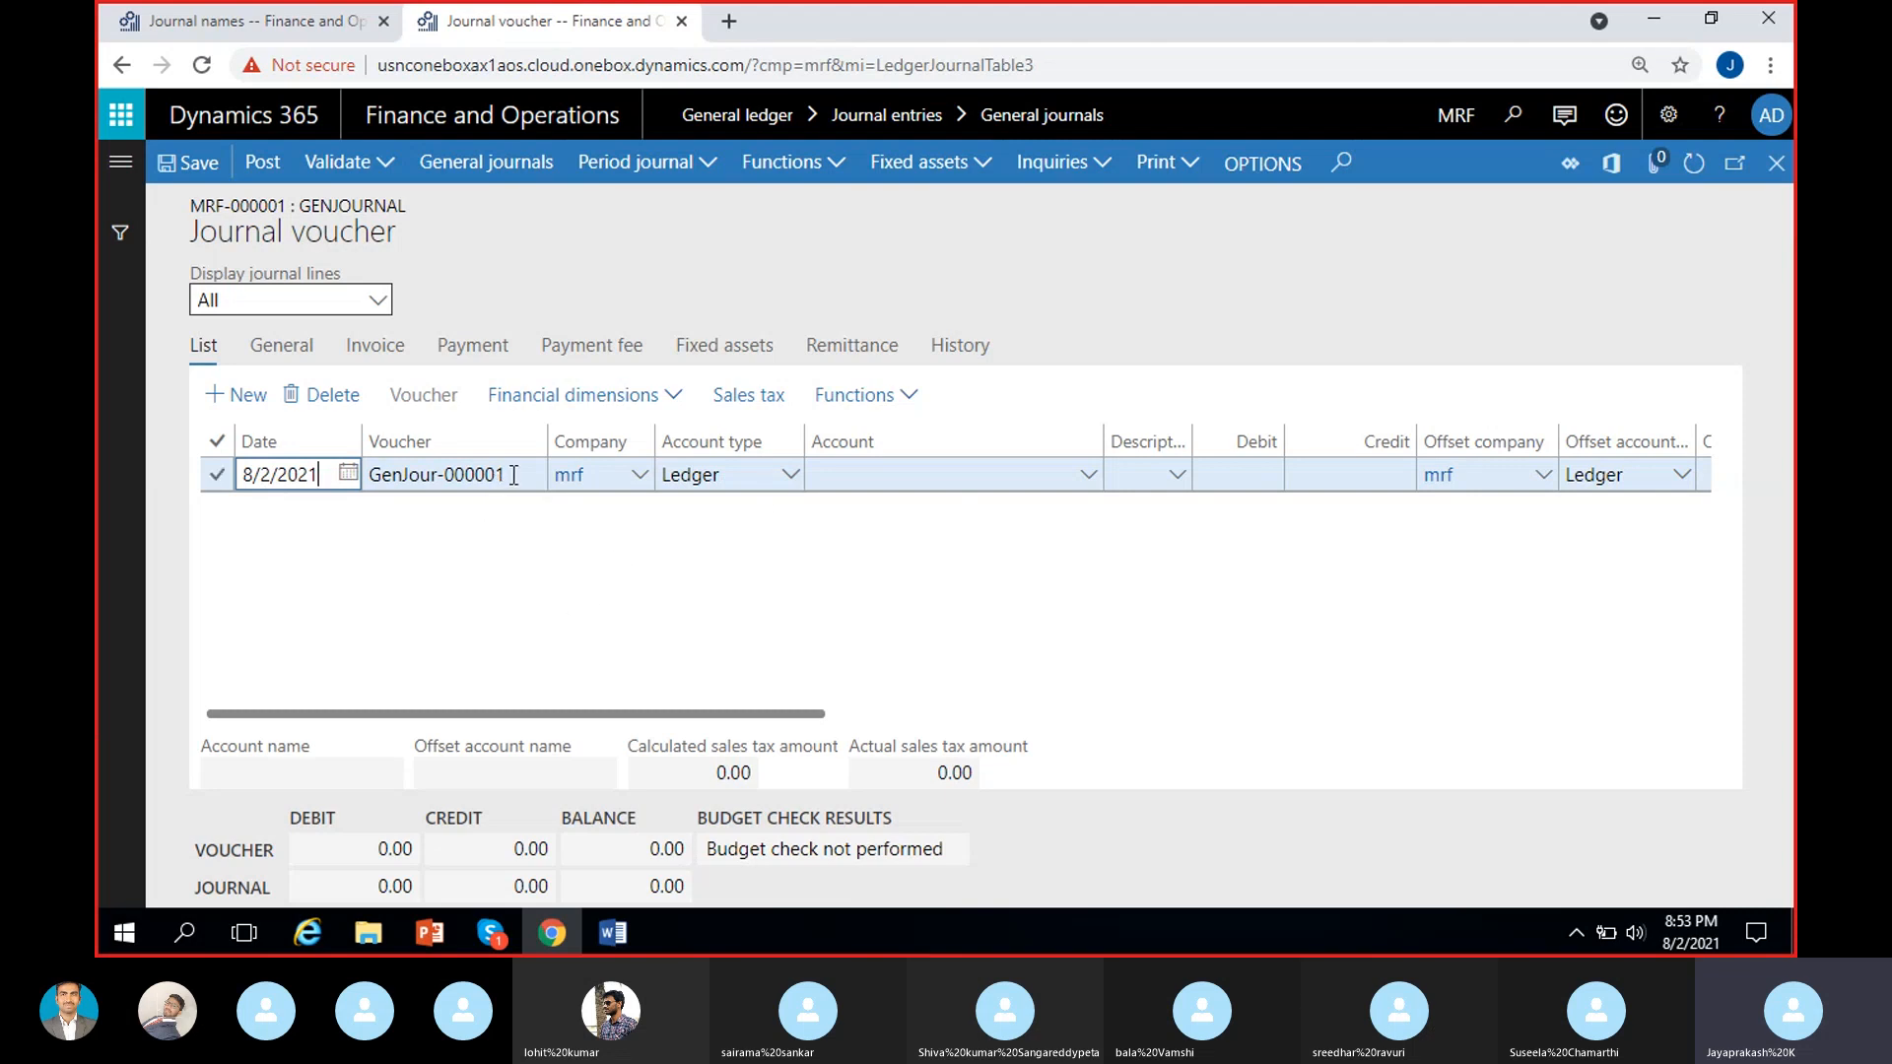
# Examine the voucher number on the first line of the GenJournal journal, including its prefix and numeric part.
pyautogui.moveTo(509, 477); pyautogui.dragTo(362, 490)
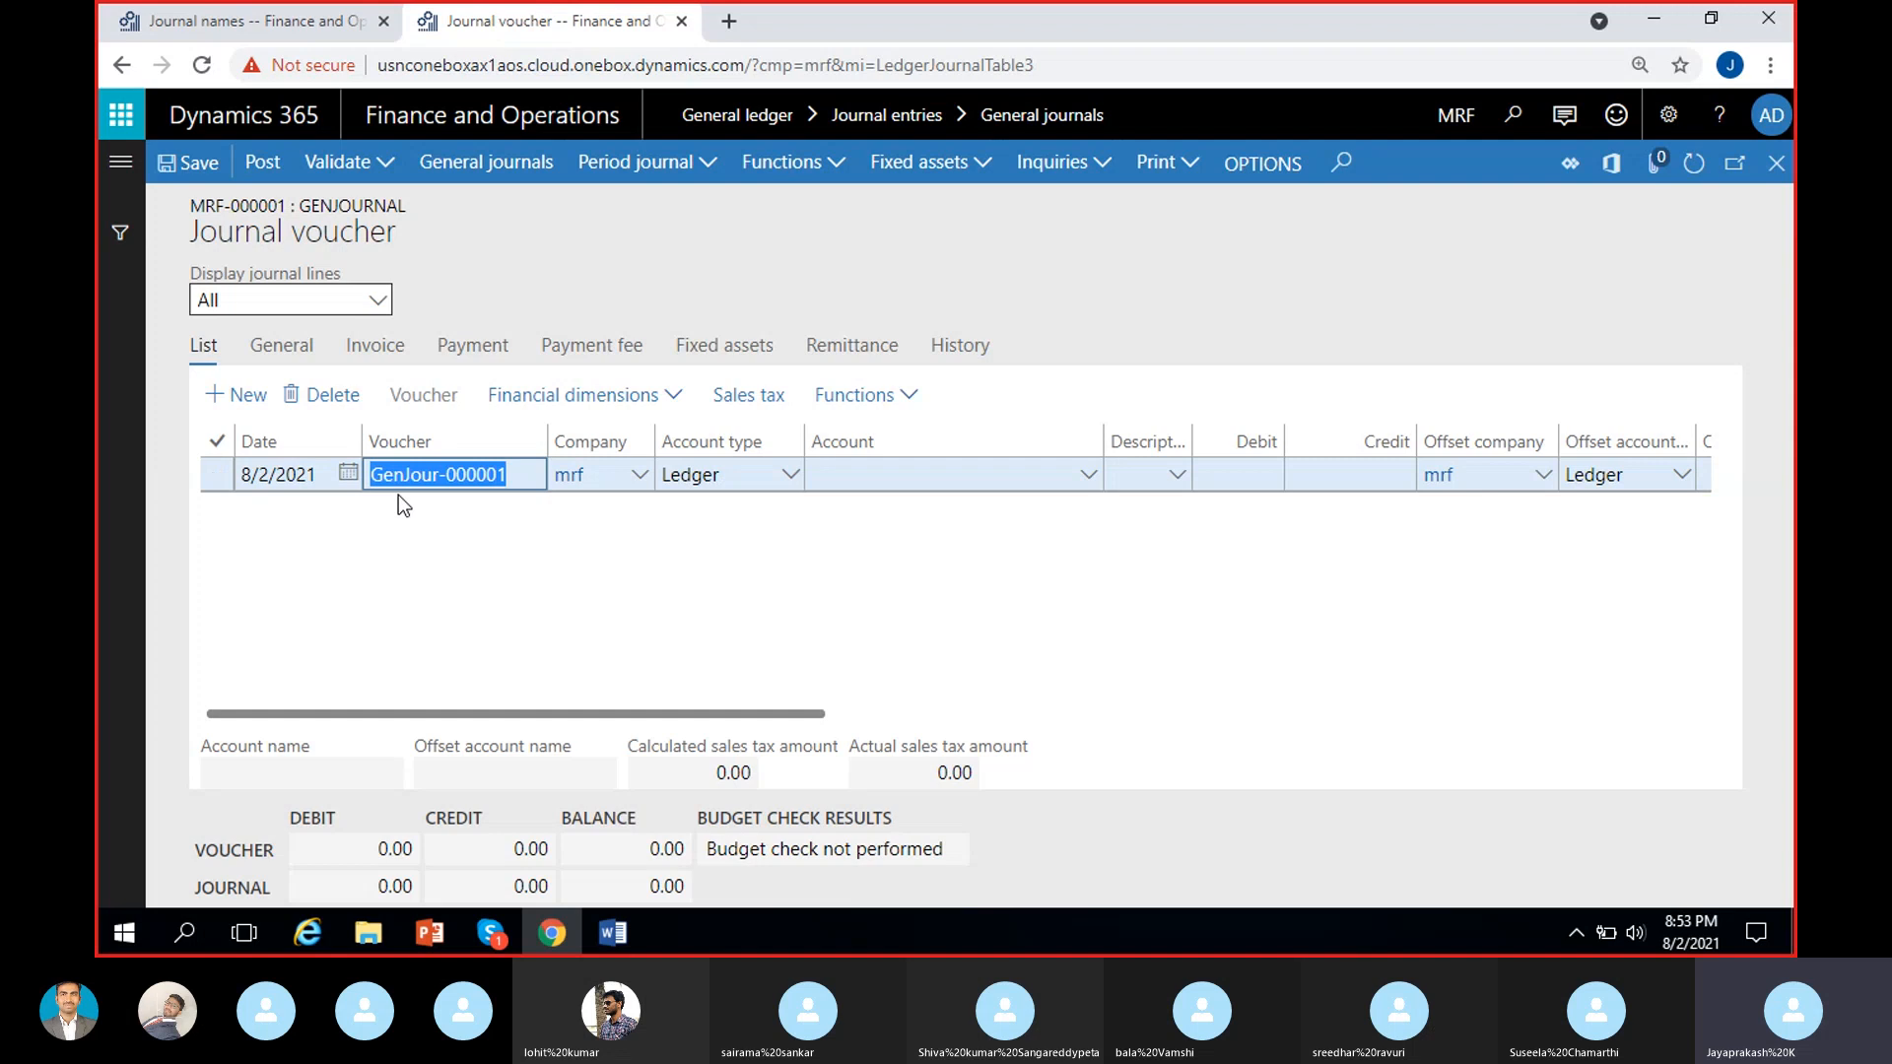
pyautogui.click(395, 487)
pyautogui.moveTo(377, 470)
pyautogui.mouseDown()
pyautogui.moveTo(512, 473)
pyautogui.moveTo(366, 474)
pyautogui.mouseUp()
pyautogui.click(497, 474)
pyautogui.click(535, 523)
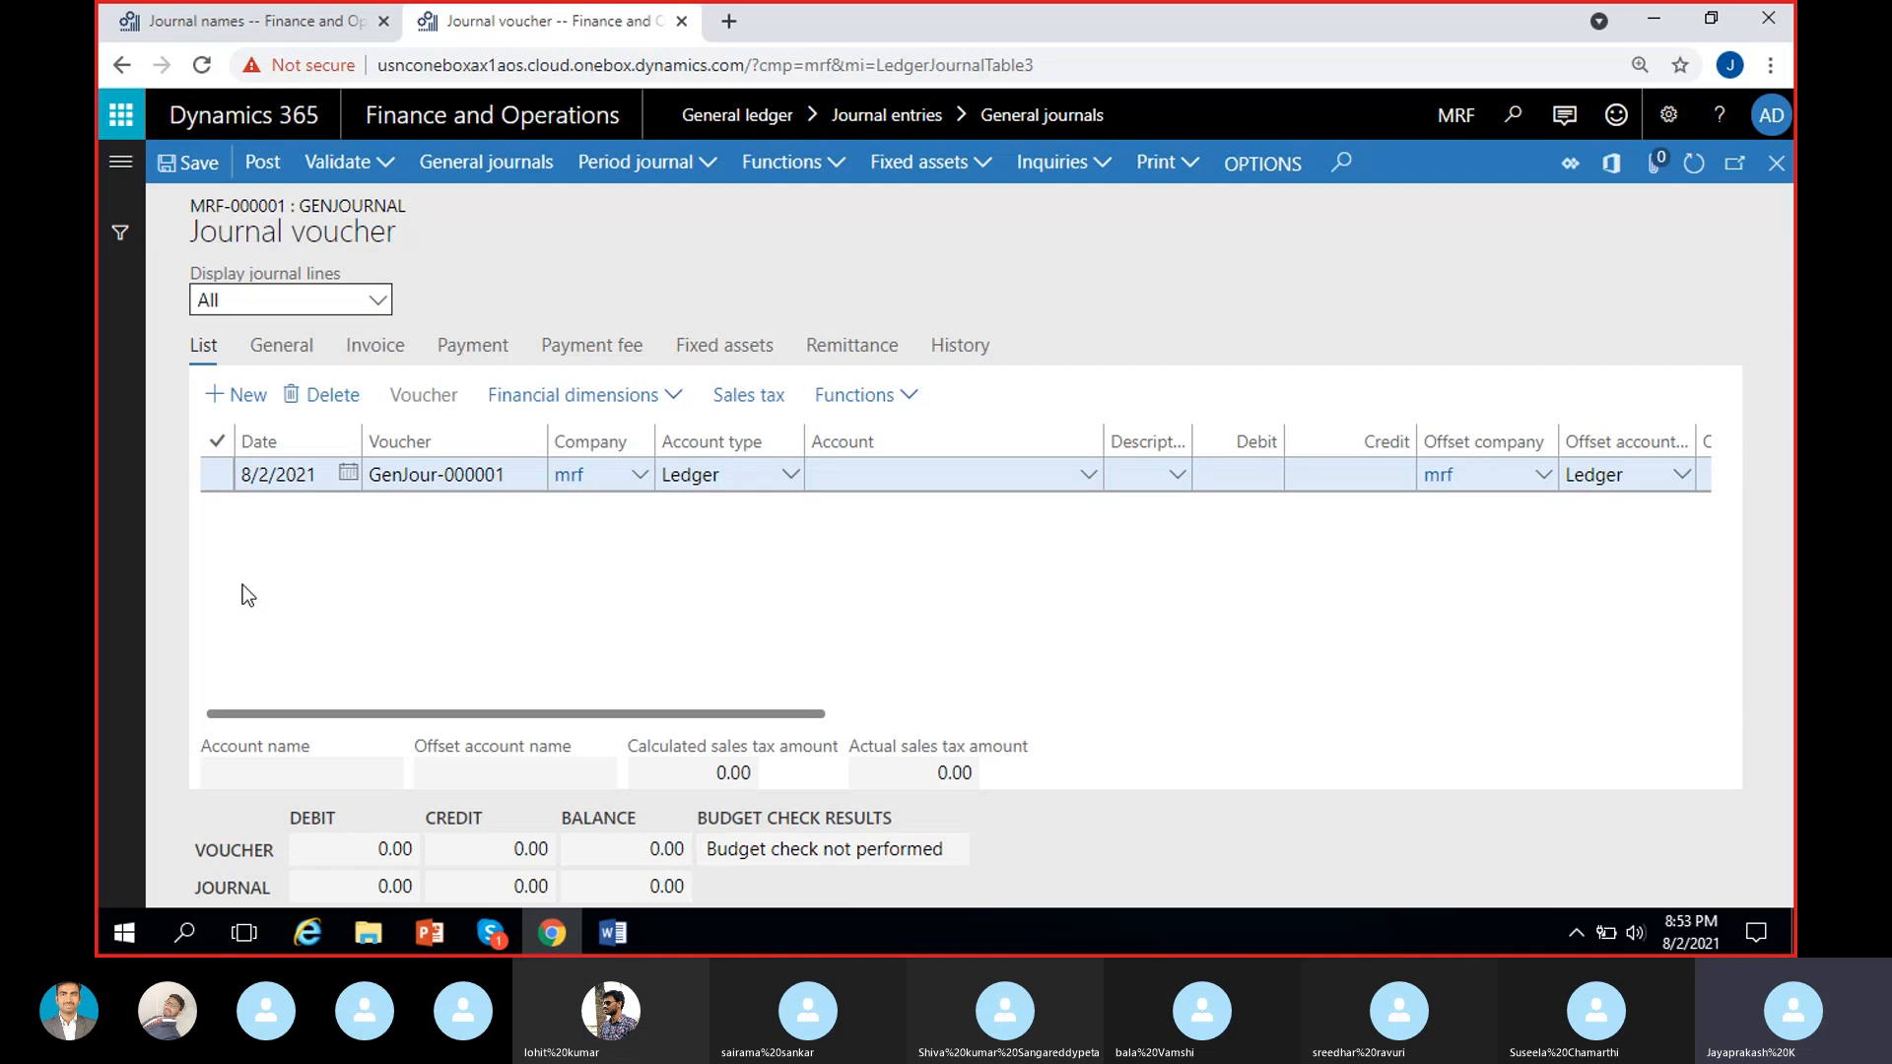
pyautogui.click(374, 475)
pyautogui.moveTo(371, 475); pyautogui.dragTo(514, 480)
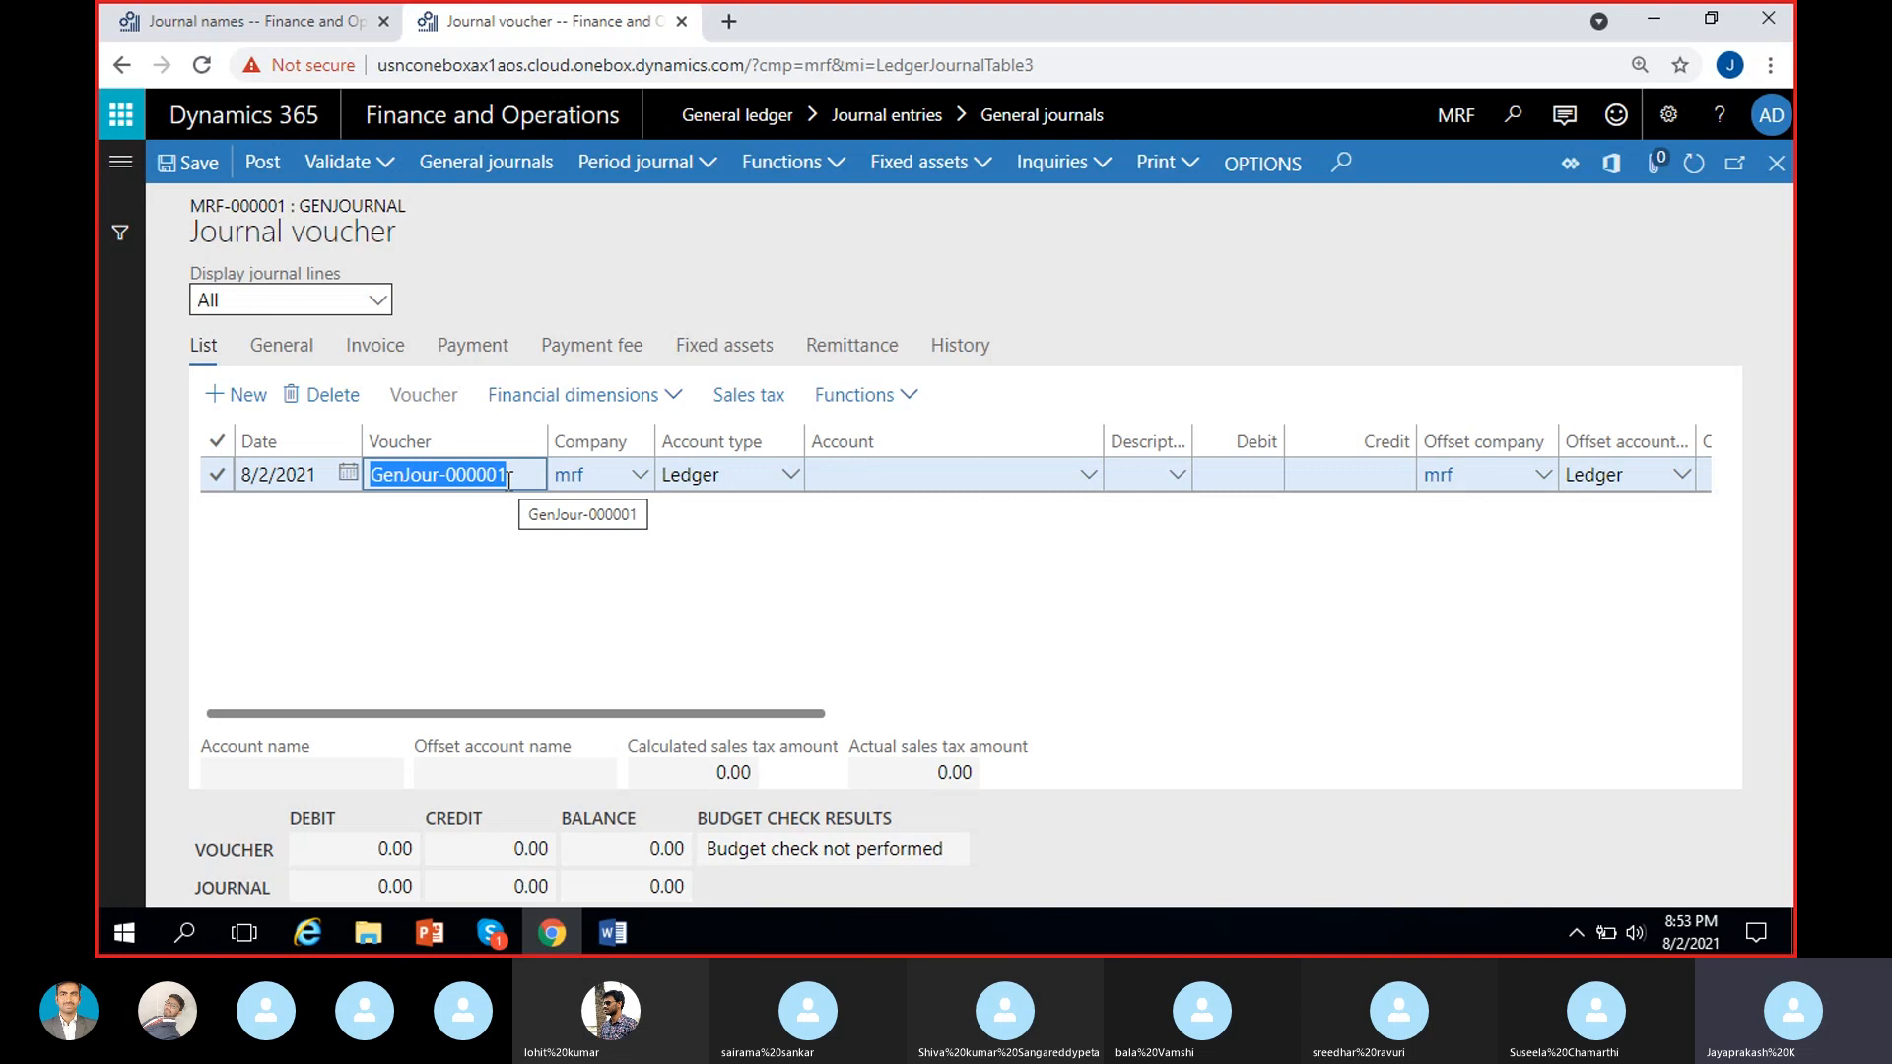
pyautogui.click(510, 480)
pyautogui.moveTo(509, 476); pyautogui.dragTo(449, 475)
pyautogui.click(463, 515)
pyautogui.click(453, 532)
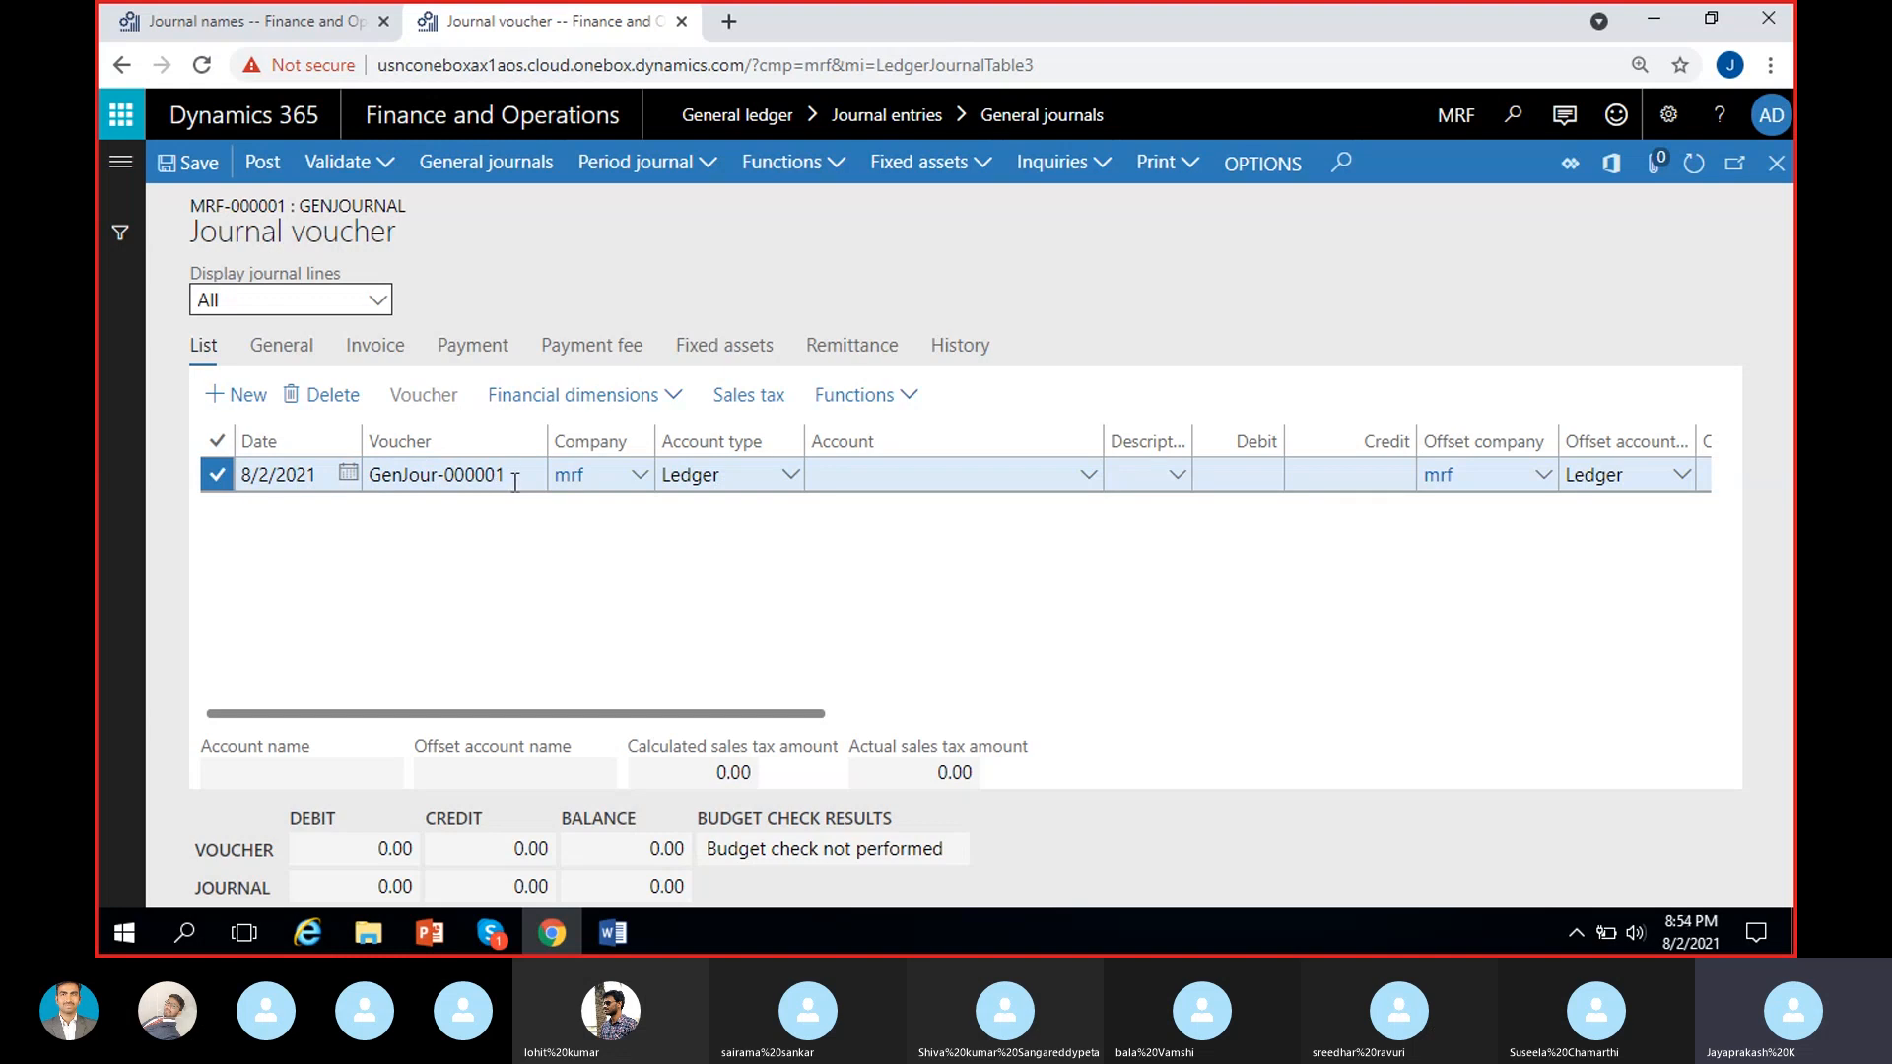
pyautogui.moveTo(514, 475); pyautogui.dragTo(371, 475)
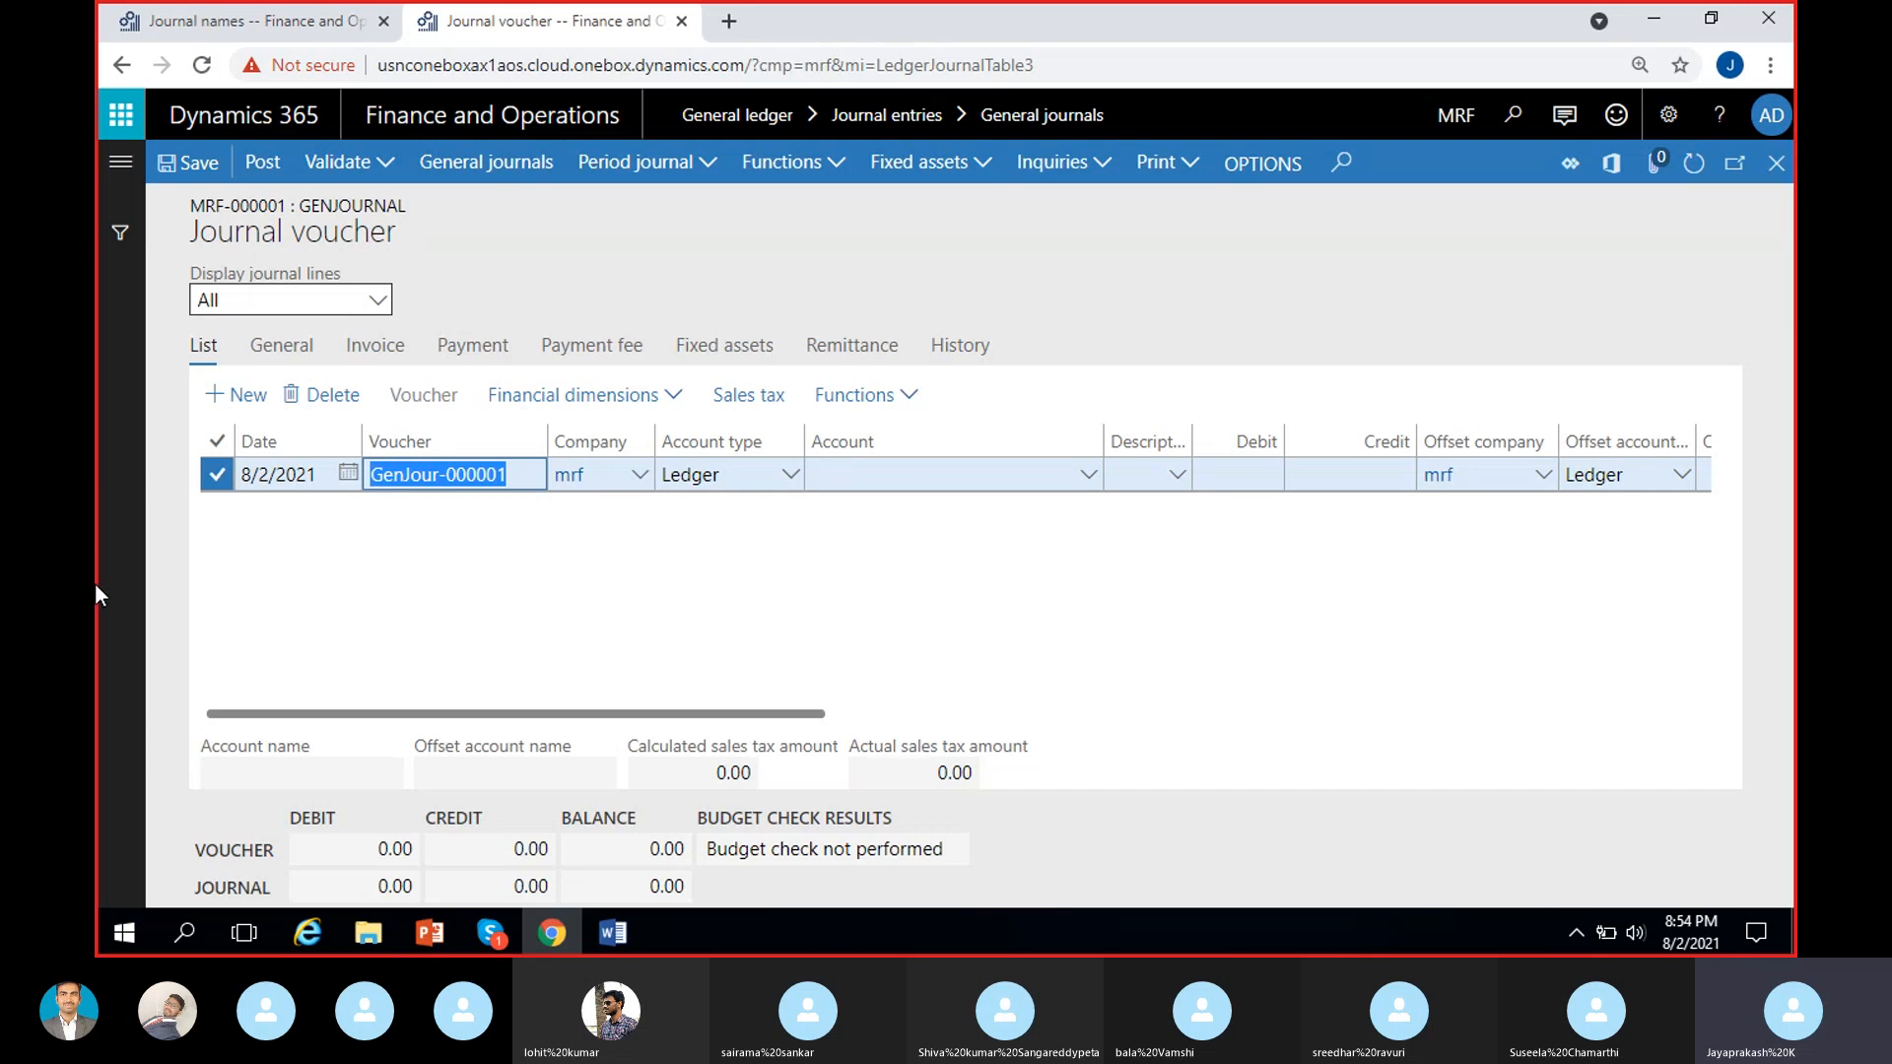
pyautogui.click(512, 558)
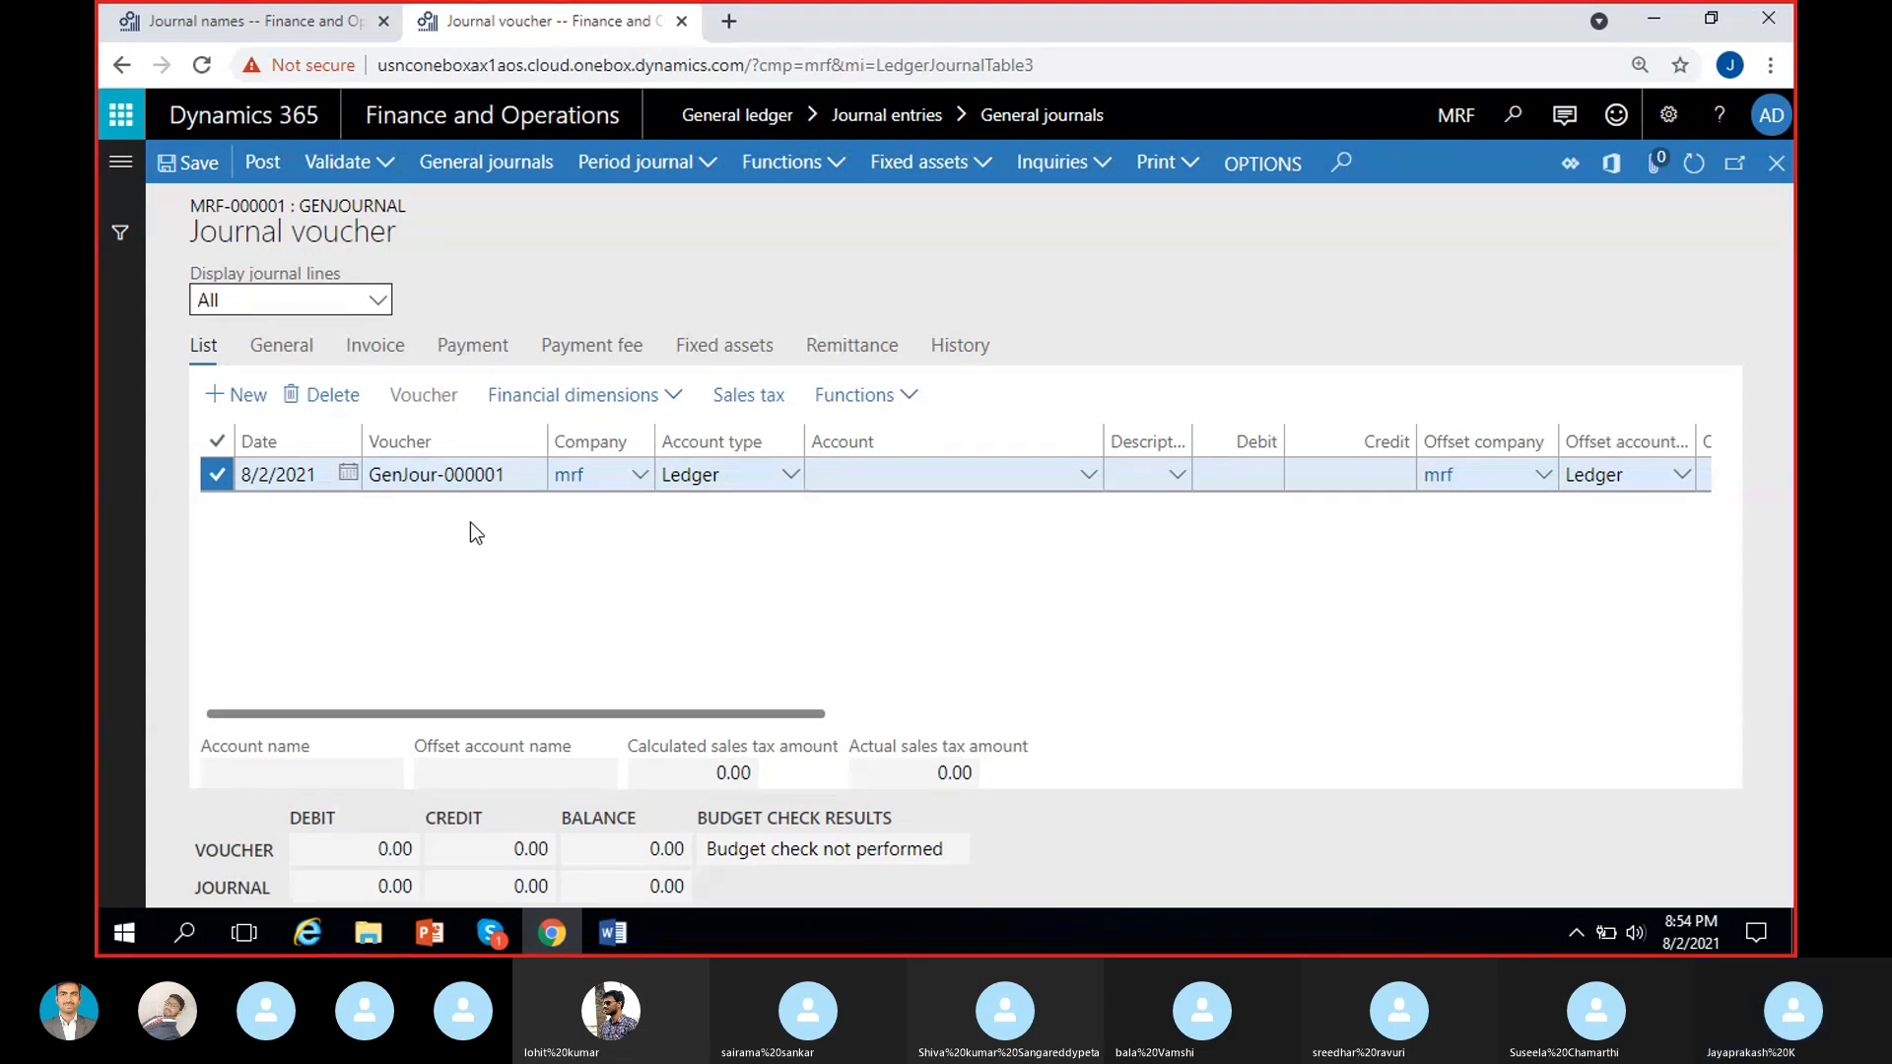
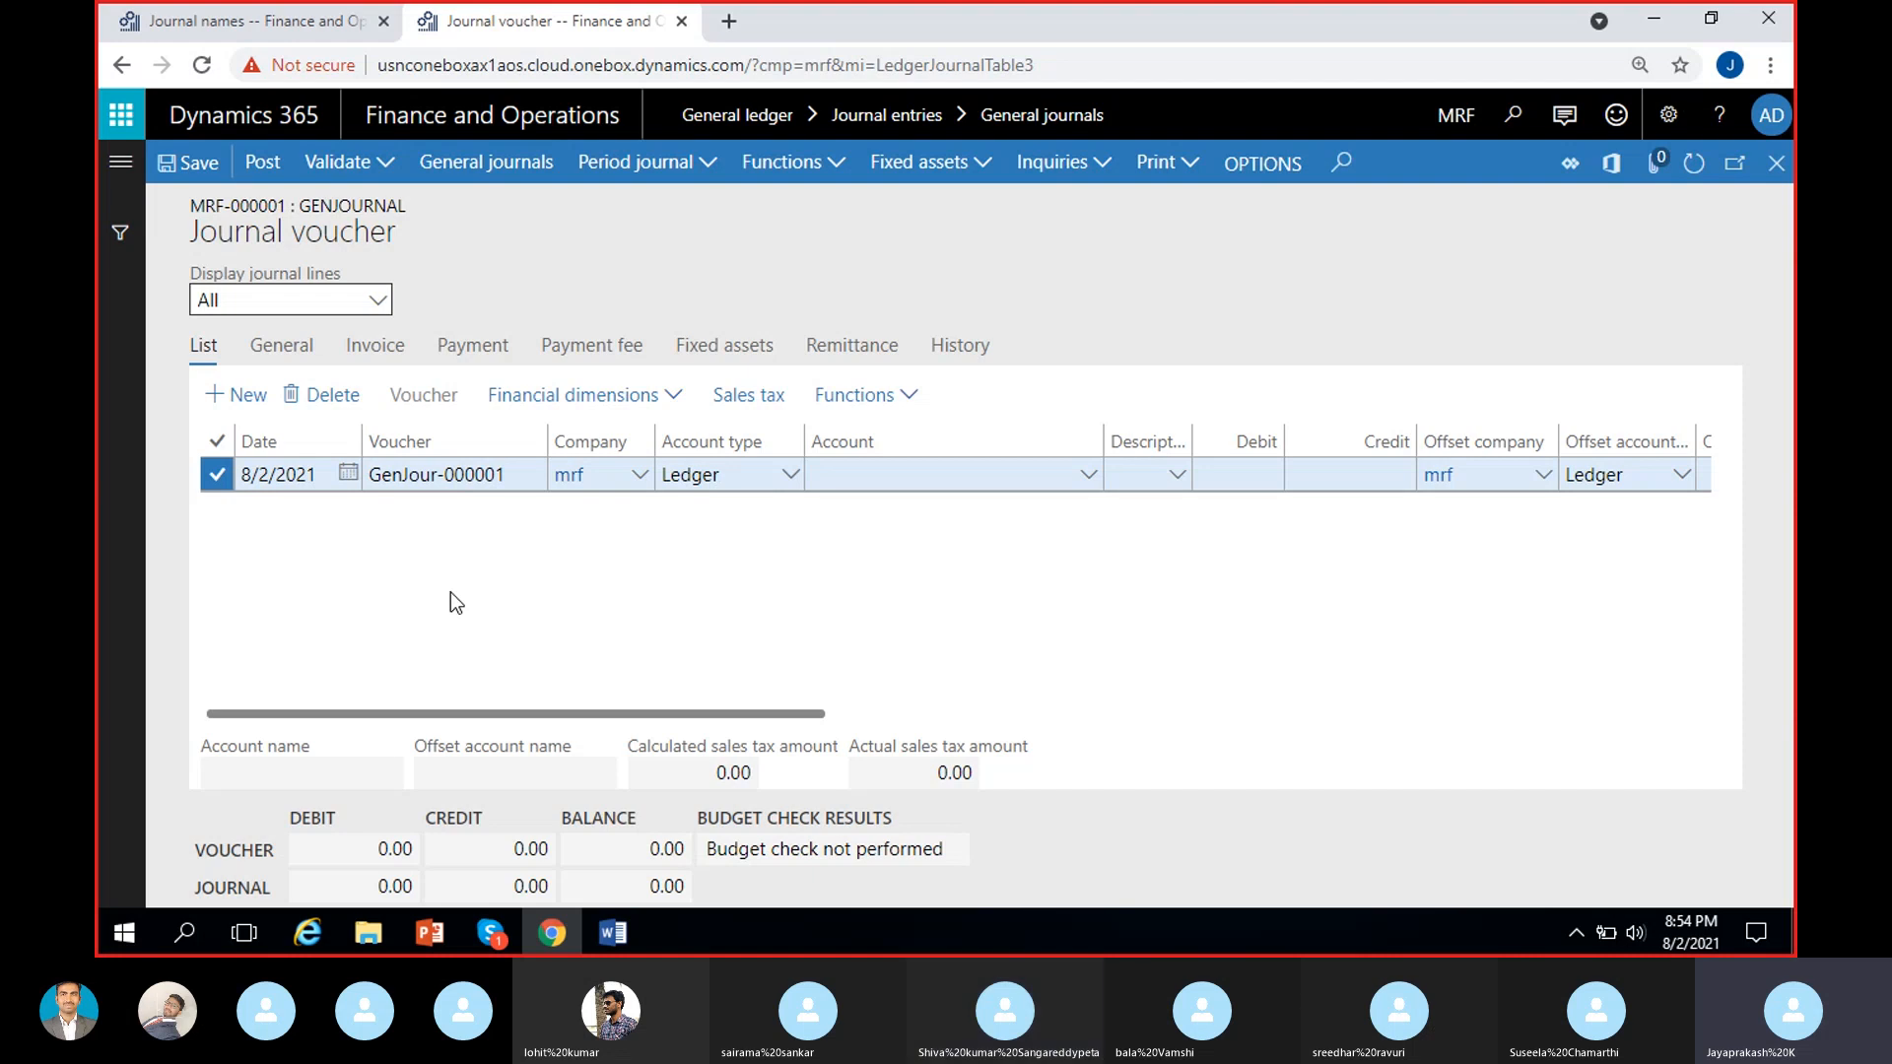
# Set the journal line's account to Rent exepense 500000 with location 103 Mumbai and department 200 Finance, leaving the cost center blank.
pyautogui.click(858, 477)
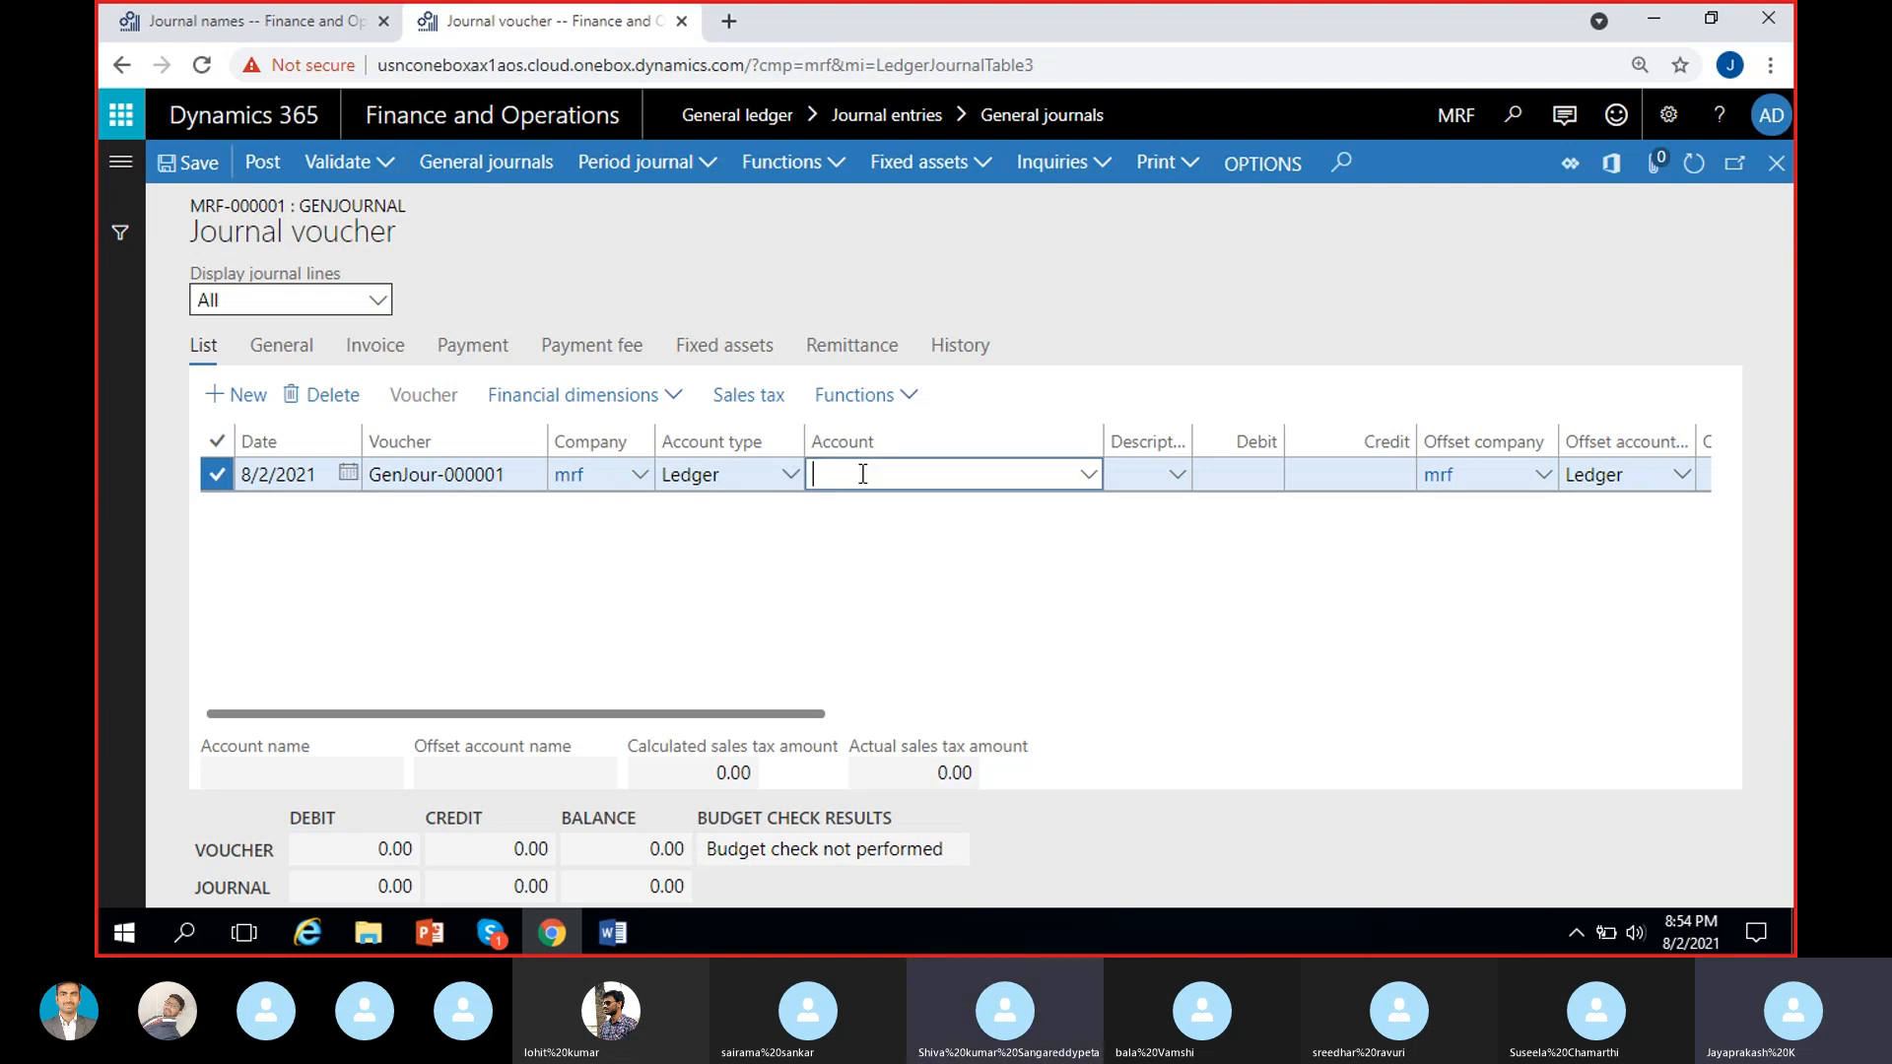
pyautogui.click(1089, 479)
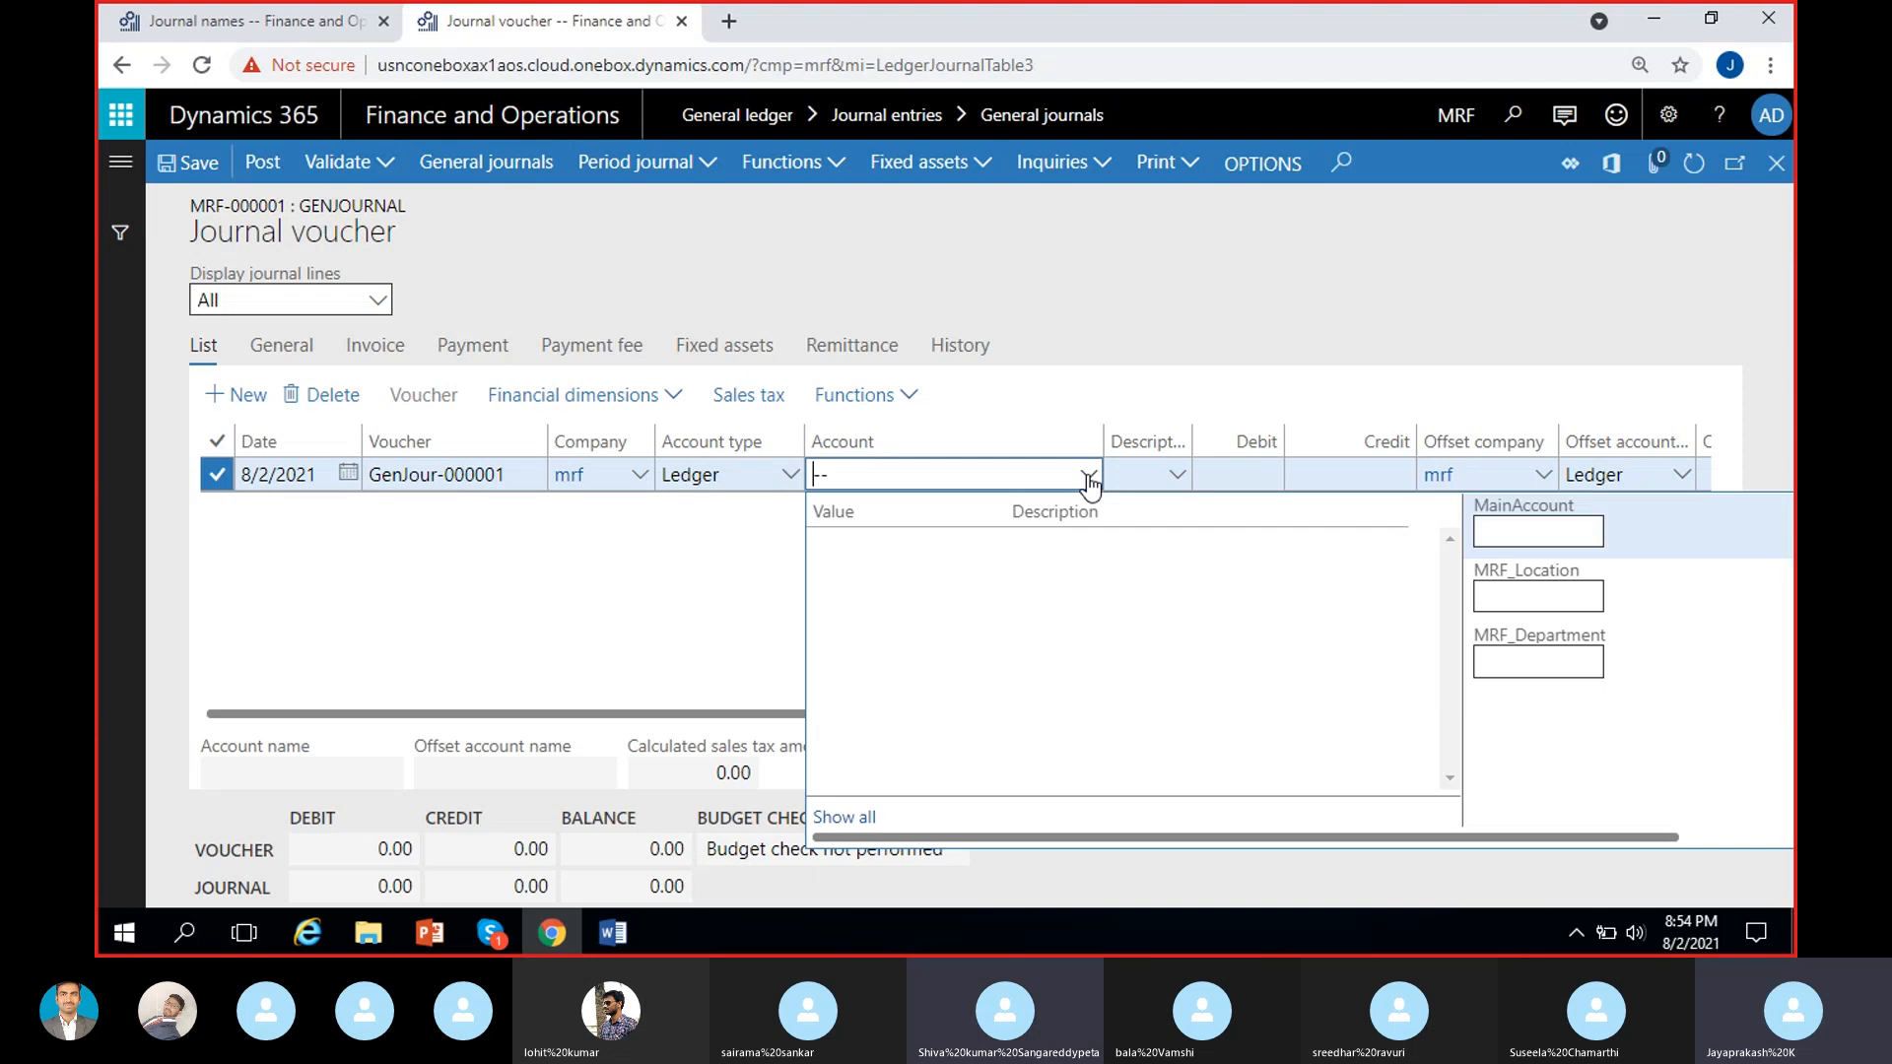
pyautogui.write('rent')
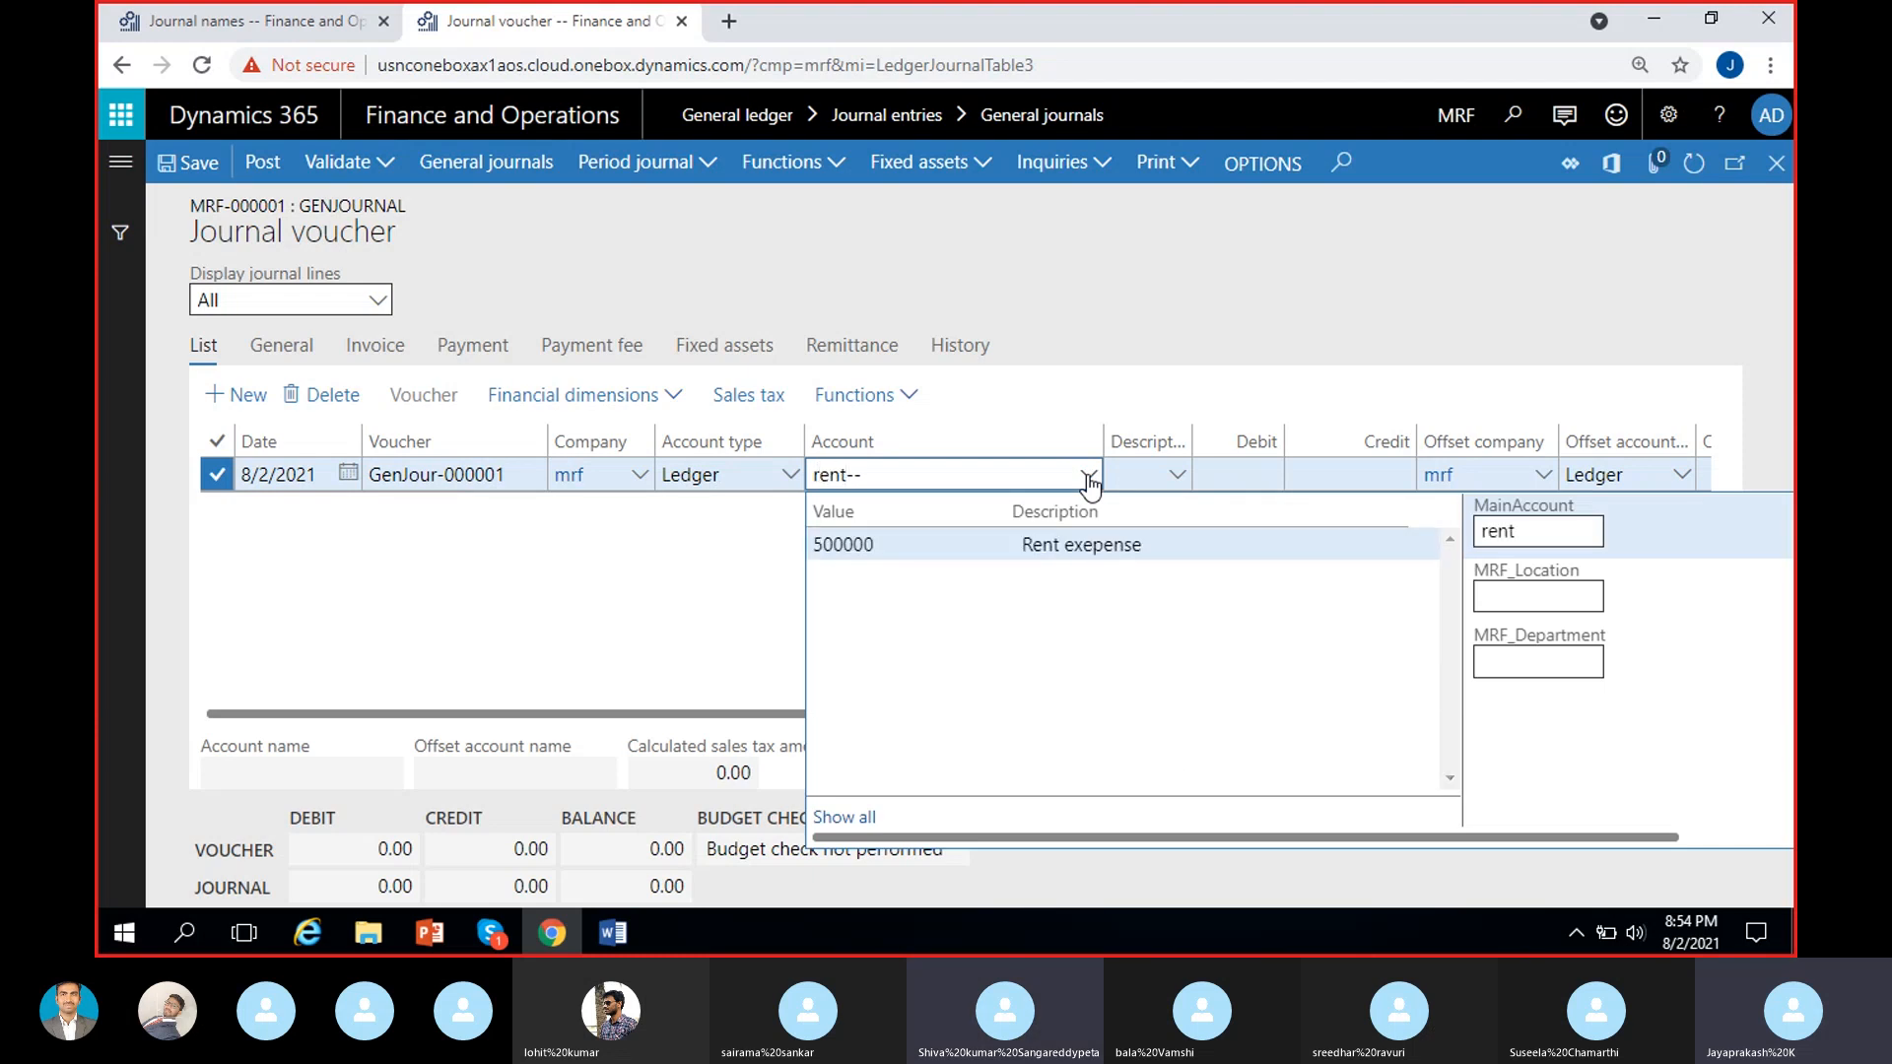
pyautogui.click(1095, 543)
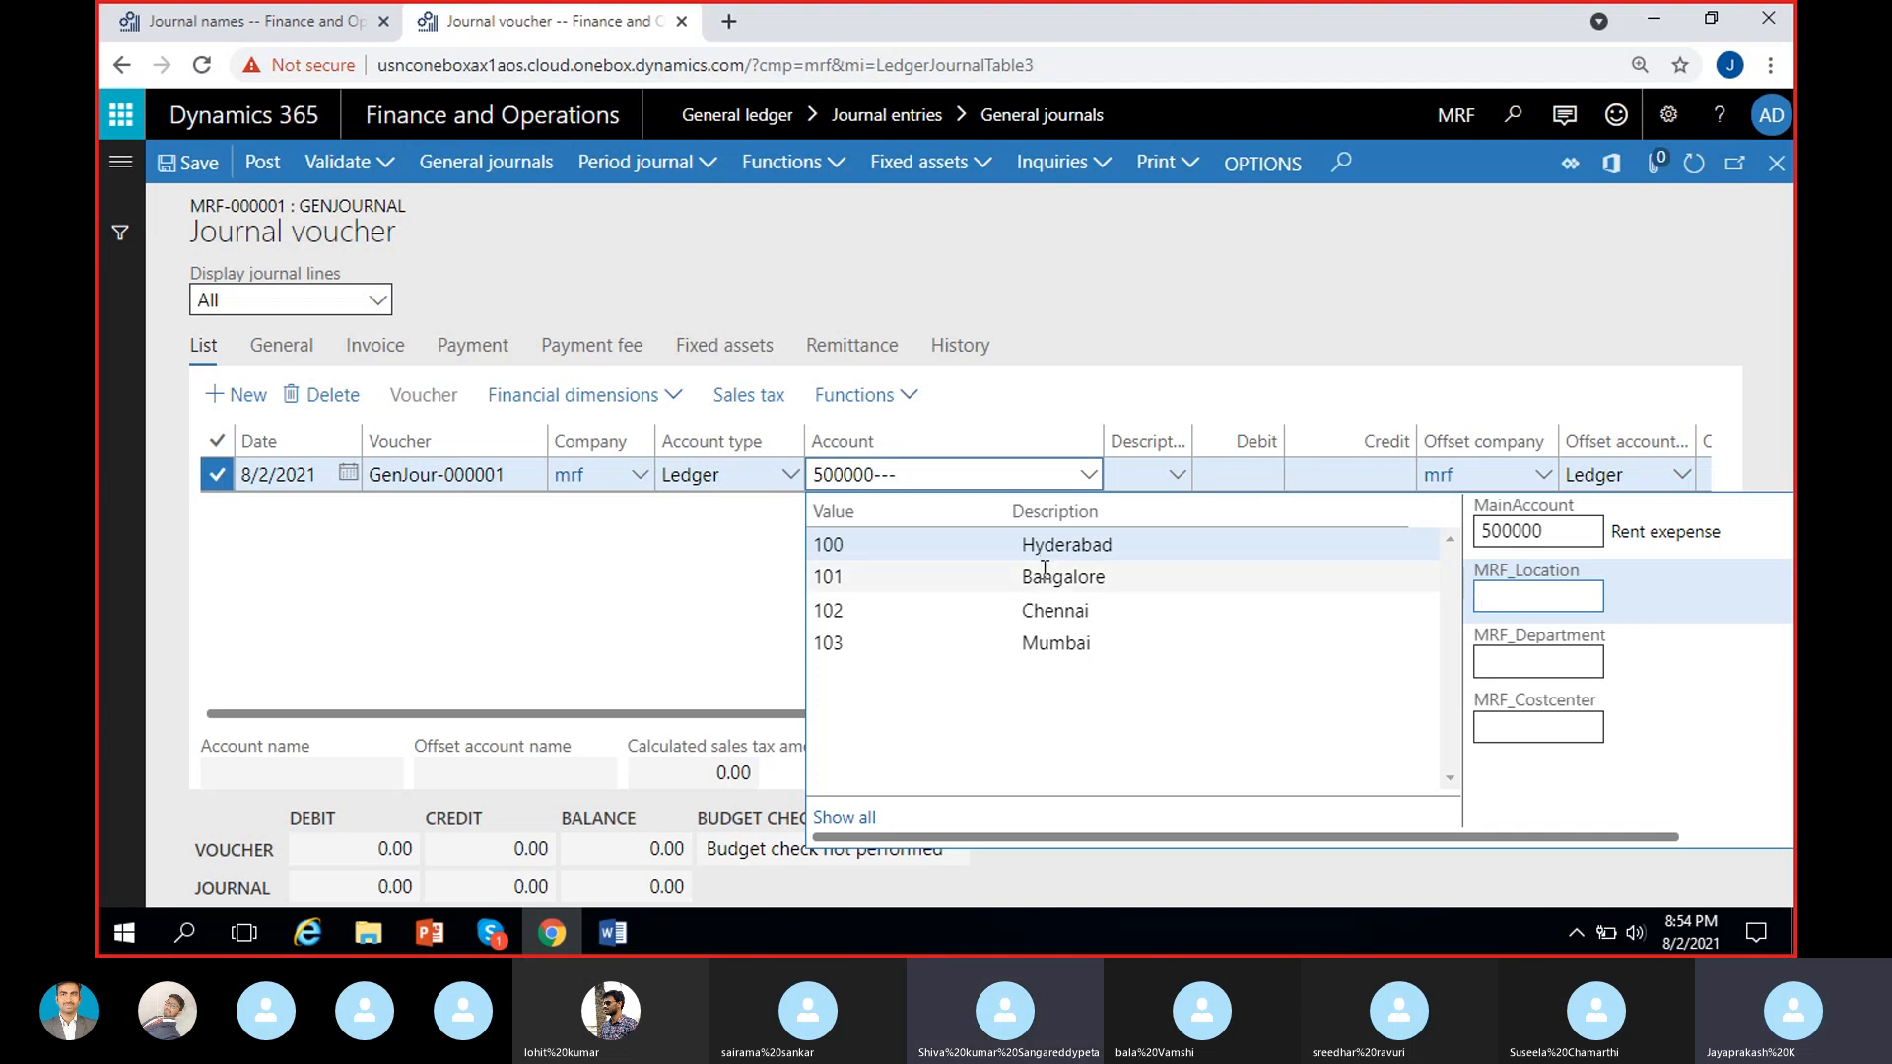
pyautogui.click(1041, 639)
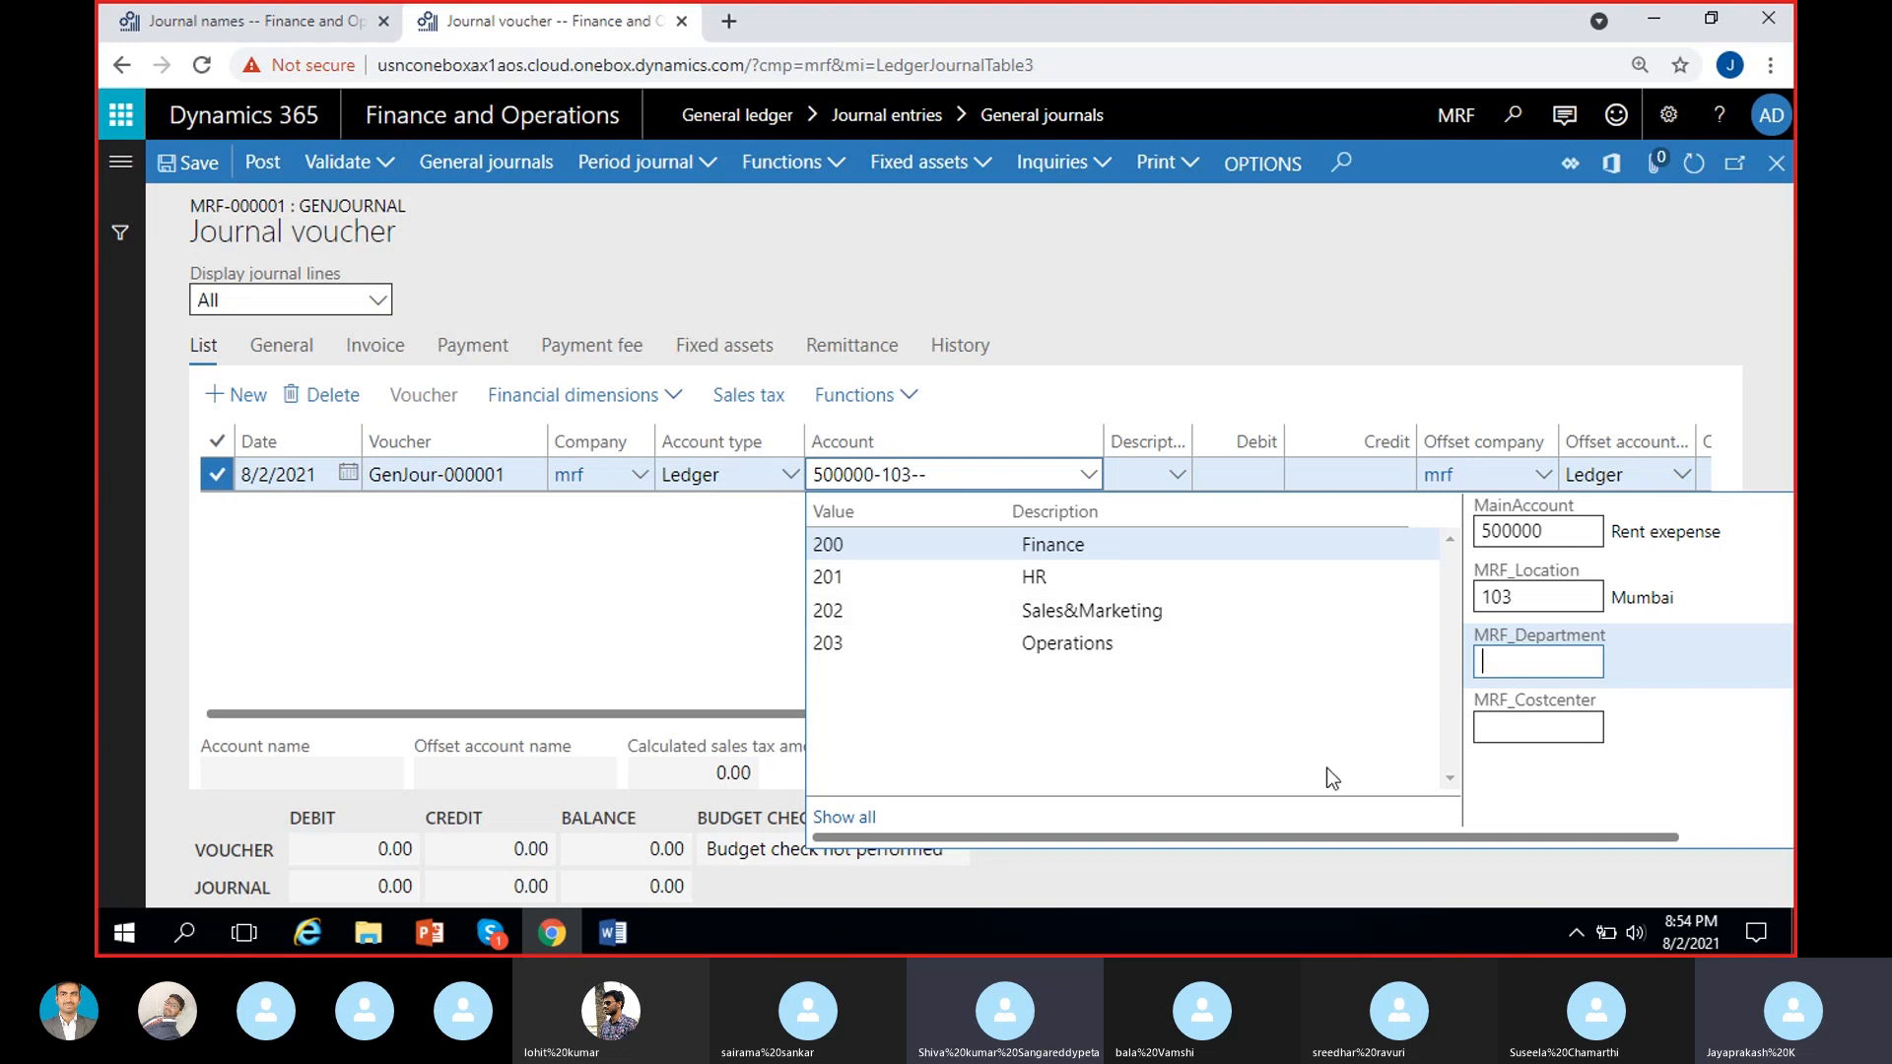
pyautogui.click(1140, 545)
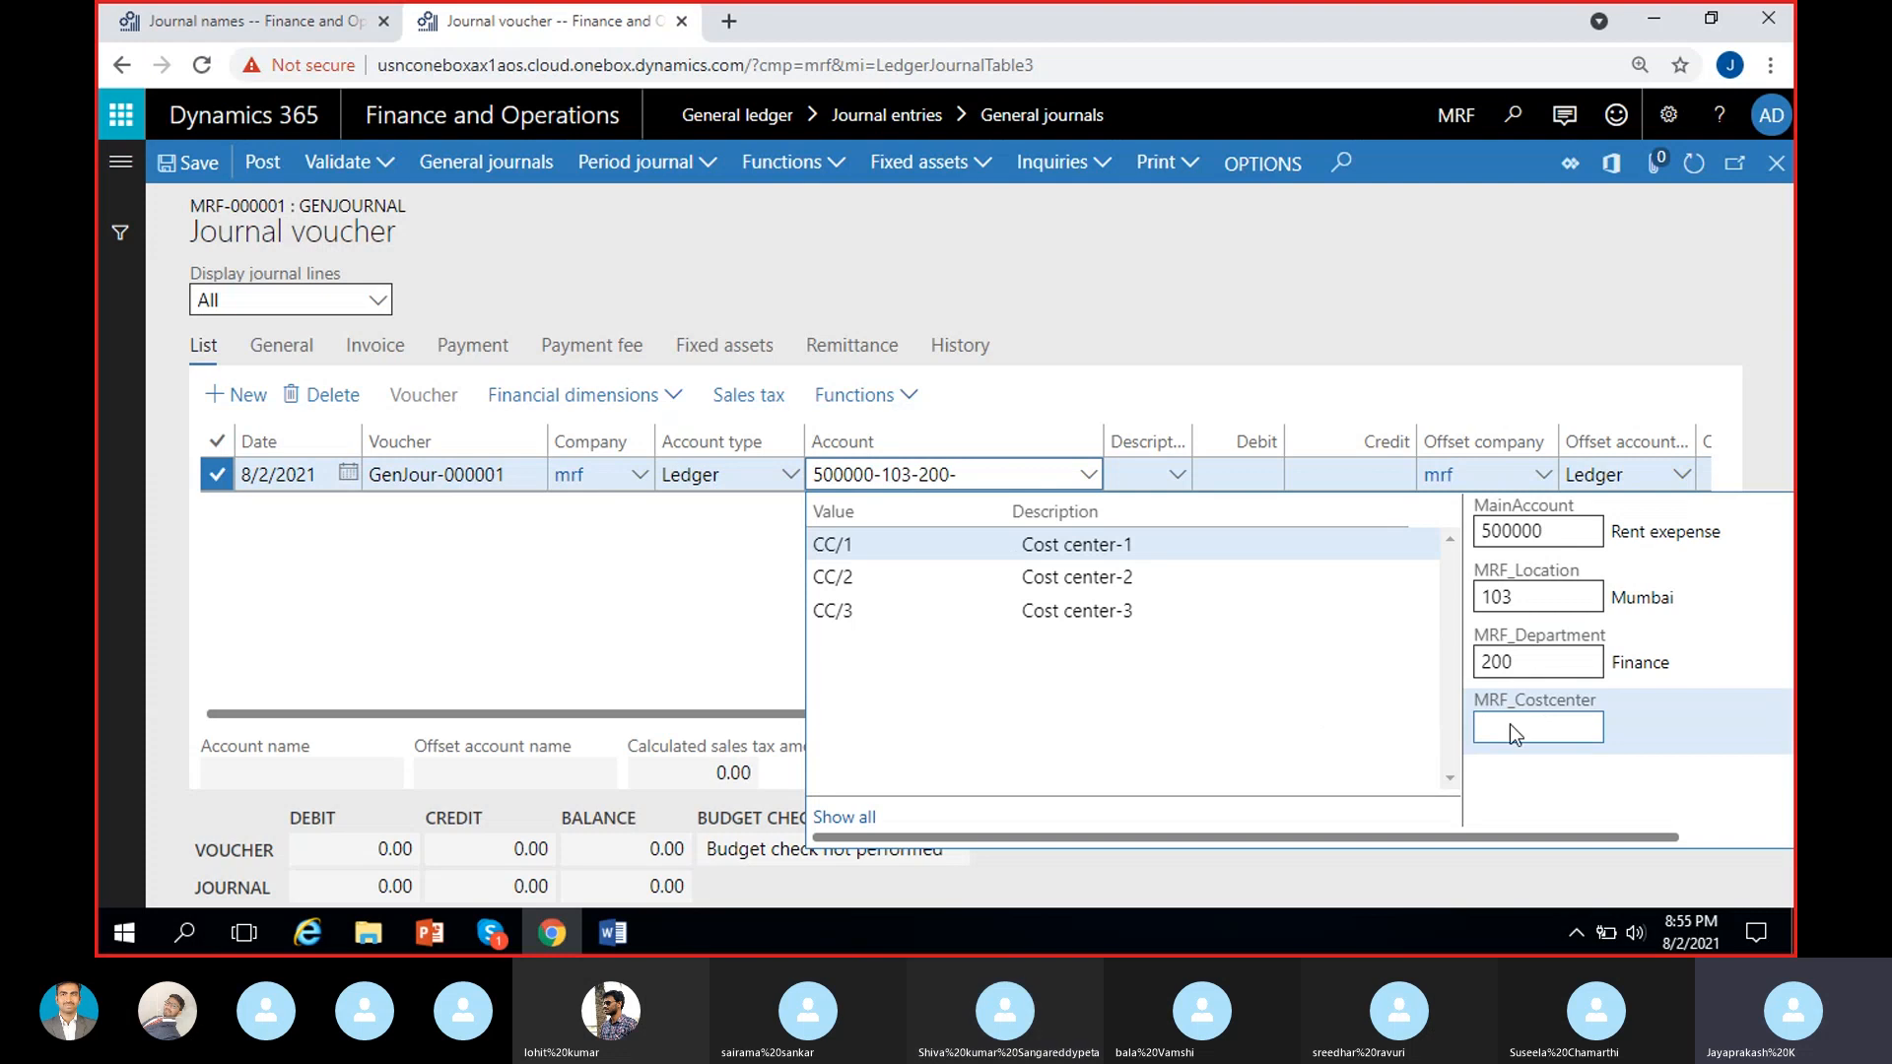
pyautogui.click(724, 648)
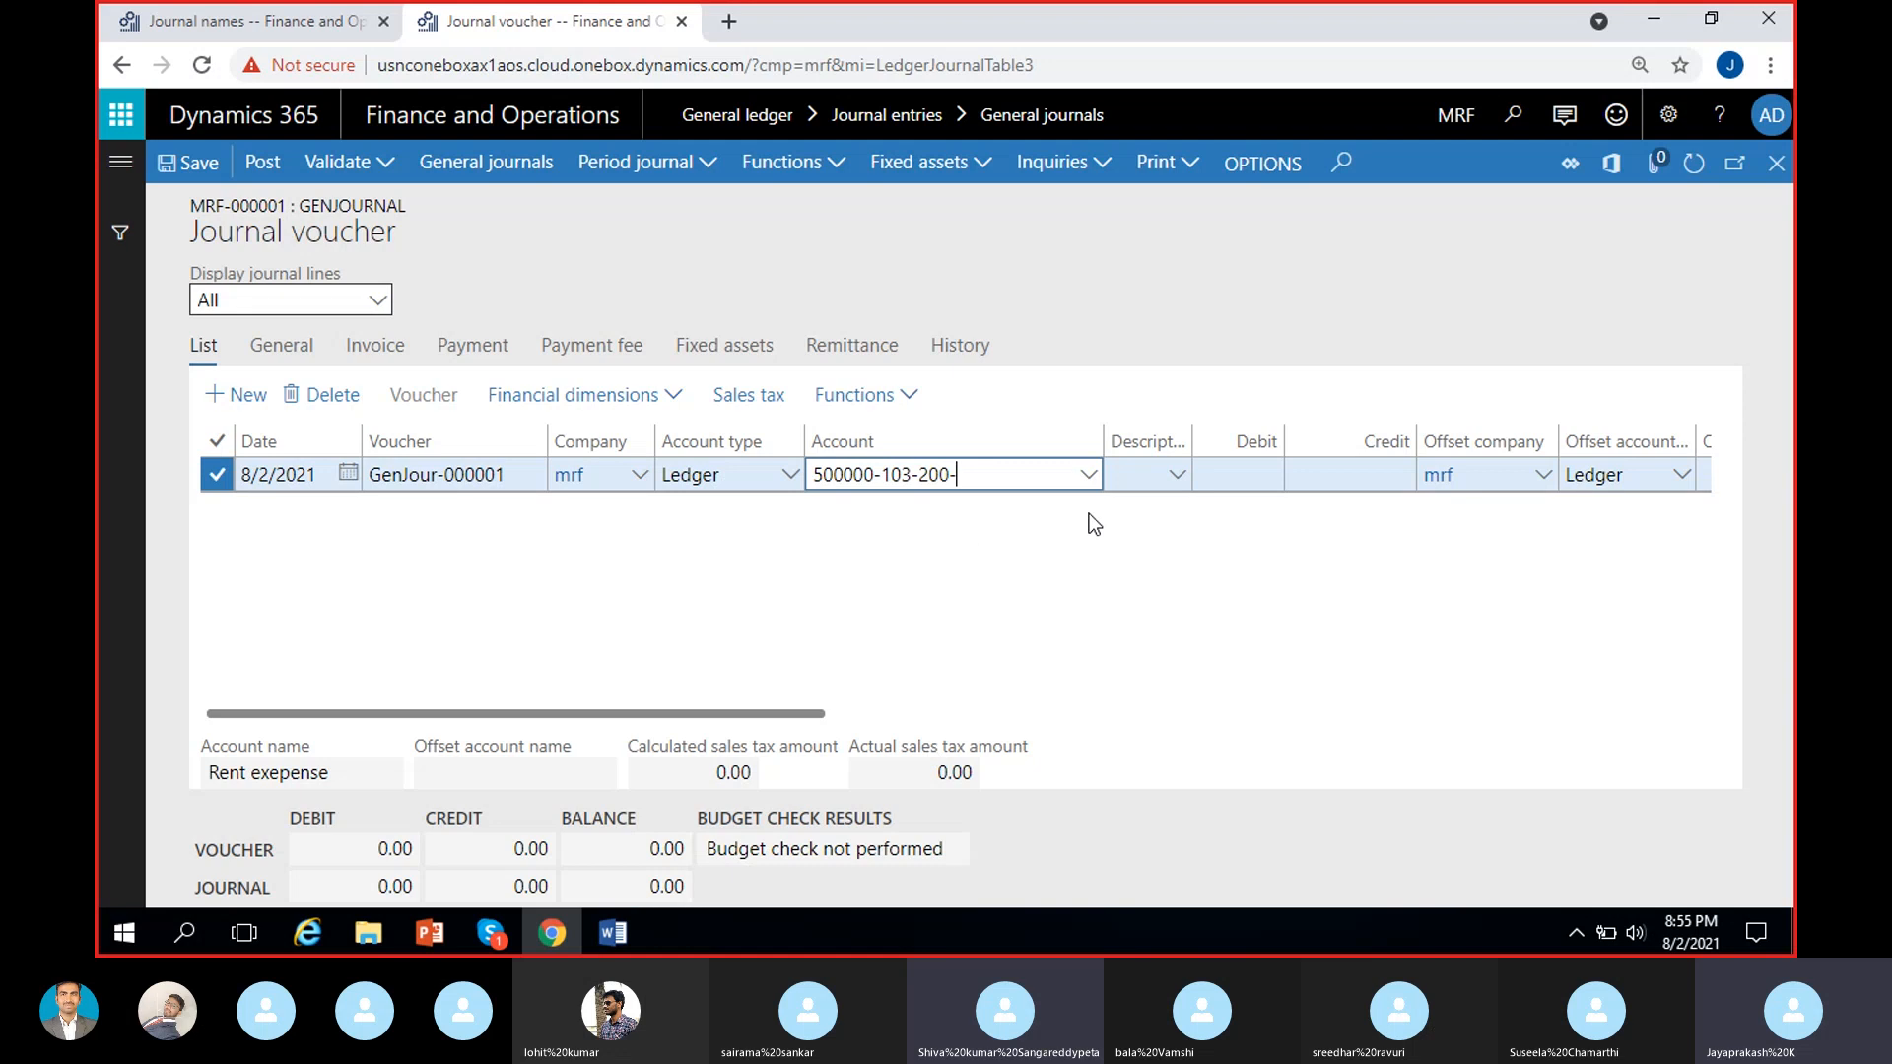
# Examine the main account, location, department and cost center segments of the journal line's account.
pyautogui.click(1088, 477)
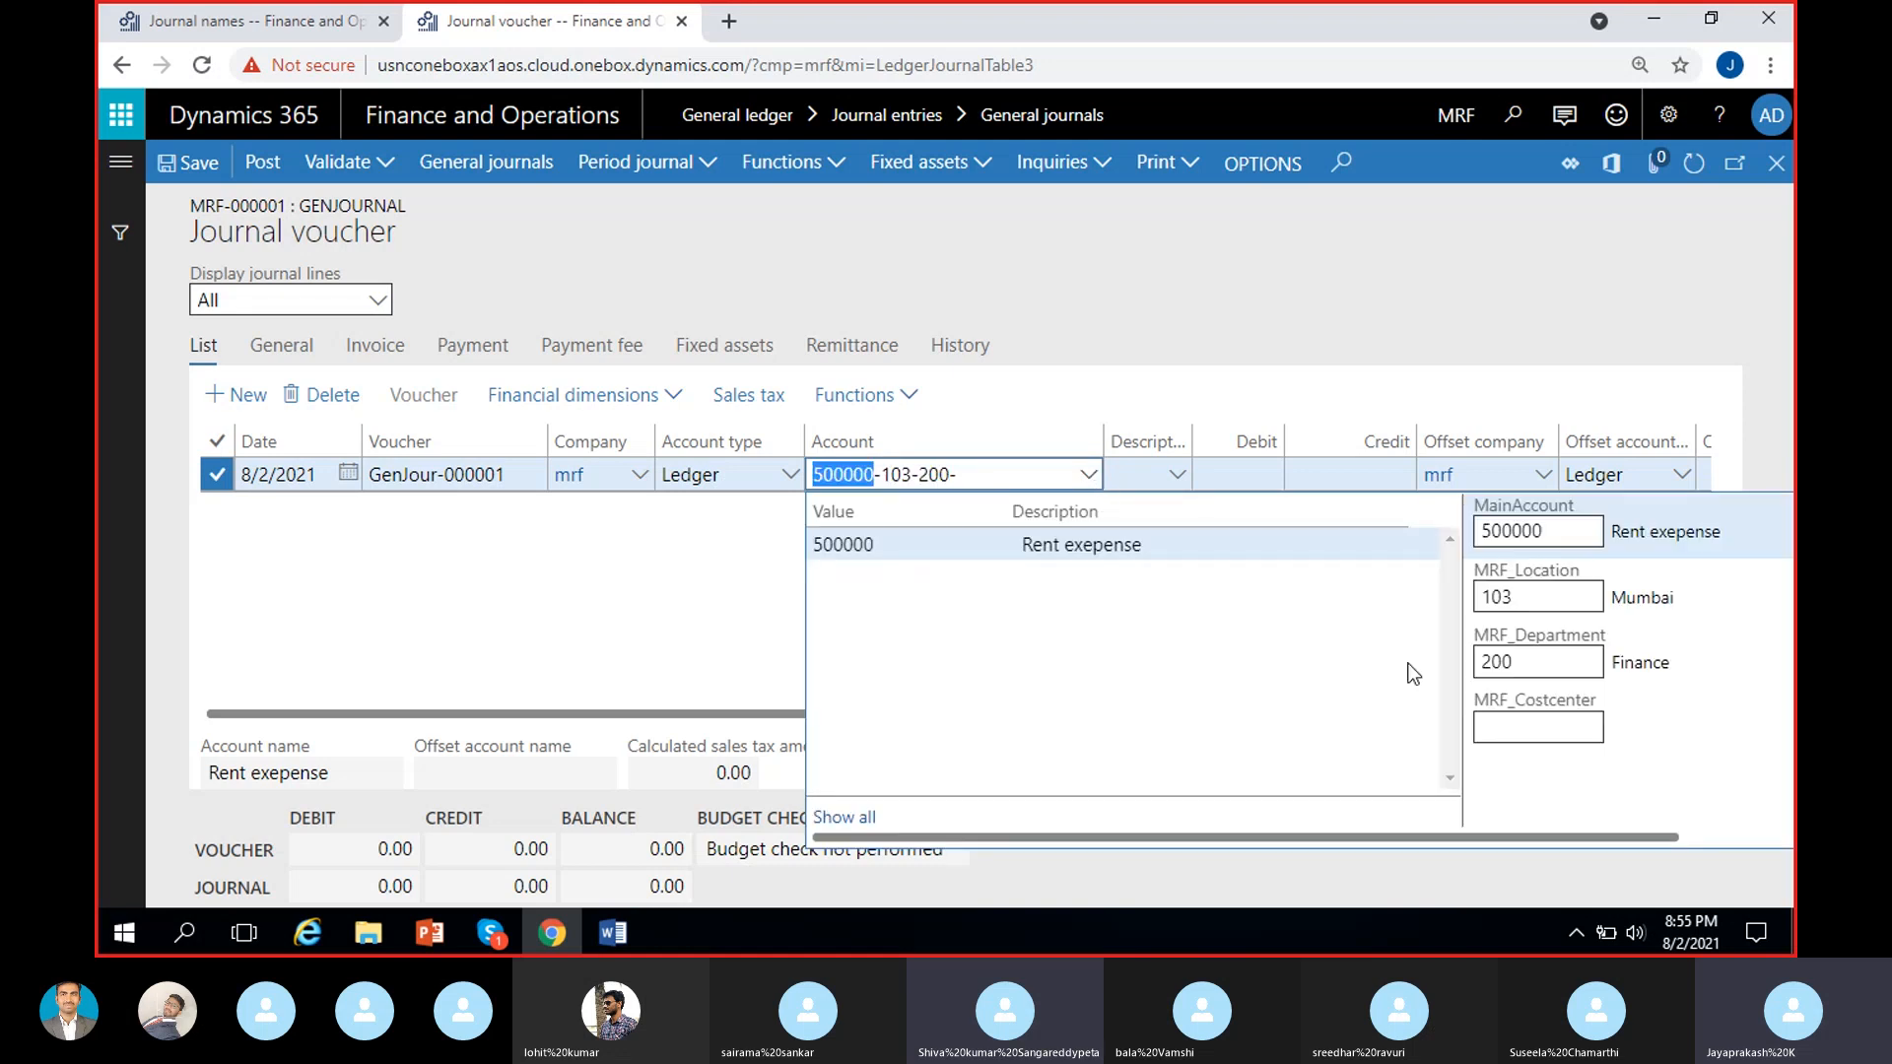
pyautogui.click(1549, 597)
pyautogui.click(1549, 654)
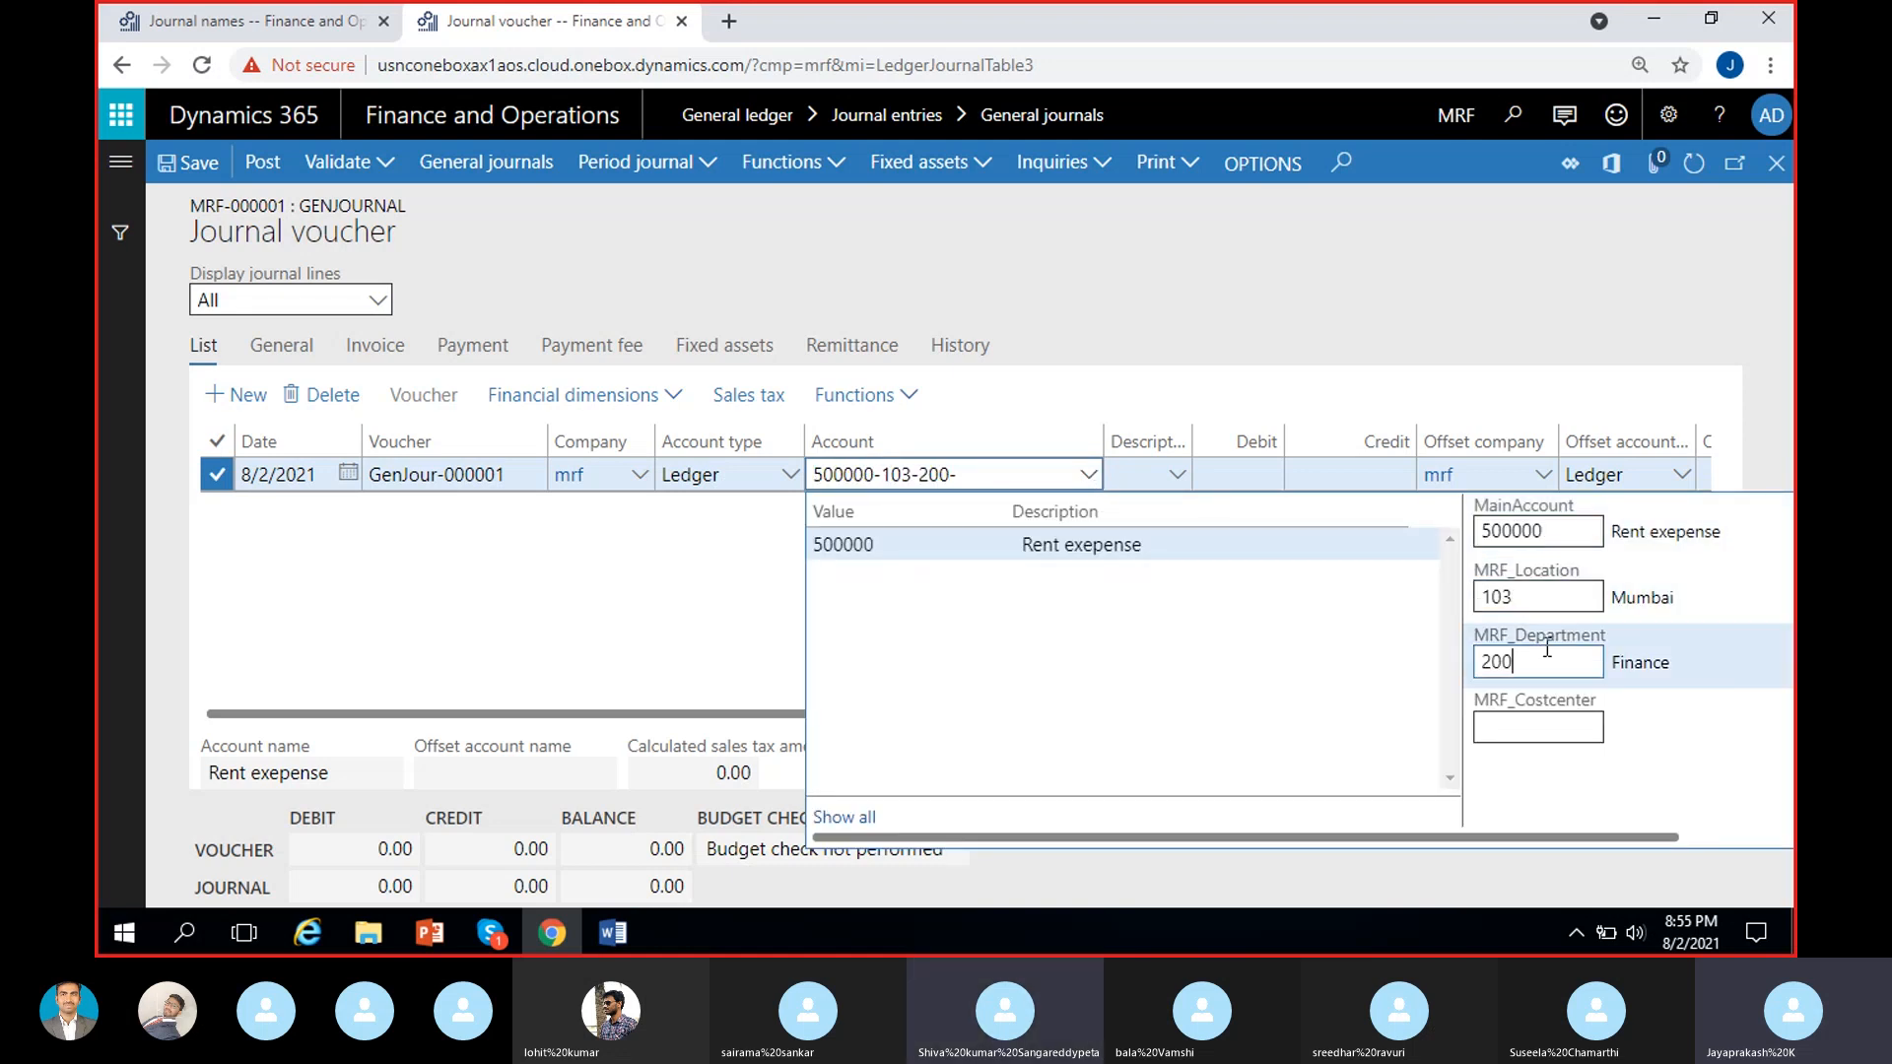
pyautogui.click(672, 603)
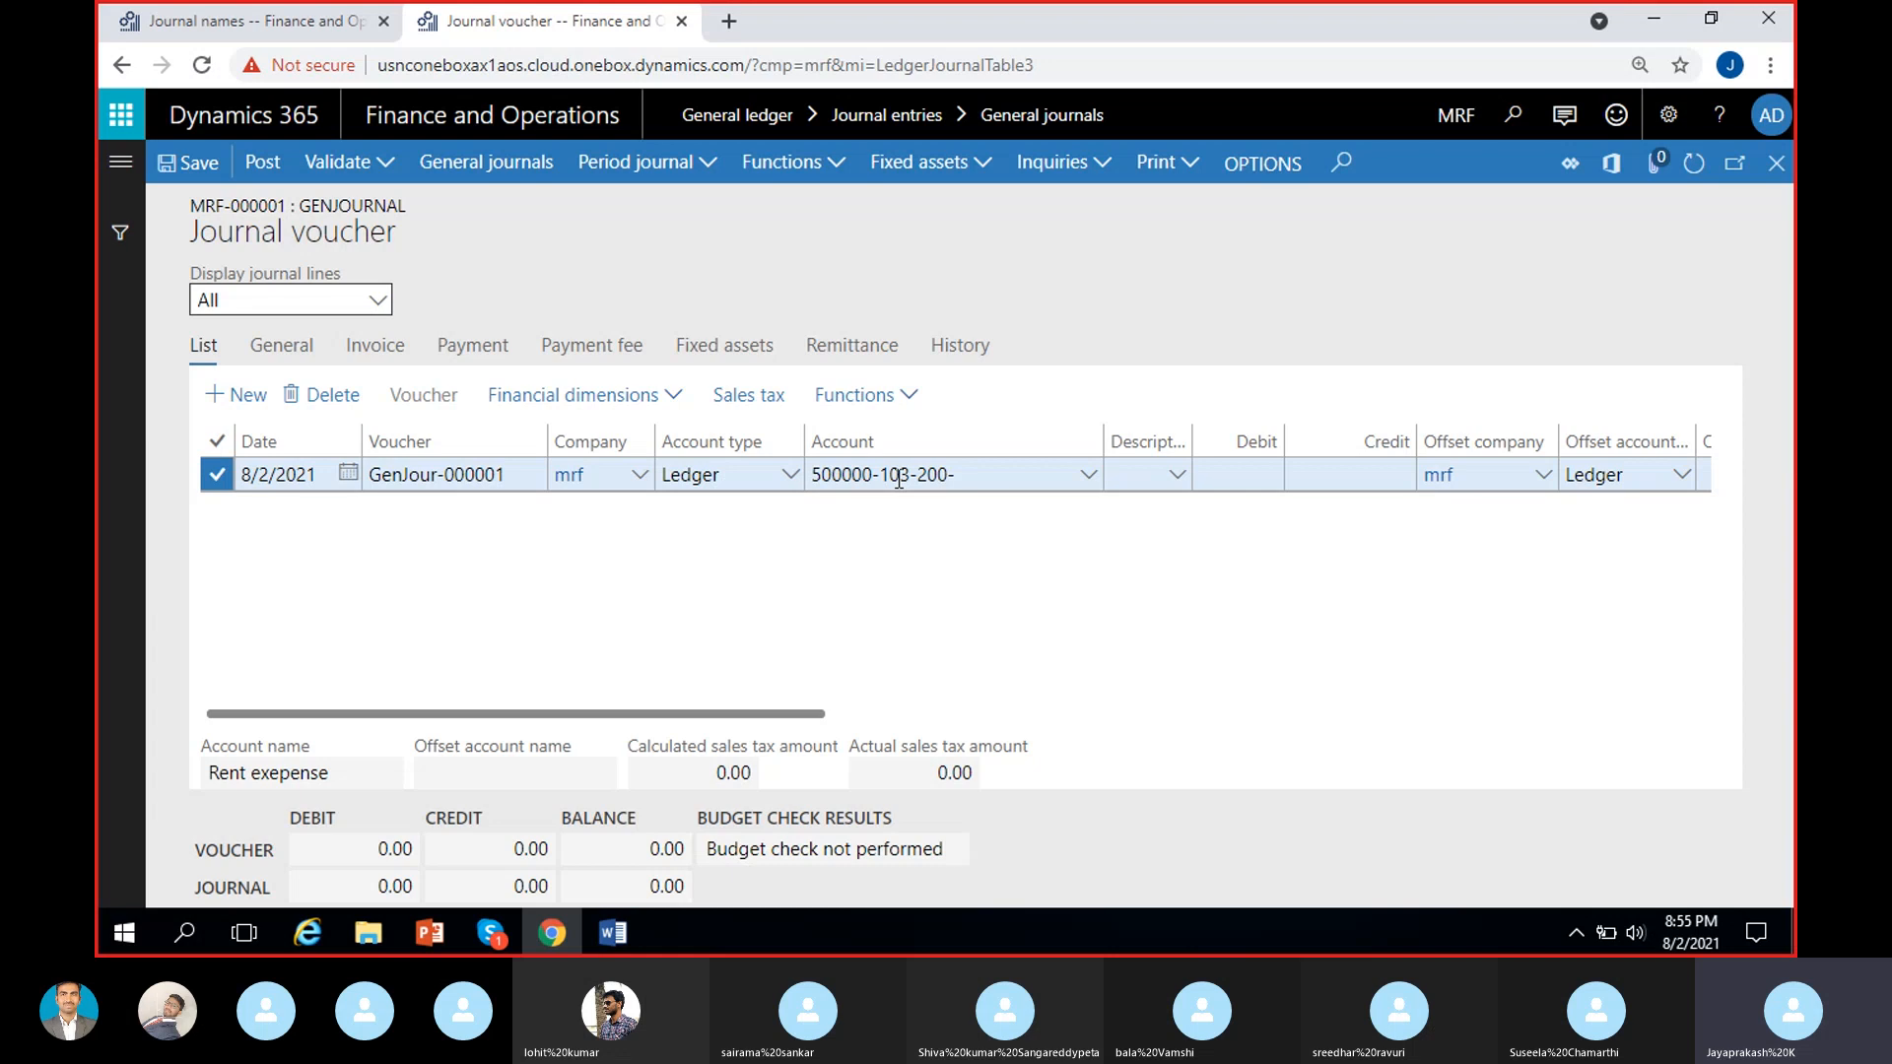
pyautogui.moveTo(912, 478)
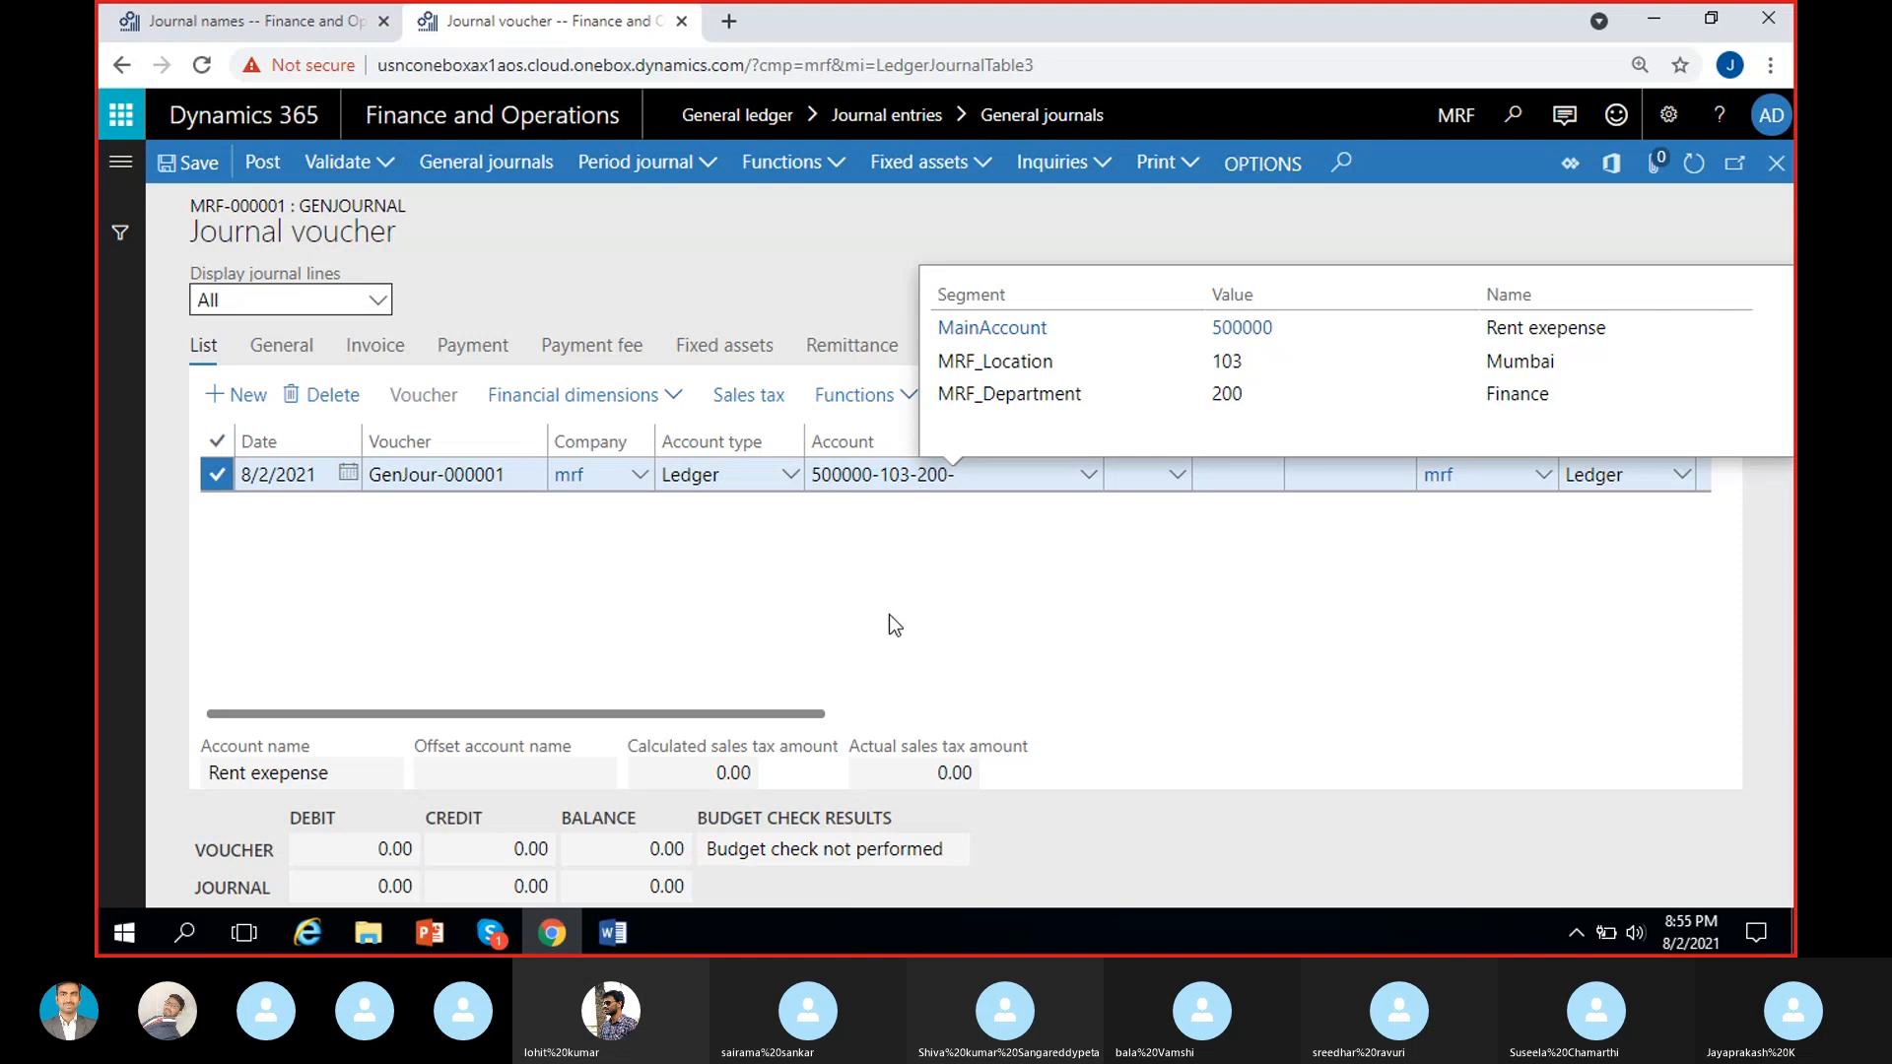
# Enter a debit of 1,000.00 on the rent expense line.
pyautogui.click(1240, 477)
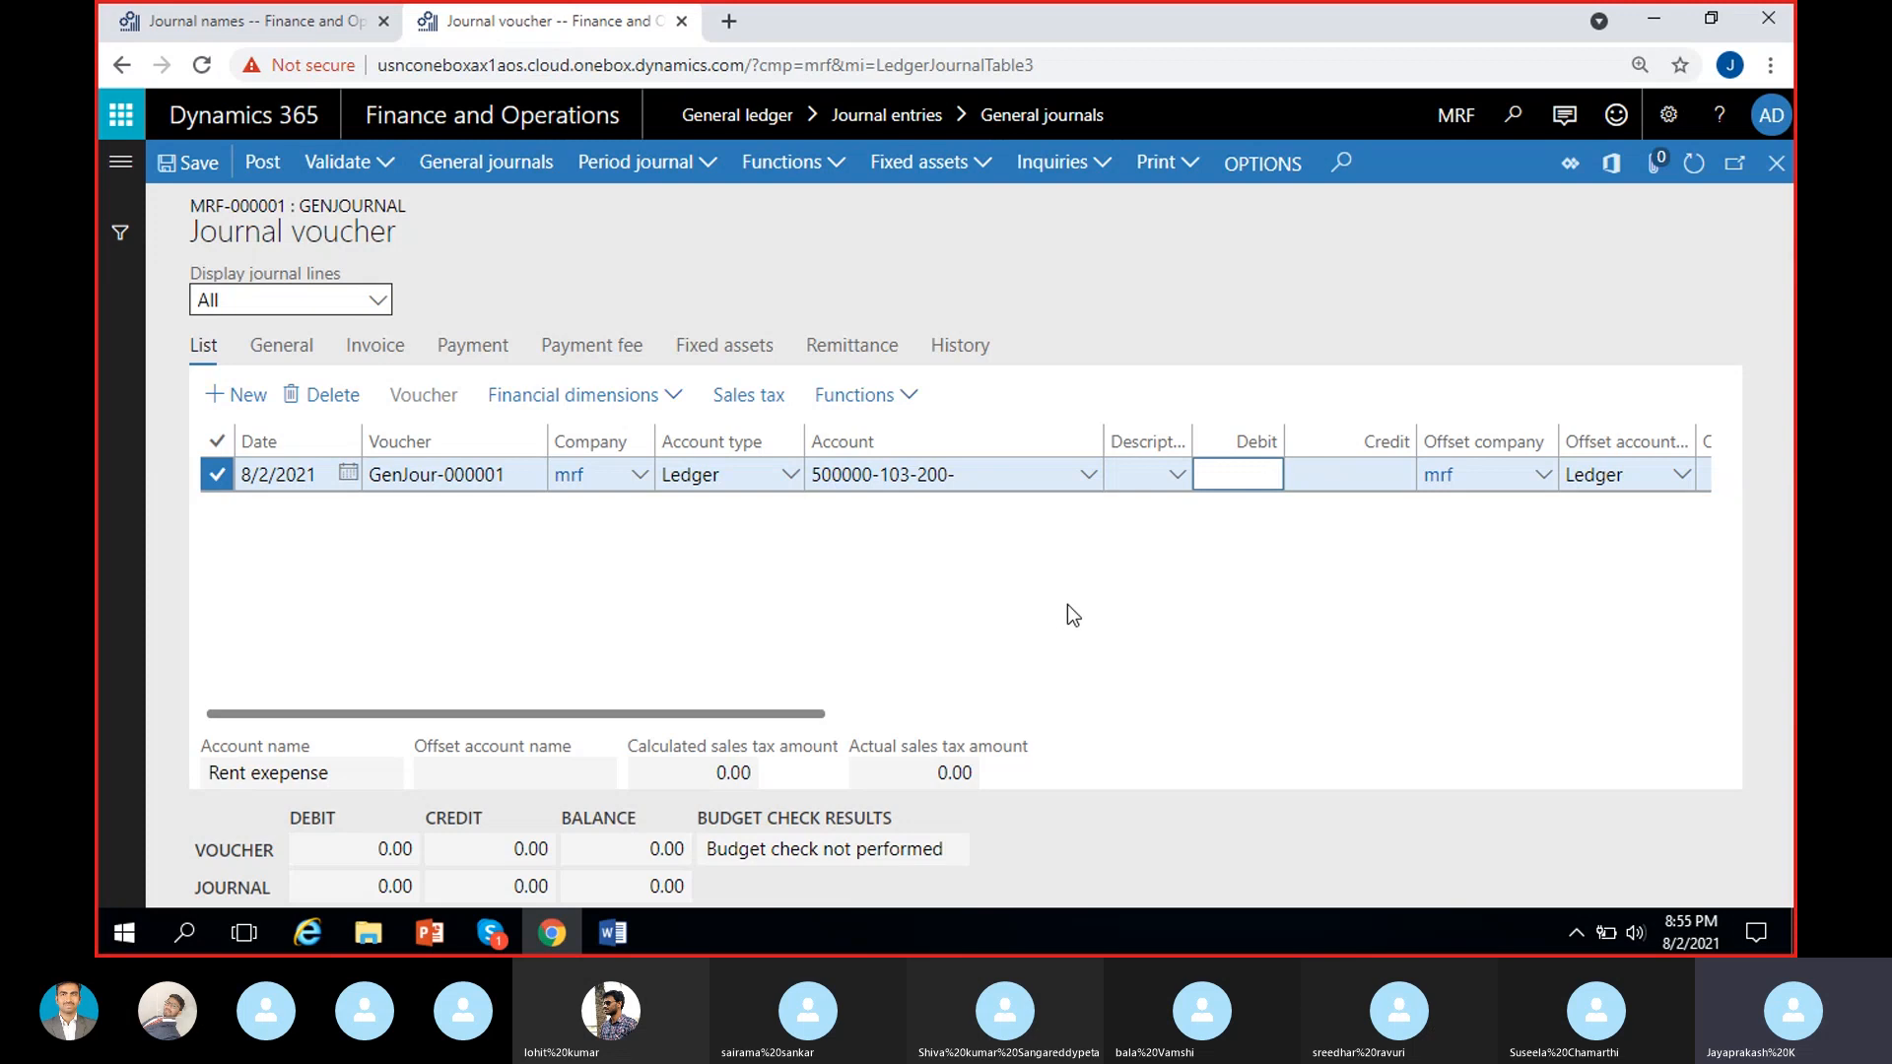
pyautogui.write('1000')
pyautogui.hscroll(2, 1203, 598)
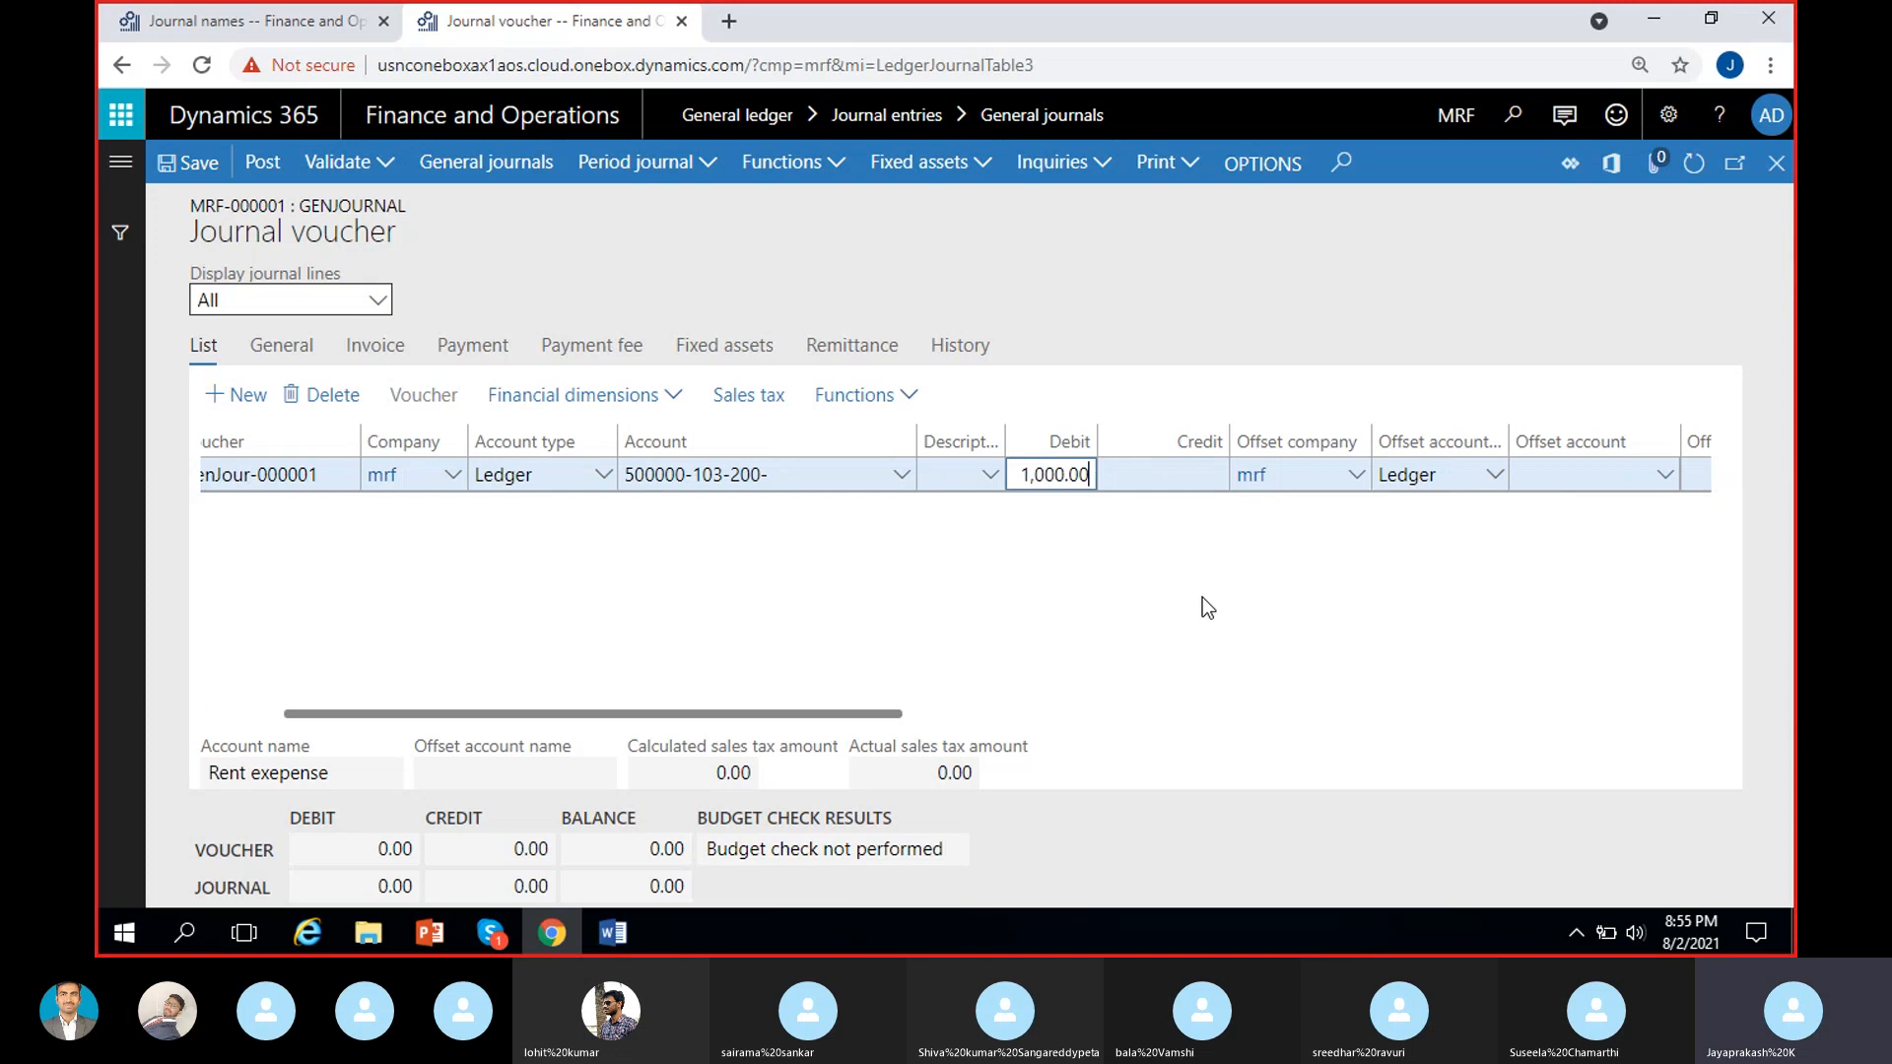
# Describe the line as "Rent payment for Aug- Mumbai" and widen the Description column to show the full text.
pyautogui.moveTo(1012, 432); pyautogui.dragTo(1112, 433)
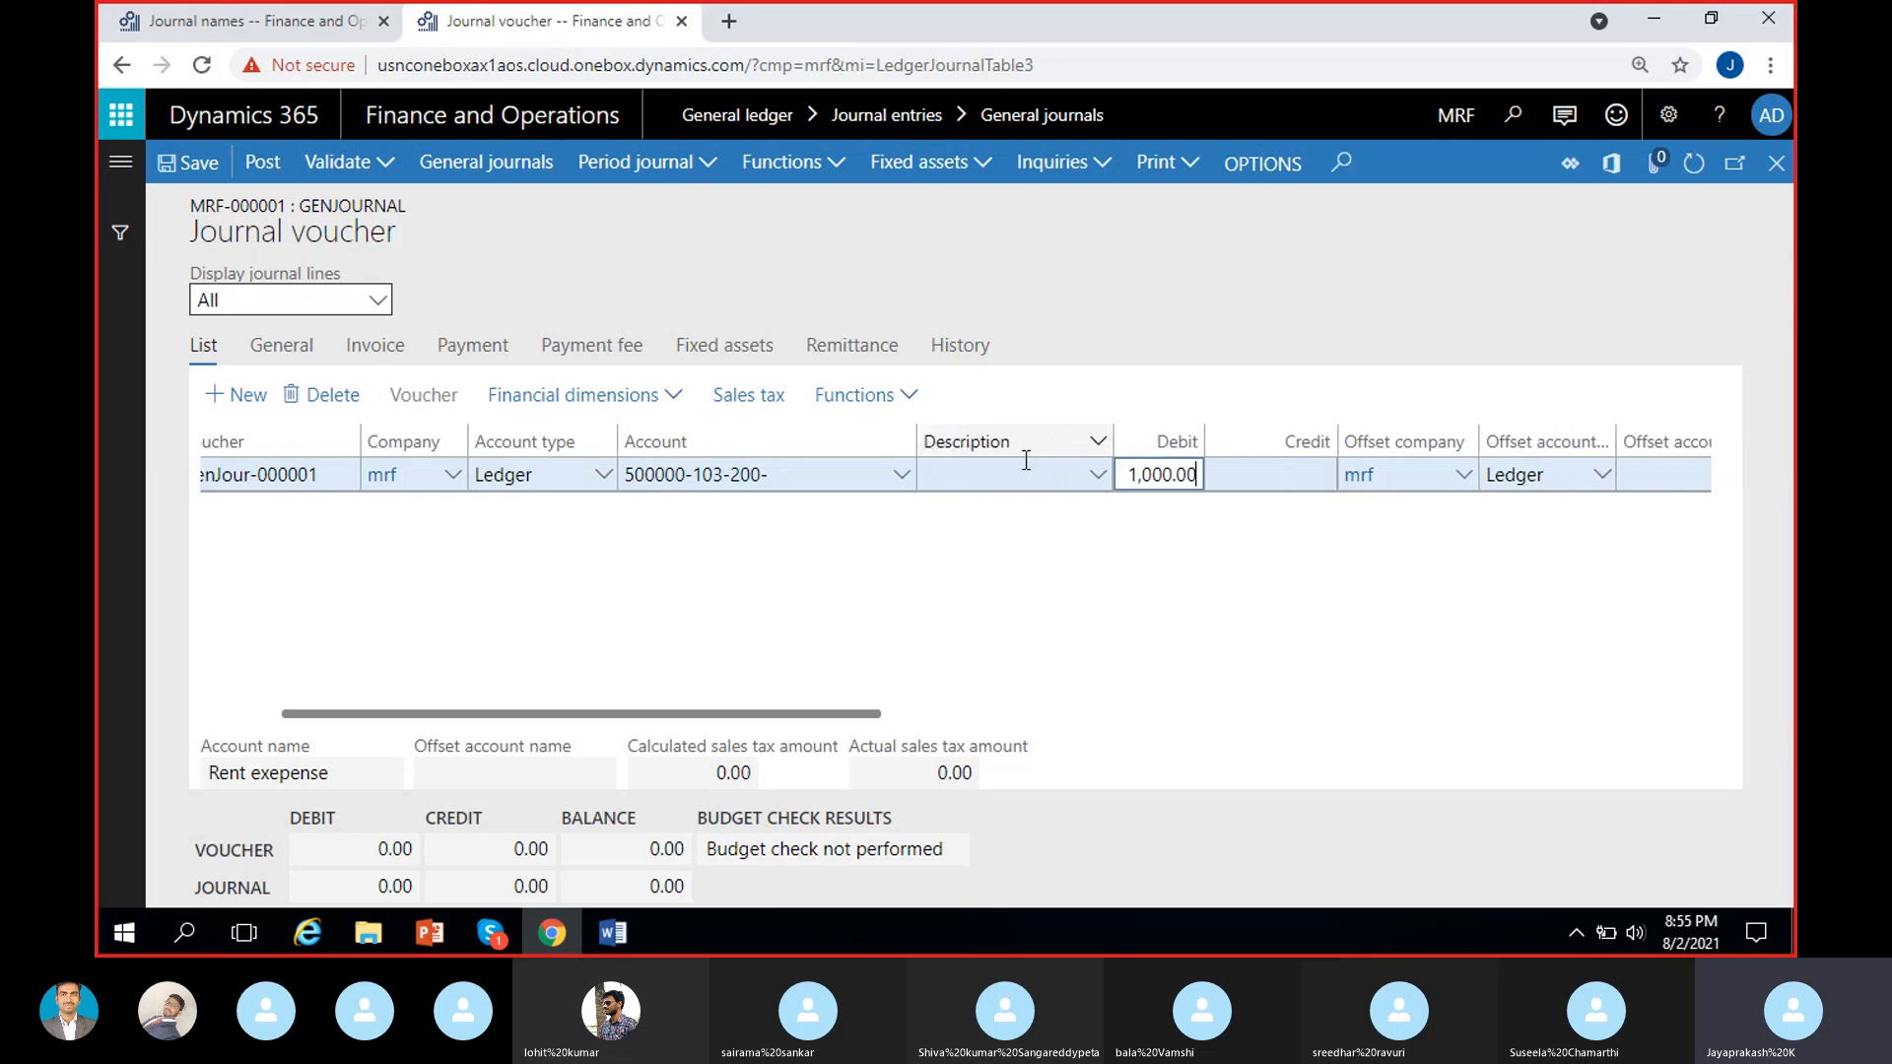
pyautogui.click(1015, 474)
pyautogui.write('Payi')
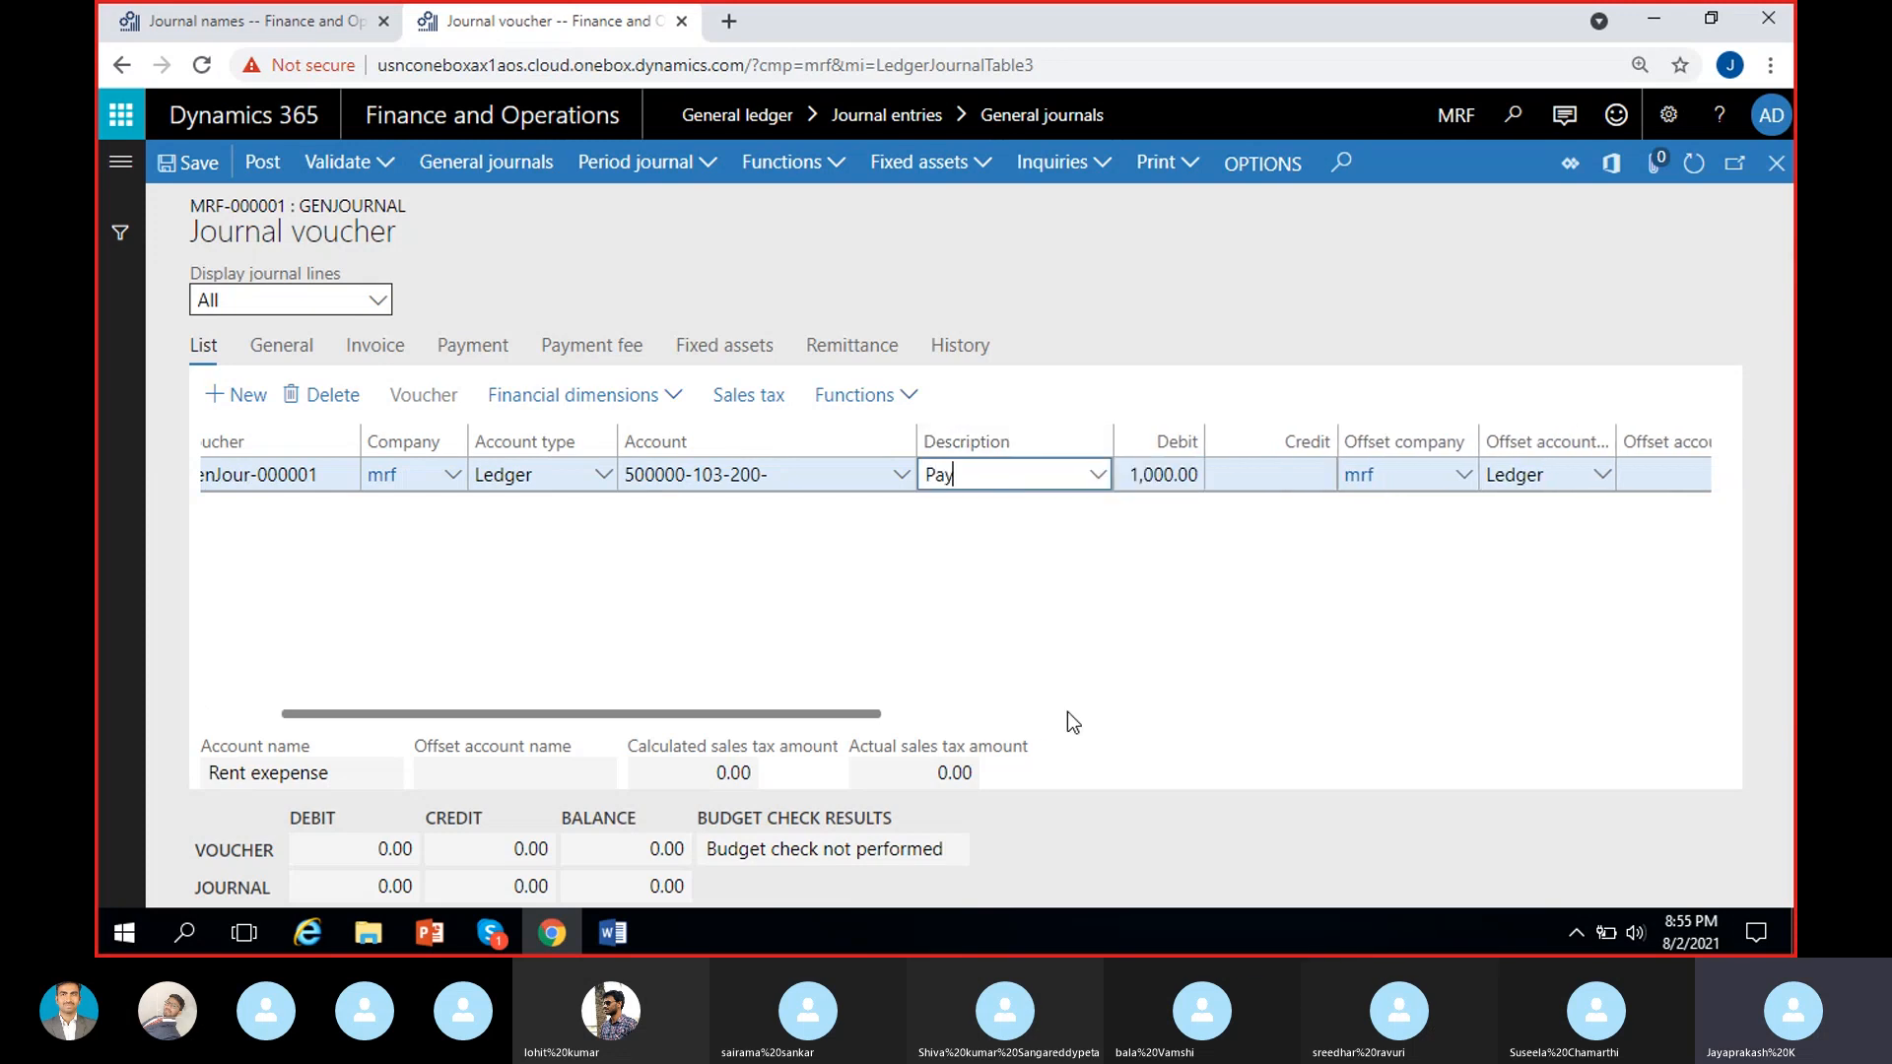
pyautogui.press('BackSpace')
pyautogui.press('BackSpace')
pyautogui.press('BackSpace')
pyautogui.press('BackSpace')
pyautogui.write('Rent pa')
pyautogui.write('yment for ')
pyautogui.write('Aug')
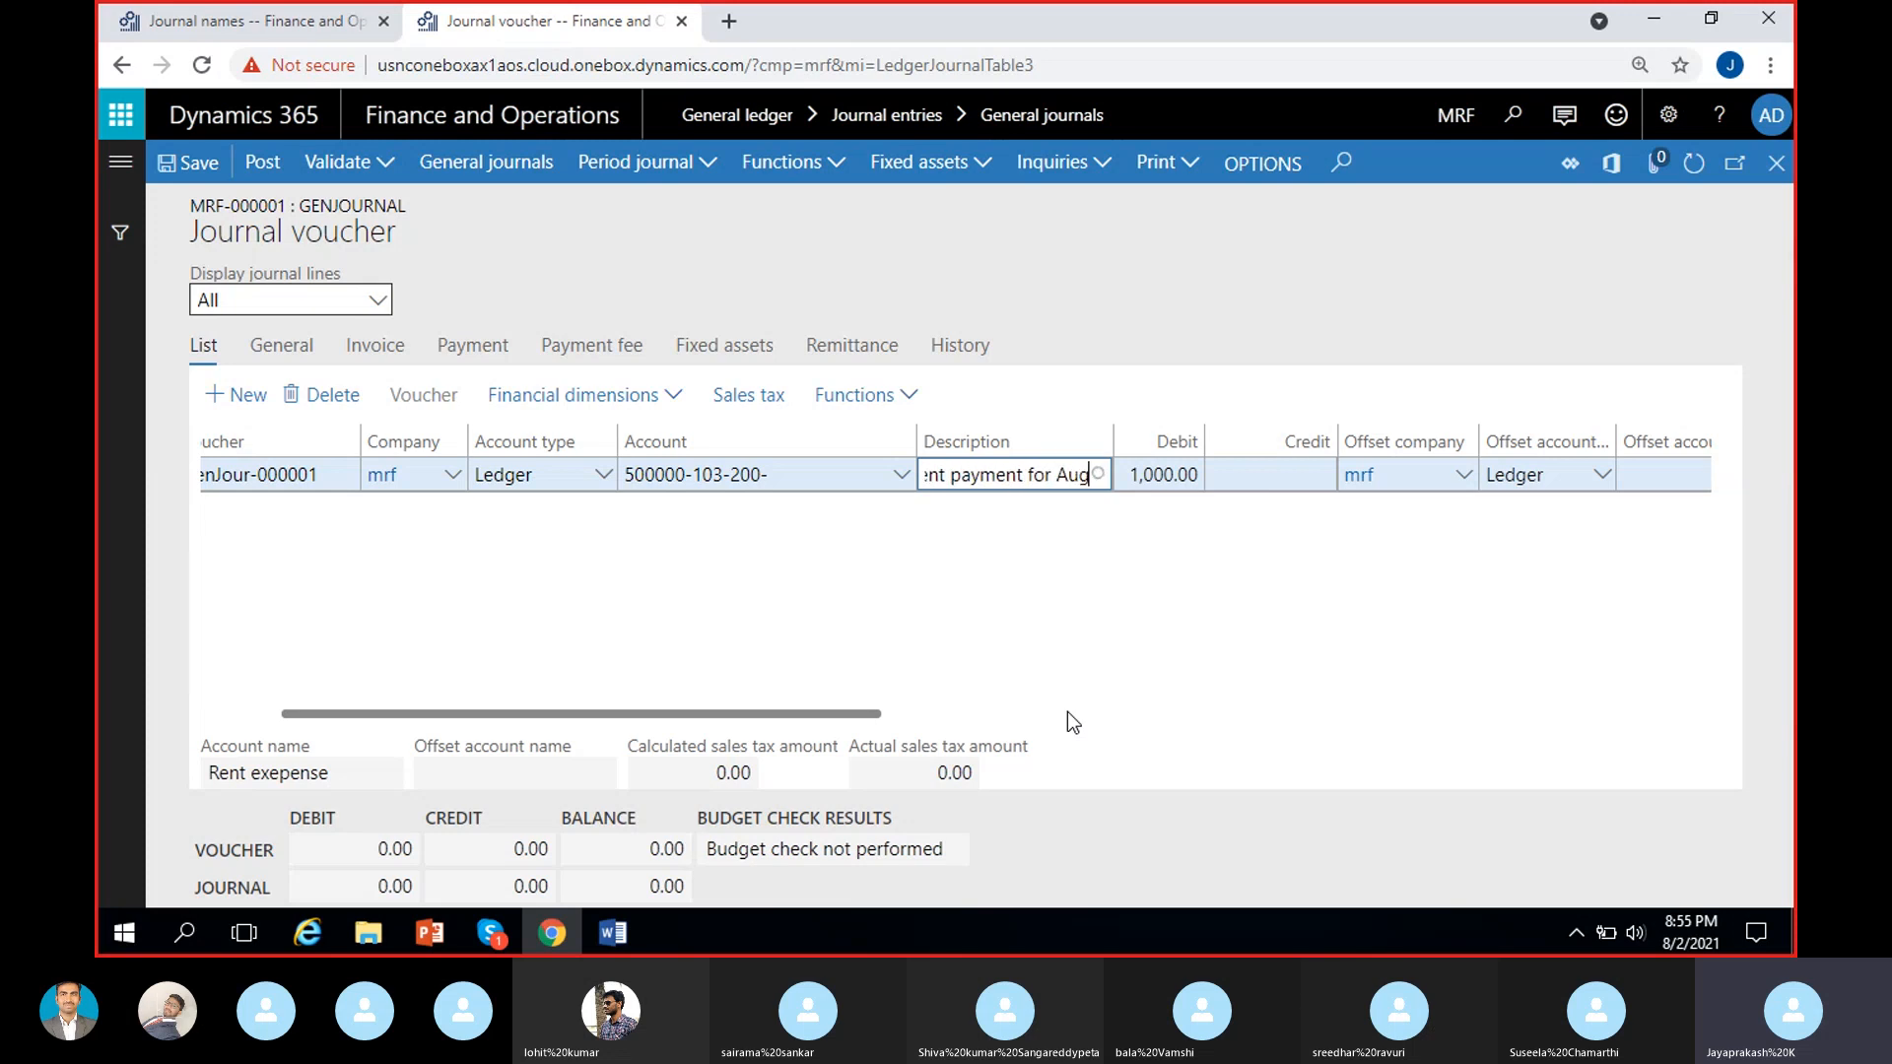
pyautogui.write('- Mumbai')
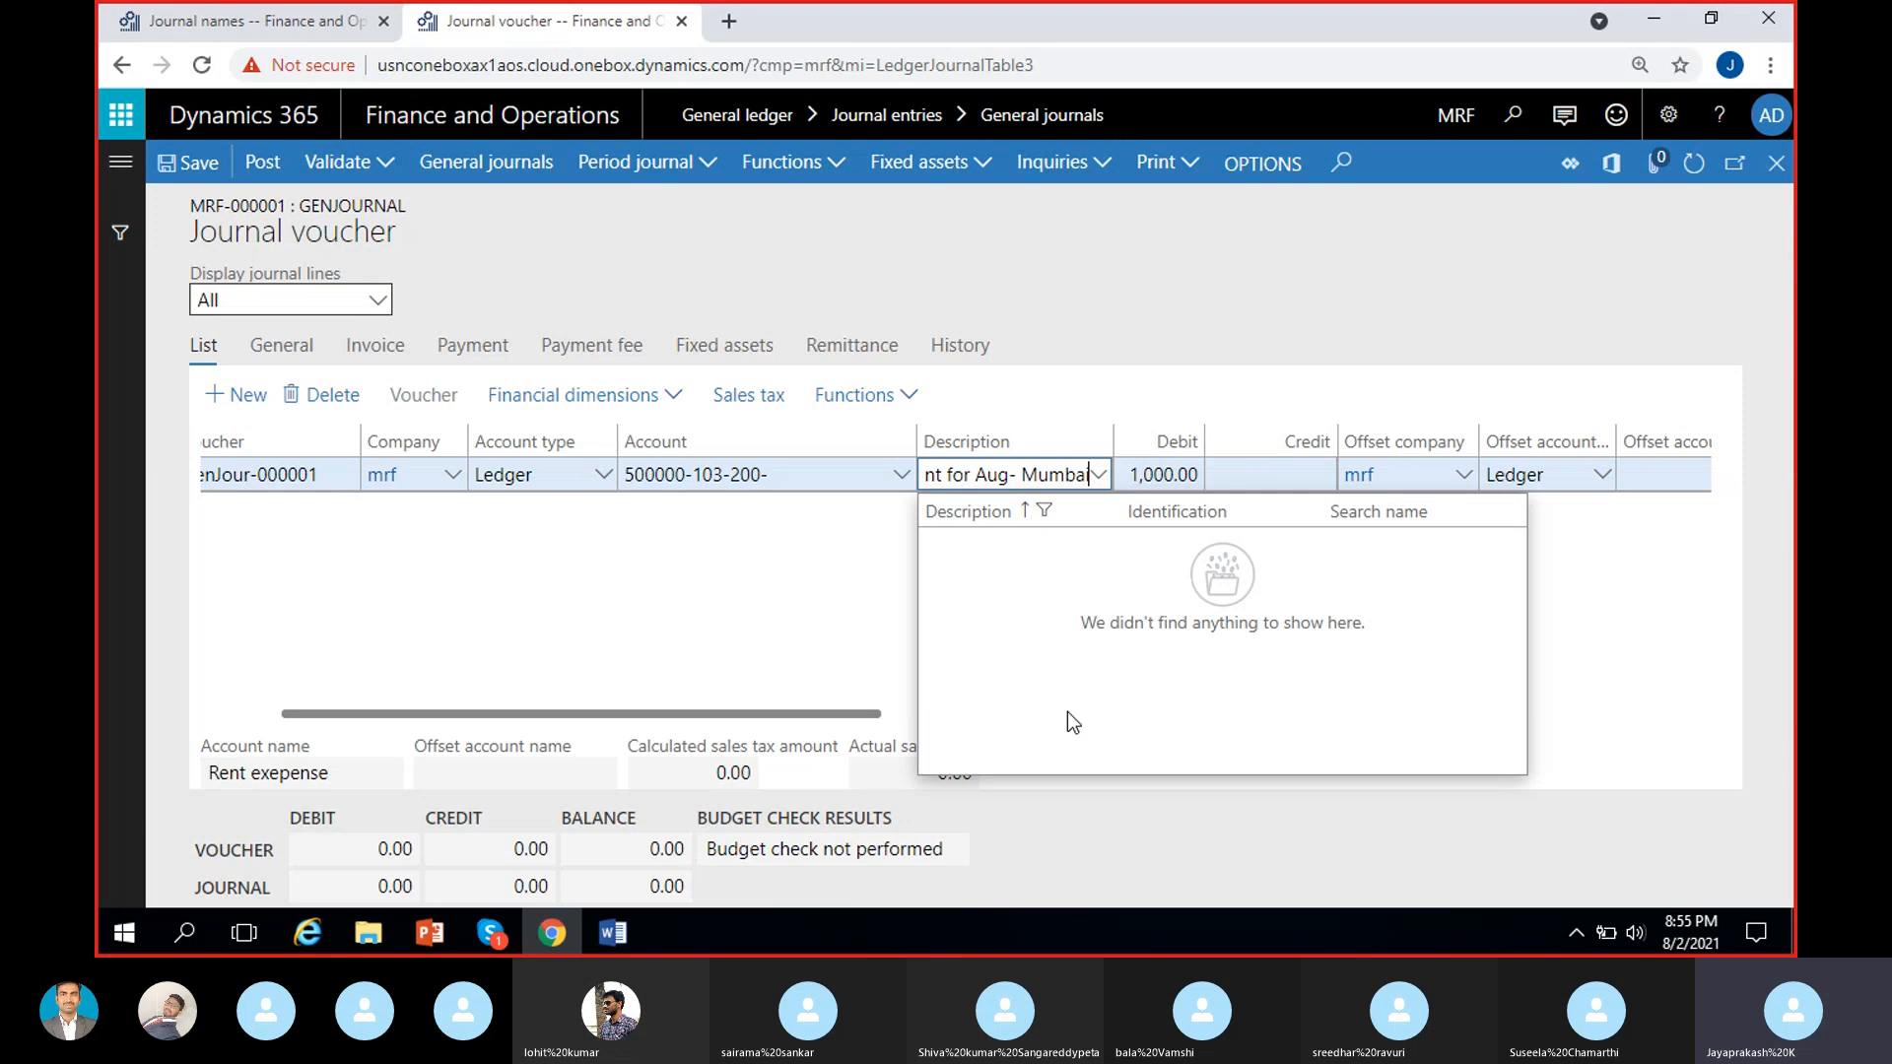
pyautogui.click(577, 617)
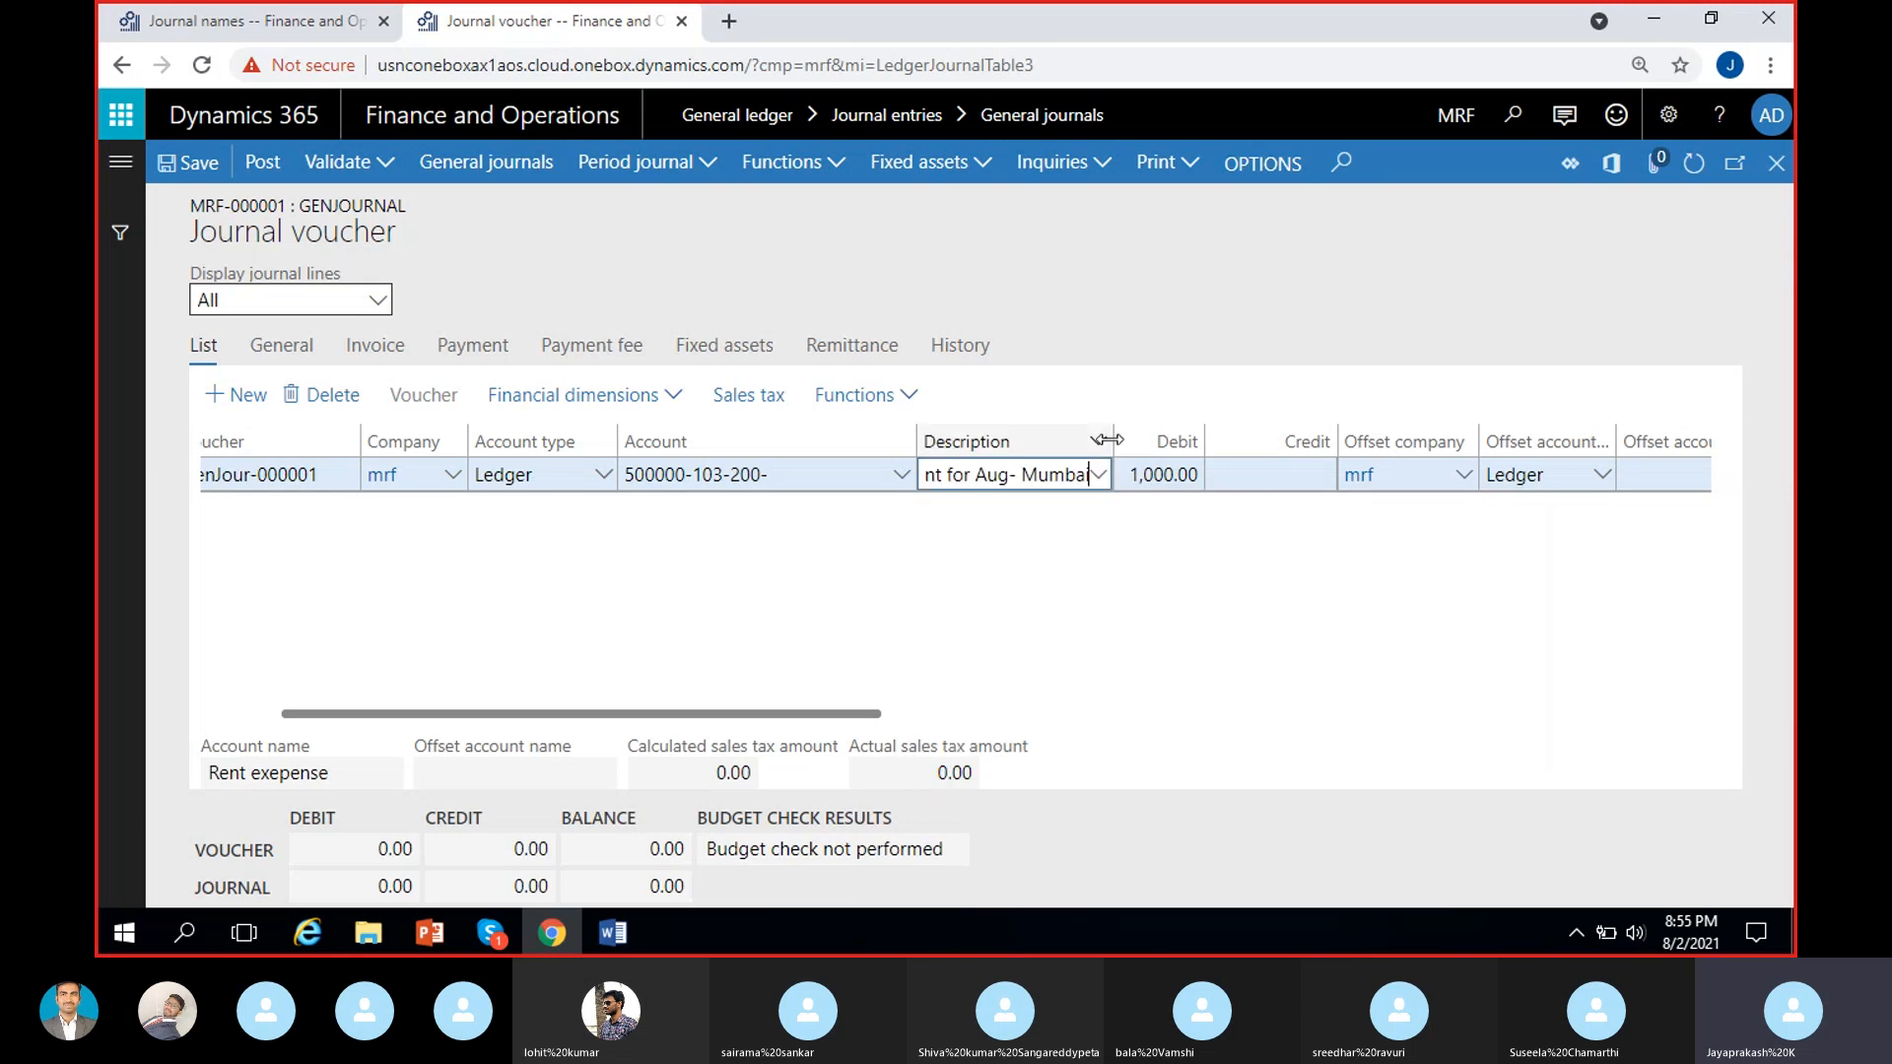
pyautogui.moveTo(1113, 442); pyautogui.dragTo(1337, 434)
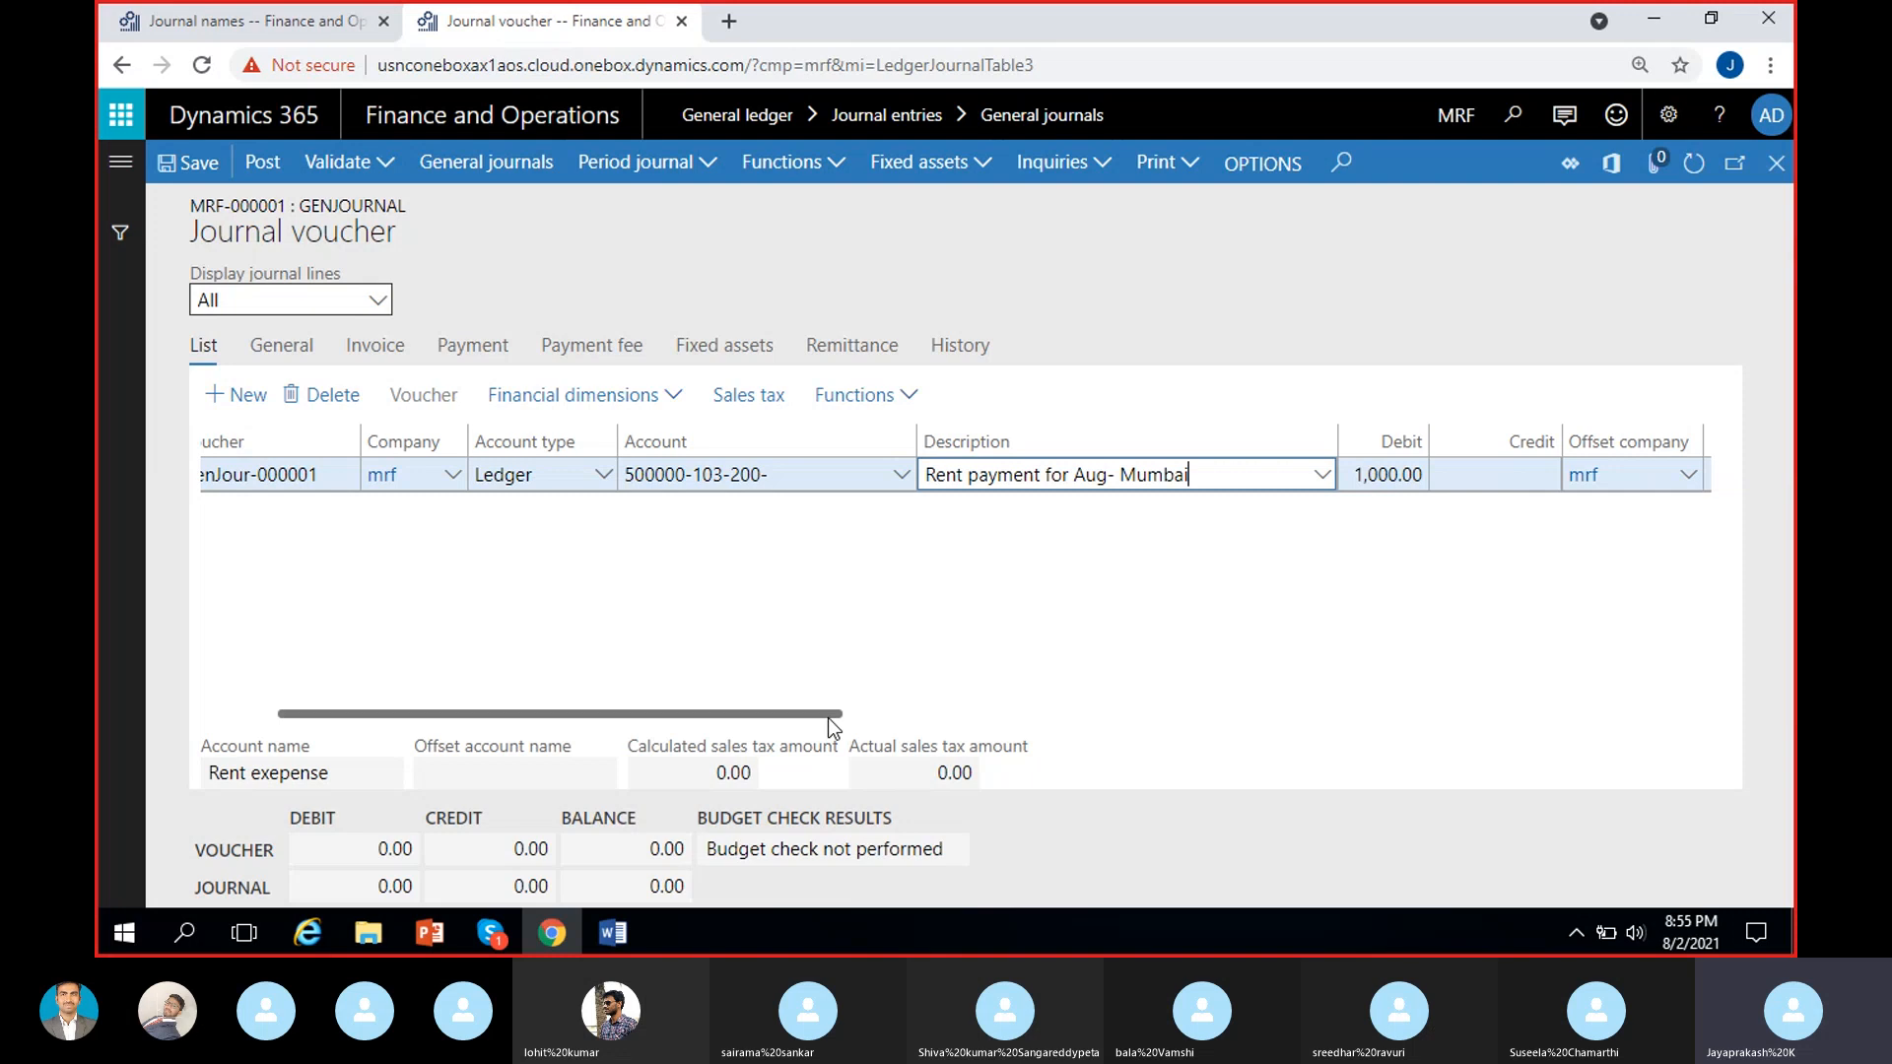
pyautogui.moveTo(839, 716); pyautogui.dragTo(1119, 717)
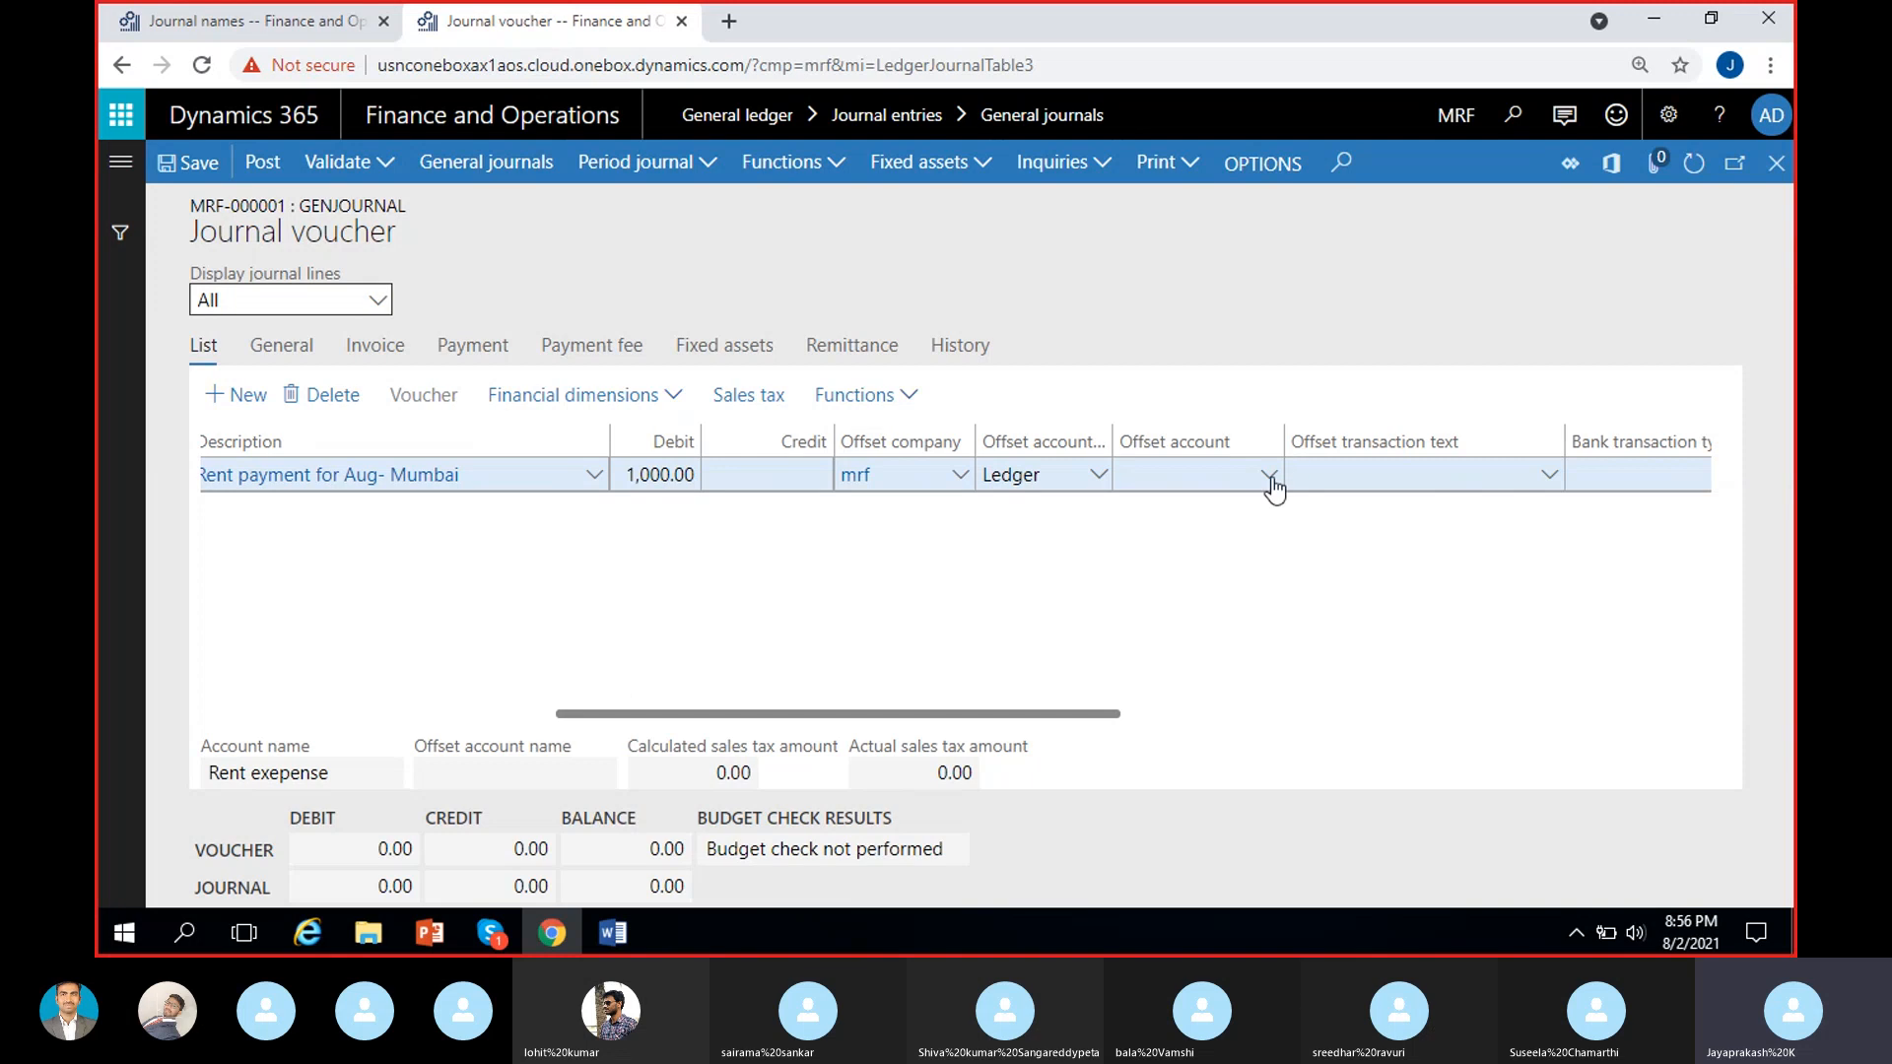
pyautogui.click(1210, 480)
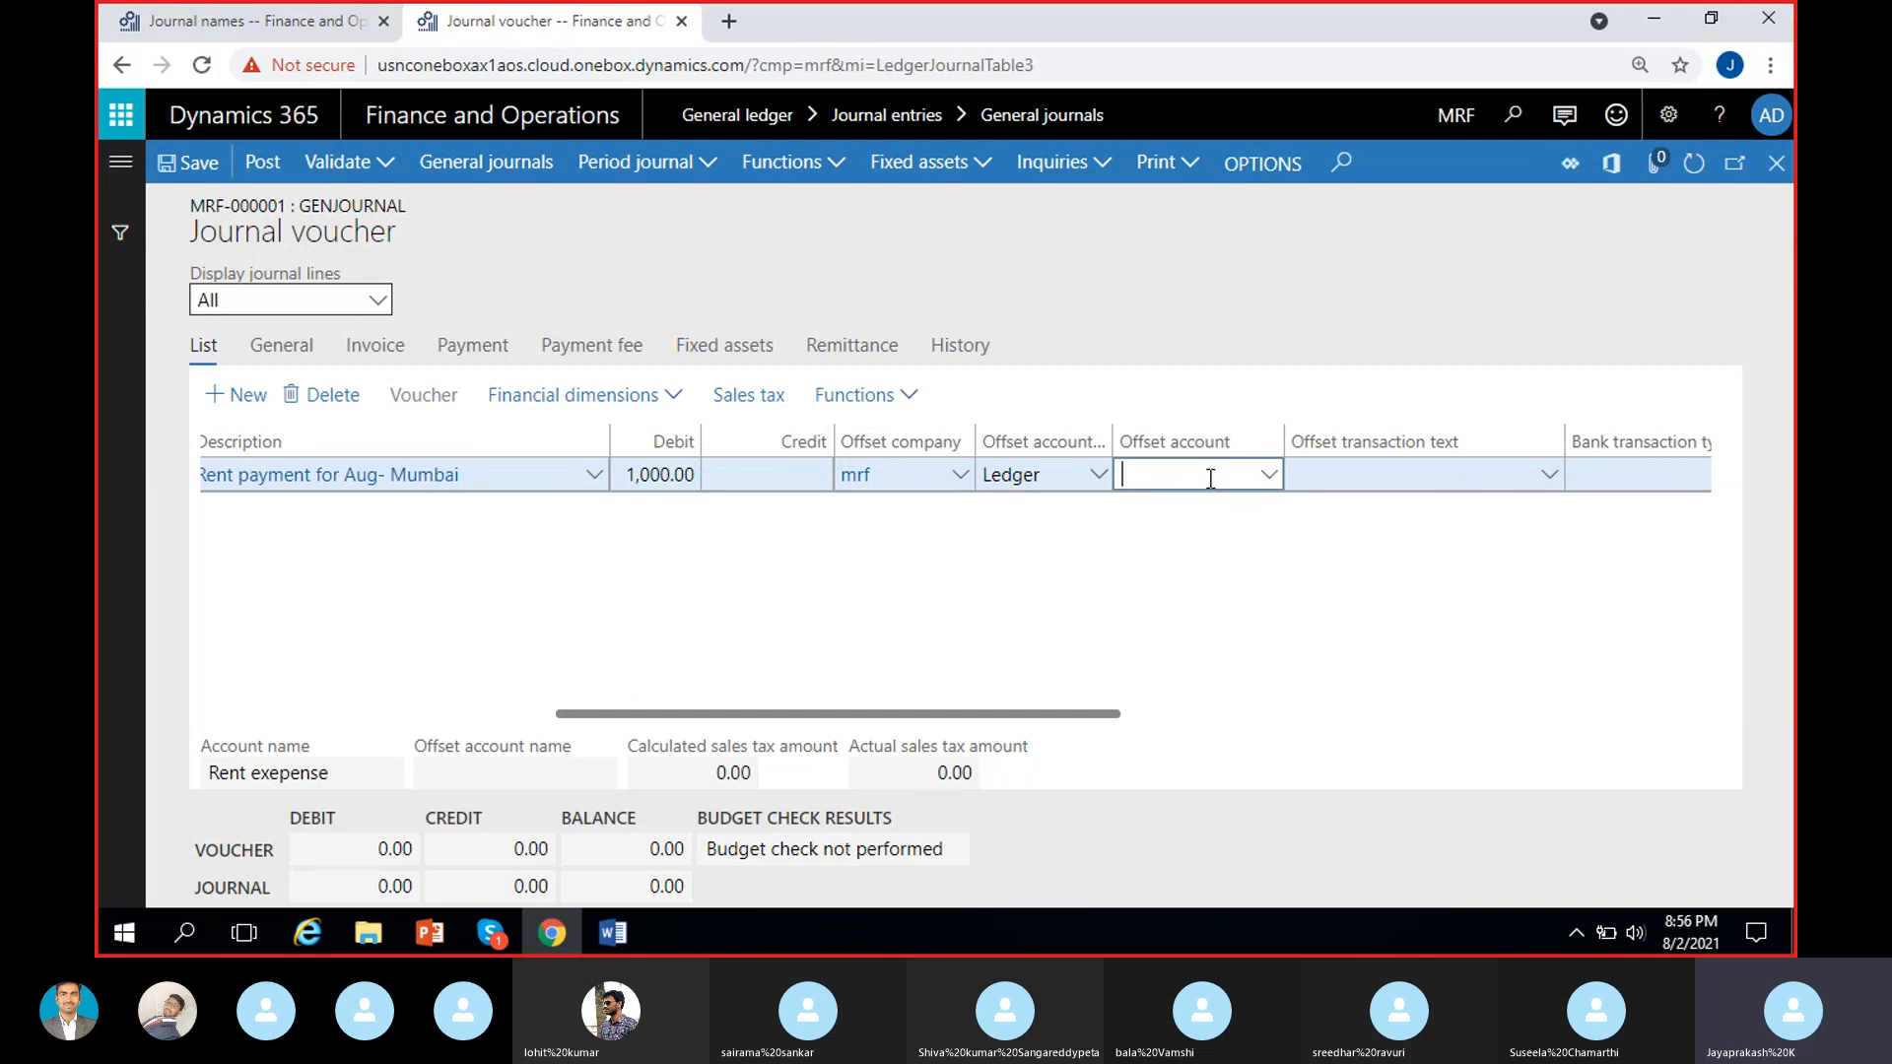
pyautogui.click(1271, 480)
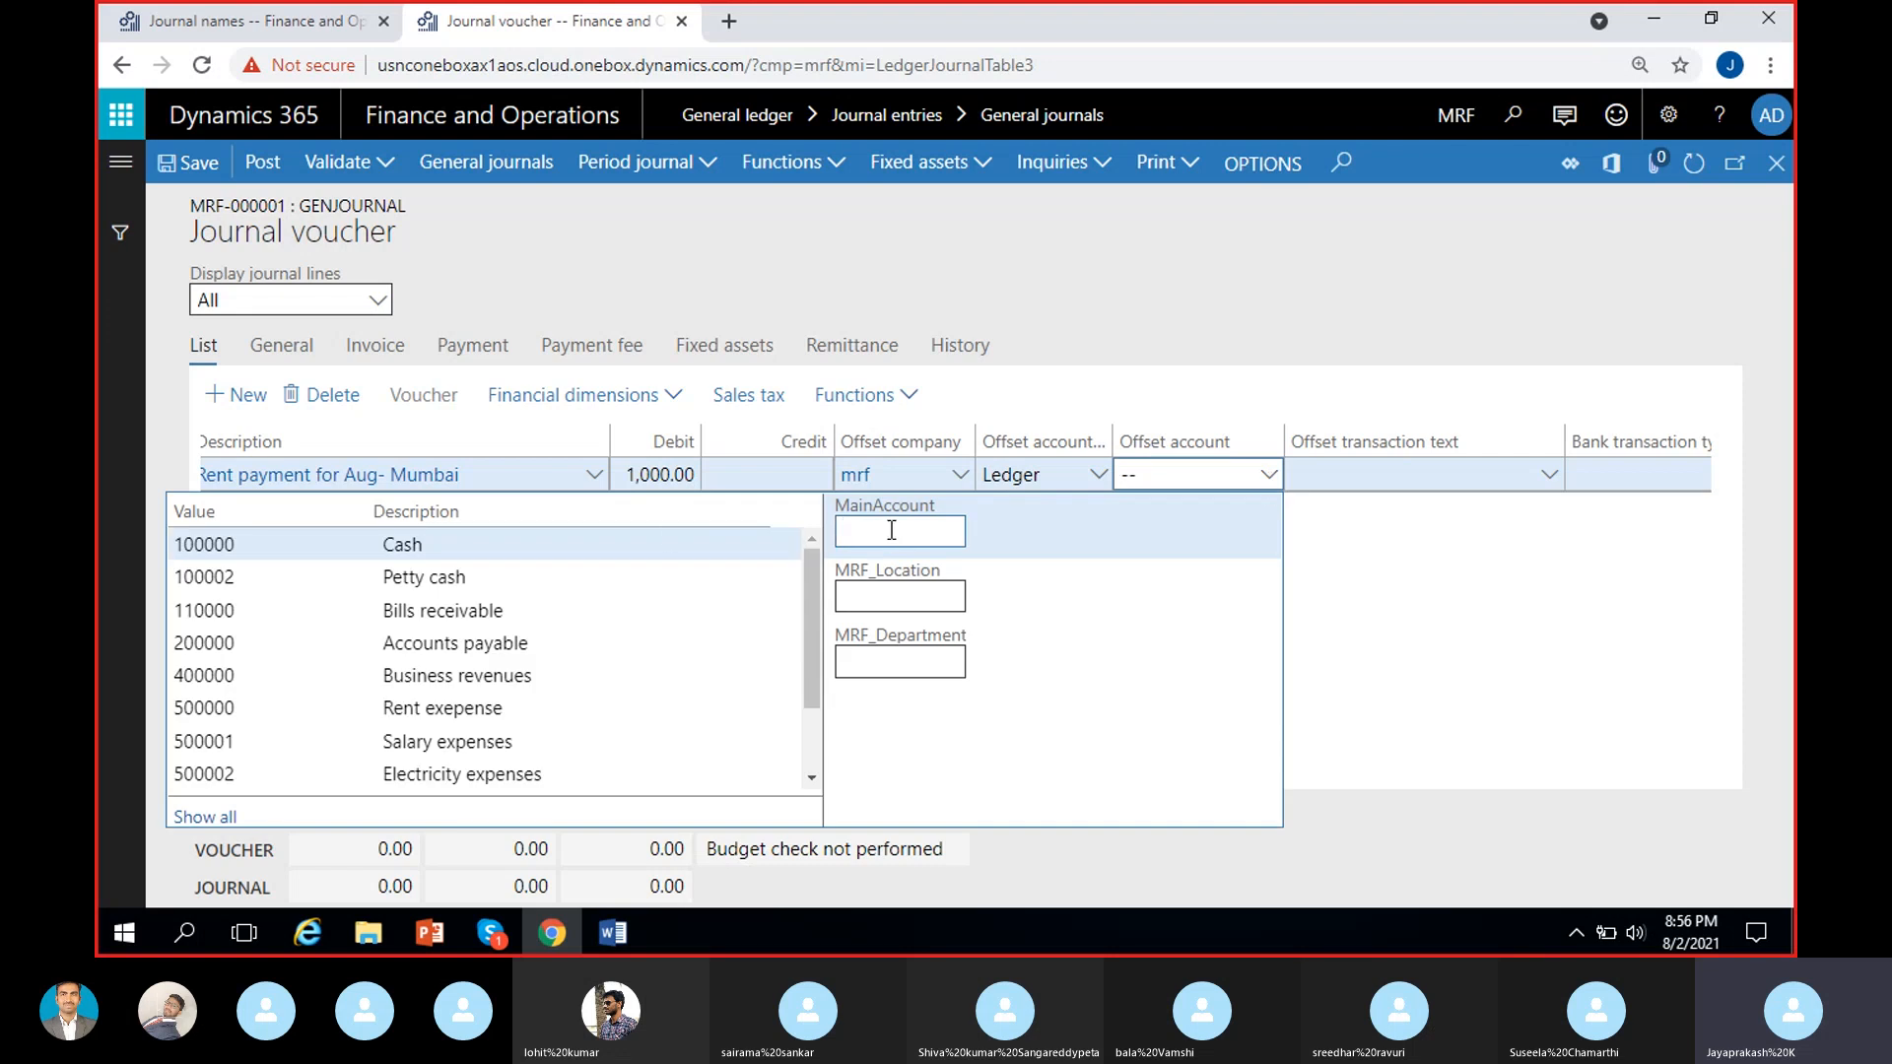
pyautogui.click(529, 545)
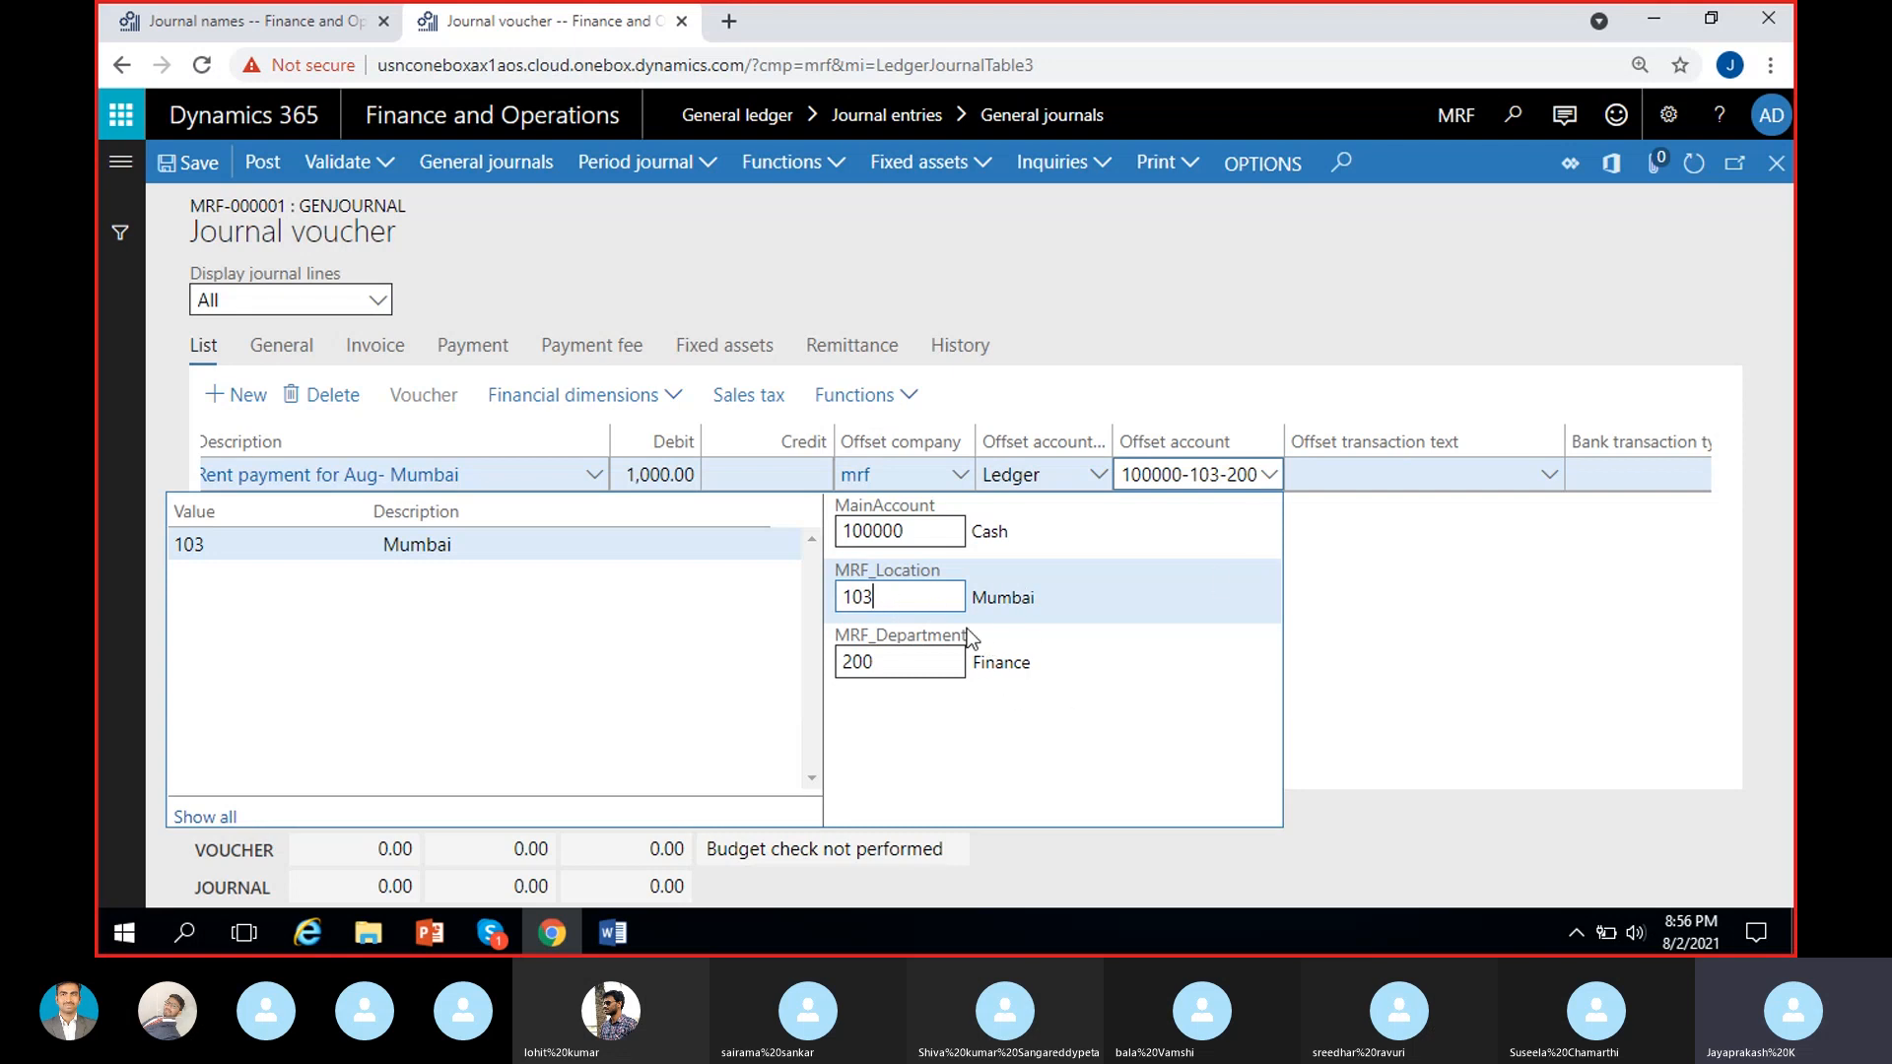
pyautogui.click(1364, 605)
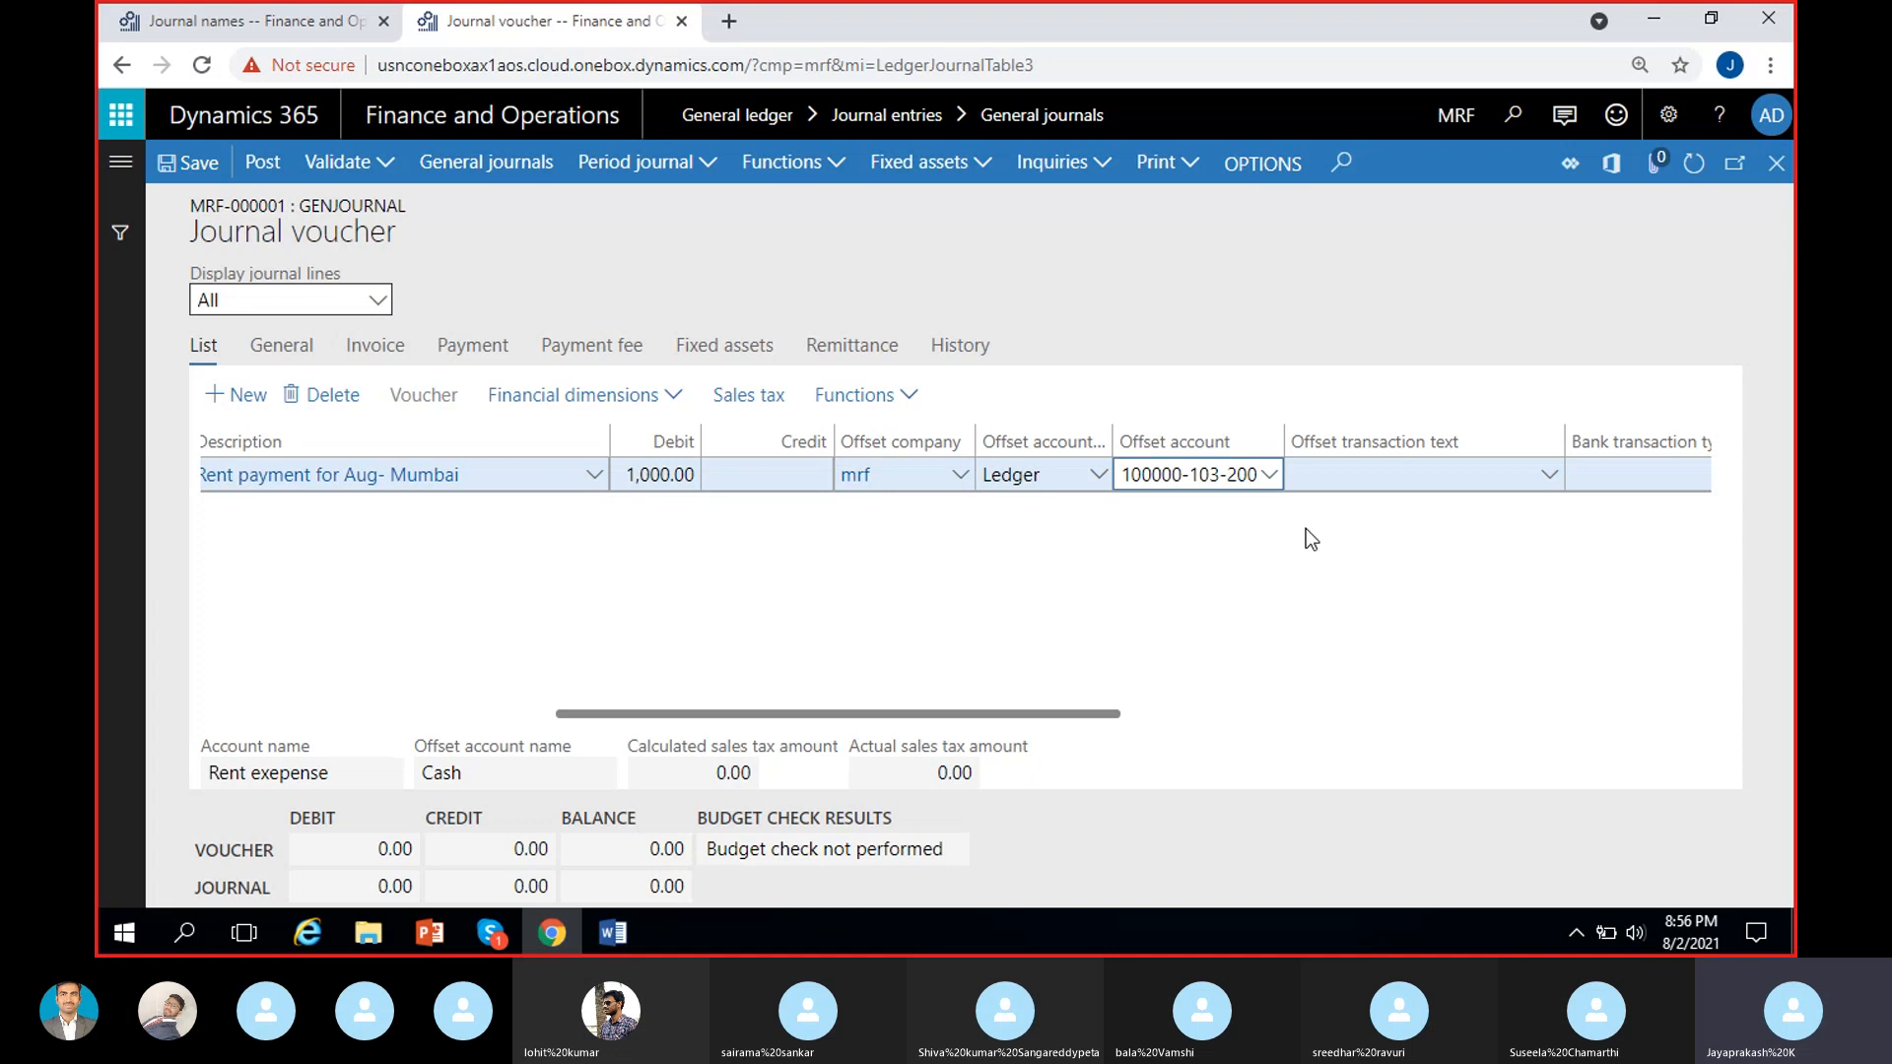
pyautogui.moveTo(1283, 441); pyautogui.dragTo(1303, 441)
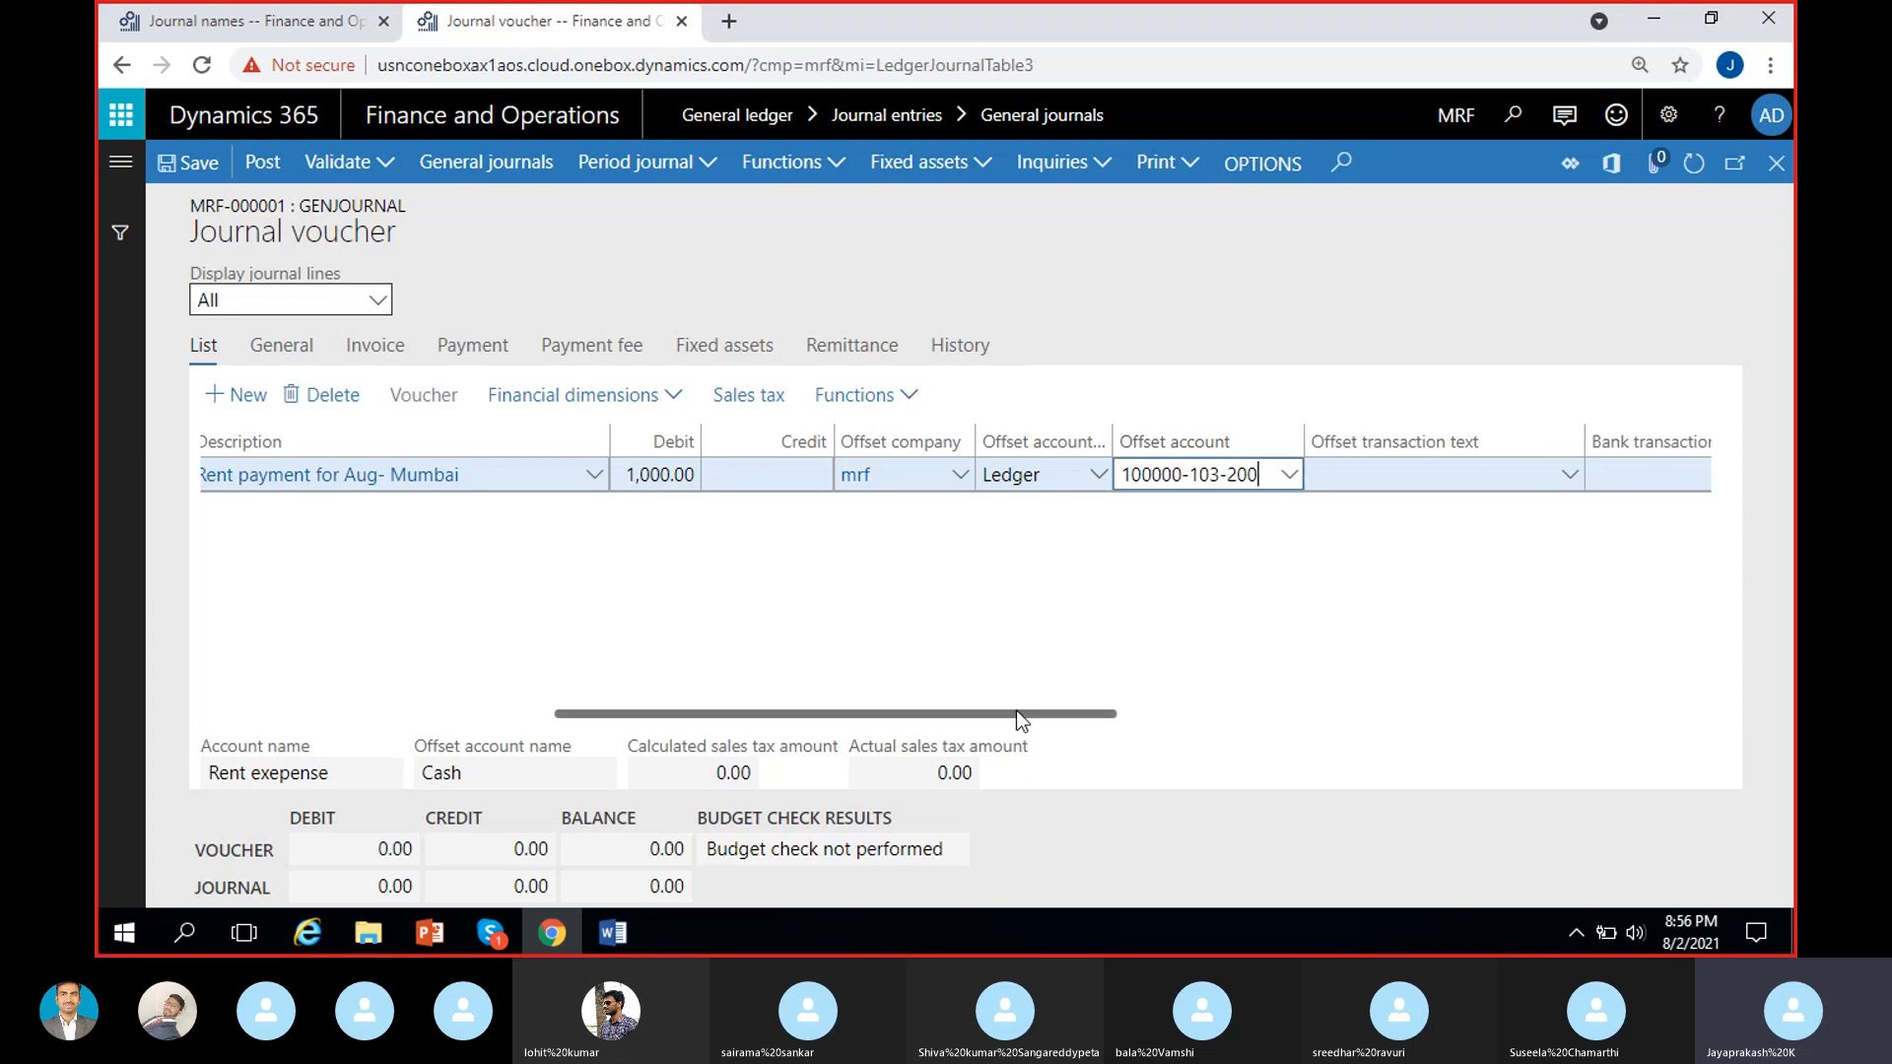
pyautogui.moveTo(1015, 712); pyautogui.dragTo(713, 713)
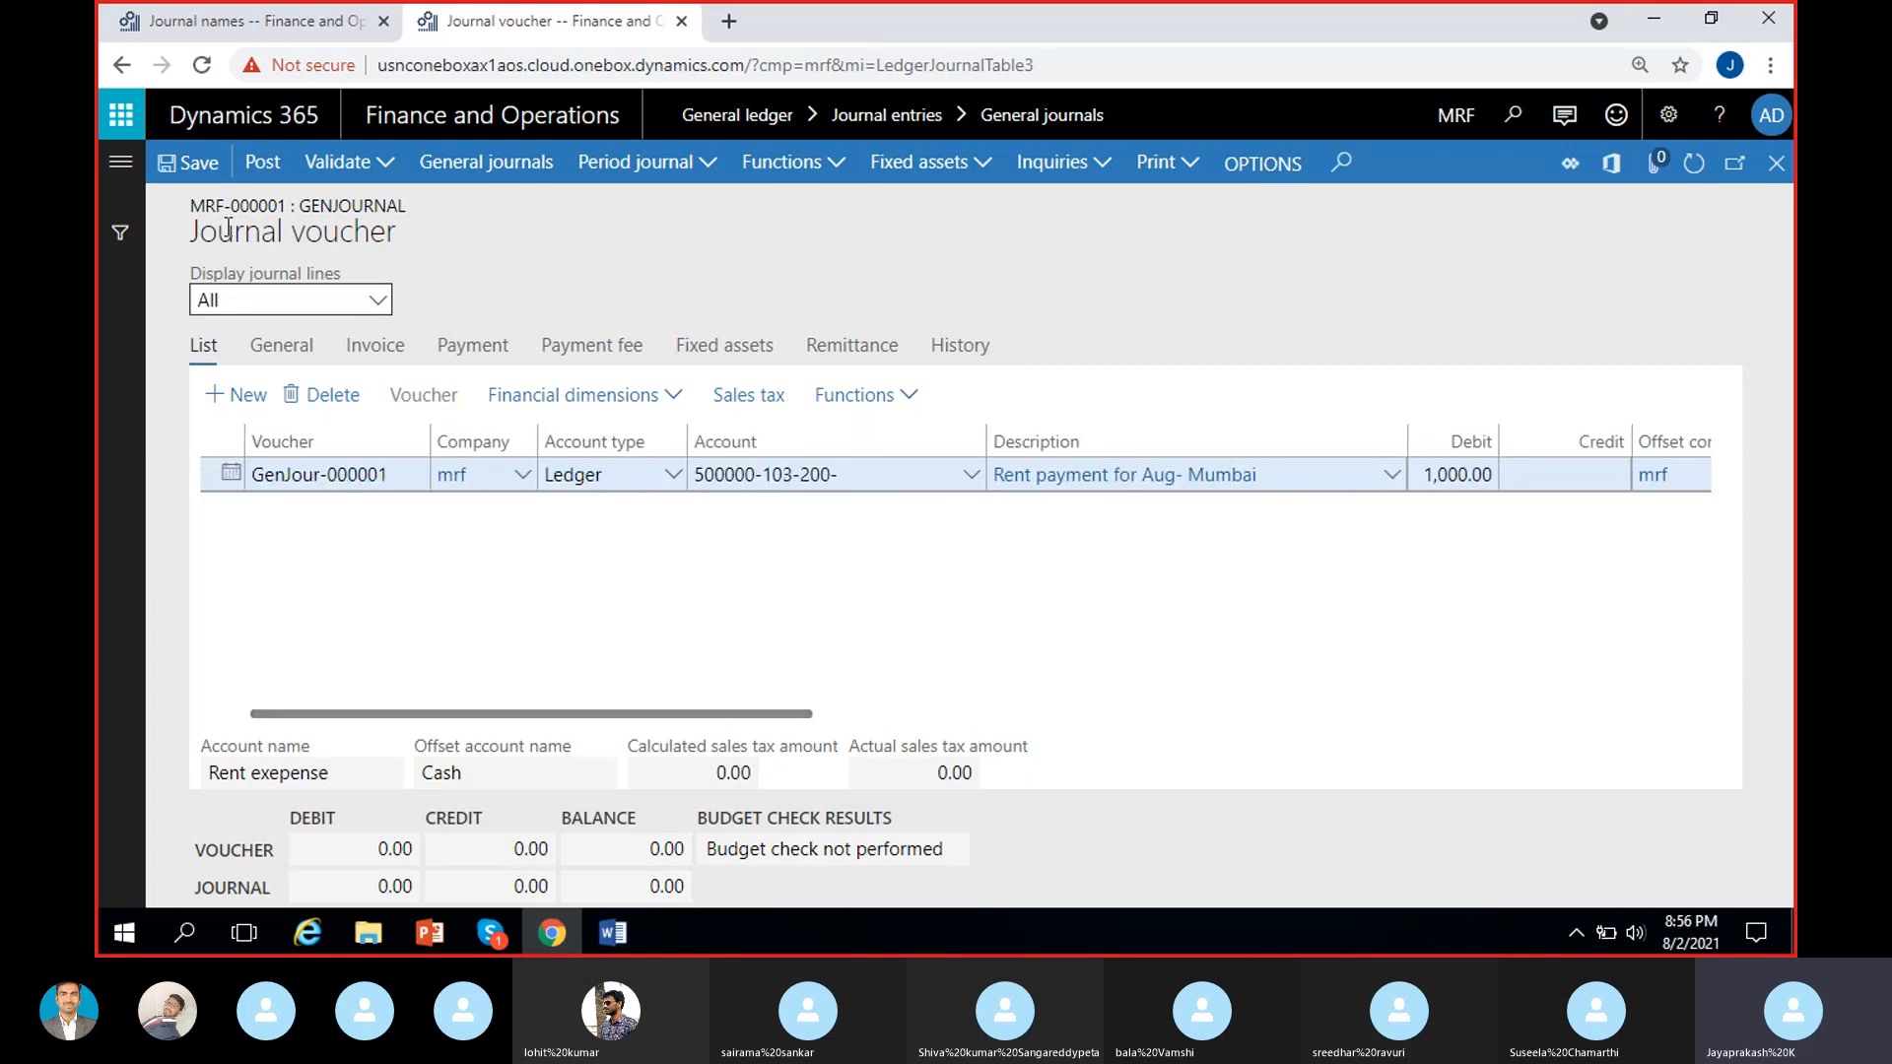
pyautogui.click(194, 169)
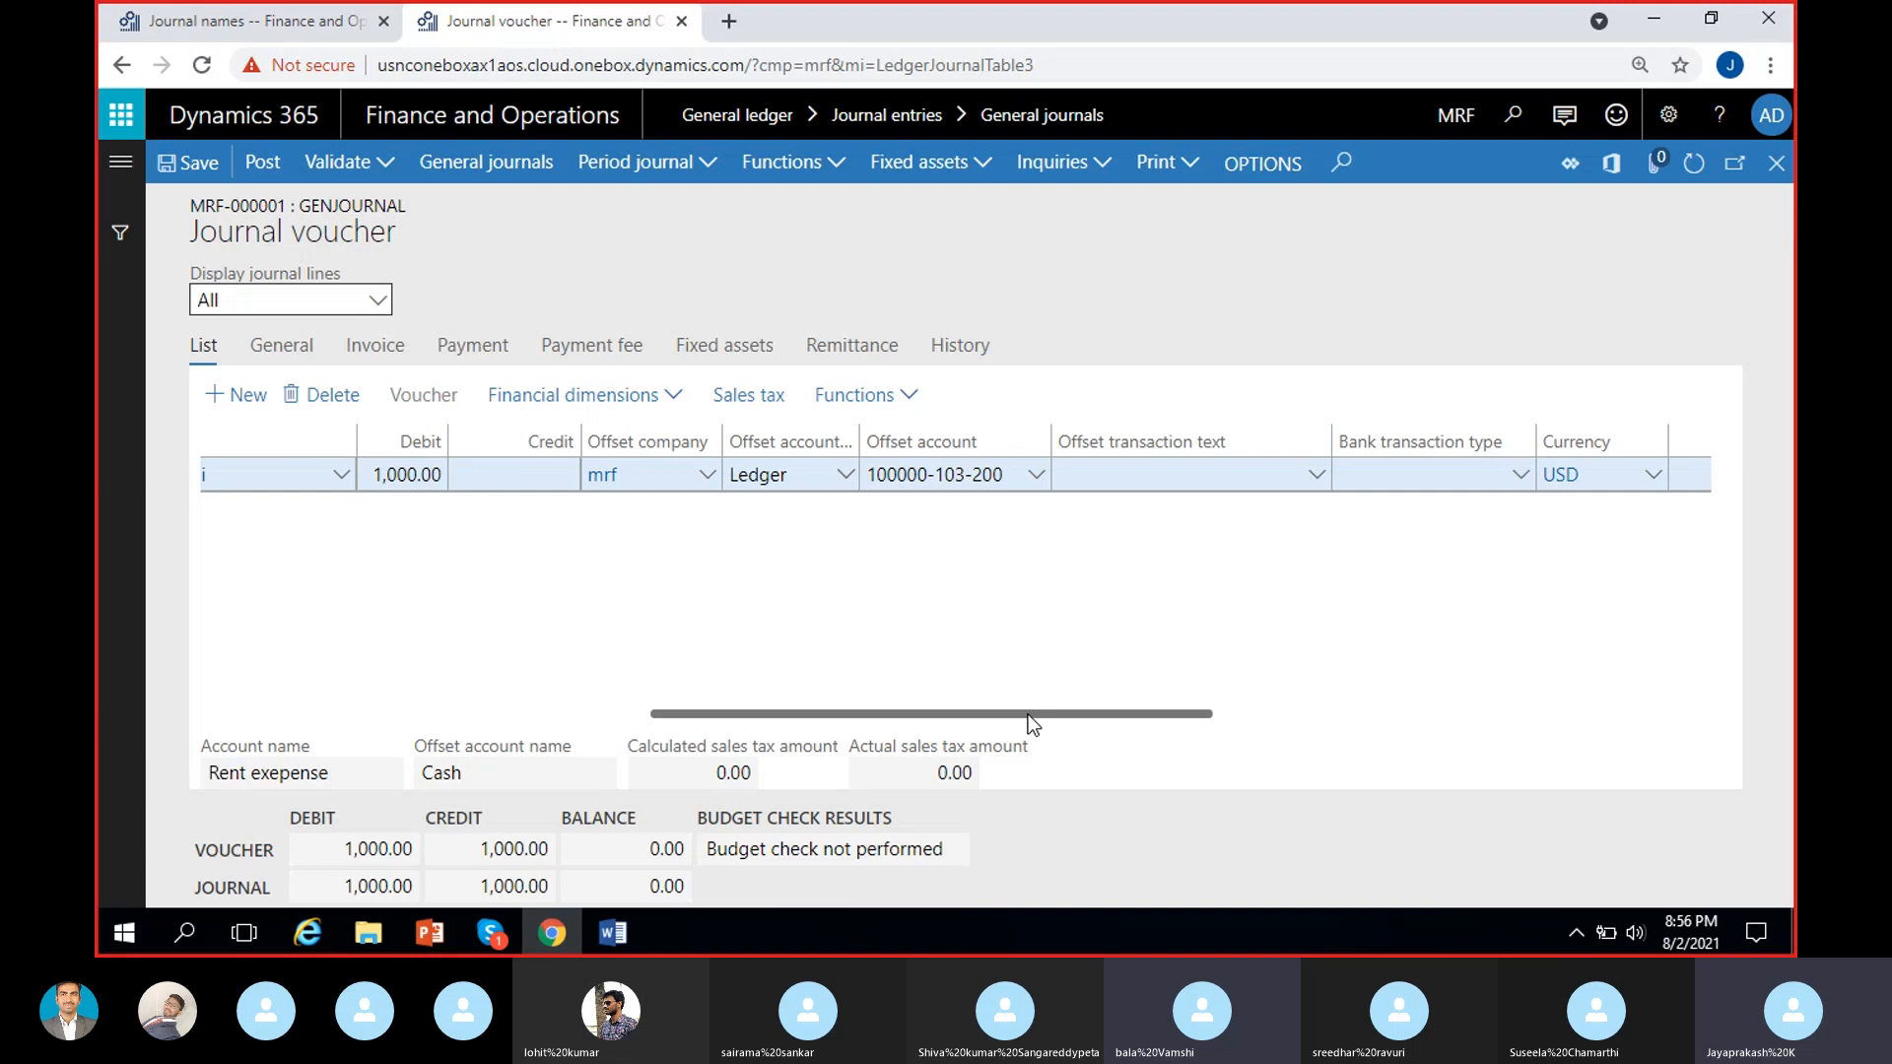
# Change the location in the line's rent expense account to 100 Hyderabad, keeping the offset account as it is.
pyautogui.moveTo(1027, 714); pyautogui.dragTo(928, 715)
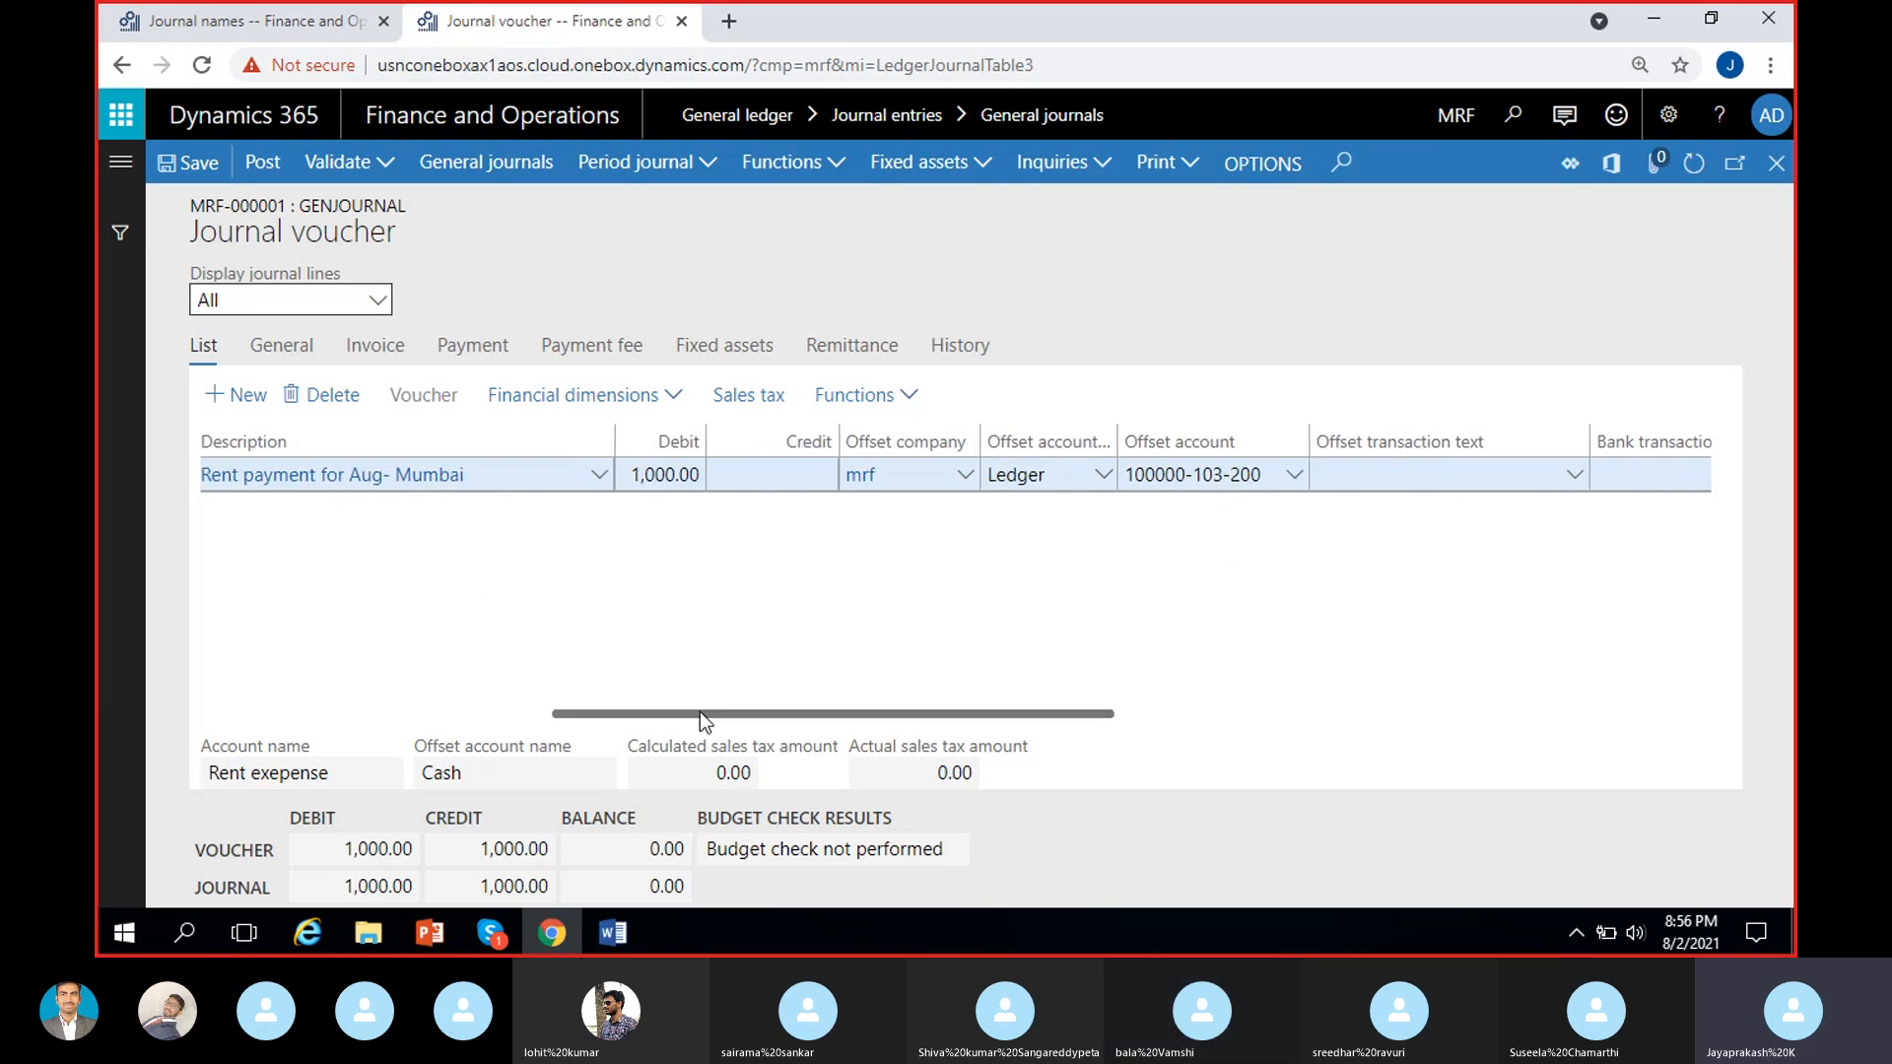
pyautogui.moveTo(700, 713); pyautogui.dragTo(696, 713)
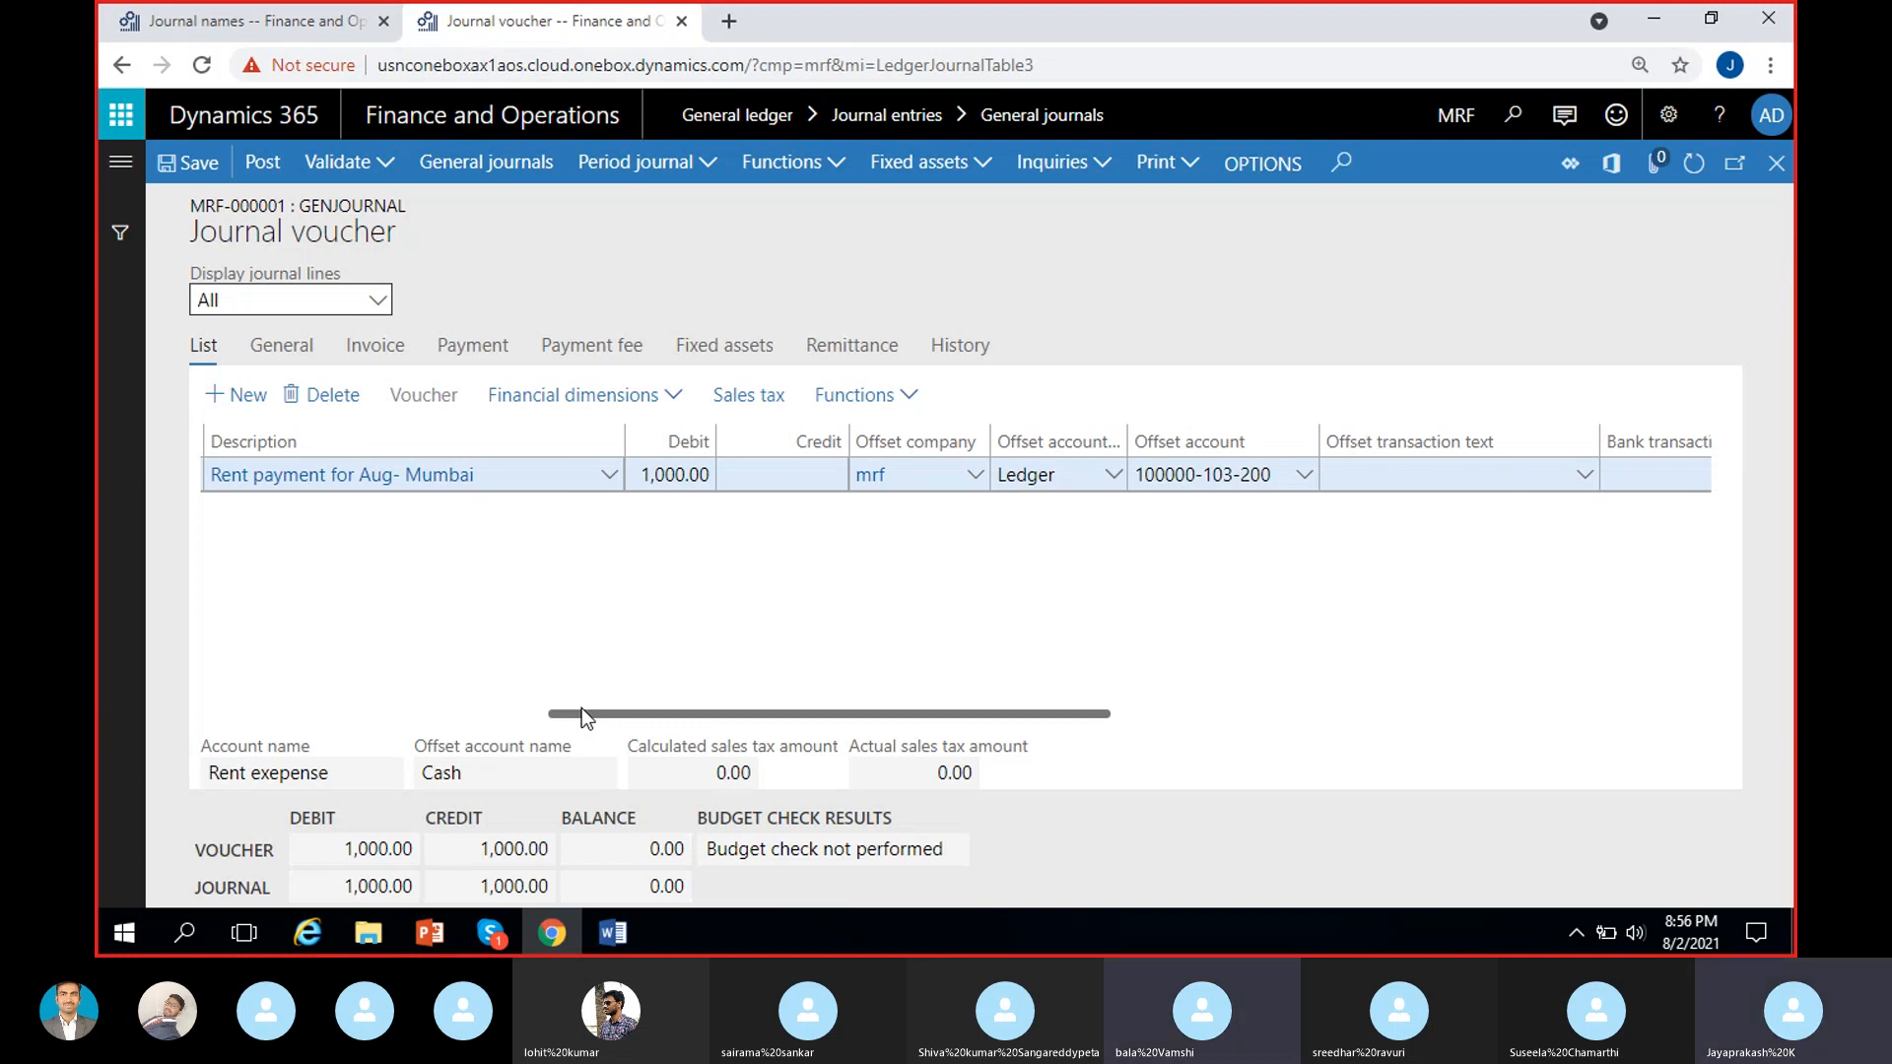
pyautogui.moveTo(788, 717); pyautogui.dragTo(527, 715)
pyautogui.moveTo(736, 716); pyautogui.dragTo(872, 716)
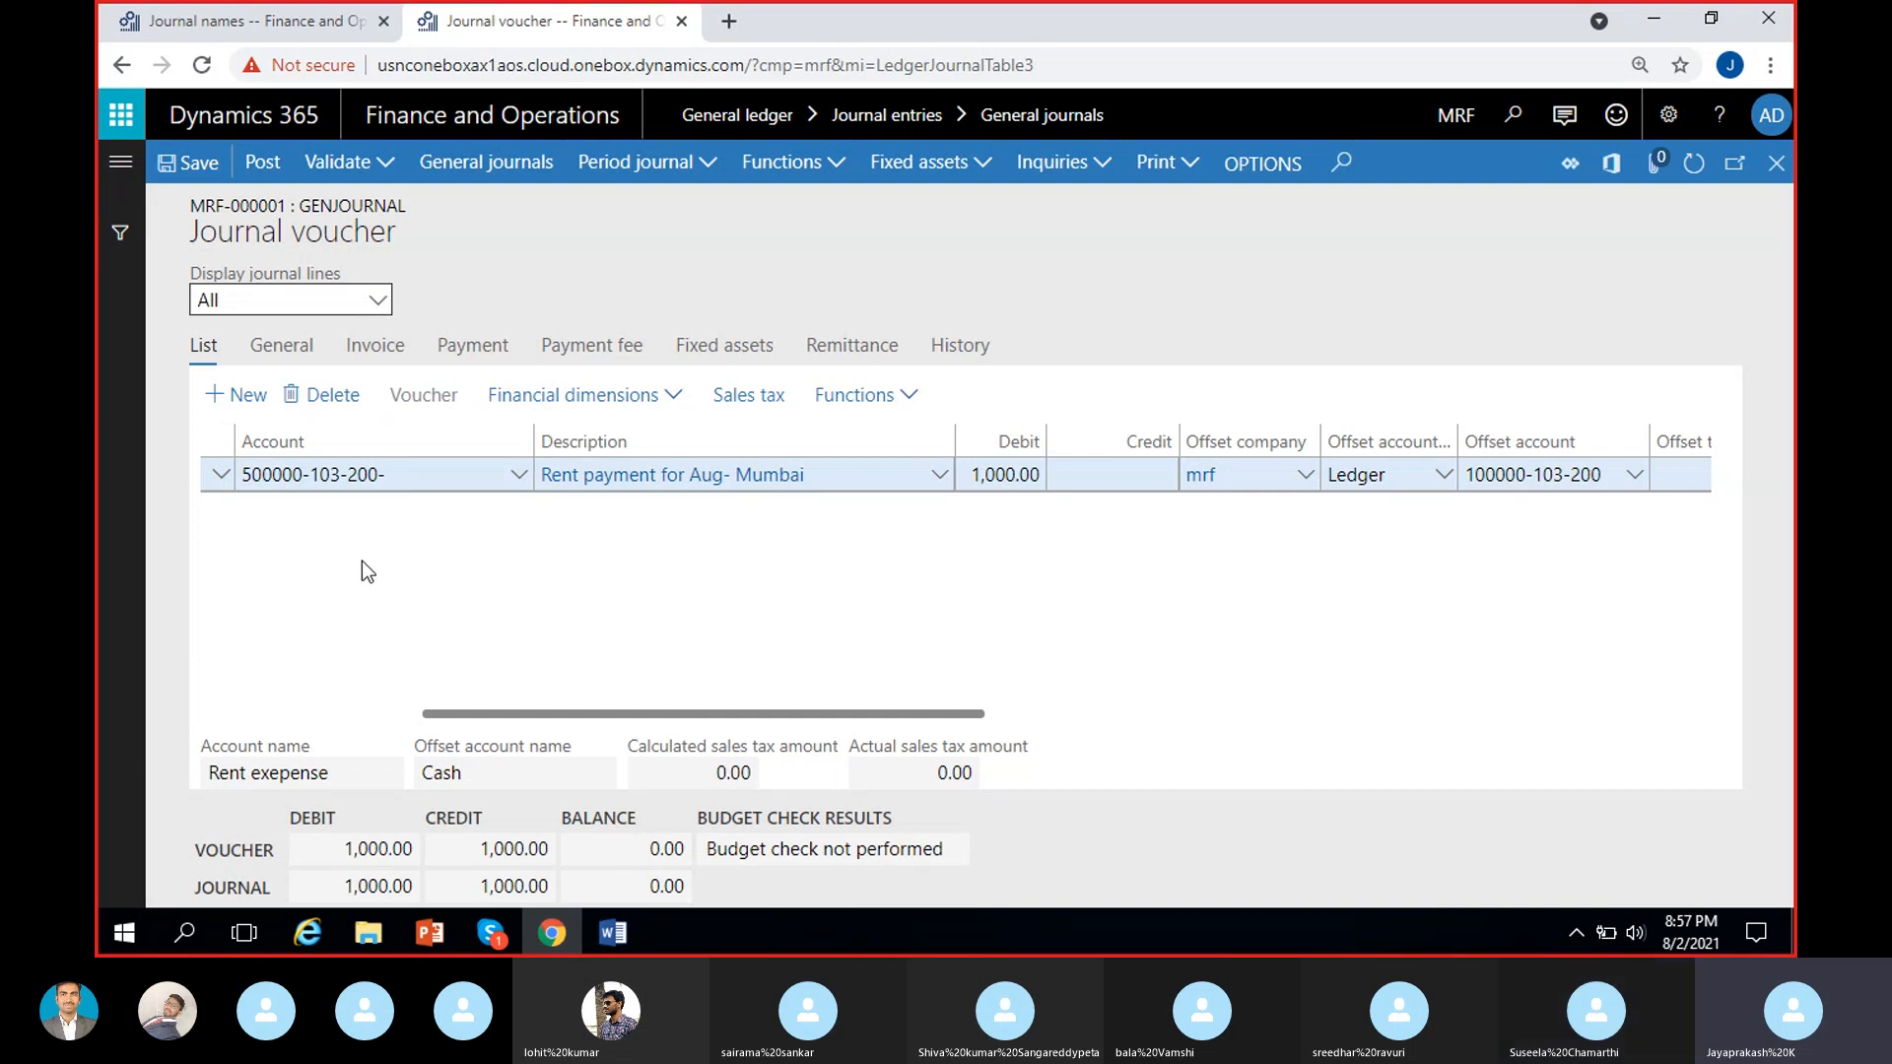
pyautogui.click(522, 479)
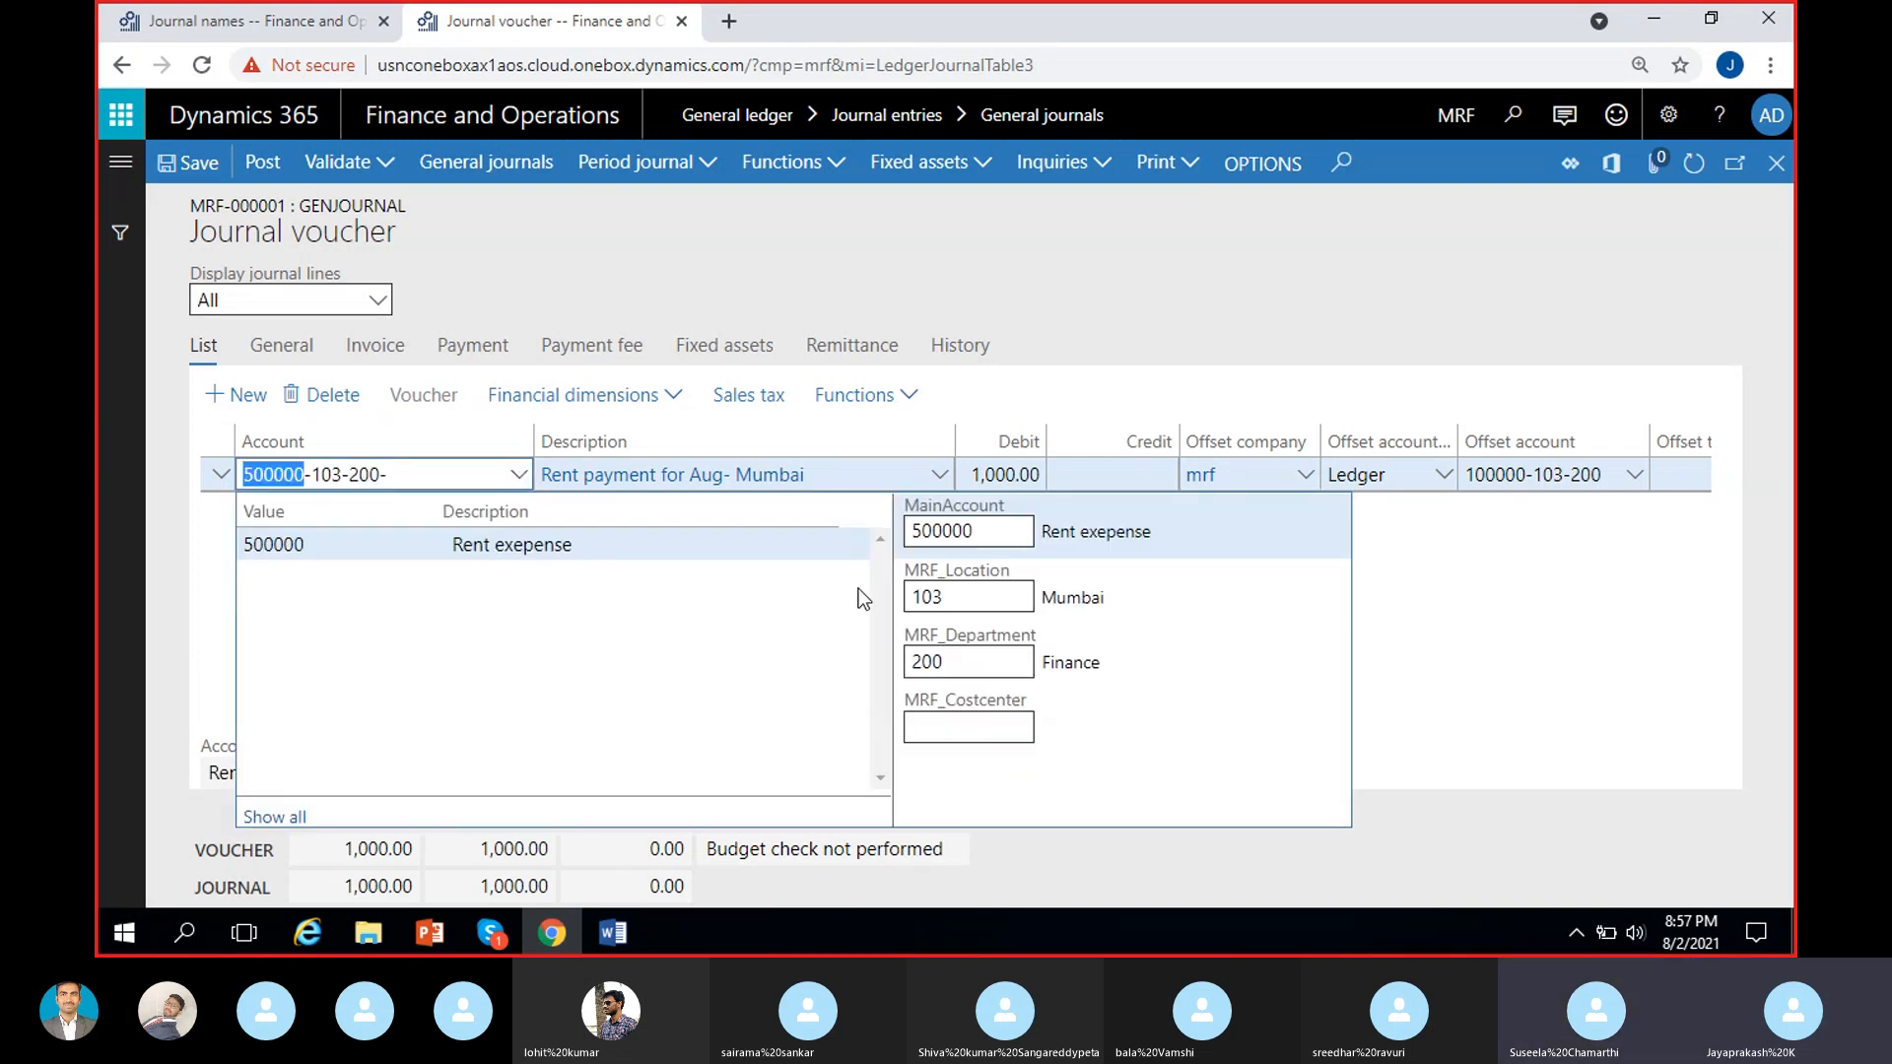
pyautogui.click(977, 592)
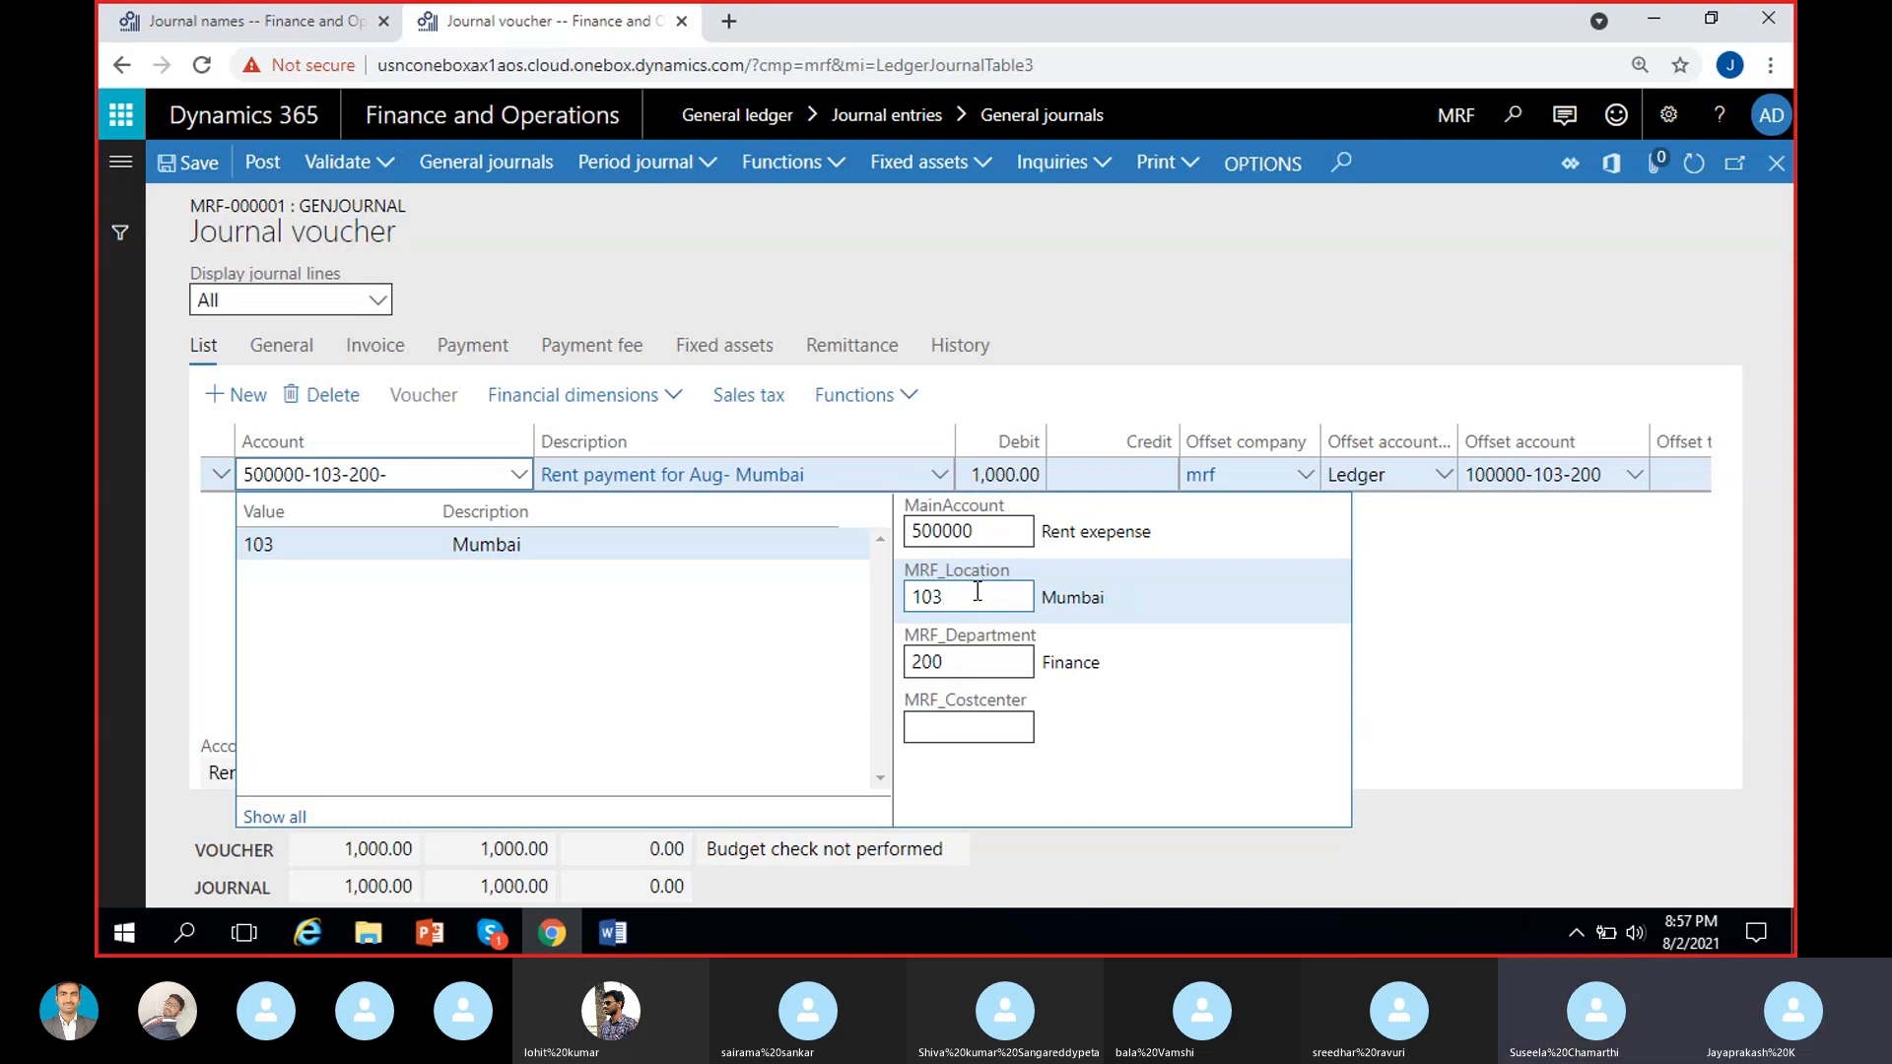
pyautogui.press('BackSpace')
pyautogui.press('BackSpace')
pyautogui.press('BackSpace')
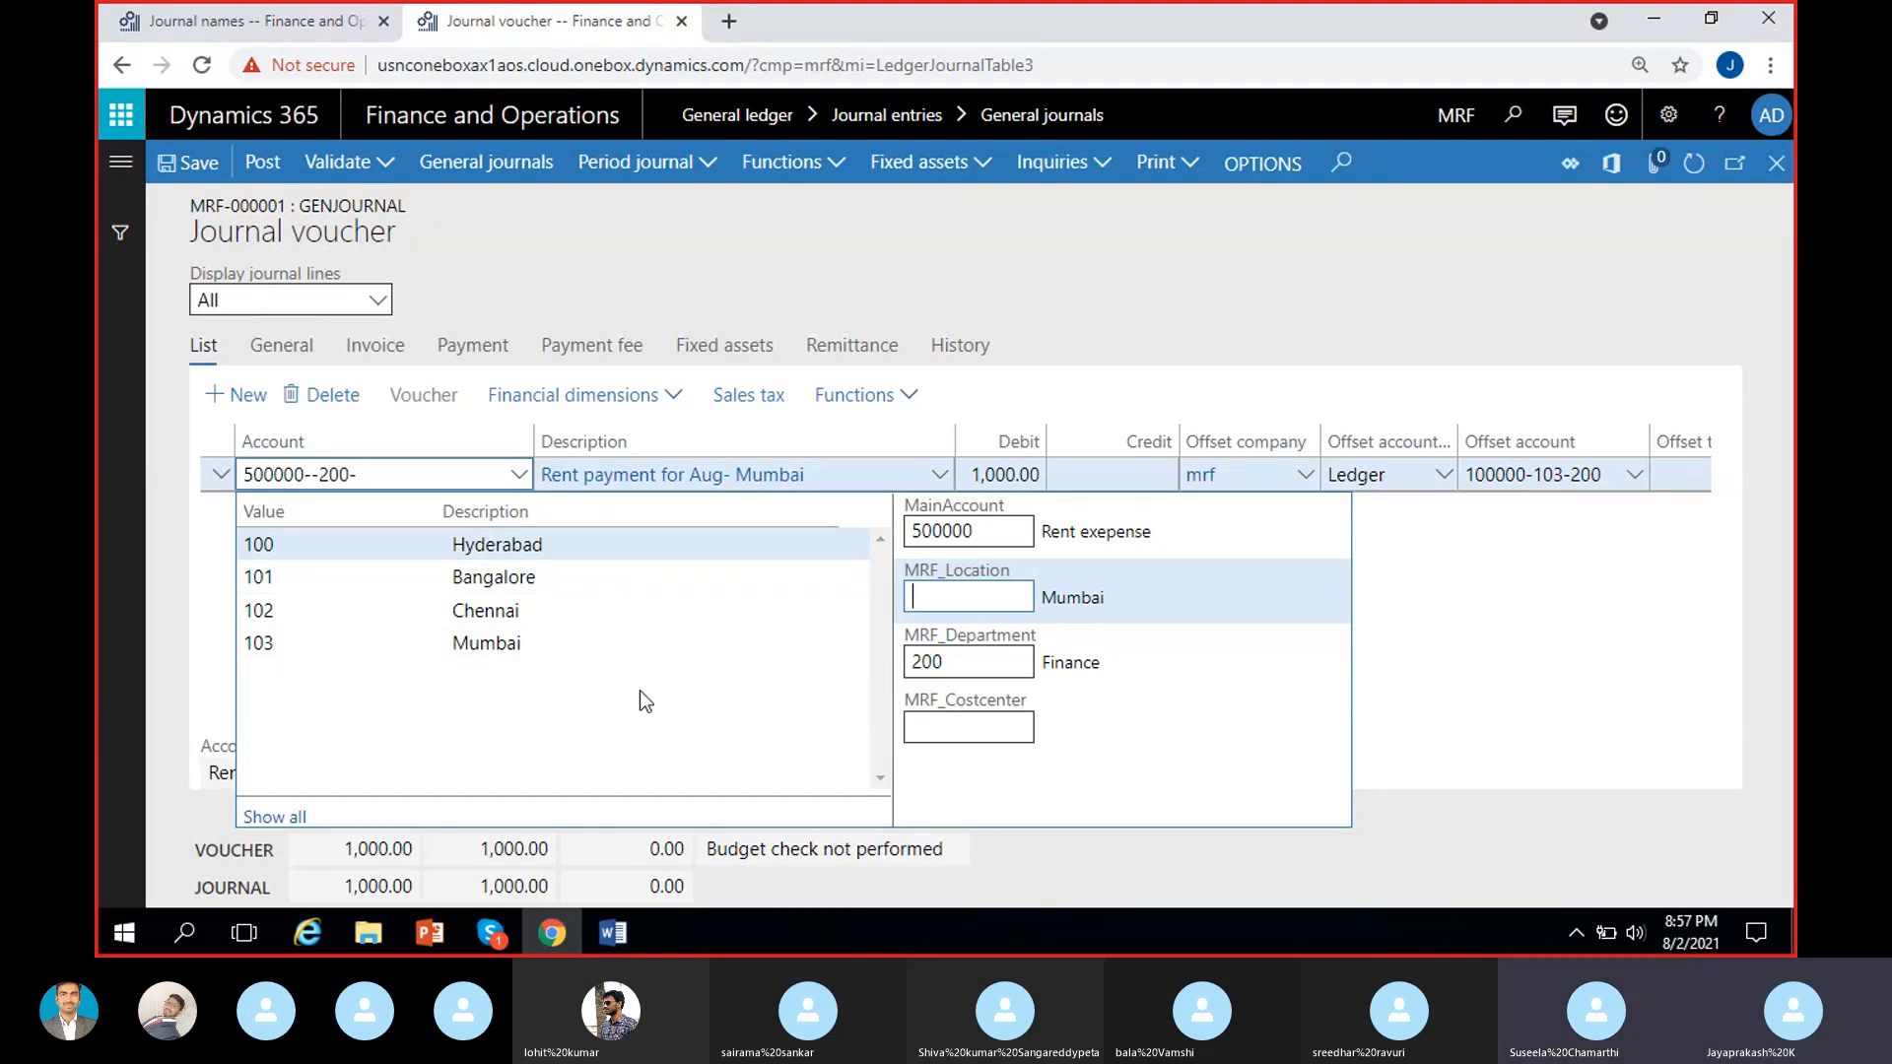
pyautogui.click(528, 544)
pyautogui.click(1523, 629)
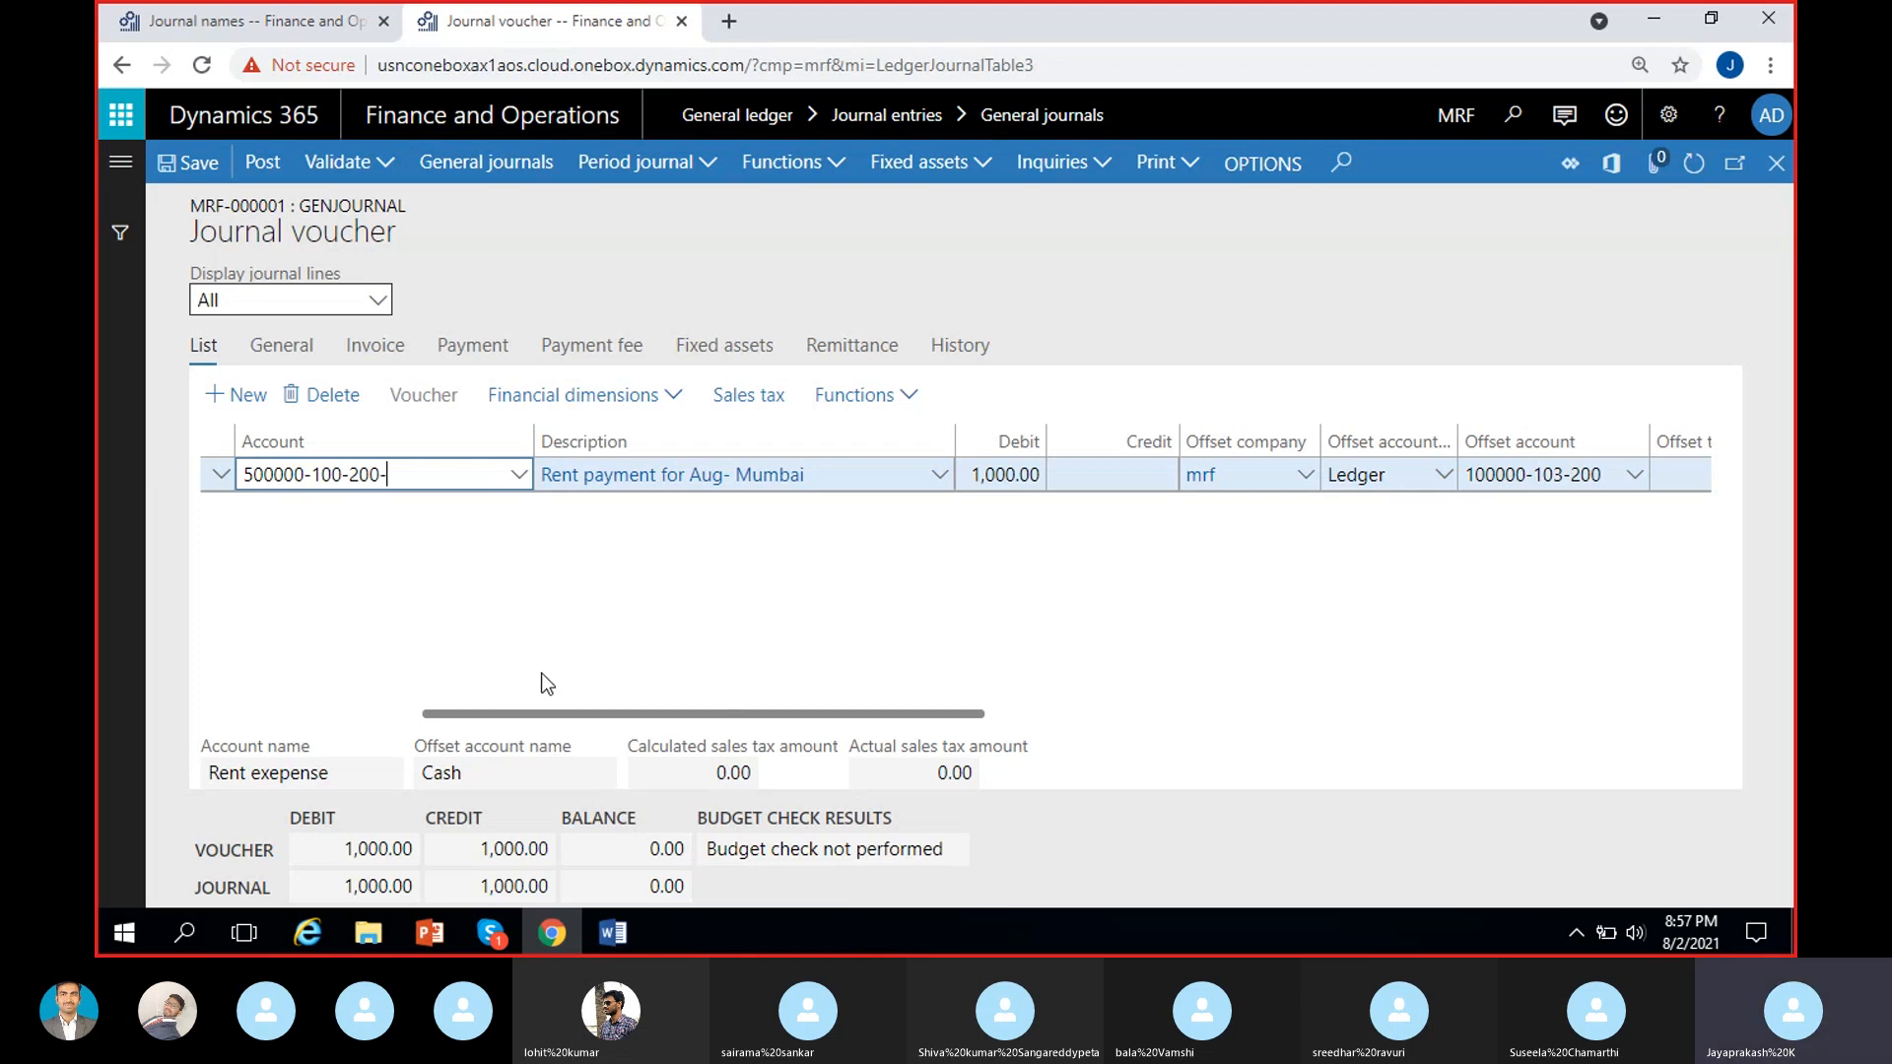
pyautogui.click(500, 590)
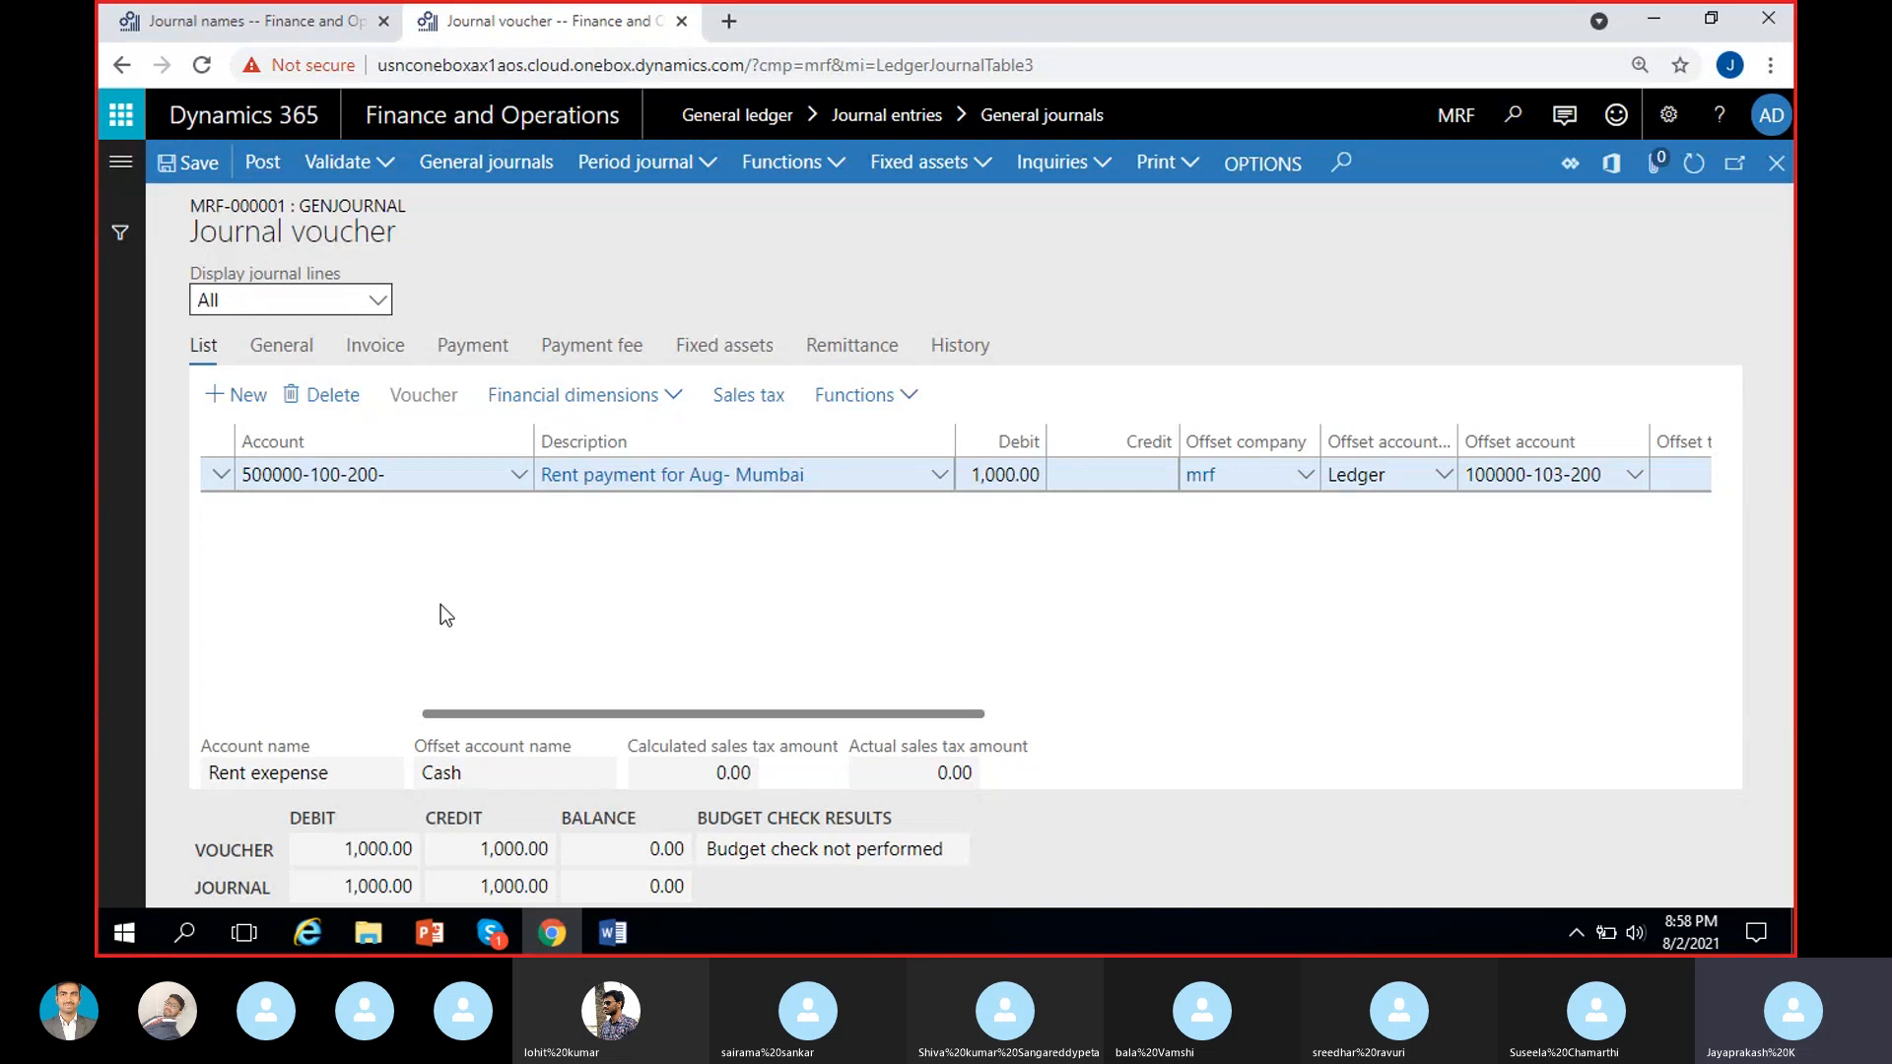
# Add a new line to the MRF-000001 general journal and check the voucher number beside the rent payment line.
pyautogui.click(415, 467)
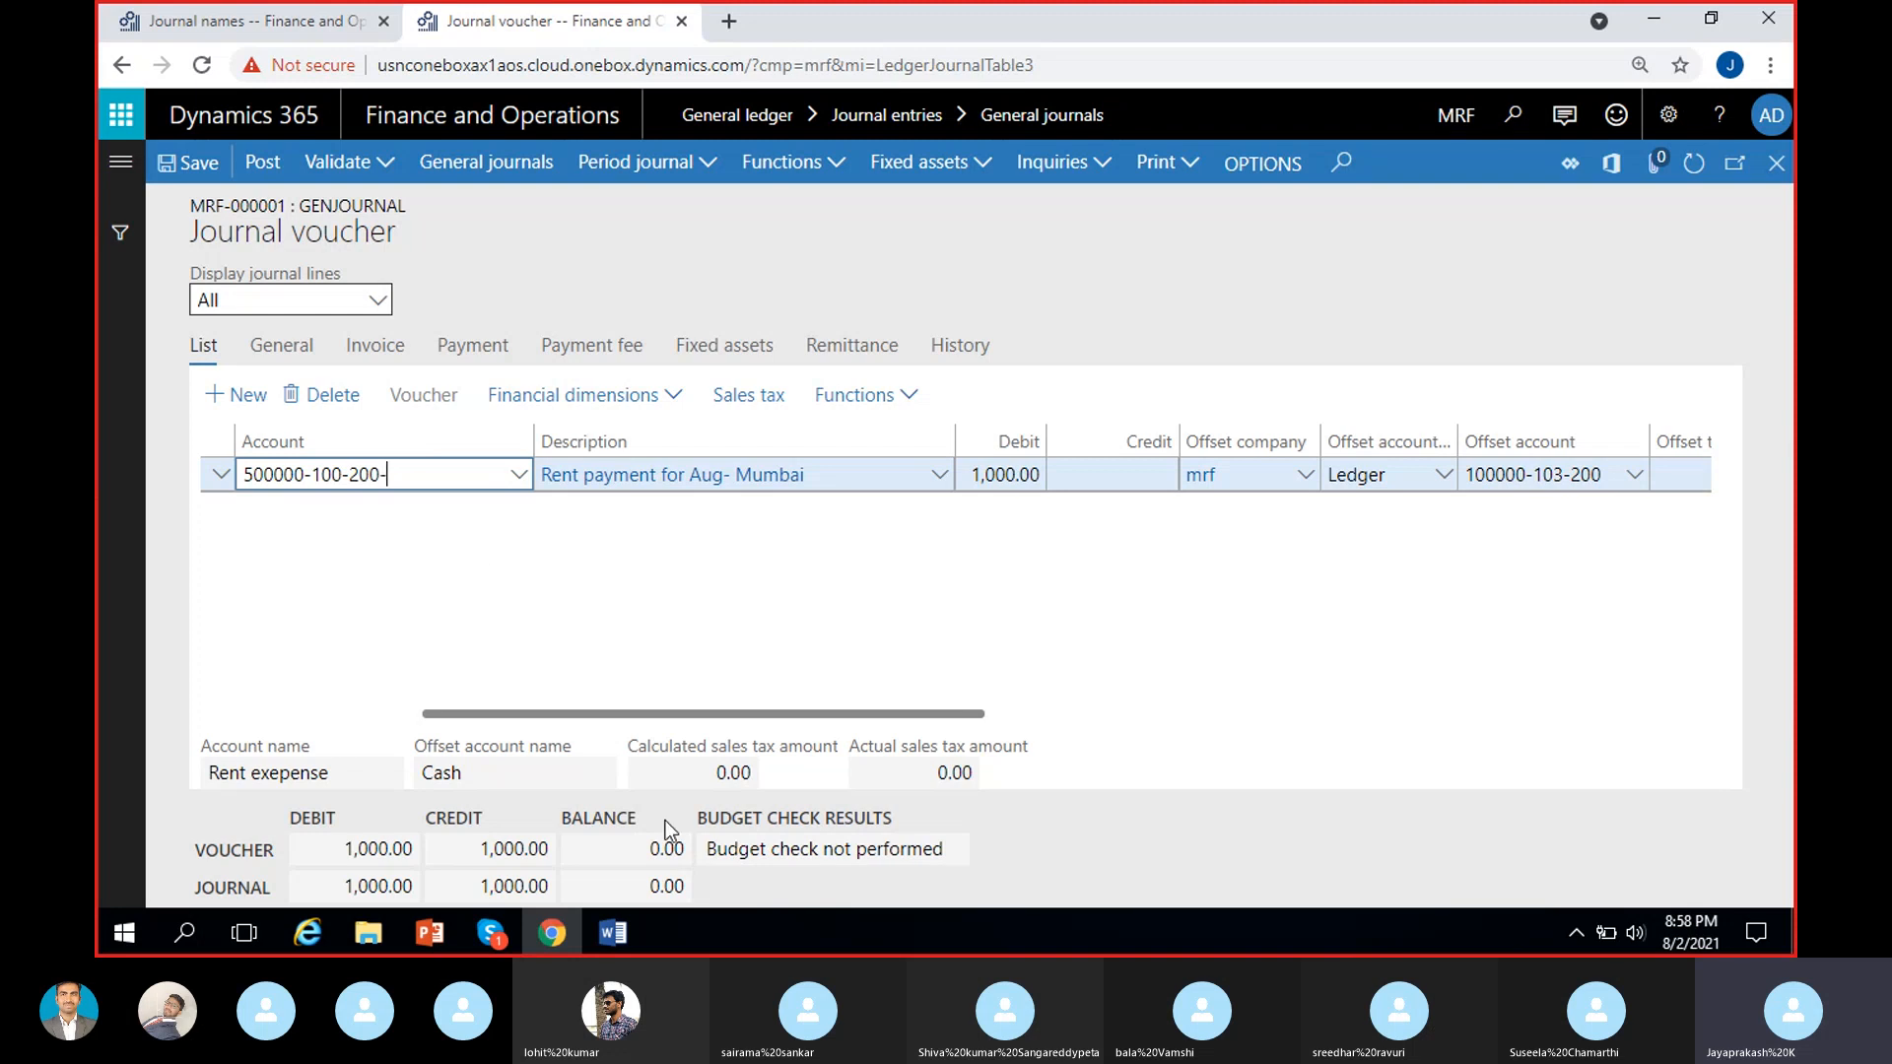
pyautogui.click(477, 581)
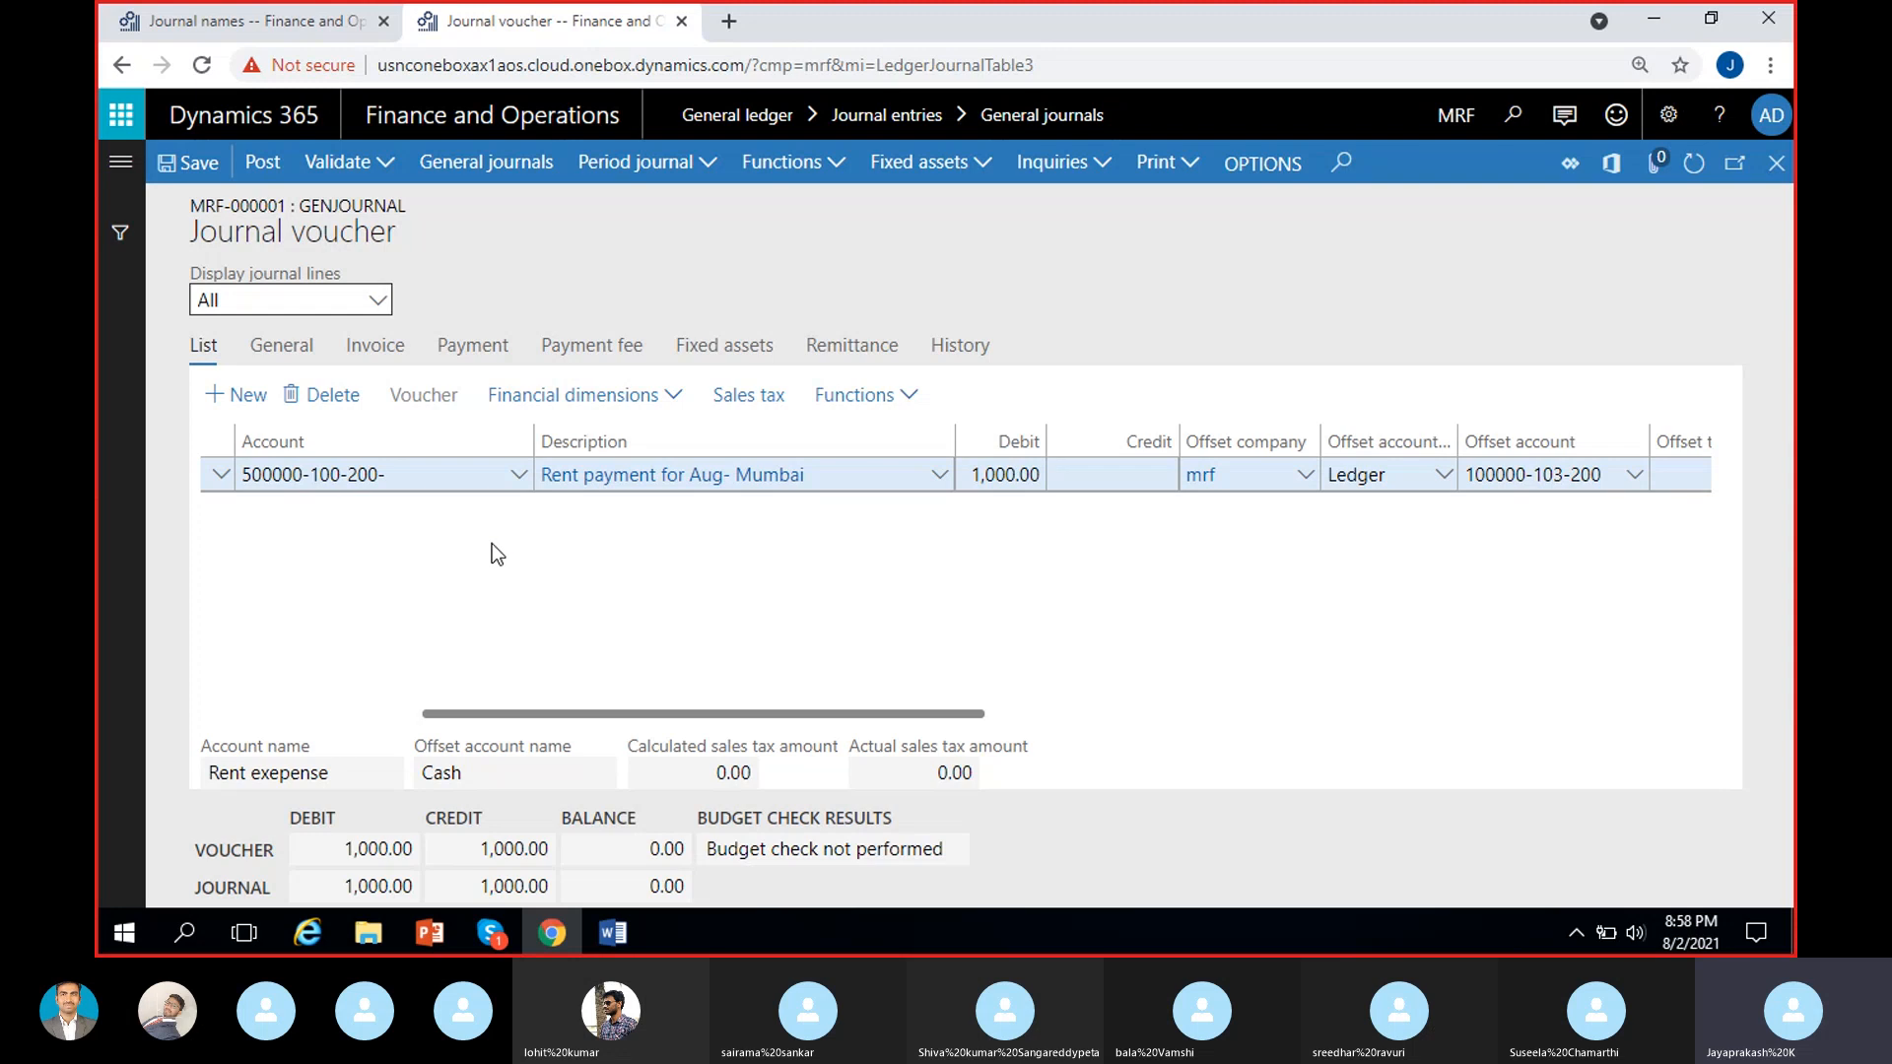
pyautogui.moveTo(493, 714); pyautogui.dragTo(281, 713)
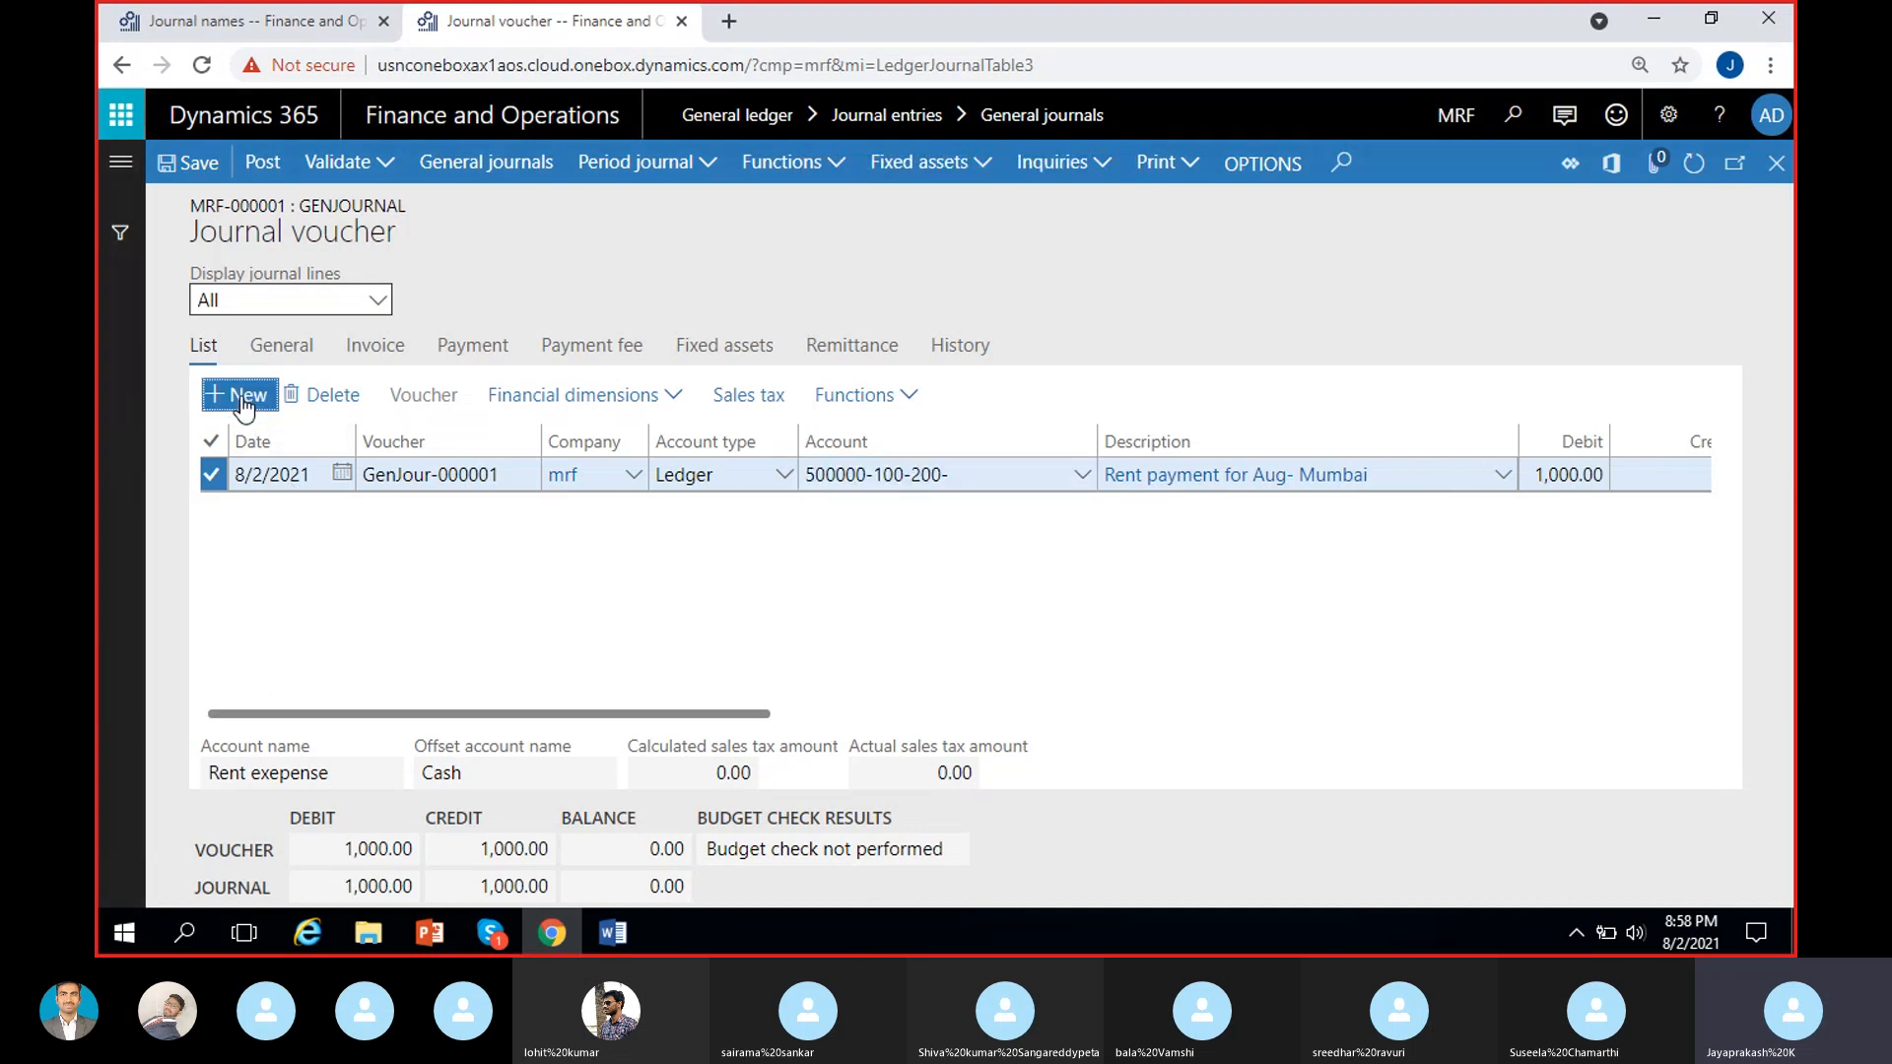
pyautogui.hotkey('alt', 'n')
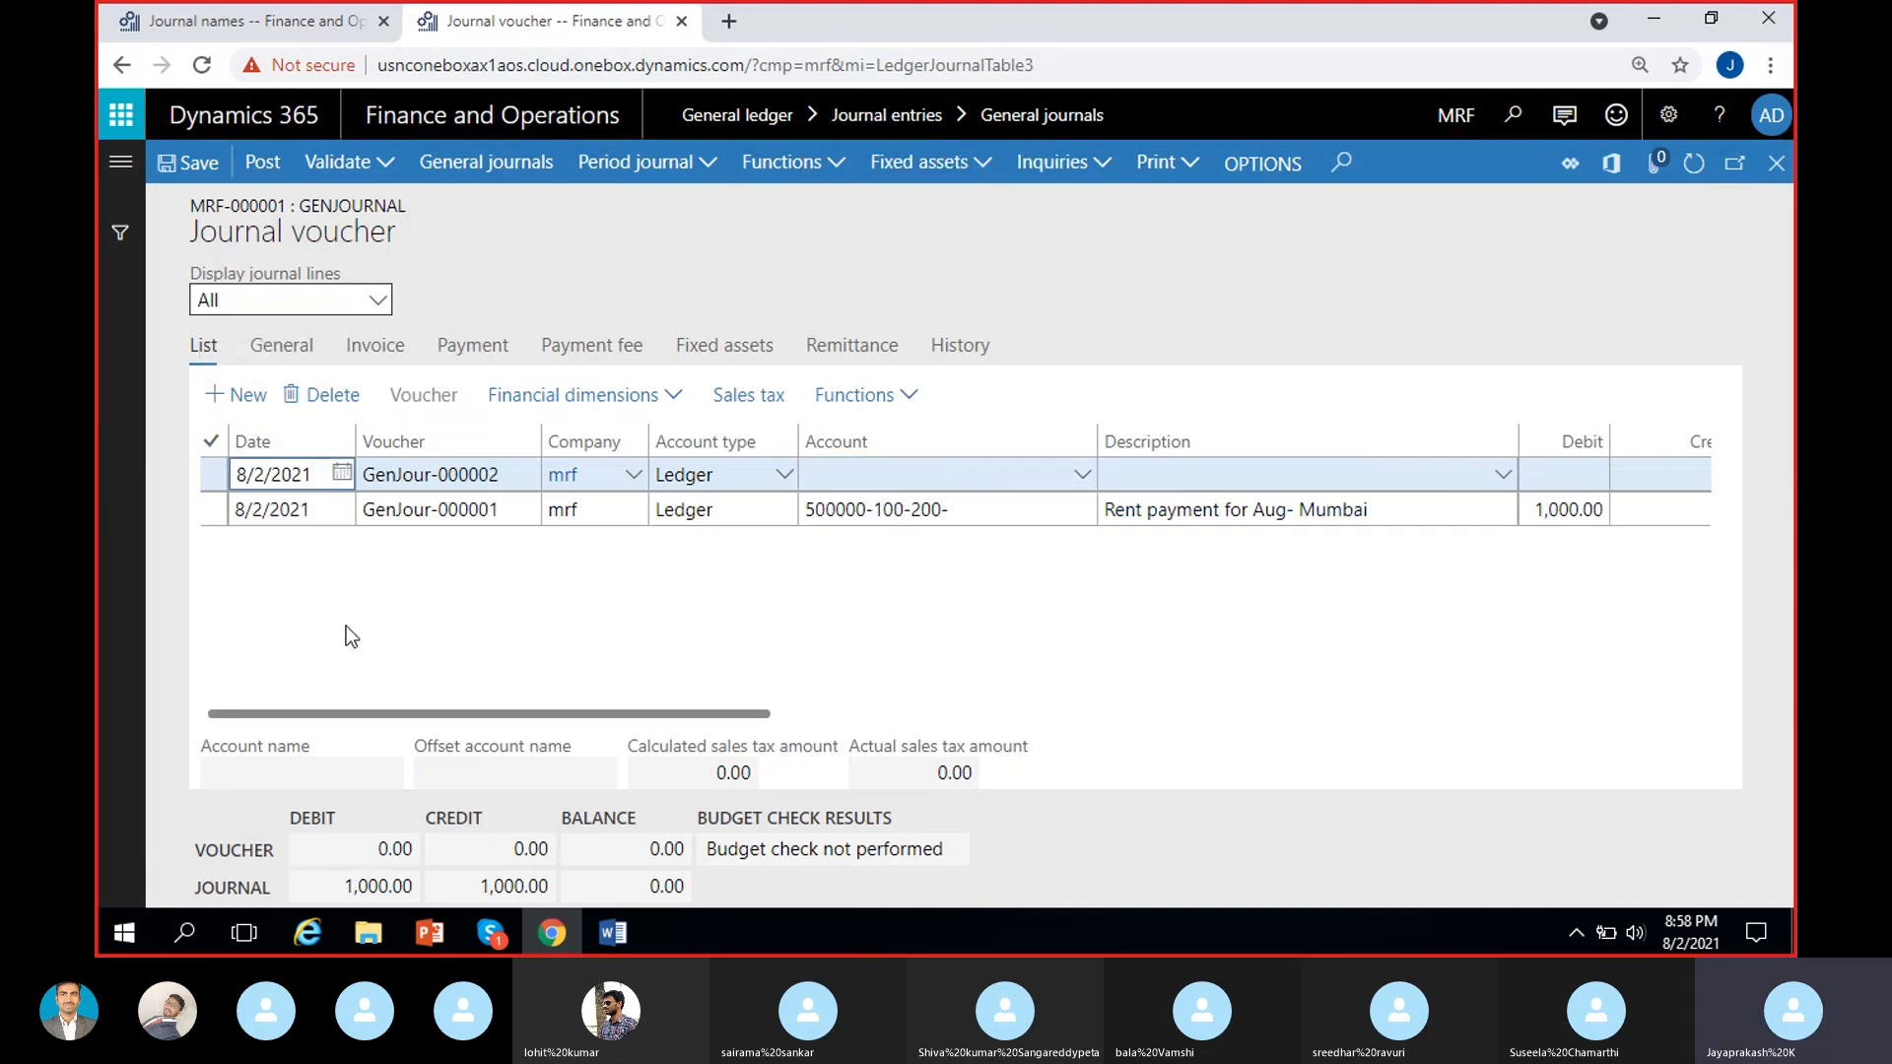
pyautogui.click(517, 474)
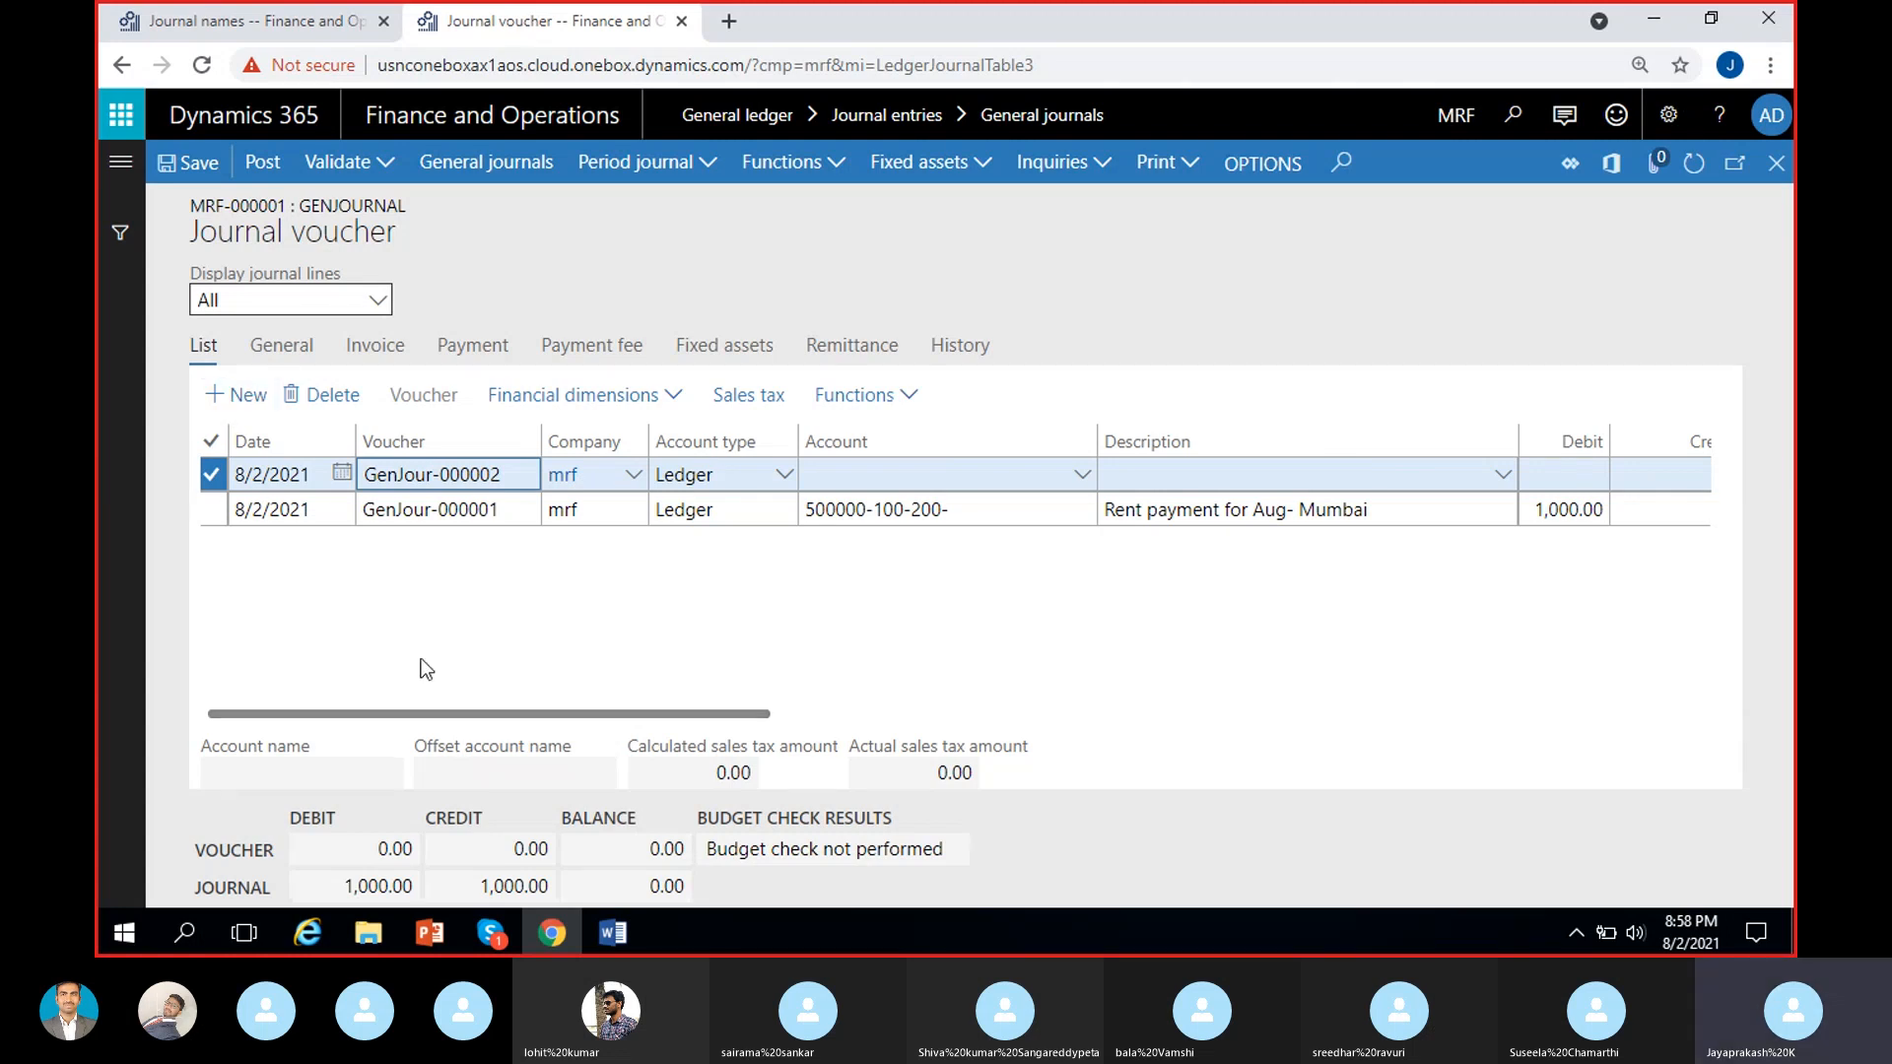
pyautogui.click(855, 477)
pyautogui.moveTo(745, 713); pyautogui.dragTo(654, 707)
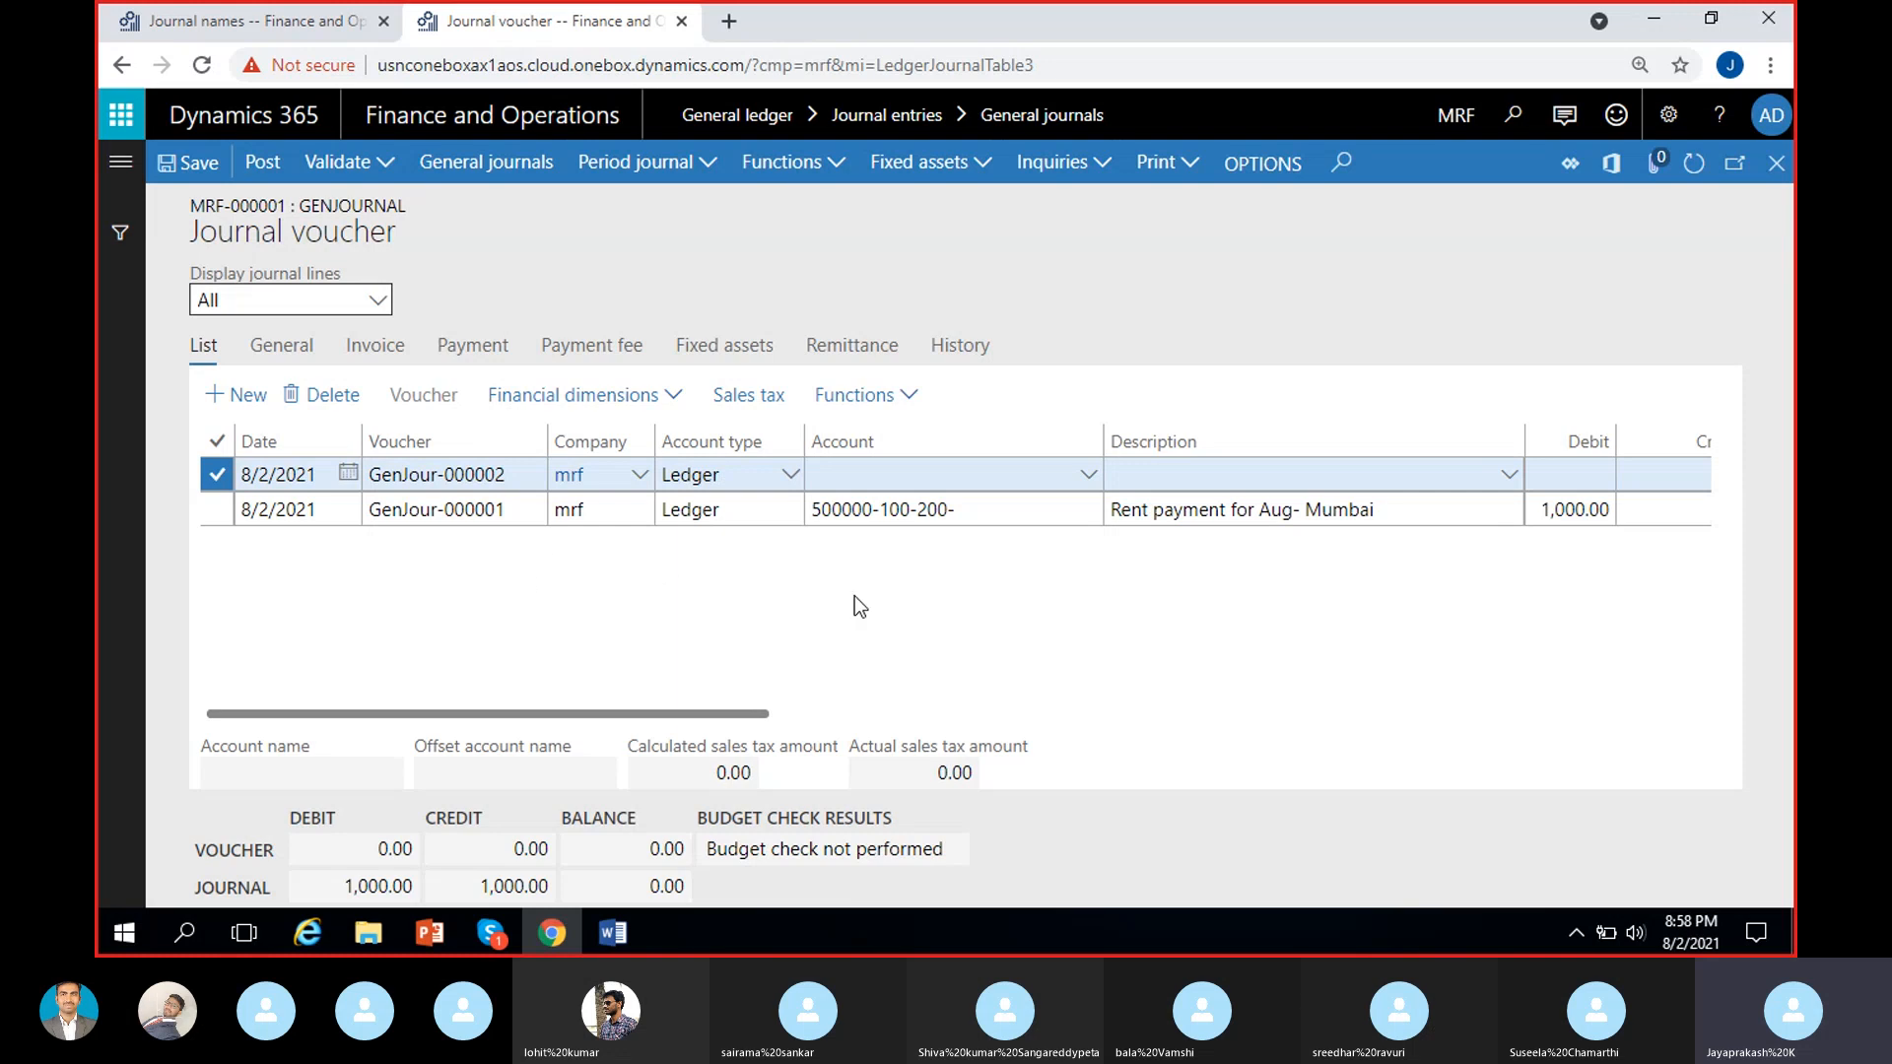
pyautogui.hscroll(2, 854, 606)
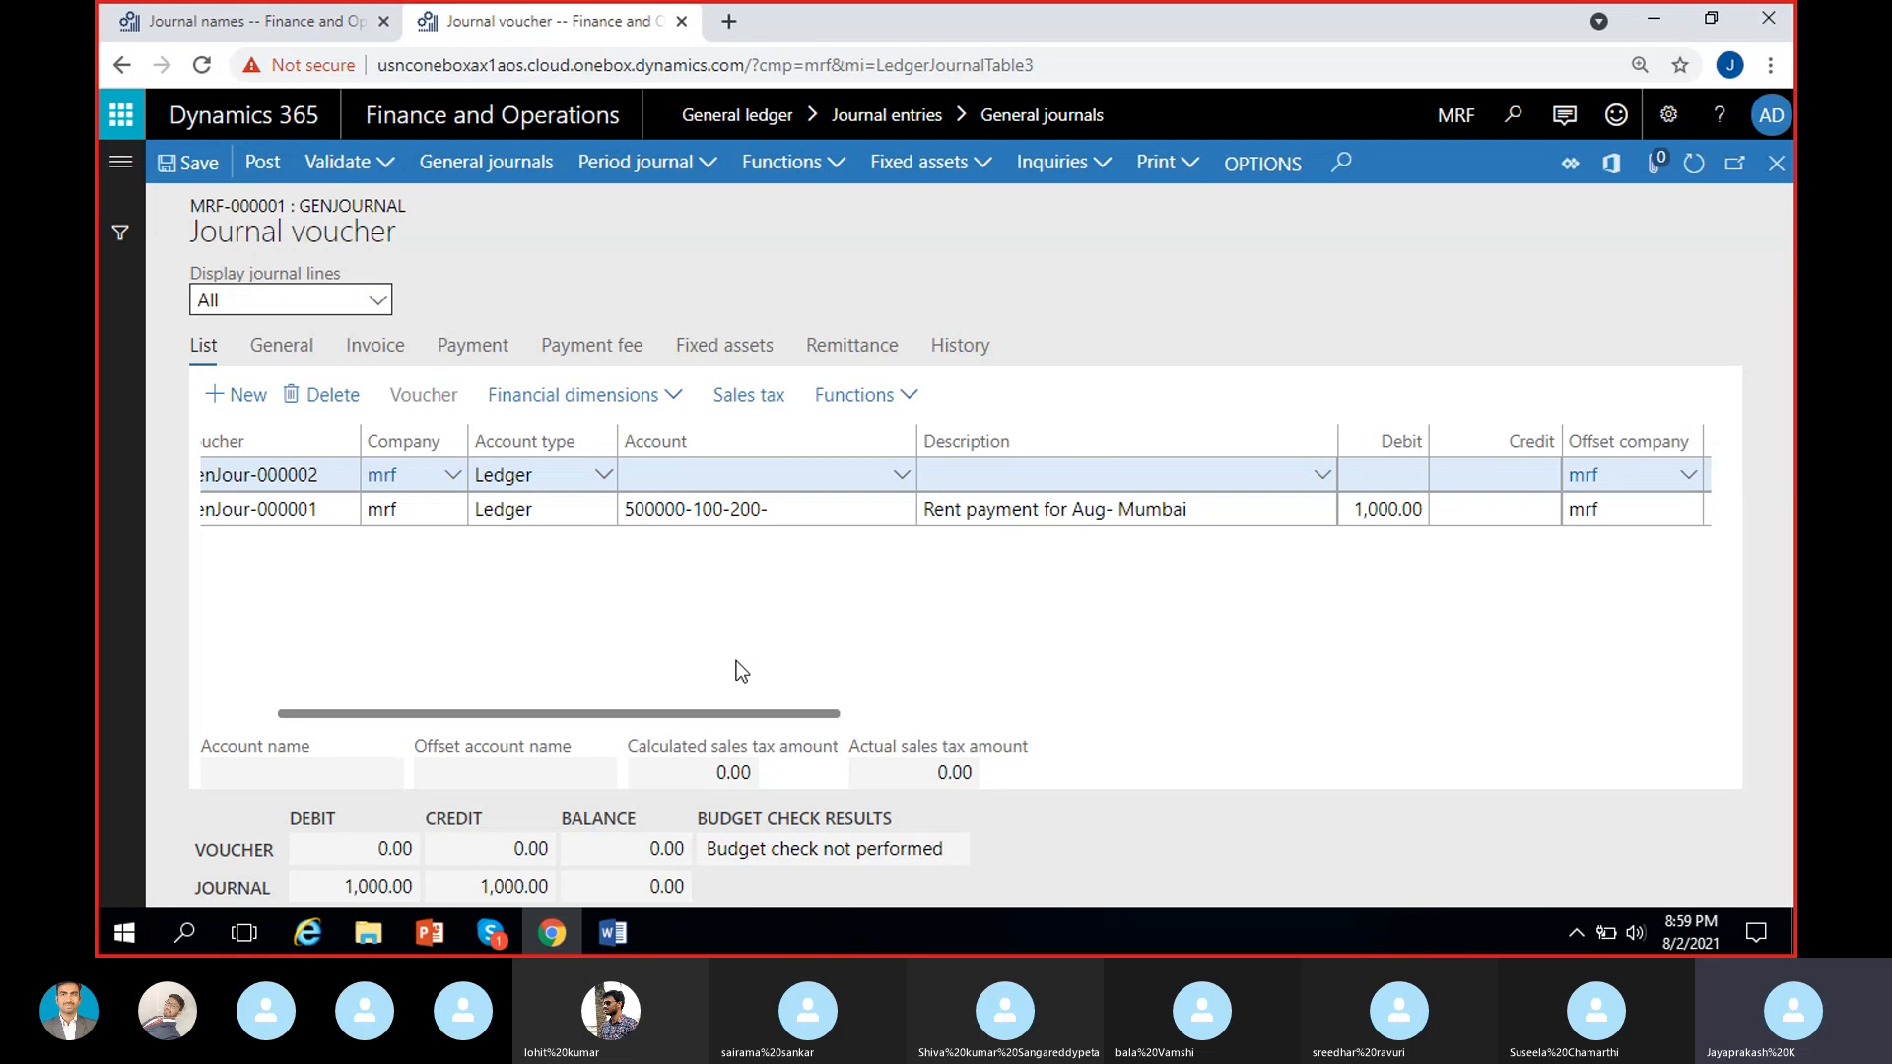
pyautogui.hscroll(-2, 742, 671)
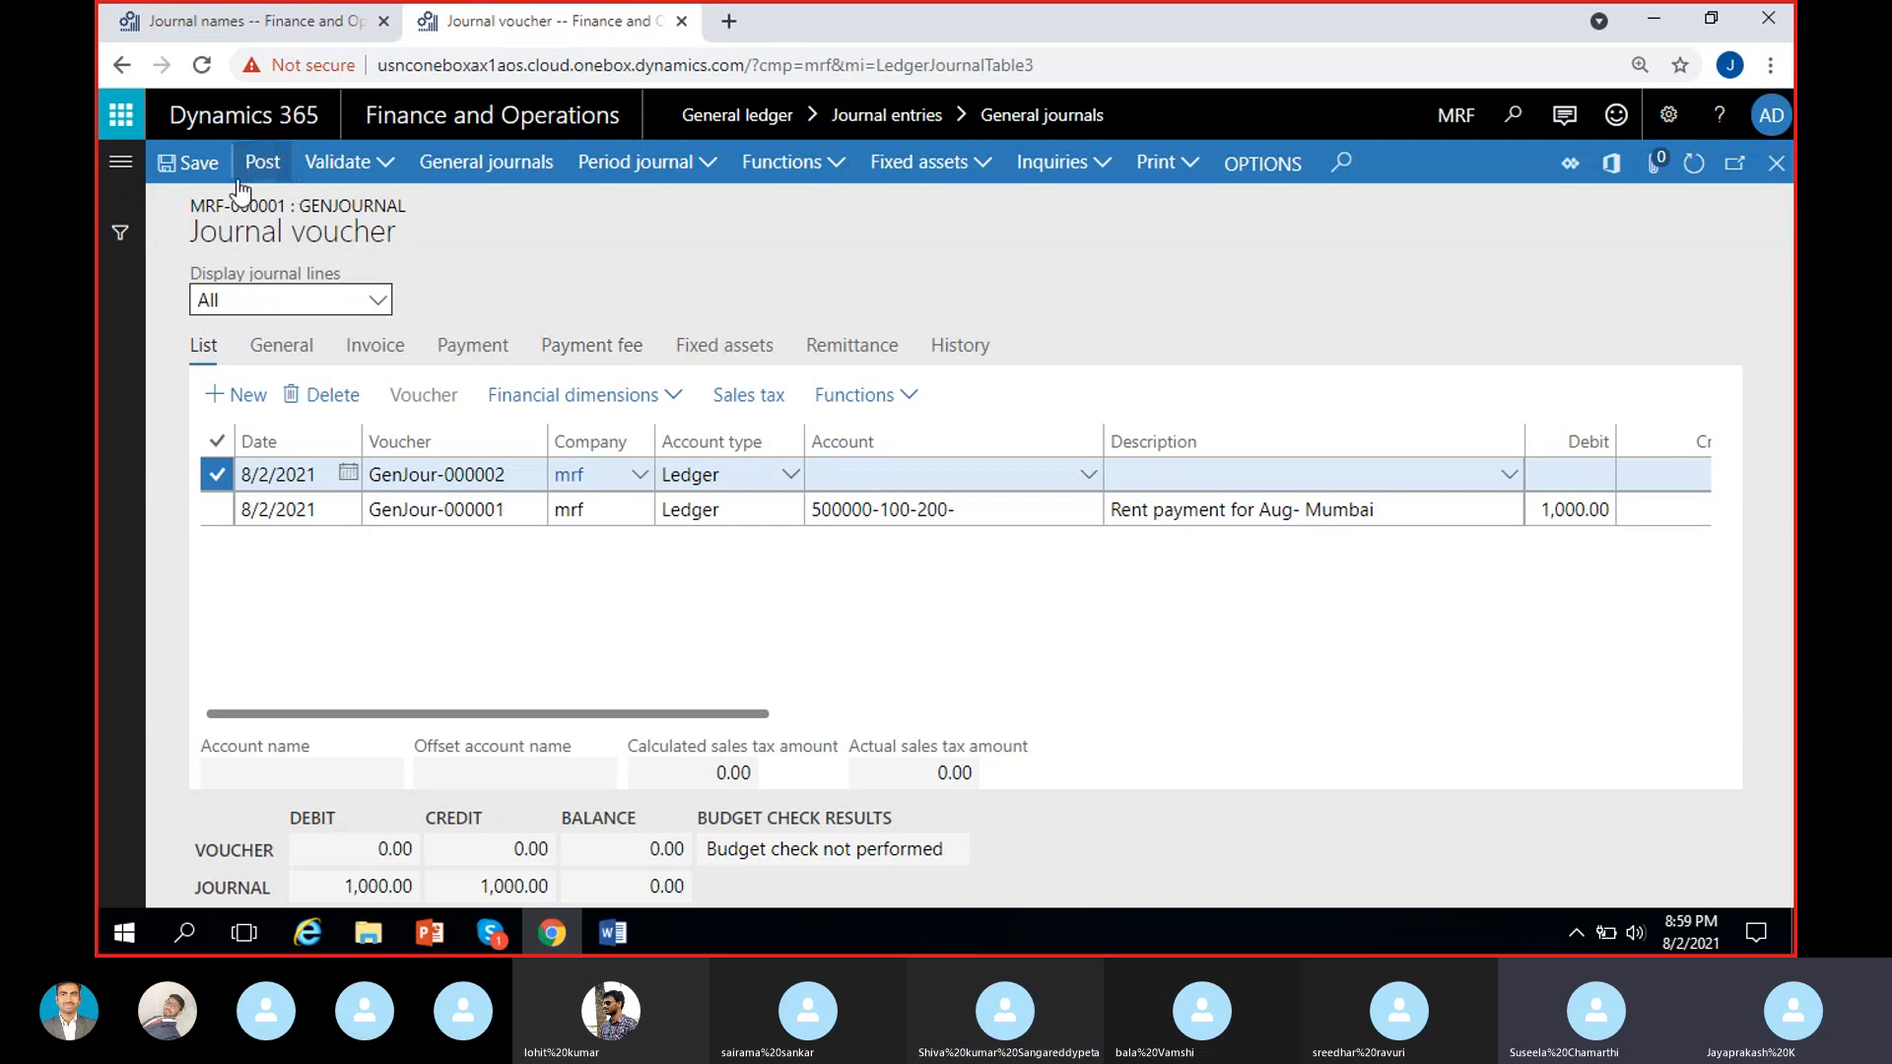
# Create another general journal with the journal name RevJour and open its lines.
pyautogui.moveTo(305, 202); pyautogui.dragTo(424, 222)
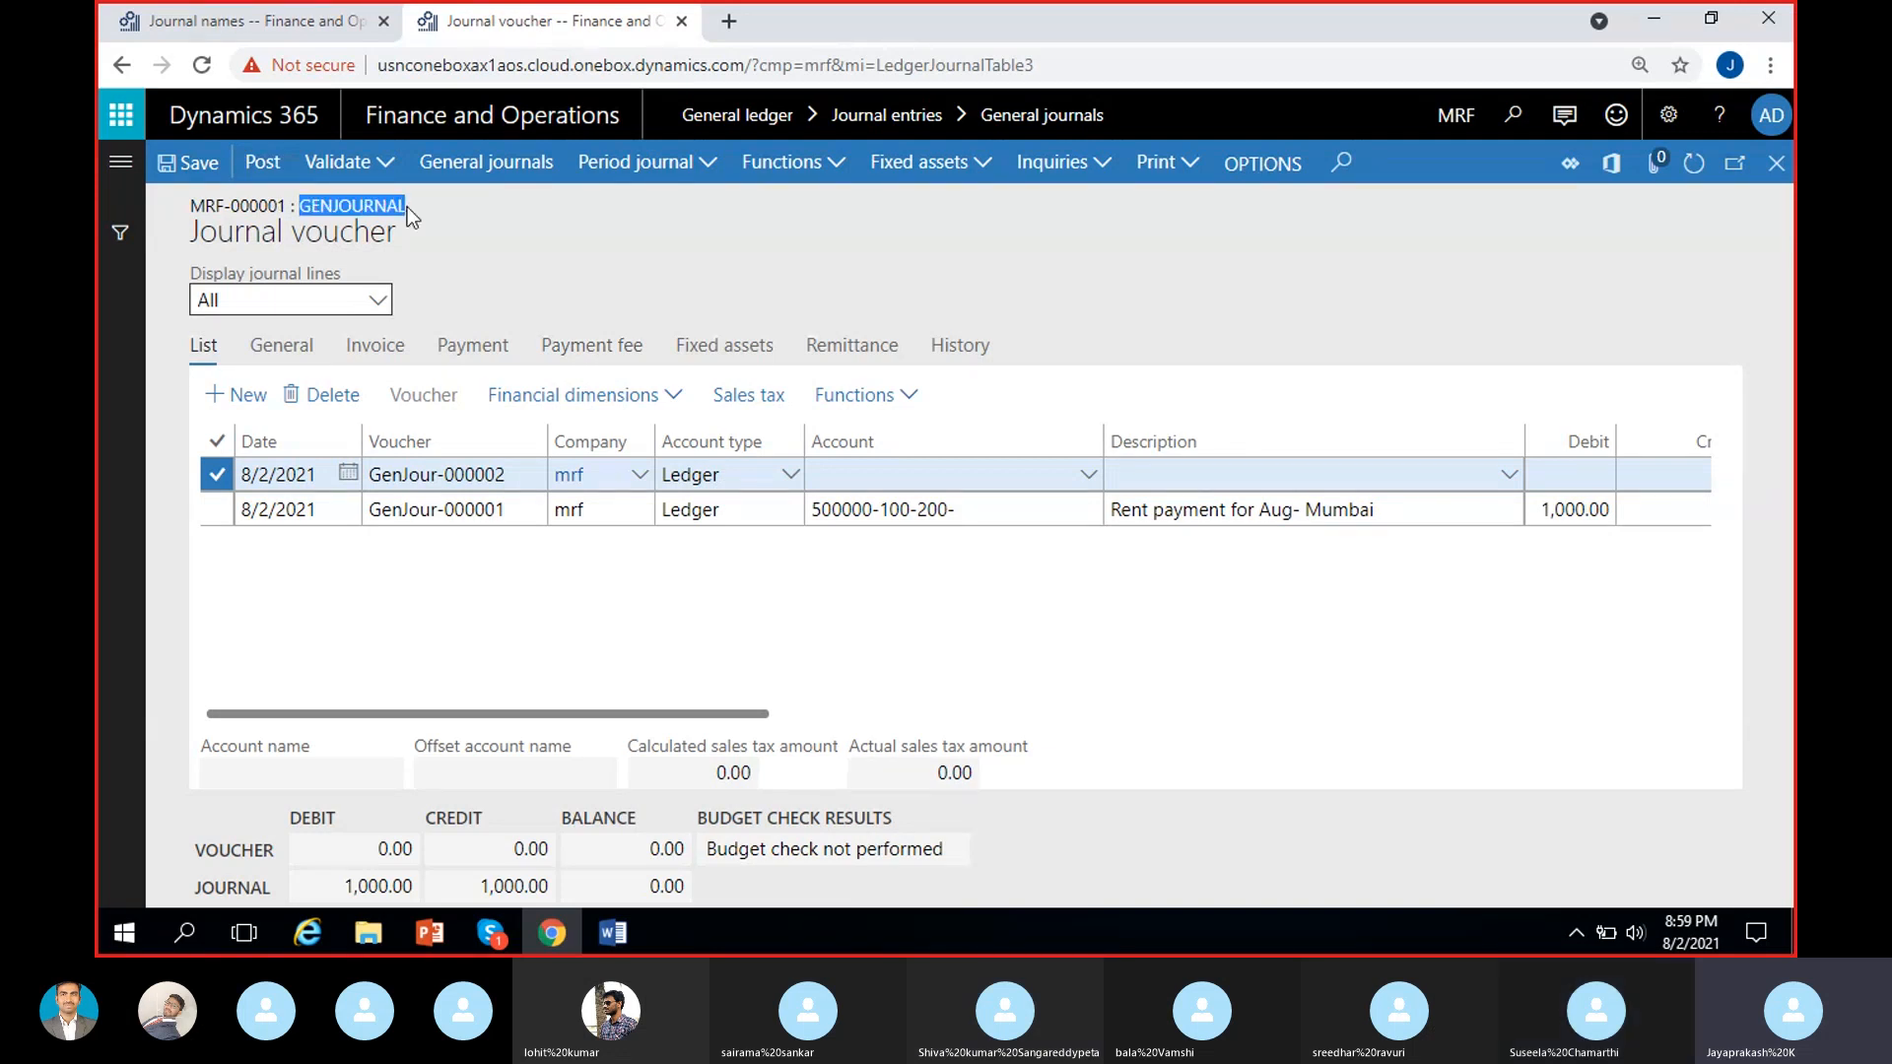
pyautogui.click(439, 229)
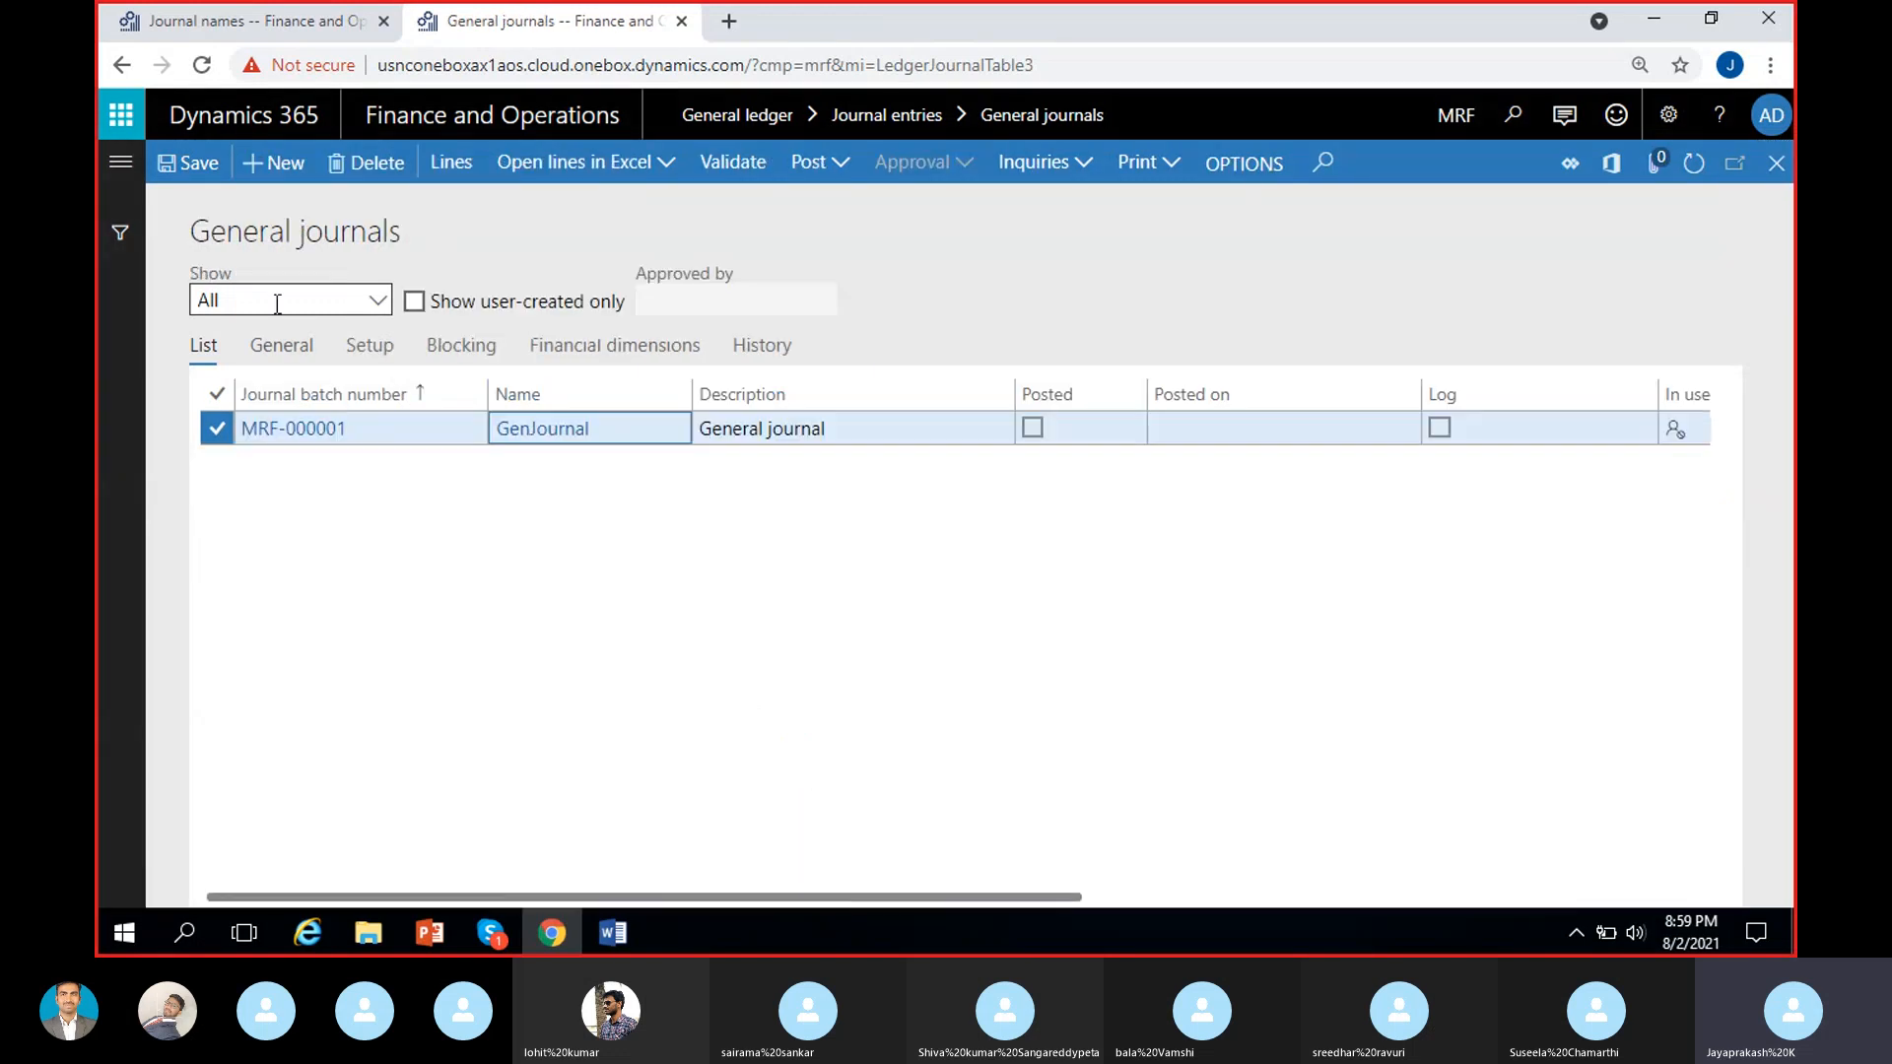
pyautogui.click(271, 162)
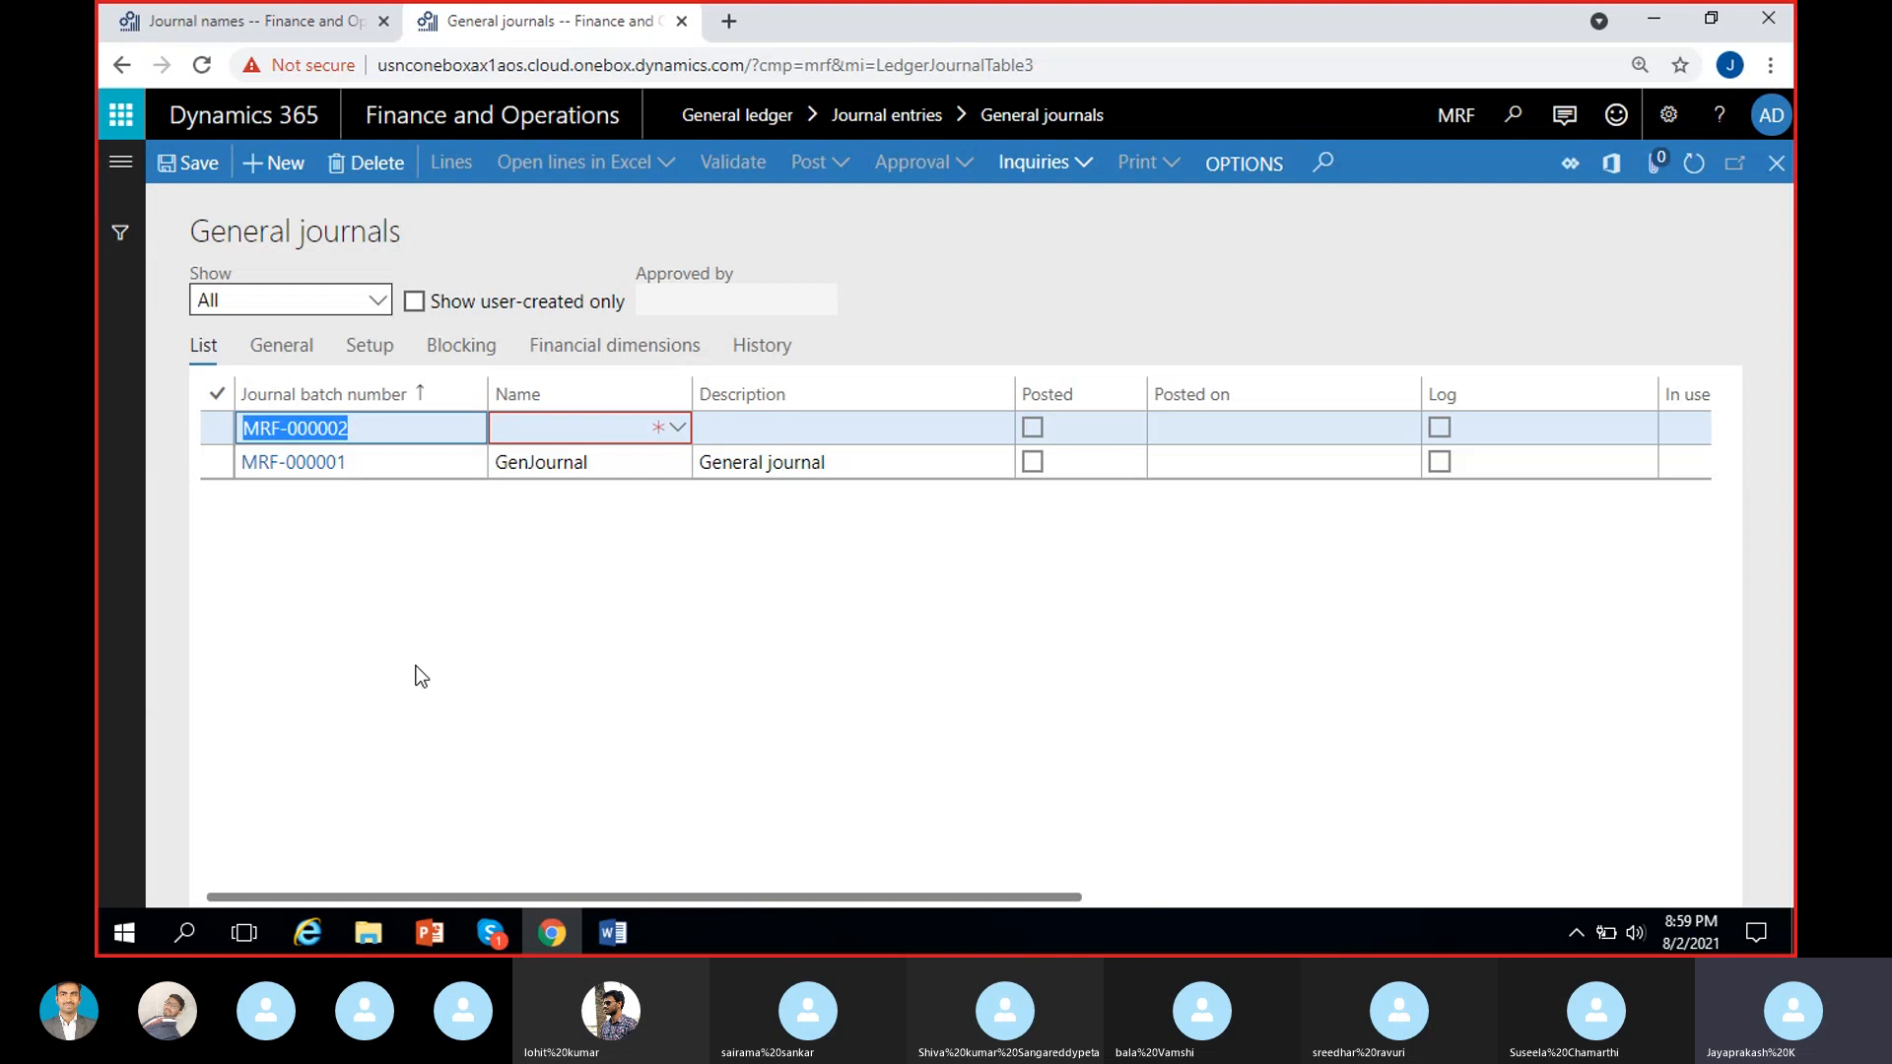
pyautogui.click(616, 434)
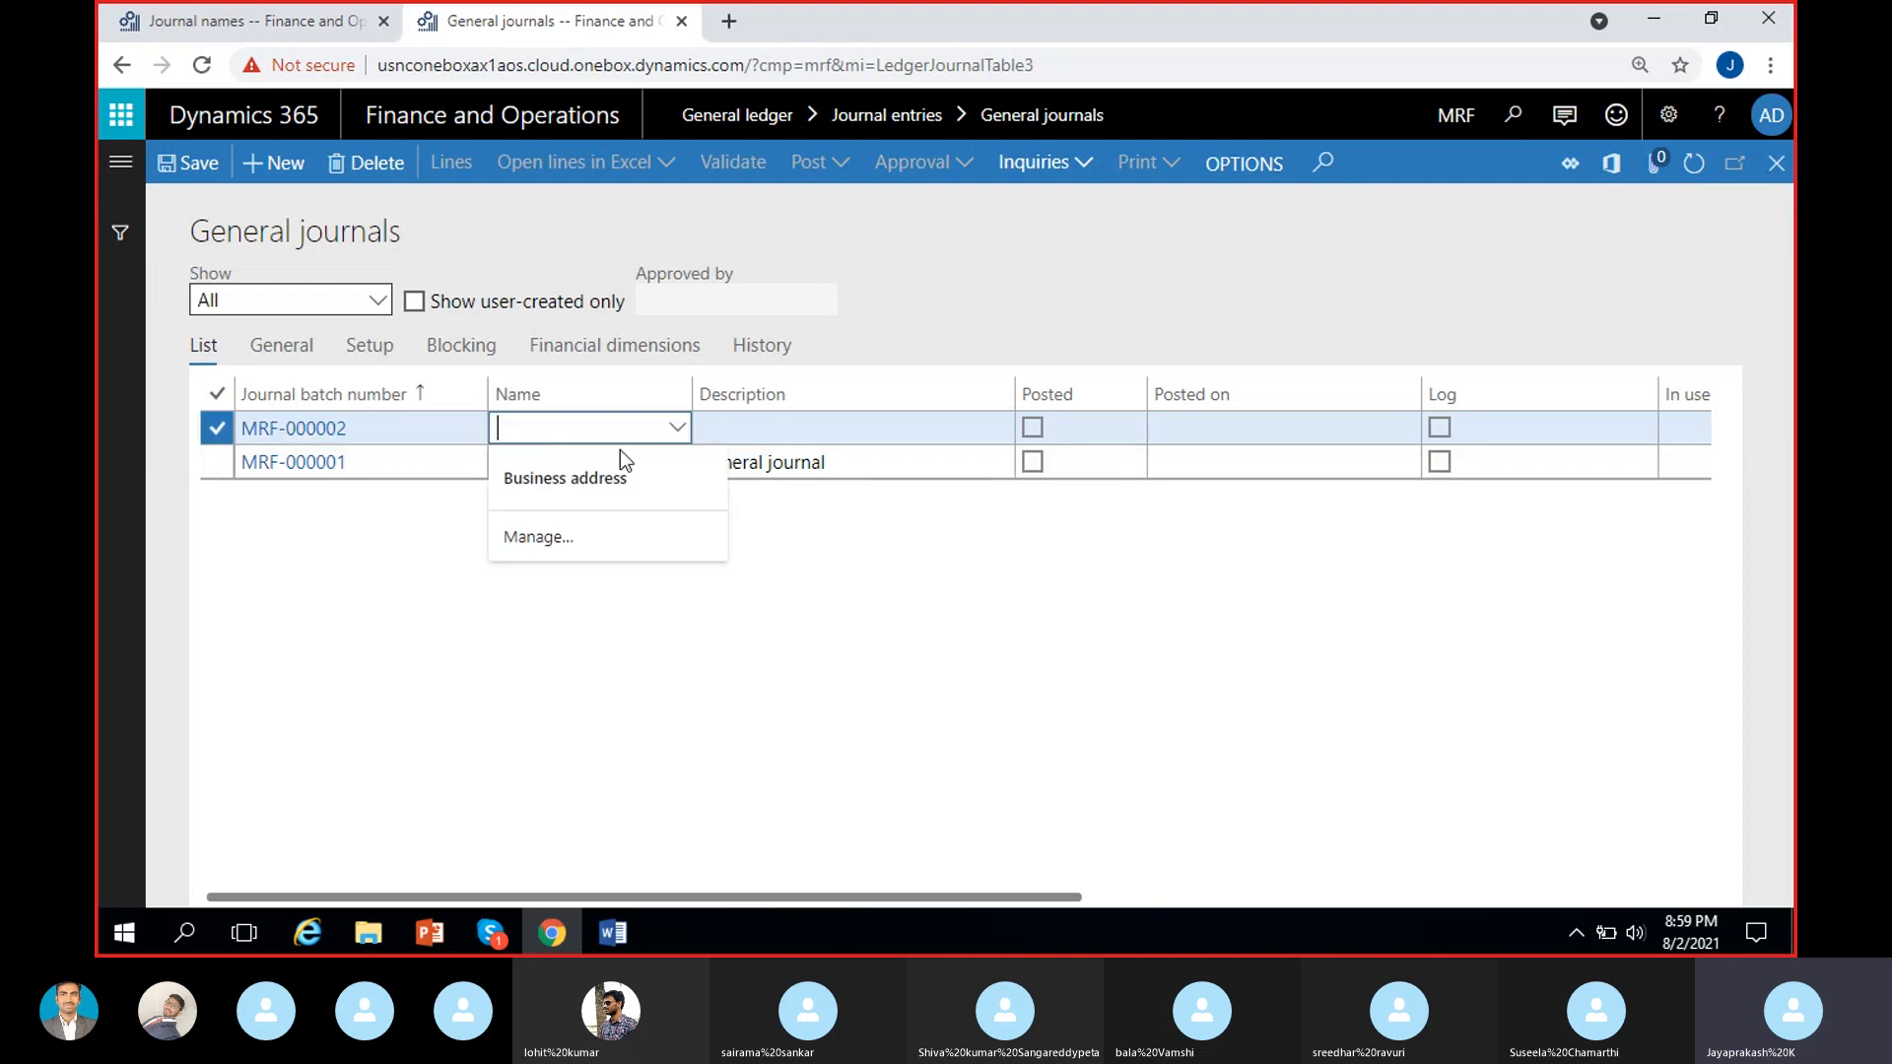
pyautogui.click(677, 431)
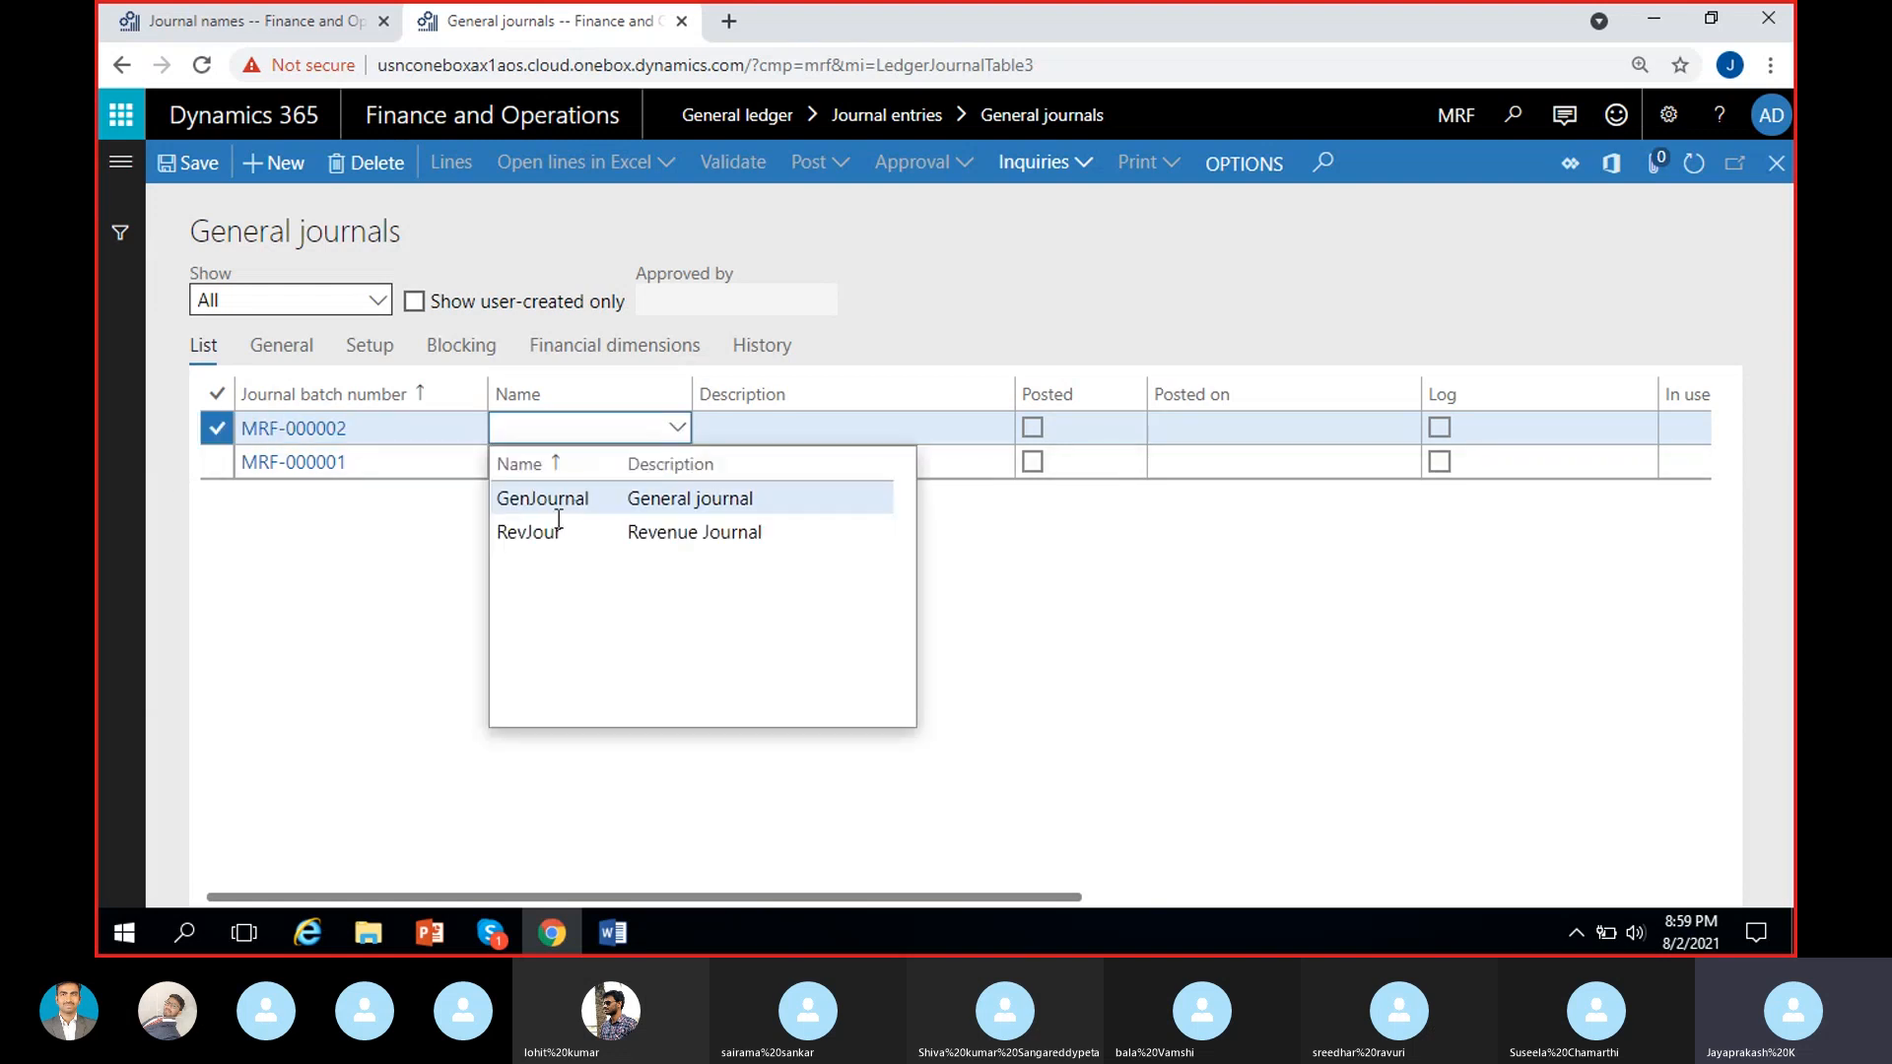
pyautogui.click(629, 532)
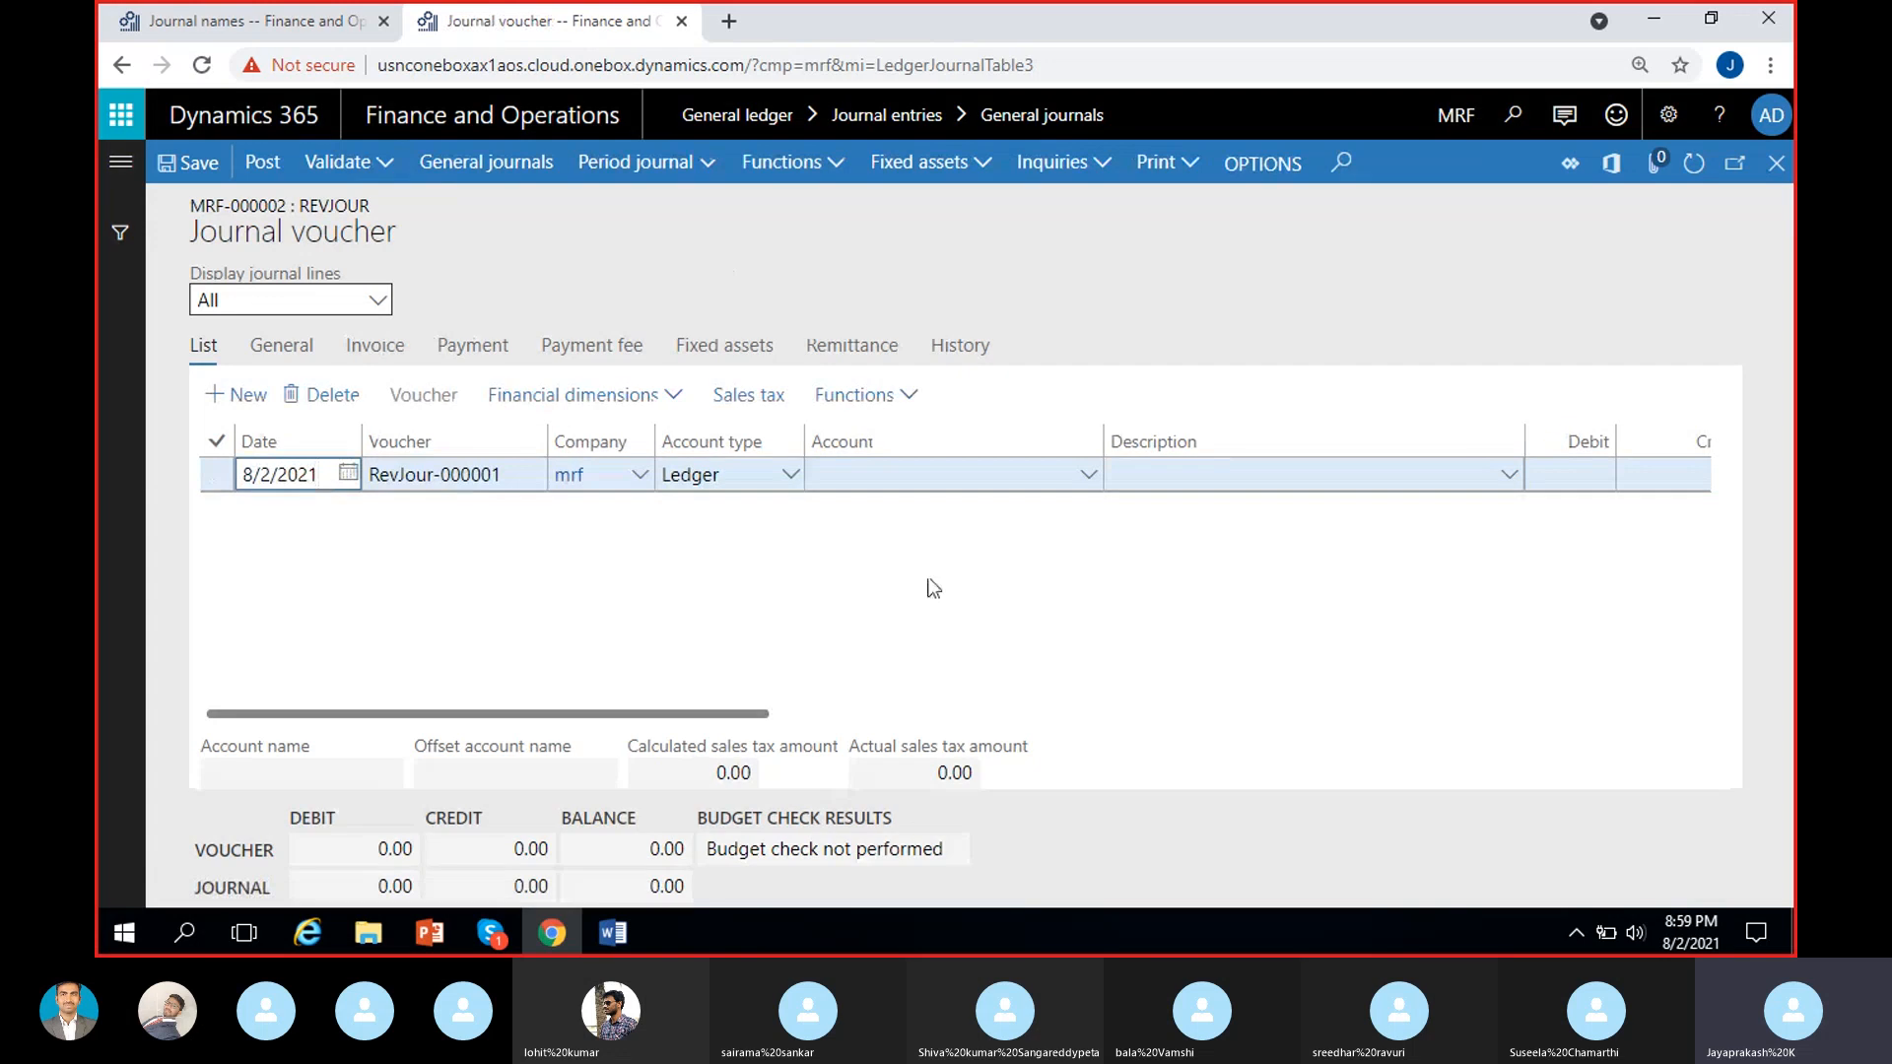
# Check the voucher number on the first line of the RevJour journal.
pyautogui.moveTo(369, 474); pyautogui.dragTo(504, 474)
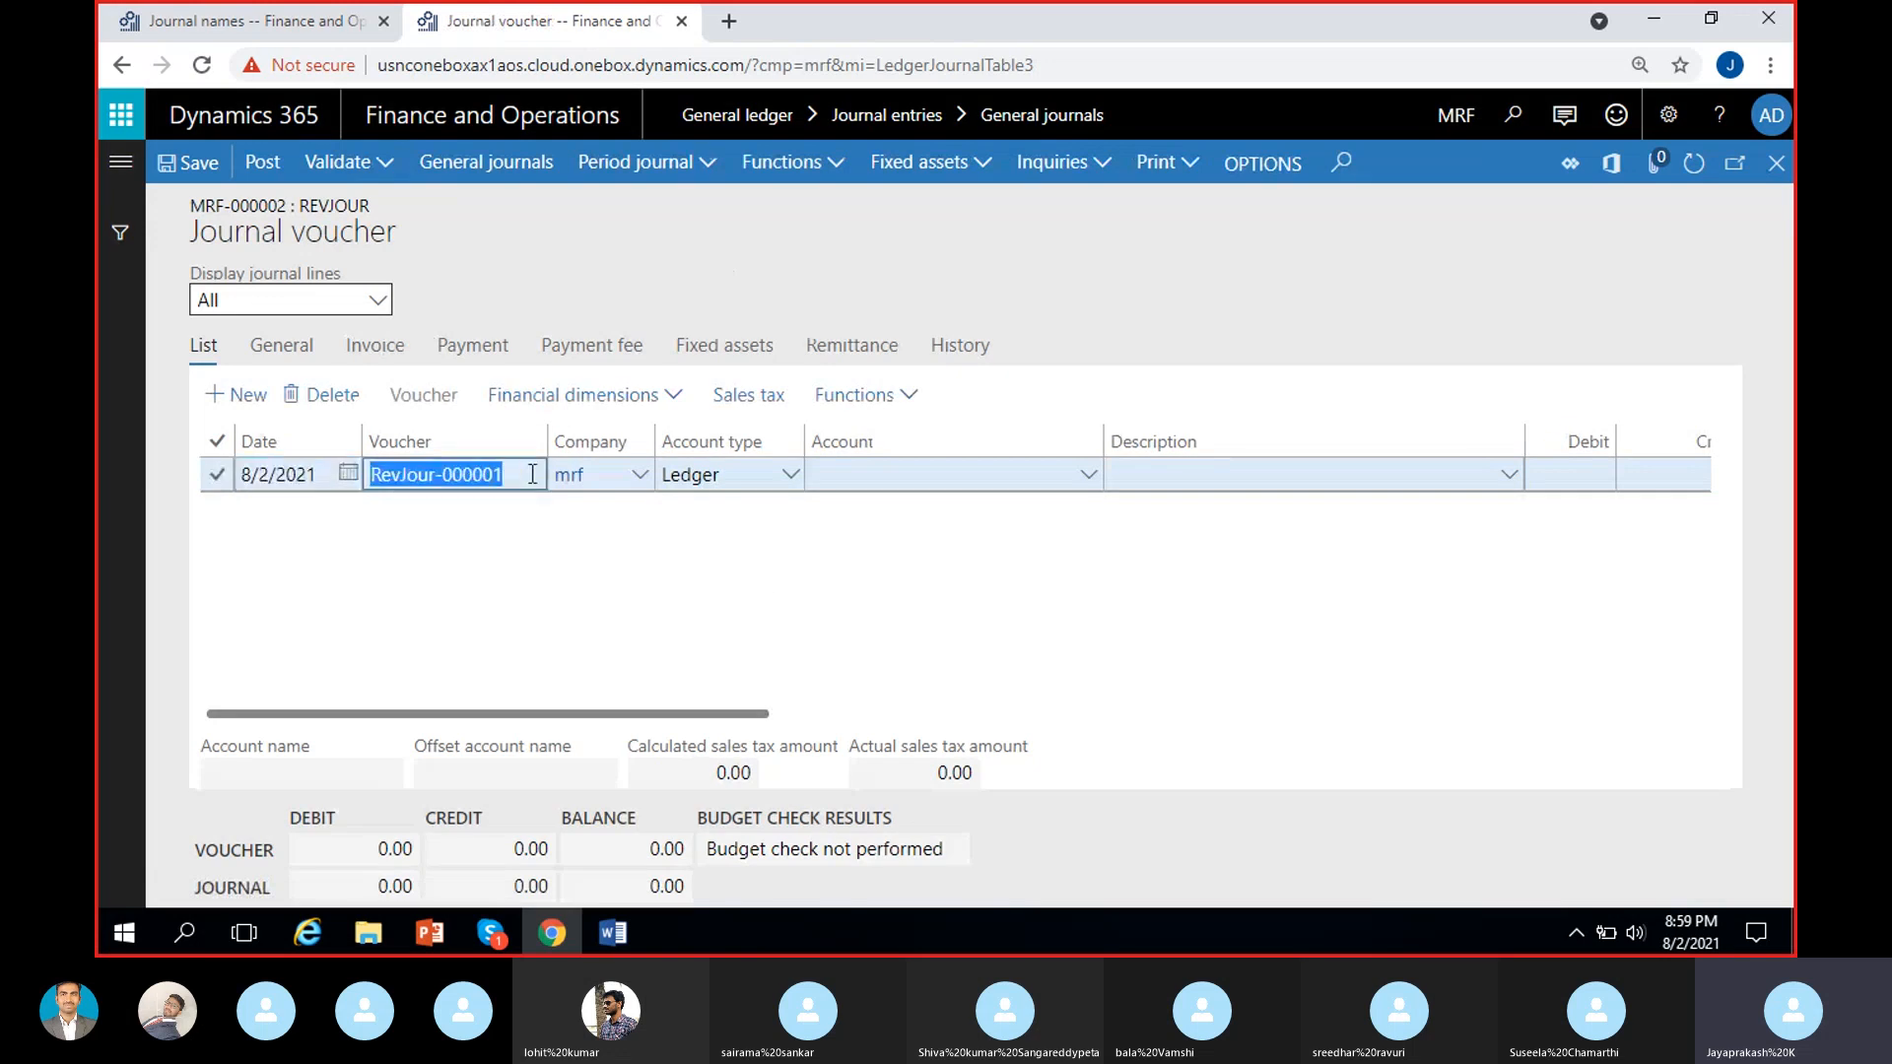
pyautogui.click(472, 601)
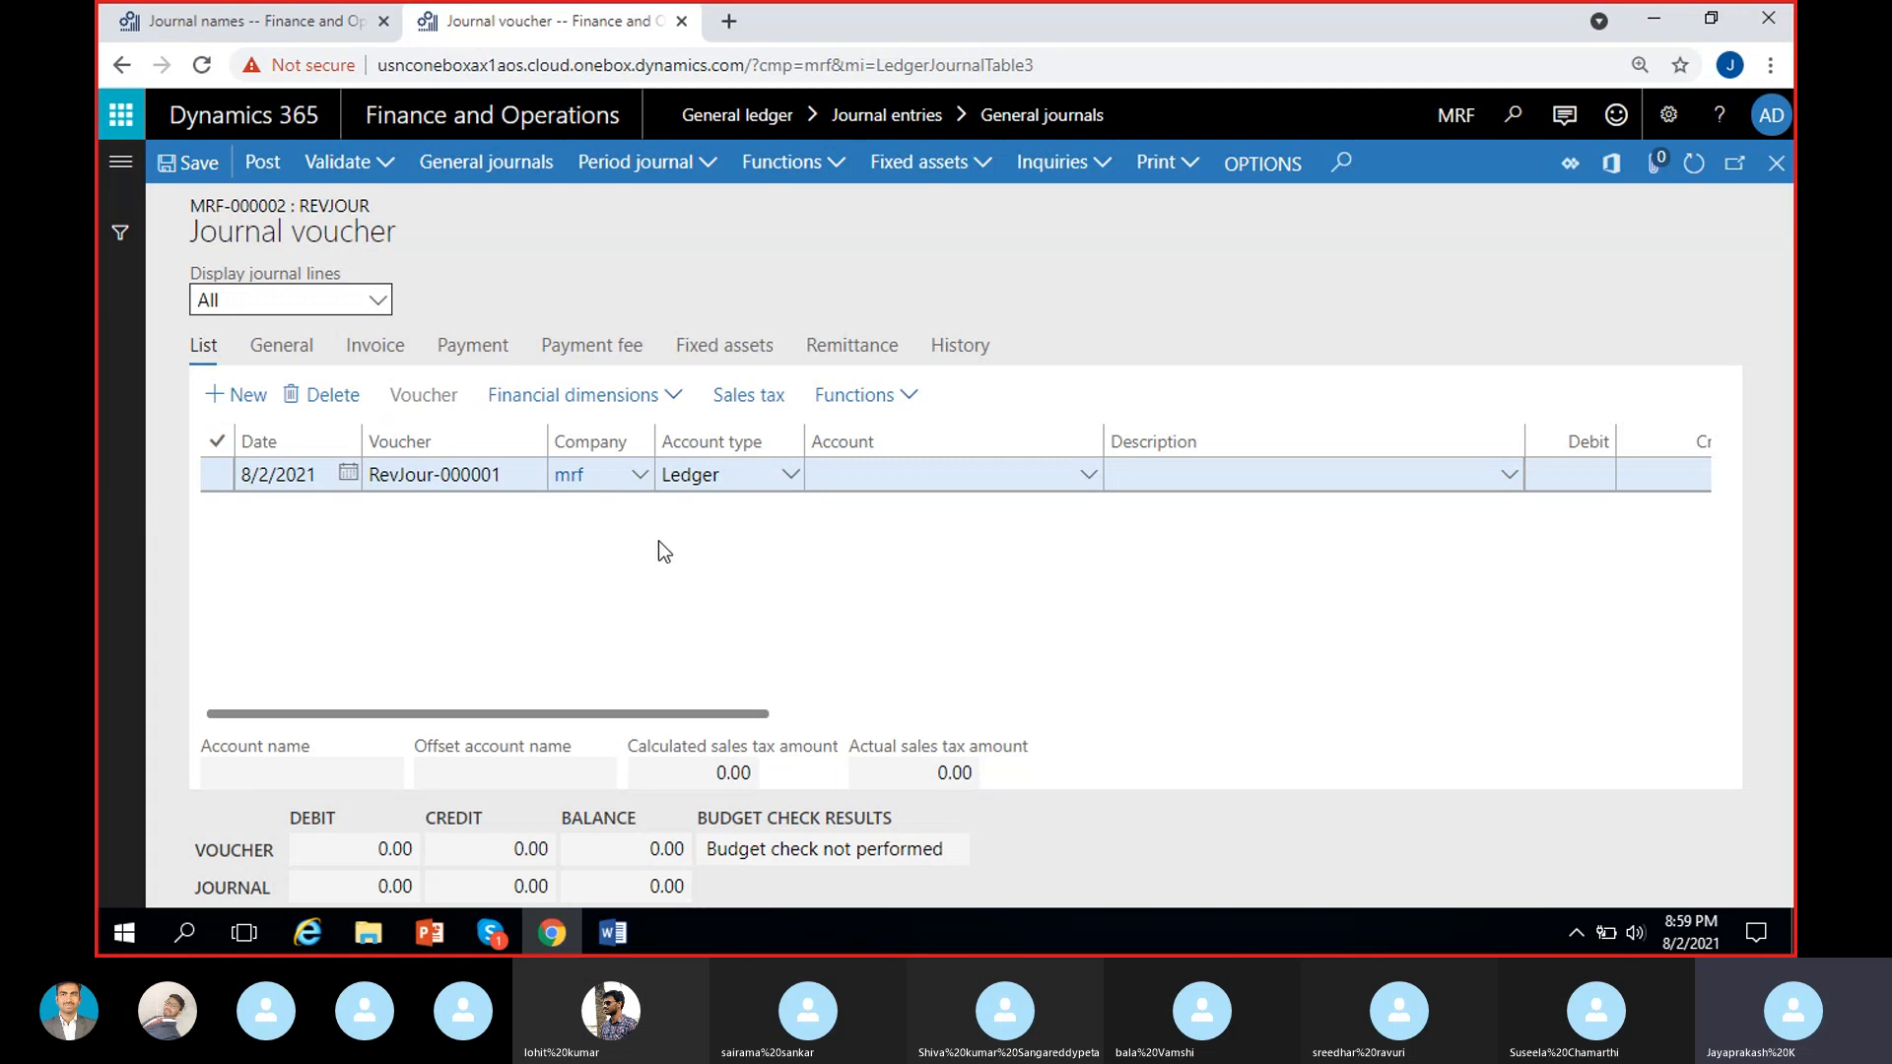
pyautogui.click(514, 475)
pyautogui.moveTo(514, 475); pyautogui.dragTo(368, 480)
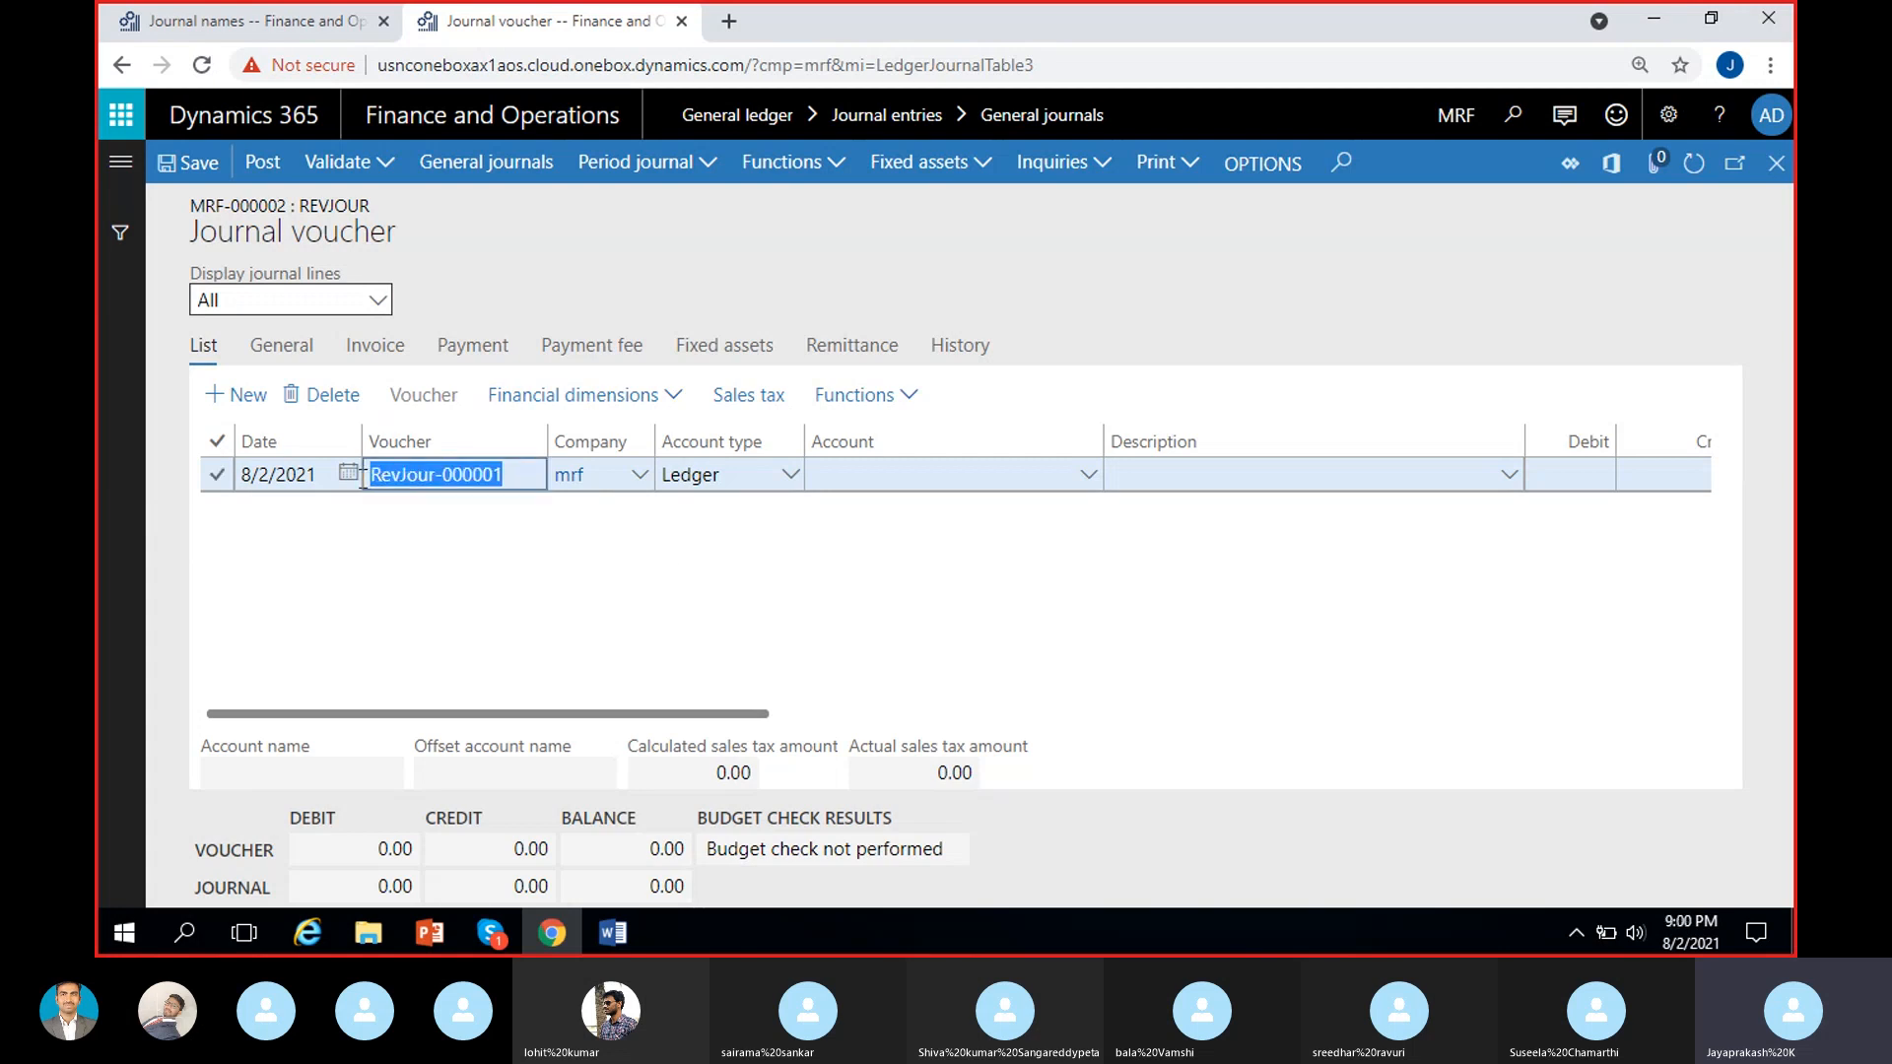
pyautogui.click(507, 726)
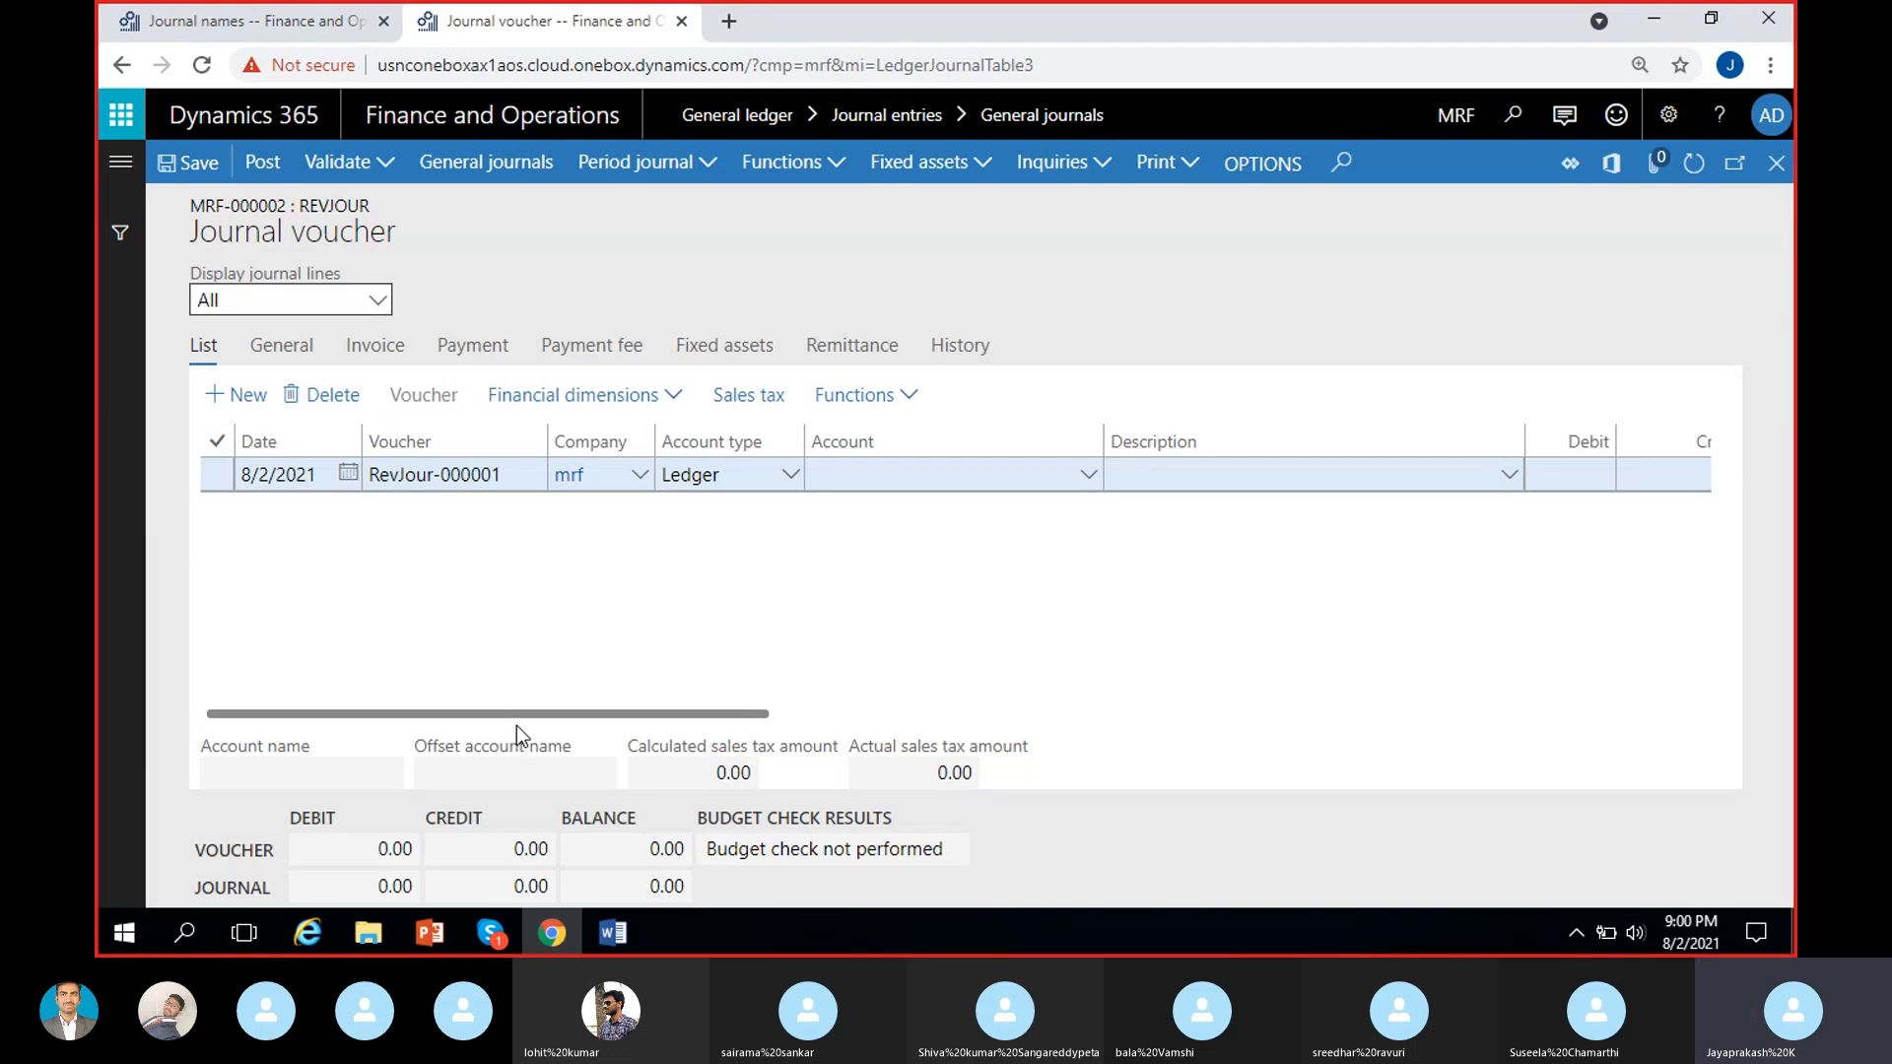
pyautogui.click(505, 483)
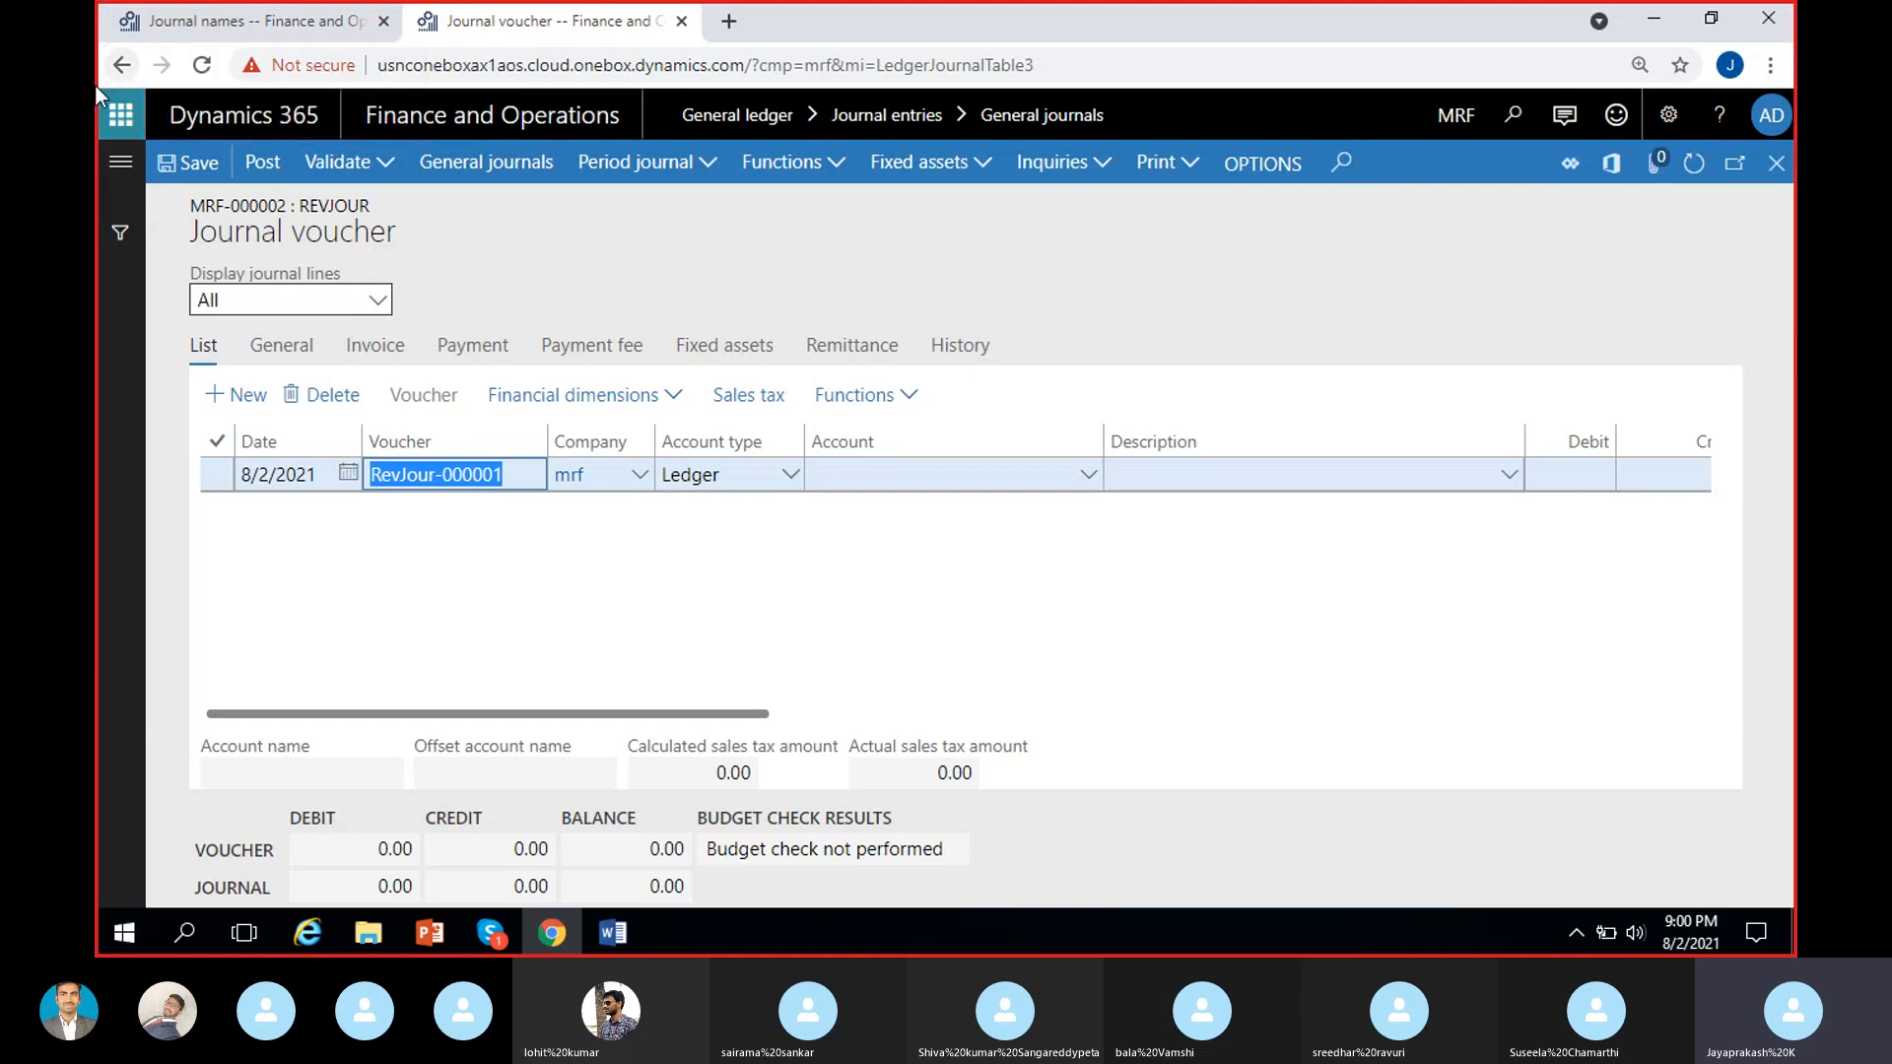
pyautogui.click(555, 586)
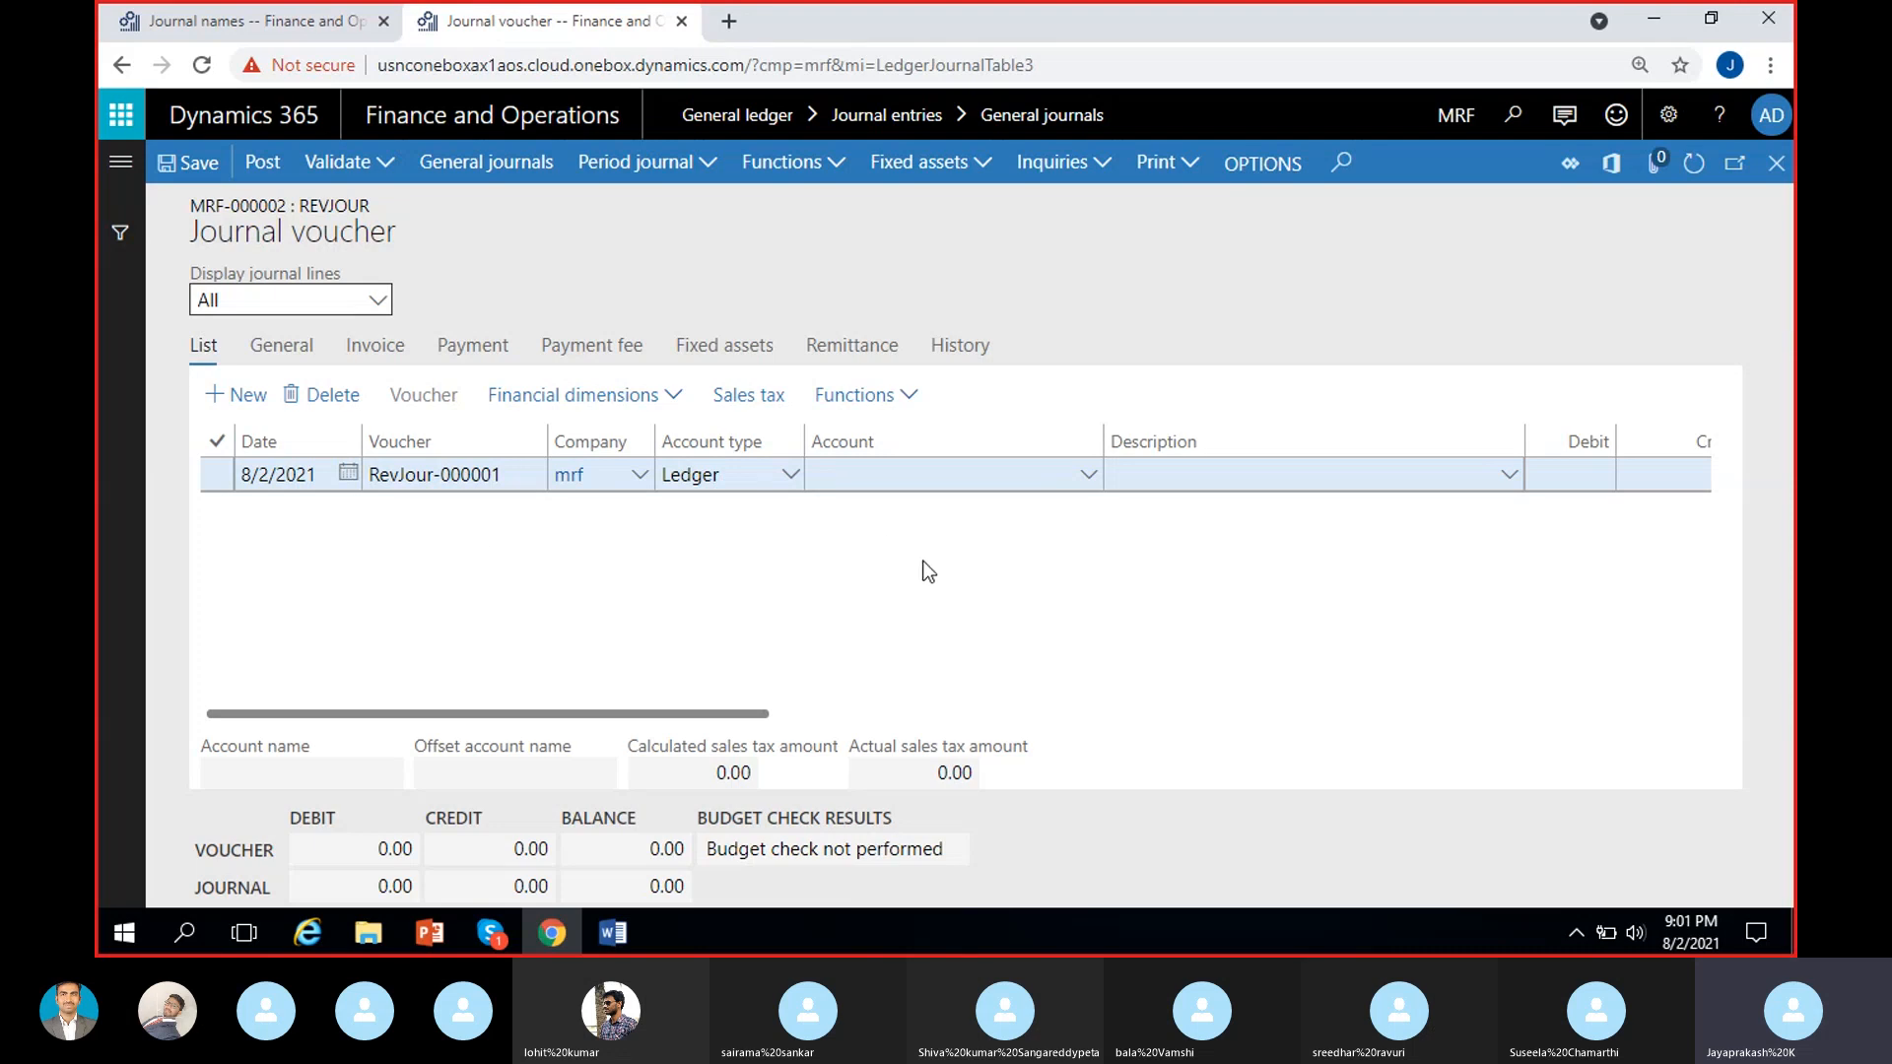
# Review the RevJour journal name's setup, from its general settings to voucher series and default financial dimensions, against the open journal voucher.
pyautogui.click(256, 21)
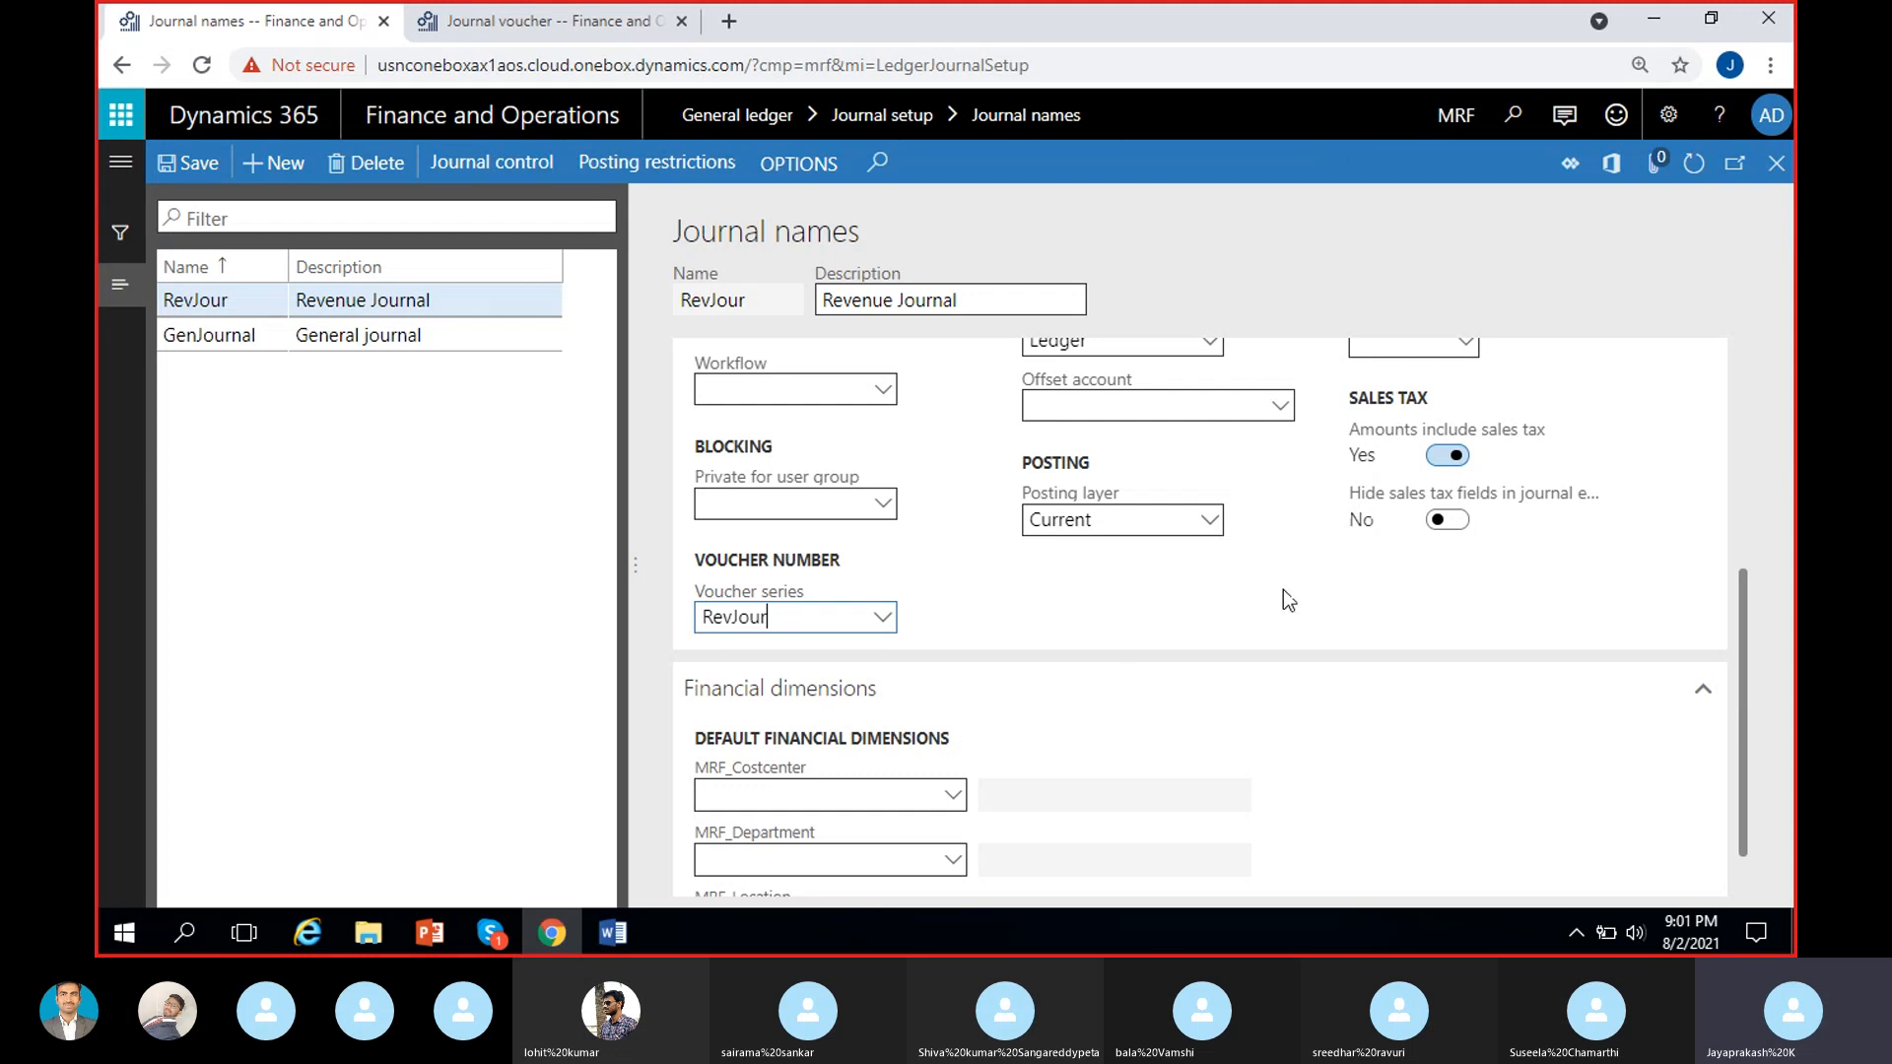
pyautogui.scroll(5, 1107, 696)
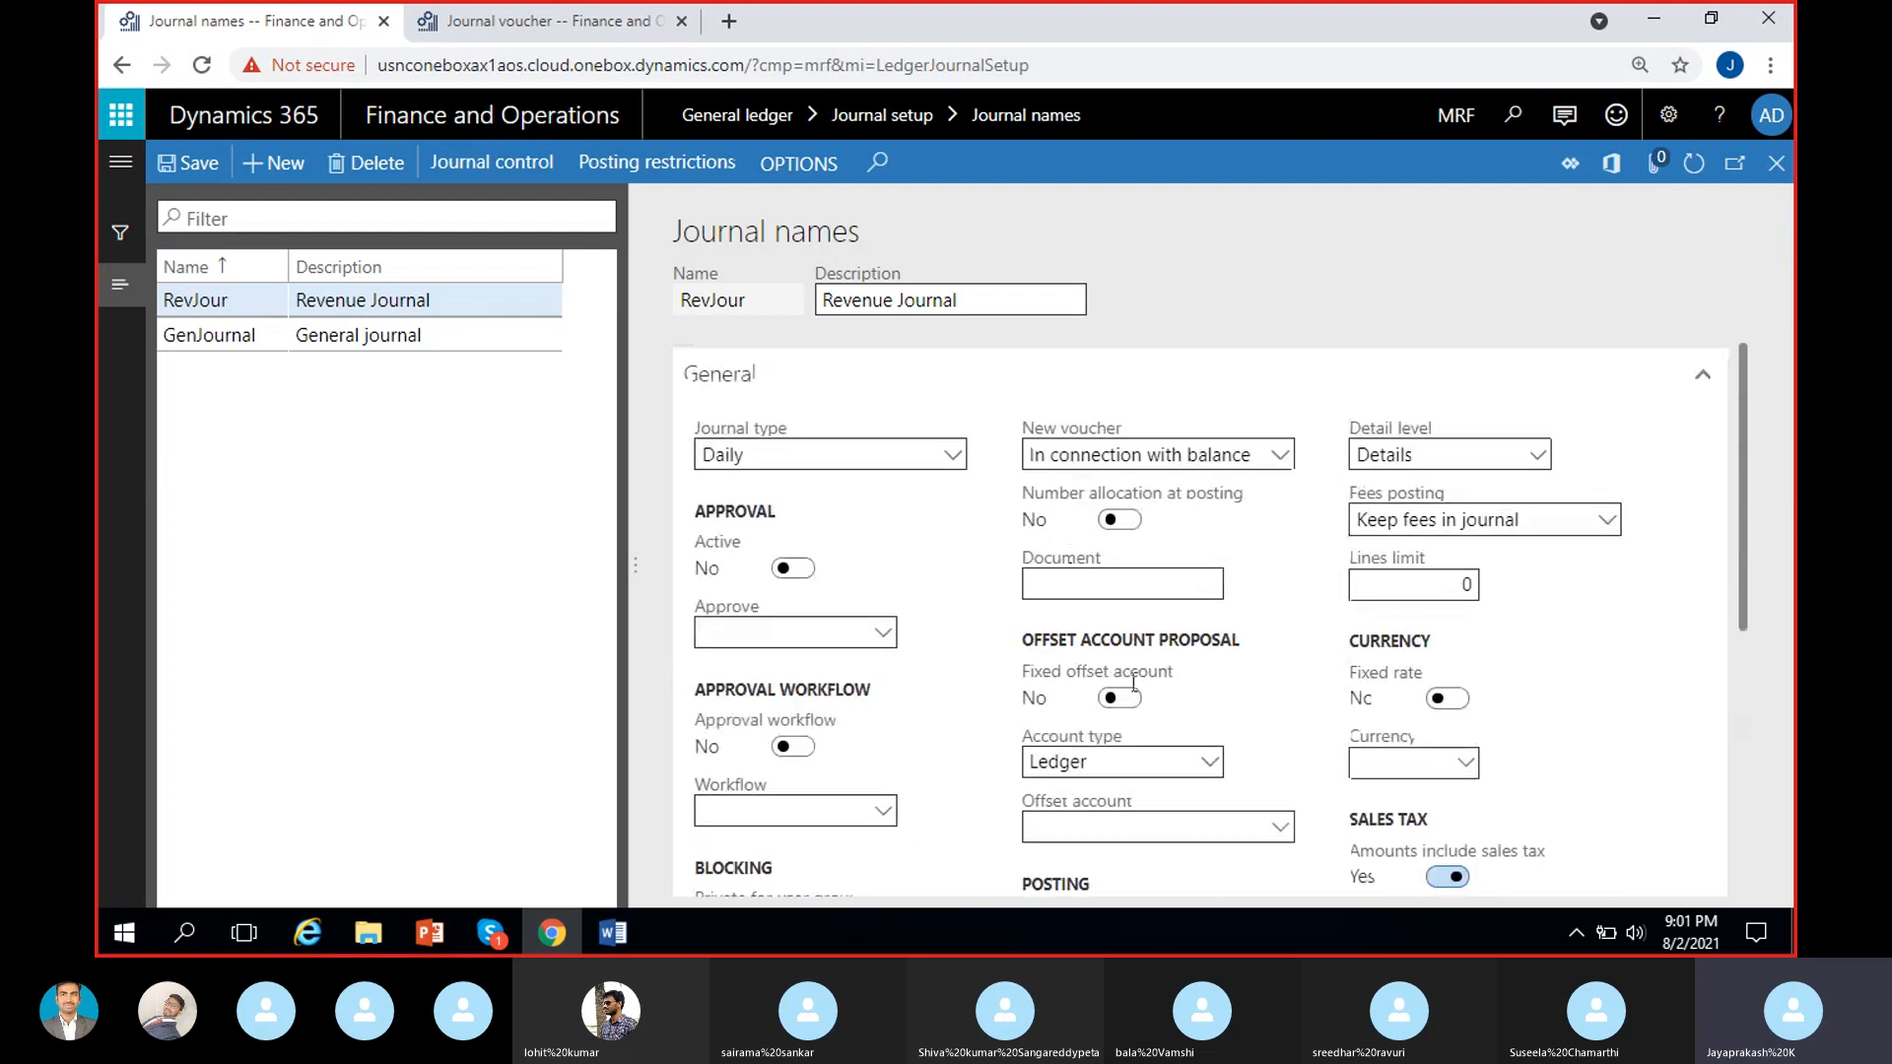
pyautogui.scroll(-2, 990, 639)
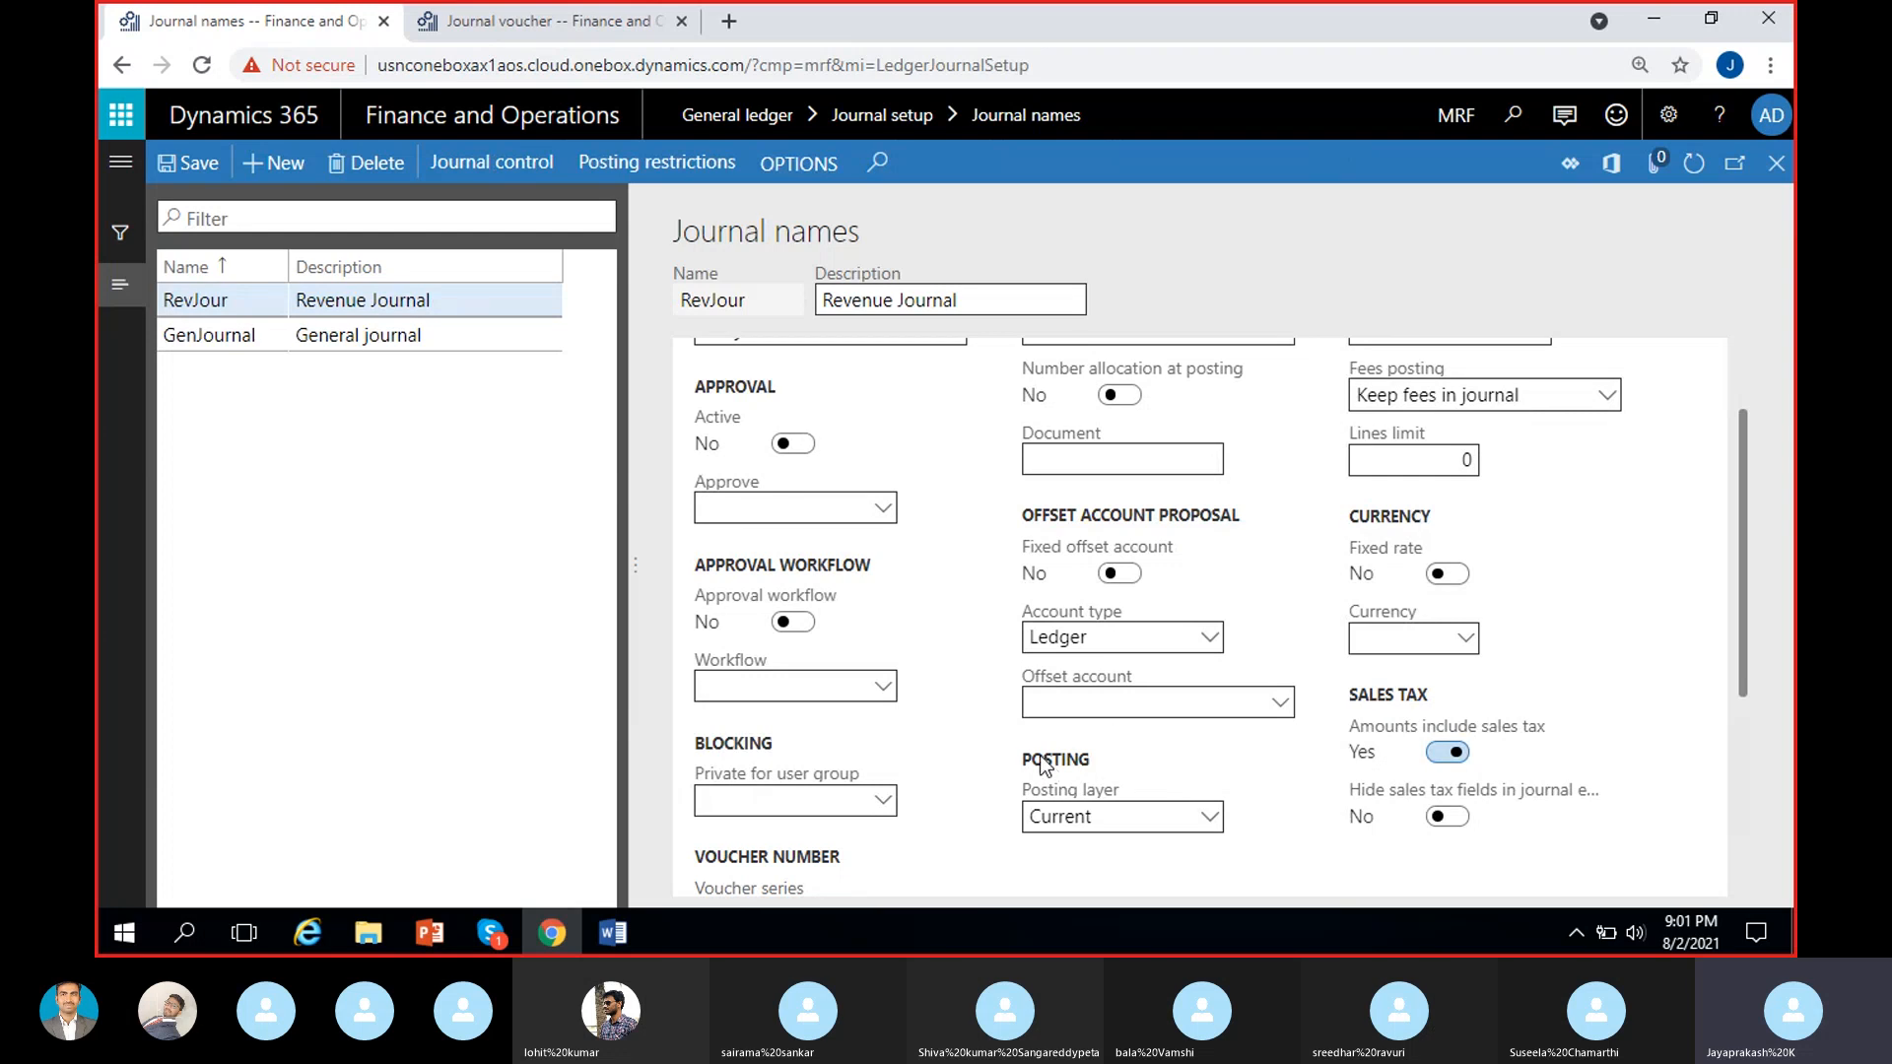
pyautogui.scroll(2, 1097, 765)
pyautogui.click(552, 22)
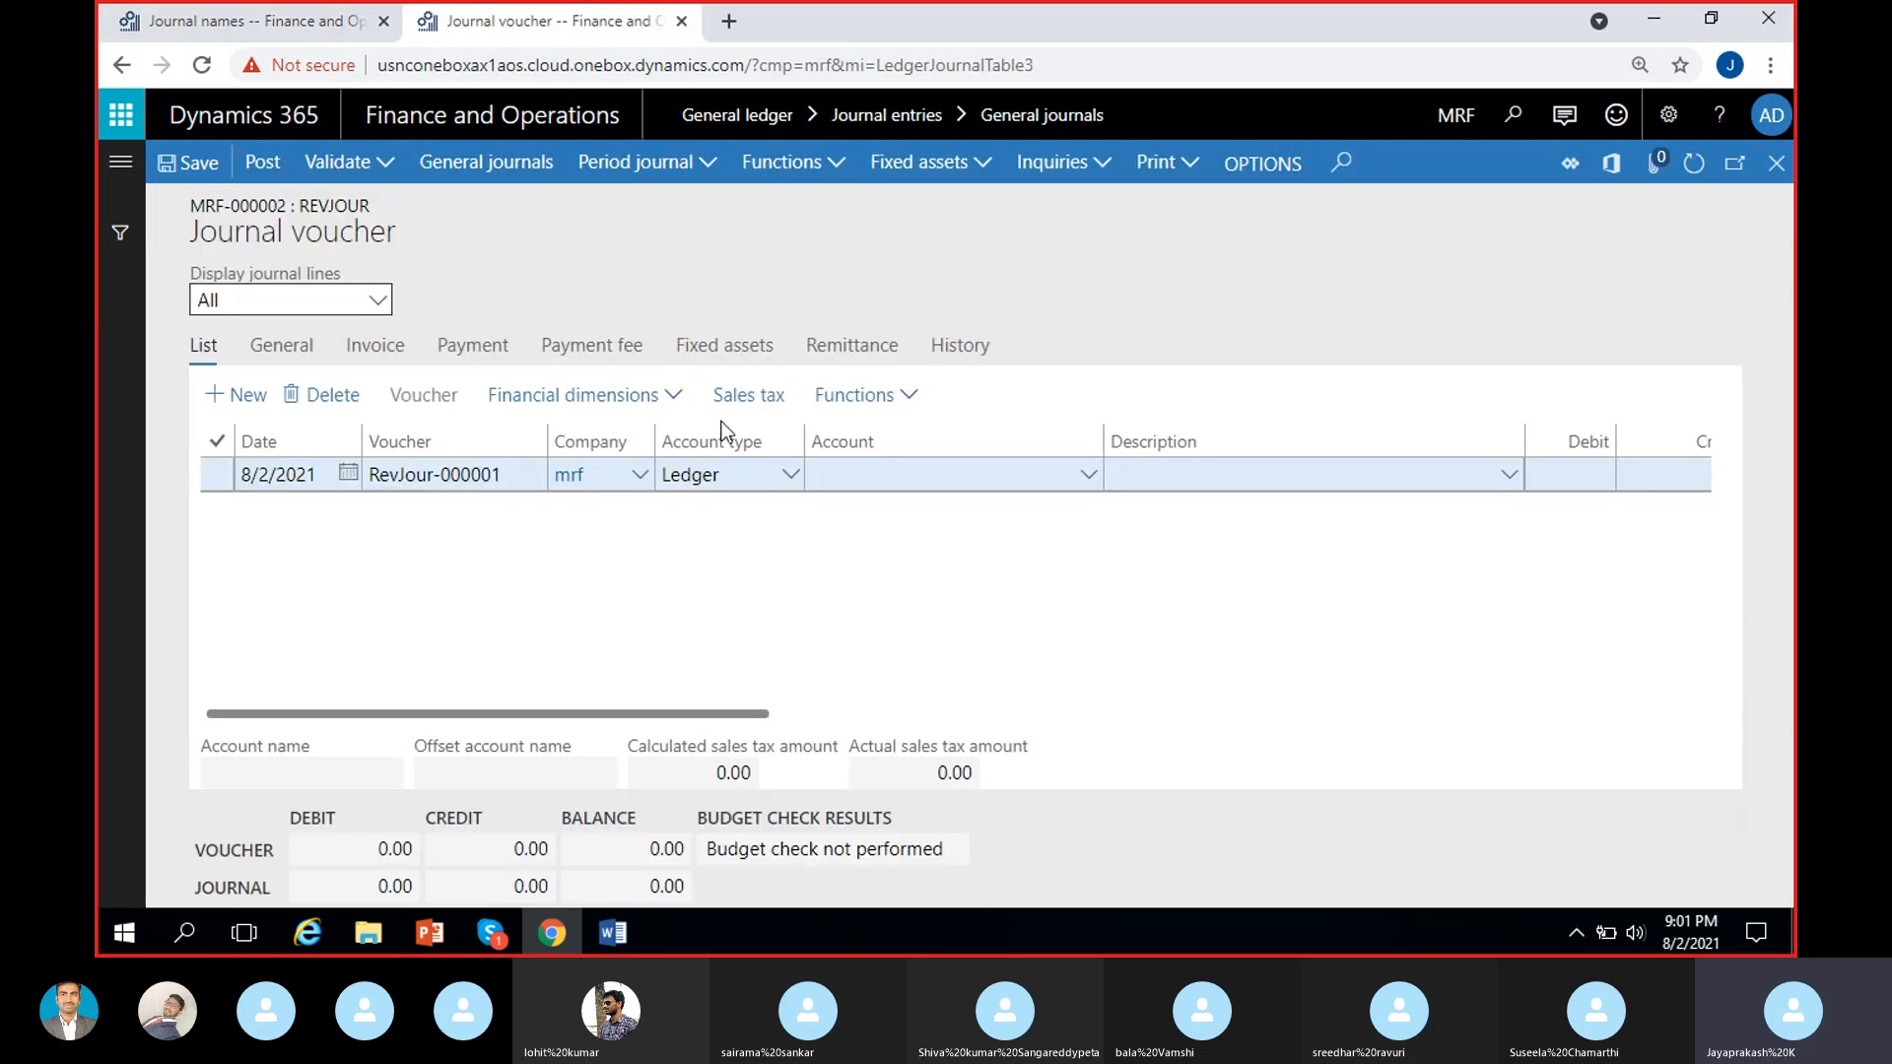
pyautogui.click(249, 15)
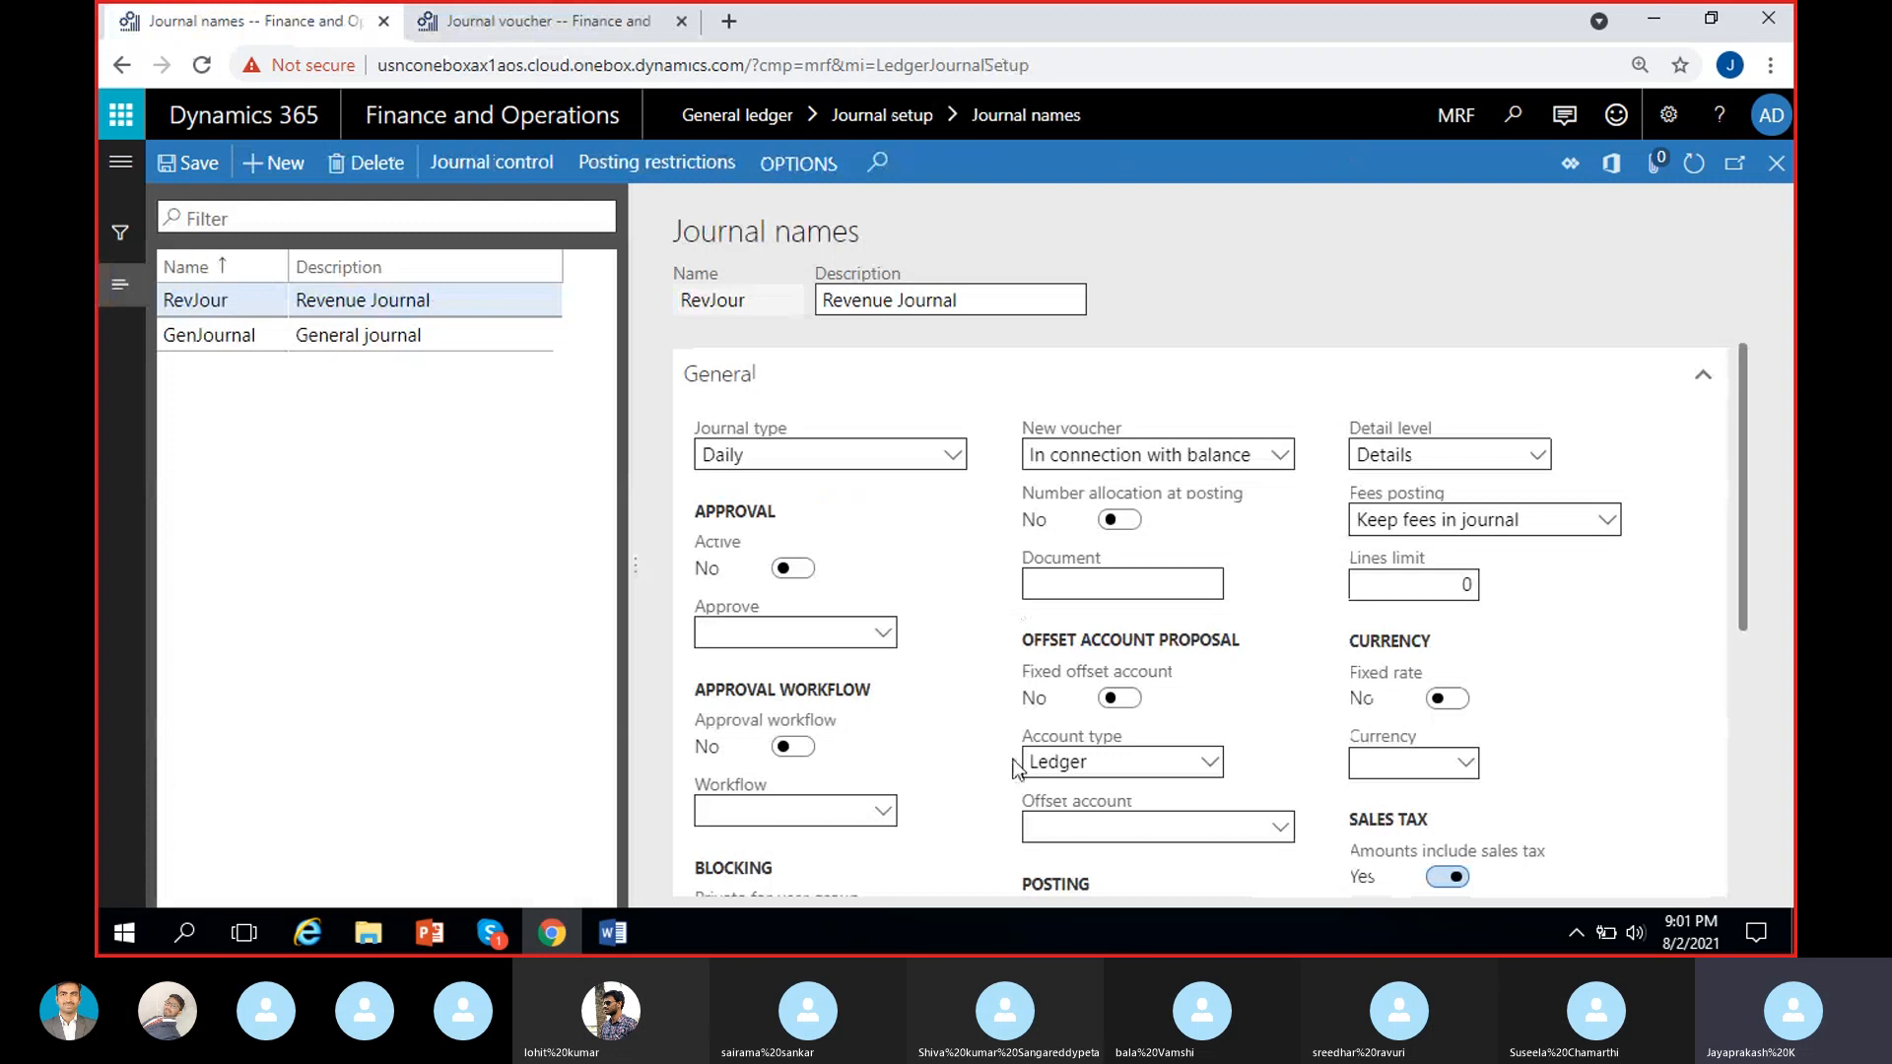
pyautogui.click(538, 22)
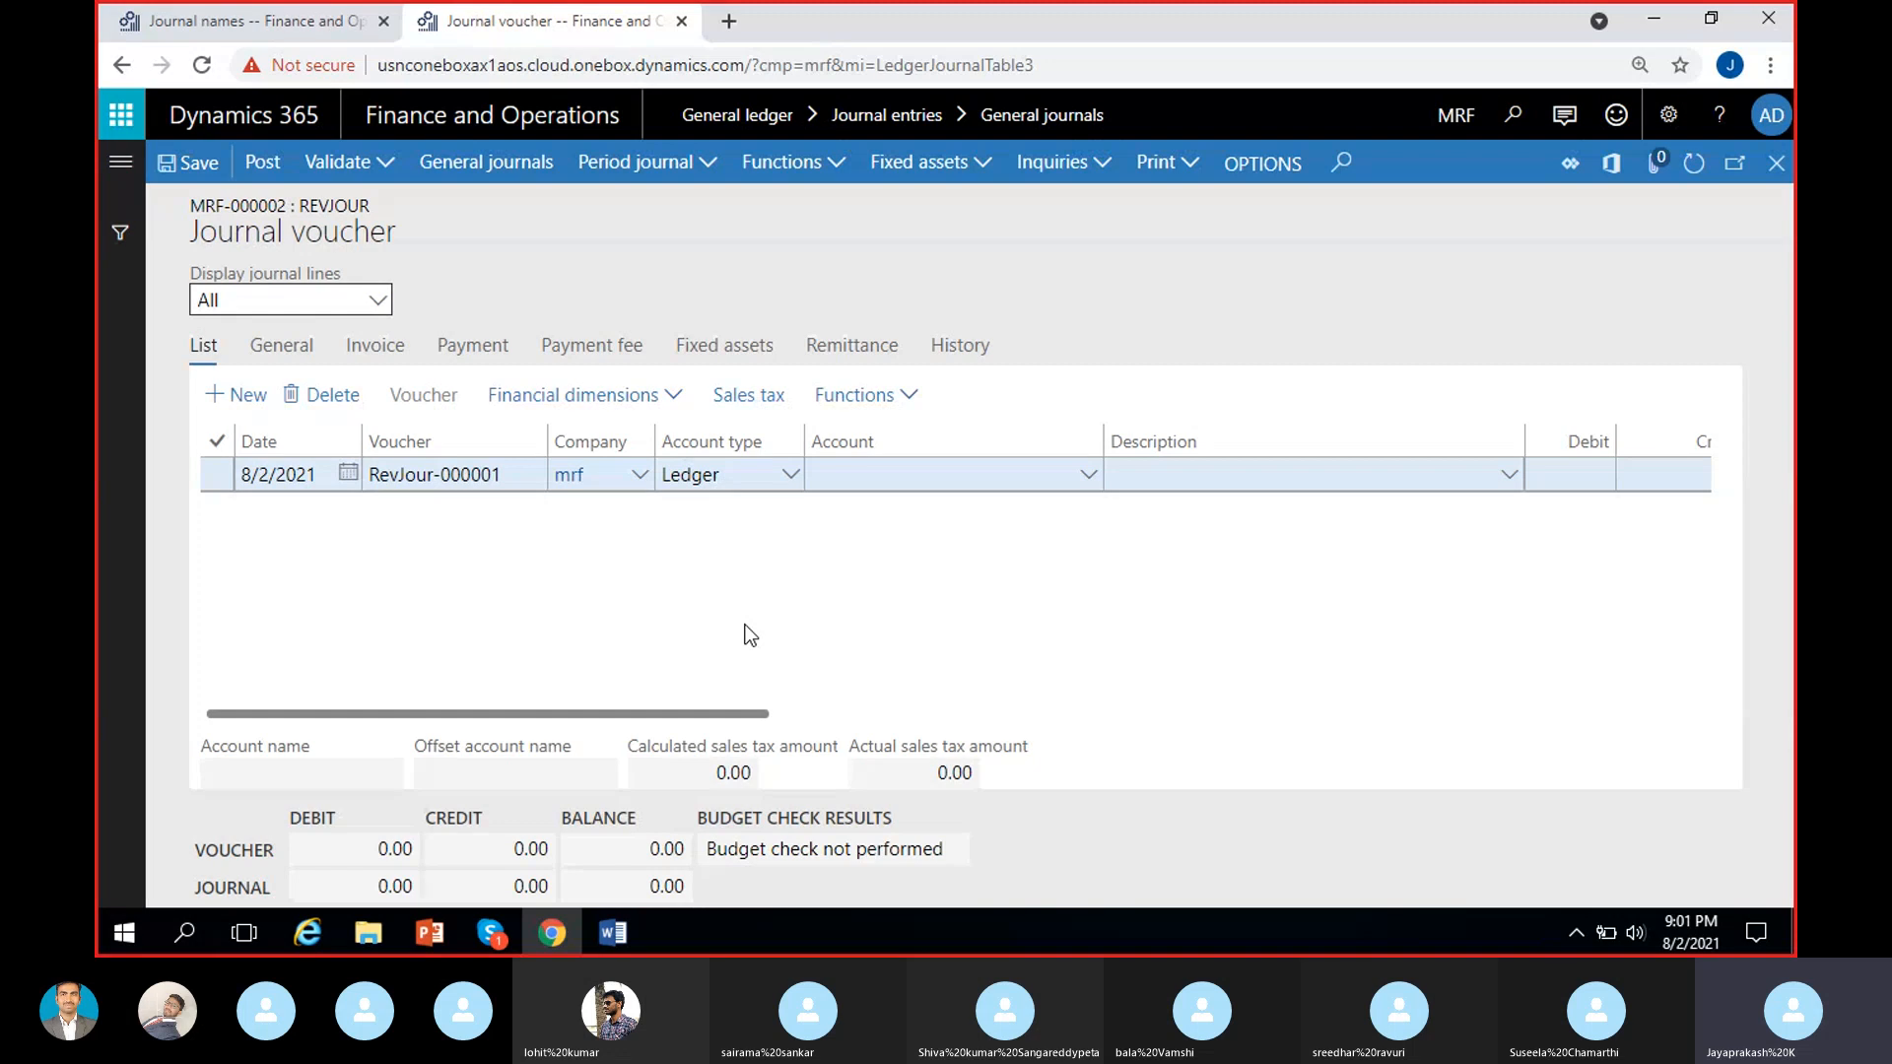
pyautogui.click(226, 30)
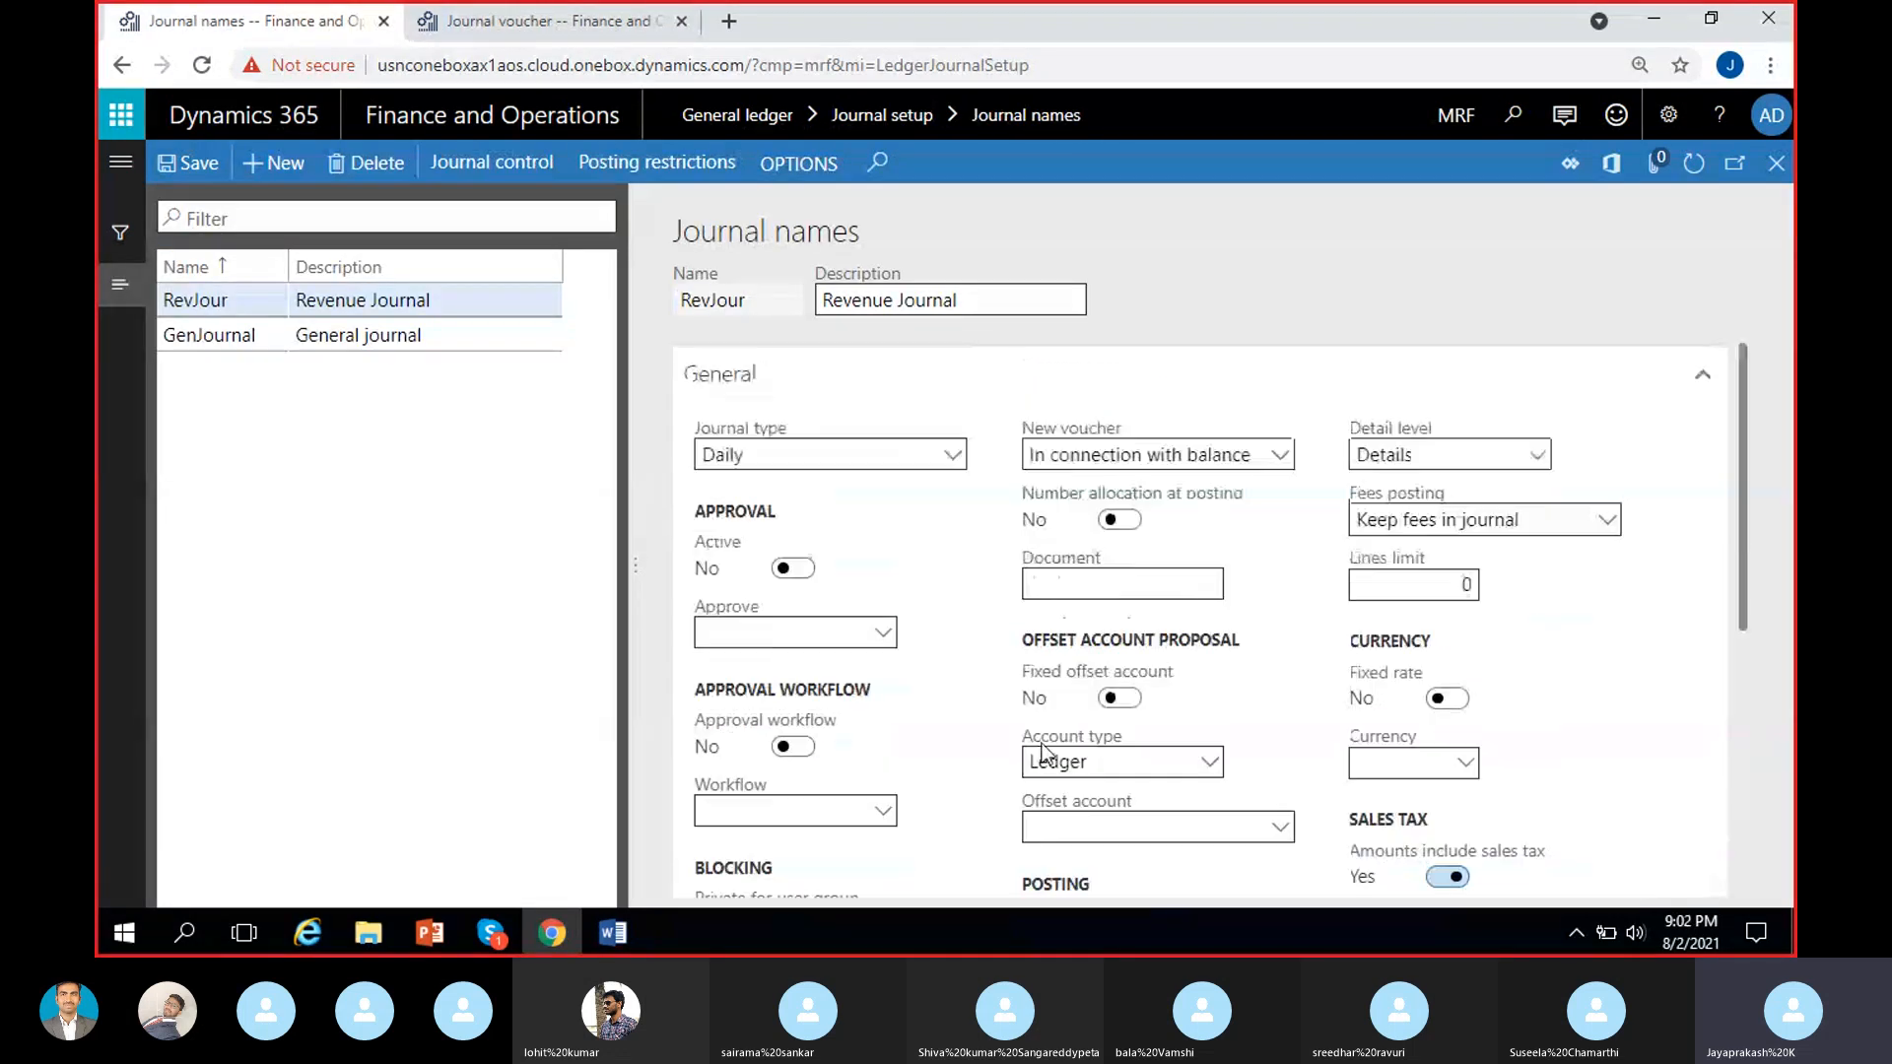
pyautogui.click(598, 21)
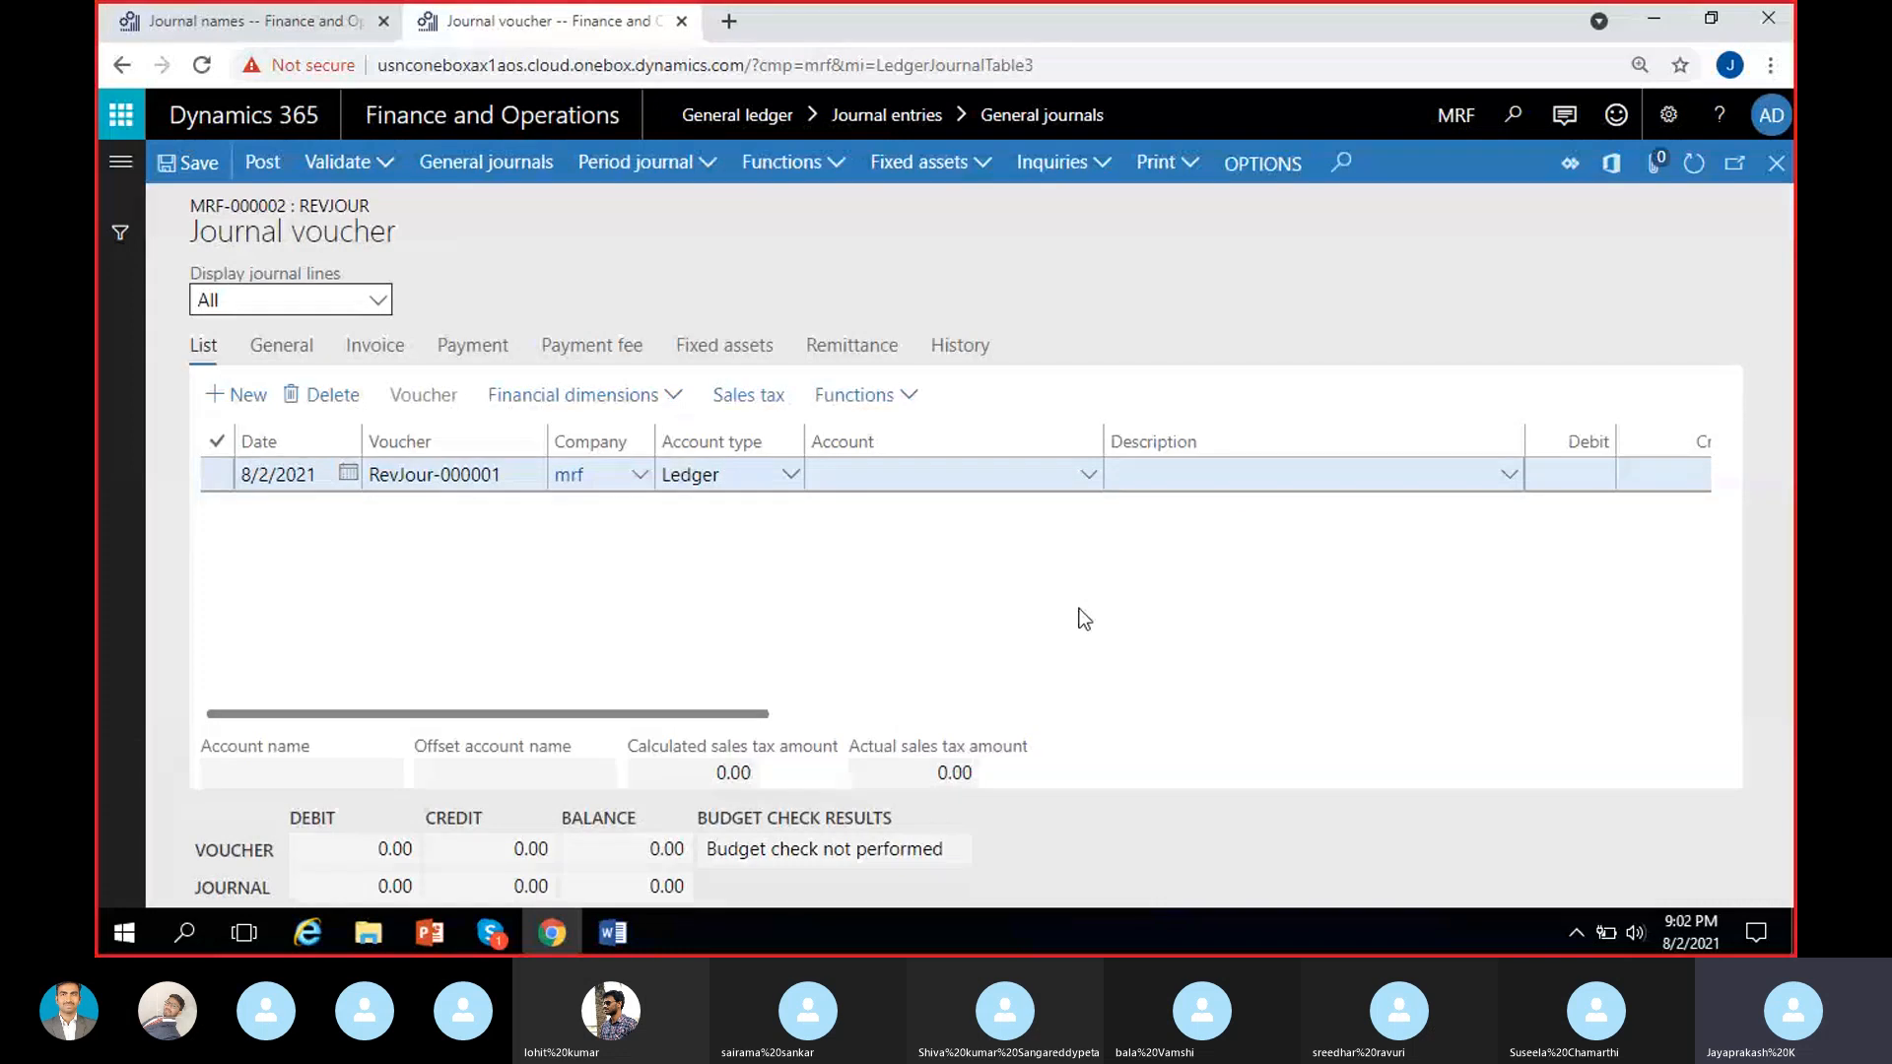
pyautogui.click(264, 24)
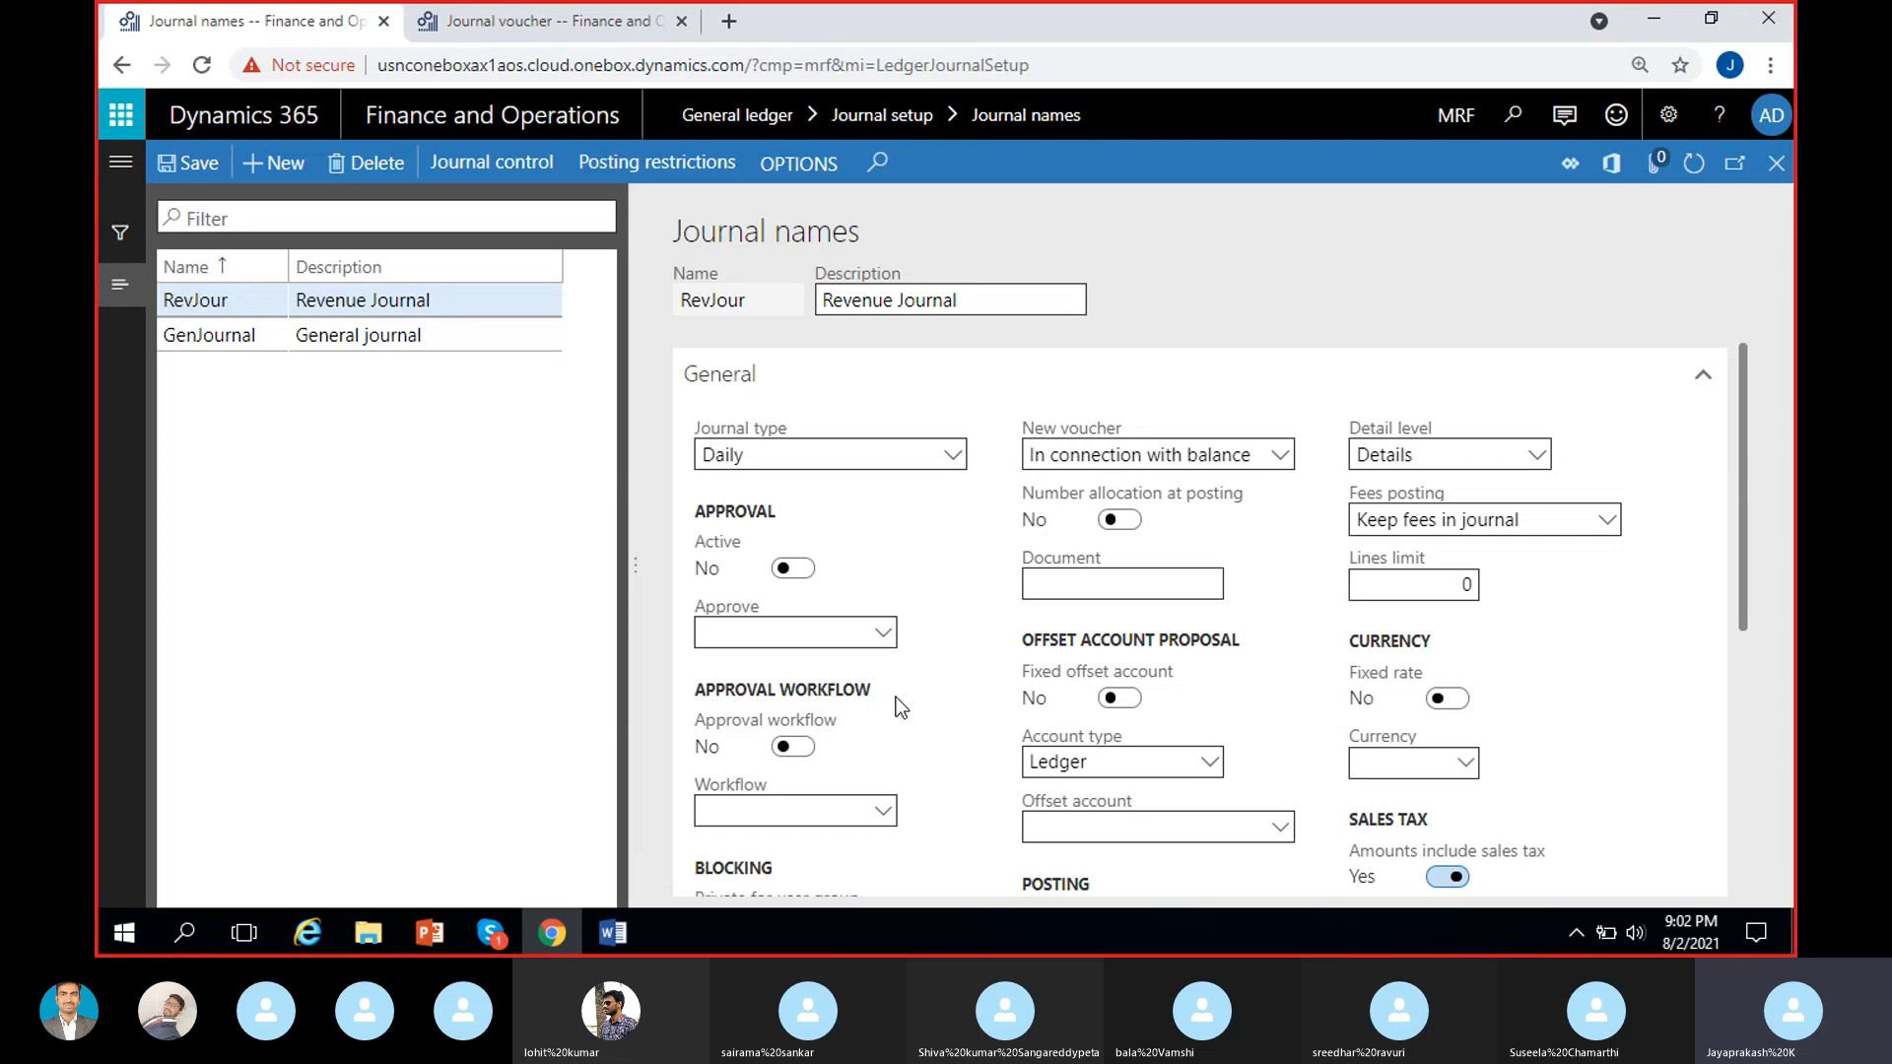
pyautogui.scroll(-5, 931, 724)
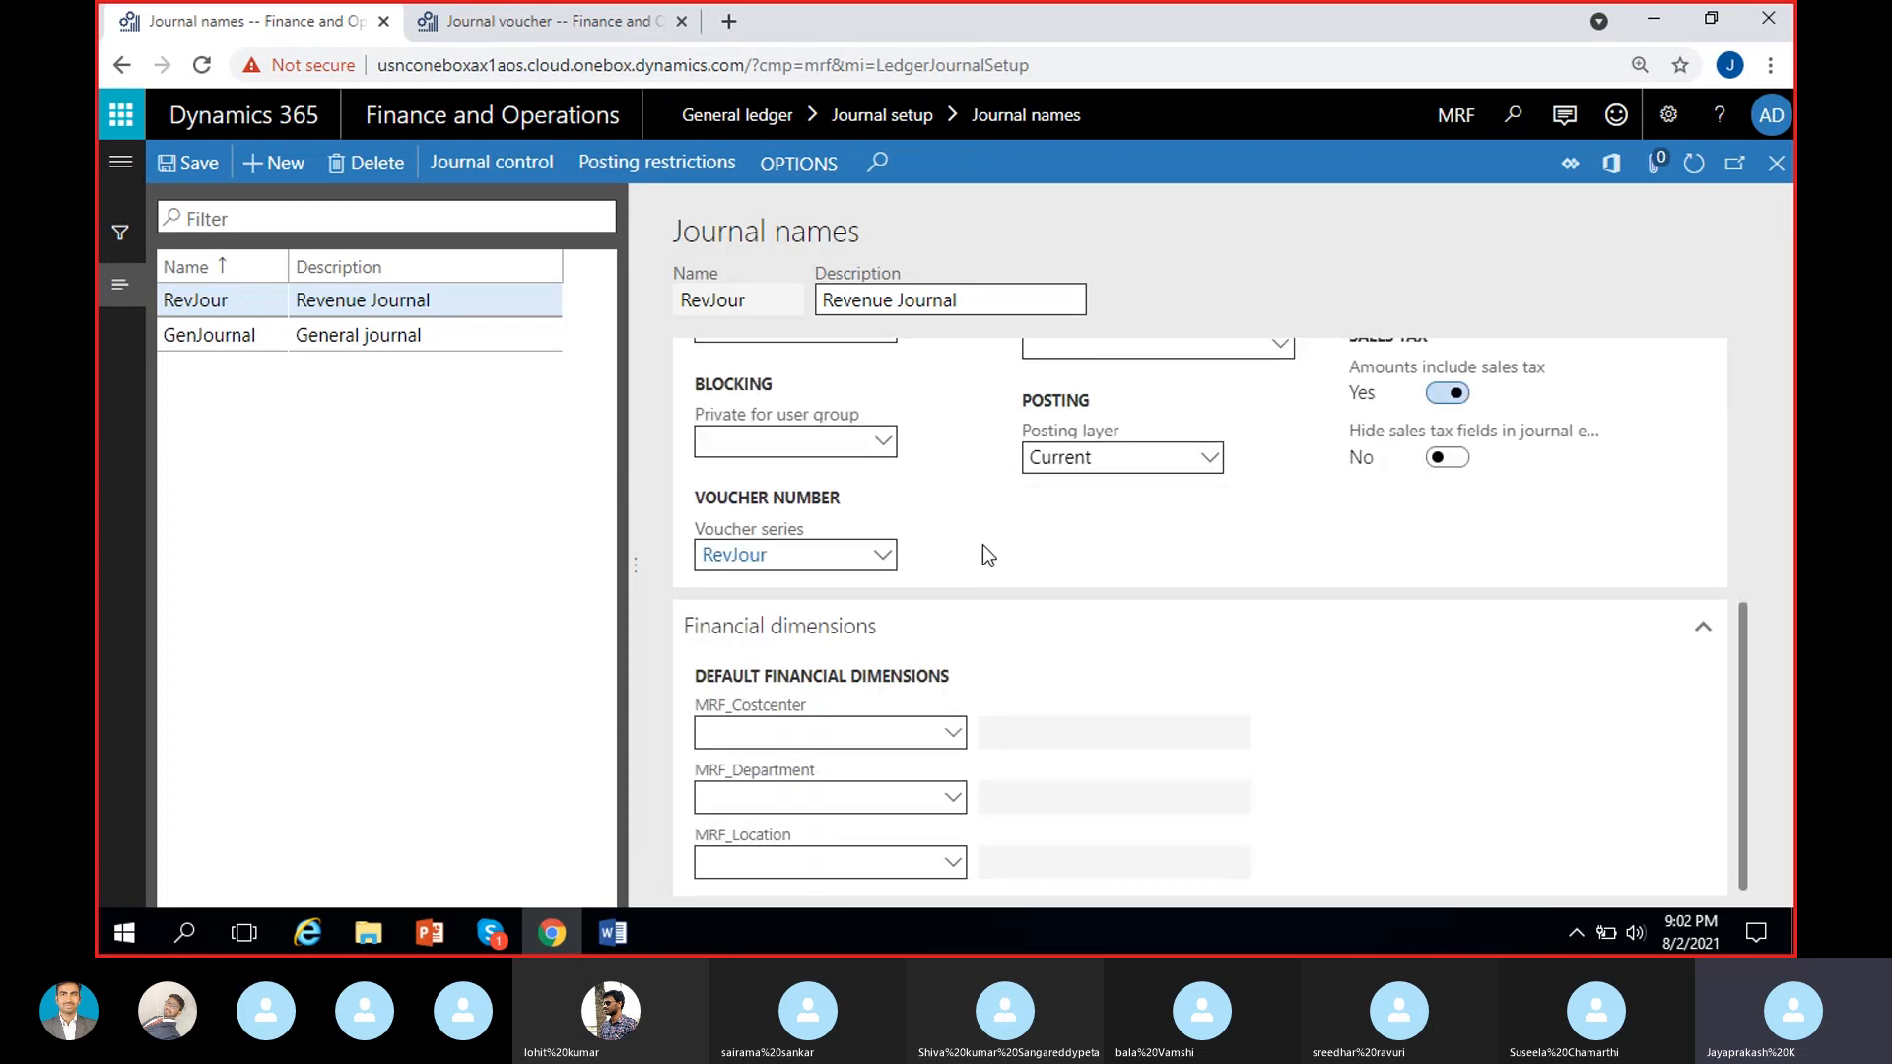
pyautogui.scroll(1, 990, 570)
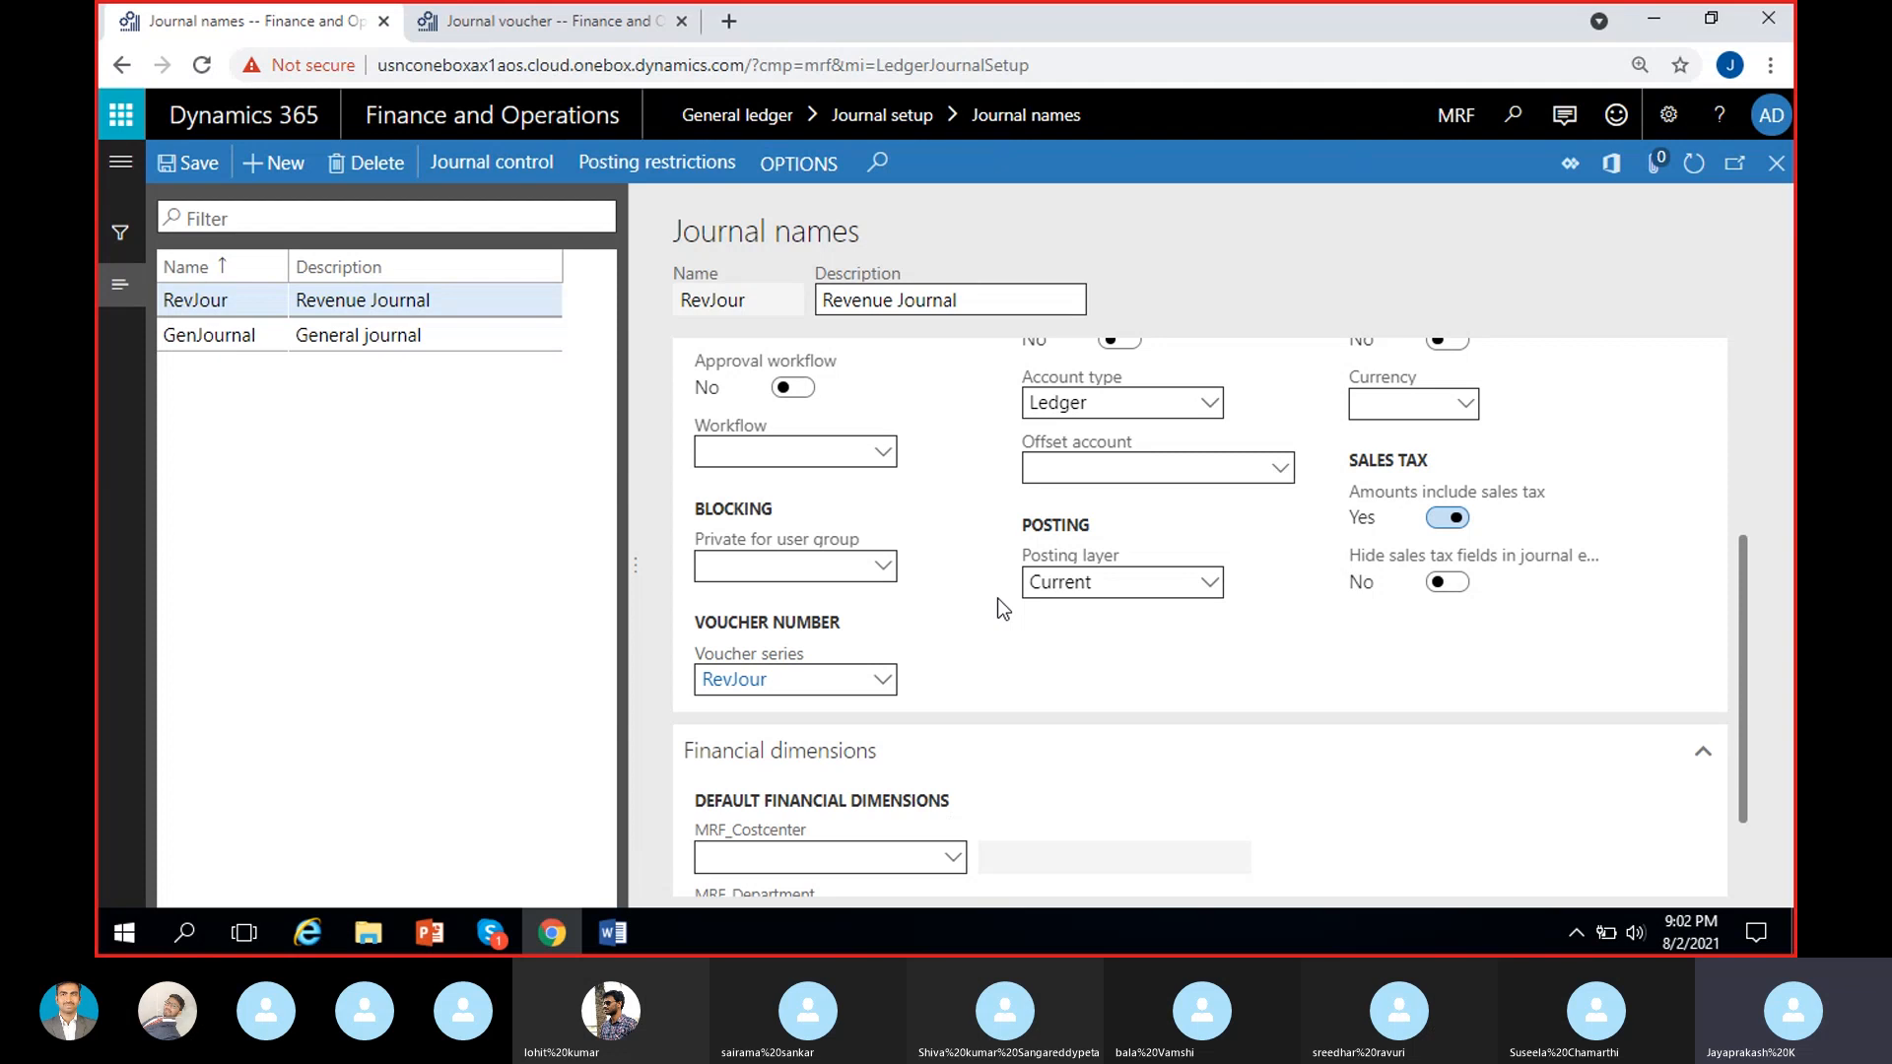
pyautogui.scroll(3, 997, 599)
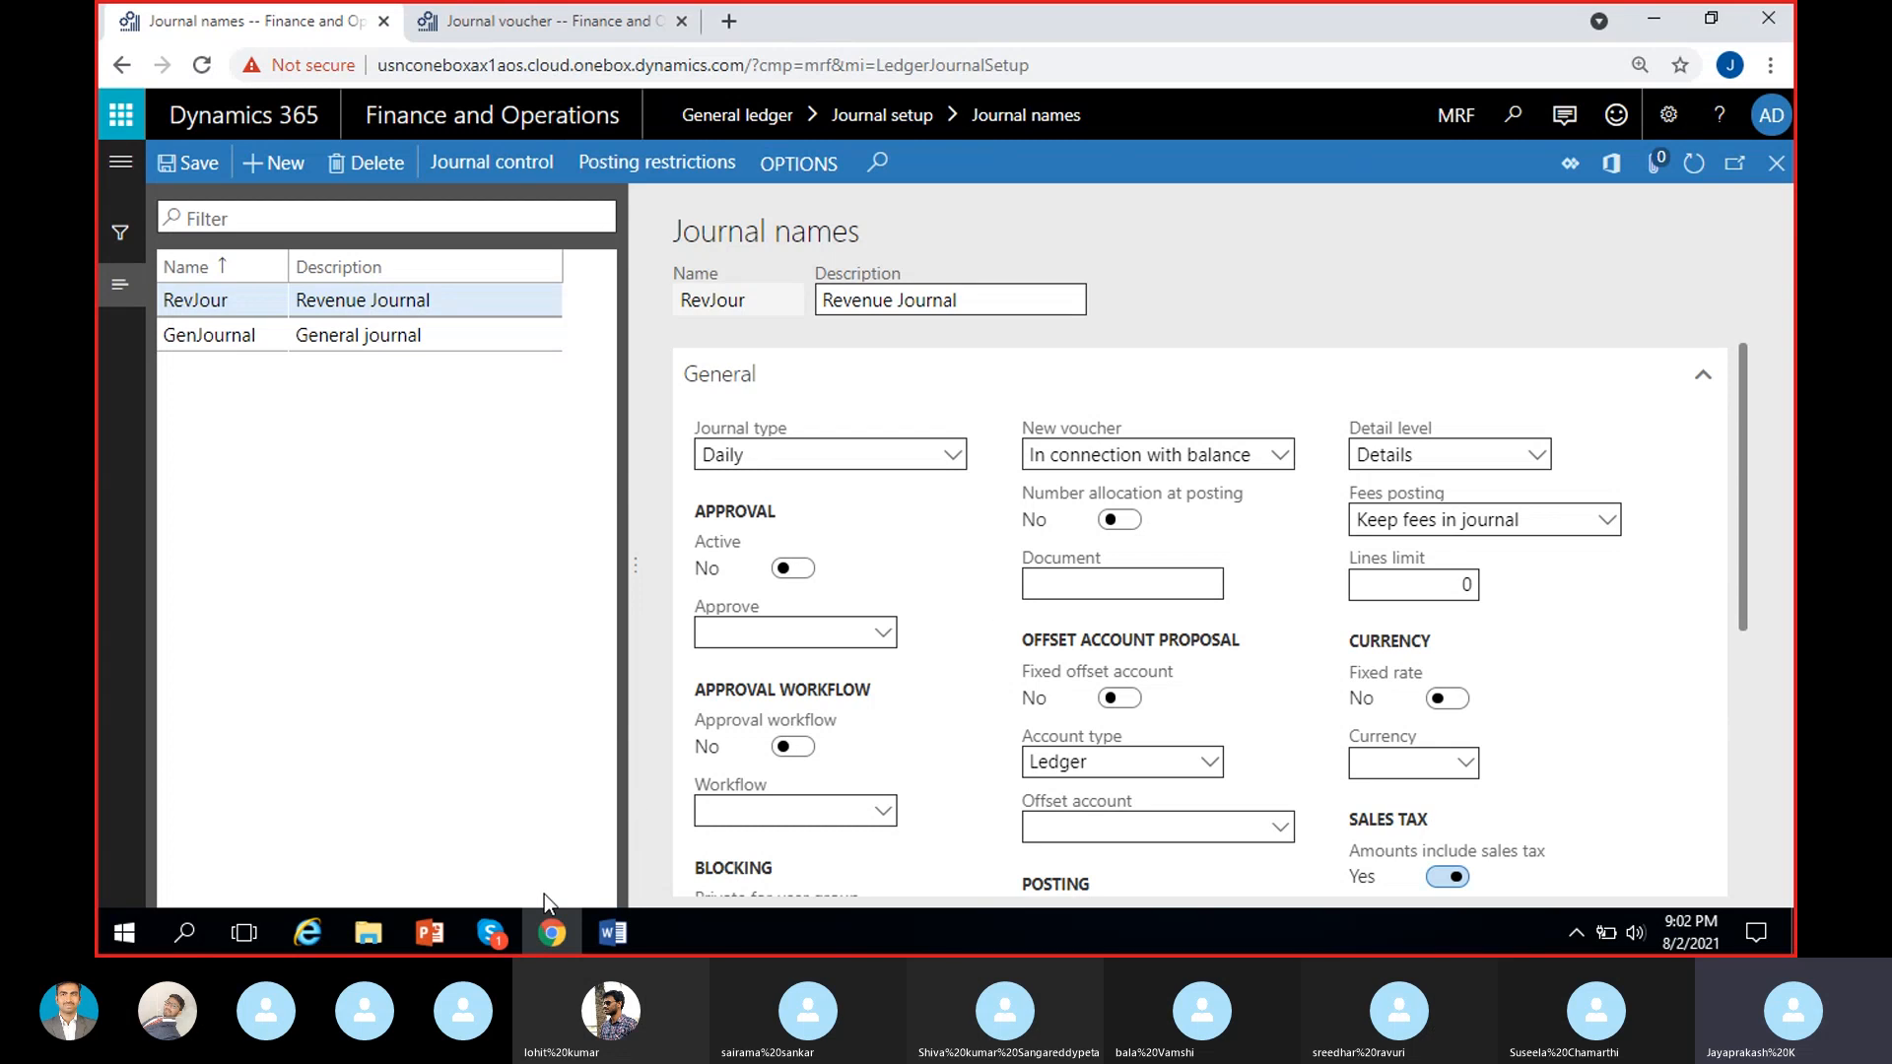
# Switch to the Skype call window.
pyautogui.click(492, 941)
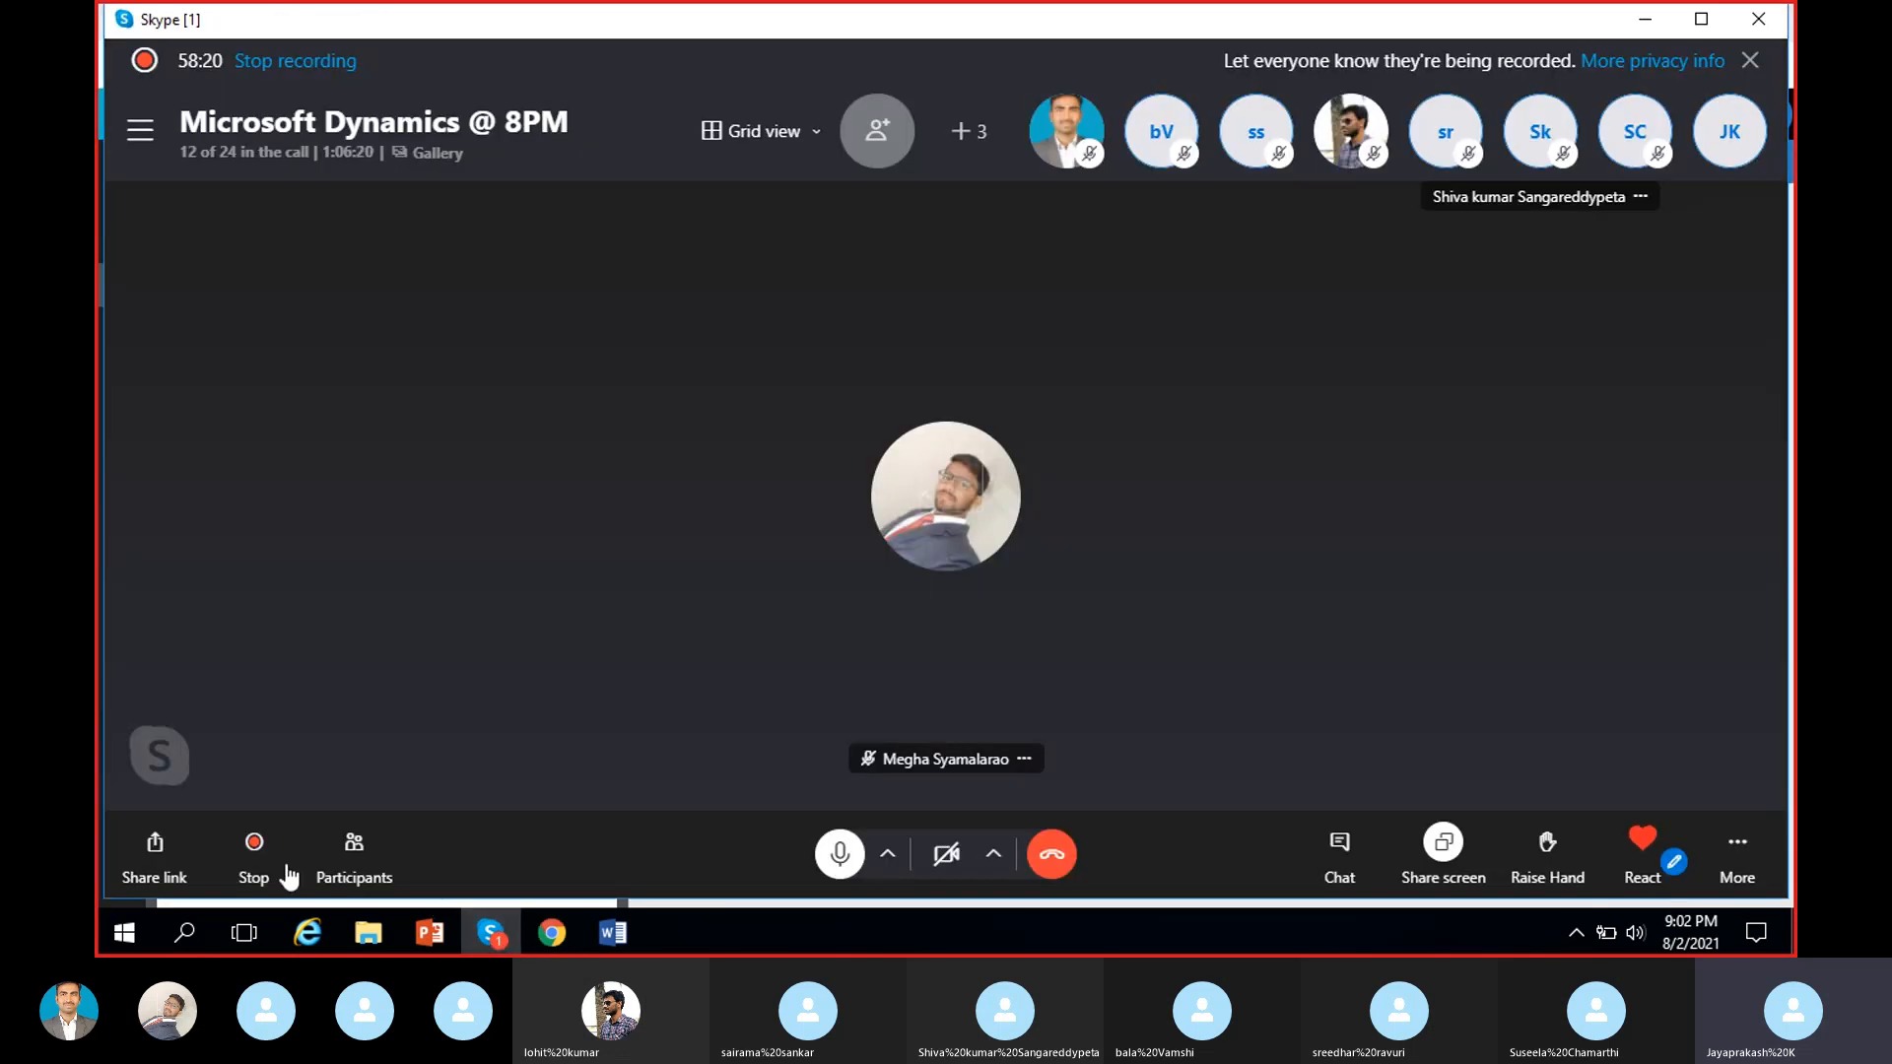